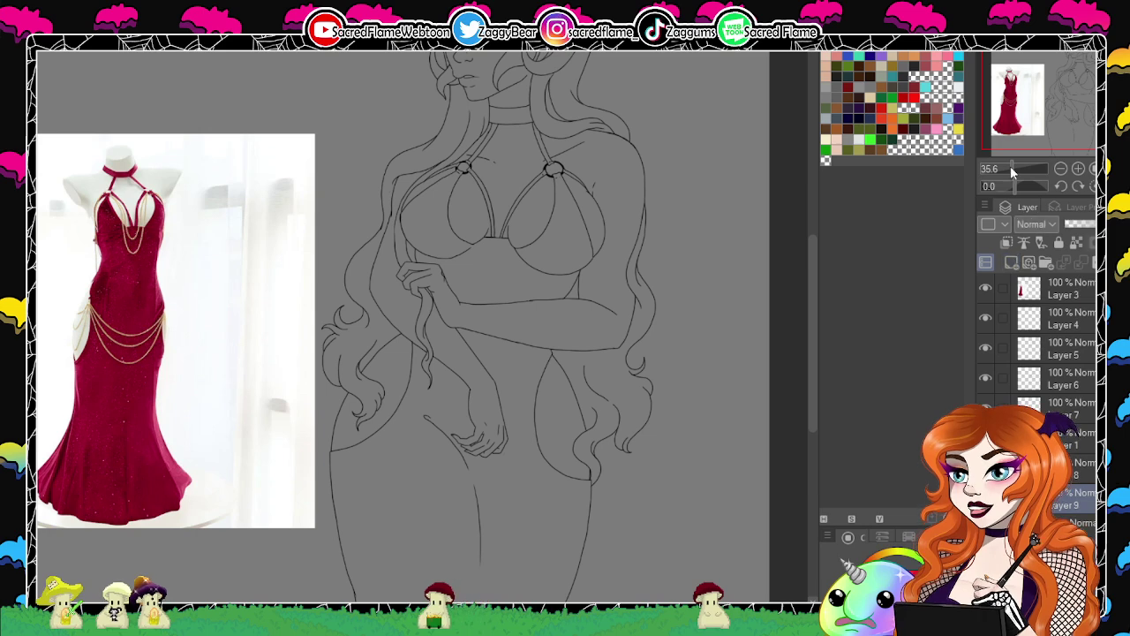
Hide the dress reference layer and select the whole figure along the outer edge of its line art.
left_click_drag(1013, 162, 1012, 177)
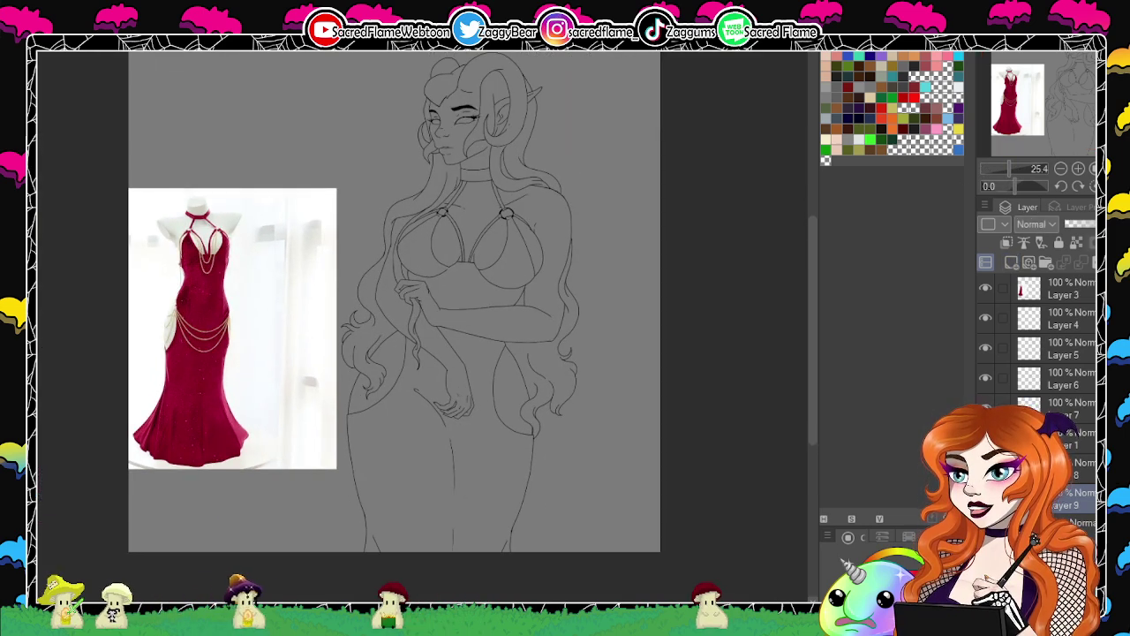
left_click(986, 288)
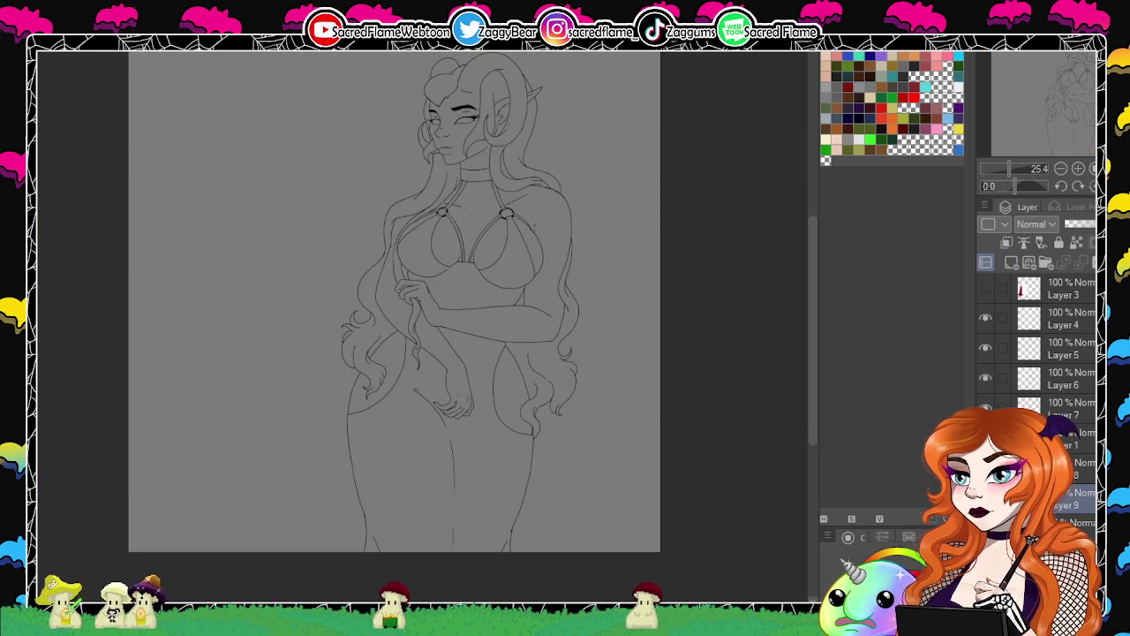
mouse_move(328, 541)
left_mouse_down()
mouse_move(338, 185)
mouse_move(415, 128)
mouse_move(615, 334)
mouse_move(583, 588)
mouse_move(536, 598)
left_mouse_up()
left_click_drag(1051, 137, 1070, 16)
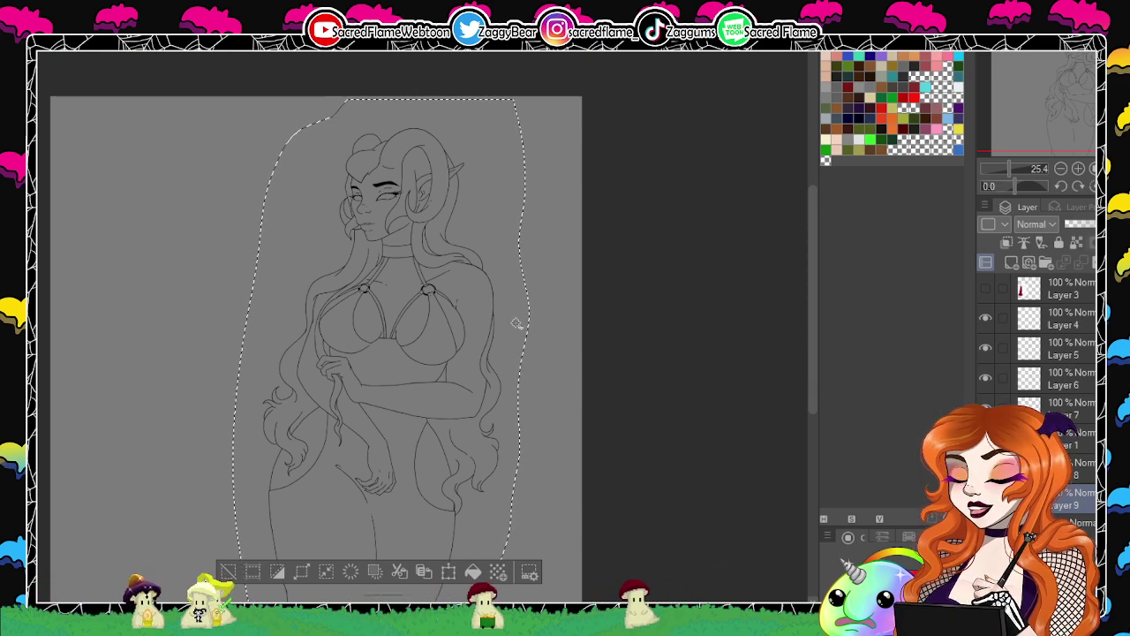
left_click(553, 280)
Inspect the selection outline around the figure's hair, arms, hips, horns and shoulders for gaps.
left_click(1015, 169)
left_click_drag(1016, 169, 1017, 171)
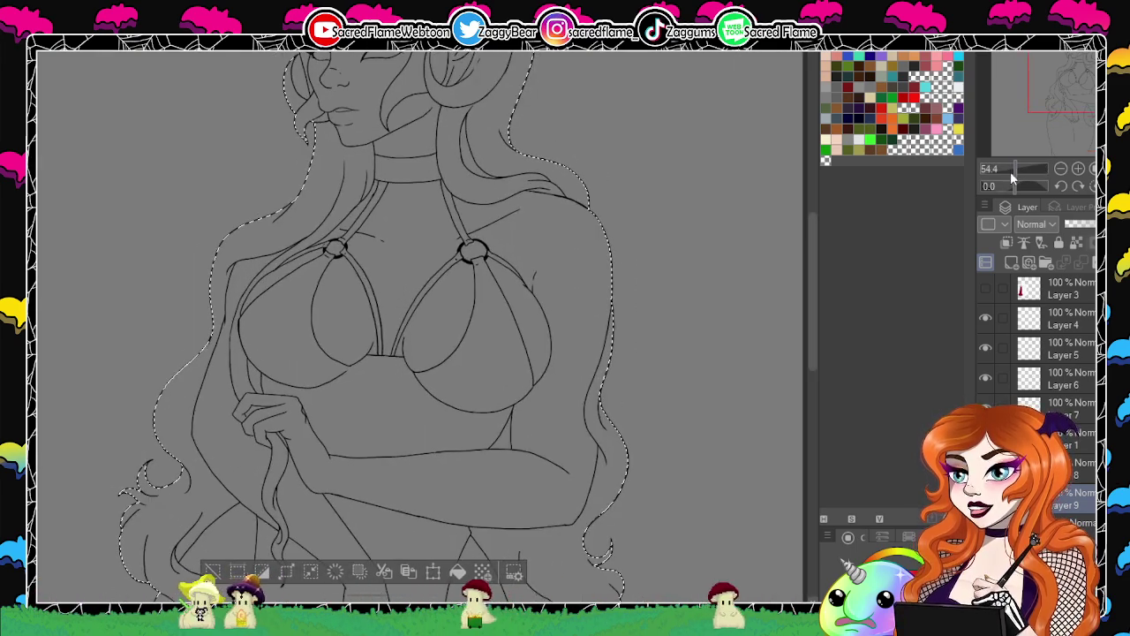
left_click_drag(516, 410, 627, 224)
mouse_move(726, 372)
left_mouse_down()
mouse_move(689, 270)
mouse_move(686, 315)
left_mouse_up()
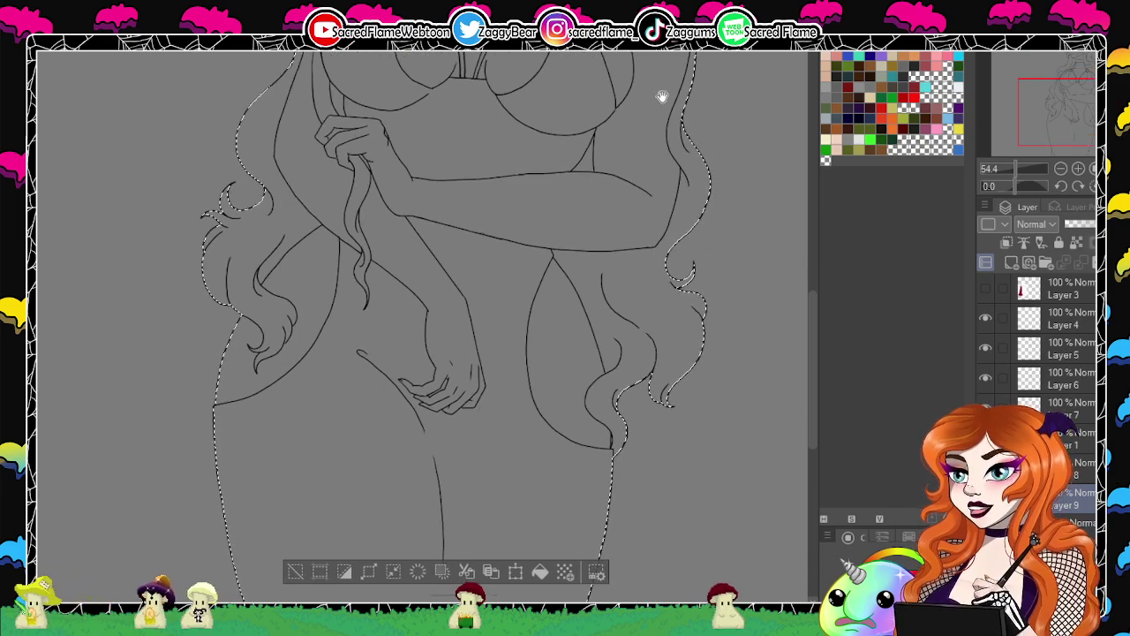
mouse_move(666, 235)
left_mouse_down()
mouse_move(671, 374)
mouse_move(658, 320)
mouse_move(638, 308)
mouse_move(598, 449)
left_mouse_up()
left_click_drag(671, 267, 683, 307)
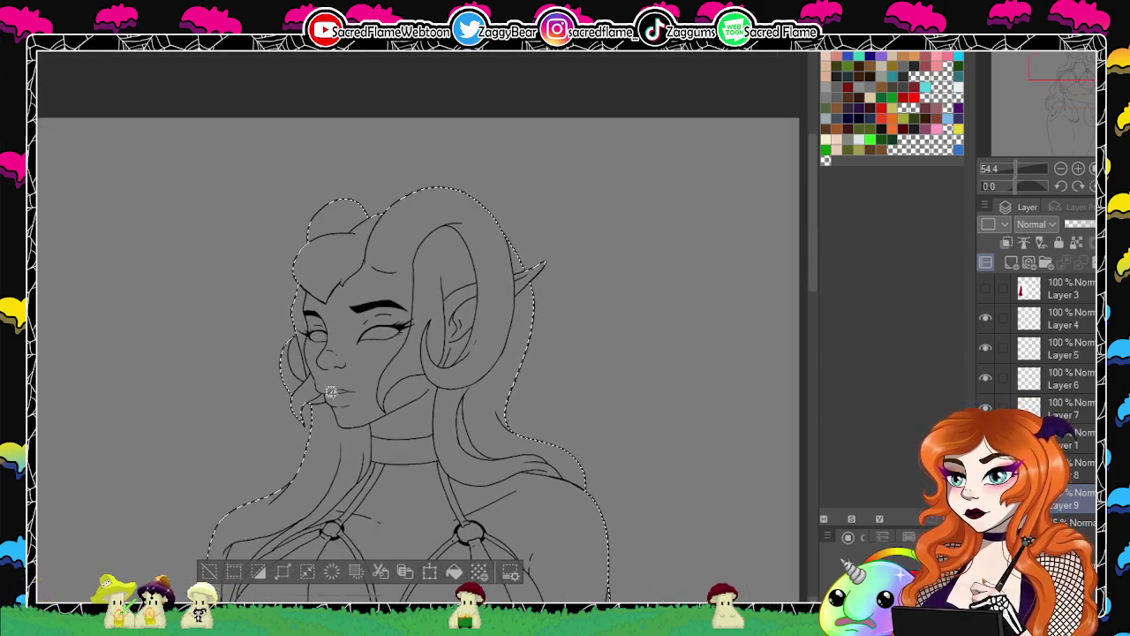
scroll(598, 403, "down", 10)
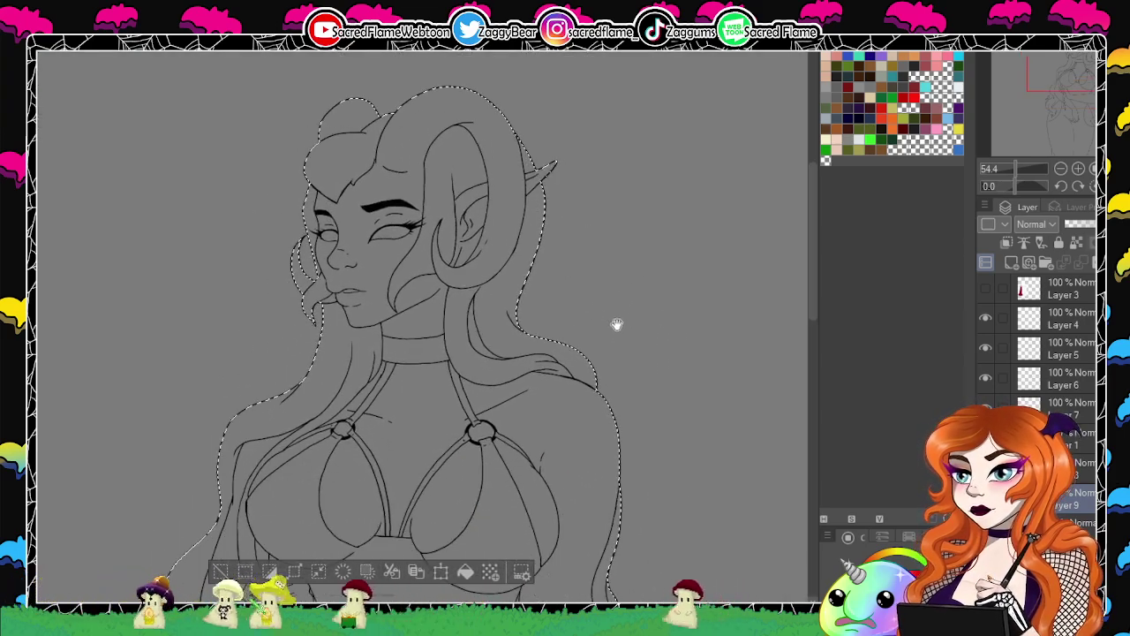
scroll(557, 78, "down", 3)
scroll(598, 351, "up", 10)
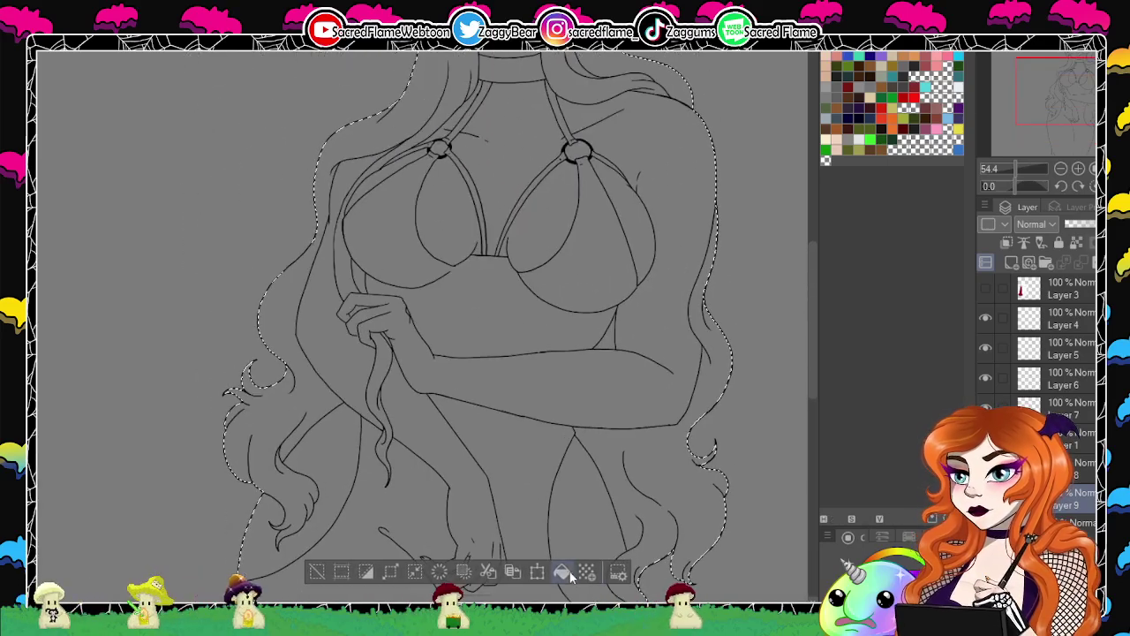
Fill the selected silhouette with light purple, clear the selection, and show the dress reference layer again.
left_click(562, 572)
left_click(316, 573)
left_click(985, 288)
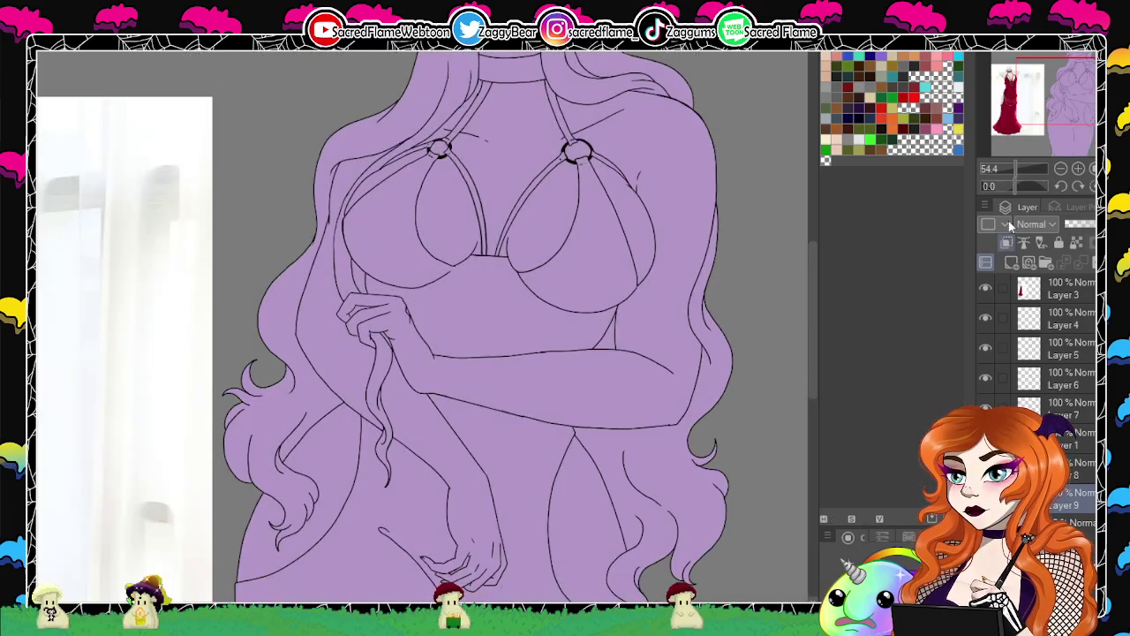
Fill the dress's skirt, waist and bust cups with dark red on a new layer, matching the reference.
left_click_drag(1017, 168, 1017, 168)
left_click_drag(659, 268, 712, 196)
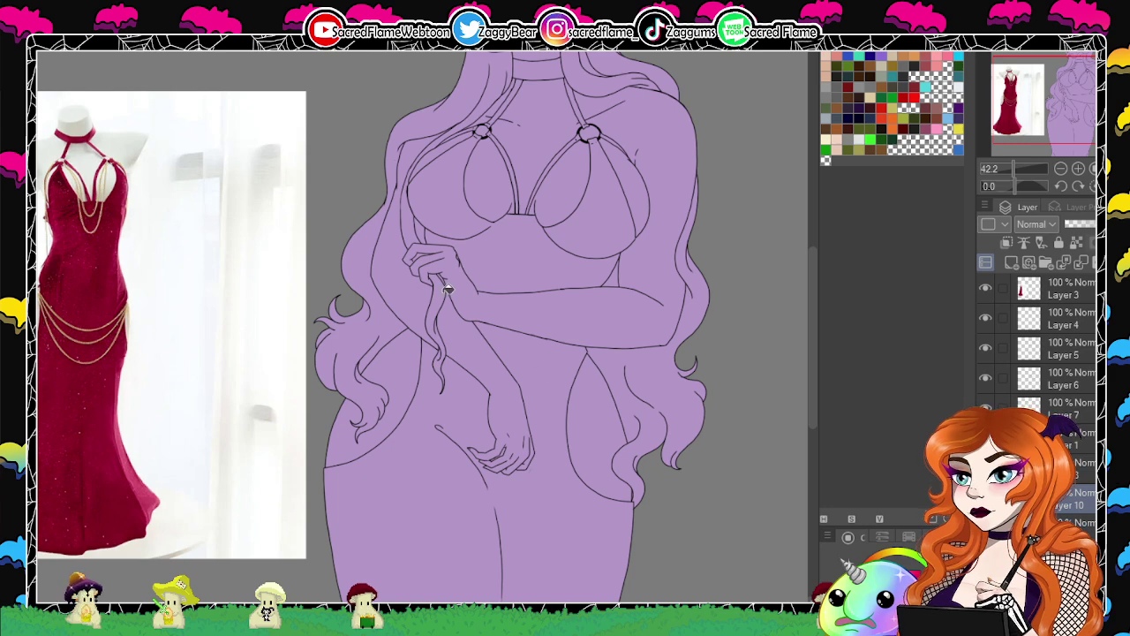
left_click(547, 389)
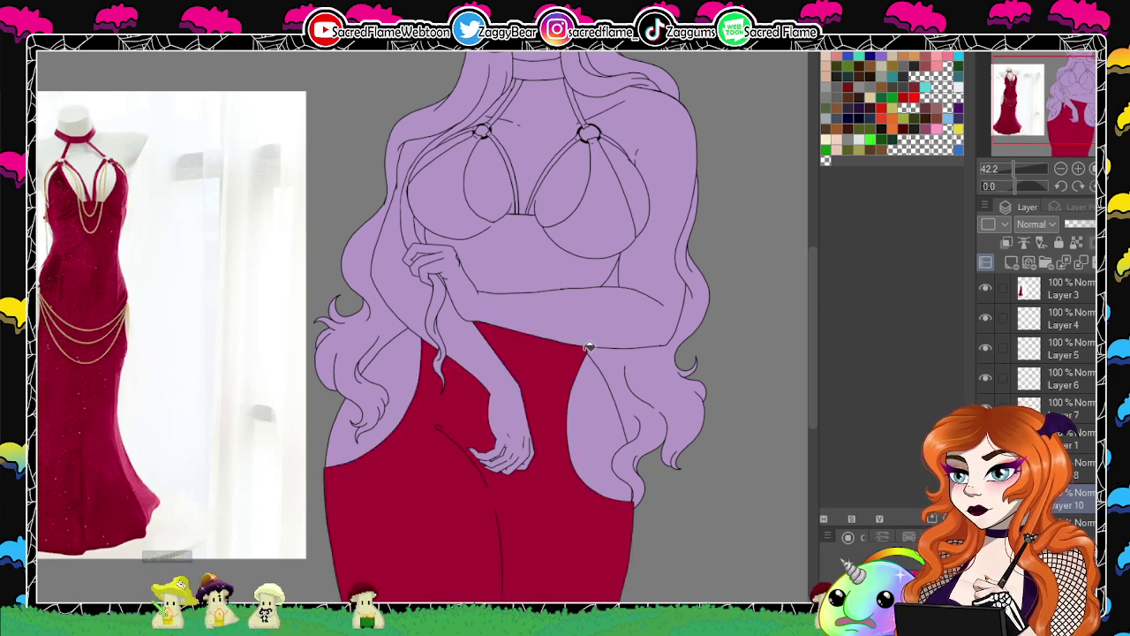
left_click(565, 269)
left_click(600, 235)
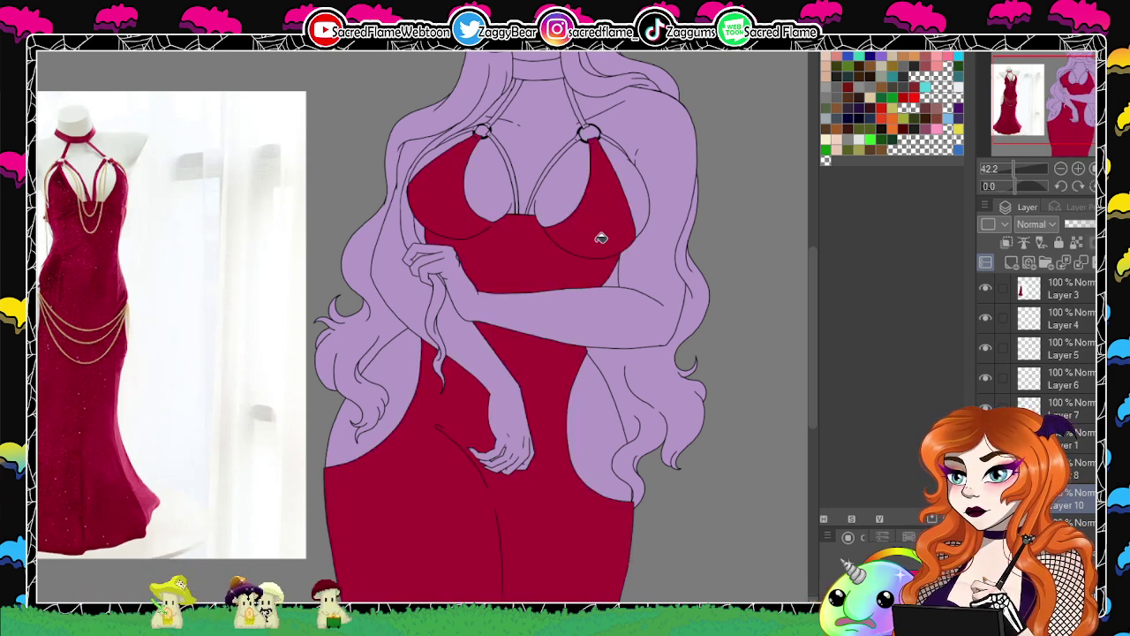
Fill the choker, the neck straps and the straps joined to both rings with the dress's dark red.
left_click(572, 145)
left_click(578, 115)
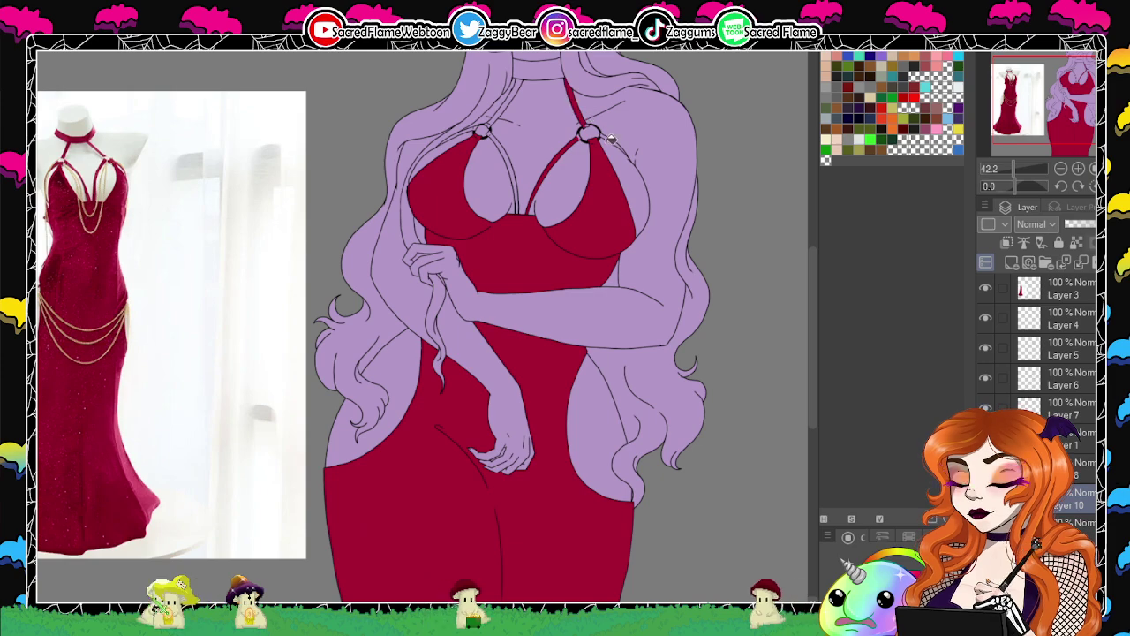
left_click(609, 139)
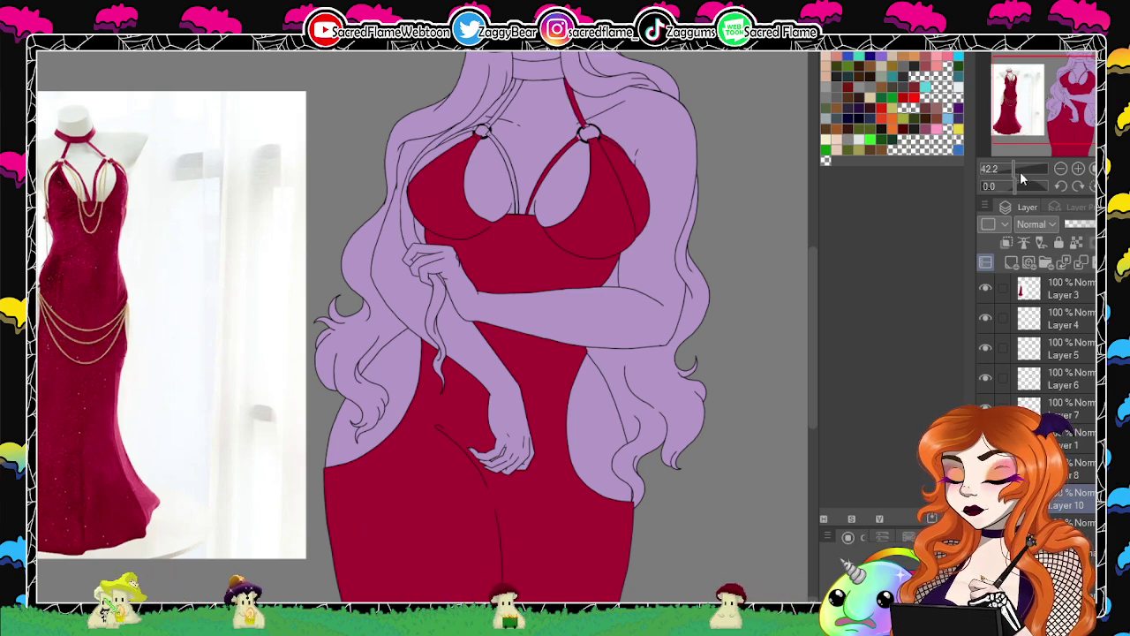
left_click(1019, 171)
left_click(1019, 169)
left_click_drag(659, 313, 482, 593)
left_click(426, 247)
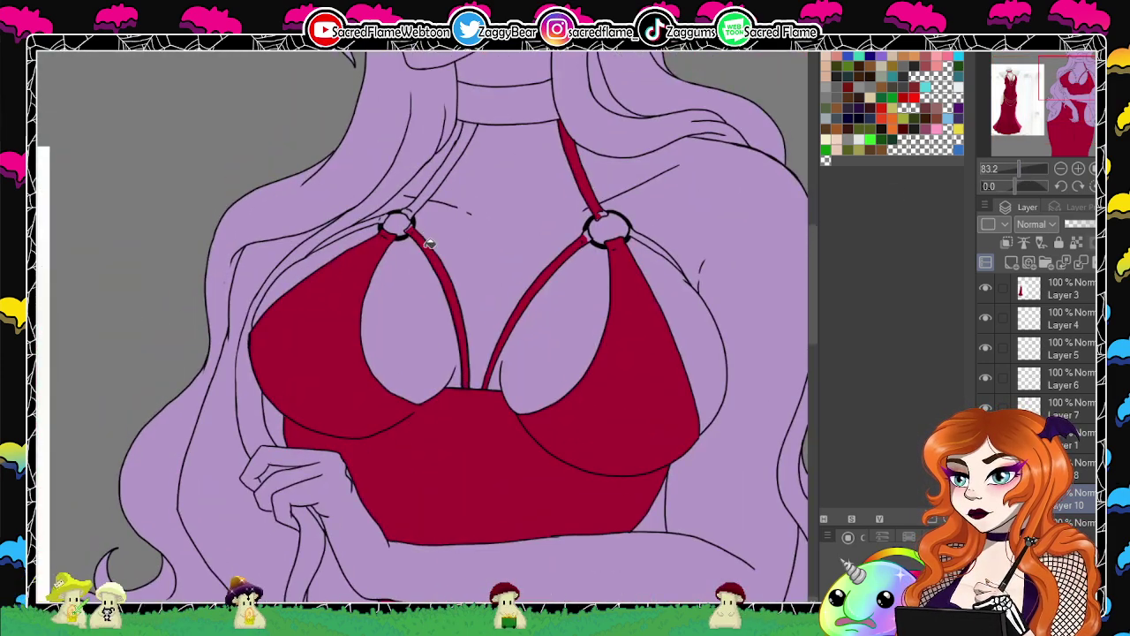
left_click(417, 206)
left_click(378, 219)
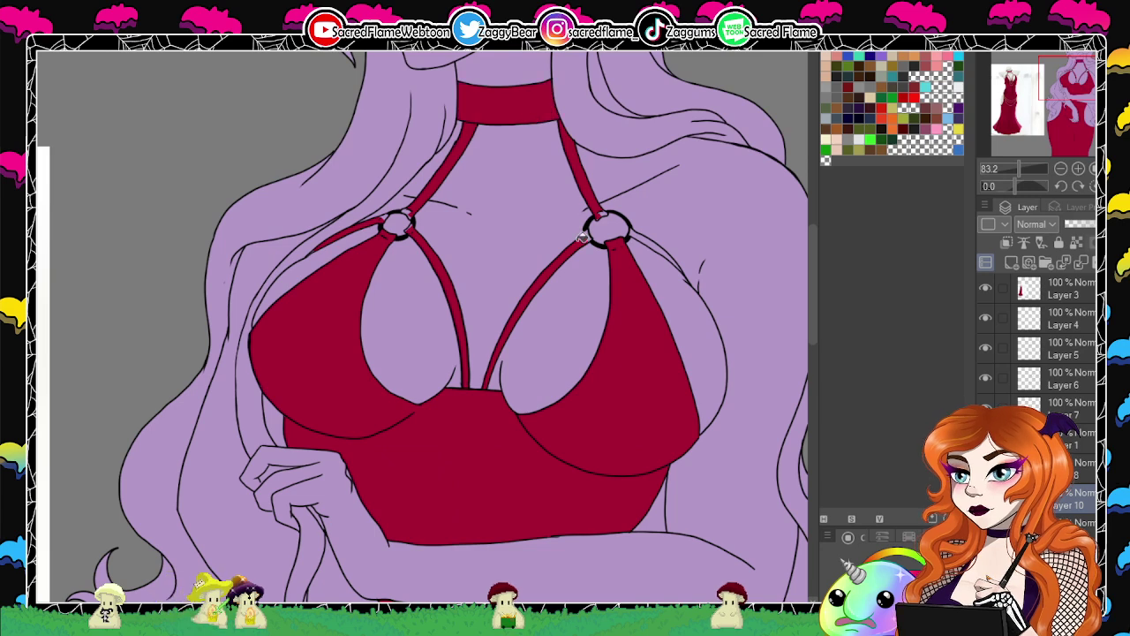
Colour the gap between the lower hand's fingers and the remaining strap from the ring to the underarm dark red.
scroll(515, 85, "down", 10)
left_click(423, 348)
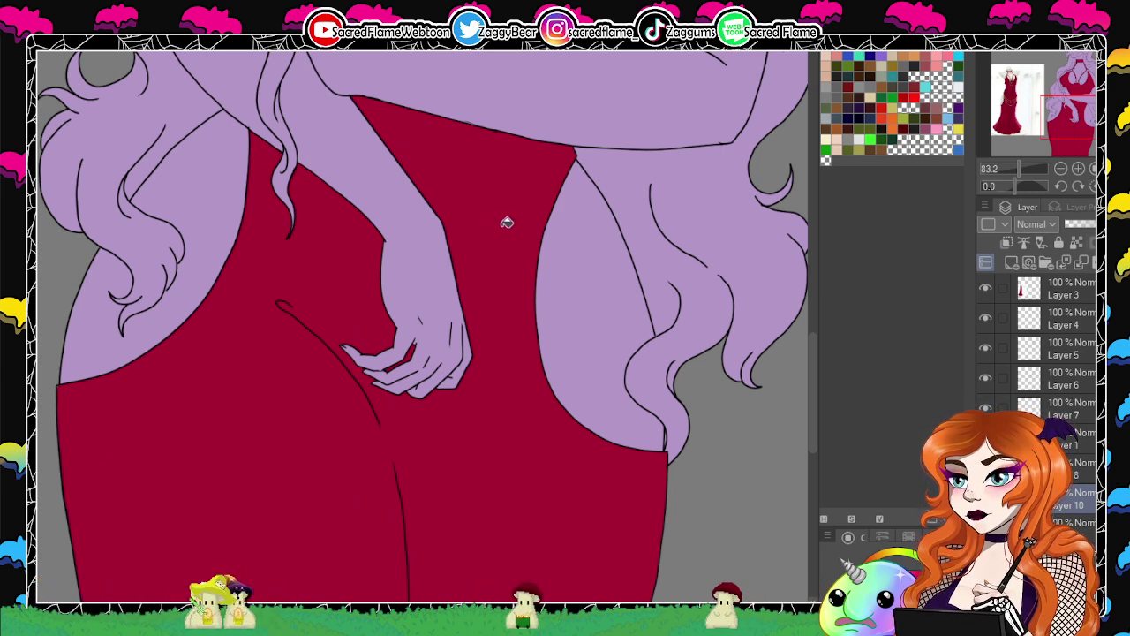
left_click_drag(555, 186, 488, 508)
left_click_drag(576, 297, 578, 392)
left_click_drag(591, 212, 593, 338)
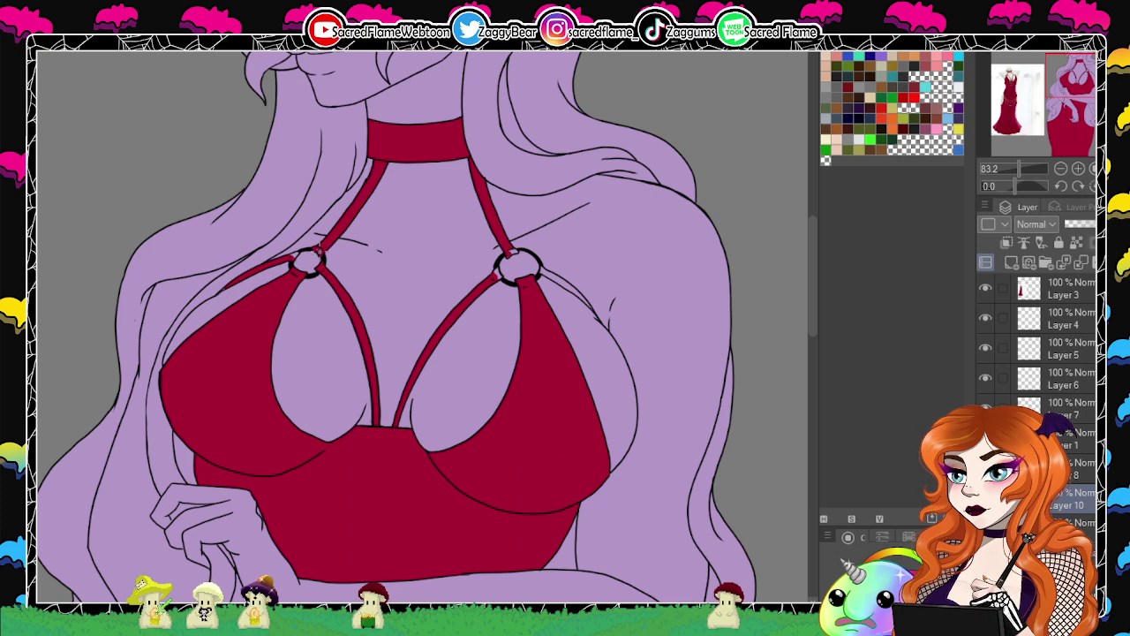
left_click_drag(1020, 186, 987, 181)
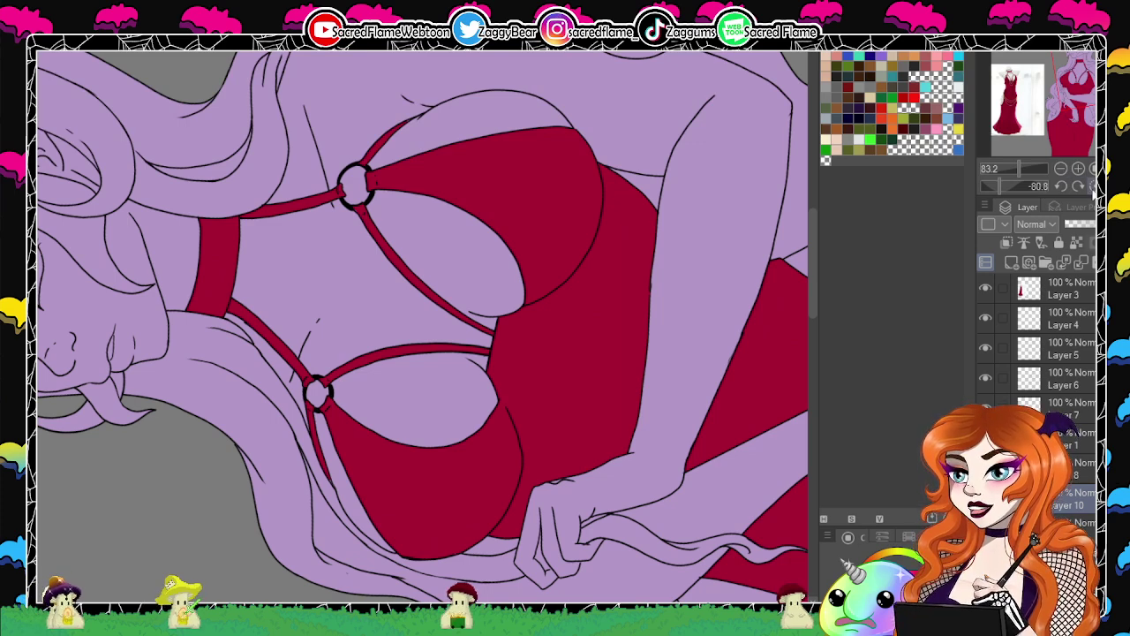
left_click(1093, 187)
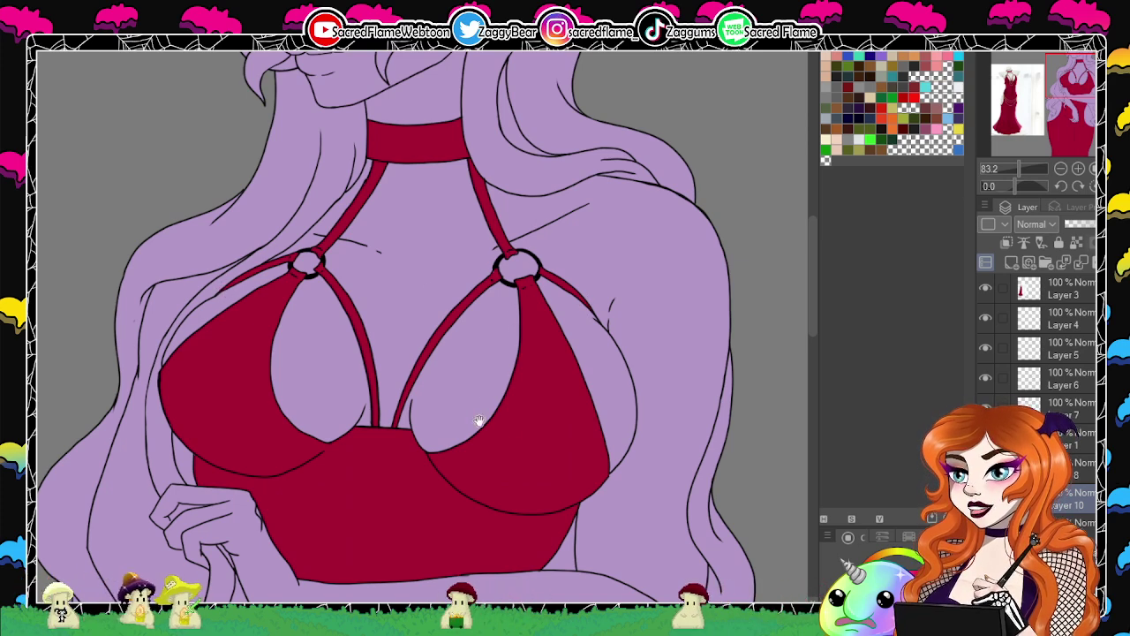
Check the red dress fill from the bust down to the hem for missed spots.
left_click_drag(524, 364, 522, 120)
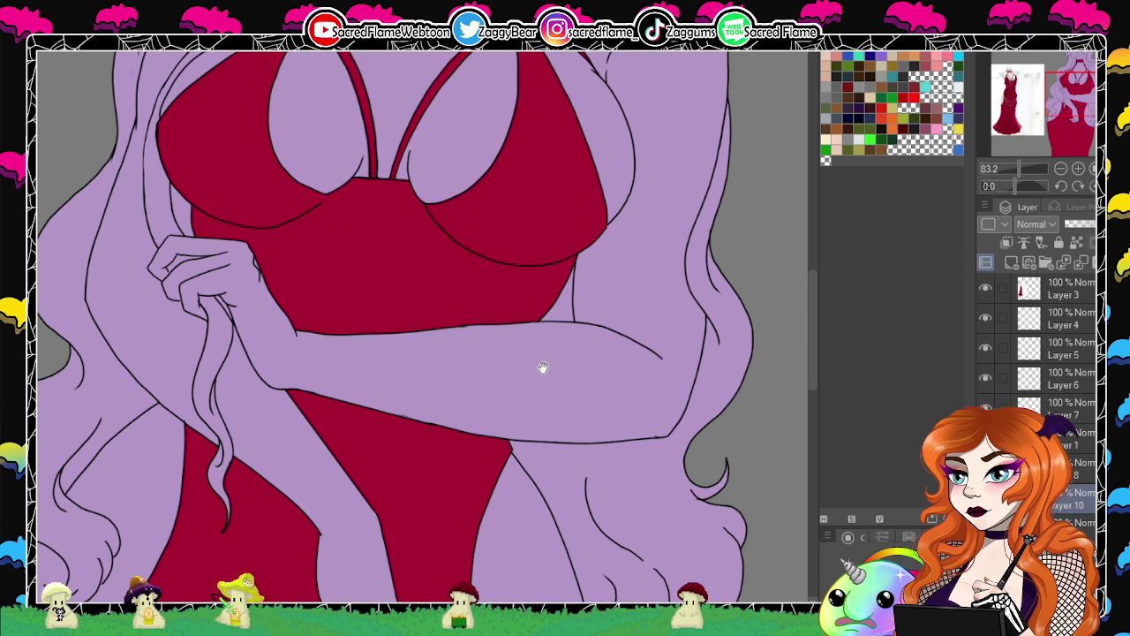
left_click_drag(479, 351, 477, 201)
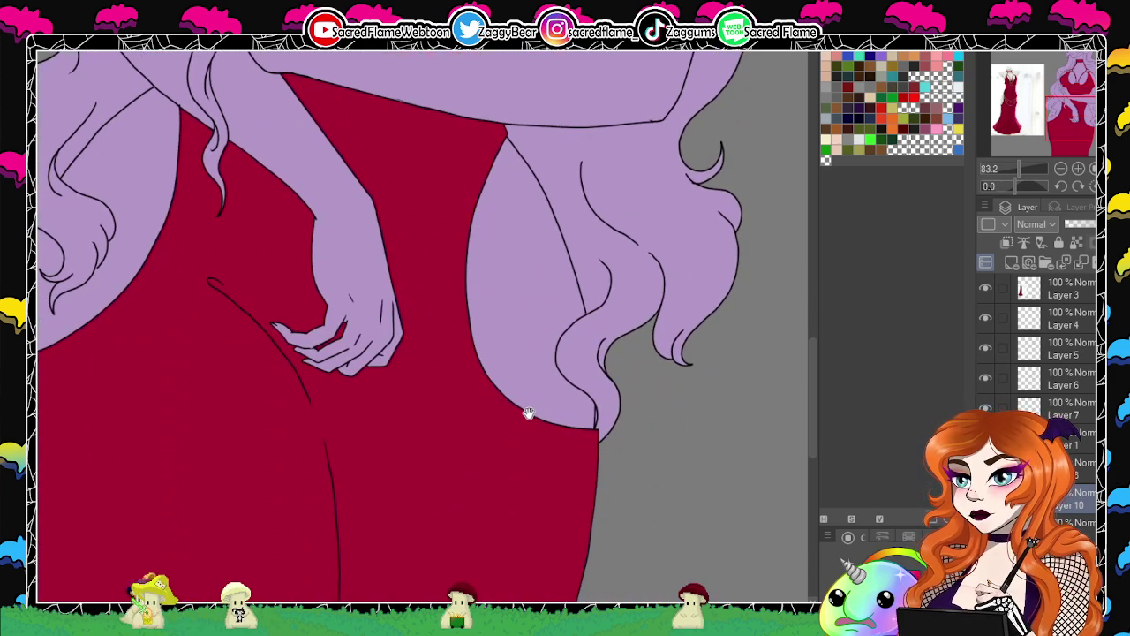
left_click_drag(538, 421, 750, 184)
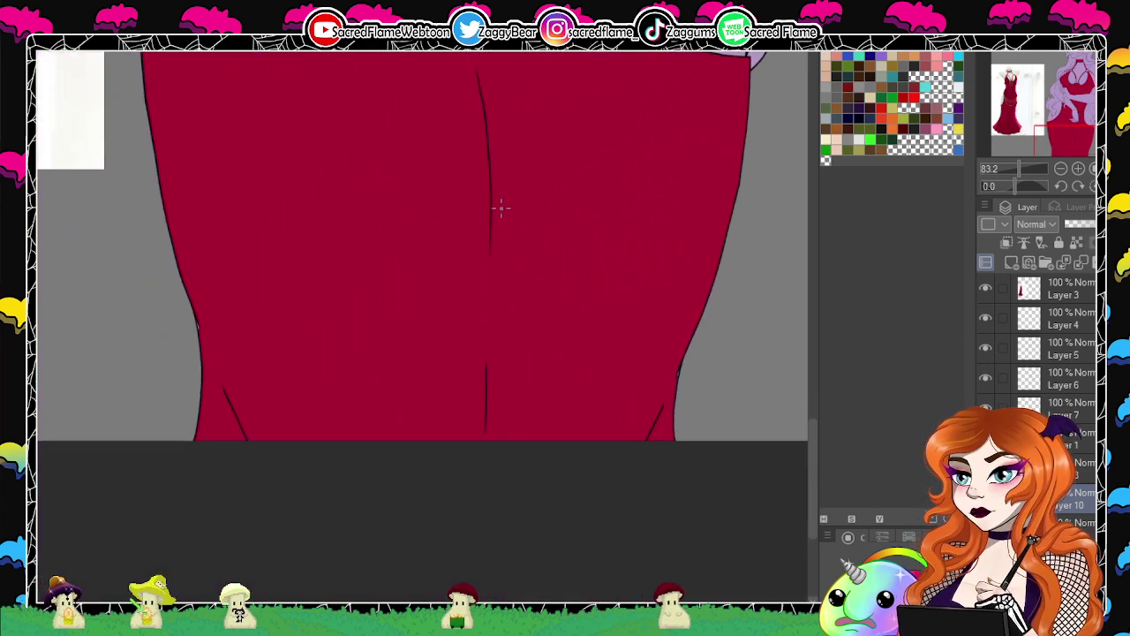
left_click_drag(693, 322, 600, 294)
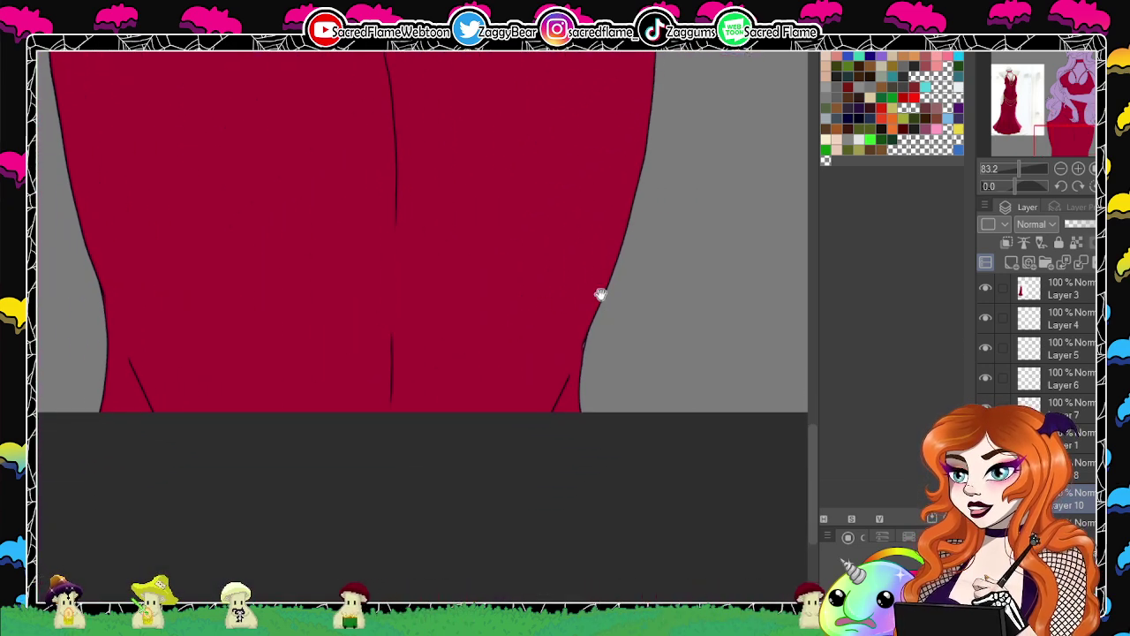
mouse_move(574, 248)
left_mouse_down()
mouse_move(543, 426)
mouse_move(565, 475)
left_mouse_up()
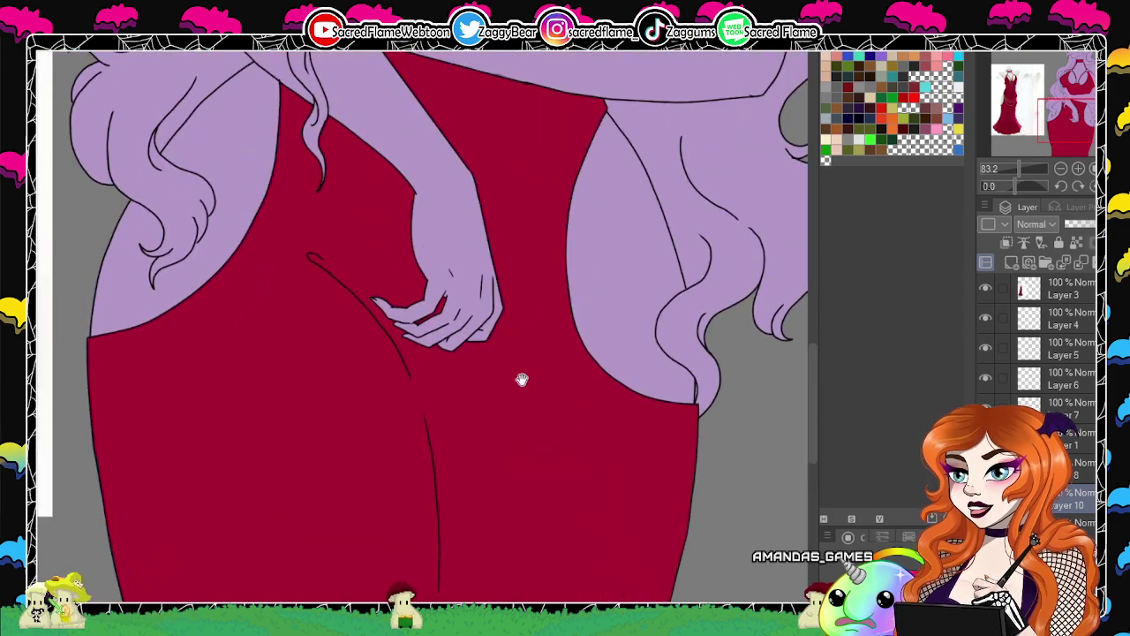
left_click_drag(522, 379, 556, 593)
left_click_drag(571, 373, 535, 582)
left_click_drag(542, 285, 568, 477)
scroll(568, 477, "up", 5)
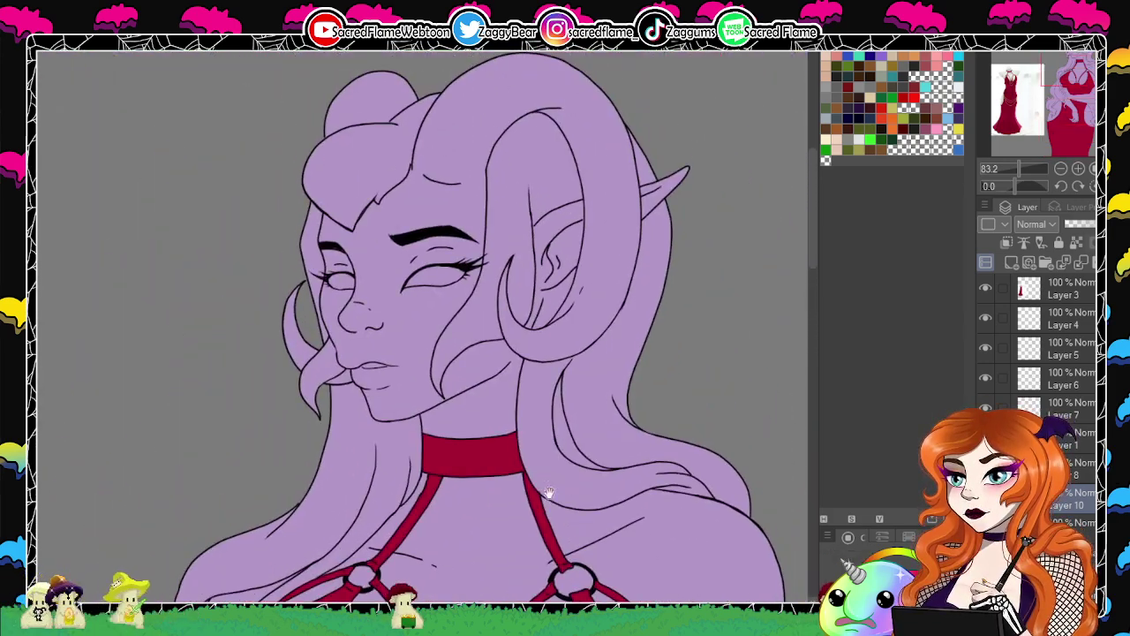
Fill the hair sections beside the face, behind the neck and over the shoulders with near-black.
scroll(621, 461, "down", 5)
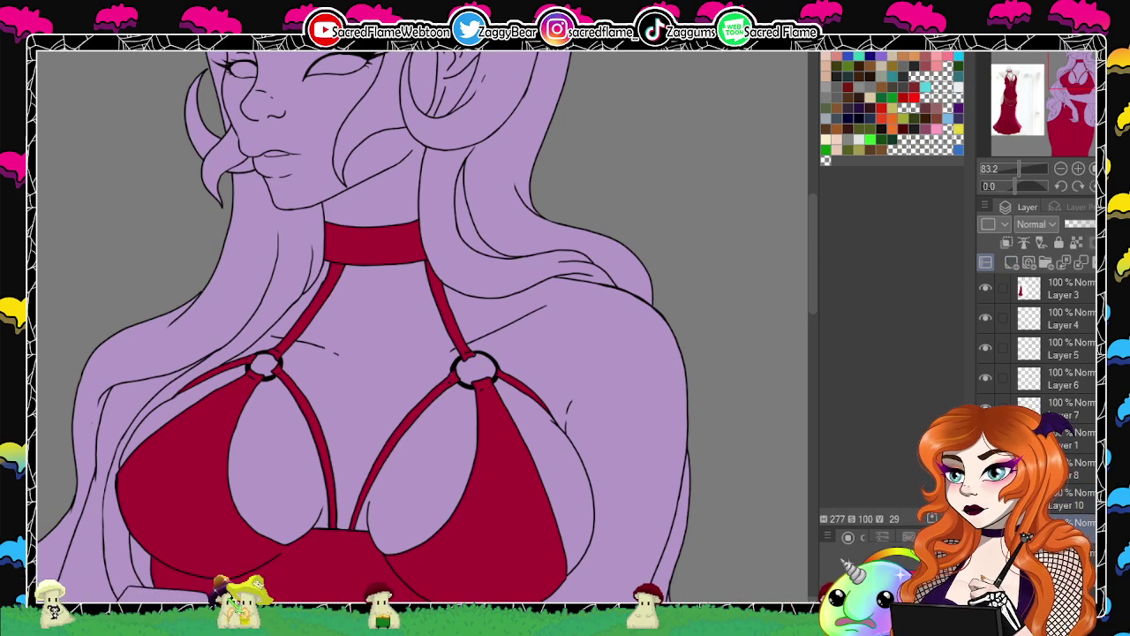
left_click(454, 195)
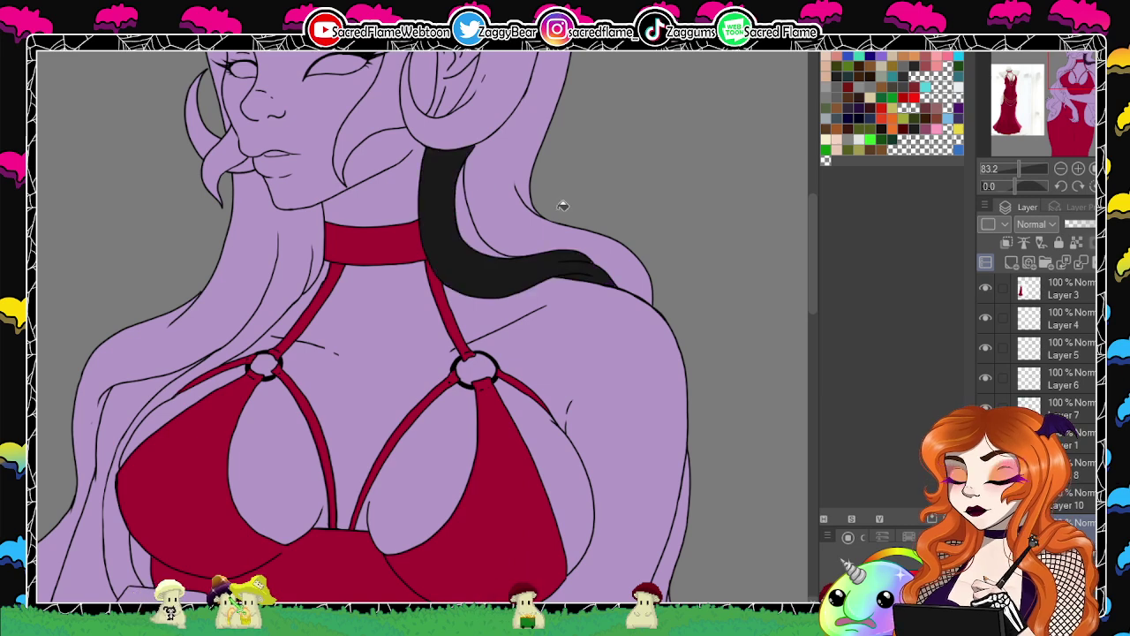
left_click(495, 186)
left_click(375, 114)
left_click(257, 247)
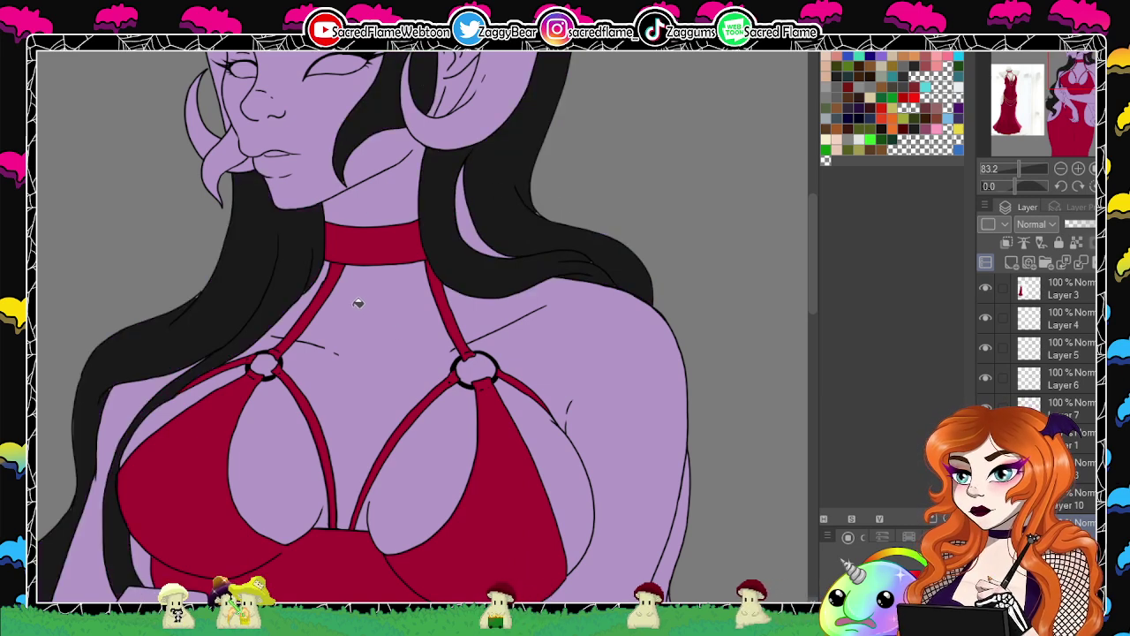
Fill the hair strand held in the hand and the long waves beside the arms and hips with near-black.
scroll(221, 309, "down", 5)
left_click(150, 437)
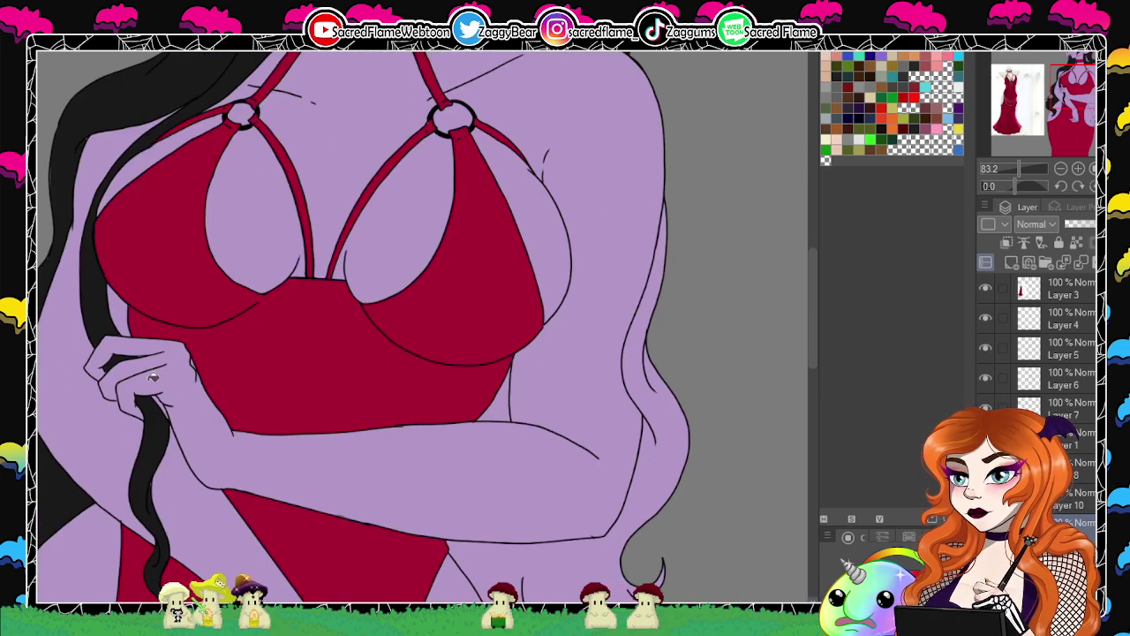
scroll(341, 214, "down", 3)
left_click_drag(365, 279, 475, 193)
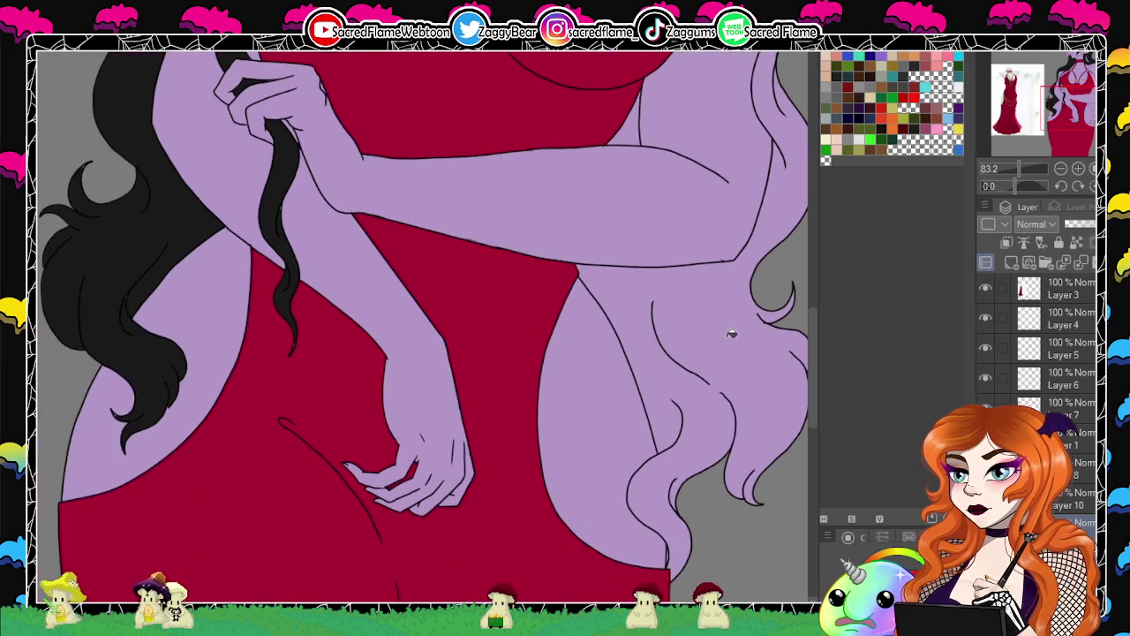
left_click(732, 332)
left_click_drag(657, 122, 497, 378)
Fill the front hair above the forehead and the curled lock beside the far cheek with near-black.
scroll(488, 343, "up", 10)
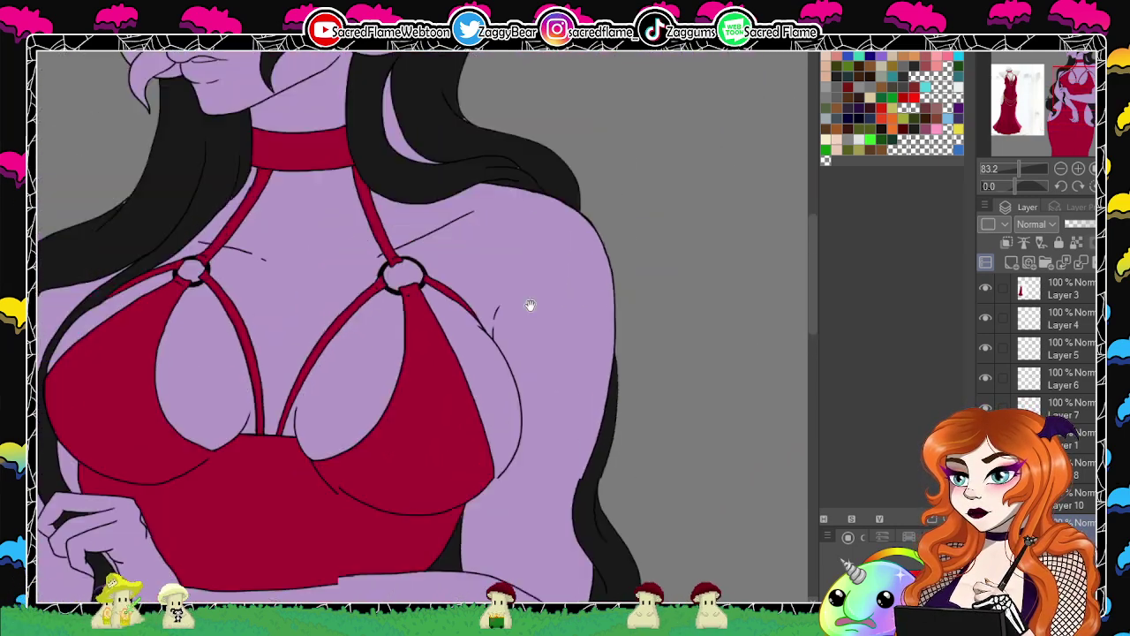
left_click(308, 239)
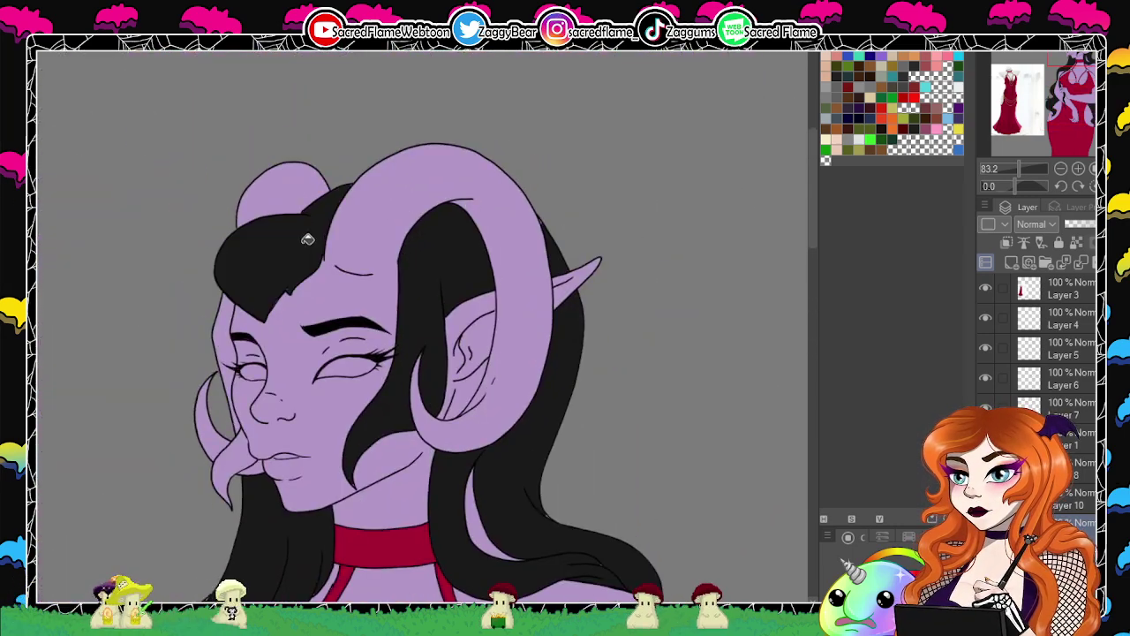
left_click(228, 350)
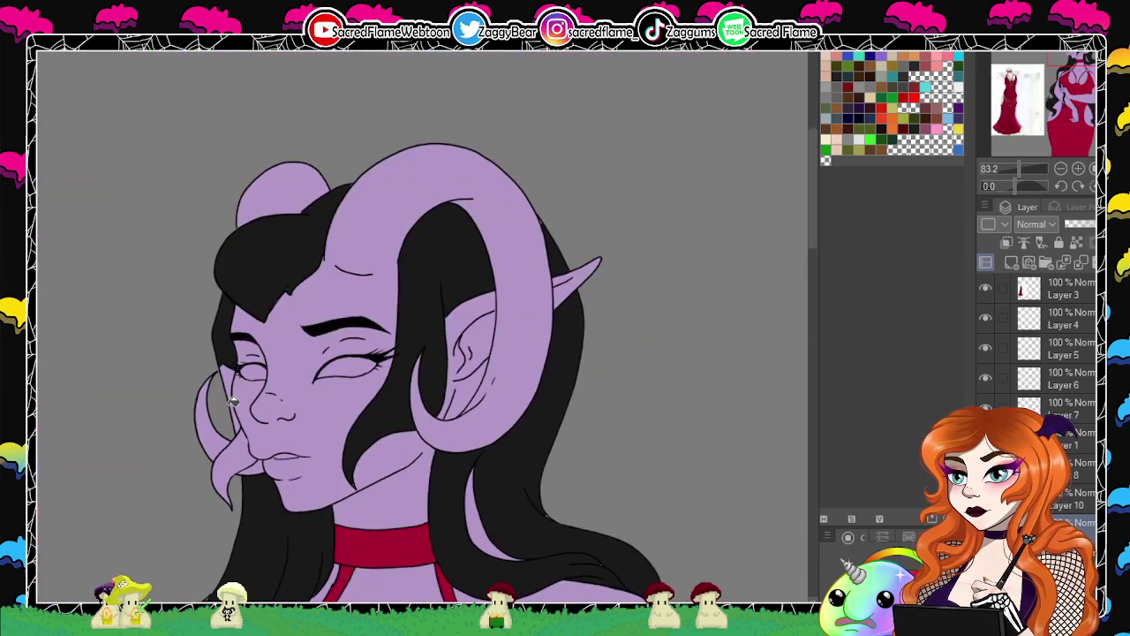
left_click(262, 465)
left_click_drag(596, 433, 630, 59)
left_click_drag(389, 255, 436, 215)
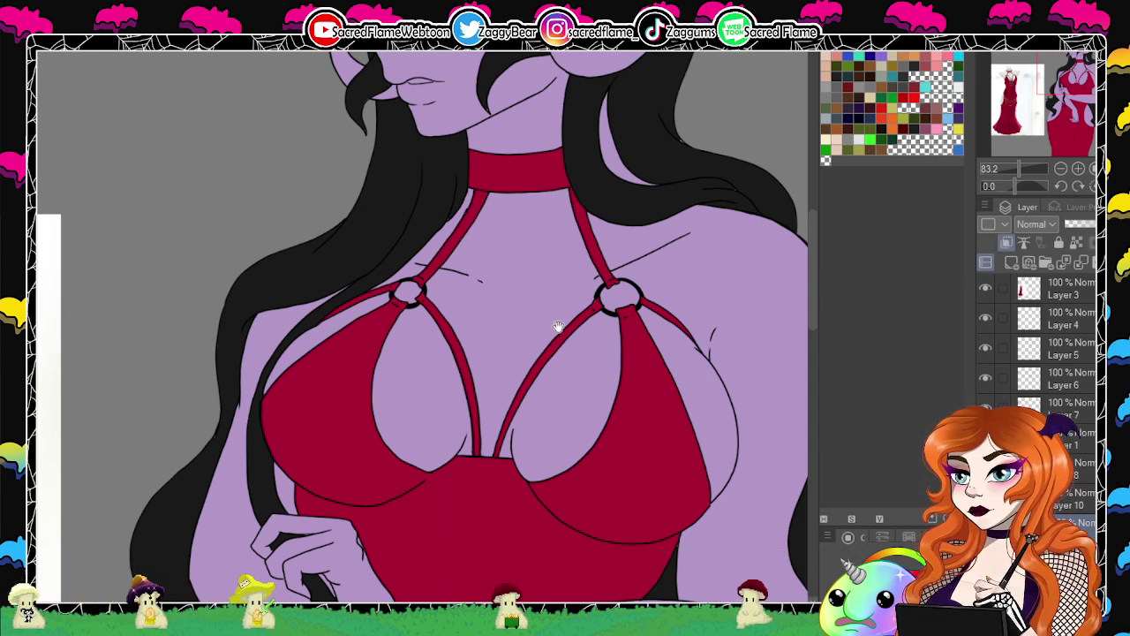
Fill the small hair gap between the near ear and the curled horn with near-black.
mouse_move(669, 319)
left_mouse_down()
mouse_move(524, 430)
mouse_move(456, 509)
left_mouse_up()
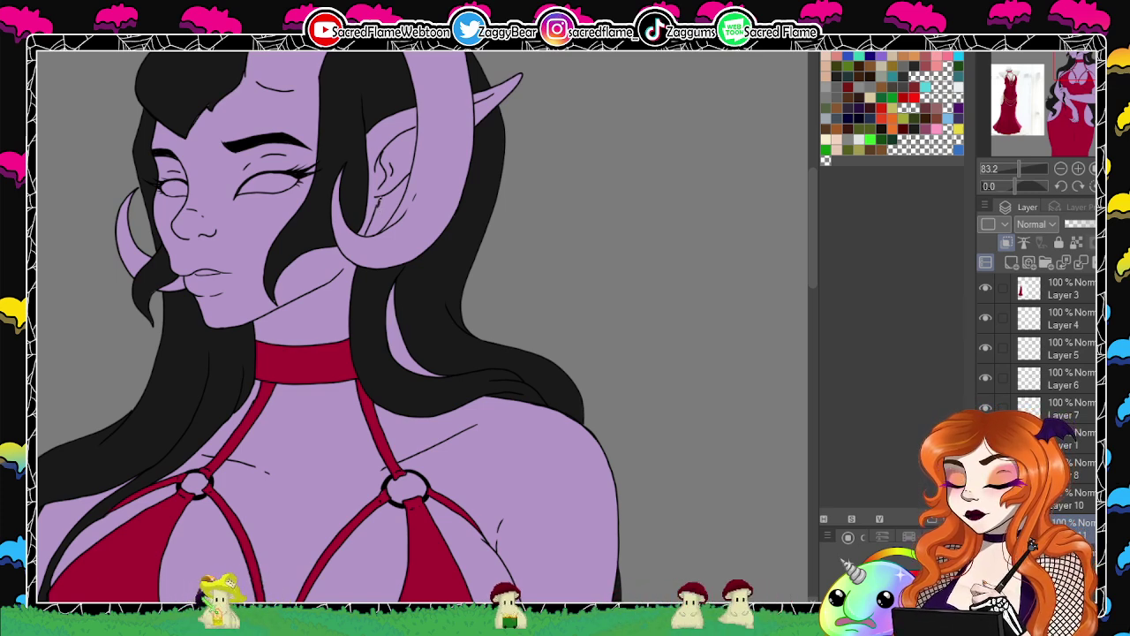
left_click(385, 212)
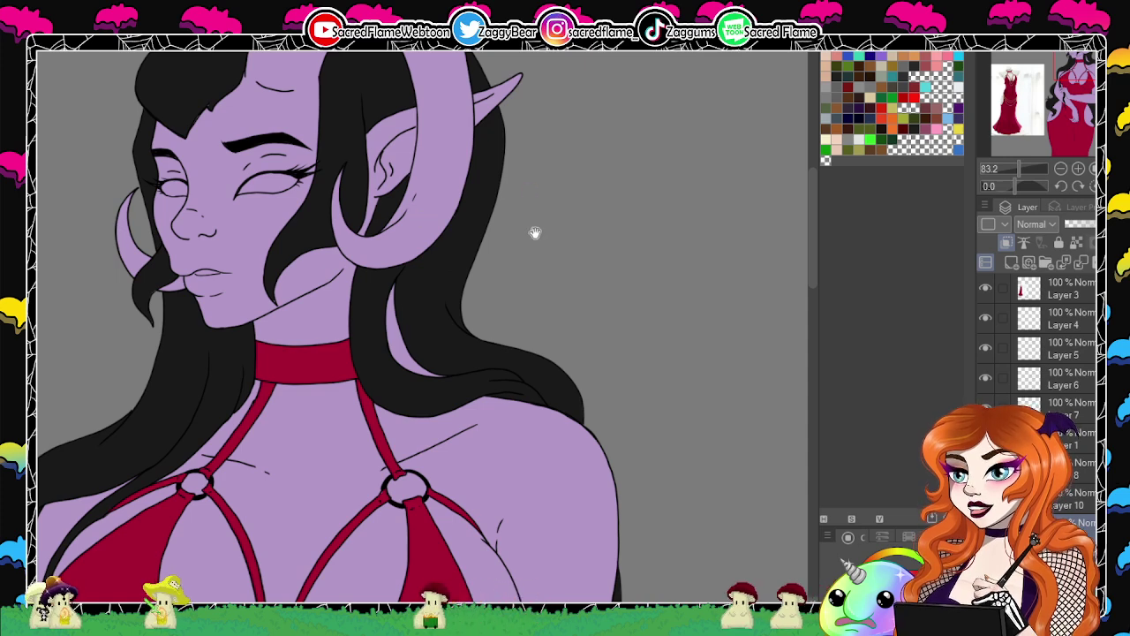
left_click_drag(534, 232, 534, 310)
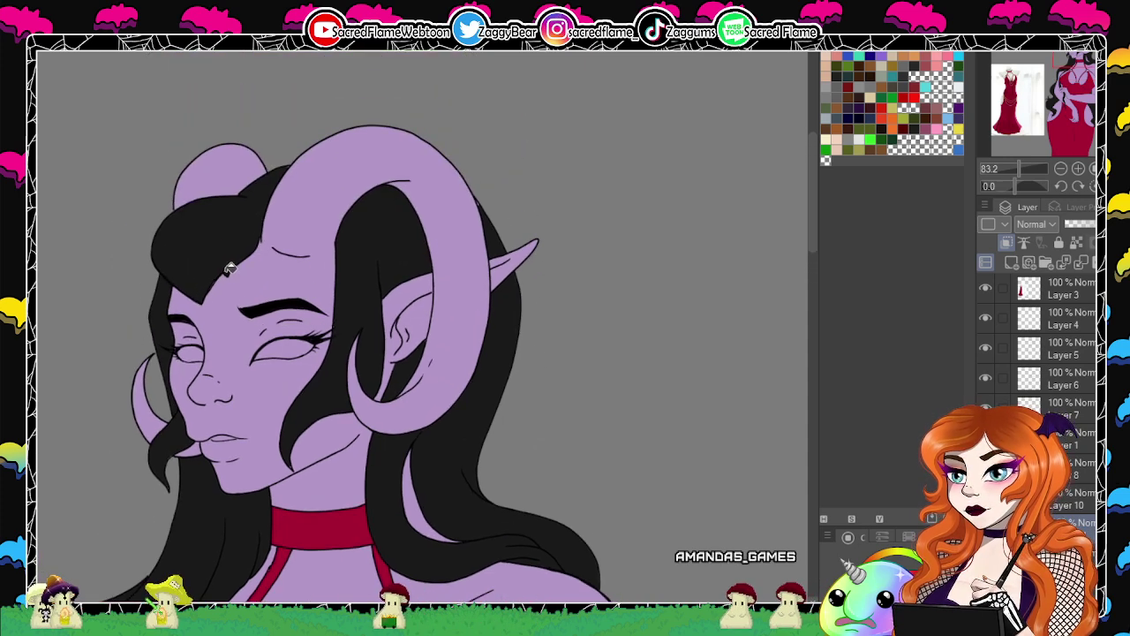
Check the near-black hair fill around the face, fringe, horns and pointed ear for missed spots.
left_click_drag(1027, 170, 1023, 166)
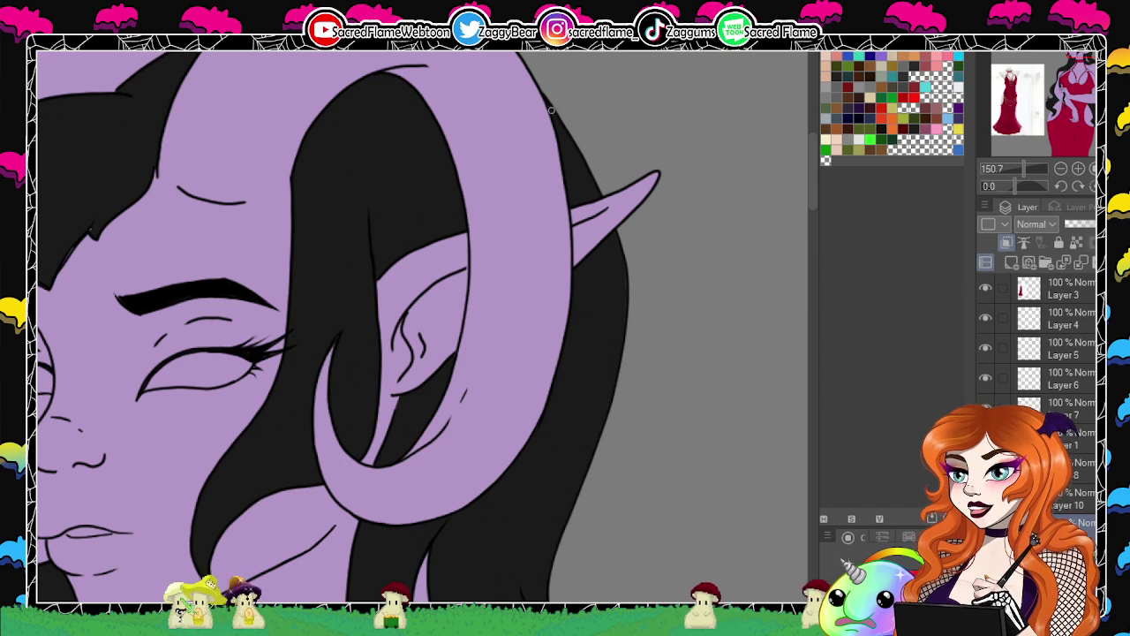
left_click_drag(300, 261, 549, 188)
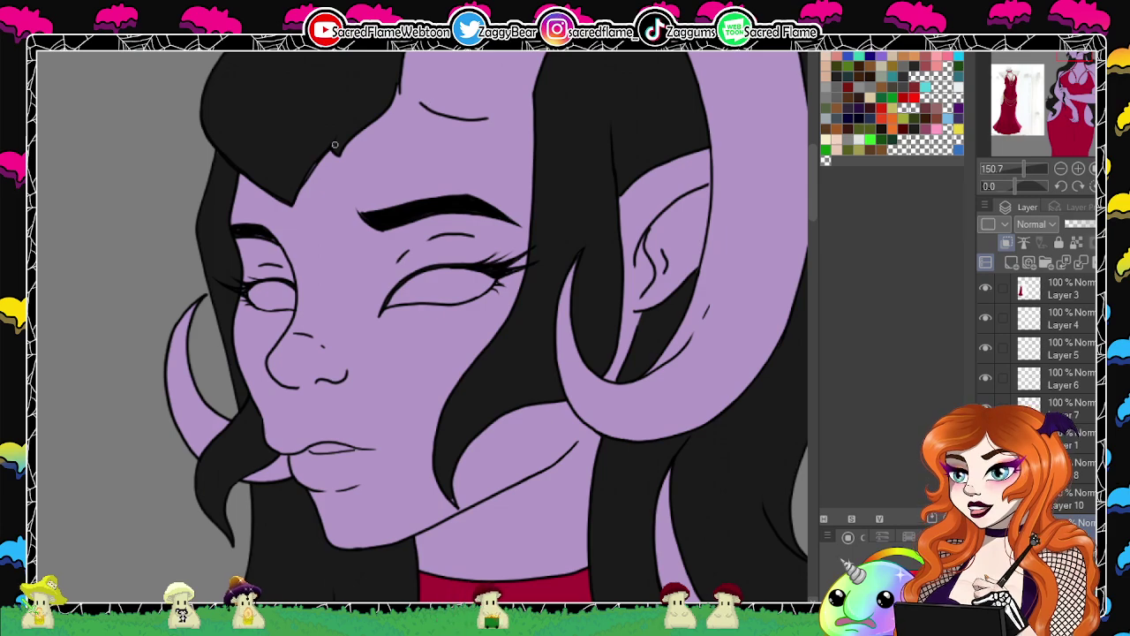
left_click_drag(428, 157, 312, 430)
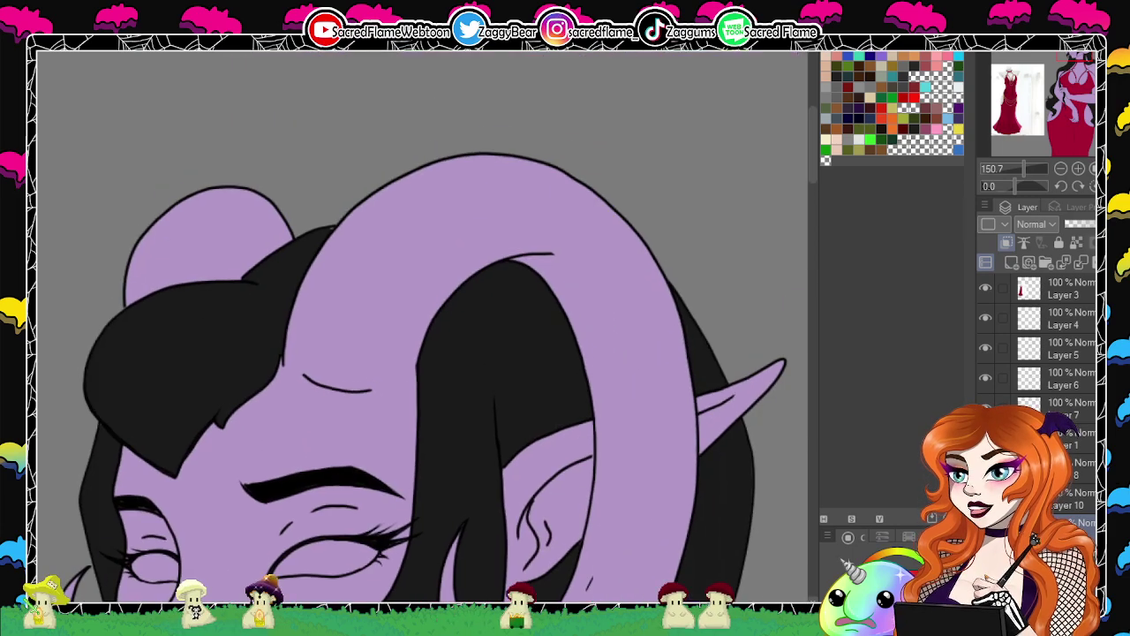
left_click_drag(663, 322, 781, 53)
left_click_drag(1025, 169, 1010, 174)
left_click_drag(664, 285, 665, 392)
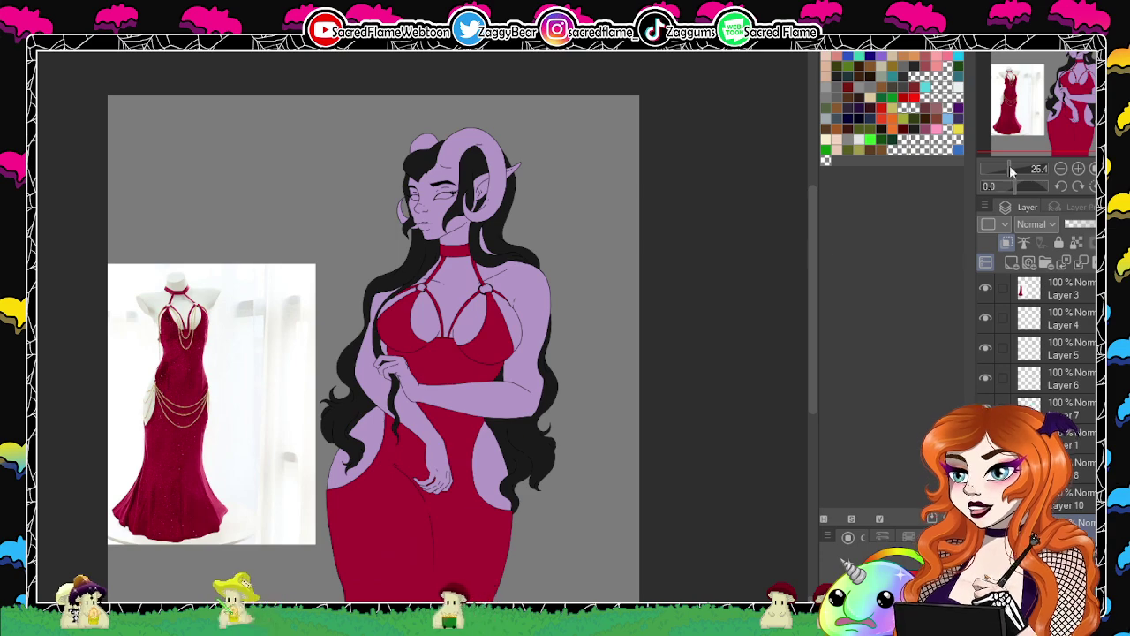
Check the fills from the bust and straps down past the held hair strand to the curled ends by the far hip.
left_click_drag(1010, 168, 1020, 169)
left_click_drag(564, 397, 499, 437)
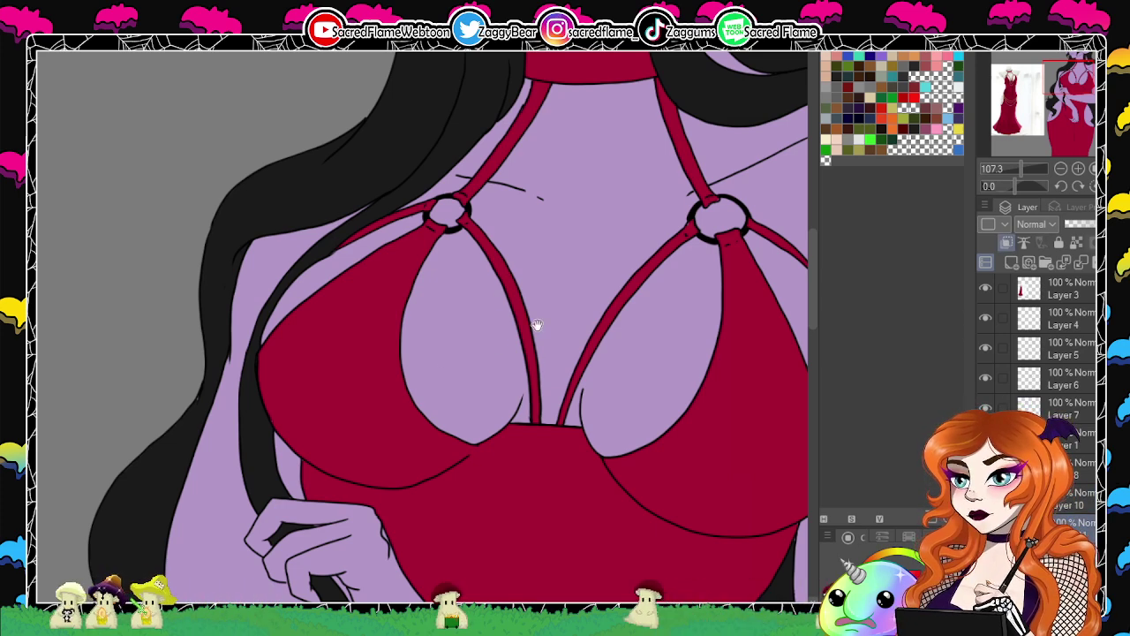
left_click_drag(537, 323, 587, 339)
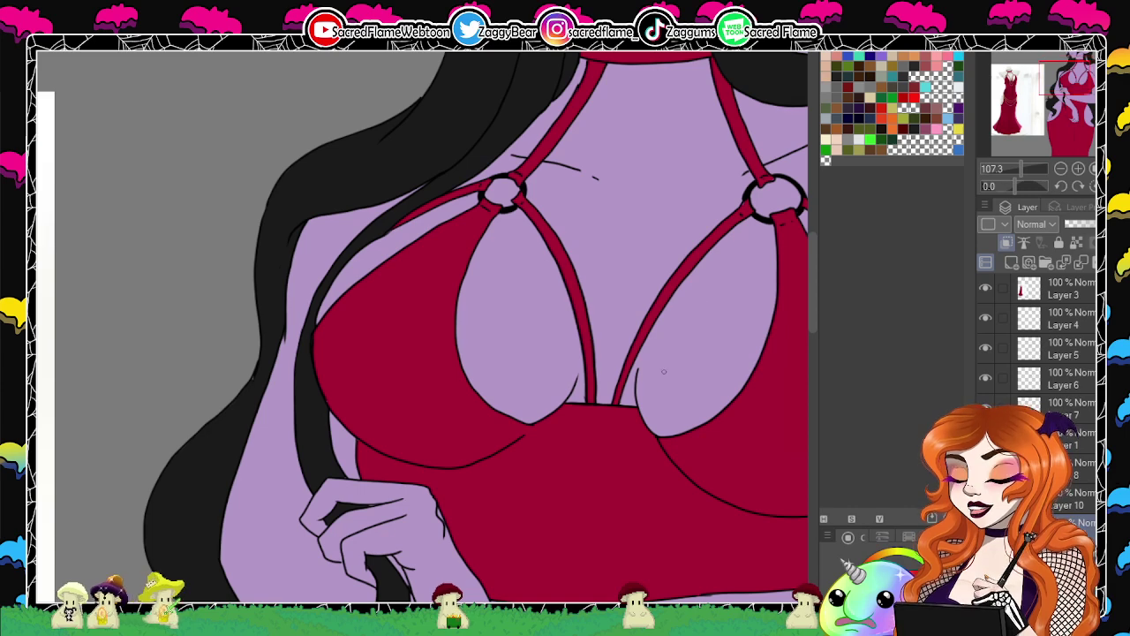
left_click_drag(671, 345, 568, 387)
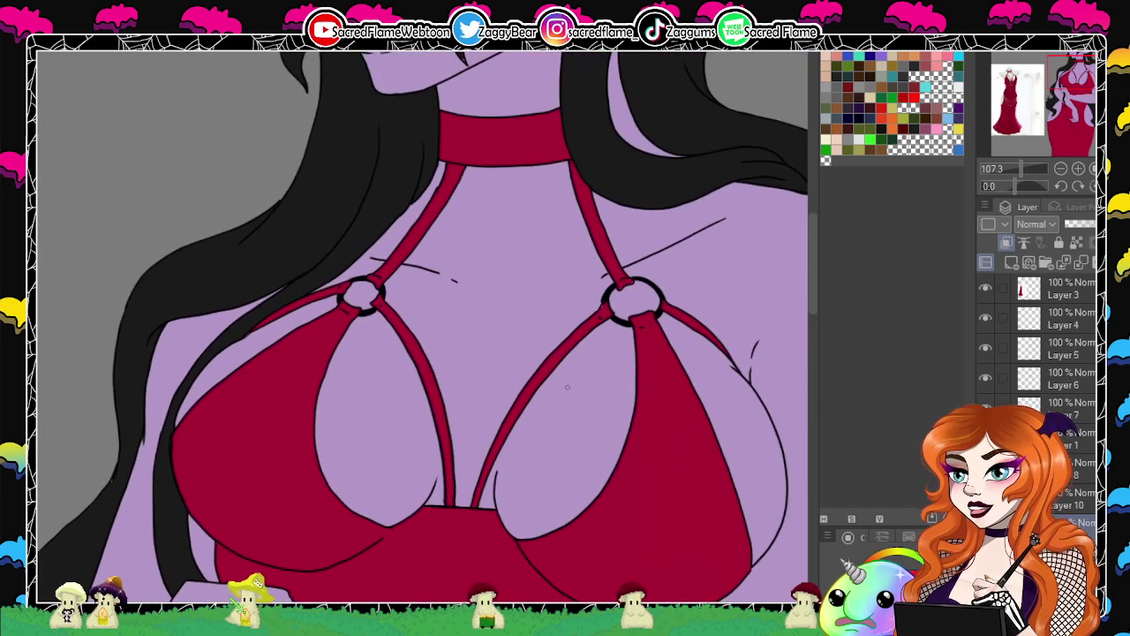
left_click_drag(564, 509, 654, 302)
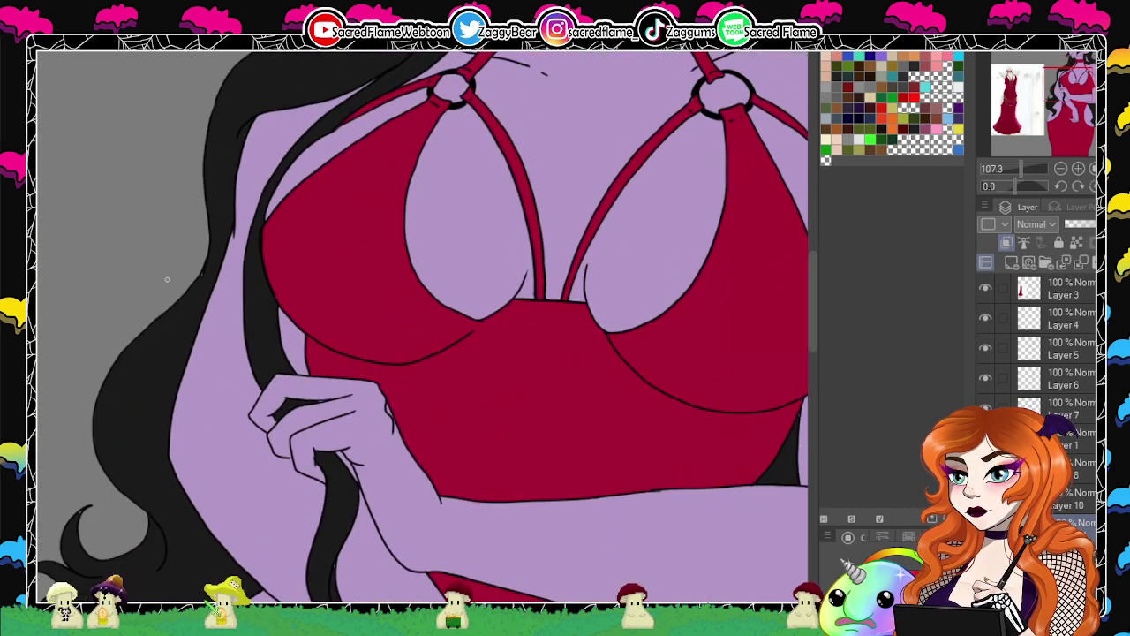
left_click_drag(480, 457, 468, 227)
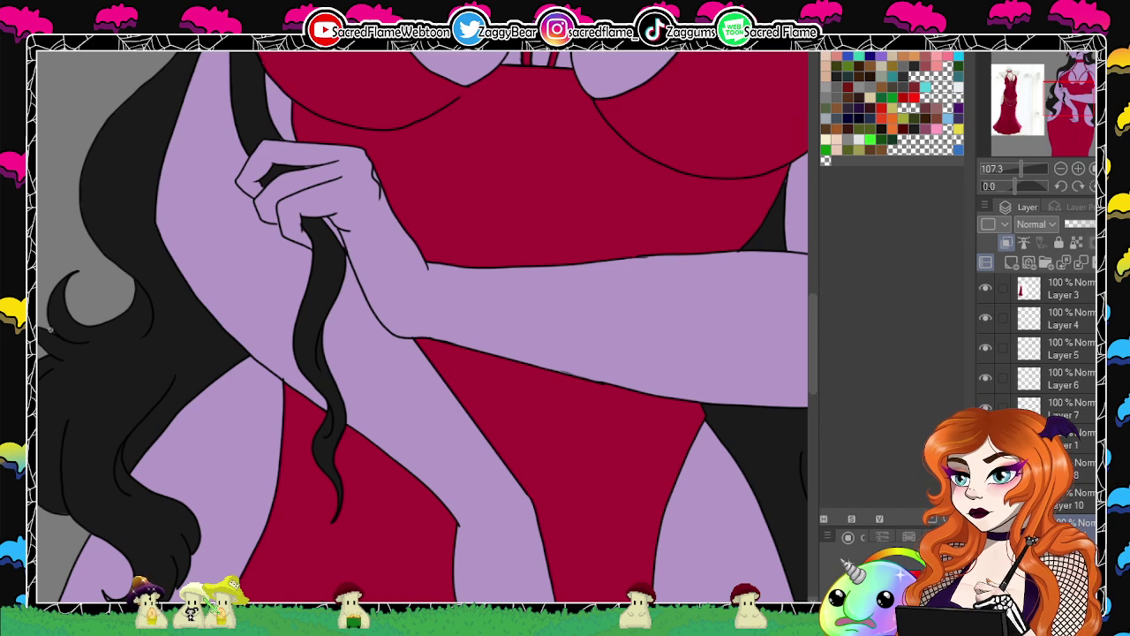
left_click_drag(104, 392, 183, 220)
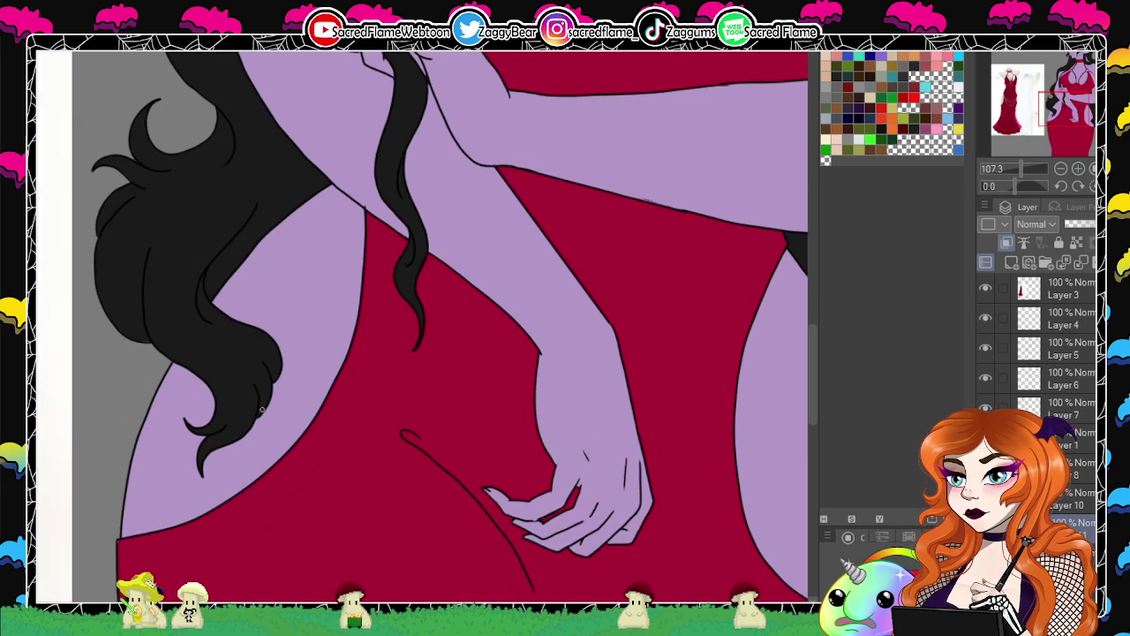
Check the long hair waves from the near hip up past the elbow to the shoulder for missed spots.
left_click_drag(704, 396, 453, 295)
left_click_drag(629, 363, 397, 341)
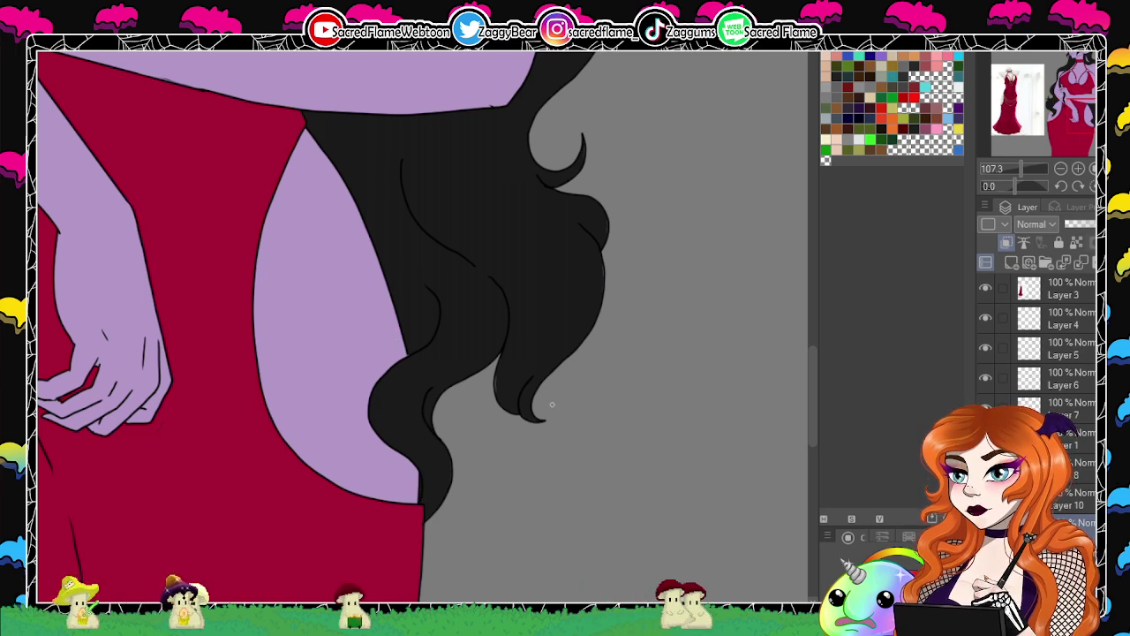
left_click_drag(566, 311, 452, 479)
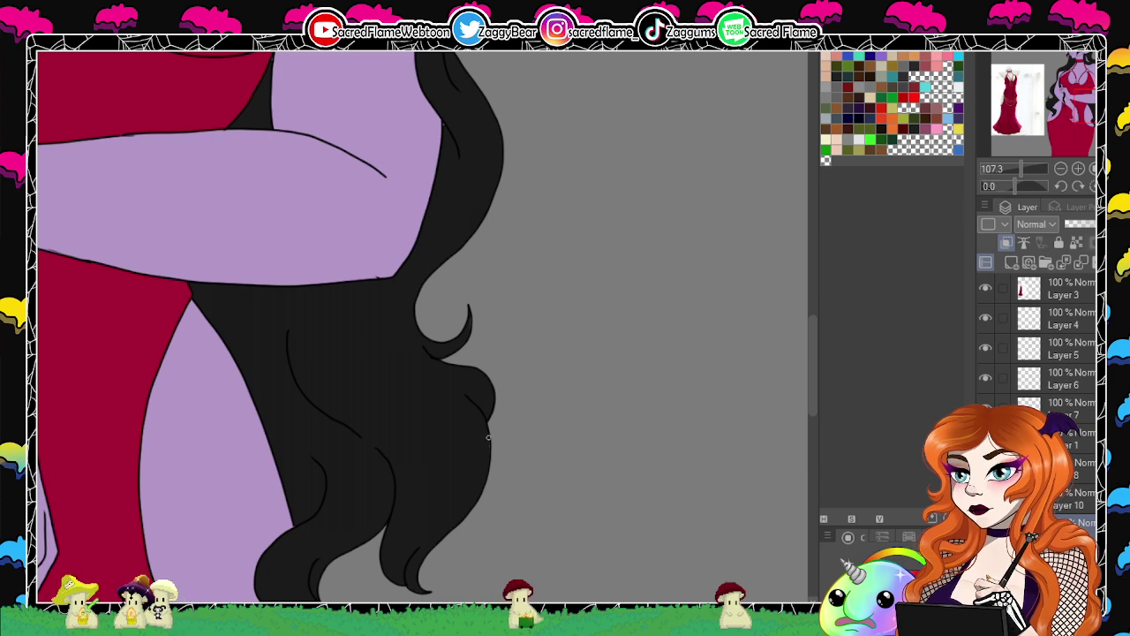
left_click_drag(497, 208, 460, 425)
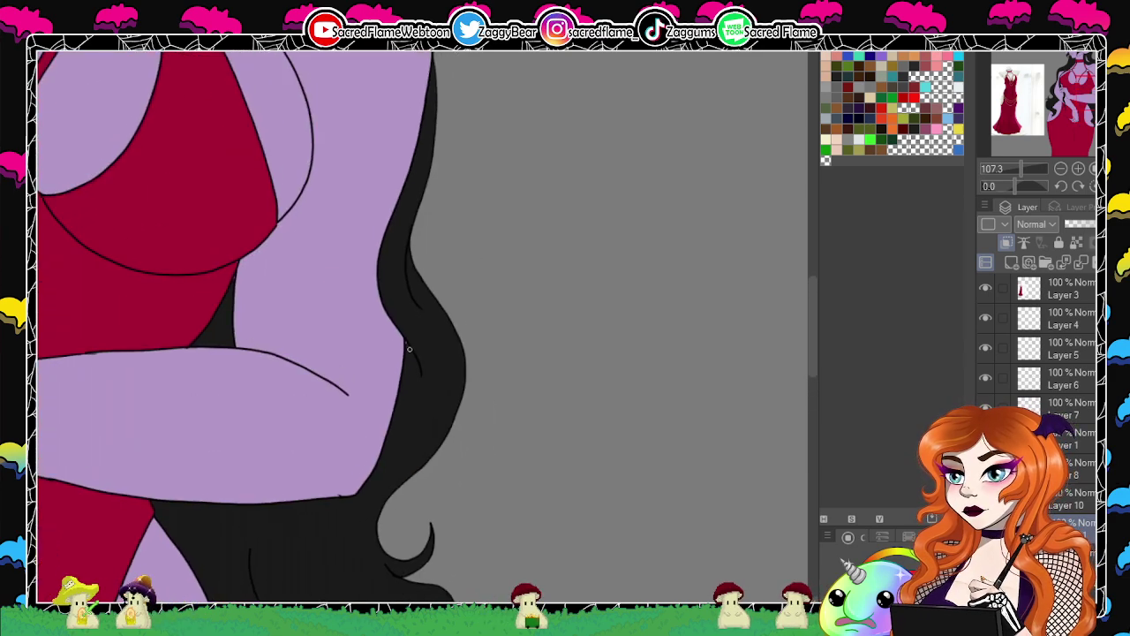
left_click_drag(457, 271, 485, 356)
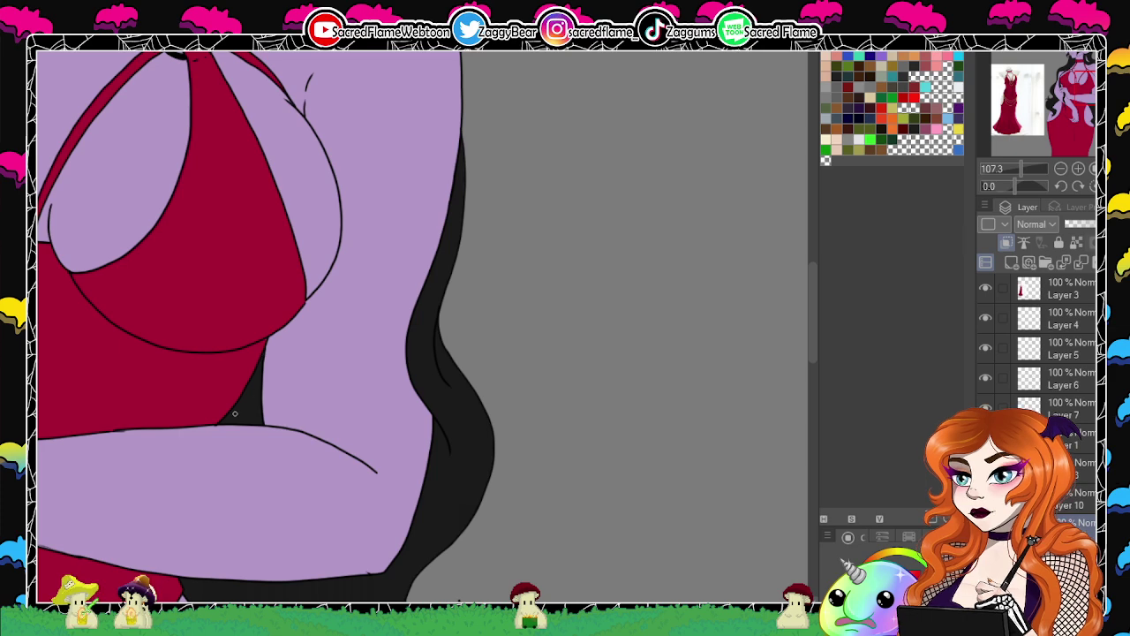
left_click_drag(411, 236, 551, 433)
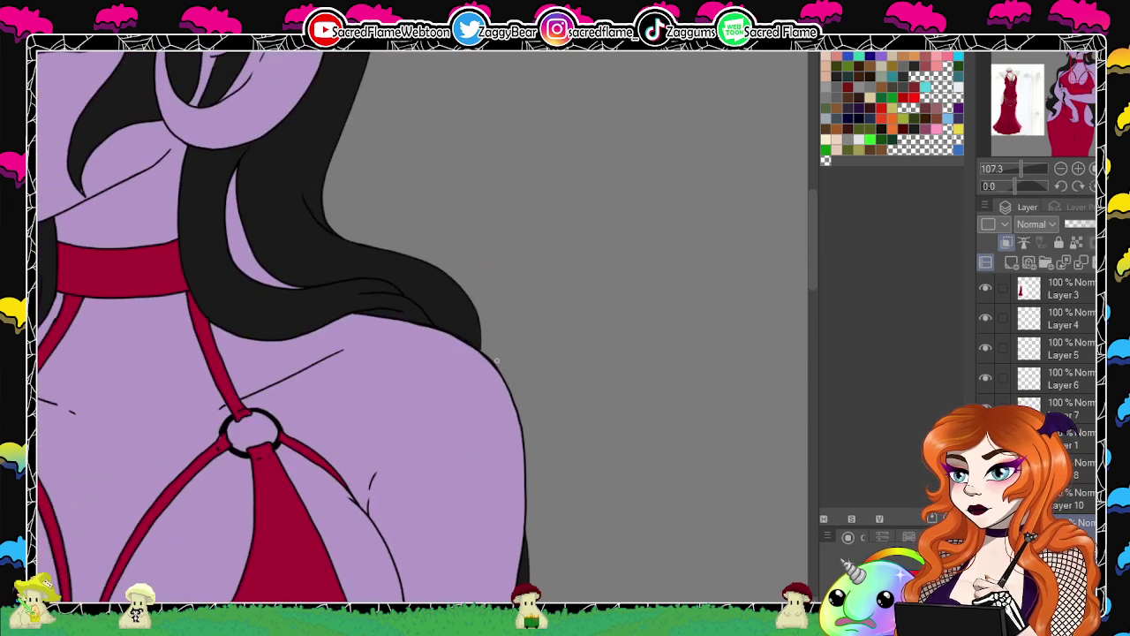
left_click_drag(496, 361, 510, 287)
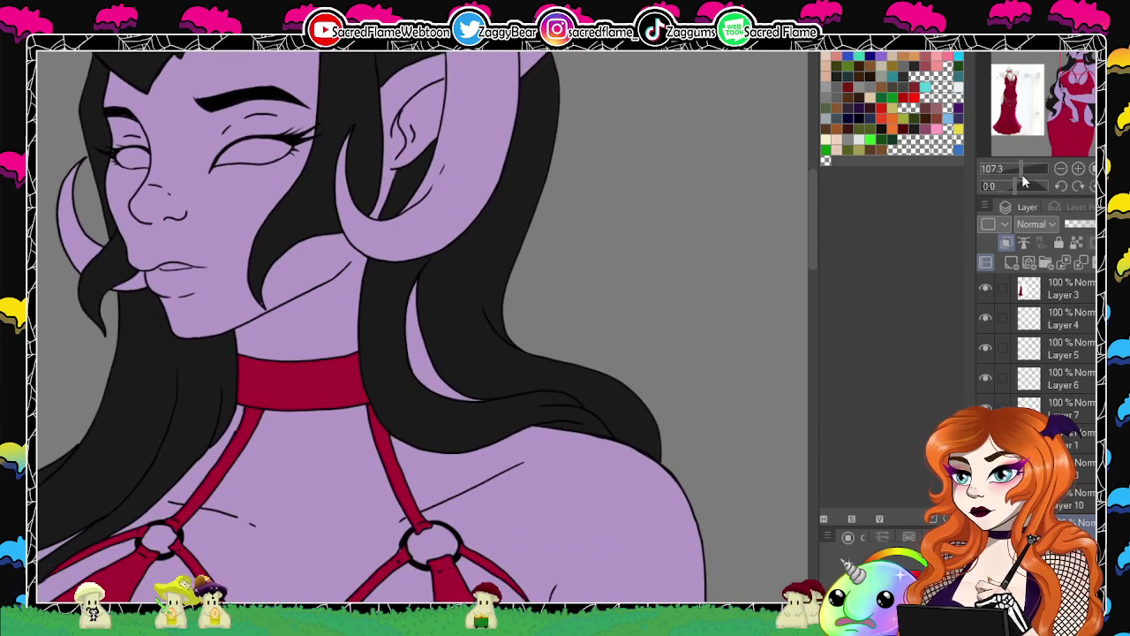
Draw dark purple dividing lines across the fringe, the lock beside the near eye and the curl by the far cheek.
mouse_move(1021, 172)
left_mouse_down()
mouse_move(1006, 173)
mouse_move(1017, 174)
left_mouse_up()
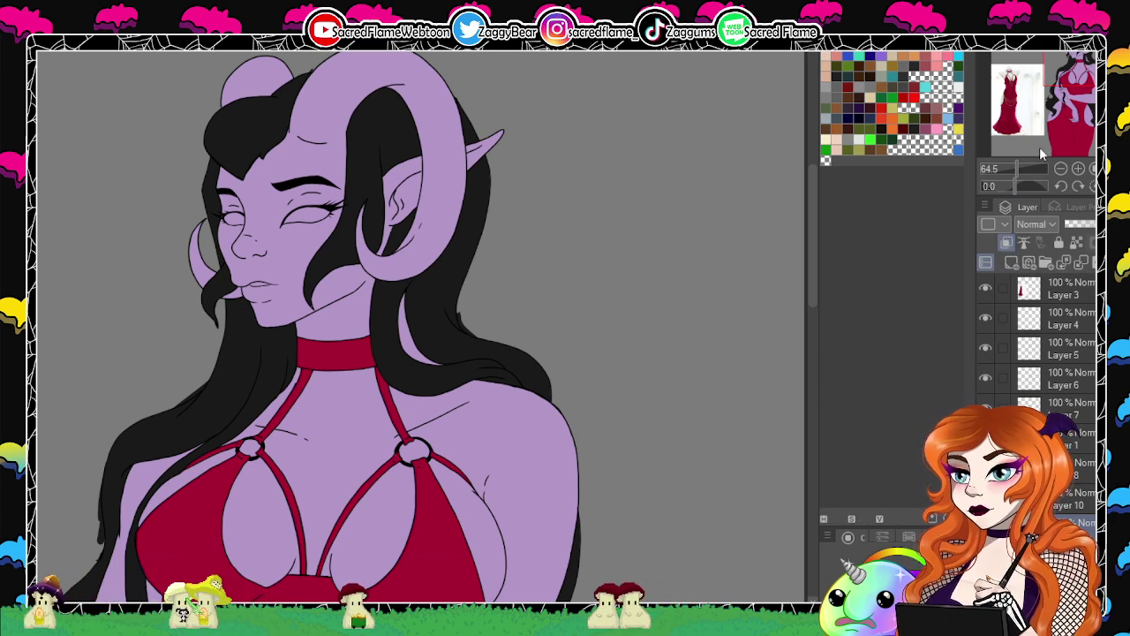
left_click_drag(1016, 166, 1022, 165)
left_click_drag(517, 210, 691, 396)
left_click_drag(1016, 182, 995, 184)
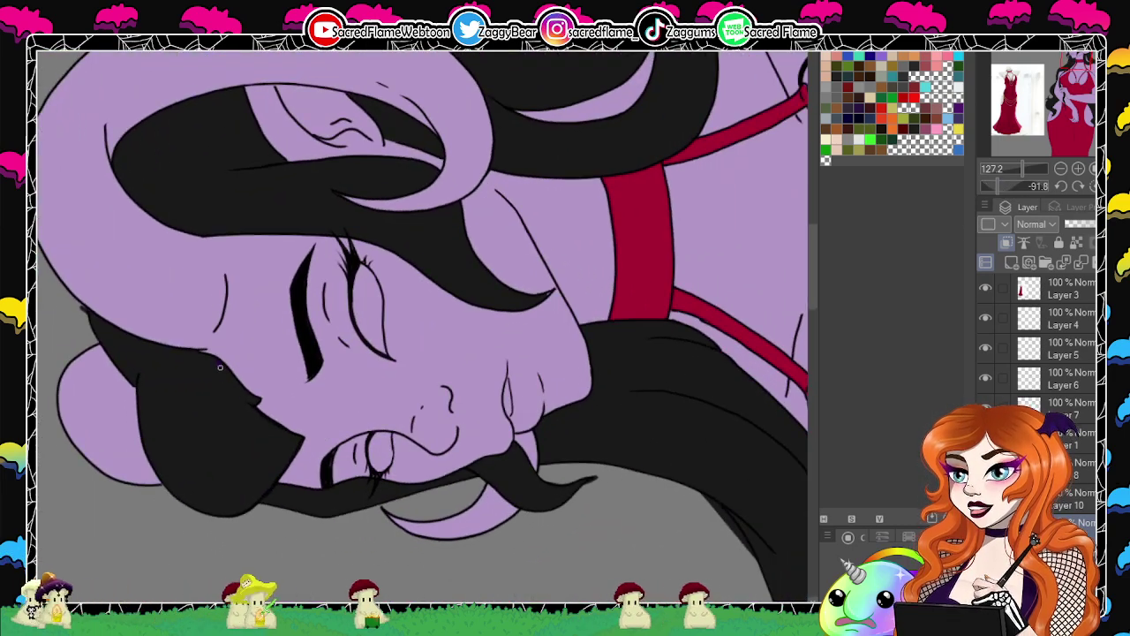
left_click_drag(224, 365, 208, 510)
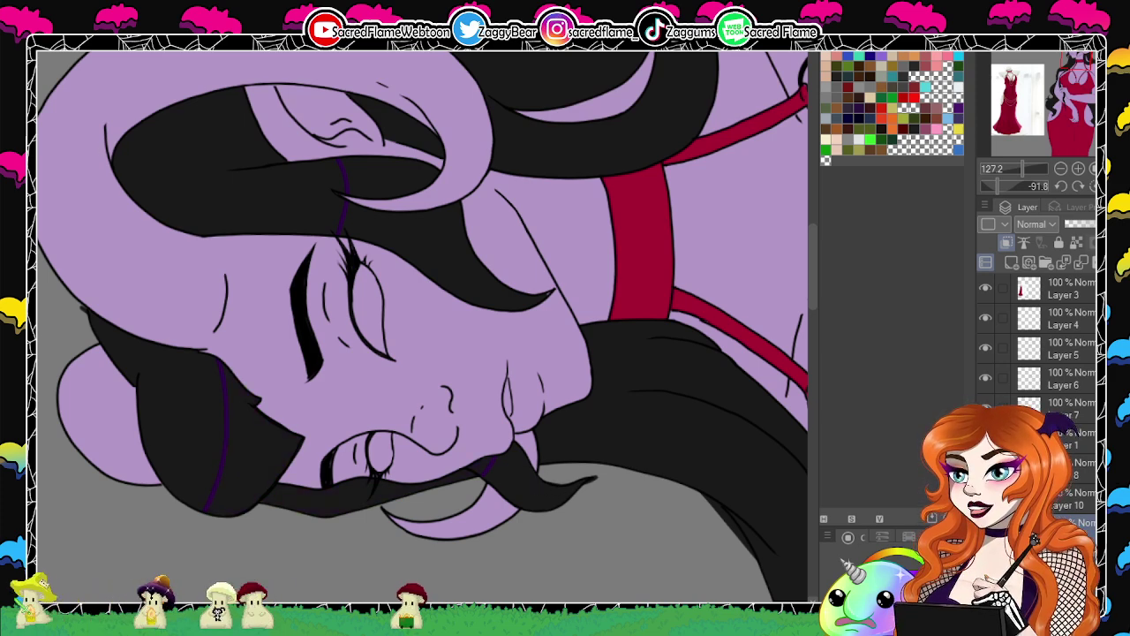
left_click_drag(219, 361, 265, 406)
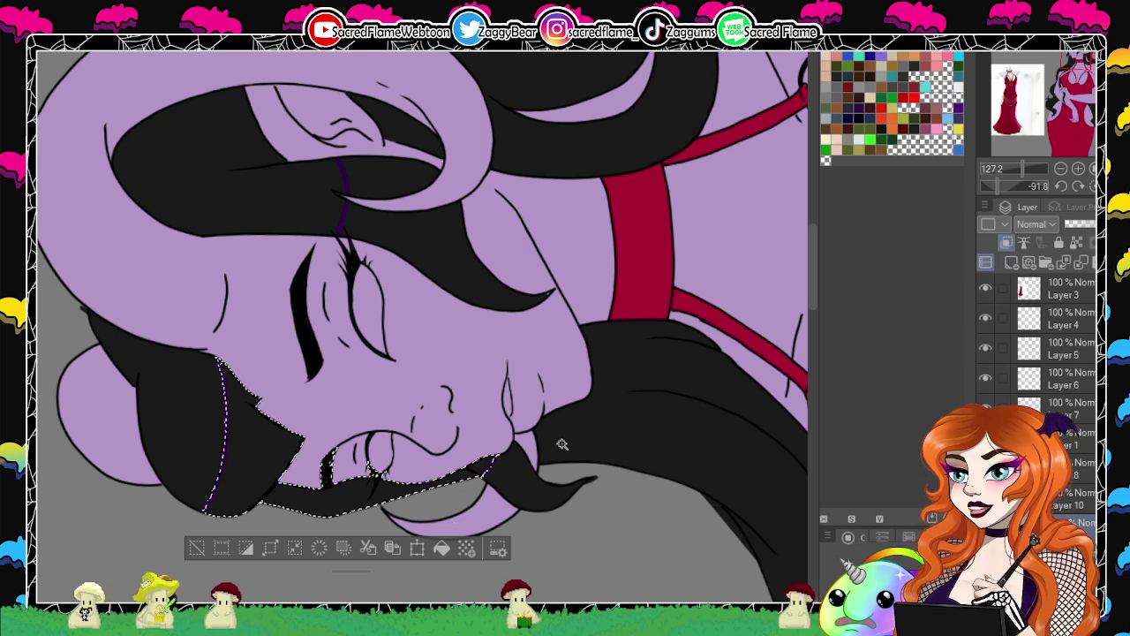
key("ctrl+d")
left_click(497, 300)
key("ctrl+d")
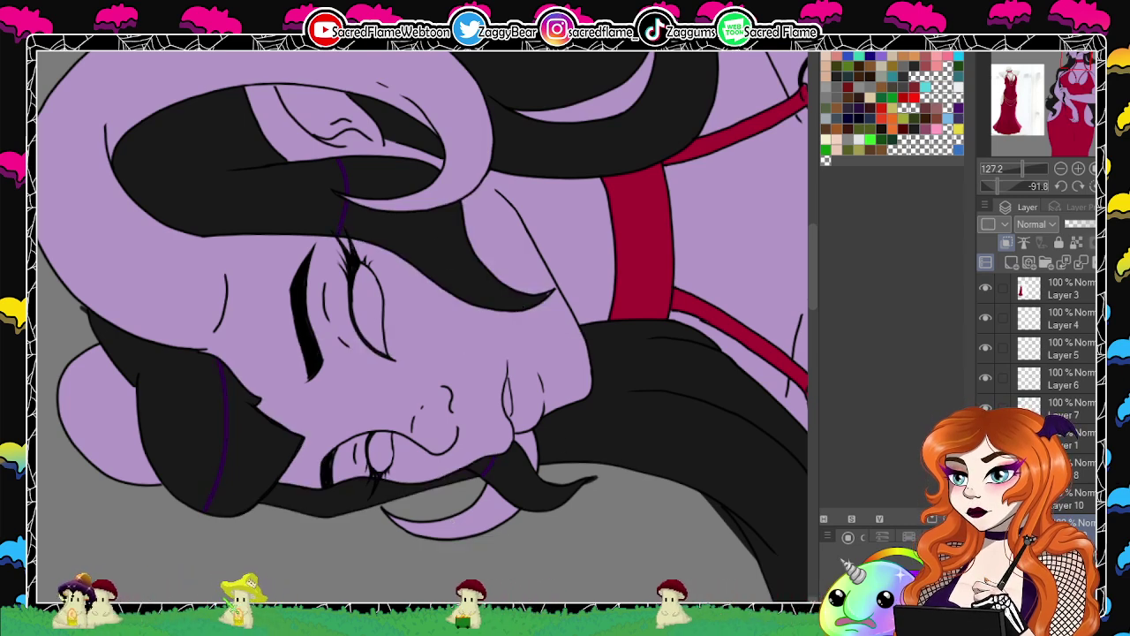
Hide the near-black hair, unclip the purple layer, and fill the fringe tip, near face lock and far cheek curl with dark purple.
key("Delete")
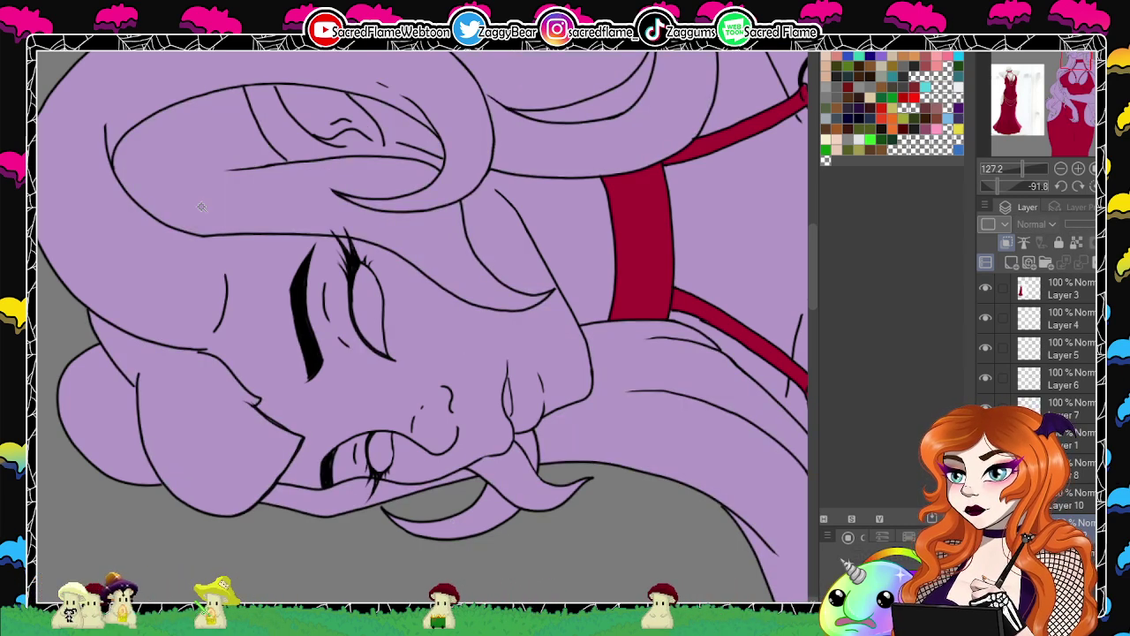
left_click(1005, 246)
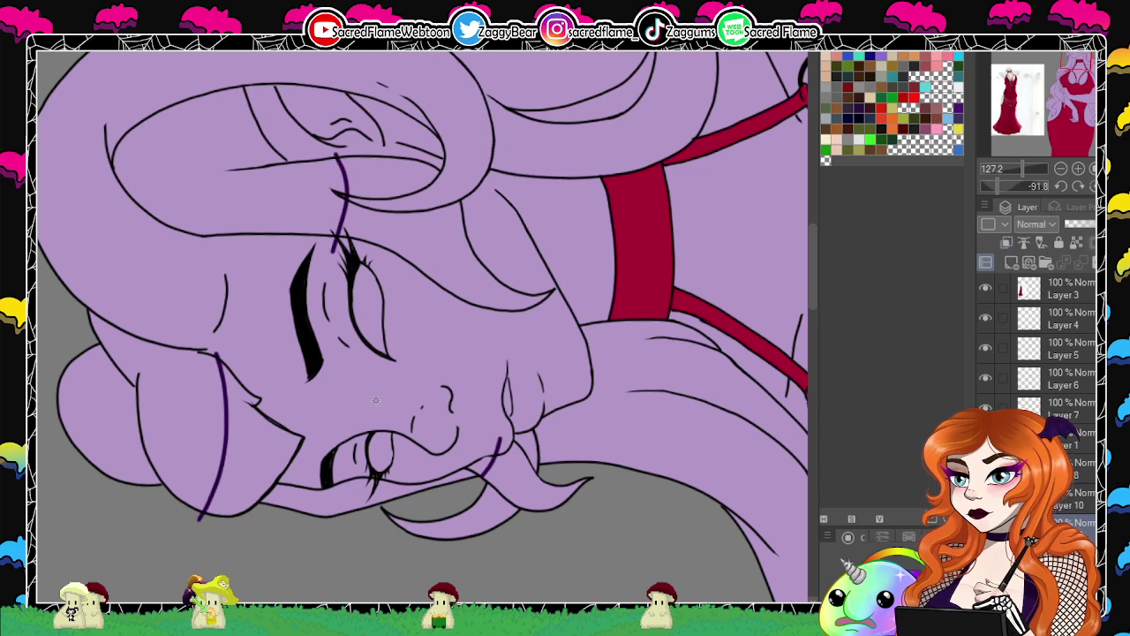
left_click(251, 415)
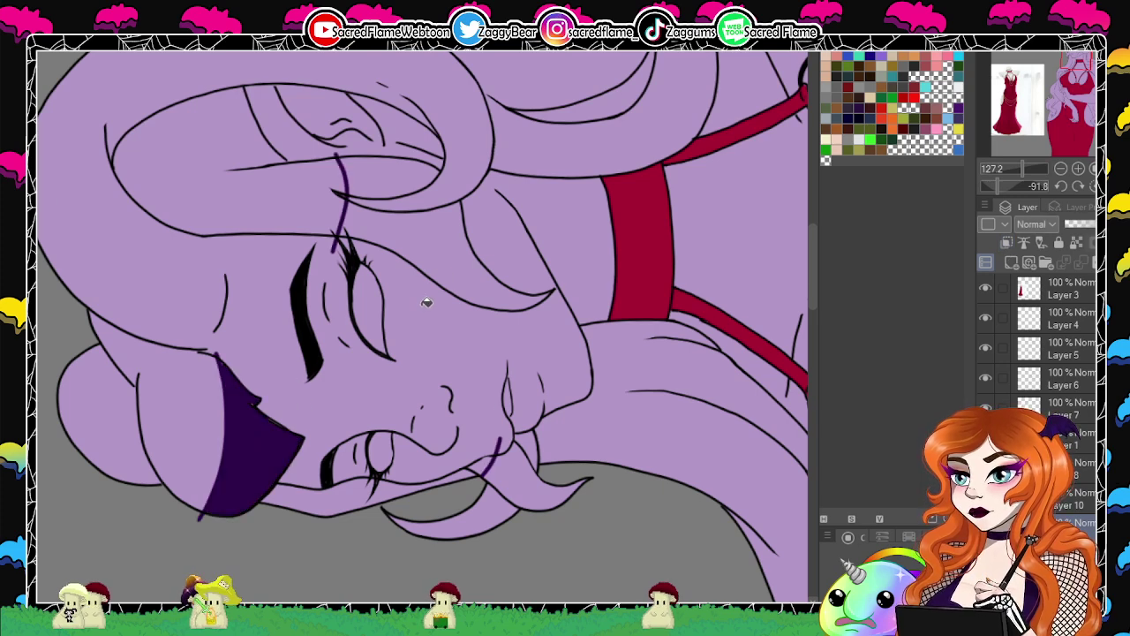
left_click(424, 216)
left_click(427, 181)
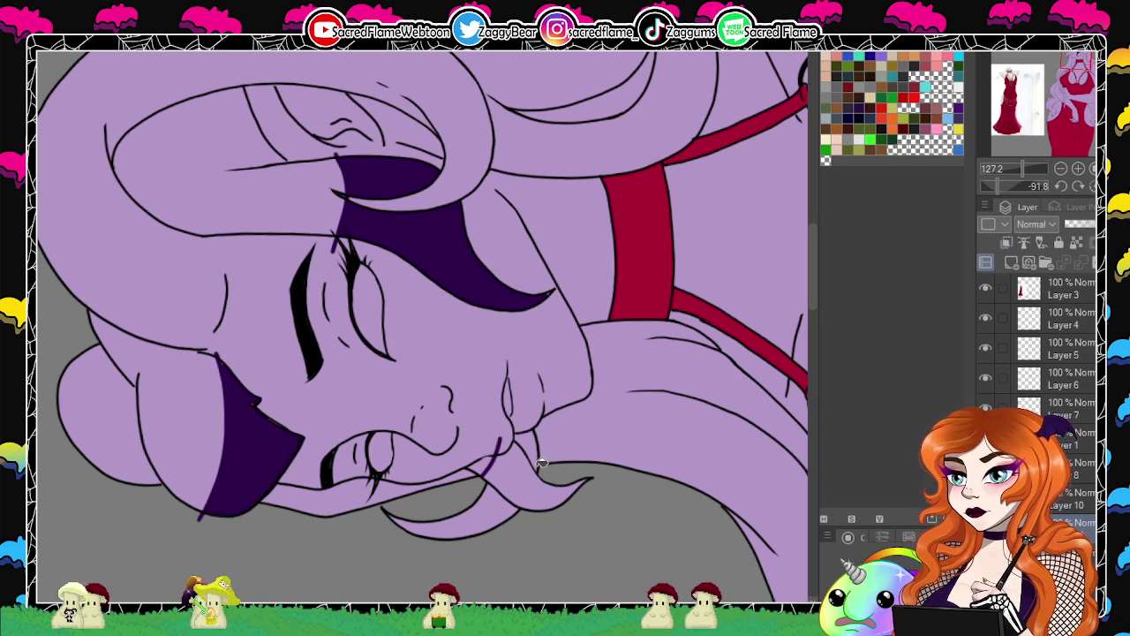
left_click(527, 491)
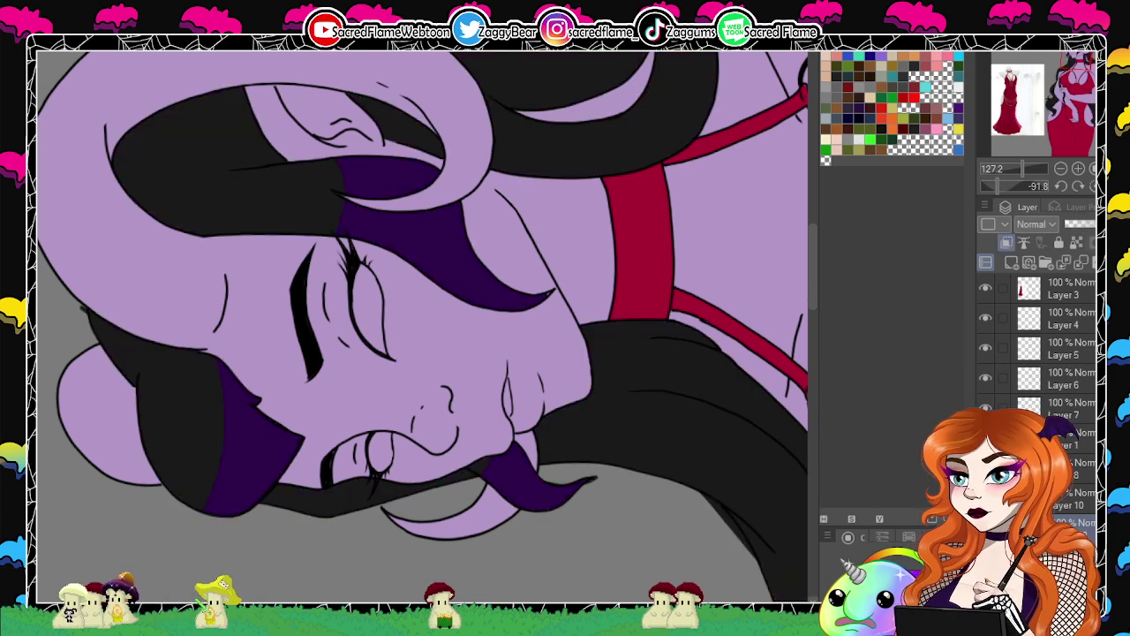
Clip the purple layer to the hair and draw dark purple dividing lines across the near shoulder strands and the far lock beside the neck.
left_click(1094, 186)
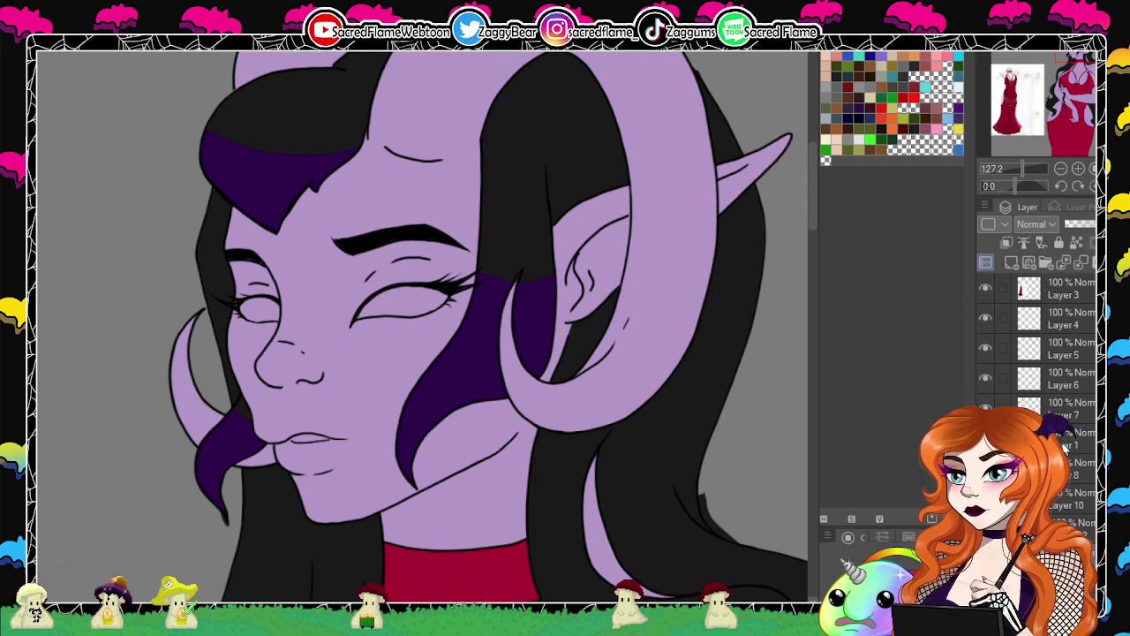
left_click(1083, 524)
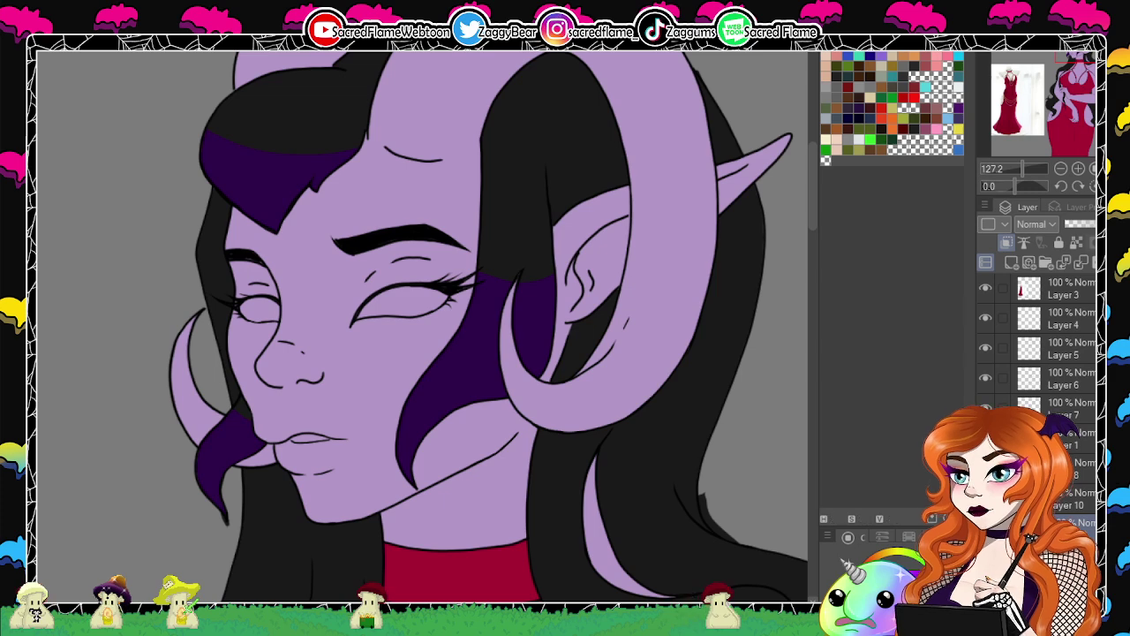
left_click_drag(757, 429, 598, 126)
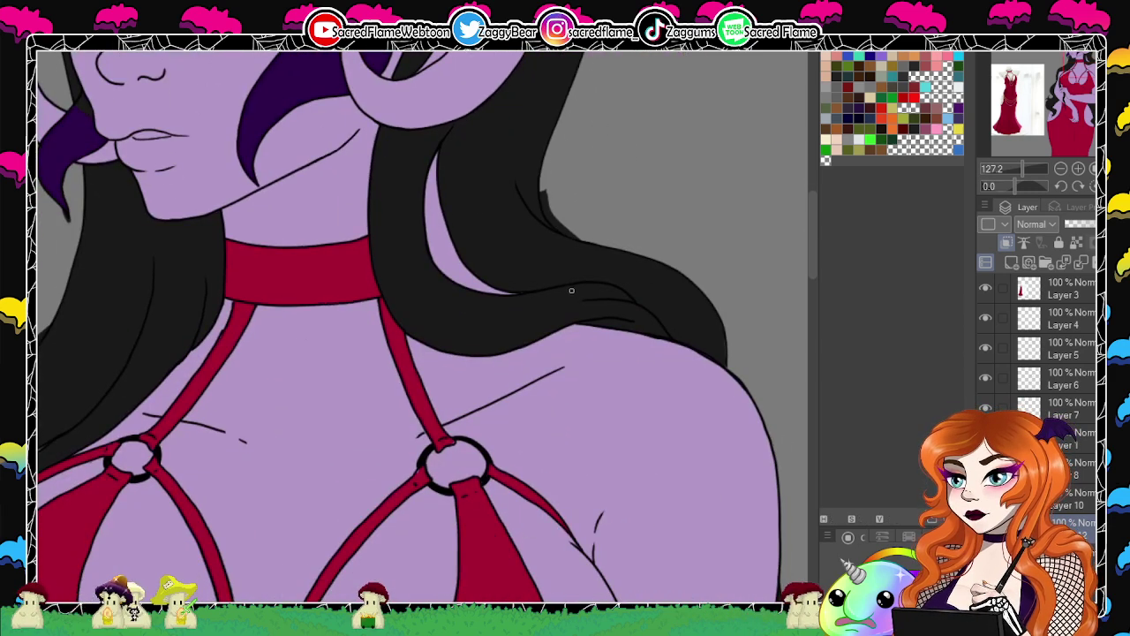
mouse_move(564, 288)
left_mouse_down()
mouse_move(578, 307)
mouse_move(562, 326)
left_mouse_up()
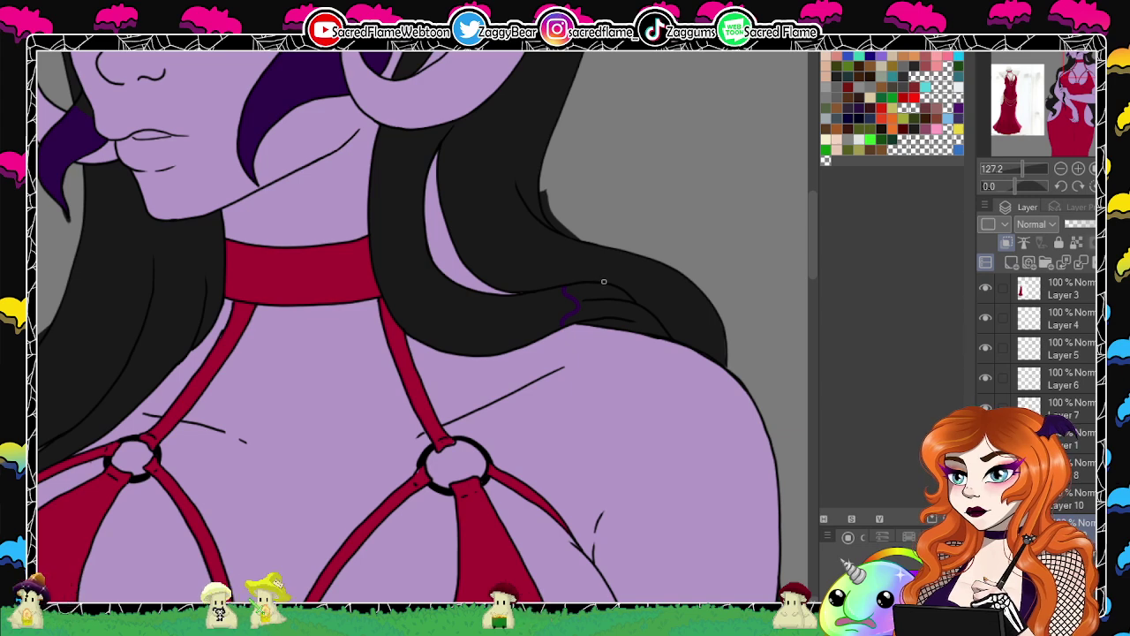
left_click_drag(605, 281, 645, 258)
left_click_drag(492, 327, 711, 285)
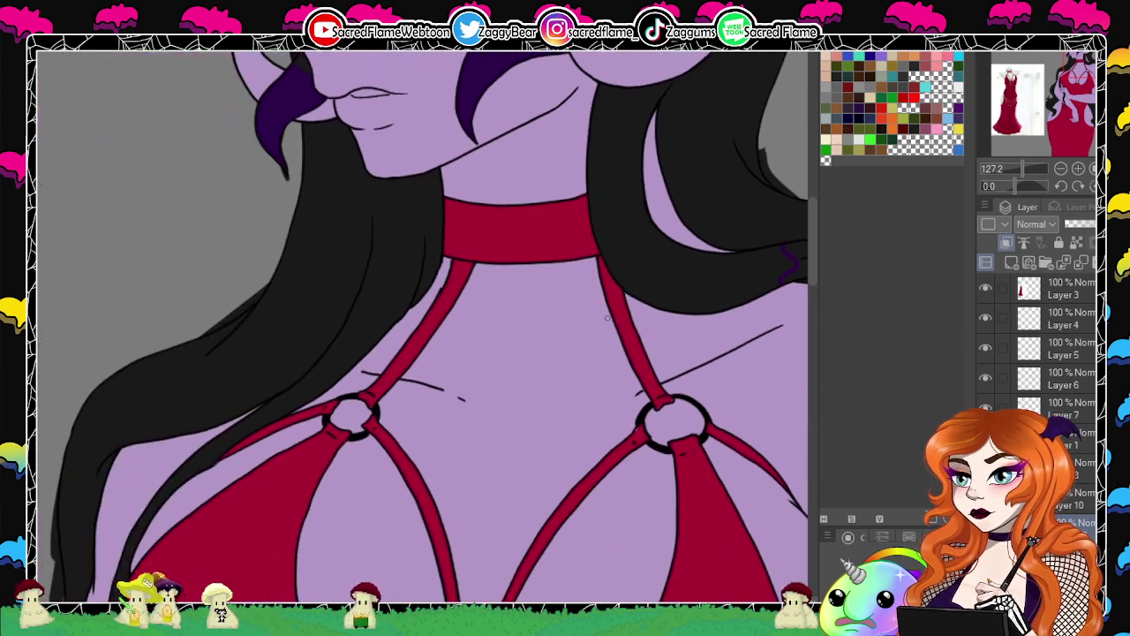
mouse_move(262, 298)
left_mouse_down()
mouse_move(260, 334)
mouse_move(353, 354)
left_mouse_up()
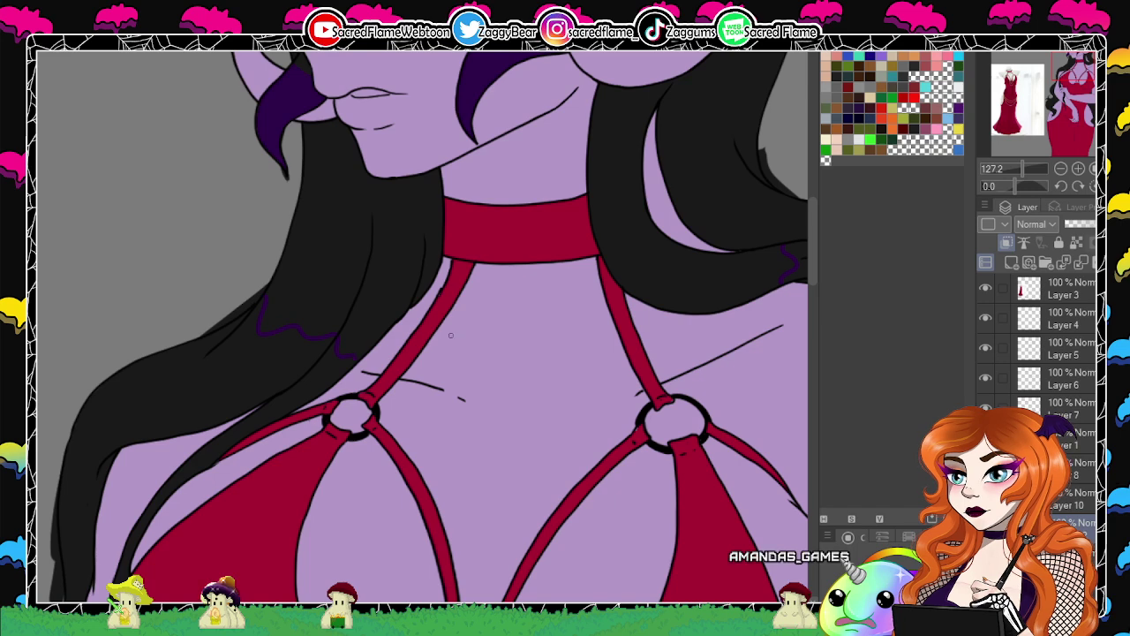
Hide the near-black hair, unclip the purple layer, and fill the far lock and near shoulder strands past their dividing lines with dark purple.
left_click_drag(1022, 171, 1021, 181)
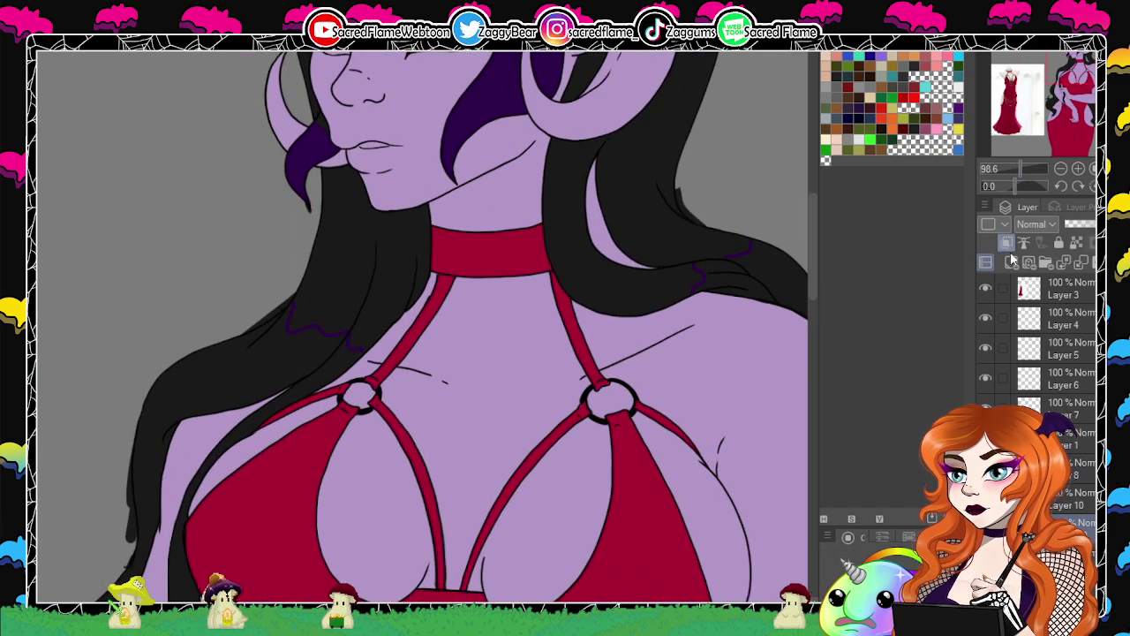
key("Delete")
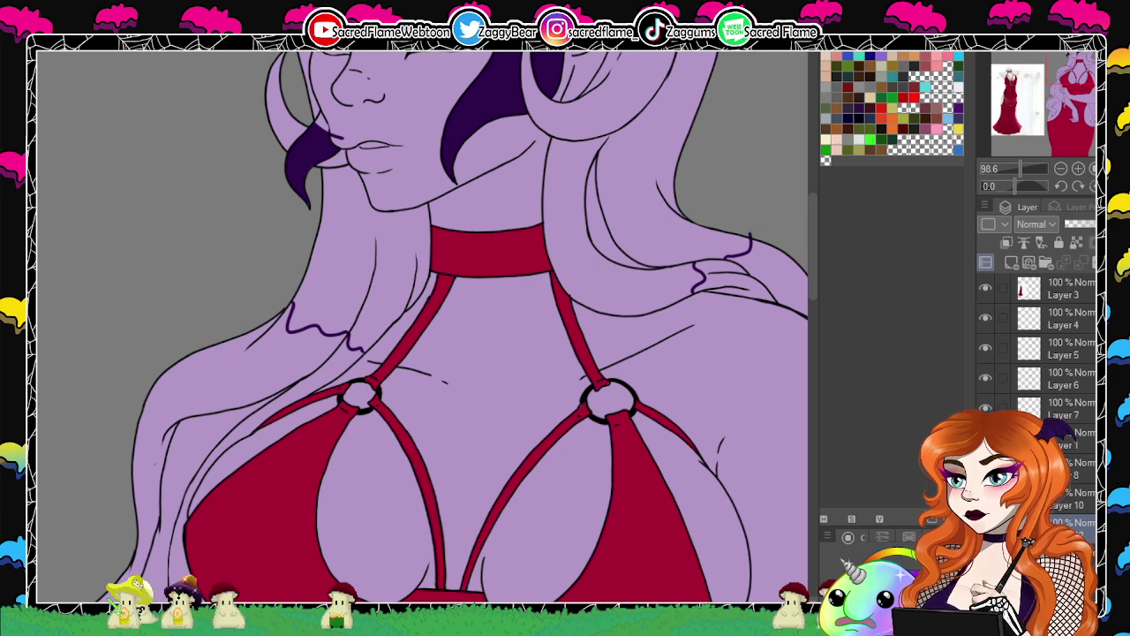
left_click(262, 342)
left_click(302, 372)
left_click_drag(648, 436, 398, 521)
left_click(509, 369)
Fill the long waves behind the near arm and waist and the strand hanging from the raised hand with dark purple.
left_click_drag(602, 414, 713, 115)
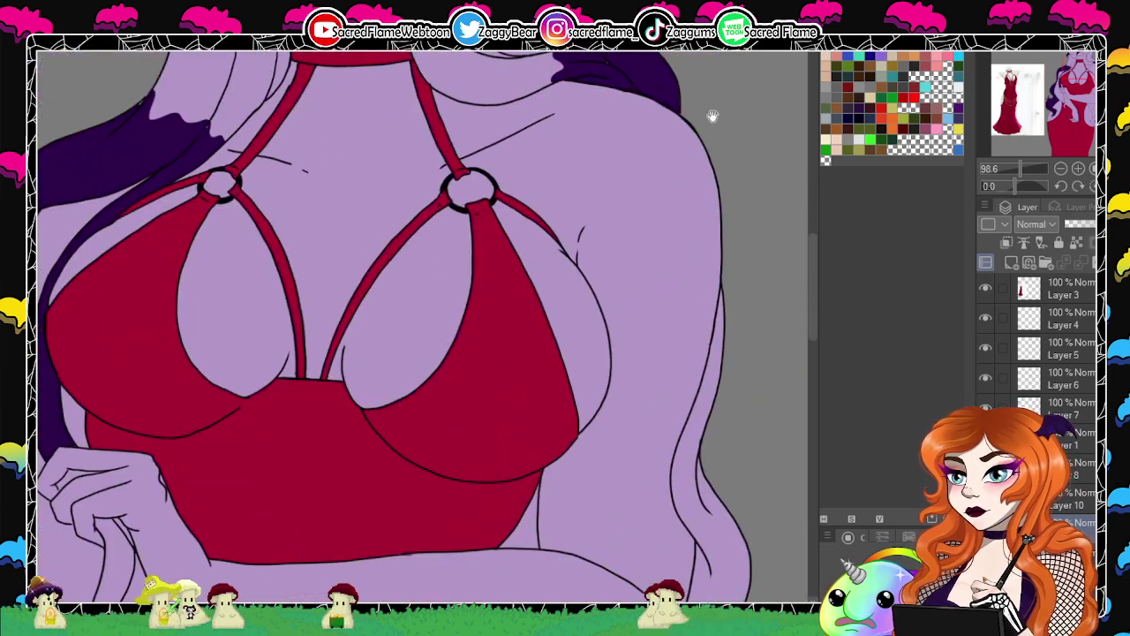
left_click(715, 391)
left_click_drag(714, 524, 613, 259)
left_click(501, 265)
left_click_drag(332, 416, 645, 489)
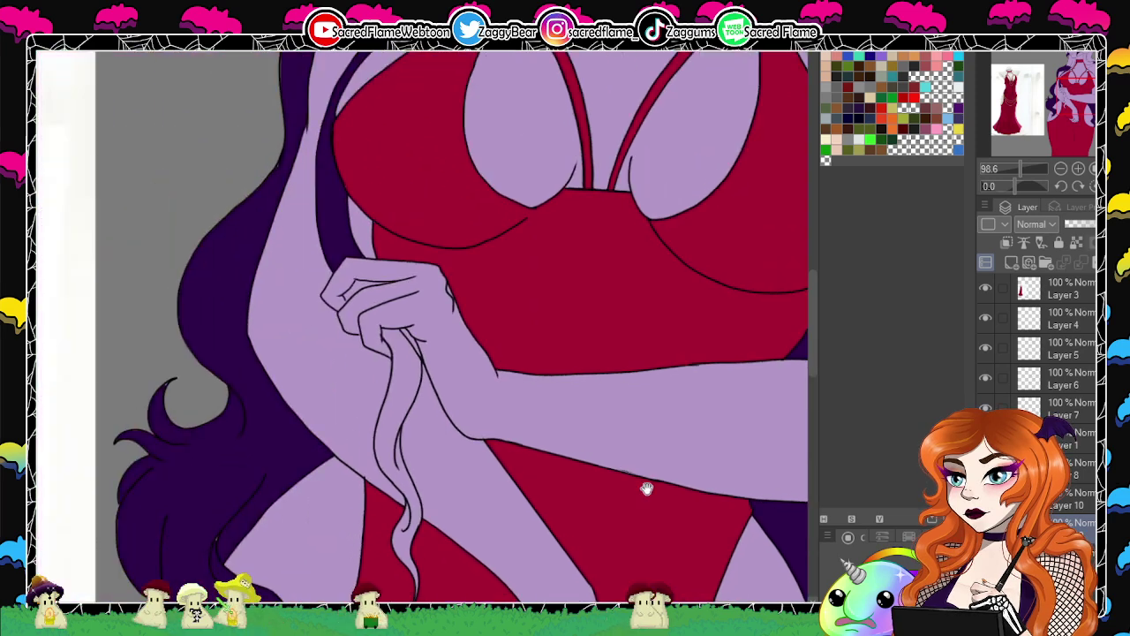
left_click(396, 433)
left_click_drag(524, 435, 481, 446)
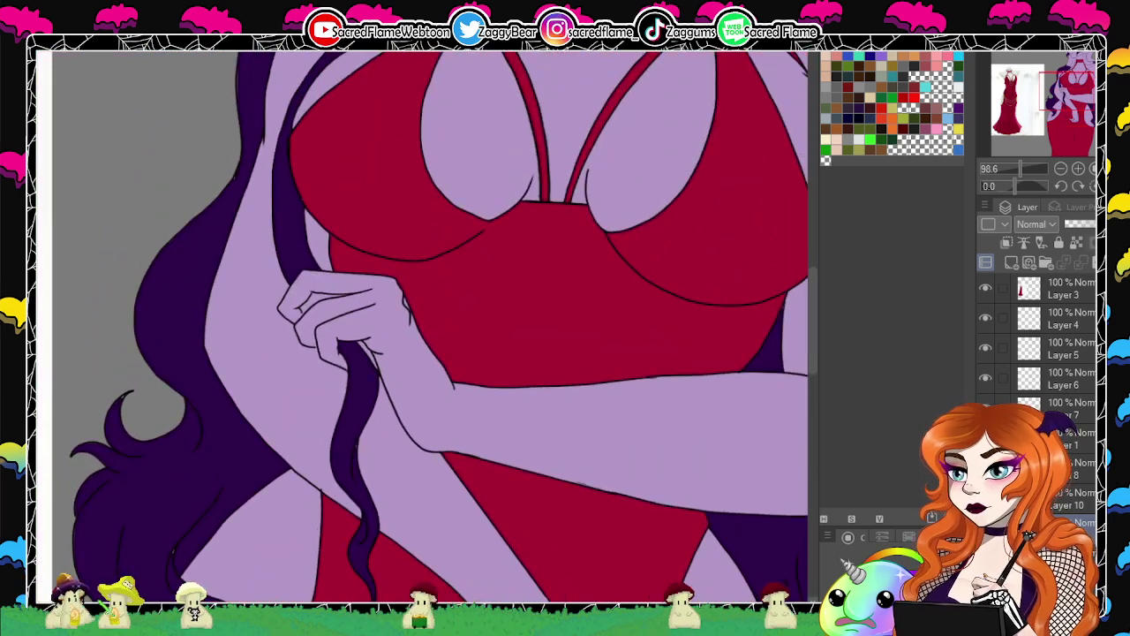
Brush dark purple into the missed spots between the holding fingers and along the curled hair ends by both hips.
left_click(986, 552)
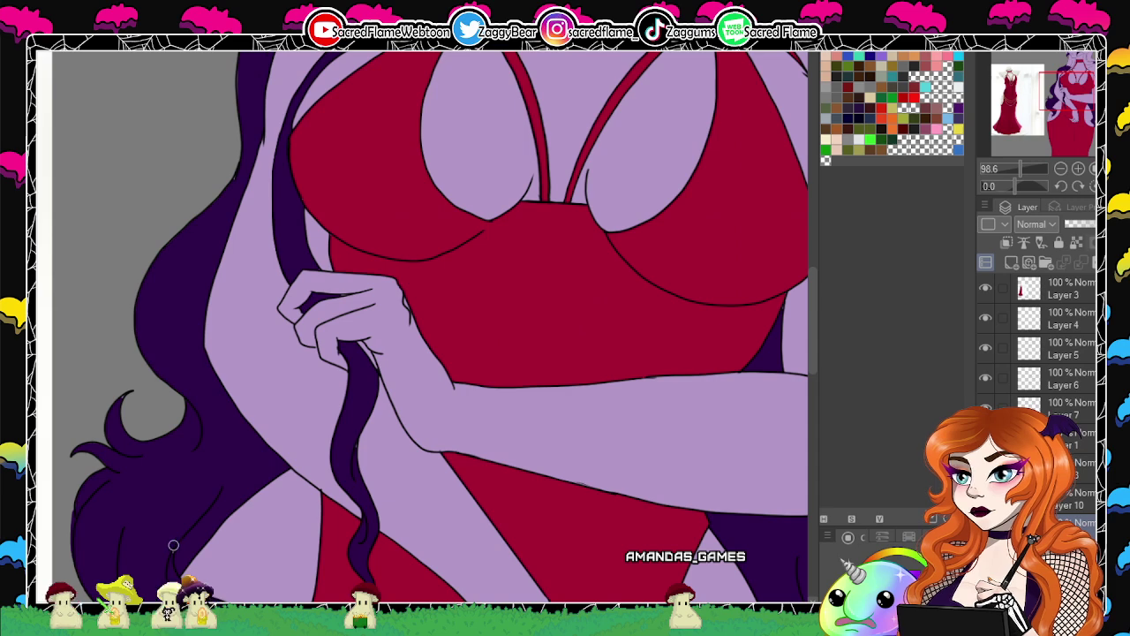
left_click_drag(176, 335, 144, 556)
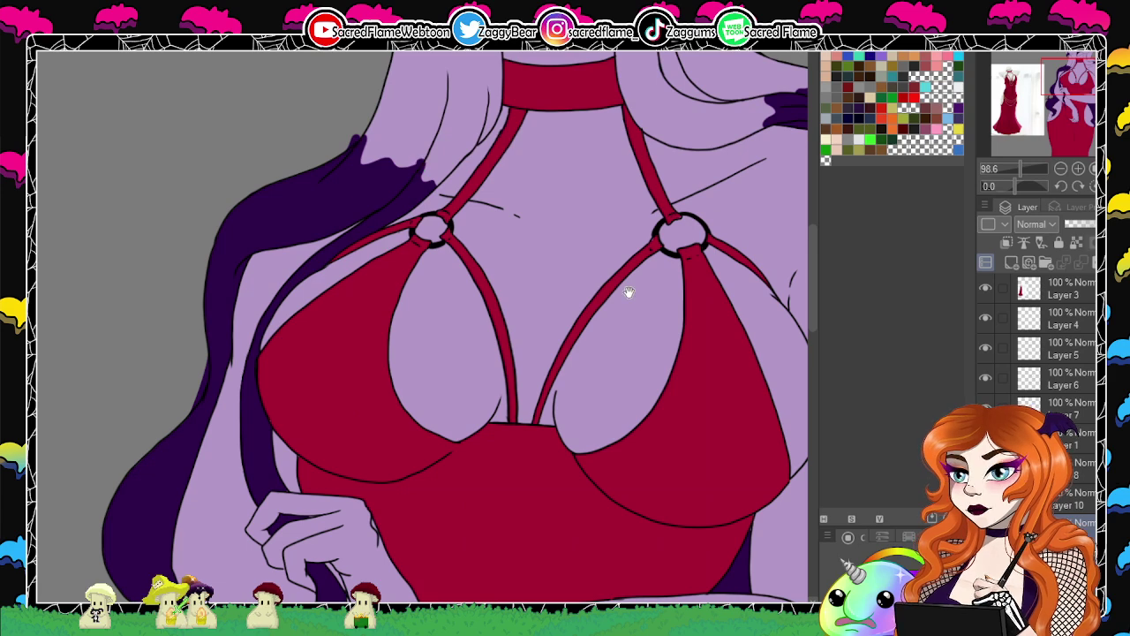
left_click_drag(743, 452, 433, 243)
left_click_drag(609, 393, 510, 136)
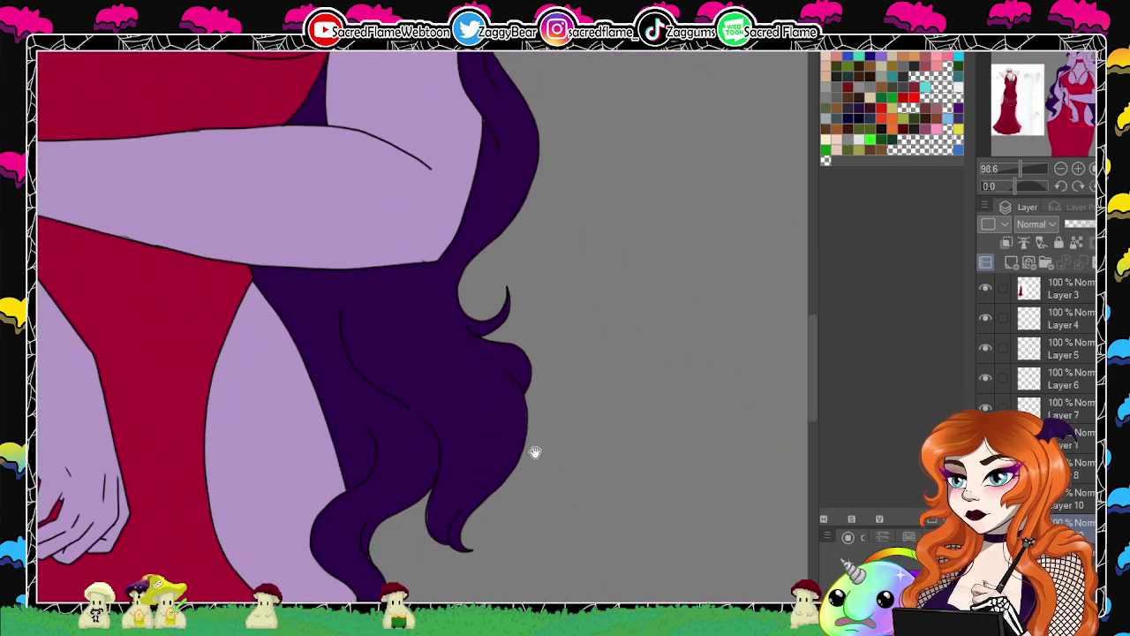
left_click_drag(535, 452, 594, 259)
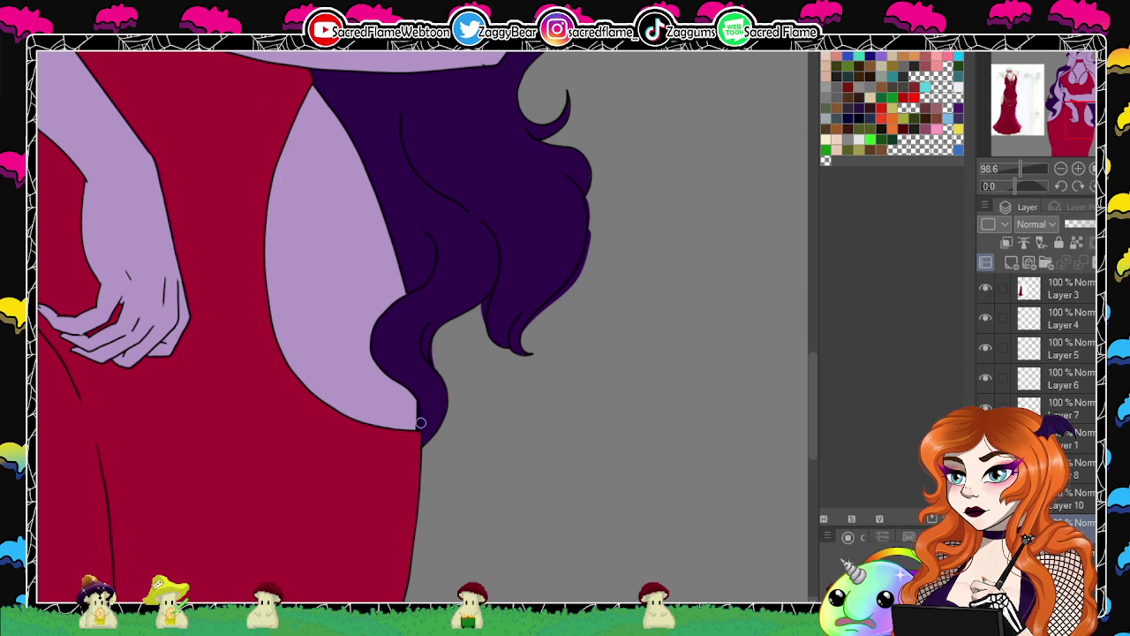
mouse_move(196, 368)
left_mouse_down()
mouse_move(557, 397)
mouse_move(597, 567)
left_mouse_up()
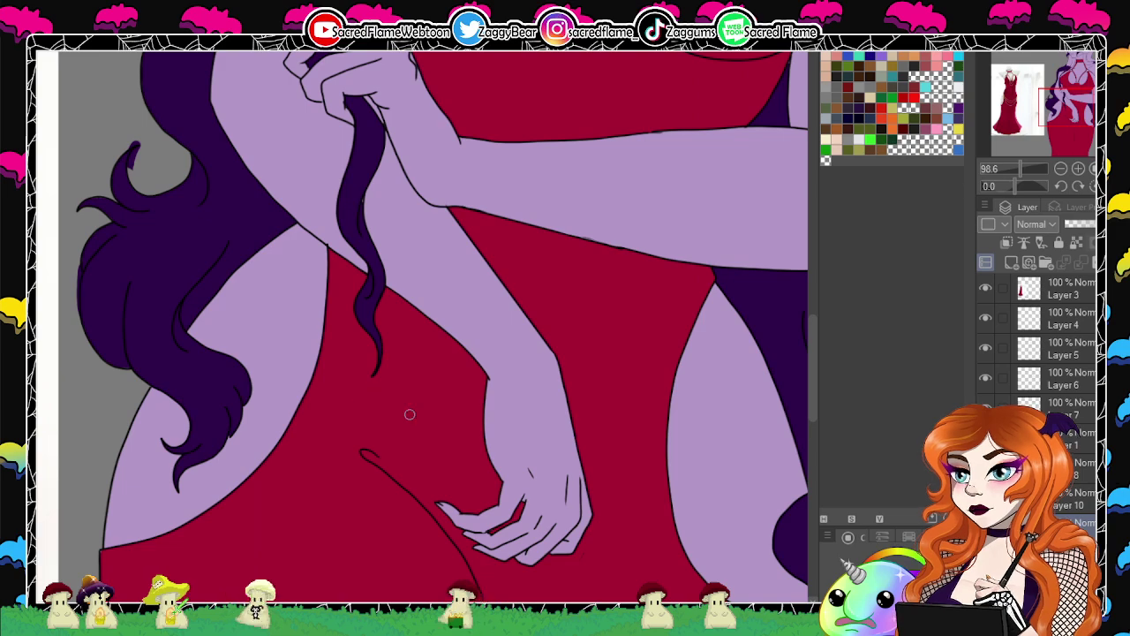
left_click_drag(387, 354, 424, 490)
left_click_drag(416, 374, 302, 597)
Blend the upper edge of the dark purple on the near face lock into a soft upward fade.
left_click_drag(392, 150, 199, 598)
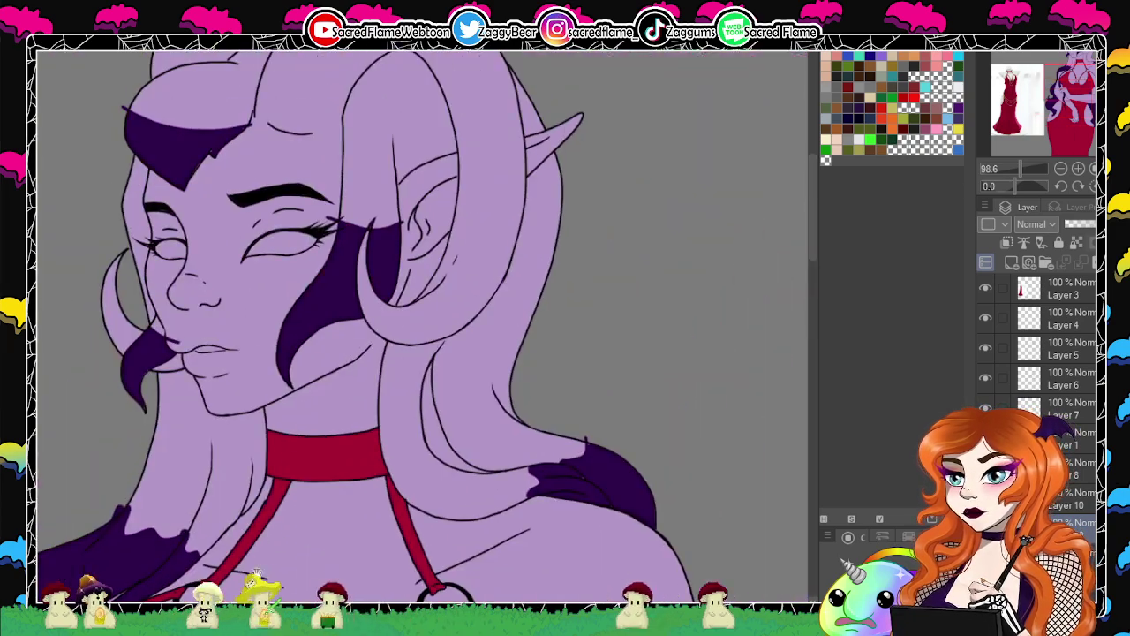
left_click_drag(543, 390, 567, 267)
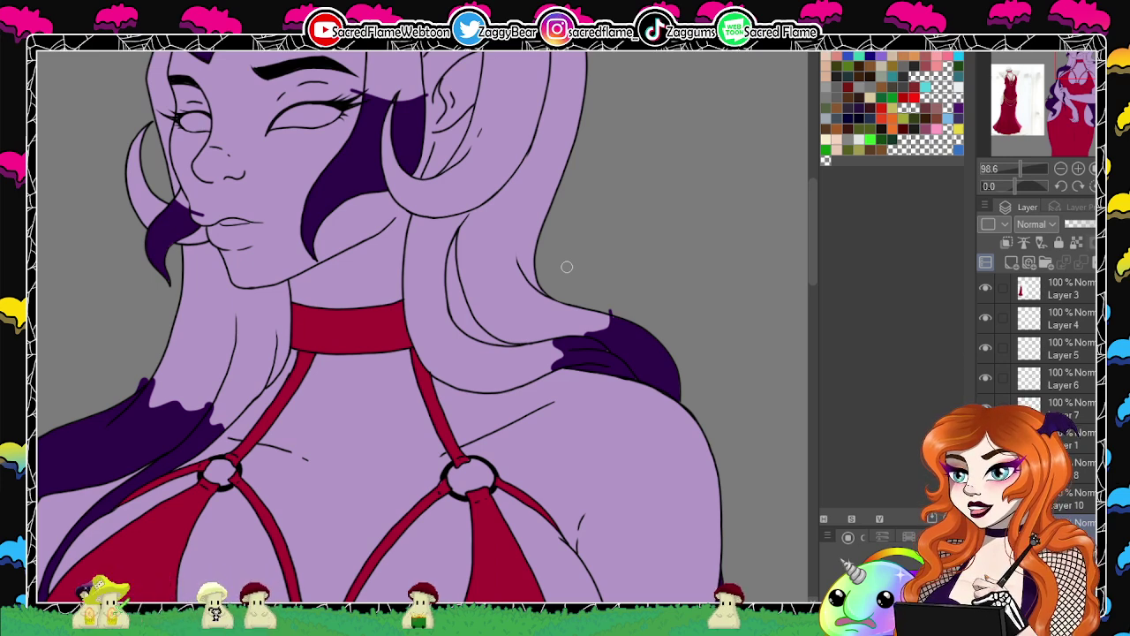
left_click_drag(505, 325, 485, 306)
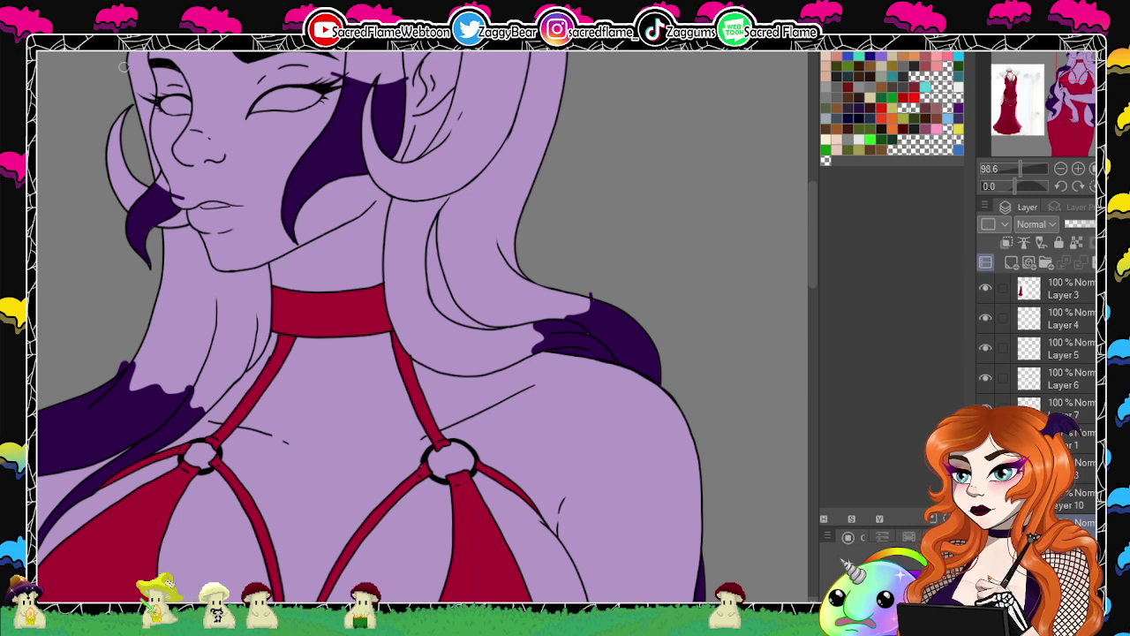
left_click_drag(405, 176, 393, 226)
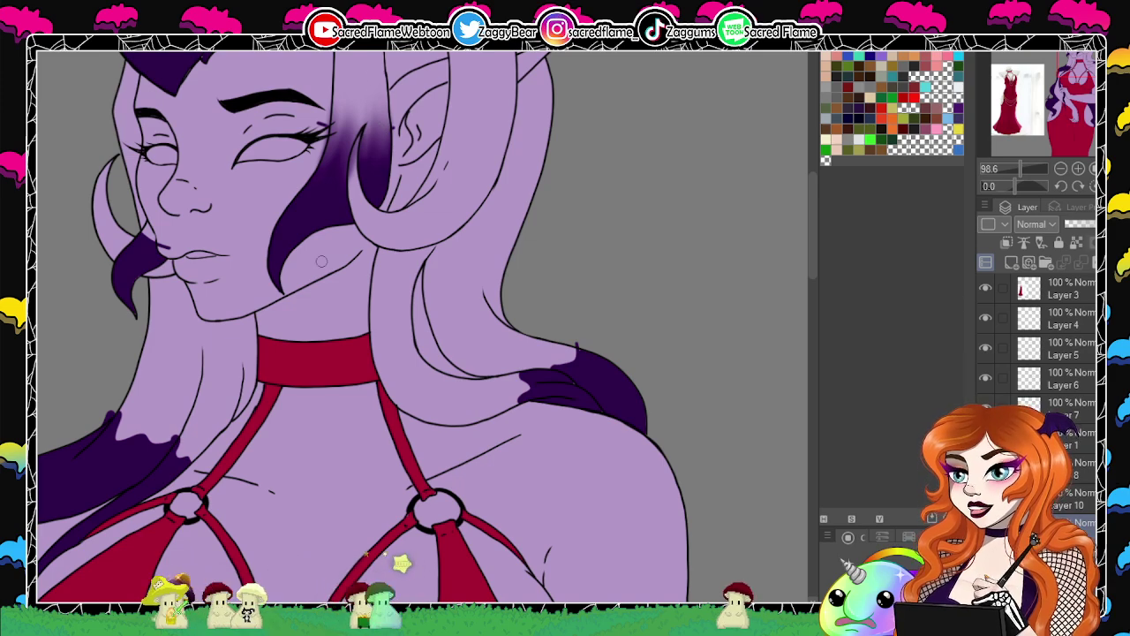
Blend the dark purple edge across the fringe into soft streaks that follow the hair's direction.
left_click_drag(463, 214, 485, 396)
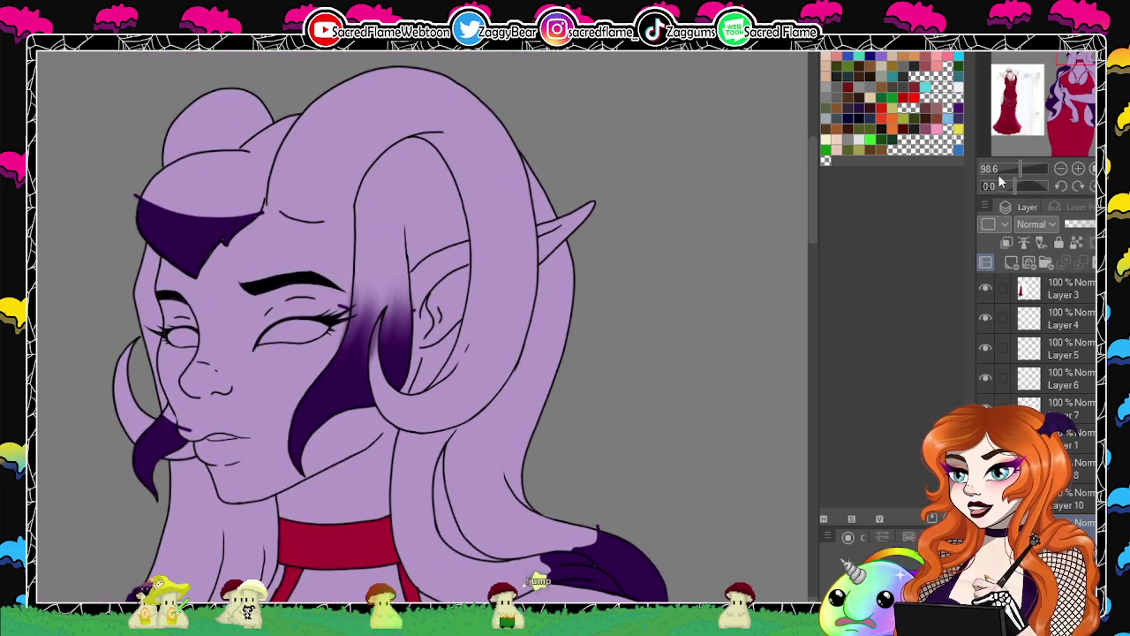
left_click_drag(1014, 183, 1007, 184)
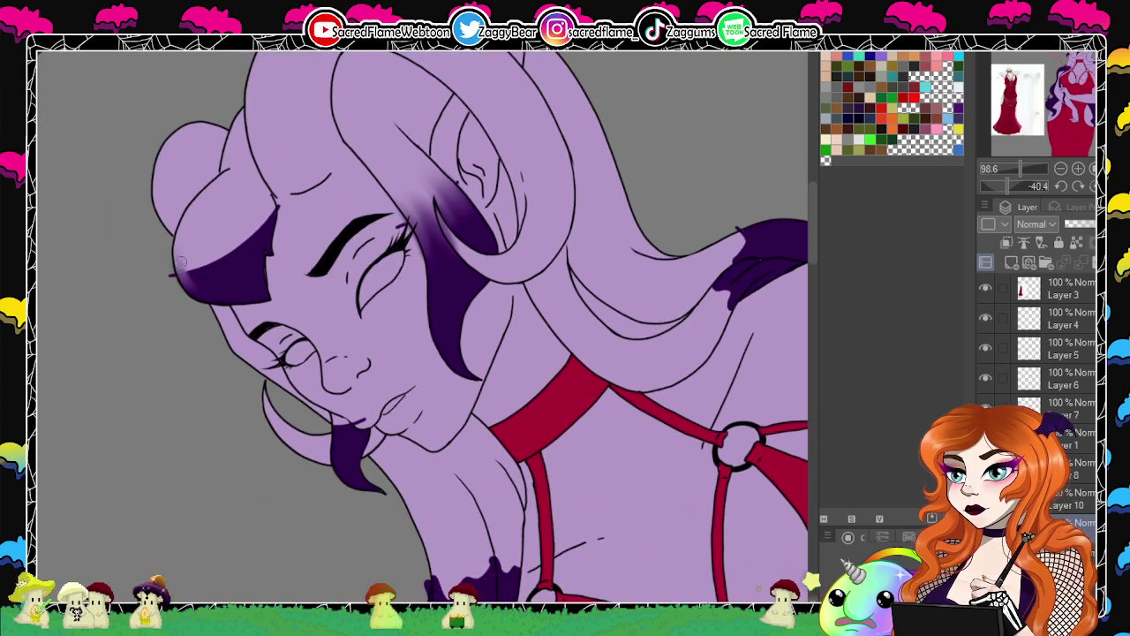
mouse_move(181, 262)
left_mouse_down()
mouse_move(204, 282)
mouse_move(188, 233)
mouse_move(207, 277)
left_mouse_up()
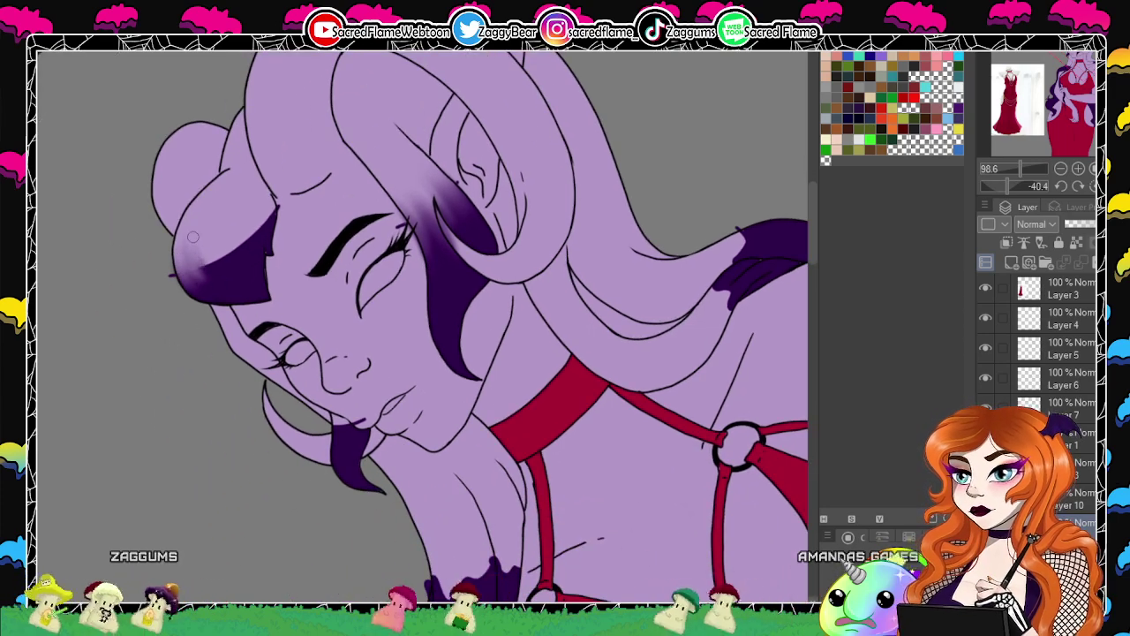
left_click_drag(270, 201, 267, 231)
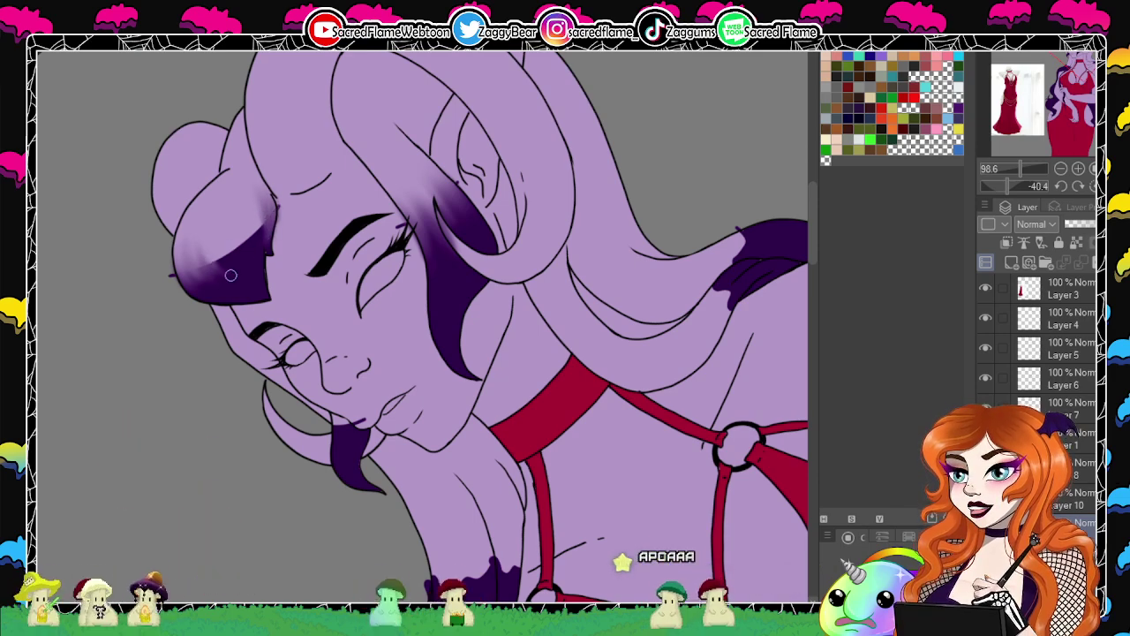
mouse_move(230, 275)
left_mouse_down()
mouse_move(212, 249)
mouse_move(215, 235)
mouse_move(243, 268)
mouse_move(224, 231)
mouse_move(231, 274)
left_mouse_up()
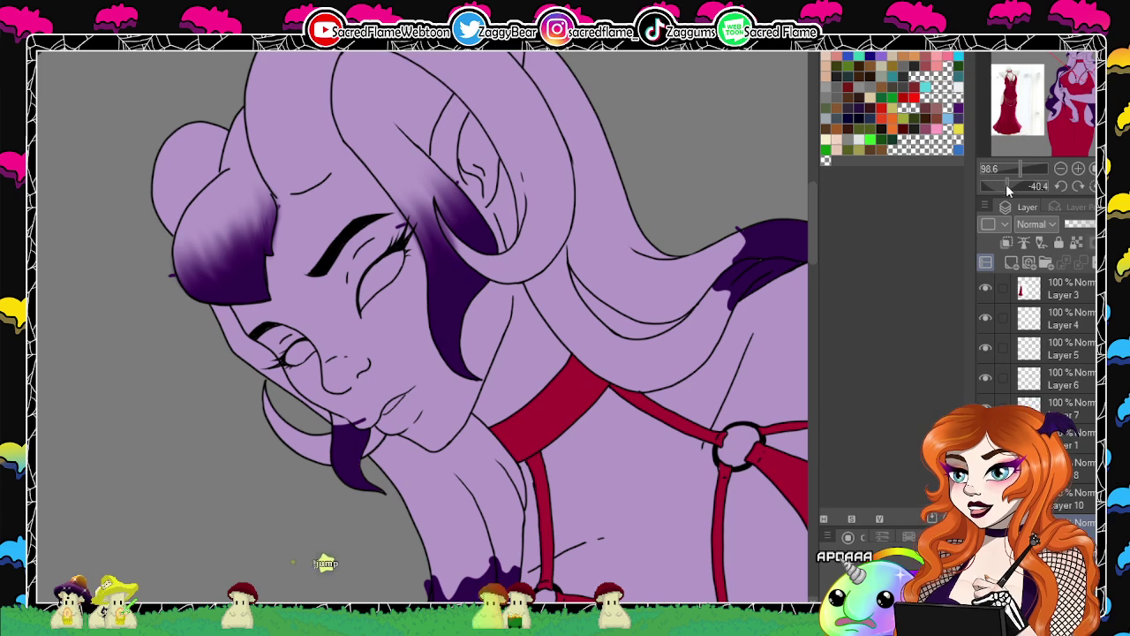
Extend the dark purple at the root of the far cheek curl with brush strokes beside the mouth.
left_click_drag(1006, 185, 1017, 185)
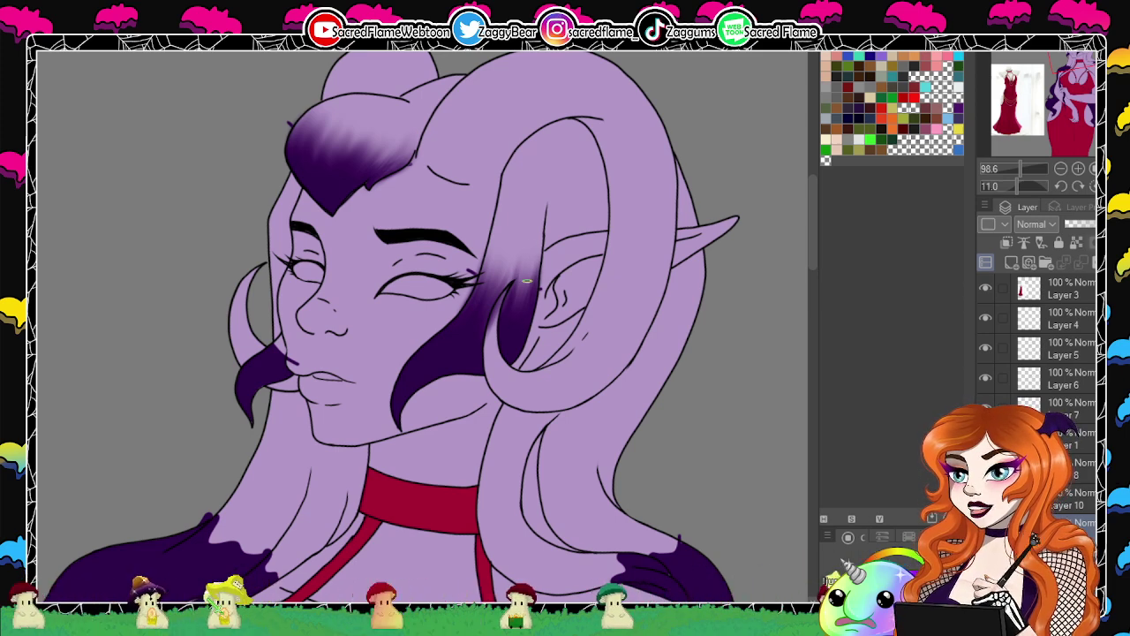
left_click_drag(464, 399, 508, 352)
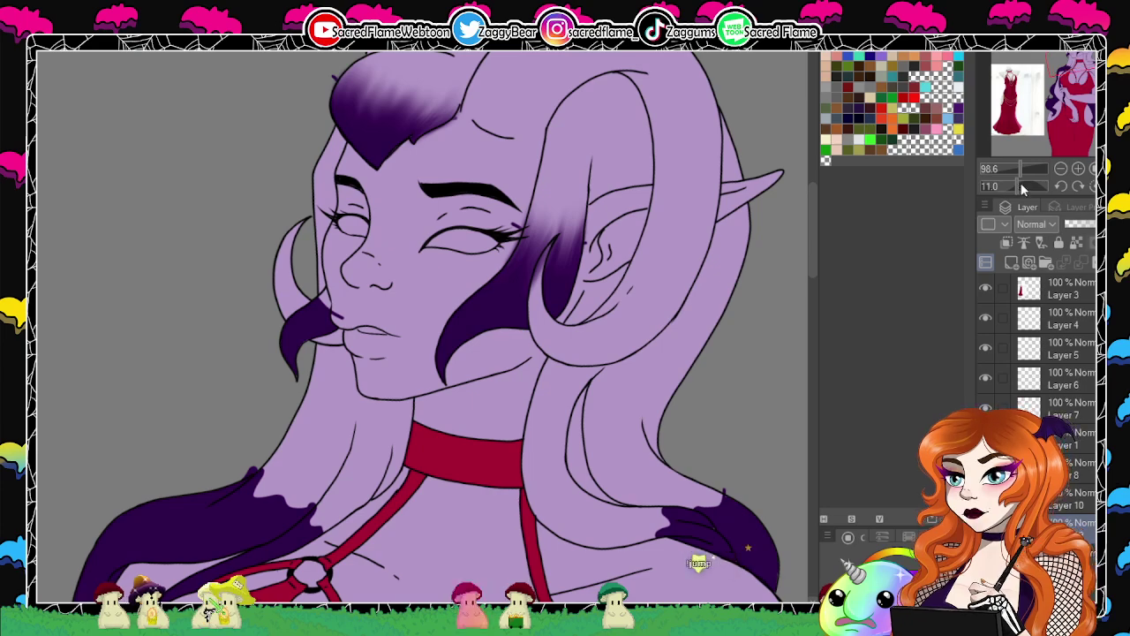
left_click_drag(1020, 183, 1002, 177)
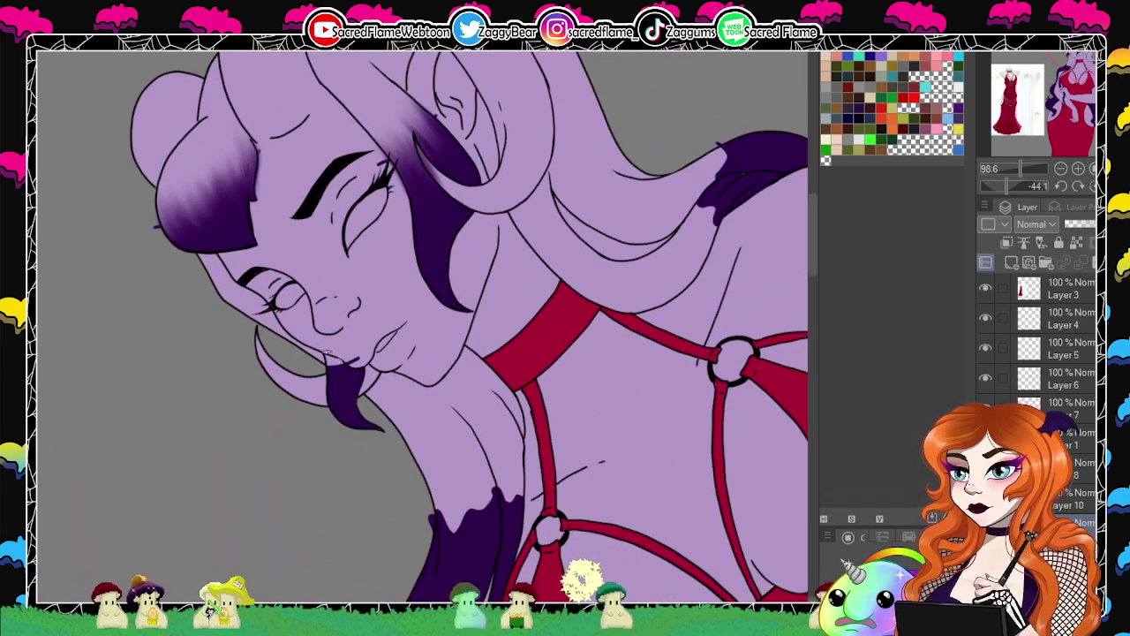
left_click_drag(328, 352, 355, 361)
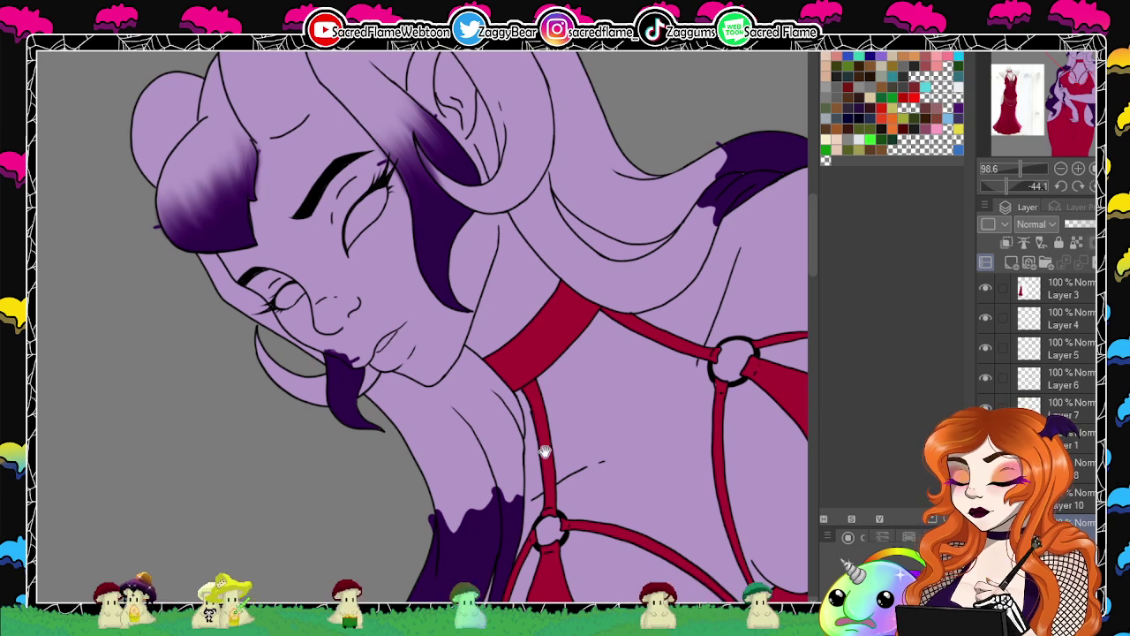
left_click_drag(544, 451, 508, 421)
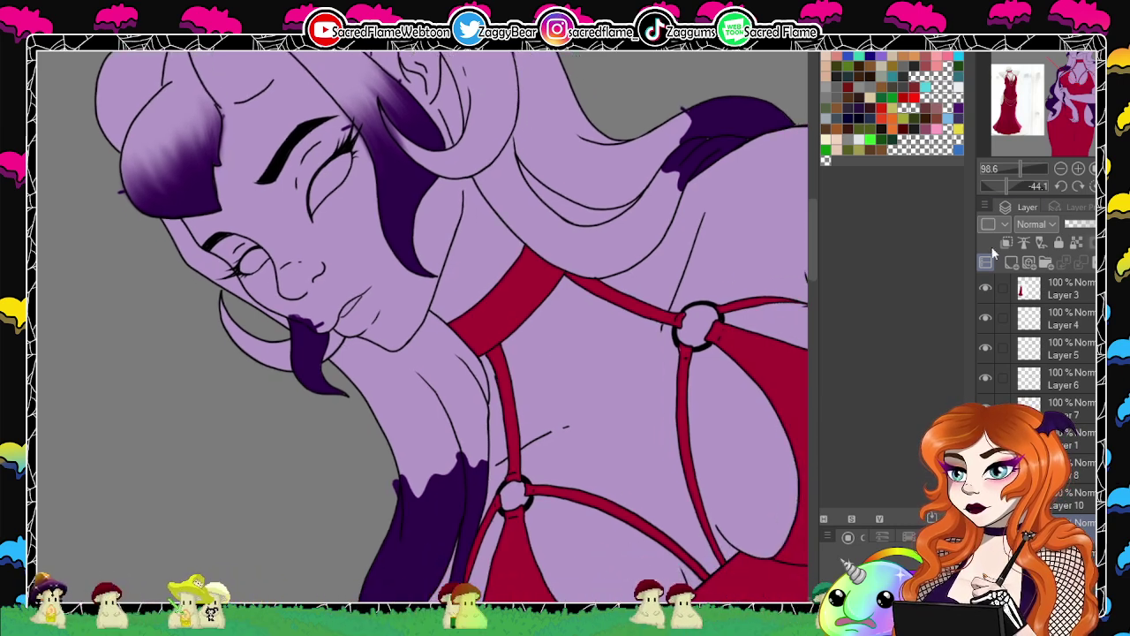
Show the near-black hair with the purple layer clipped to it, and check the faded tips from the face down to the chest.
left_click(985, 555)
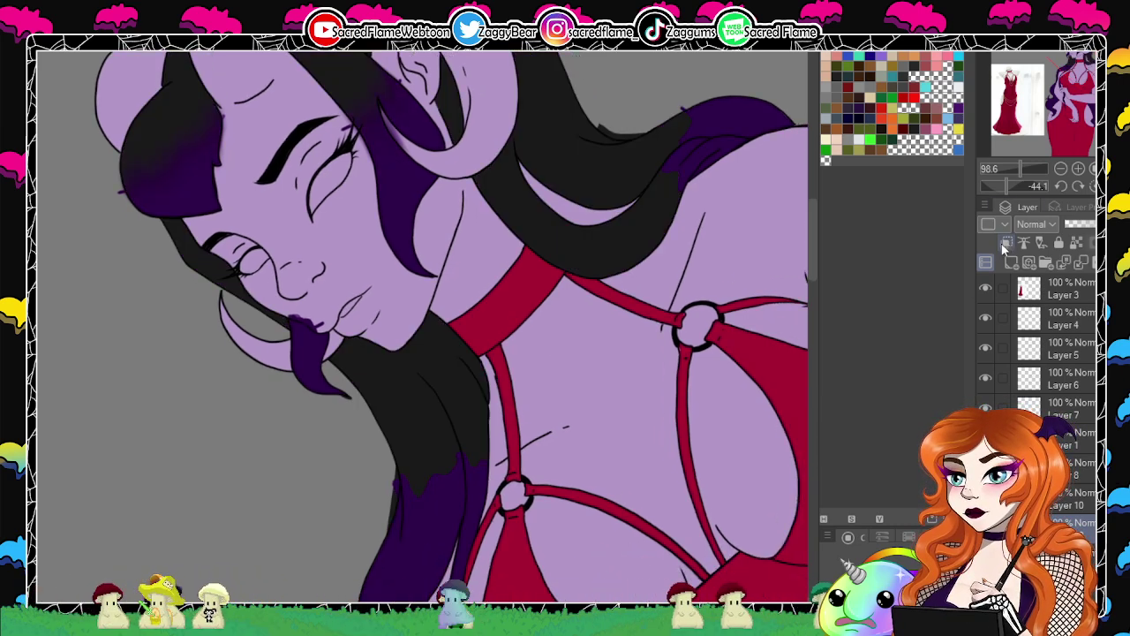
left_click_drag(590, 261, 603, 330)
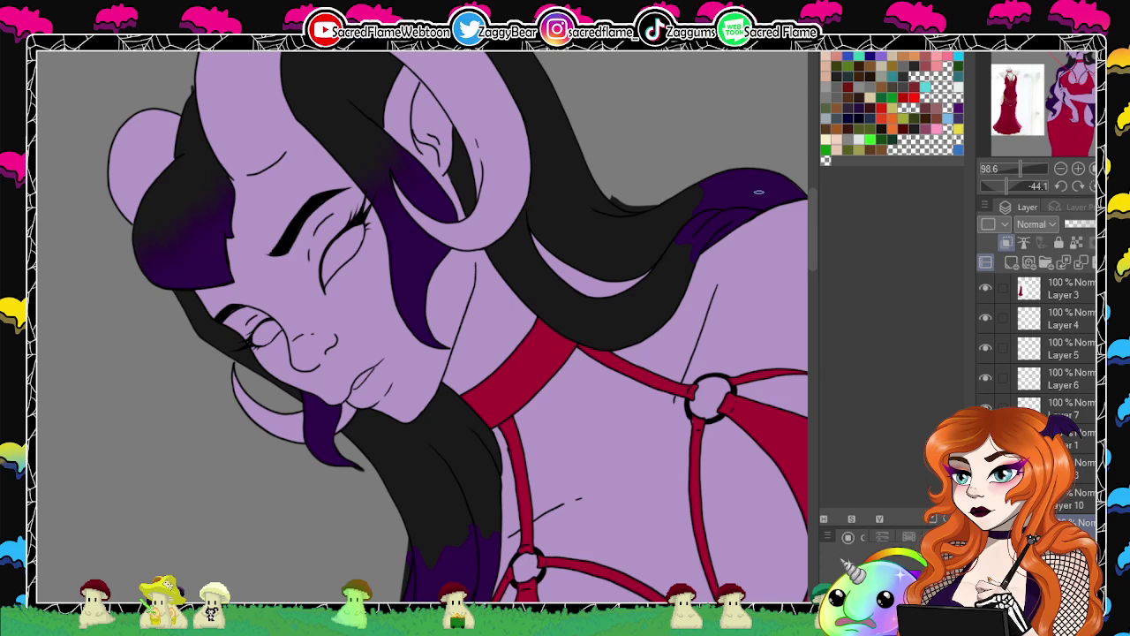
left_click(1092, 187)
mouse_move(653, 386)
left_mouse_down()
mouse_move(682, 489)
mouse_move(706, 291)
mouse_move(757, 189)
mouse_move(746, 234)
left_mouse_up()
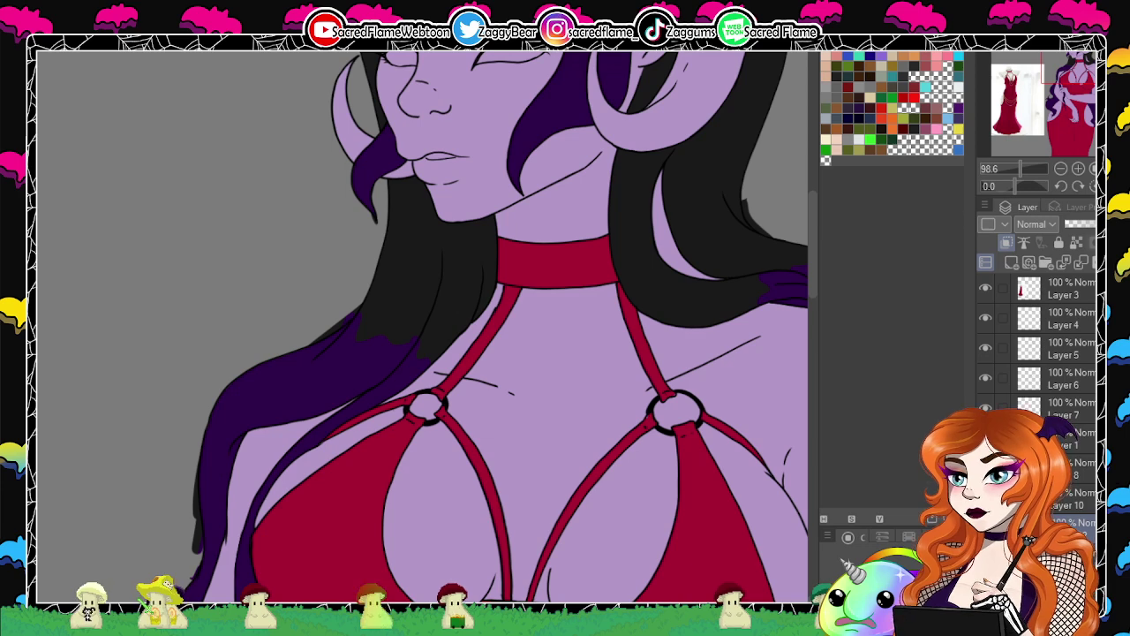
Hide the near-black hair again and blend the upper edge of the dark purple on the long lock over the far shoulder.
key("ctrl+z")
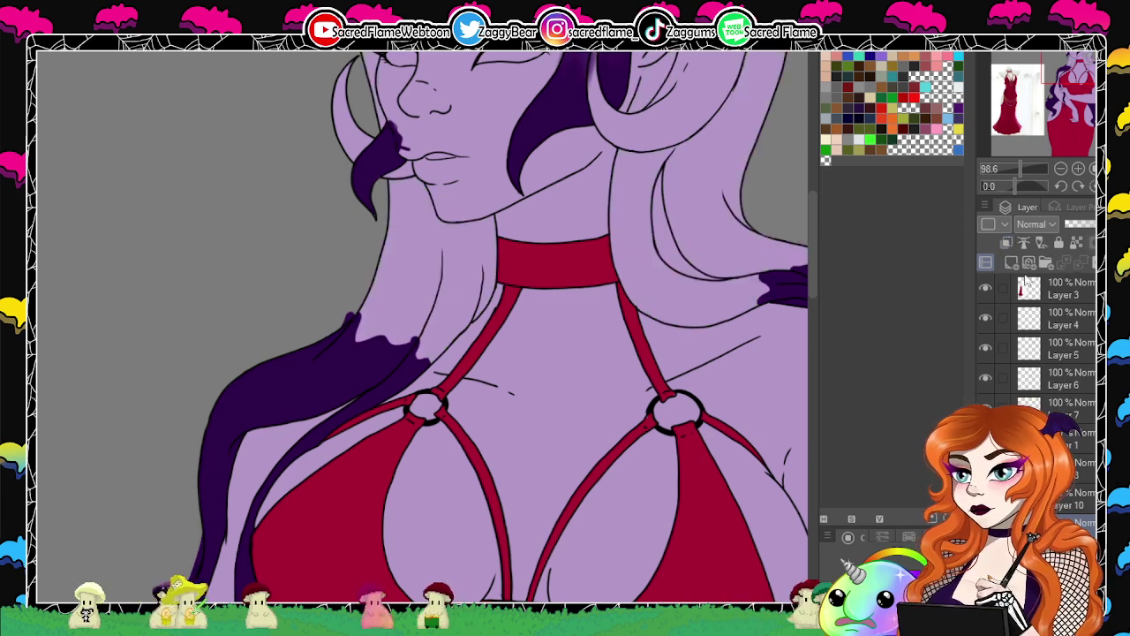
left_click_drag(1014, 182, 967, 159)
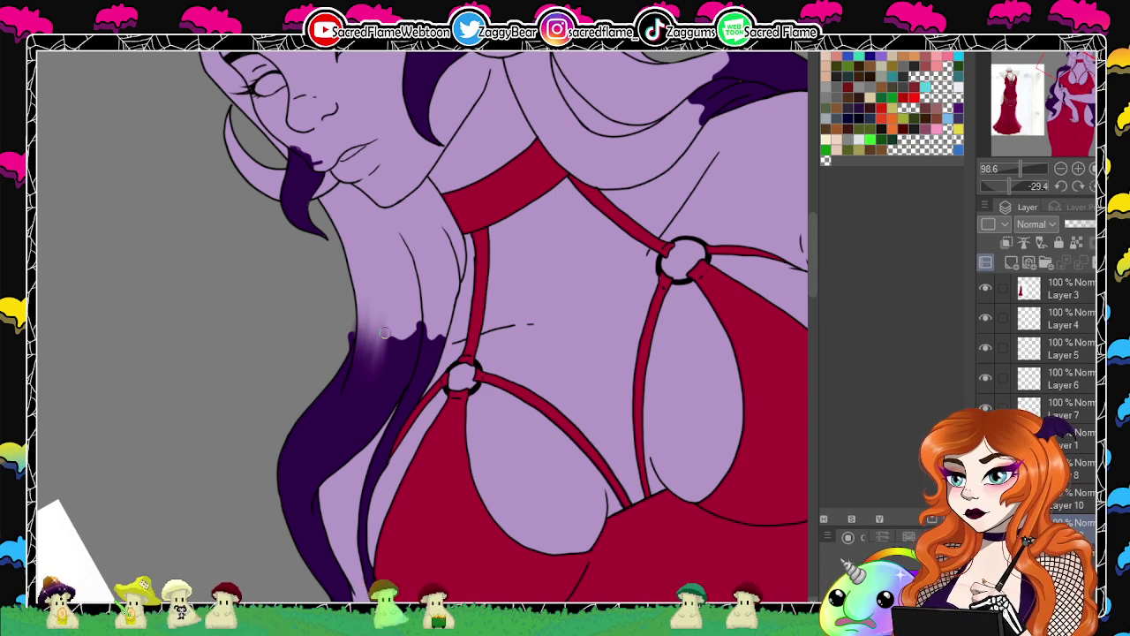
mouse_move(385, 332)
left_mouse_down()
mouse_move(389, 352)
mouse_move(404, 338)
mouse_move(406, 305)
left_mouse_up()
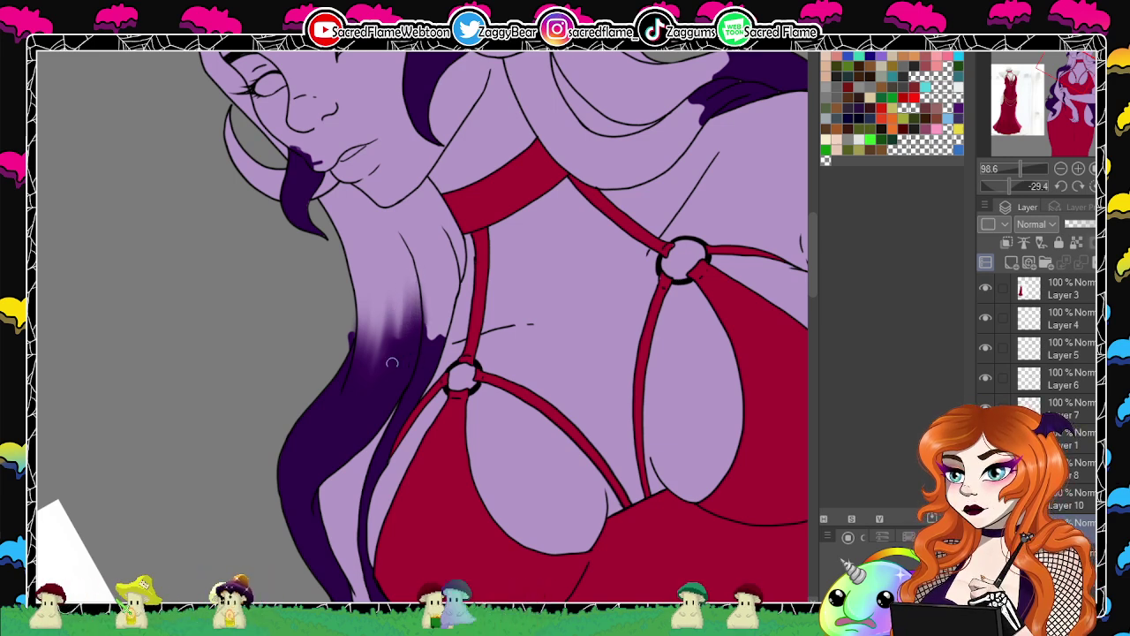
left_click_drag(385, 360, 380, 300)
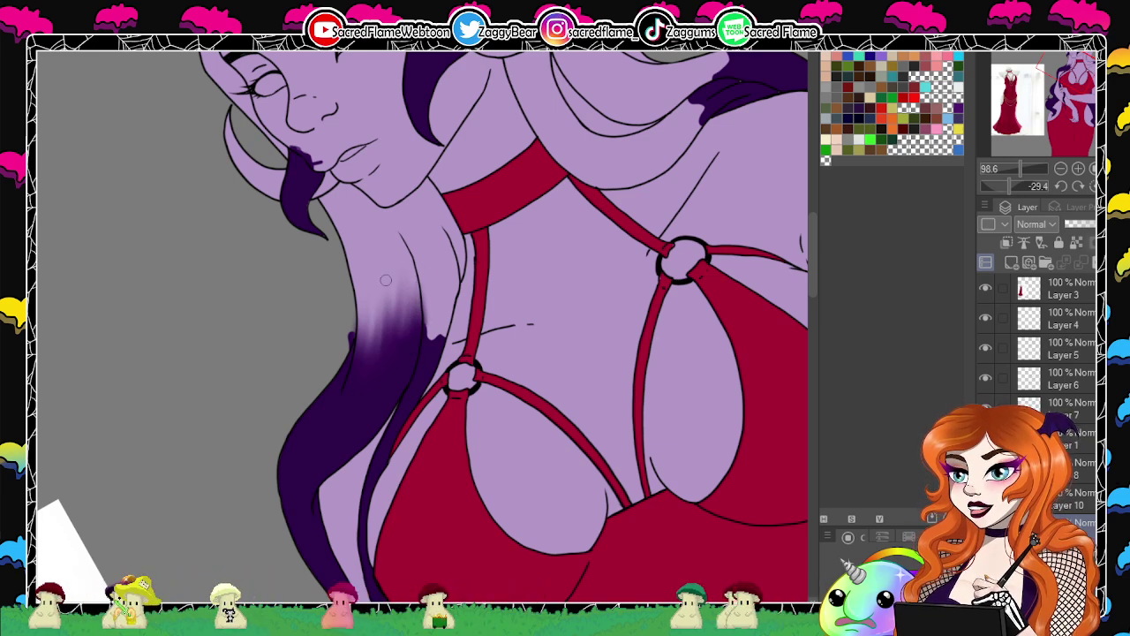
left_click_drag(395, 360, 403, 300)
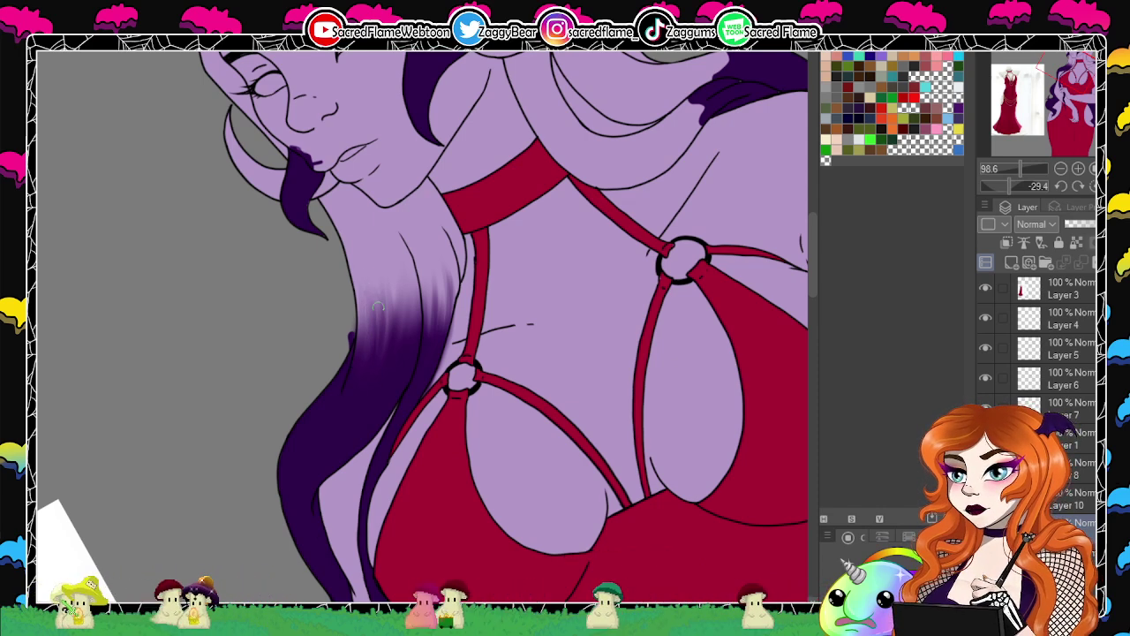
left_click(1093, 187)
Blend the edge of the dark purple on the hair behind the near shoulder into a soft fade along the strands.
mouse_move(1056, 89)
left_mouse_down()
mouse_move(1002, 85)
mouse_move(1002, 115)
mouse_move(1063, 83)
left_mouse_up()
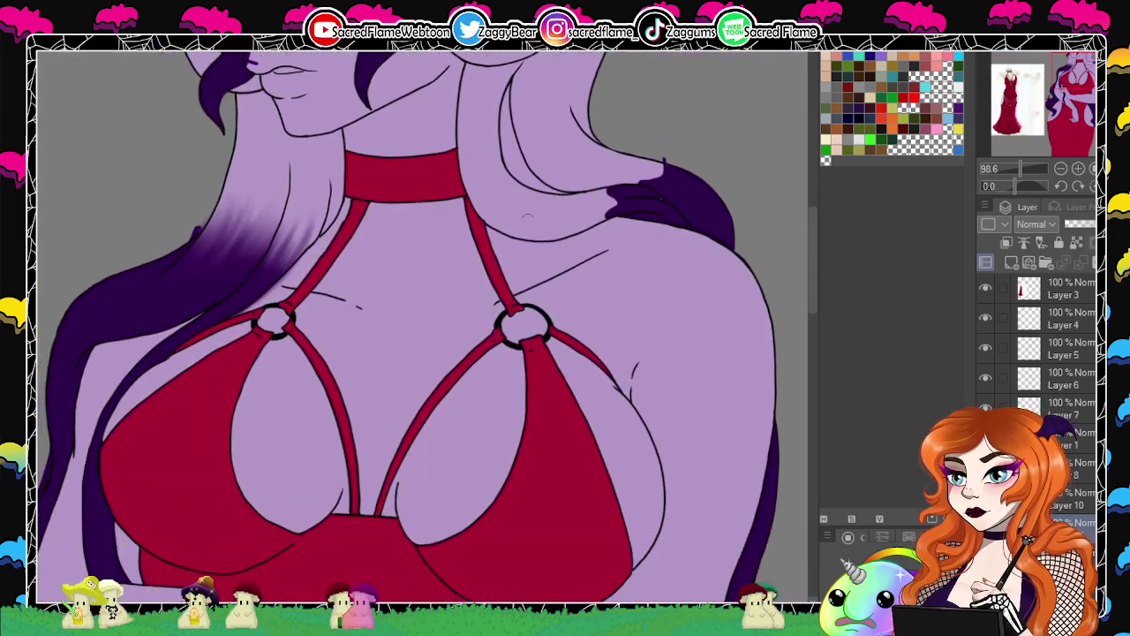
left_click_drag(551, 382, 344, 518)
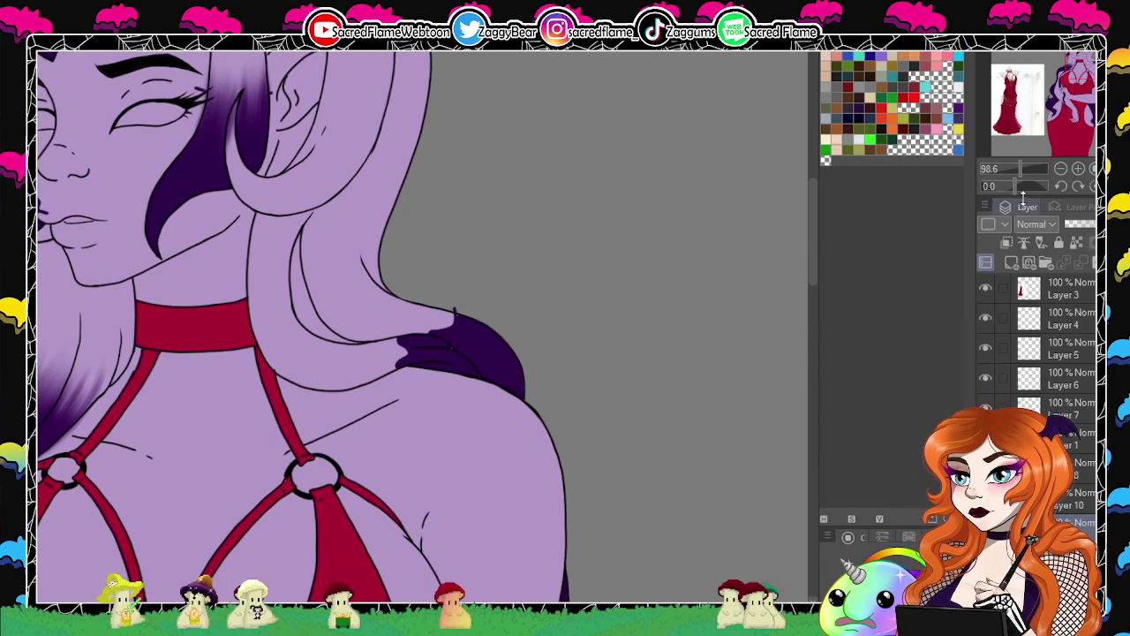
left_click_drag(1016, 187, 1025, 186)
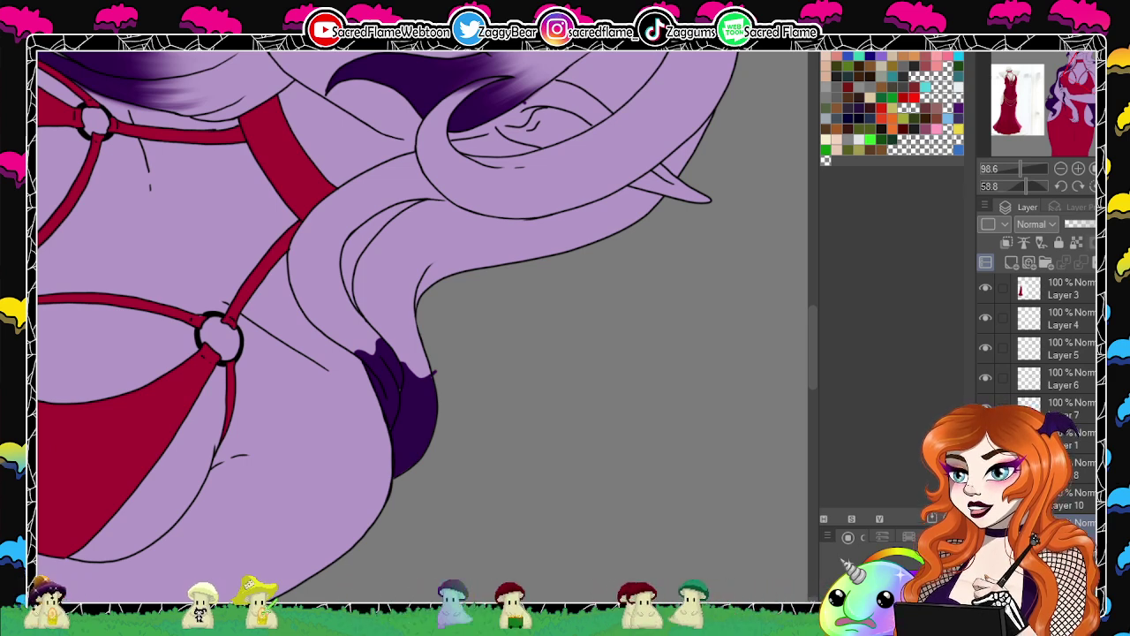
left_click_drag(370, 354, 346, 339)
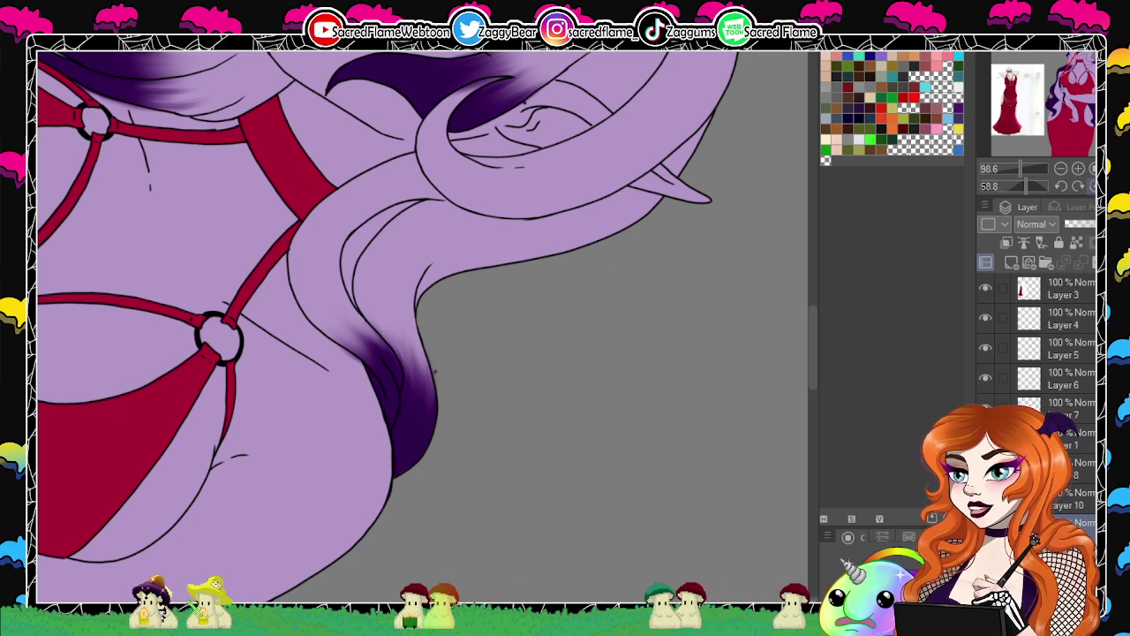
left_click(1092, 187)
Clip the dark purple layer to the hair base and show the near-black hair from head to waist.
mouse_move(1069, 85)
left_mouse_down()
mouse_move(1063, 113)
mouse_move(1070, 63)
left_mouse_up()
left_click_drag(1019, 168, 1013, 168)
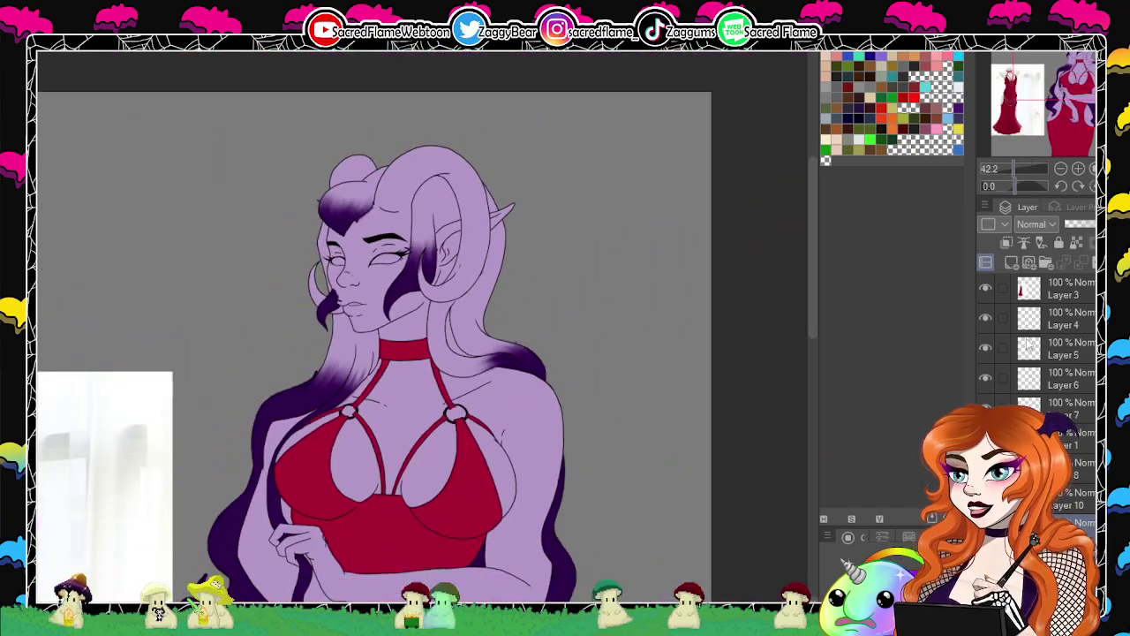
left_click(1005, 243)
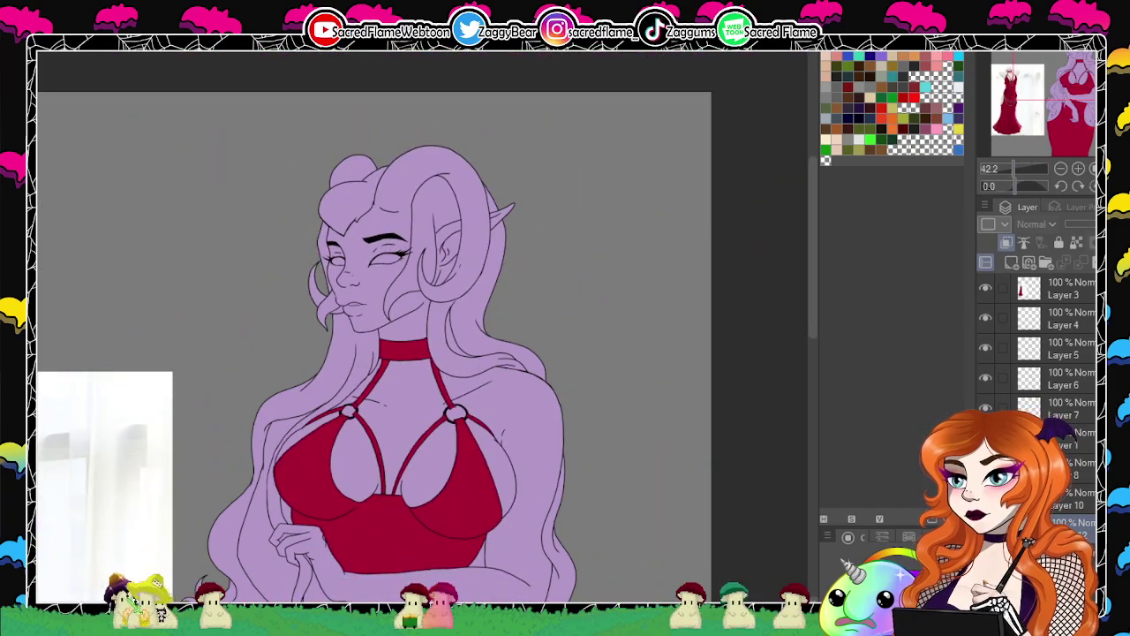
left_click(985, 498)
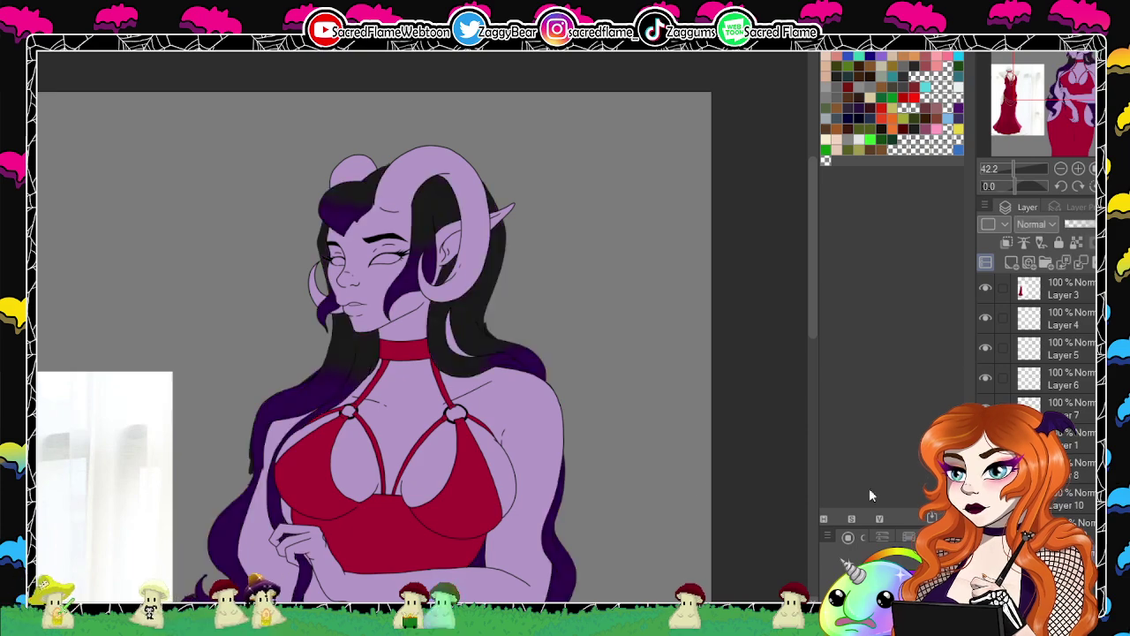
Paint the lower hair ends on both sides and the lock held in the hand magenta (H 317, S 98, V 75).
mouse_move(651, 485)
left_mouse_down()
mouse_move(633, 308)
mouse_move(654, 308)
mouse_move(656, 464)
mouse_move(675, 427)
left_mouse_up()
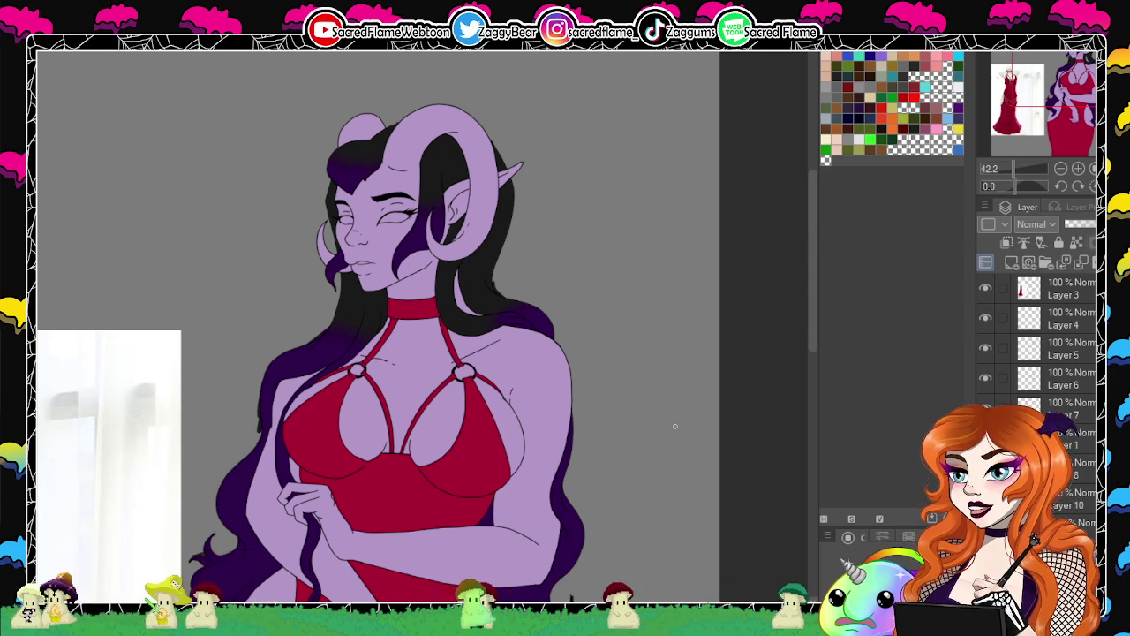
left_click_drag(1067, 89, 1064, 110)
left_click(1073, 522)
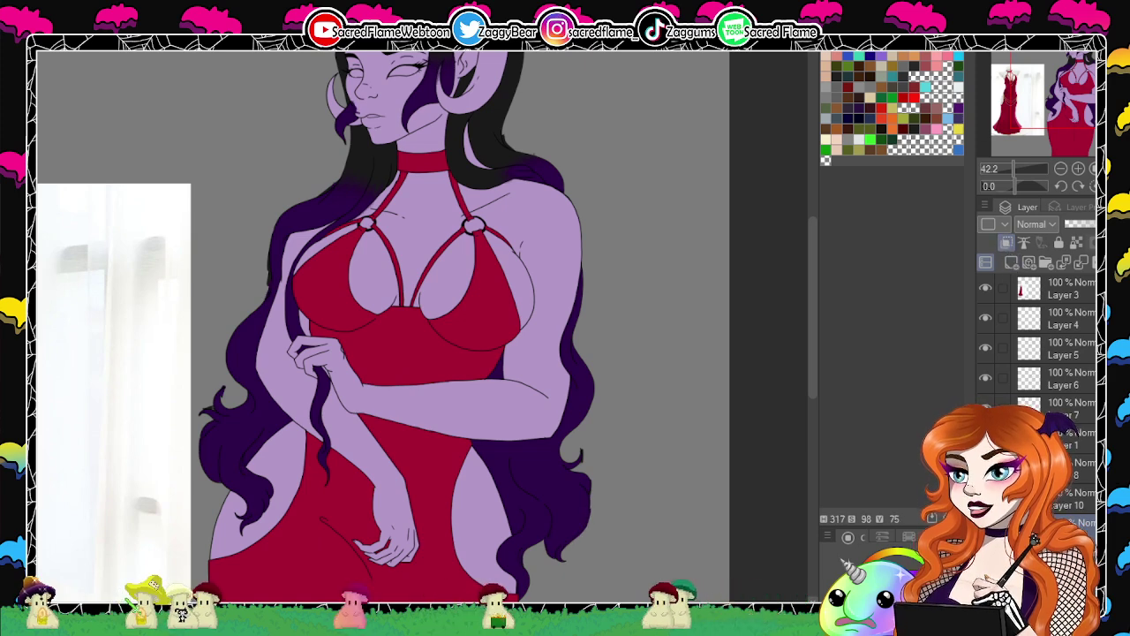
left_click_drag(637, 284, 658, 229)
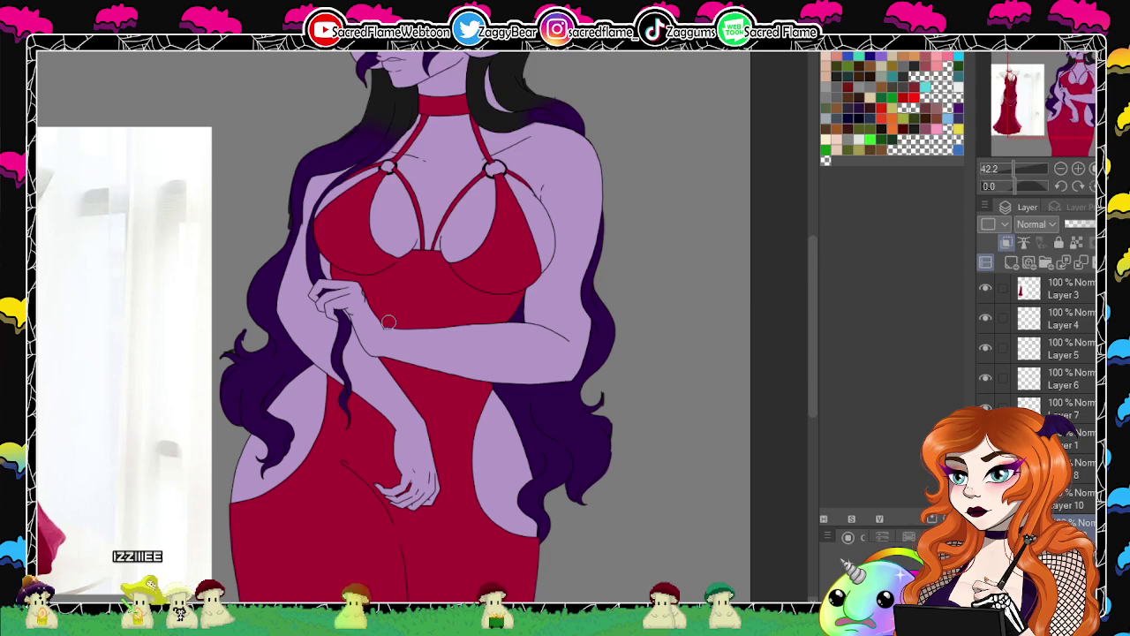
left_click_drag(349, 418, 341, 315)
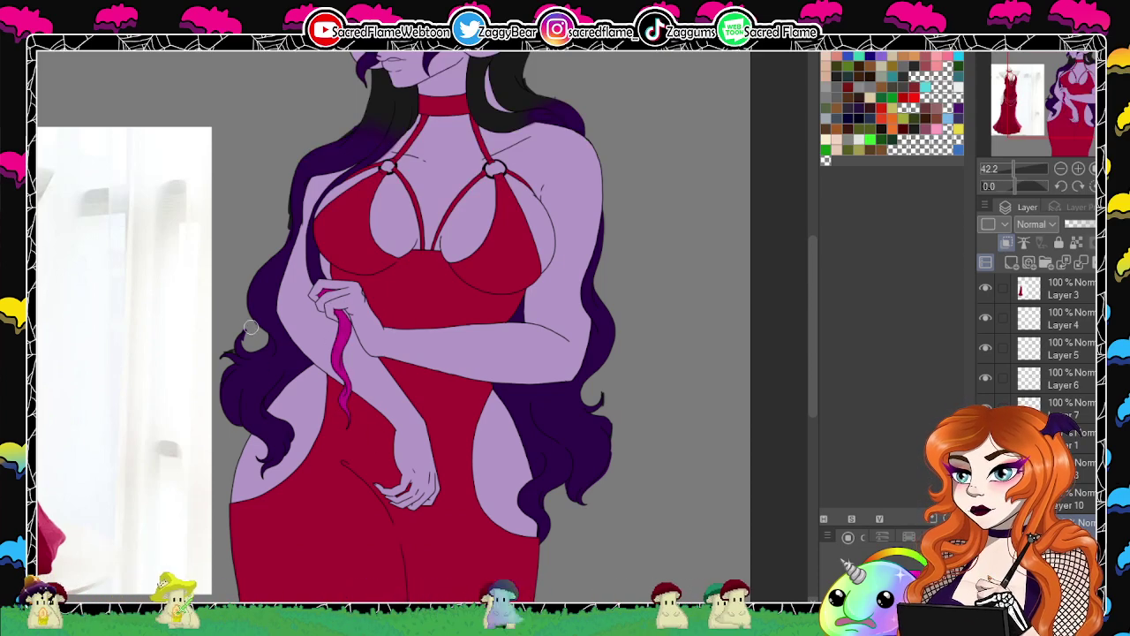
mouse_move(249, 336)
left_mouse_down()
mouse_move(283, 437)
mouse_move(278, 349)
mouse_move(294, 374)
mouse_move(318, 369)
mouse_move(291, 446)
mouse_move(298, 409)
left_mouse_up()
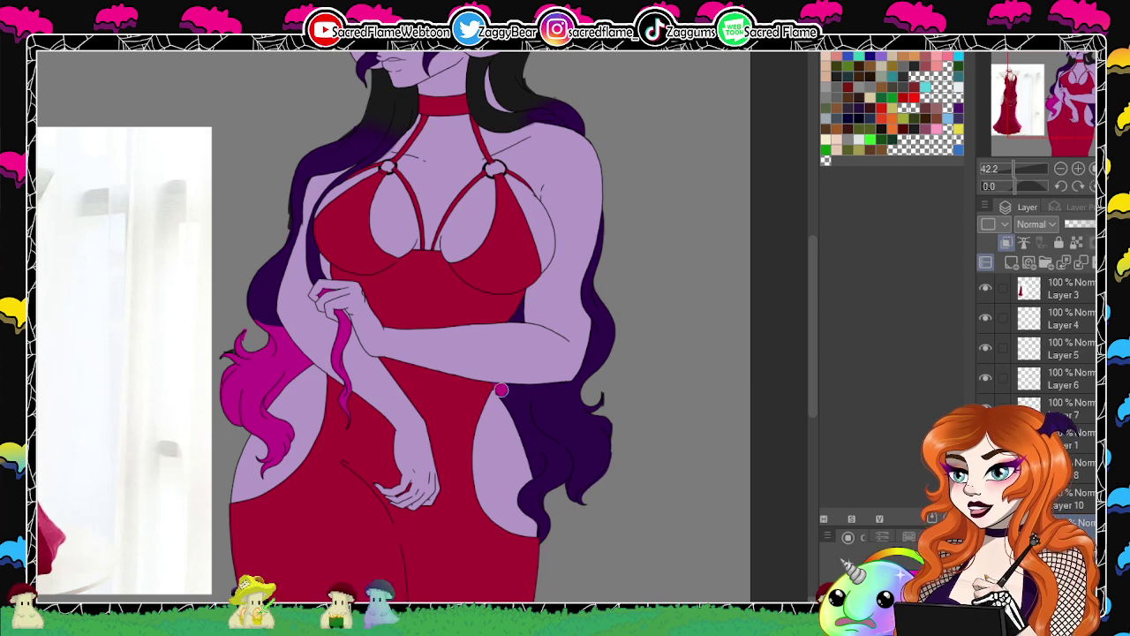
left_click_drag(500, 390, 588, 386)
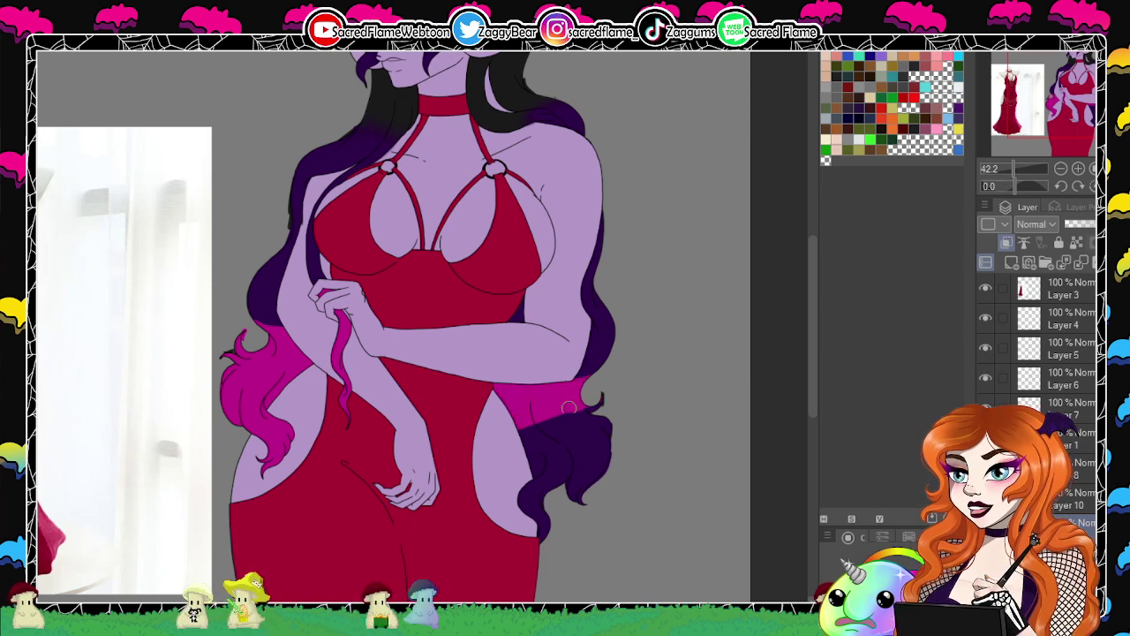
mouse_move(558, 435)
left_mouse_down()
mouse_move(505, 463)
mouse_move(541, 512)
mouse_move(574, 454)
mouse_move(583, 477)
left_mouse_up()
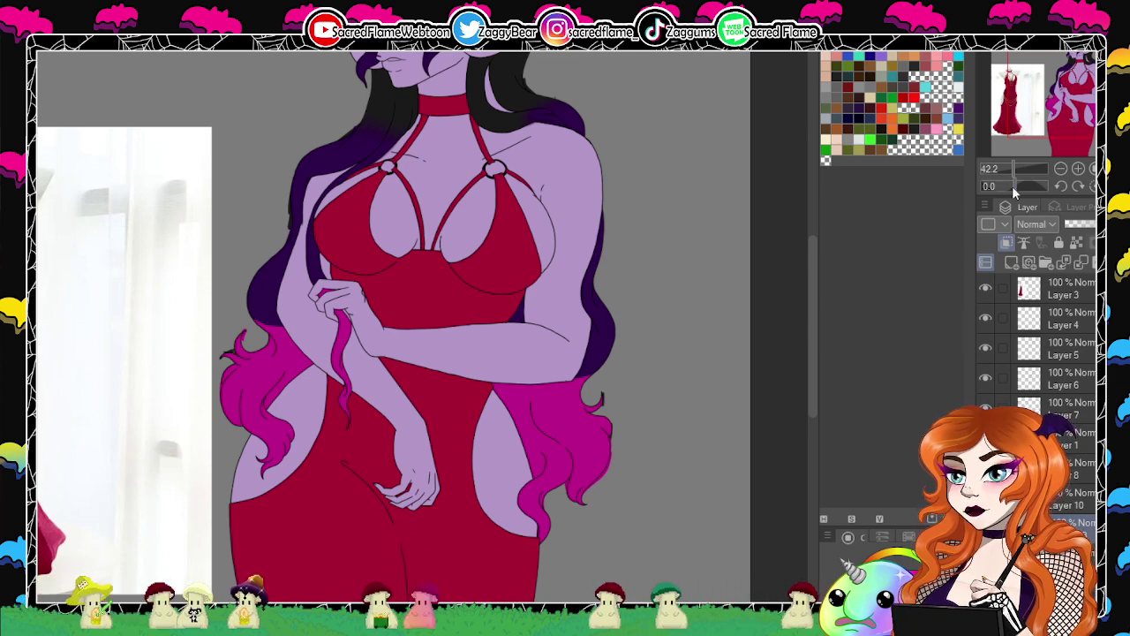
Blend the magenta edges upward into the dark purple hair on both sides and check the full figure.
left_click_drag(1012, 185, 1032, 194)
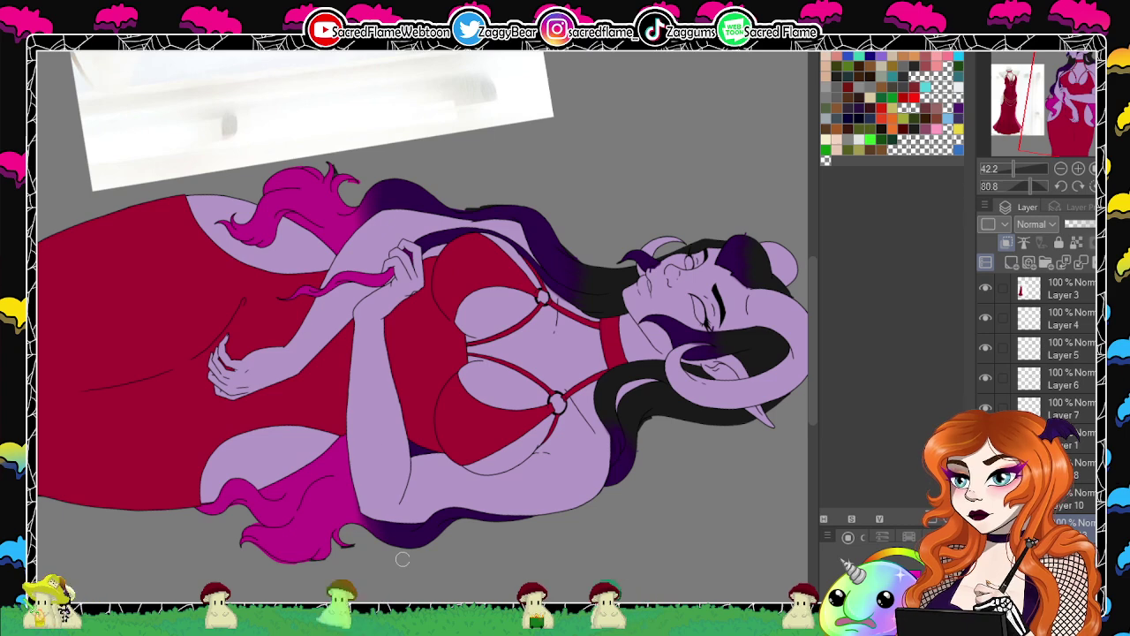
left_click(1093, 186)
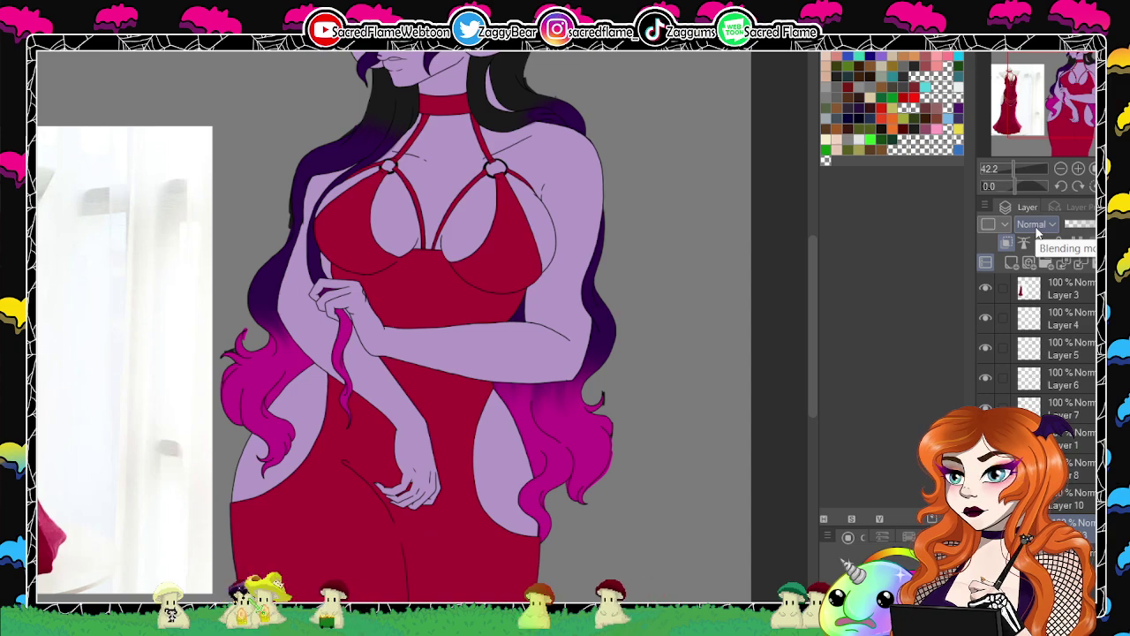
left_click(1011, 170)
left_click_drag(1012, 171, 1009, 171)
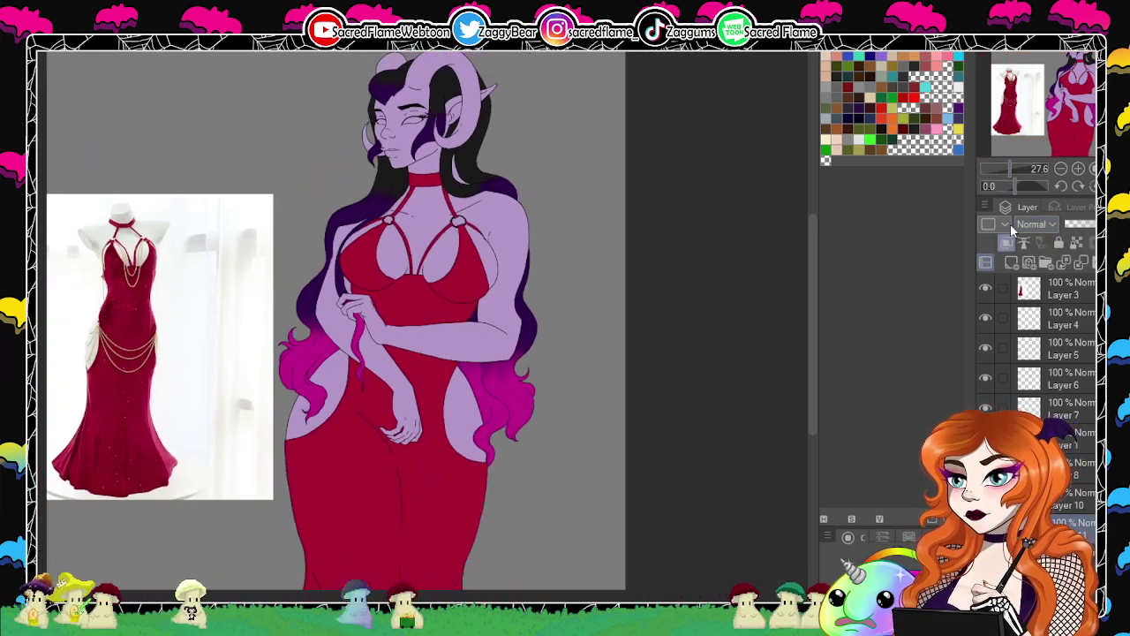
Clean up the stray purple outside the line art around the far cheek curl, the fringe and the near face lock.
left_click_drag(1010, 169, 1018, 166)
left_click_drag(1070, 93, 1067, 63)
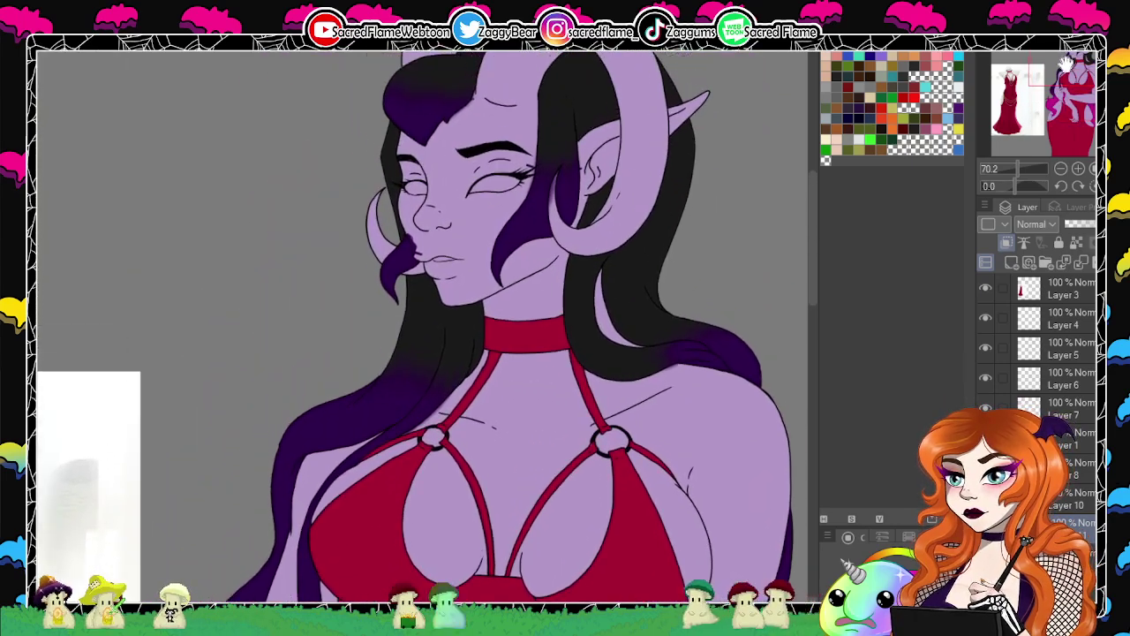
left_click_drag(1020, 166, 1020, 167)
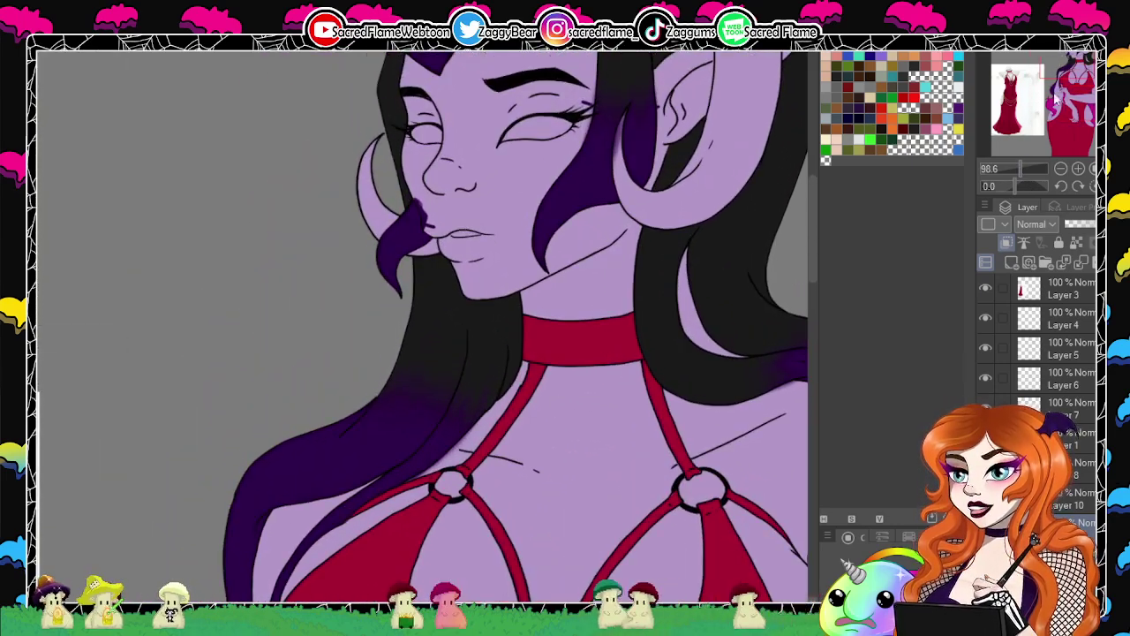
left_click_drag(1065, 67, 1064, 59)
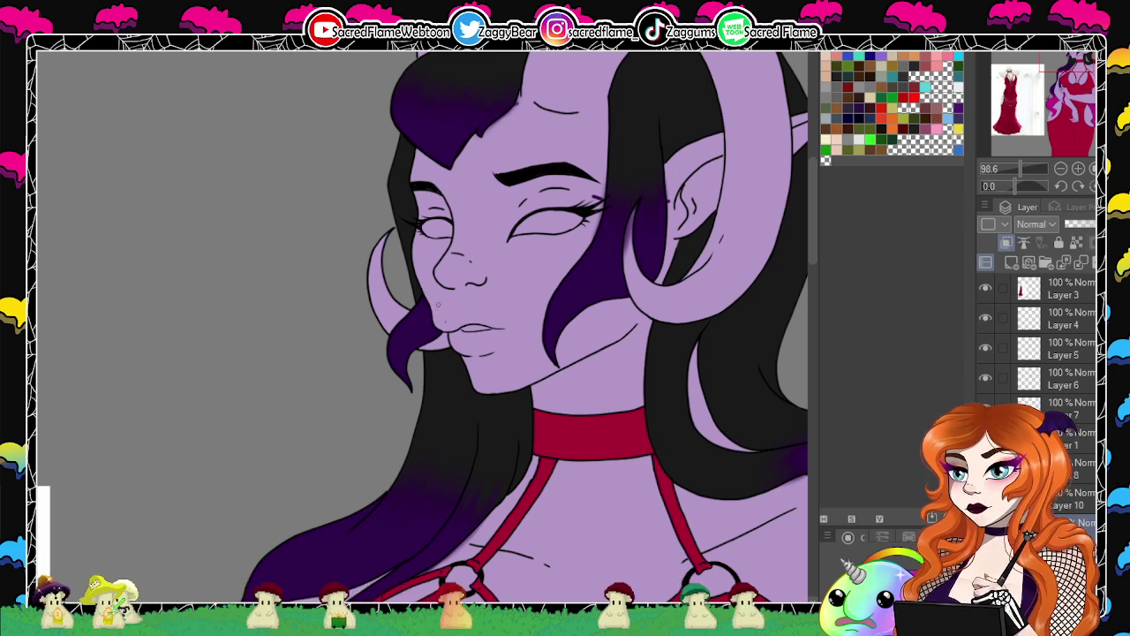
left_click_drag(504, 227, 475, 371)
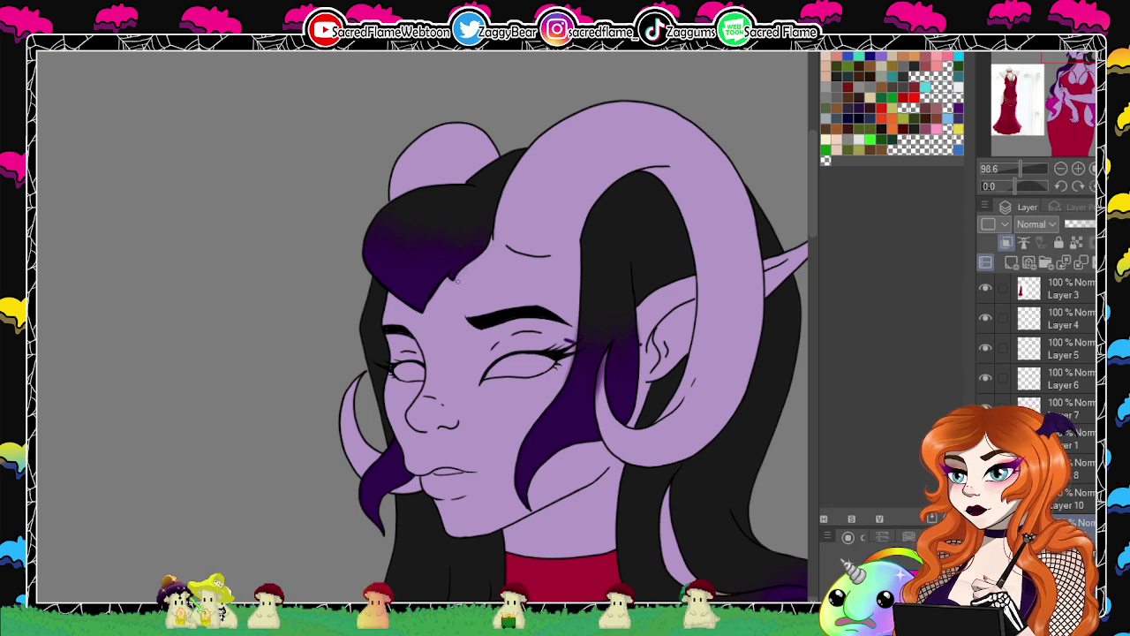
left_click_drag(596, 226, 584, 178)
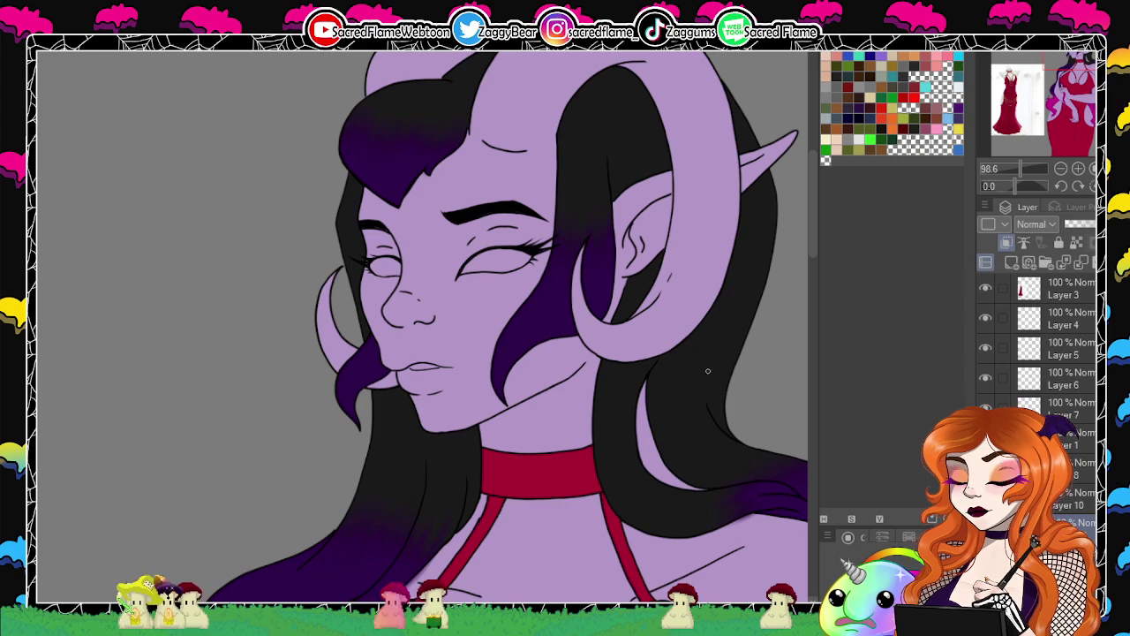
mouse_move(719, 361)
left_mouse_down()
mouse_move(583, 565)
mouse_move(665, 289)
left_mouse_up()
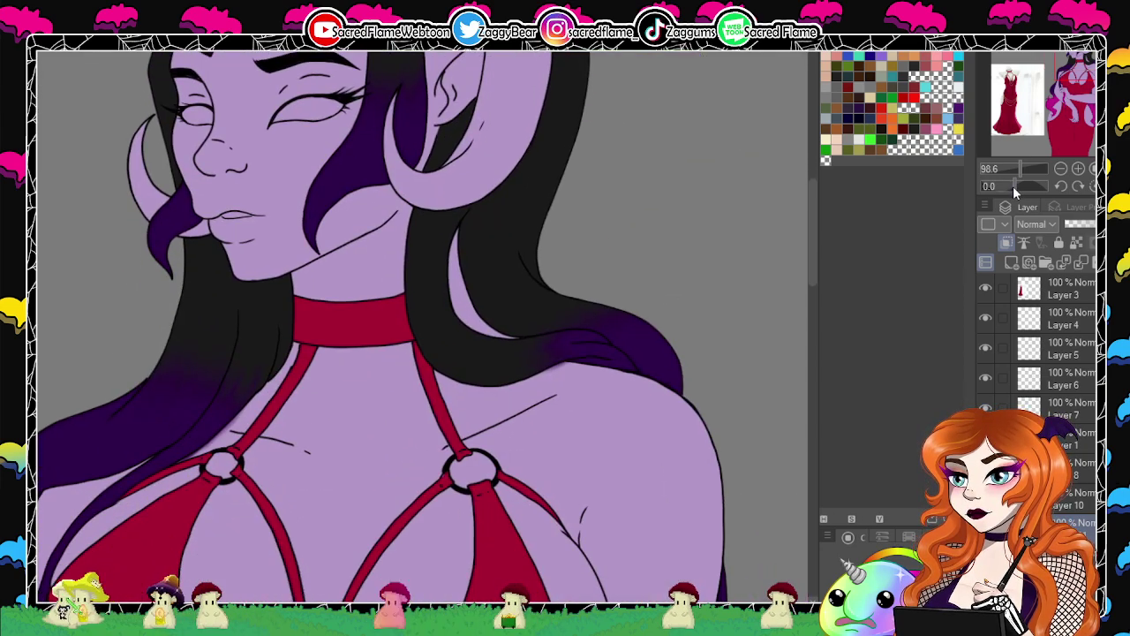
Select the skin areas bordering the hair at the neck, shoulder, bodice and arm with the hair colours hidden, and show the hair again.
left_click_drag(1013, 185, 1003, 188)
left_click_drag(724, 232, 585, 244)
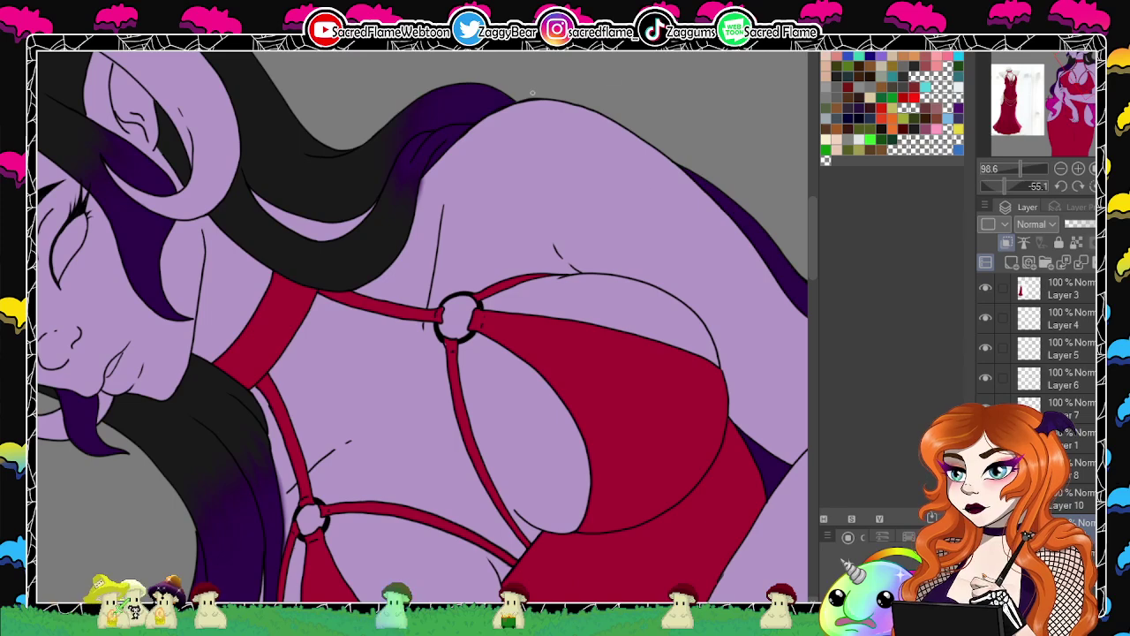
left_click(986, 523)
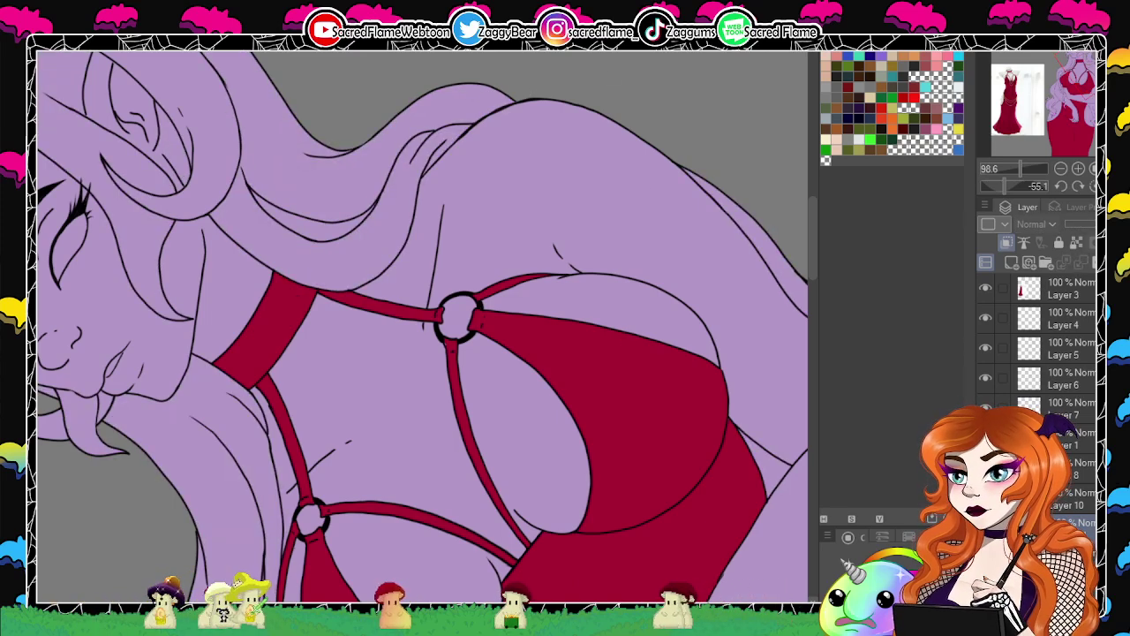
left_click(281, 468)
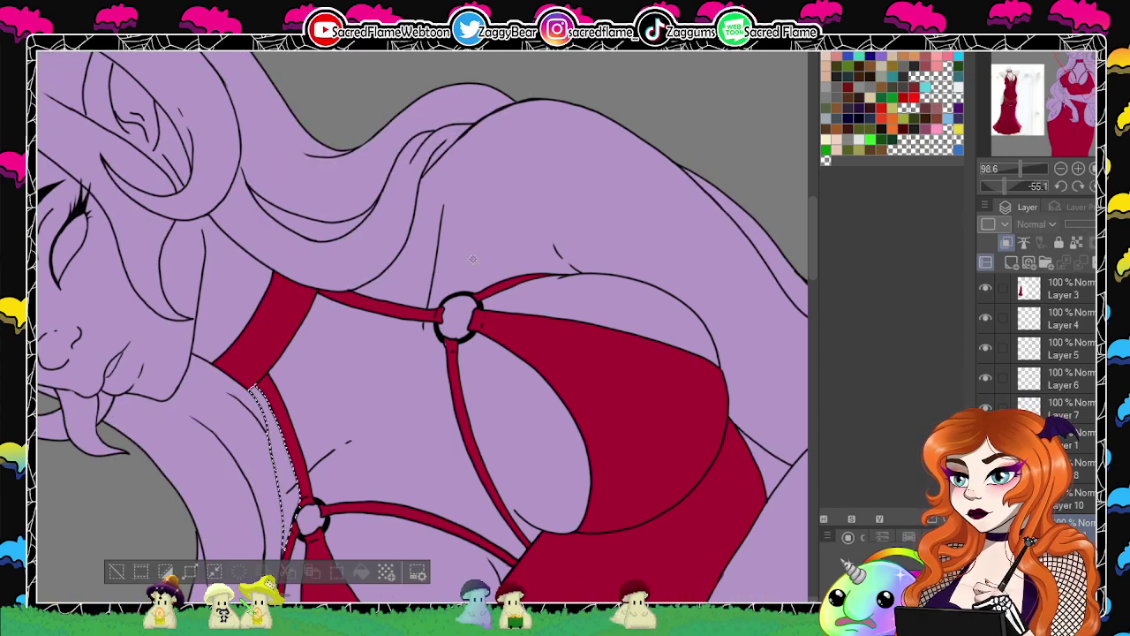
left_click(484, 212)
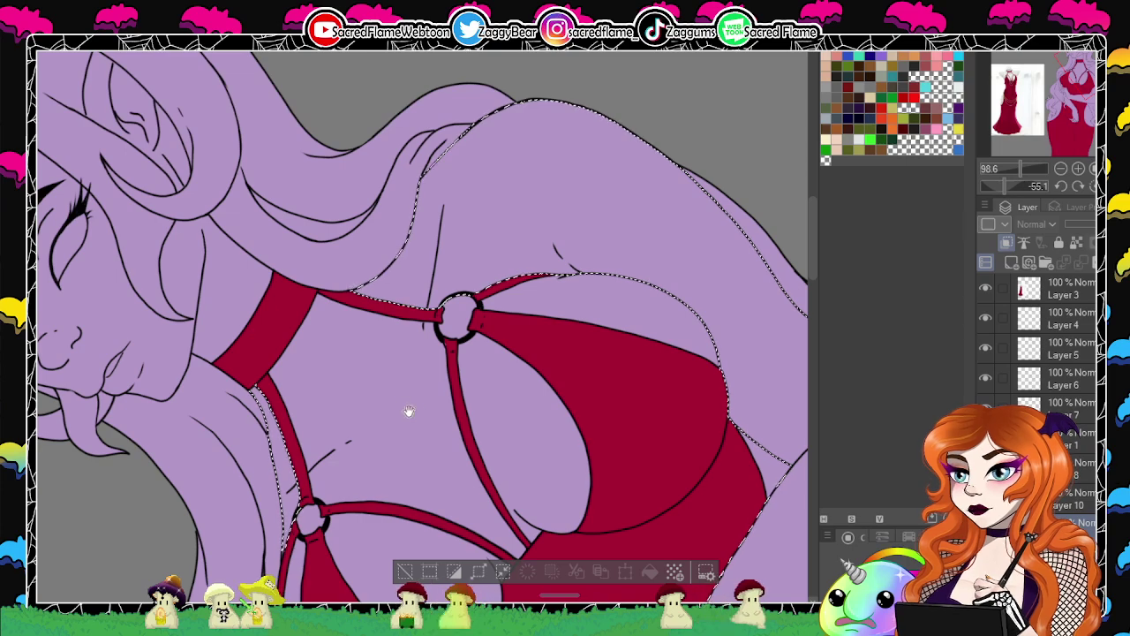
left_click_drag(408, 411, 404, 296)
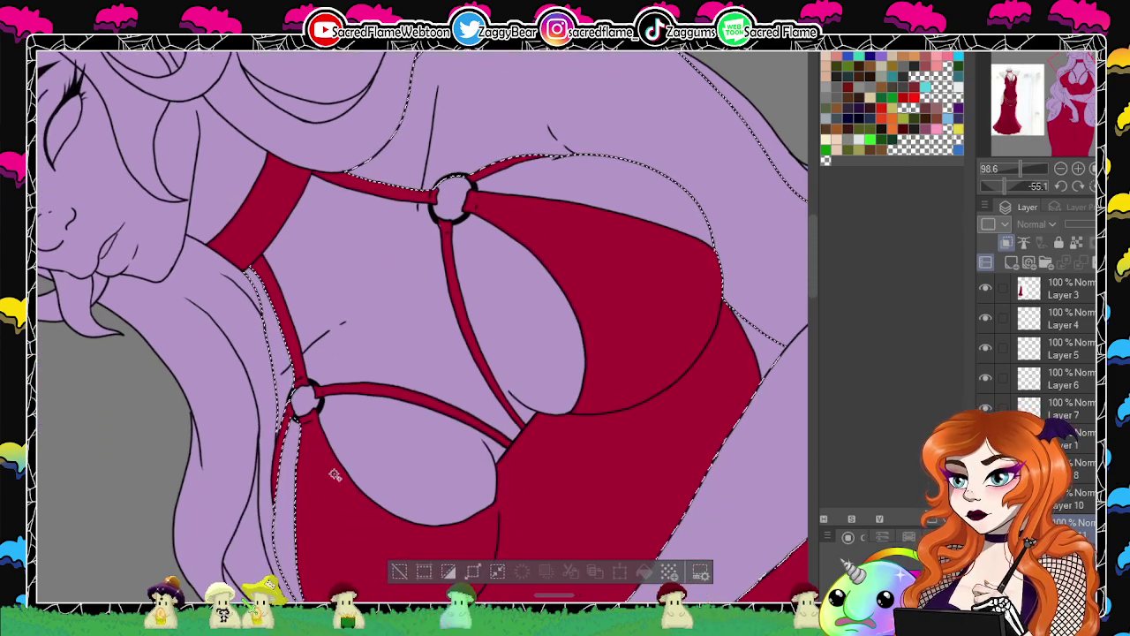
left_click_drag(571, 402, 626, 257)
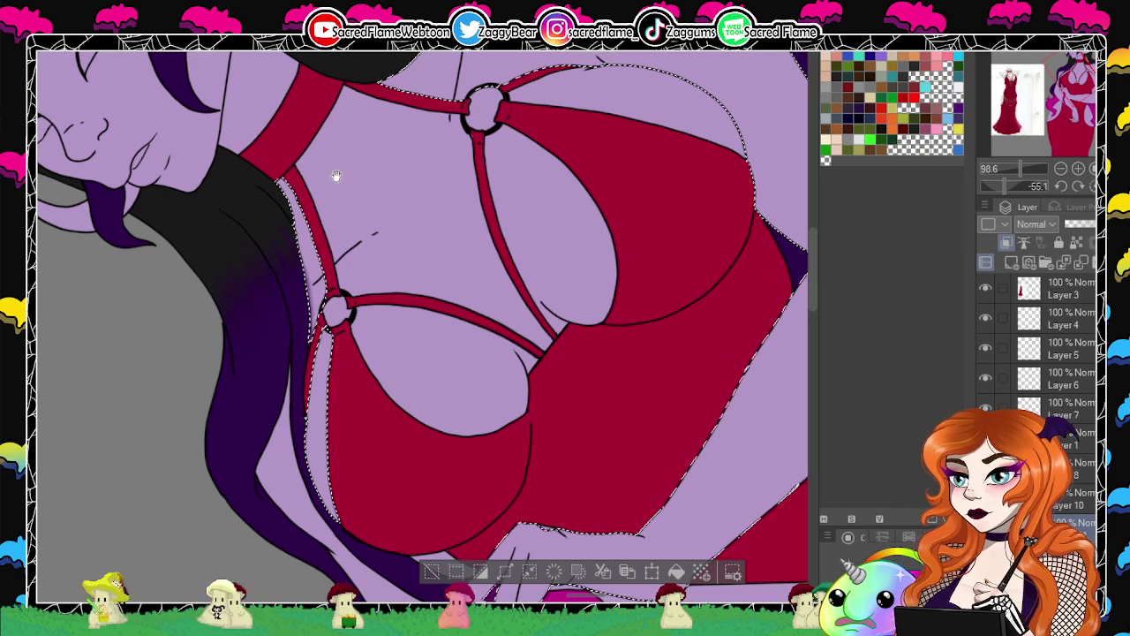
left_click_drag(336, 179, 368, 225)
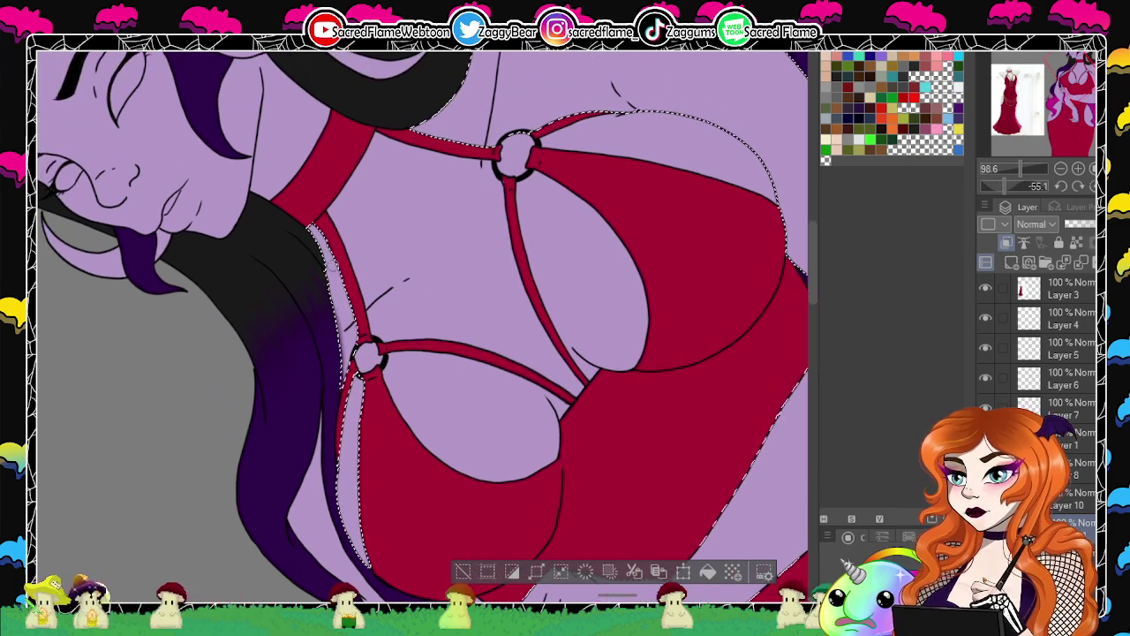
Clean up the hair colour overlapping the selected skin along the shoulder, arm and bodice, and clear the selection.
left_click_drag(457, 217, 340, 506)
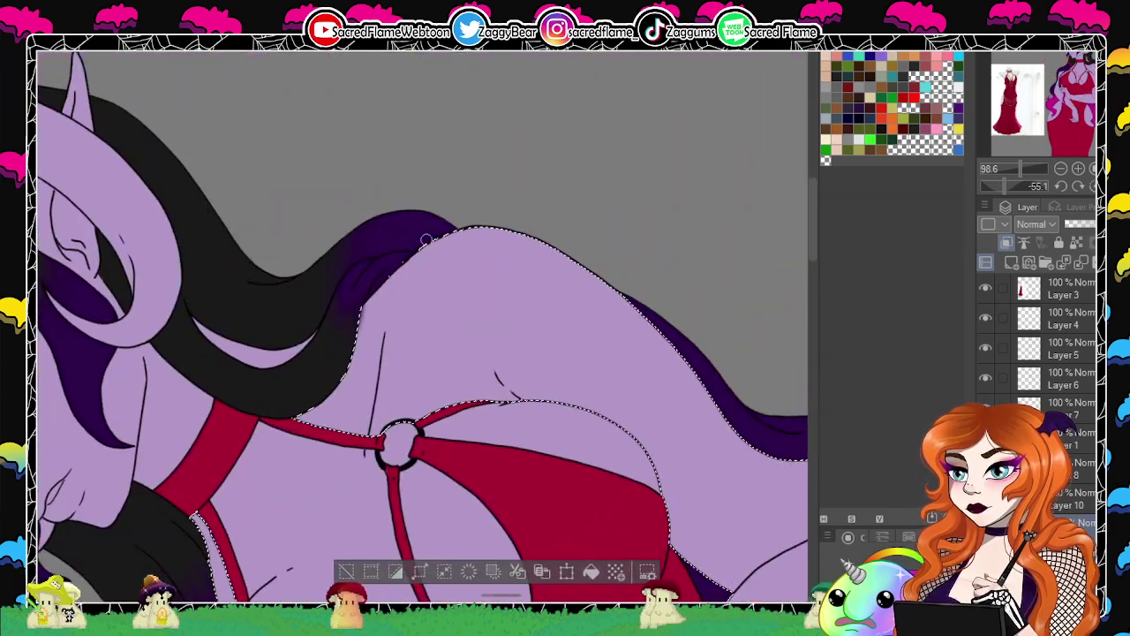
left_click_drag(641, 313, 533, 60)
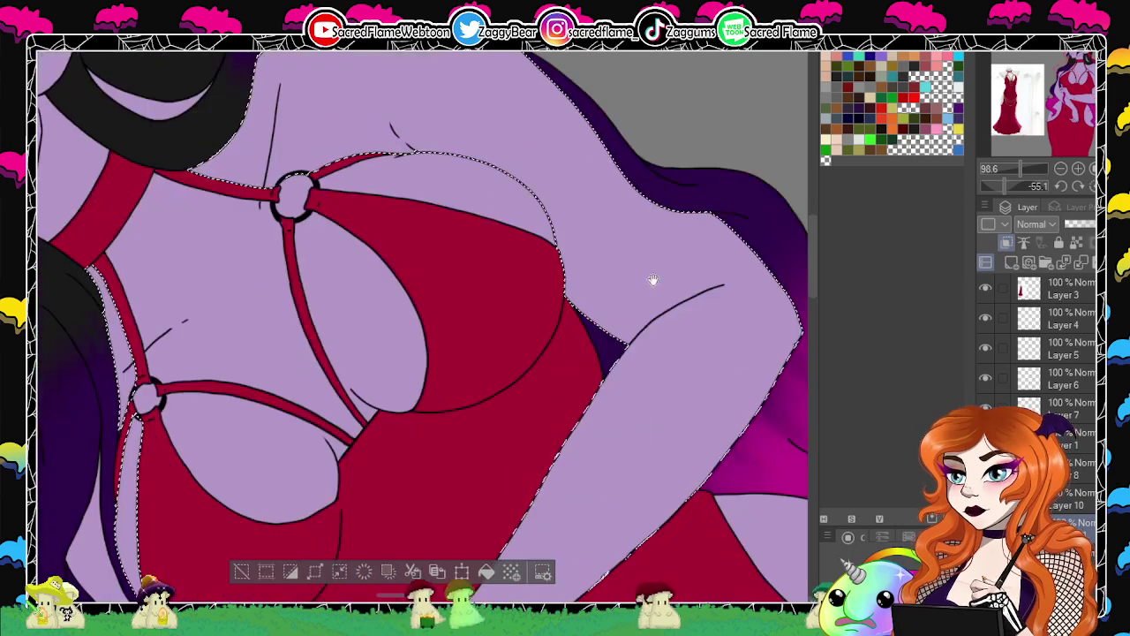
left_click_drag(712, 295, 703, 78)
left_click_drag(423, 409, 448, 333)
left_click(260, 573)
left_click_drag(311, 364, 372, 547)
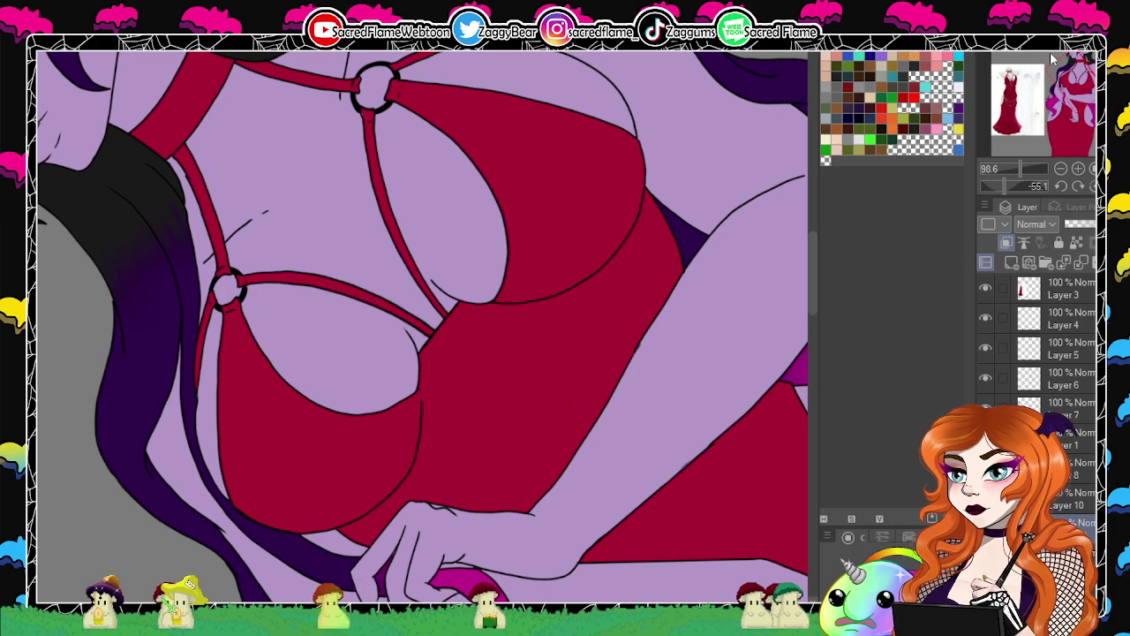
Check the full figure and the hair edges around the shoulder, comparing them with the line art hidden and shown.
left_click(1092, 187)
left_click_drag(1020, 170, 1012, 172)
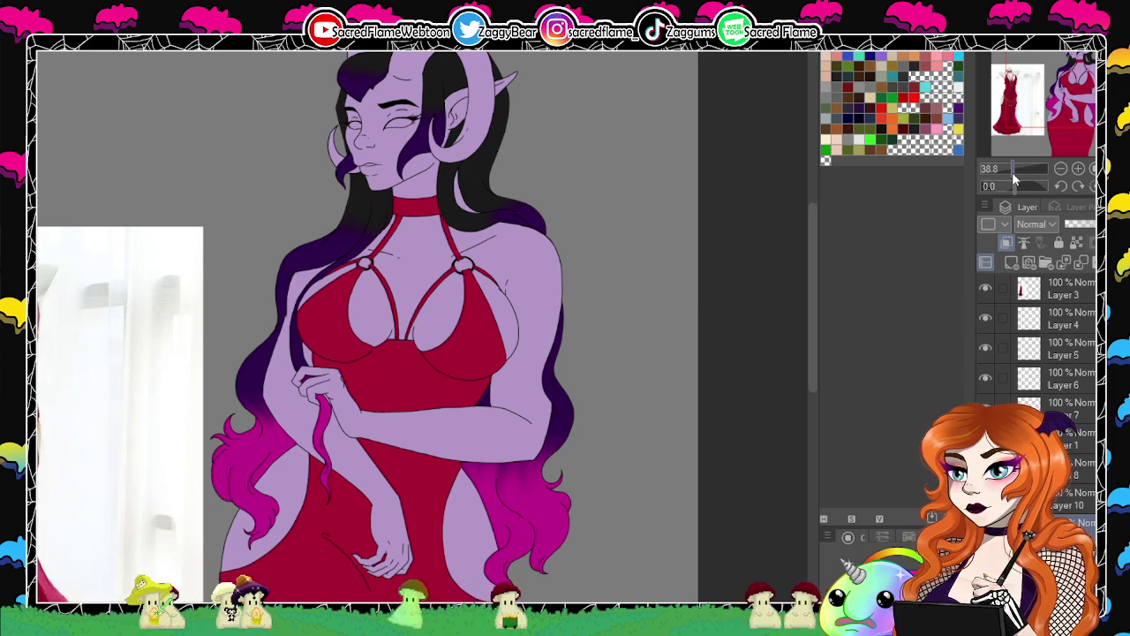
left_click_drag(1012, 172, 1019, 170)
left_click_drag(626, 247, 424, 442)
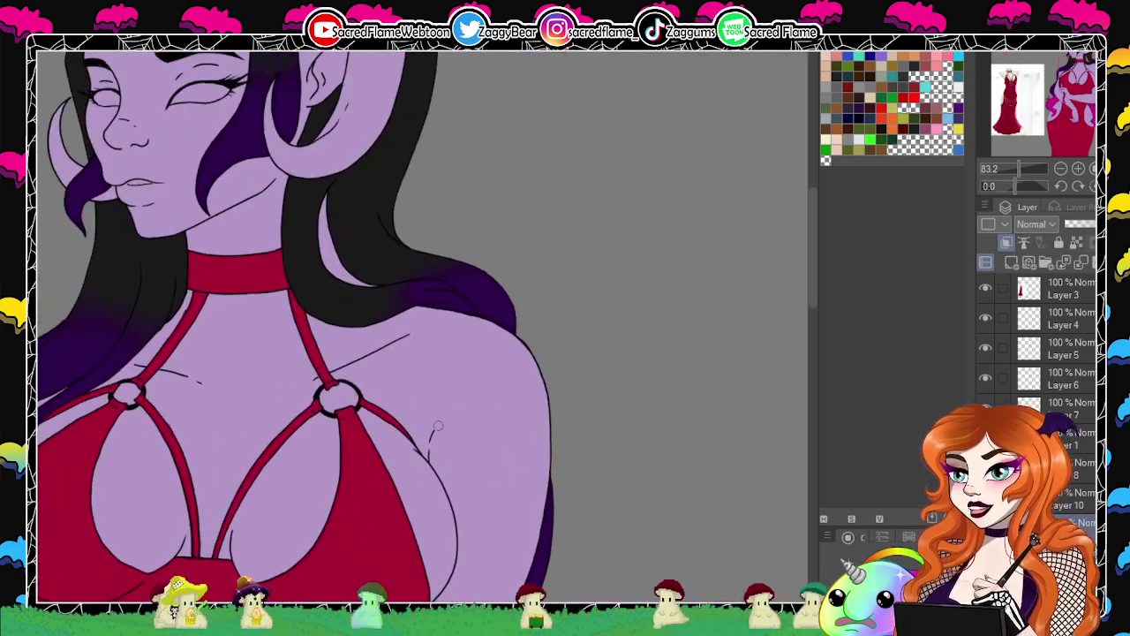
left_click_drag(1014, 185, 1010, 186)
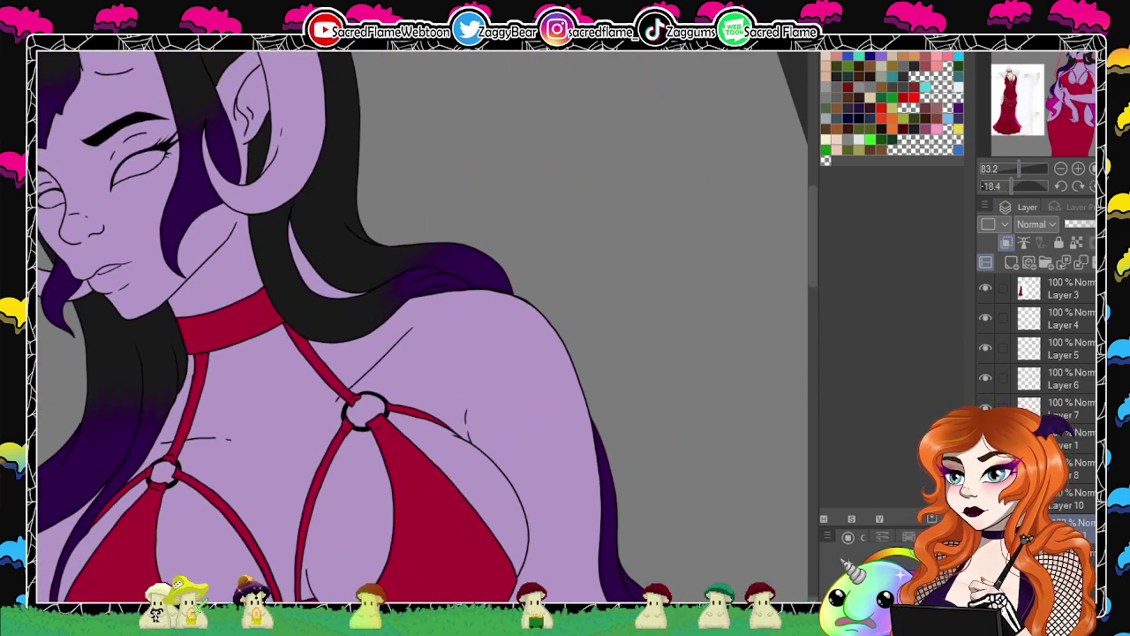
key("ctrl+z")
key("ctrl+y")
key("ctrl+z")
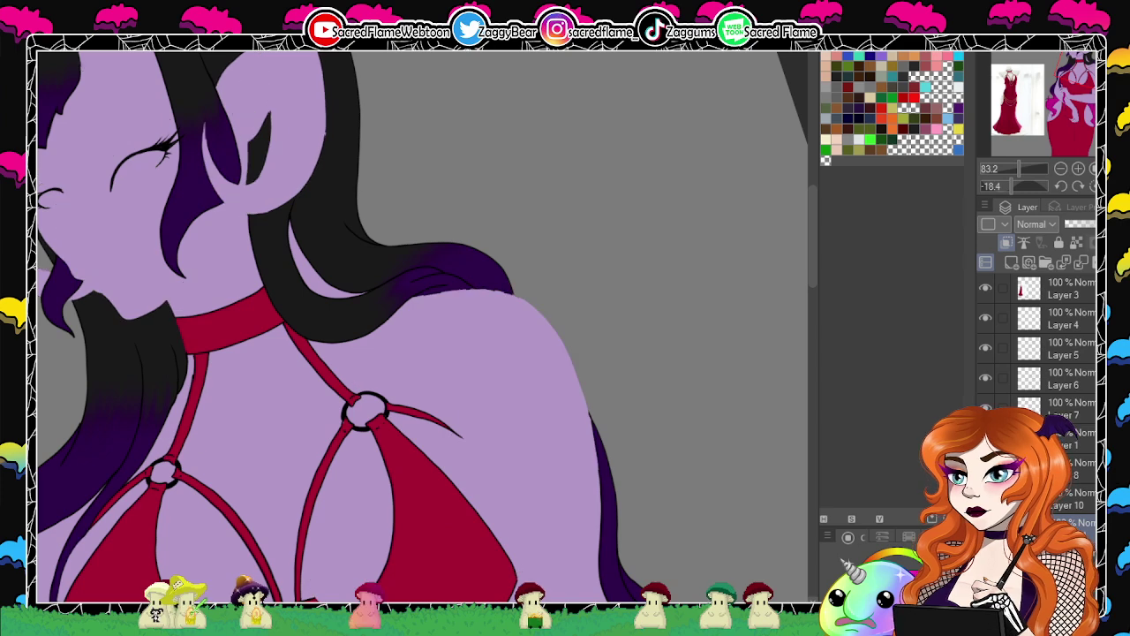
key("ctrl+y")
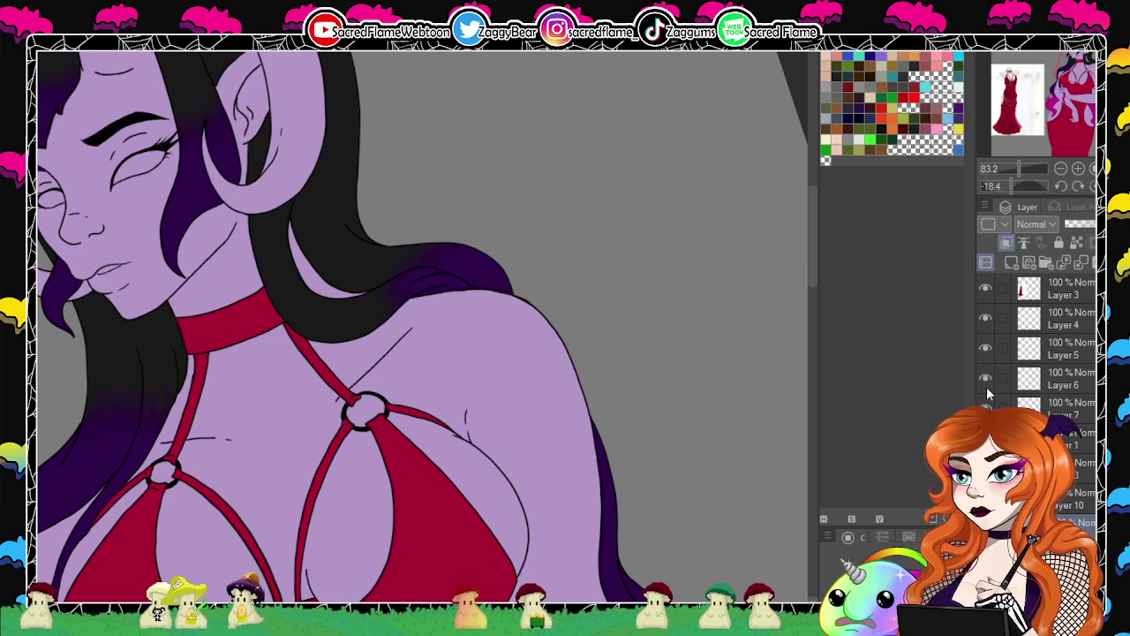
Draw the missing choker edges in the gap between the hair locks on Layer 6 and fill that piece red on Layer 10.
left_click(1033, 378)
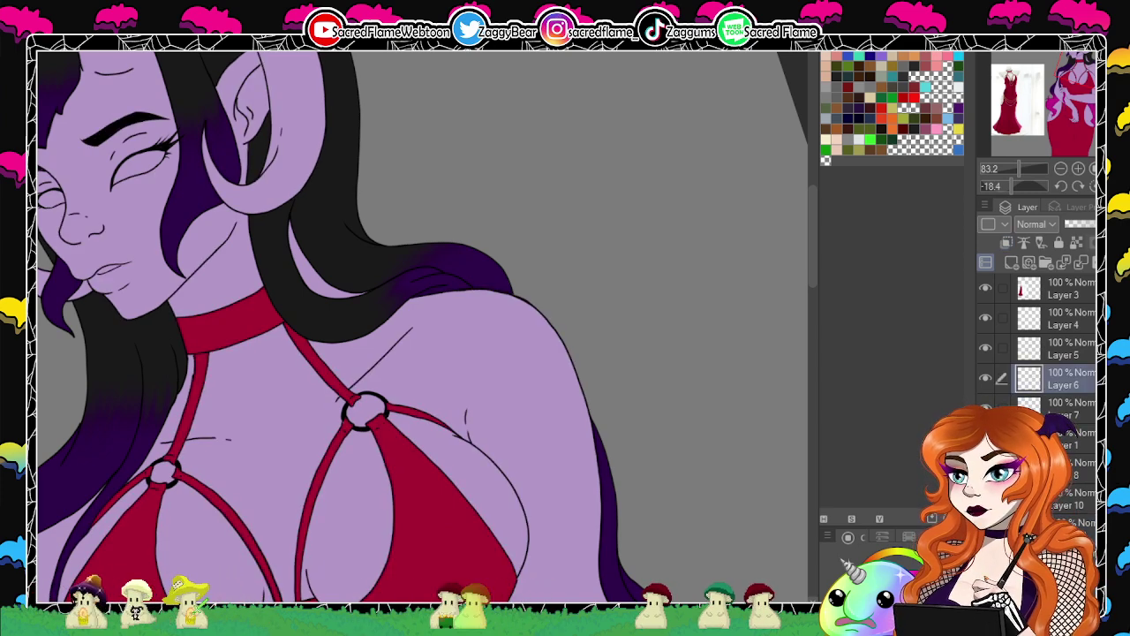
left_click(1025, 169)
left_click_drag(1059, 97, 1070, 70)
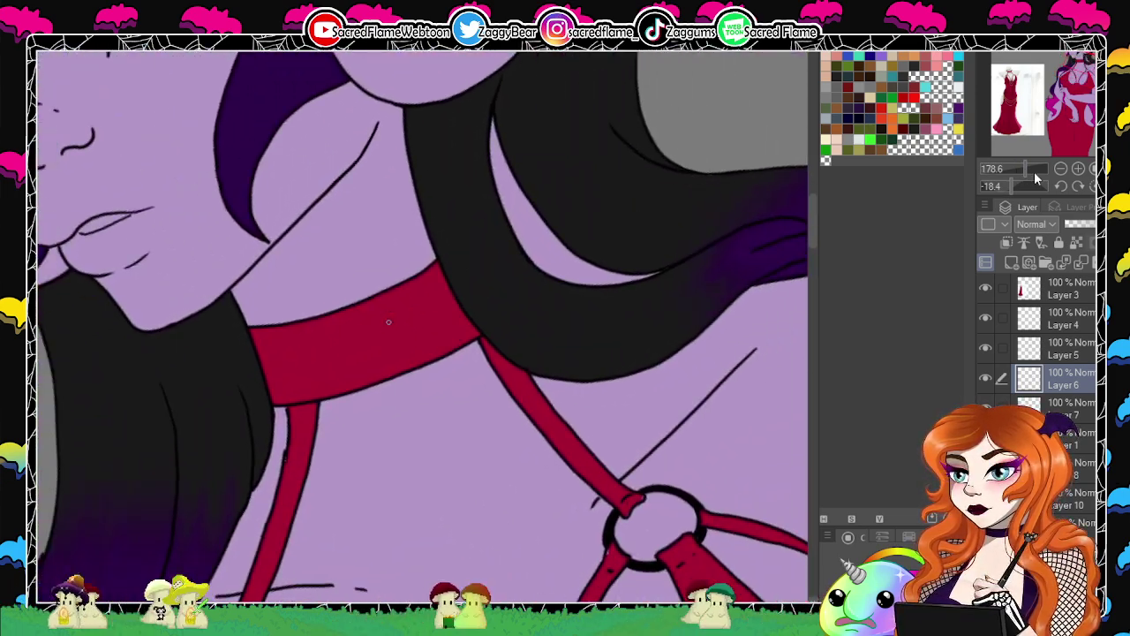
left_click_drag(1014, 187, 1001, 186)
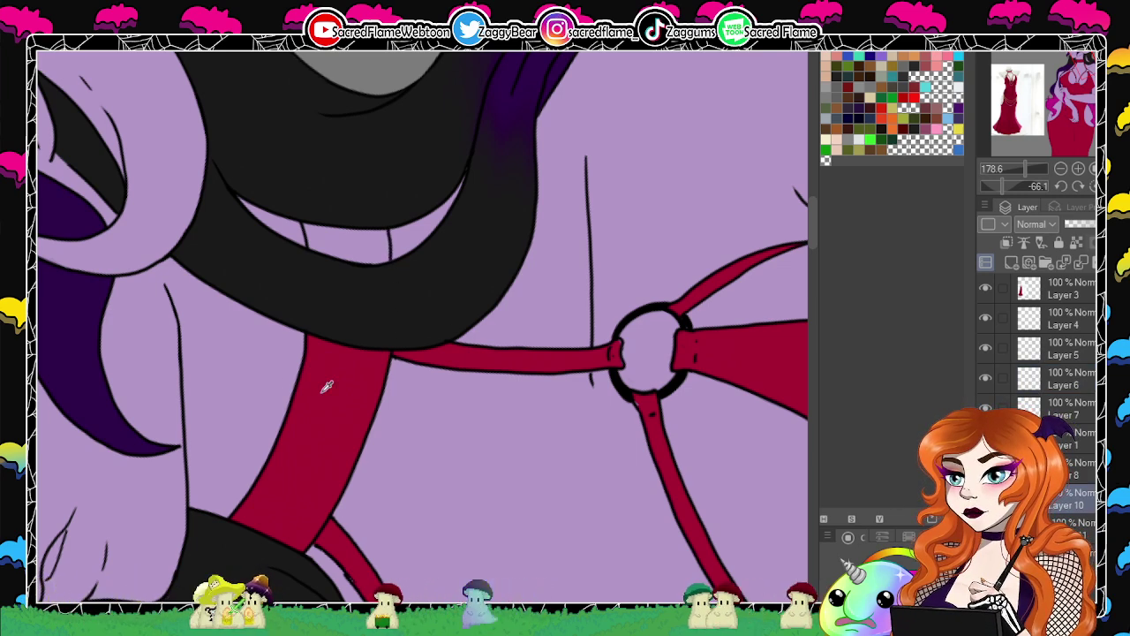
left_click(373, 265)
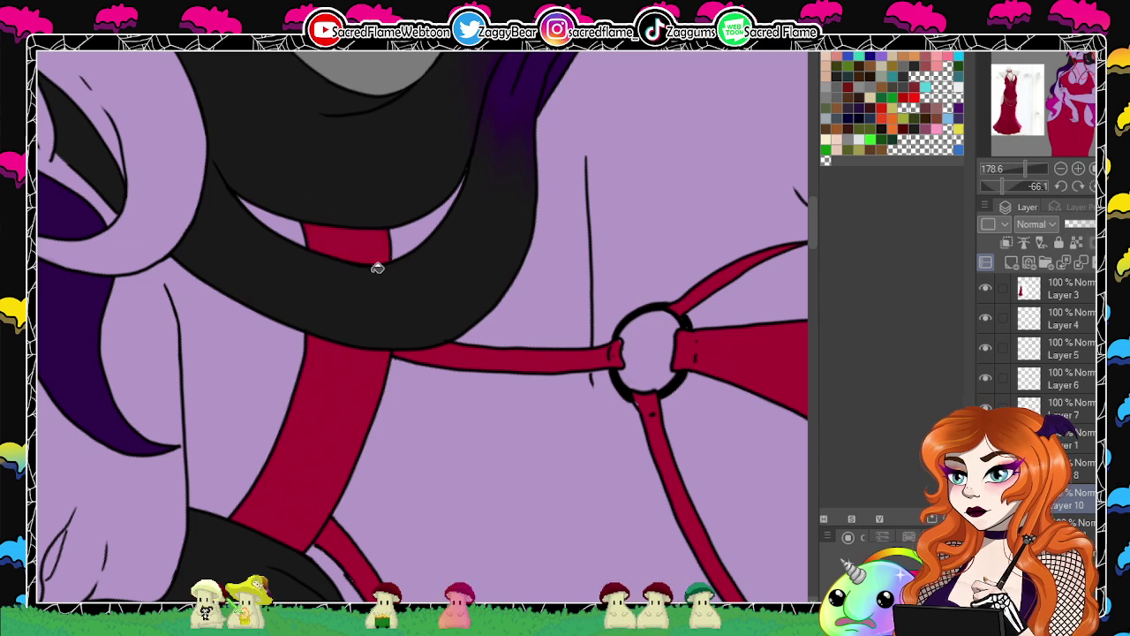
Check the extended choker with the Layer 6 lines hidden and review the head and upper body.
left_click(1092, 187)
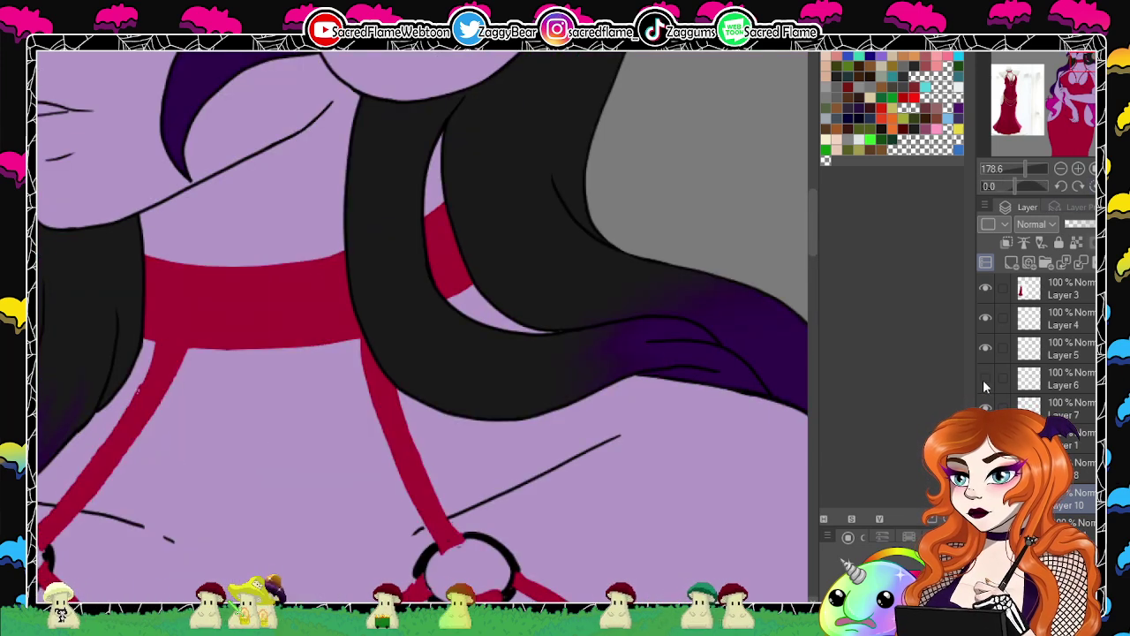
left_click(1014, 167)
left_click_drag(1014, 168, 1013, 168)
left_click_drag(718, 378, 780, 129)
left_click_drag(744, 348, 745, 283)
left_click_drag(774, 113, 749, 420)
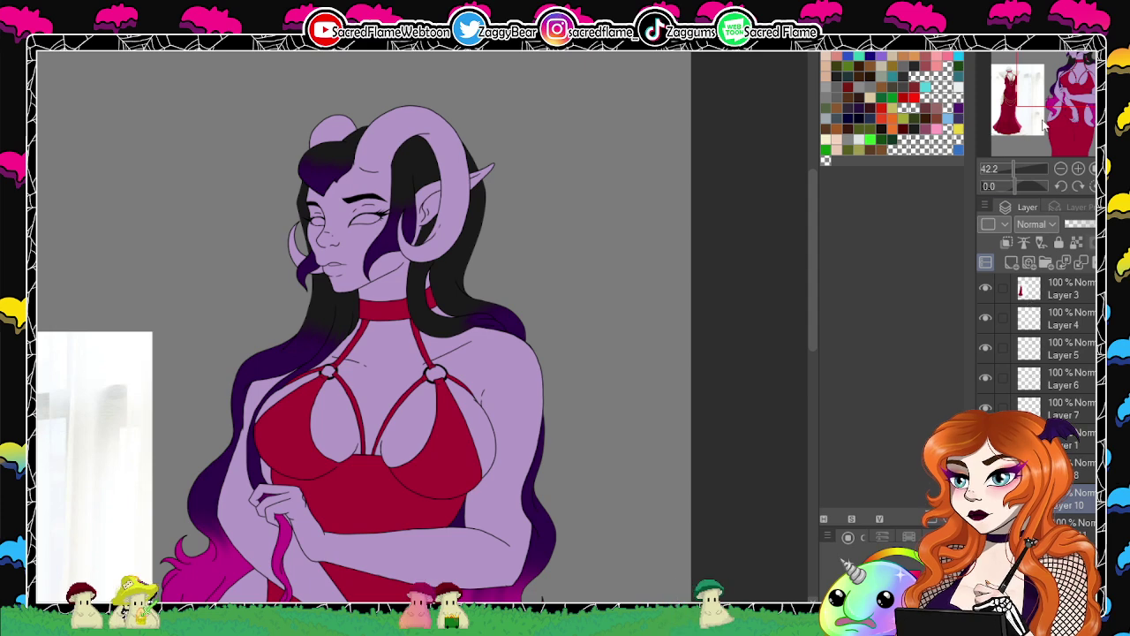
mouse_move(1067, 81)
left_mouse_down()
mouse_move(1059, 114)
mouse_move(1045, 118)
mouse_move(1057, 91)
mouse_move(1032, 108)
mouse_move(1058, 90)
left_mouse_up()
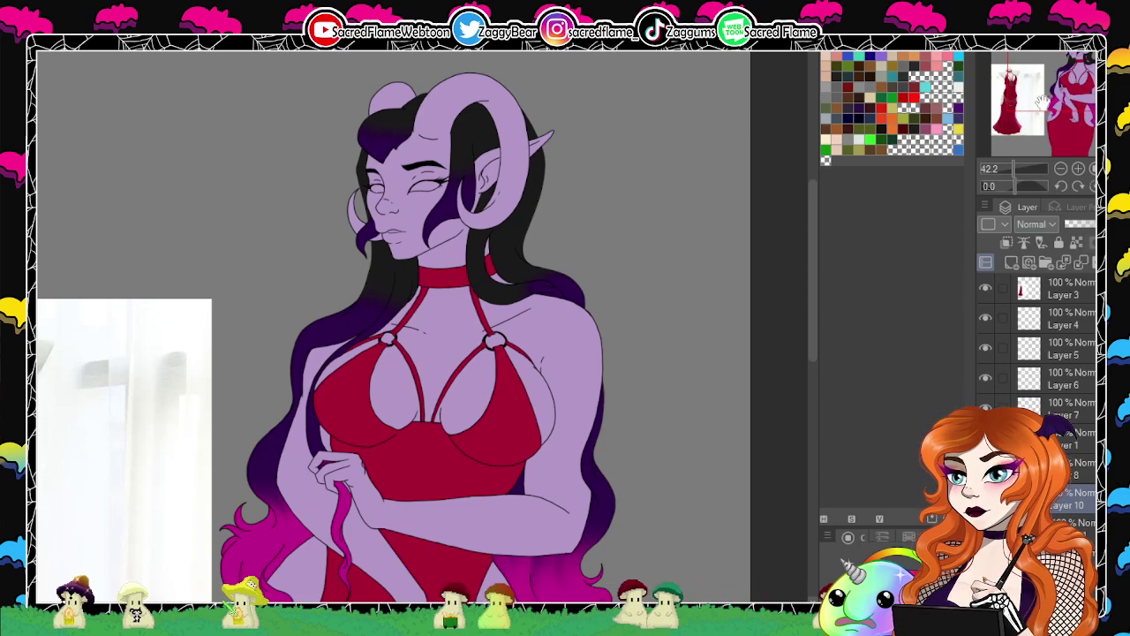
left_click_drag(1012, 167, 1014, 166)
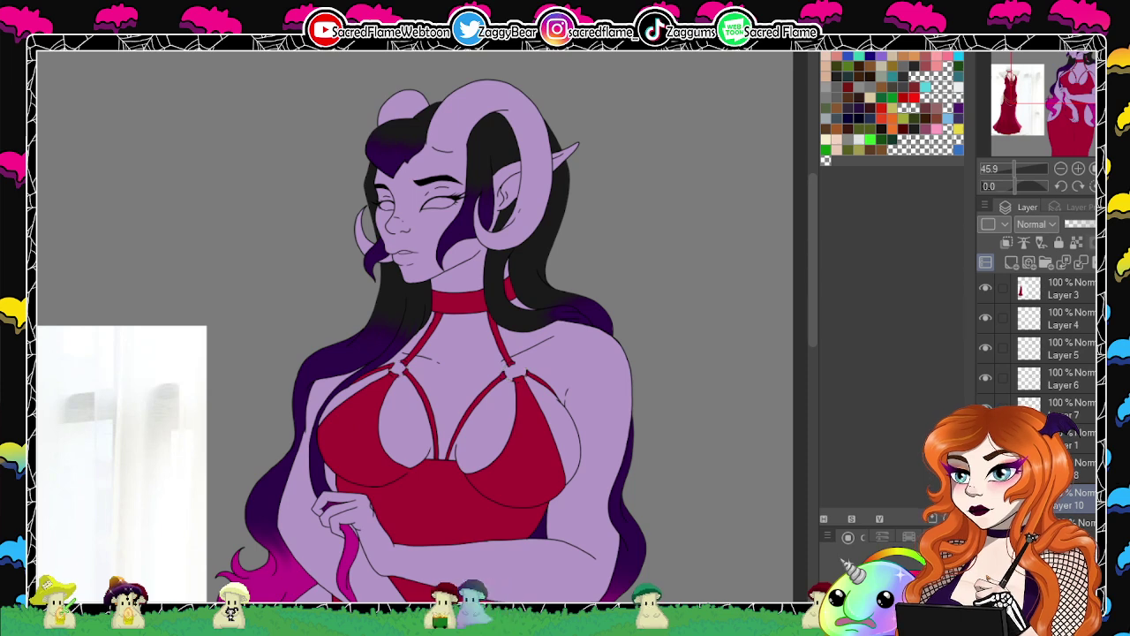
Add a new layer and fill both eyes golden yellow and the teeth white.
left_click(1011, 267)
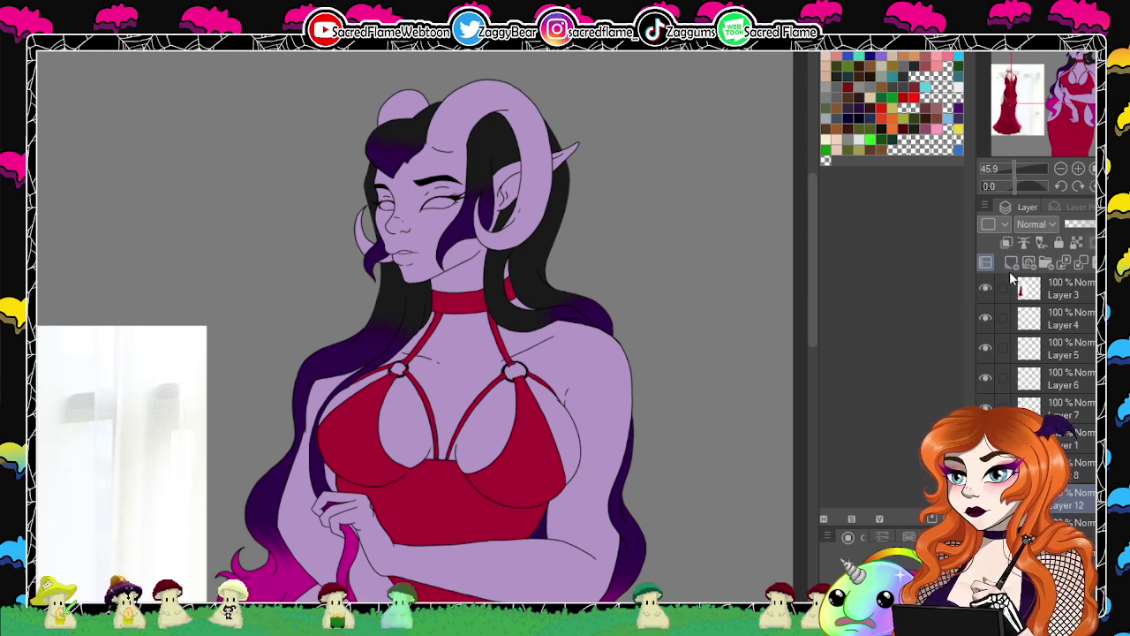
left_click_drag(1016, 169, 1024, 157)
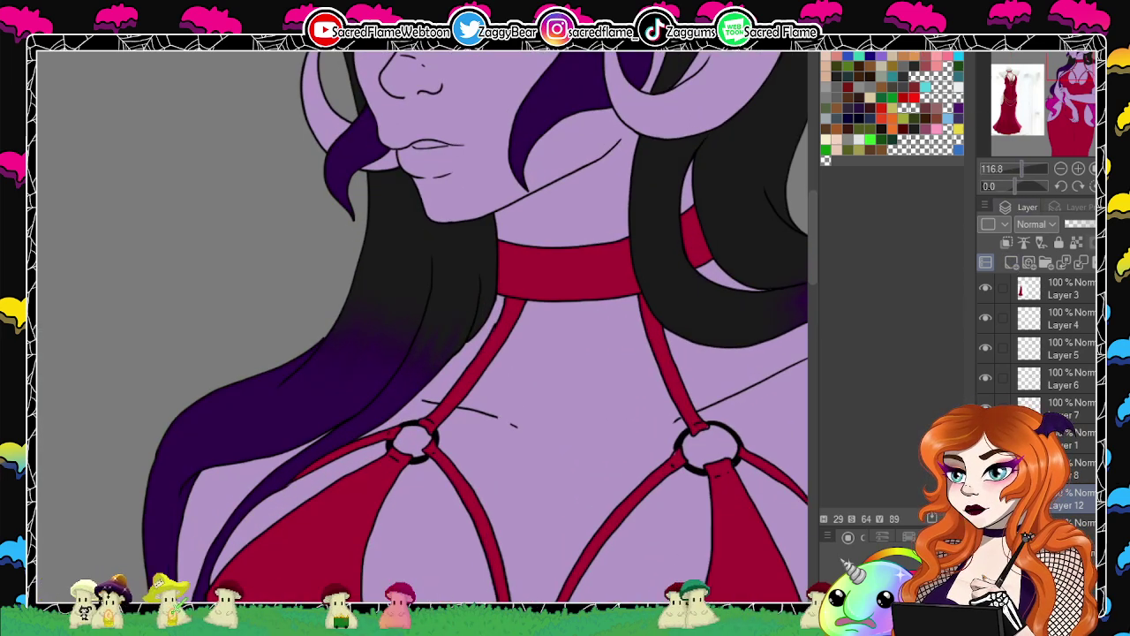
left_click_drag(713, 182, 575, 347)
left_click(375, 186)
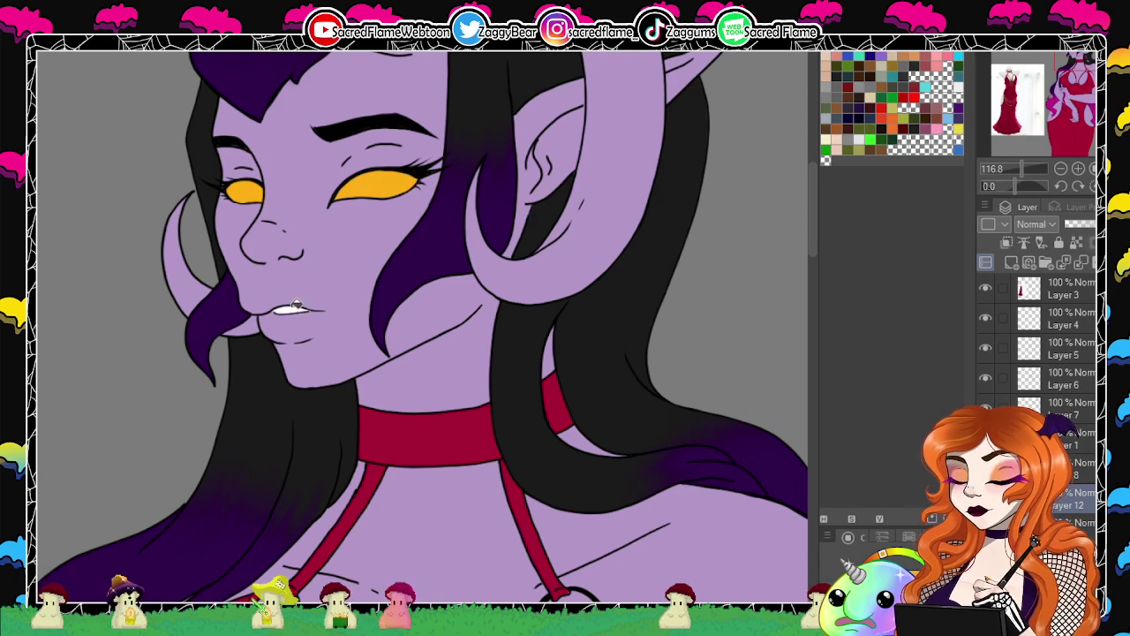
scroll(711, 382, "down", 10)
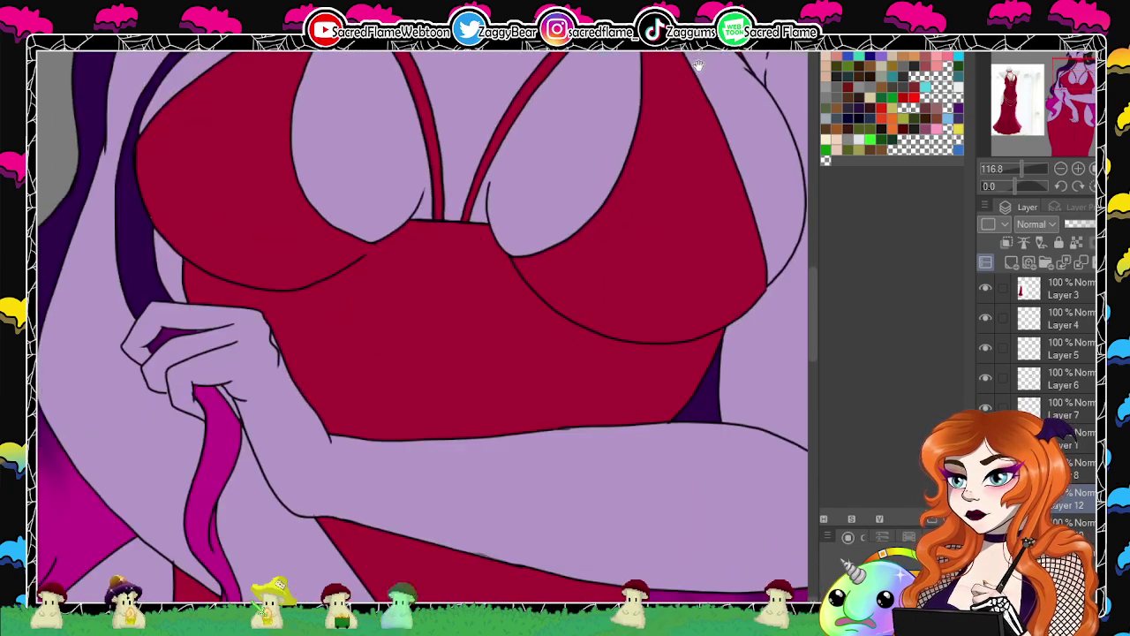
scroll(643, 379, "up", 10)
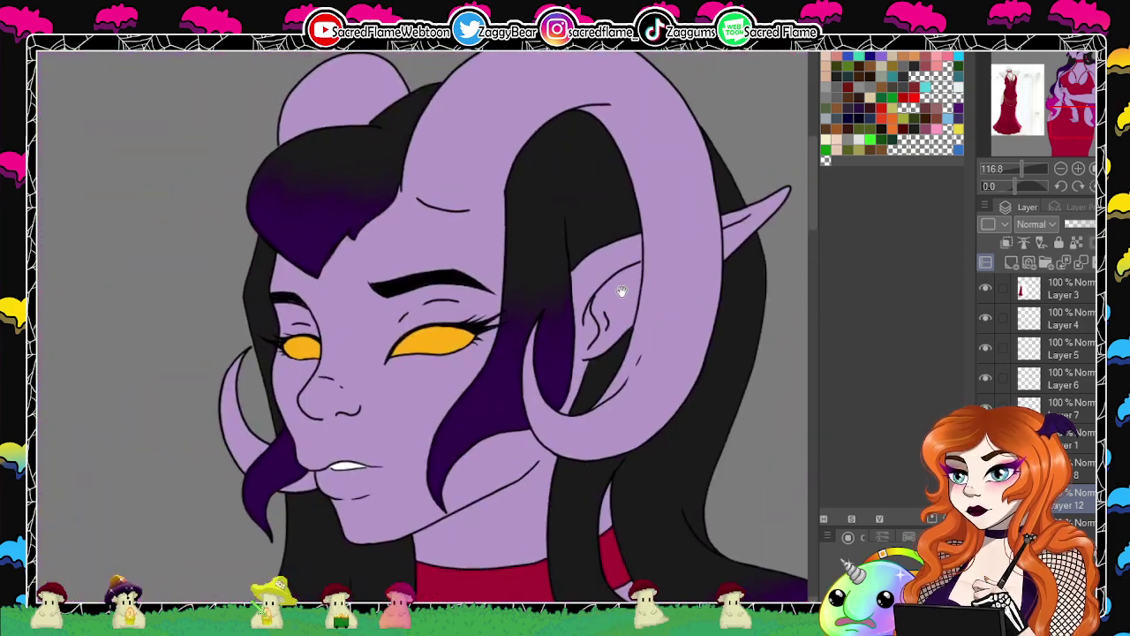
Try filling both eyes solid black on a new clipped layer above the eye colour.
left_click_drag(622, 291, 611, 207)
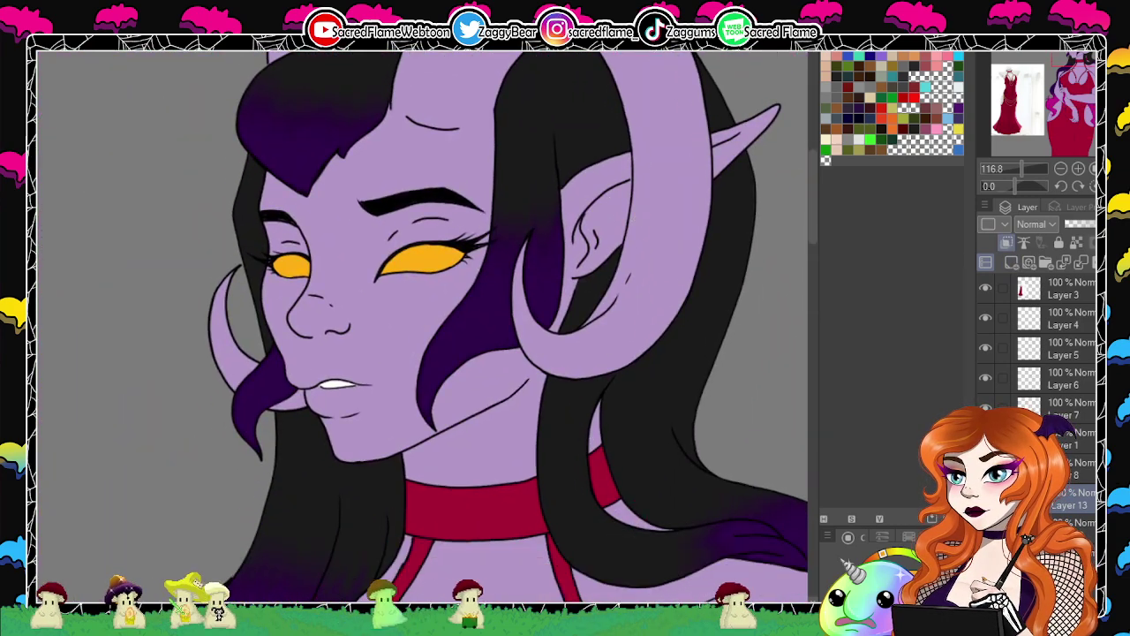
left_click(291, 264)
left_click(426, 255)
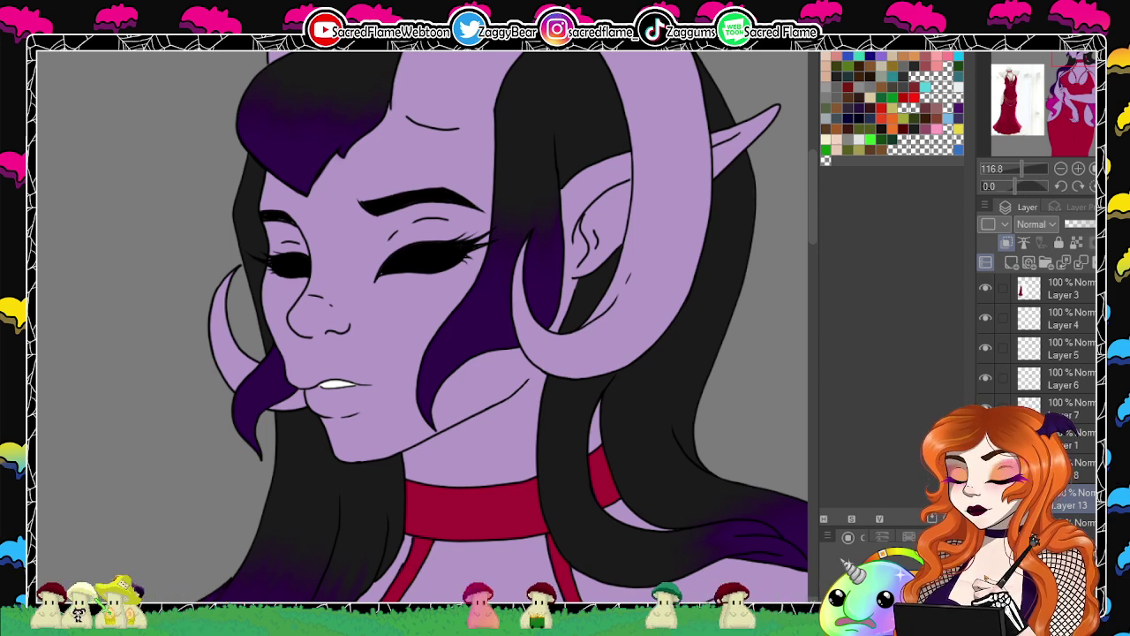
key("ctrl+z")
key("ctrl+z")
Paint a pale yellow glow into both golden eyes and cover the eyes with solid black on Layer 13.
left_click_drag(1022, 169, 1028, 170)
left_click_drag(485, 265, 393, 318)
left_click_drag(1013, 182, 1004, 185)
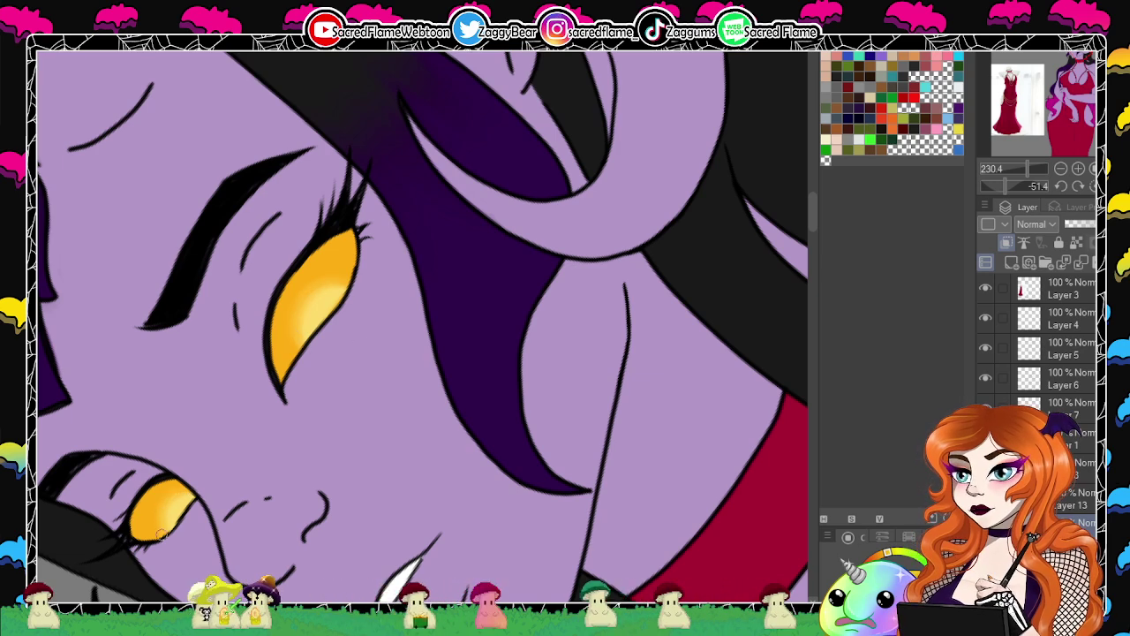
left_click(1060, 509)
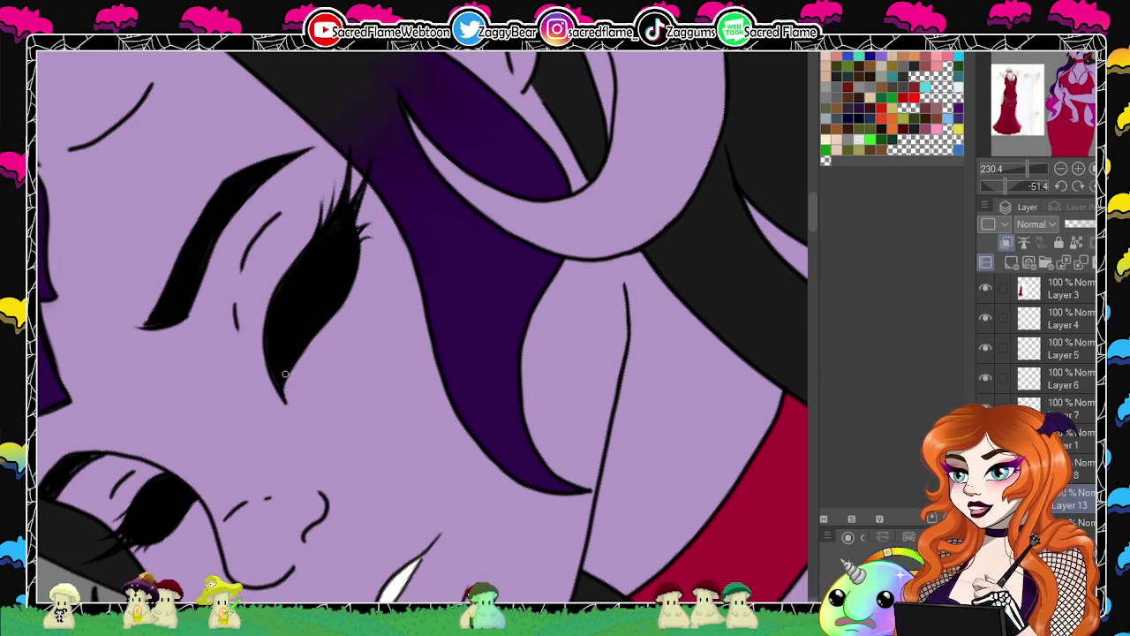
left_click(1078, 184)
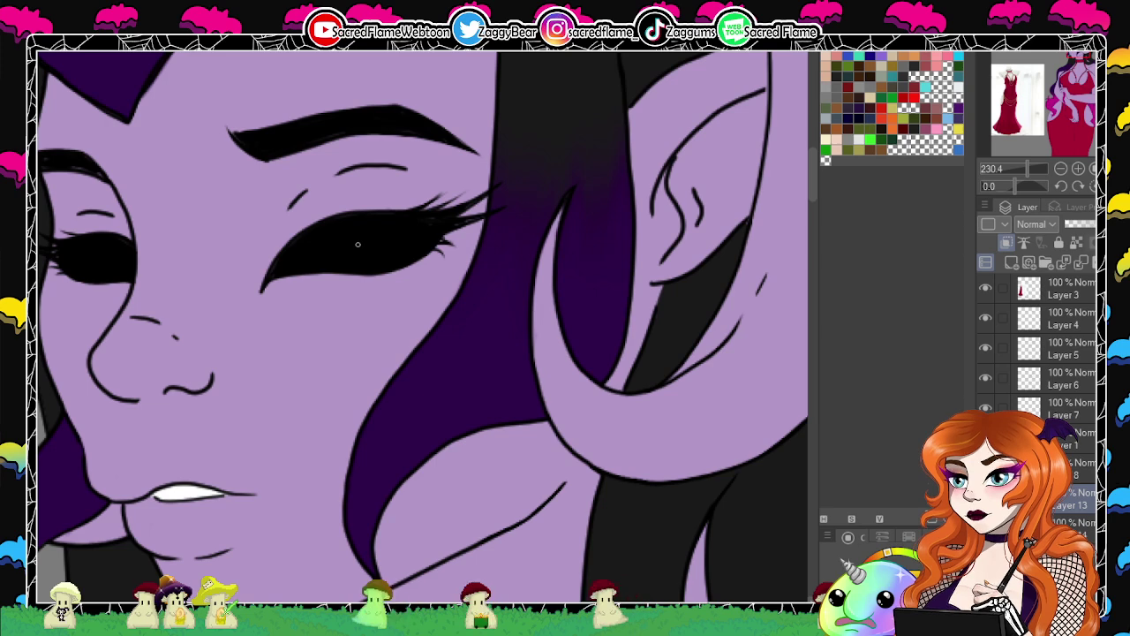
Show the rough sketch faintly behind the figure and move it beside the head as a reference.
scroll(1037, 345, "down", 2)
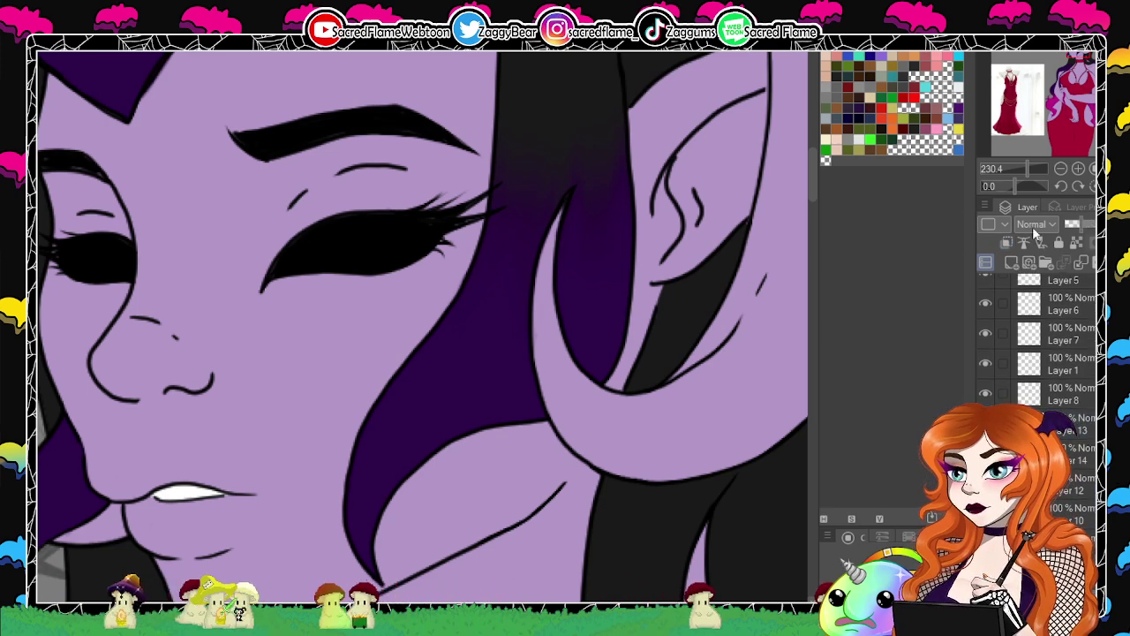
left_click_drag(1029, 167, 1018, 167)
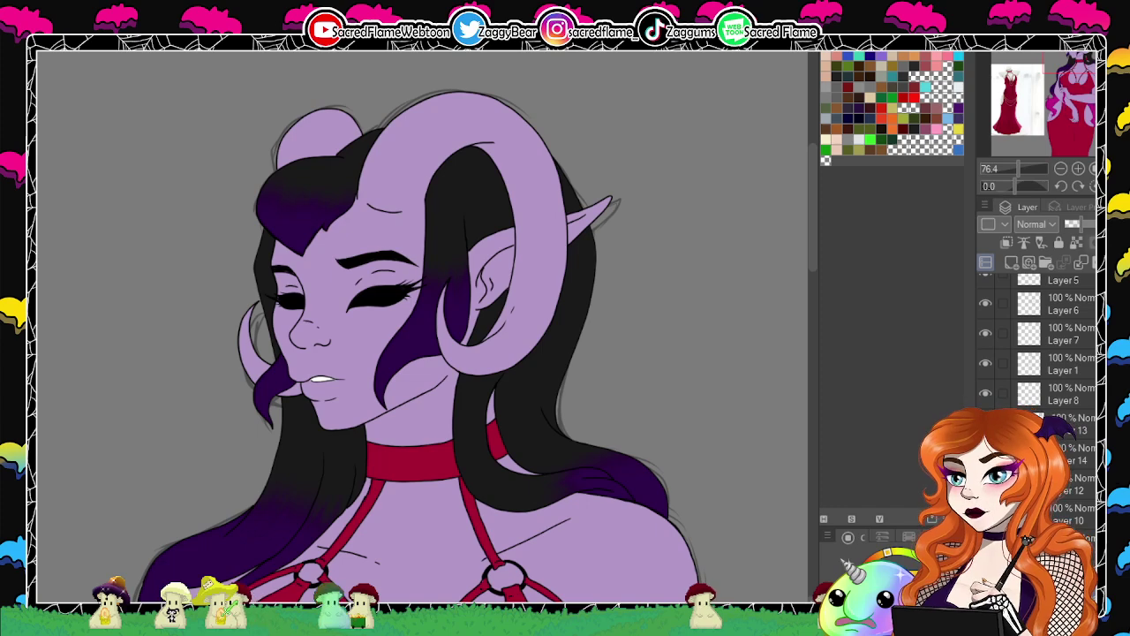
mouse_move(441, 229)
left_mouse_down()
mouse_move(202, 184)
mouse_move(169, 188)
mouse_move(176, 181)
left_mouse_up()
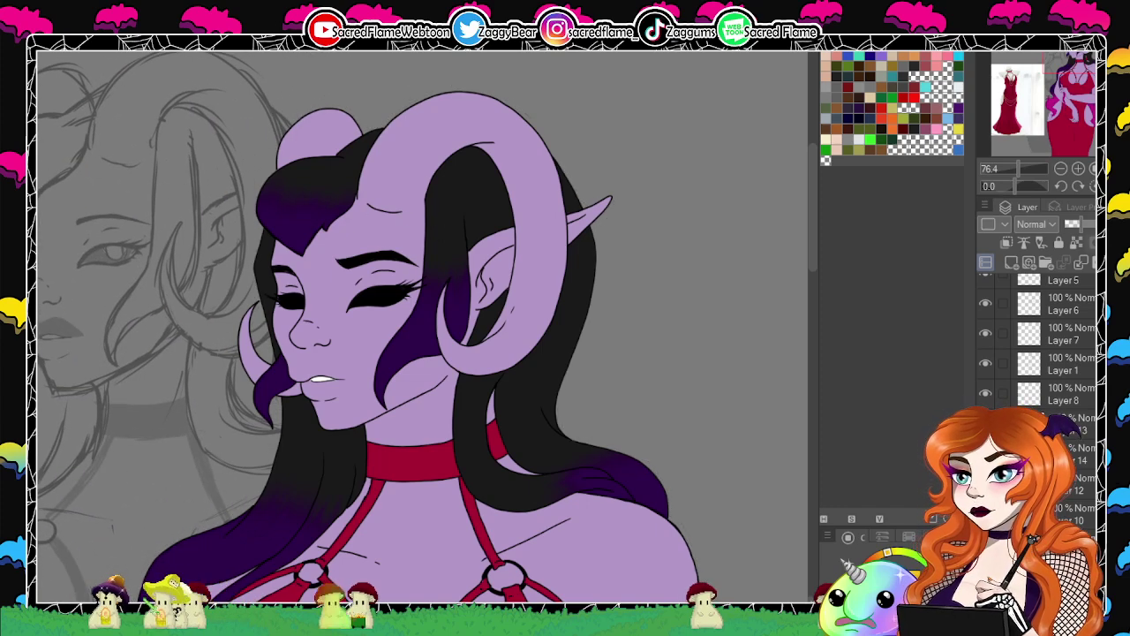
key("Delete")
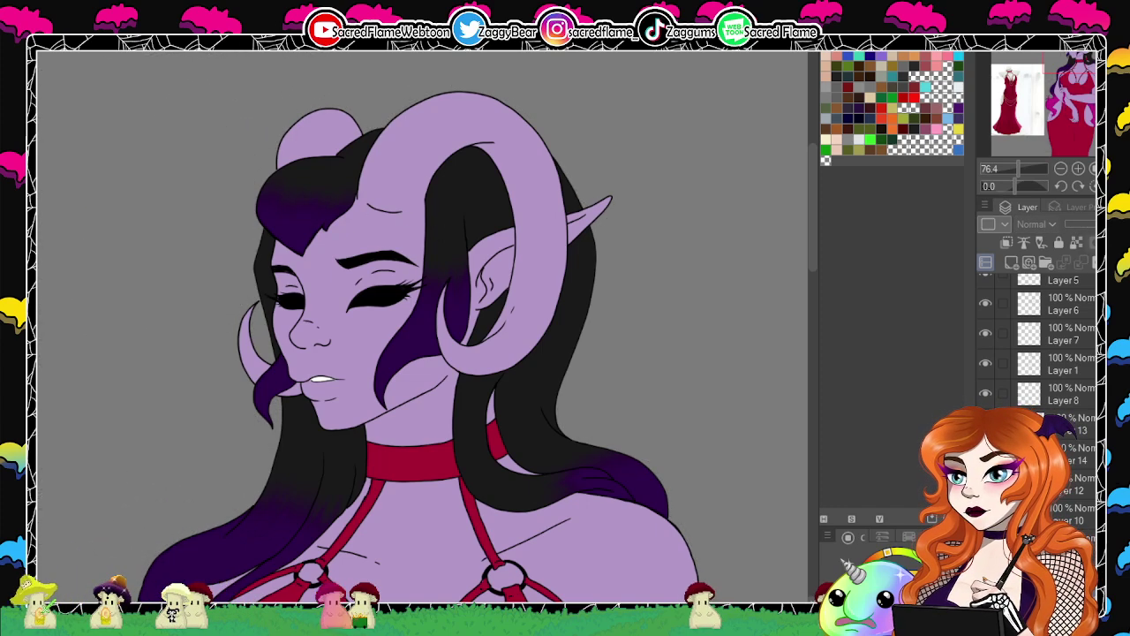
Paint a golden U-shaped iris ring on the black of each eye on Layer 13.
left_click_drag(1015, 169, 1021, 169)
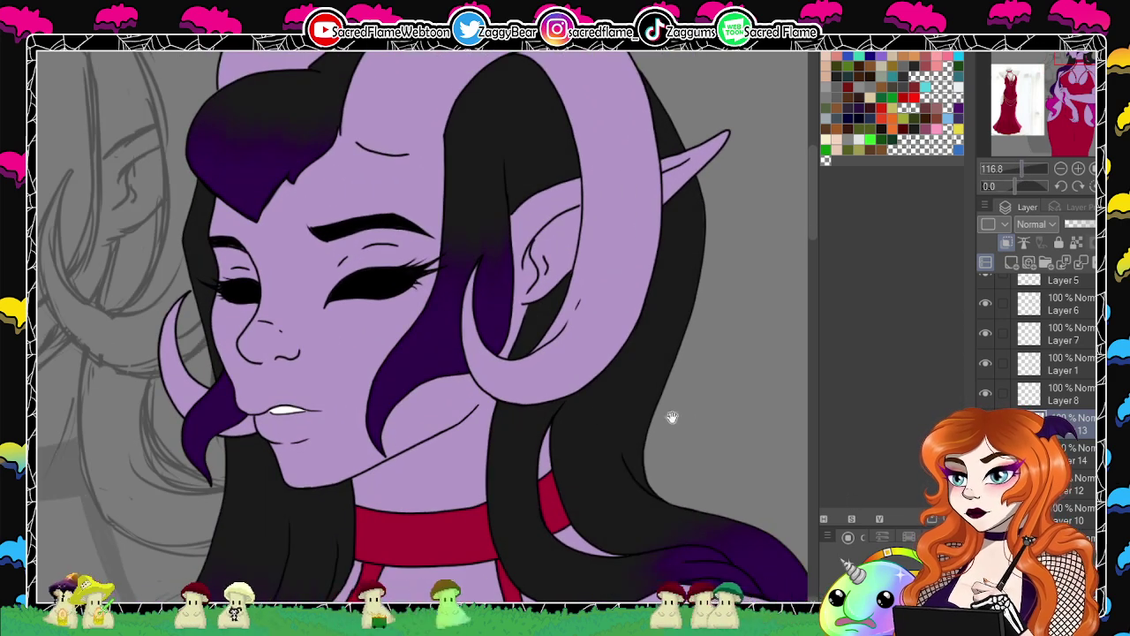
left_click_drag(573, 452, 651, 500)
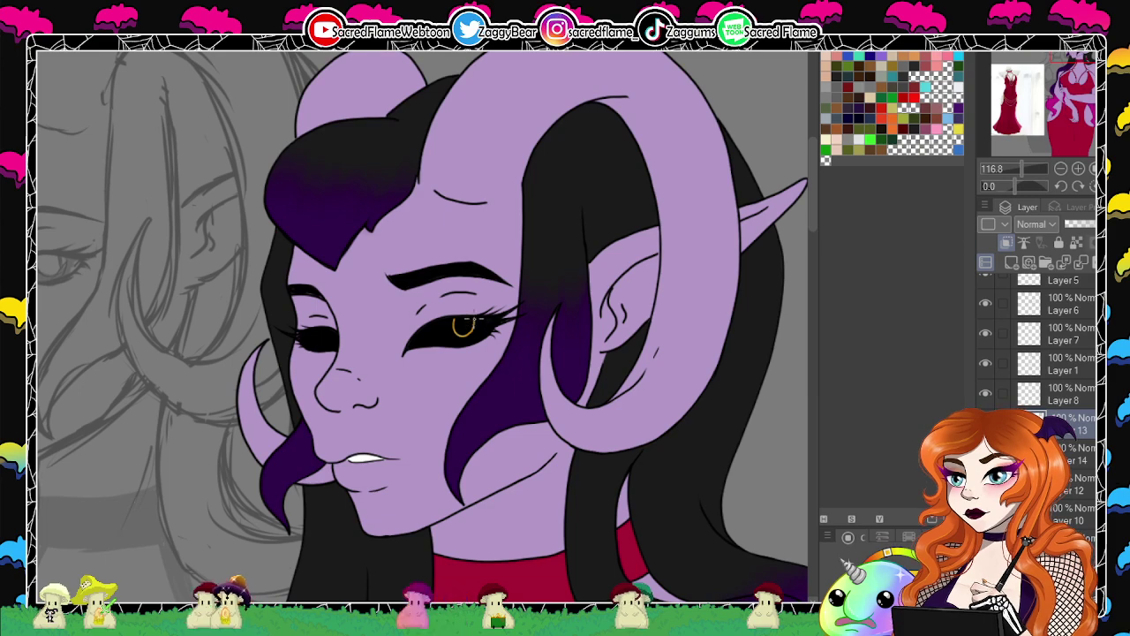
left_click_drag(1022, 168, 1026, 168)
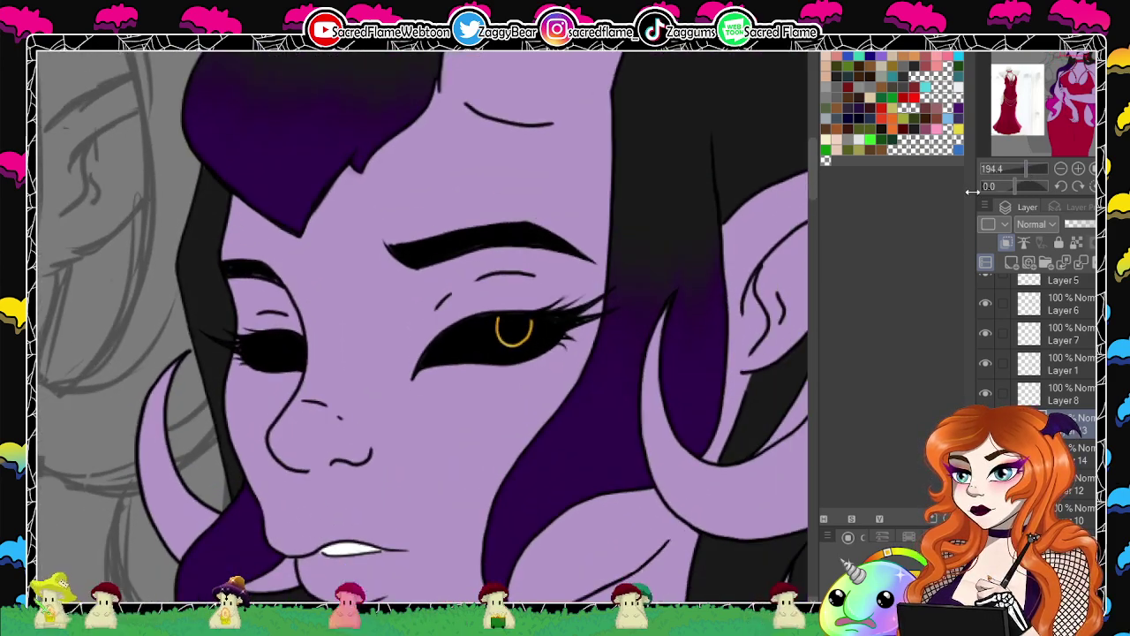
left_click_drag(599, 403, 426, 369)
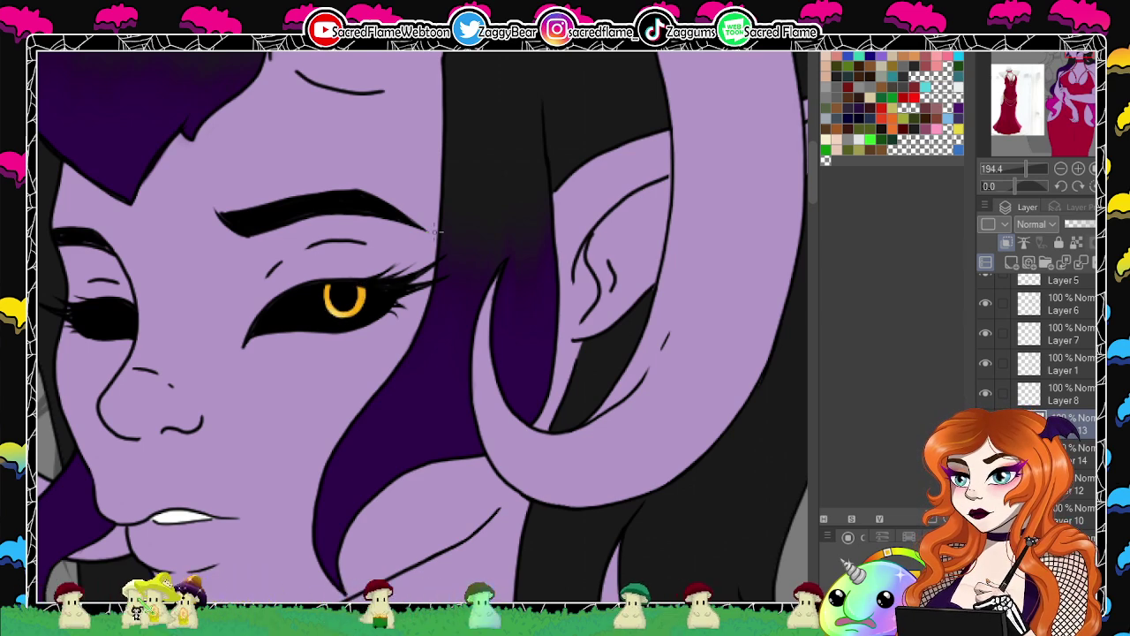
mouse_move(1021, 168)
left_mouse_down()
mouse_move(1010, 173)
mouse_move(1022, 169)
left_mouse_up()
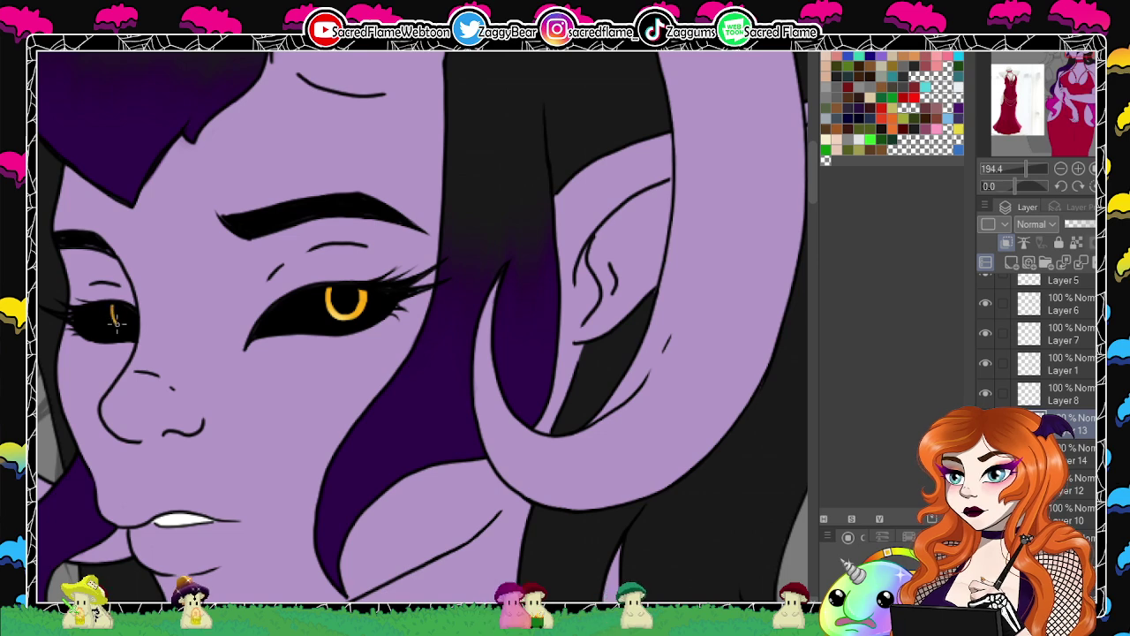
left_click_drag(115, 322, 137, 325)
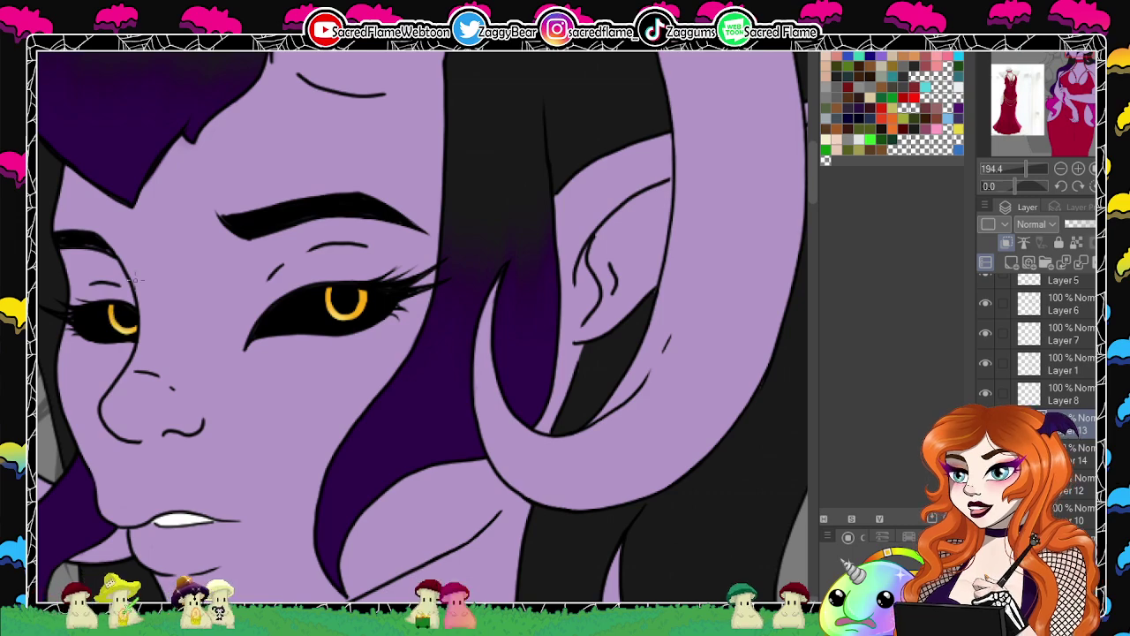
Shade both golden irises with orange on a new layer above Layer 14 and merge it down.
mouse_move(1031, 169)
left_mouse_down()
mouse_move(1014, 170)
mouse_move(1024, 167)
left_mouse_up()
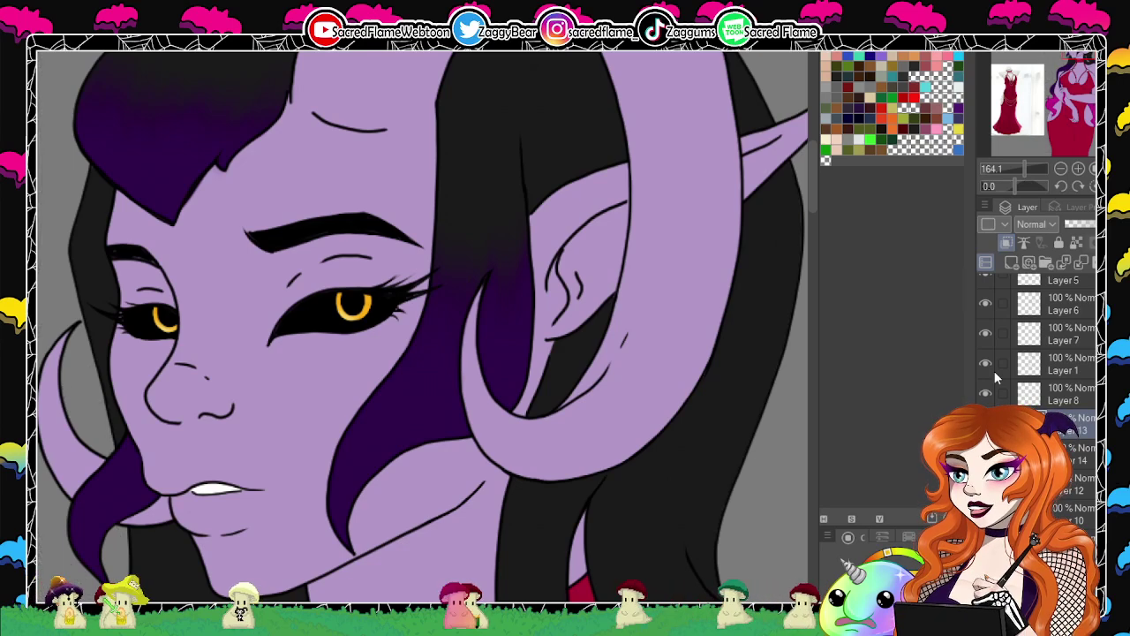
left_click(1070, 454)
left_click(937, 56)
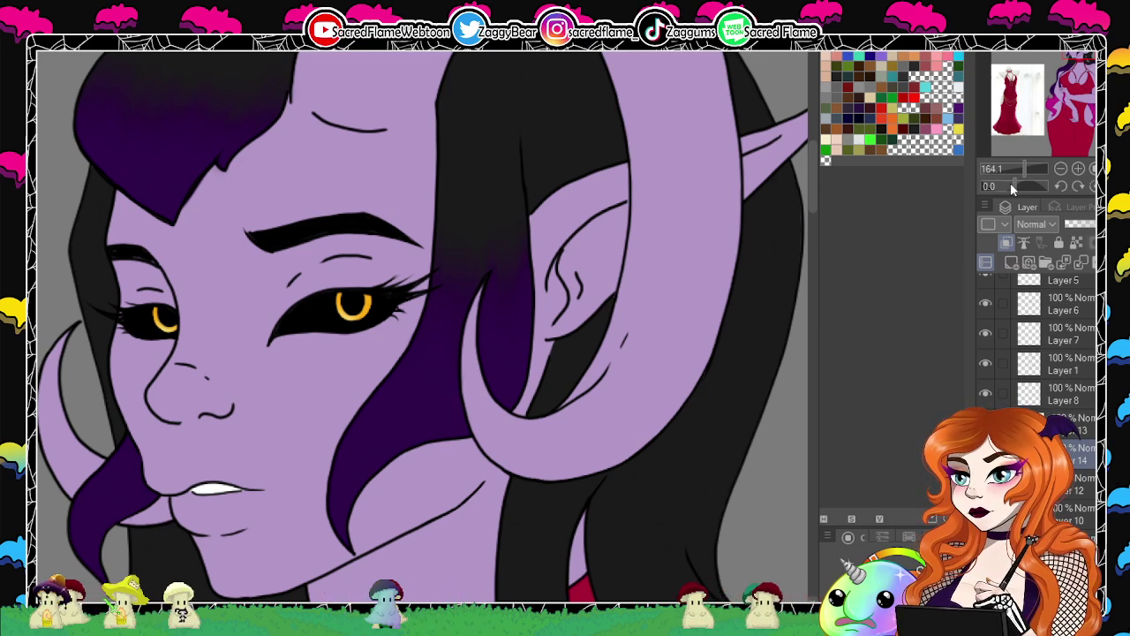
left_click_drag(1012, 185, 1003, 185)
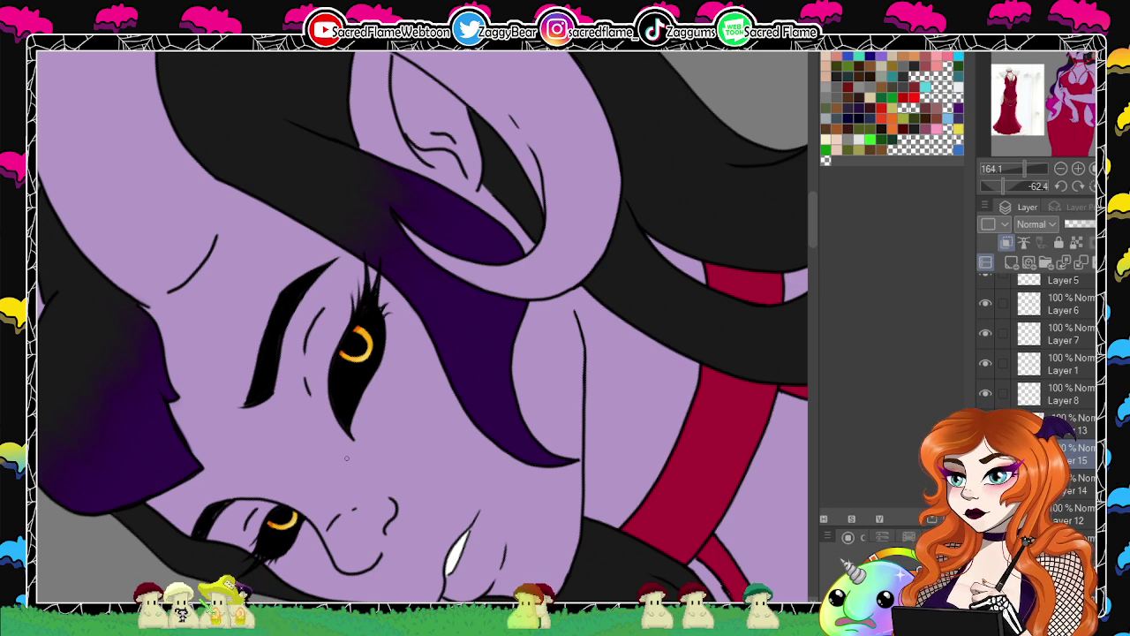
left_click(1093, 187)
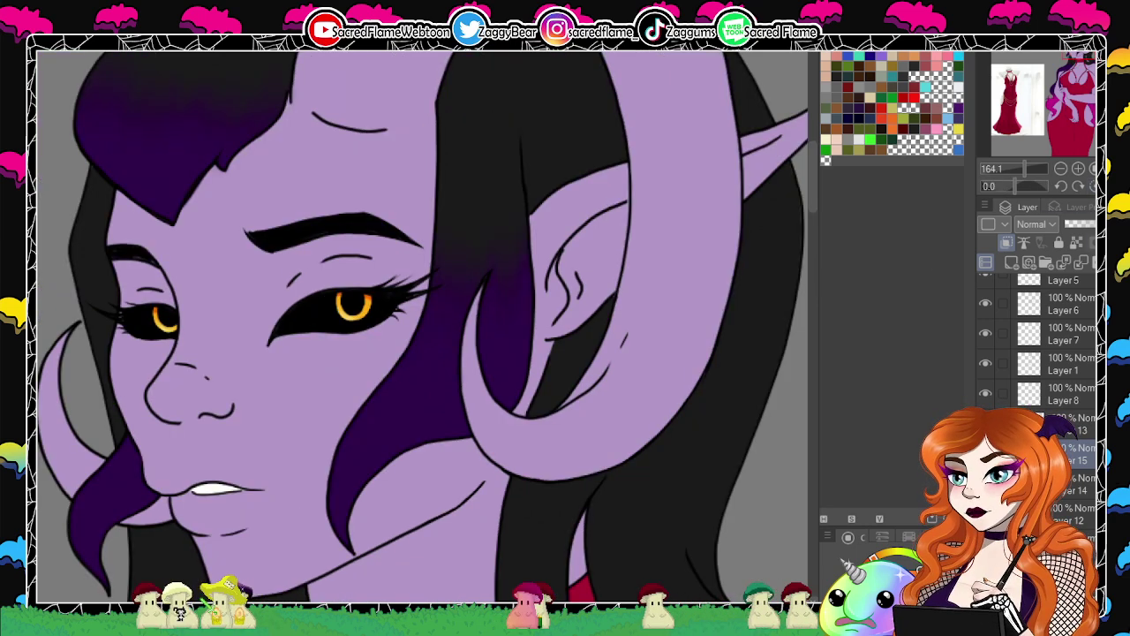
key("ctrl+e")
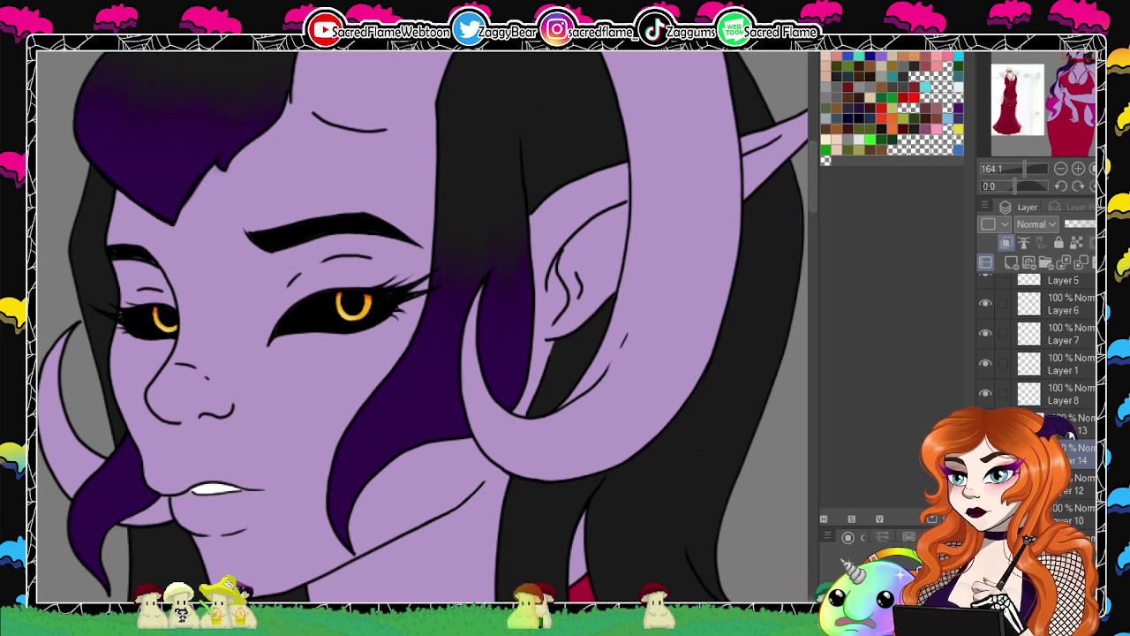
Find the eyelash line-art layer by toggling layer visibility and add a new layer clipped to Layer 4.
left_click(1059, 424)
left_click(985, 423)
left_click(985, 423)
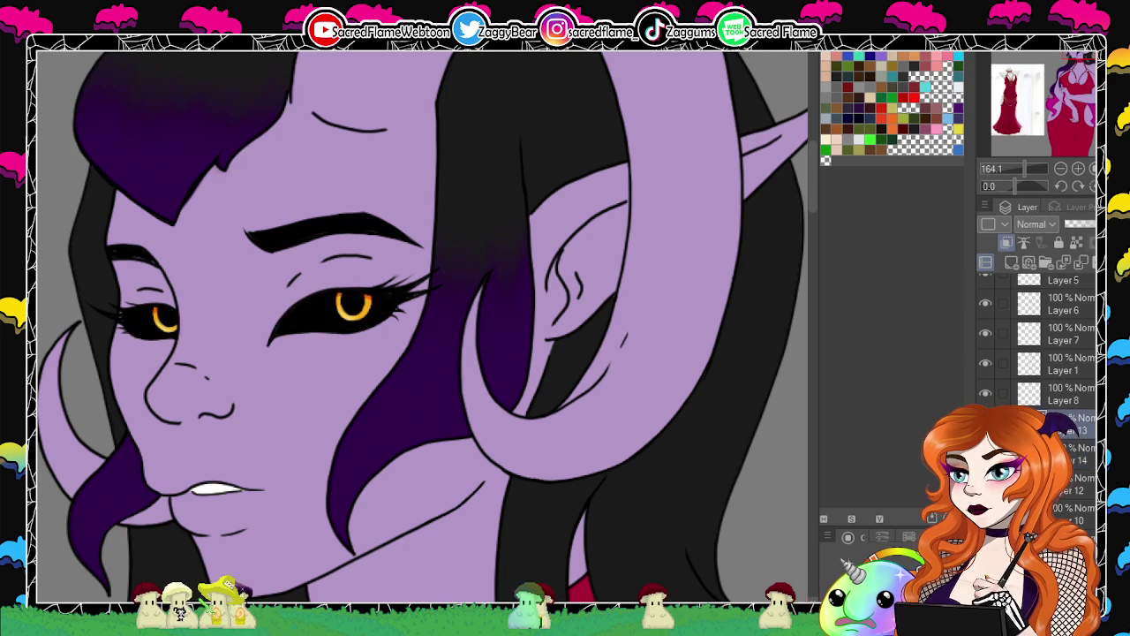
left_click(985, 363)
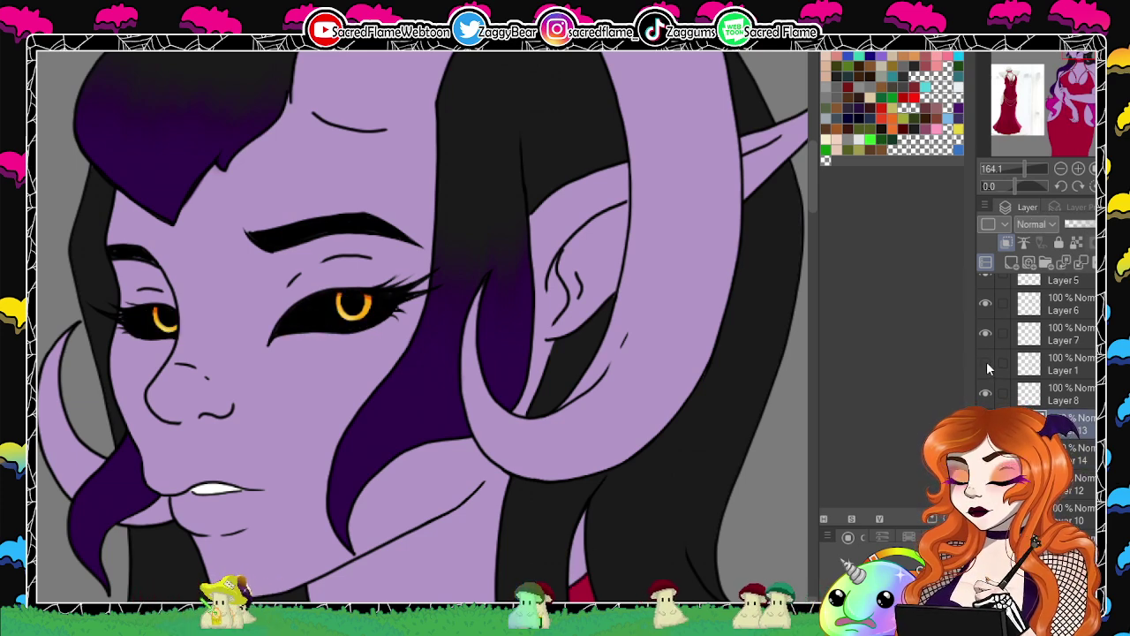
left_click(986, 362)
left_click(986, 362)
left_click(986, 362)
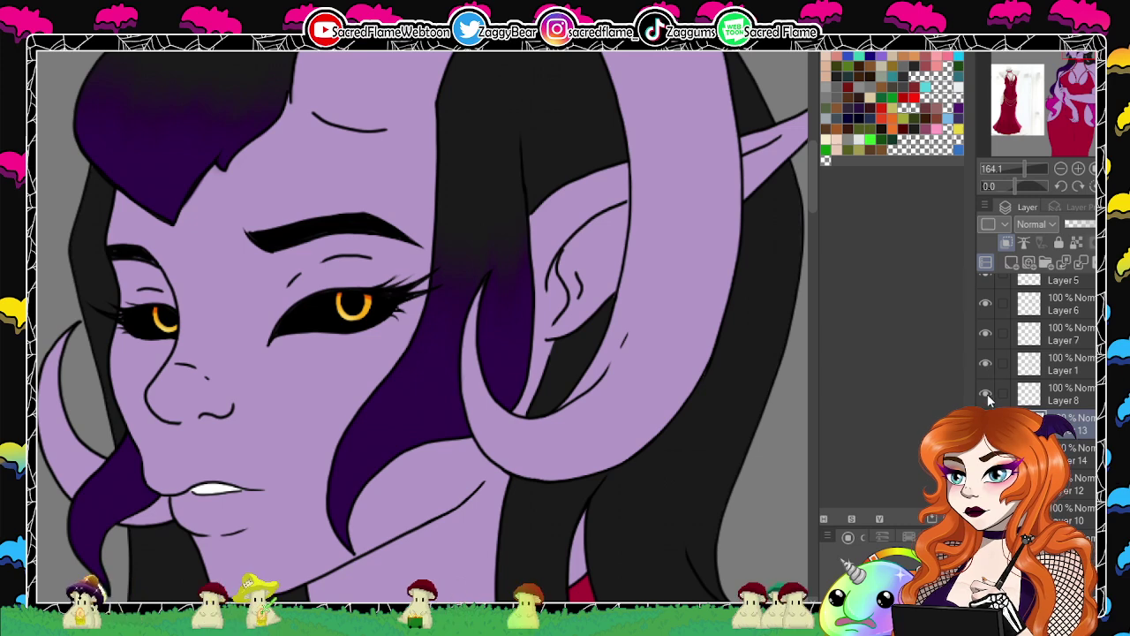
scroll(986, 320, "up", 2)
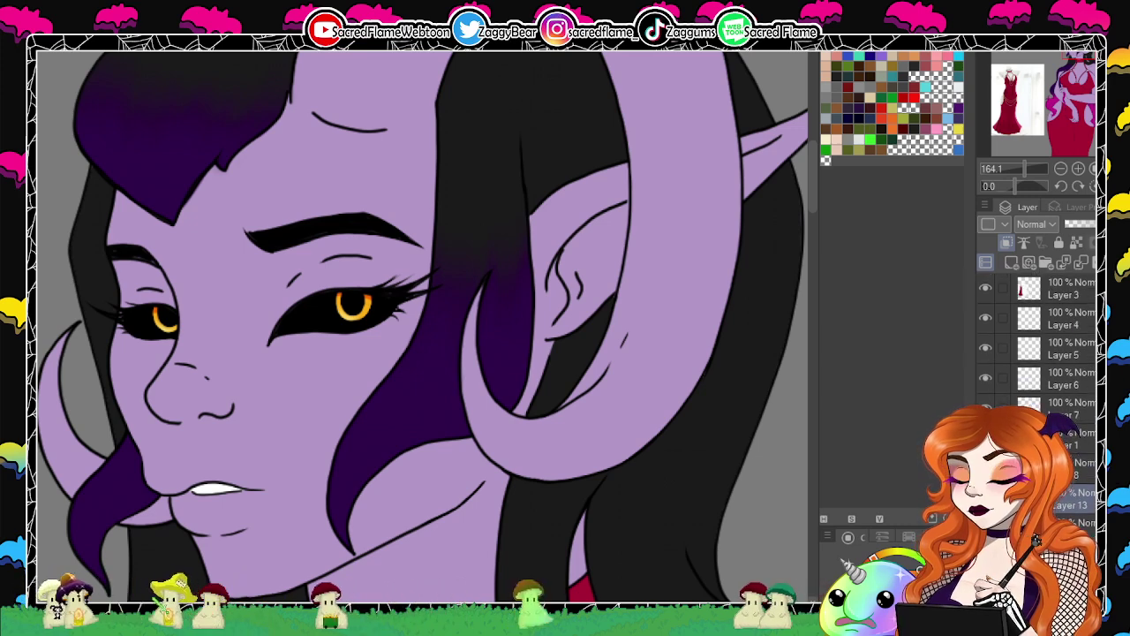
left_click(985, 319)
left_click(986, 319)
left_click(1066, 321)
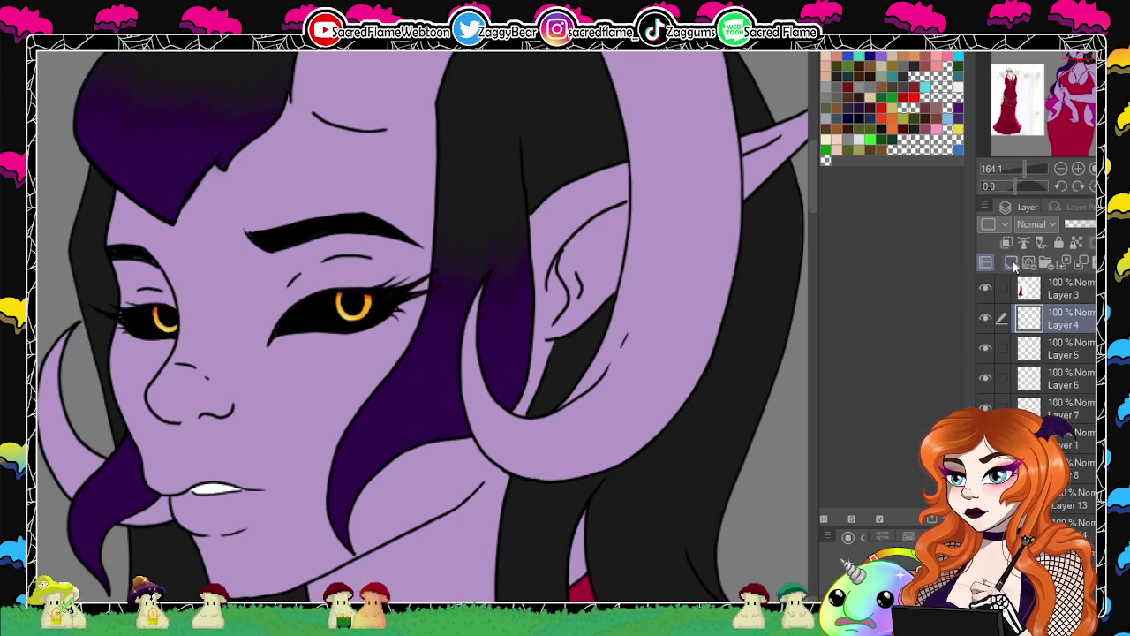
left_click(1011, 262)
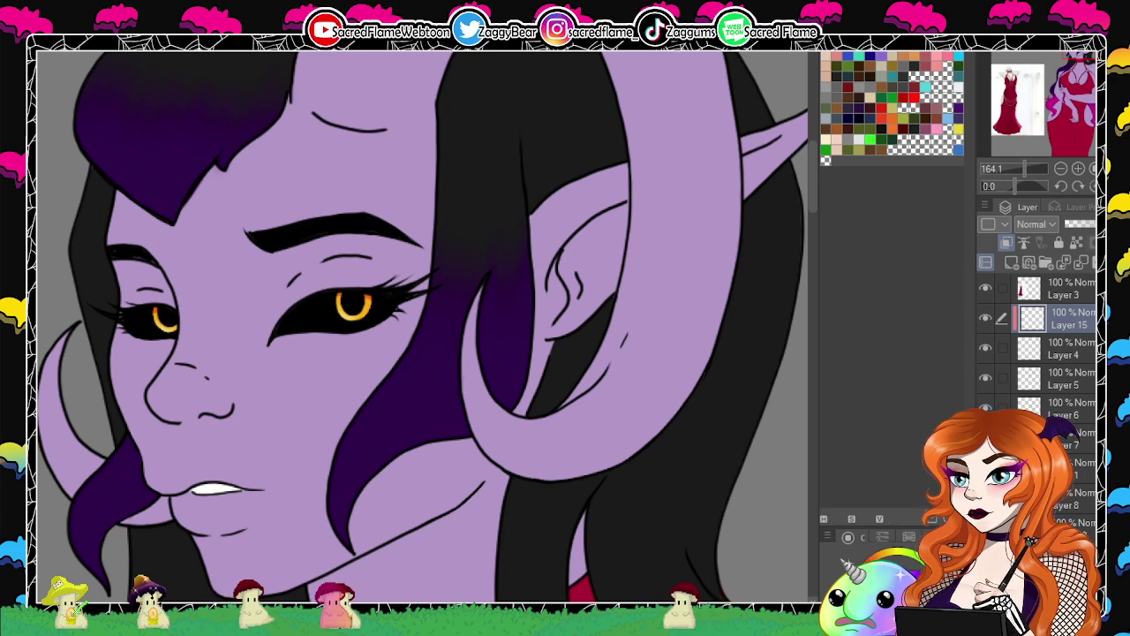
Colour the eyelashes and lash lines of both eyes purple, blending to magenta at the outer lash tips.
left_click_drag(106, 303, 120, 320)
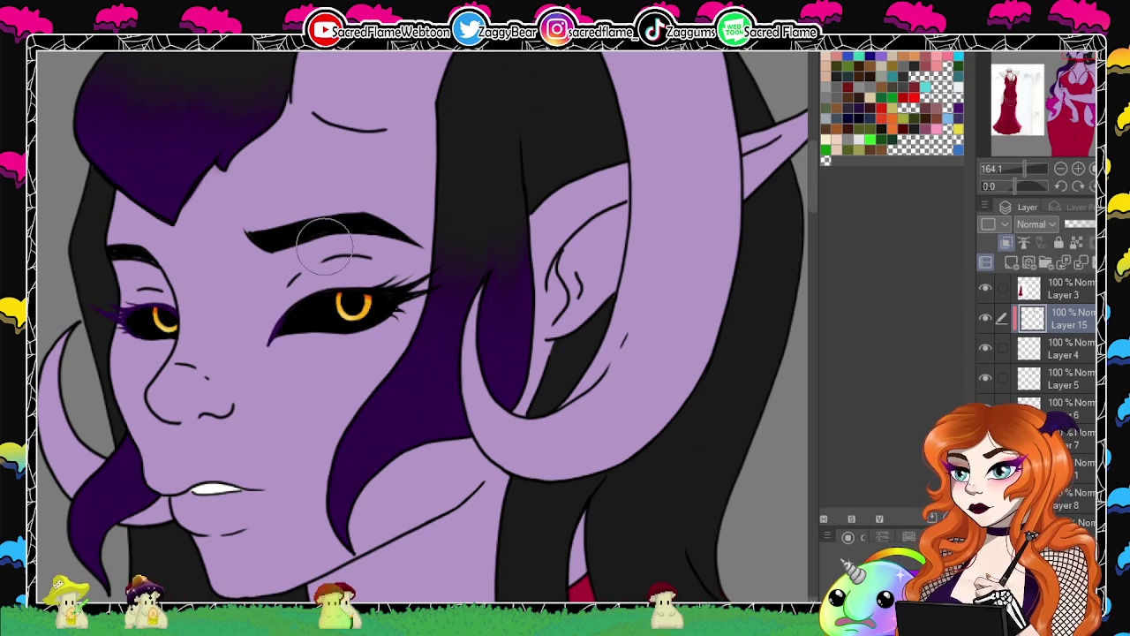
left_click_drag(388, 314, 426, 281)
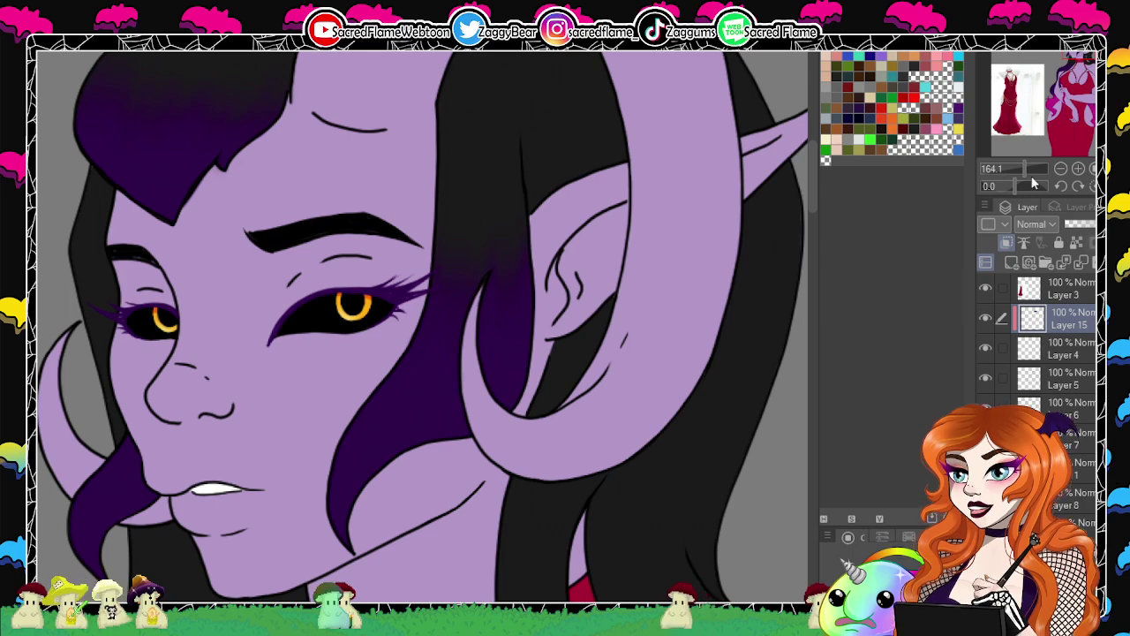
left_click_drag(1035, 184, 1004, 184)
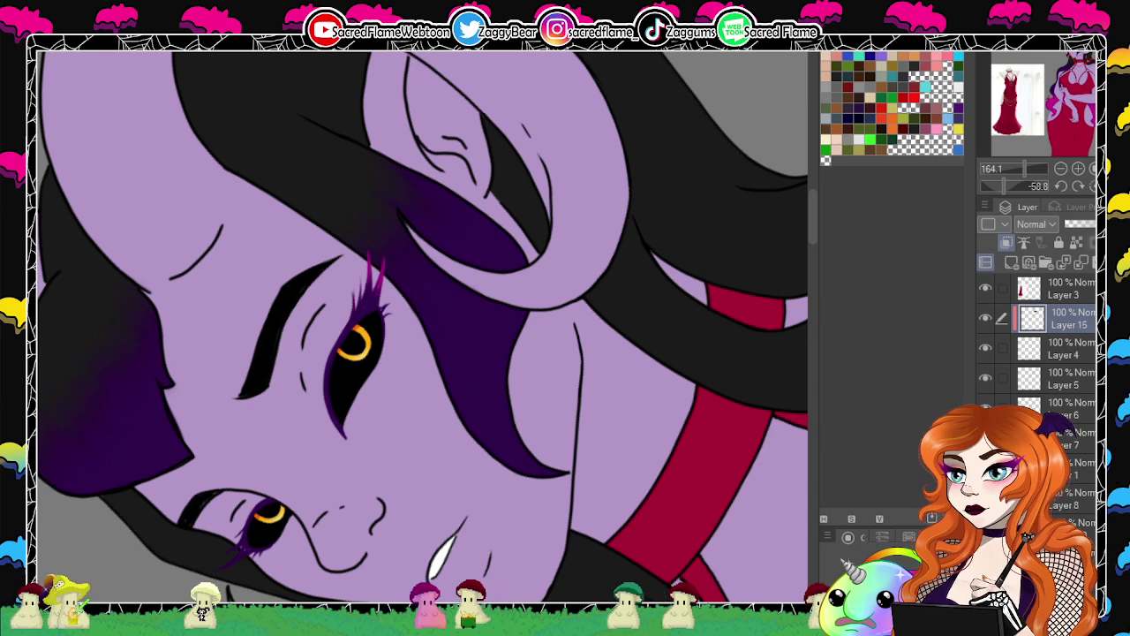
left_click_drag(363, 304, 374, 265)
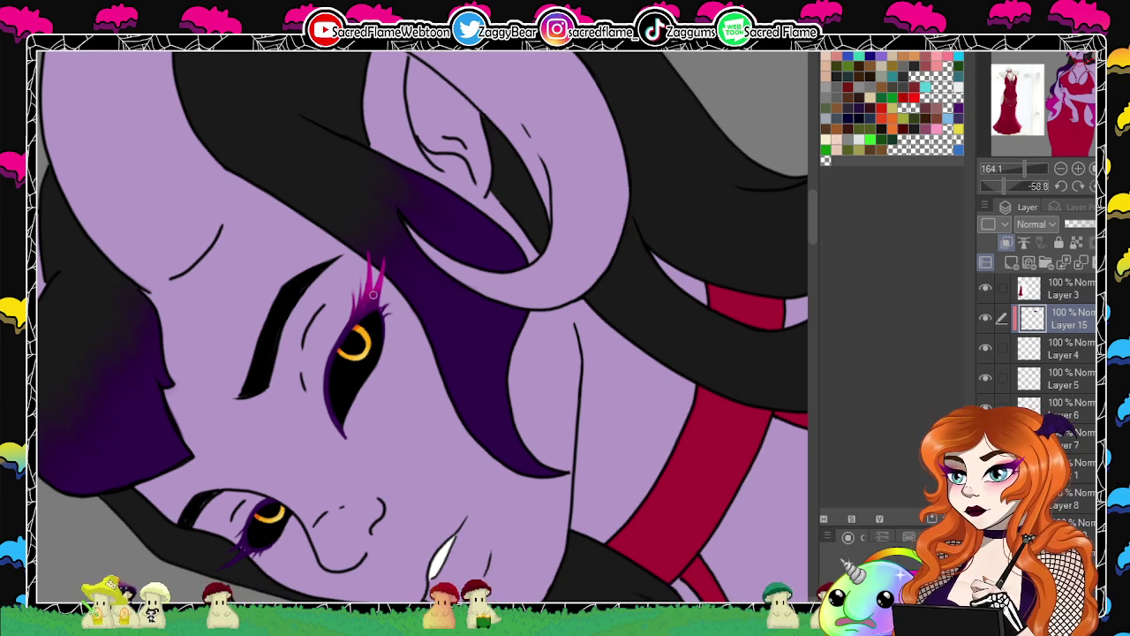
left_click_drag(266, 406, 328, 288)
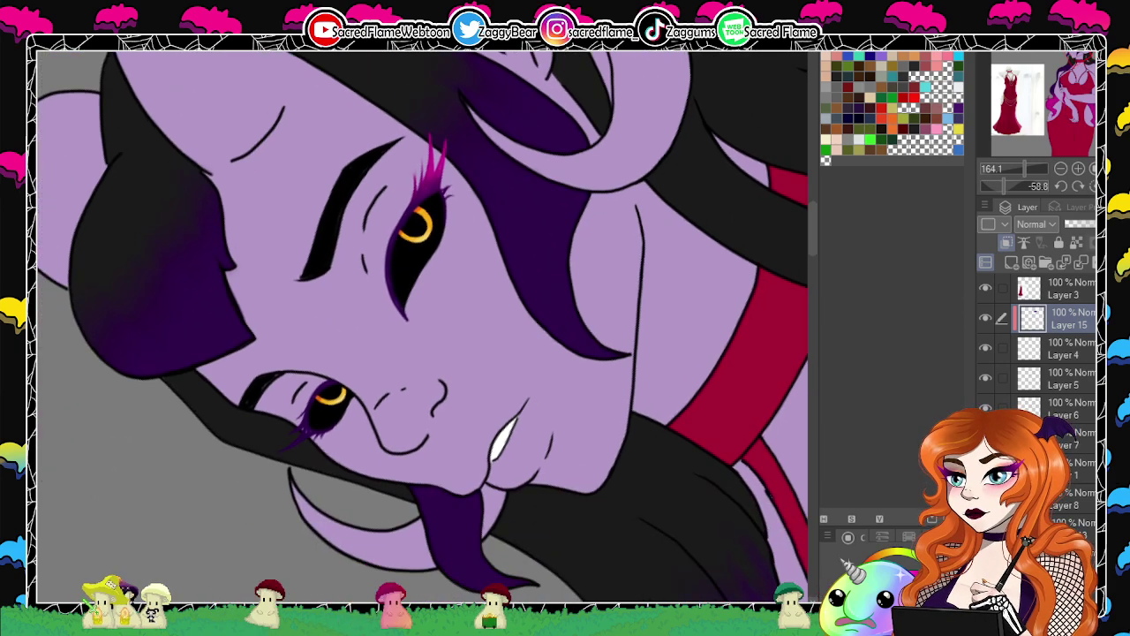
left_click_drag(1004, 185, 1032, 184)
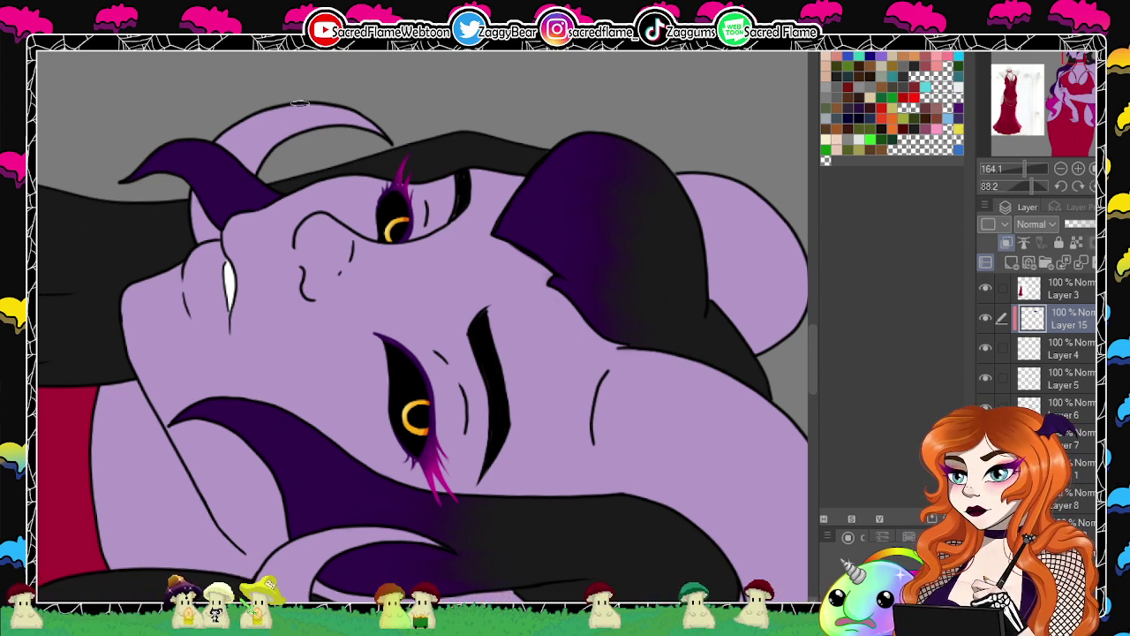
Extend the outer eyelashes of both eyes with extra strokes on Layer 4 and select Layer 1.
left_click(1070, 351)
left_click_drag(1034, 186, 1006, 186)
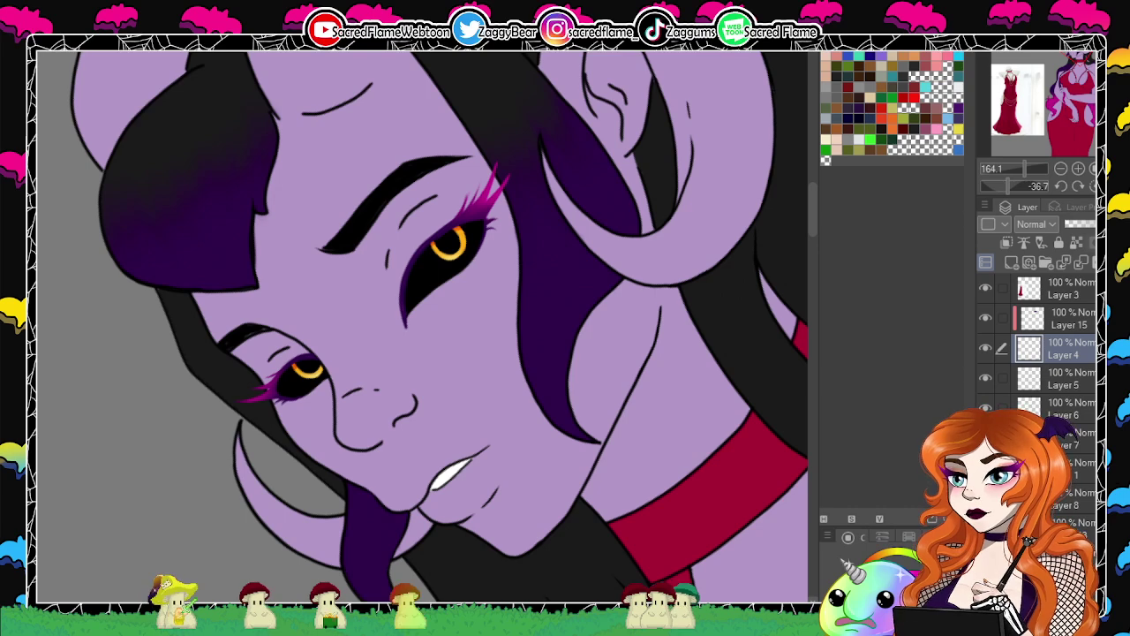
left_click(1070, 475)
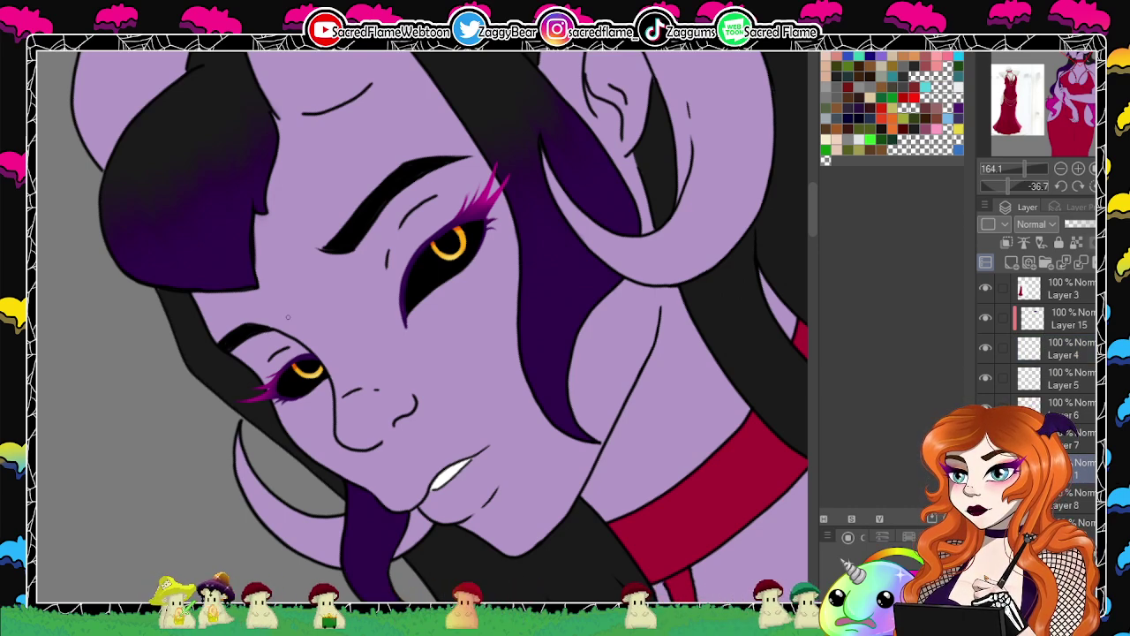
left_click(1093, 185)
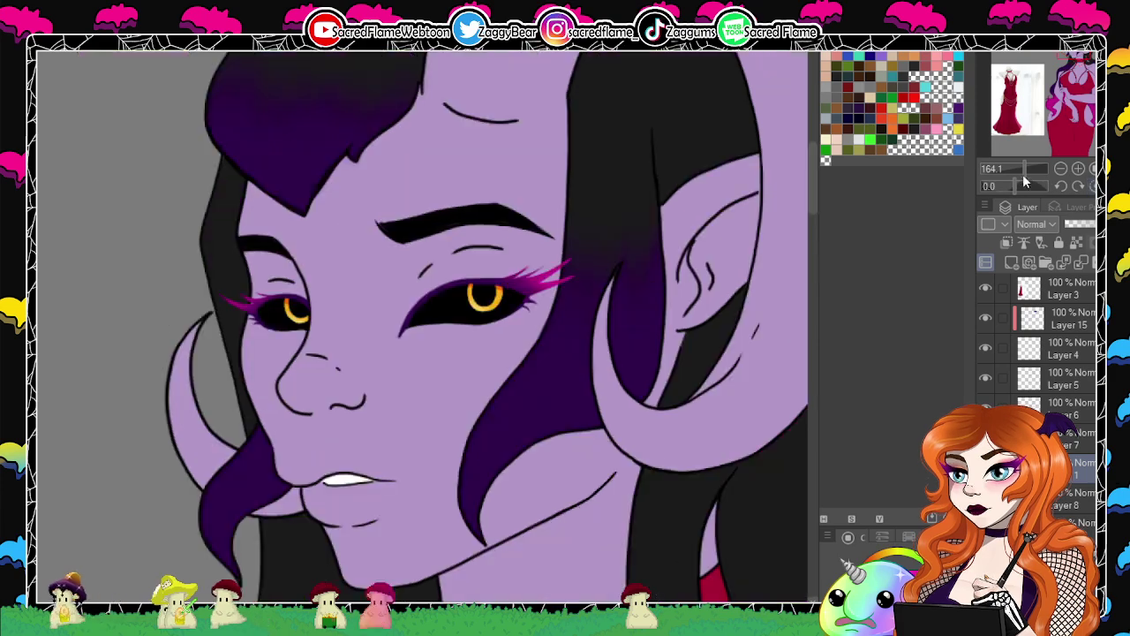
Add a new layer above Layer 13 and choose a medium grey for the lips.
left_click_drag(1022, 174, 1012, 169)
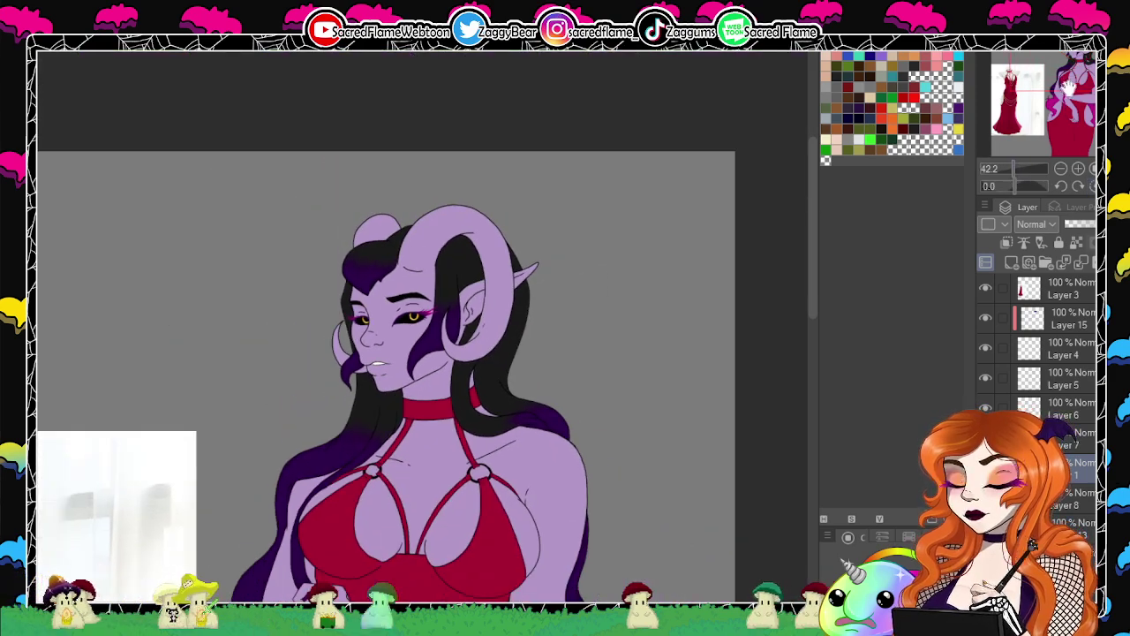
mouse_move(1065, 92)
left_mouse_down()
mouse_move(1066, 114)
mouse_move(1065, 97)
left_mouse_up()
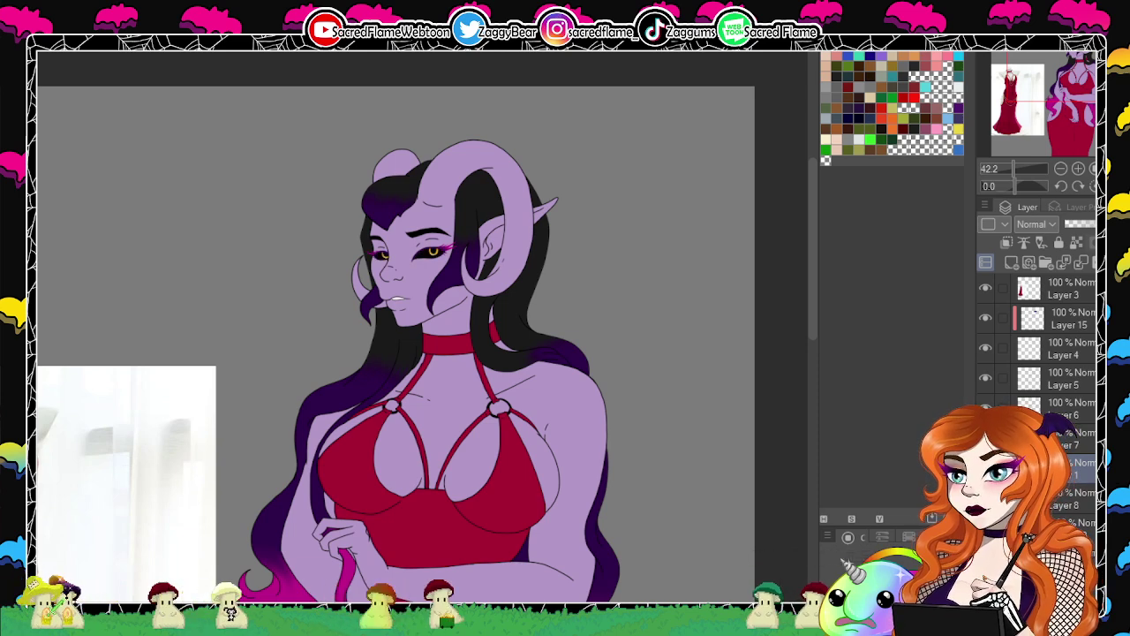
left_click(1079, 523)
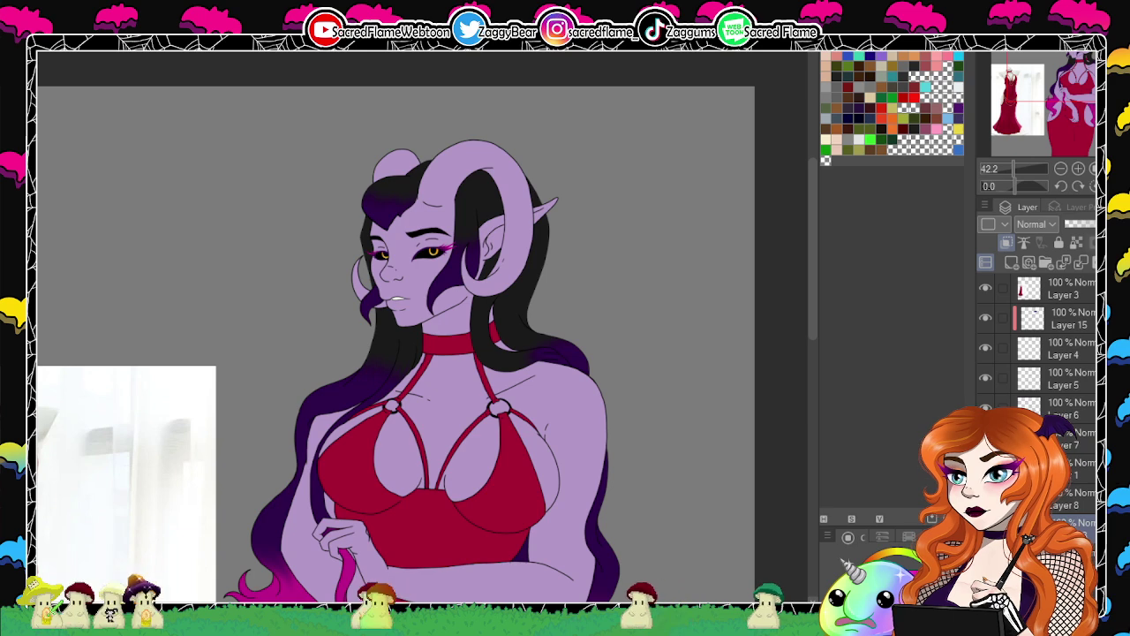
left_click(1011, 262)
left_click(871, 86)
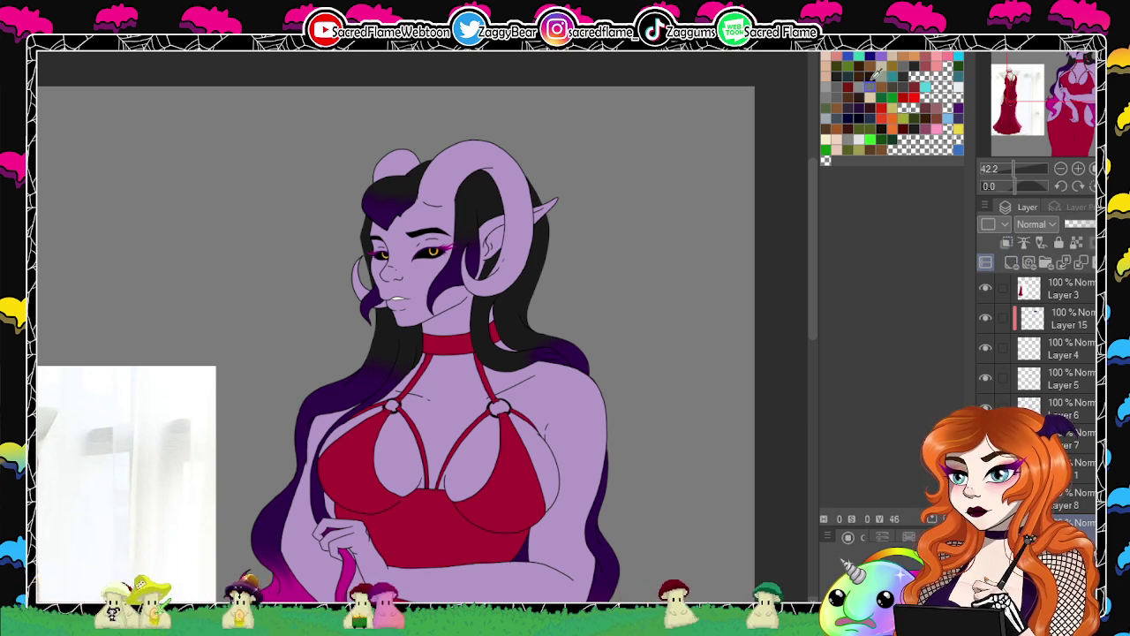
left_click_drag(1015, 168, 1022, 173)
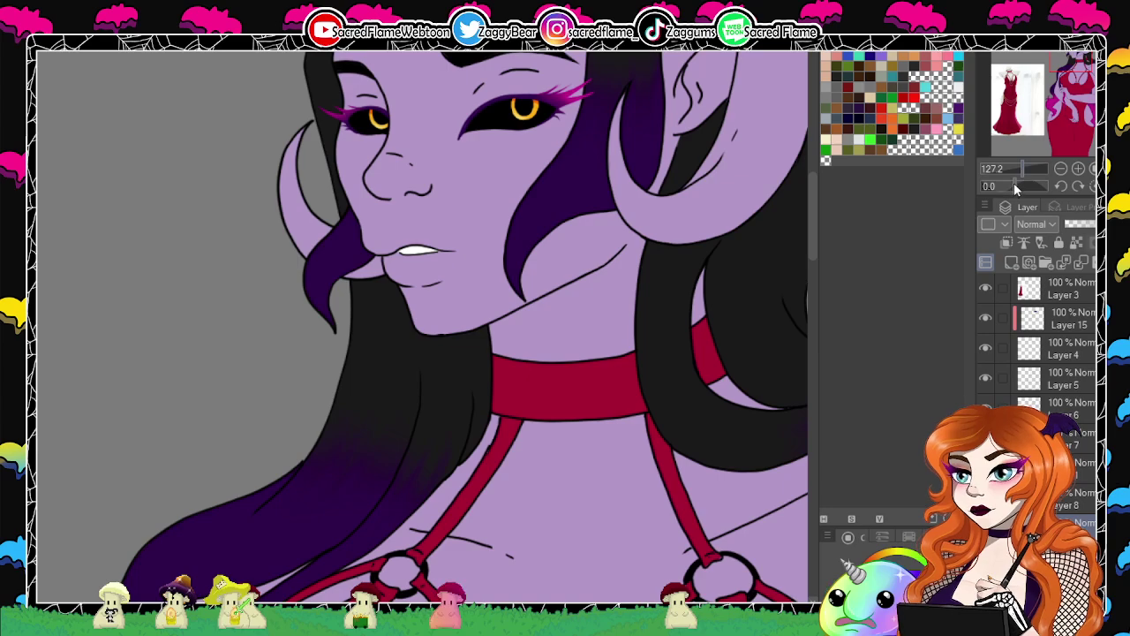
scroll(1038, 353, "down", 3)
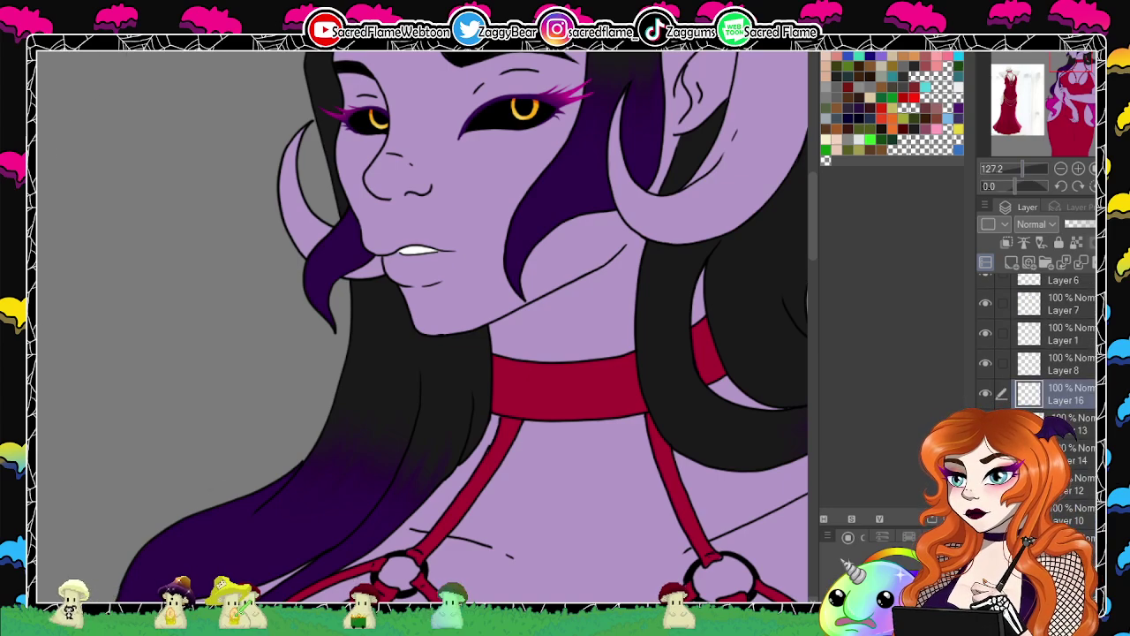
Outline the upper lip in grey on Layer 16 following the sketch and fill the shape.
left_click_drag(500, 246, 642, 321)
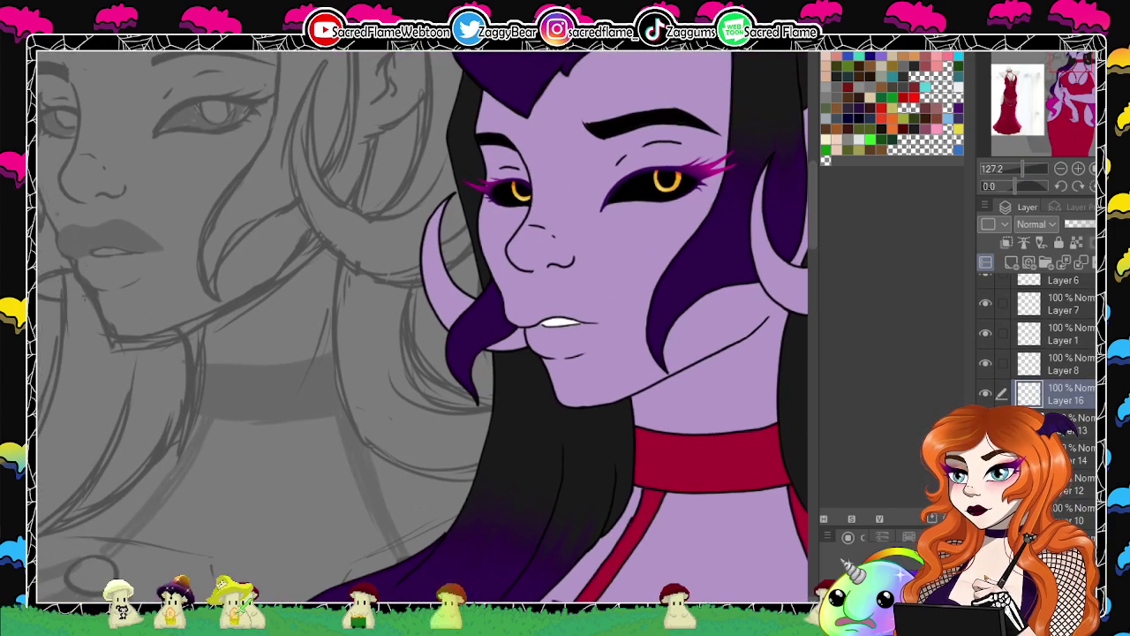
left_click_drag(1015, 186, 1034, 190)
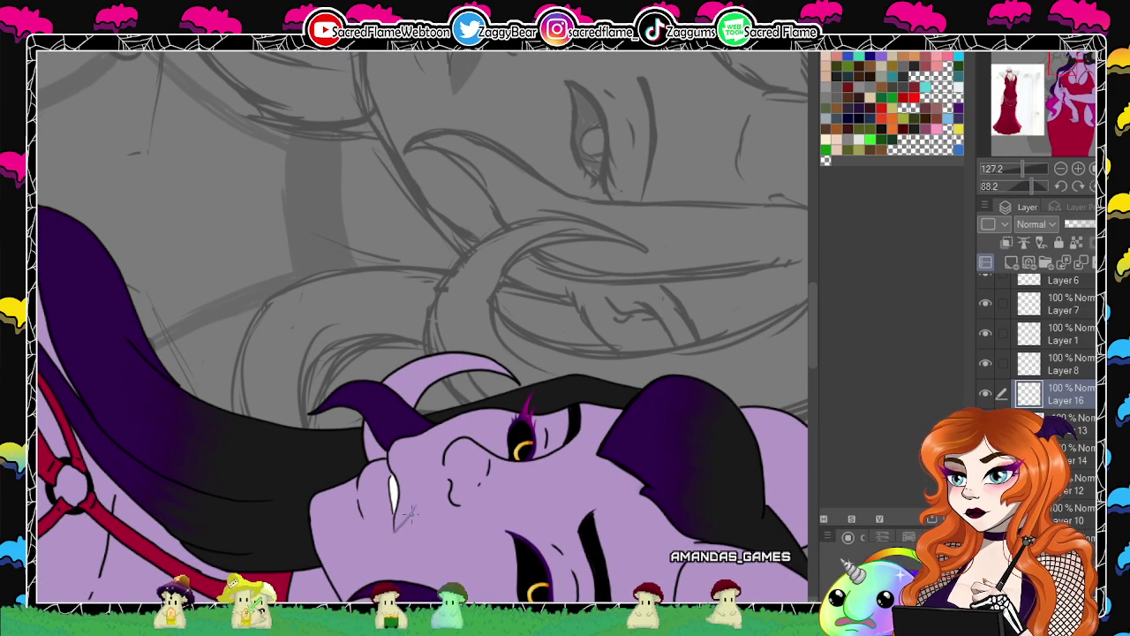
left_click_drag(511, 416, 422, 404)
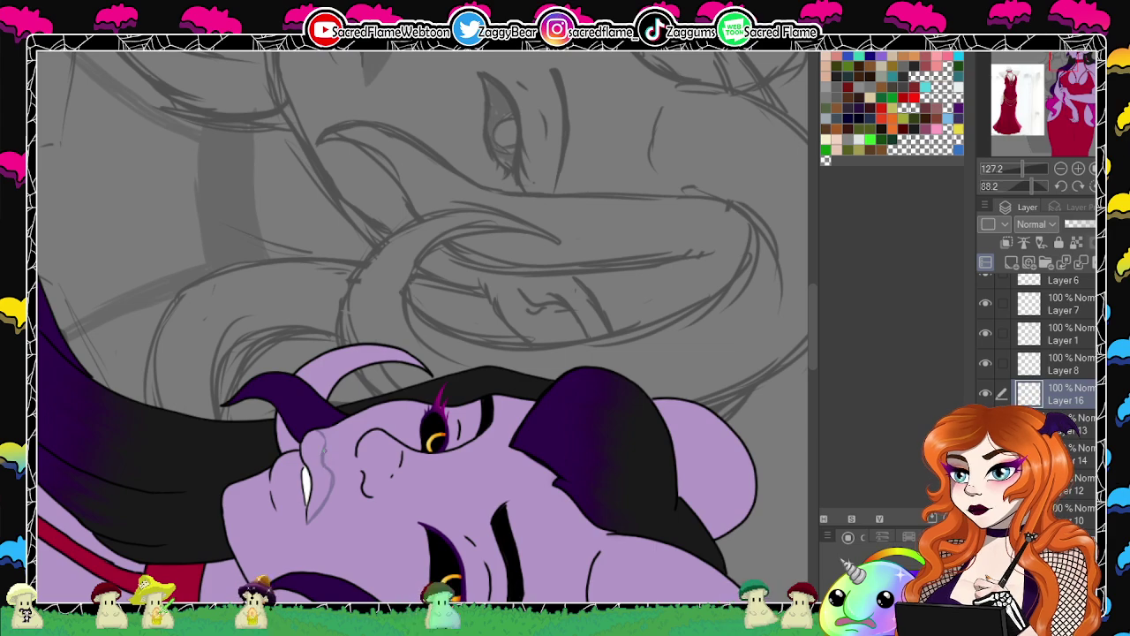
left_click_drag(1031, 185, 996, 179)
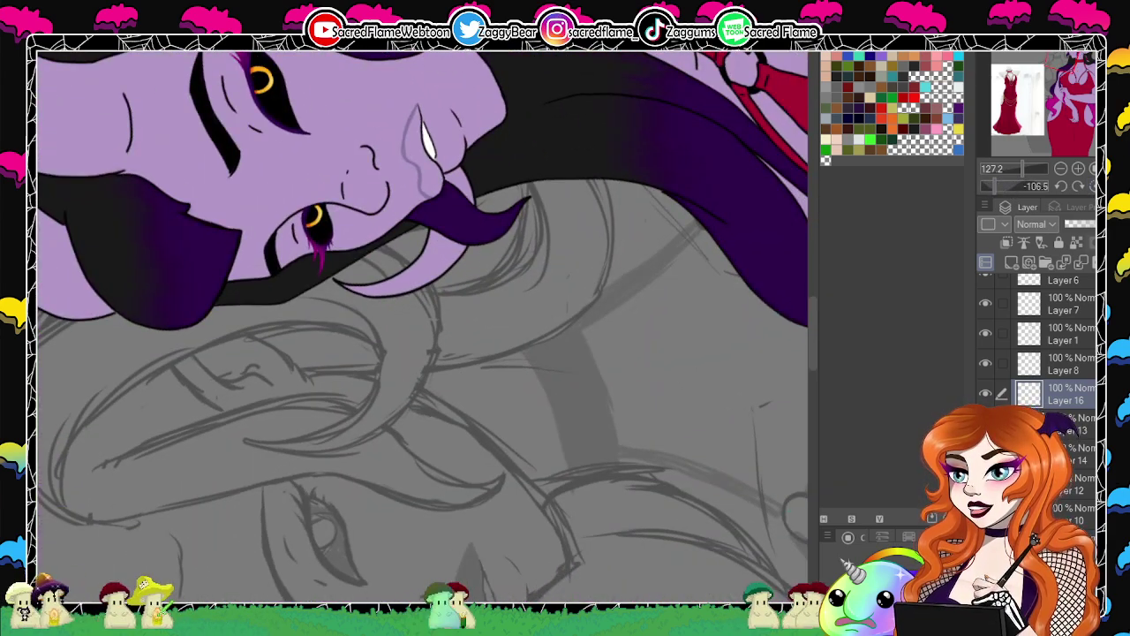
left_click_drag(418, 137, 421, 132)
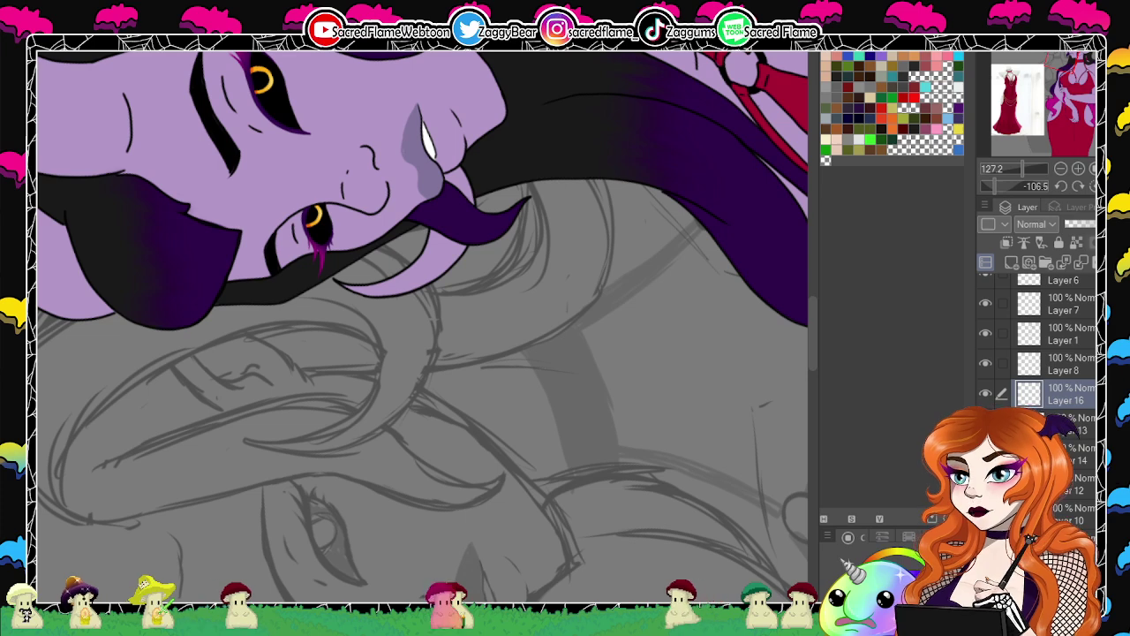
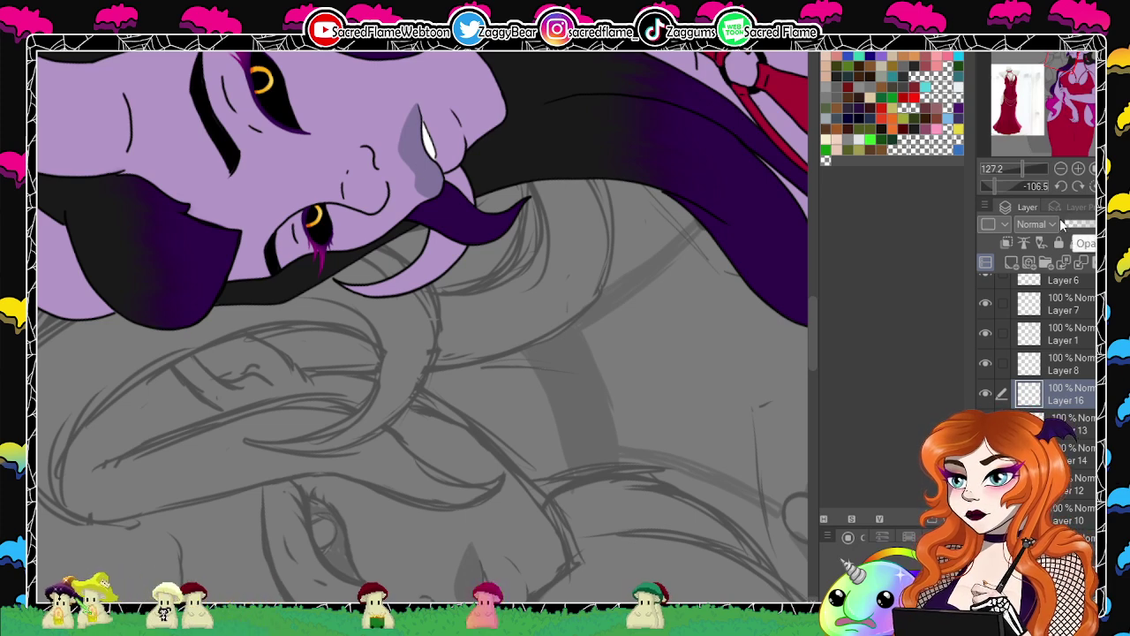
left_click(1091, 187)
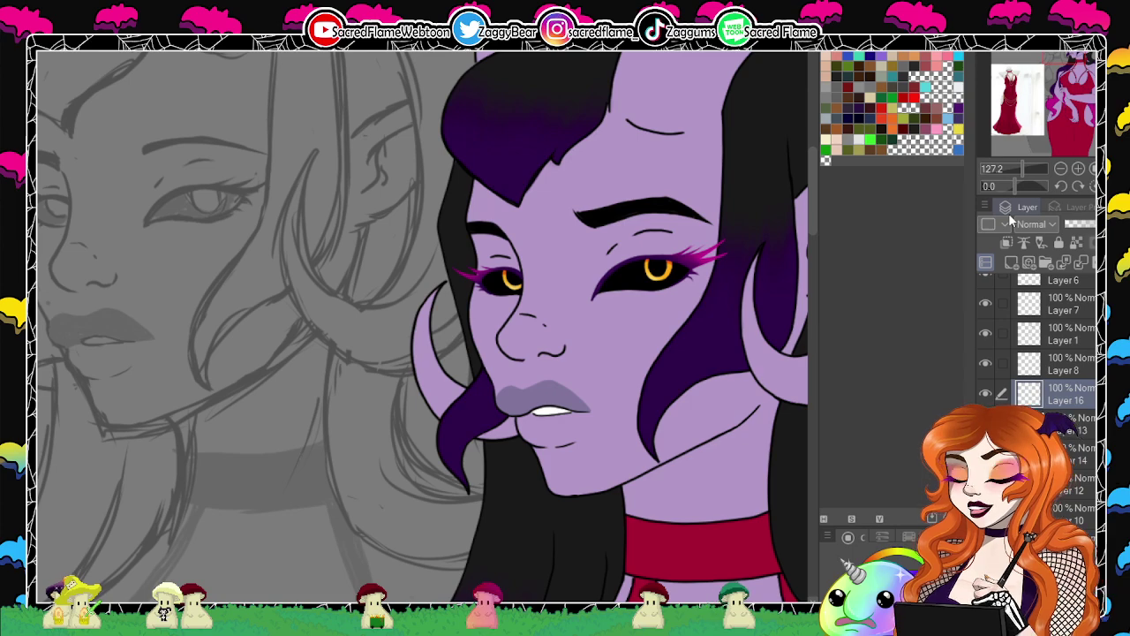
Refine the curve of the cupid's bow on the grey upper lip.
left_click_drag(1014, 185, 1029, 185)
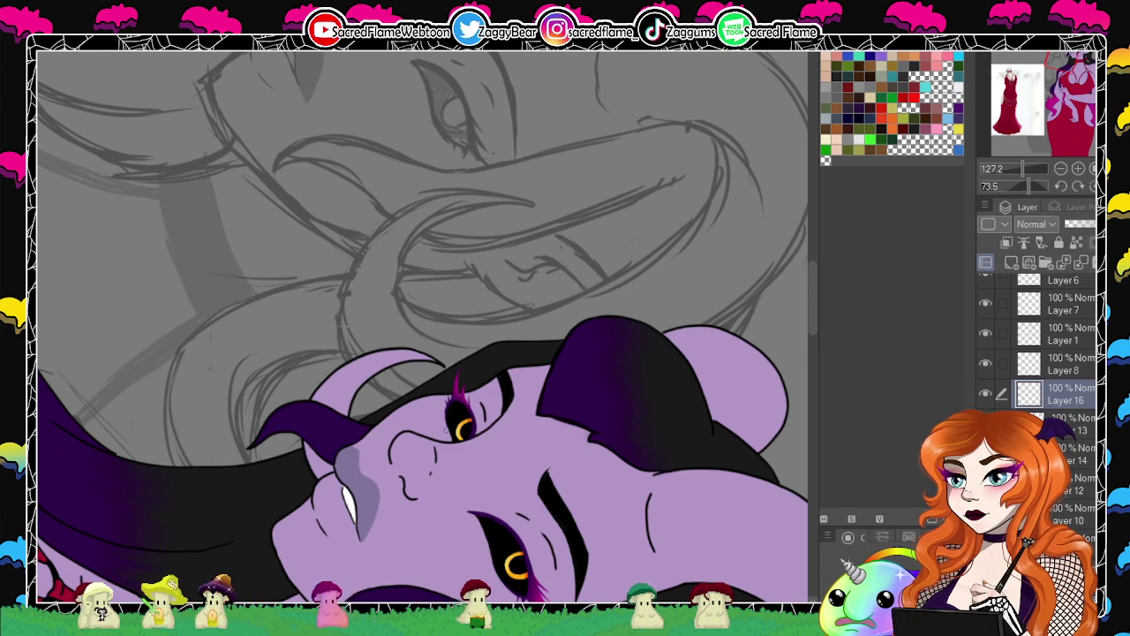
left_click(1092, 186)
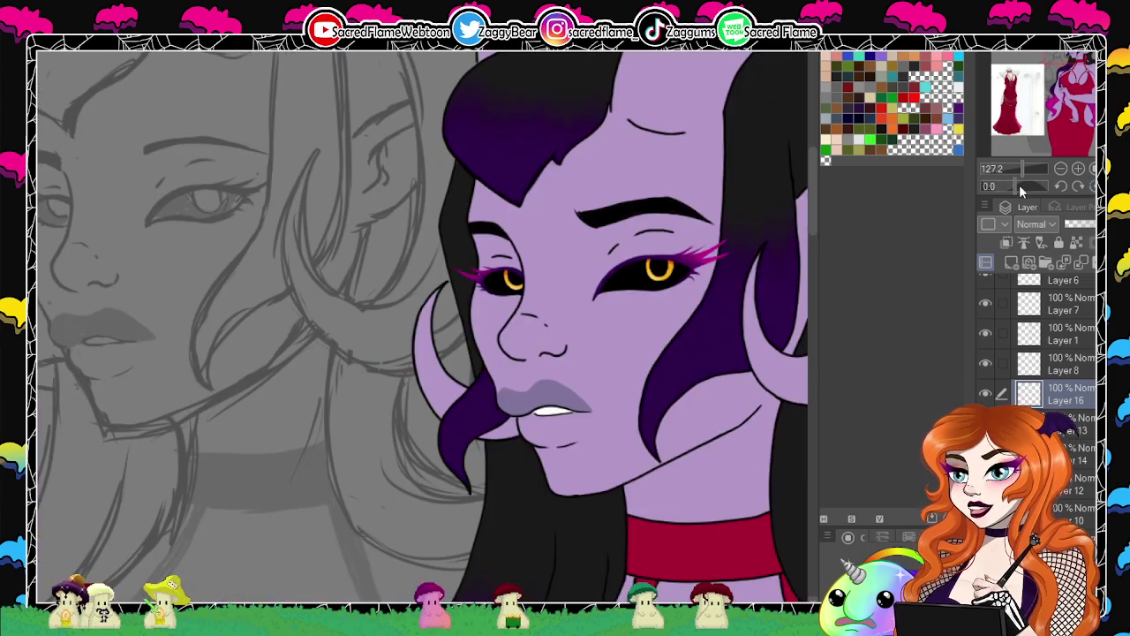
left_click_drag(1019, 185, 1003, 185)
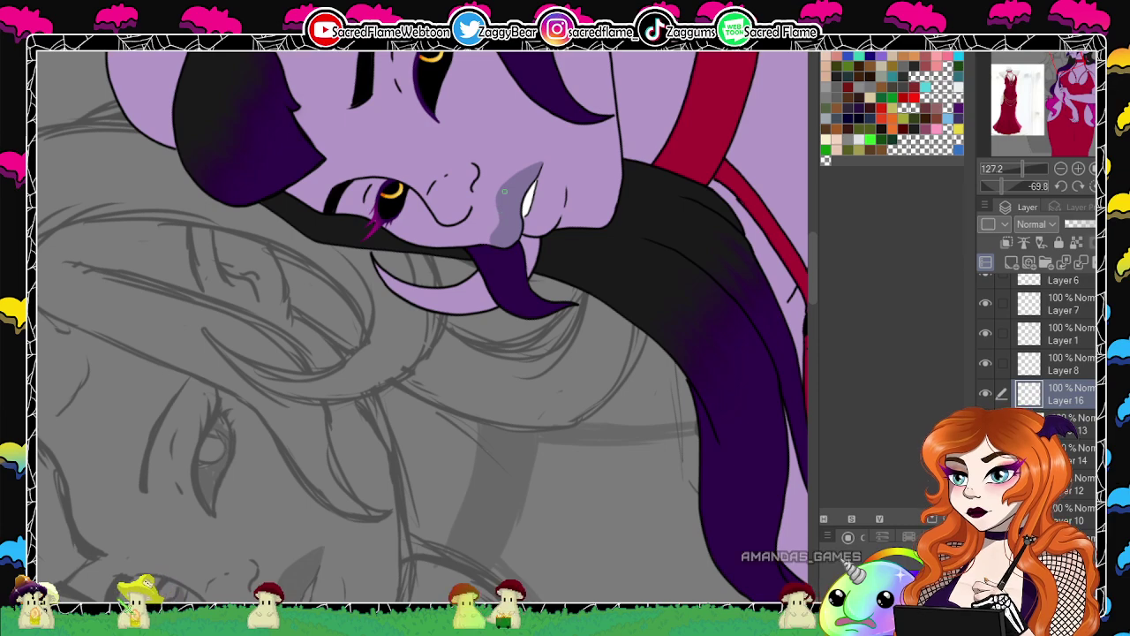
left_click(1092, 186)
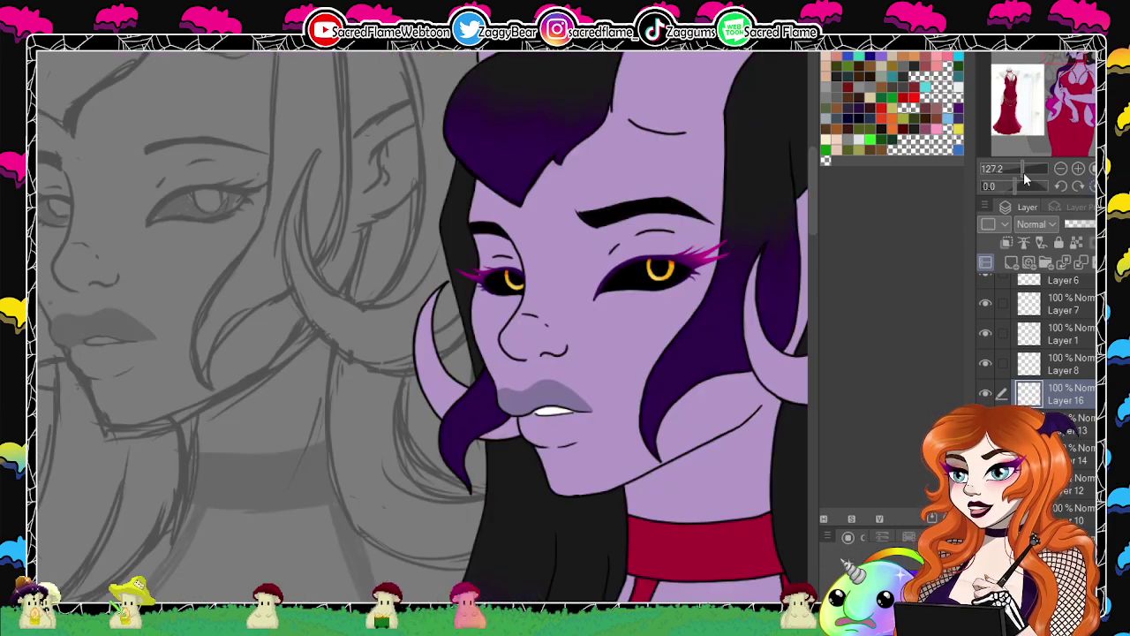
mouse_move(1024, 171)
left_mouse_down()
mouse_move(1009, 170)
mouse_move(1023, 167)
left_mouse_up()
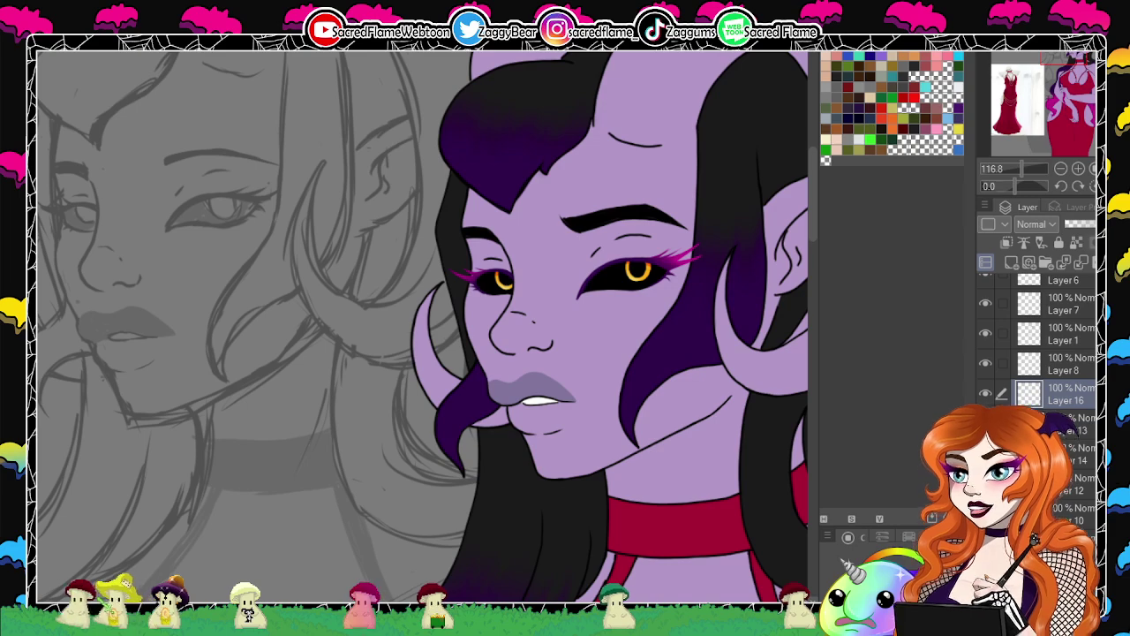
left_click_drag(1015, 186, 999, 185)
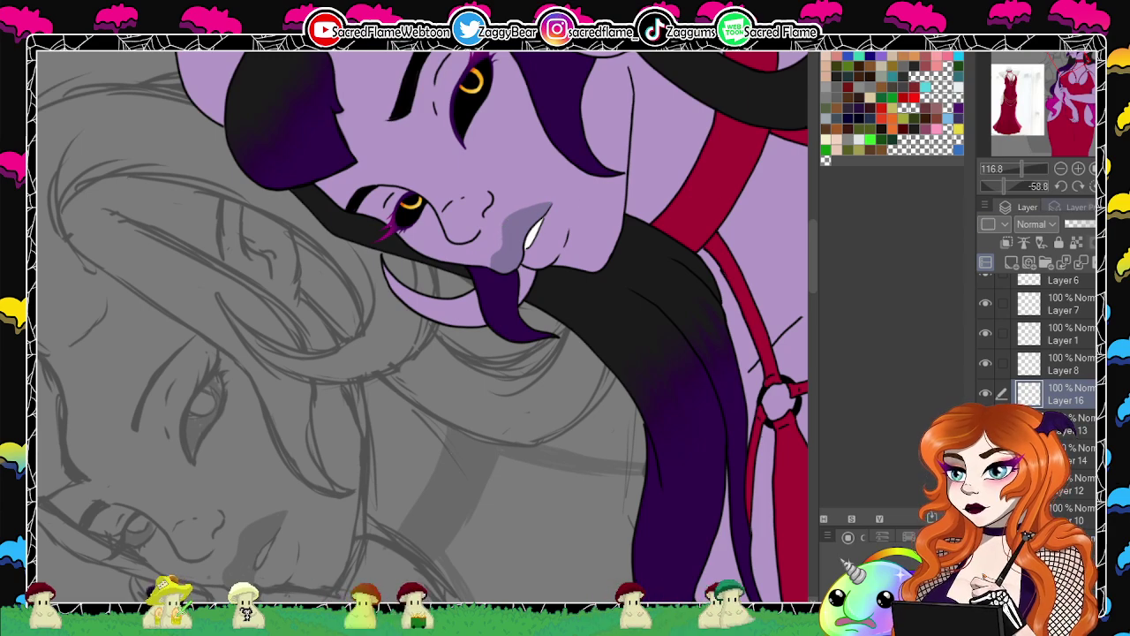
left_click(1091, 185)
Smooth the upper lip's top contour between the bow and the mouth corners.
mouse_move(1021, 169)
left_mouse_down()
mouse_move(1011, 171)
mouse_move(1028, 190)
left_mouse_up()
mouse_move(476, 380)
left_mouse_down()
mouse_move(460, 304)
mouse_move(454, 537)
mouse_move(453, 348)
left_mouse_up()
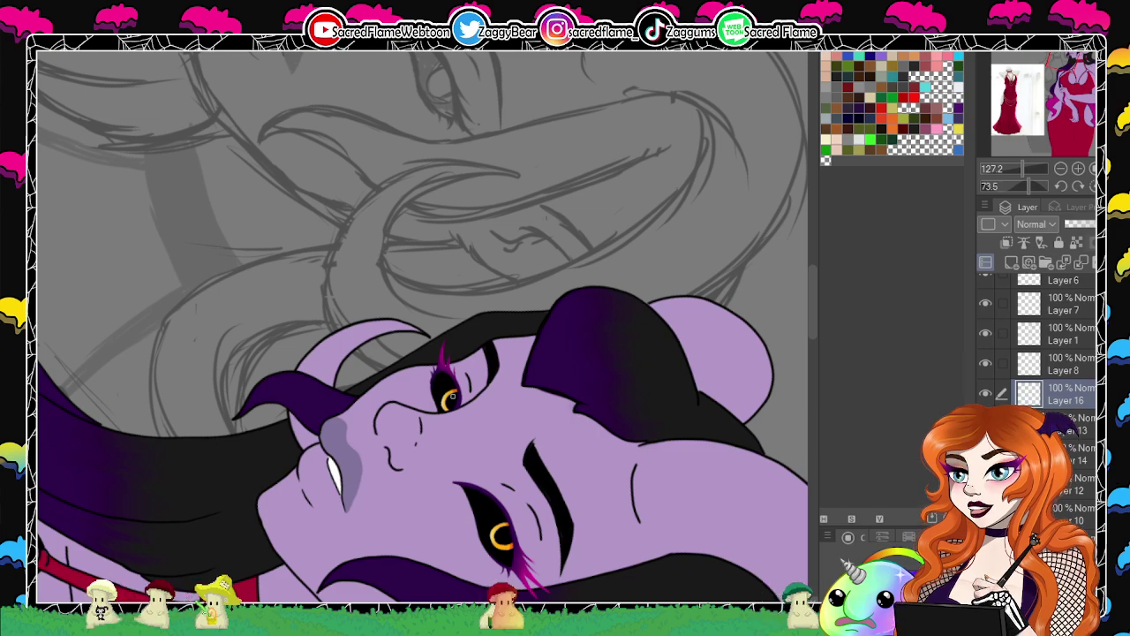
left_click(1013, 185)
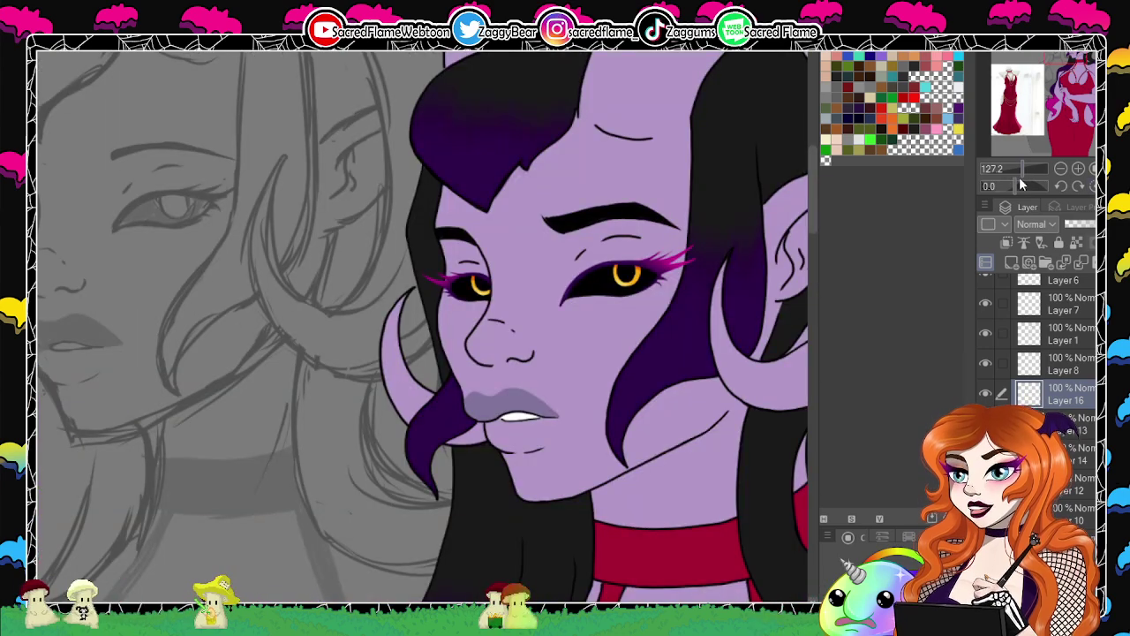
mouse_move(1012, 185)
left_mouse_down()
mouse_move(960, 181)
mouse_move(990, 189)
left_mouse_up()
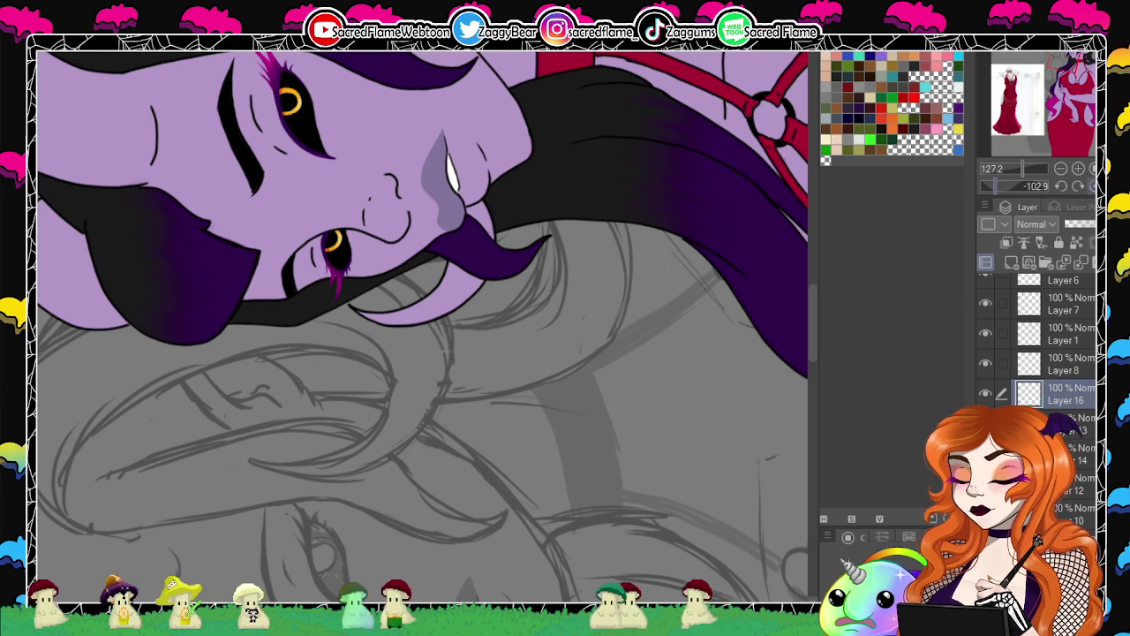
left_click(1092, 186)
left_click_drag(1016, 168, 1016, 168)
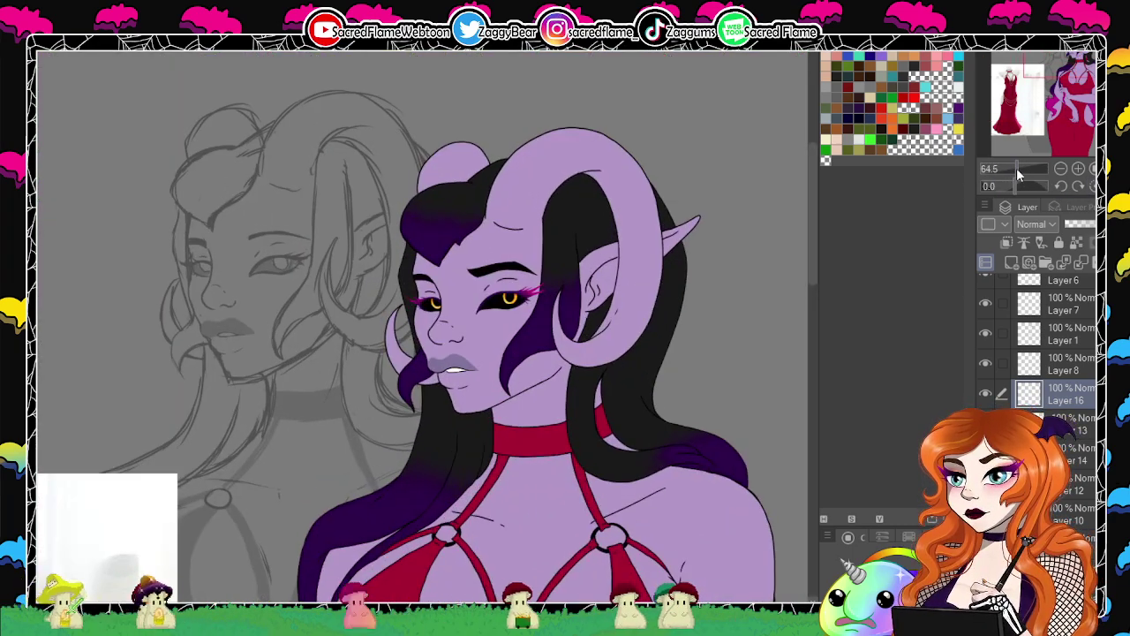
left_click_drag(1017, 167, 1007, 186)
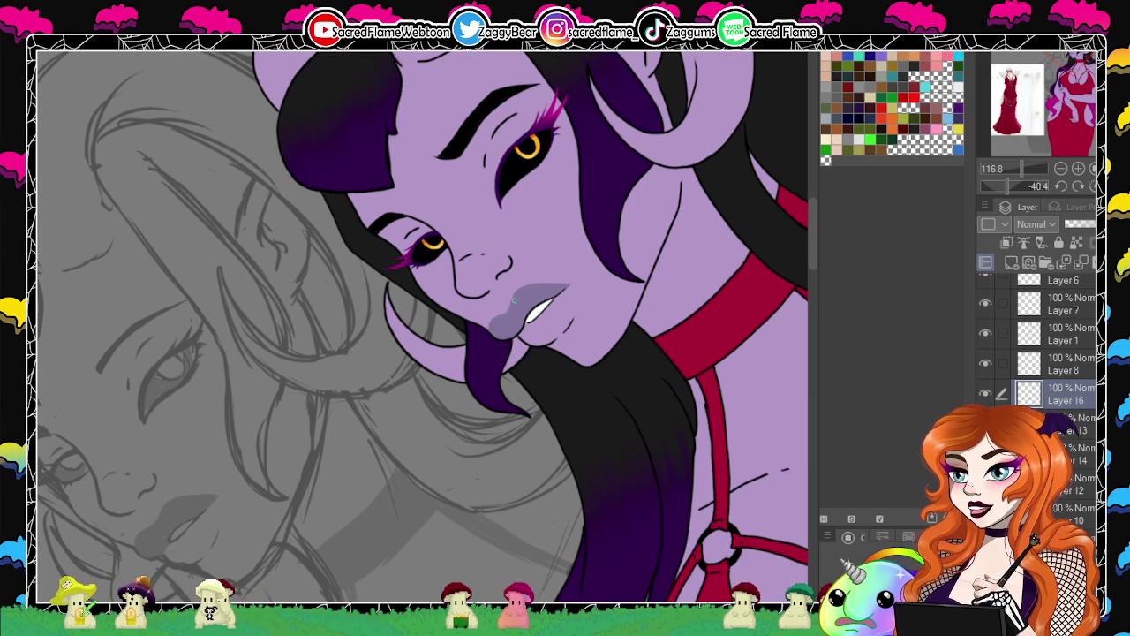
left_click(1092, 187)
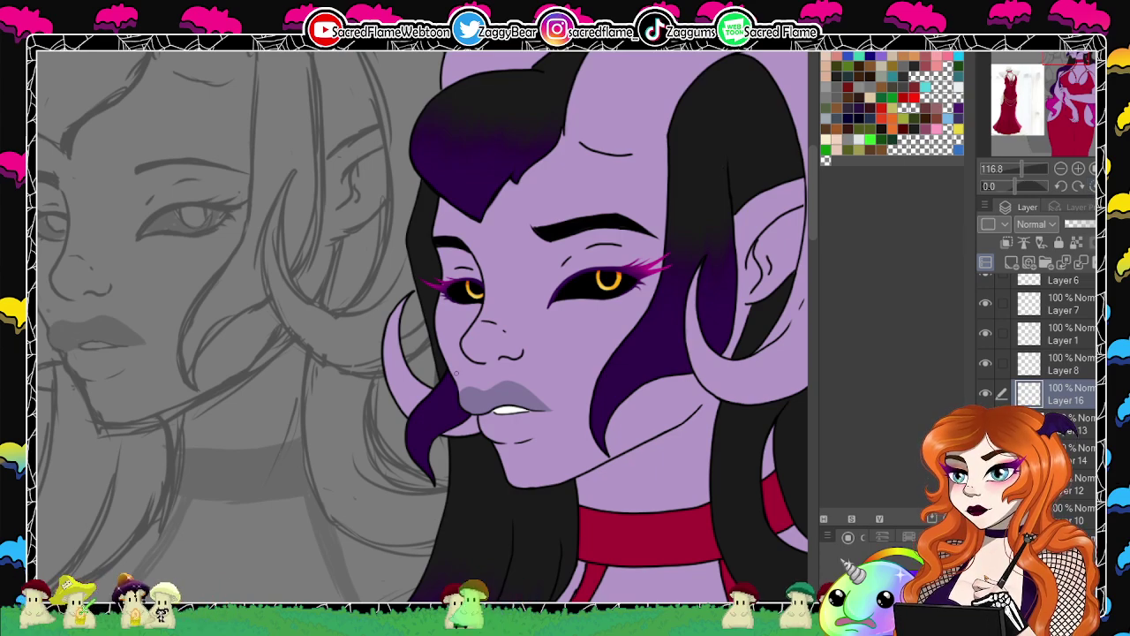
Build up the far side of the upper lip with grey for a fuller, higher peak.
mouse_move(1034, 173)
left_mouse_down()
mouse_move(1011, 169)
mouse_move(1022, 169)
left_mouse_up()
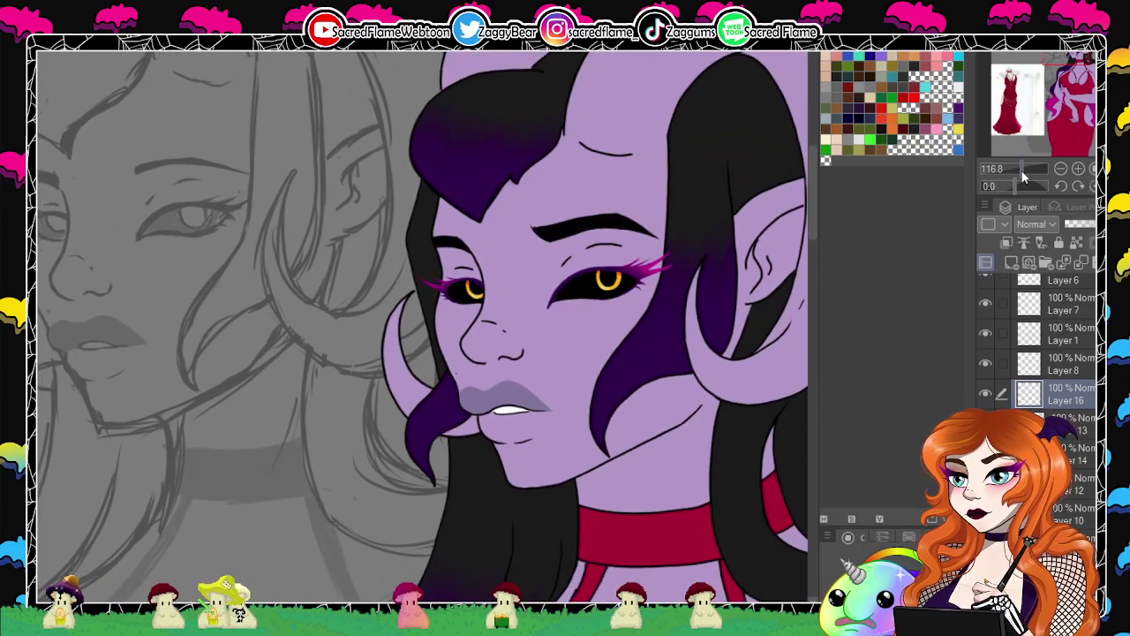
left_click_drag(1021, 182, 1028, 201)
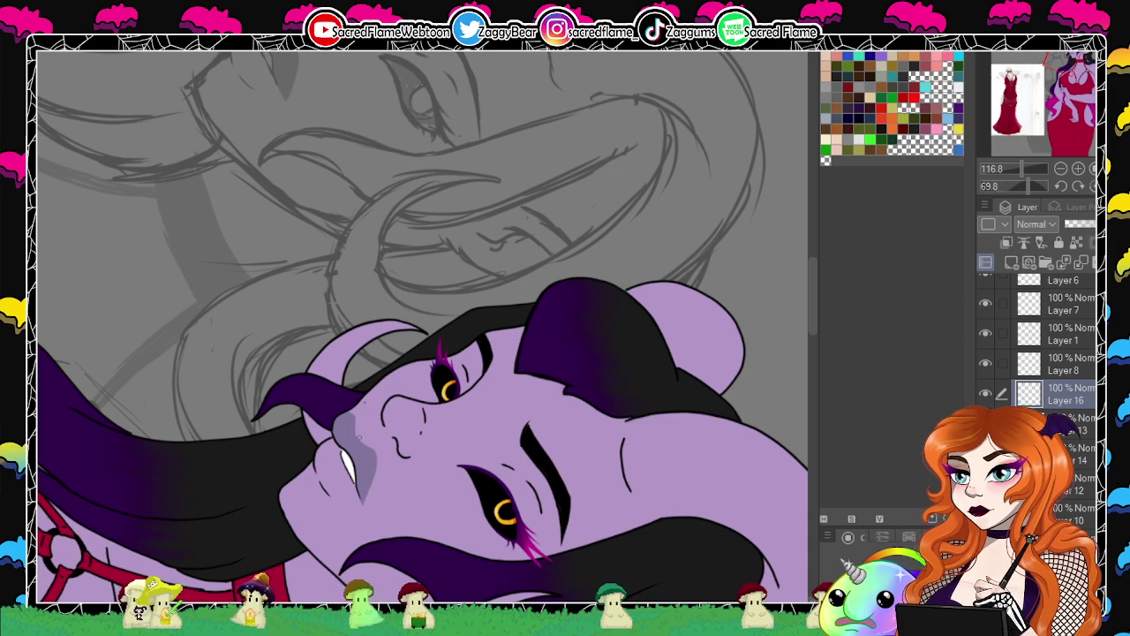
left_click_drag(1030, 181, 1002, 179)
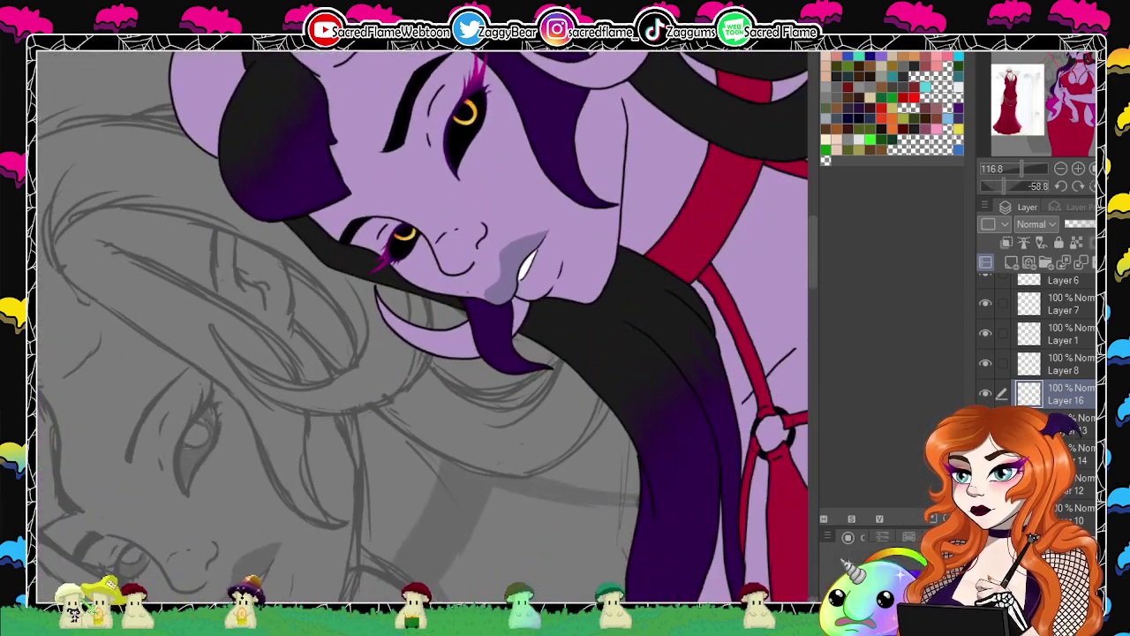
left_click_drag(529, 353, 486, 261)
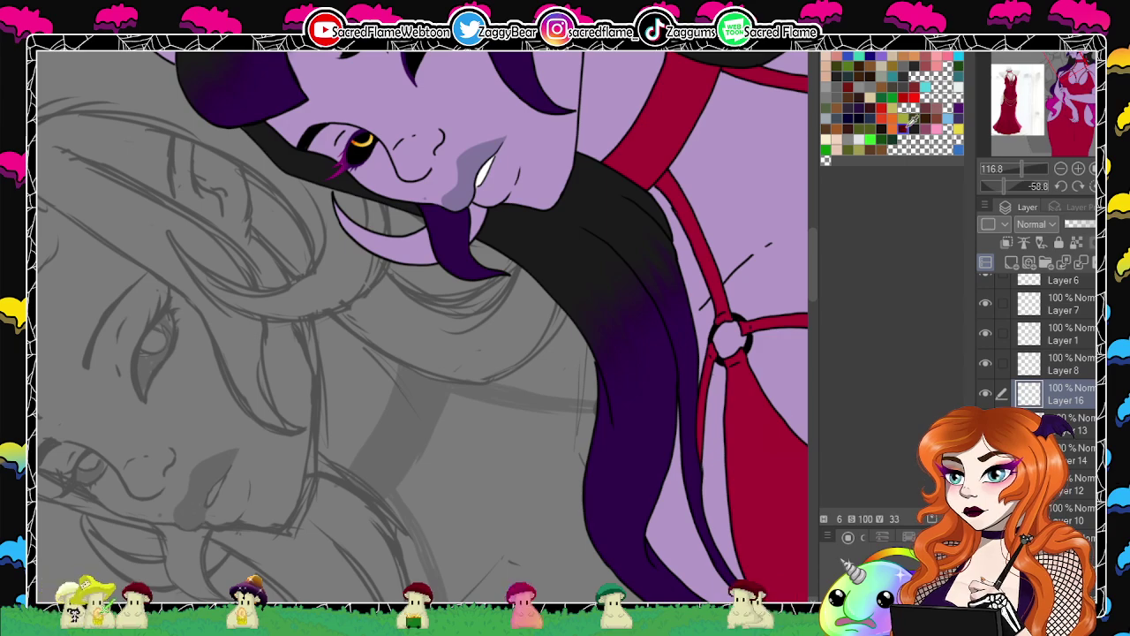
left_click_drag(1004, 183, 996, 195)
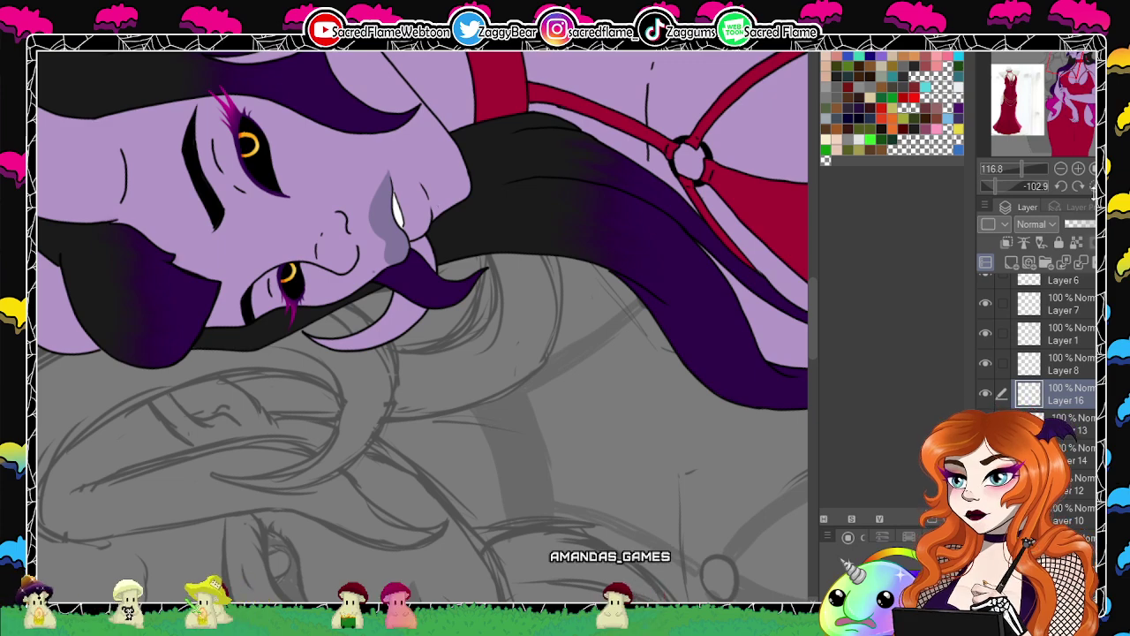
left_click(1093, 186)
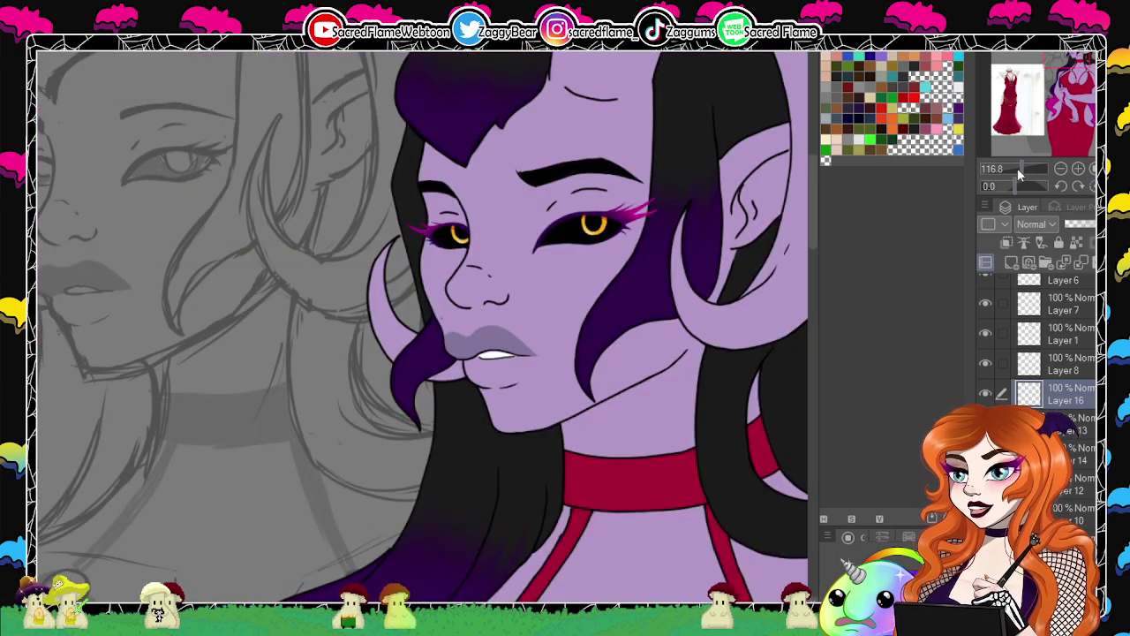
Refine the top contour and both ends of the grey upper lip on Layer 16, working with the canvas rotated.
left_click_drag(1018, 165, 1026, 188)
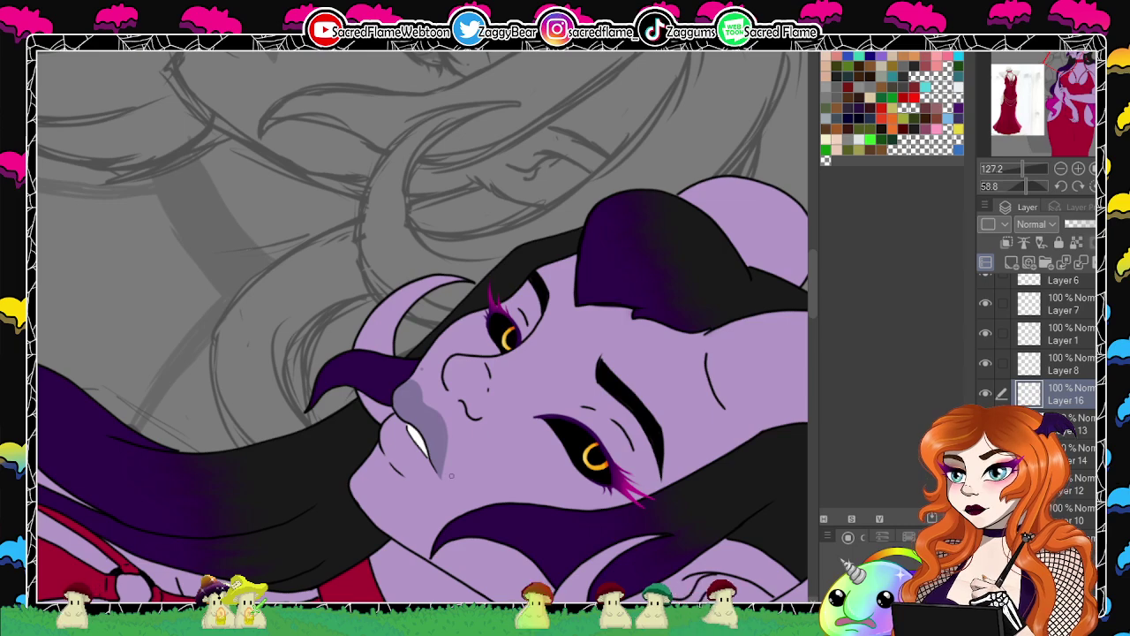
left_click(1092, 189)
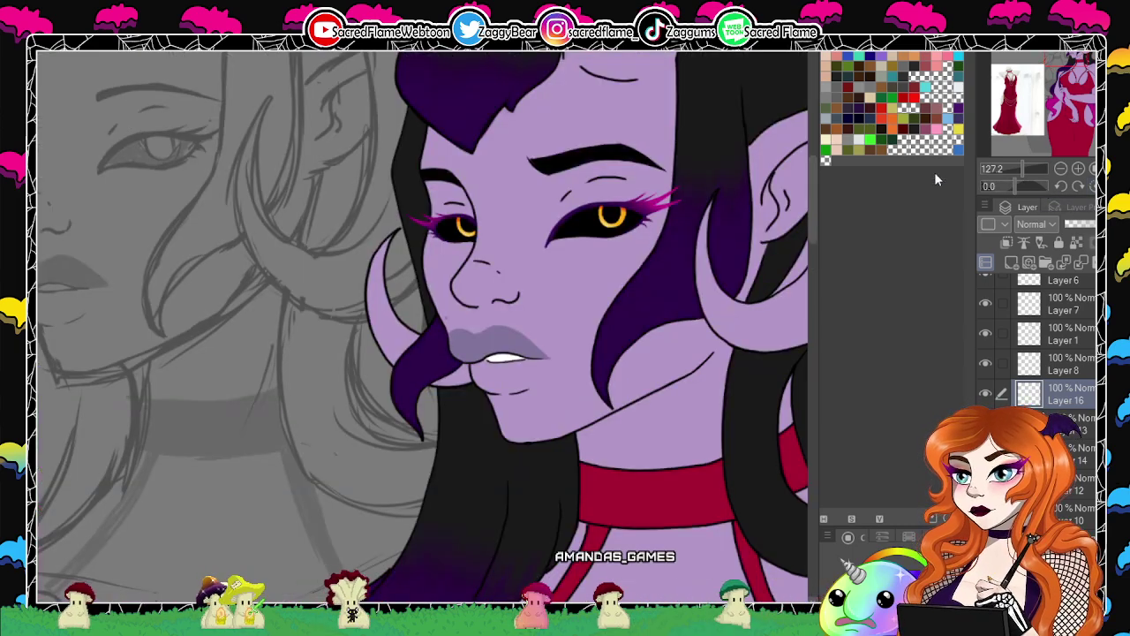
left_click_drag(1022, 186, 1026, 187)
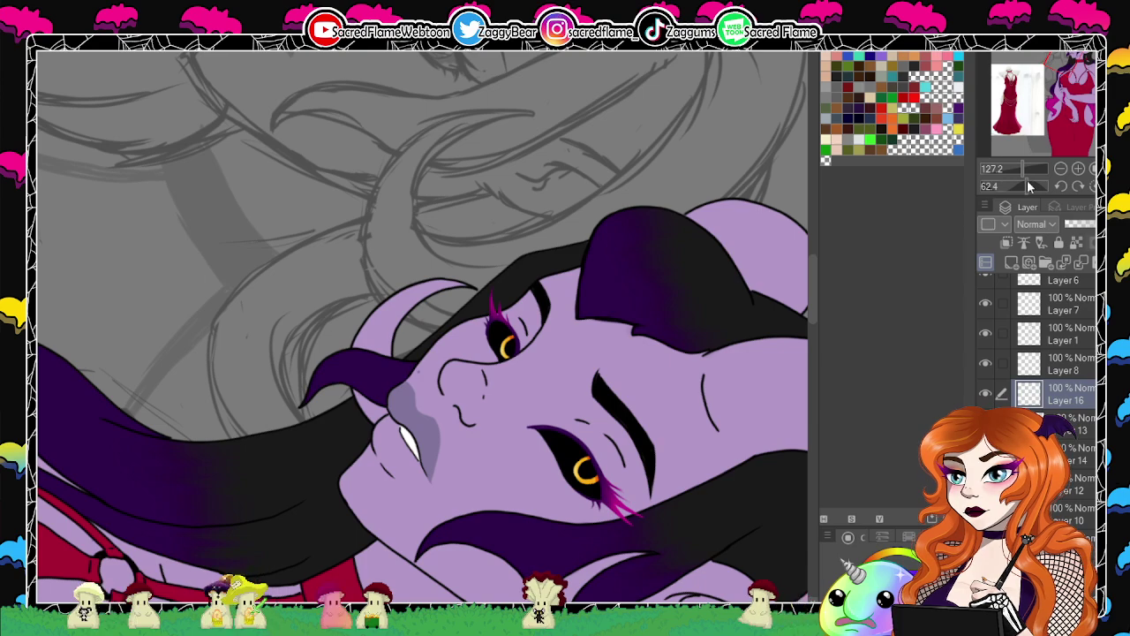
left_click_drag(1027, 184, 1001, 185)
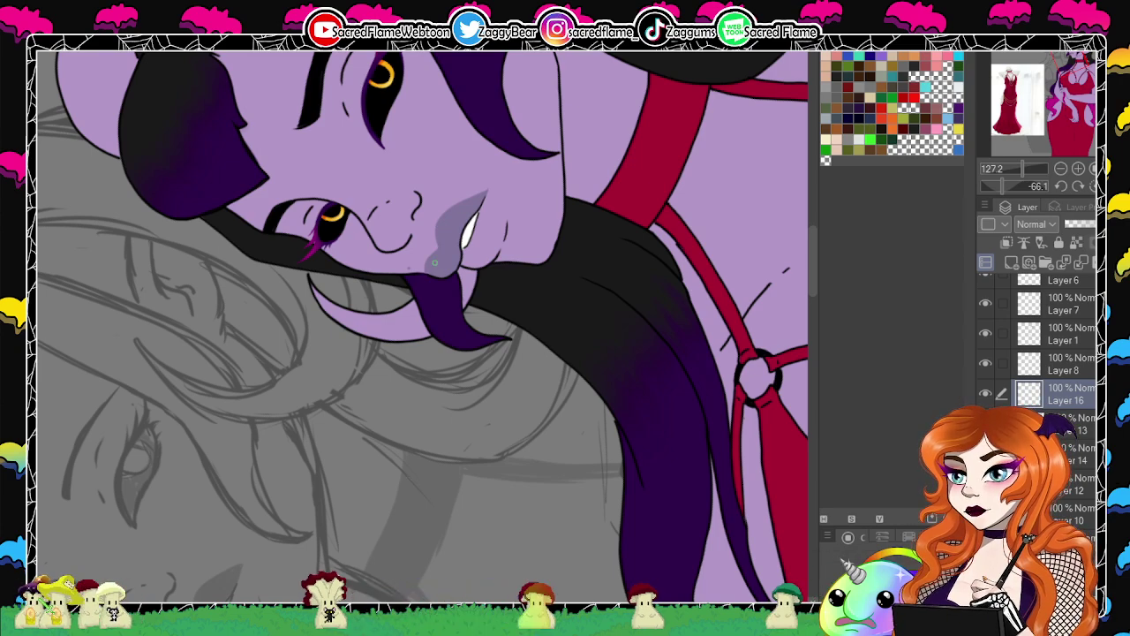
left_click(1014, 185)
left_click_drag(1021, 170, 1021, 172)
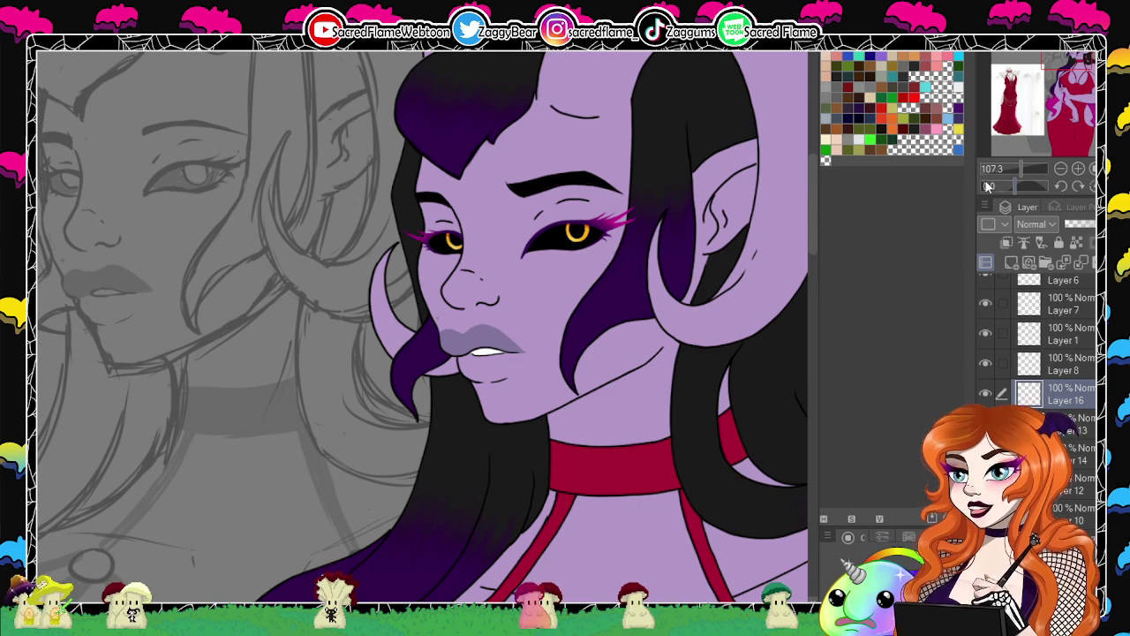
Touch up the grey upper lip's curve around the cupid's bow and check it against the whole face.
left_click_drag(1013, 188, 963, 152)
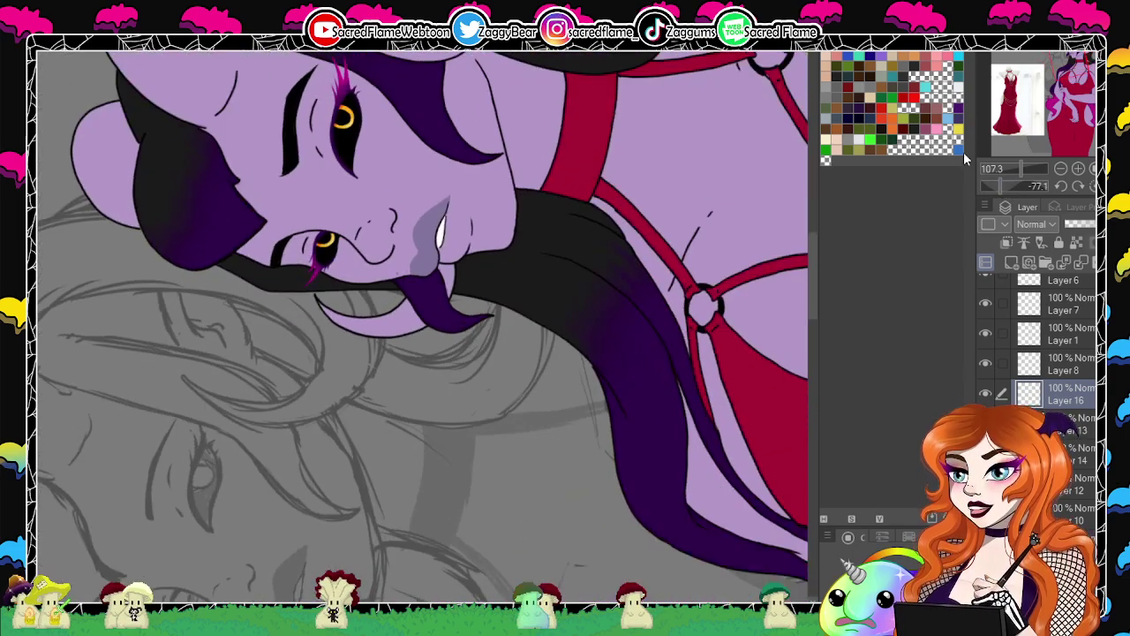
left_click(1093, 186)
key("ctrl+0")
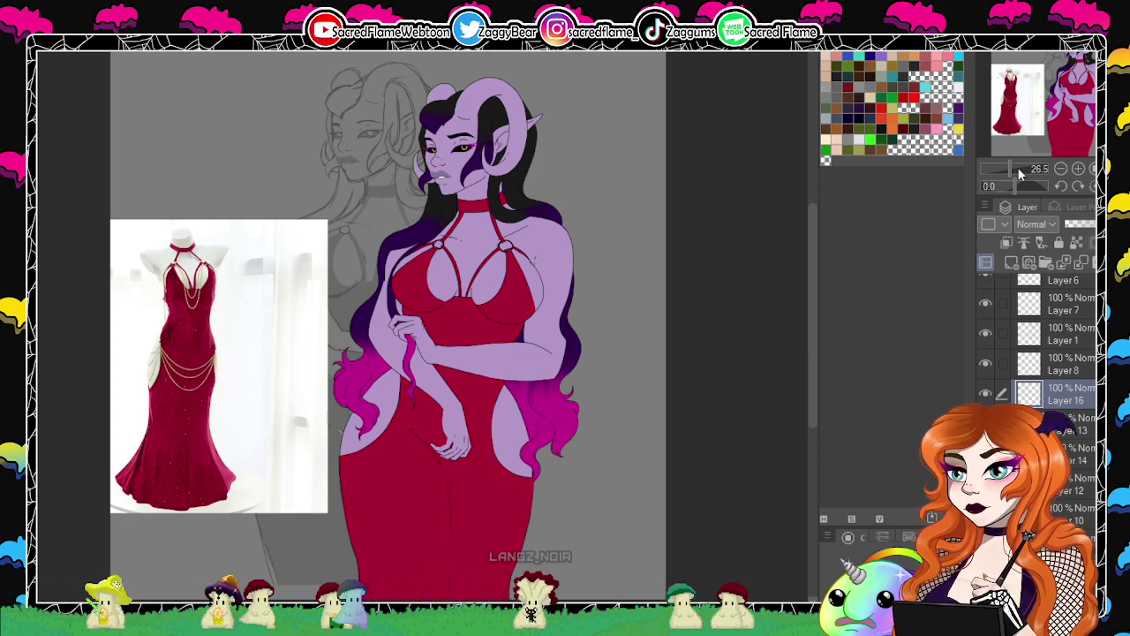
left_click_drag(1011, 170, 1019, 170)
left_click_drag(1064, 88, 1077, 54)
left_click_drag(1012, 185, 1031, 185)
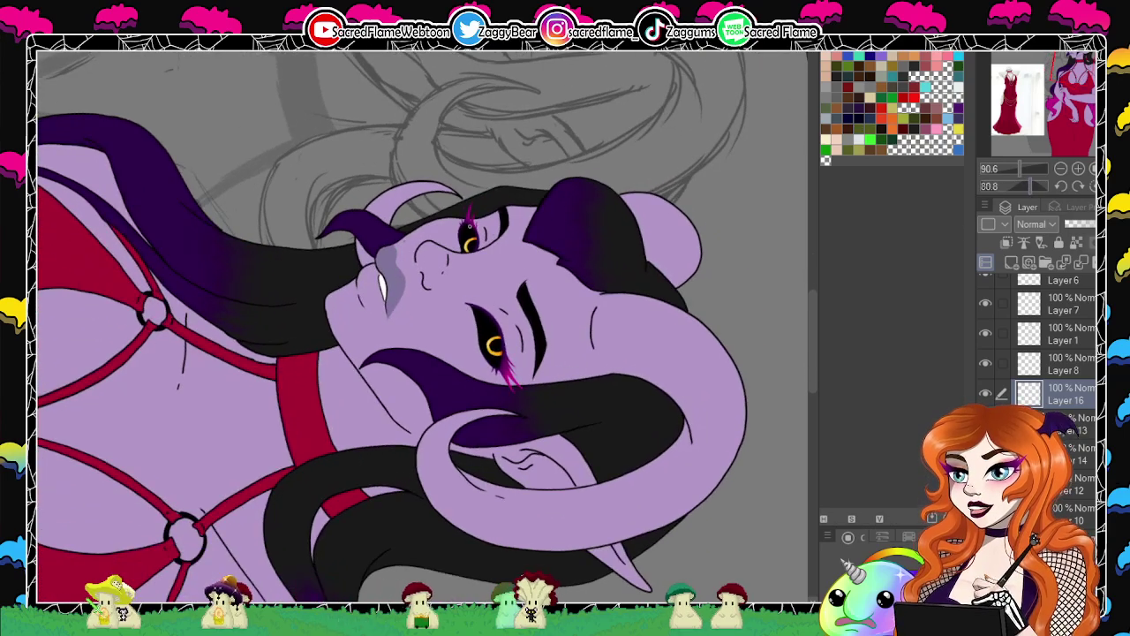
left_click(1093, 186)
left_click_drag(1018, 170, 1013, 173)
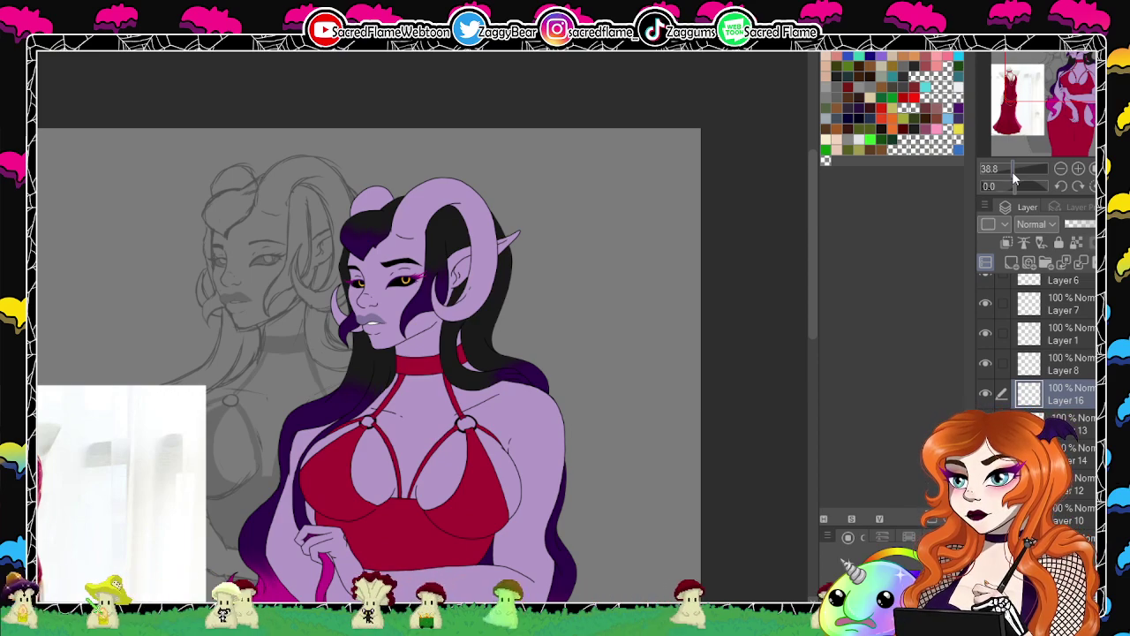
Examine the grey lips without the line art by hiding and restoring Layer 1.
left_click_drag(1012, 171, 1021, 165)
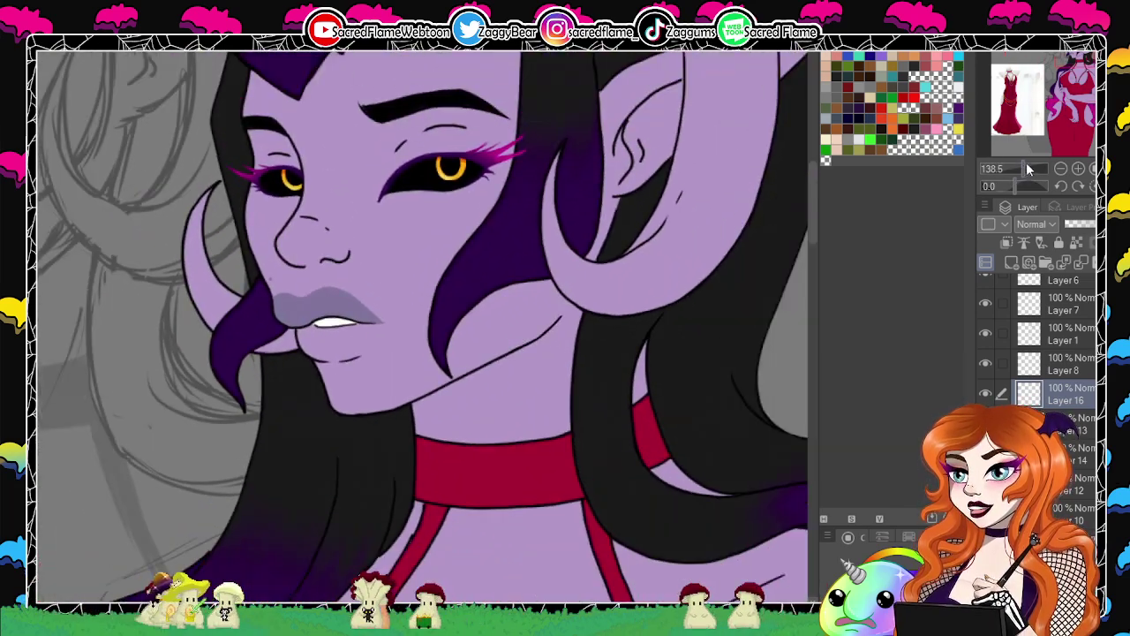
left_click(988, 332)
left_click(988, 332)
left_click(985, 335)
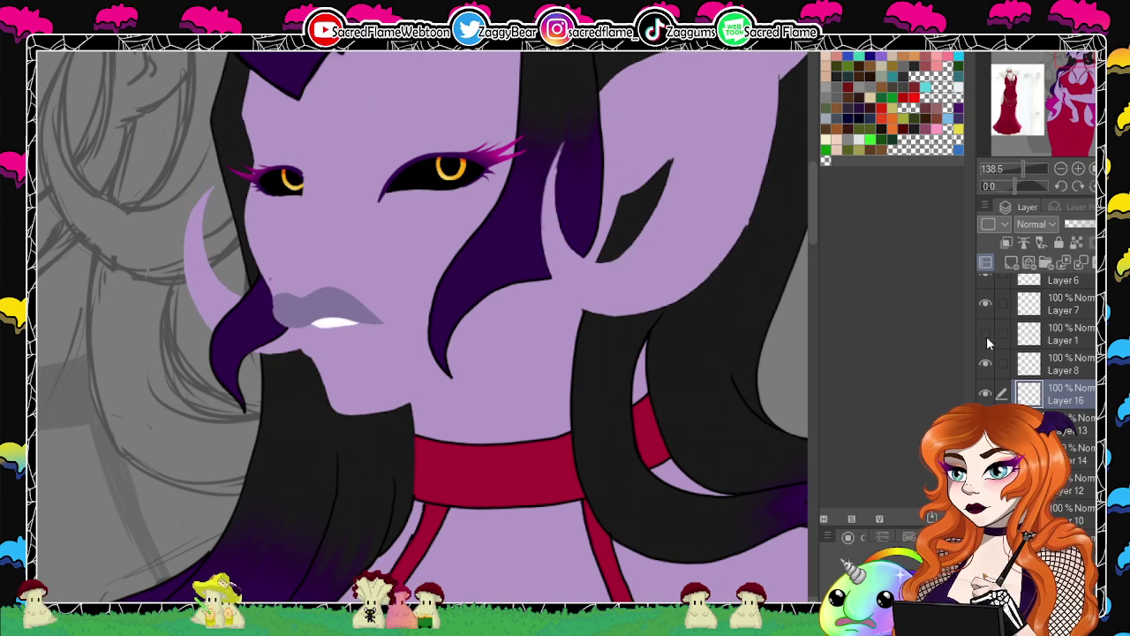
left_click(986, 335)
Adjust the line art around the upper lip and cupid's bow on Layer 1.
left_click(1065, 343)
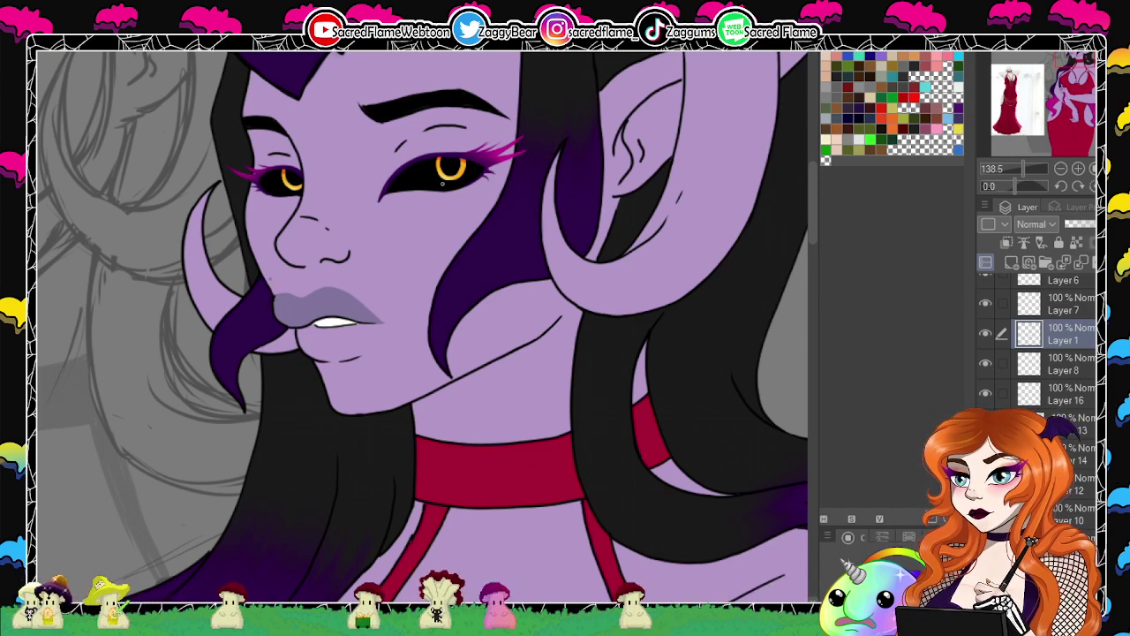
mouse_move(1025, 168)
left_mouse_down()
mouse_move(1012, 176)
mouse_move(1023, 169)
left_mouse_up()
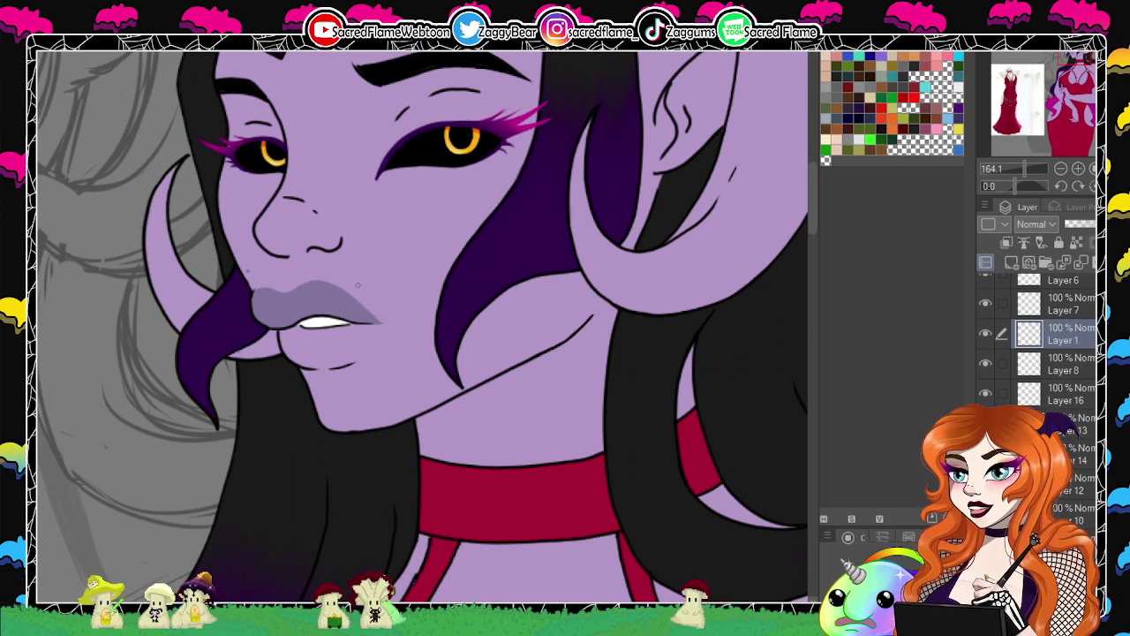
left_click_drag(325, 265, 306, 235)
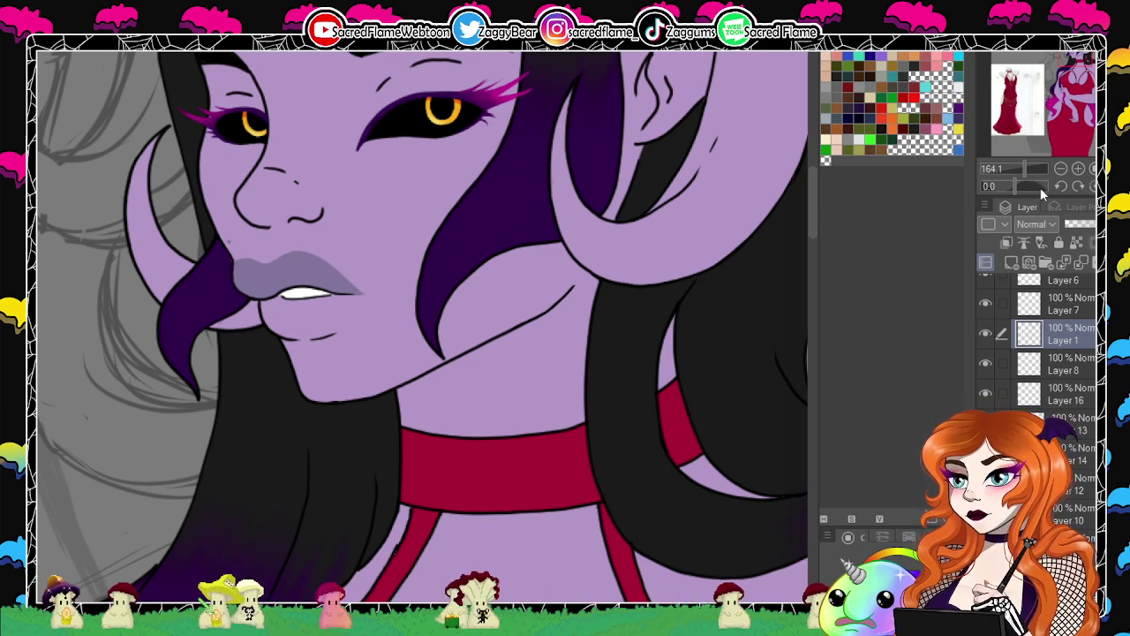
left_click(1000, 187)
left_click_drag(1000, 186, 995, 186)
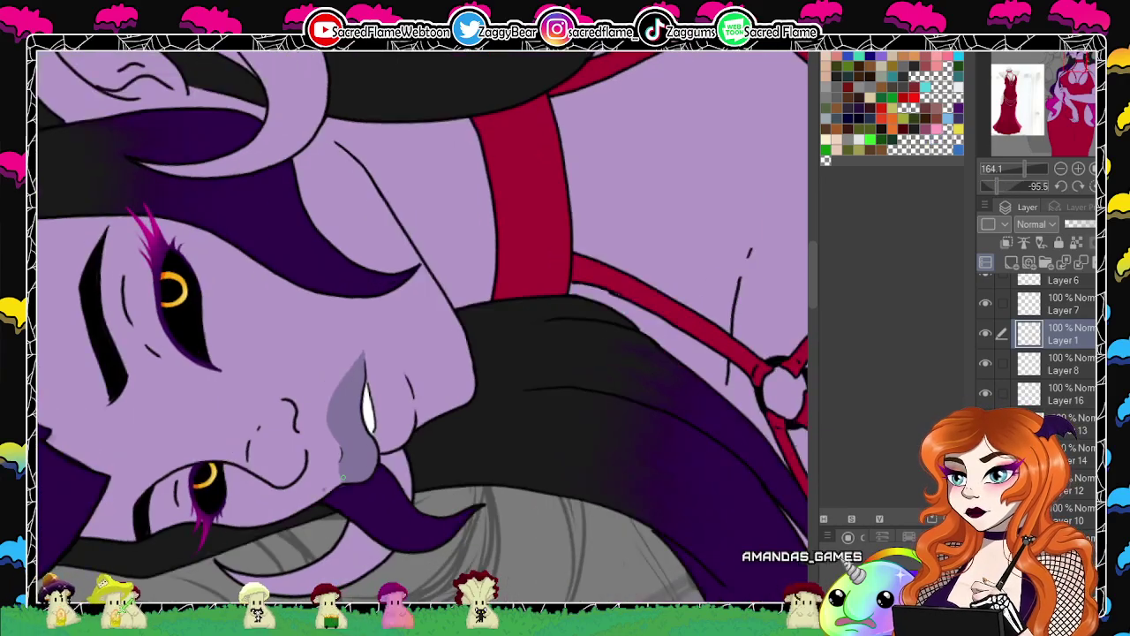
left_click(1015, 185)
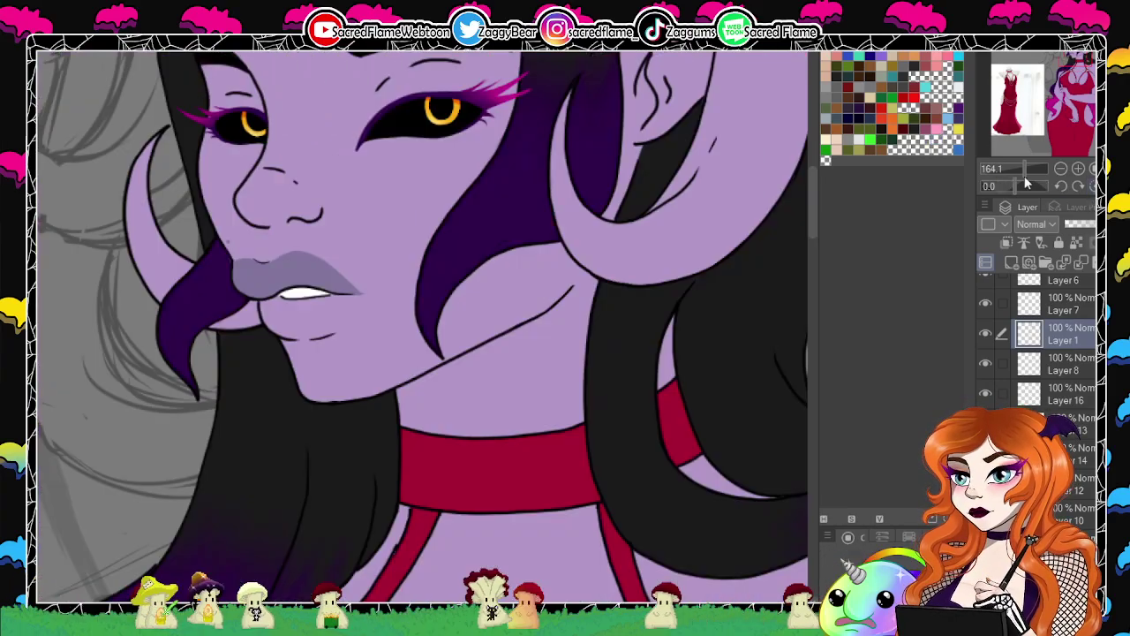
mouse_move(1022, 173)
left_mouse_down()
mouse_move(1012, 179)
mouse_move(1022, 182)
left_mouse_up()
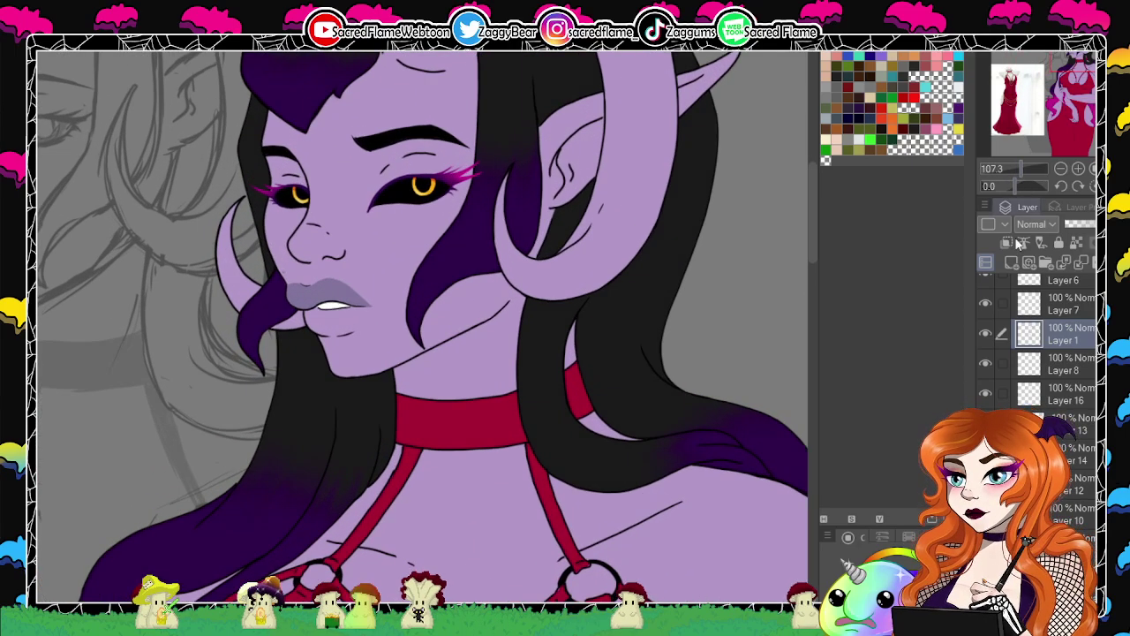
Touch up the grey upper lip on Layer 16 to match the adjusted line art.
left_click(995, 398)
left_click_drag(1012, 166, 1019, 168)
left_click_drag(558, 384, 815, 475)
left_click_drag(684, 442, 736, 457)
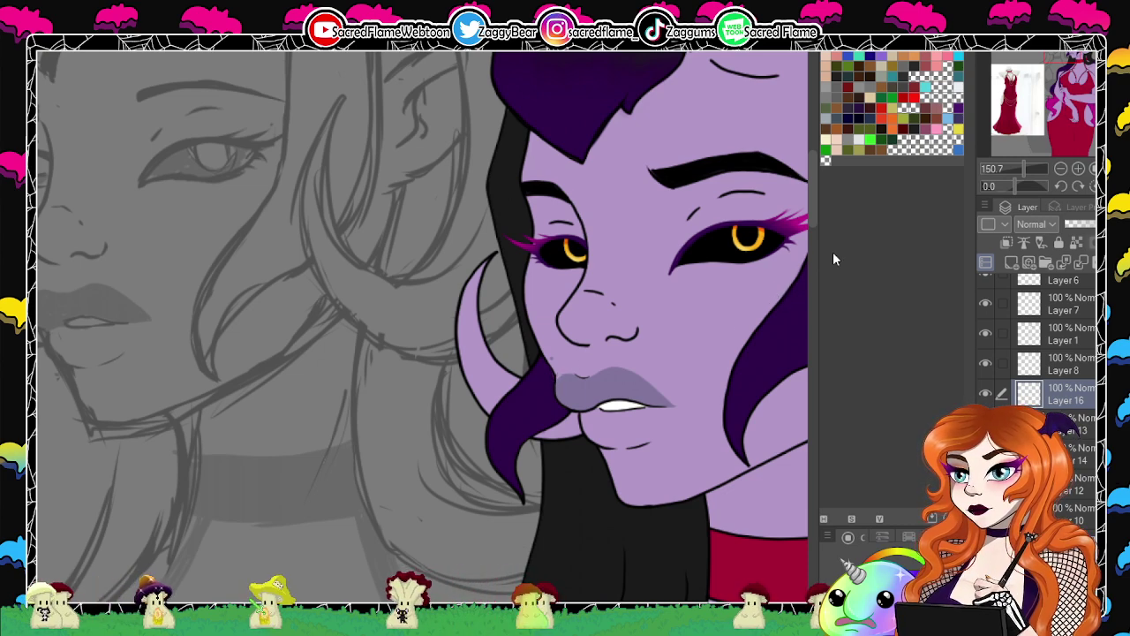
Refine the lip line at the cupid's bow and the far edge of the mouth on Layer 1.
left_click(1054, 334)
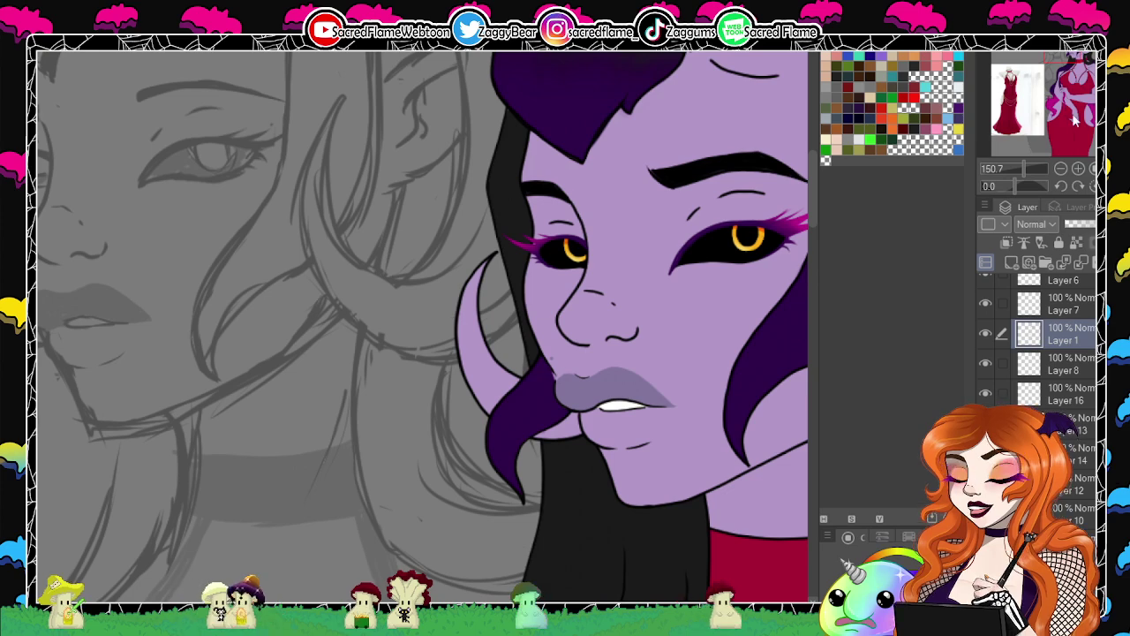
scroll(556, 380, "up", 3)
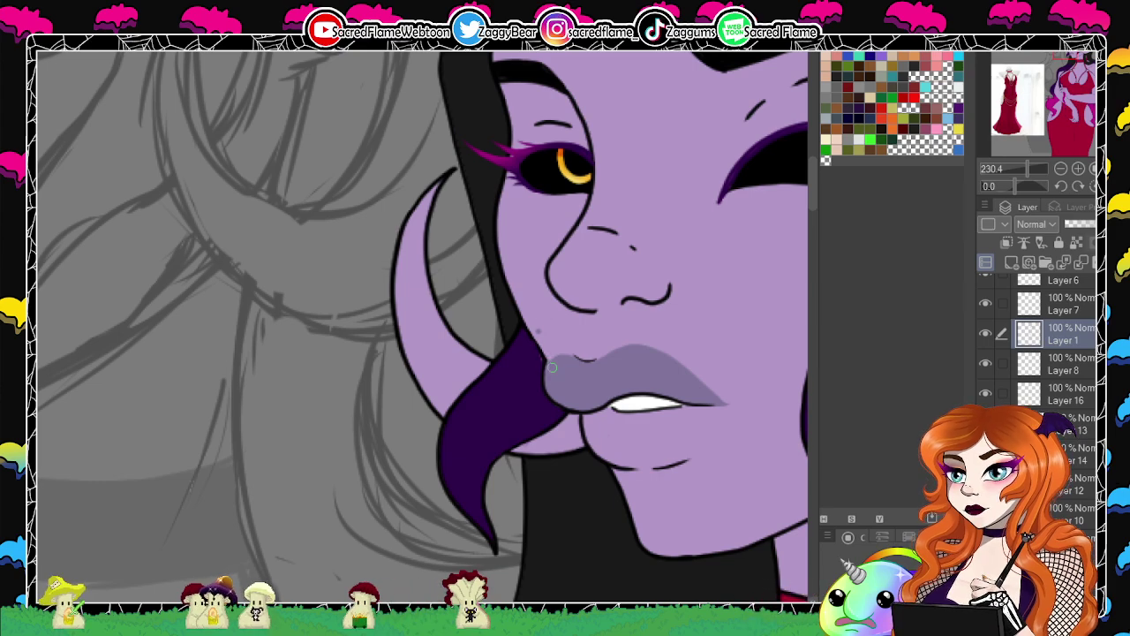
left_click_drag(1019, 169, 1012, 170)
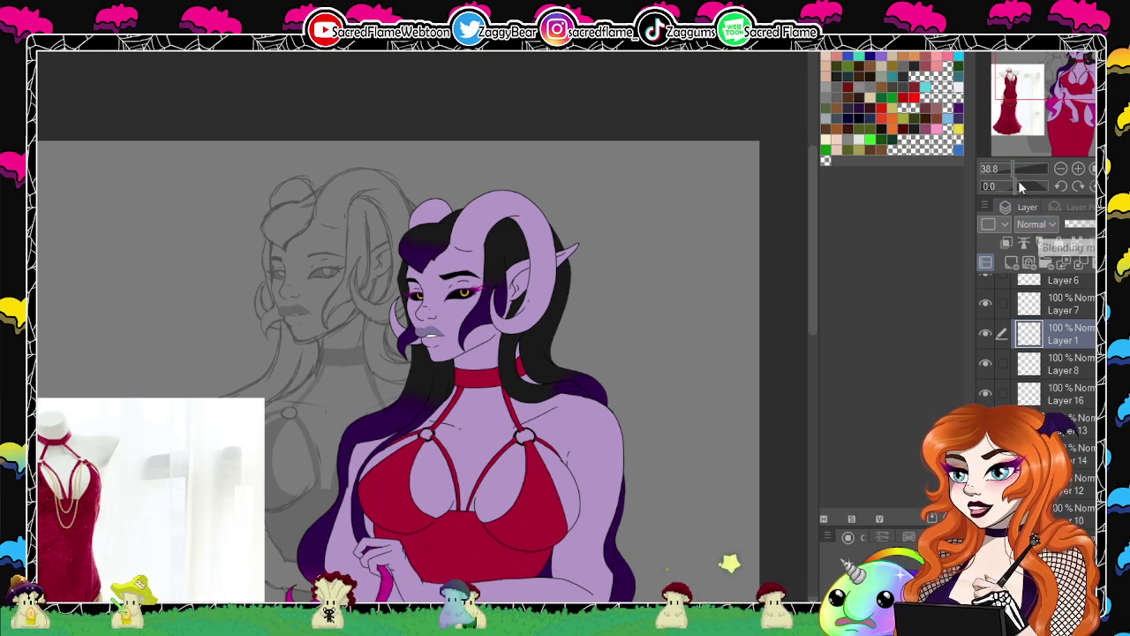
Smooth the grey edge of the upper lip beside the cupid's bow on Layer 16.
left_click_drag(1017, 170, 990, 185)
left_click(997, 395)
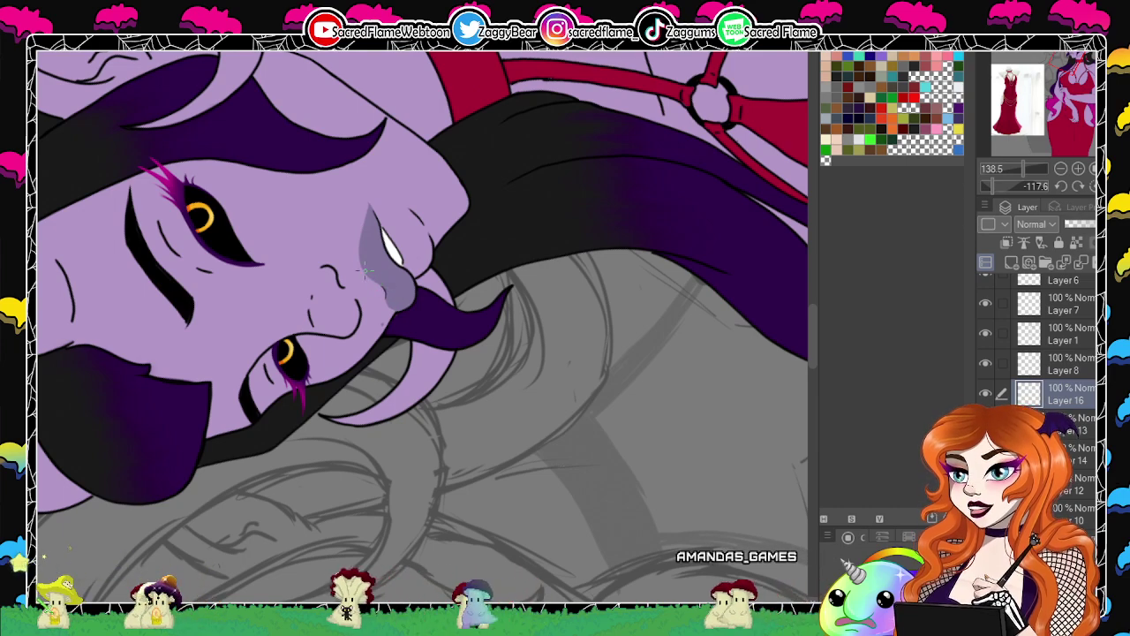
left_click(1093, 186)
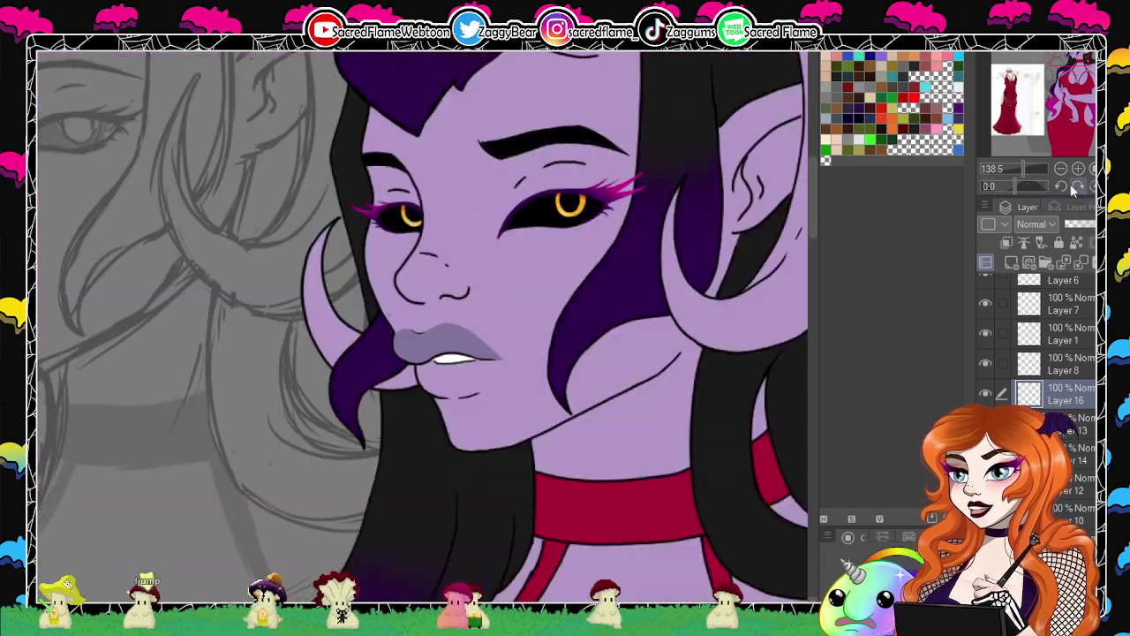
left_click_drag(1022, 168, 1013, 167)
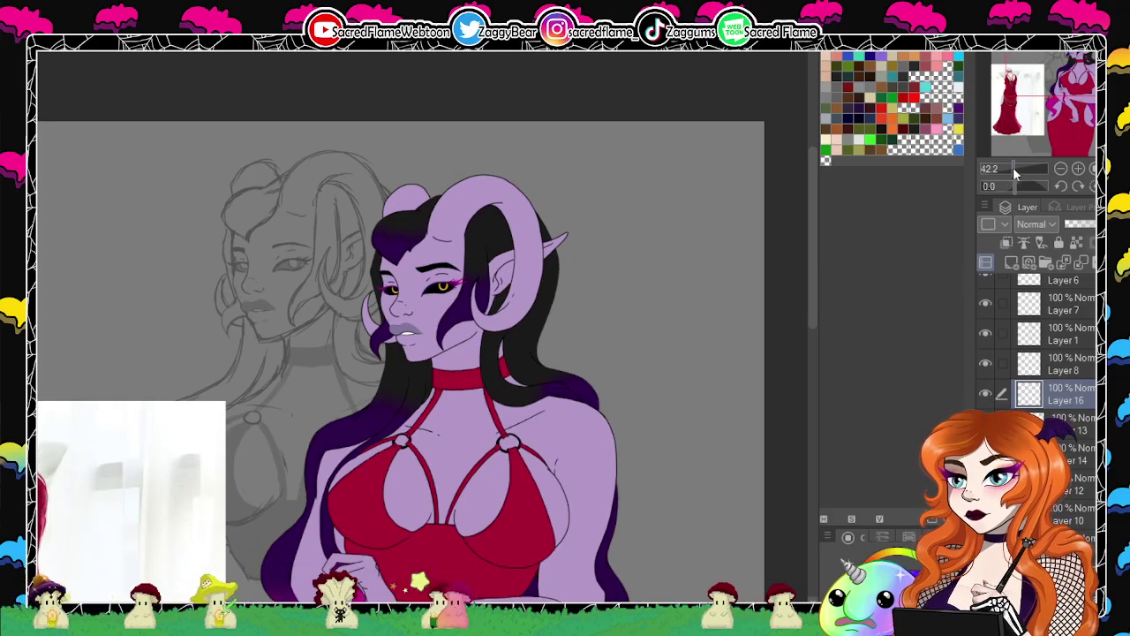
left_click_drag(1012, 167, 1012, 167)
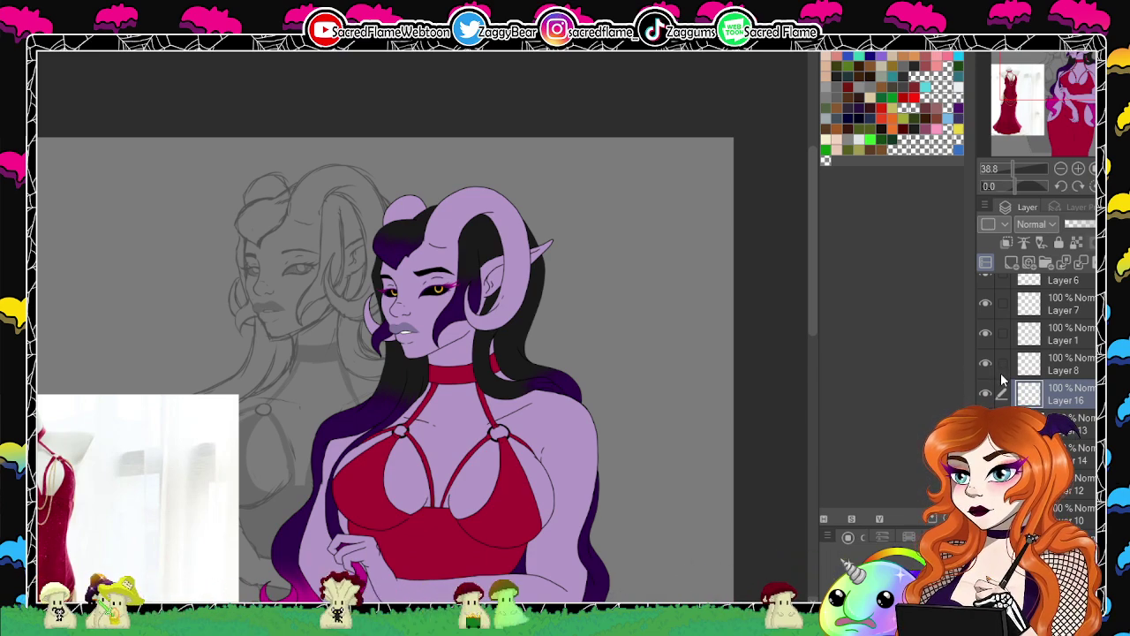
Clean up the line art between the nose and the upper lip on Layer 1.
left_click_drag(1013, 173, 1025, 177)
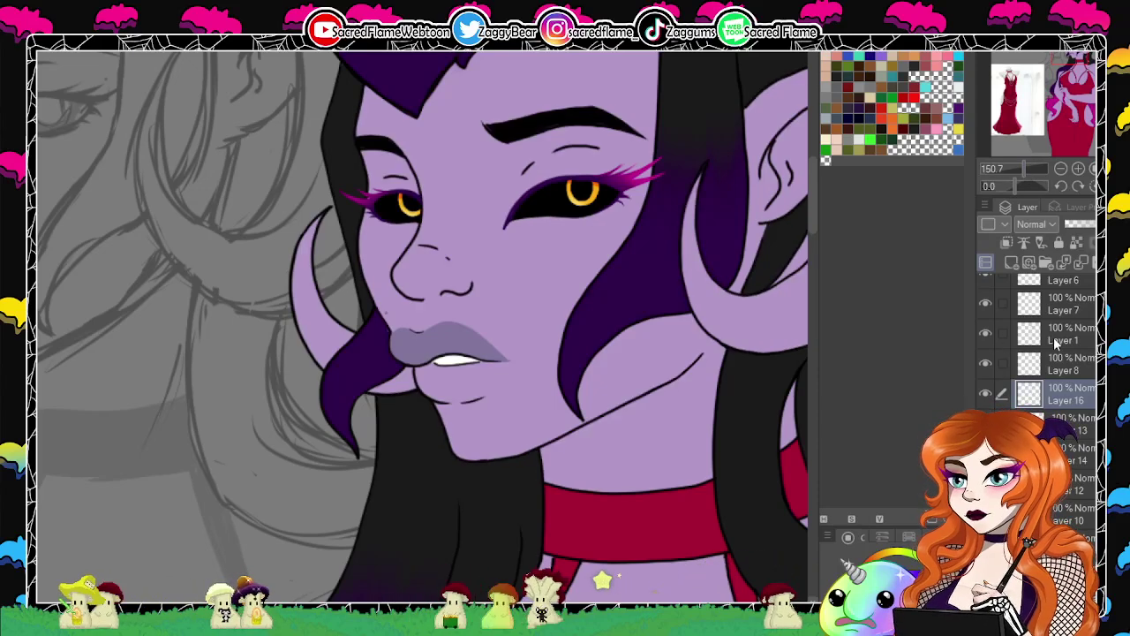
left_click(1016, 336)
left_click_drag(1021, 186, 1003, 205)
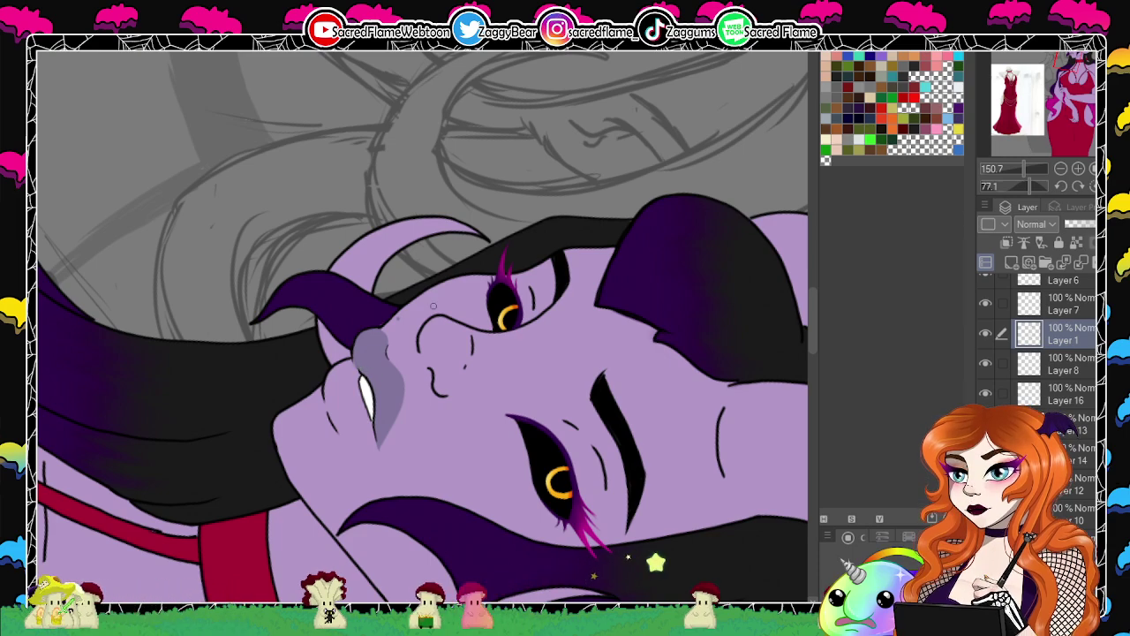
left_click(1091, 187)
left_click_drag(1023, 170, 1018, 174)
left_click(1012, 173)
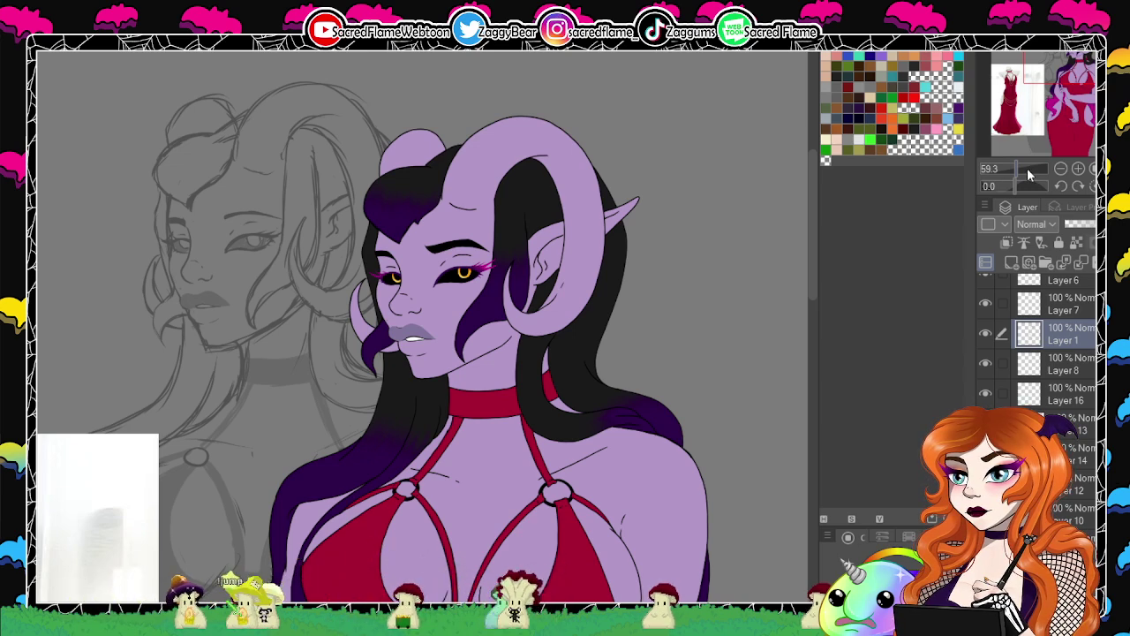
Find which layer holds the dress's strap rings by toggling the visibility of Layers 1, 8 and 16.
left_click_drag(636, 453, 678, 442)
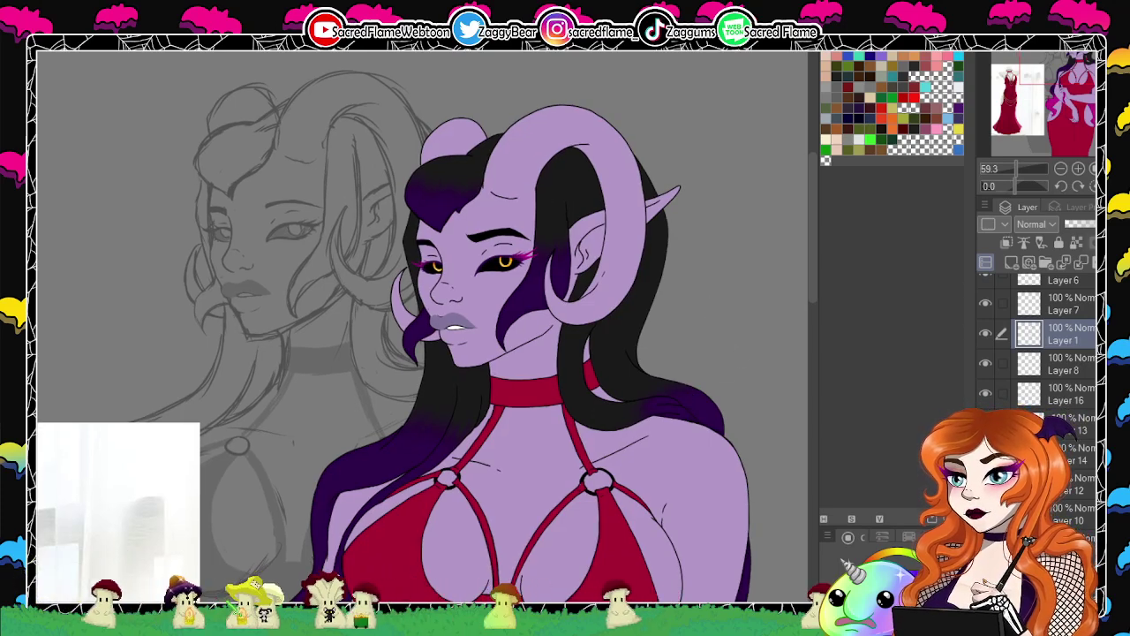
mouse_move(1076, 62)
left_mouse_down()
mouse_move(1075, 103)
mouse_move(1079, 81)
left_mouse_up()
scroll(395, 327, "up", 4)
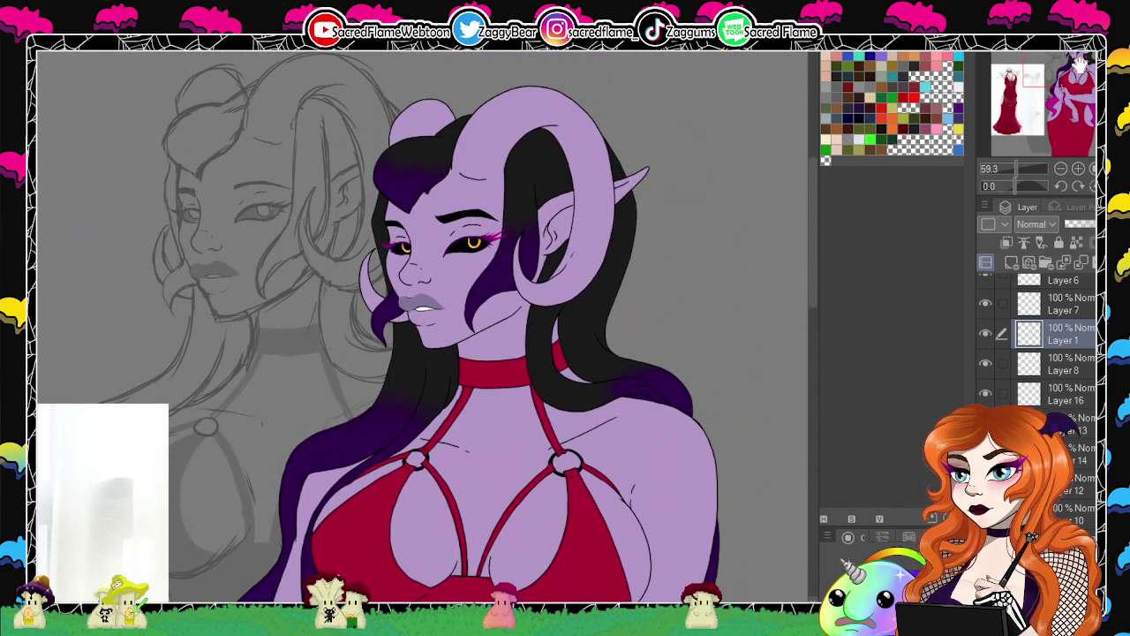
left_click_drag(1079, 64, 1076, 64)
left_click(984, 334)
left_click(983, 335)
left_click(985, 363)
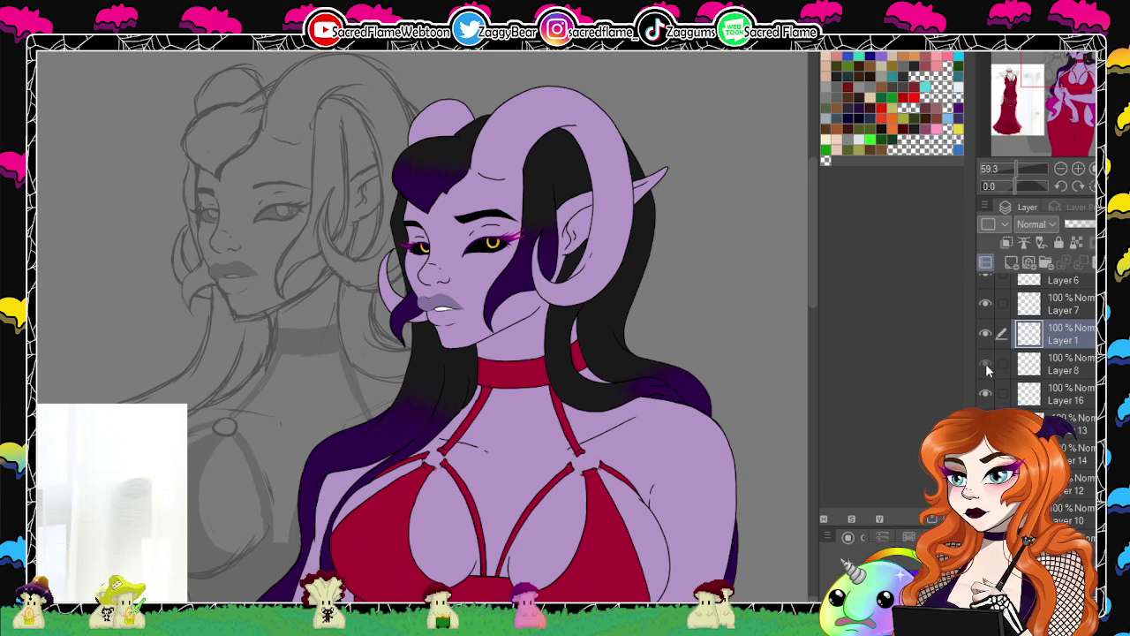
left_click(986, 364)
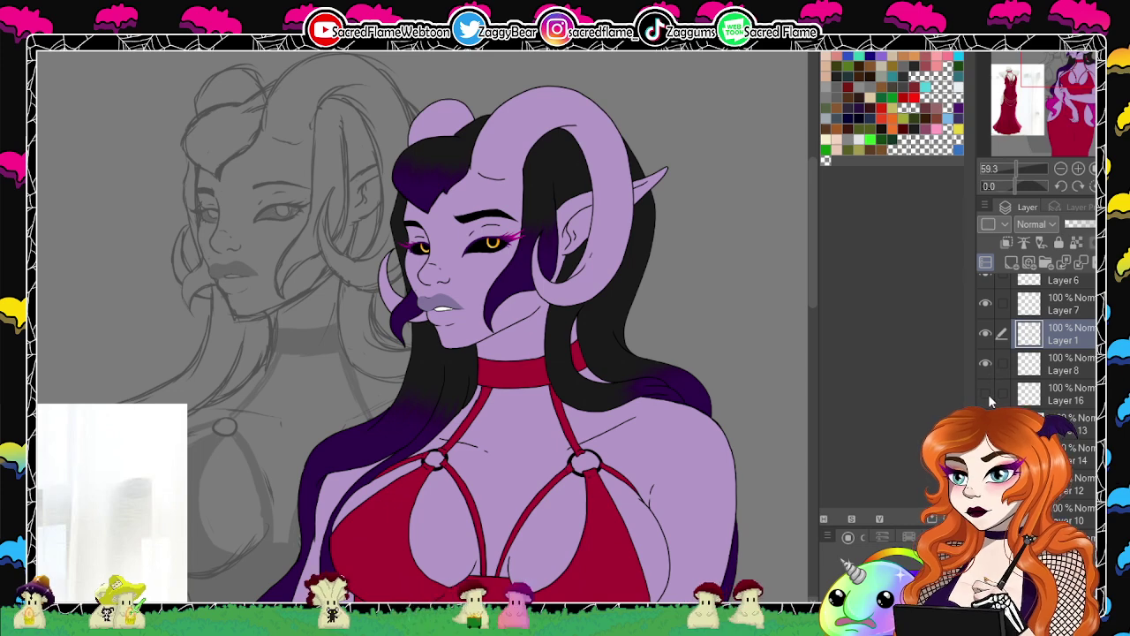
Add a new layer clipped to Layer 8 and paint both of the dress's strap rings gold.
left_click(1068, 395)
left_click(1015, 245)
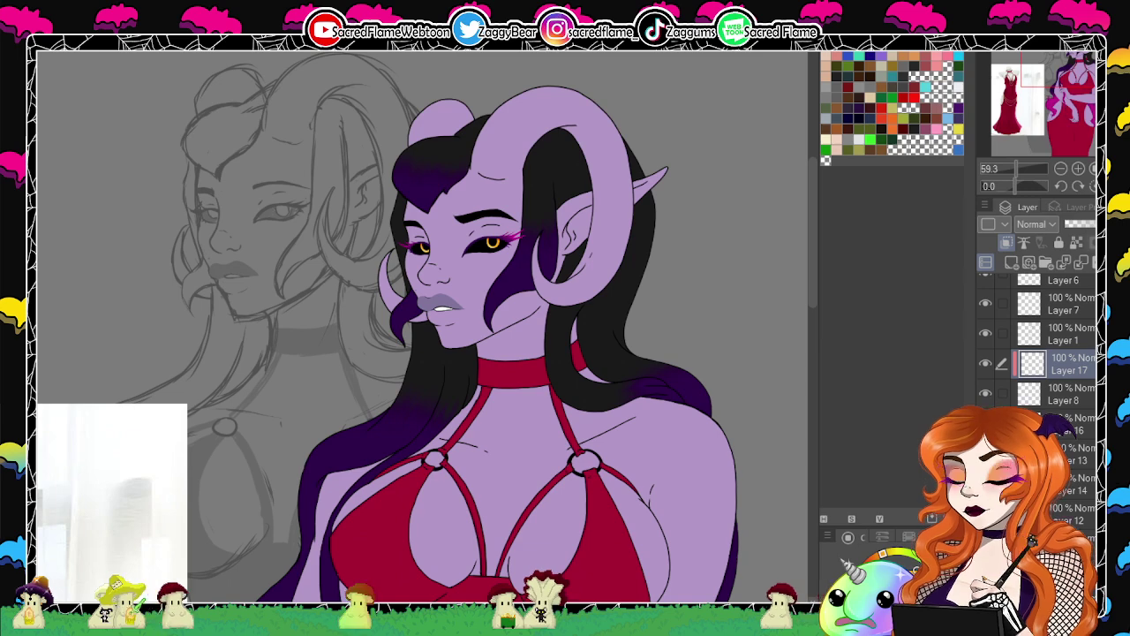
left_click_drag(428, 454, 440, 467)
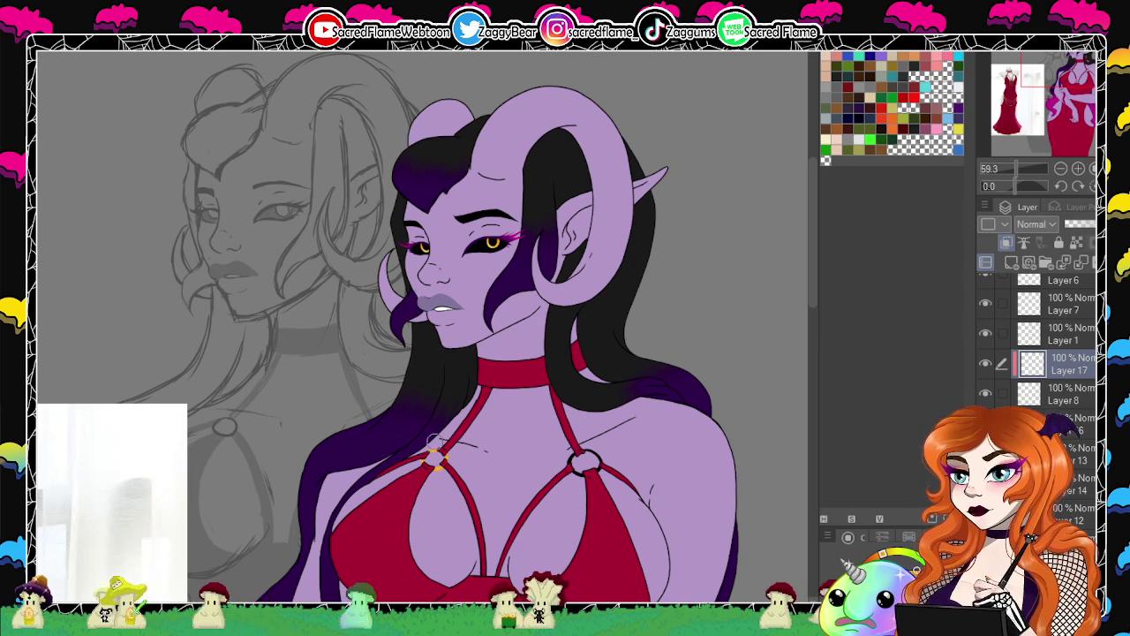
left_click_drag(577, 452, 572, 457)
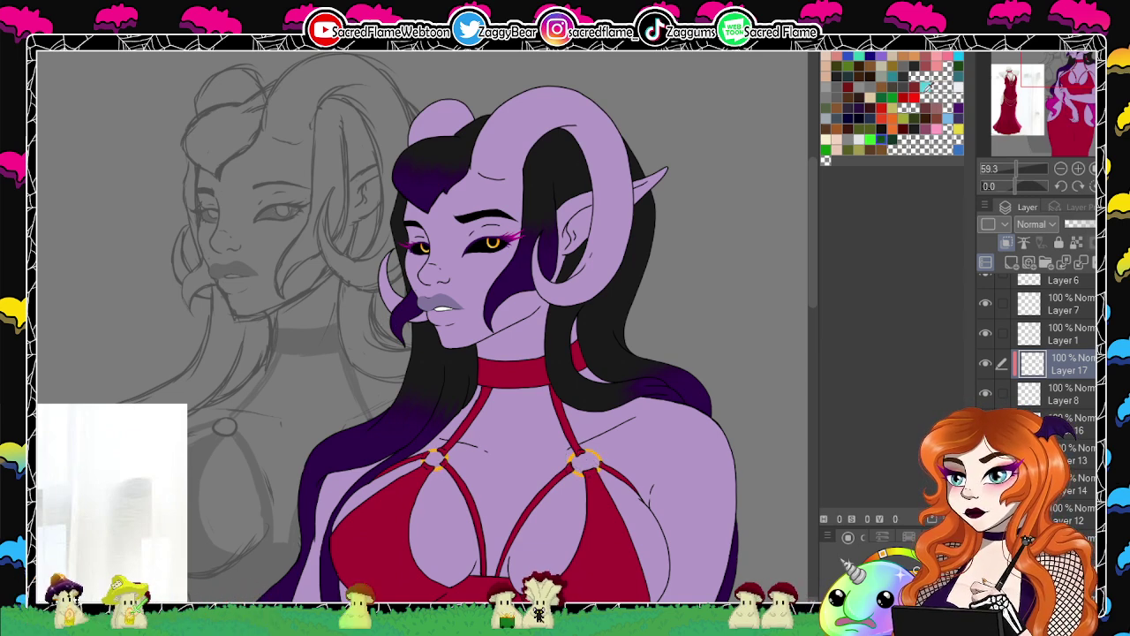
Paint light yellow highlights along both gold strap rings on Layer 17.
left_click(1025, 168)
left_click_drag(1072, 67, 1073, 76)
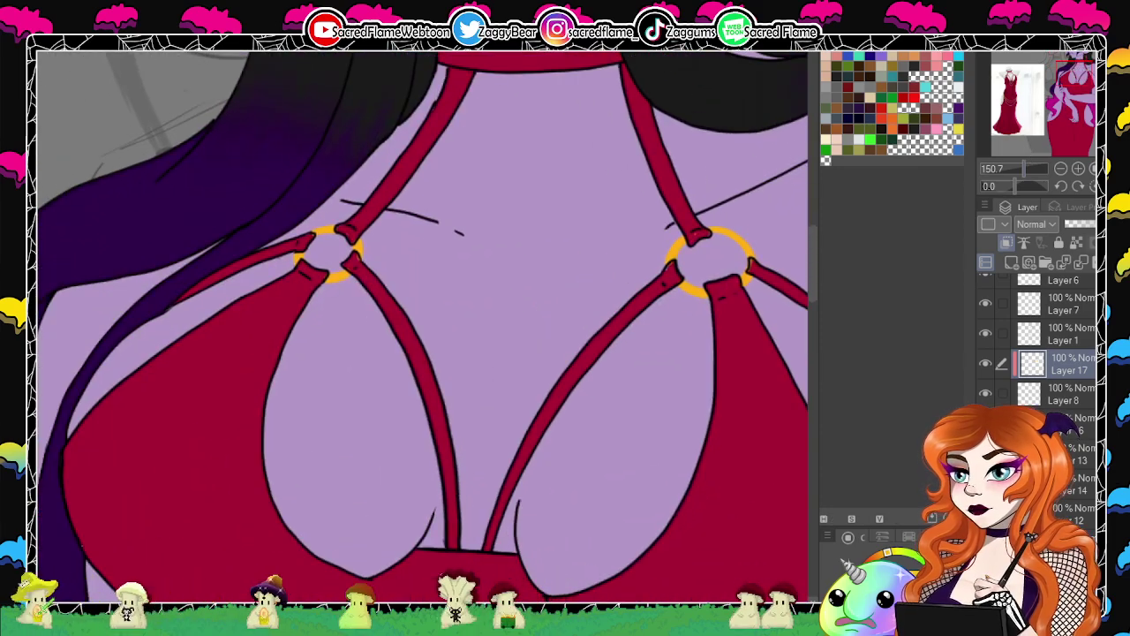
left_click_drag(1023, 169, 989, 180)
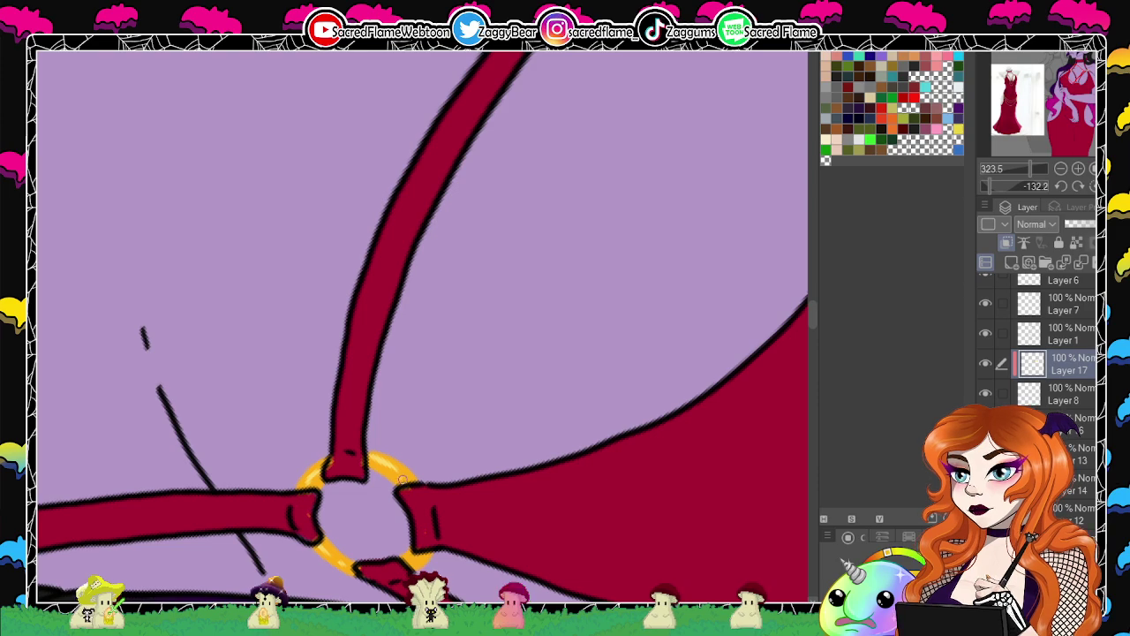
left_click_drag(447, 210, 489, 507)
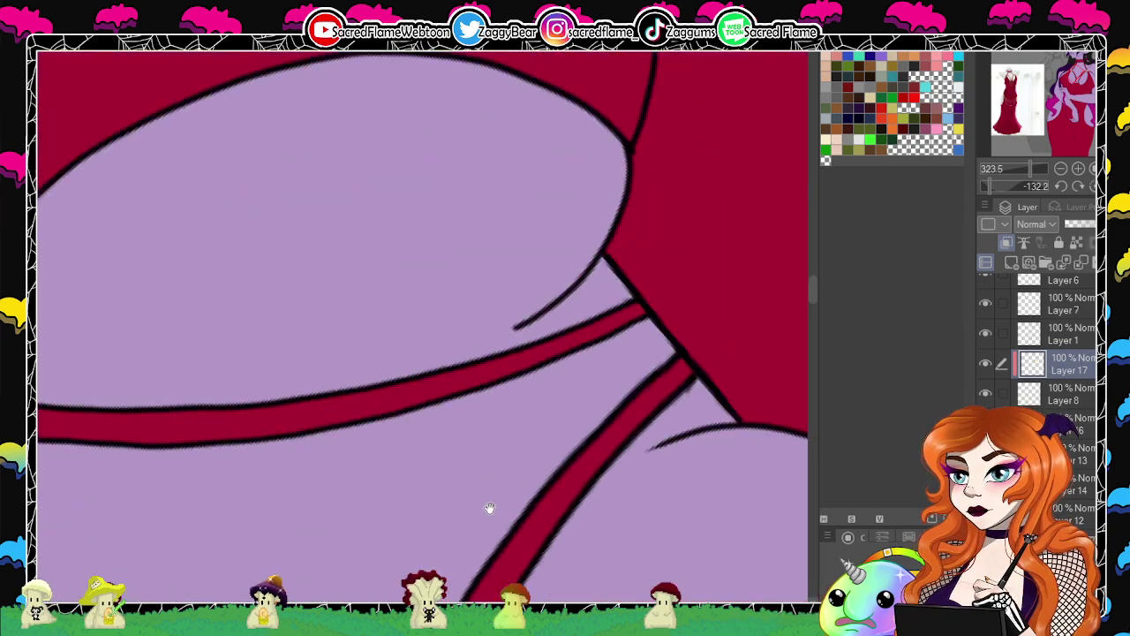
left_click_drag(423, 71, 538, 509)
left_click_drag(232, 422, 447, 409)
mouse_move(441, 583)
left_mouse_down()
mouse_move(494, 257)
mouse_move(573, 261)
left_mouse_up()
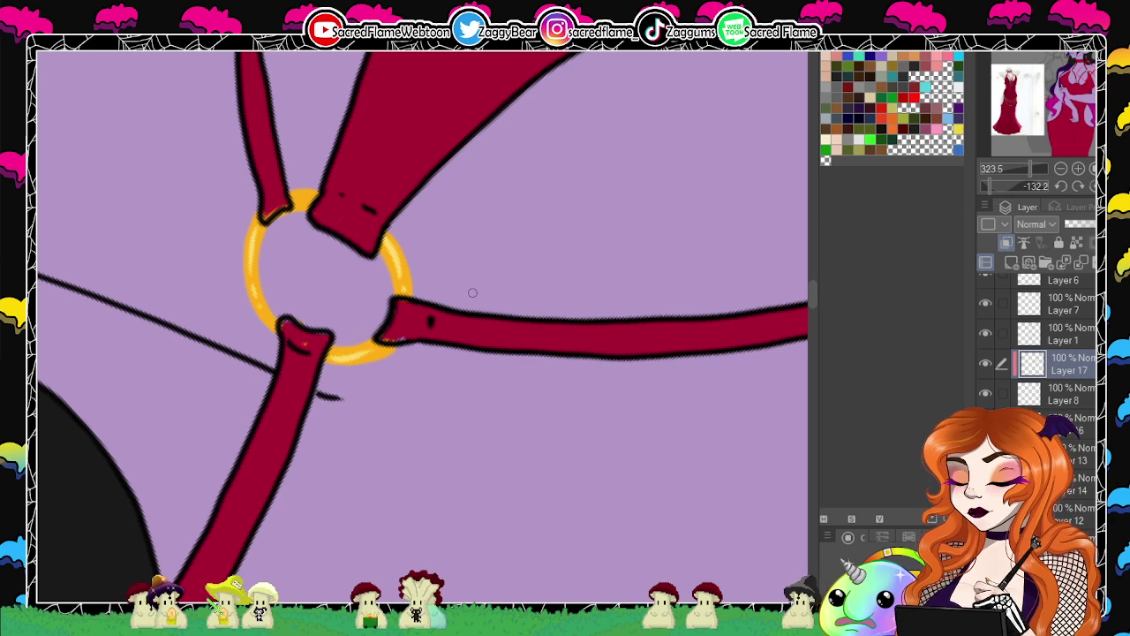
left_click(1093, 186)
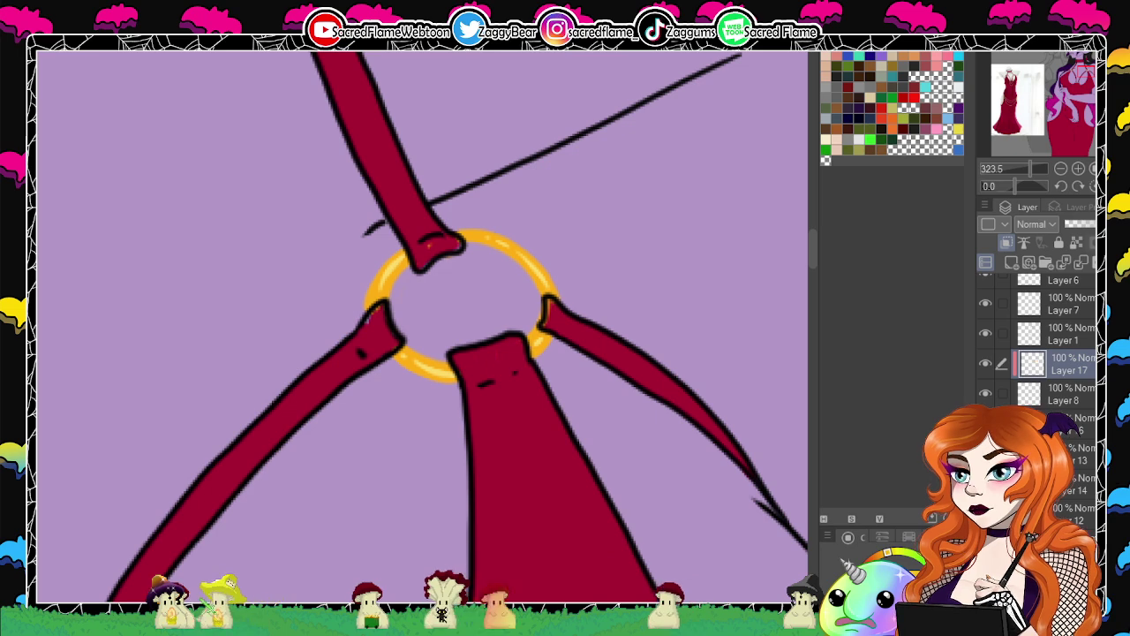
Clean up the gold spilling over the strap ends around both rings on Layer 8.
left_click(1079, 541)
left_click(526, 484, "alt")
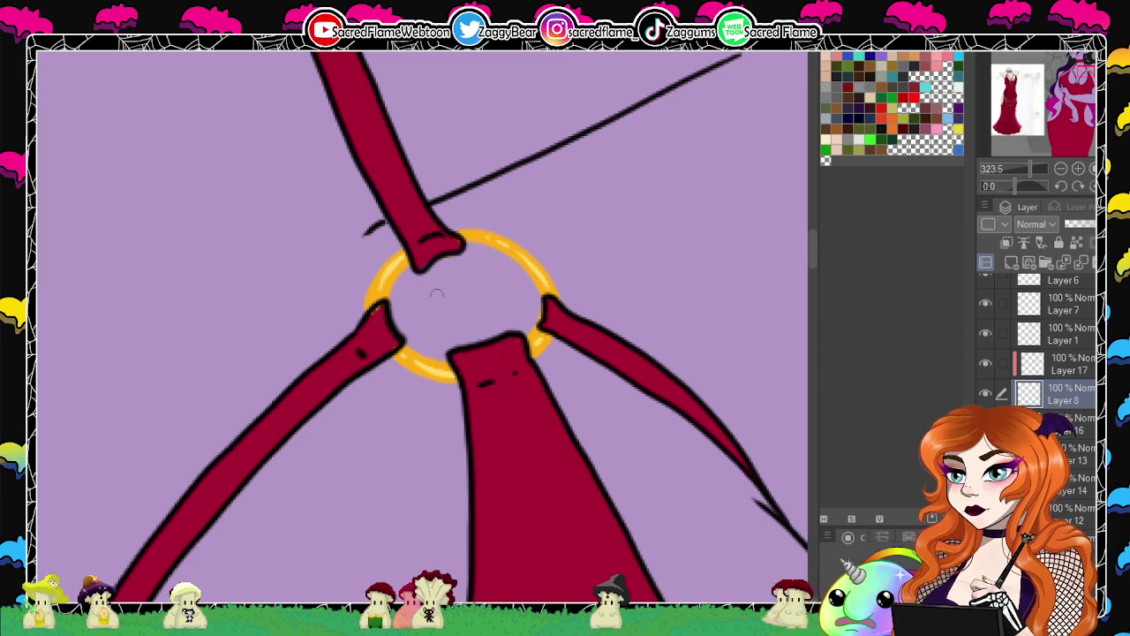
left_click_drag(395, 483, 677, 328)
left_click_drag(132, 362, 724, 318)
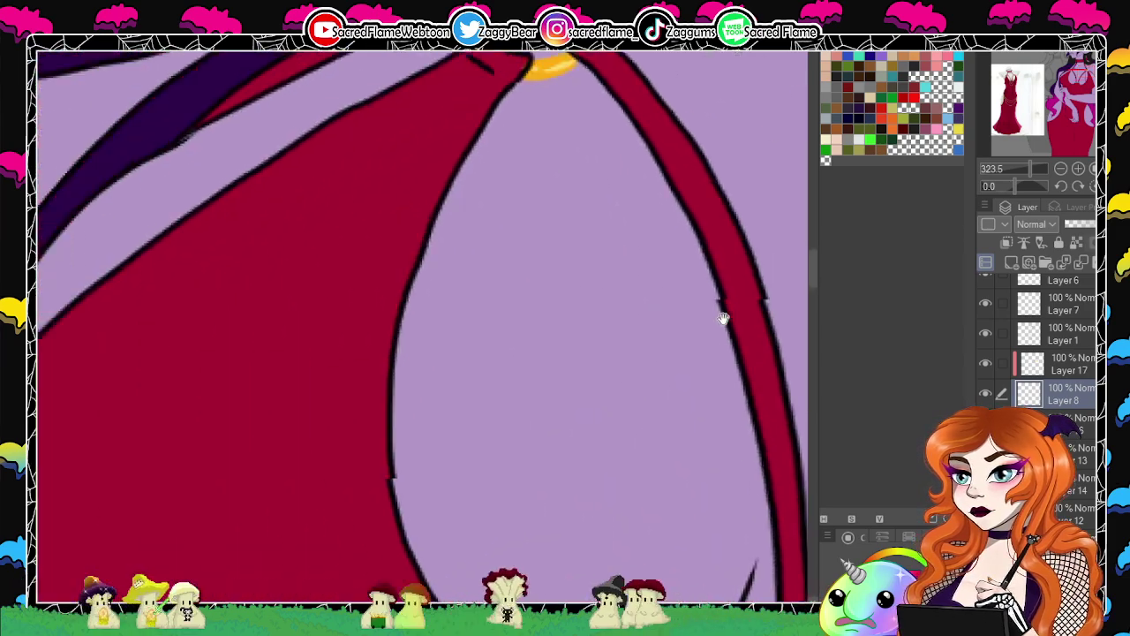
left_click_drag(397, 389, 757, 297)
mouse_move(776, 89)
left_mouse_down()
mouse_move(561, 330)
mouse_move(395, 417)
left_mouse_up()
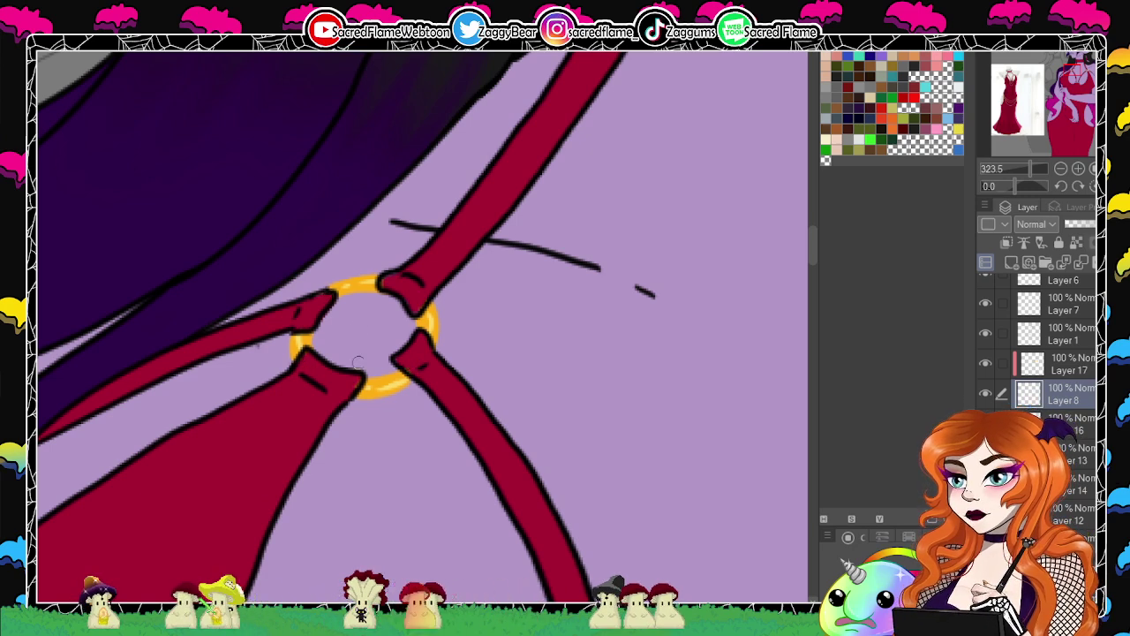
Check Layer 8 by toggling its visibility, and merge Layer 17 down into it.
left_click(986, 392)
left_click(985, 392)
left_click(1082, 378)
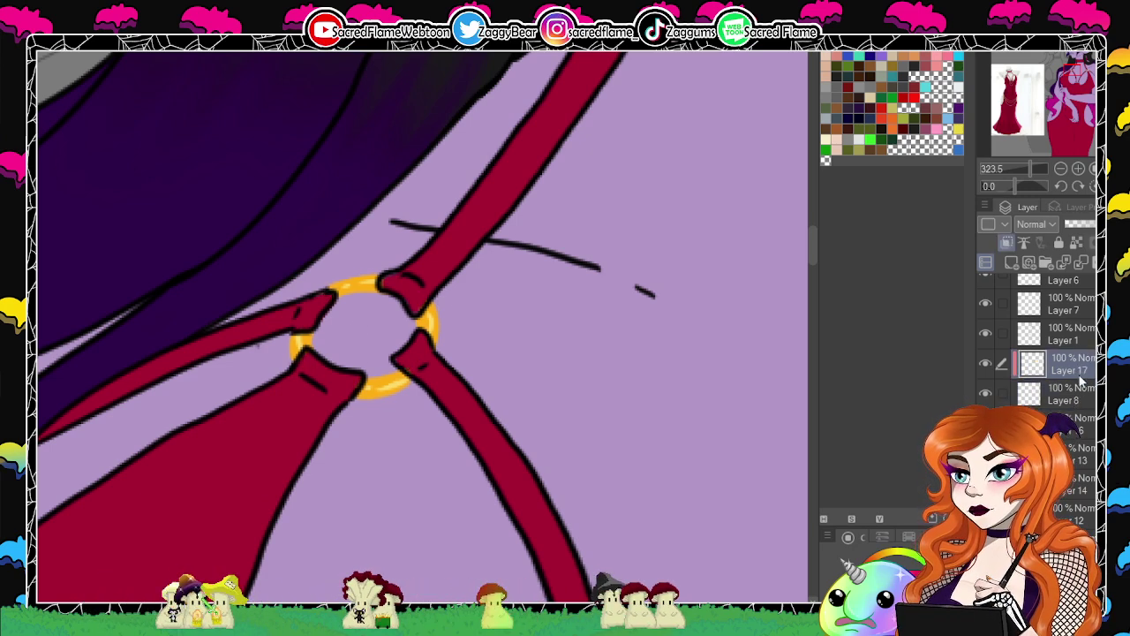
left_click(1080, 262)
Add a border effect to the merged ring layer with a darker shade of the rings' gold as edge colour.
left_click(1079, 207)
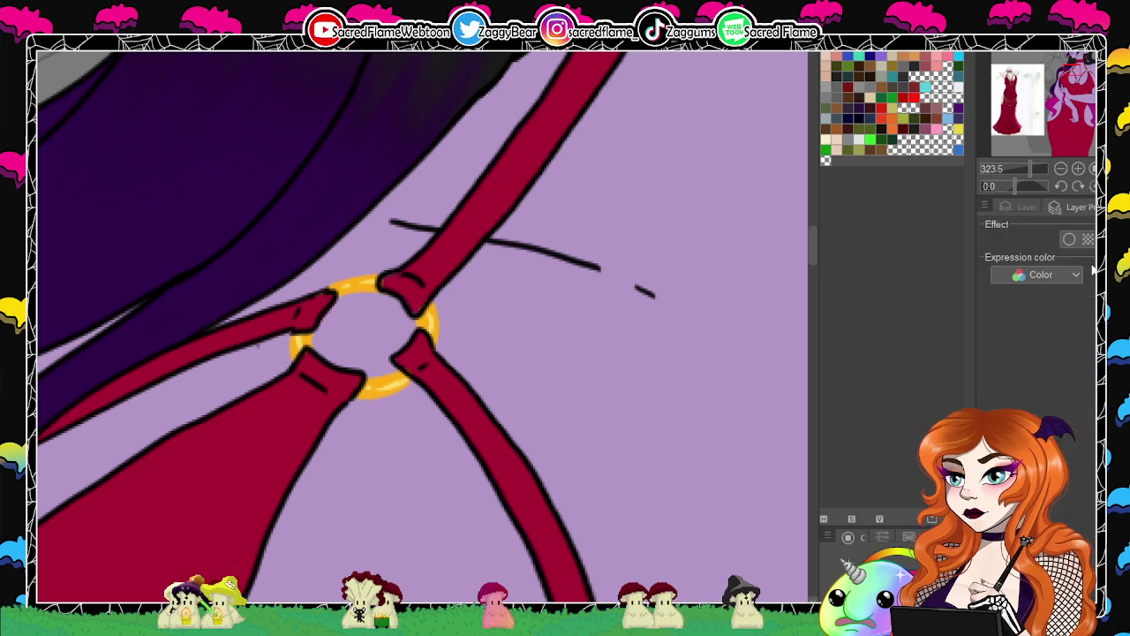
left_click(1069, 238)
left_click(1074, 302)
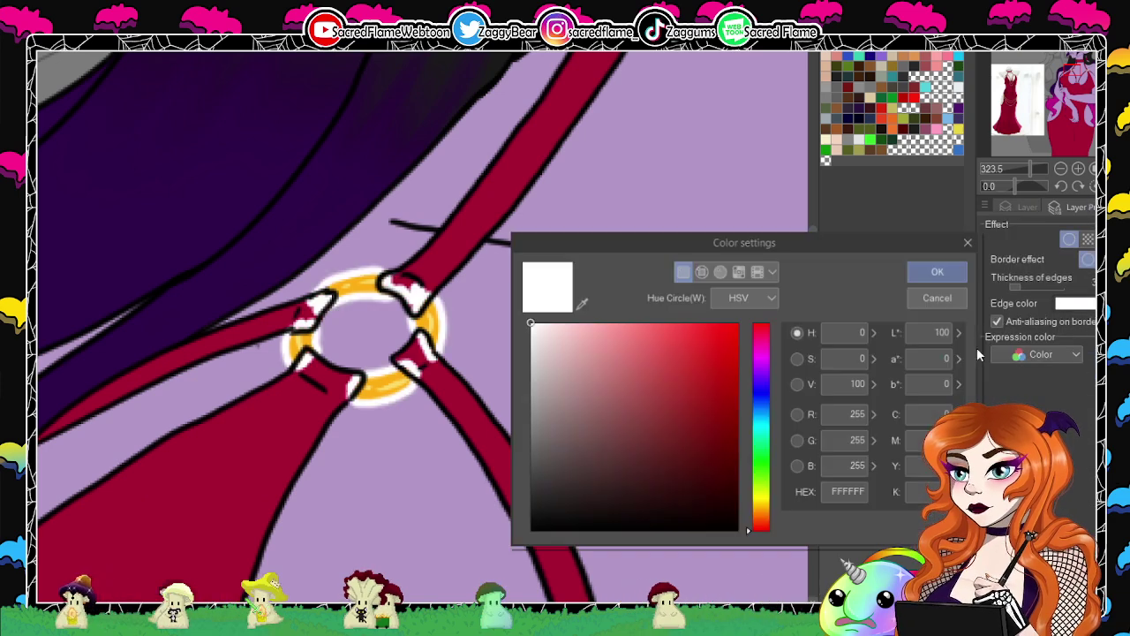
left_click(580, 303)
left_click(396, 395)
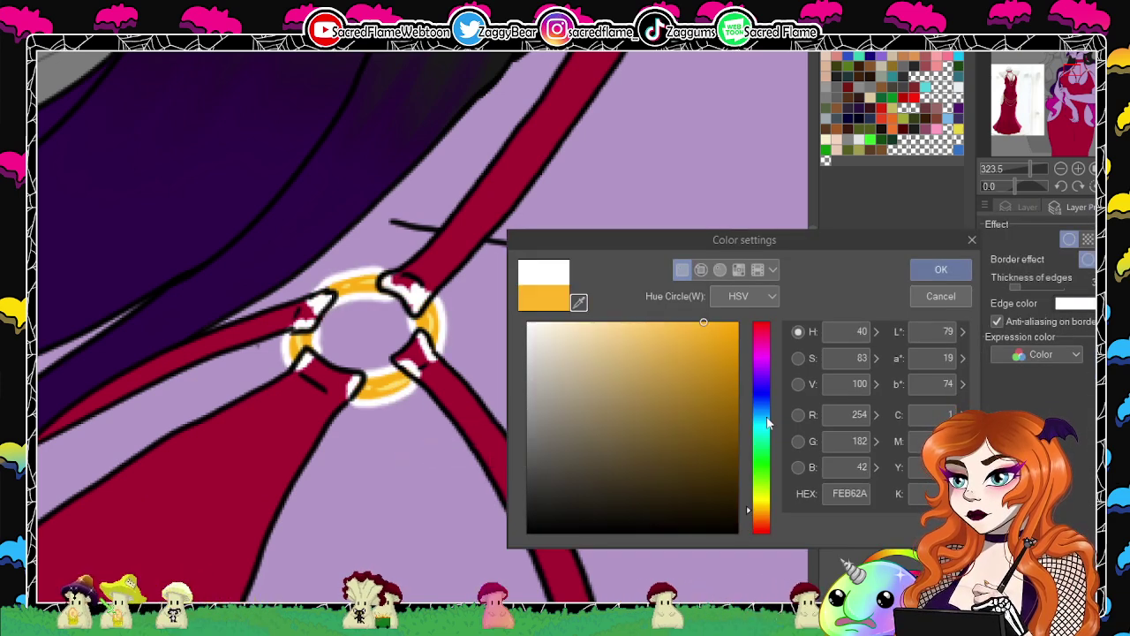
left_click(734, 362)
left_click(940, 270)
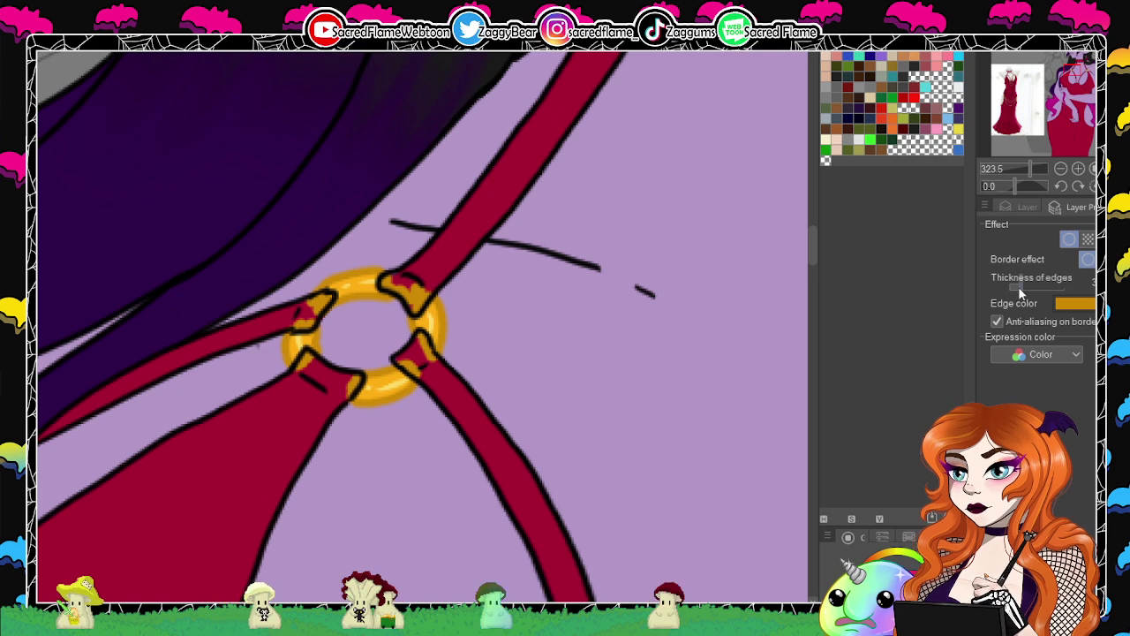
Reduce the ring border's thickness to its minimum and change the edge colour to a darker brownish gold.
left_click_drag(1017, 286, 1009, 287)
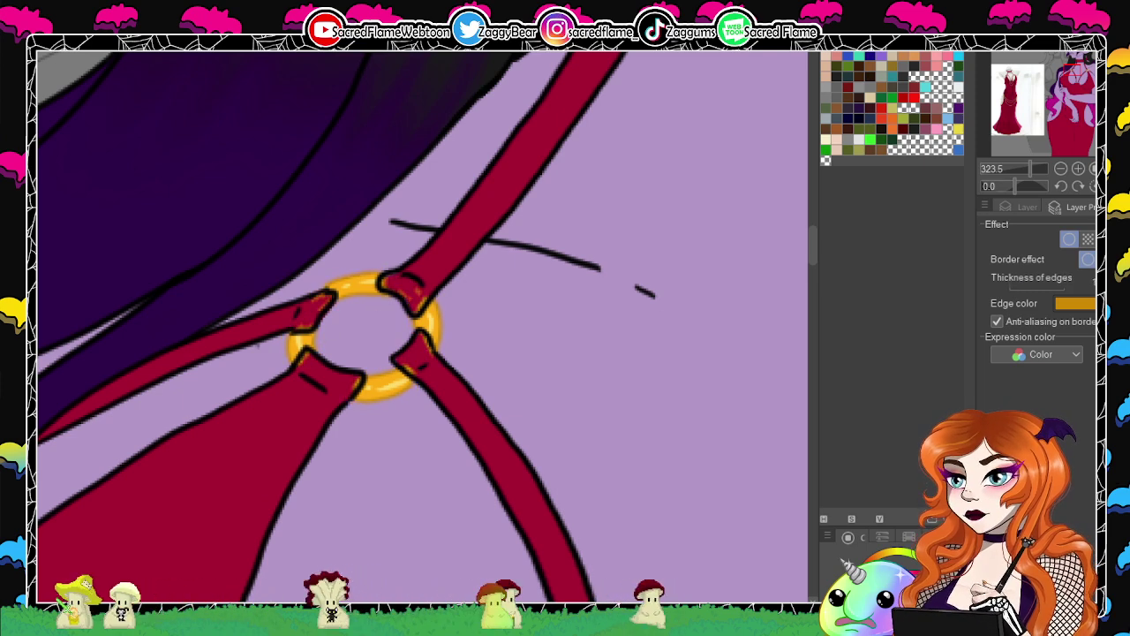
left_click(1074, 303)
left_click(911, 273)
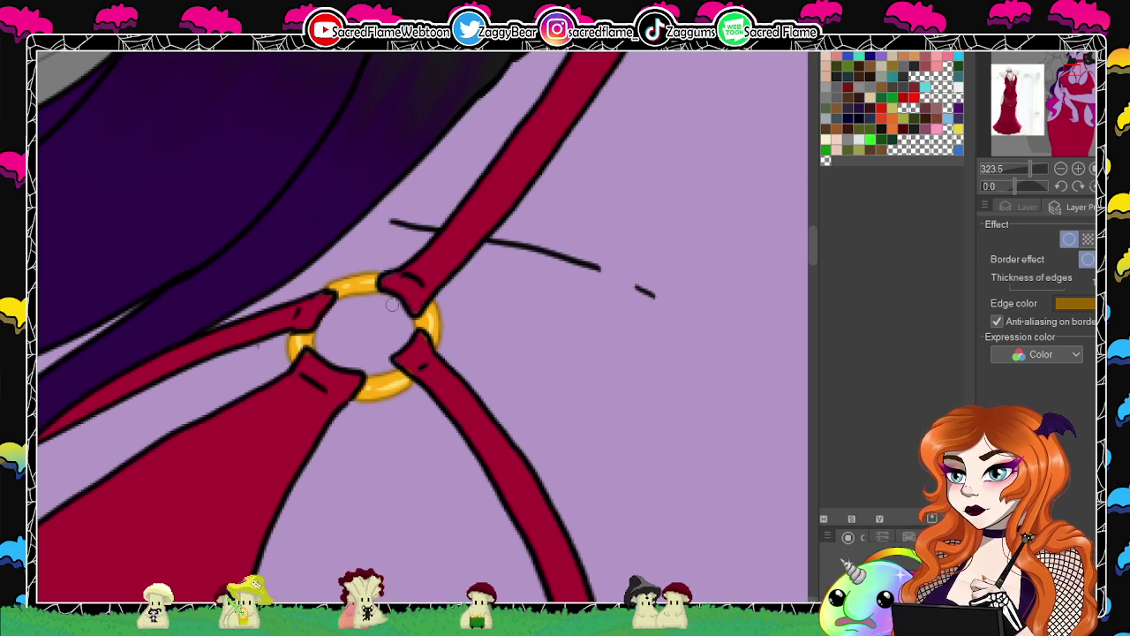
left_click_drag(641, 398, 189, 435)
left_click_drag(603, 432, 378, 351)
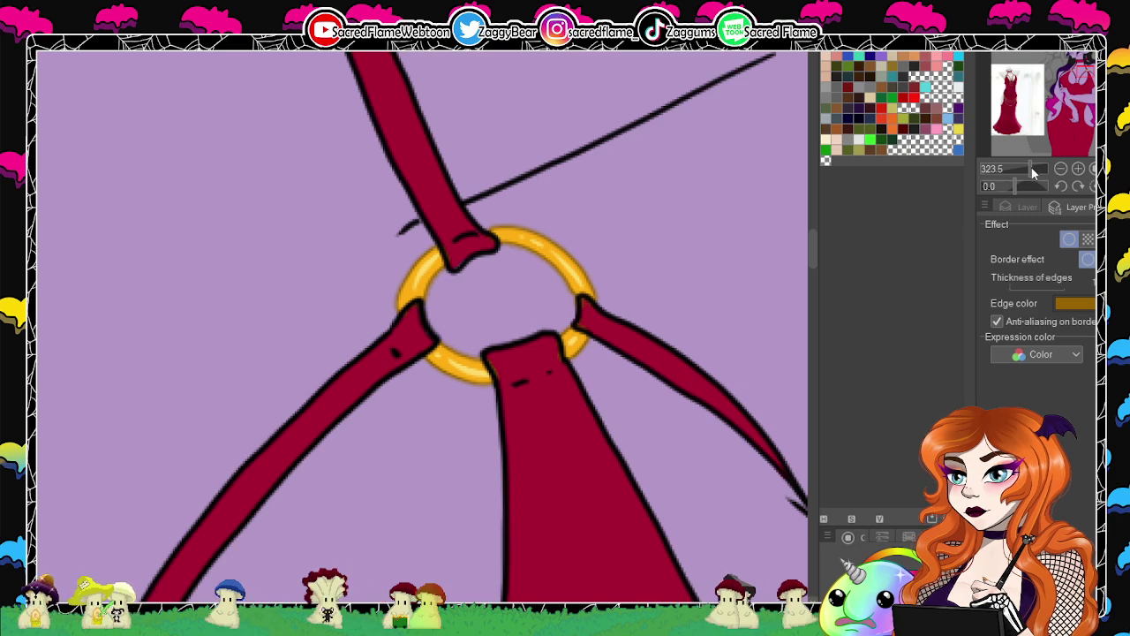
Paint patches of purple blush (HSV 289, 62, 80) beneath both eyes and on the tip of the nose.
left_click_drag(1031, 168, 1013, 168)
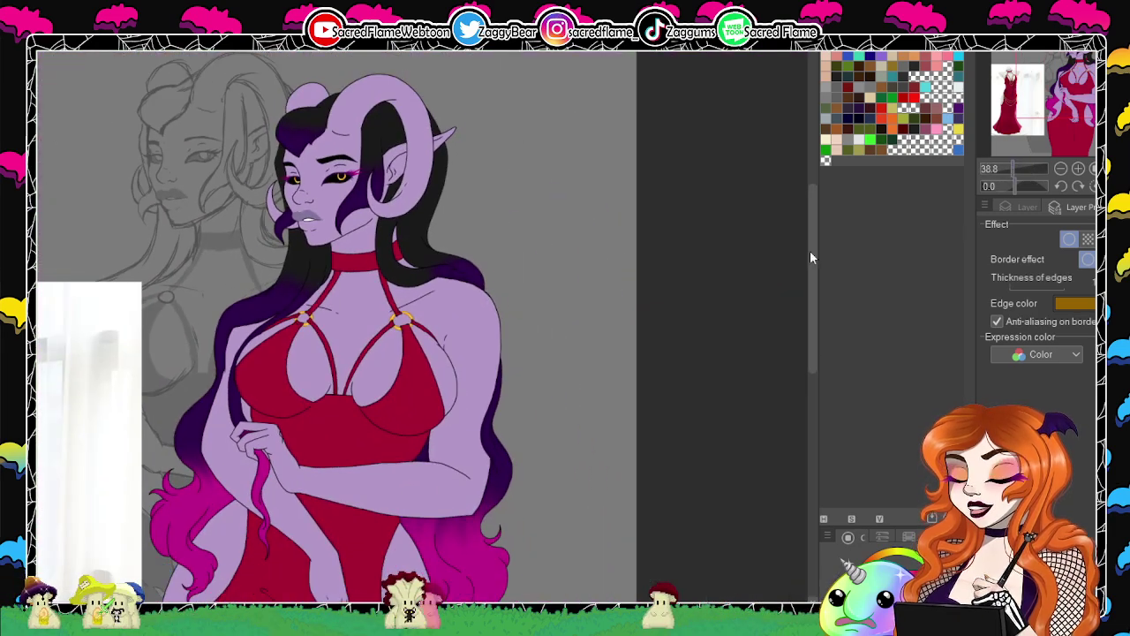
left_click_drag(693, 265, 735, 397)
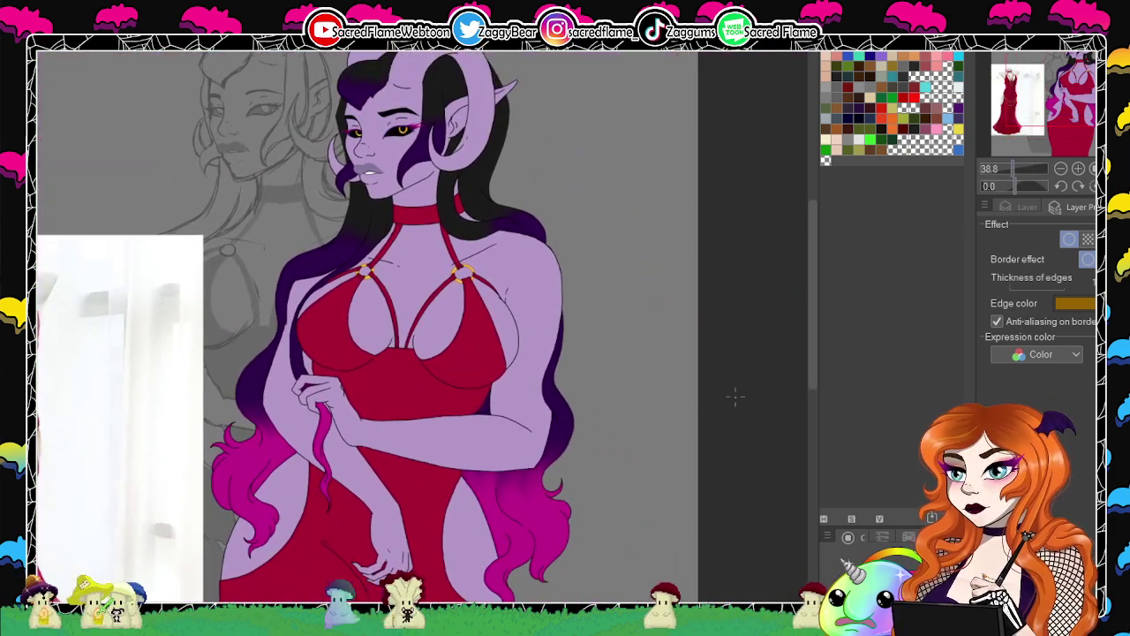
left_click_drag(1082, 92, 1029, 85)
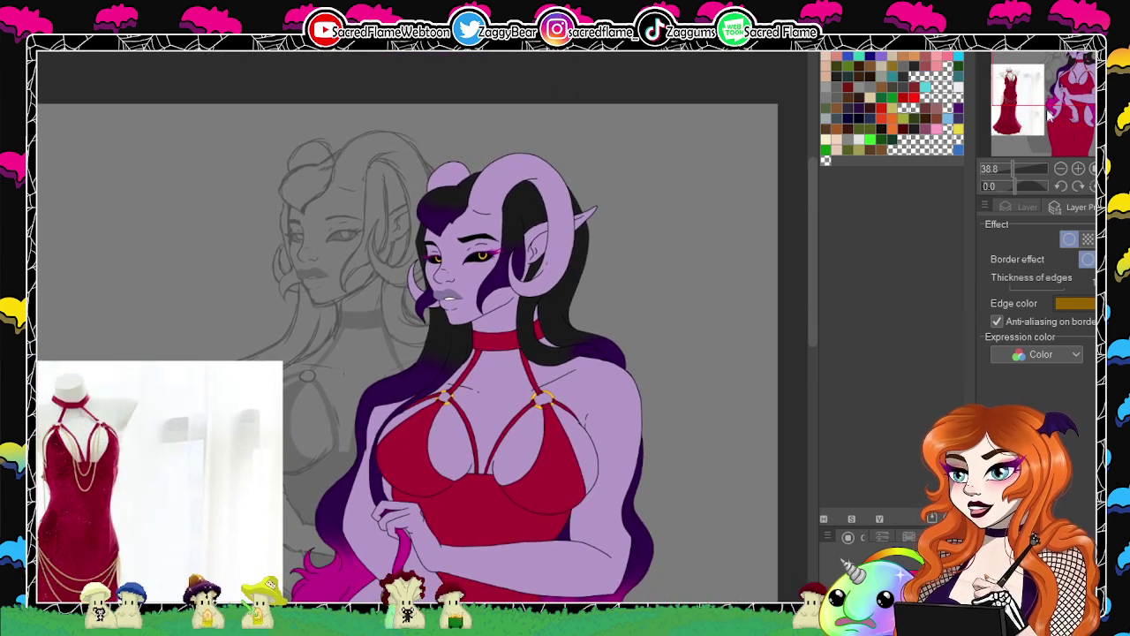
left_click_drag(1070, 81, 1018, 95)
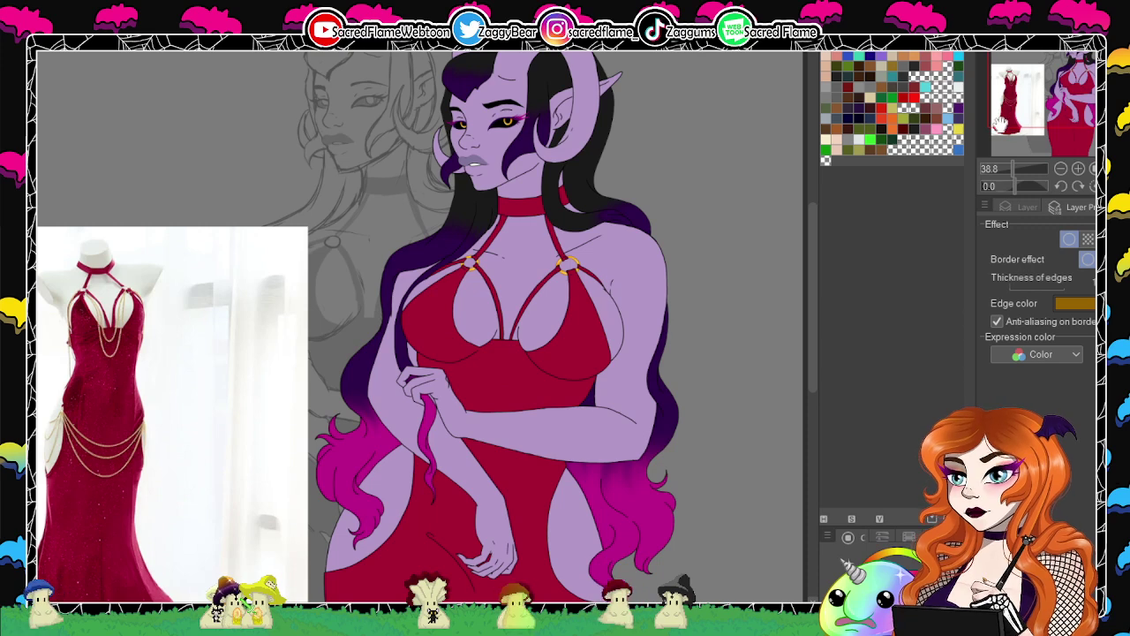
left_click(1020, 206)
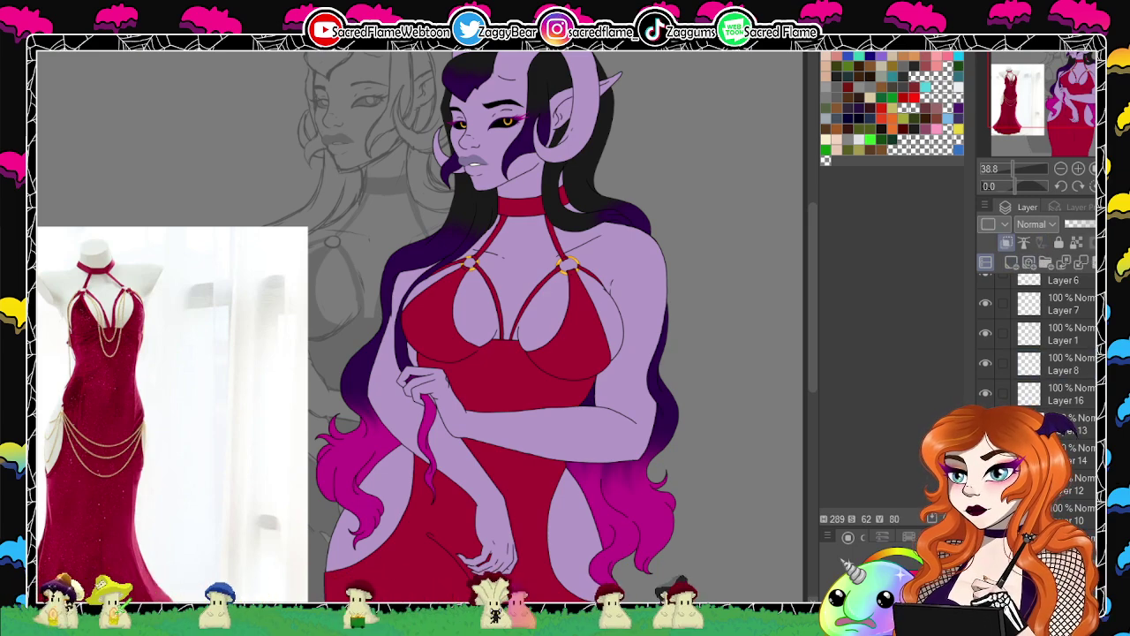
left_click_drag(1016, 167, 1025, 167)
left_click(1075, 64)
left_click_drag(1075, 63, 1074, 44)
left_click_drag(1015, 185, 1003, 185)
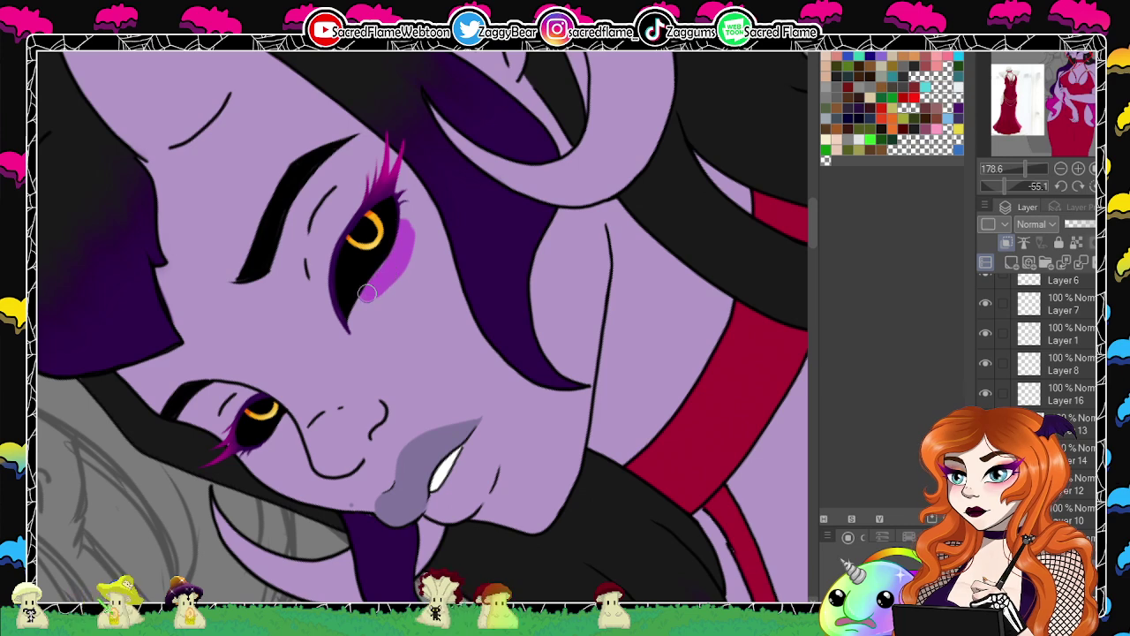
left_click_drag(368, 294, 393, 269)
mouse_move(265, 452)
left_mouse_down()
mouse_move(281, 428)
mouse_move(332, 443)
left_mouse_up()
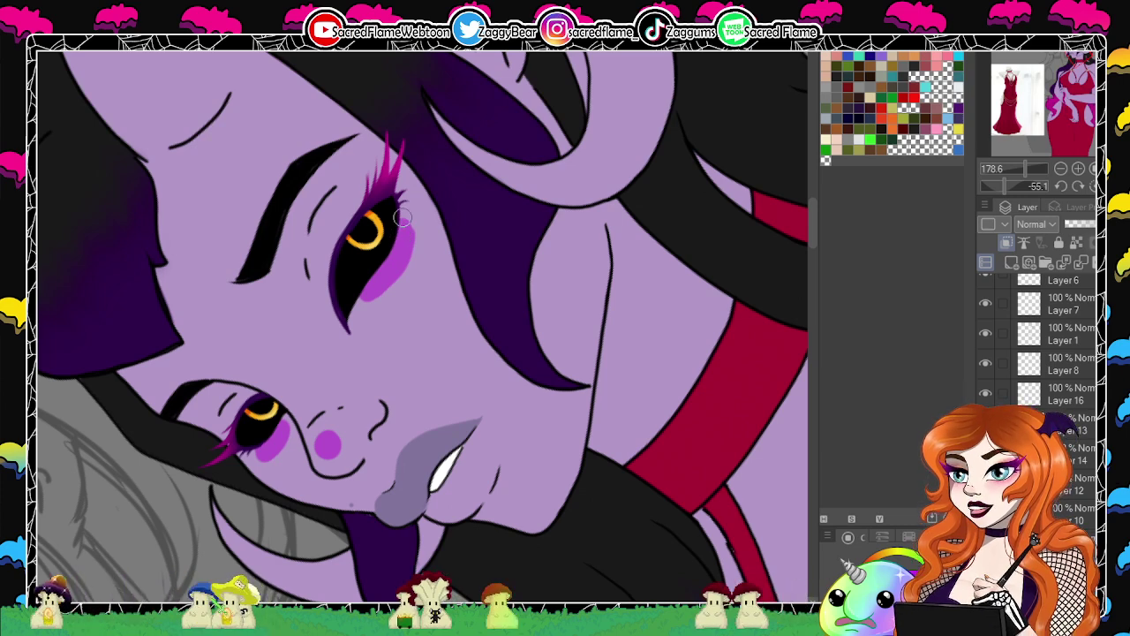
Blend the blush patches softly into the skin and deepen the purple along the lower eyelids.
mouse_move(403, 218)
left_mouse_down()
mouse_move(395, 248)
mouse_move(413, 242)
mouse_move(361, 303)
mouse_move(410, 242)
mouse_move(392, 293)
mouse_move(388, 266)
mouse_move(406, 308)
left_mouse_up()
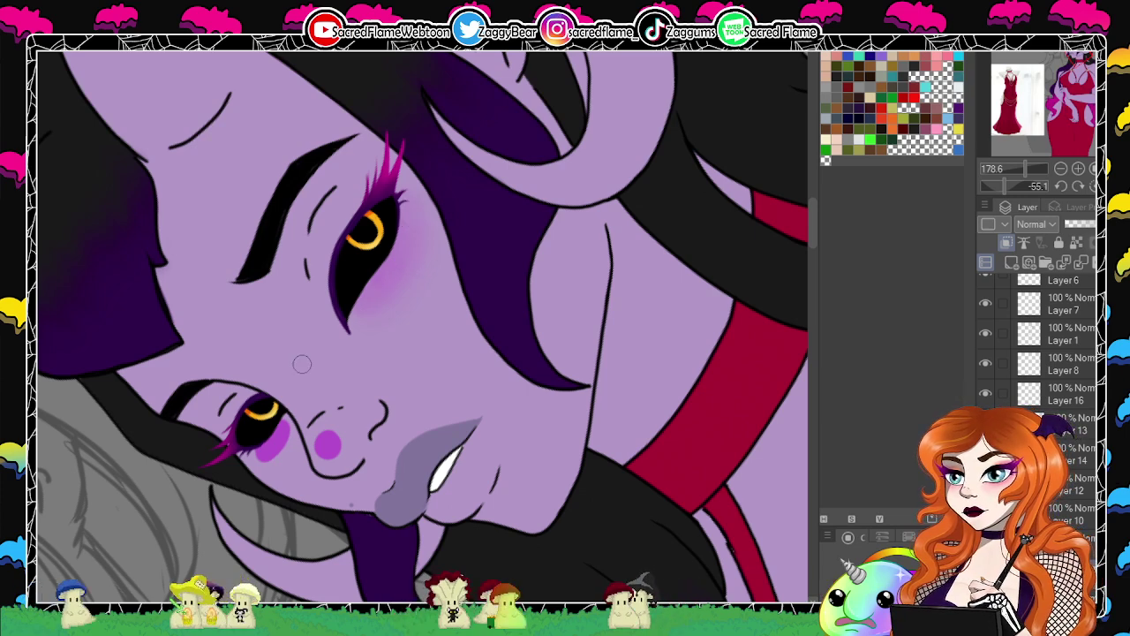
mouse_move(325, 440)
left_mouse_down()
mouse_move(349, 454)
mouse_move(332, 459)
mouse_move(316, 439)
mouse_move(315, 452)
mouse_move(287, 421)
mouse_move(279, 447)
mouse_move(267, 425)
mouse_move(266, 453)
mouse_move(301, 446)
left_mouse_up()
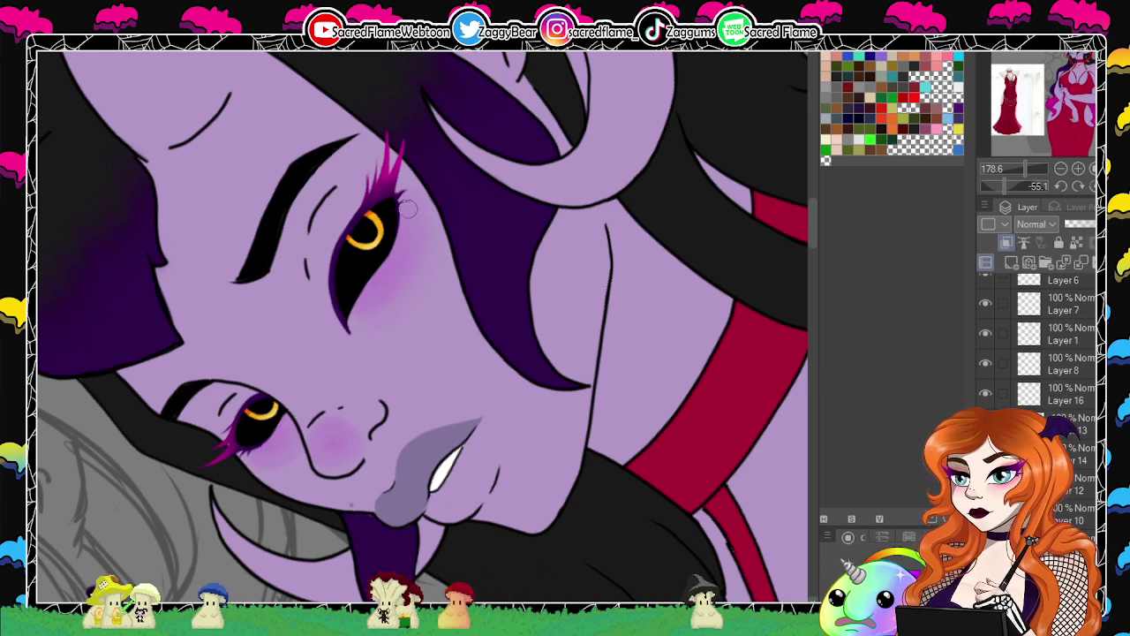
left_click_drag(394, 237, 366, 288)
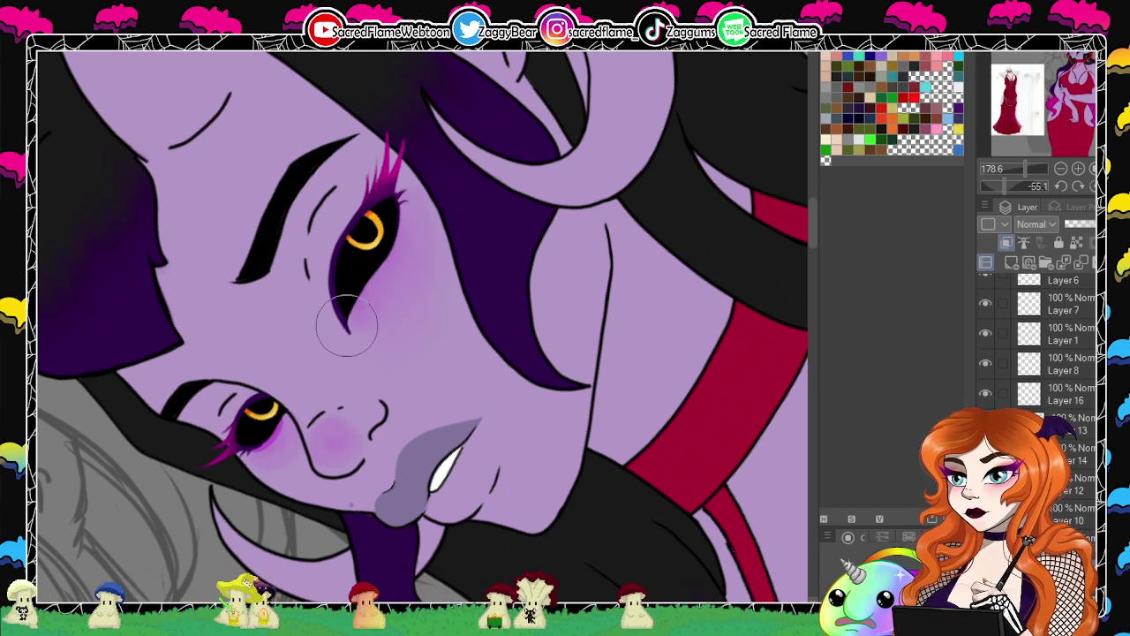
key("bracketleft")
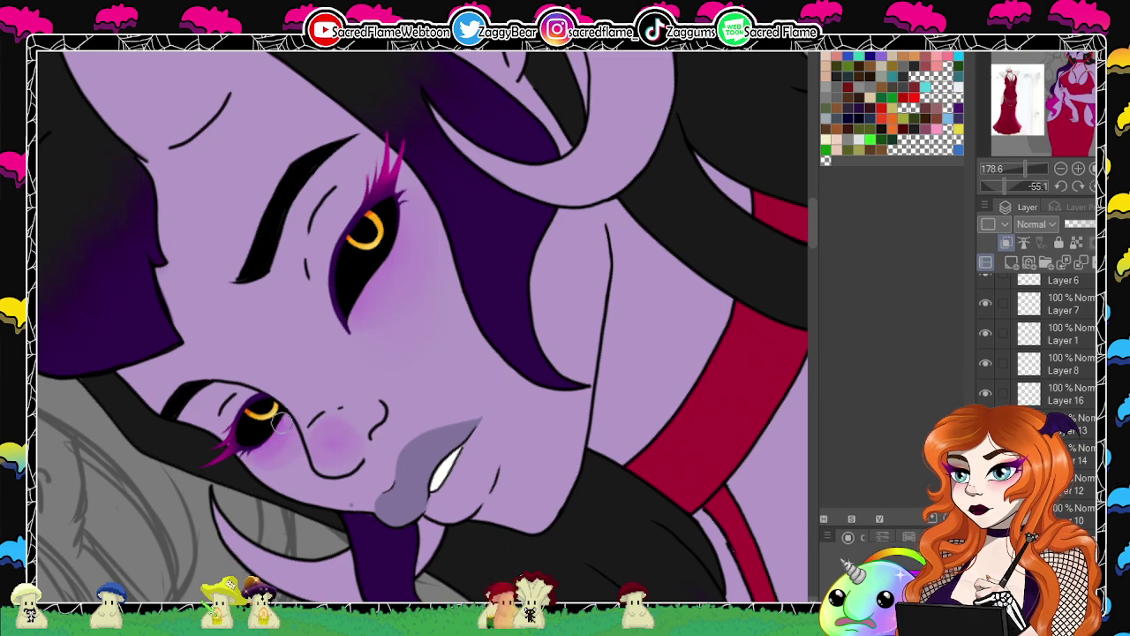
Paint purple blush on the pointed ear's tip and upper inner fold, and blend it into the skin.
left_click(1092, 187)
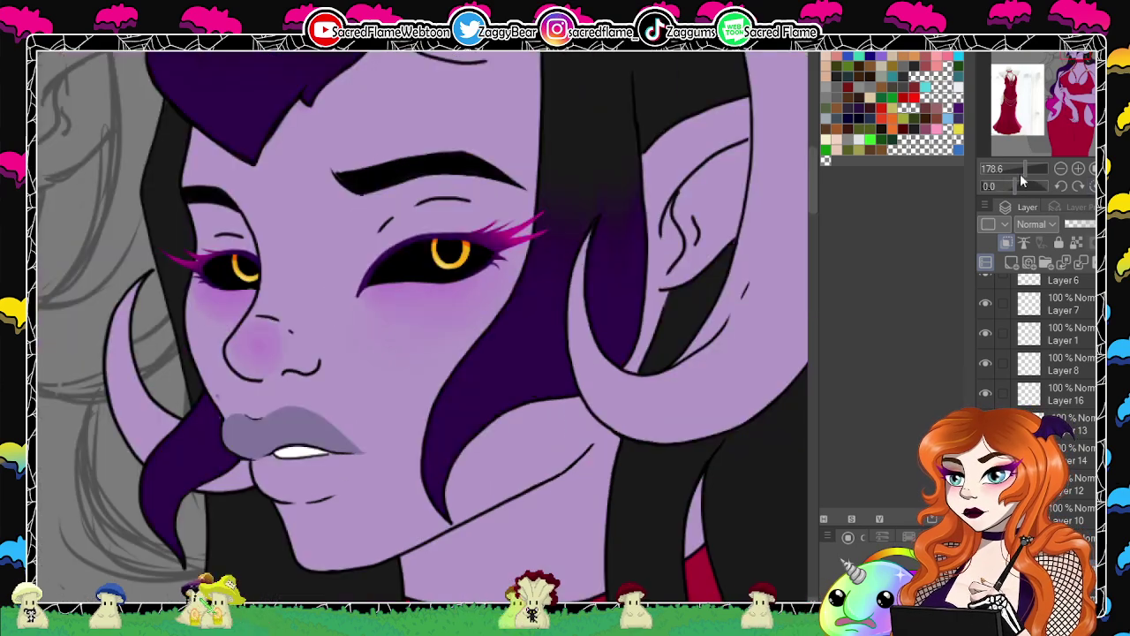
left_click_drag(1025, 169, 1017, 168)
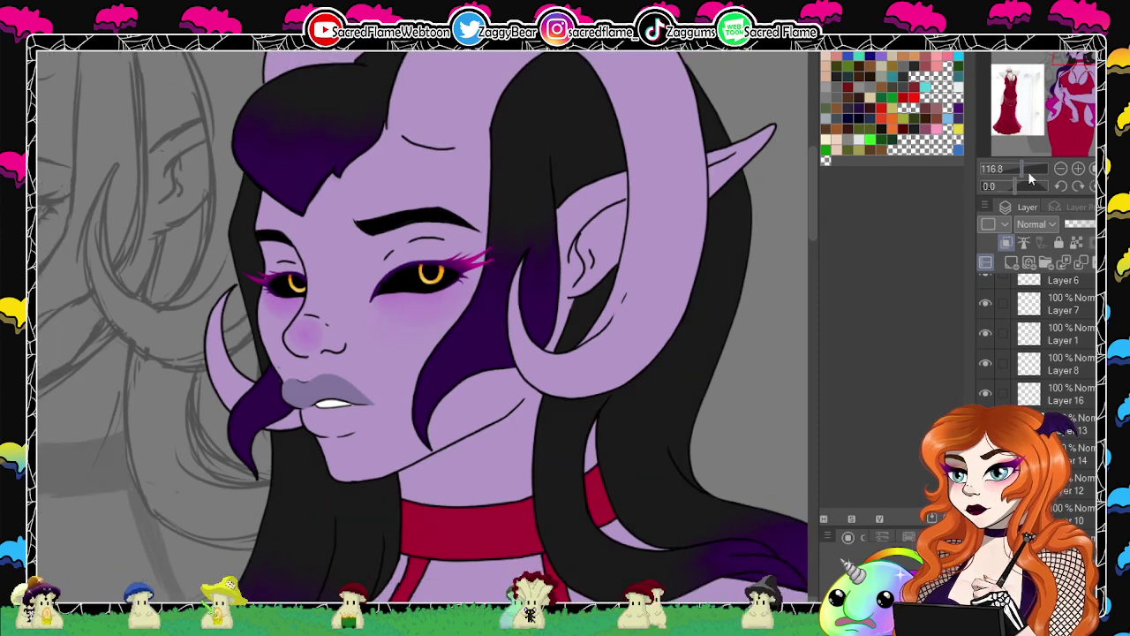
left_click_drag(723, 311, 398, 315)
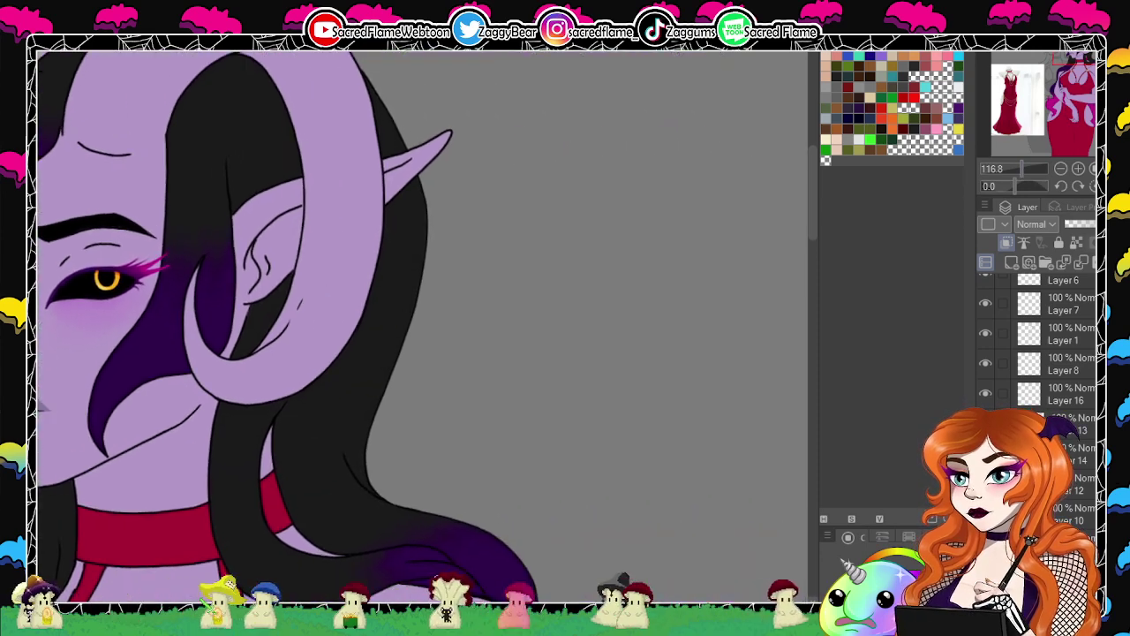
left_click_drag(392, 163, 430, 148)
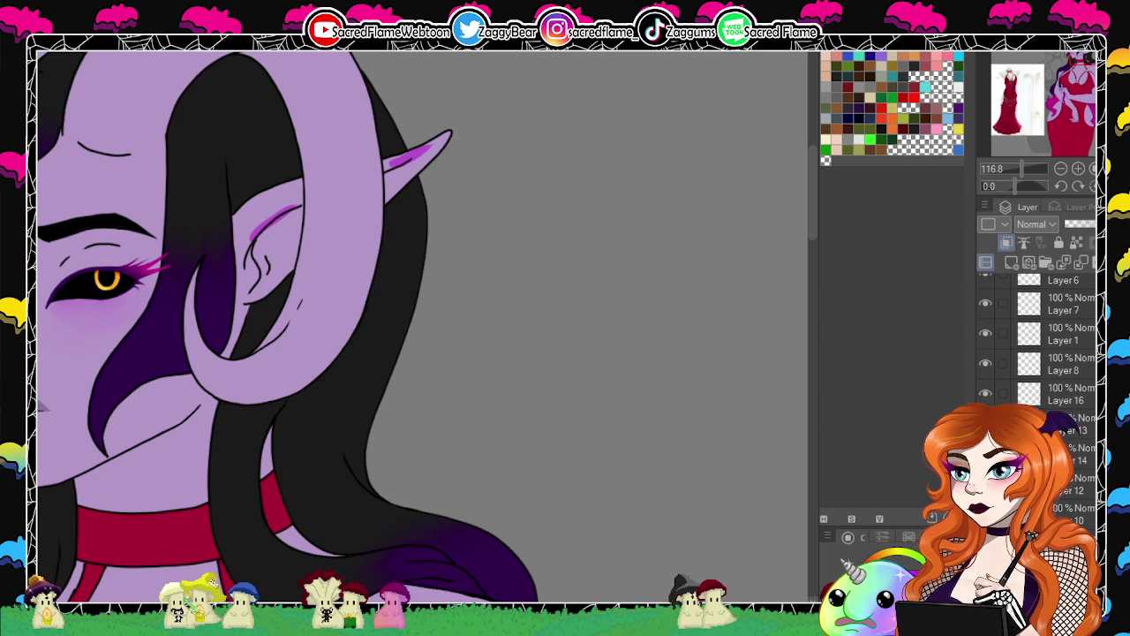
left_click_drag(1013, 186, 1005, 185)
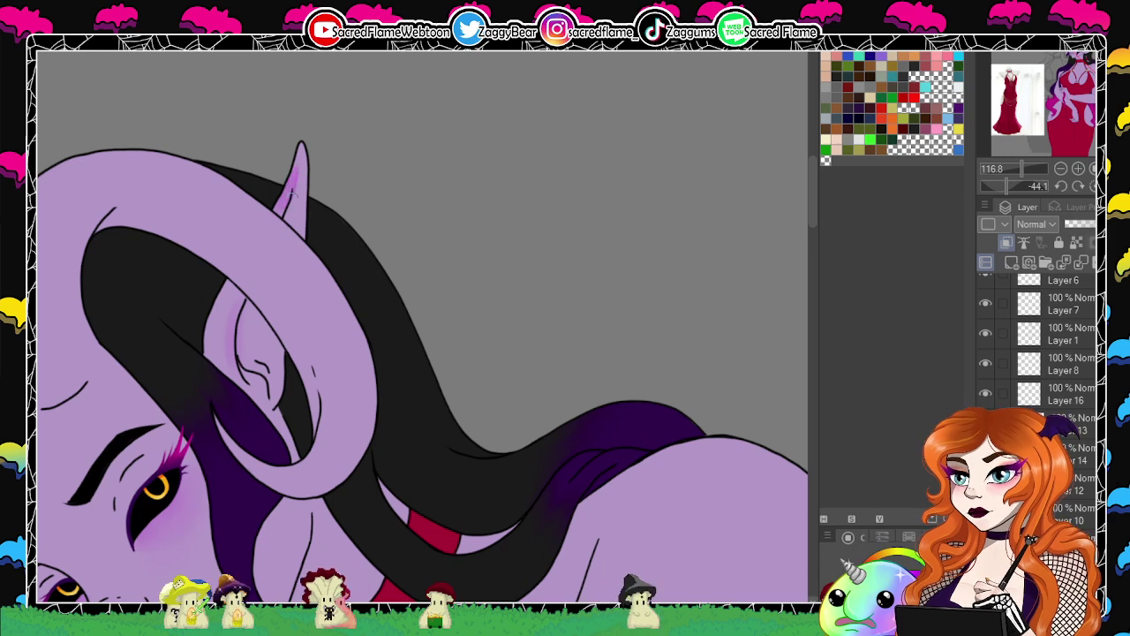
left_click_drag(586, 406, 499, 156)
Paint purple blush along both collarbone lines and blend it softly into the surrounding skin.
left_click_drag(411, 168, 440, 398)
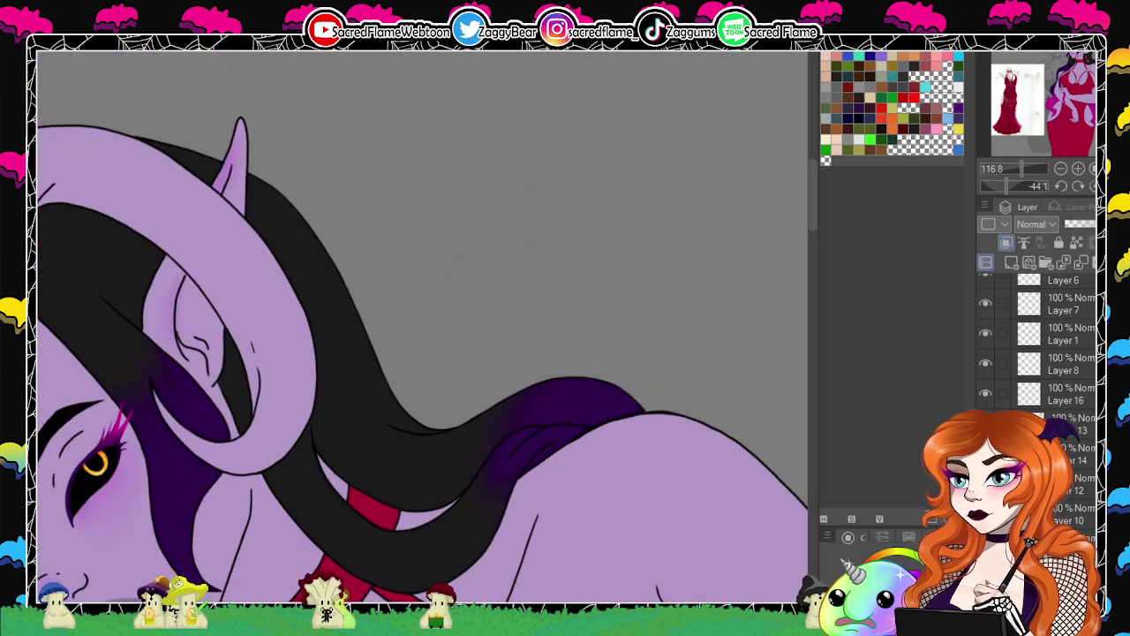
mouse_move(621, 437)
left_mouse_down()
mouse_move(524, 185)
mouse_move(516, 72)
left_mouse_up()
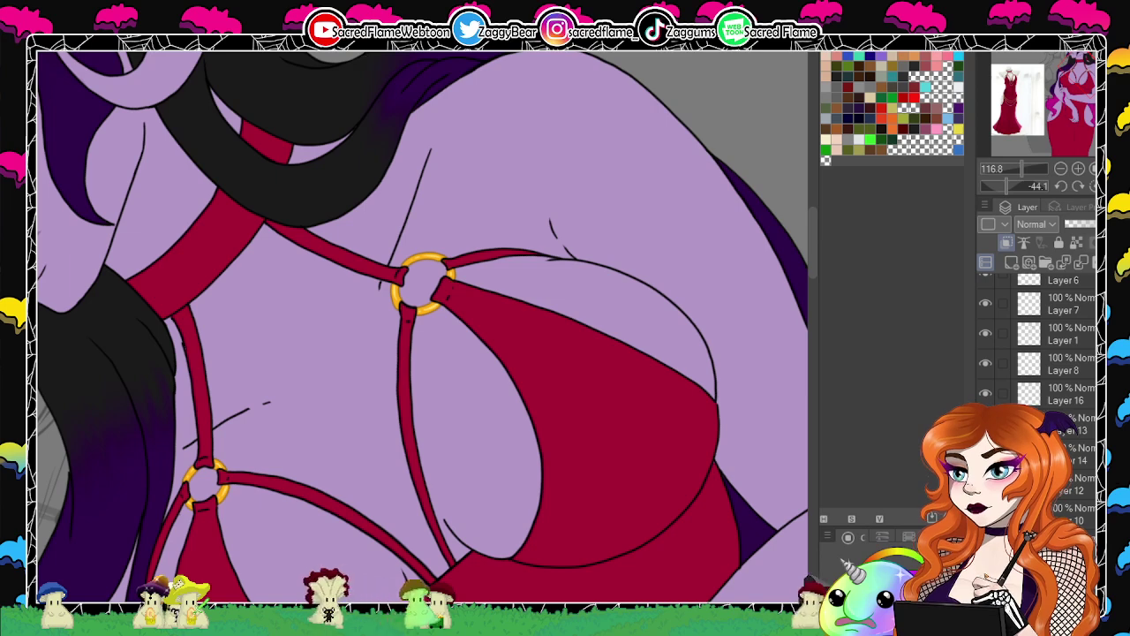
left_click_drag(433, 152, 393, 258)
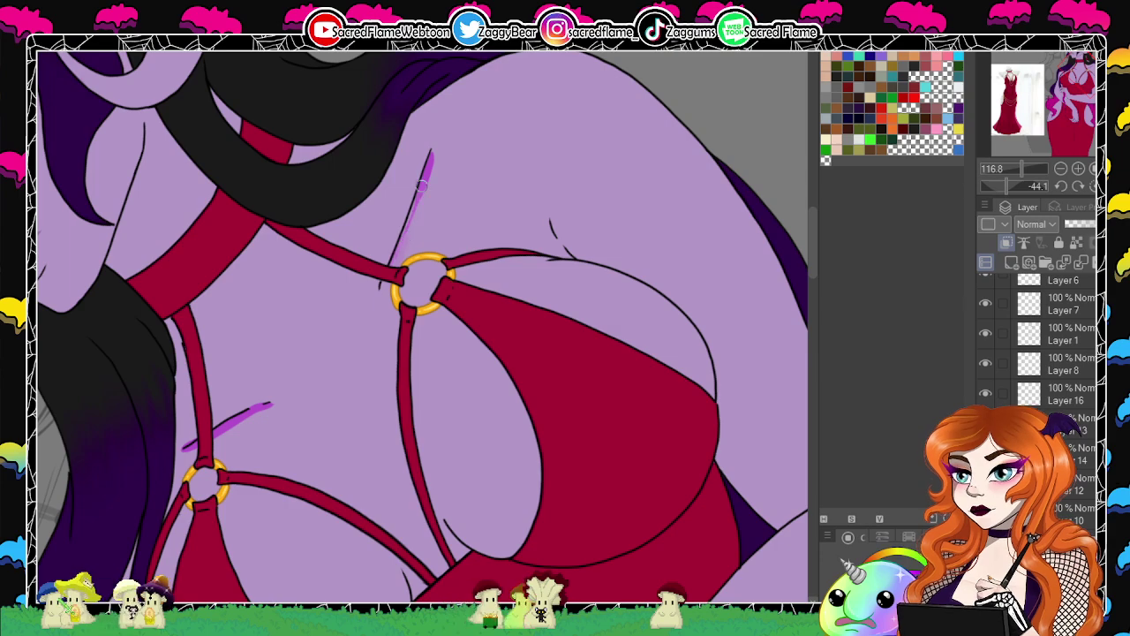
left_click_drag(446, 137, 429, 176)
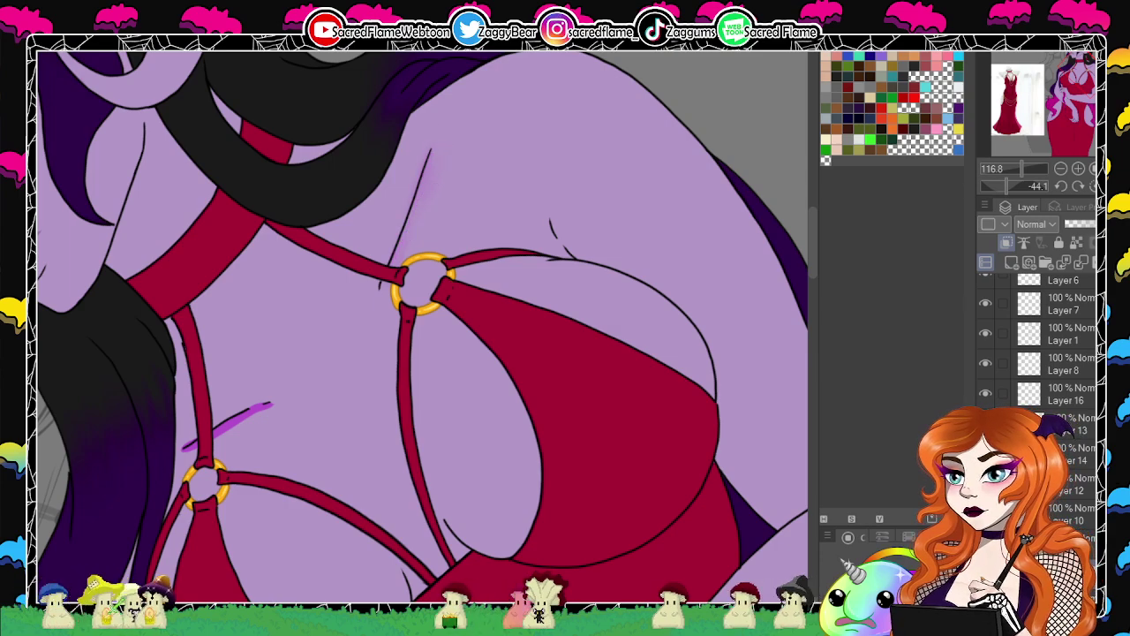
left_click_drag(1005, 186, 1030, 204)
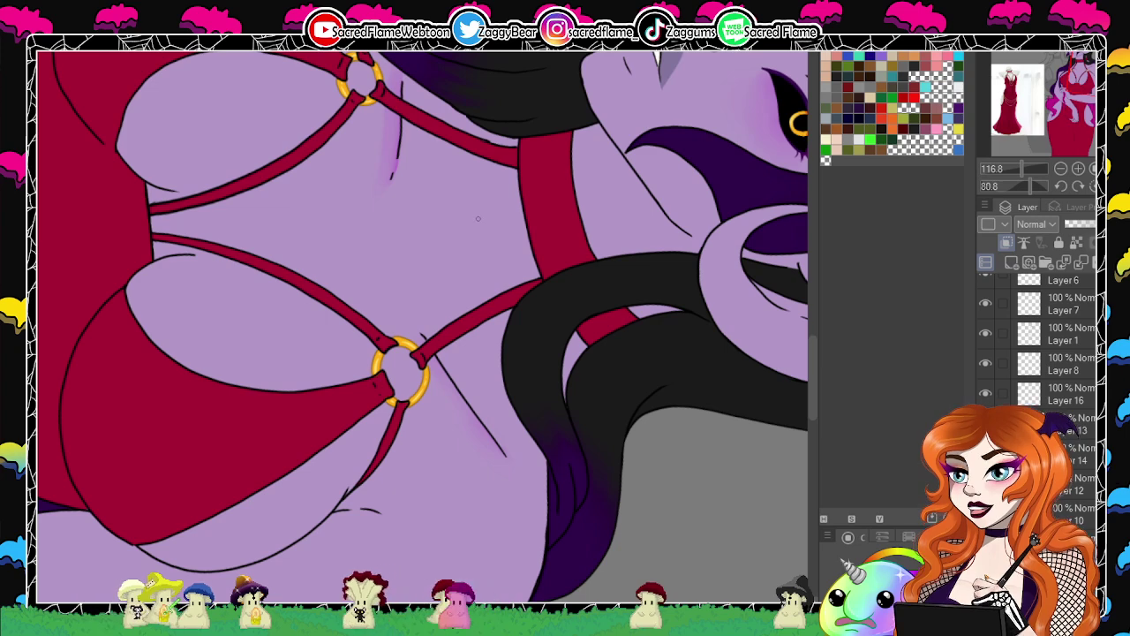
mouse_move(421, 335)
left_mouse_down()
mouse_move(495, 449)
mouse_move(446, 378)
mouse_move(478, 432)
left_mouse_up()
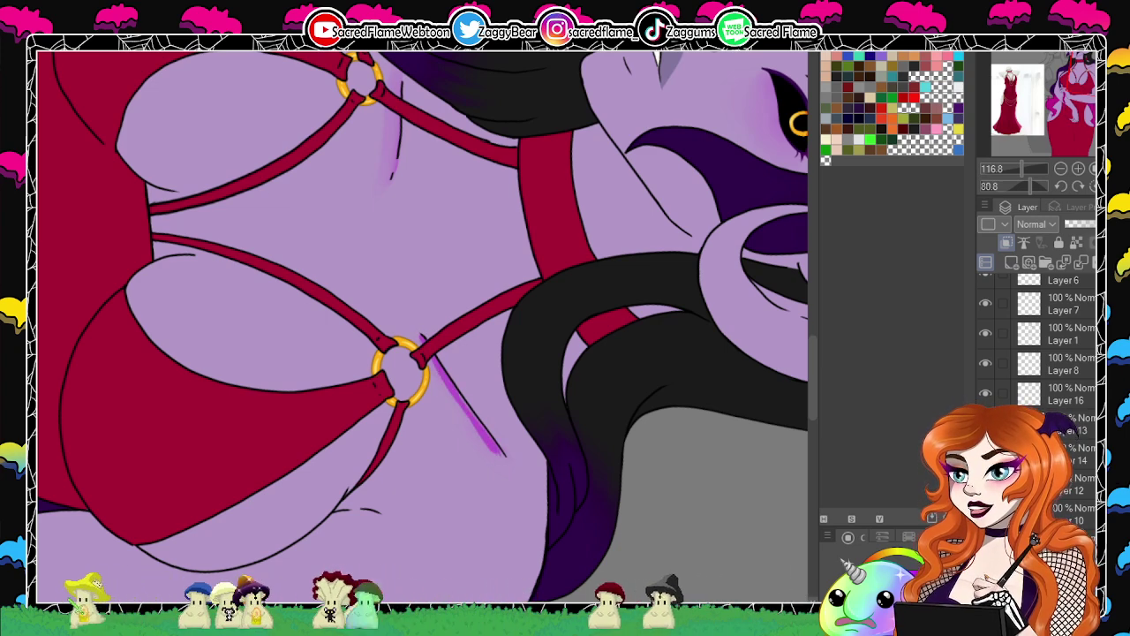
left_click_drag(1017, 186, 997, 185)
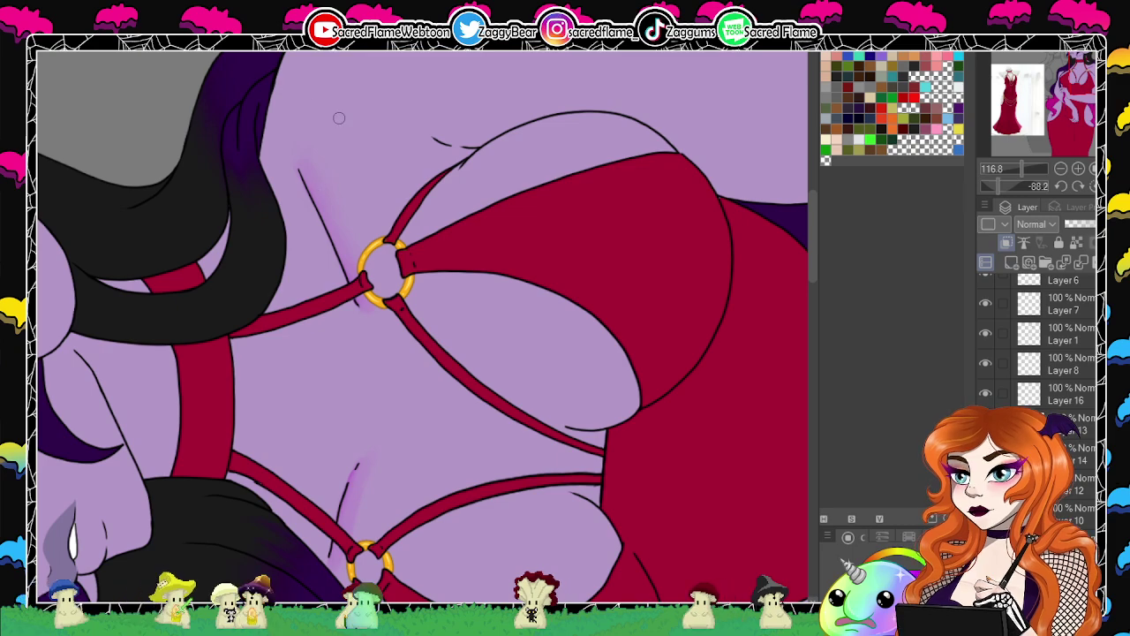
Paint purple blush along the inner and lower edges of both breasts inside the gown's cutouts.
left_click(1093, 185)
left_click_drag(1019, 167, 1040, 186)
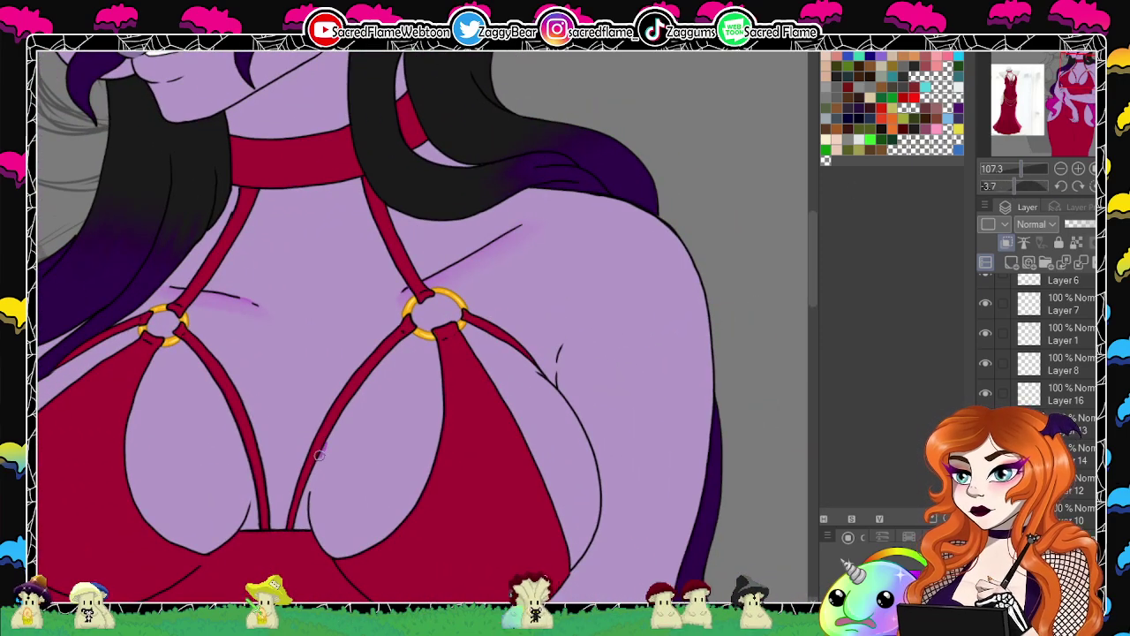
left_click_drag(318, 531, 337, 554)
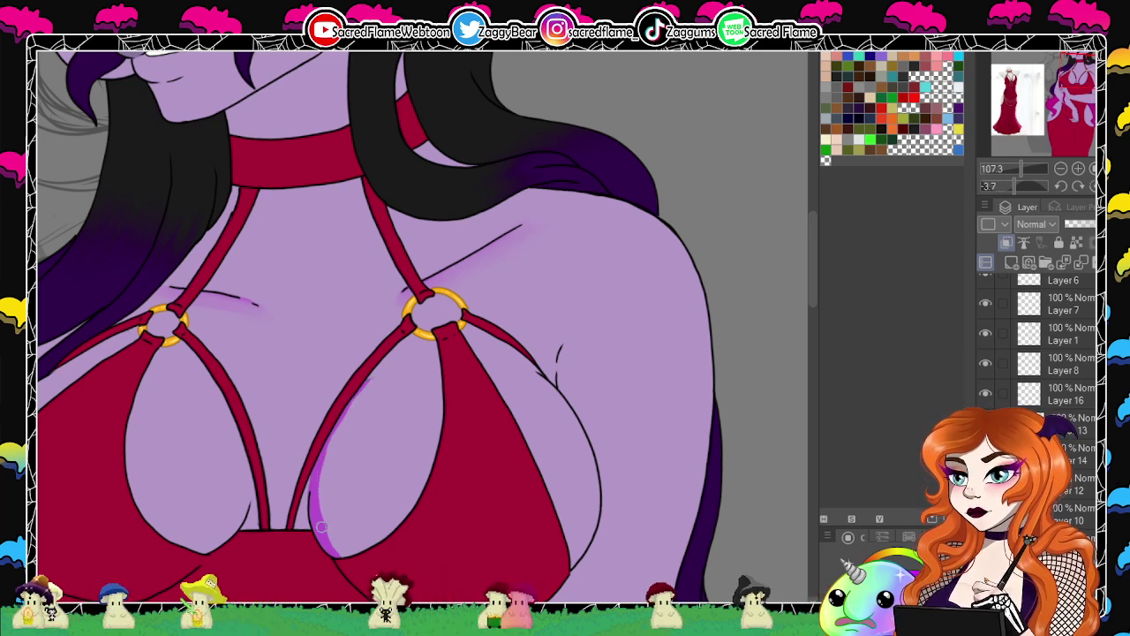
mouse_move(248, 458)
left_mouse_down()
mouse_move(236, 513)
mouse_move(196, 553)
left_mouse_up()
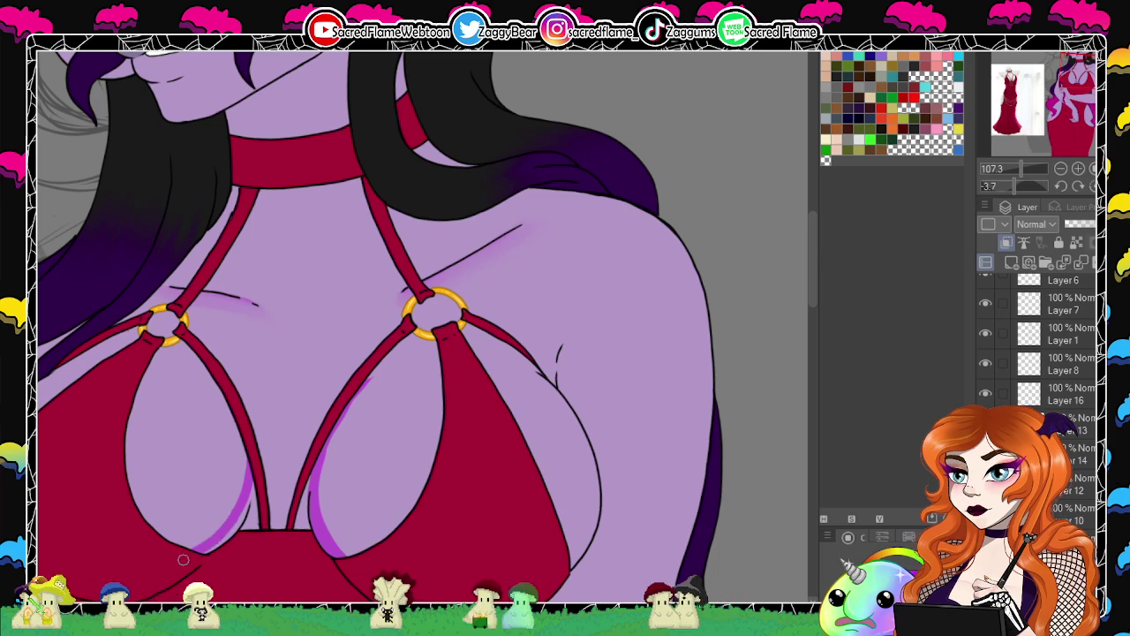
left_click_drag(237, 493, 184, 545)
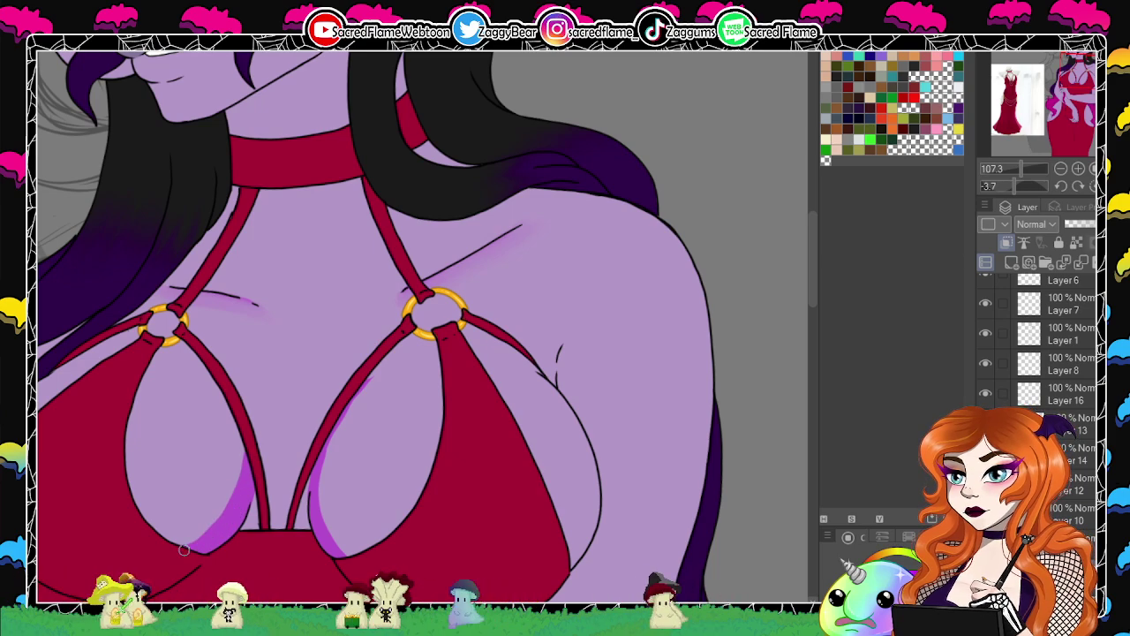
Blend the purple strokes on both breasts into soft gradients that fade into the skin.
left_click_drag(1013, 185, 1040, 188)
left_click_drag(511, 295, 437, 399)
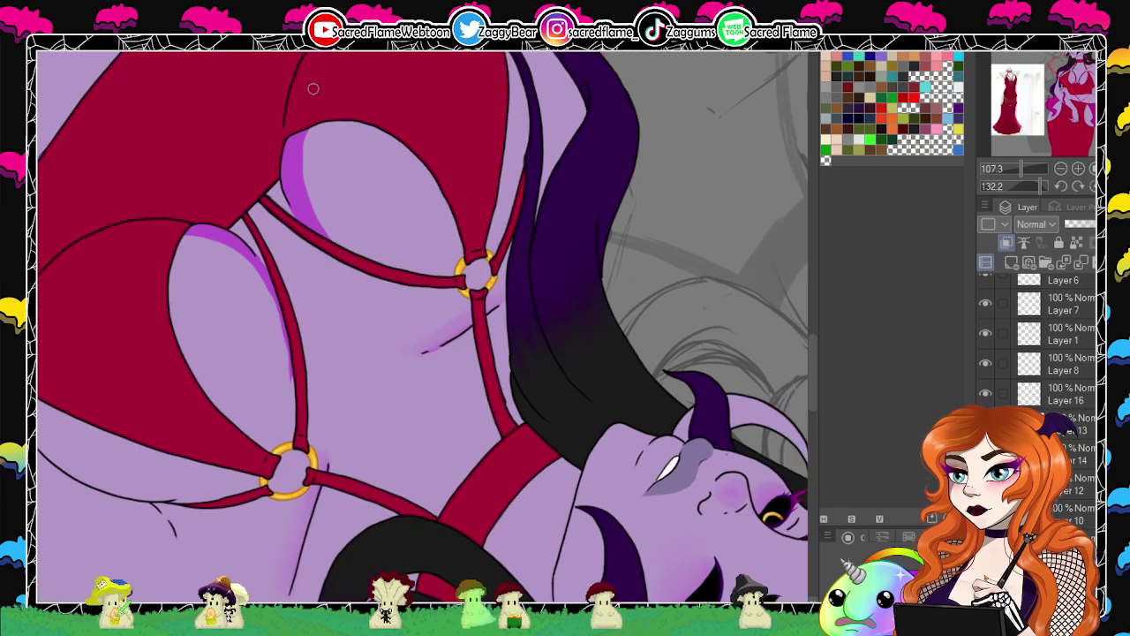
left_click_drag(310, 124, 323, 225)
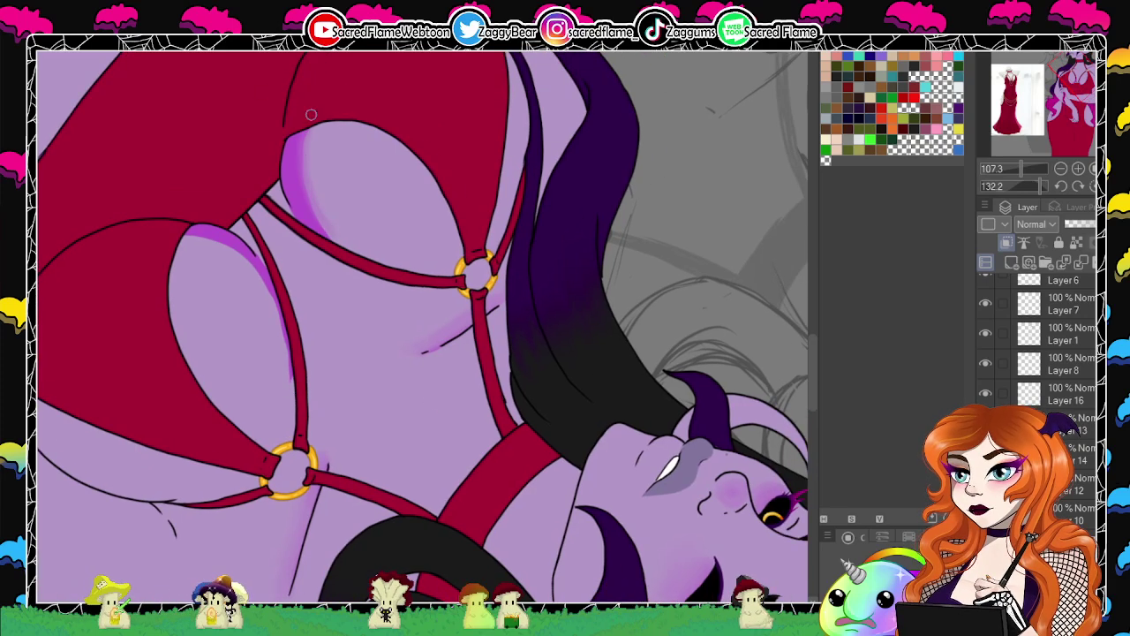
mouse_move(333, 167)
left_mouse_down()
mouse_move(304, 198)
mouse_move(319, 238)
left_mouse_up()
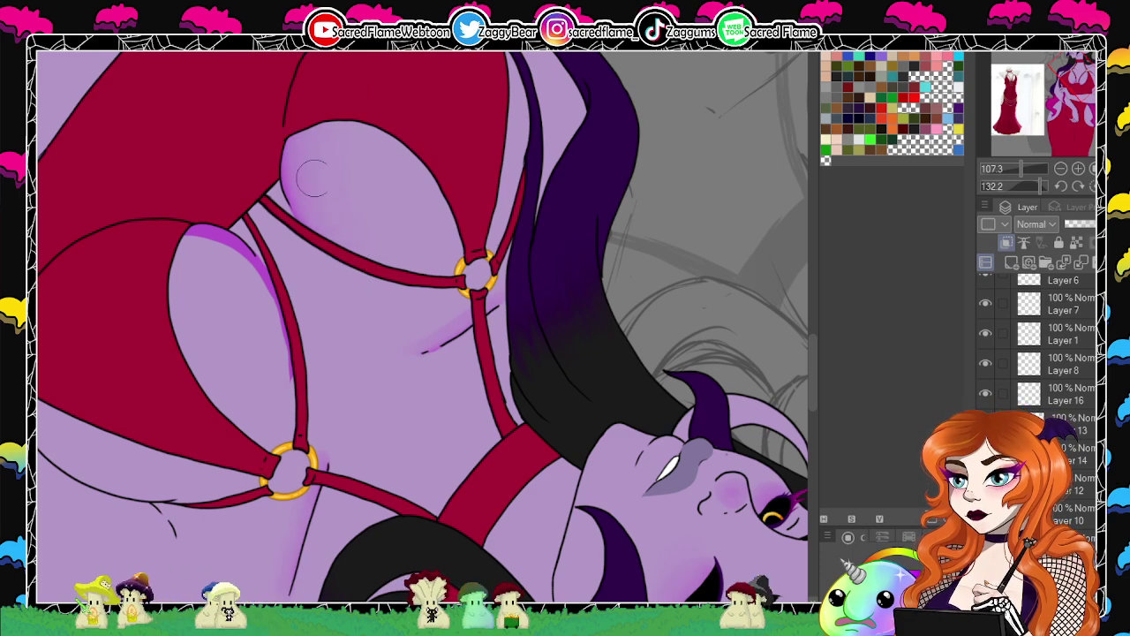
left_click_drag(1027, 186, 1012, 186)
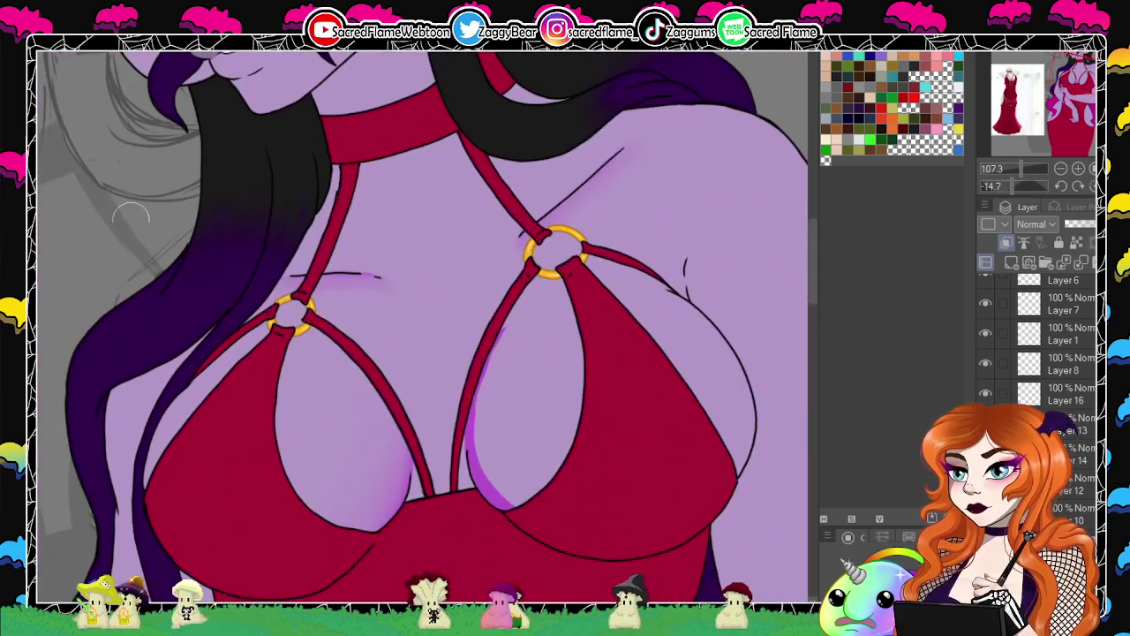
mouse_move(499, 340)
left_mouse_down()
mouse_move(480, 382)
mouse_move(482, 444)
mouse_move(489, 481)
mouse_move(490, 455)
mouse_move(527, 515)
left_mouse_up()
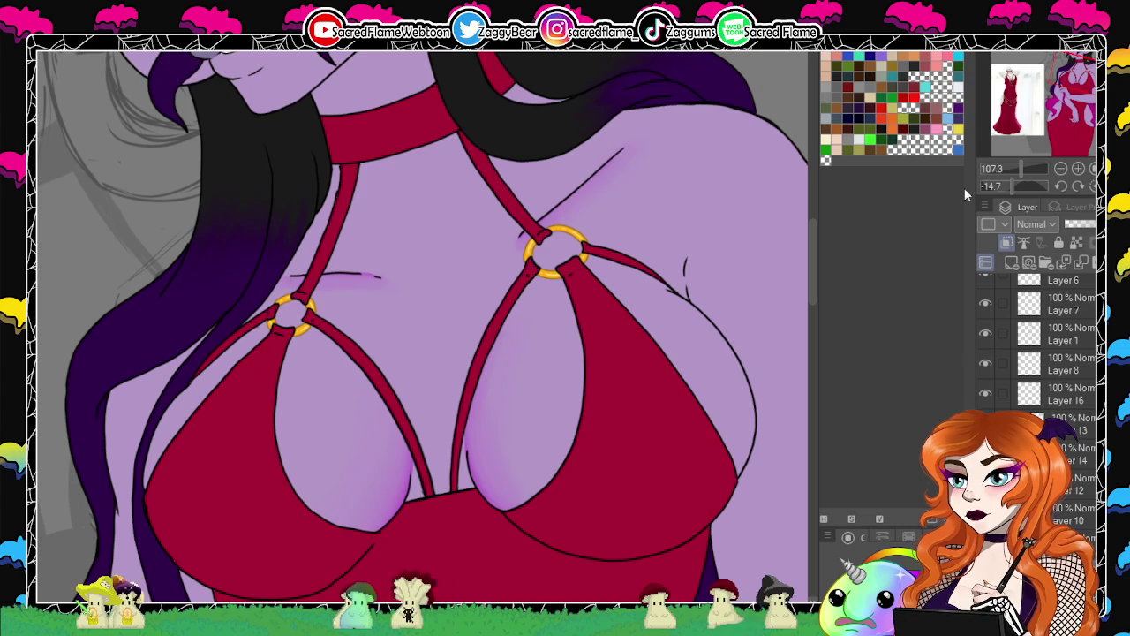
Add softly blended purple blush along the outer breast's upper contour and beside the strap near the armpit.
left_click_drag(1021, 169, 995, 186)
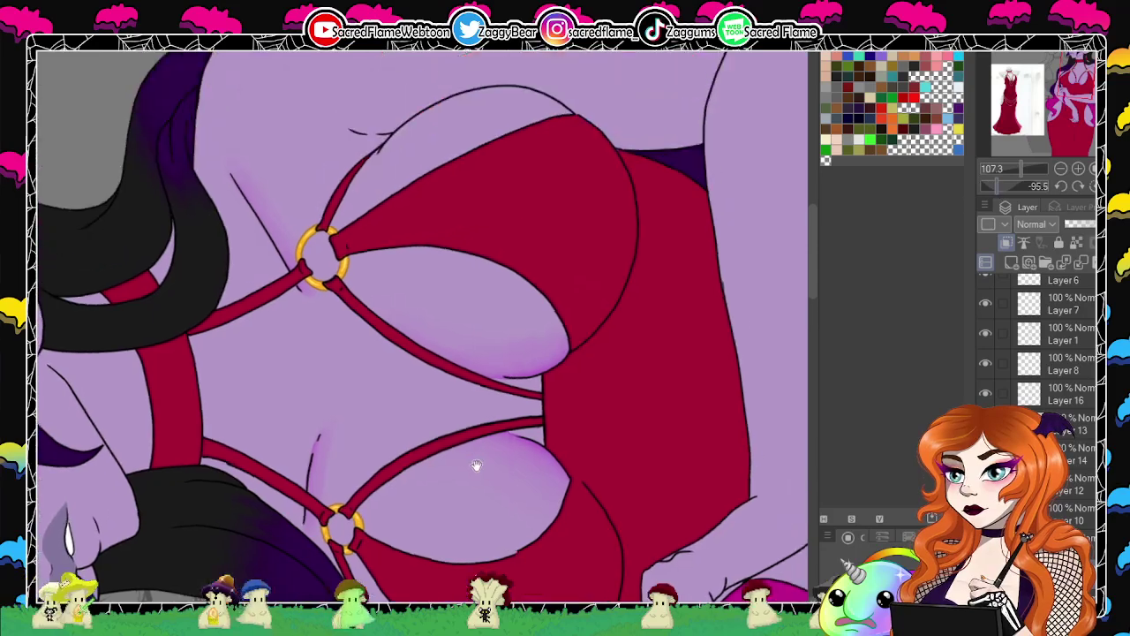
left_click_drag(476, 466, 472, 490)
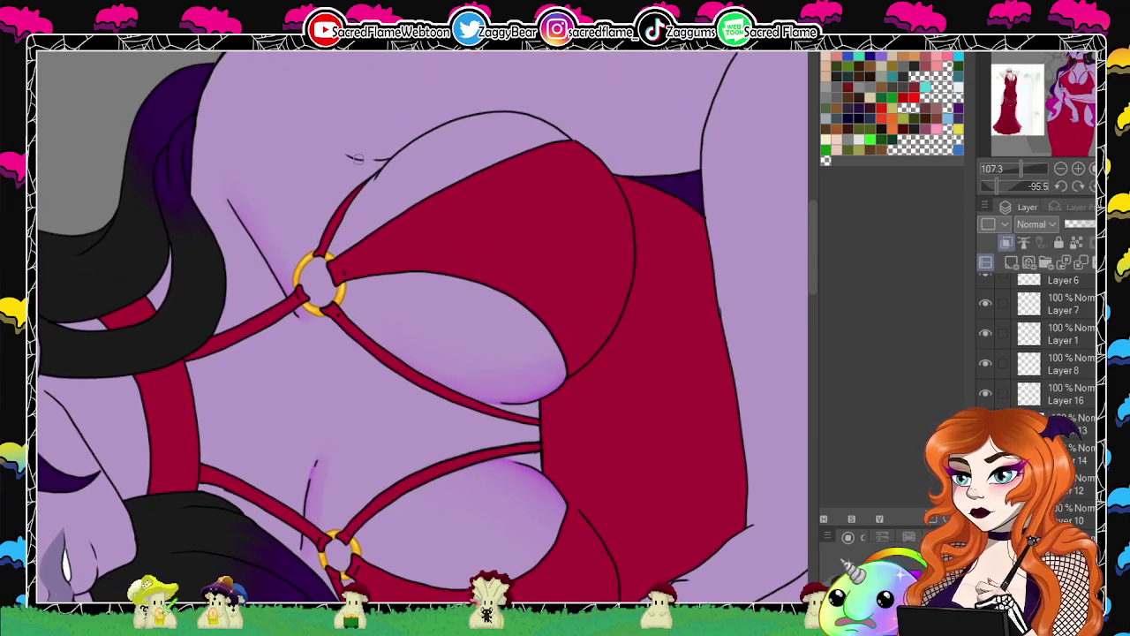
left_click_drag(348, 155, 371, 160)
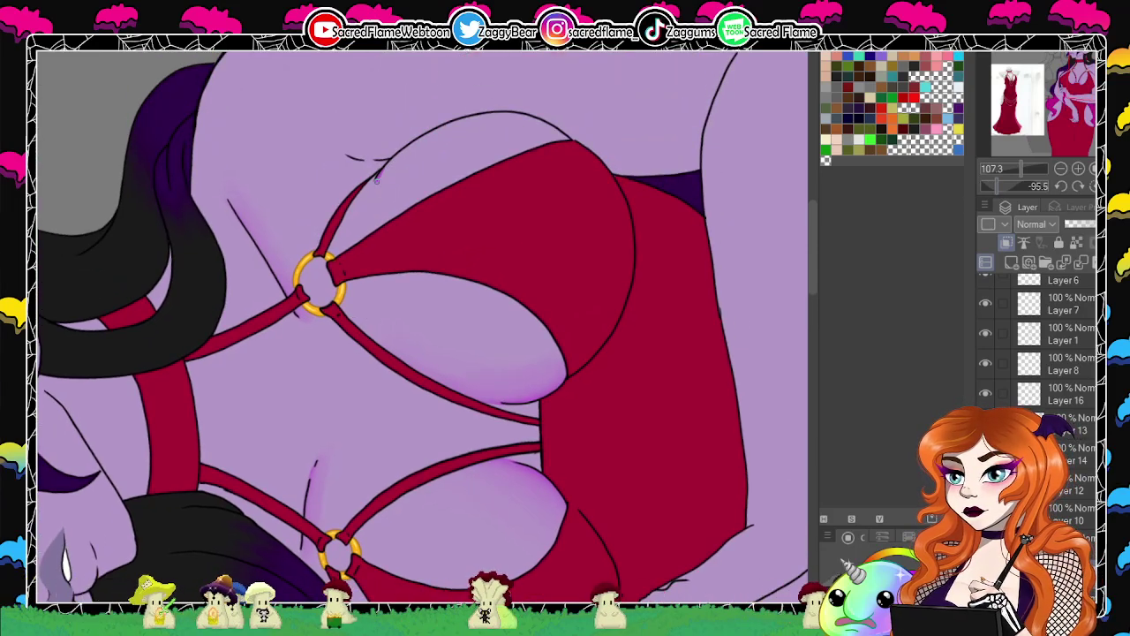
left_click_drag(366, 208, 402, 148)
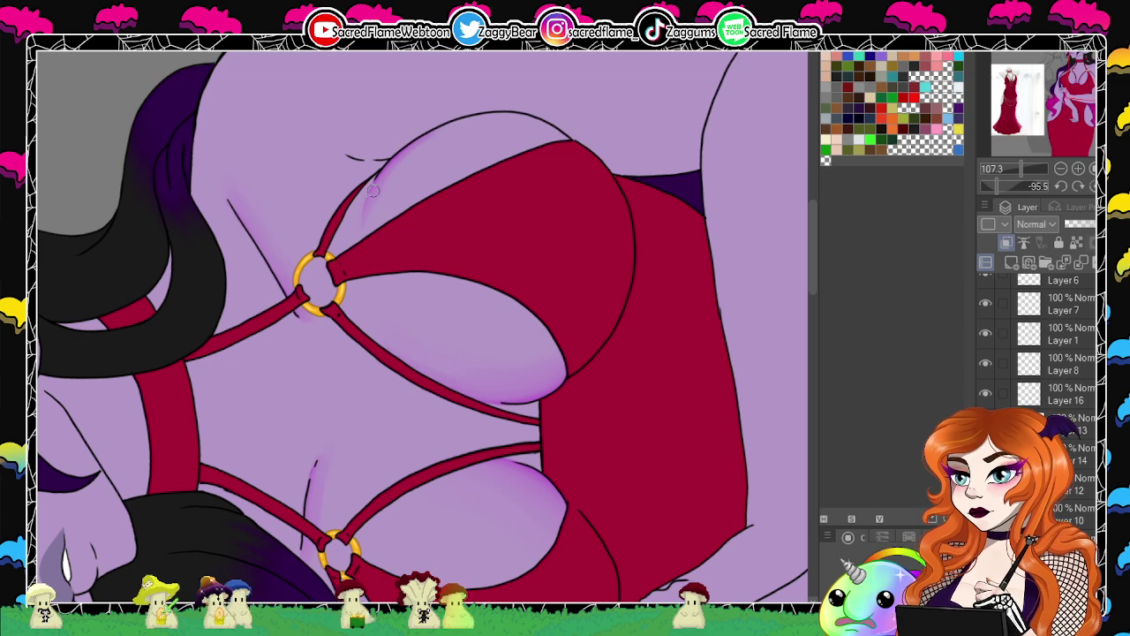
Paint a purple blush stroke along the shoulder's outer curve below the hair and blend it into the skin.
left_click(1094, 186)
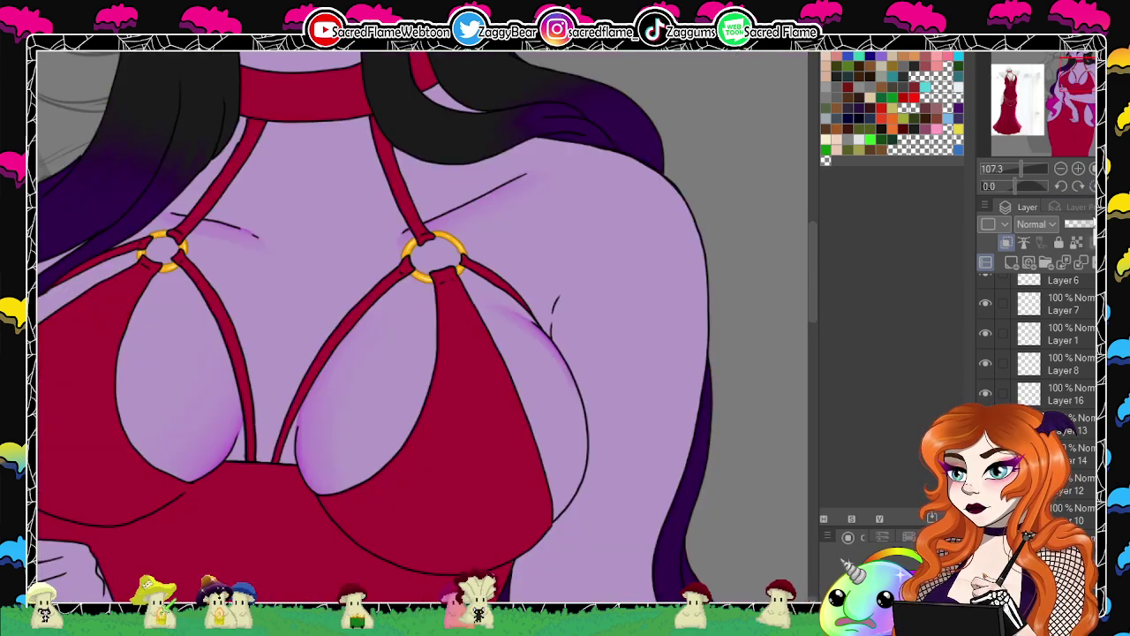
left_click_drag(500, 297, 343, 360)
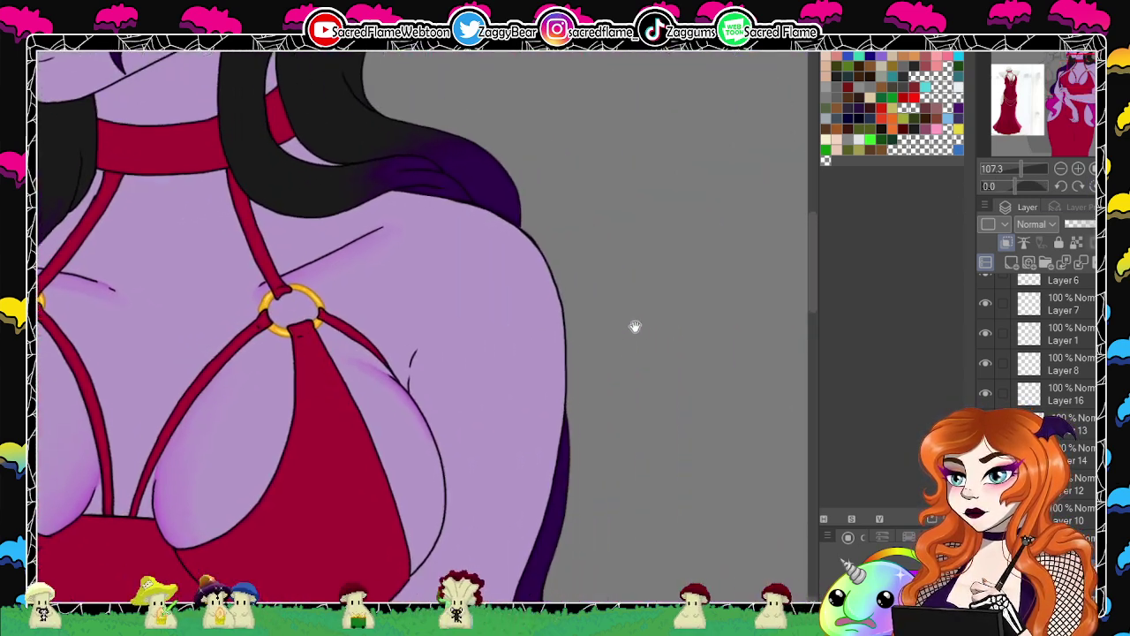
left_click_drag(636, 325, 624, 302)
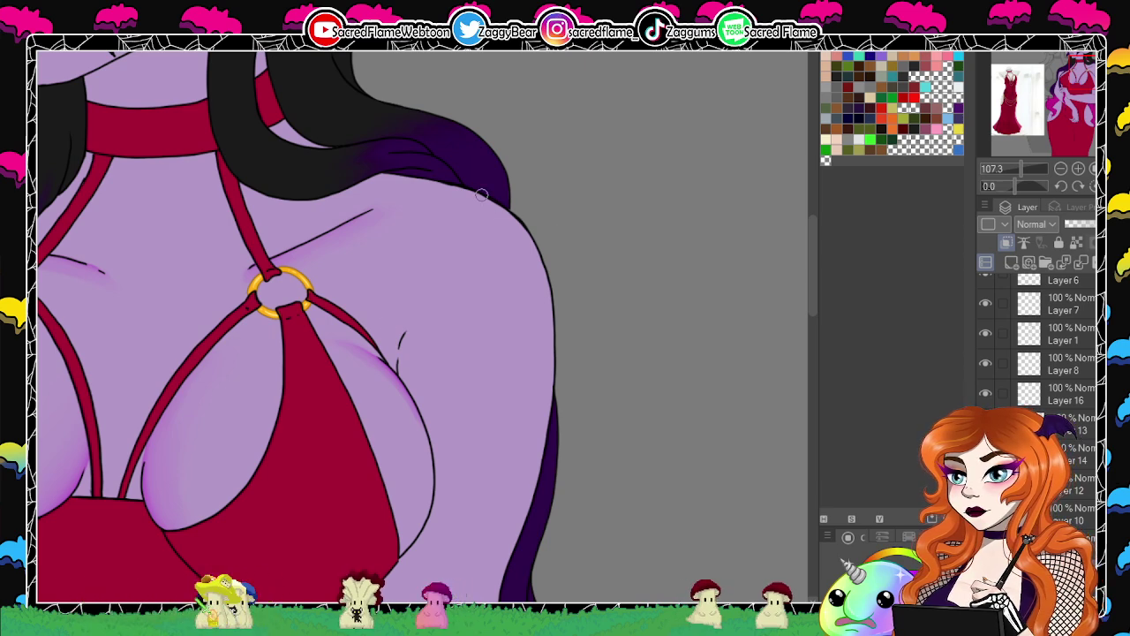
left_click_drag(481, 197, 542, 285)
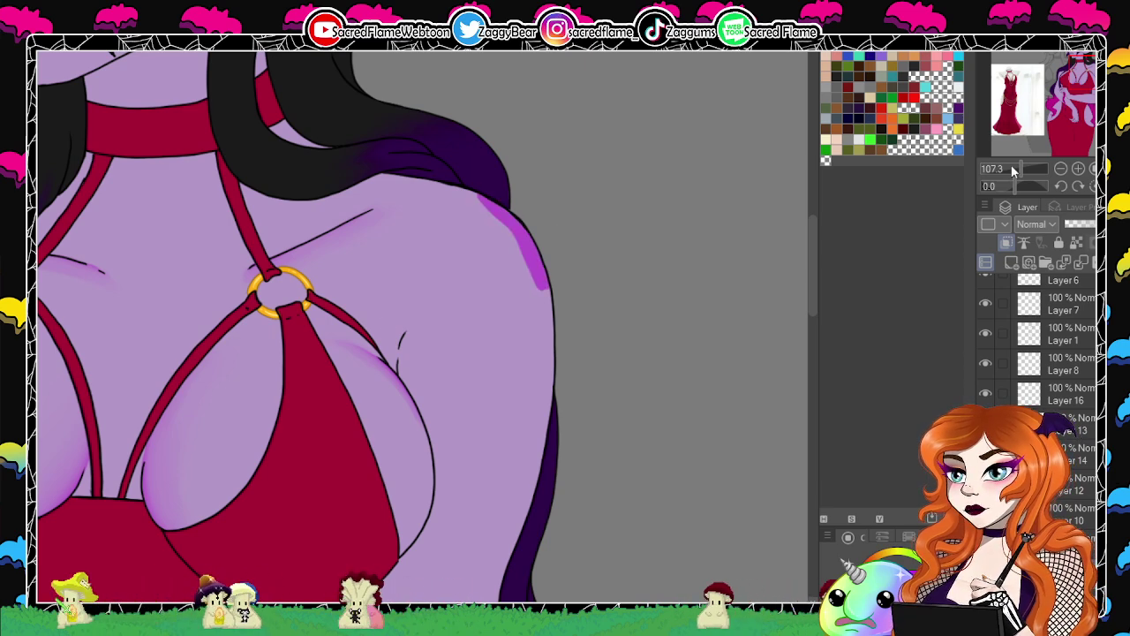
left_click_drag(1013, 185, 988, 165)
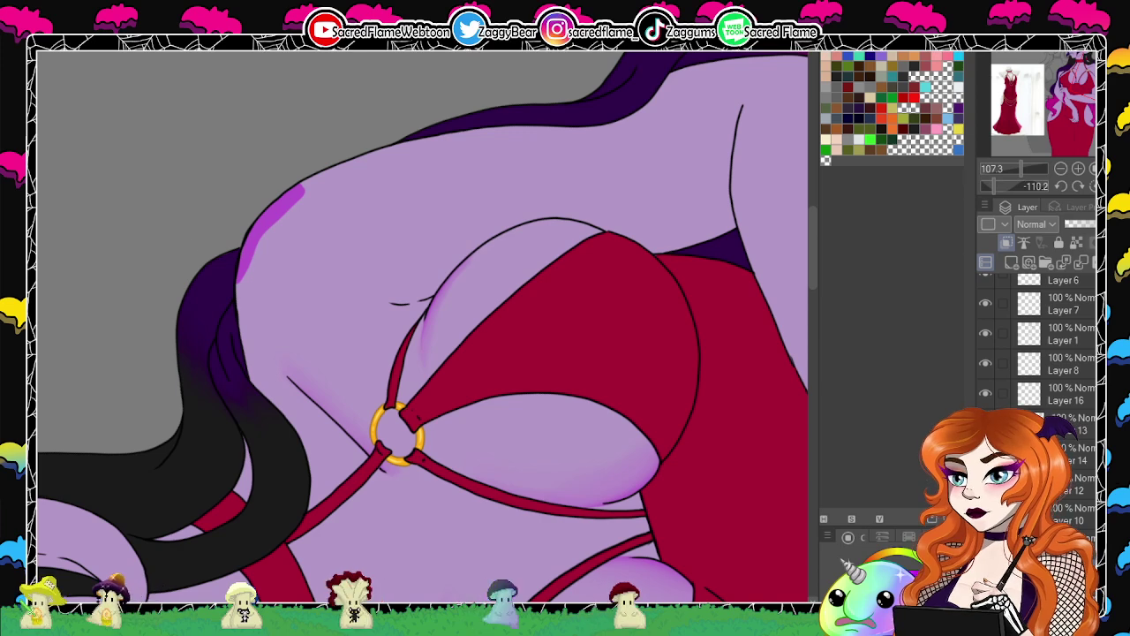
mouse_move(246, 277)
left_mouse_down()
mouse_move(253, 252)
mouse_move(272, 241)
left_mouse_up()
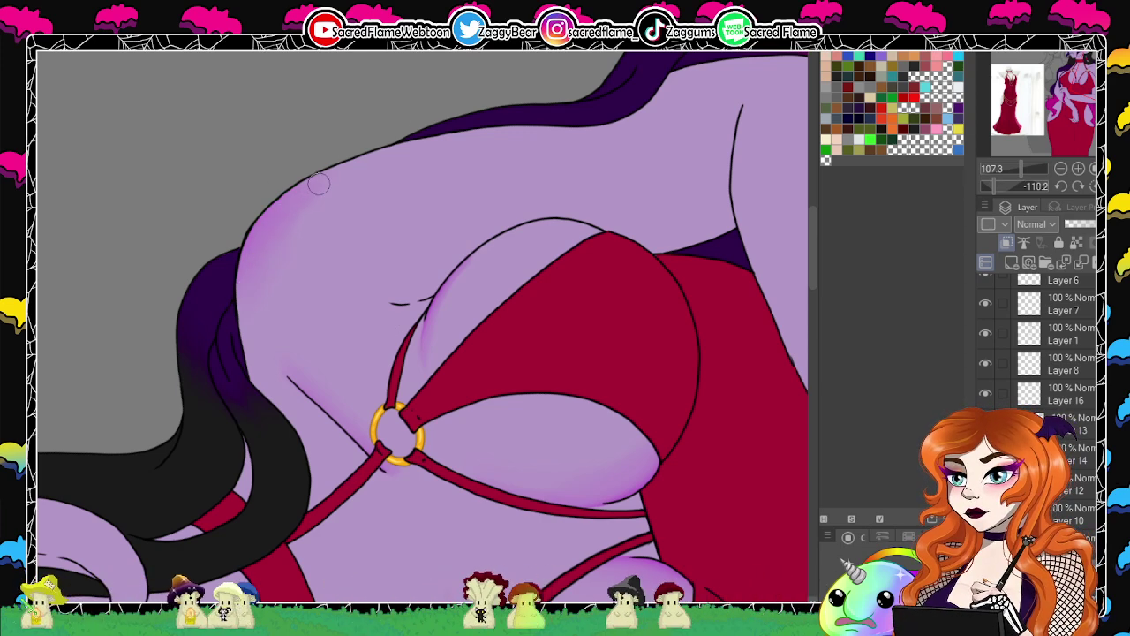
Add purple blush to both elbows and blend each patch softly into the arm.
left_click(1092, 186)
mouse_move(1021, 169)
left_mouse_down()
mouse_move(1009, 166)
mouse_move(1024, 166)
left_mouse_up()
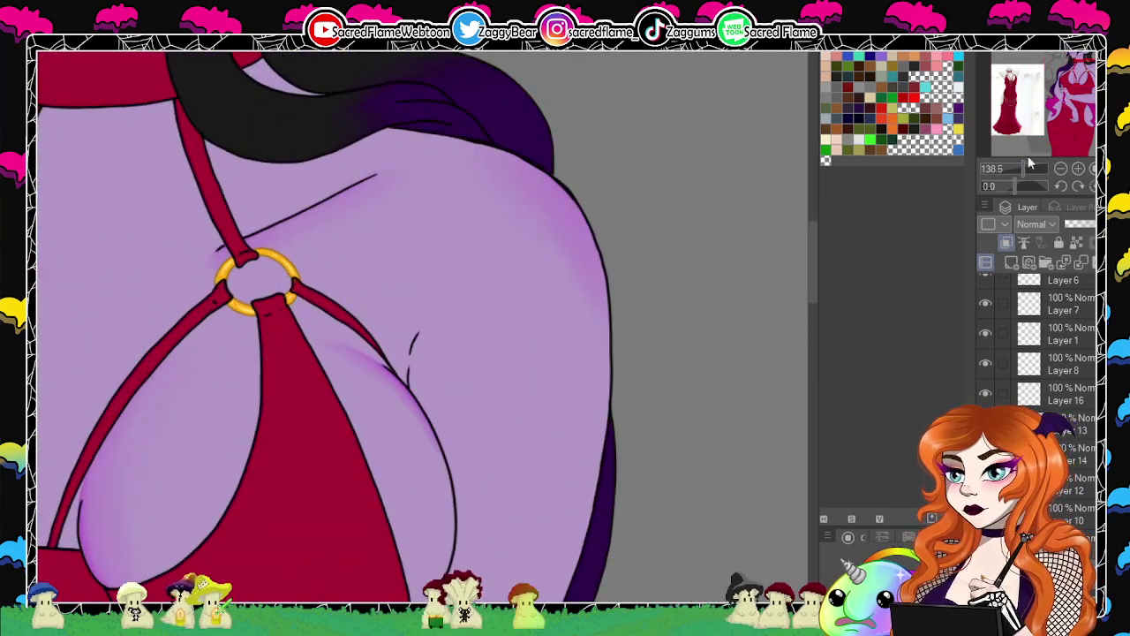
left_click_drag(434, 461, 379, 87)
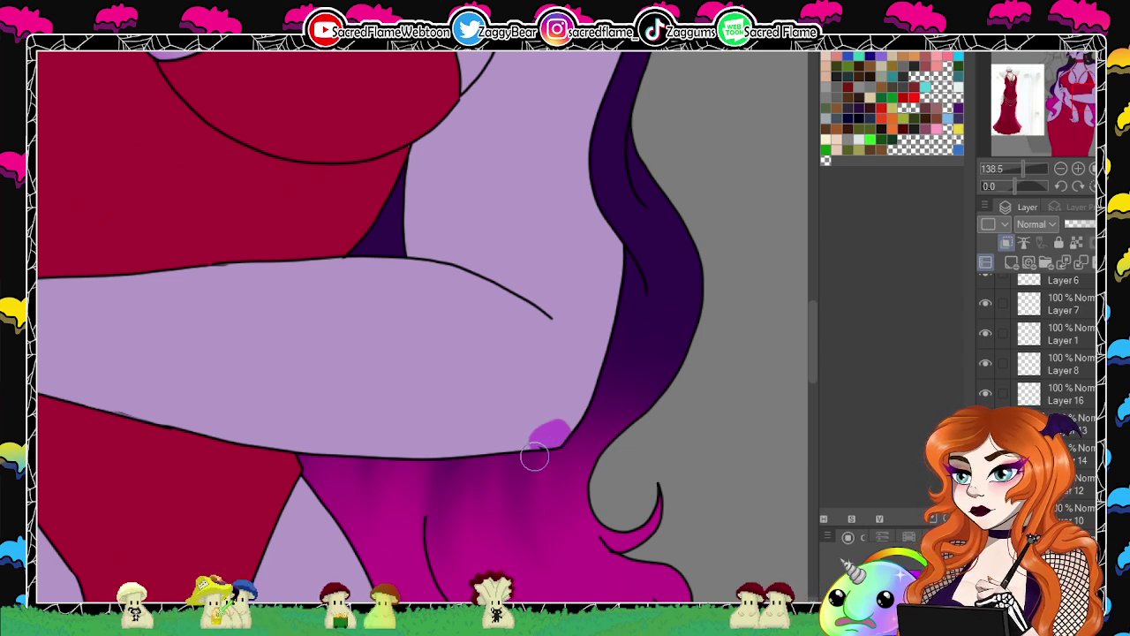
left_click_drag(534, 456, 538, 434)
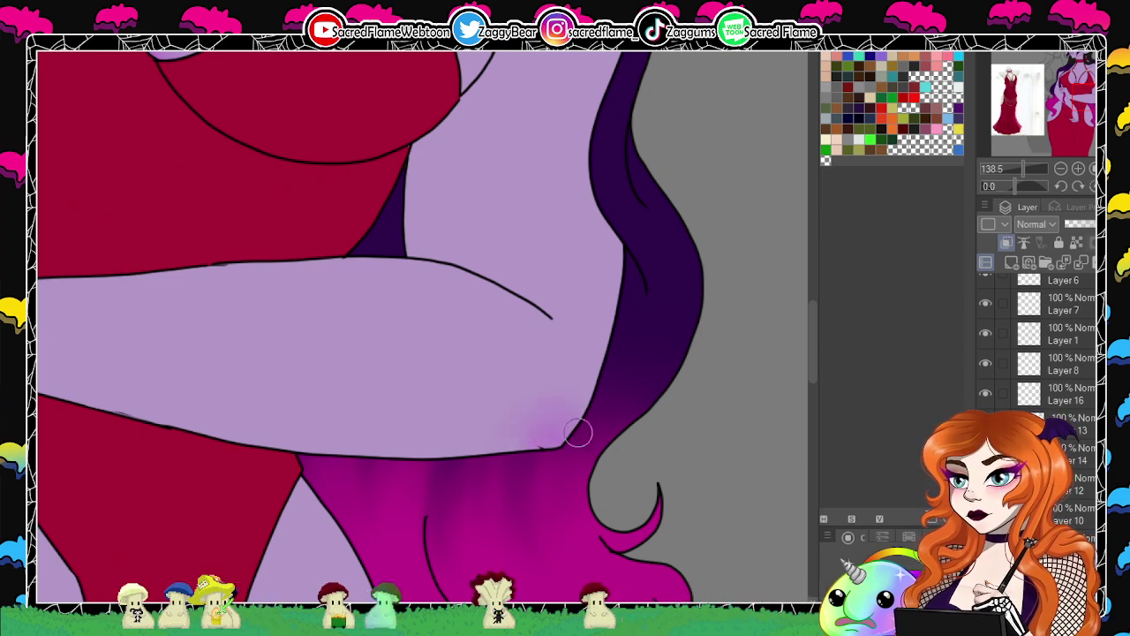
left_click_drag(53, 358, 652, 454)
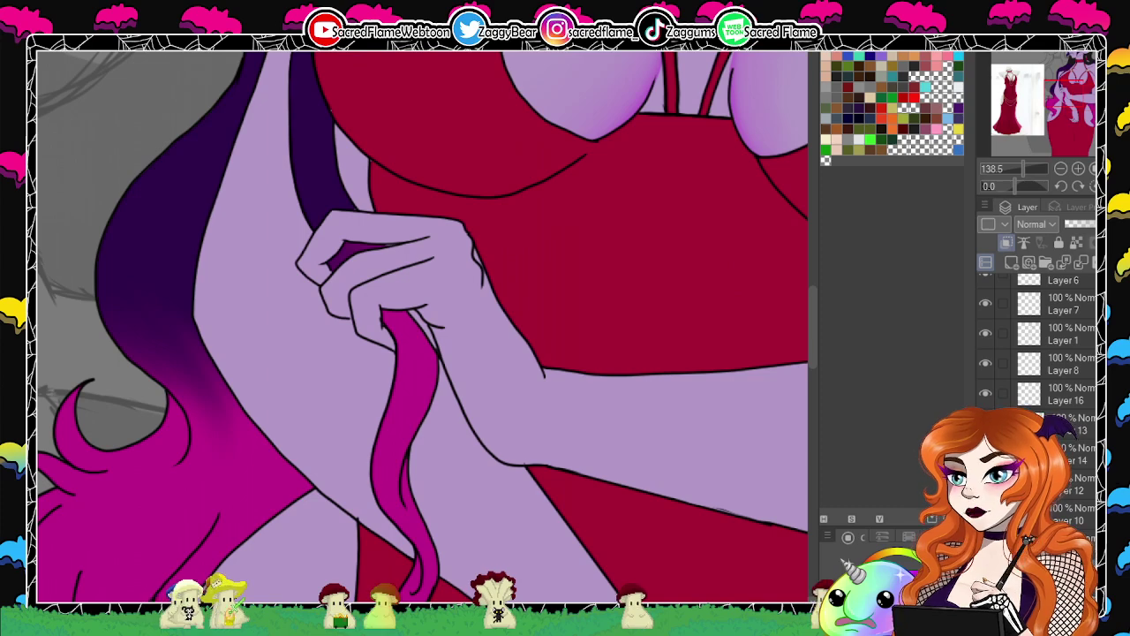
mouse_move(209, 336)
left_mouse_down()
mouse_move(199, 358)
mouse_move(215, 327)
mouse_move(193, 327)
mouse_move(208, 220)
left_mouse_up()
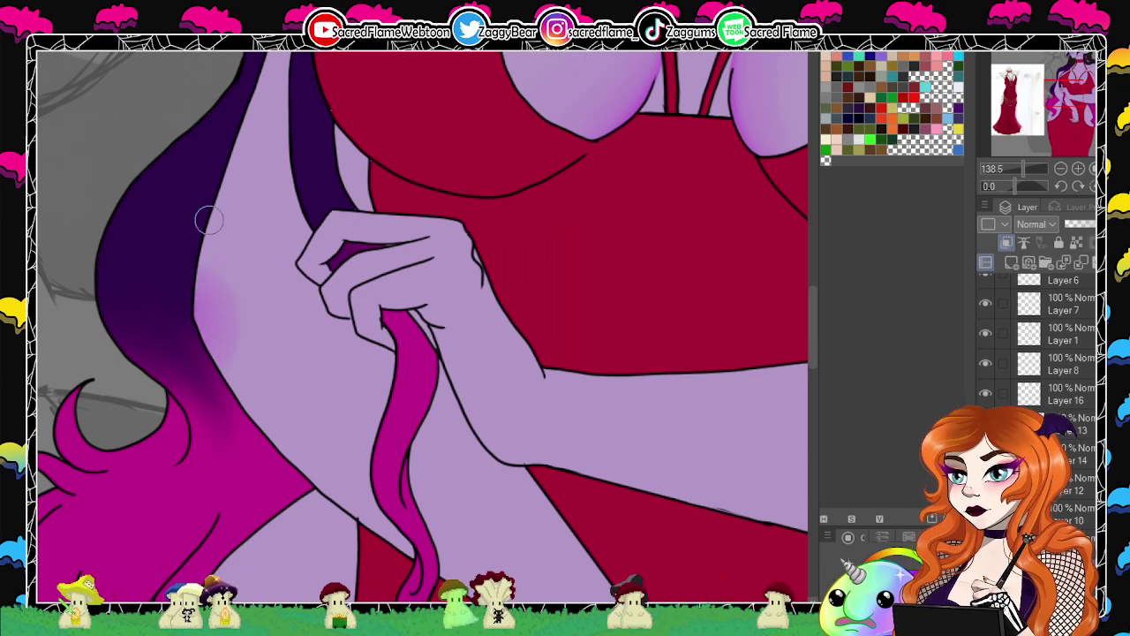
Dab purple blush dots on the knuckles and finger joints of the hand holding the hair strand.
left_click(458, 227)
left_click(461, 243)
left_click(466, 269)
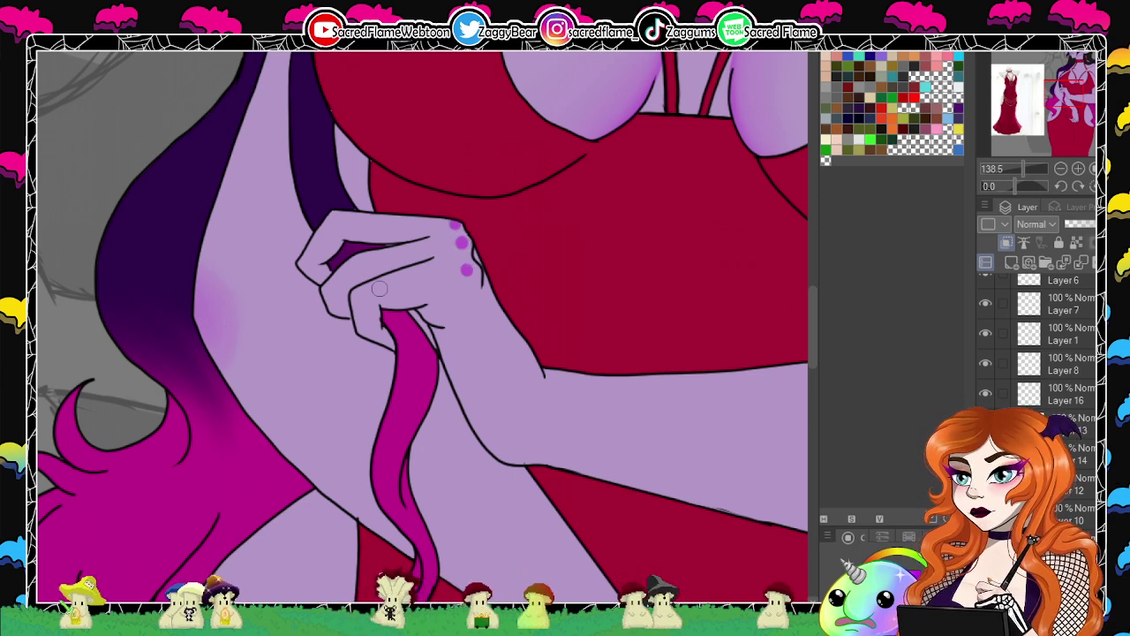
left_click(364, 298)
left_click(336, 220)
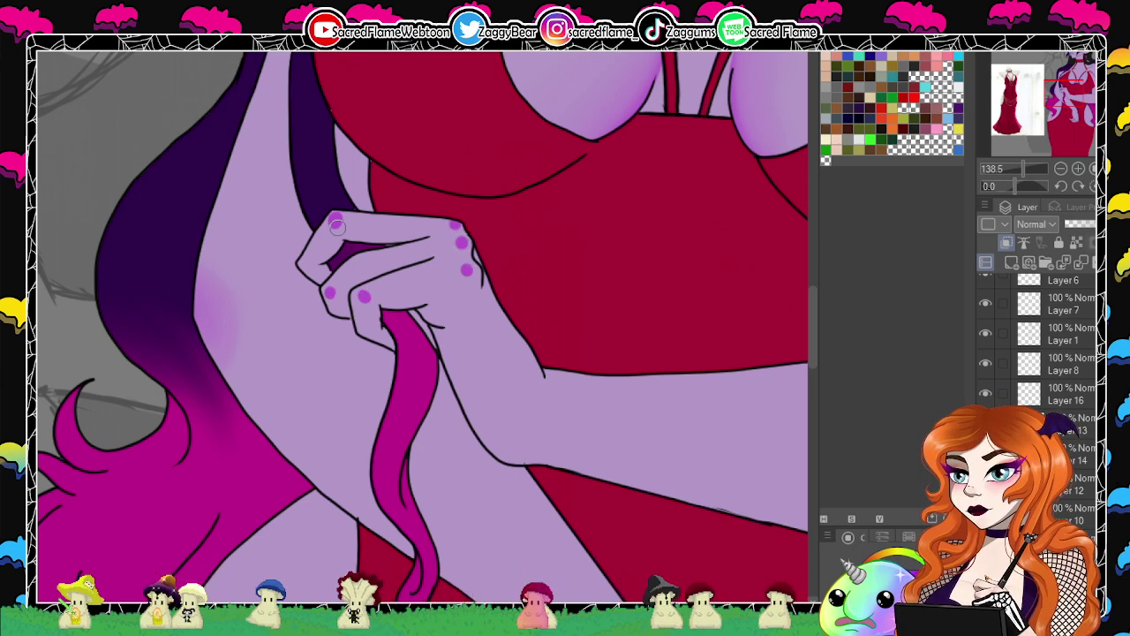
left_click(305, 263)
left_click(372, 262)
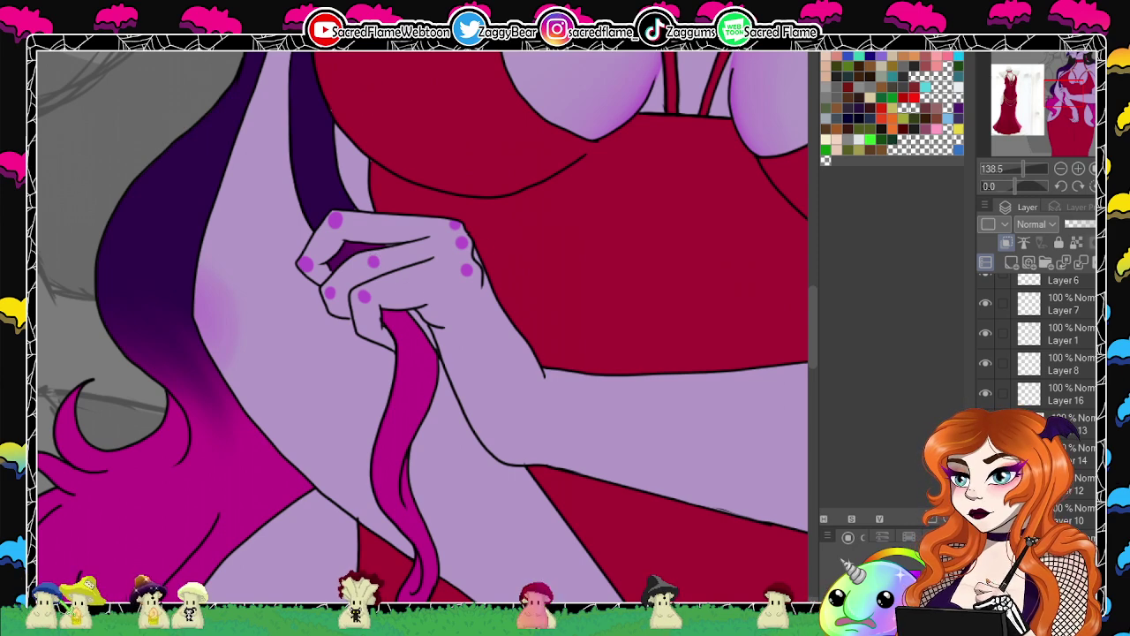
Blend the purple dots on the hand's finger joints and knuckles into the skin.
left_click_drag(310, 262, 314, 265)
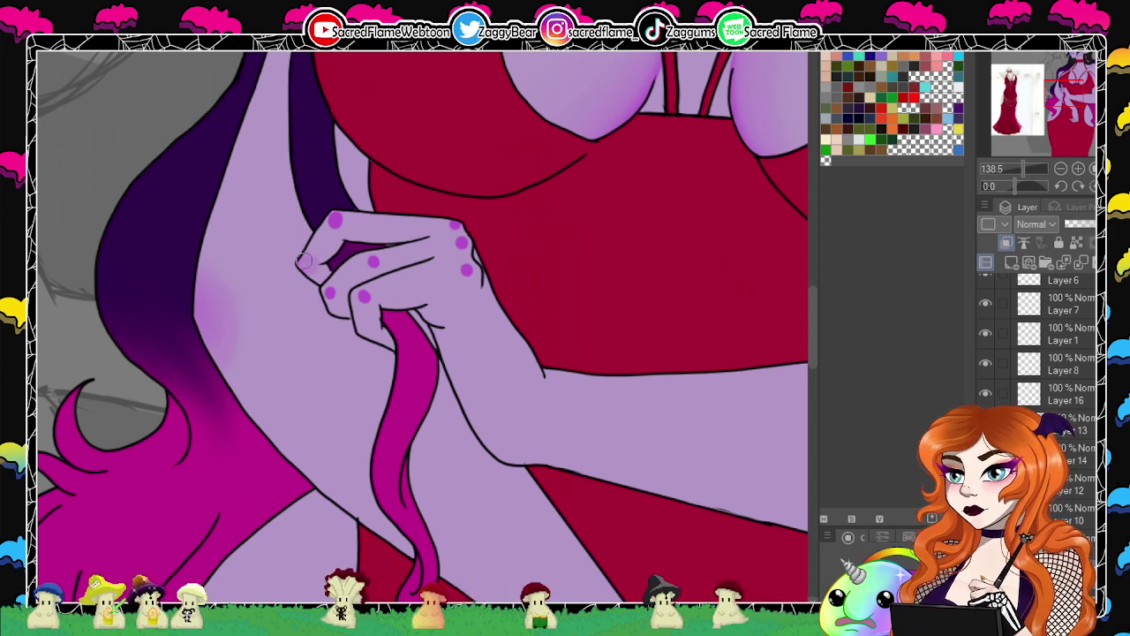
left_click_drag(336, 219, 336, 221)
left_click_drag(329, 292, 374, 298)
left_click(360, 297)
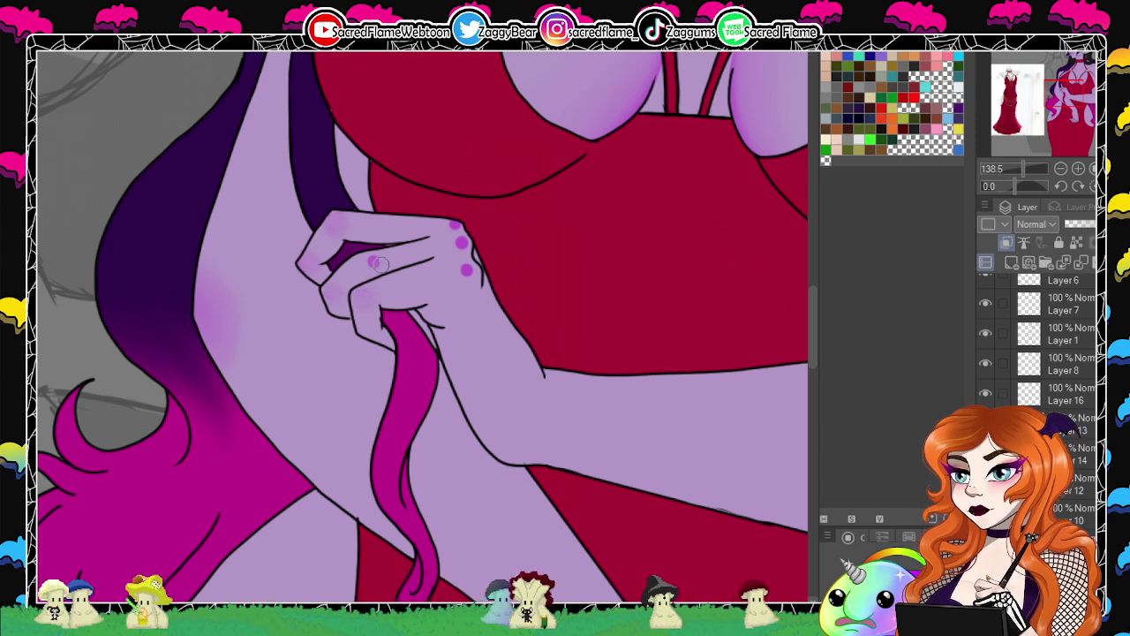
left_click(371, 261)
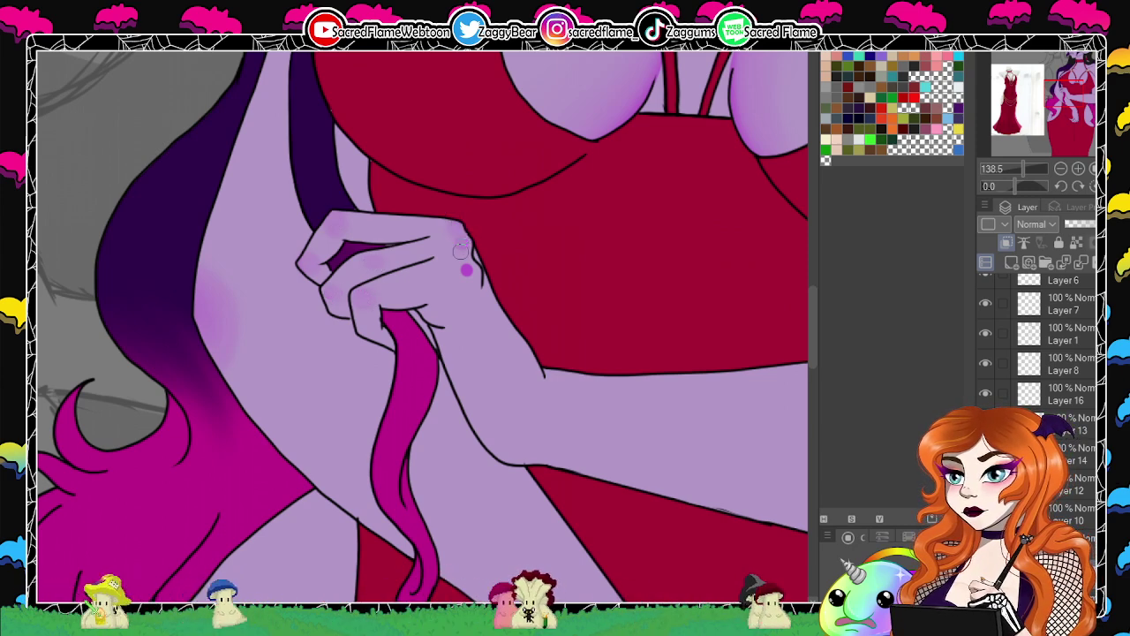
Dab purple blush dots on the raised hand's knuckle and on the lowered hand's knuckles and finger joints.
left_click(466, 269)
left_click_drag(602, 344, 556, 230)
left_click_drag(693, 520, 526, 264)
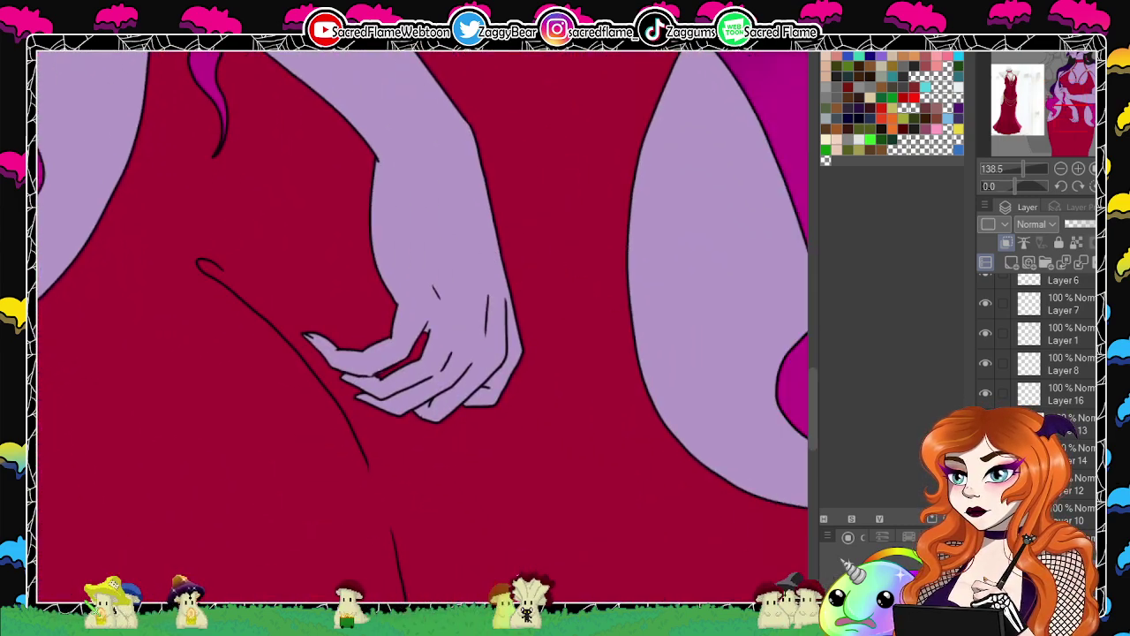
mouse_move(1019, 168)
left_mouse_down()
mouse_move(1006, 165)
mouse_move(1023, 168)
left_mouse_up()
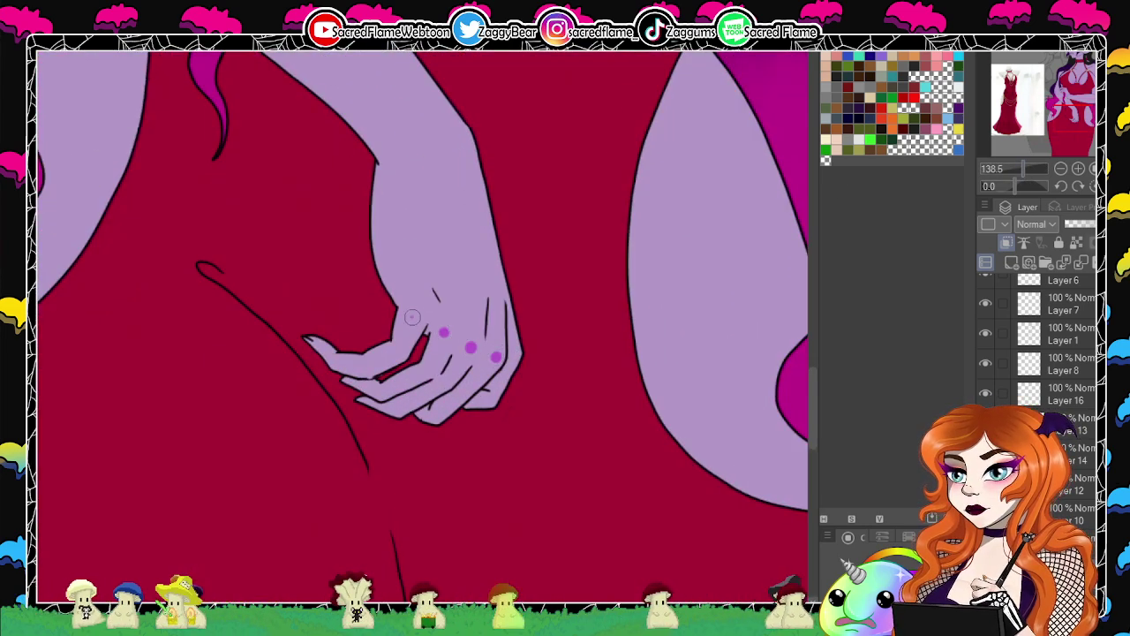
left_click(367, 369)
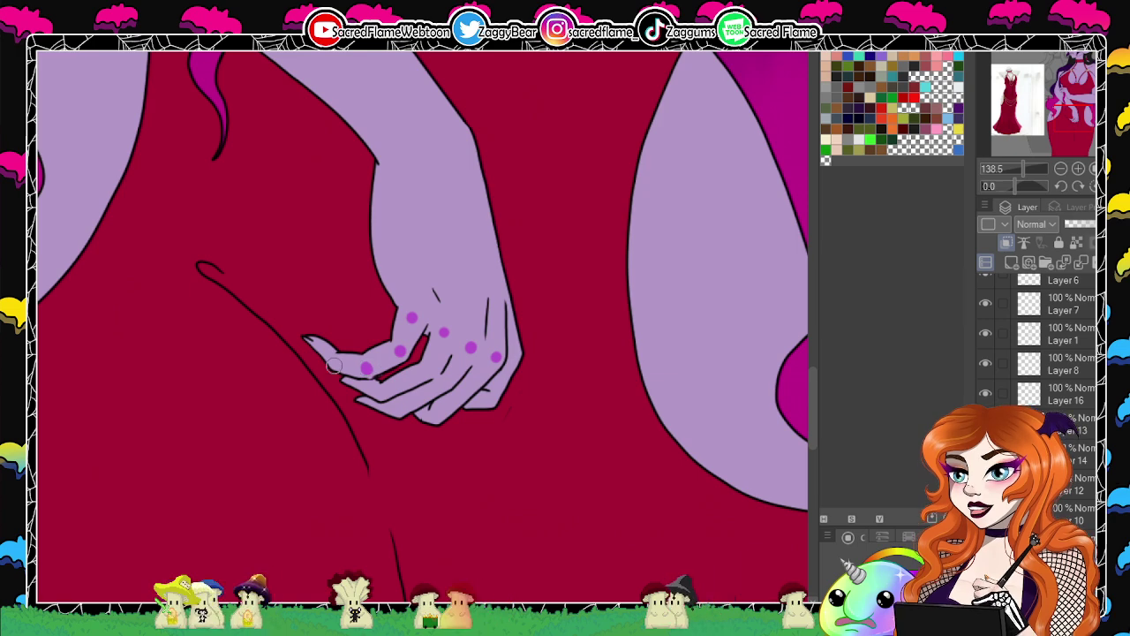
left_click(380, 393)
left_click(335, 363)
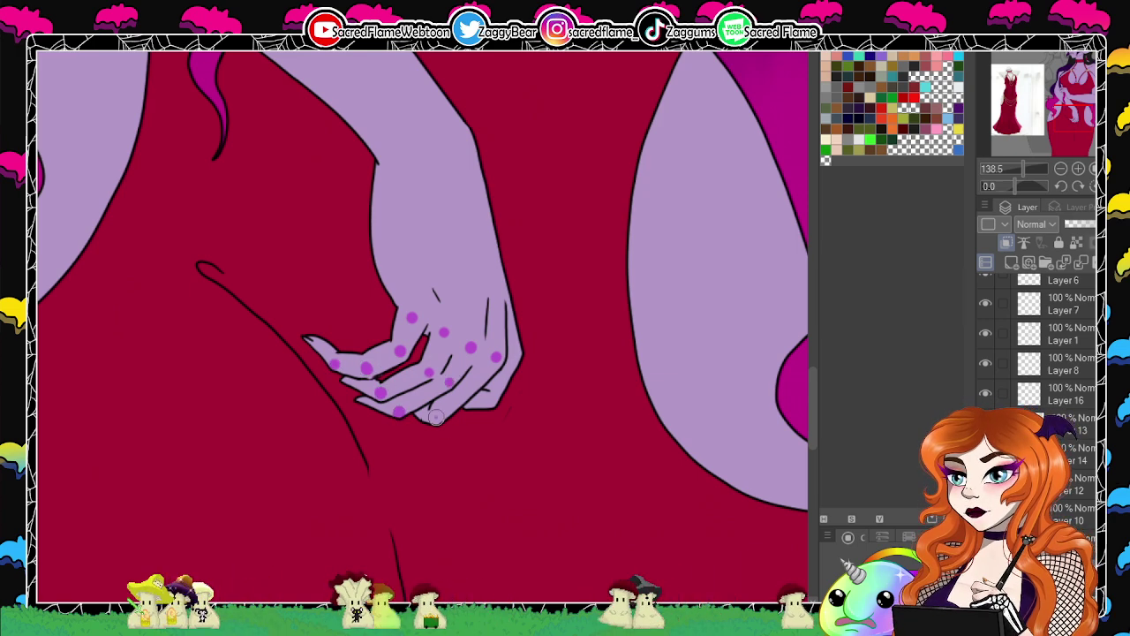
left_click(517, 352)
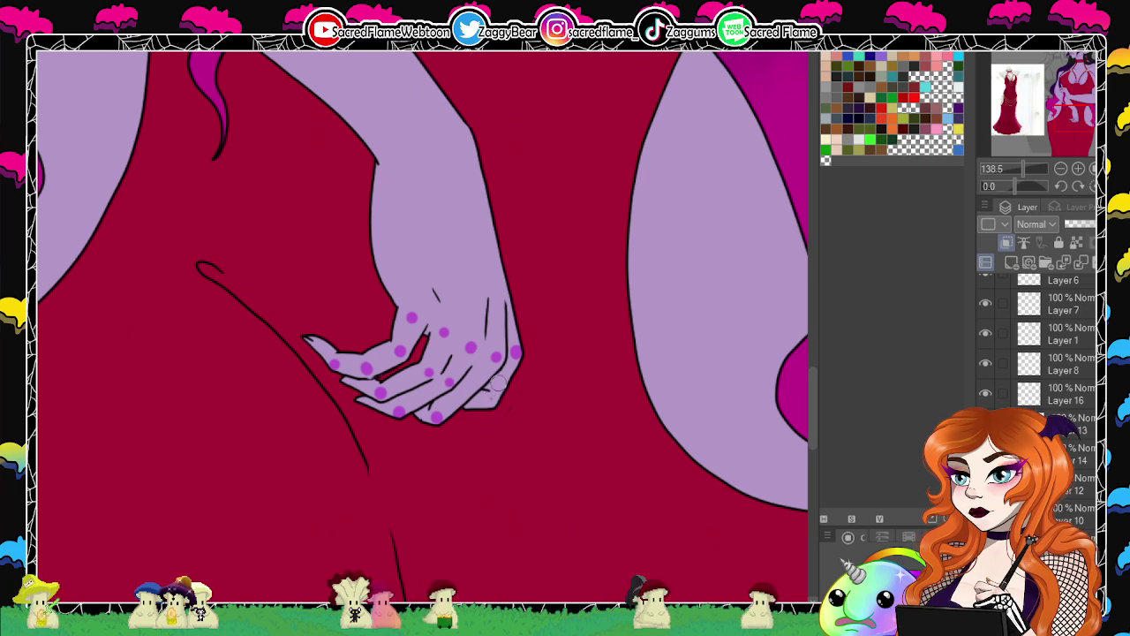
left_click(488, 402)
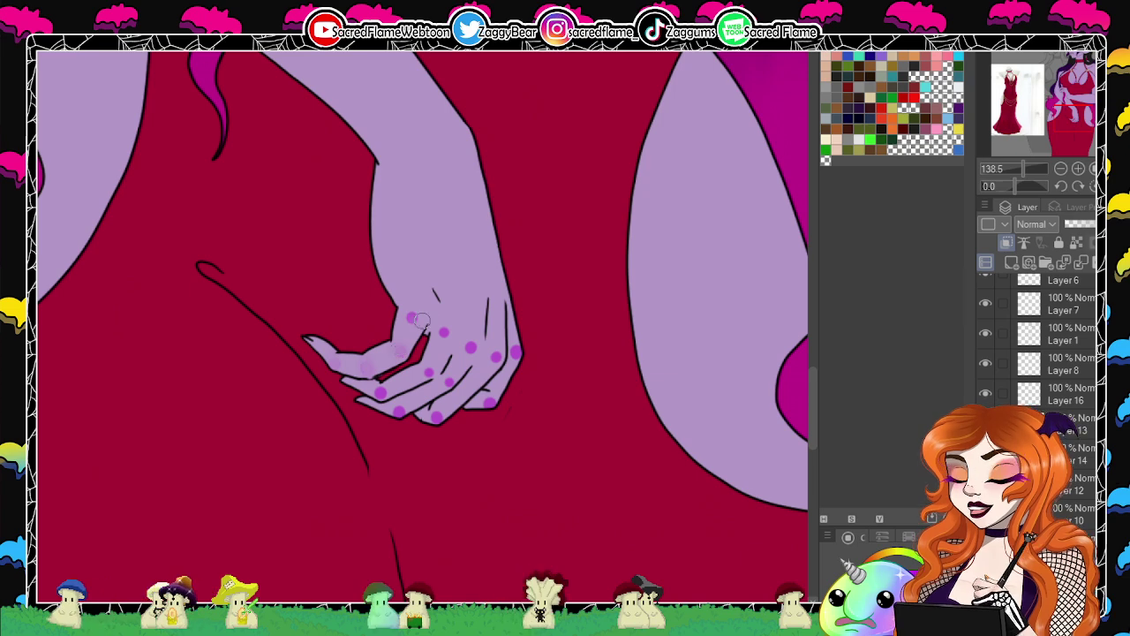
Blend the purple dots on the lowered hand's knuckles and fingers softly into the lilac skin.
left_click(471, 347)
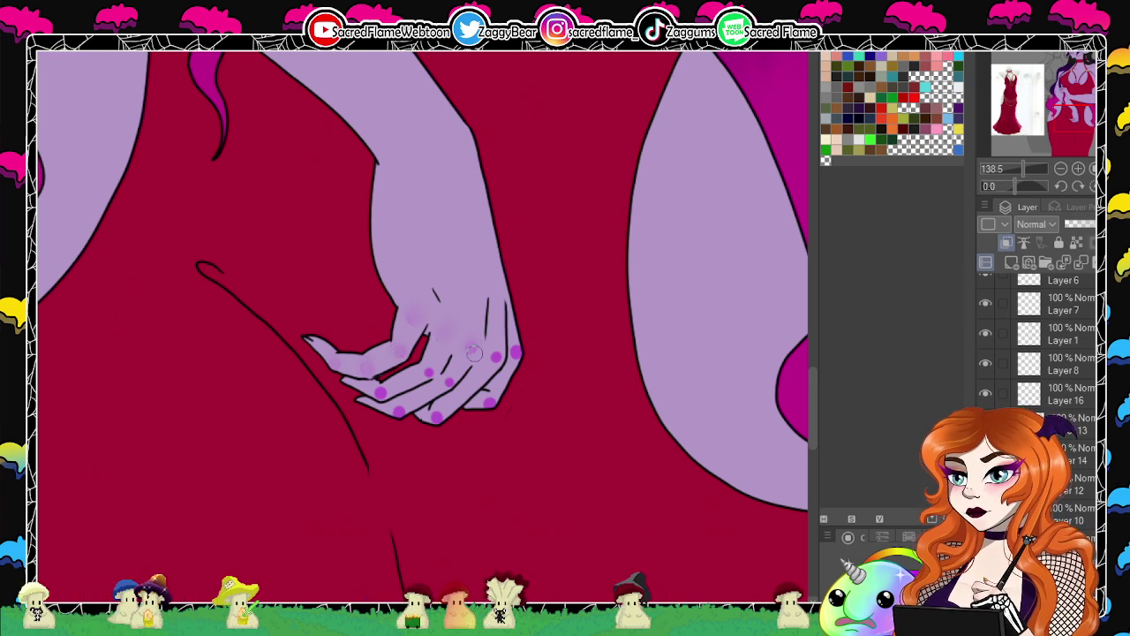
left_click(496, 357)
left_click(517, 352)
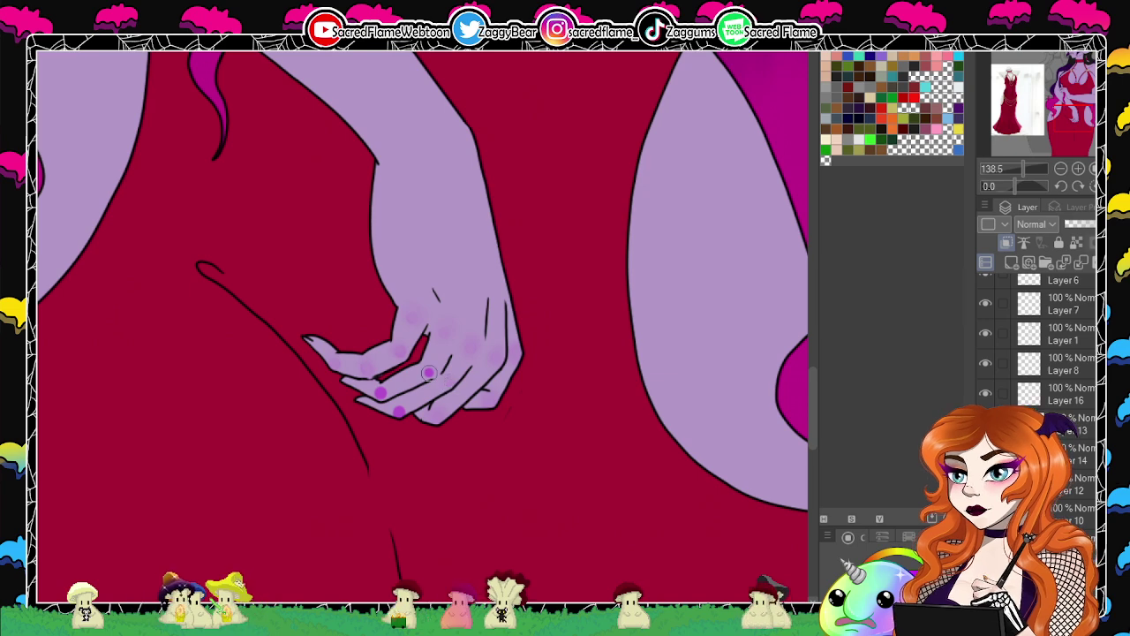
left_click_drag(428, 372, 386, 394)
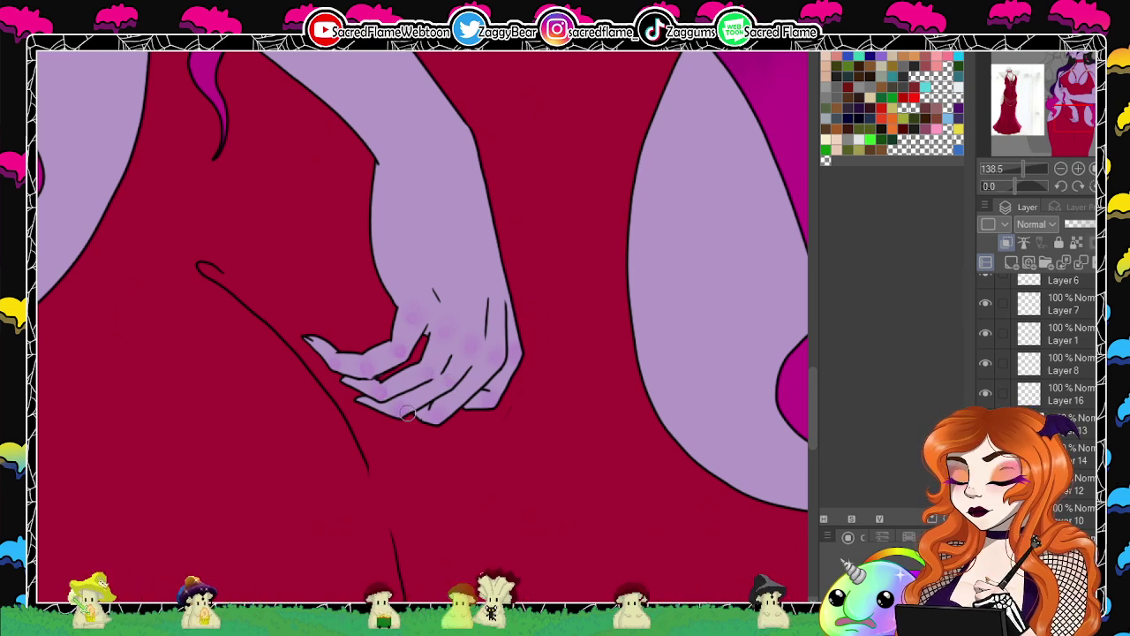
Shade the outer edge of the hip beneath the pink hair on the character's right side with purple and blend it.
left_click_drag(637, 141, 643, 515)
left_click_drag(517, 413, 799, 151)
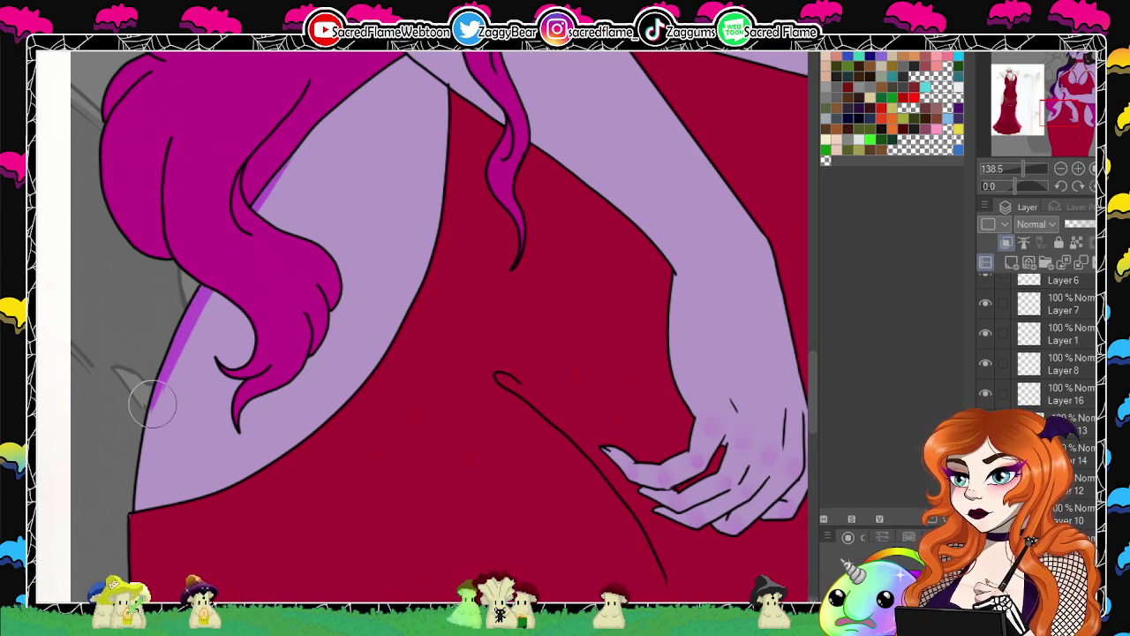
left_click_drag(210, 299, 184, 346)
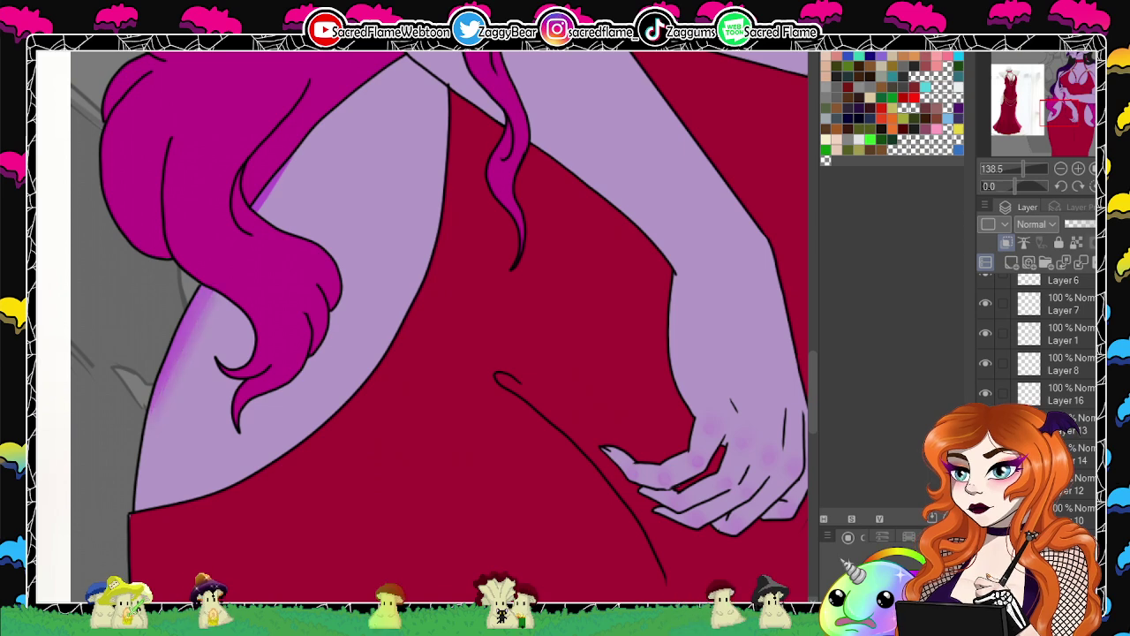
left_click_drag(258, 212, 286, 168)
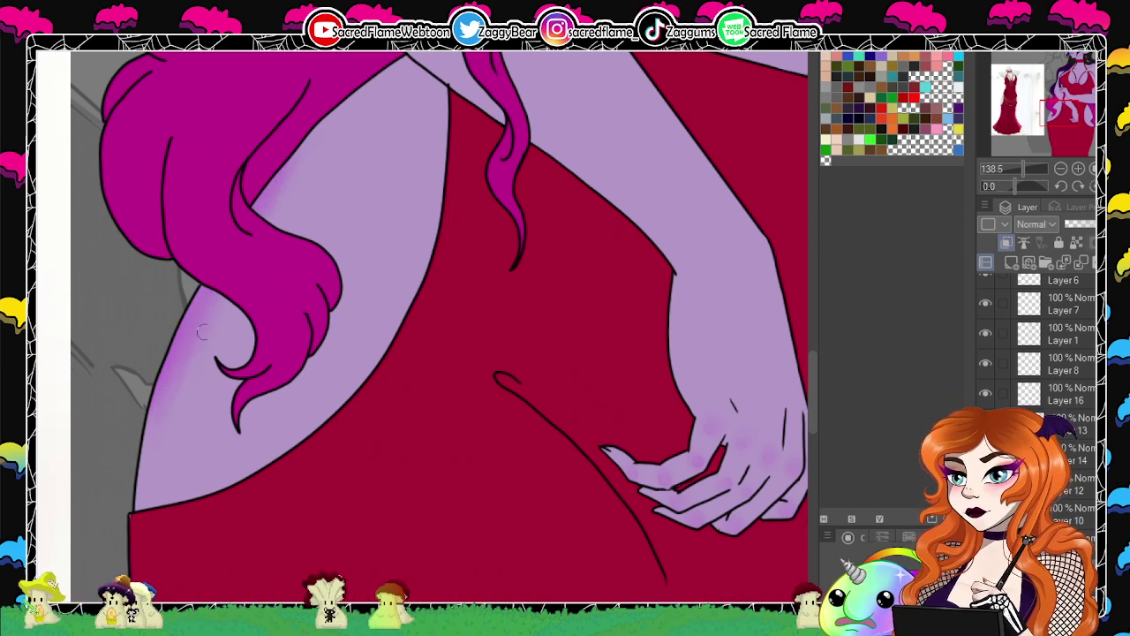
Paint purple shading along the opposite hip cutout's edge beside the pink hair and blend it into the skin.
left_click_drag(618, 353, 232, 377)
left_click_drag(459, 394, 70, 305)
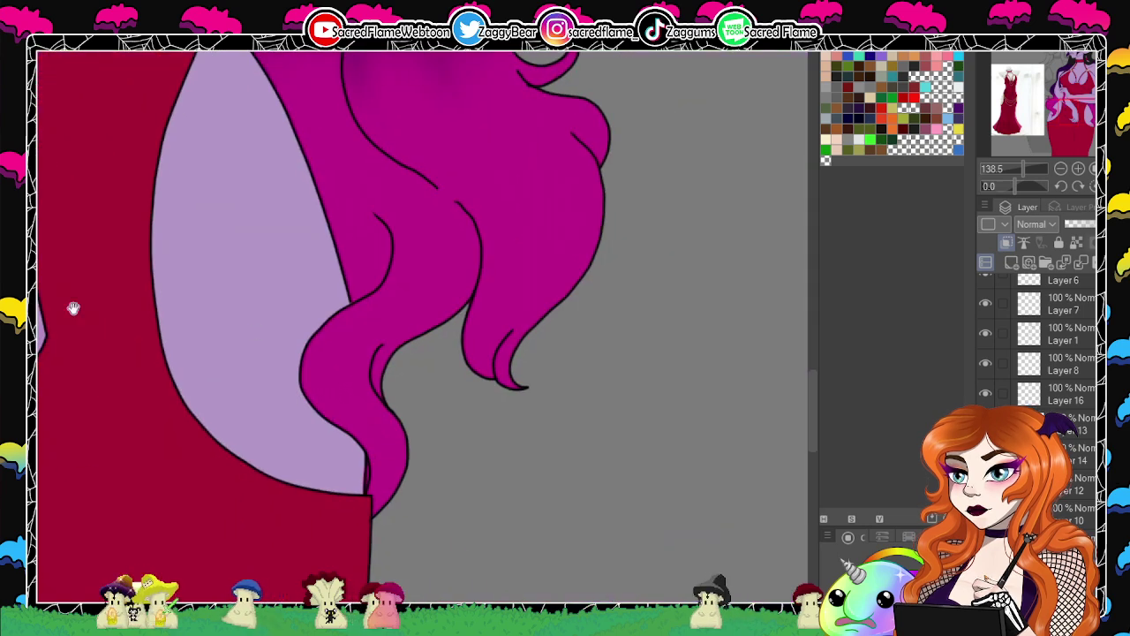
left_click_drag(270, 92, 343, 309)
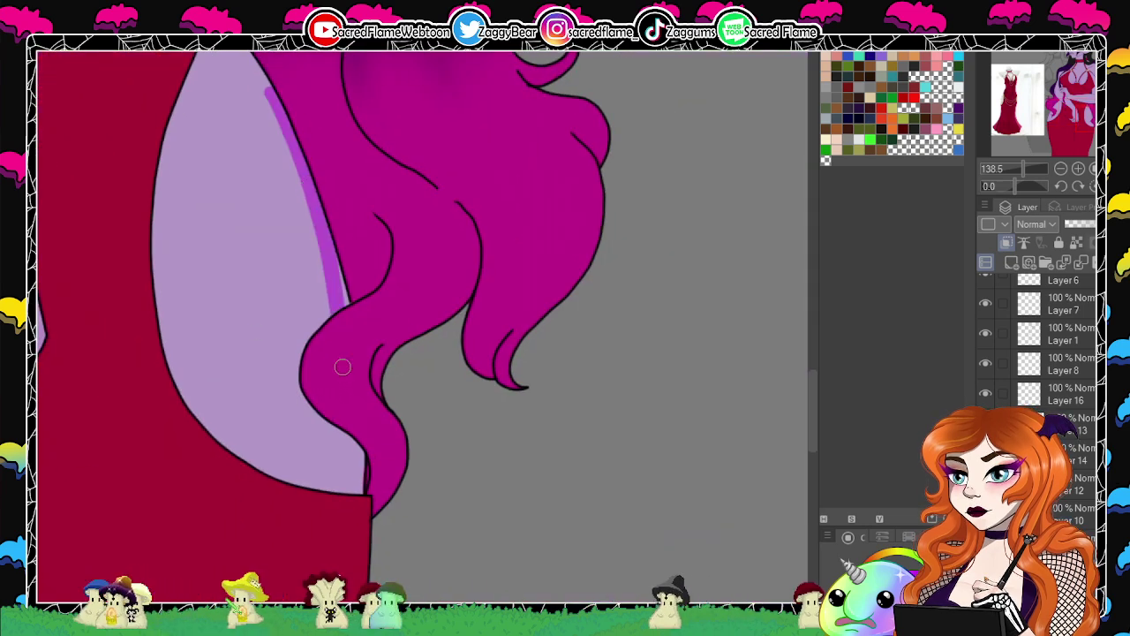
mouse_move(269, 97)
left_mouse_down()
mouse_move(324, 283)
mouse_move(295, 167)
mouse_move(341, 339)
mouse_move(349, 300)
mouse_move(319, 252)
mouse_move(250, 65)
mouse_move(325, 249)
mouse_move(347, 382)
left_mouse_up()
Hide the dress reference photo on Layer 3 and the grey sketch layer behind the figure.
left_click_drag(1018, 170, 1010, 169)
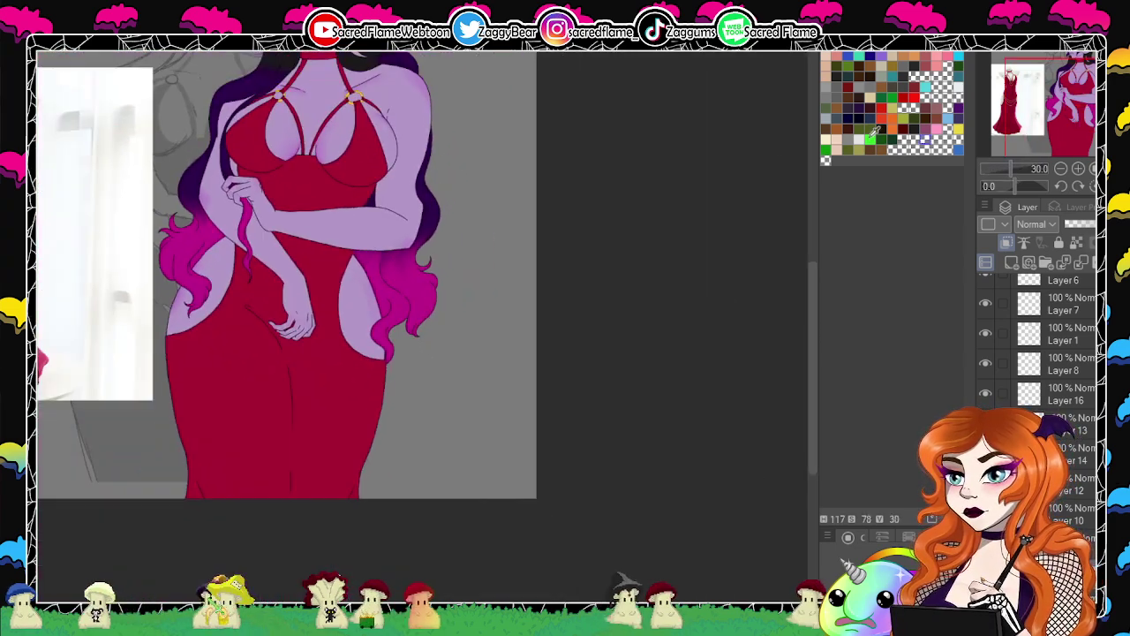
left_click_drag(622, 165, 640, 316)
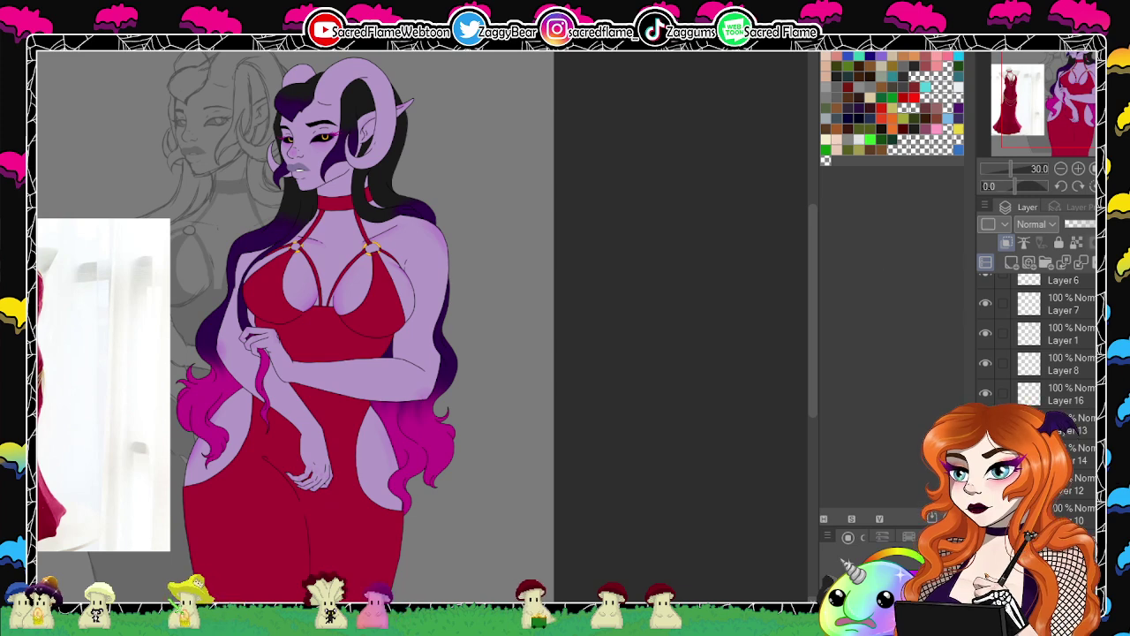
scroll(1007, 305, "up", 3)
left_click(985, 288)
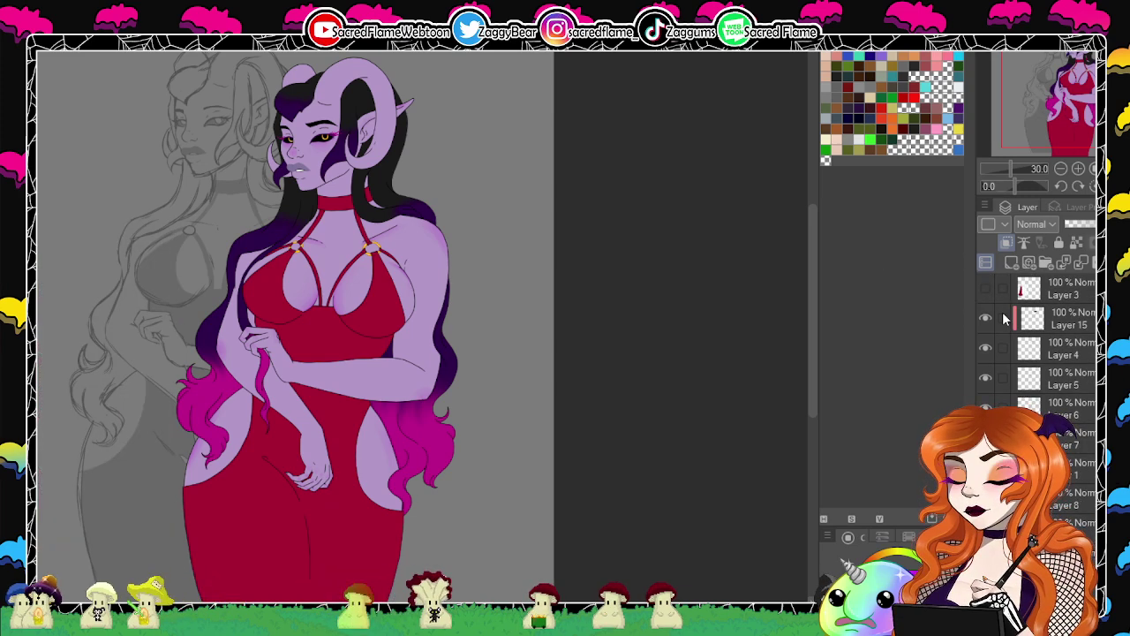
scroll(1003, 319, "down", 3)
left_click(986, 537)
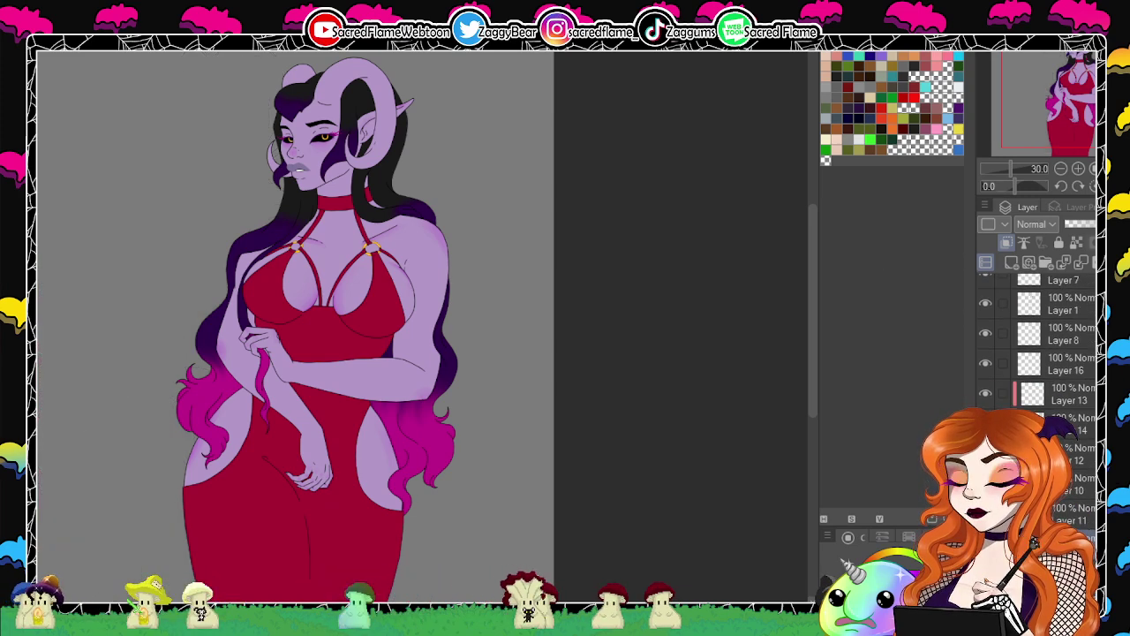
mouse_move(1073, 109)
left_mouse_down()
mouse_move(1065, 96)
mouse_move(1065, 117)
mouse_move(1066, 104)
left_mouse_up()
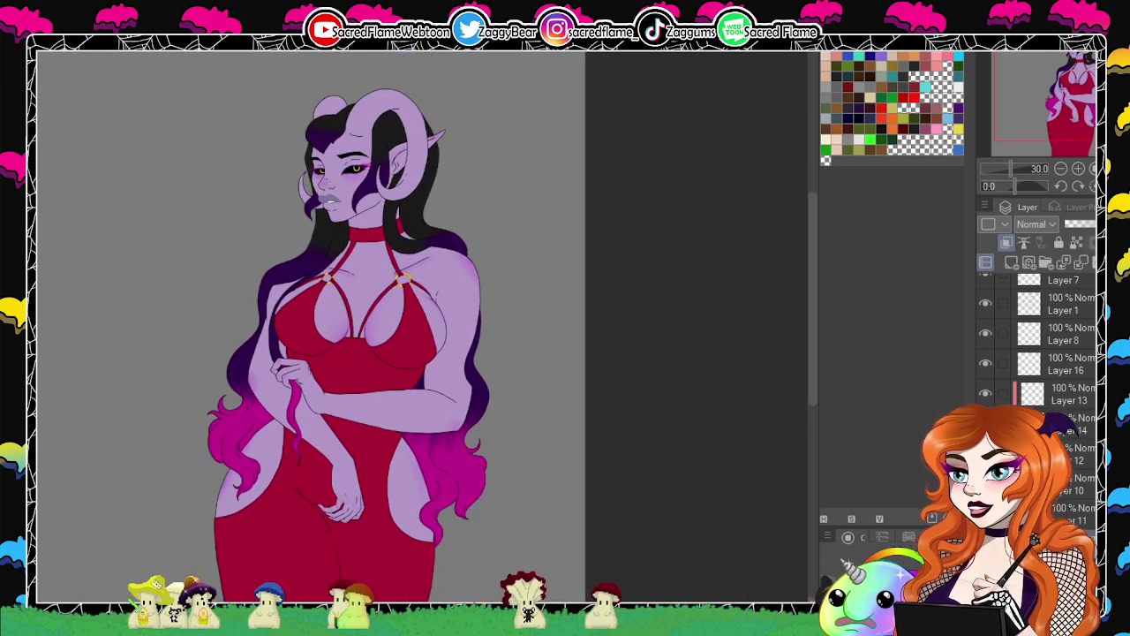
Add a new layer clipped to the layer below and paint both horn tips golden yellow.
left_click(1011, 264)
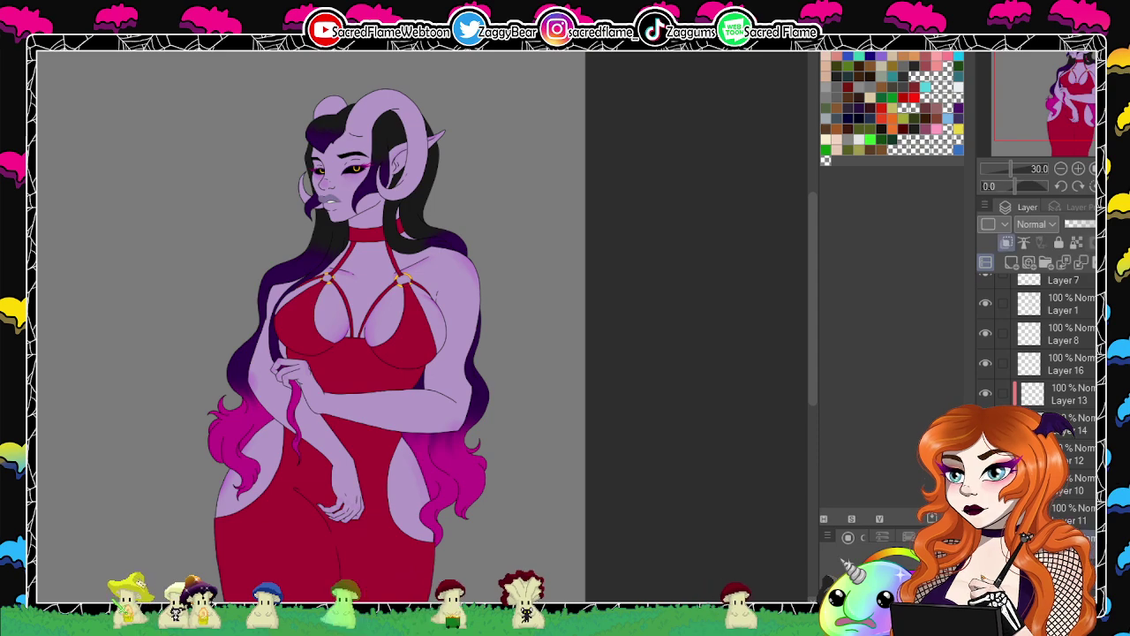
left_click(1007, 243)
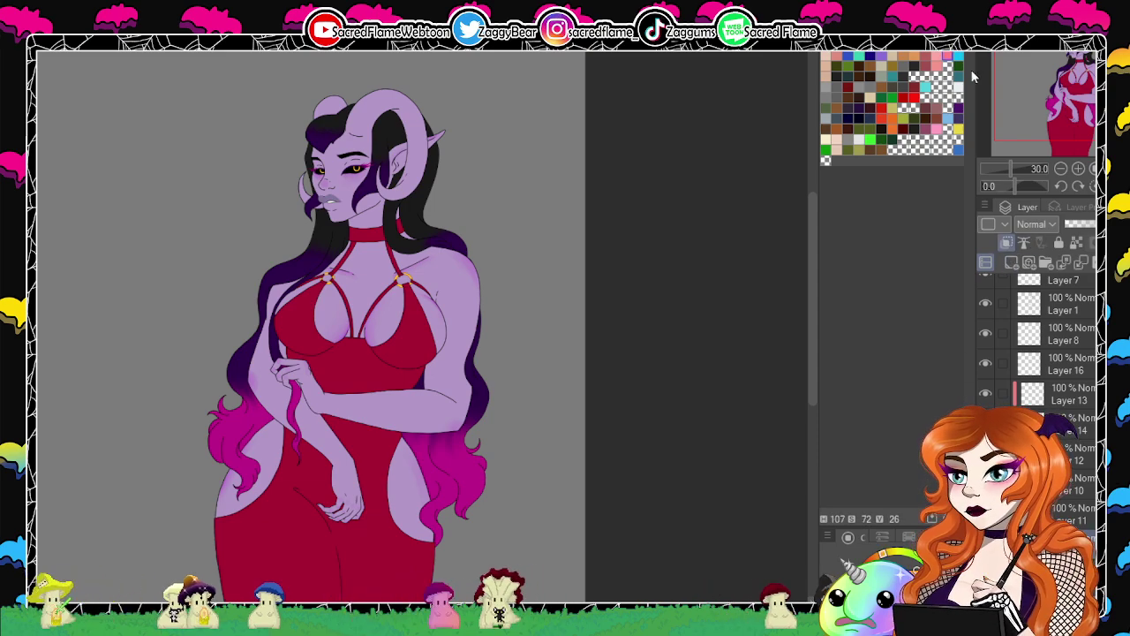
left_click_drag(1010, 167, 1019, 167)
left_click(1090, 78)
left_click_drag(1090, 78, 1089, 47)
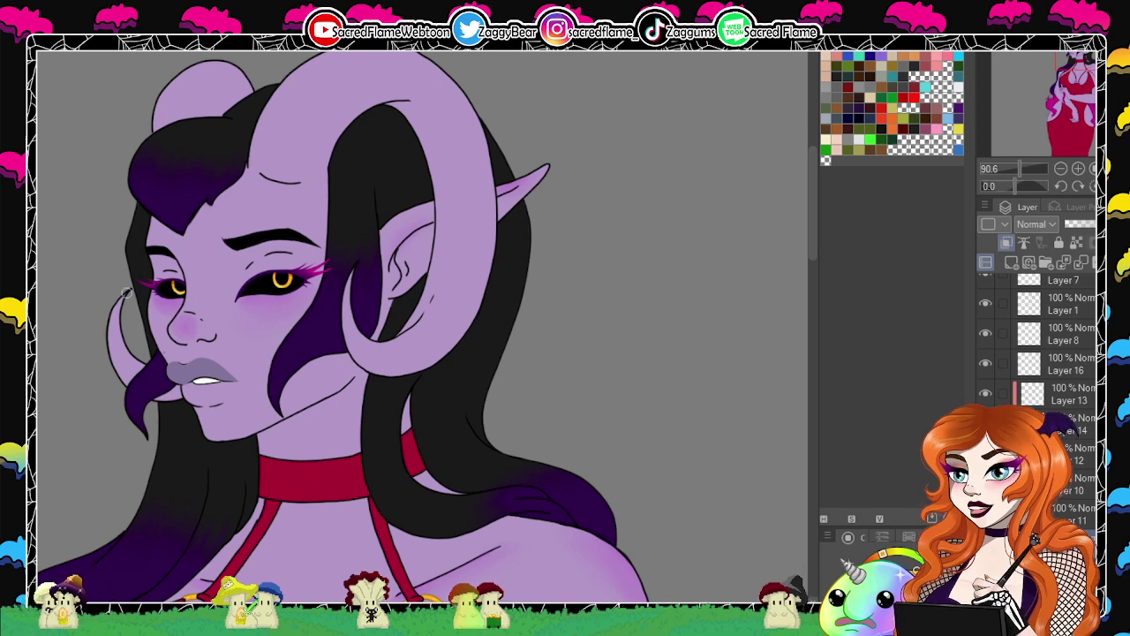
left_click_drag(109, 340, 118, 351)
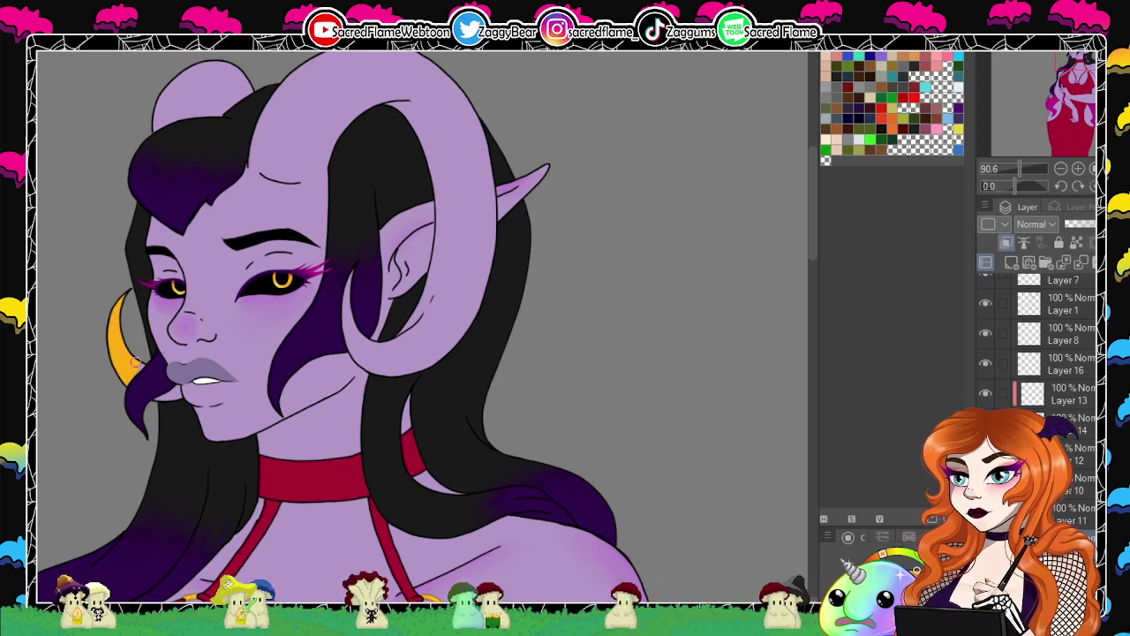
left_click_drag(357, 360, 369, 360)
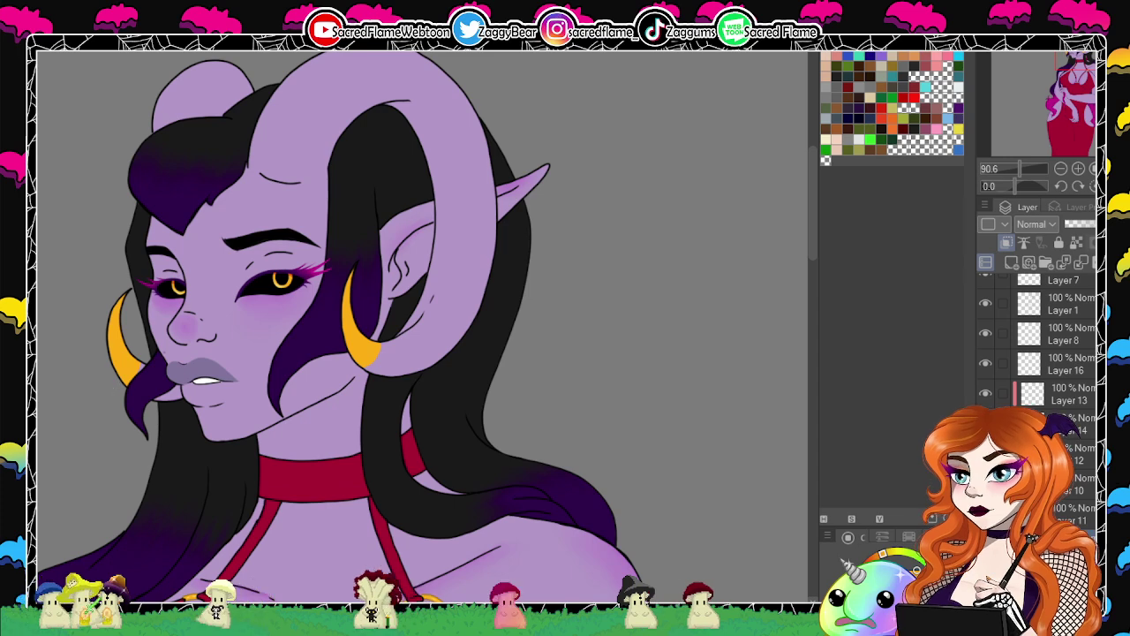
Paint a curved golden yellow band around the near horn's base above the forehead, rotating the canvas to follow its edges.
left_click_drag(1014, 185, 980, 182)
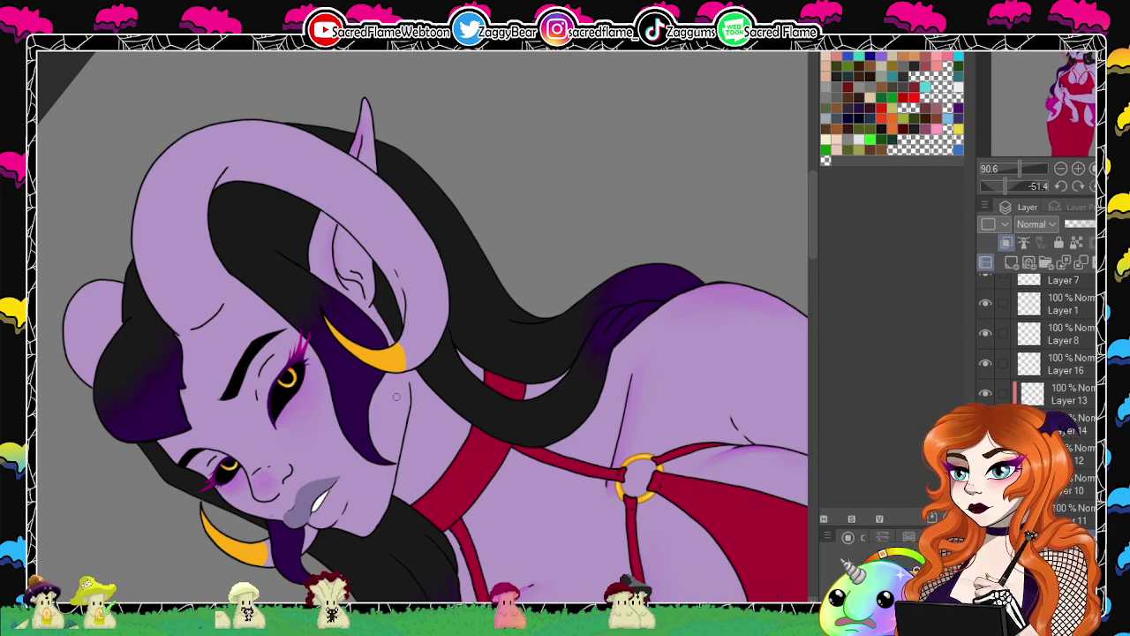
left_click_drag(1004, 185, 1029, 186)
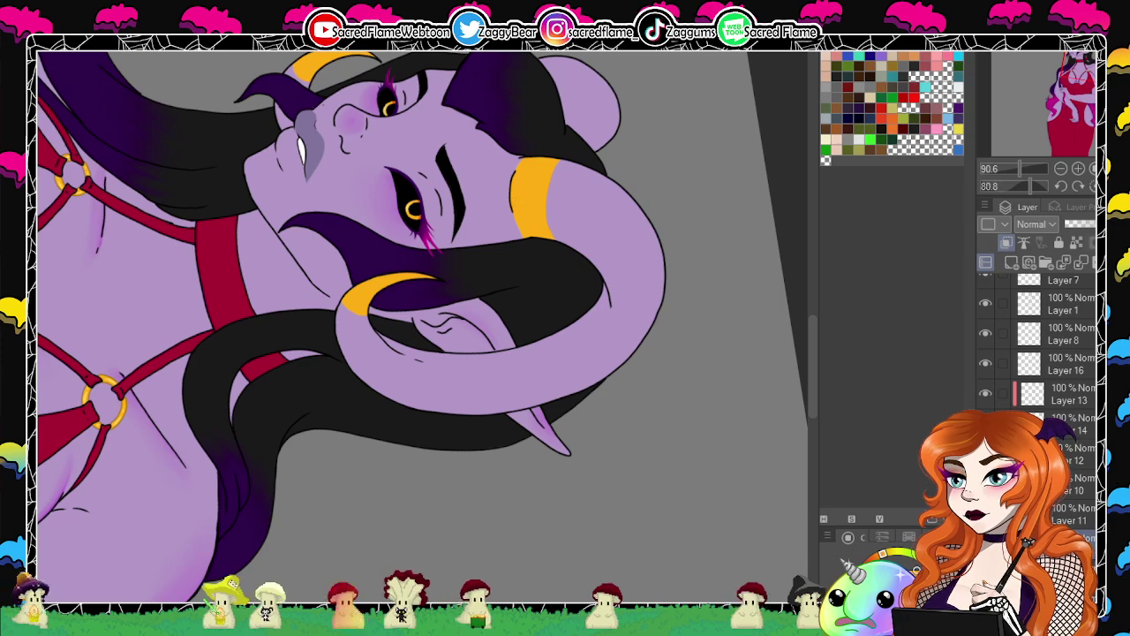
left_click(1057, 186)
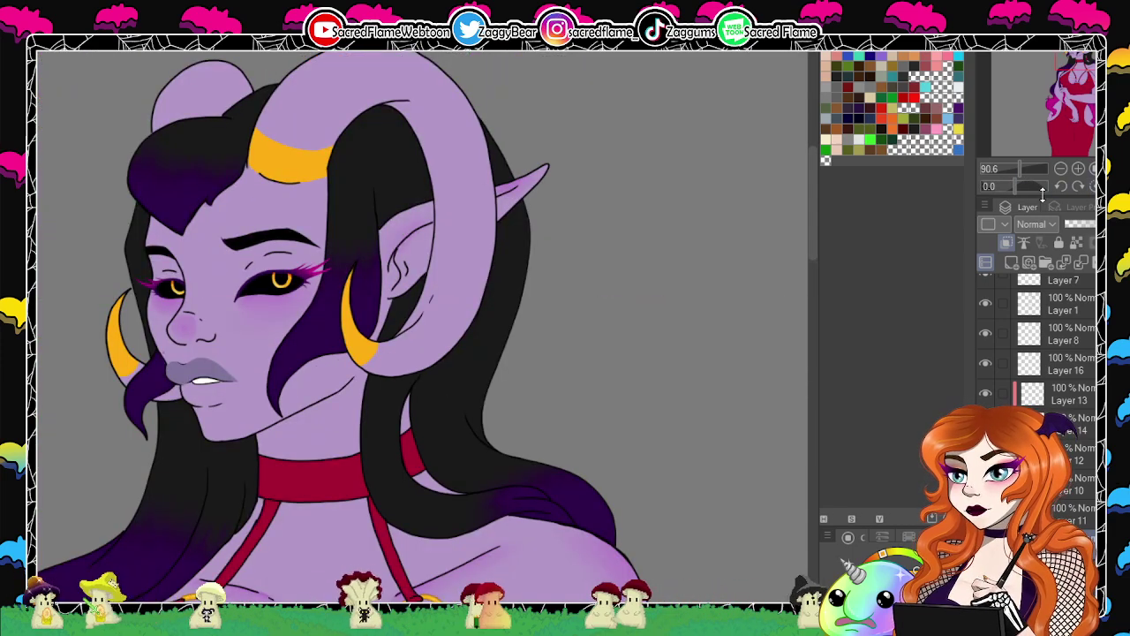
left_click_drag(1015, 185, 1033, 189)
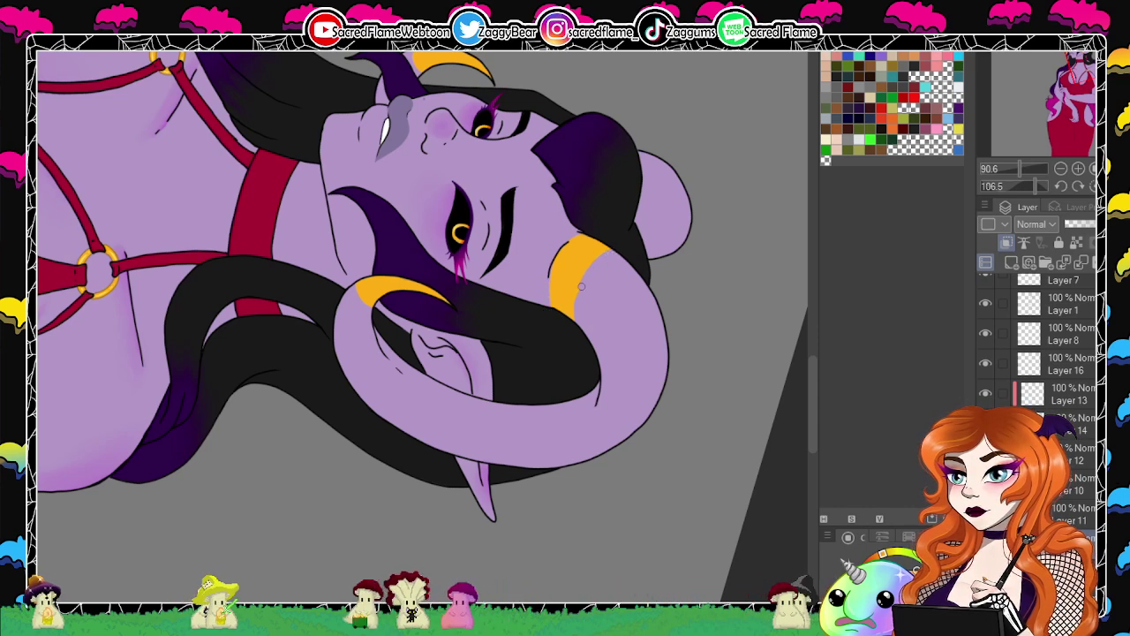
left_click(1092, 186)
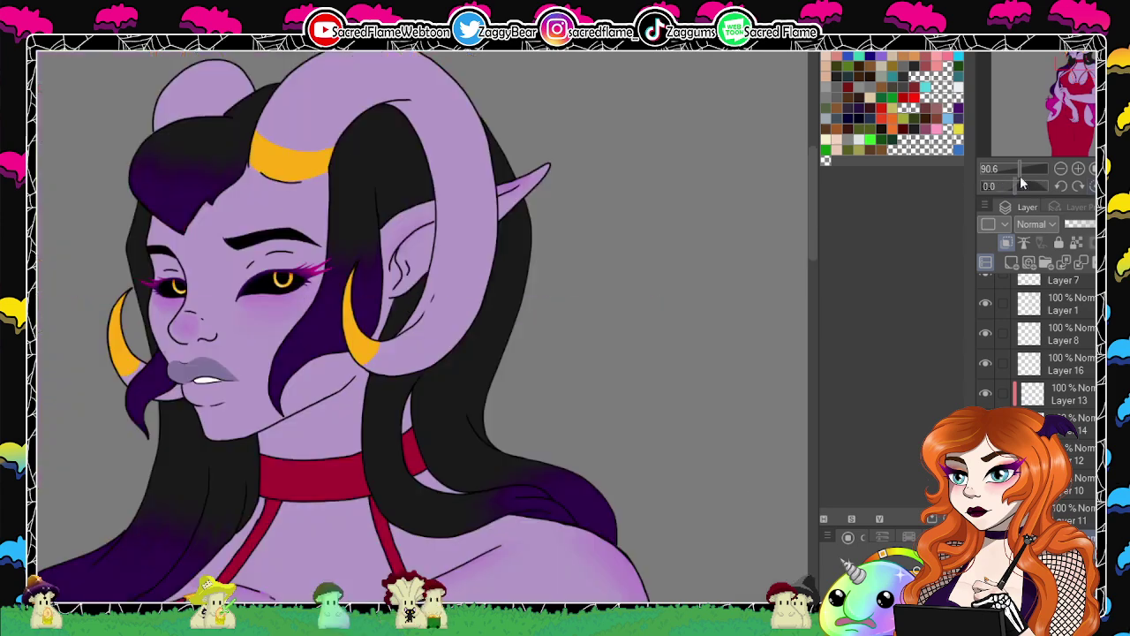
Shade the golden horn band and horn tips with lighter metallic highlights, keeping the paint clipped to the figure.
mouse_move(1020, 172)
left_mouse_down()
mouse_move(1006, 171)
mouse_move(1014, 179)
left_mouse_up()
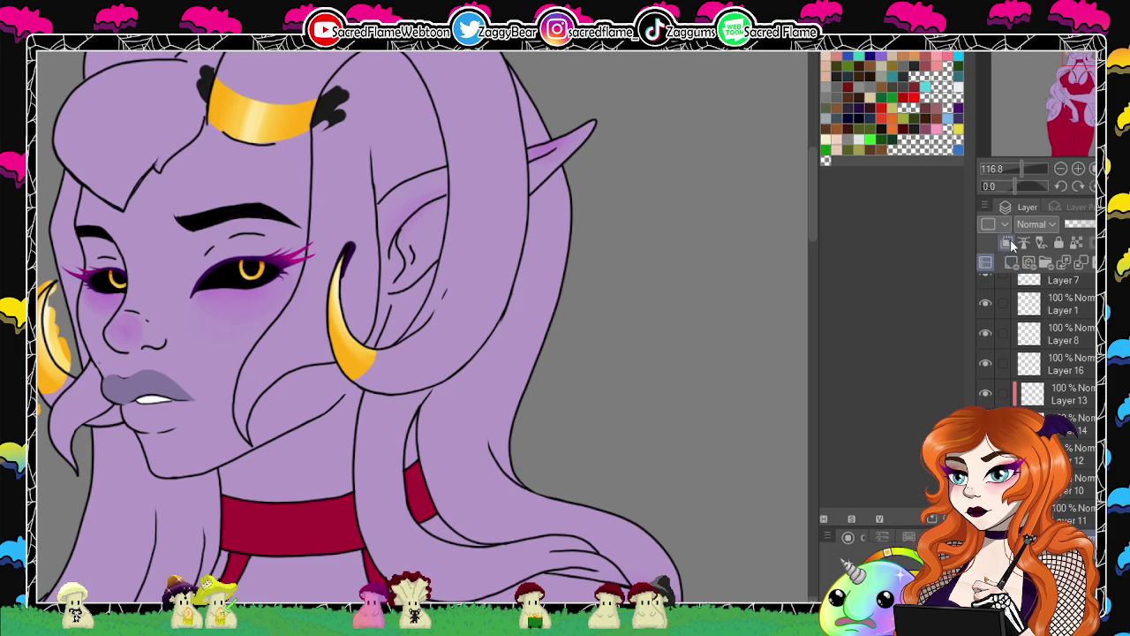
left_click_drag(1022, 168, 1010, 171)
left_click_drag(674, 358, 765, 62)
left_click_drag(727, 242, 720, 411)
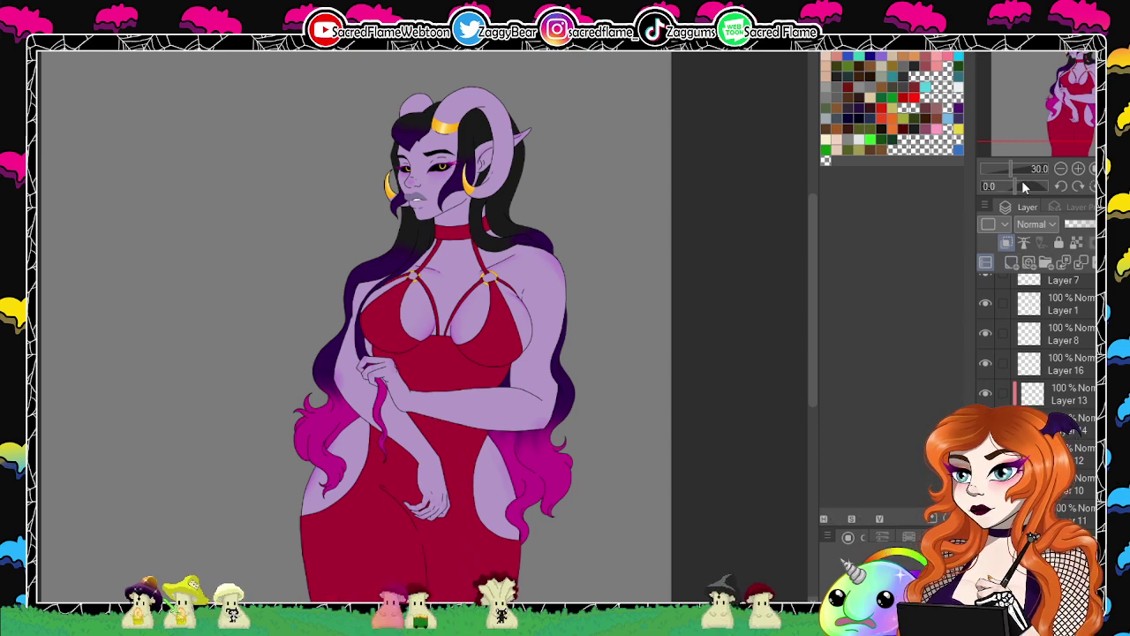
Fill the far horn behind the front hair with dark purple.
left_click_drag(1019, 169, 1023, 168)
mouse_move(1072, 76)
left_mouse_down()
mouse_move(1086, 55)
mouse_move(1068, 66)
left_mouse_up()
left_click(329, 94)
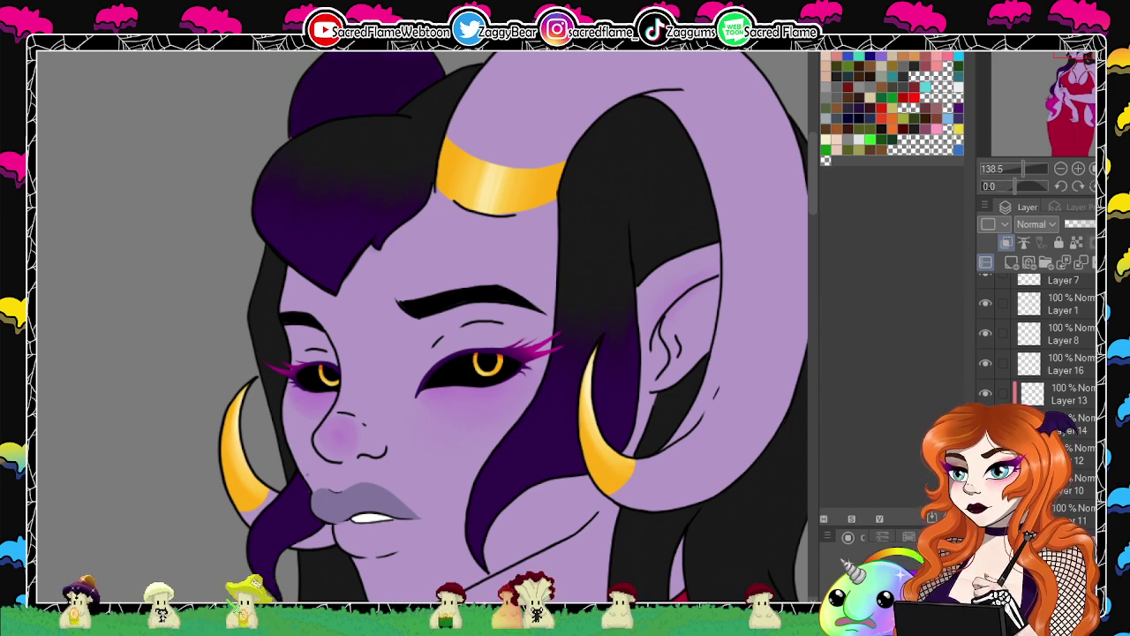
Paint dark purple shadows in the pointed ear's inner fold and along the crease near its tip.
left_click_drag(644, 248, 500, 191)
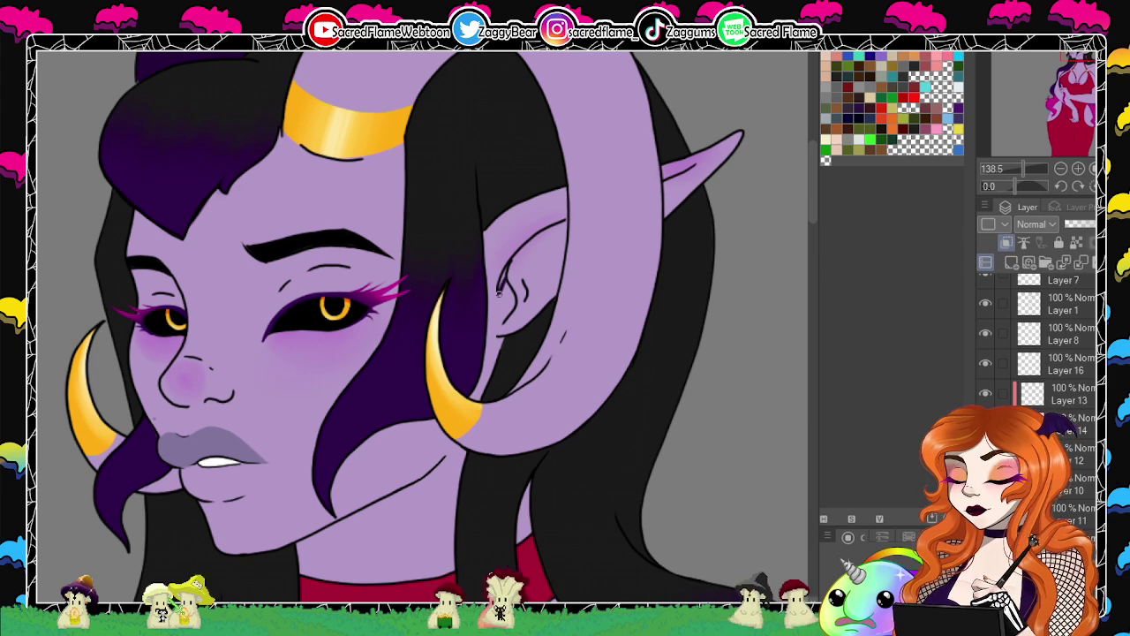
left_click_drag(506, 276, 565, 235)
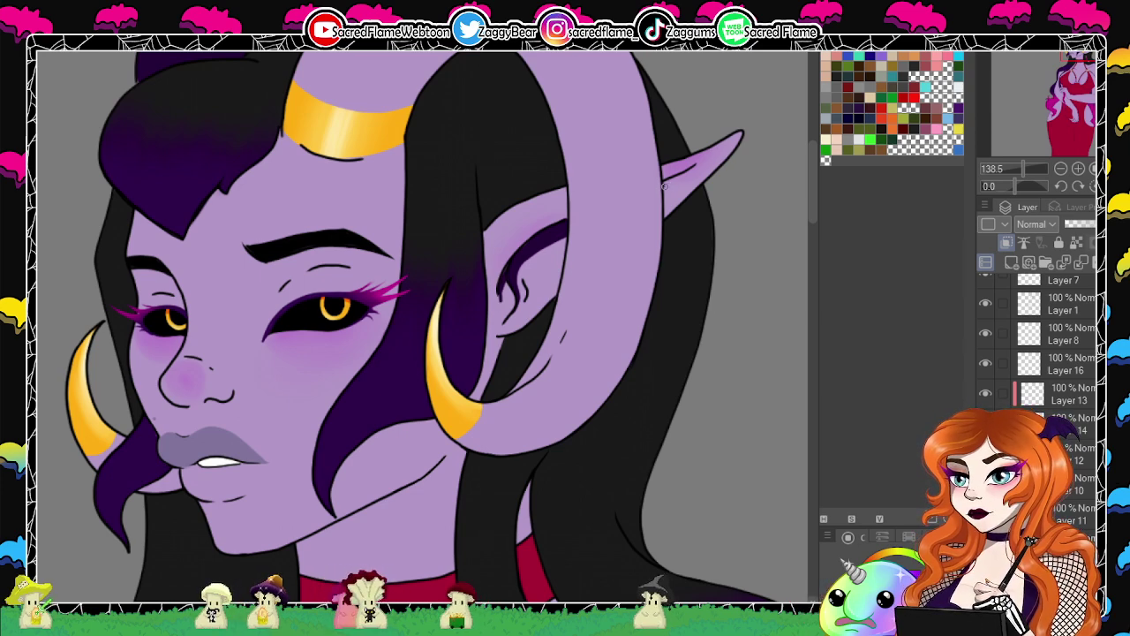
left_click_drag(664, 187, 694, 167)
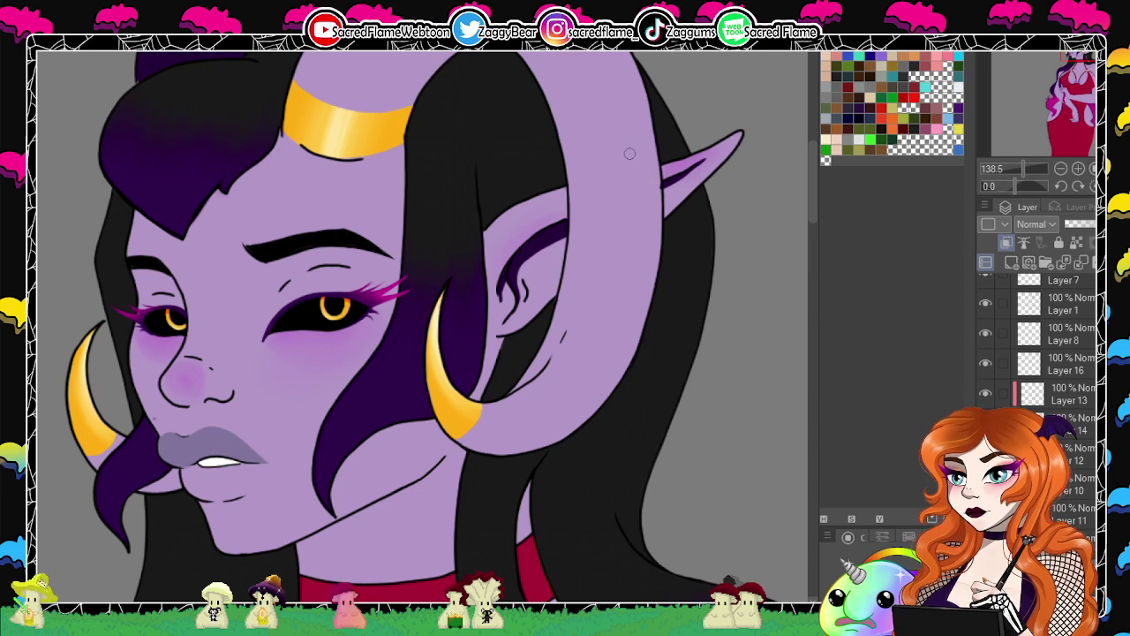
Lower the shadow layer's opacity so the ear shadows turn translucent, and paint matching shadows on both eyelids below the creases.
left_click(1082, 225)
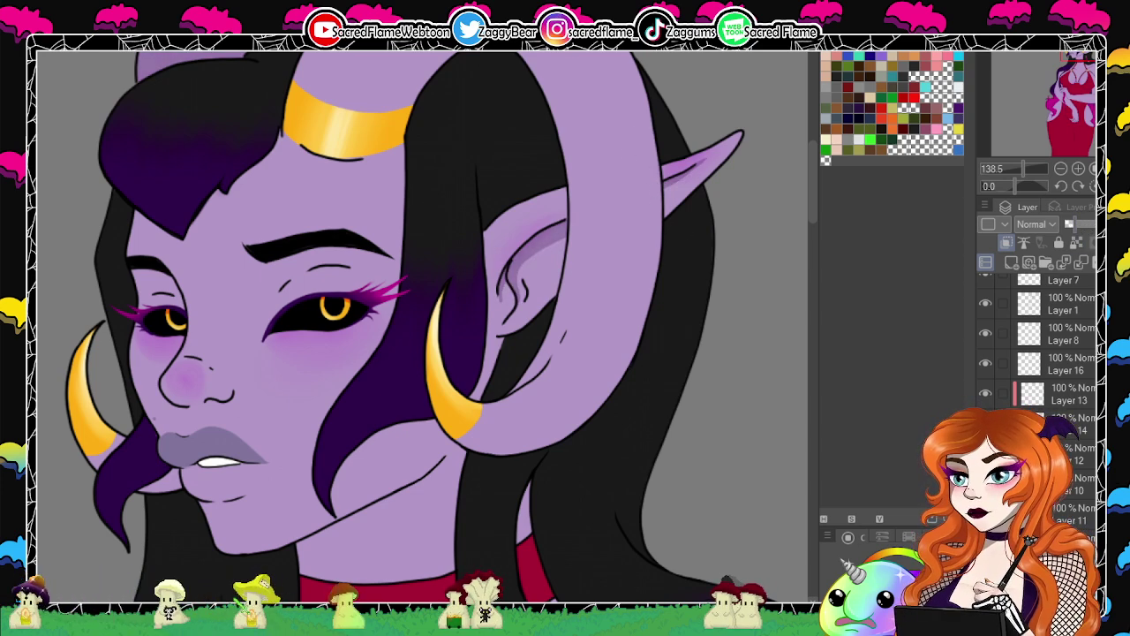
left_click_drag(583, 309, 618, 229)
left_click_drag(1015, 186, 998, 187)
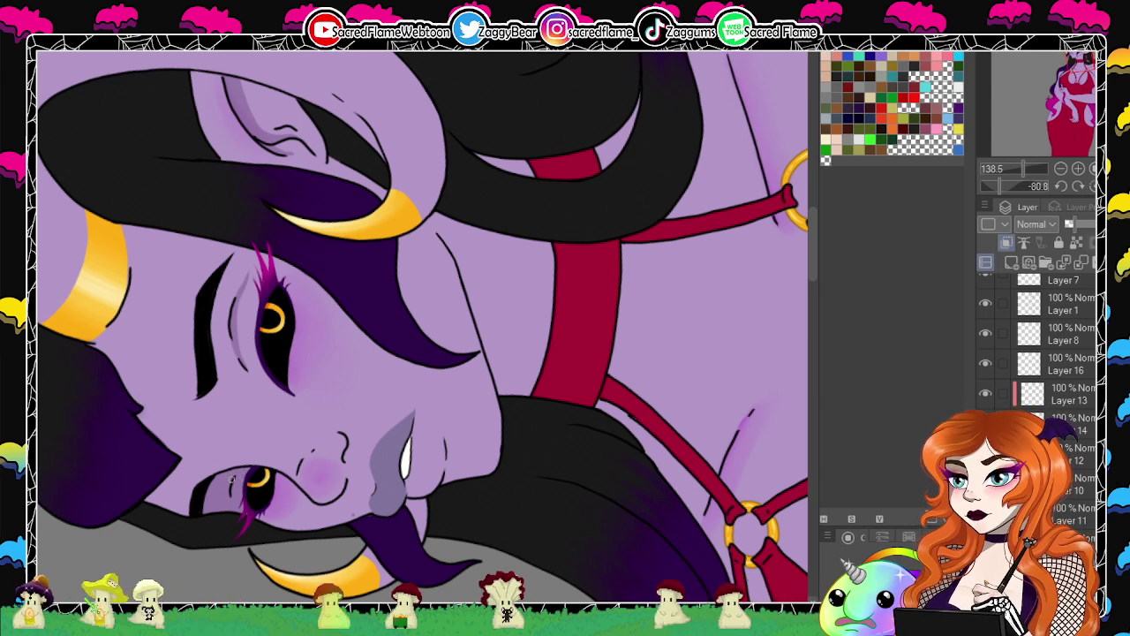
left_click(1092, 186)
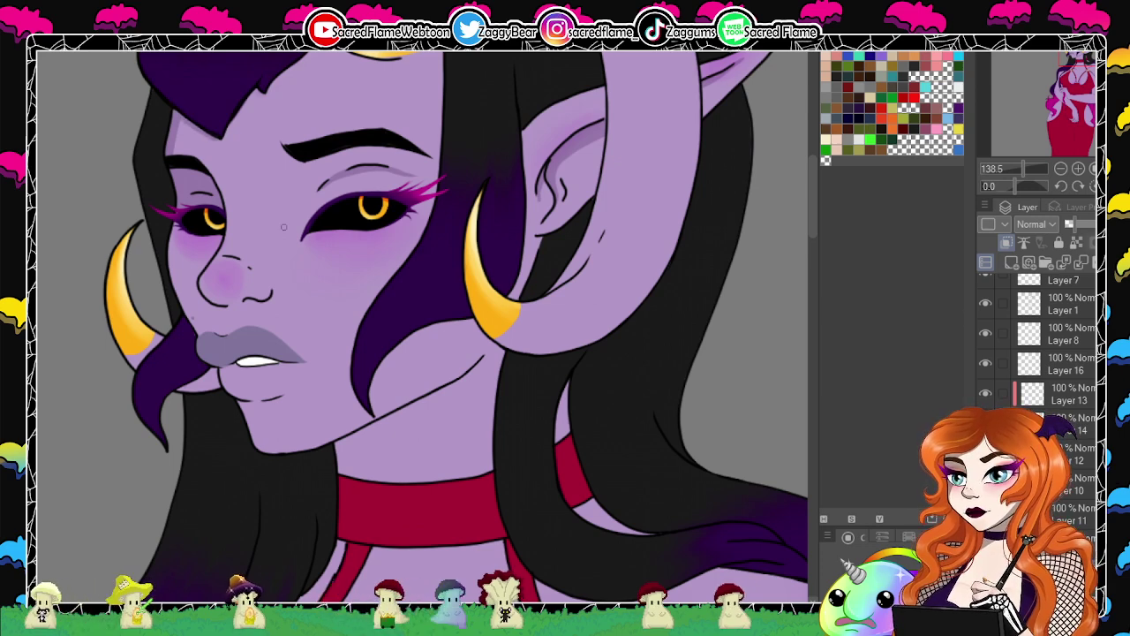
Paint translucent shadows along the forehead hairline, under the lower lip and on the cheek beneath the front hair strand.
left_click_drag(1020, 185, 1026, 186)
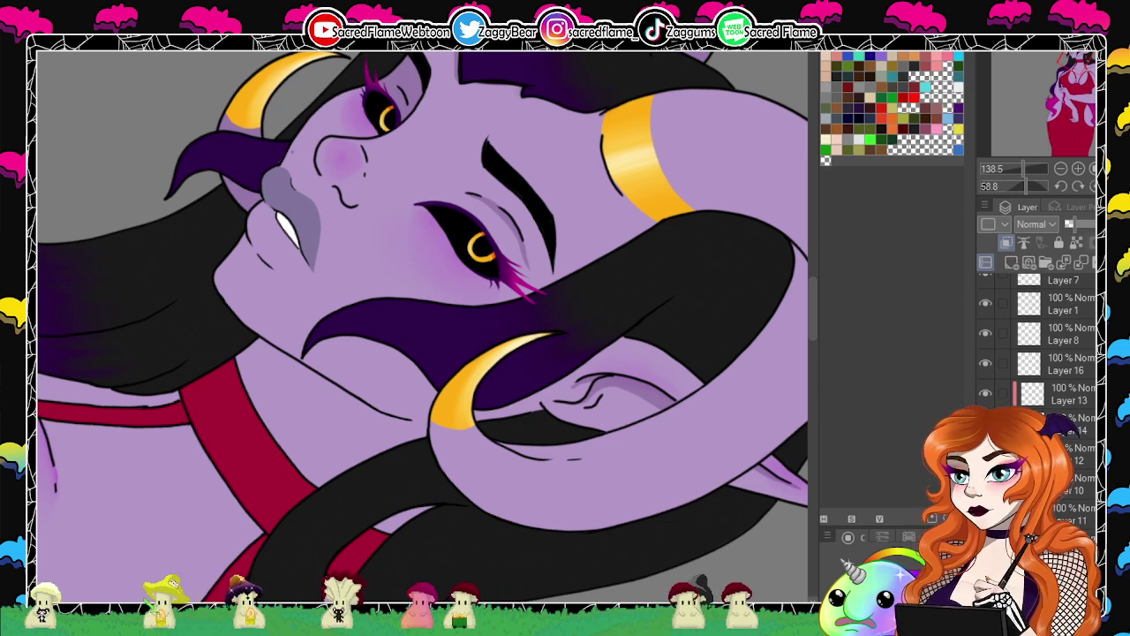
left_click_drag(559, 219, 480, 330)
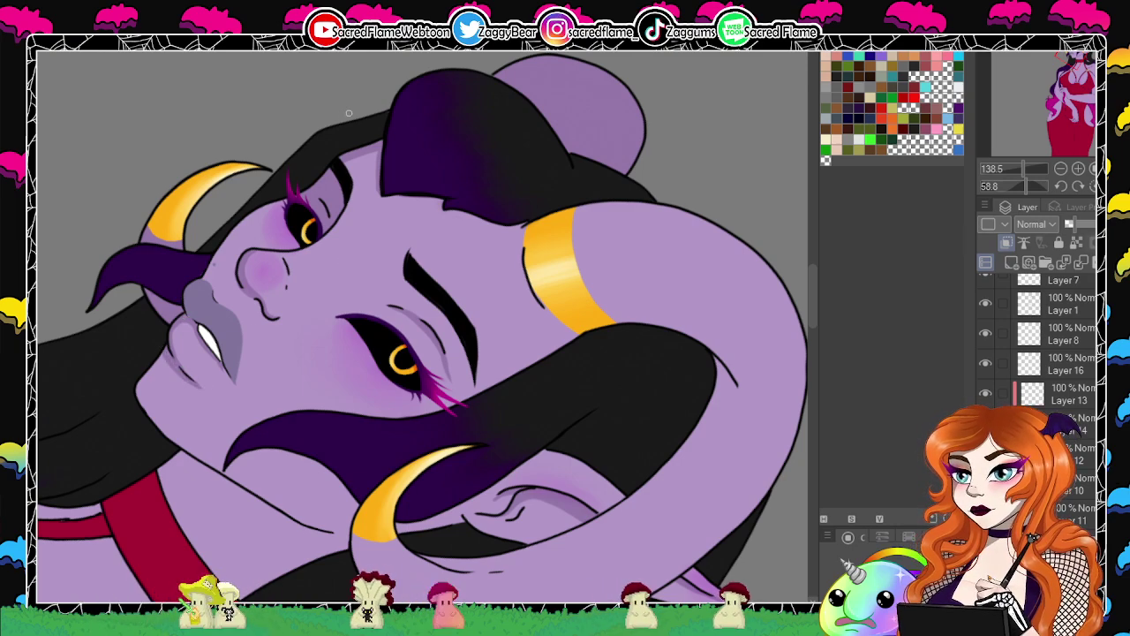
left_click_drag(1027, 186, 1008, 188)
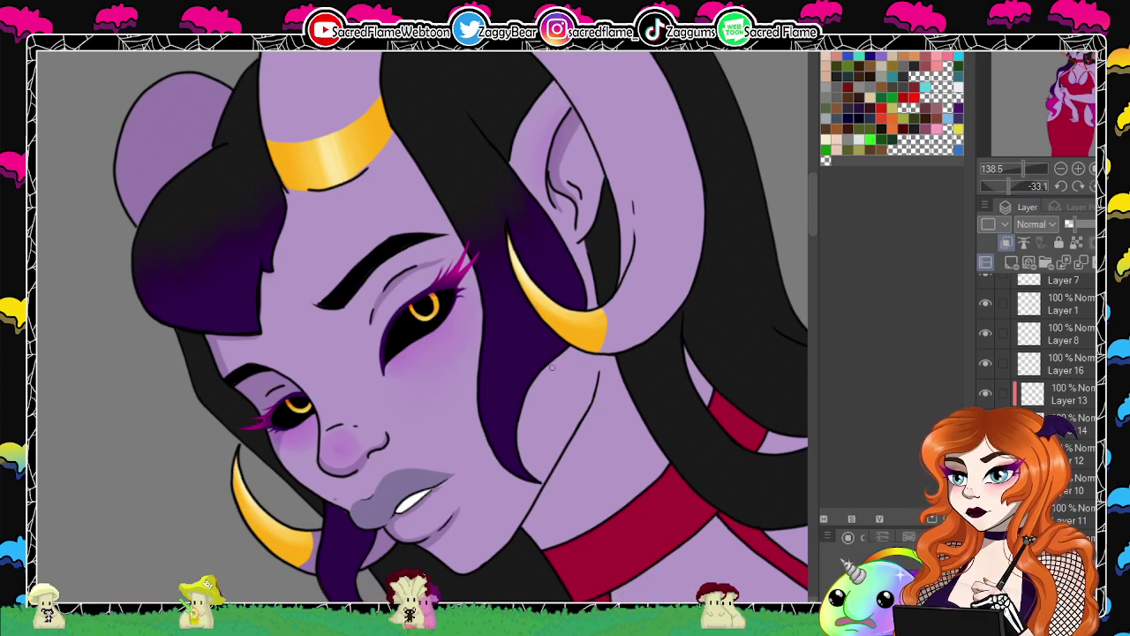
left_click(1013, 187)
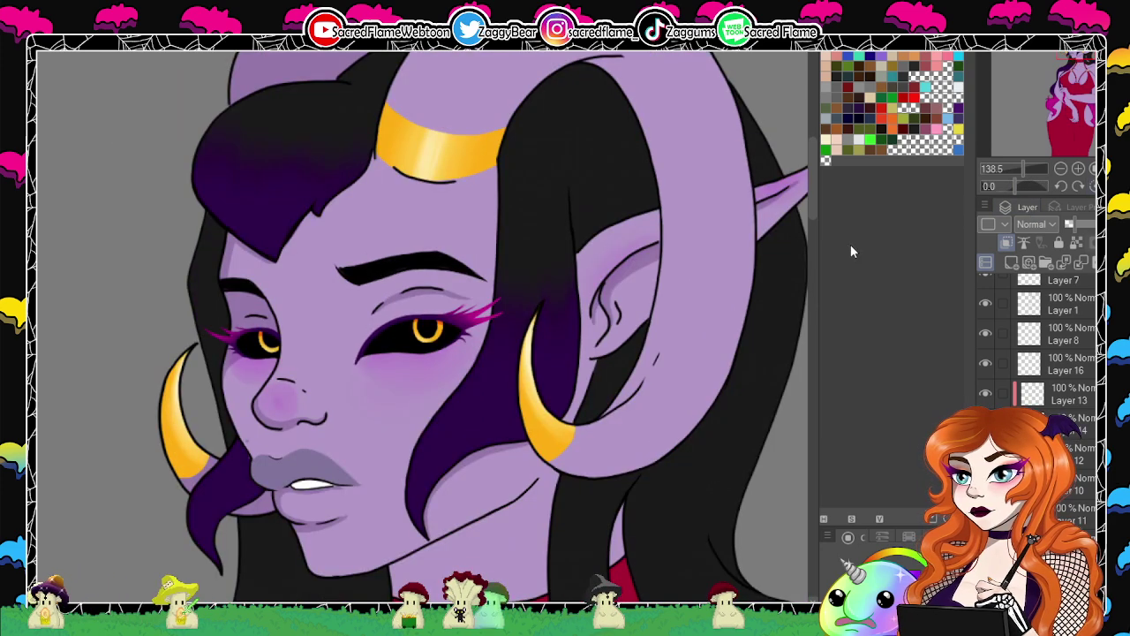
Paint an angular translucent shadow on the neck beneath the jaw, down to the red collar.
left_click_drag(627, 411, 702, 186)
left_click(1016, 186)
left_click_drag(1015, 186, 1009, 187)
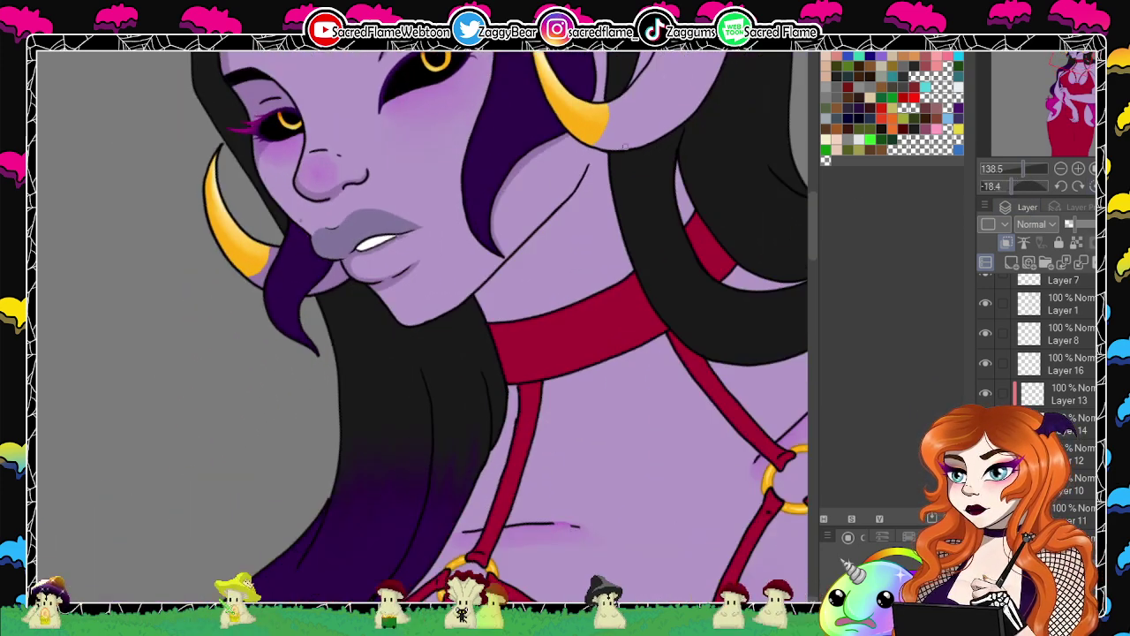
mouse_move(588, 165)
left_mouse_down()
mouse_move(554, 264)
mouse_move(512, 328)
mouse_move(596, 336)
left_mouse_up()
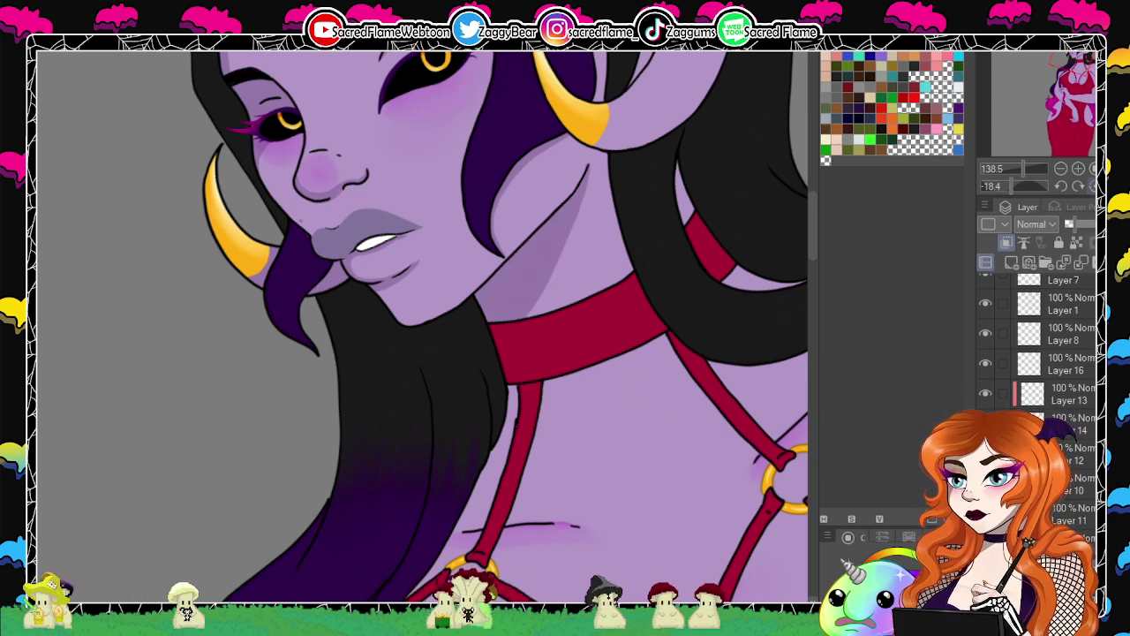
Paint a narrow shadow on the far arm along the edge of the long purple hair.
left_click(1092, 187)
left_click_drag(1023, 169, 1023, 170)
left_click_drag(709, 307, 708, 461)
left_click_drag(602, 436, 706, 184)
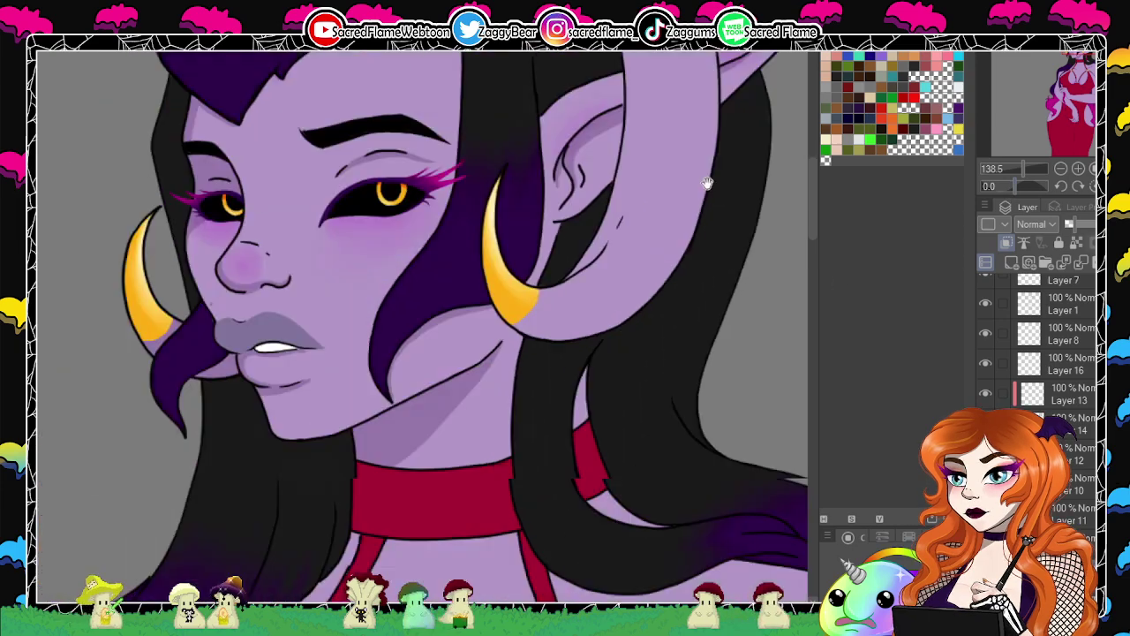
left_click_drag(556, 502, 738, 186)
left_click_drag(599, 352, 778, 142)
left_click_drag(1013, 183, 1001, 183)
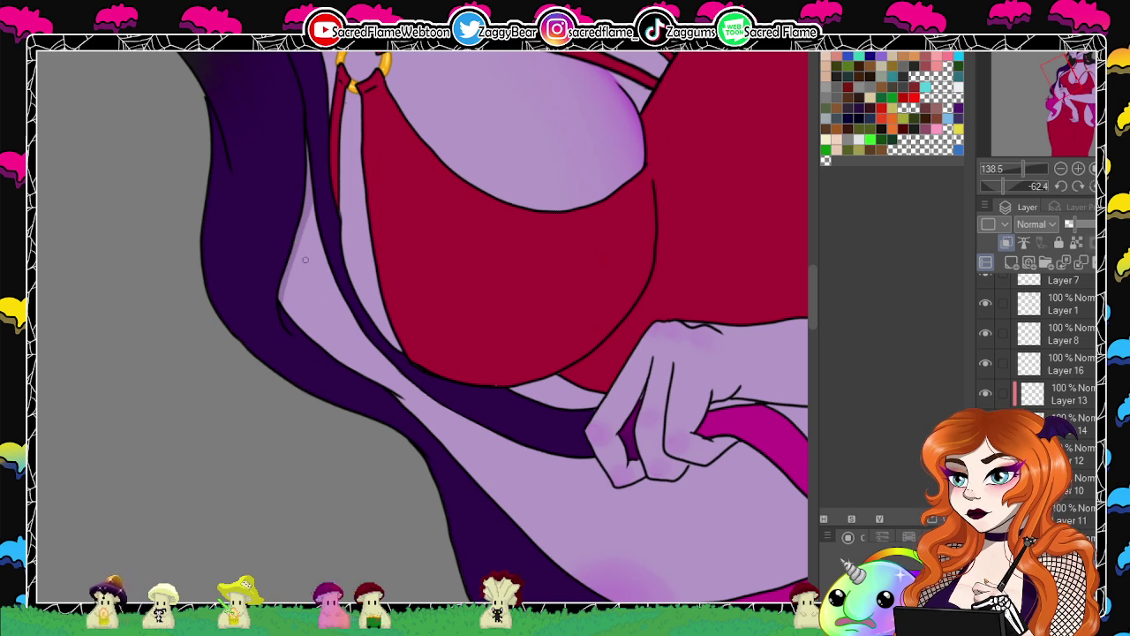
Outline and fill a curved shadow on the inner edge of the far breast beside the red dress.
left_click_drag(507, 238, 461, 393)
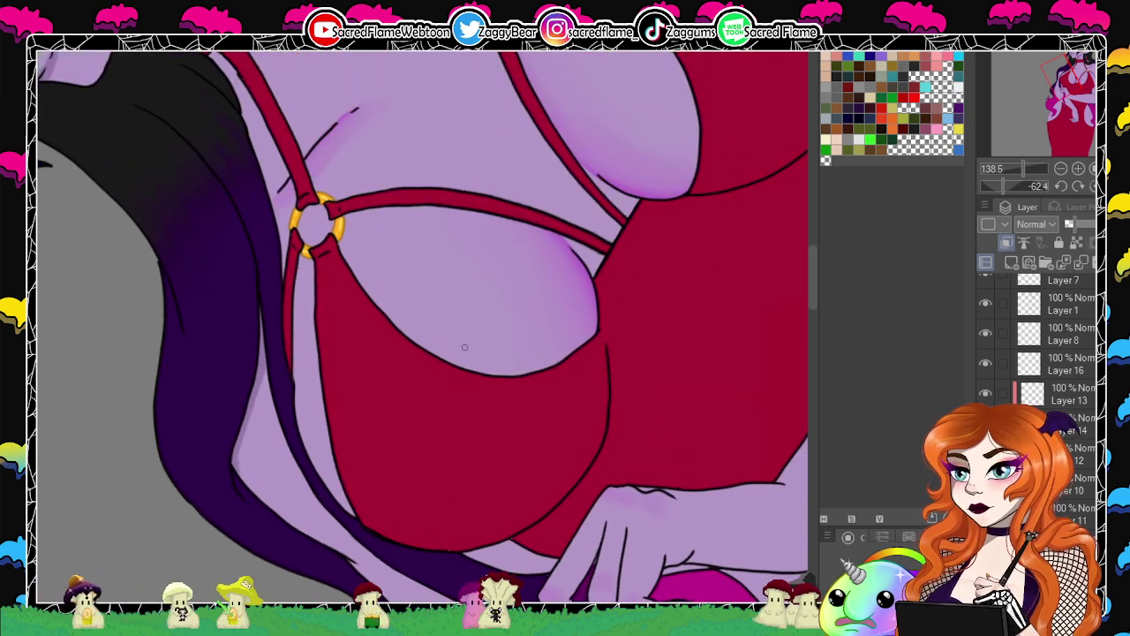
mouse_move(555, 232)
left_mouse_down()
mouse_move(574, 315)
mouse_move(561, 358)
left_mouse_up()
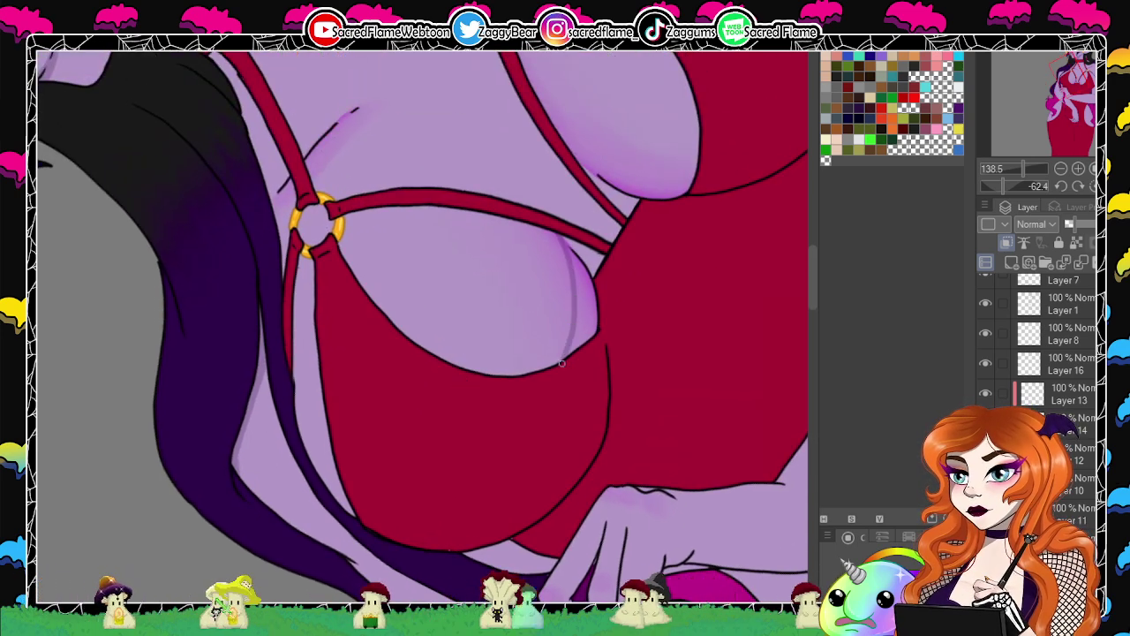
left_click_drag(573, 257, 591, 323)
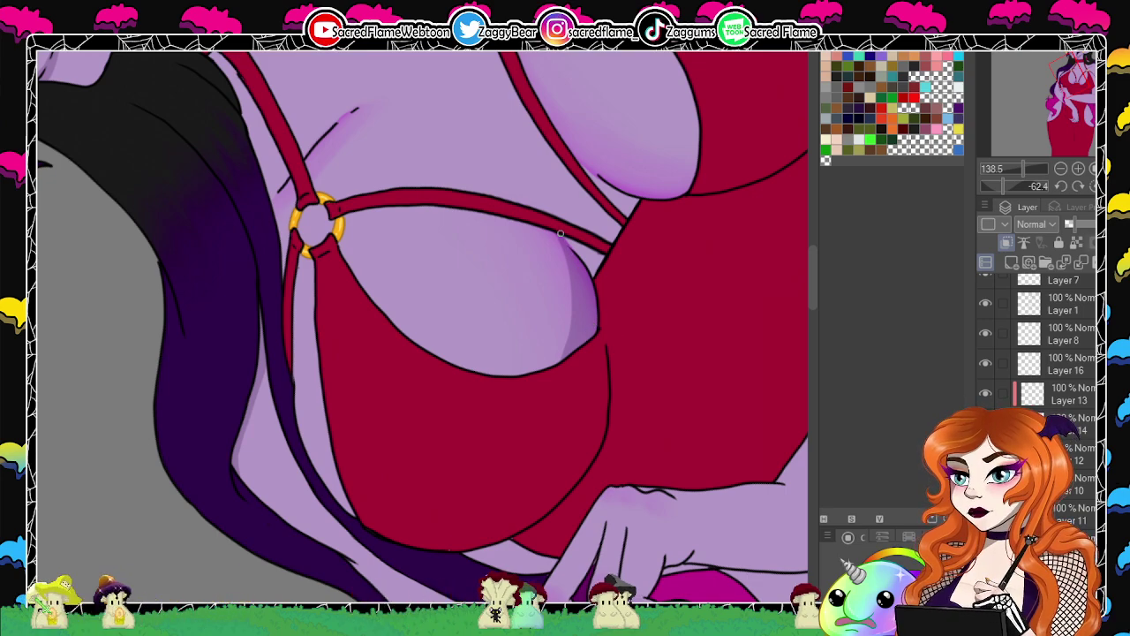
Paint shadows in the gap between the dress straps and along the lower inner edge of the near breast.
left_click_drag(1002, 187, 1035, 208)
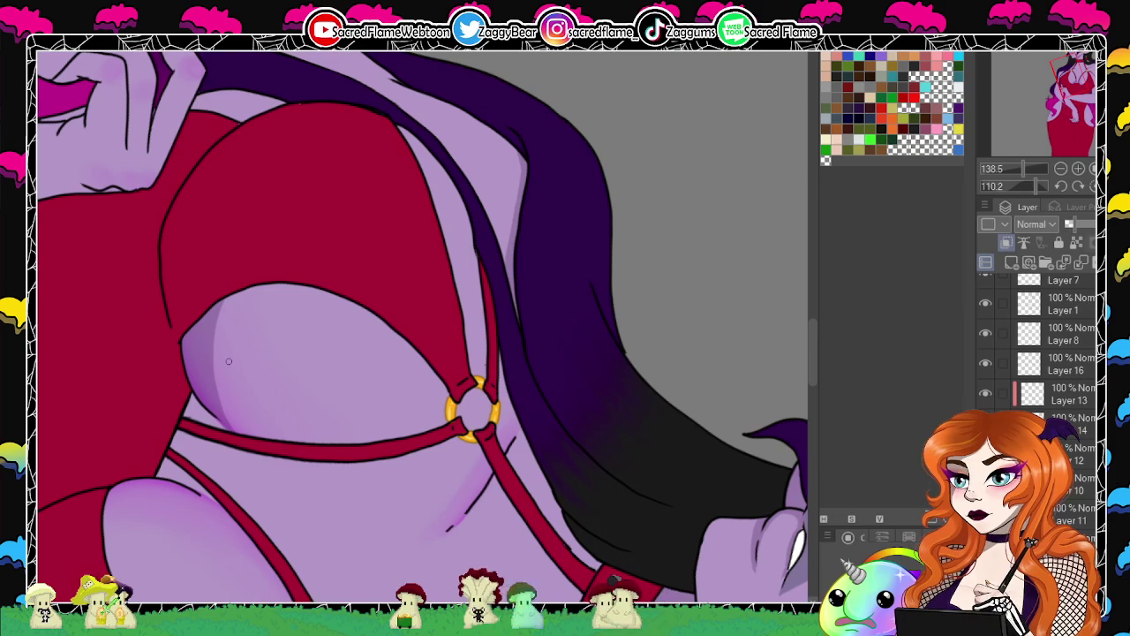
left_click_drag(351, 341, 485, 181)
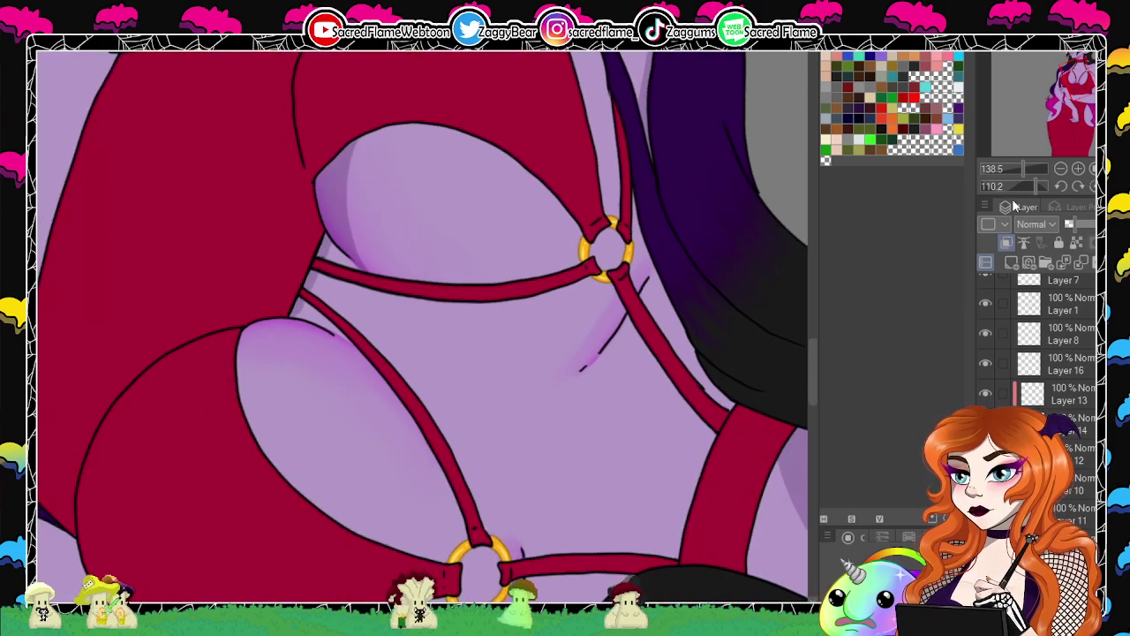
mouse_move(1040, 187)
left_mouse_down()
mouse_move(998, 186)
mouse_move(1023, 194)
left_mouse_up()
key("ctrl+z")
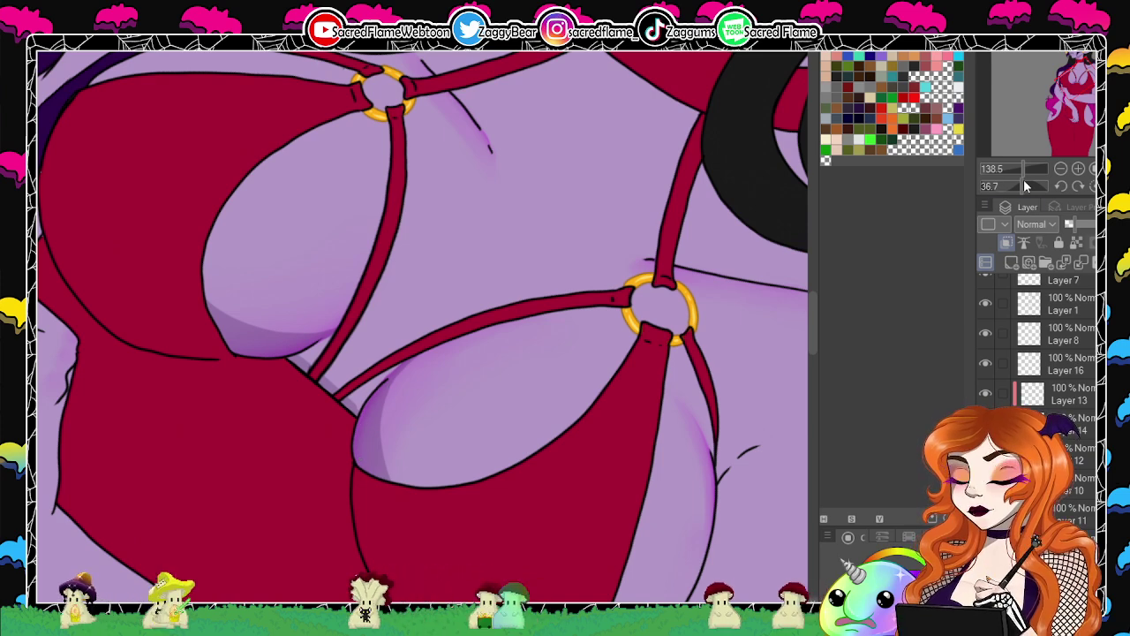
left_click_drag(1024, 186, 1003, 187)
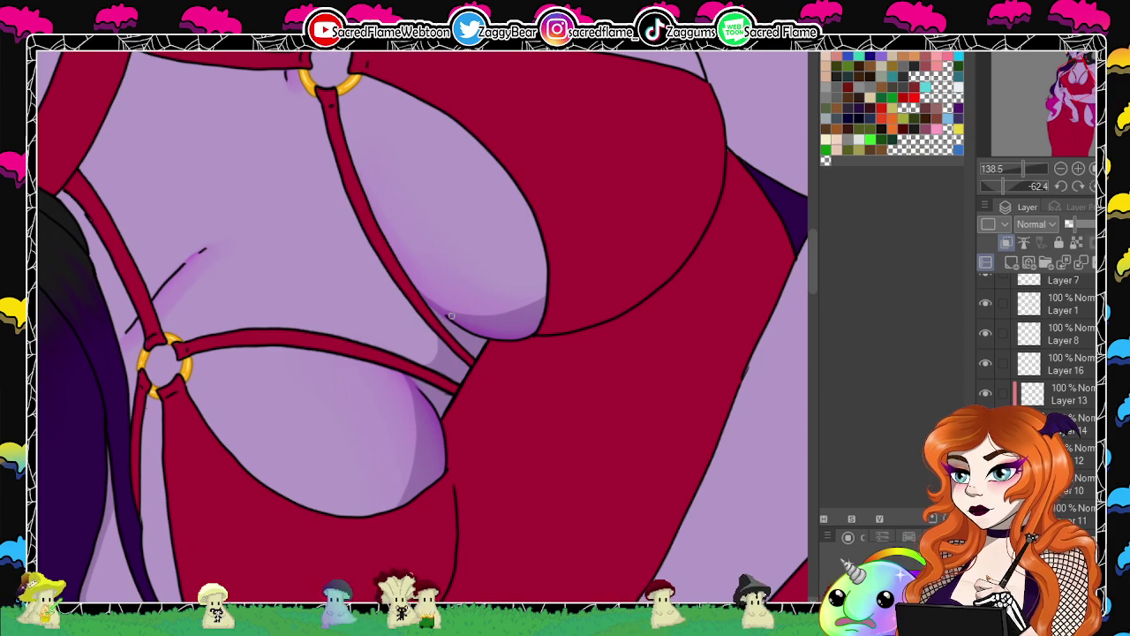
Paint a shadow along the near breast's outer edge and in the armpit crease by the strap.
left_click(1093, 185)
mouse_move(1024, 171)
left_mouse_down()
mouse_move(1012, 172)
mouse_move(1021, 169)
left_mouse_up()
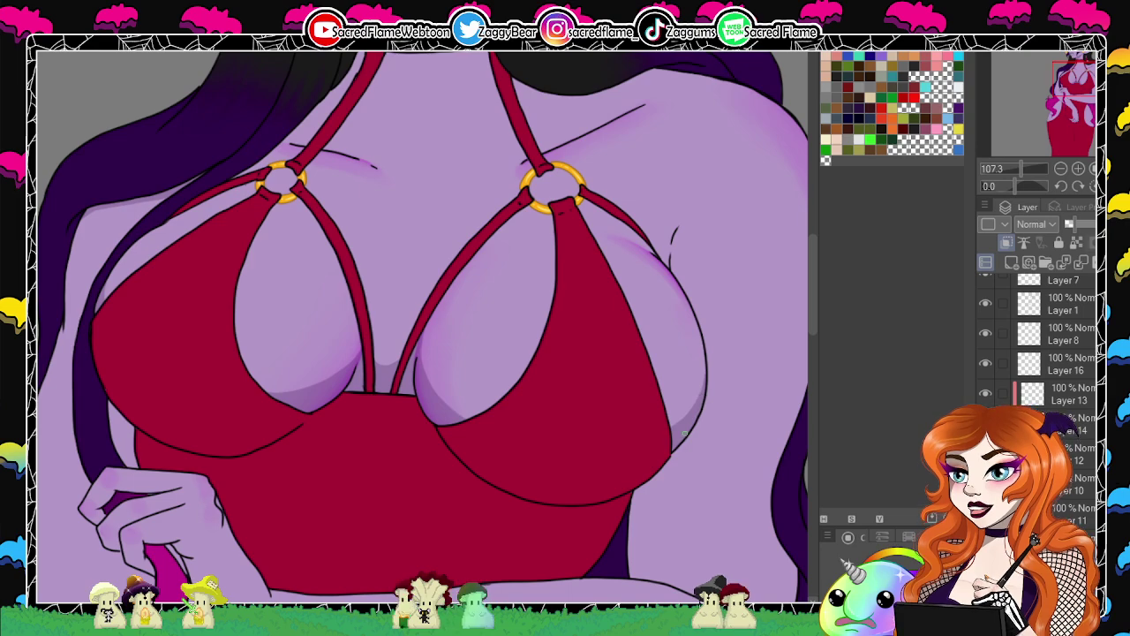
left_click_drag(1013, 188, 978, 173)
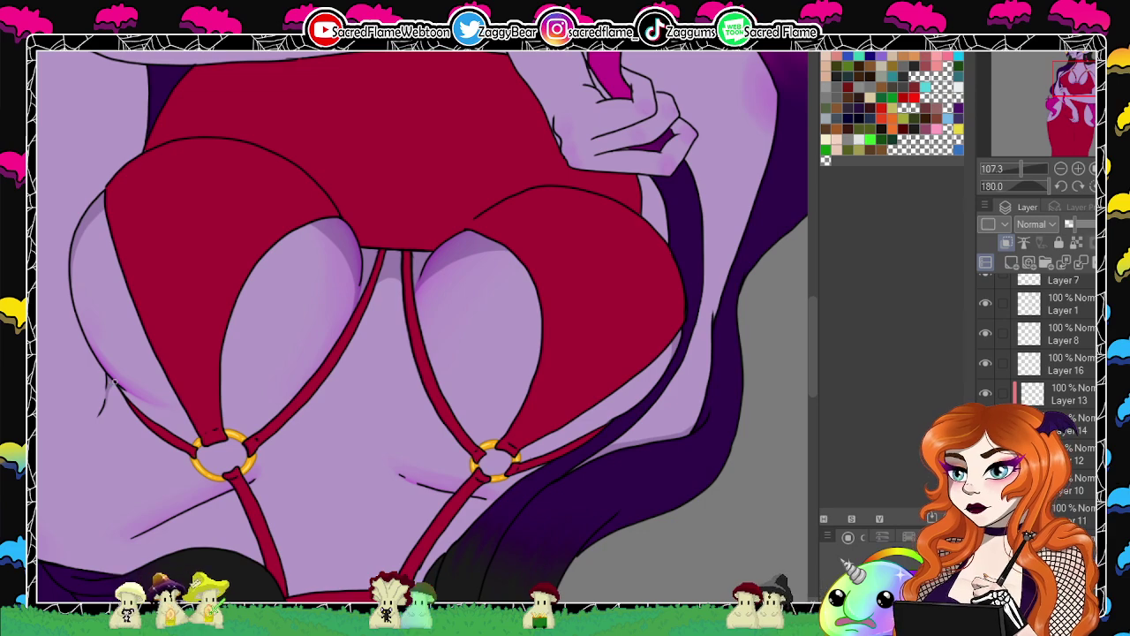
left_click(1090, 185)
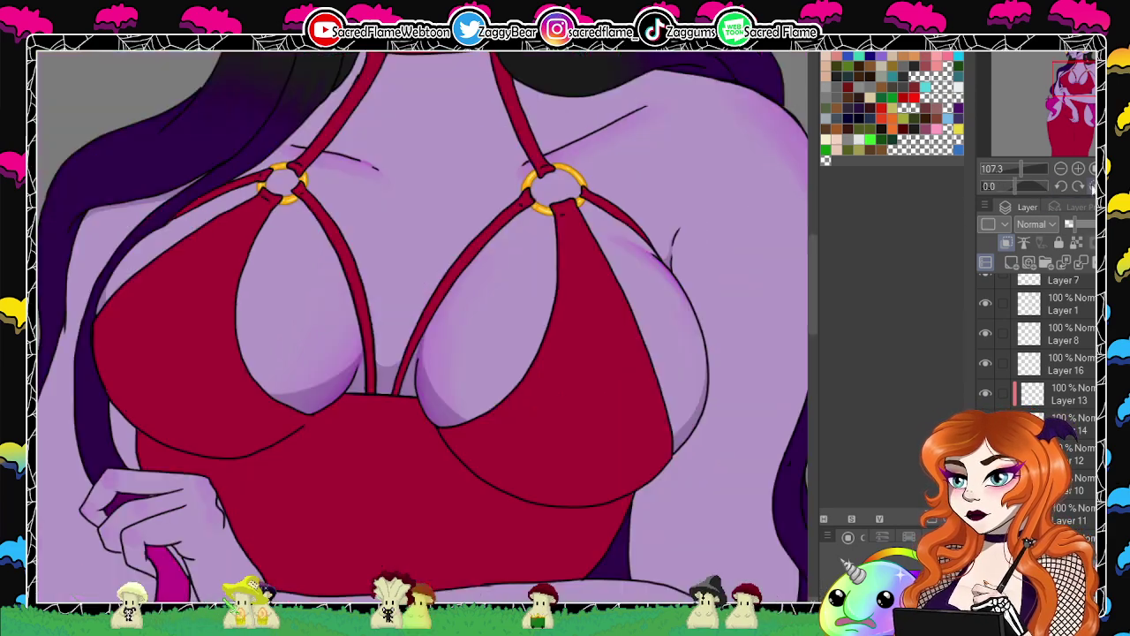
Refine the edges of the translucent shadows on both breasts, checking them from several canvas angles.
left_click(1017, 170)
left_click_drag(1018, 177, 1020, 176)
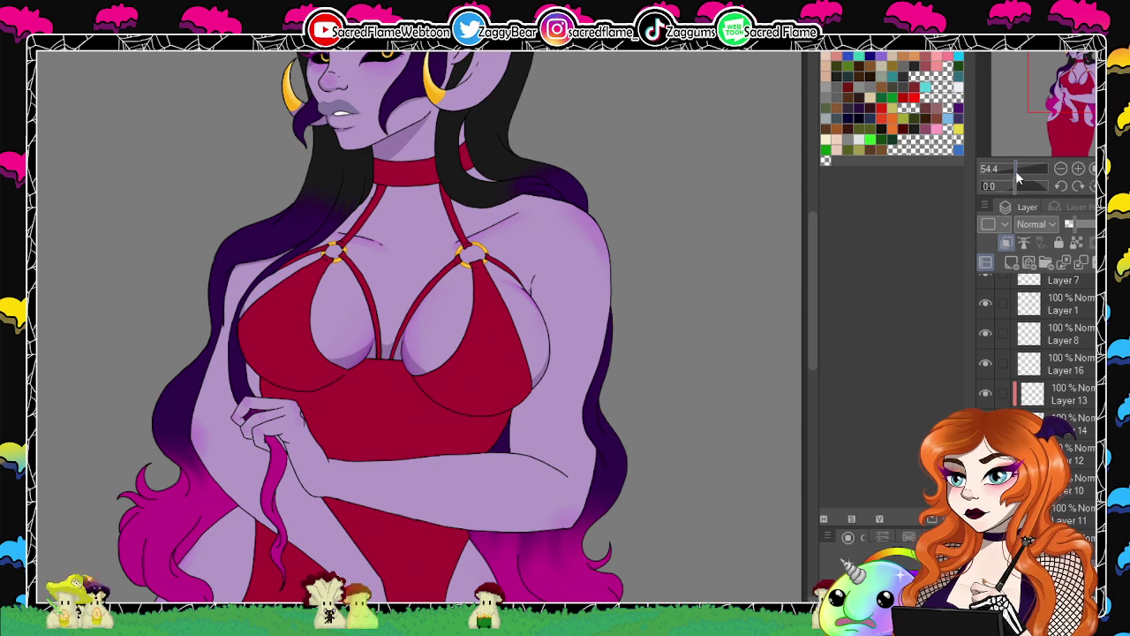
left_click_drag(1016, 172, 1019, 168)
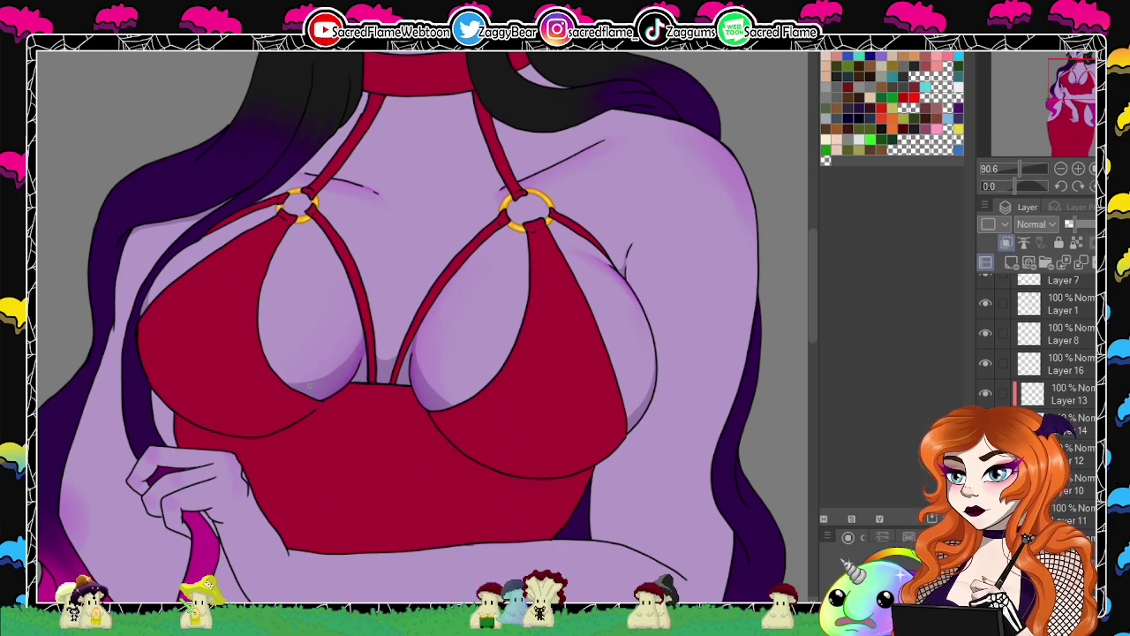
left_click_drag(1015, 187, 1042, 188)
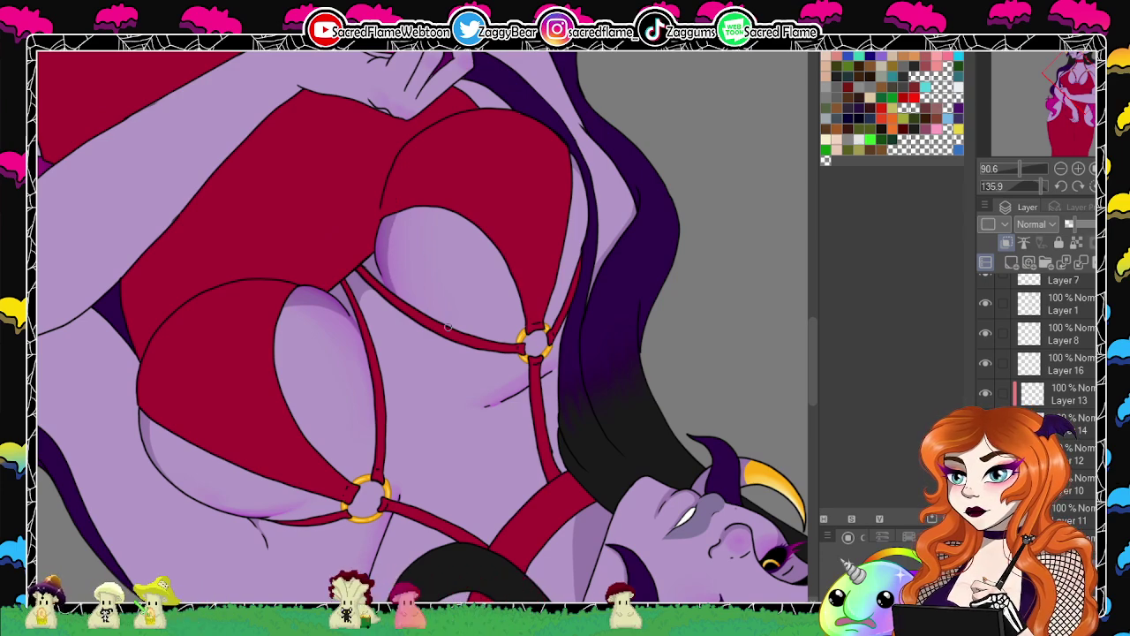
left_click(1092, 185)
left_click_drag(1022, 169, 978, 172)
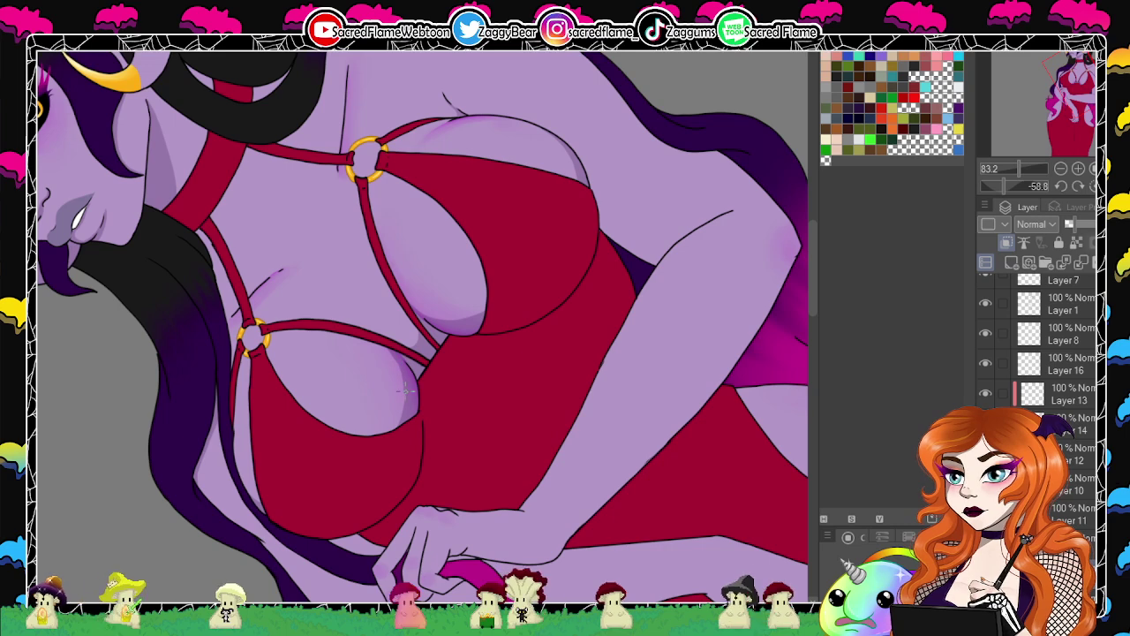
left_click(1092, 186)
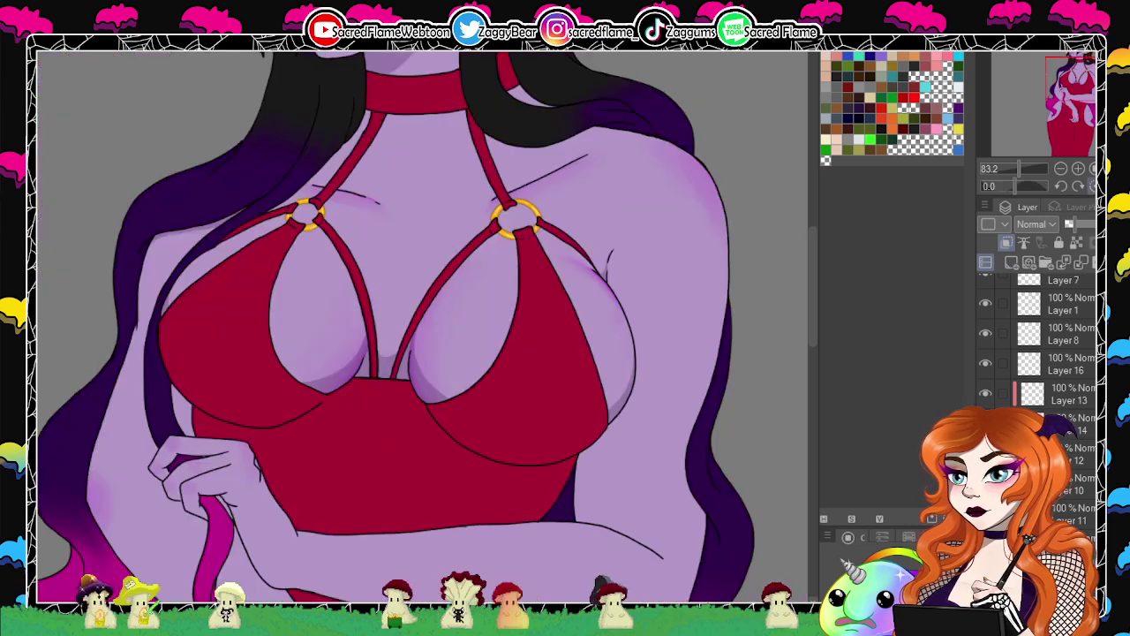
Paint translucent shadows on the neck and near shoulder where the dark hair falls over the skin.
left_click_drag(681, 302, 614, 578)
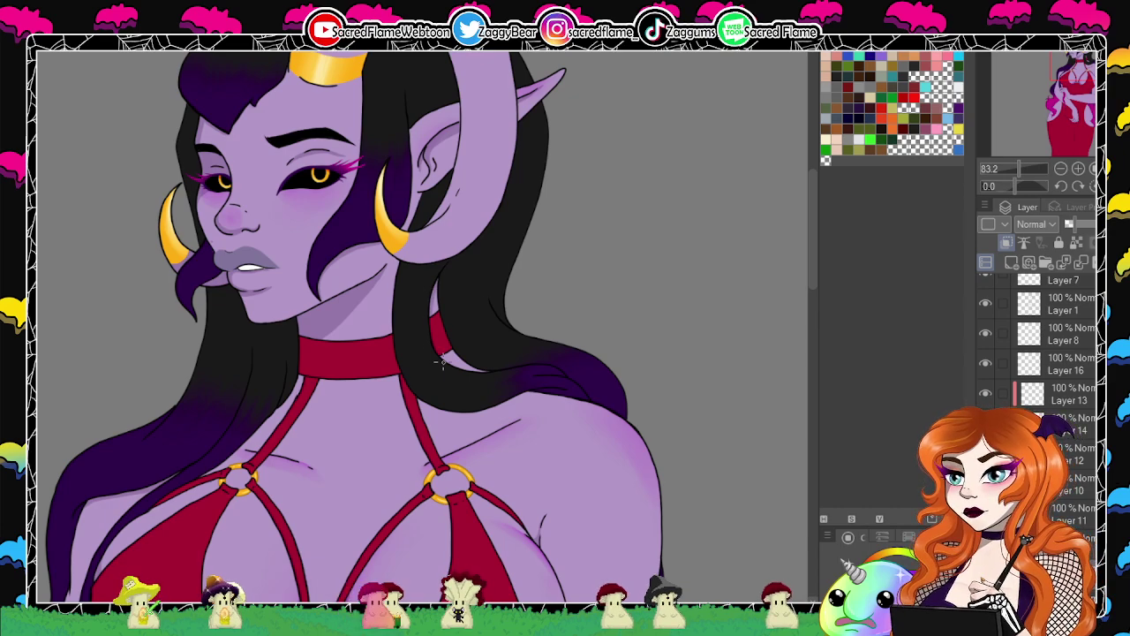
left_click_drag(1016, 188, 1025, 187)
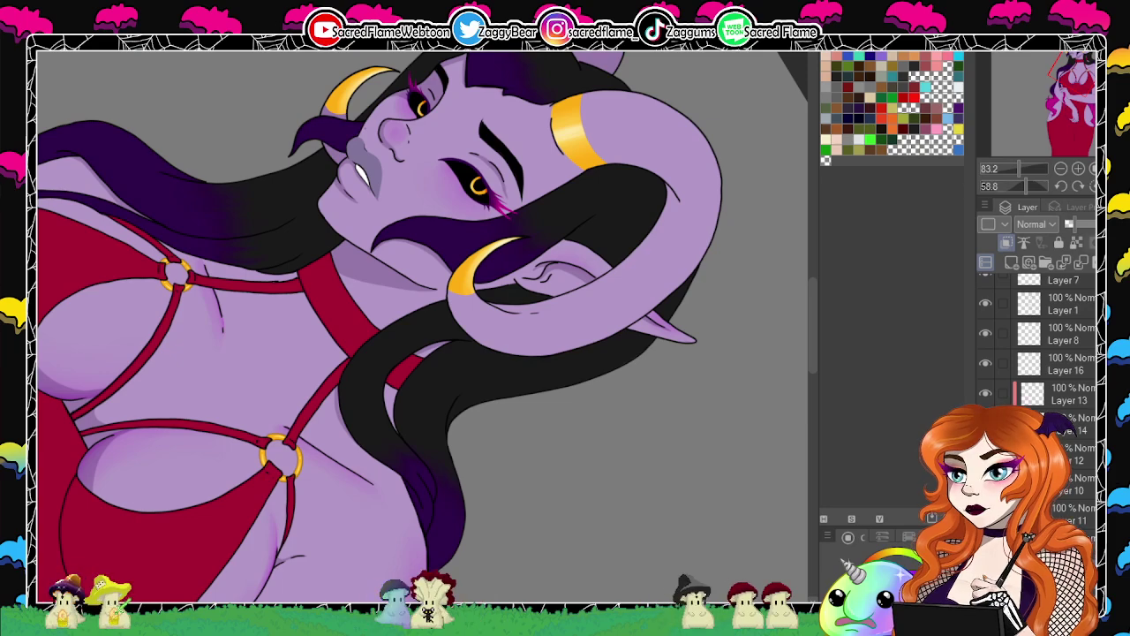
left_click(1062, 185)
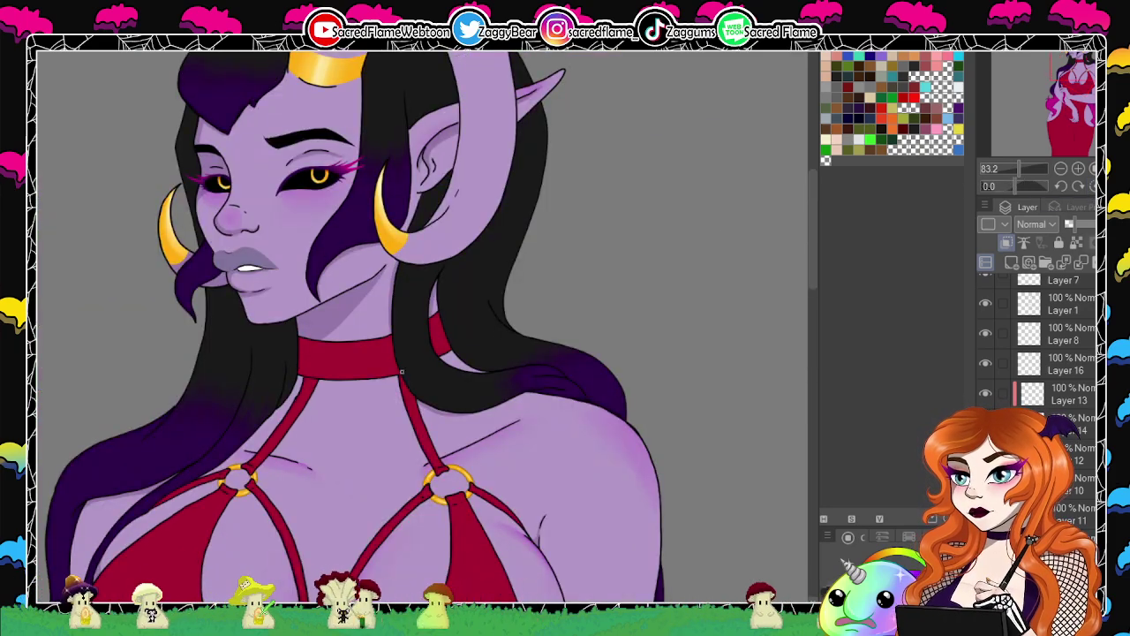
Paint a continuous translucent shadow along the near horn's curl, from beneath the golden tip around its inner edge.
left_click_drag(671, 197, 622, 335)
left_click_drag(1014, 183, 1031, 197)
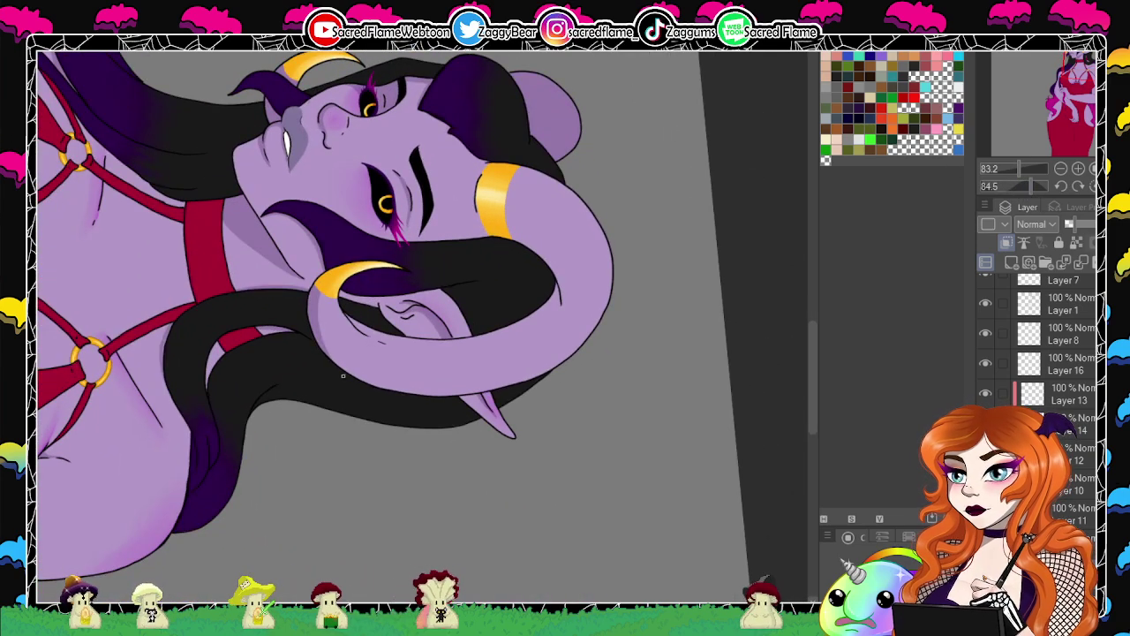
mouse_move(1015, 193)
left_mouse_down()
mouse_move(1025, 183)
mouse_move(1007, 181)
left_mouse_up()
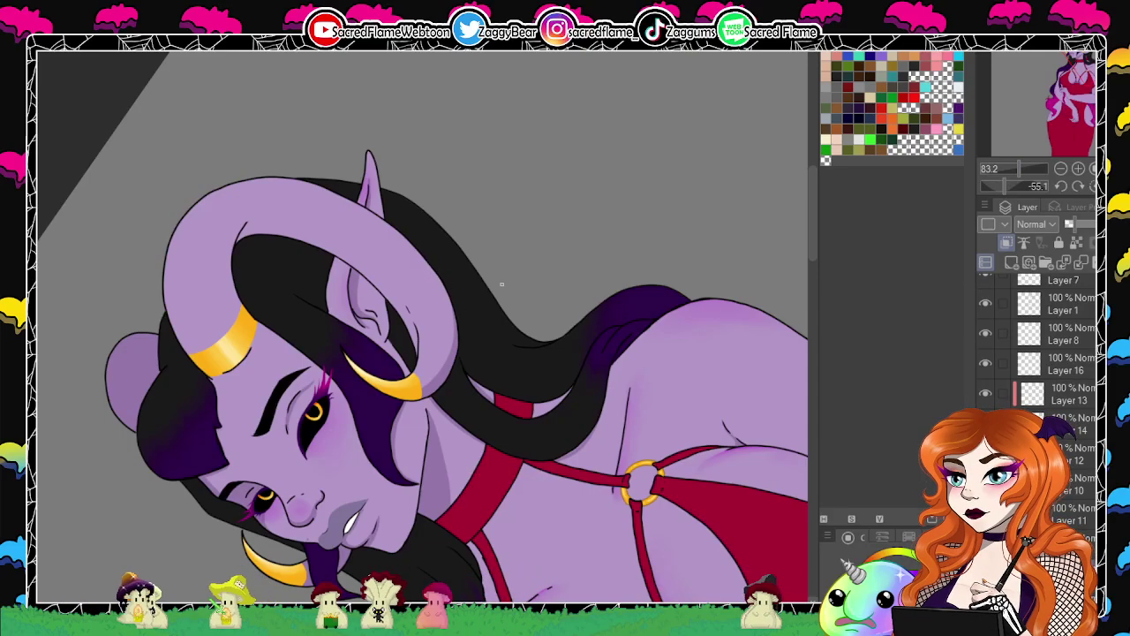
left_click_drag(1014, 196, 1043, 212)
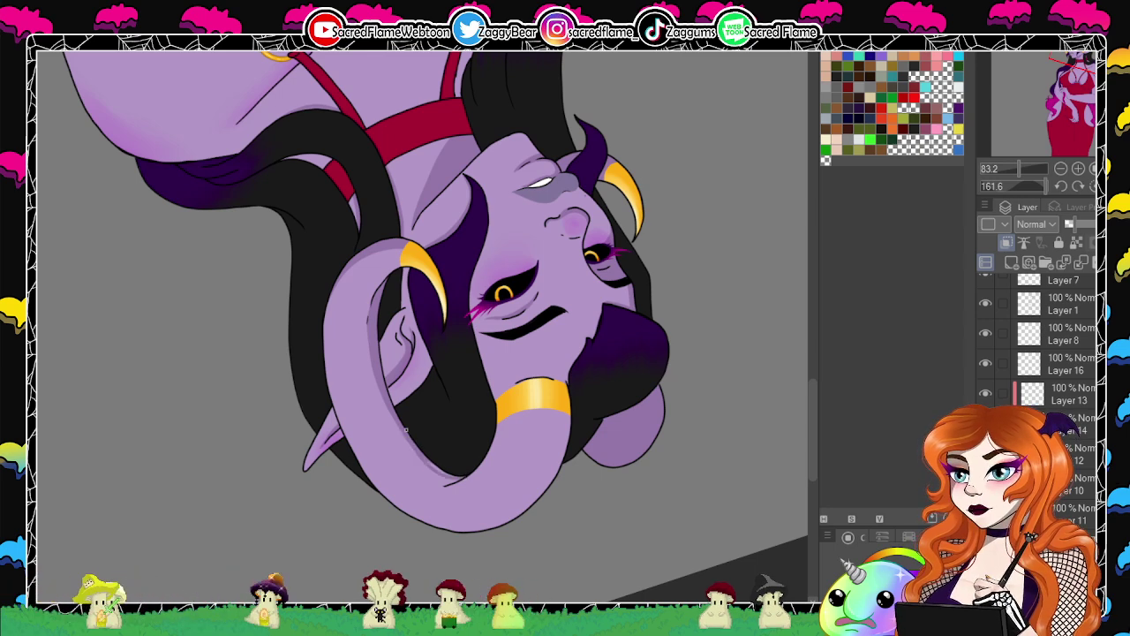
left_click_drag(1043, 188, 1024, 187)
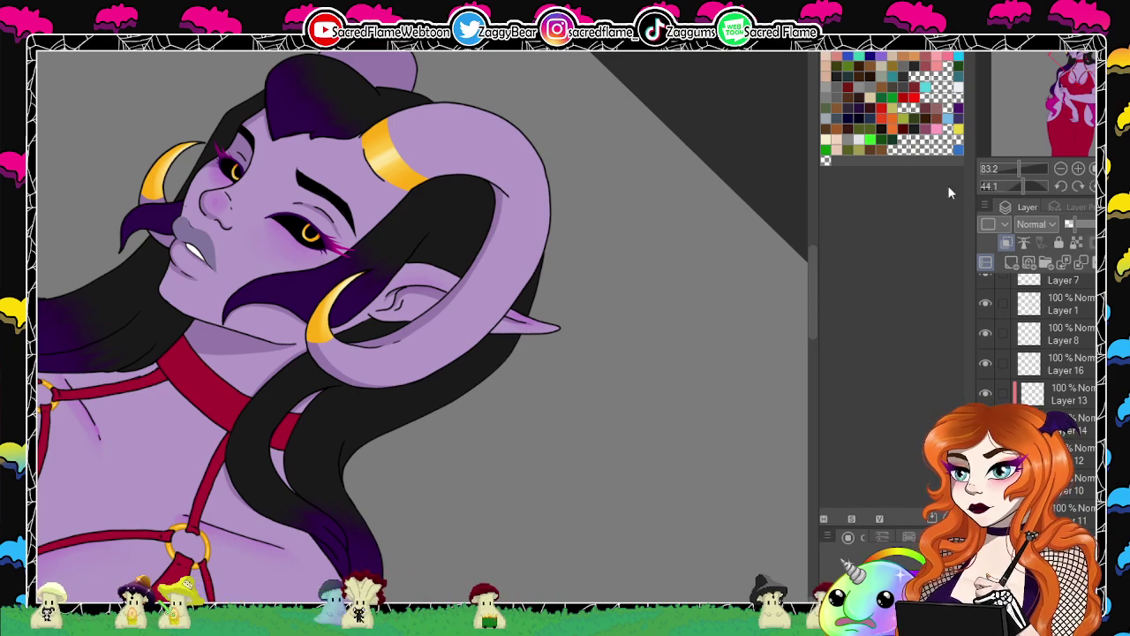
left_click_drag(1018, 183, 965, 178)
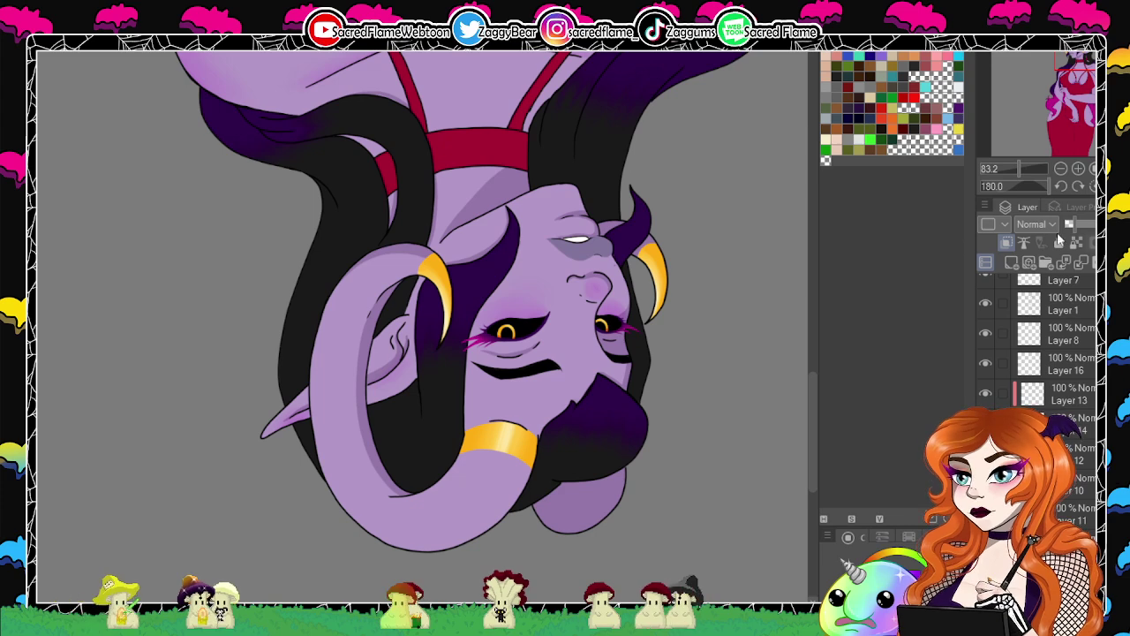
Check what Layer 1 contains by toggling its visibility and selecting it, and return to the skin shadow layer.
left_click(985, 364)
left_click(986, 364)
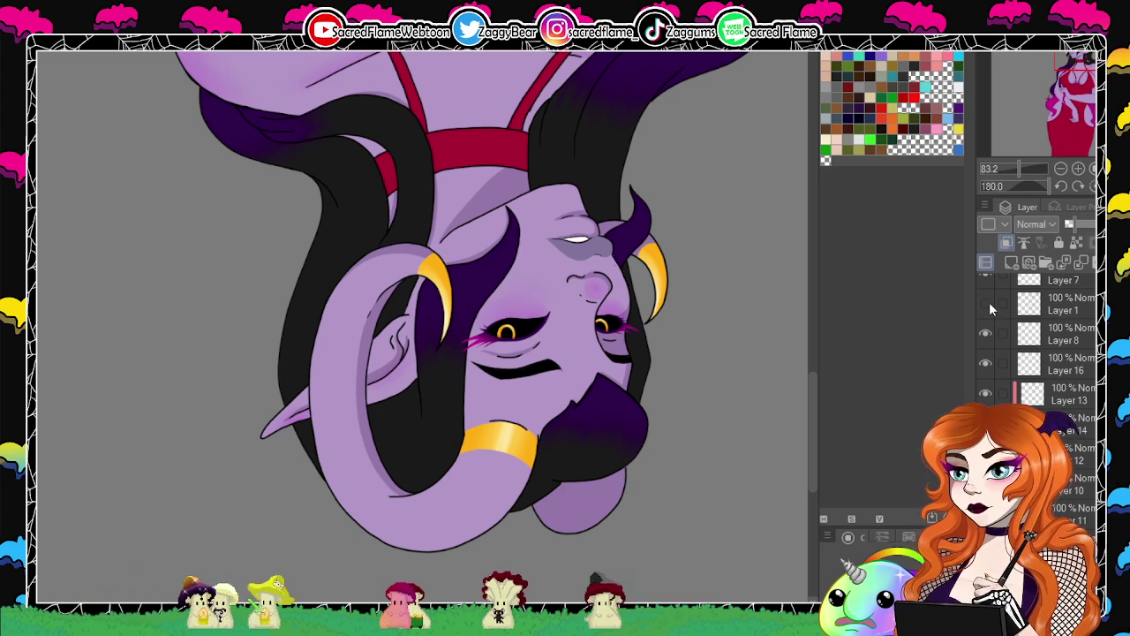
left_click(1055, 303)
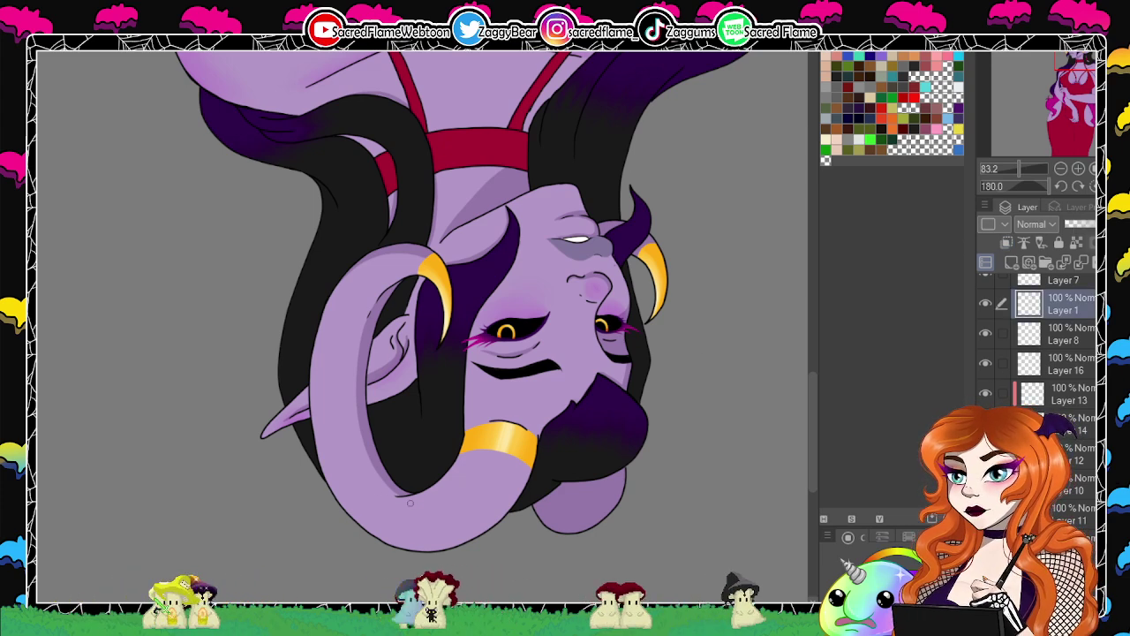
key("ctrl+at")
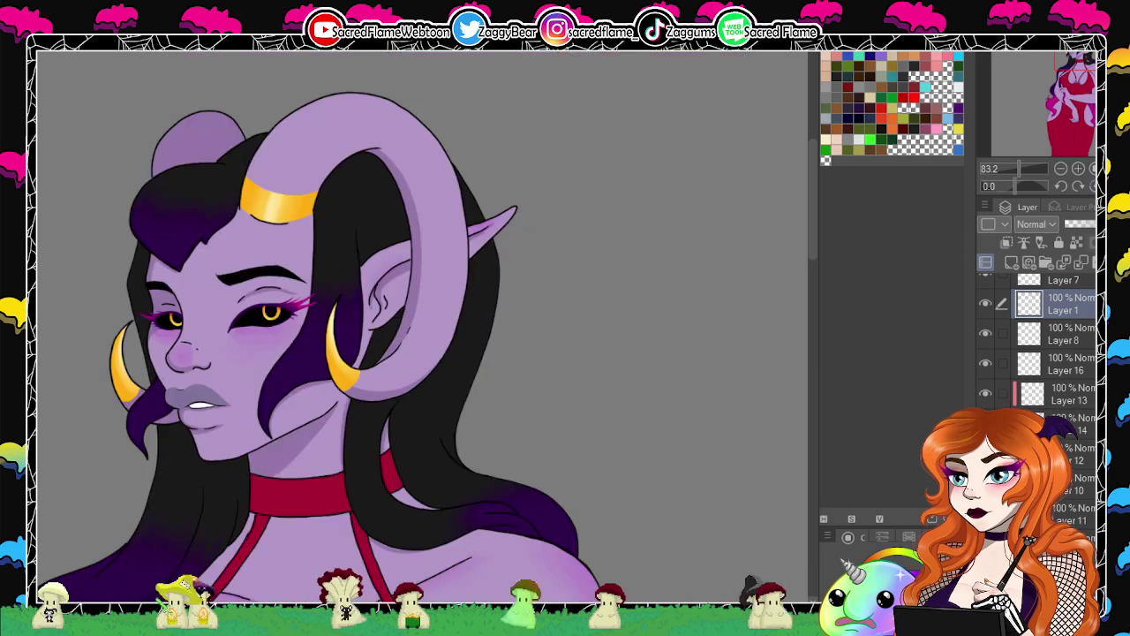
left_click(1073, 543)
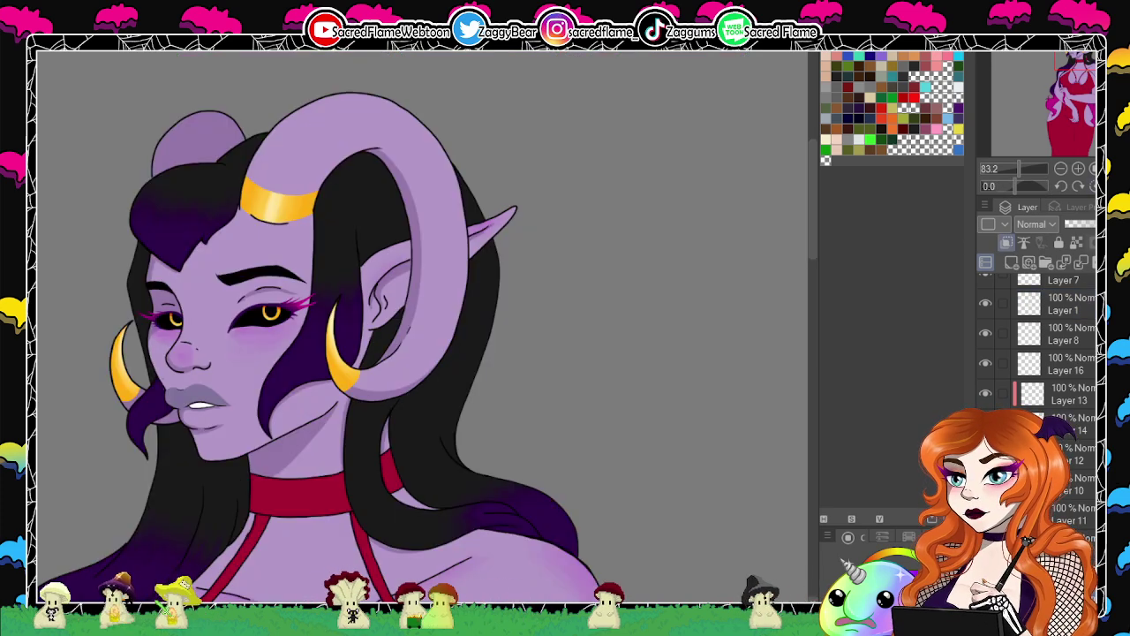
Paint a translucent shadow over the far upper arm beneath the long hair, ending in a curved edge at the elbow.
scroll(512, 283, "down", 5)
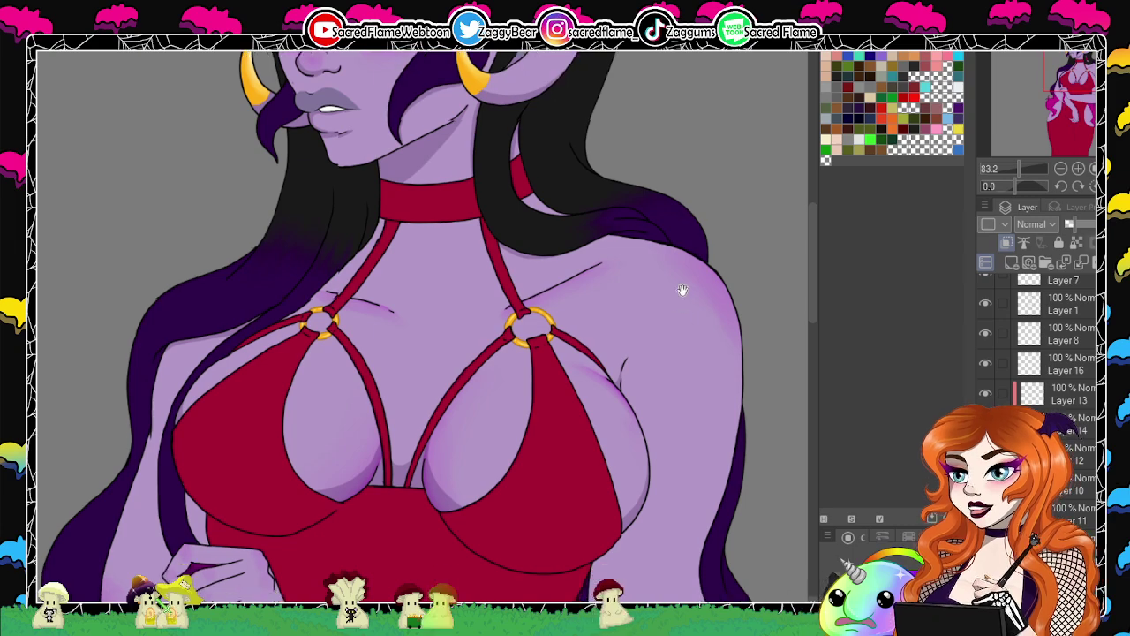
left_click_drag(681, 295, 759, 115)
mouse_move(747, 262)
left_mouse_down()
mouse_move(753, 219)
mouse_move(750, 272)
left_mouse_up()
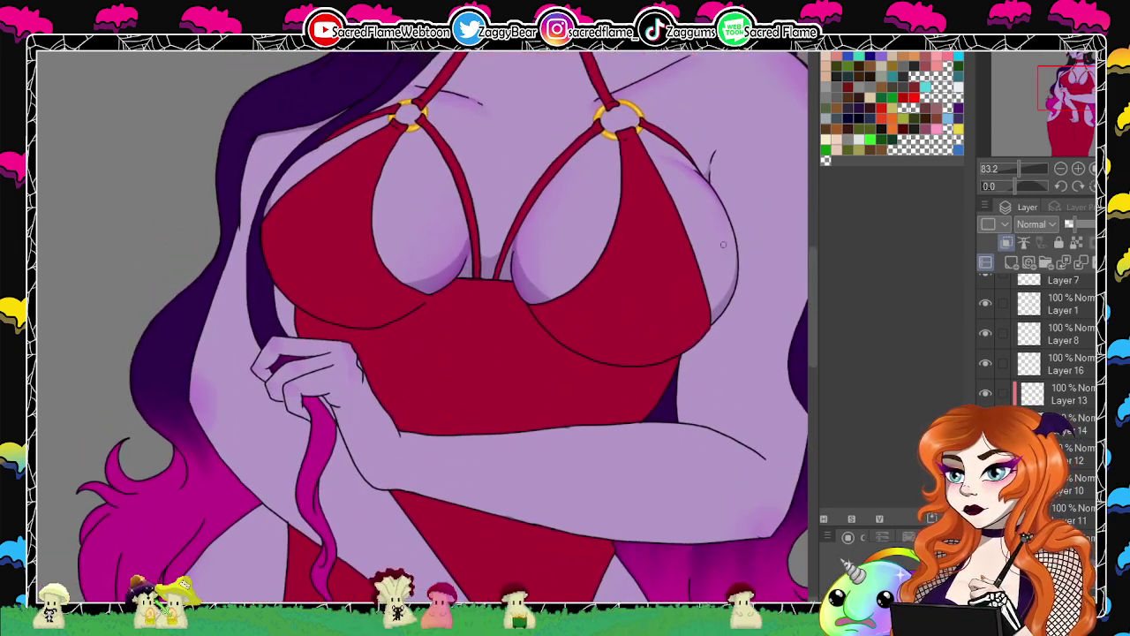
left_click_drag(1017, 186, 1000, 186)
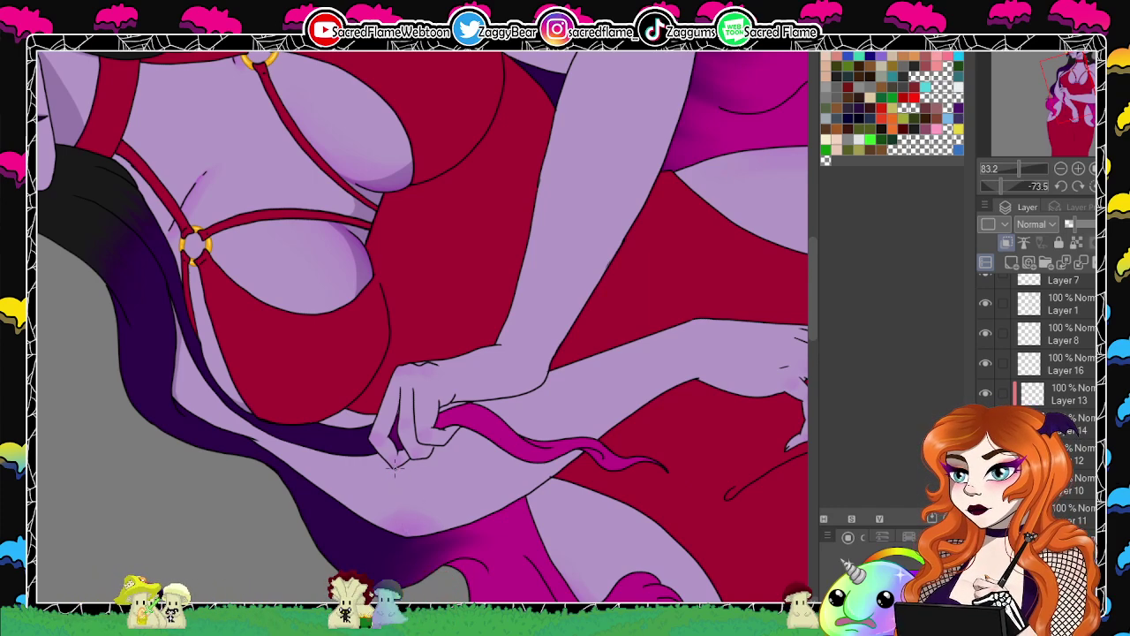
left_click(349, 472)
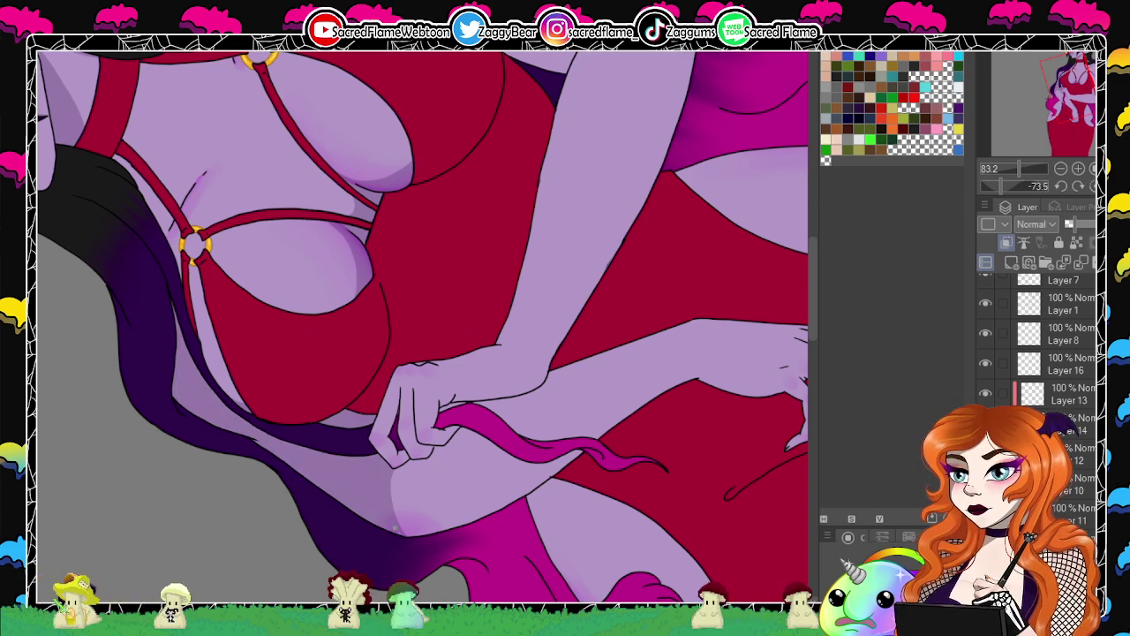
Paint a thin translucent shadow along the outer edge of the far forearm, from the elbow down to the wrist.
left_click(1093, 186)
left_click_drag(1021, 169, 1023, 186)
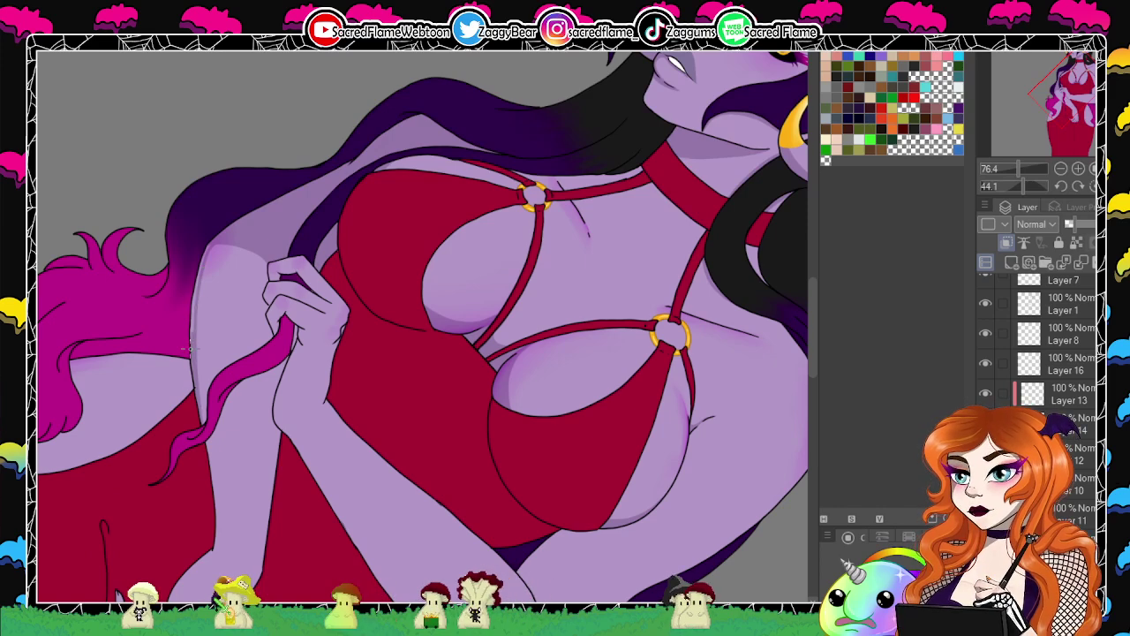
left_click_drag(286, 396, 271, 297)
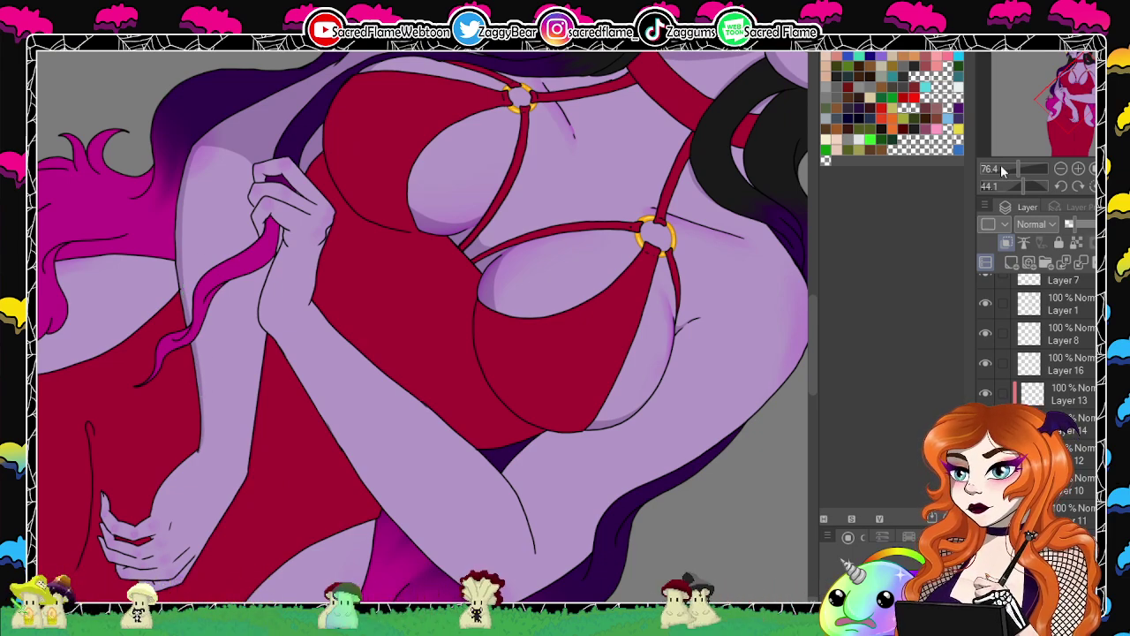
Shade the fingers and wrist edge of the near hand holding the magenta hair strand.
left_click_drag(1021, 187, 988, 191)
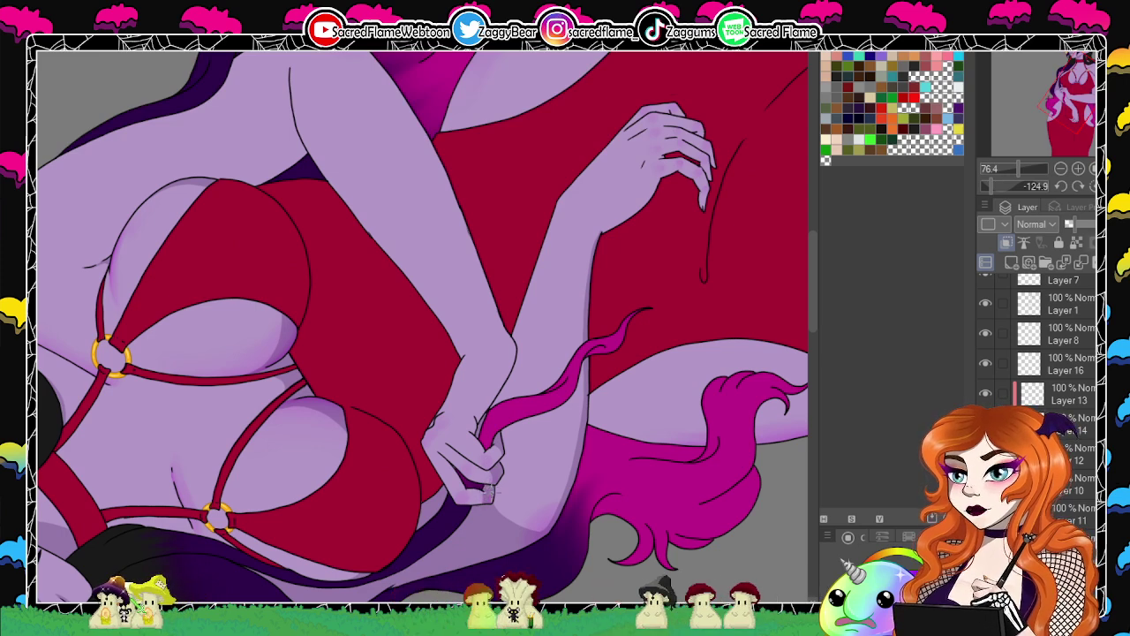
left_click_drag(992, 186, 1006, 187)
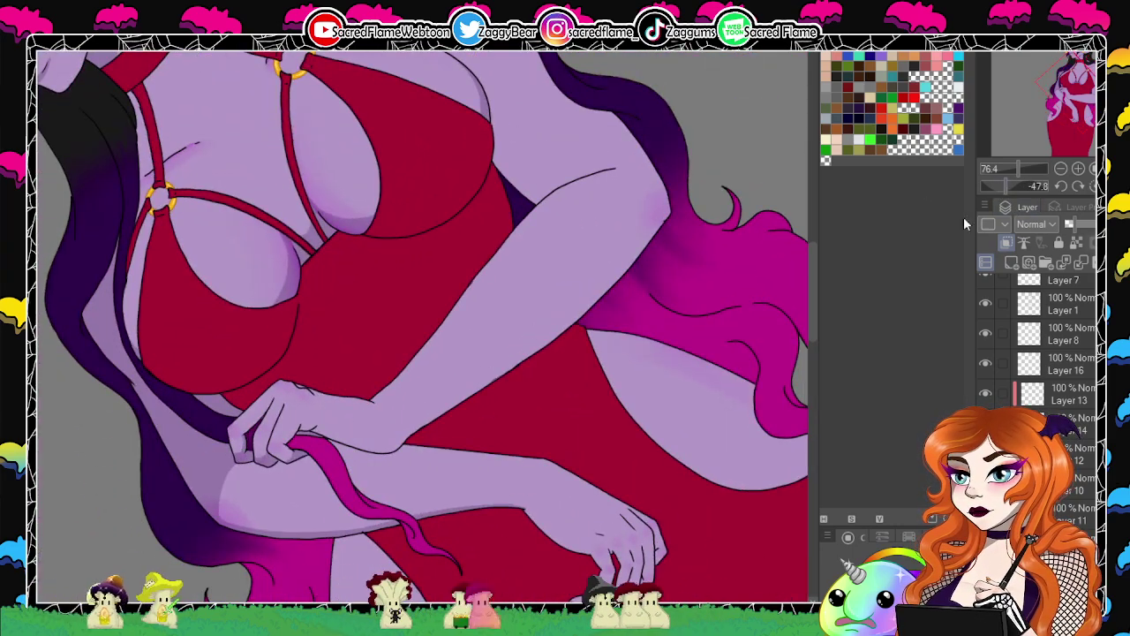
left_click_drag(1011, 185, 1026, 186)
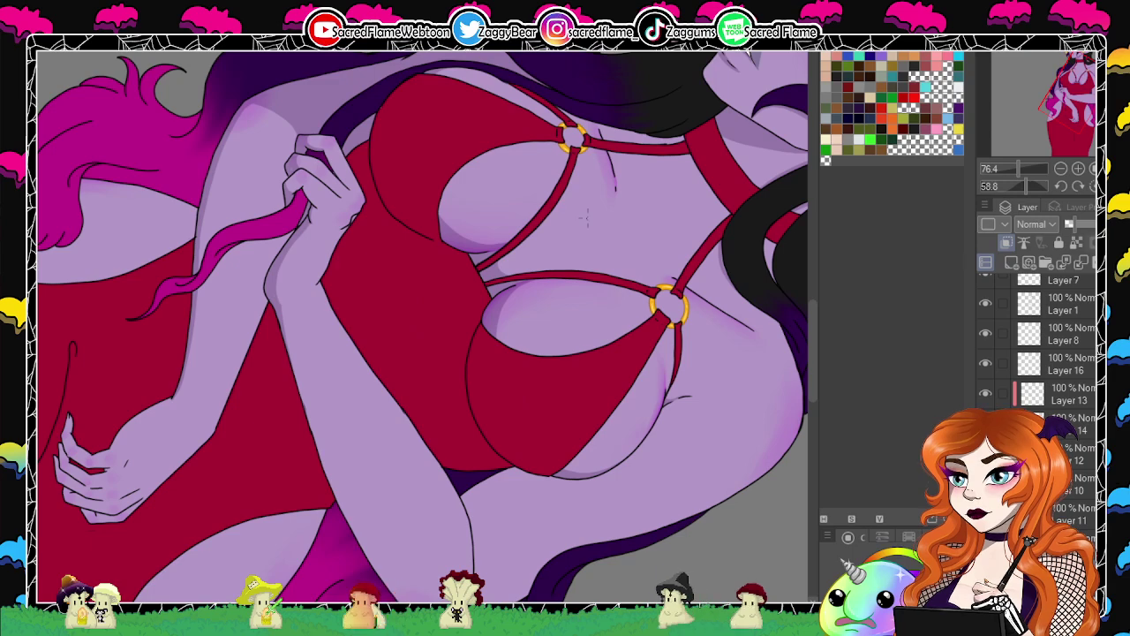
Outline and fill a translucent shadow along the underside of the near forearm, from the elbow to the wrist.
left_click_drag(1024, 186, 992, 188)
left_click_drag(570, 322, 503, 443)
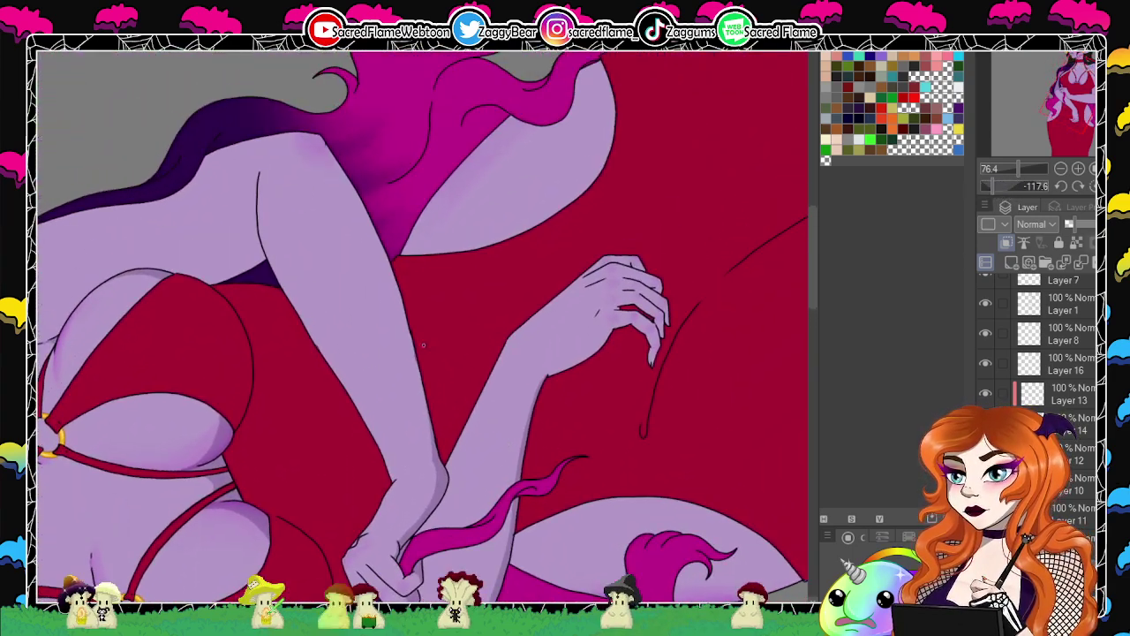
left_click_drag(325, 150, 431, 450)
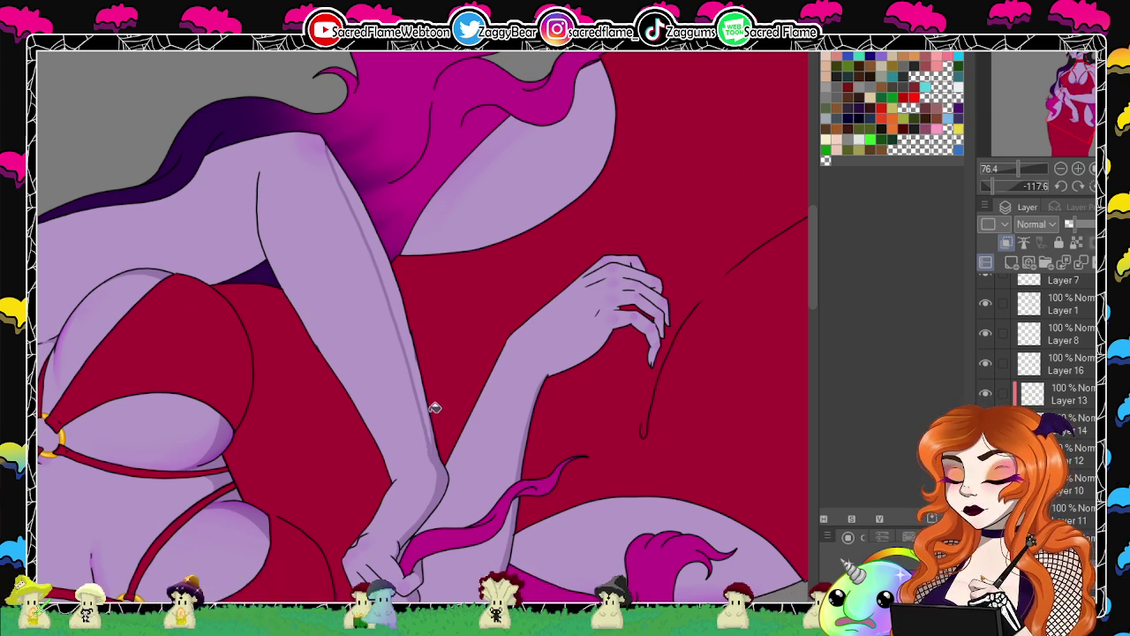
left_click_drag(434, 407, 445, 407)
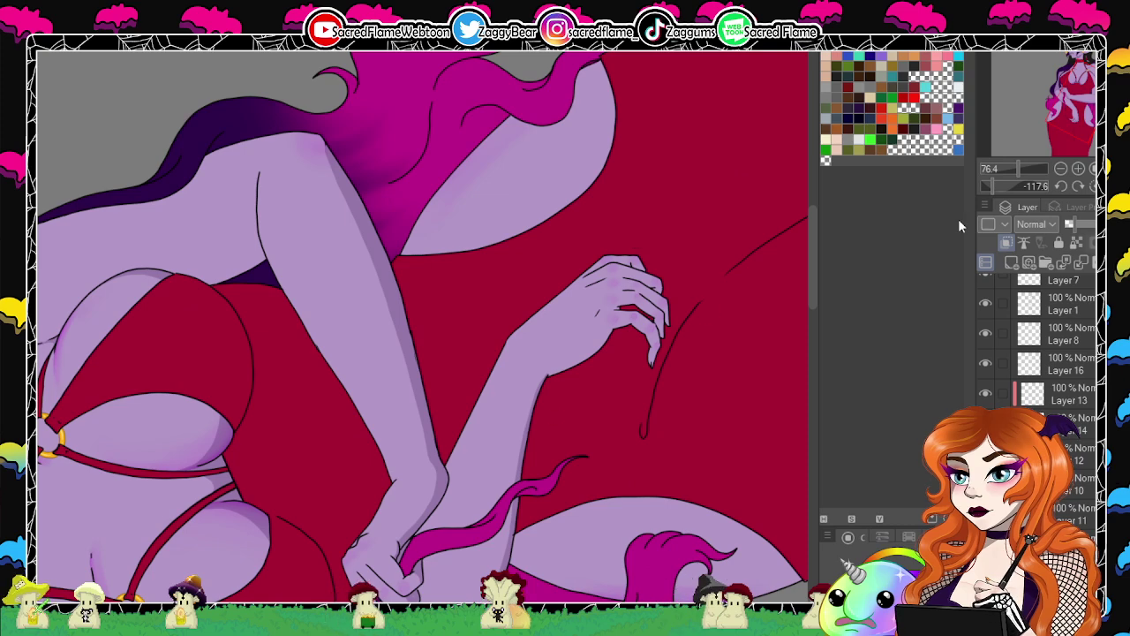
left_click(1092, 187)
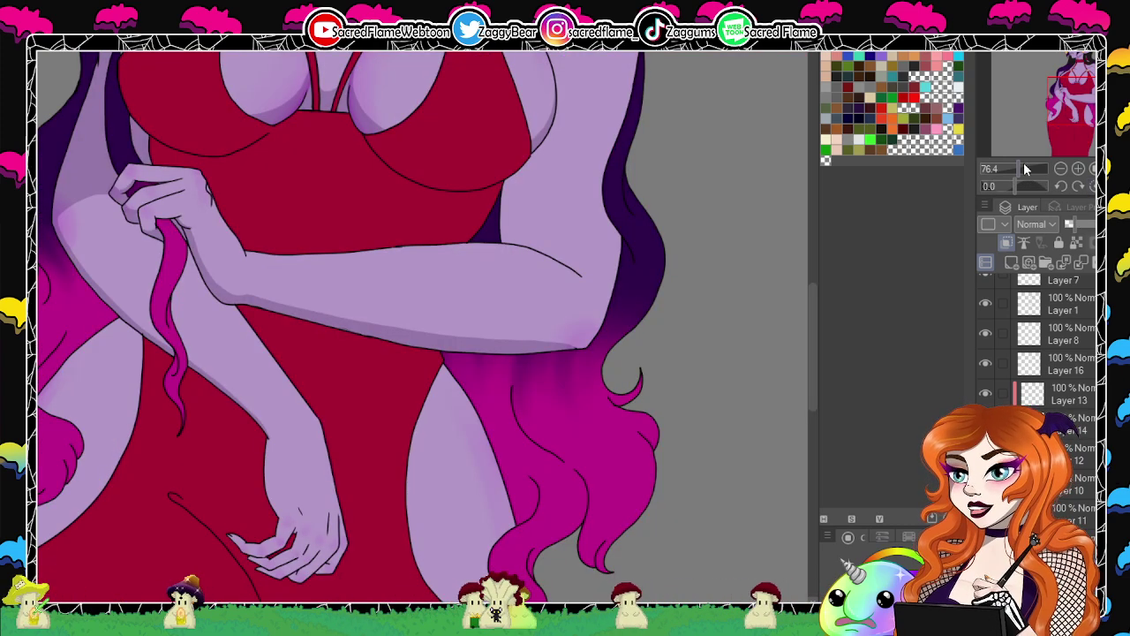
left_click_drag(1022, 167, 1018, 163)
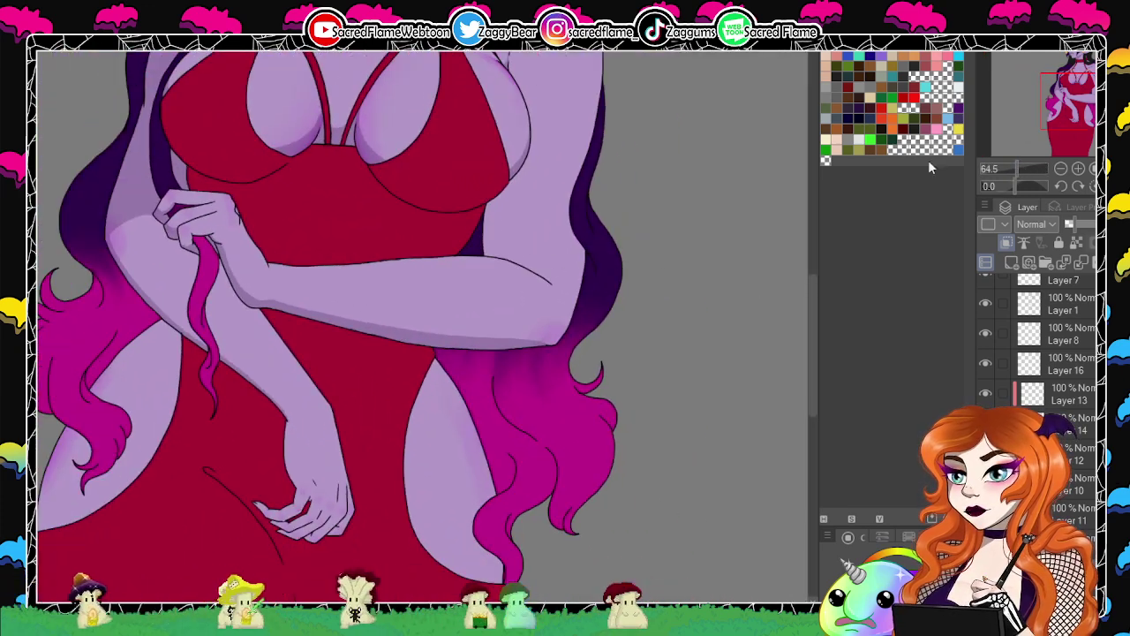
Paint thin translucent shadows on the chest beside the dress straps and around the collarbones and near armpit crease.
left_click_drag(592, 274, 449, 450)
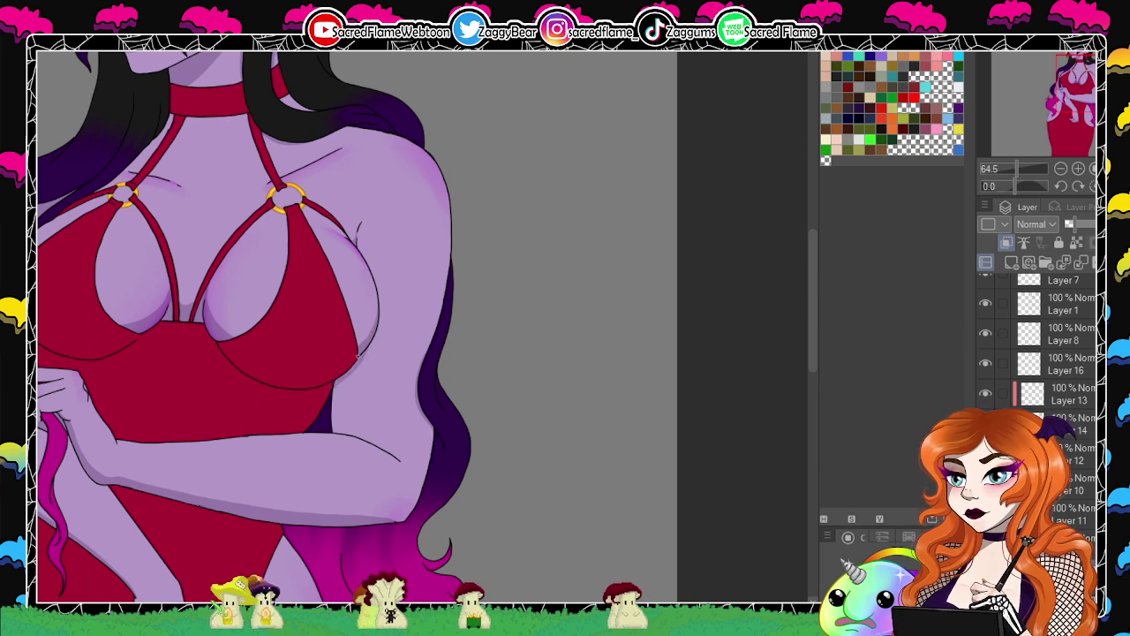
left_click_drag(454, 336, 565, 451)
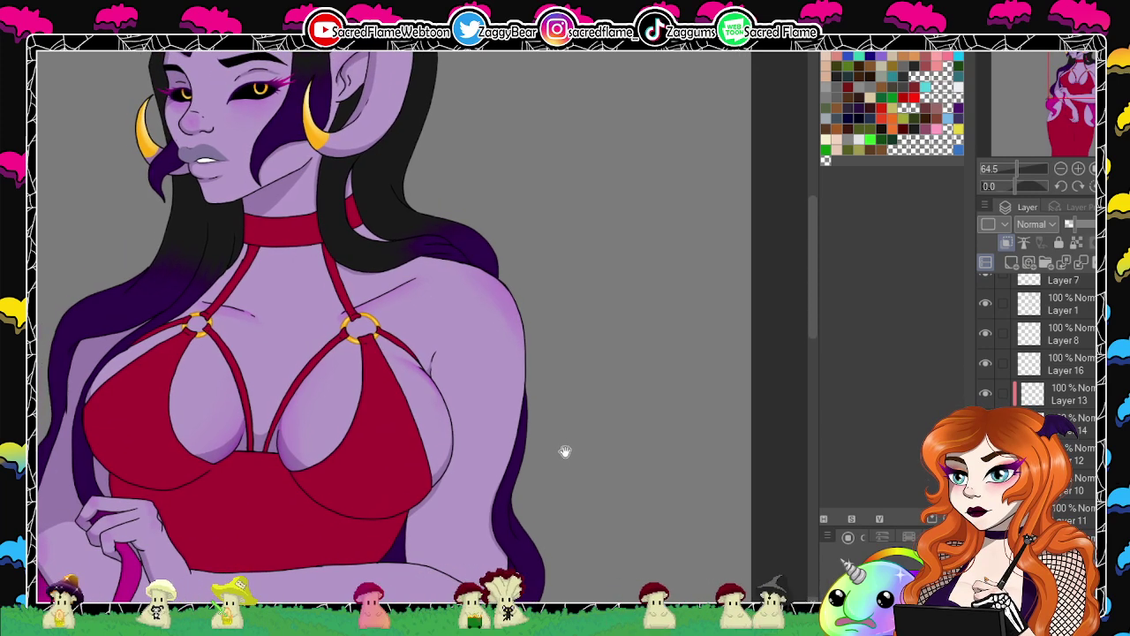
left_click_drag(565, 451, 567, 442)
left_click_drag(1016, 186, 993, 187)
left_click_drag(483, 437, 534, 351)
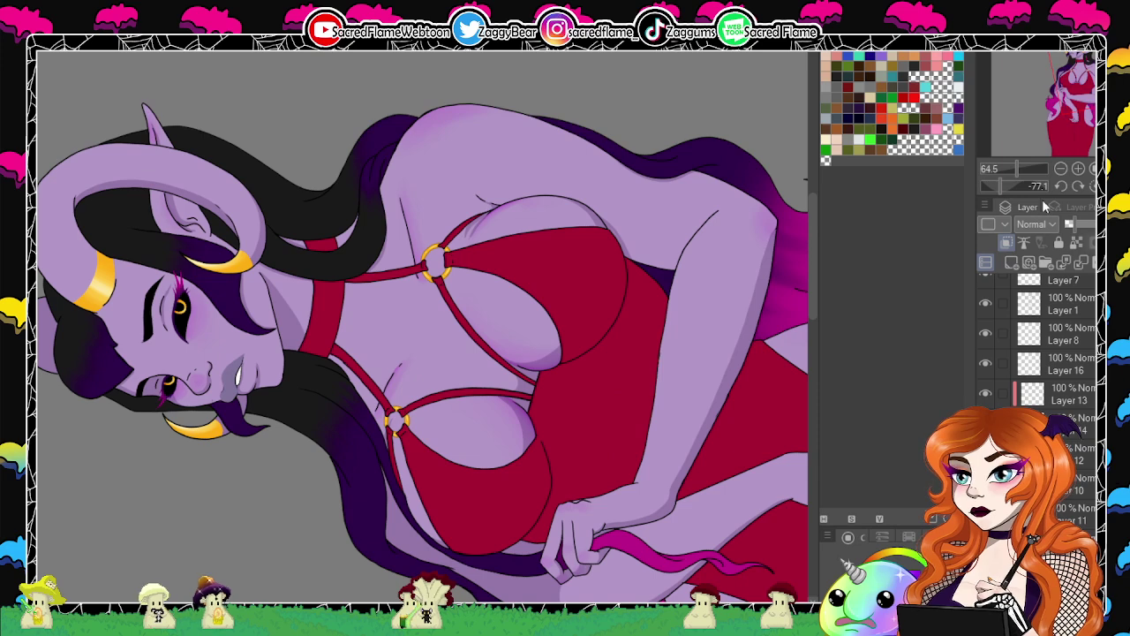
left_click_drag(1007, 187, 841, 162)
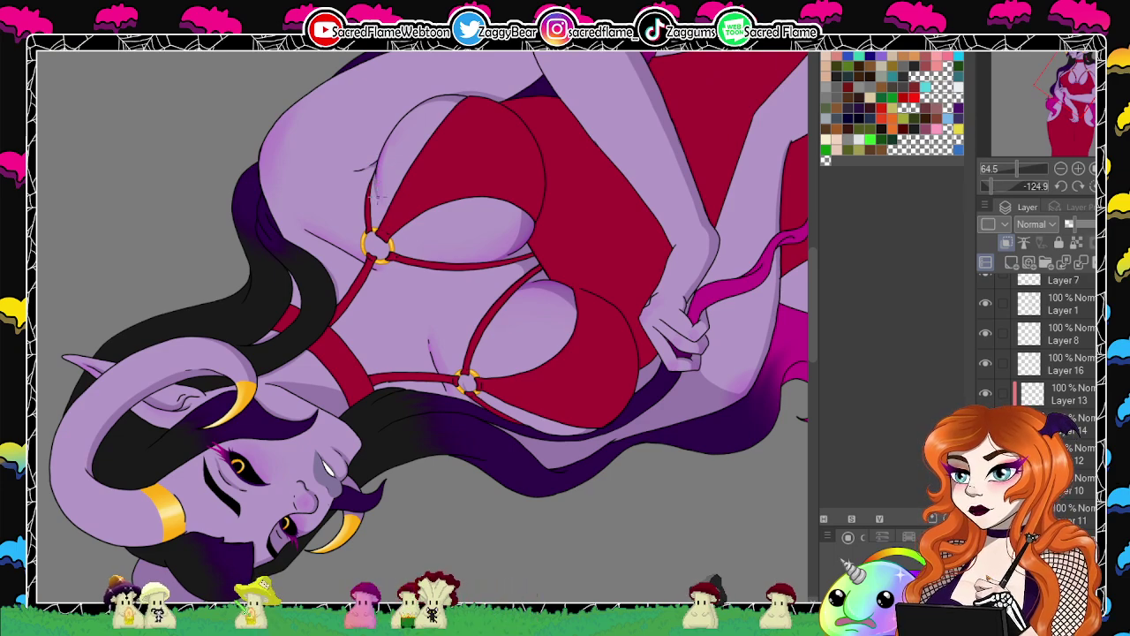
left_click_drag(993, 187, 1005, 187)
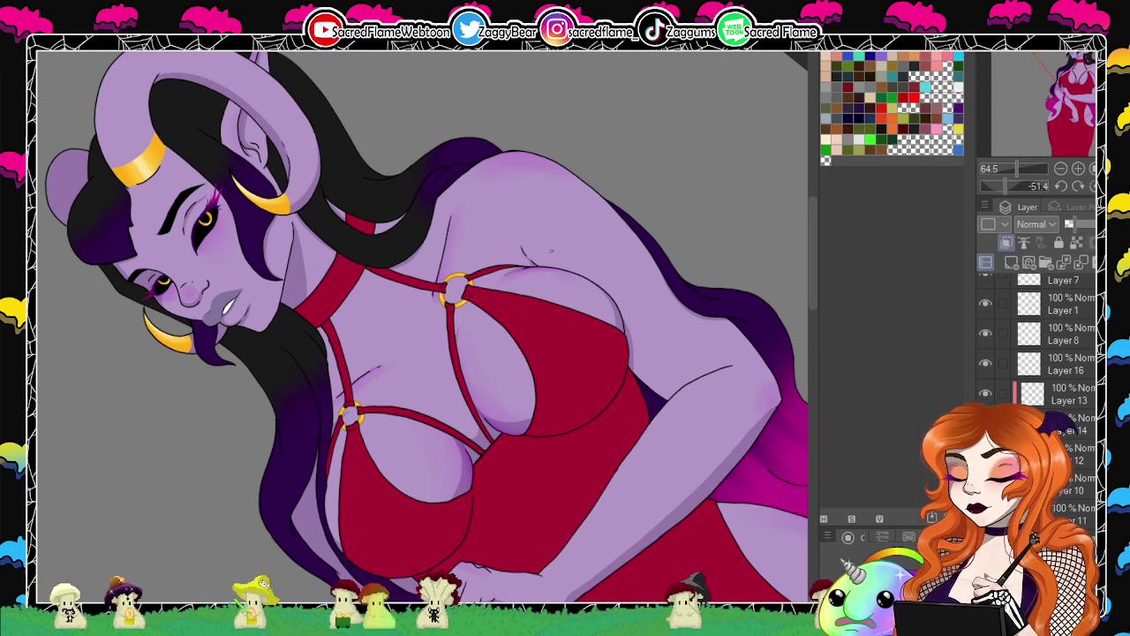
left_click(1093, 186)
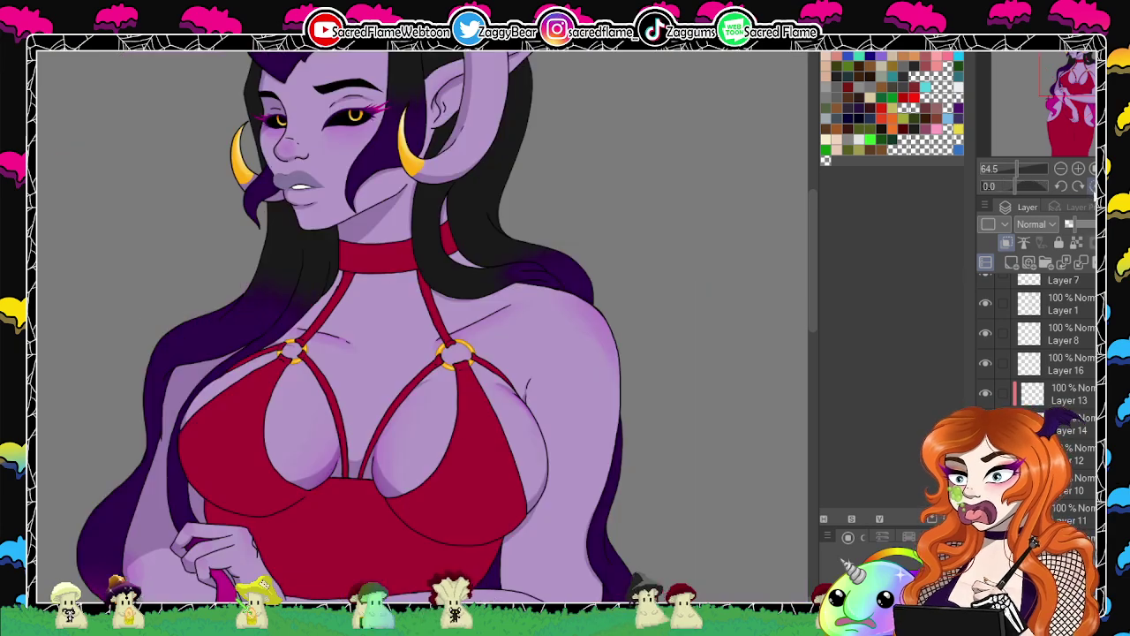
left_click_drag(1038, 182, 1023, 180)
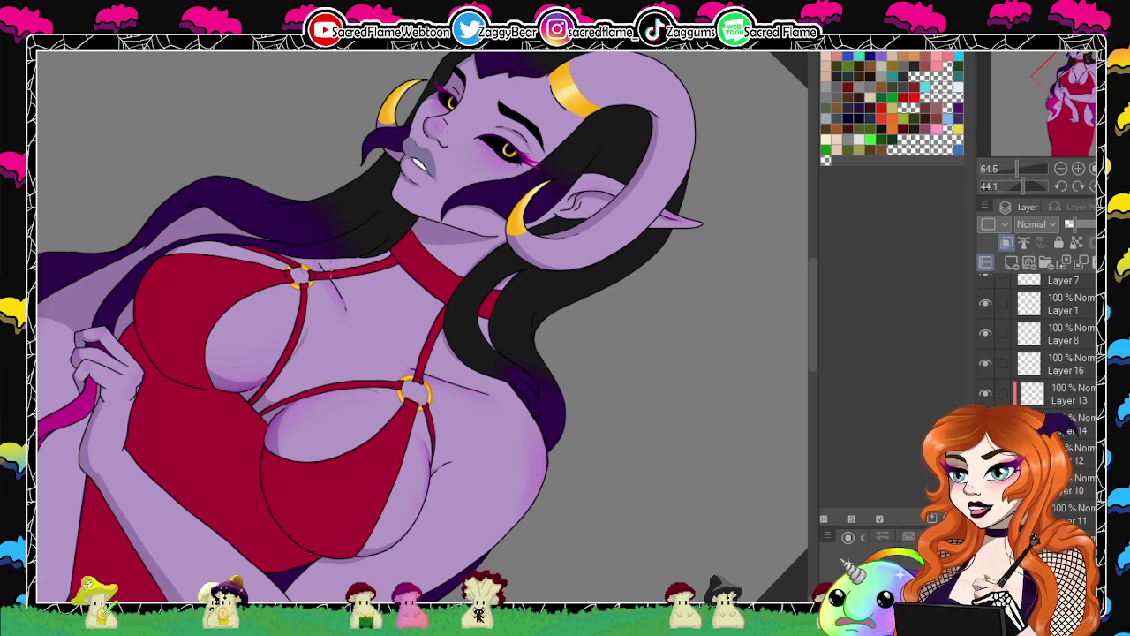
left_click(1004, 185)
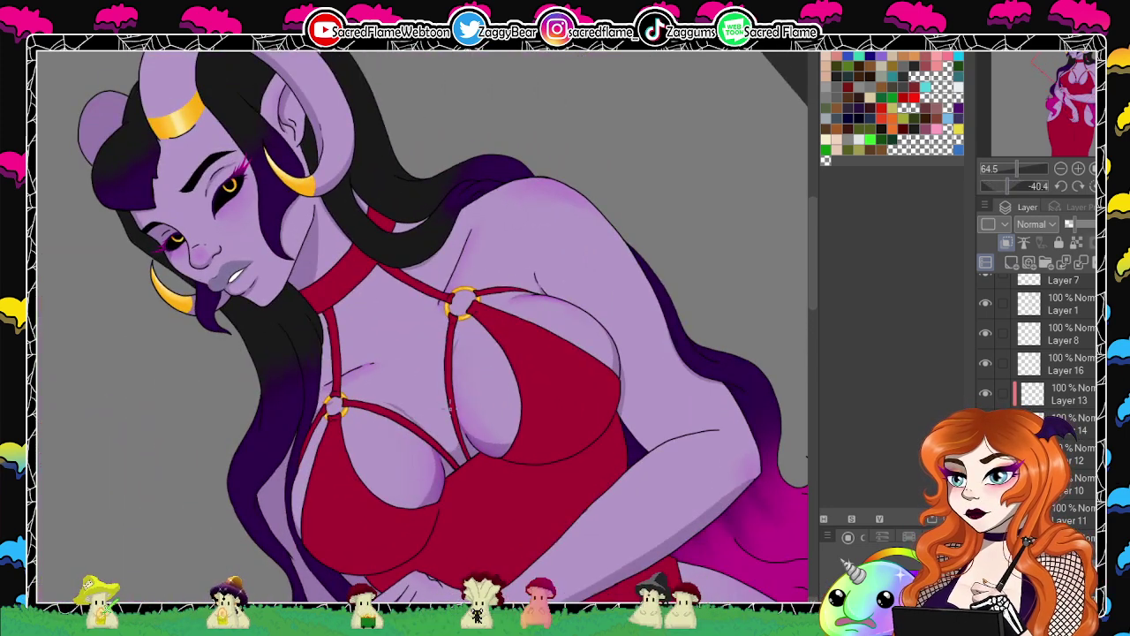
left_click(1093, 185)
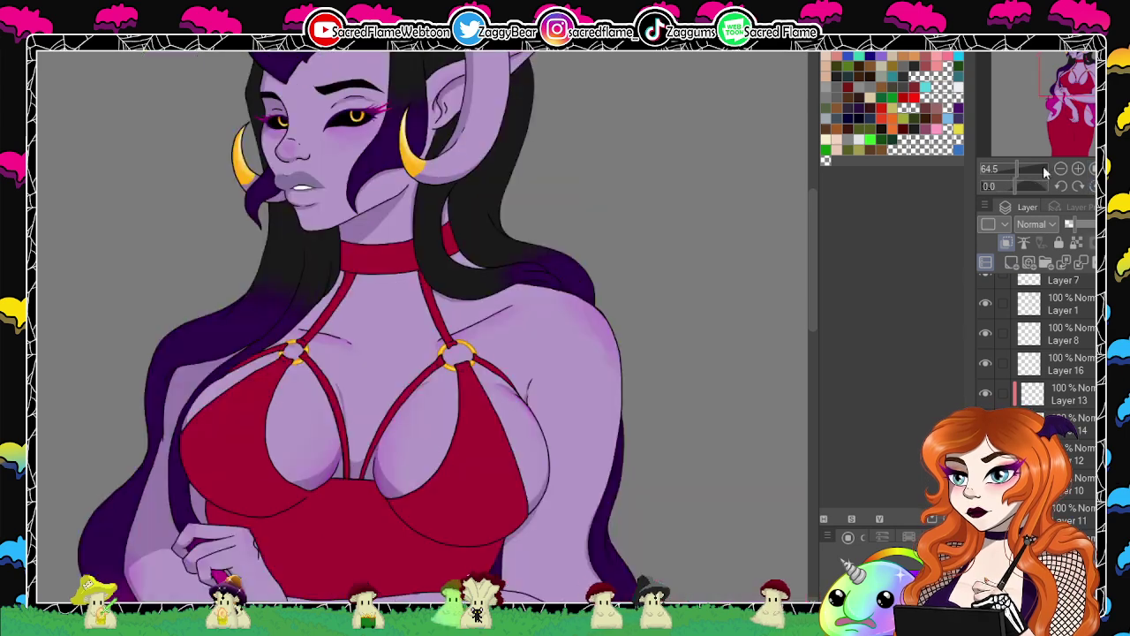
Paint a translucent shadow on the far hip's bare skin where the forearm and hair overlap it.
left_click_drag(1043, 168, 1016, 179)
left_click_drag(596, 343, 599, 40)
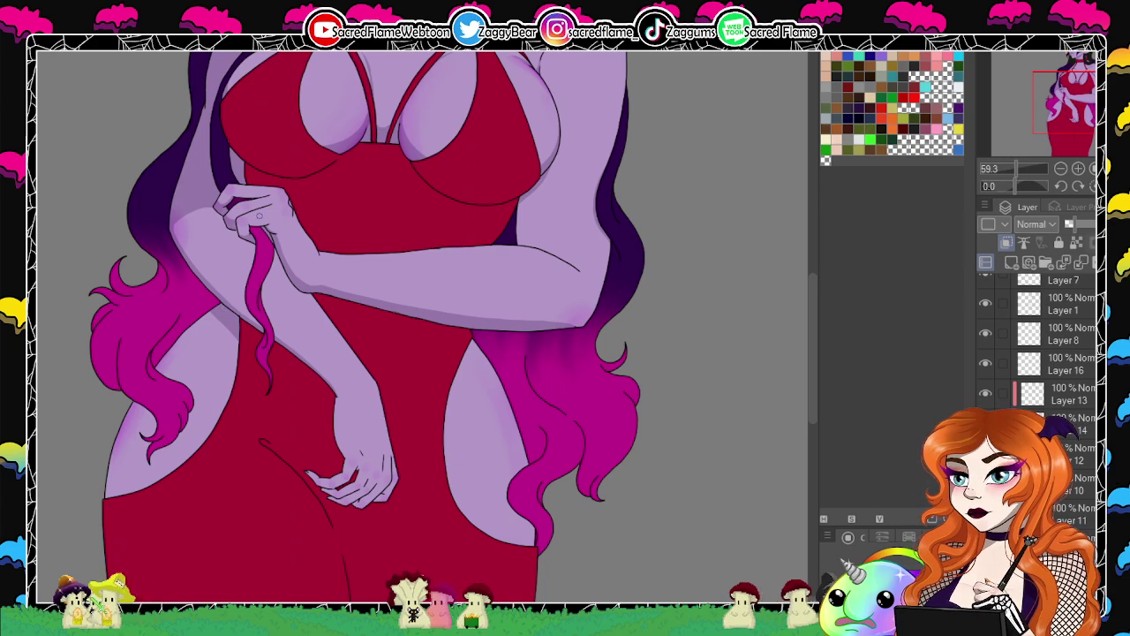
left_click_drag(1013, 186, 984, 185)
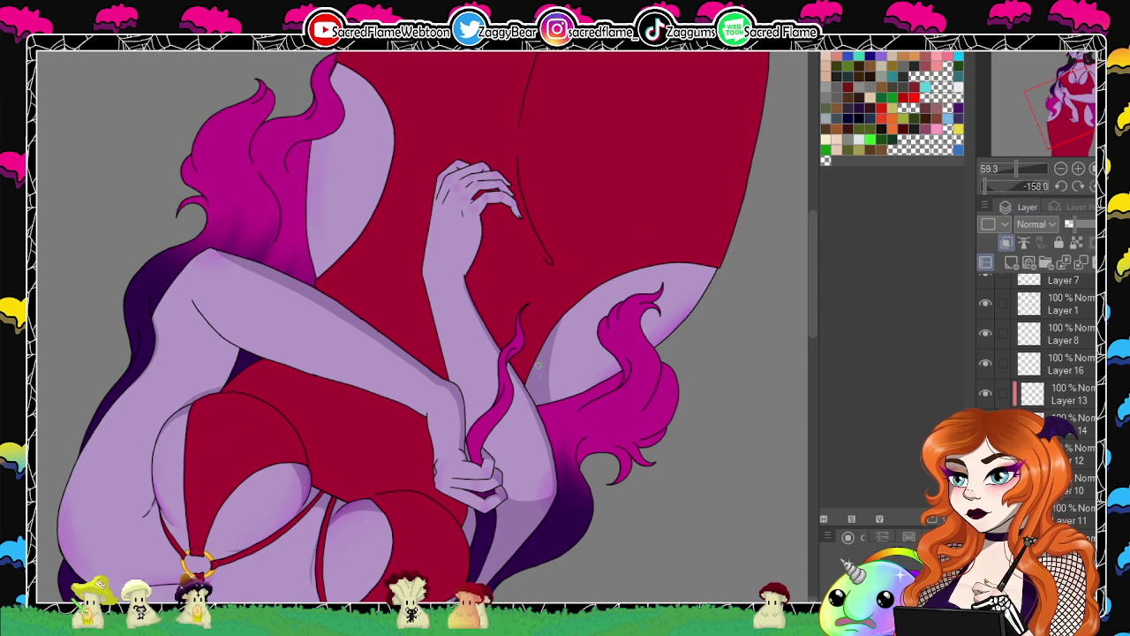
left_click(1062, 187)
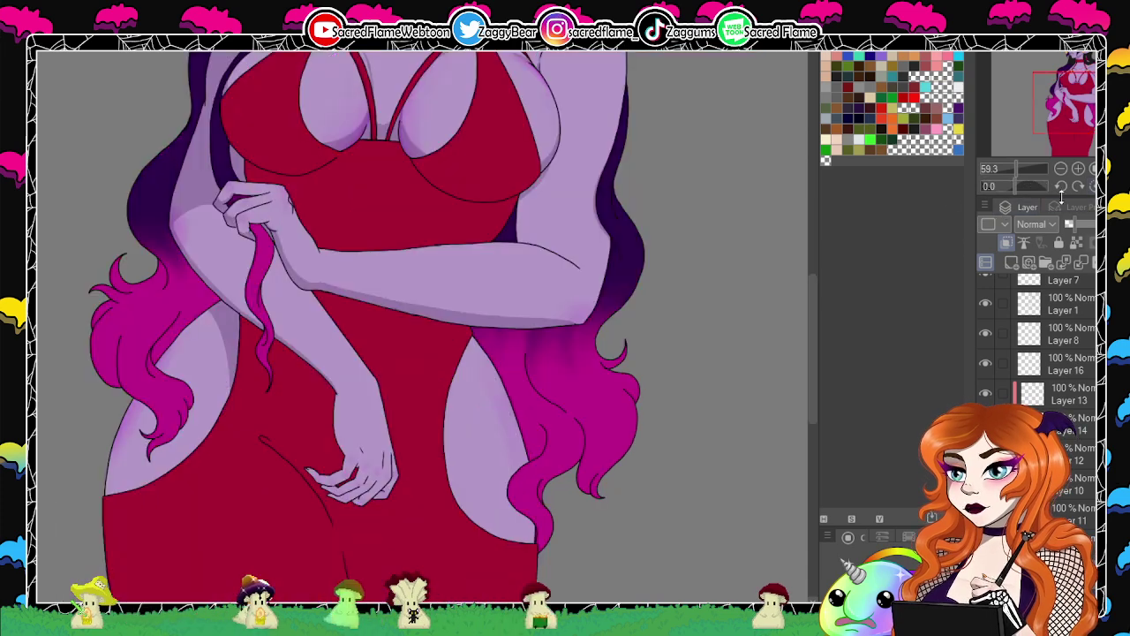
Paint translucent shadows on the near hip's bare skin, along the hair at its lower edge and beneath the forearm.
left_click_drag(533, 460, 665, 328)
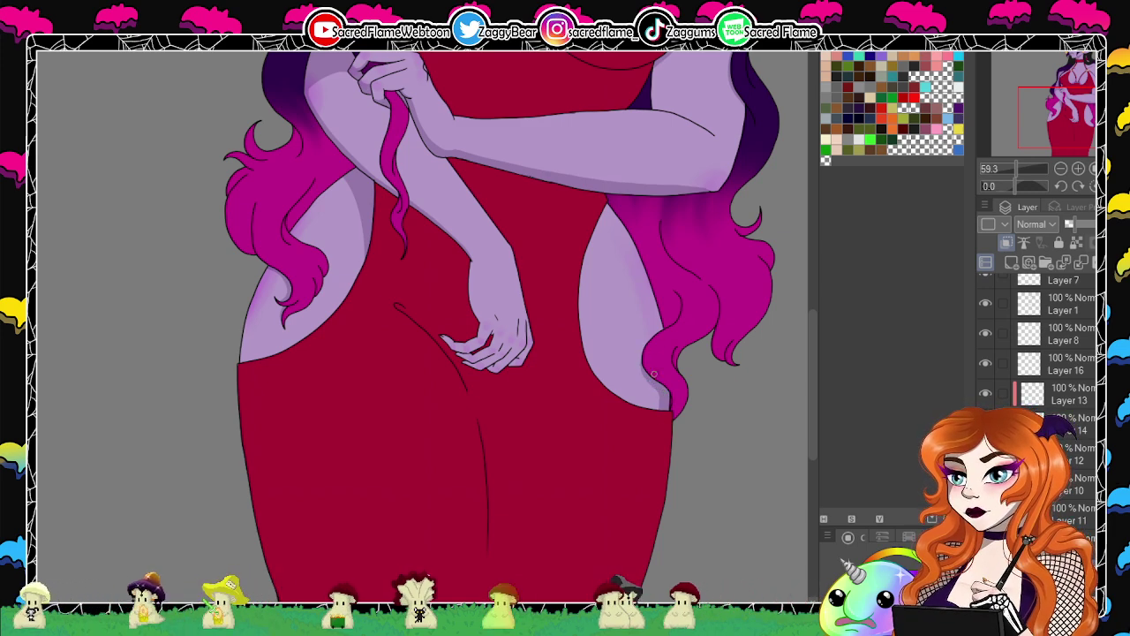
left_click_drag(697, 391, 582, 496)
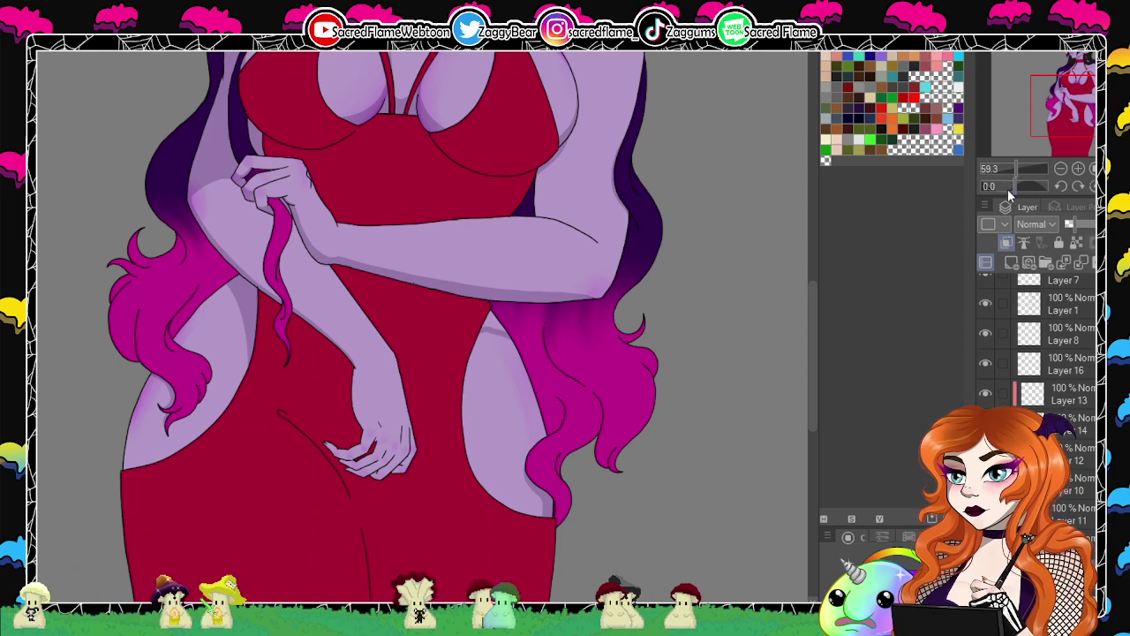
left_click_drag(1007, 189, 954, 160)
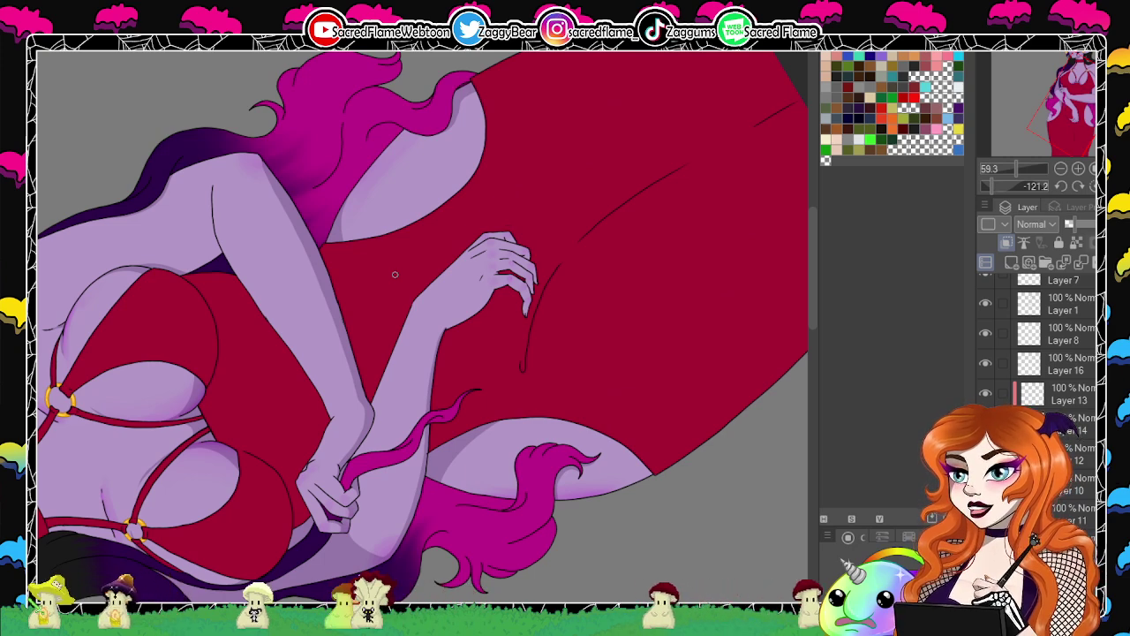
left_click(1091, 187)
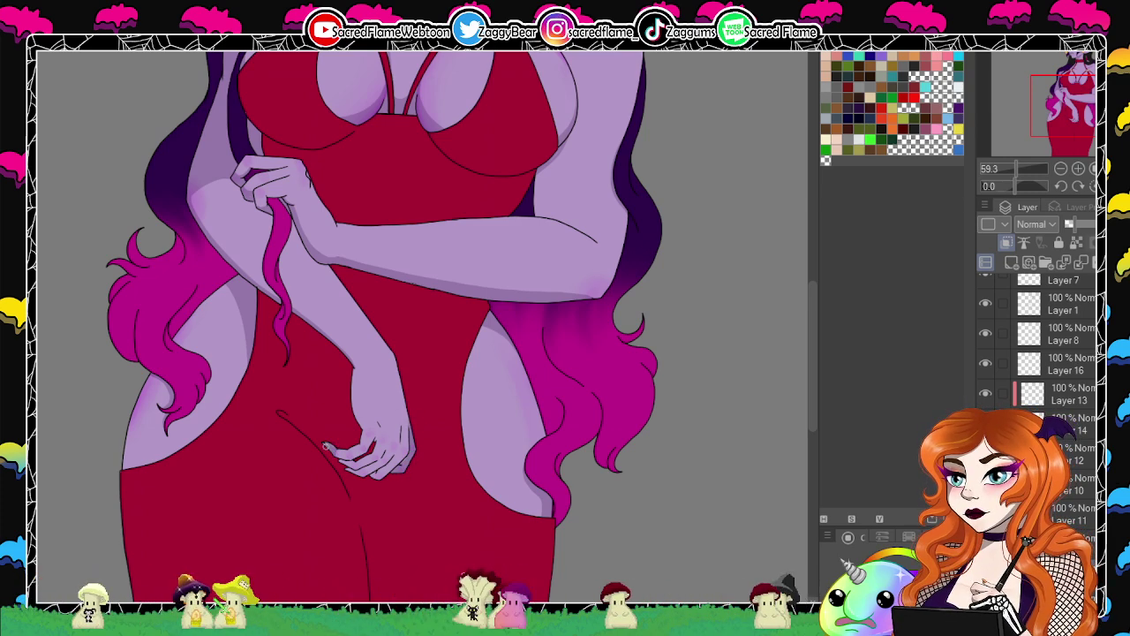
Paint thin translucent shadows on the lower hand, along its fingers, outer edge and wrist.
left_click_drag(1016, 169, 1022, 169)
left_click_drag(1072, 107, 1067, 124)
left_click_drag(1012, 189, 996, 187)
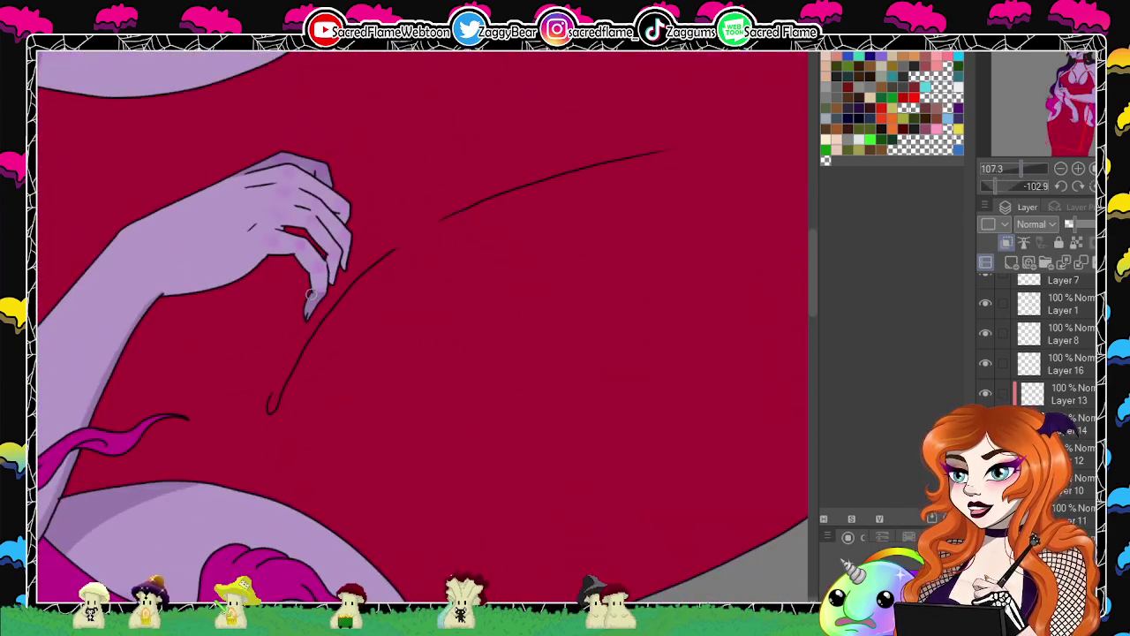
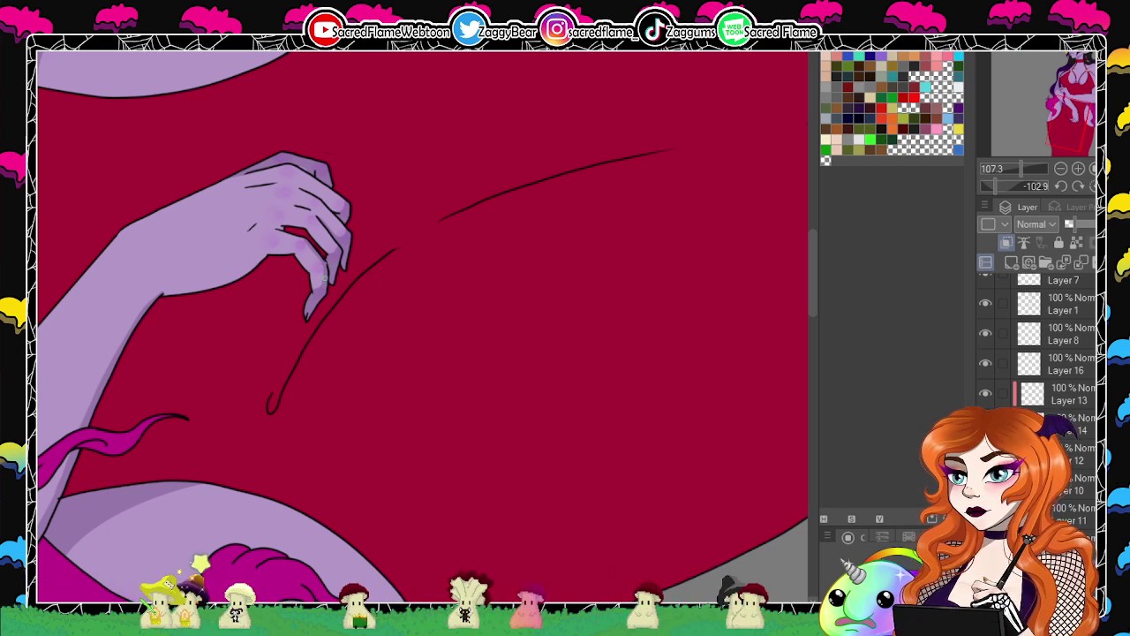
left_click_drag(993, 186, 1016, 186)
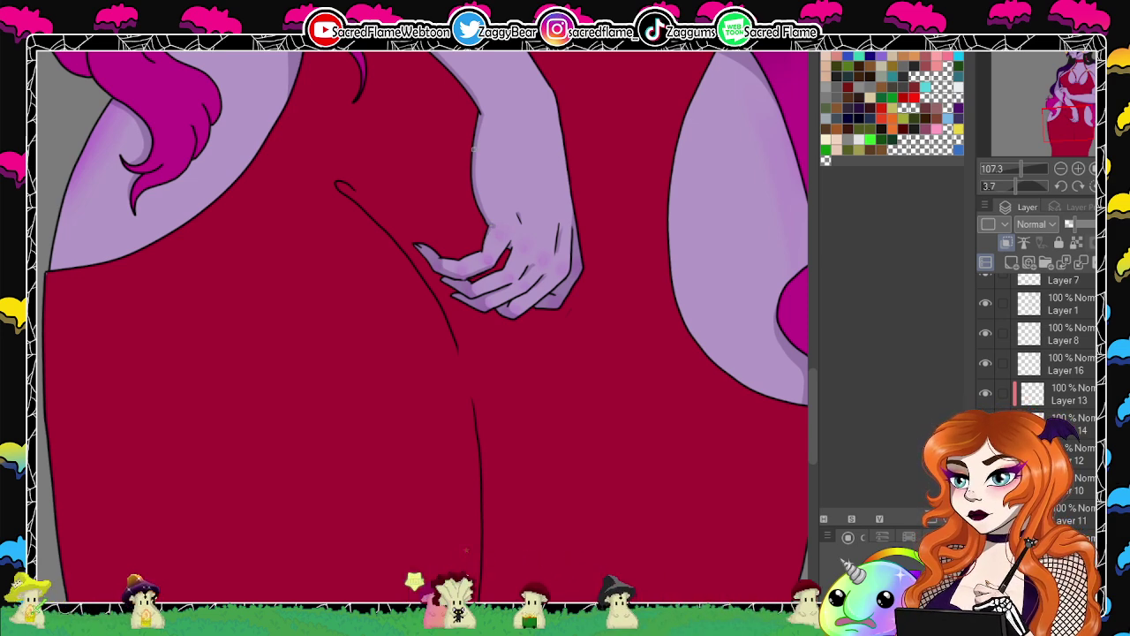
left_click(1026, 186)
left_click_drag(1024, 189, 1027, 189)
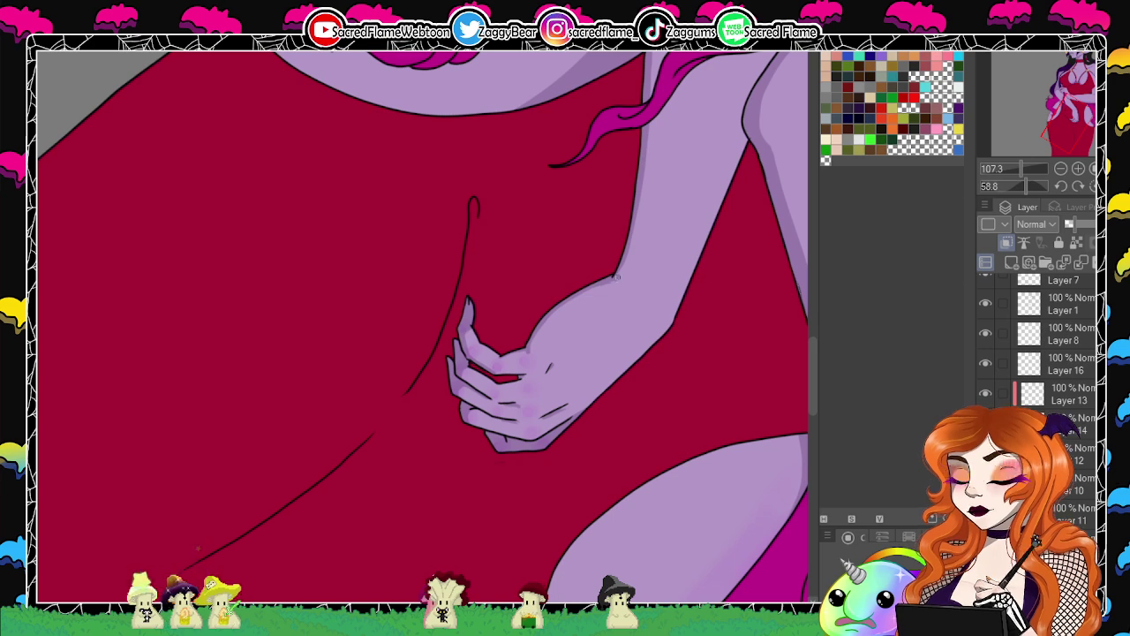
left_click(1092, 187)
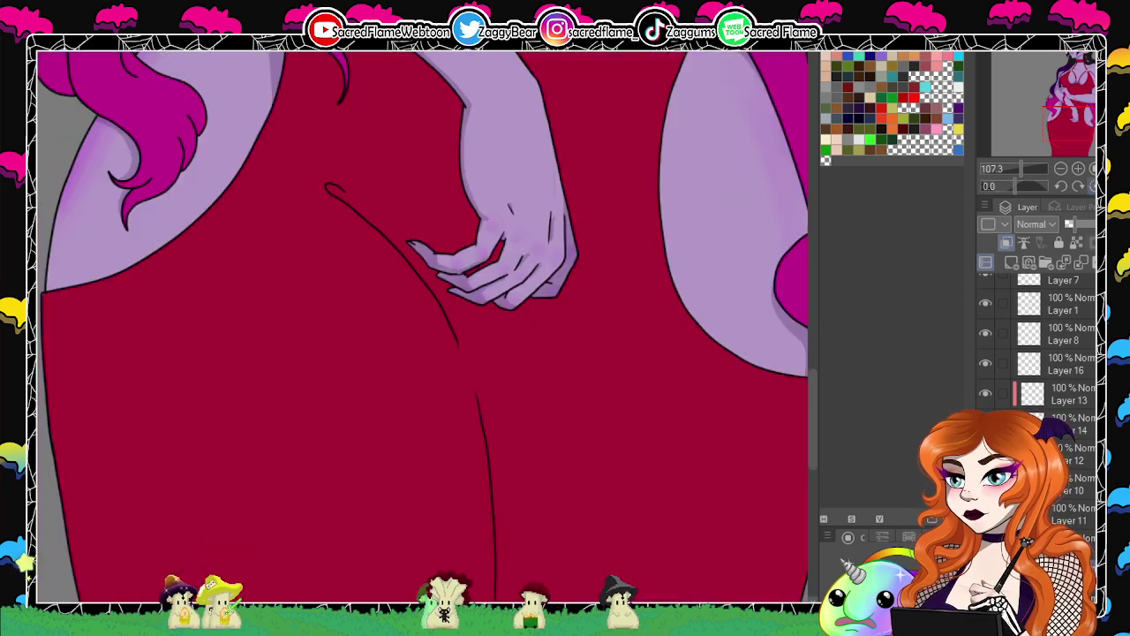
left_click_drag(1020, 169, 1005, 167)
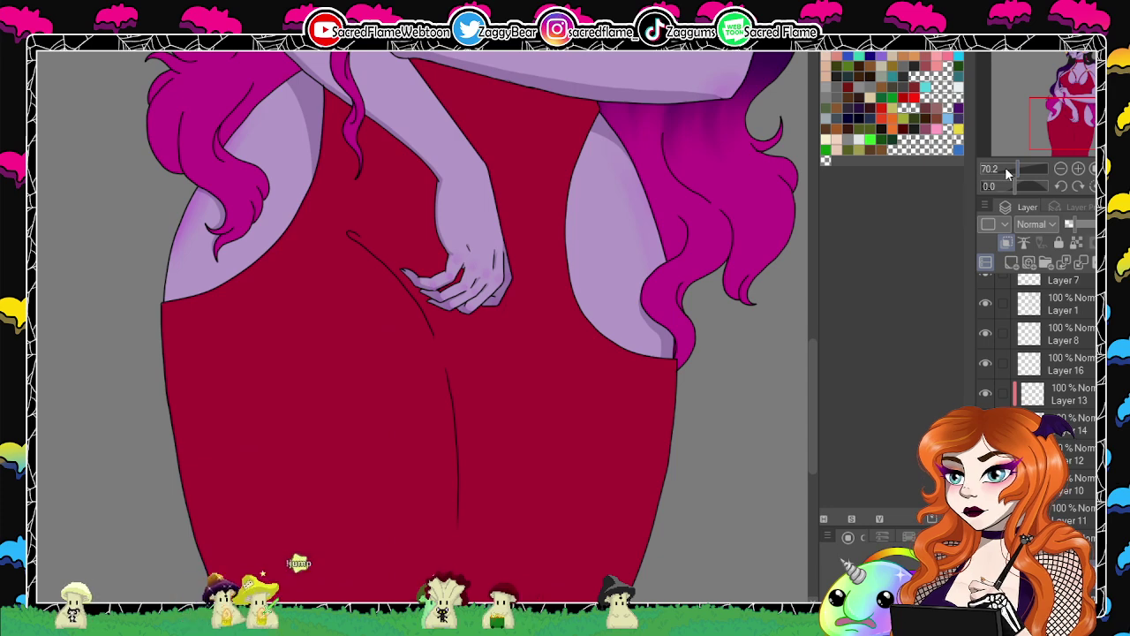
Add small translucent crease shadows to the bare skin of both hips, at the dress cut-out edges.
left_click_drag(1038, 133, 1062, 119)
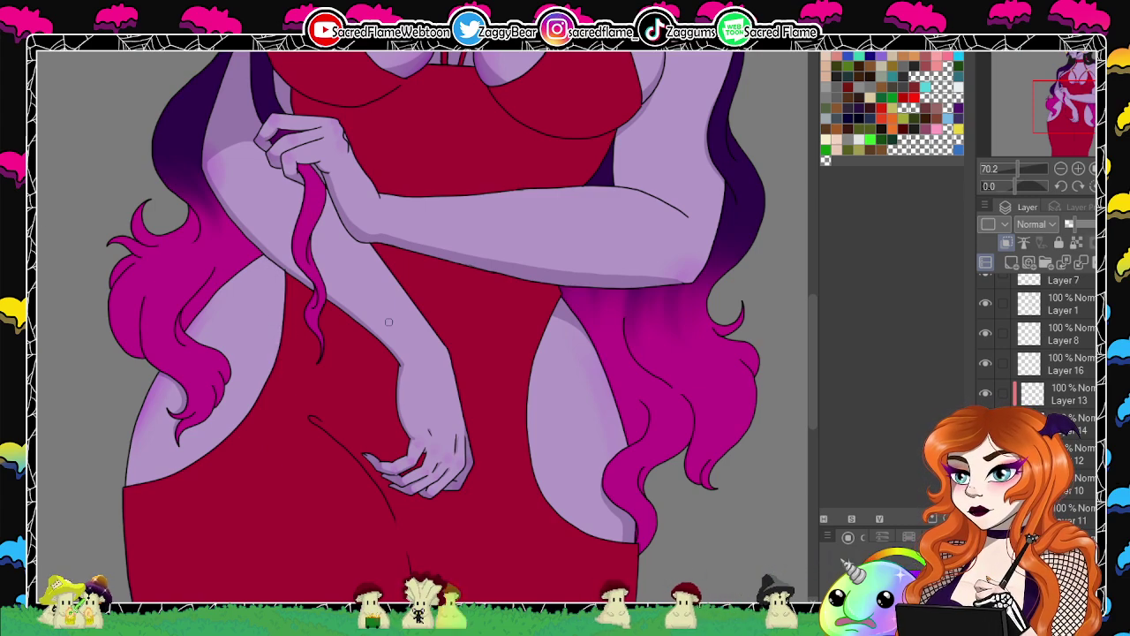
left_click_drag(1016, 185, 995, 185)
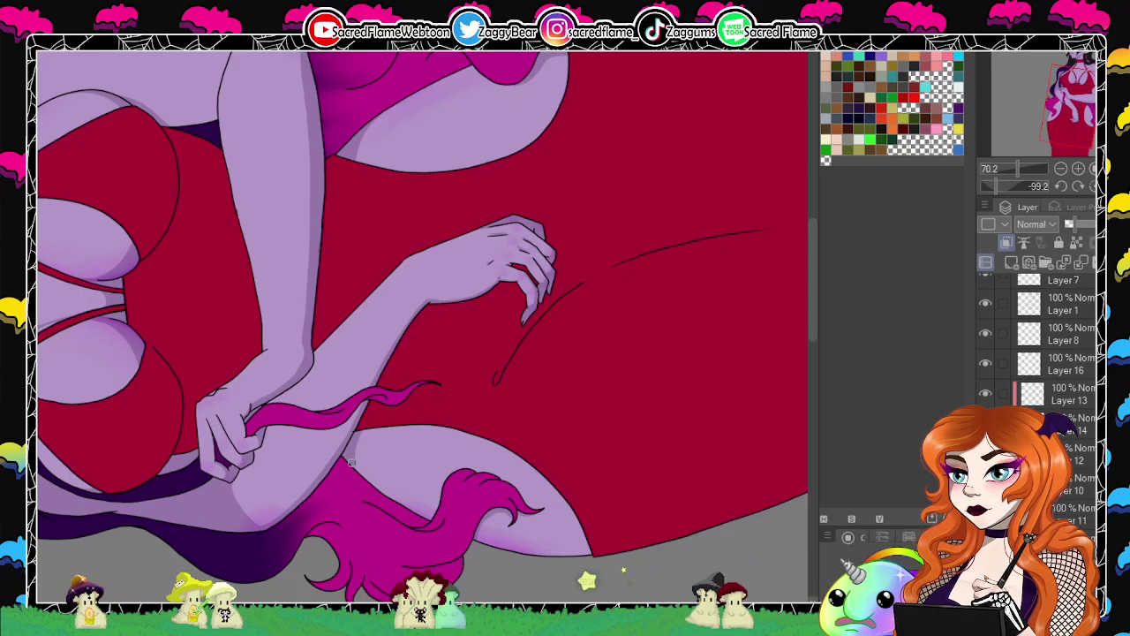
left_click(1091, 187)
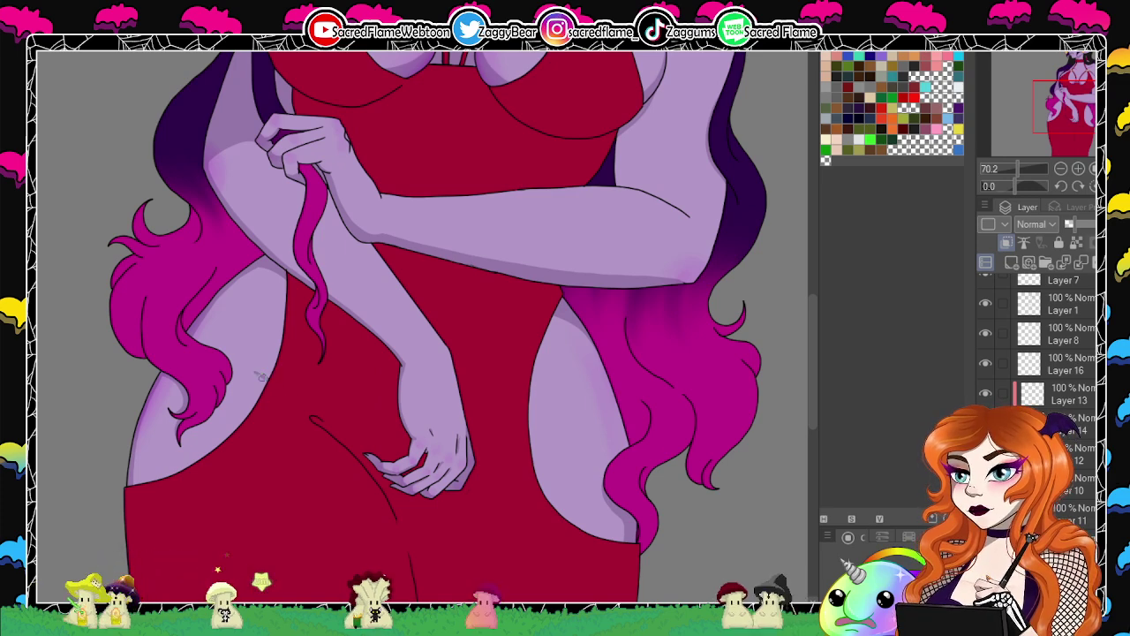
left_click_drag(1018, 167, 1013, 170)
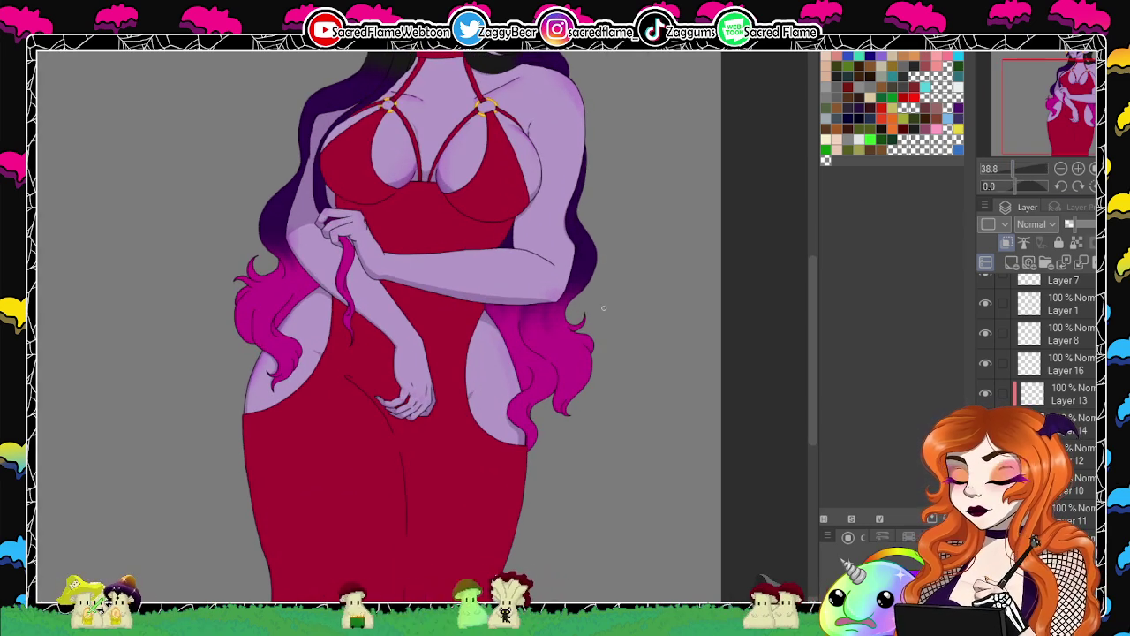
left_click_drag(1012, 170, 1013, 174)
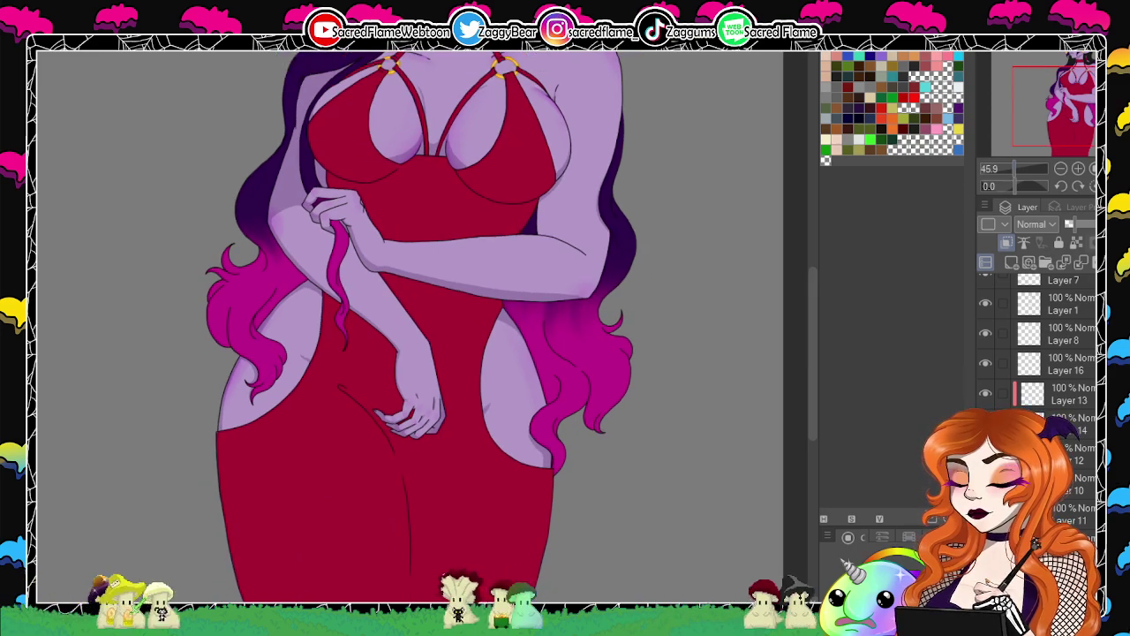
Blend the shadow along the underside of the near forearm from wrist to elbow into a soft edge.
mouse_move(1012, 176)
left_mouse_down()
mouse_move(1022, 168)
mouse_move(1029, 186)
left_mouse_up()
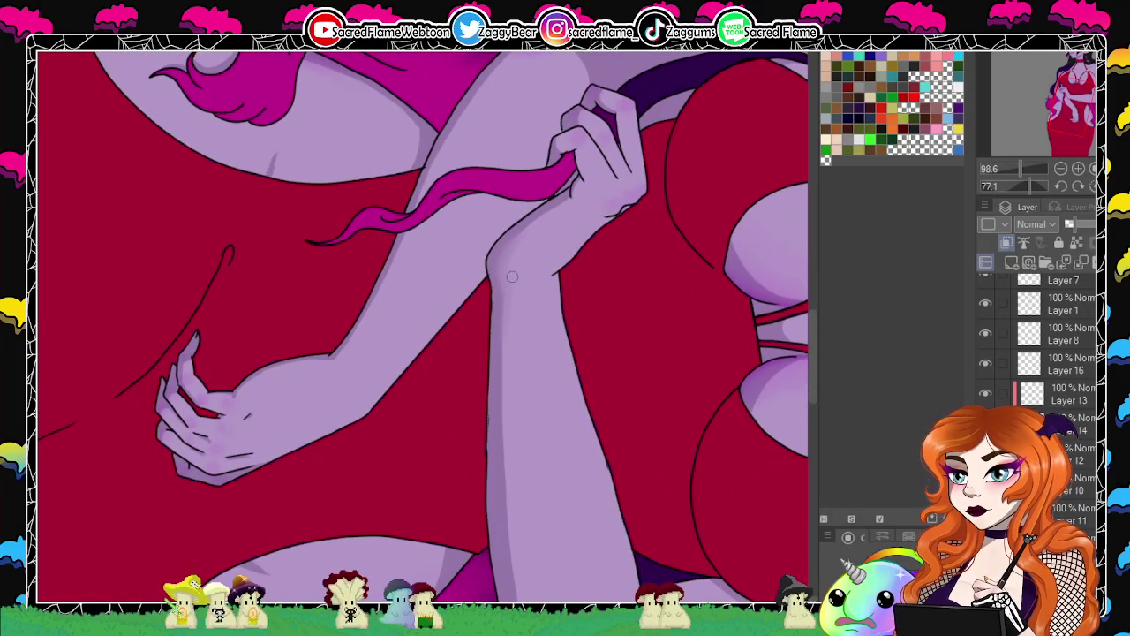
left_click_drag(621, 422, 449, 168)
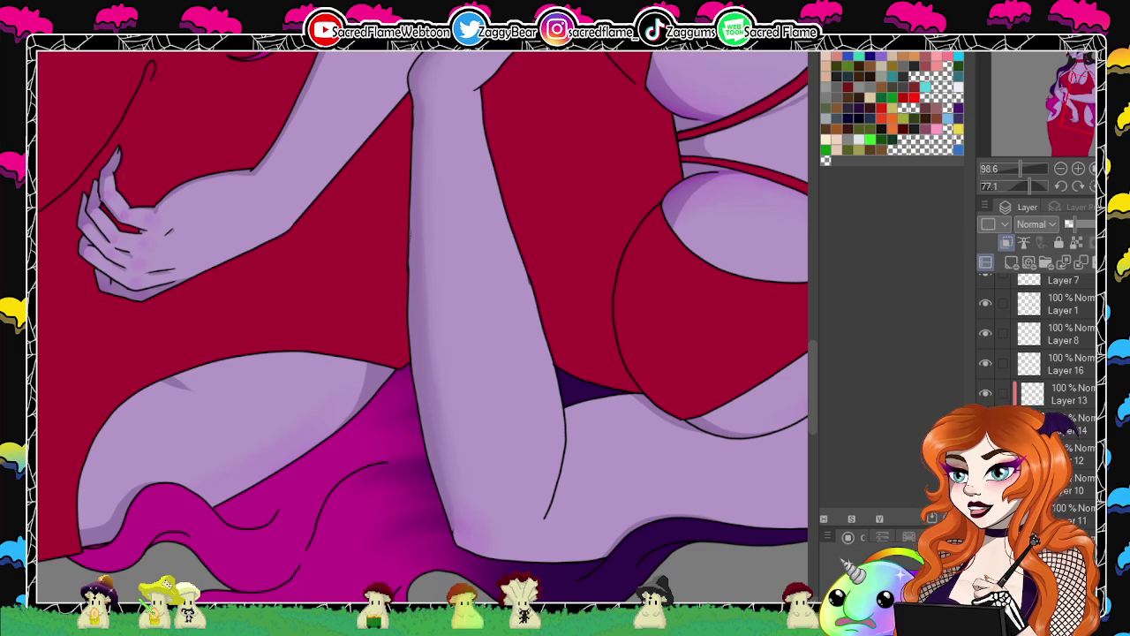
left_click_drag(1023, 187, 1000, 184)
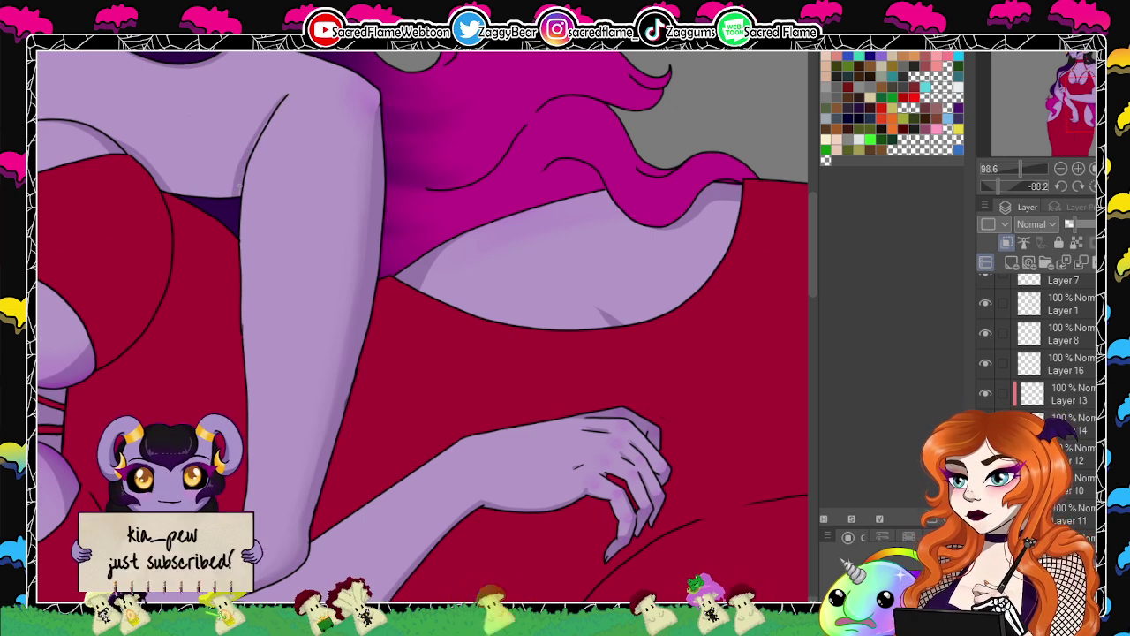
left_click(1092, 186)
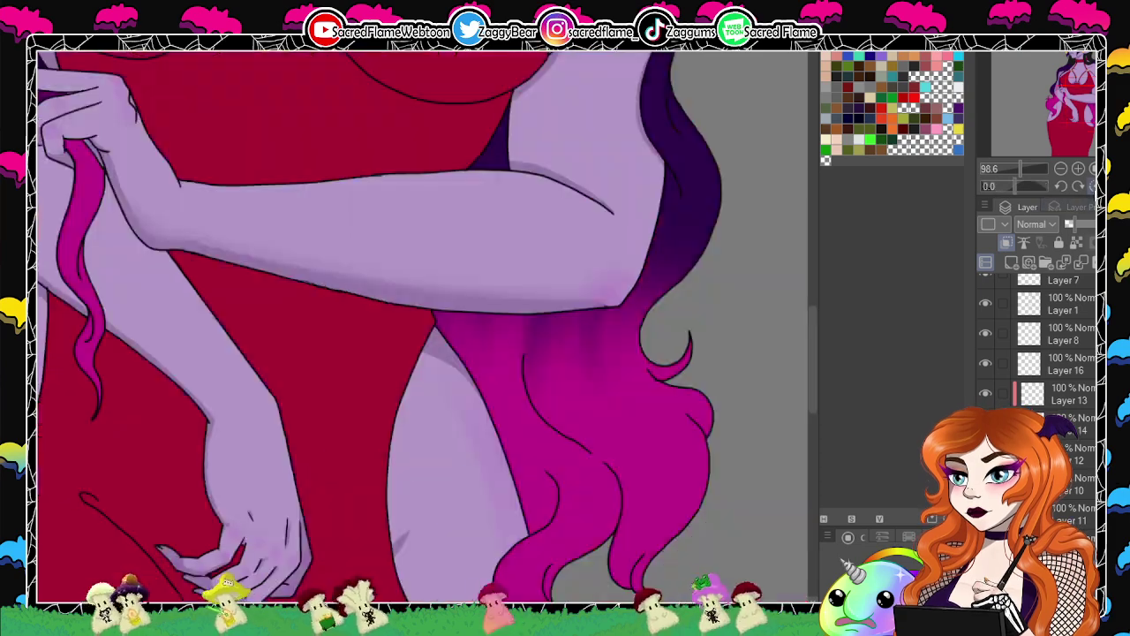
left_click_drag(1016, 186, 1028, 186)
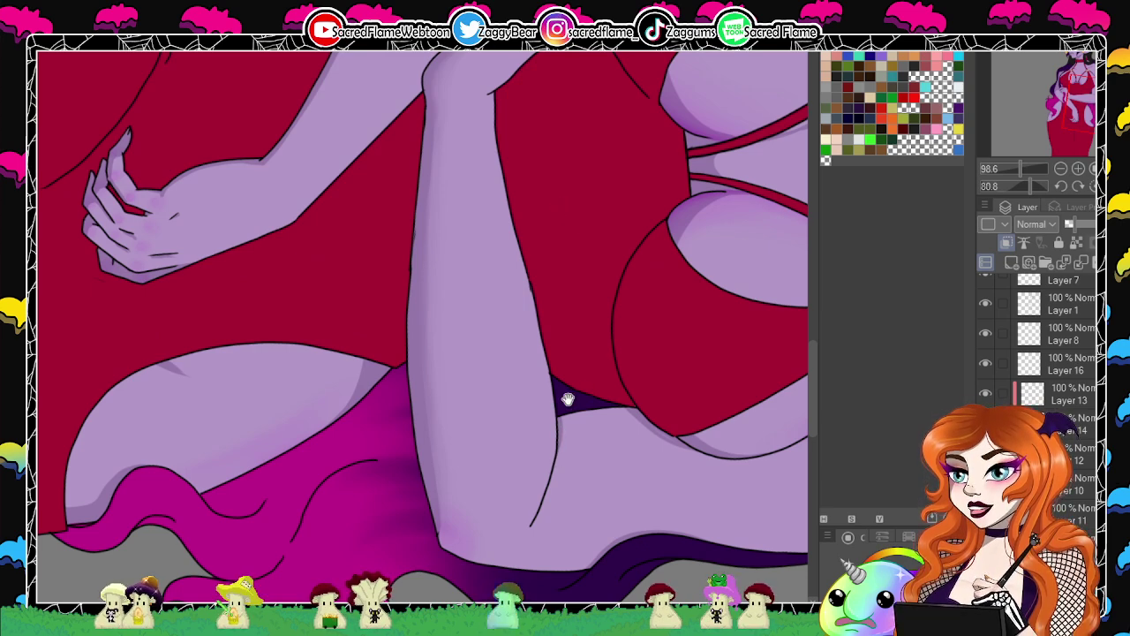
left_click_drag(567, 399, 418, 395)
left_click(1091, 186)
Touch up and soften the skin shading on the far forearm, far hip and face.
left_click_drag(1016, 168, 1018, 173)
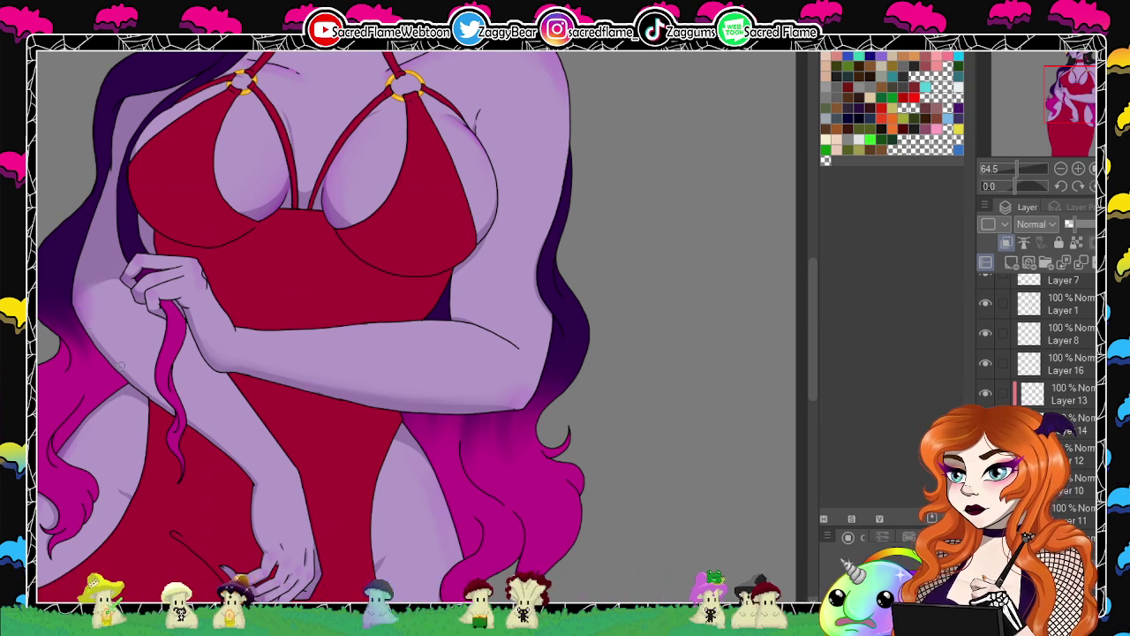
left_click_drag(495, 385, 475, 274)
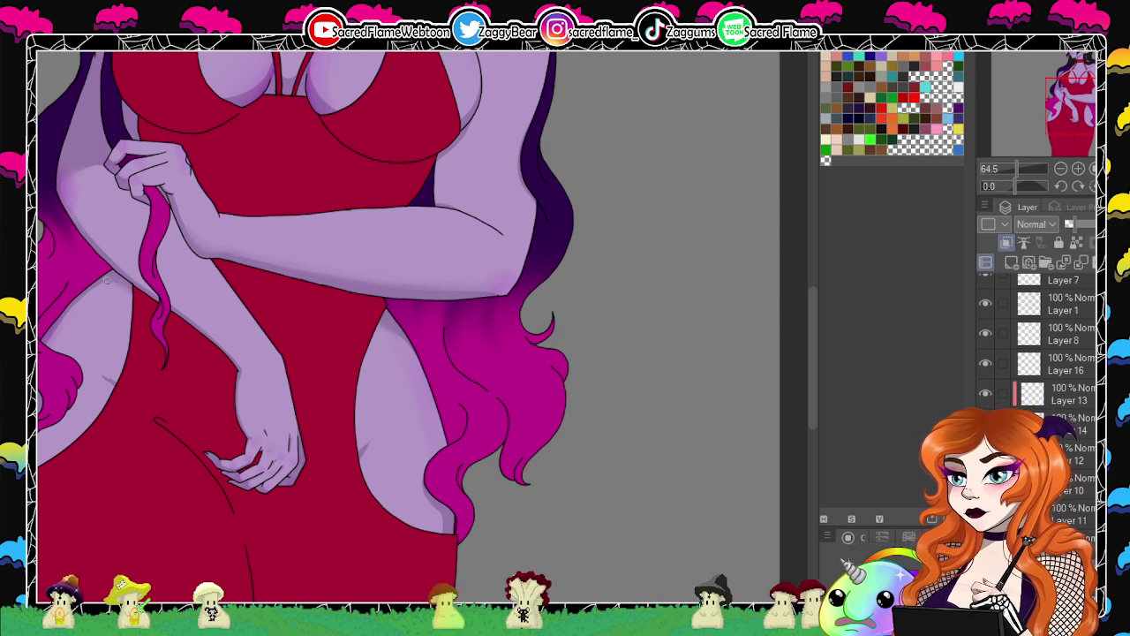
mouse_move(600, 184)
left_mouse_down()
mouse_move(565, 404)
mouse_move(565, 516)
left_mouse_up()
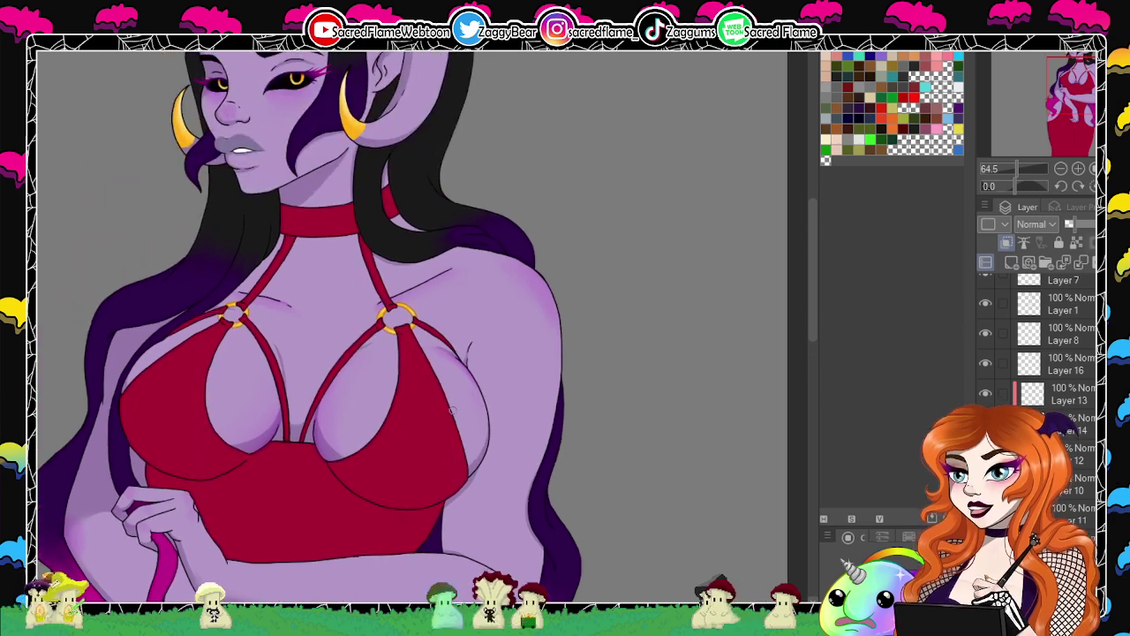
left_click_drag(560, 219, 568, 353)
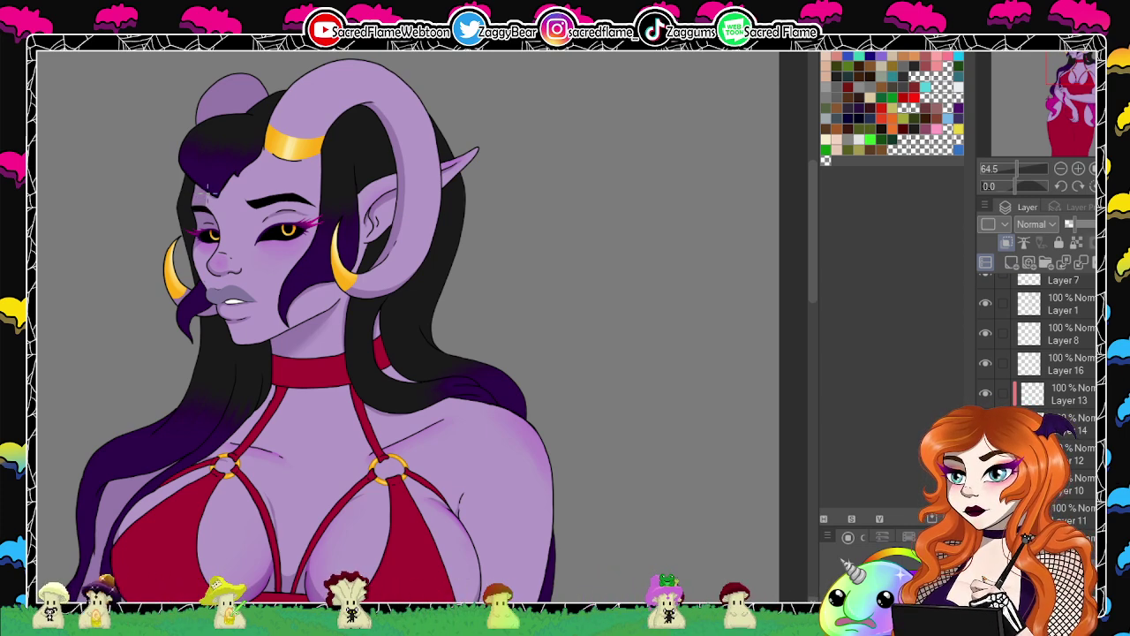
left_click(232, 245)
left_click(240, 247)
left_click(235, 253)
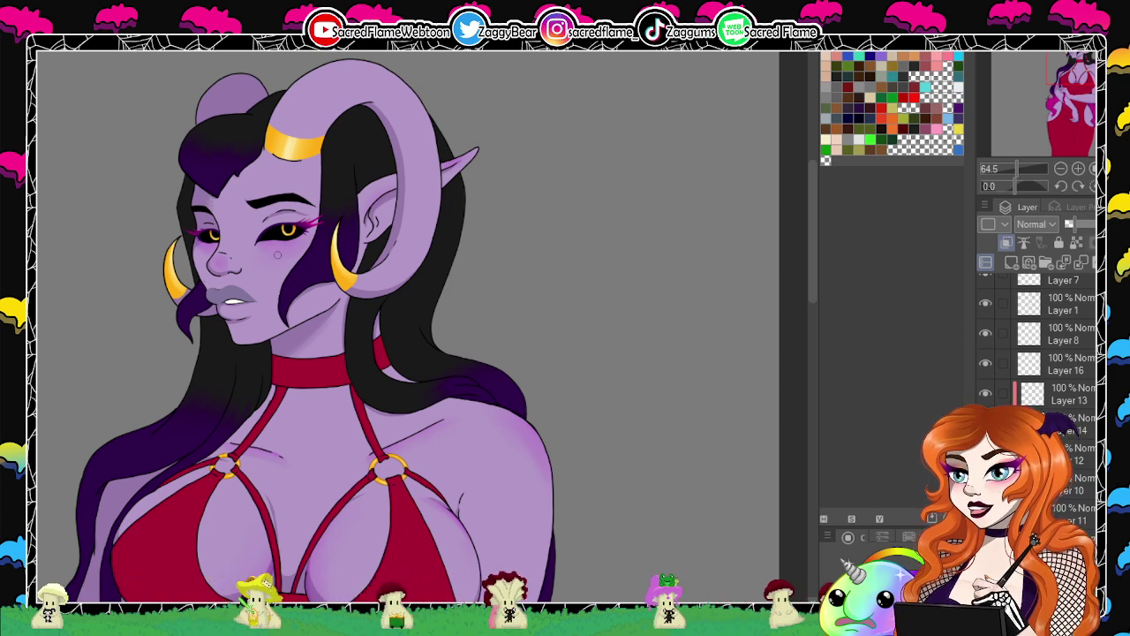
Soften the skin shadow beside the near breast where it meets the dress and upper arm.
mouse_move(648, 398)
left_mouse_down()
mouse_move(623, 315)
mouse_move(643, 209)
mouse_move(684, 136)
left_mouse_up()
left_click_drag(1022, 187, 1040, 189)
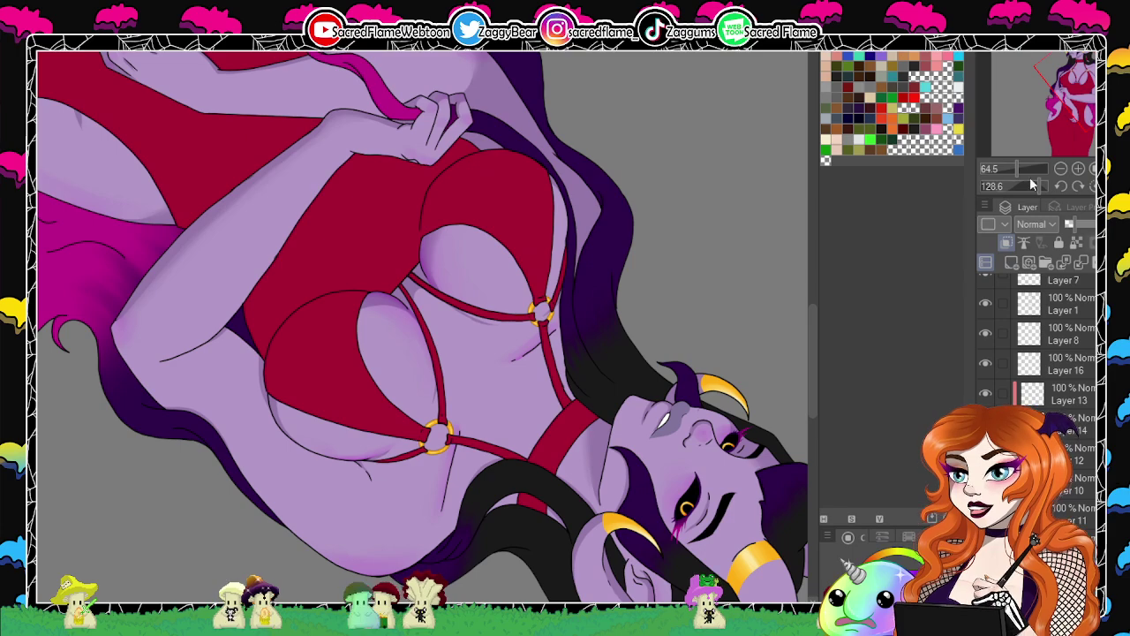
left_click_drag(1030, 180, 1027, 186)
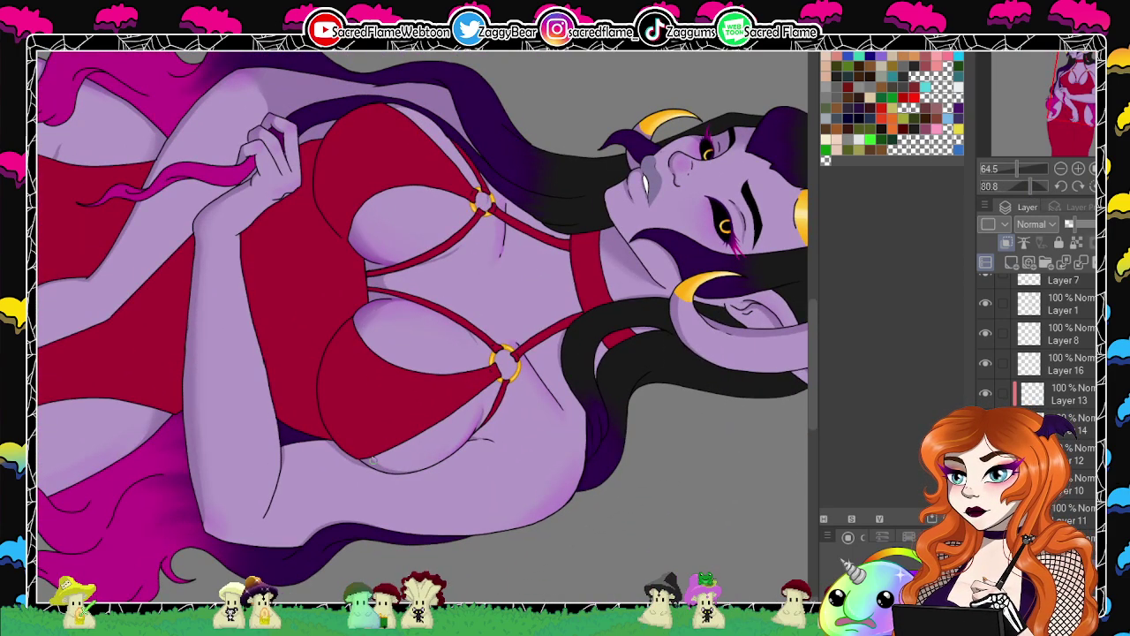
left_click(1092, 186)
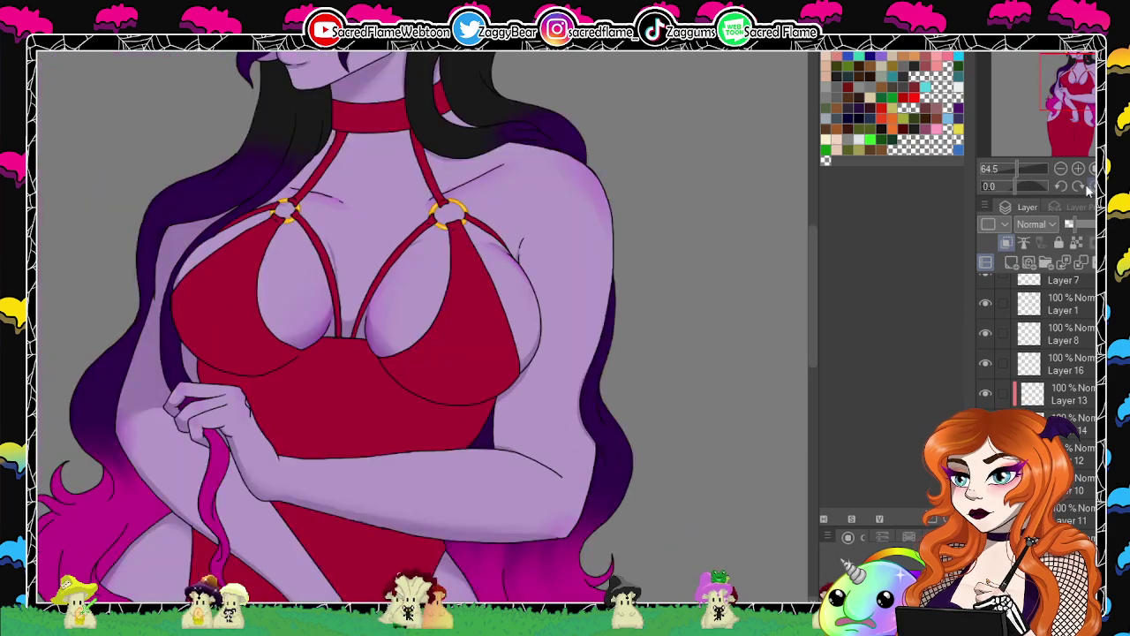
left_click_drag(1017, 168, 1017, 173)
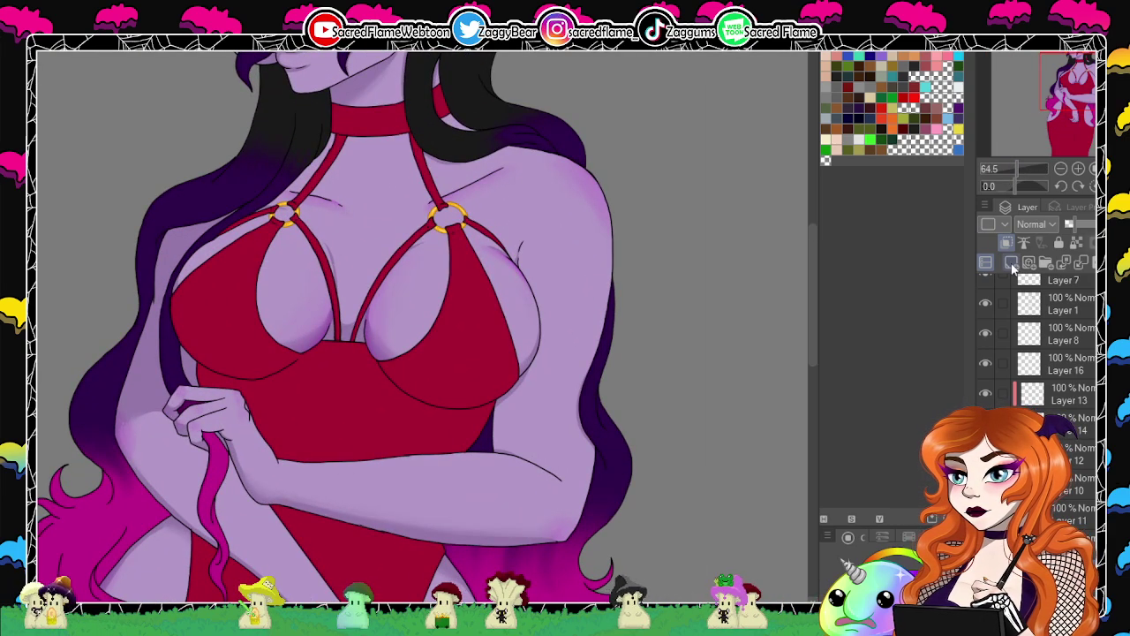
Blend the skin shadows on the face and horns into smooth gradients.
left_click_drag(1019, 164, 1026, 164)
left_click_drag(1069, 92, 1069, 55)
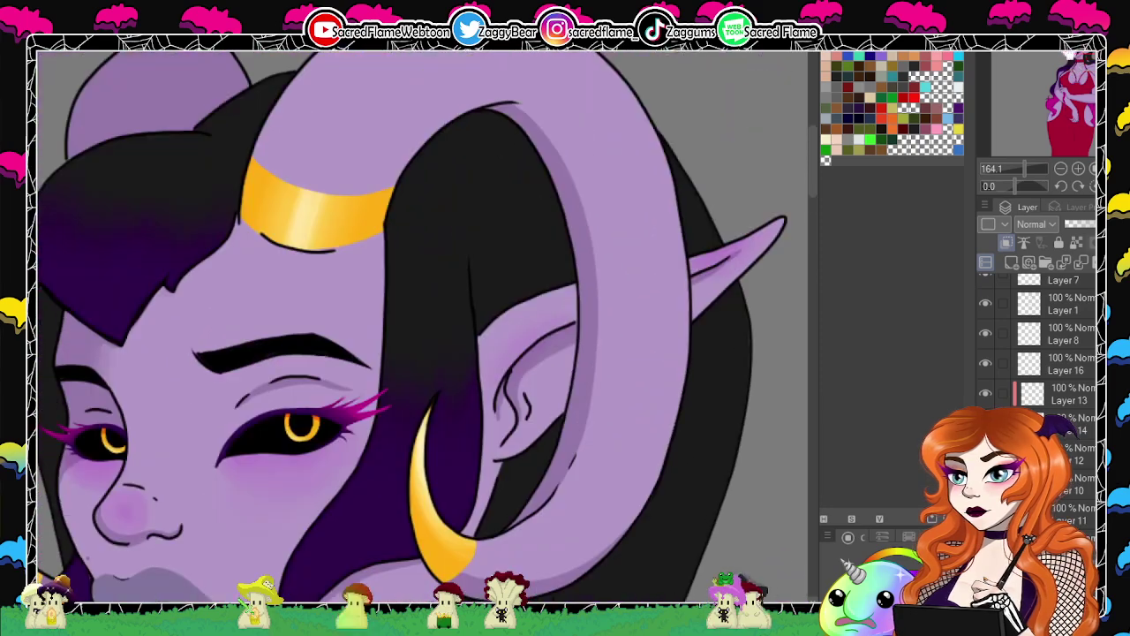
left_click_drag(1016, 184, 999, 181)
left_click_drag(630, 386, 541, 209)
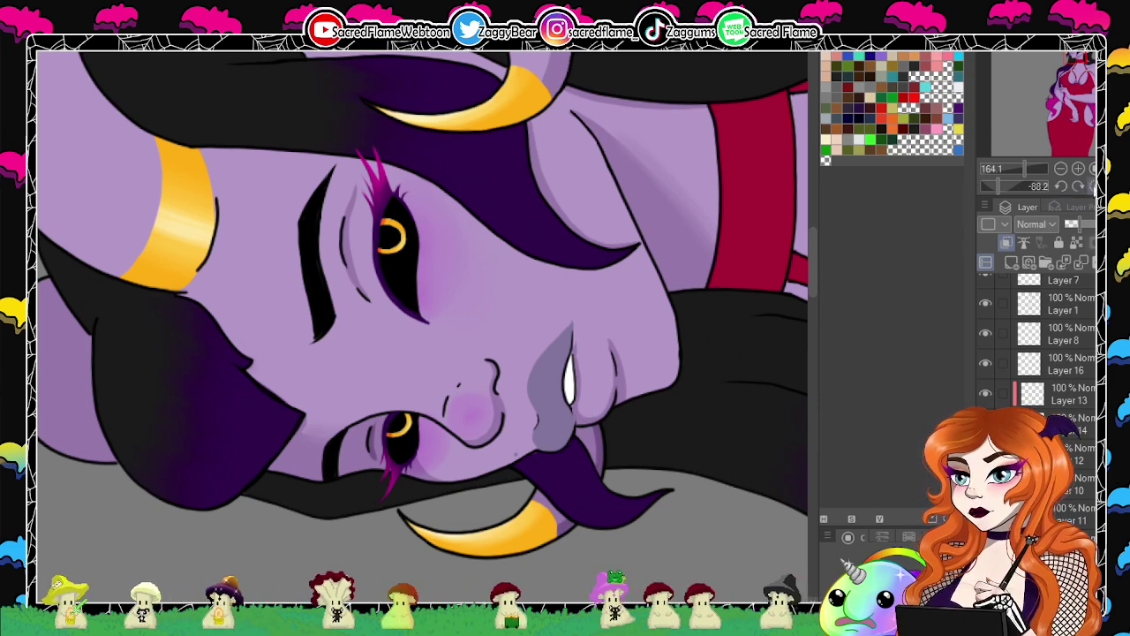
left_click_drag(999, 186, 1022, 185)
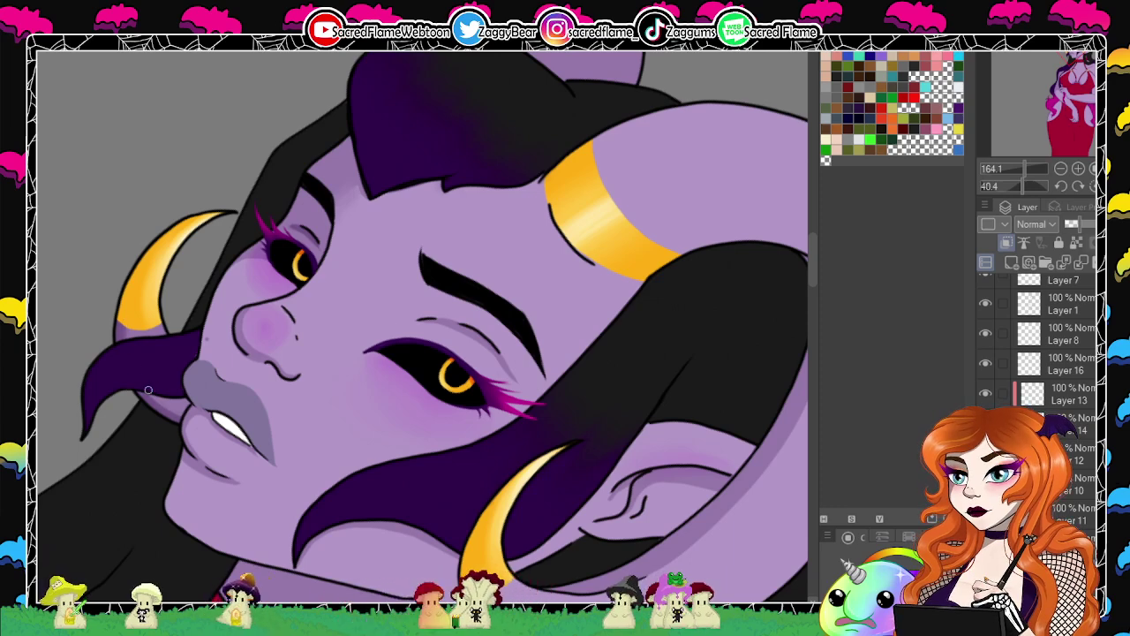
left_click(1092, 187)
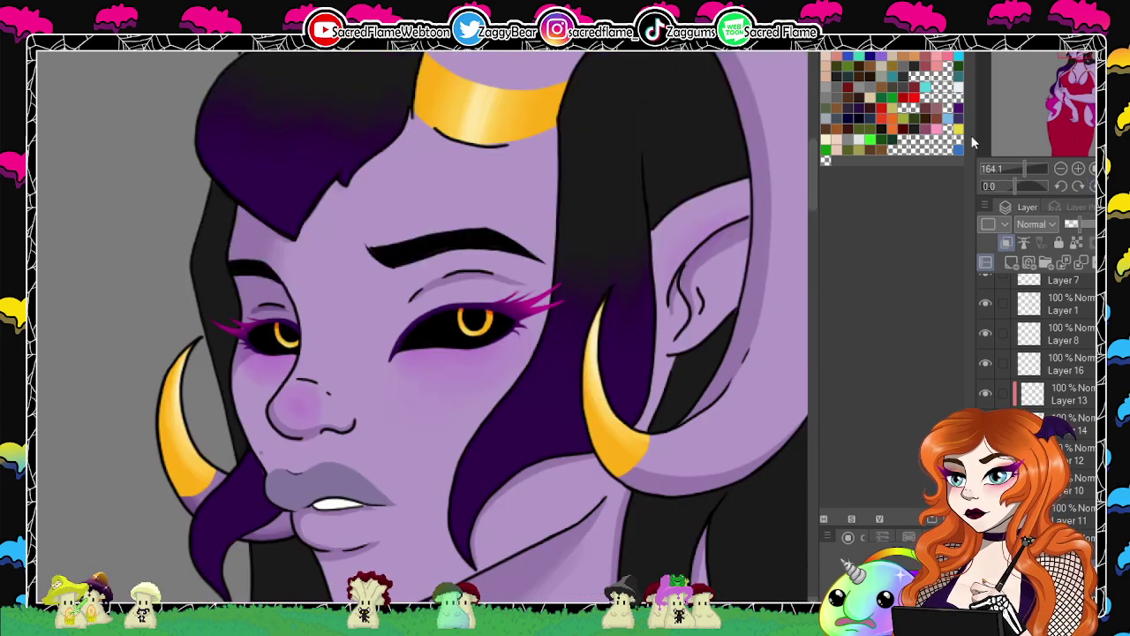
left_click_drag(545, 250, 523, 429)
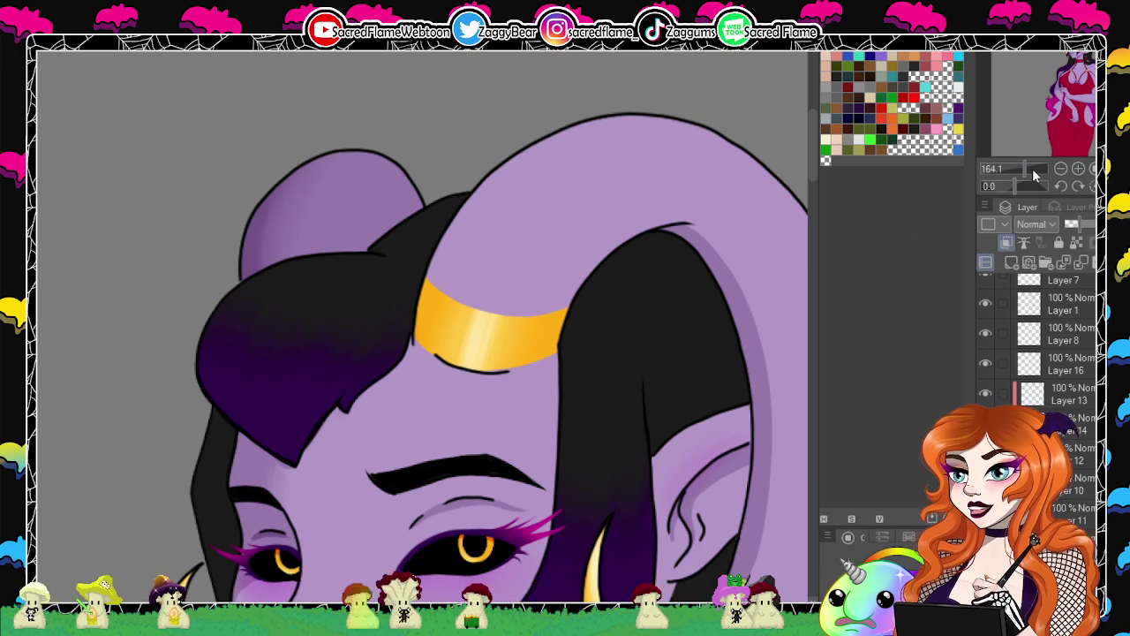
Blend the shadows on the neck below the jaw and on the chest around the dress straps.
left_click_drag(1032, 168, 1020, 168)
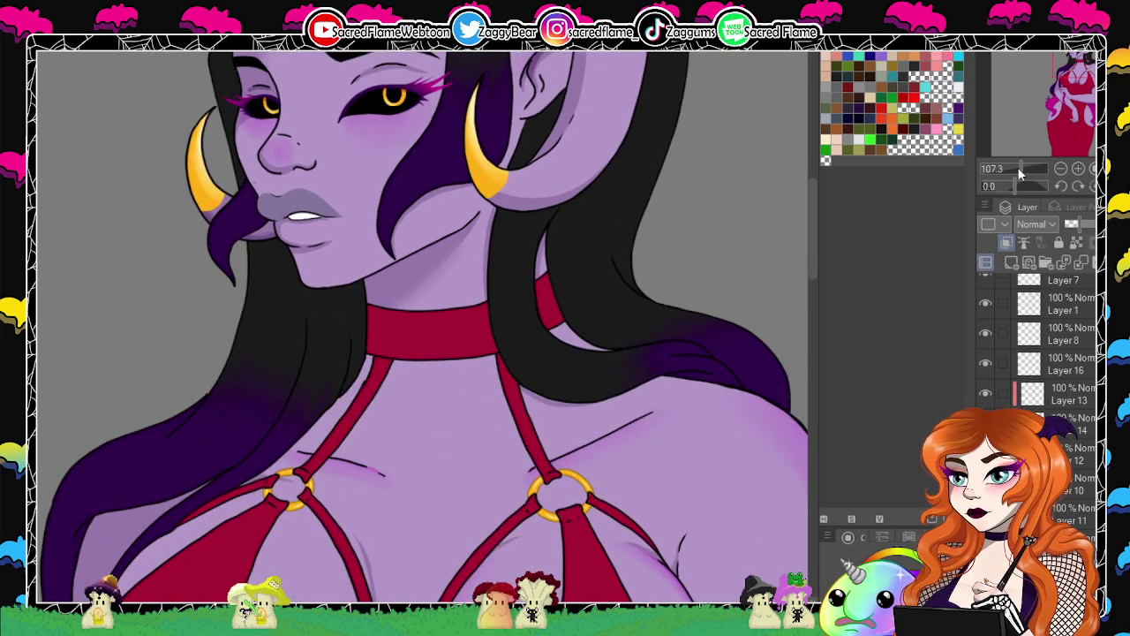
left_click_drag(1016, 186, 1003, 186)
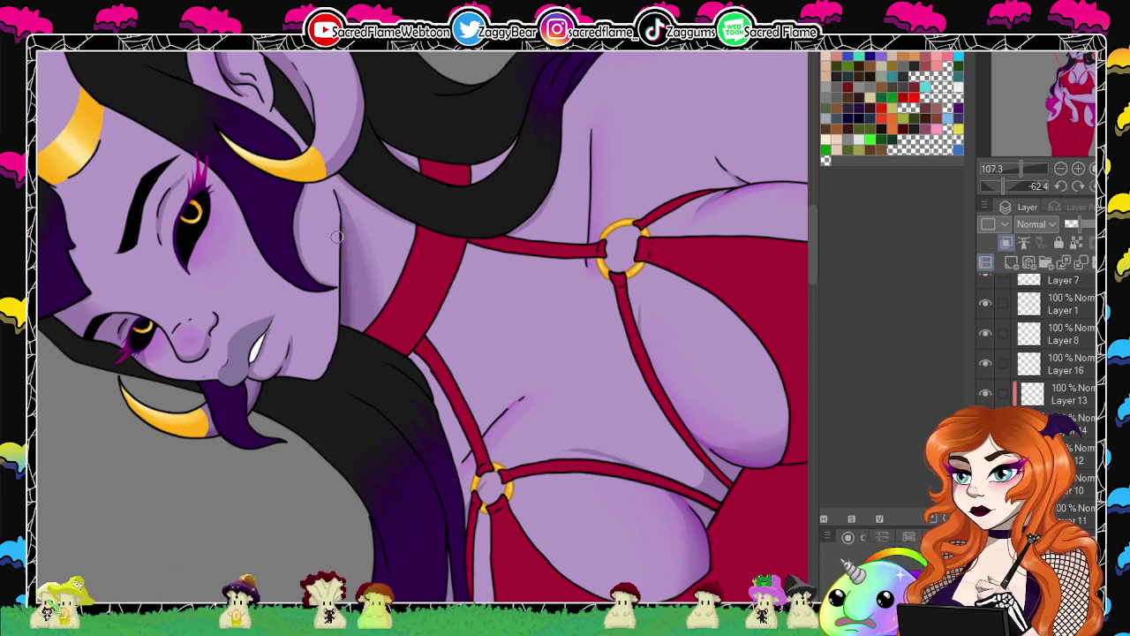
left_click_drag(722, 395, 489, 204)
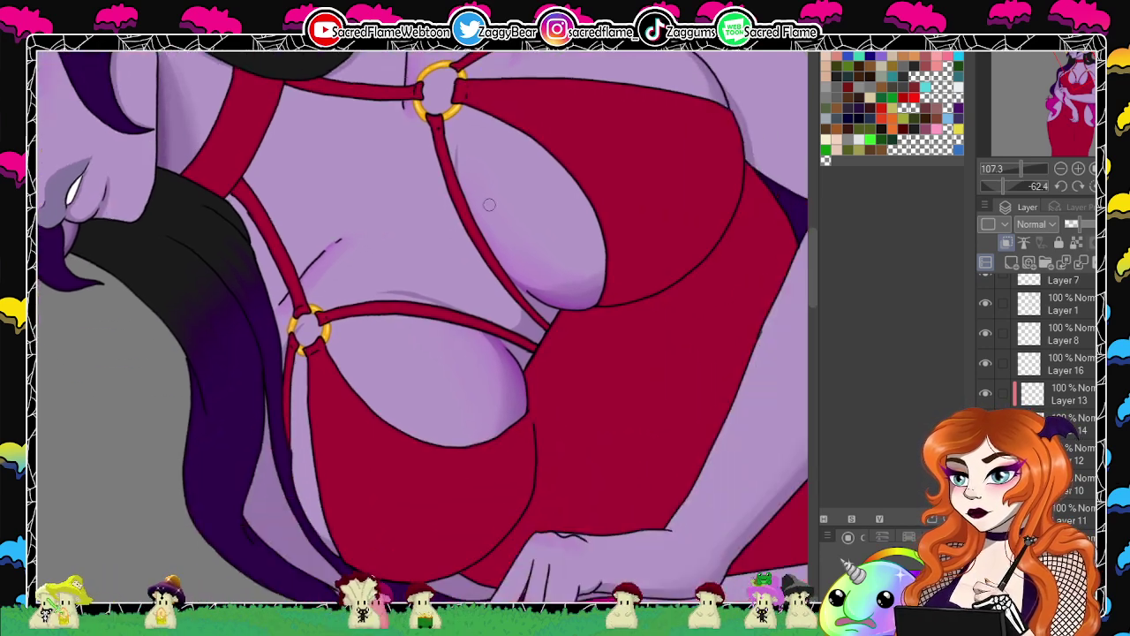
Blend the shading on the hand holding the hair strand, around its knuckles and wrist.
left_click(1093, 187)
mouse_move(1021, 169)
left_mouse_down()
mouse_move(1010, 168)
mouse_move(1022, 168)
left_mouse_up()
left_click_drag(265, 366, 329, 225)
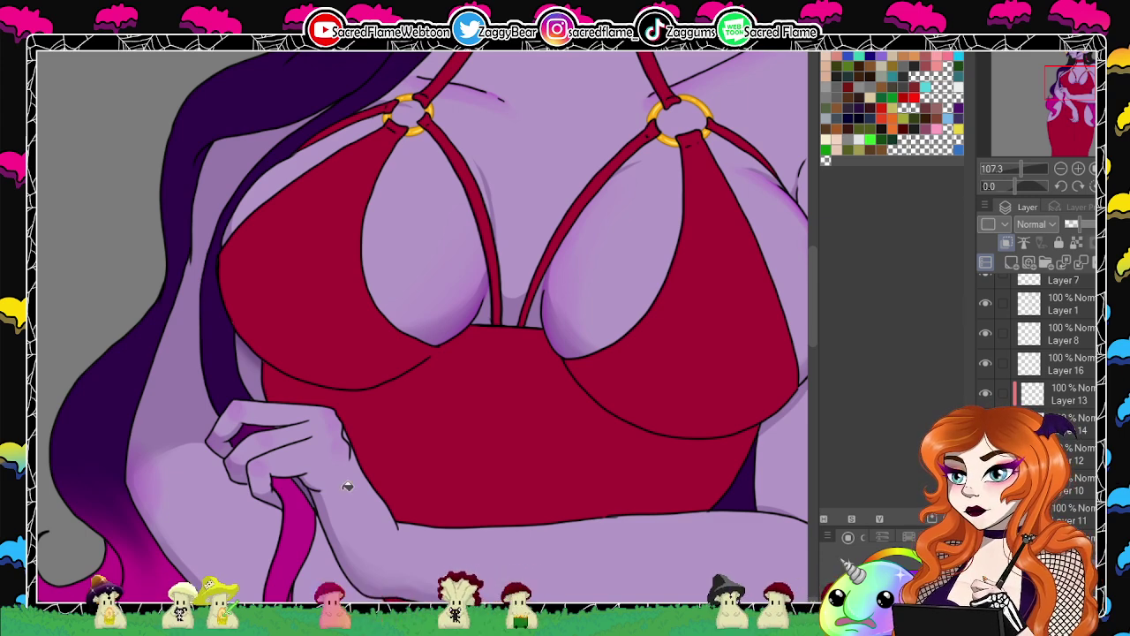
left_click_drag(418, 383, 226, 153)
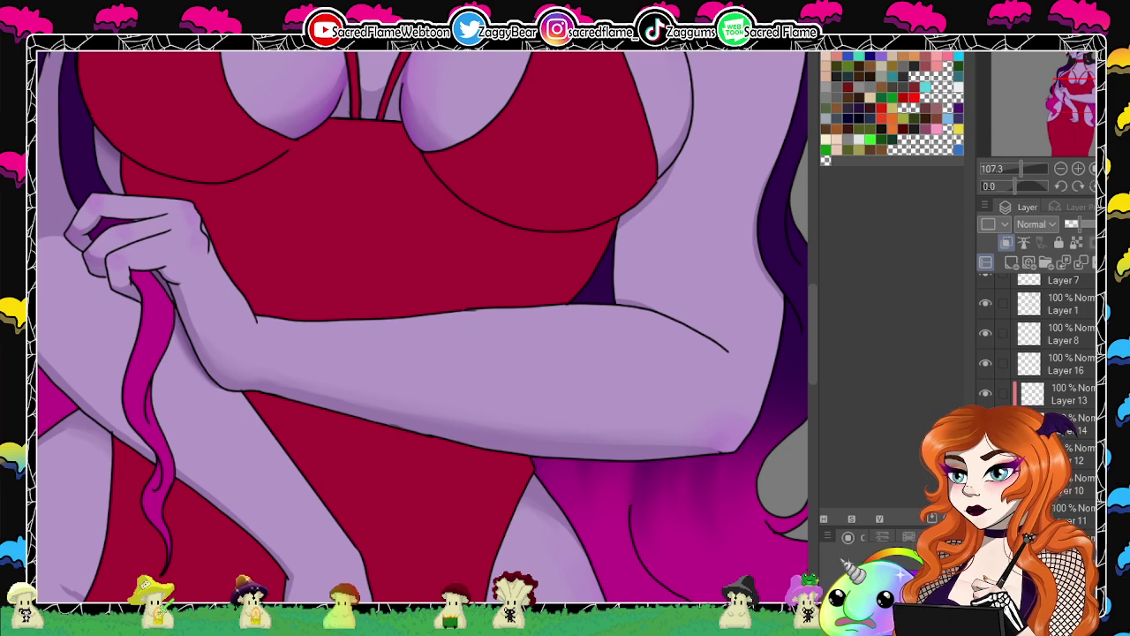
Blend the shadows on the crossed forearms and on the bare hip below them.
left_click_drag(1015, 185, 933, 193)
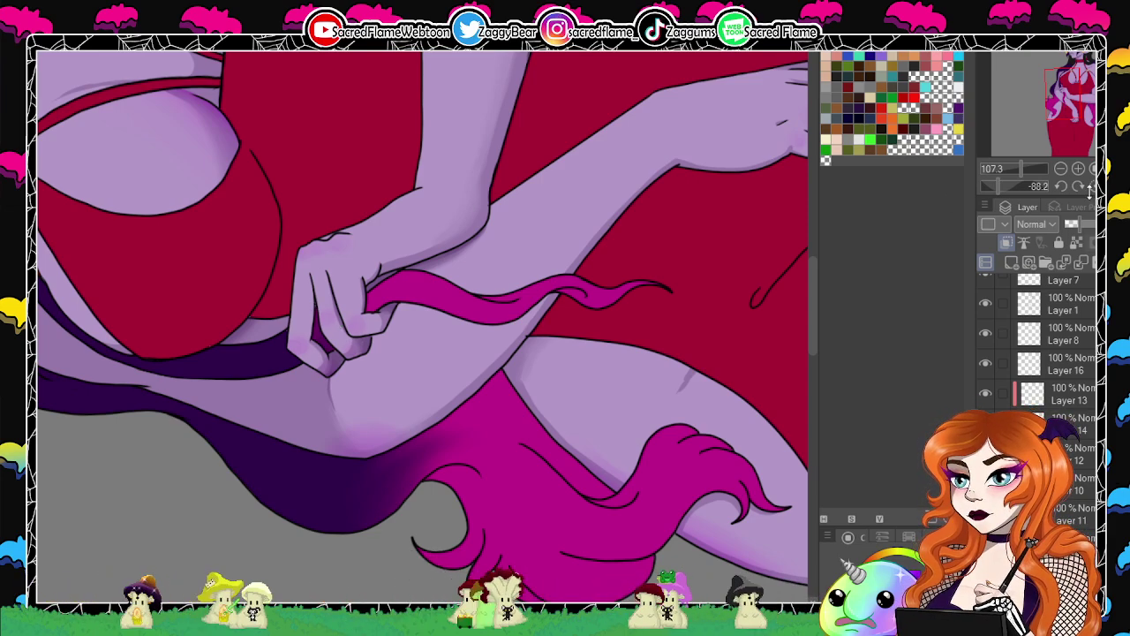
left_click(1015, 185)
mouse_move(1024, 167)
left_mouse_down()
mouse_move(1008, 165)
mouse_move(1019, 165)
left_mouse_up()
left_click_drag(636, 385, 607, 273)
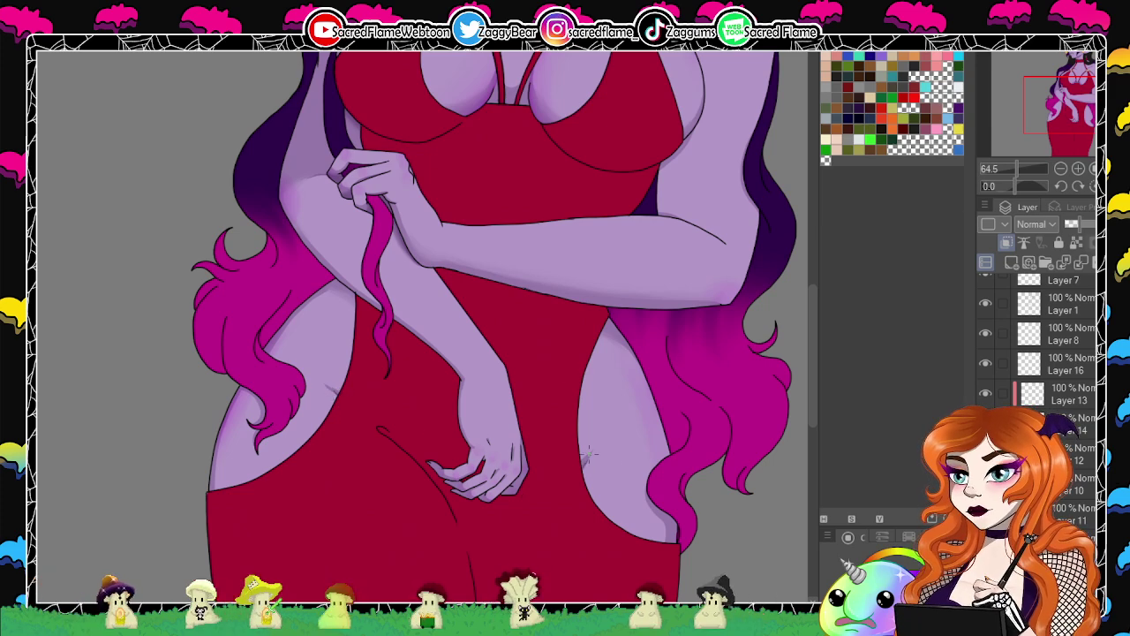
Blend the shading on the lower hand's knuckles, fingers and wrist.
left_click(1024, 166)
left_click_drag(1065, 112, 1071, 125)
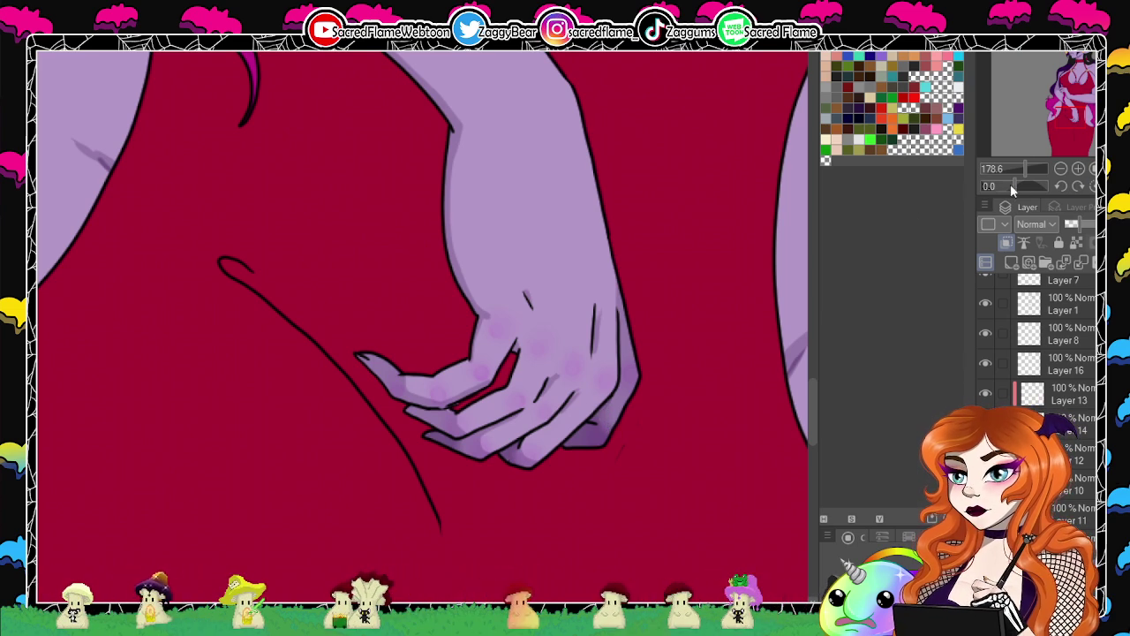
left_click_drag(1024, 168, 1011, 168)
mouse_move(704, 221)
left_mouse_down()
mouse_move(690, 417)
mouse_move(690, 388)
left_mouse_up()
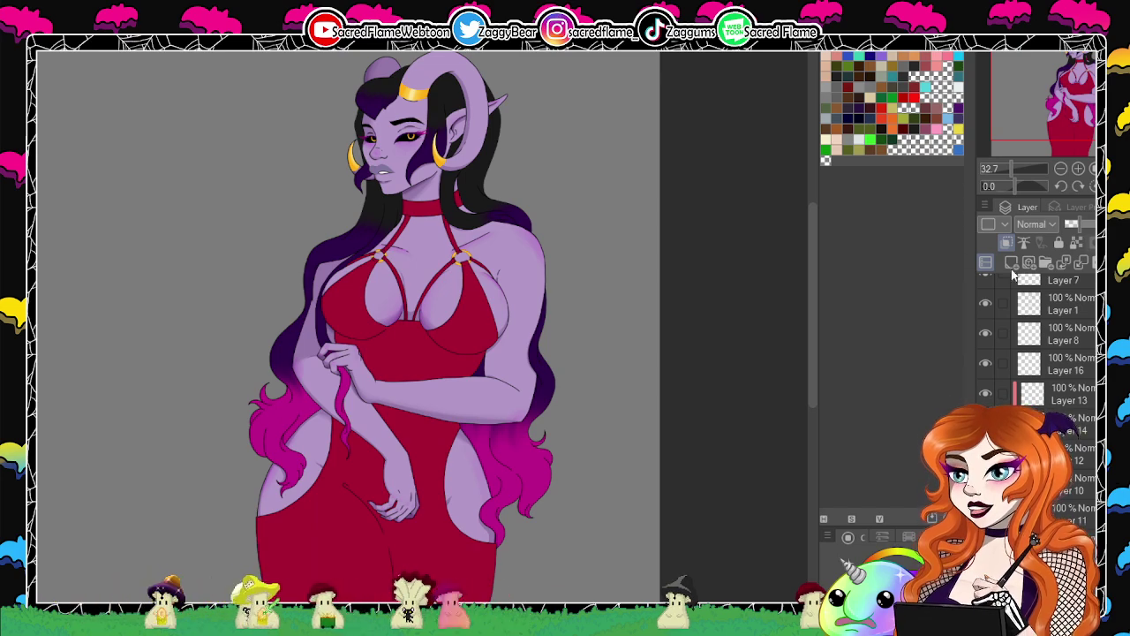
Try to shade the near eye's upper lid with dark purple eyeshadow.
left_click_drag(1011, 169, 1016, 168)
left_click_drag(1074, 83, 1072, 62)
left_click_drag(1018, 166, 1001, 149)
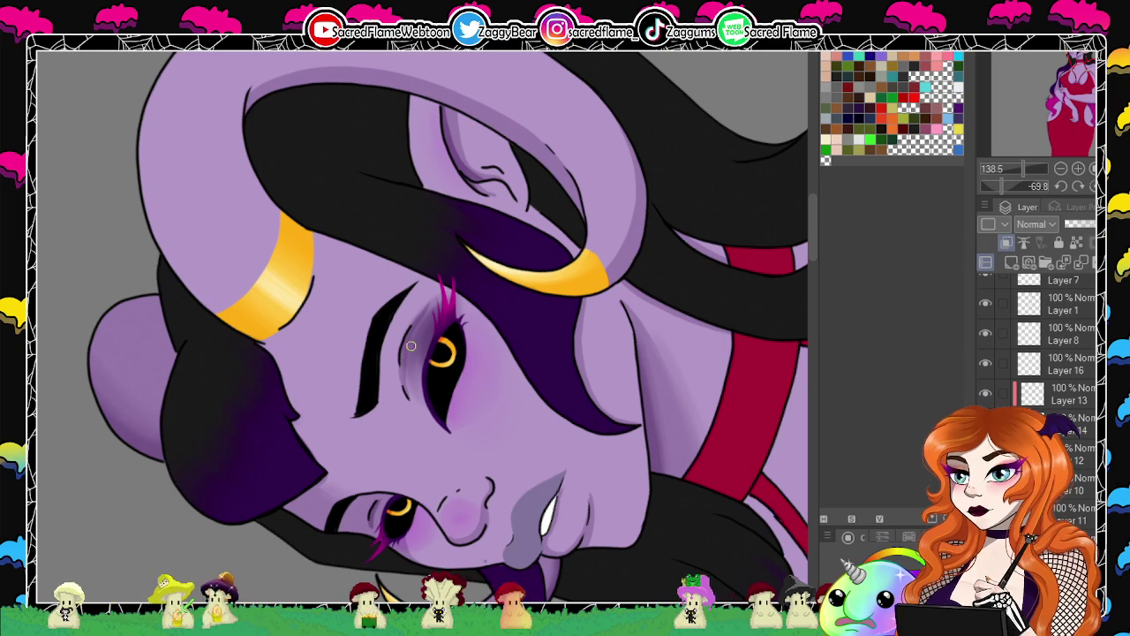
left_click(1093, 185)
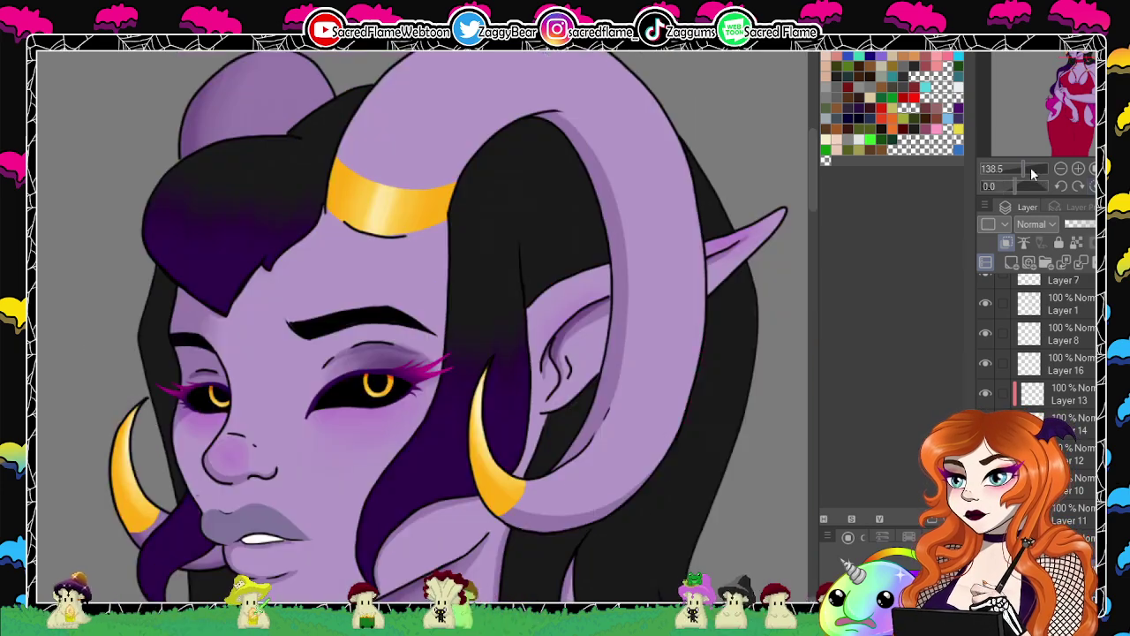
mouse_move(1030, 168)
left_mouse_down()
mouse_move(1010, 169)
mouse_move(1023, 165)
left_mouse_up()
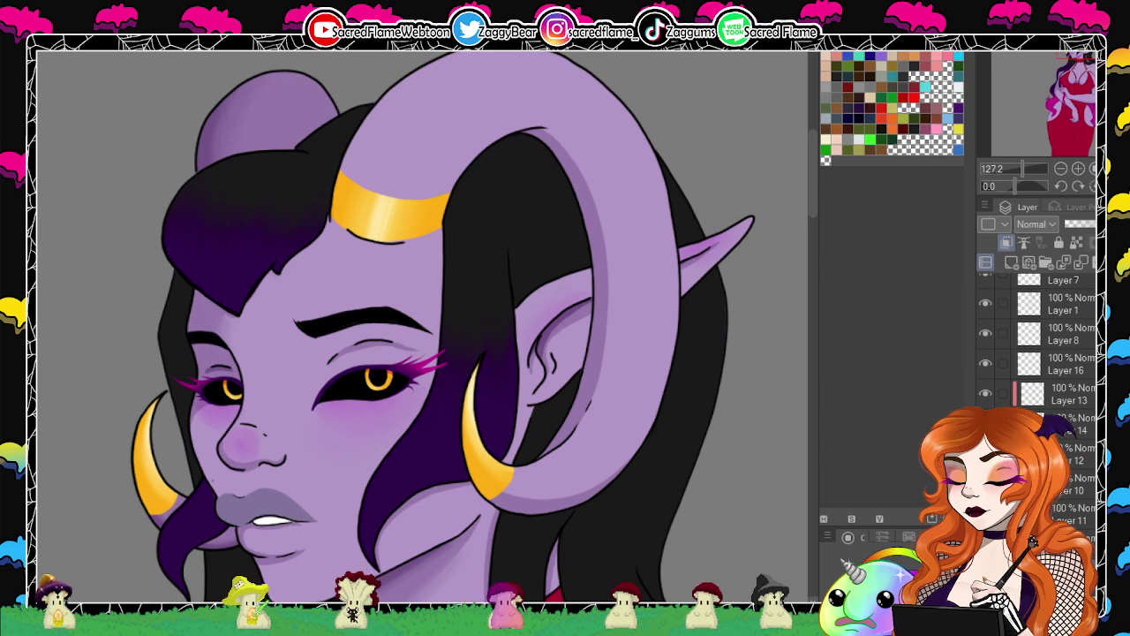
Paint soft magenta eyeshadow on the upper eyelids, strongest toward the outer lashes.
left_click_drag(1012, 181, 989, 186)
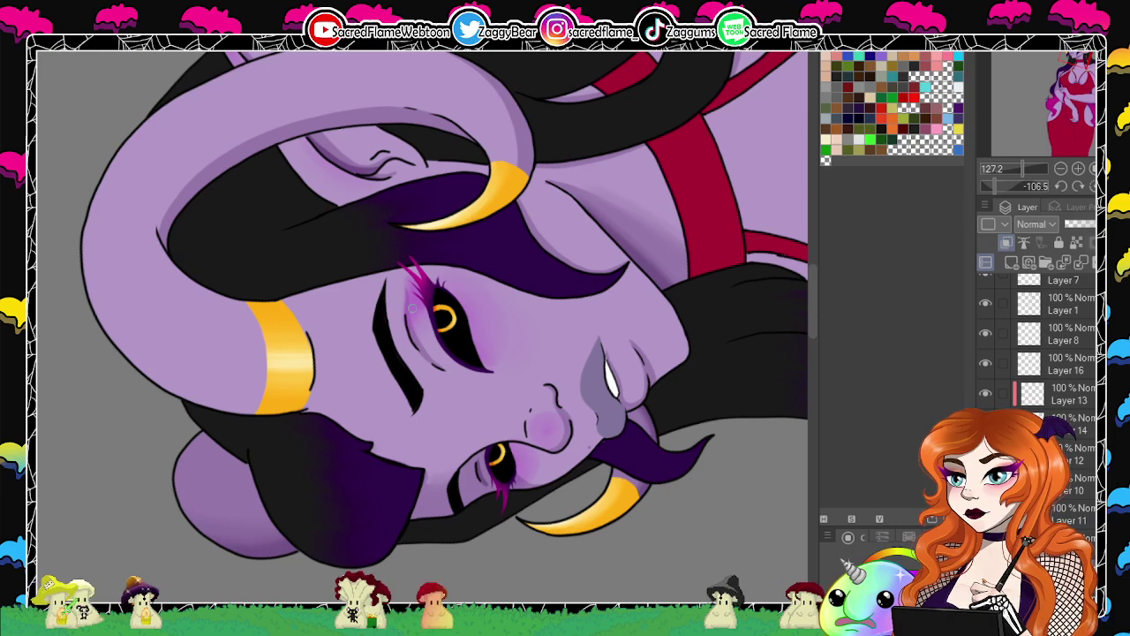
left_click(1060, 186)
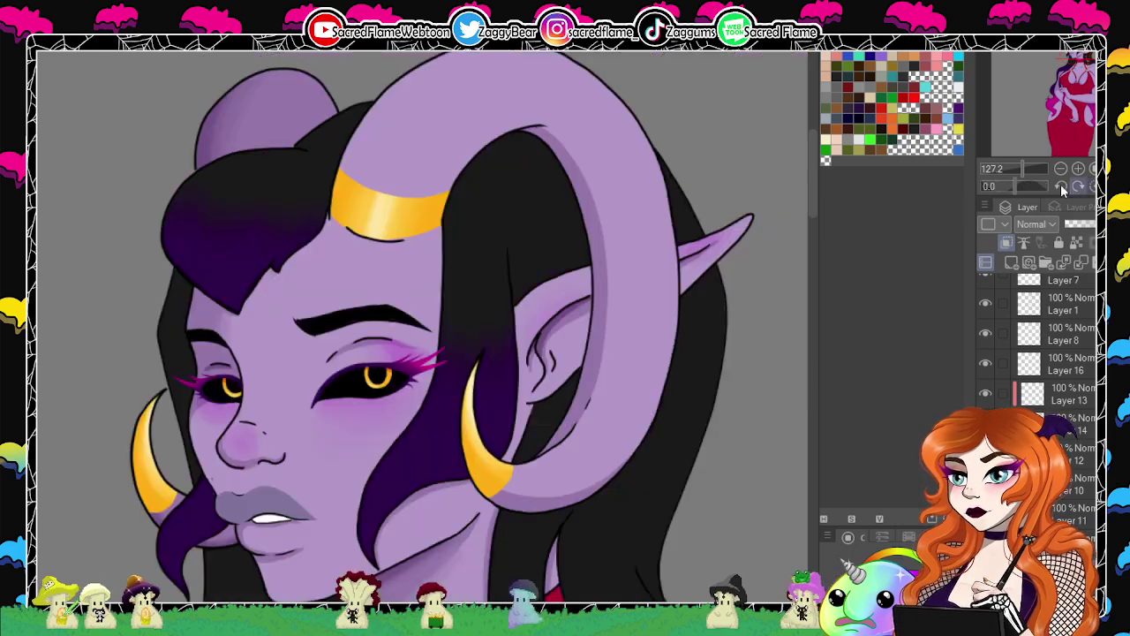
mouse_move(1019, 169)
left_mouse_down()
mouse_move(1009, 170)
mouse_move(1027, 186)
left_mouse_up()
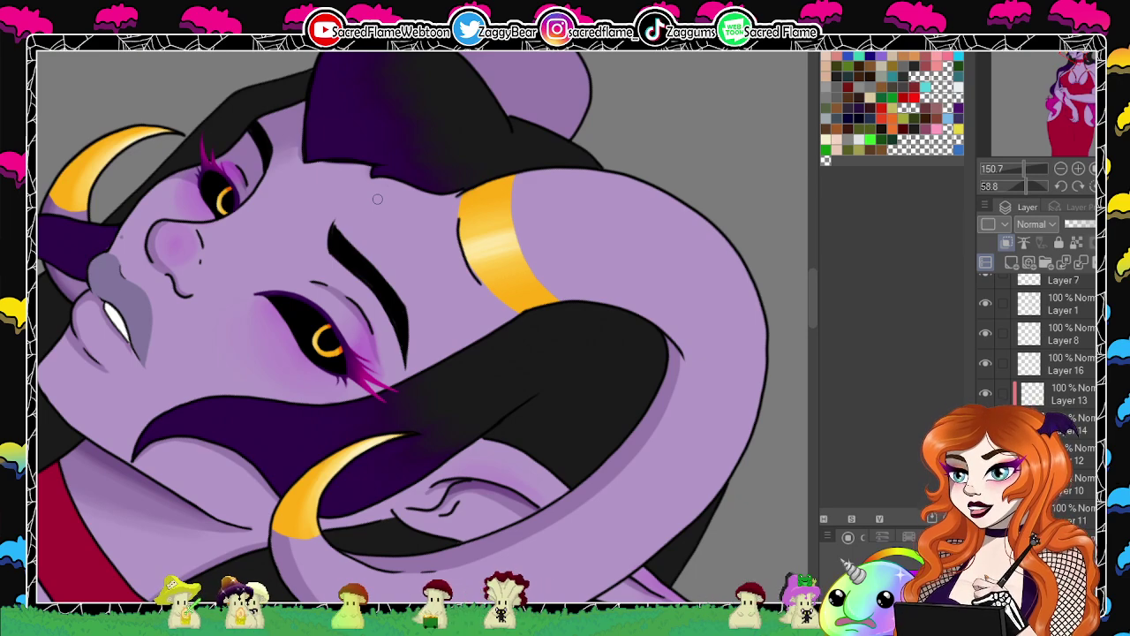
left_click_drag(1015, 172, 1021, 166)
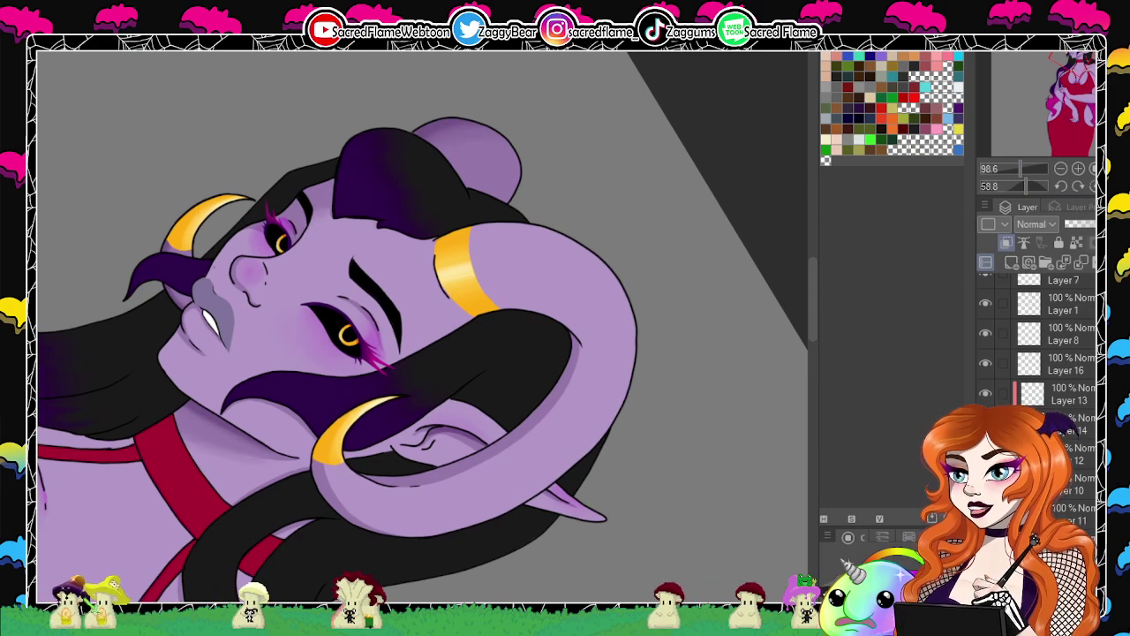
left_click(1083, 185)
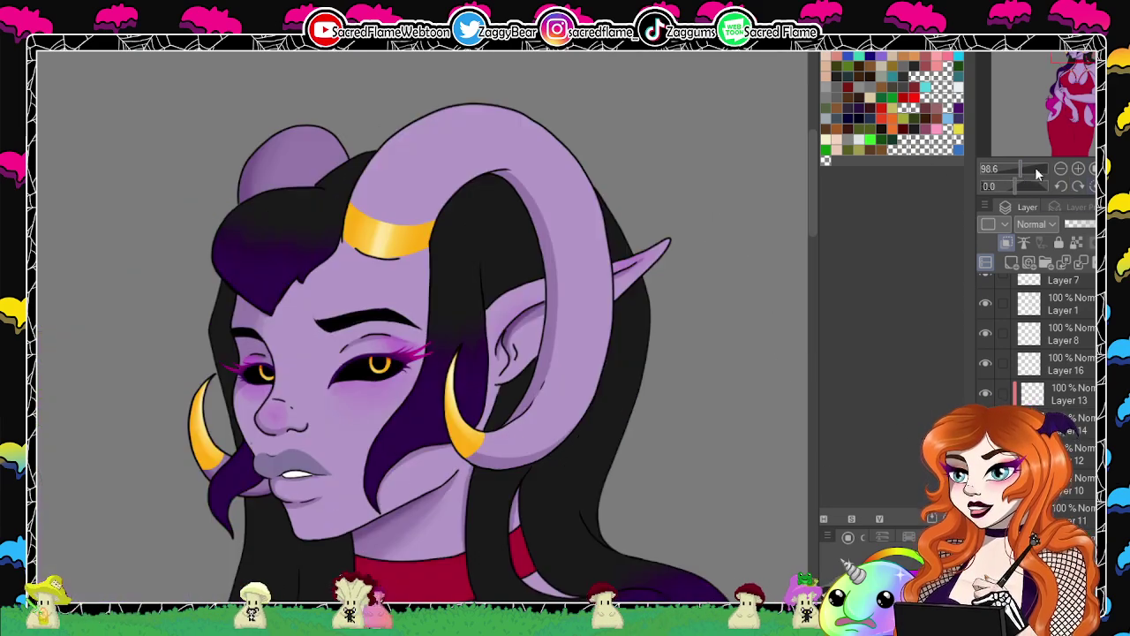
Add small white highlights around the eyes, on the nose tip and on the lower lip.
left_click_drag(1034, 167, 1001, 184)
left_click_drag(495, 378, 314, 163)
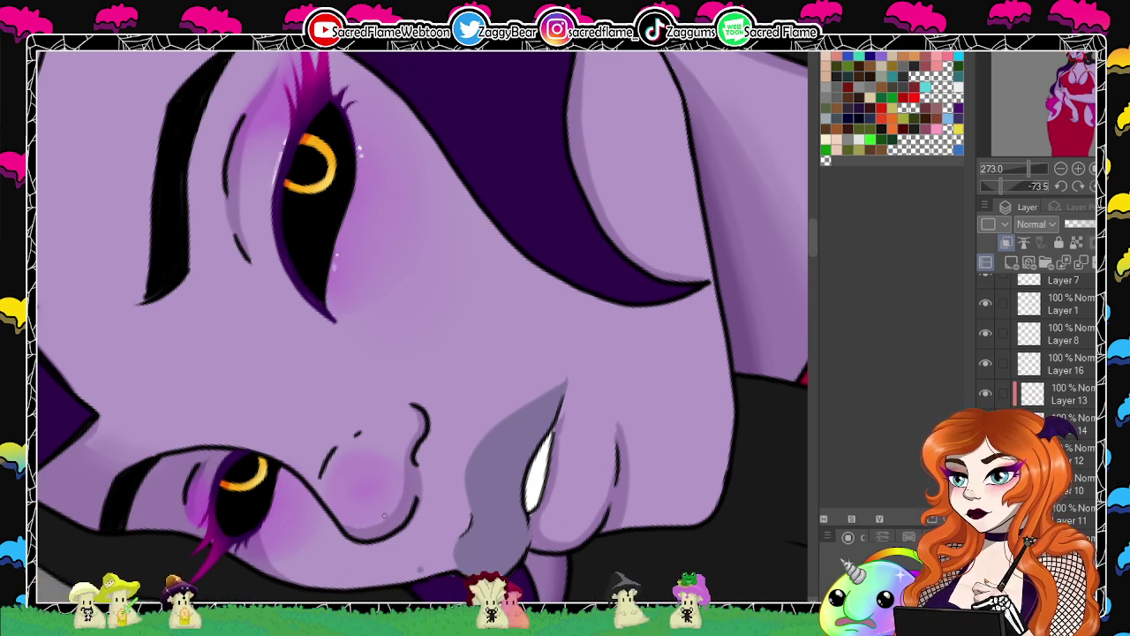
left_click_drag(381, 520, 396, 504)
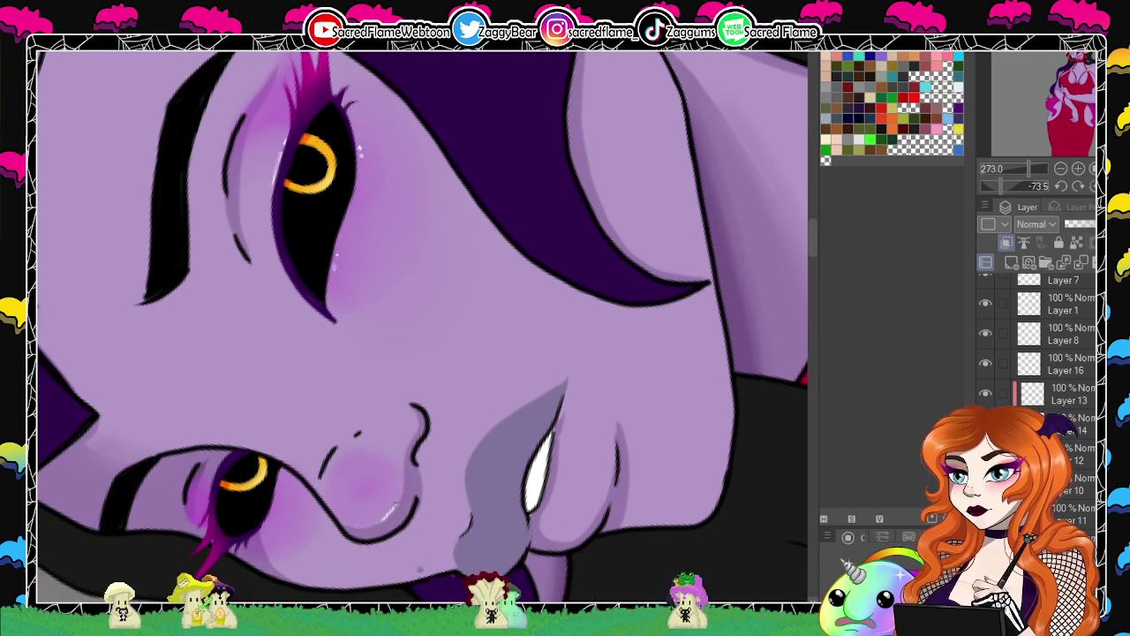
left_click(403, 479)
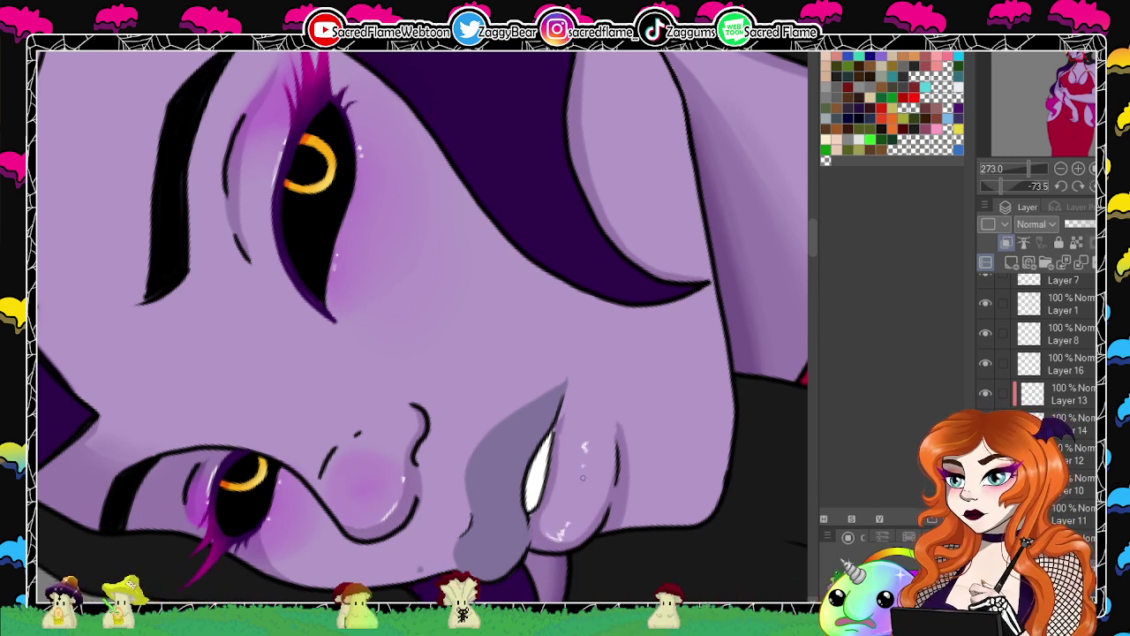
Add small white highlights inside the near ear and along its pointed tip.
mouse_move(1033, 168)
left_mouse_down()
mouse_move(1014, 170)
mouse_move(1023, 161)
left_mouse_up()
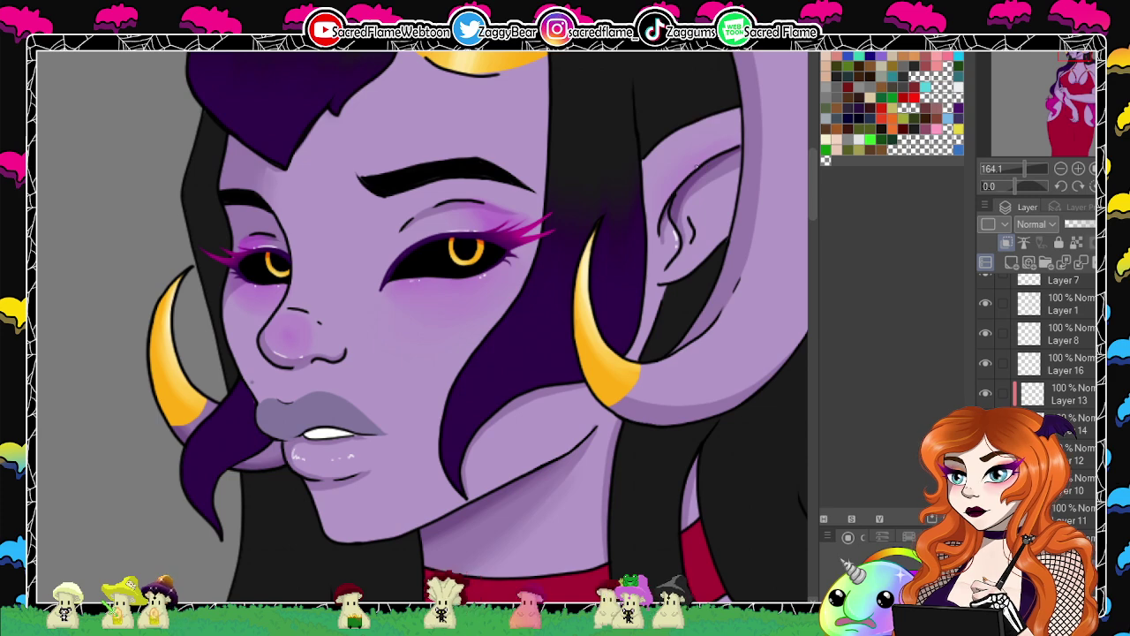
left_click_drag(721, 150, 453, 347)
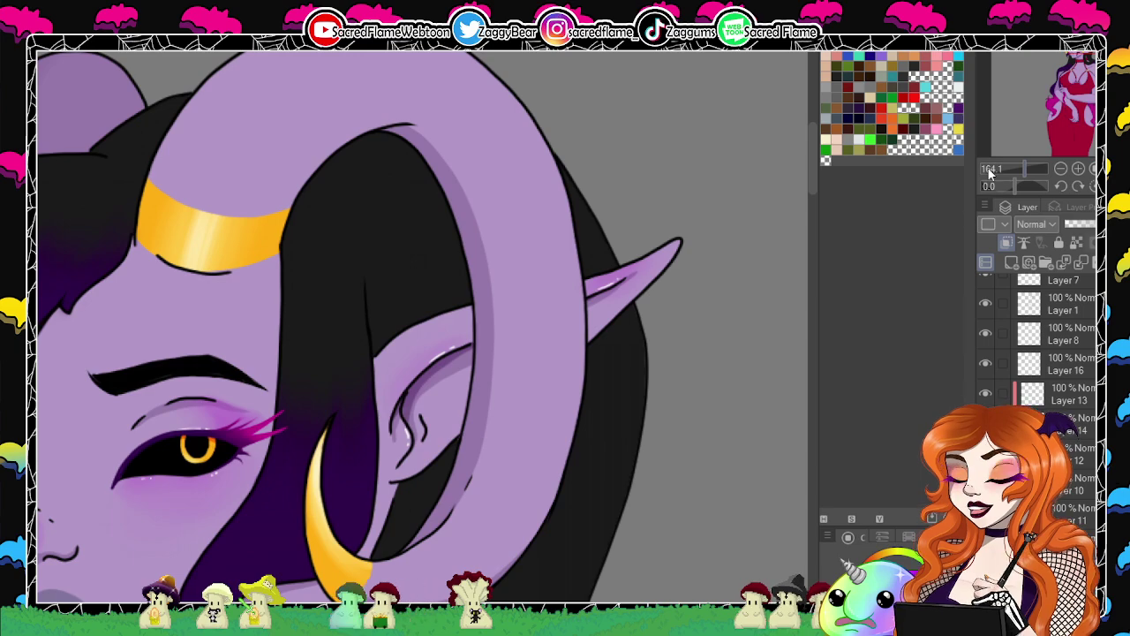
mouse_move(1024, 165)
left_mouse_down()
mouse_move(1010, 169)
mouse_move(1024, 166)
left_mouse_up()
Add small white highlights beside the dress straps on the upper curves of both breasts.
scroll(726, 200, "down", 15)
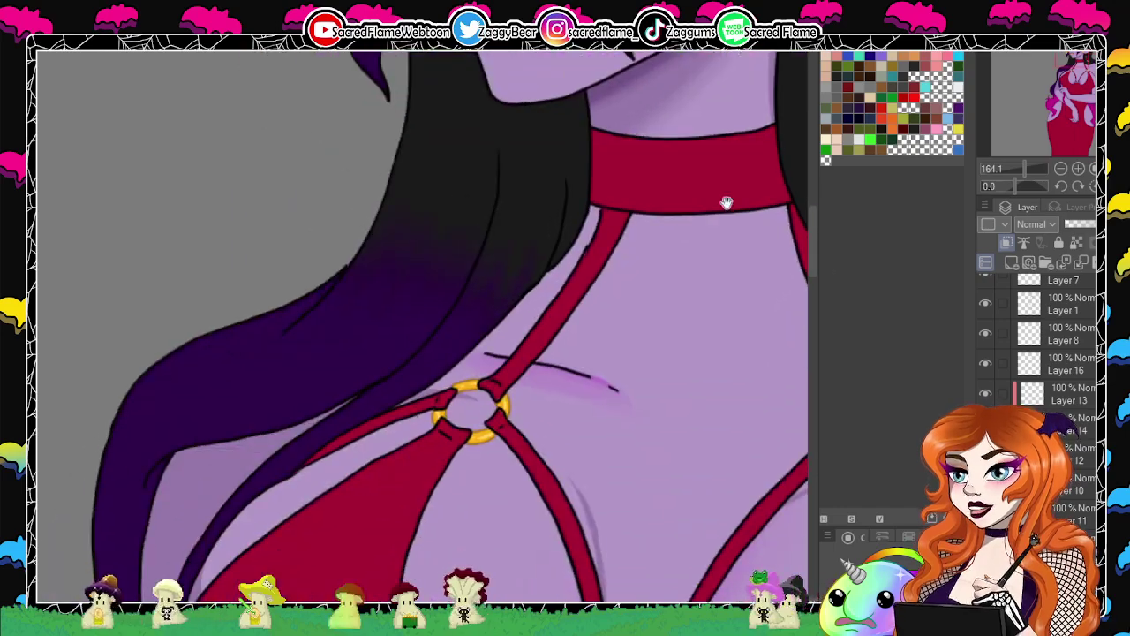
scroll(679, 274, "up", 5)
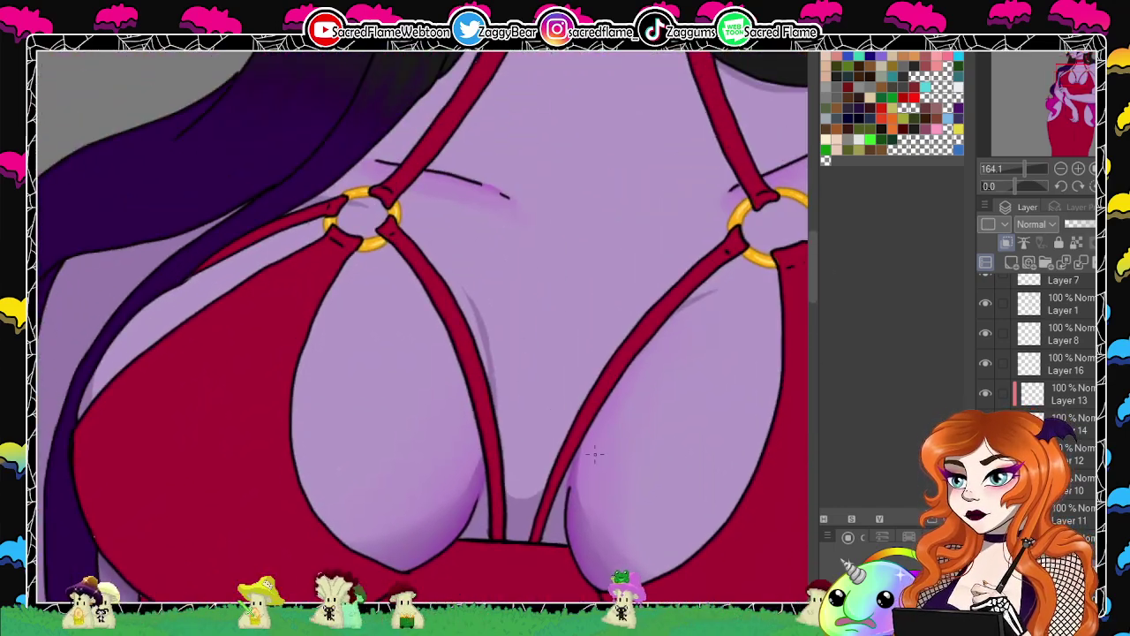
left_click_drag(1017, 185, 1000, 184)
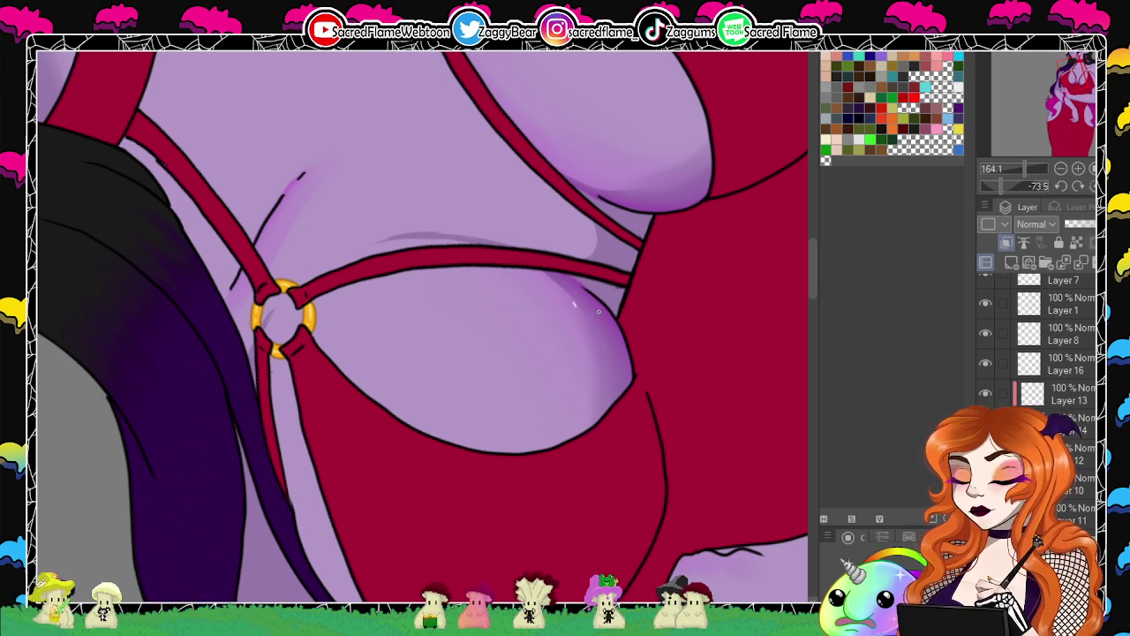
left_click_drag(1013, 187, 1022, 191)
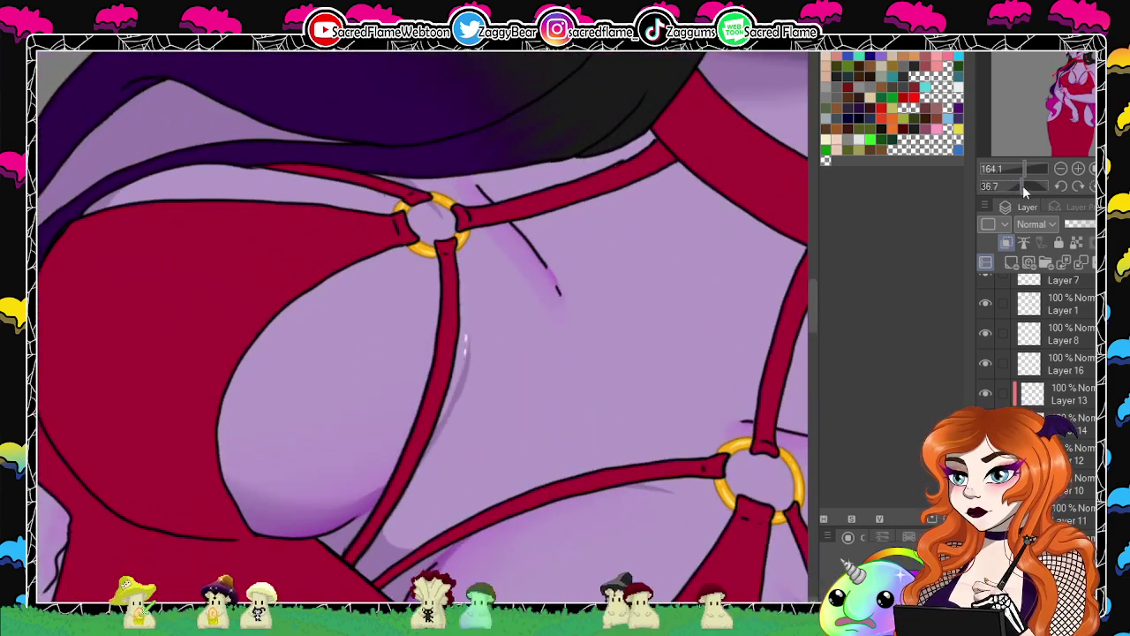
left_click_drag(1023, 185, 1003, 181)
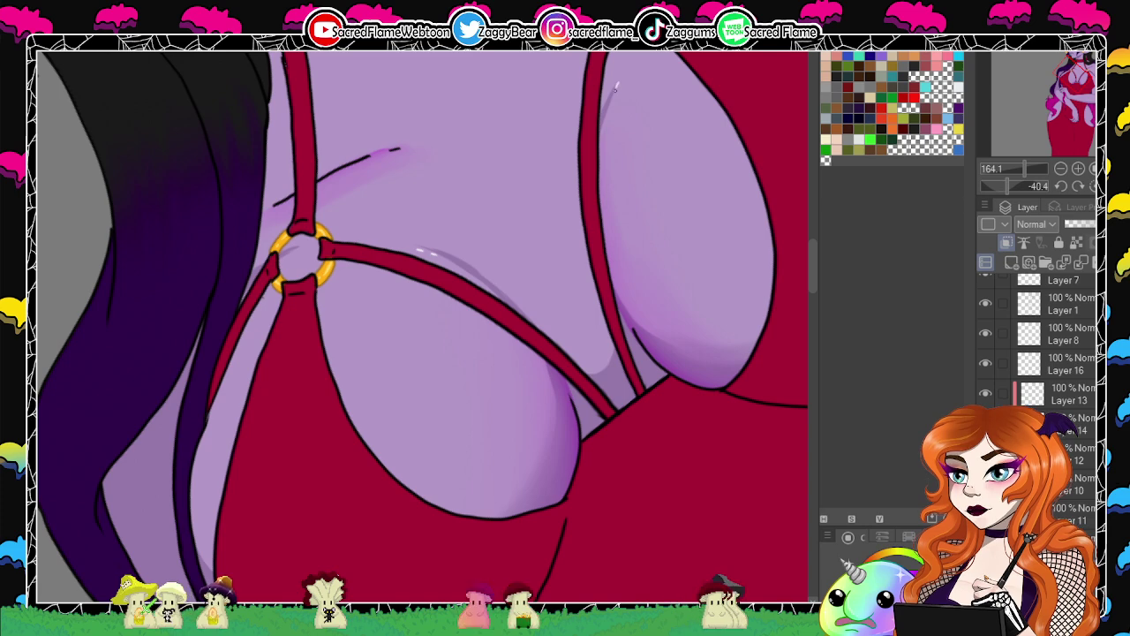
Paint thin white highlights along both collarbones.
left_click_drag(556, 324, 551, 489)
left_click_drag(665, 131, 602, 297)
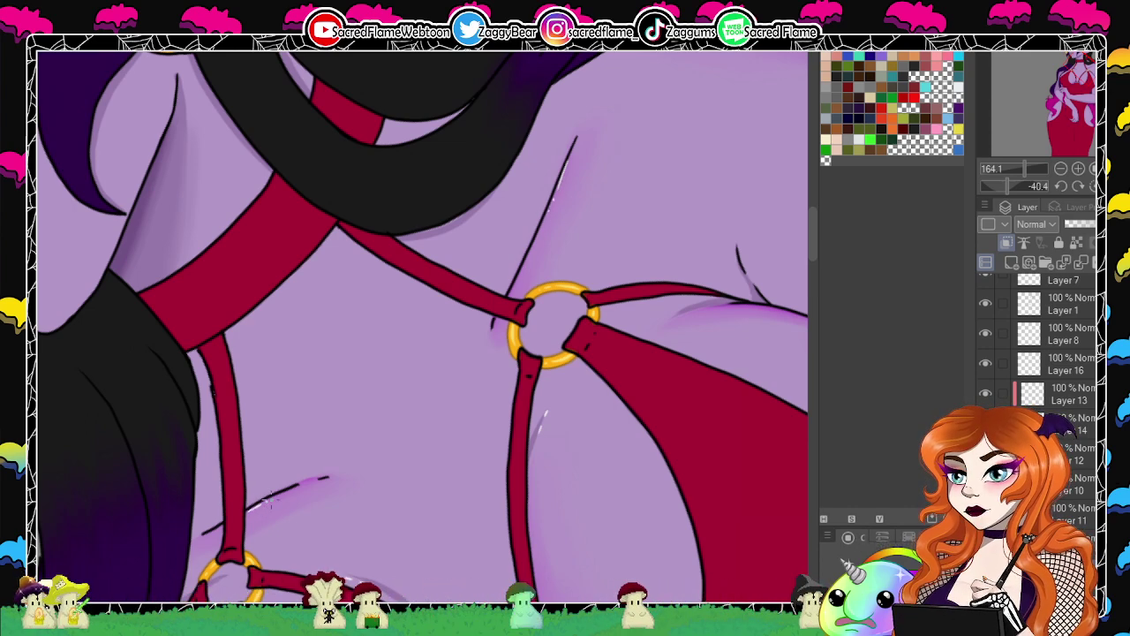
left_click_drag(689, 298, 606, 265)
left_click_drag(672, 189, 534, 208)
left_click_drag(692, 343, 759, 239)
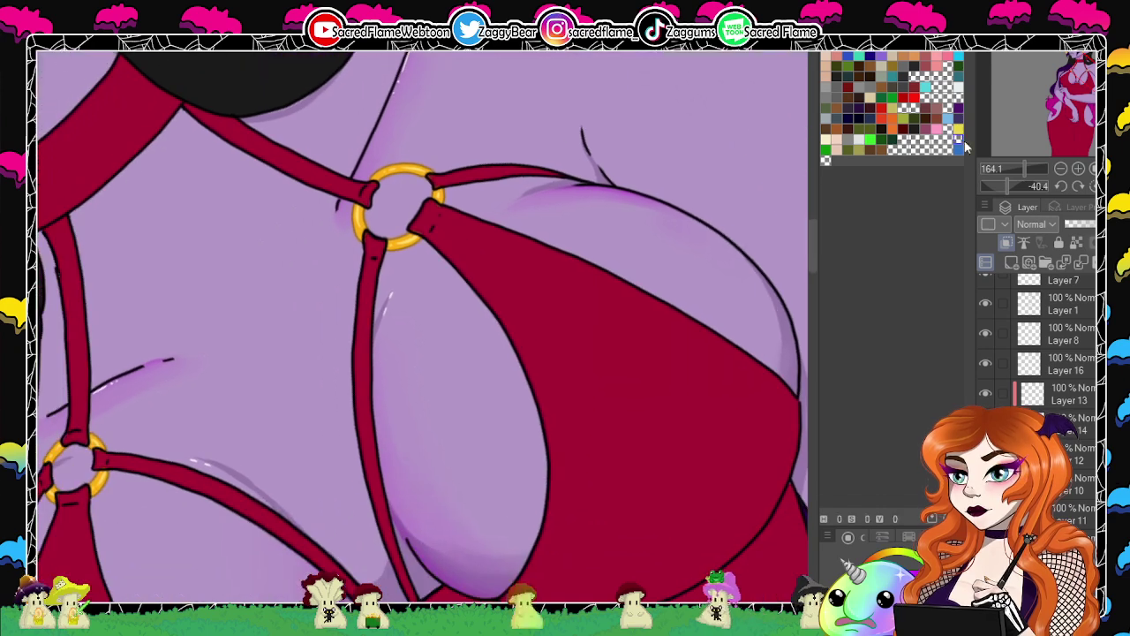
Add white highlights on the near breast's outer edge by the strap and on the near shoulder.
left_click_drag(1008, 186, 991, 185)
left_click_drag(383, 172, 365, 323)
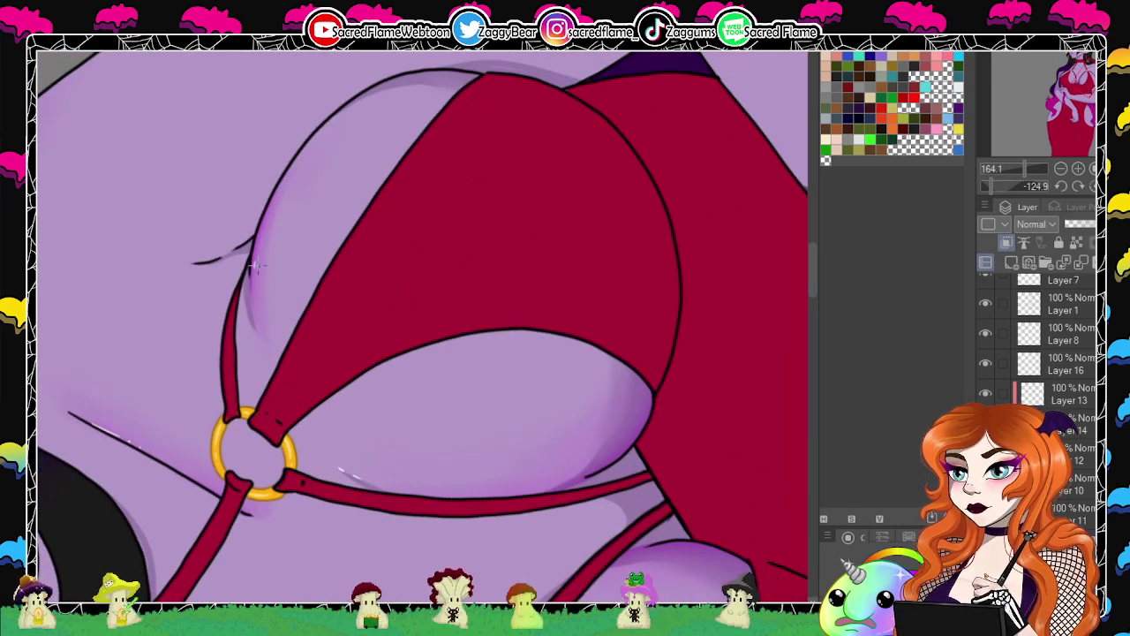
left_click(1091, 186)
mouse_move(1024, 169)
left_mouse_down()
mouse_move(1012, 172)
mouse_move(1023, 171)
left_mouse_up()
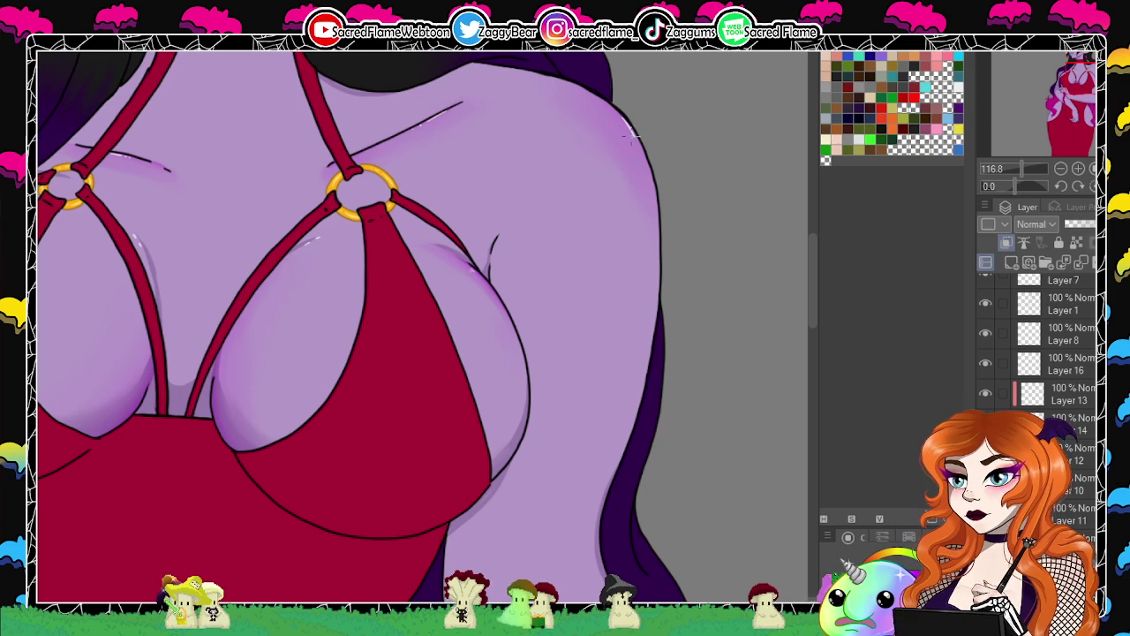
Add white highlights to the knuckles and fingers of the hand holding the hair strand.
scroll(577, 377, "down", 5)
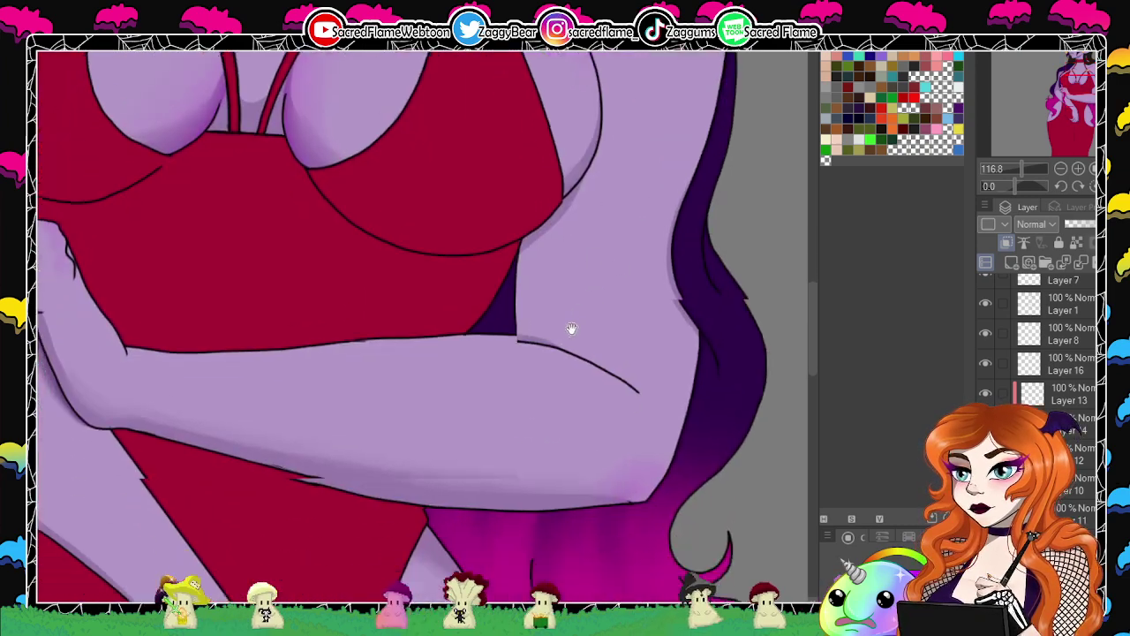
left_click_drag(1022, 185, 991, 179)
left_click_drag(525, 360, 711, 136)
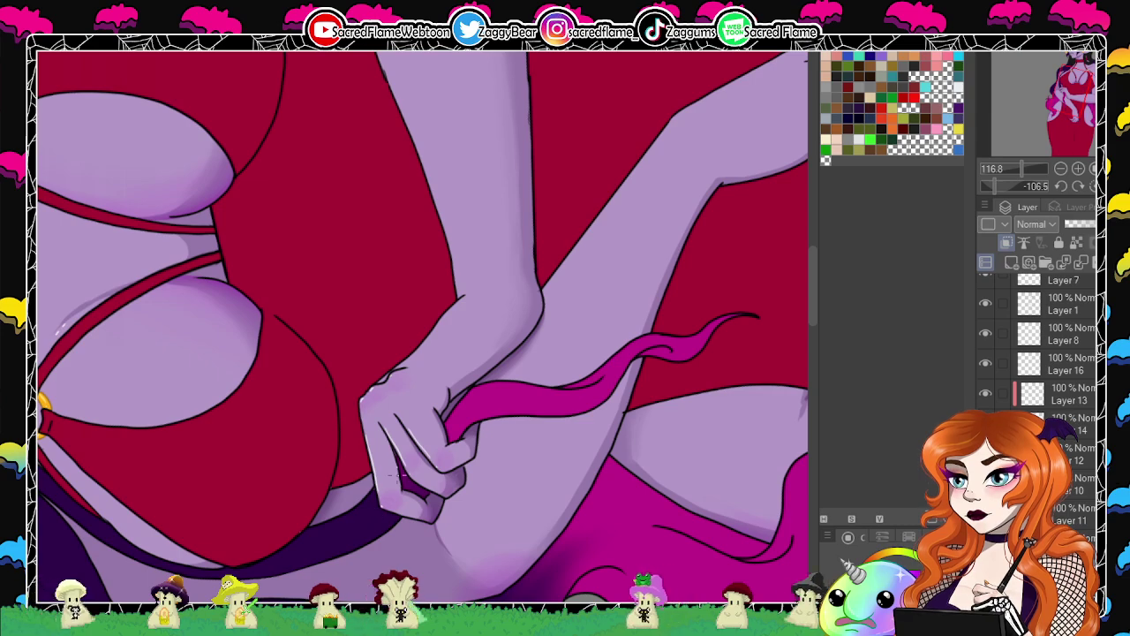
Paint white highlights along the lower hand's fingers and the outer edge of its wrist.
left_click(1015, 186)
left_click_drag(1022, 169, 1020, 167)
scroll(535, 380, "down", 5)
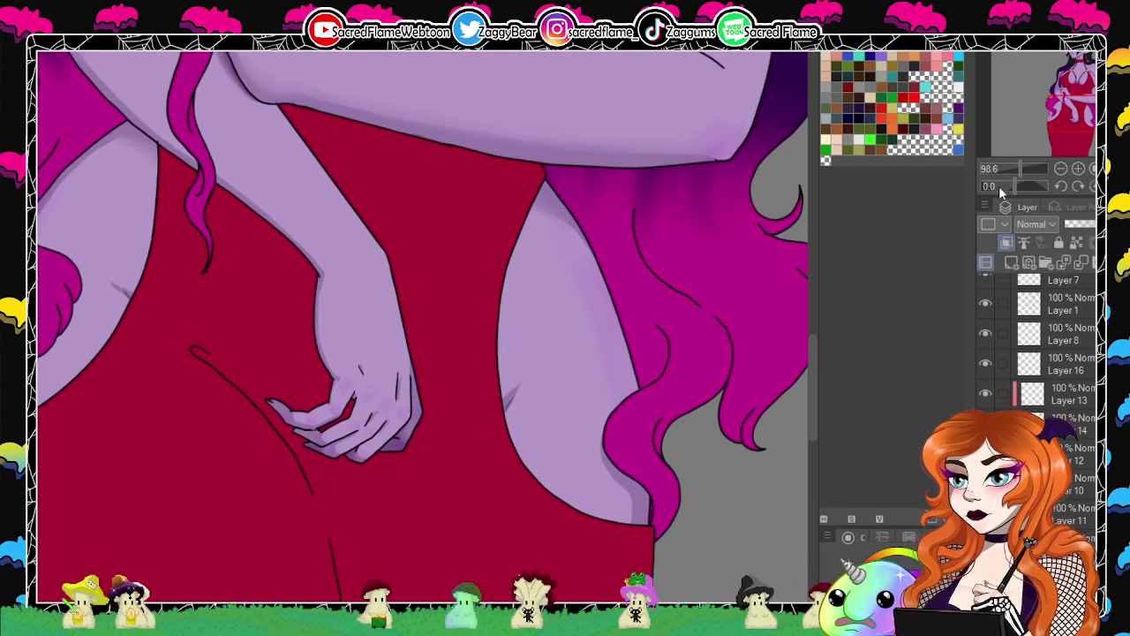
mouse_move(1000, 188)
left_mouse_down()
mouse_move(1010, 185)
mouse_move(980, 182)
left_mouse_up()
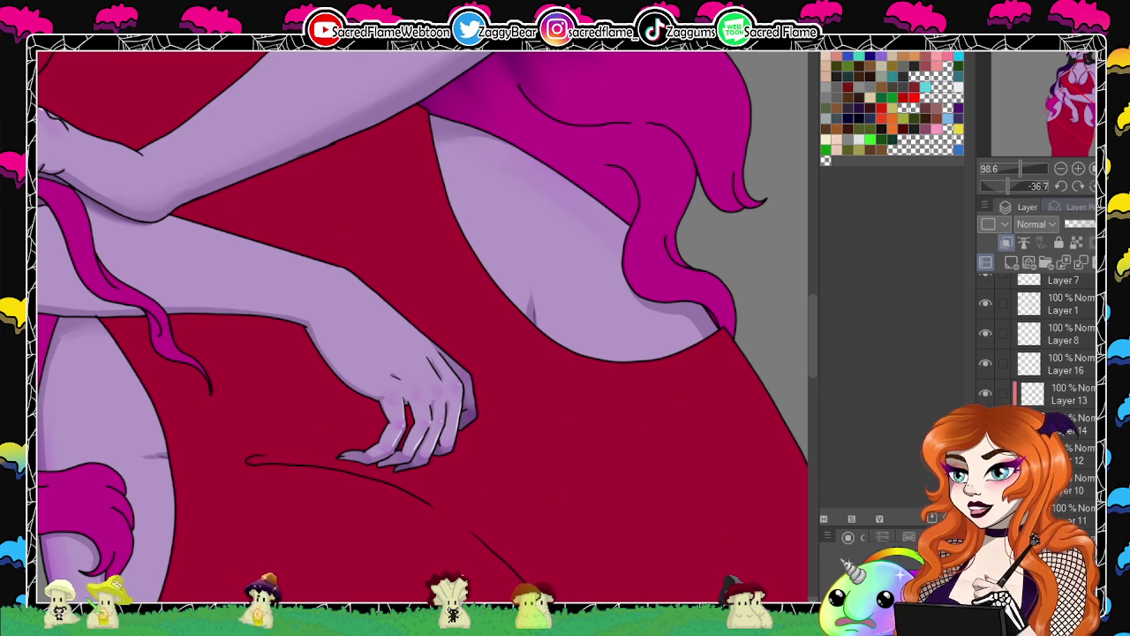
left_click(1093, 185)
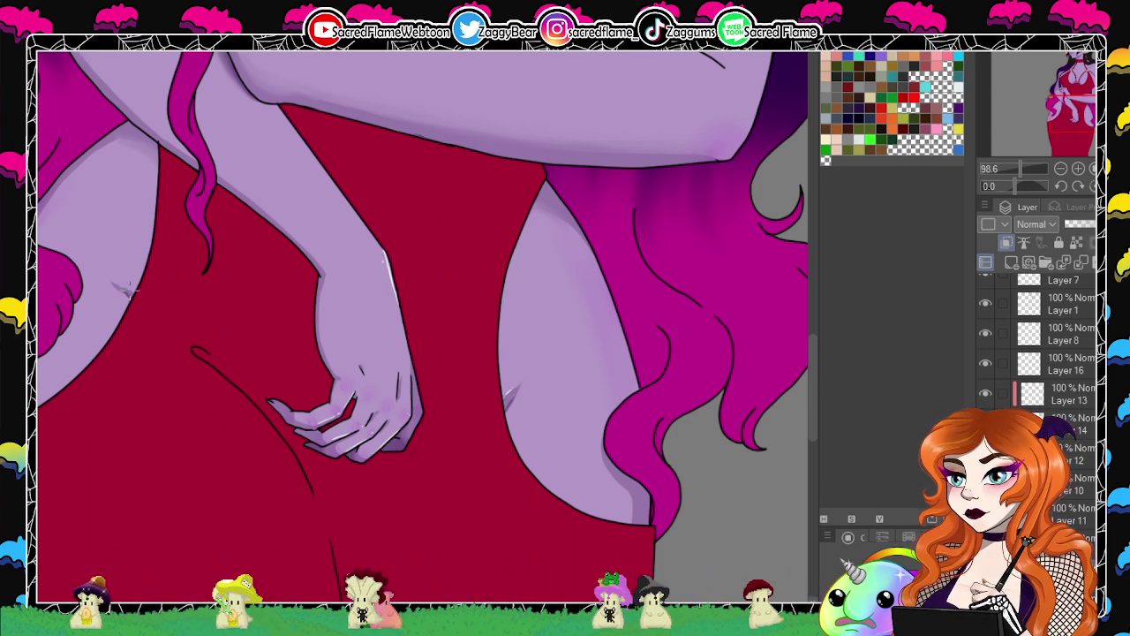
Add thin white highlights along the outer edges of both bare hips.
left_click_drag(235, 370, 487, 299)
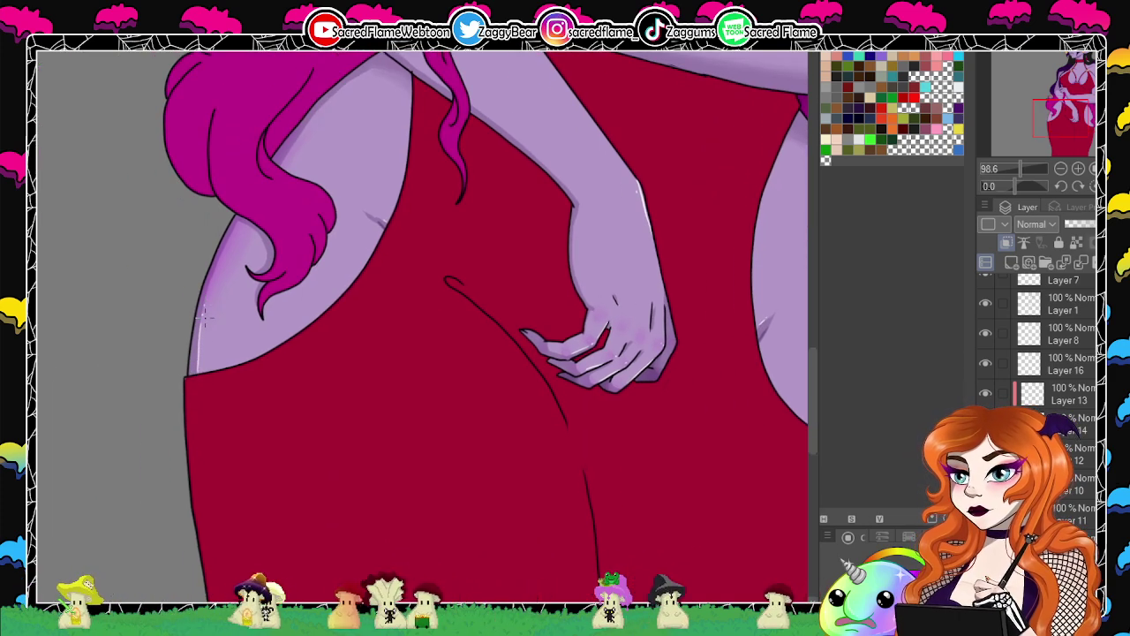
left_click_drag(735, 318, 249, 307)
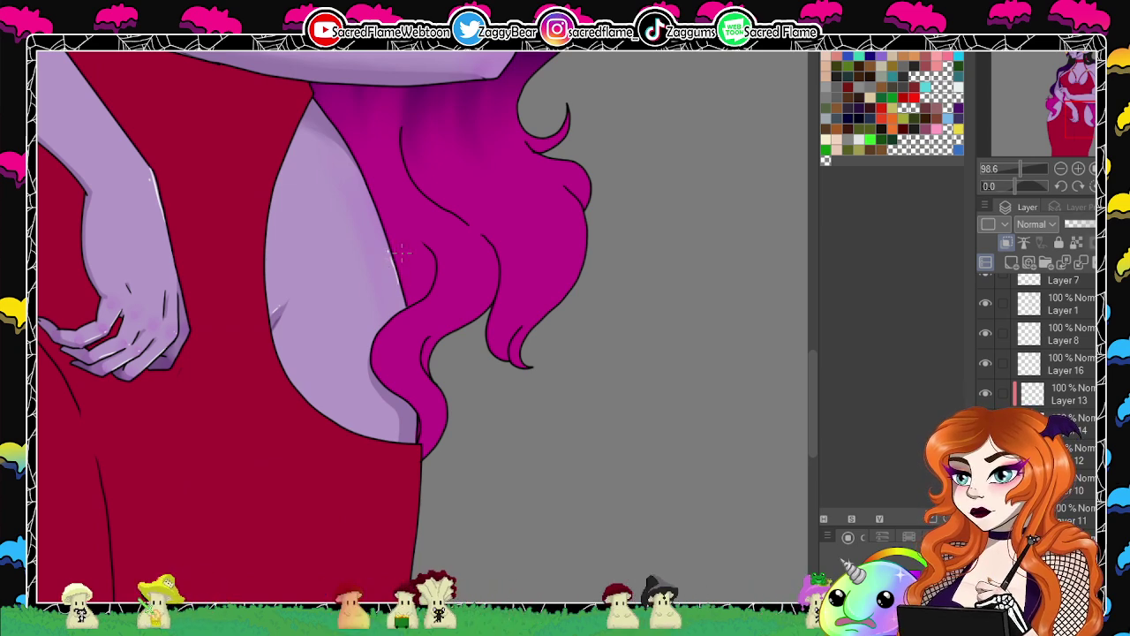
left_click_drag(1026, 168, 1009, 168)
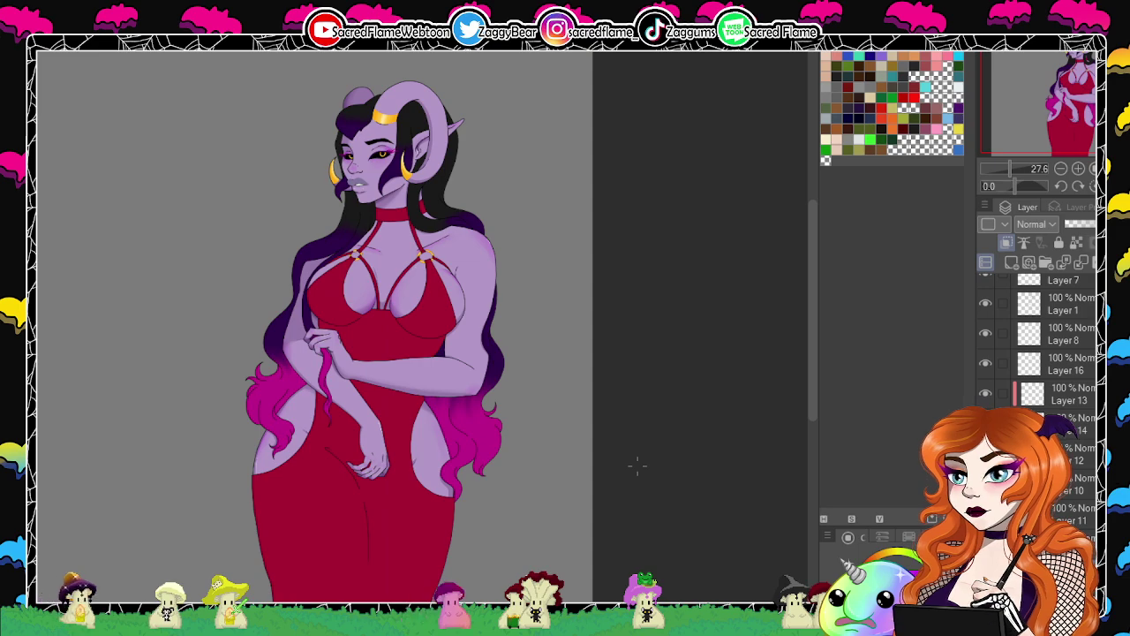
Lower the opacity of the white highlight layer to soften the highlights on the skin.
left_click_drag(1009, 168, 1019, 169)
left_click_drag(697, 178, 668, 500)
scroll(668, 499, "up", 5)
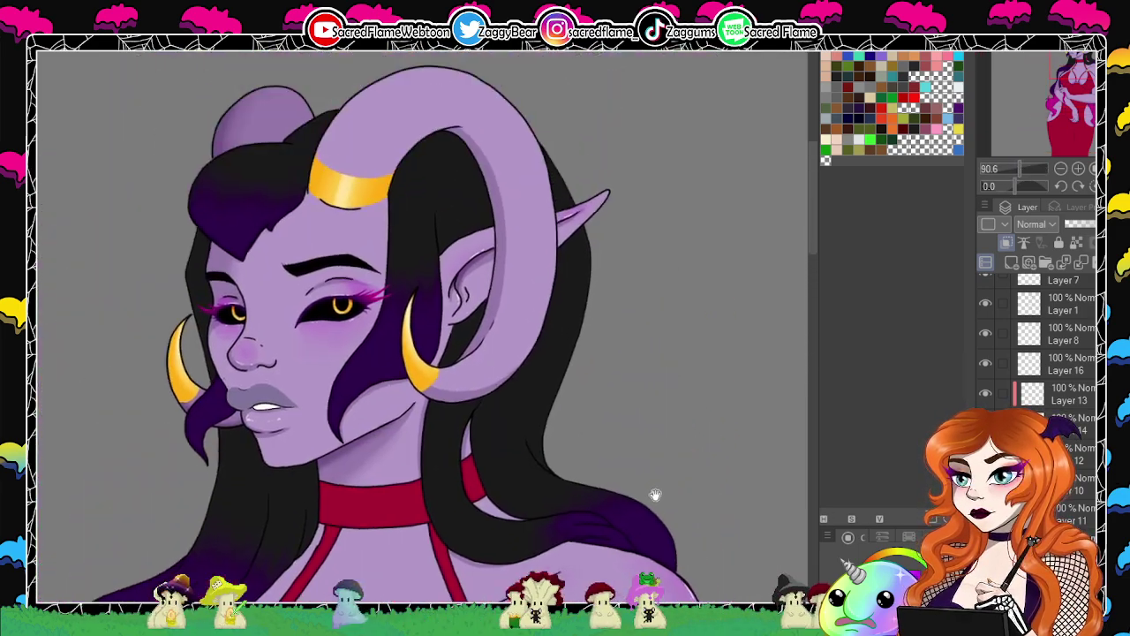
mouse_move(651, 537)
left_mouse_down()
mouse_move(709, 365)
mouse_move(694, 542)
mouse_move(680, 508)
mouse_move(701, 184)
left_mouse_up()
left_click_drag(702, 385, 680, 109)
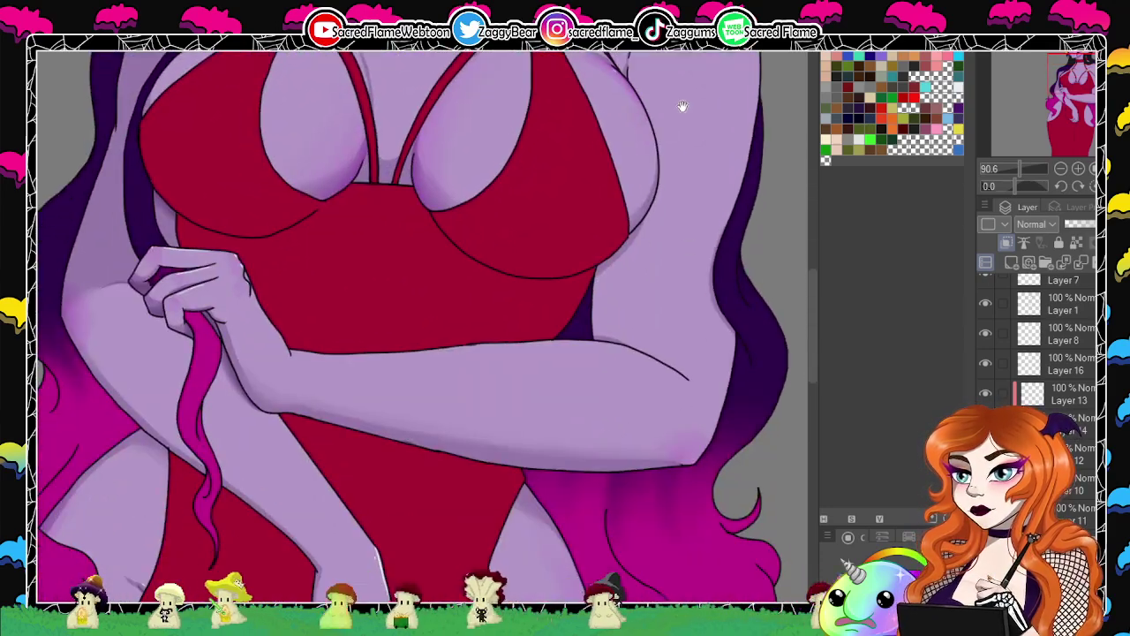
mouse_move(715, 574)
left_mouse_down()
mouse_move(730, 109)
mouse_move(686, 277)
mouse_move(711, 241)
left_mouse_up()
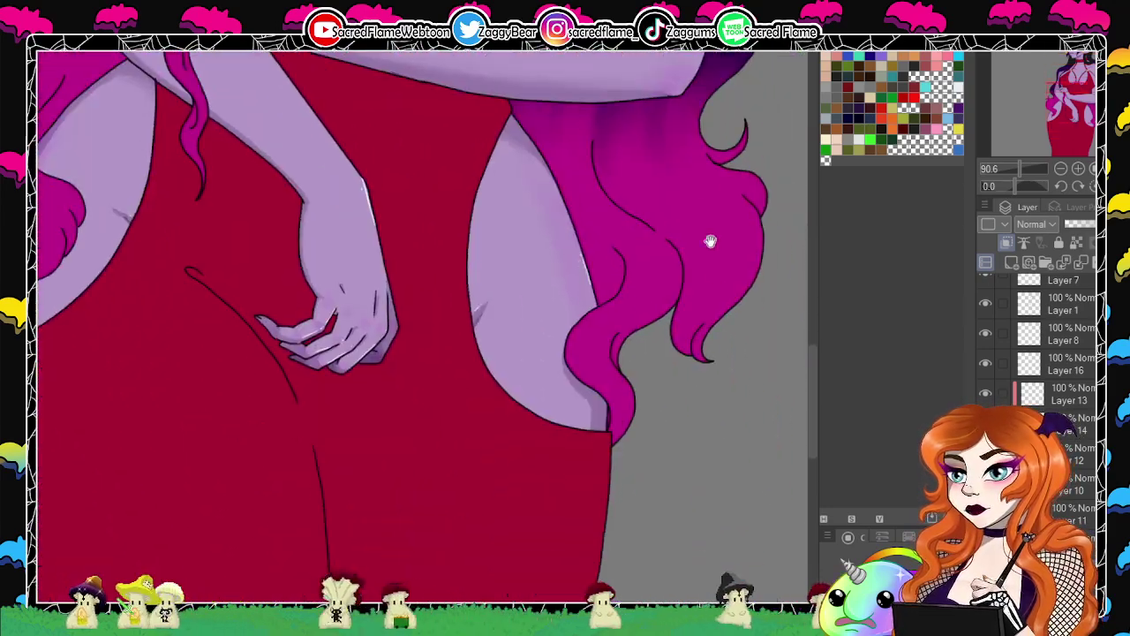
left_click_drag(1092, 223, 1074, 224)
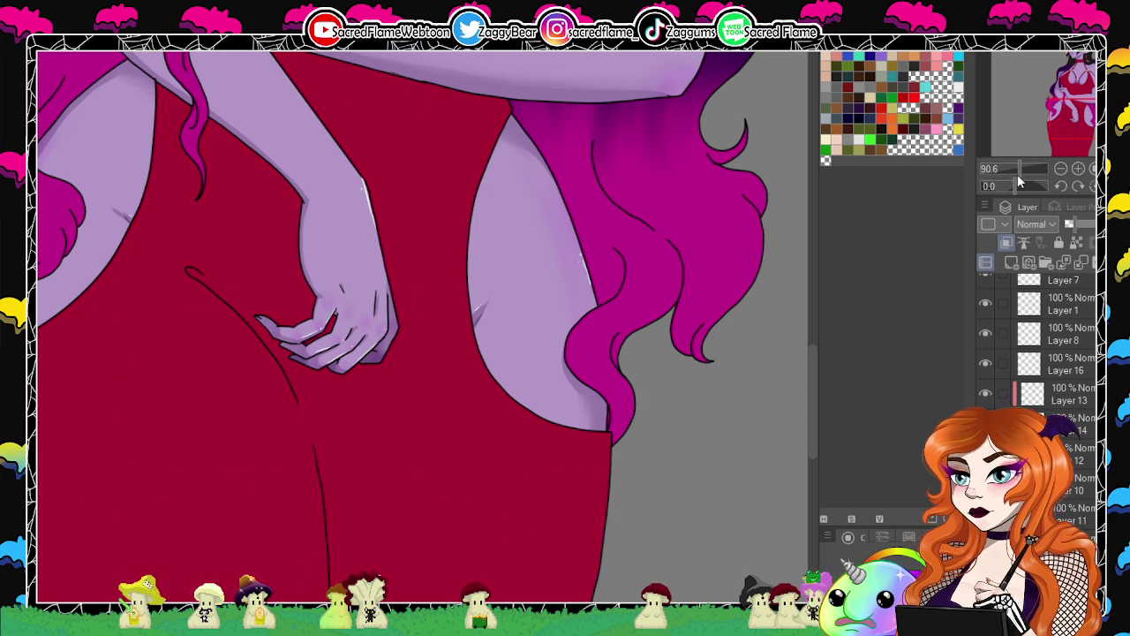
Add a layer above Layer 11 and paint a solid black shadow over the hair between the far arm and the hip.
left_click_drag(1019, 179, 1011, 168)
left_click_drag(1051, 91, 1049, 59)
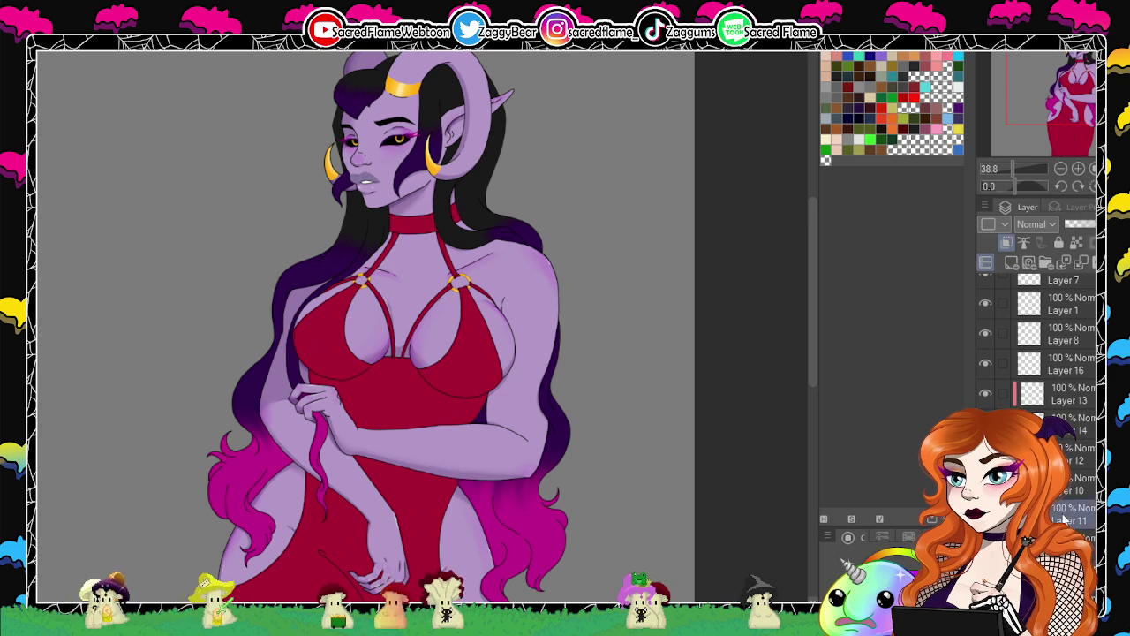
left_click(1011, 263)
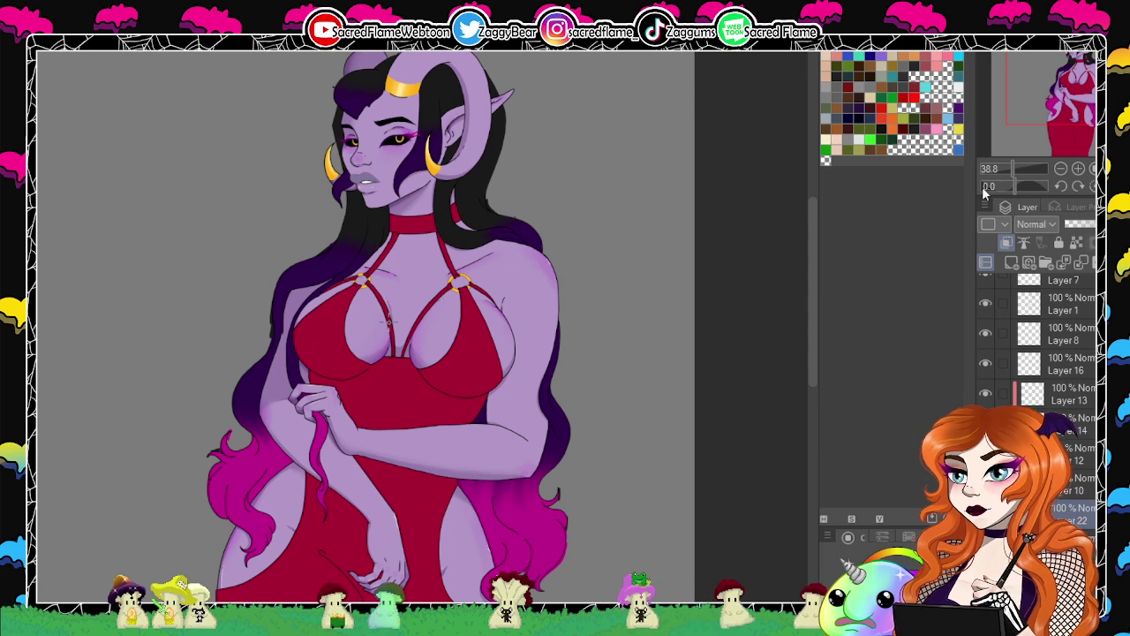
left_click_drag(1015, 169, 1020, 170)
left_click_drag(486, 403, 718, 156)
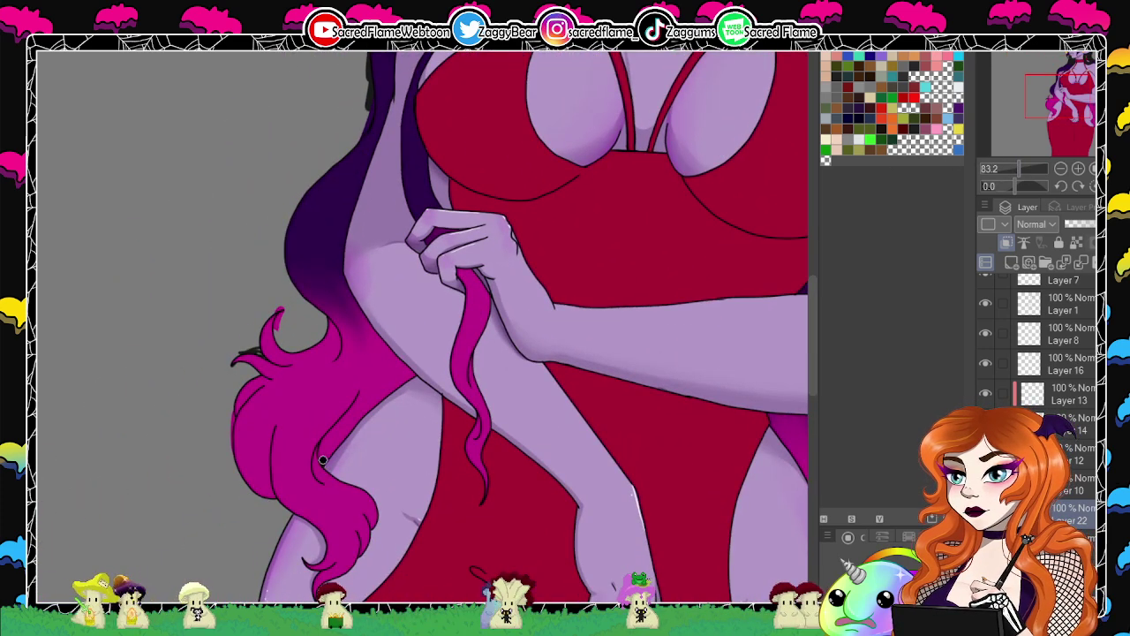
mouse_move(323, 460)
left_mouse_down()
mouse_move(368, 373)
mouse_move(364, 351)
left_mouse_up()
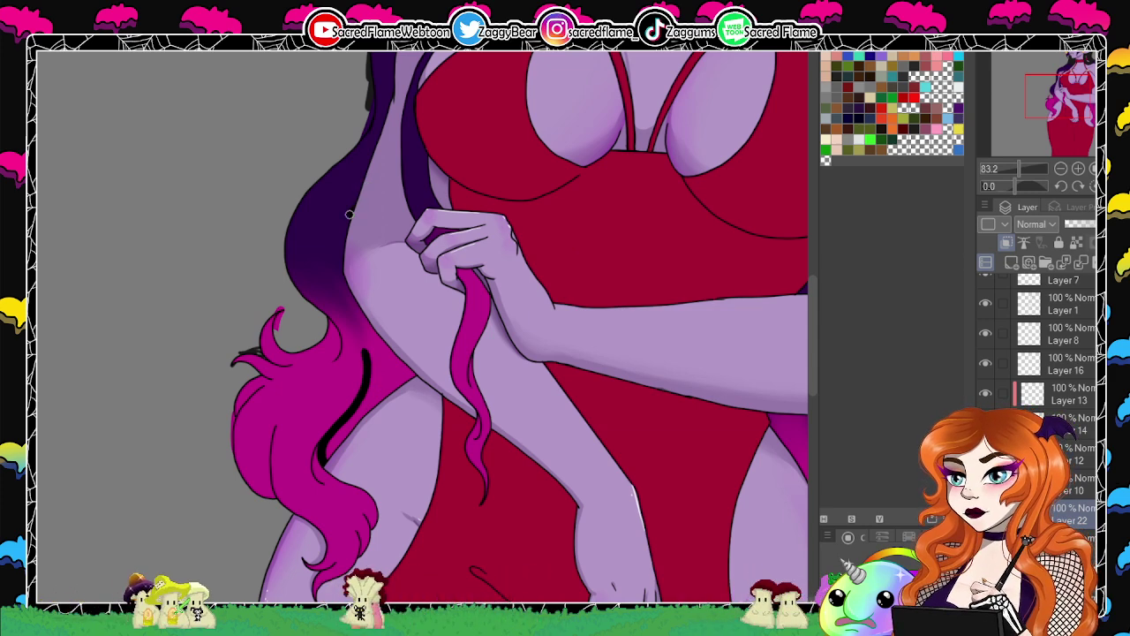
left_click_drag(328, 268, 368, 366)
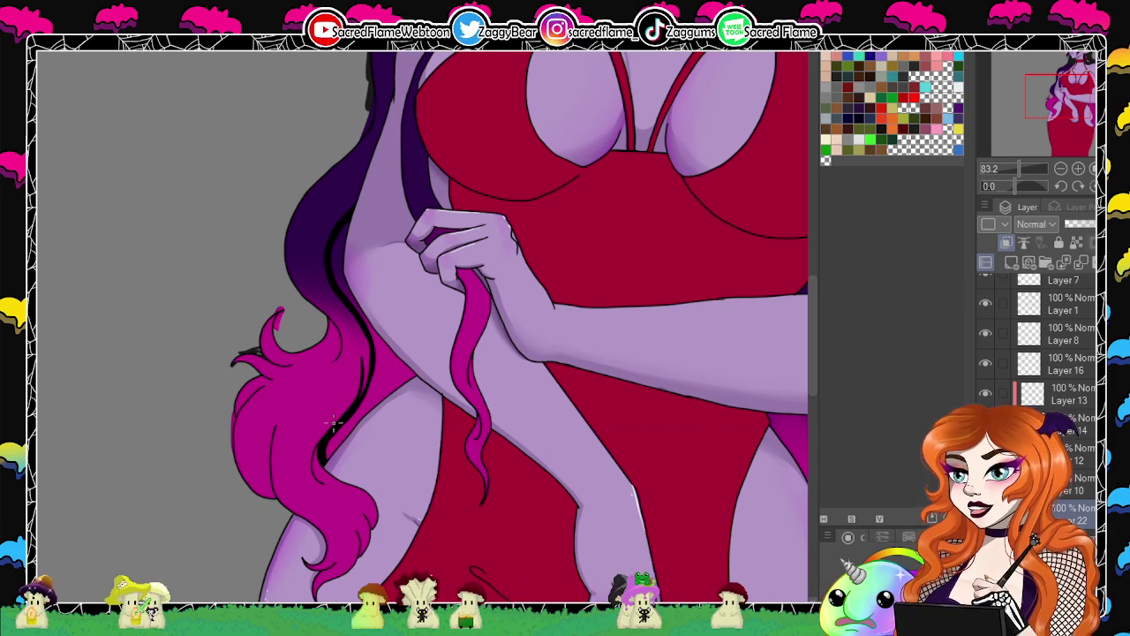
left_click_drag(1012, 186, 971, 181)
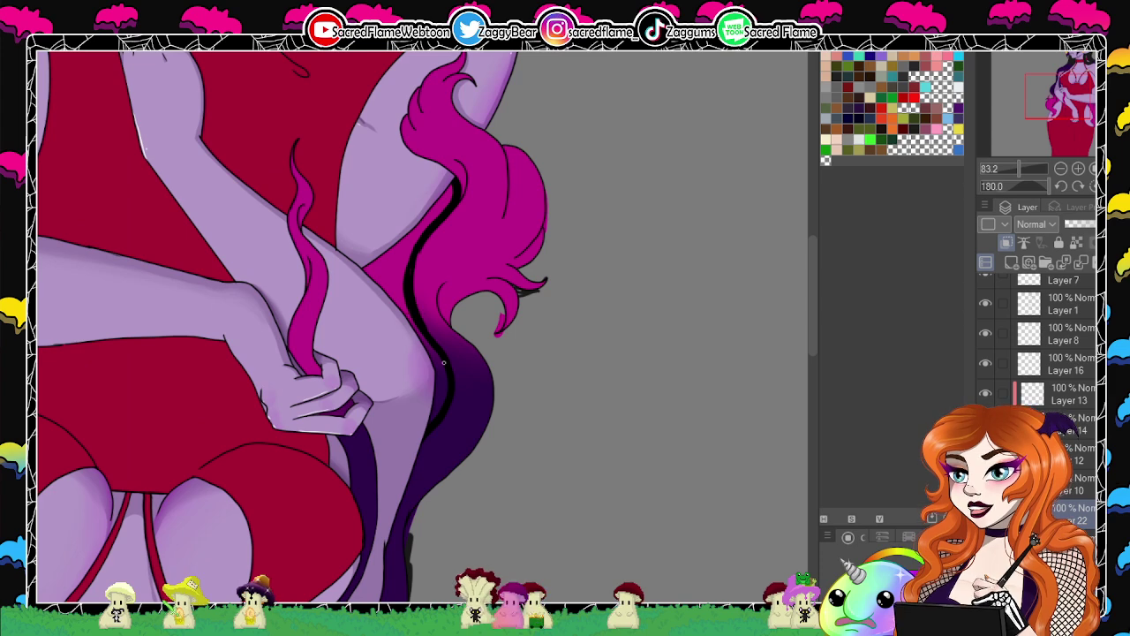
left_click(379, 249)
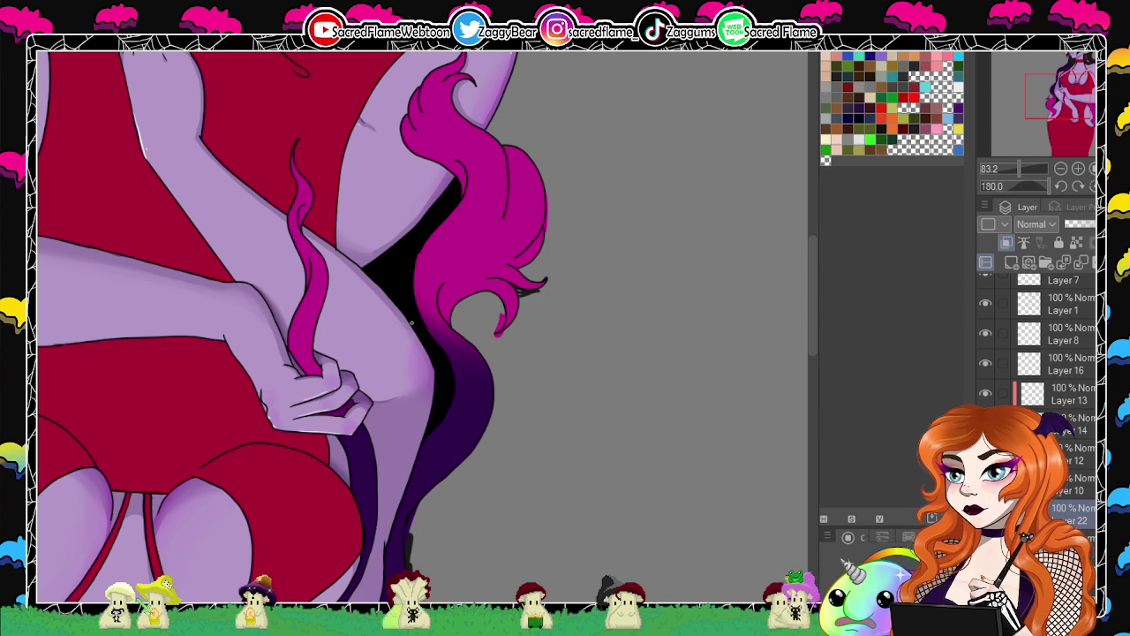
Set the hair shadow layer's opacity to 35%.
left_click(1081, 224)
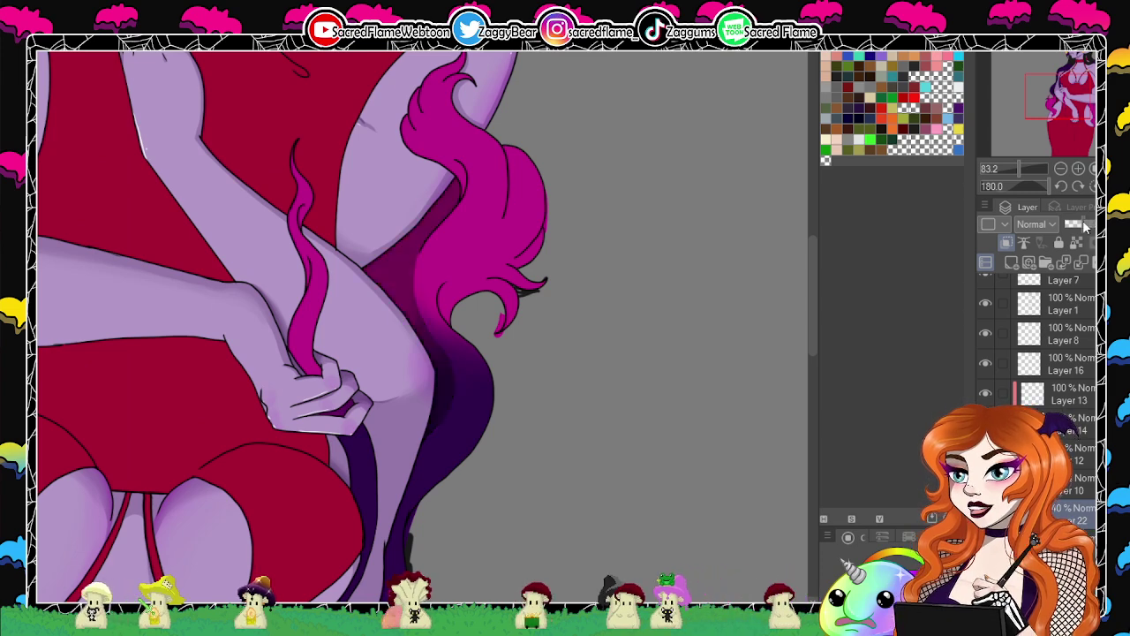
left_click(1091, 187)
left_click_drag(552, 373, 601, 409)
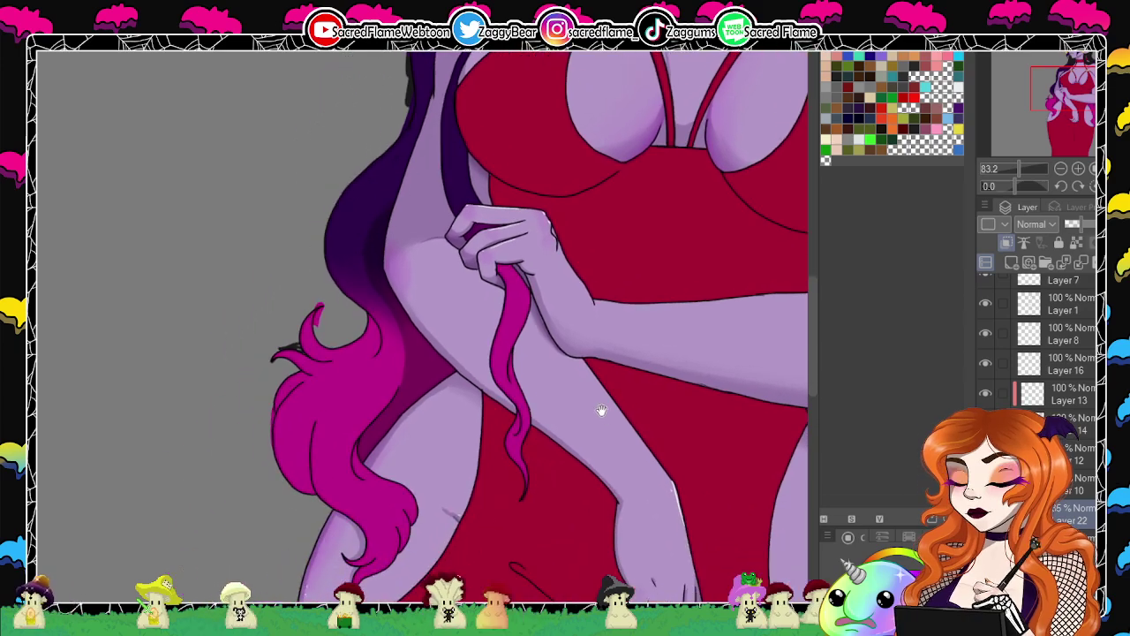
Paint shadows along the small outer curls of the magenta hair beside the far elbow.
left_click_drag(1012, 187, 999, 186)
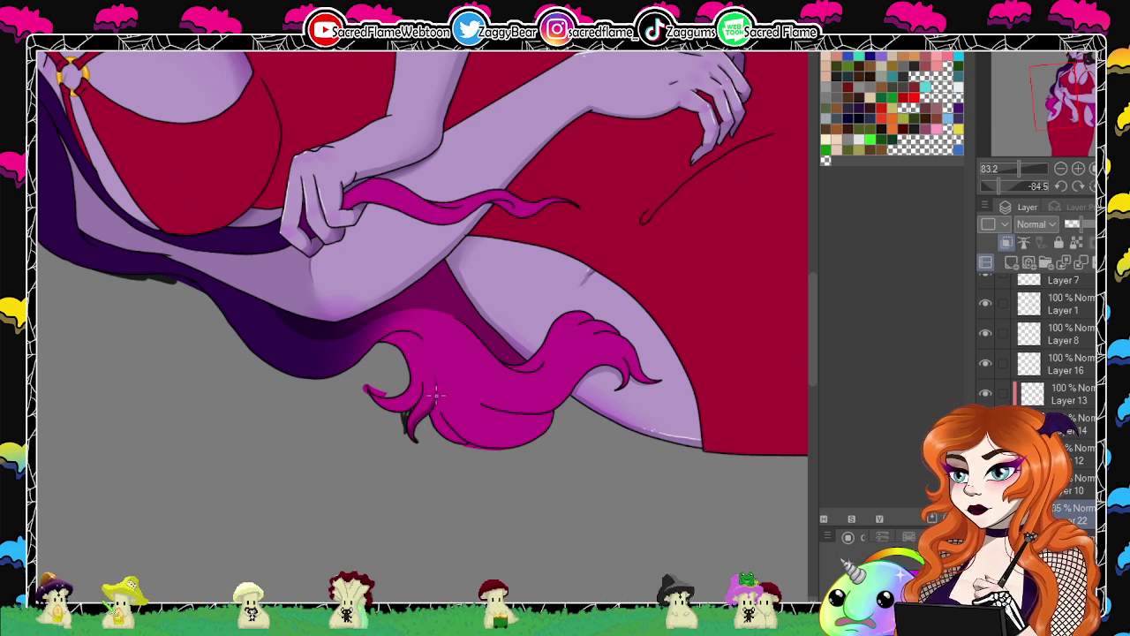
left_click_drag(1000, 184, 982, 184)
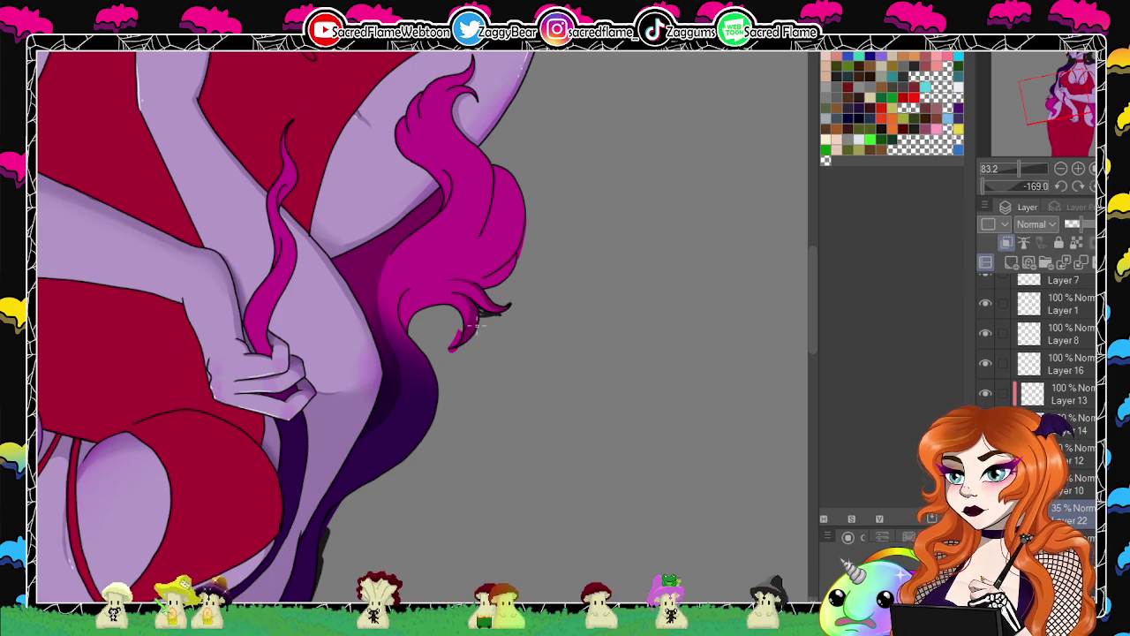
left_click_drag(987, 186, 1025, 196)
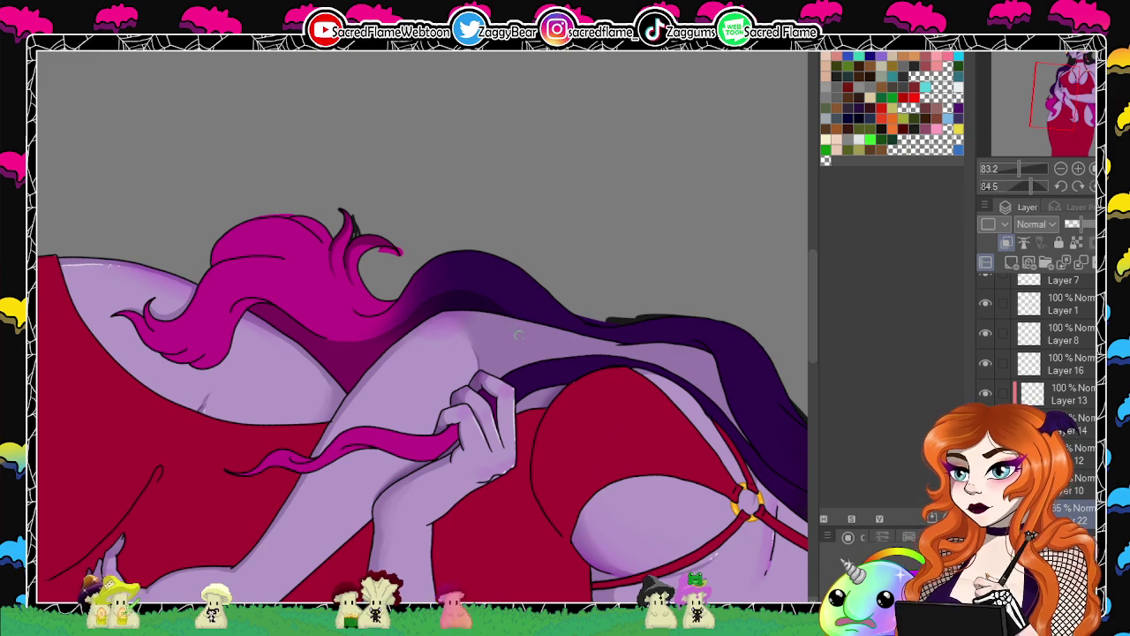
left_click_drag(1024, 185, 986, 166)
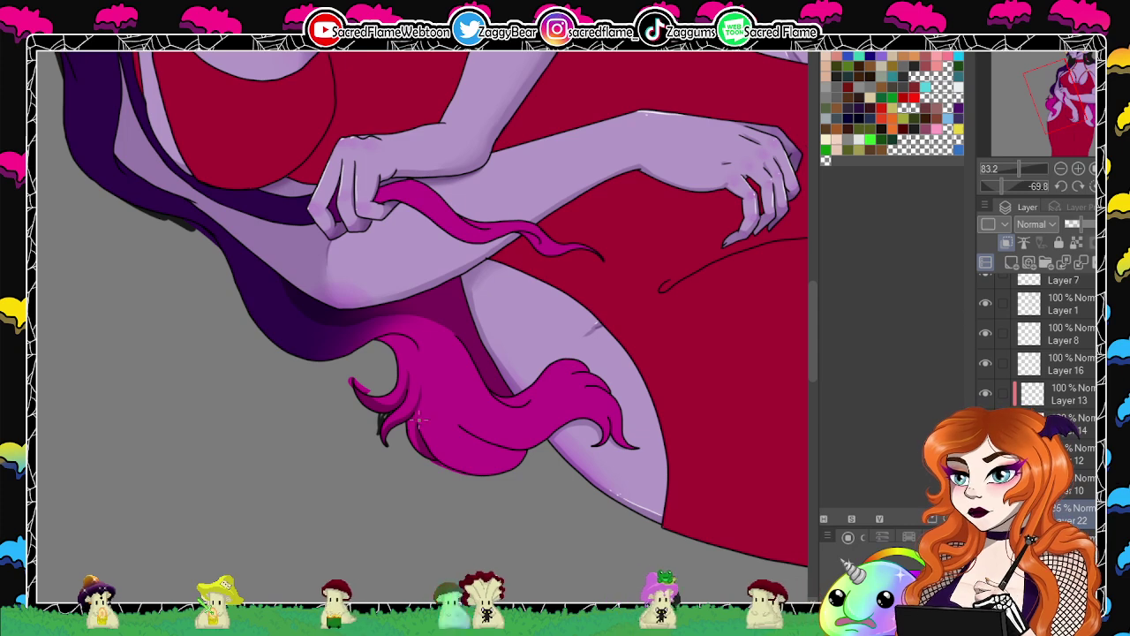
left_click(1093, 185)
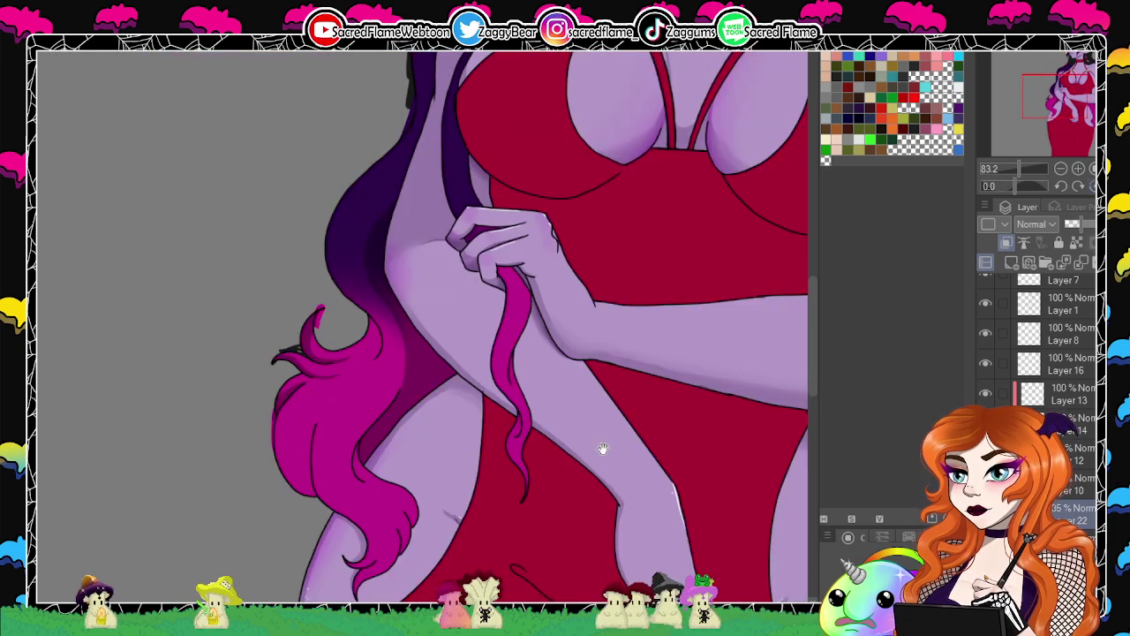
Shade the inner fold of the large rounded magenta lock beside the far hip.
left_click_drag(634, 462, 526, 356)
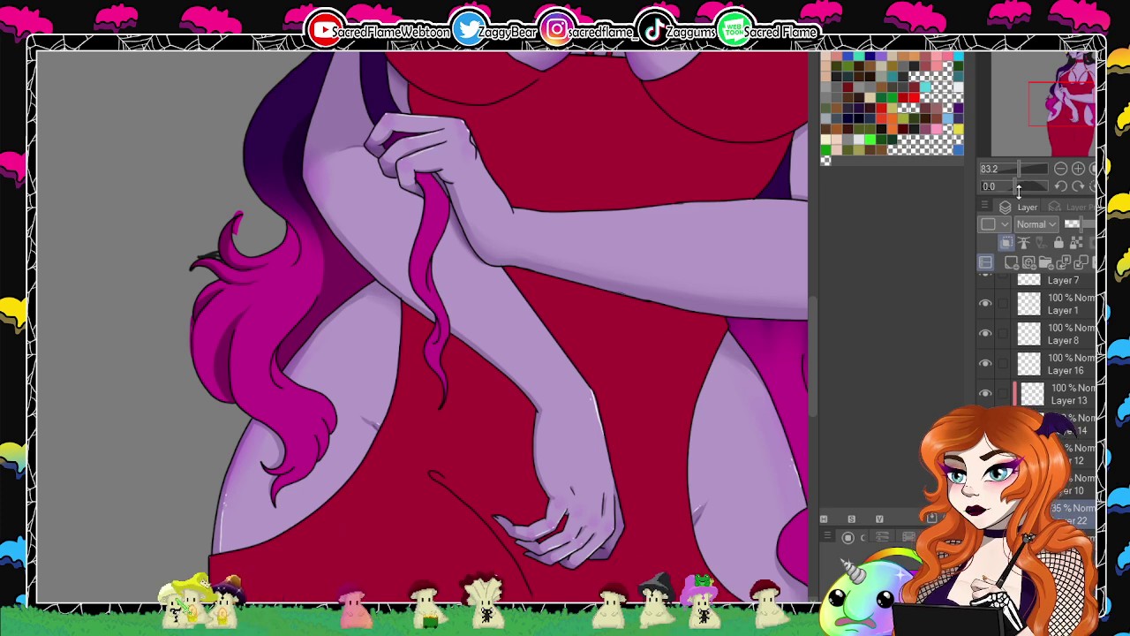
left_click_drag(1015, 187, 1008, 187)
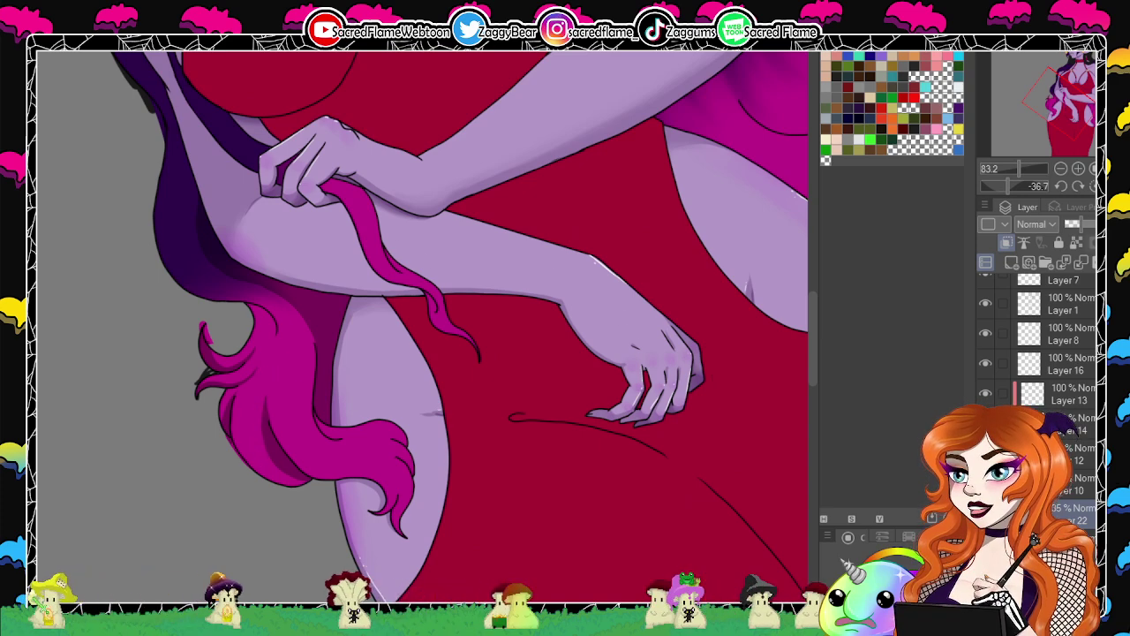
left_click_drag(1008, 186, 979, 184)
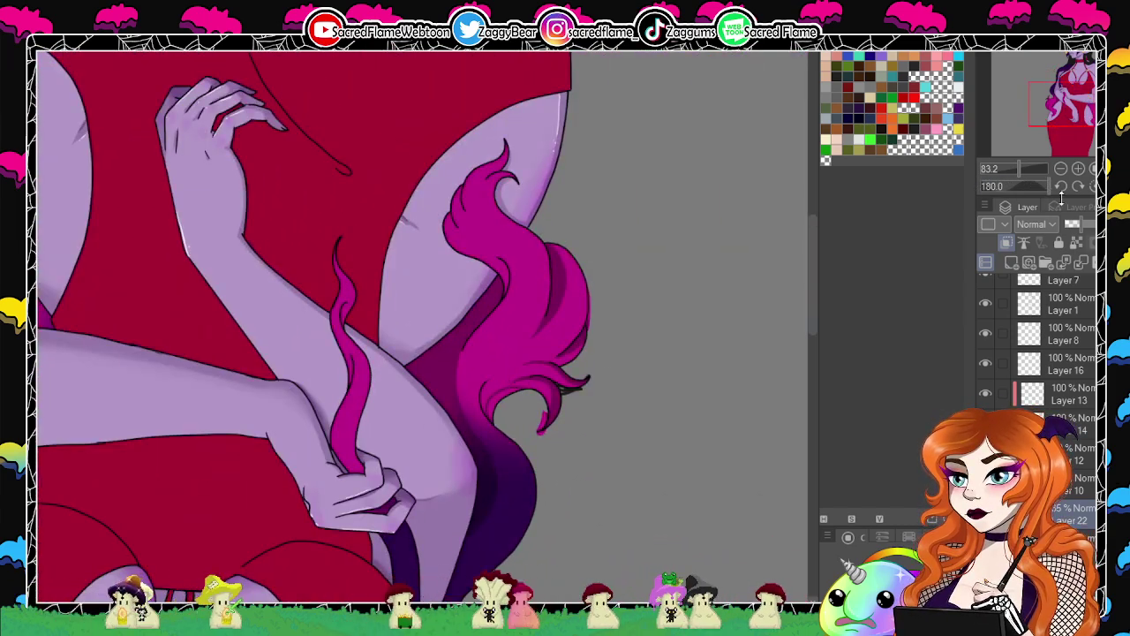
left_click(1092, 186)
left_click_drag(550, 449, 595, 470)
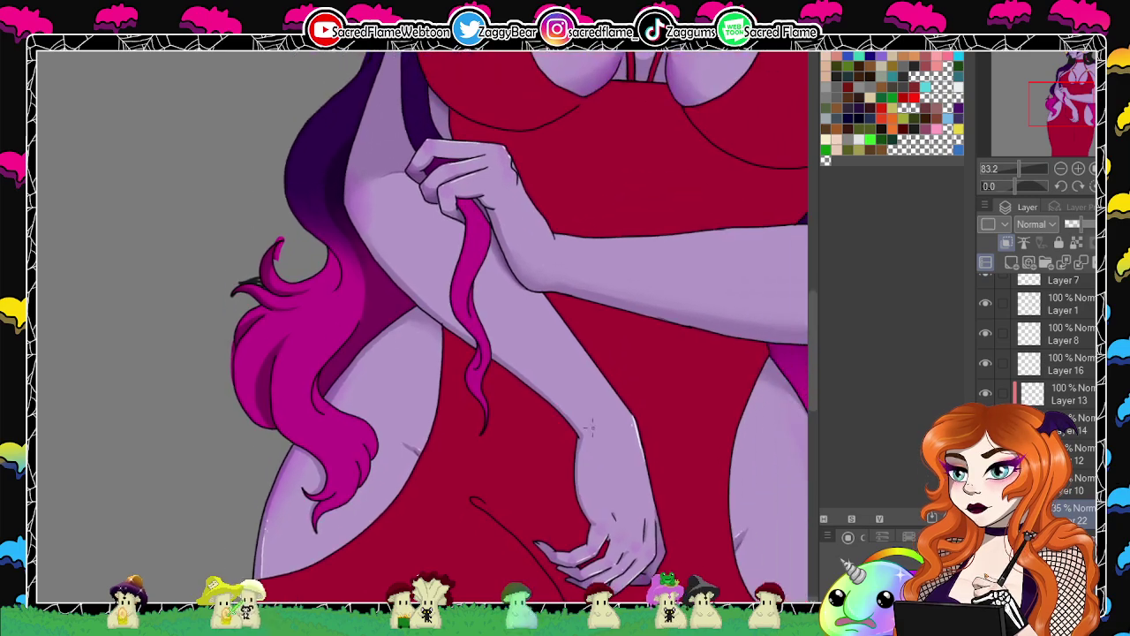
Add shadows to the upper folds and the curled lower tips of the magenta hair overlapping the far hip.
left_click_drag(1021, 167, 1016, 167)
left_click_drag(1007, 171, 1038, 186)
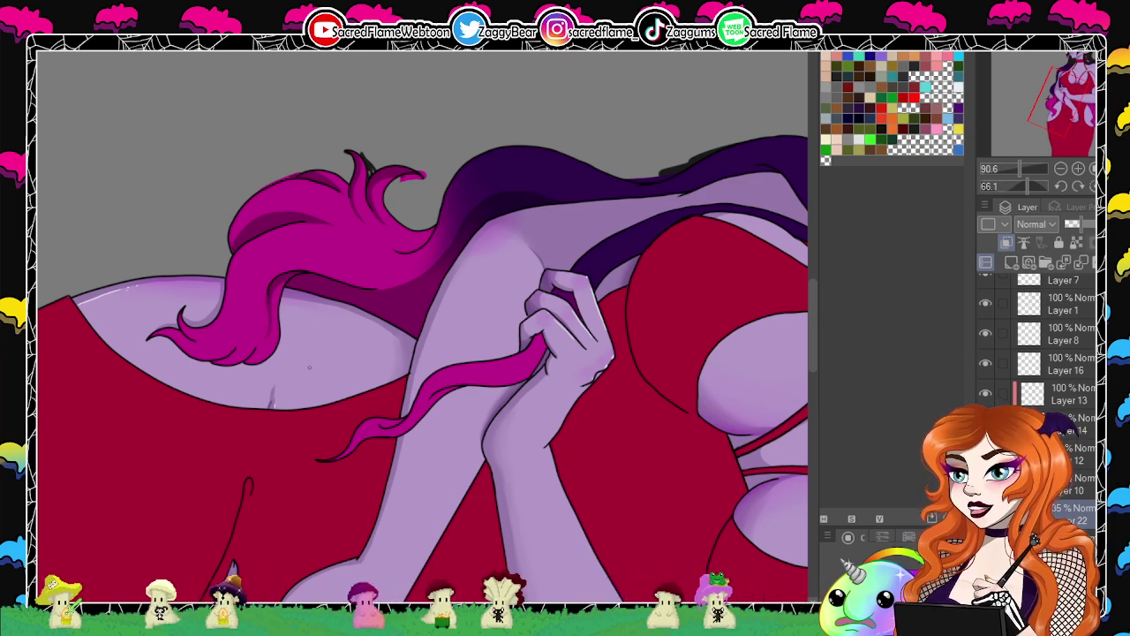
left_click_drag(1028, 185, 990, 188)
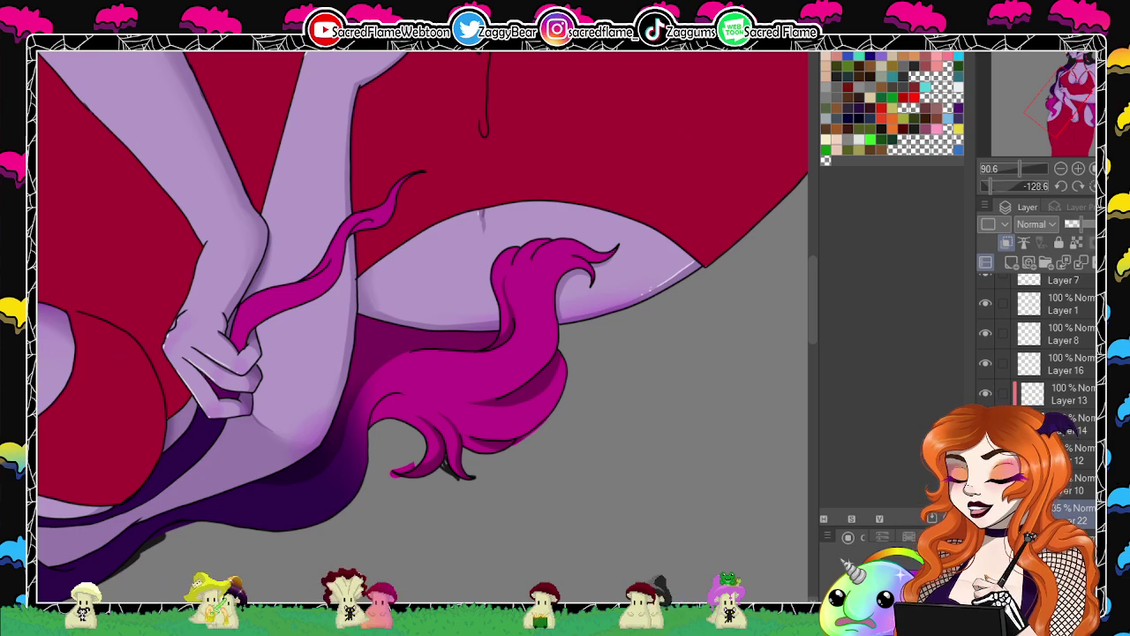
left_click_drag(670, 351, 679, 341)
left_click_drag(984, 189, 1062, 220)
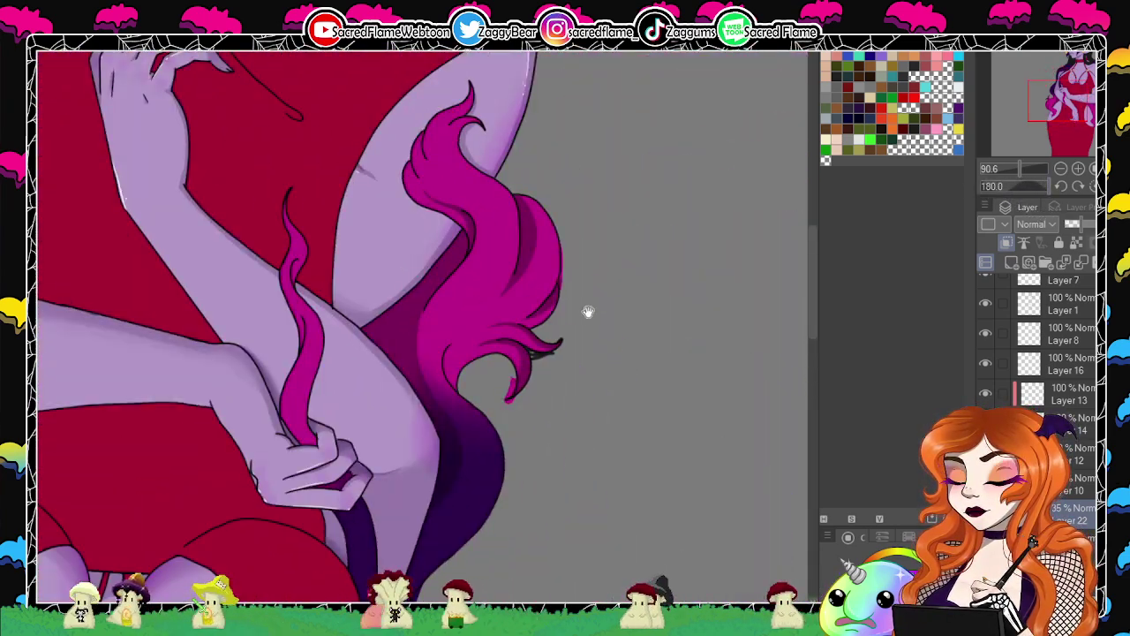
left_click_drag(588, 312, 606, 376)
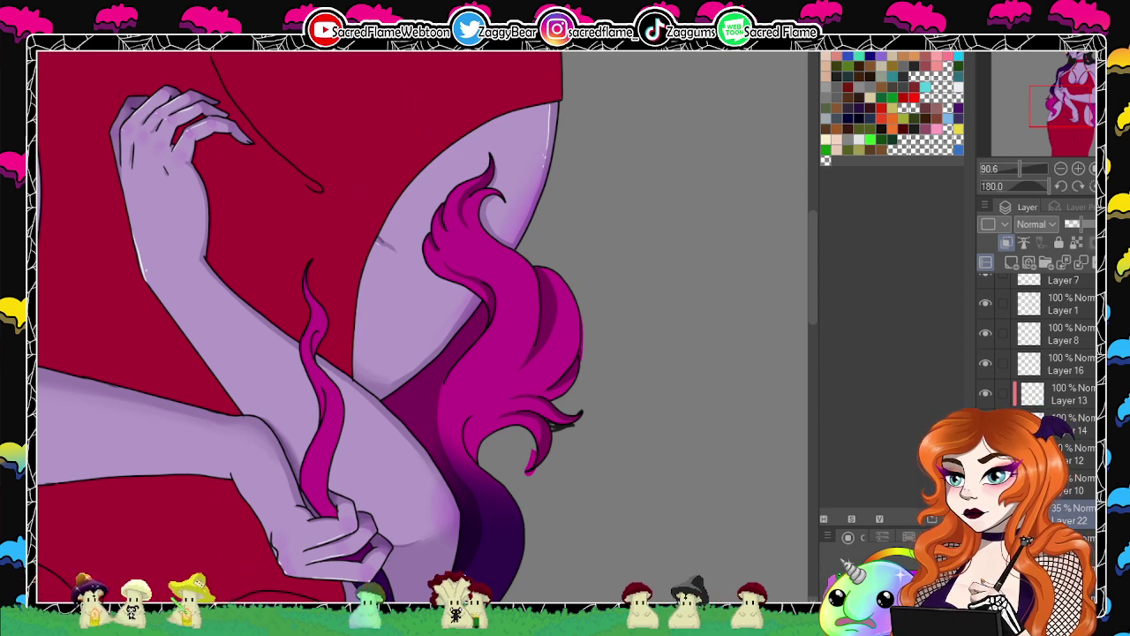
Shade the thin magenta strand held in the hand and the dark purple hair just above the fingers.
left_click(1014, 186)
mouse_move(1020, 168)
left_mouse_down()
mouse_move(1009, 169)
mouse_move(1036, 178)
left_mouse_up()
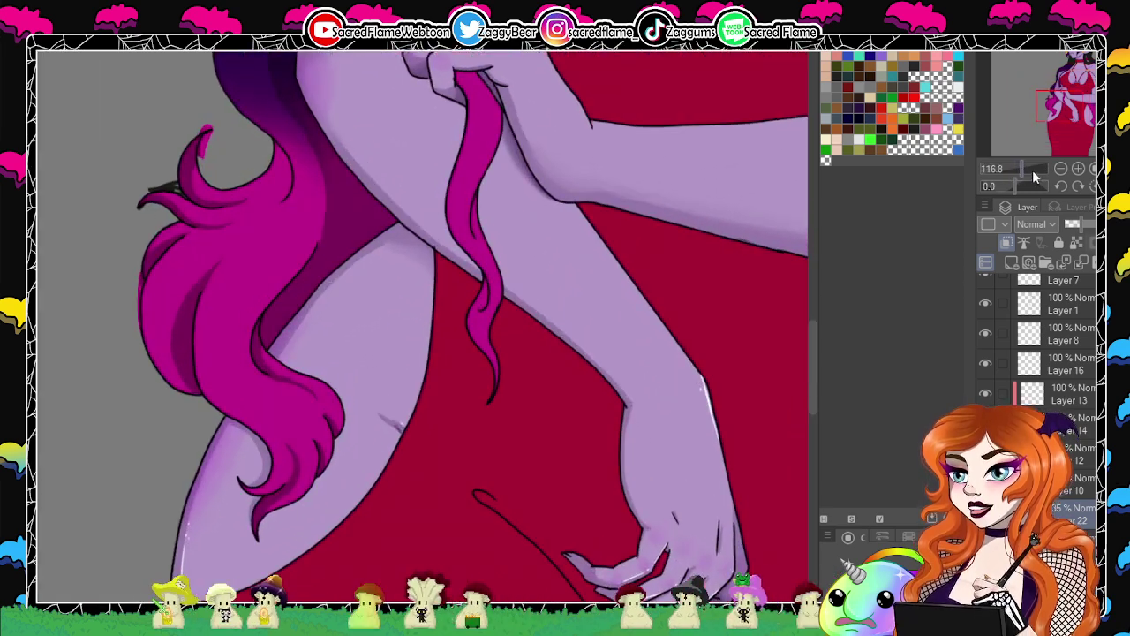
left_click_drag(609, 372, 397, 345)
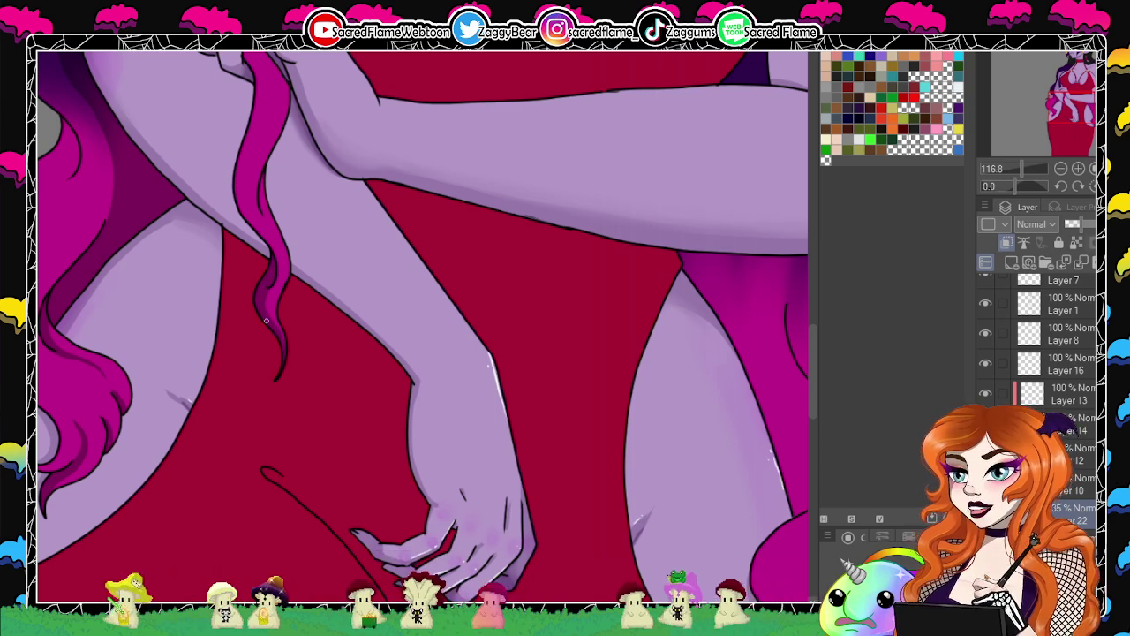
scroll(283, 247, "up", 3)
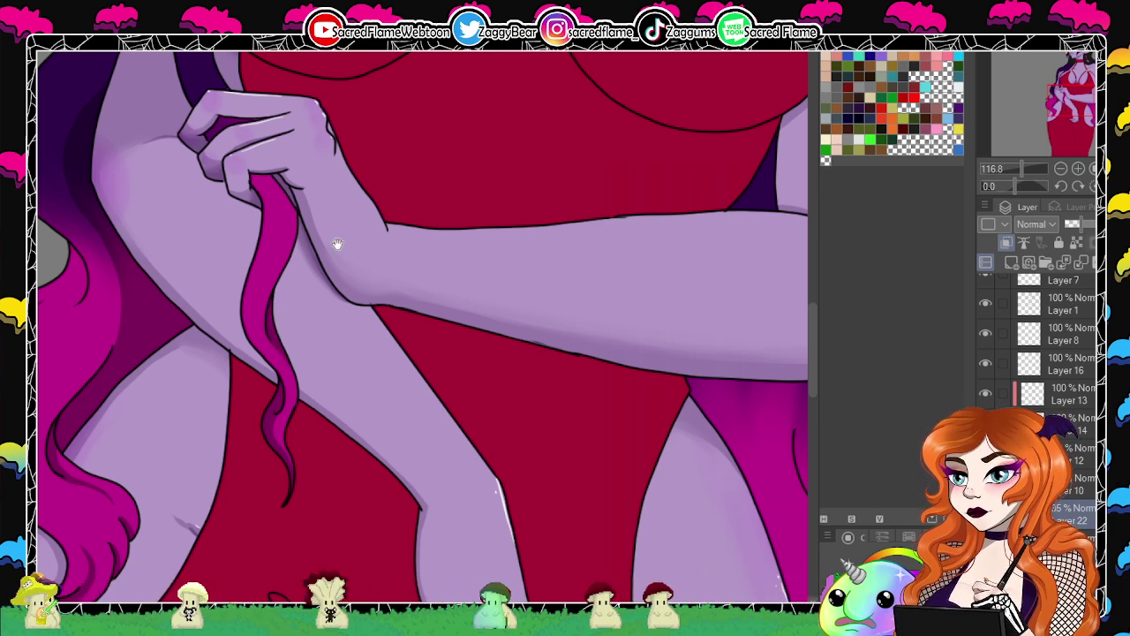
scroll(336, 244, "up", 2)
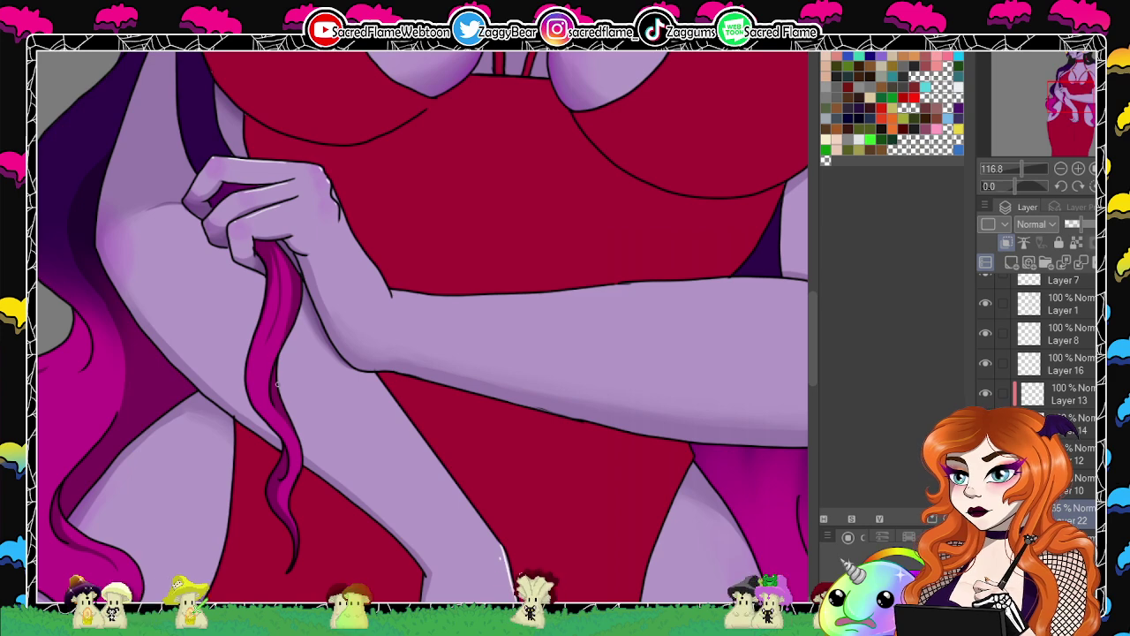
scroll(295, 311, "up", 4)
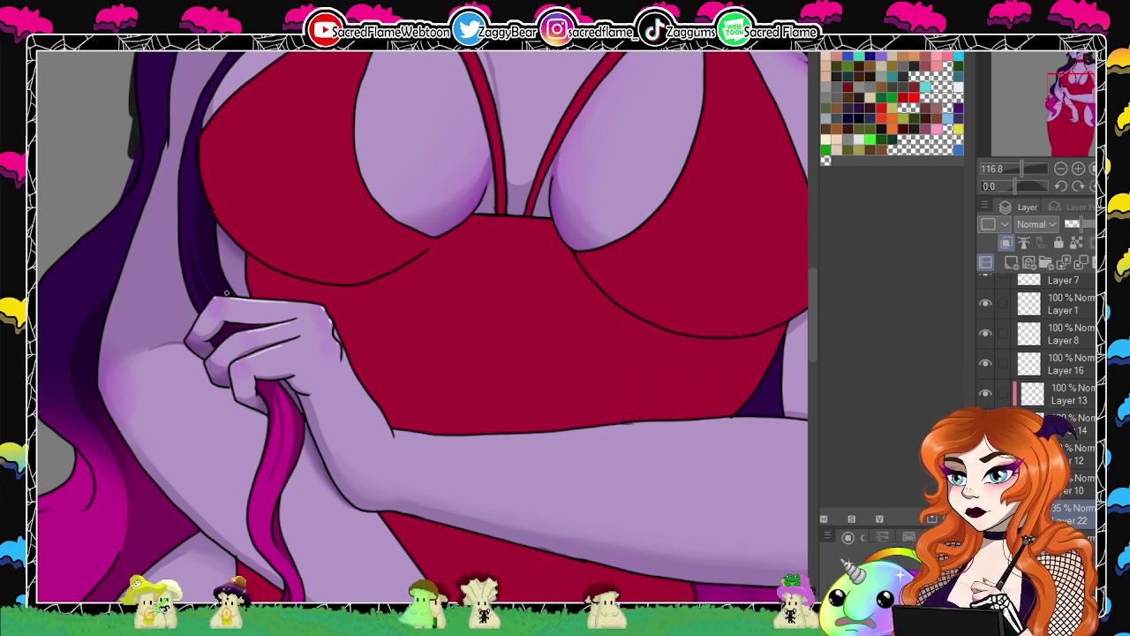
Try filling a shadow over the black hair section beside the choker.
scroll(375, 218, "up", 10)
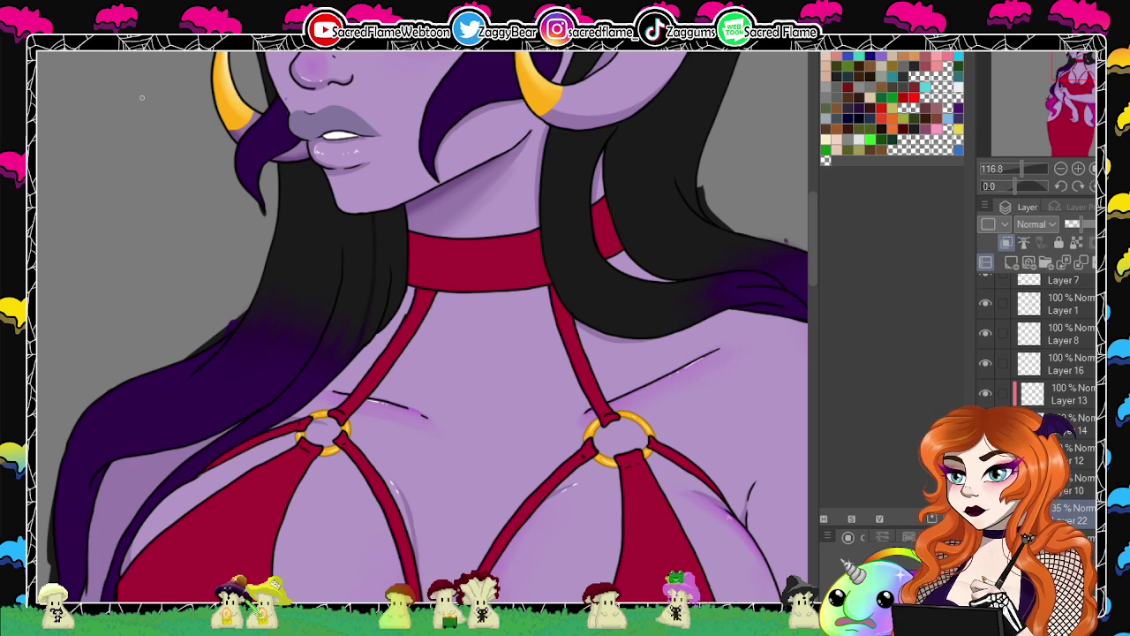
left_click(398, 249)
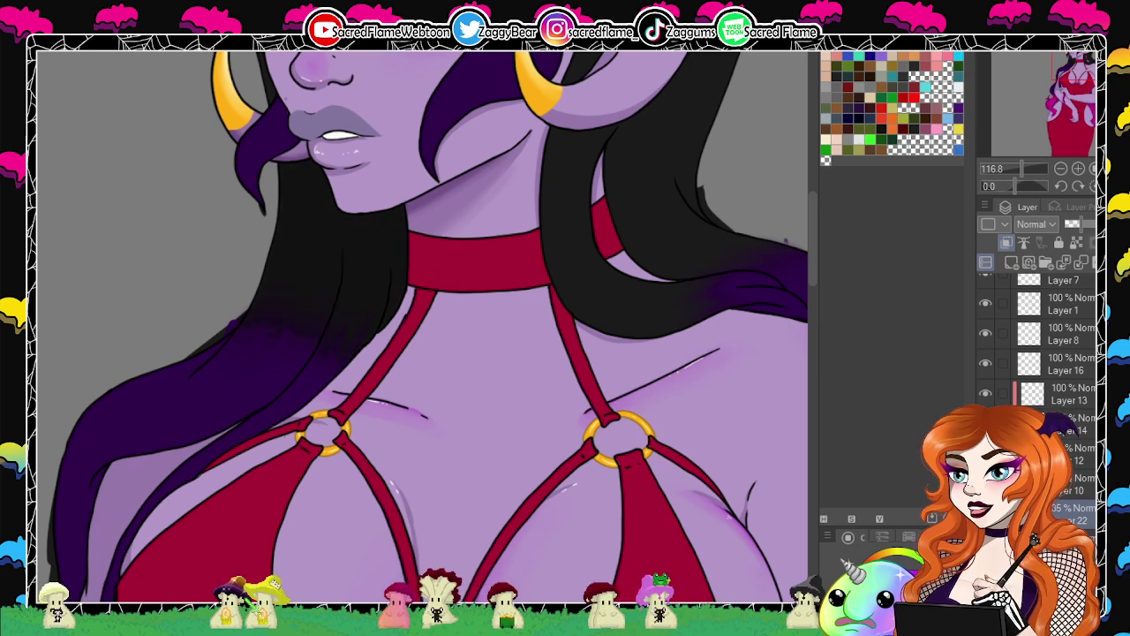
key("ctrl+z")
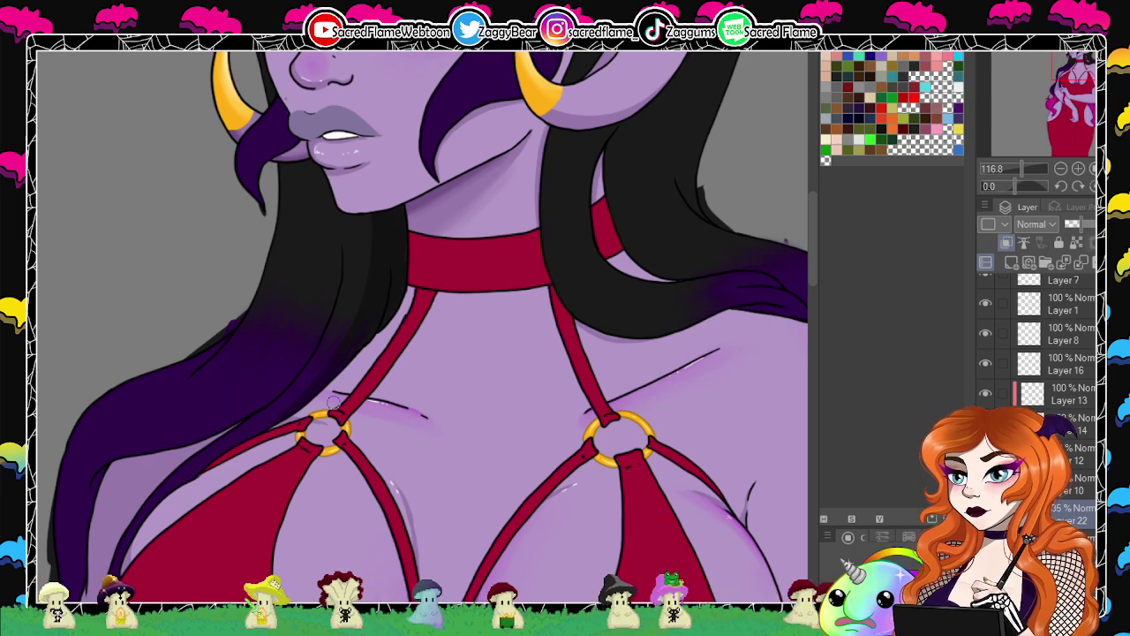
mouse_move(1019, 167)
left_mouse_down()
mouse_move(1008, 165)
mouse_move(1021, 165)
left_mouse_up()
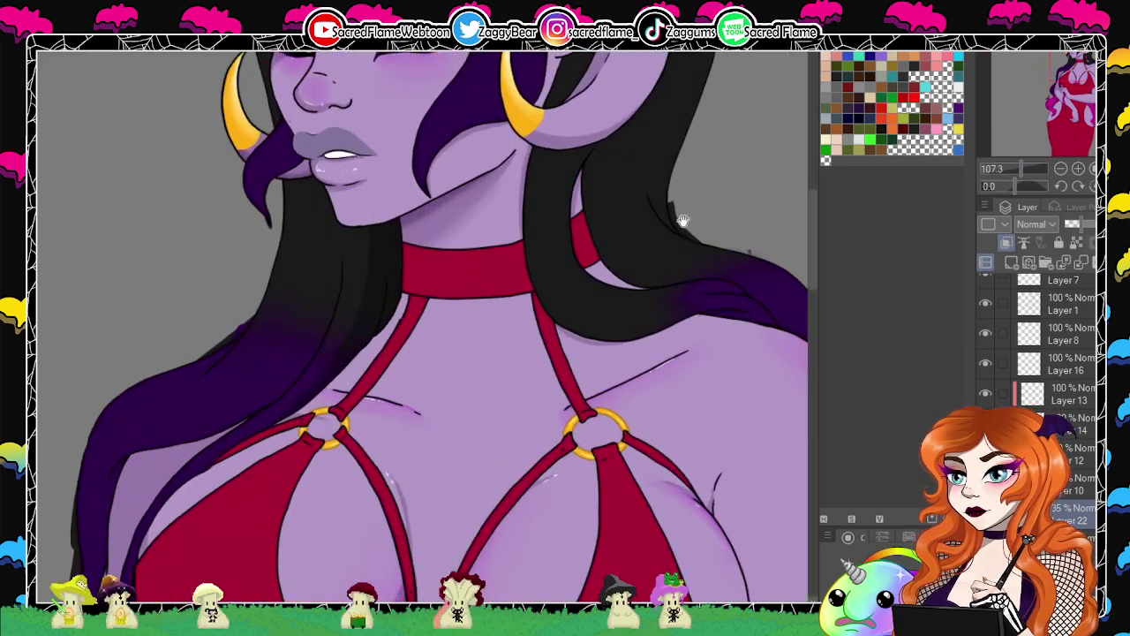
Shade the underside of the black lock that curves beside the choker and turns purple over the shoulder.
left_click_drag(682, 220, 634, 367)
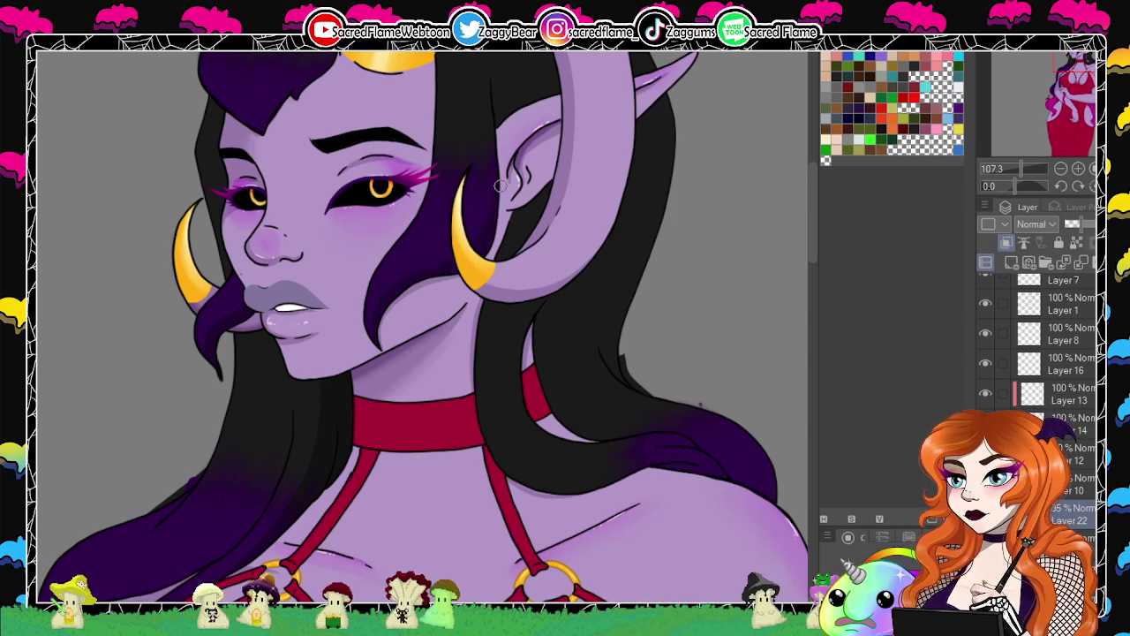
left_click_drag(666, 365, 461, 285)
left_click_drag(1016, 186, 999, 180)
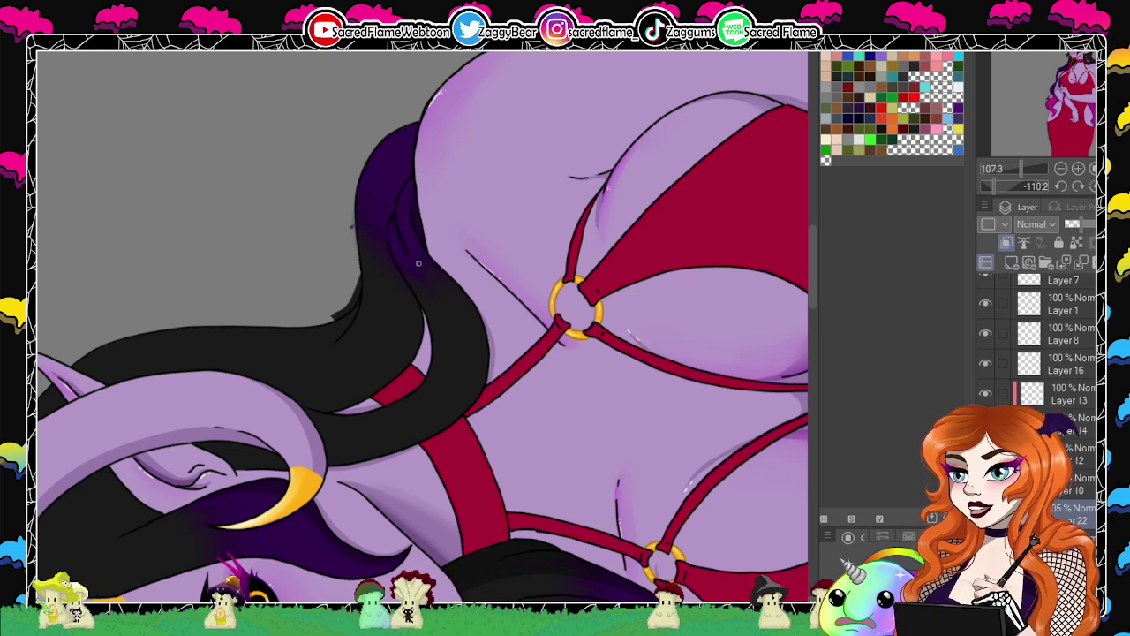
left_click_drag(990, 190, 1025, 185)
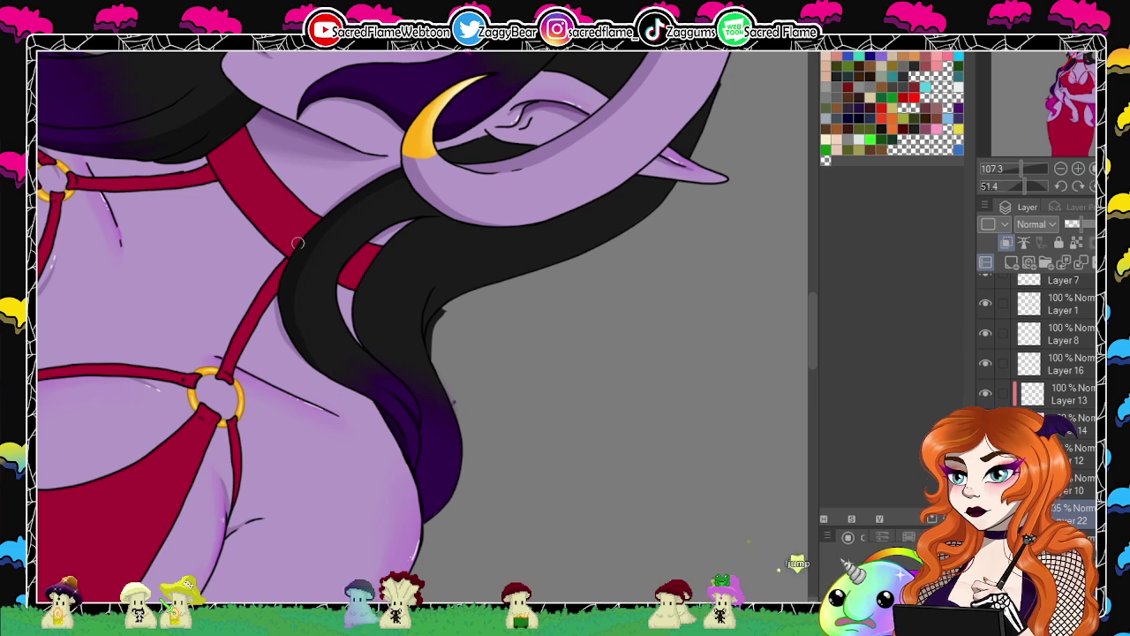
left_click_drag(1022, 190, 1003, 180)
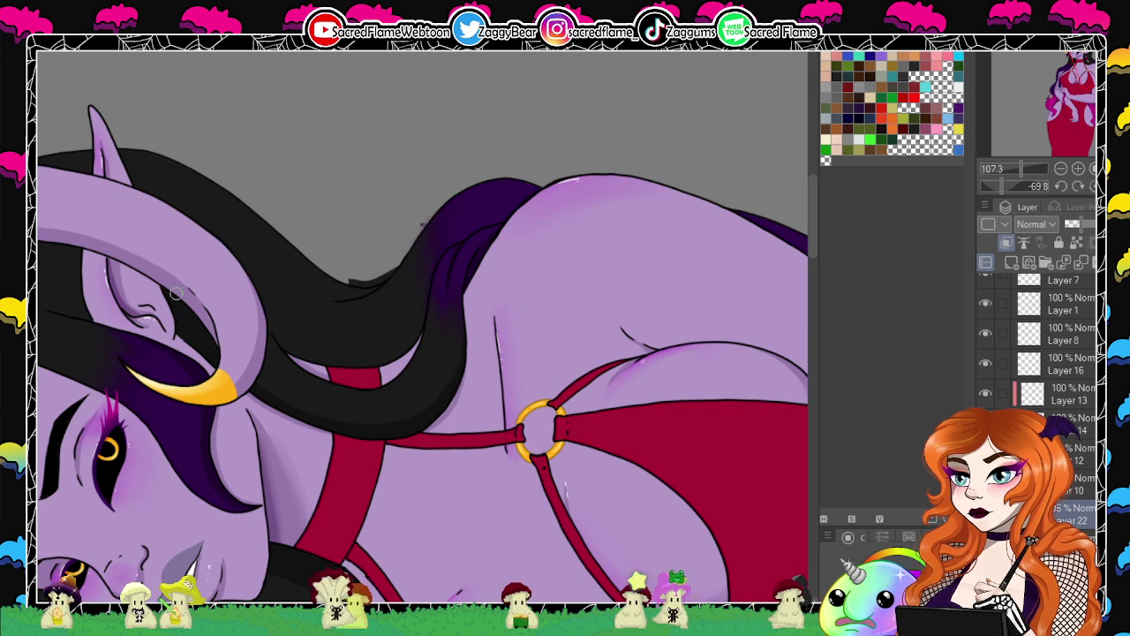
Shade the black hair around the pointed ear and inside the curve of the large horn.
left_click_drag(265, 278, 437, 295)
left_click_drag(993, 188, 1010, 186)
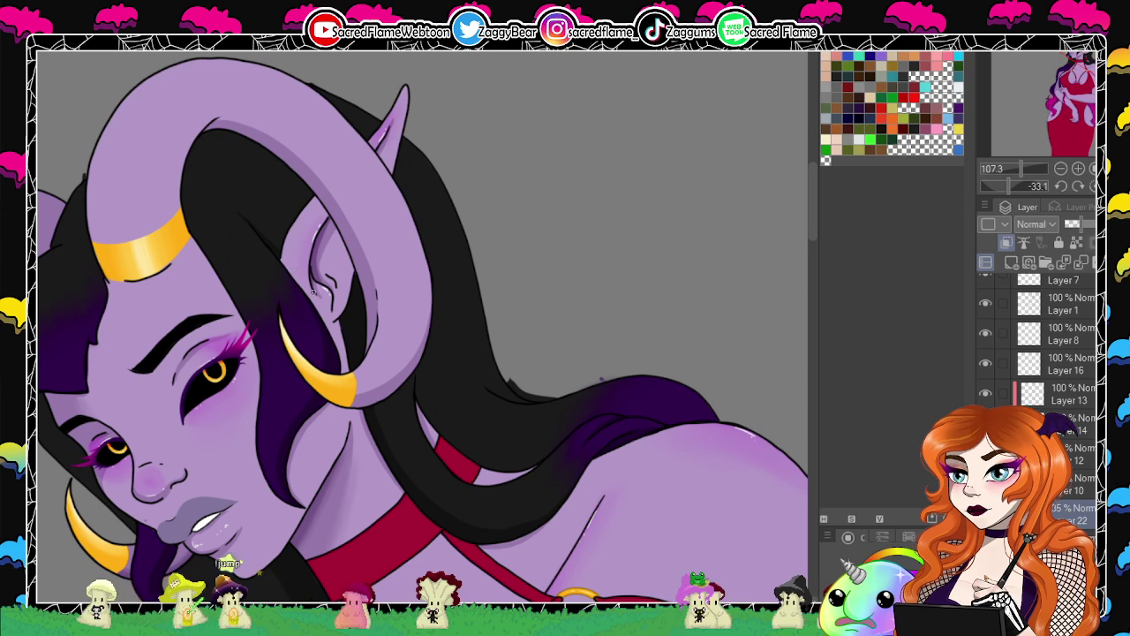
left_click(1093, 185)
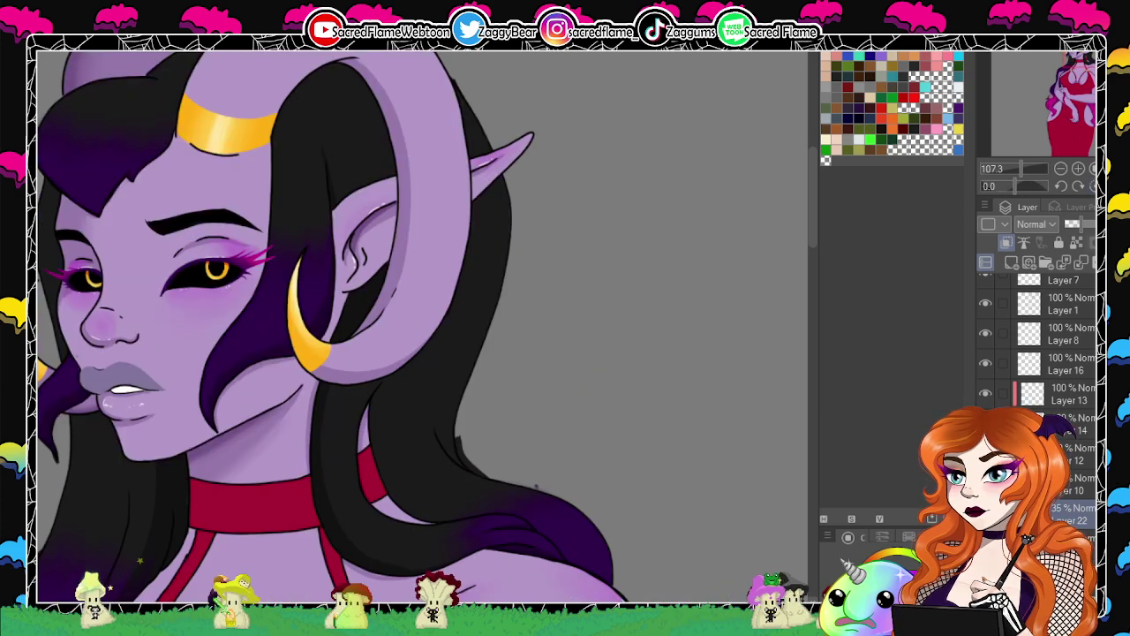
left_click_drag(452, 468, 605, 546)
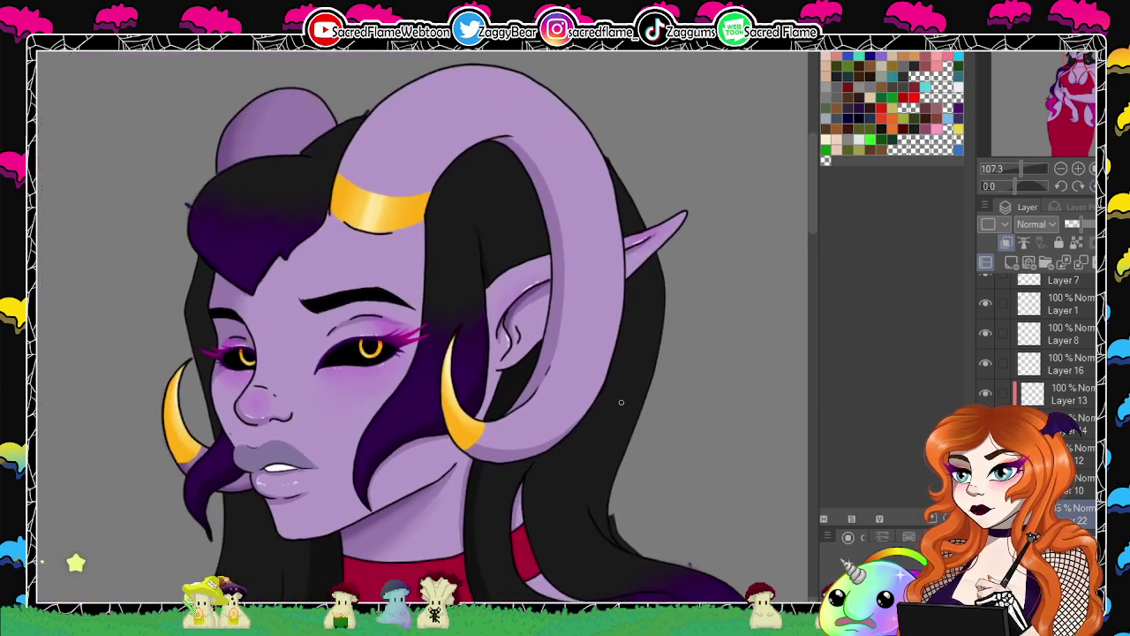
Shade the rounded black-to-purple forelock above the forehead along its lower edge.
left_click_drag(1021, 183, 1003, 187)
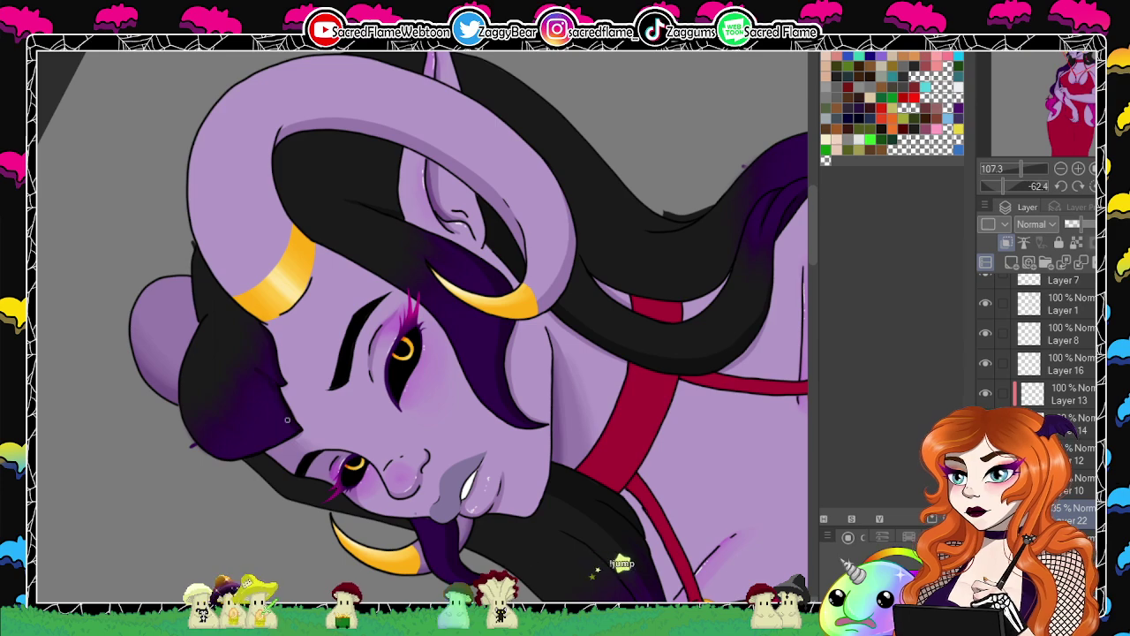
left_click_drag(1004, 183, 1024, 185)
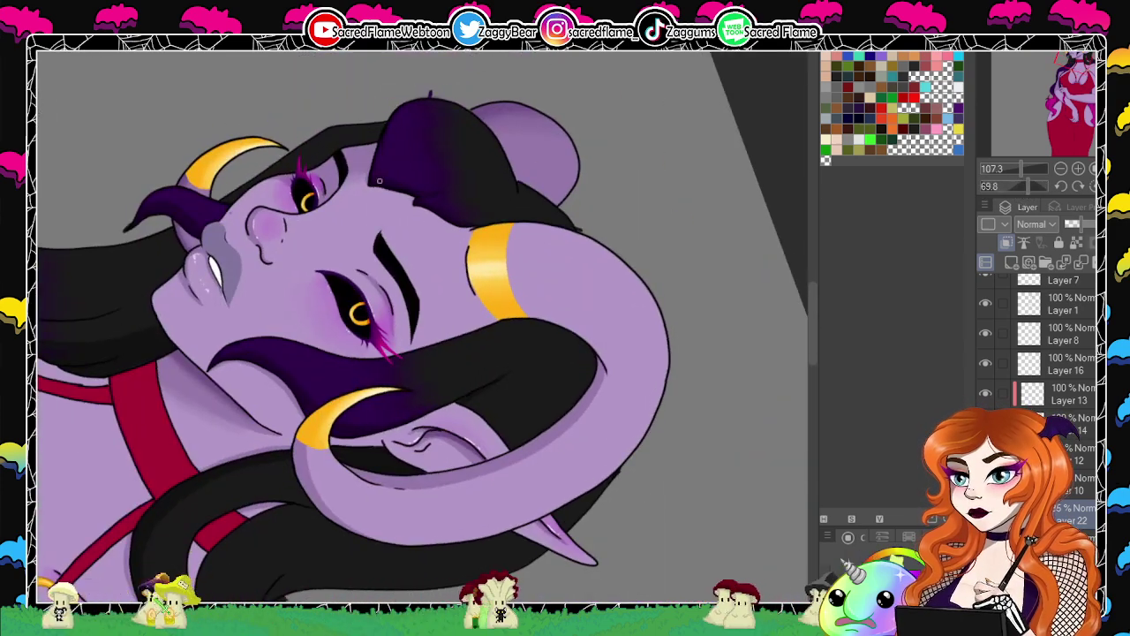
left_click_drag(541, 314, 684, 338)
left_click_drag(1018, 184, 1005, 184)
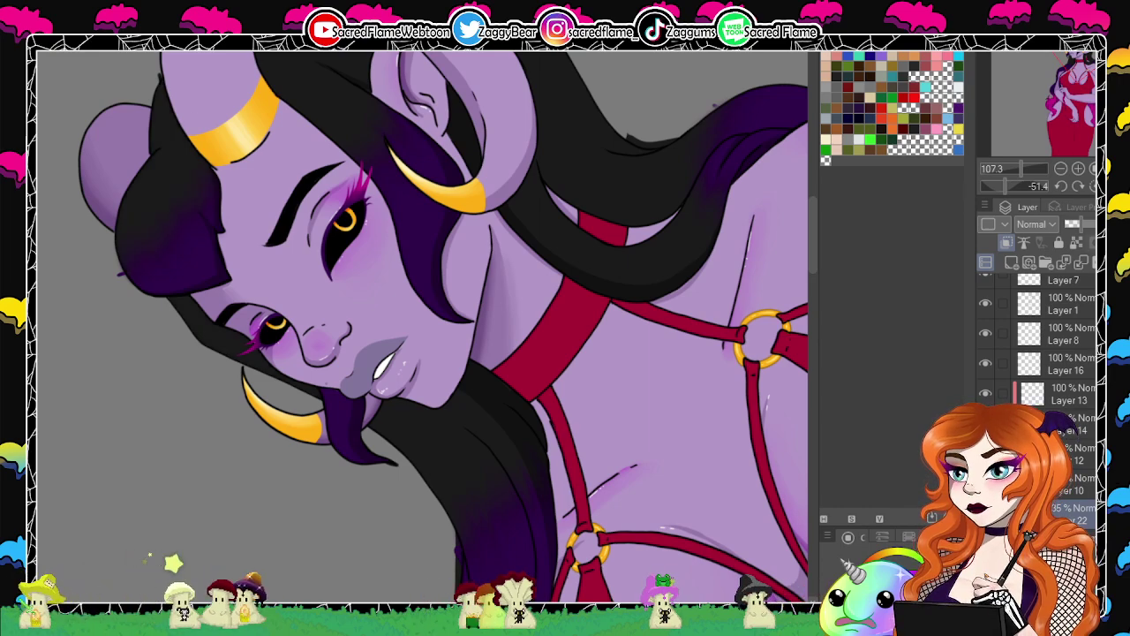
Paint shadow streaks into the black hair falling from below the chin toward the dress strap.
left_click_drag(1012, 184, 993, 185)
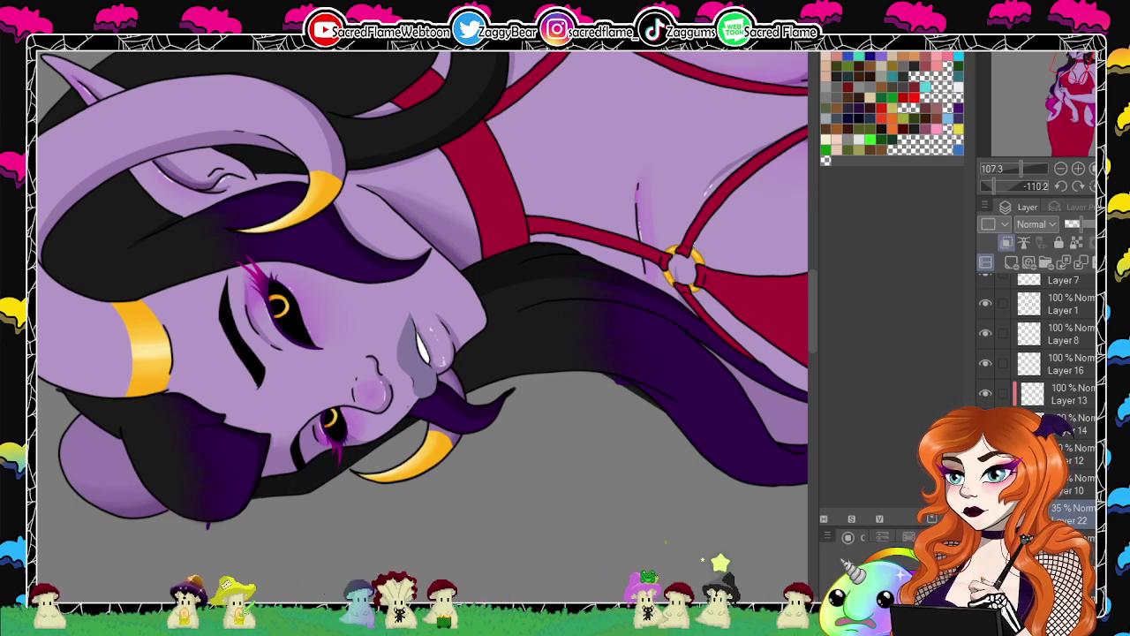
left_click_drag(1018, 186, 1017, 167)
left_click_drag(678, 391, 711, 206)
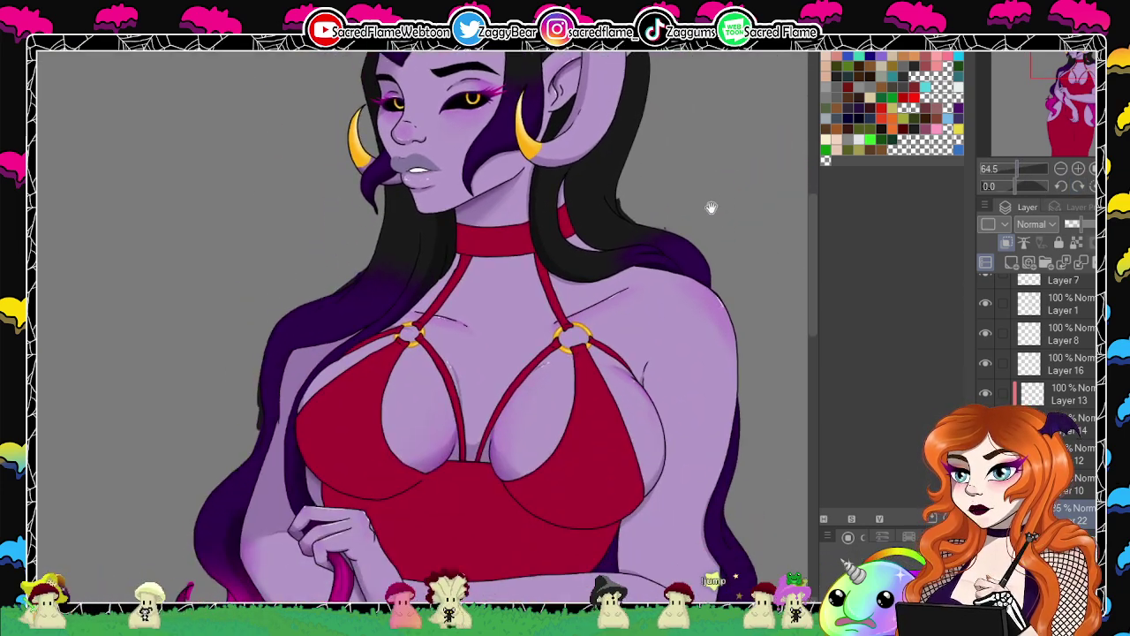
left_click_drag(697, 366, 691, 519)
left_click_drag(1016, 168, 1021, 169)
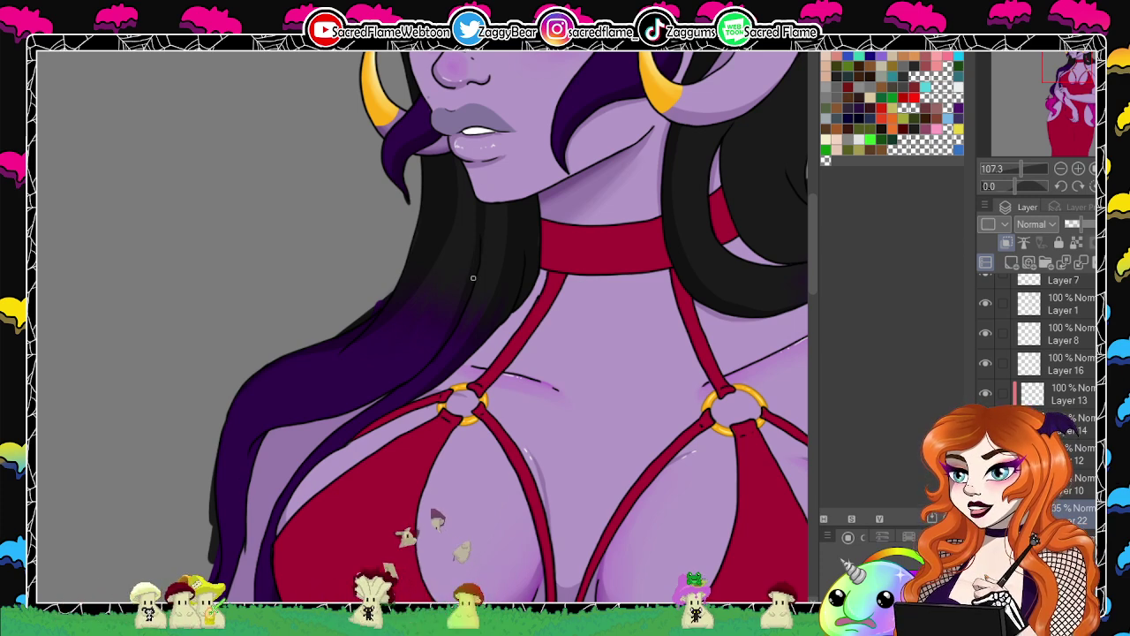
Shade the long purple hair running down the upper arm and the thin strand leading to the raised hand.
left_click_drag(485, 345, 554, 205)
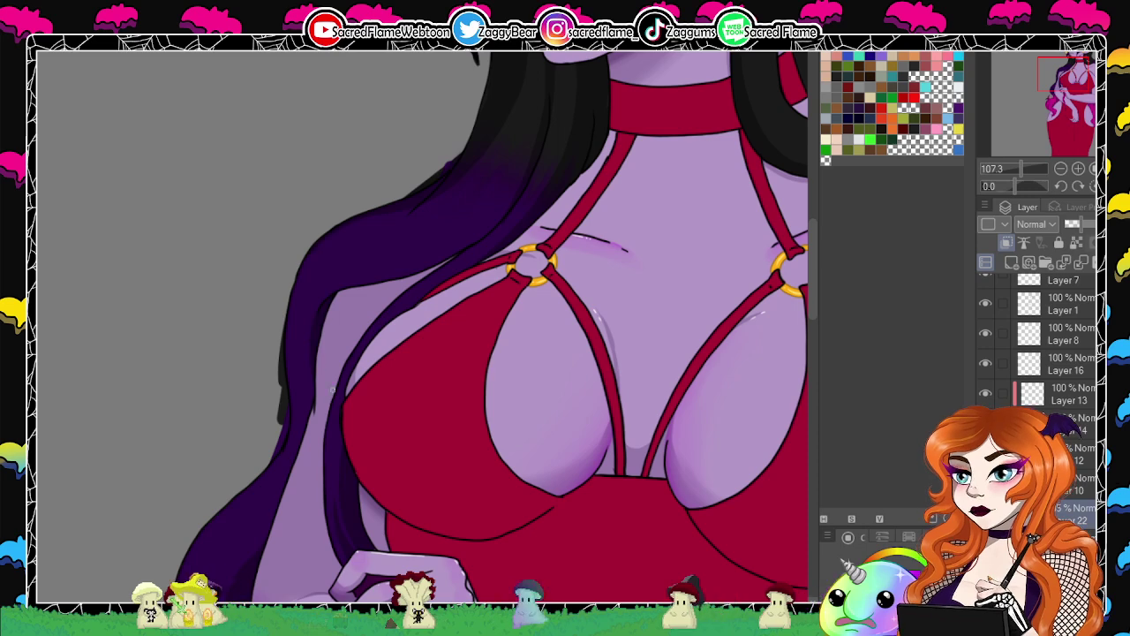
left_click_drag(438, 444, 491, 286)
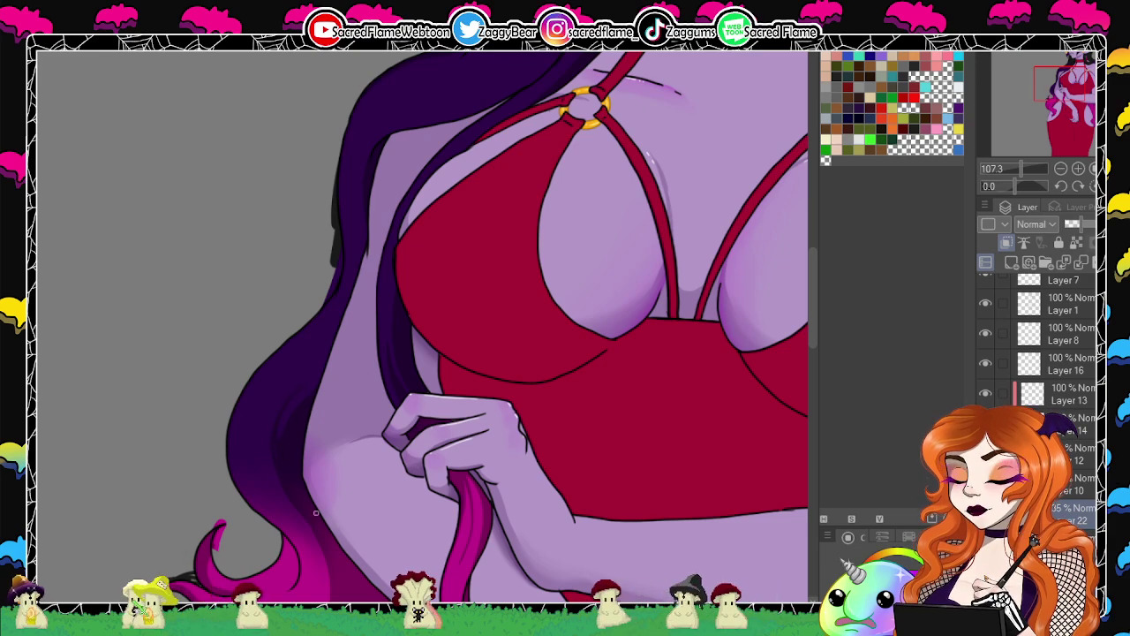
left_click_drag(527, 416, 597, 150)
left_click_drag(567, 391, 137, 552)
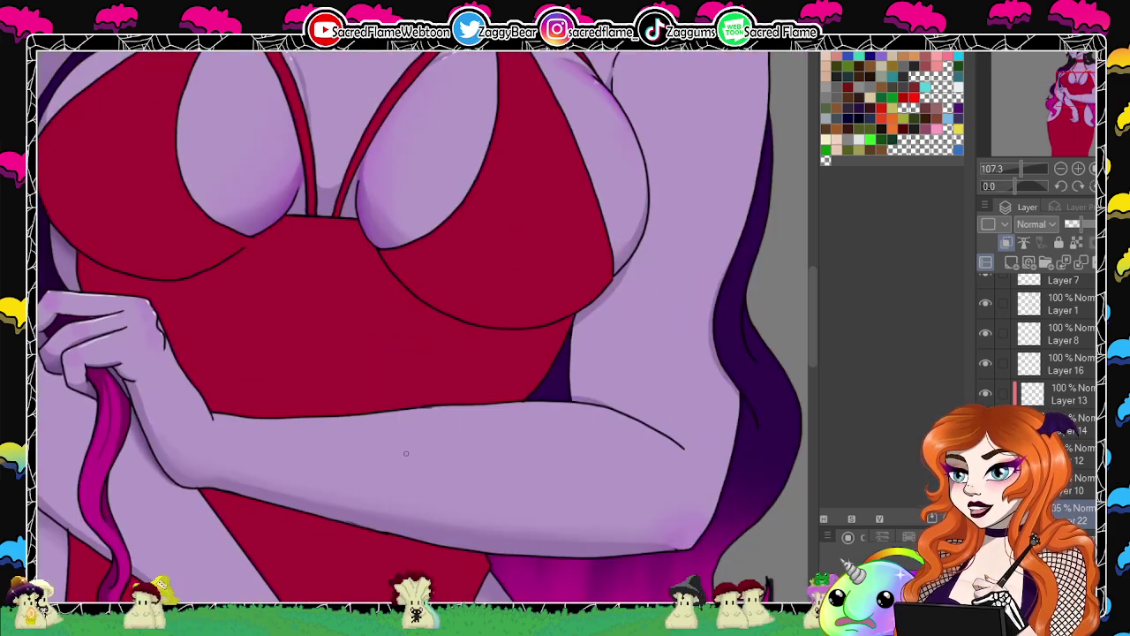
Deepen the shadow streaks where the black hair below the chin blends into purple over the shoulder.
left_click_drag(1022, 166, 1043, 210)
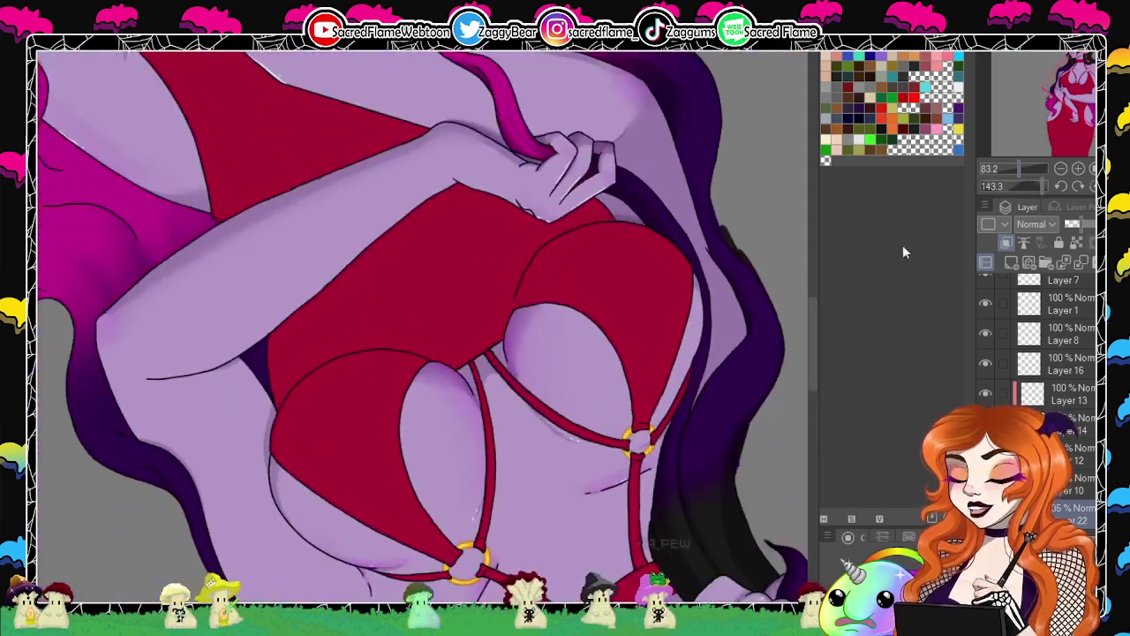
left_click_drag(625, 320, 414, 265)
left_click_drag(548, 405, 427, 351)
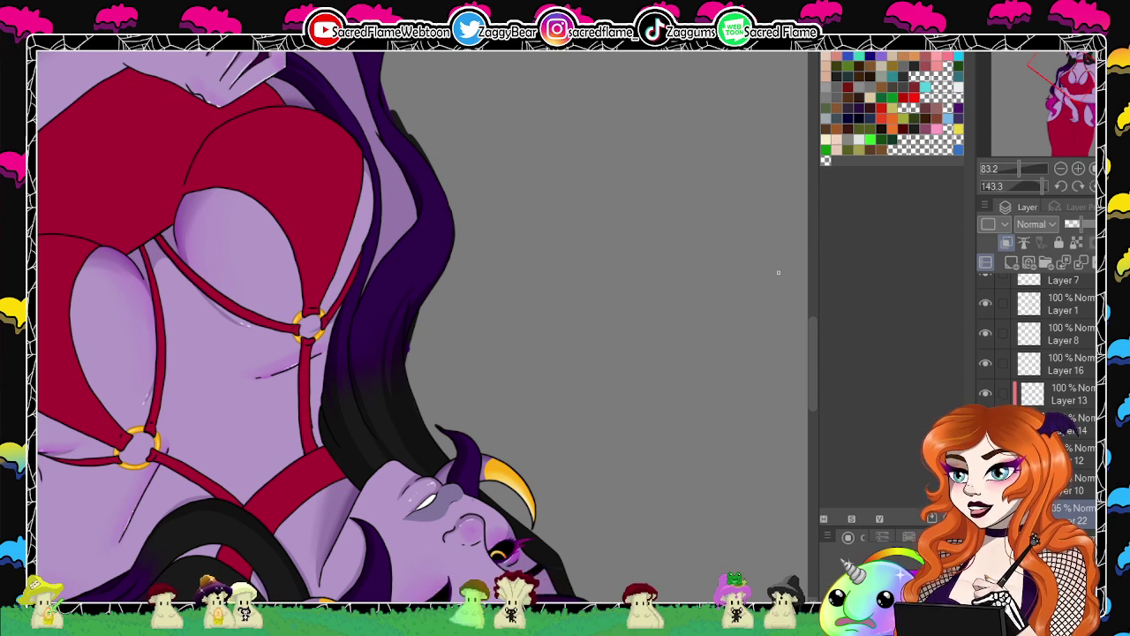
left_click(1092, 186)
left_click_drag(479, 448, 467, 518)
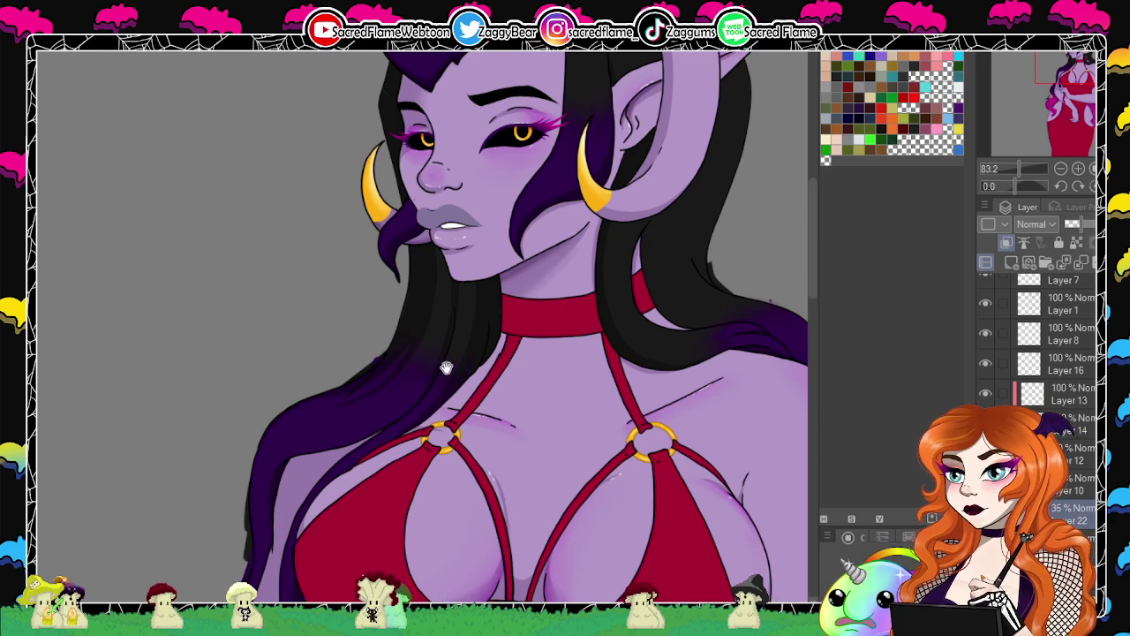
Add shadows to the black locks below the large horn and their purple folds on the shoulder.
left_click_drag(622, 415, 476, 274)
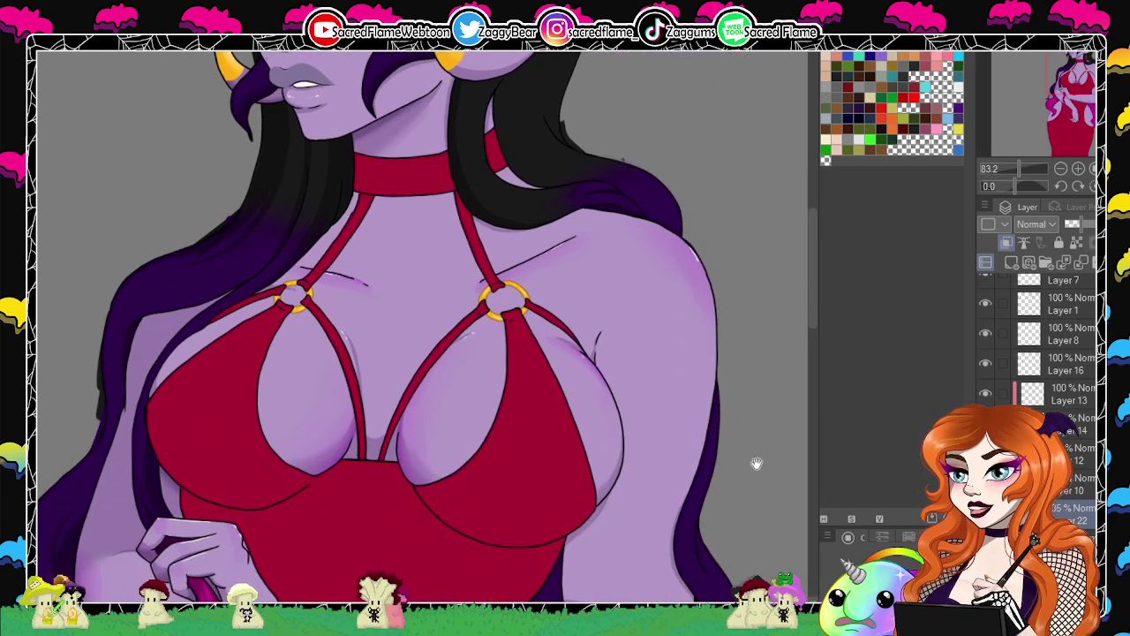
left_click_drag(756, 463, 633, 540)
left_click_drag(613, 305, 540, 546)
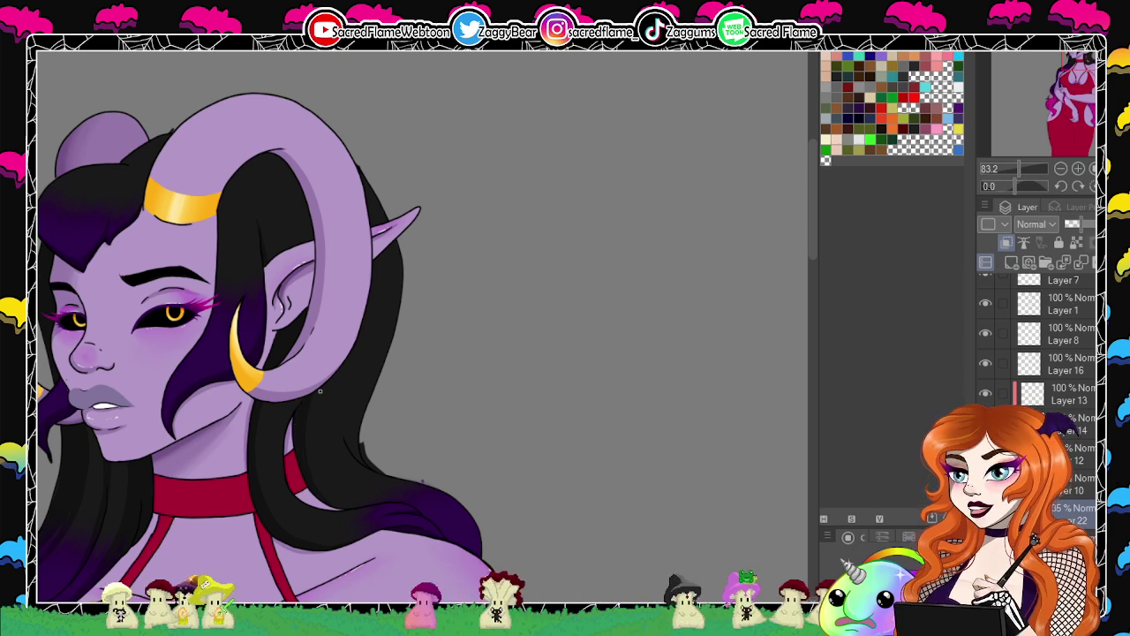
scroll(306, 423, "down", 5)
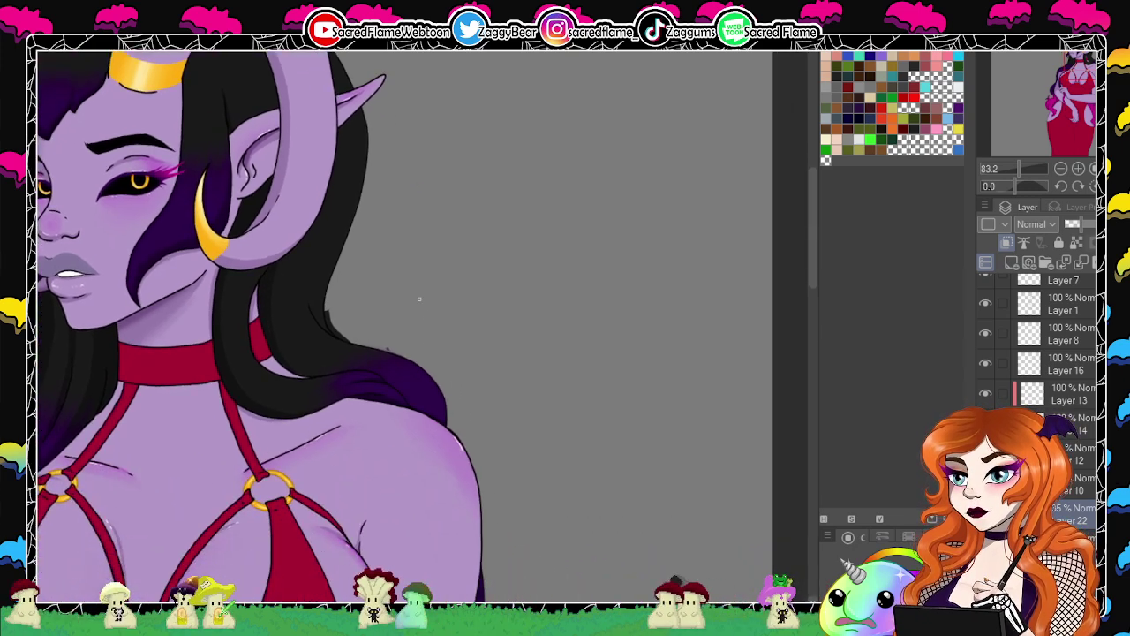
left_click_drag(1015, 186, 1025, 185)
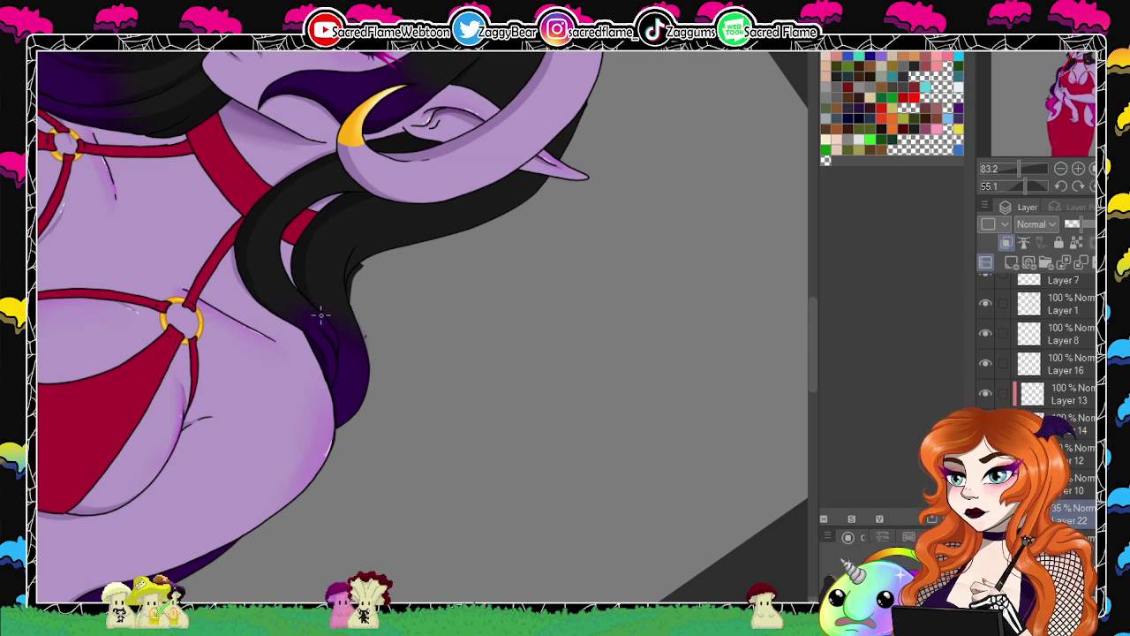
left_click_drag(651, 369, 732, 259)
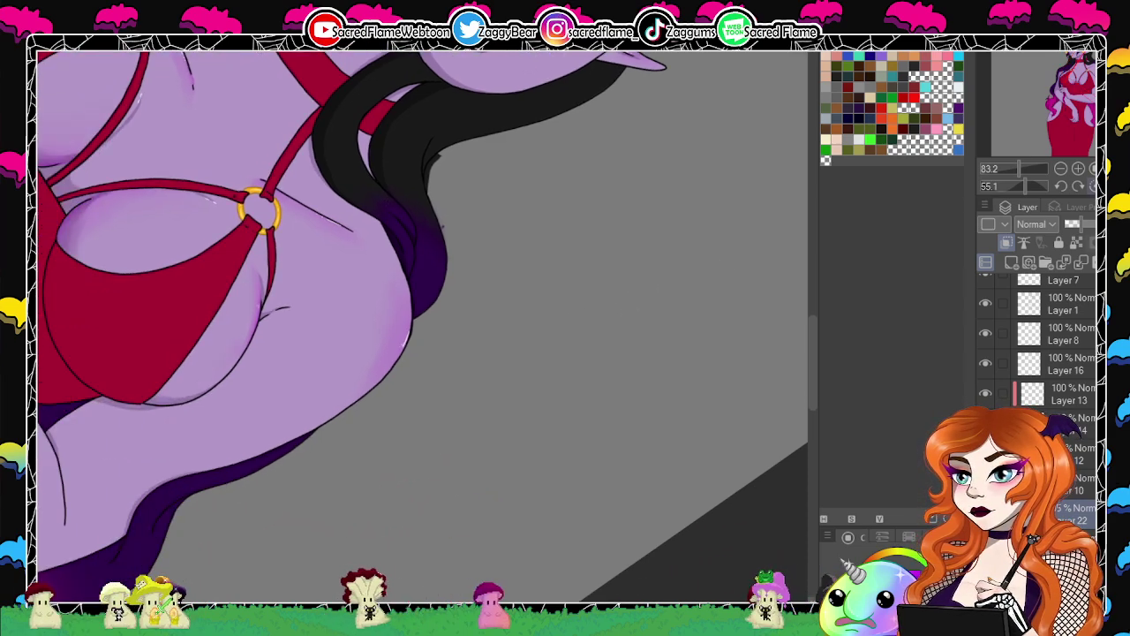
Fill a shadow over the inner magenta hair between the bent elbow and the bare hip.
left_click(1091, 185)
left_click_drag(1021, 170, 1017, 171)
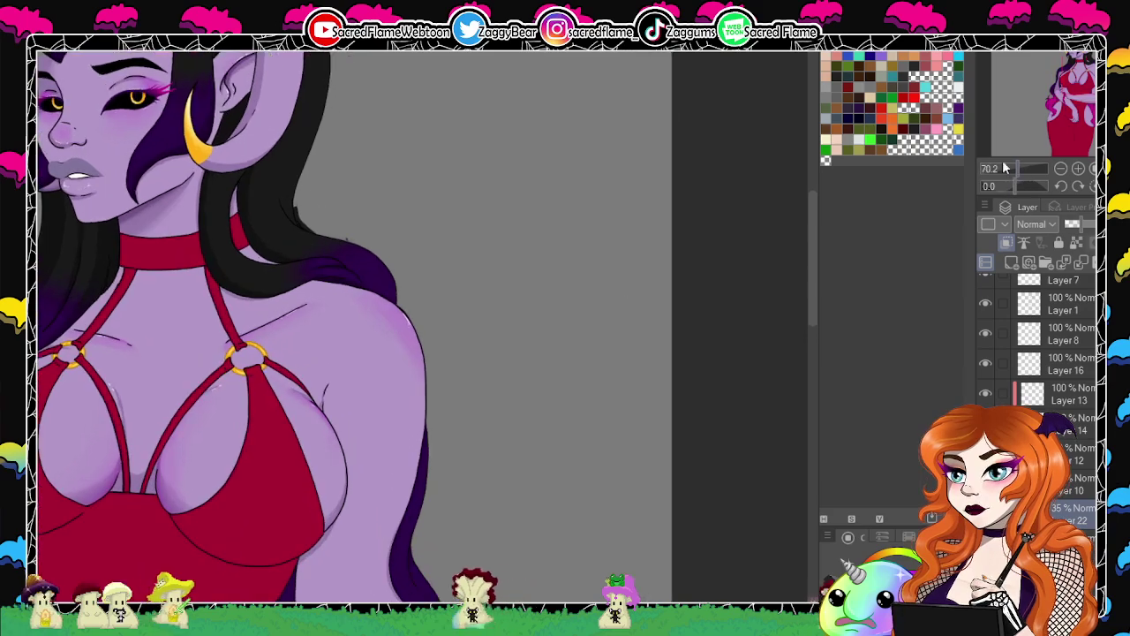
left_click_drag(548, 429, 554, 353)
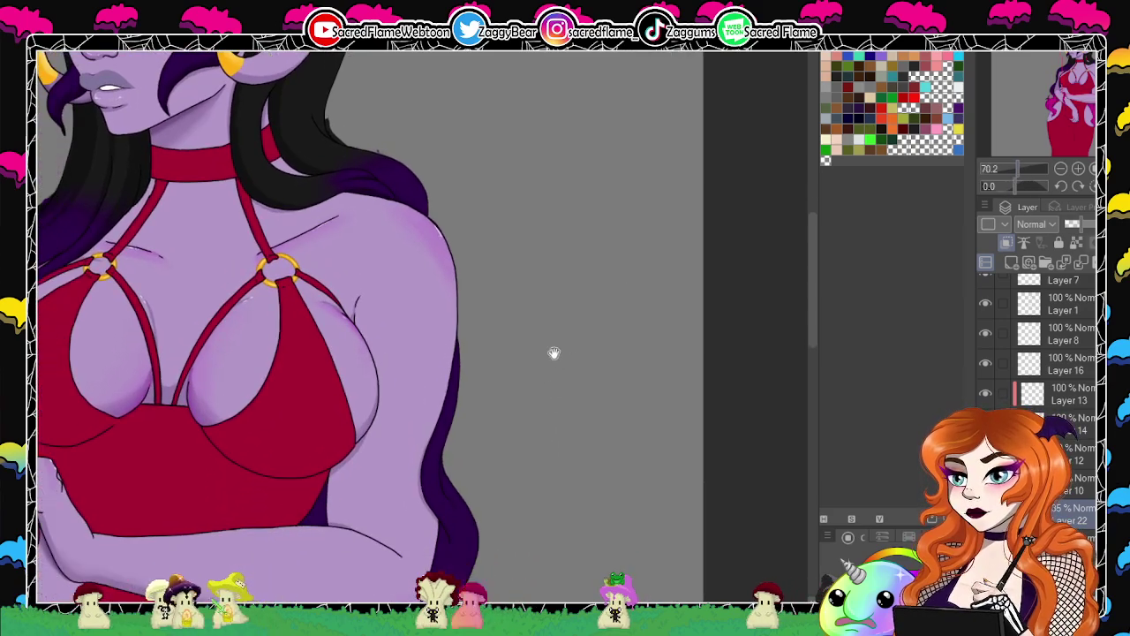
left_click_drag(527, 421, 551, 213)
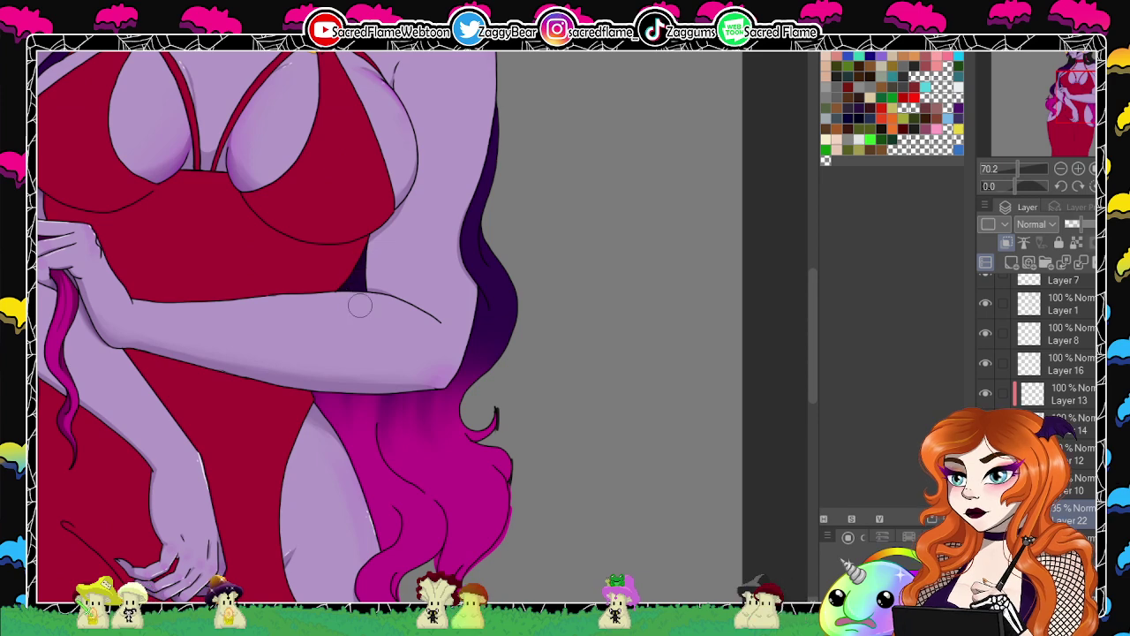
left_click_drag(359, 305, 264, 200)
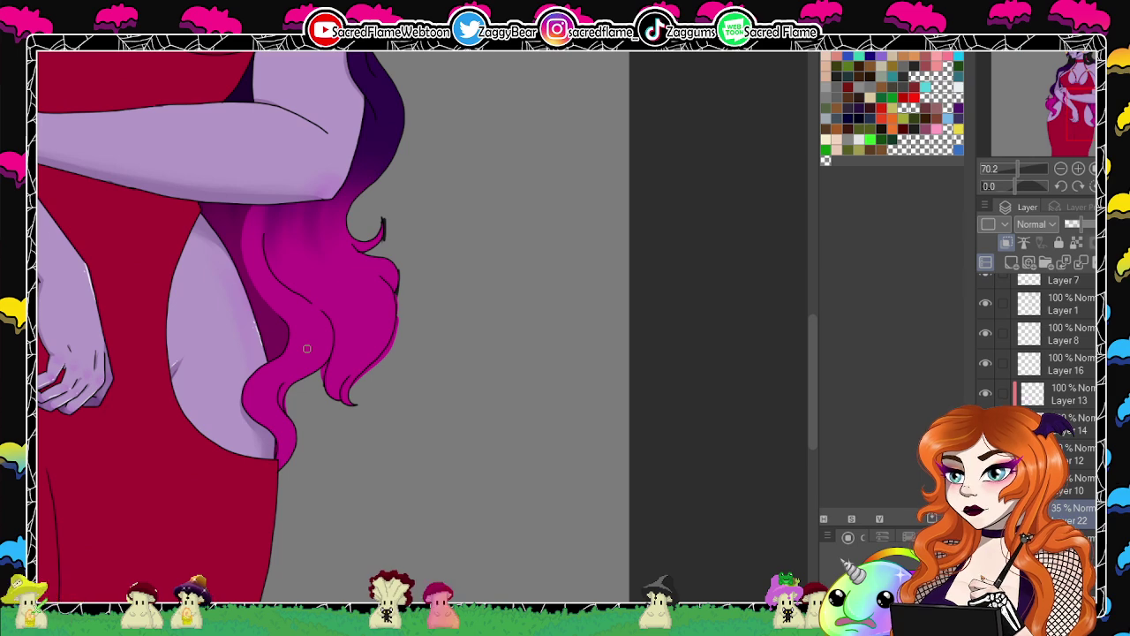
Shade the fold beneath the wavy magenta lock that hangs over the bare hip.
left_click_drag(485, 415, 511, 388)
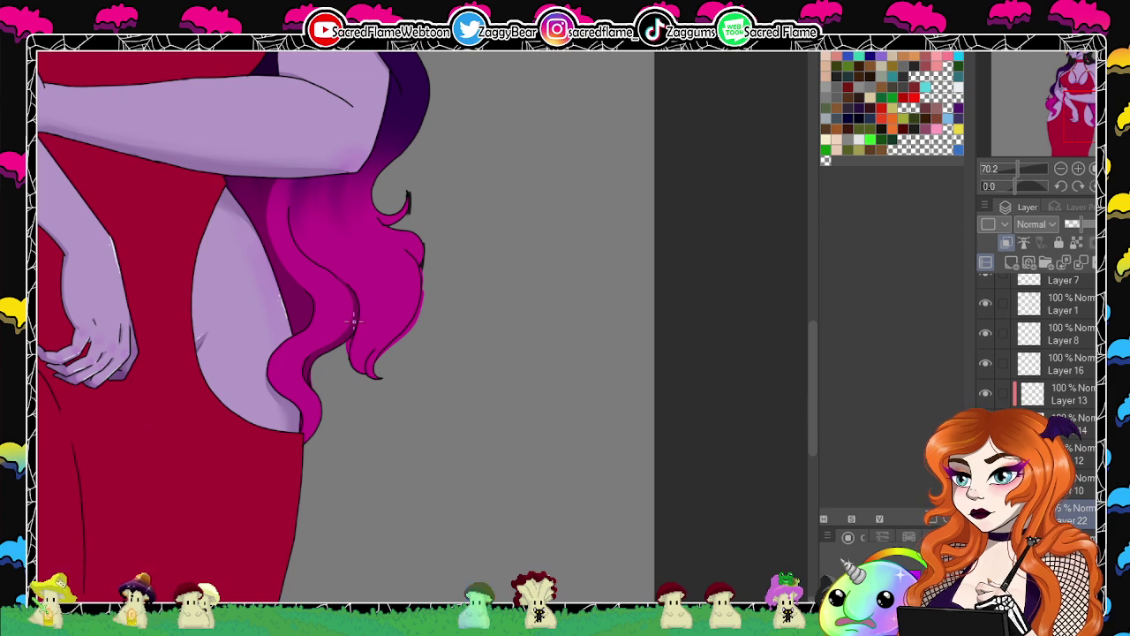
left_click_drag(1017, 186, 991, 186)
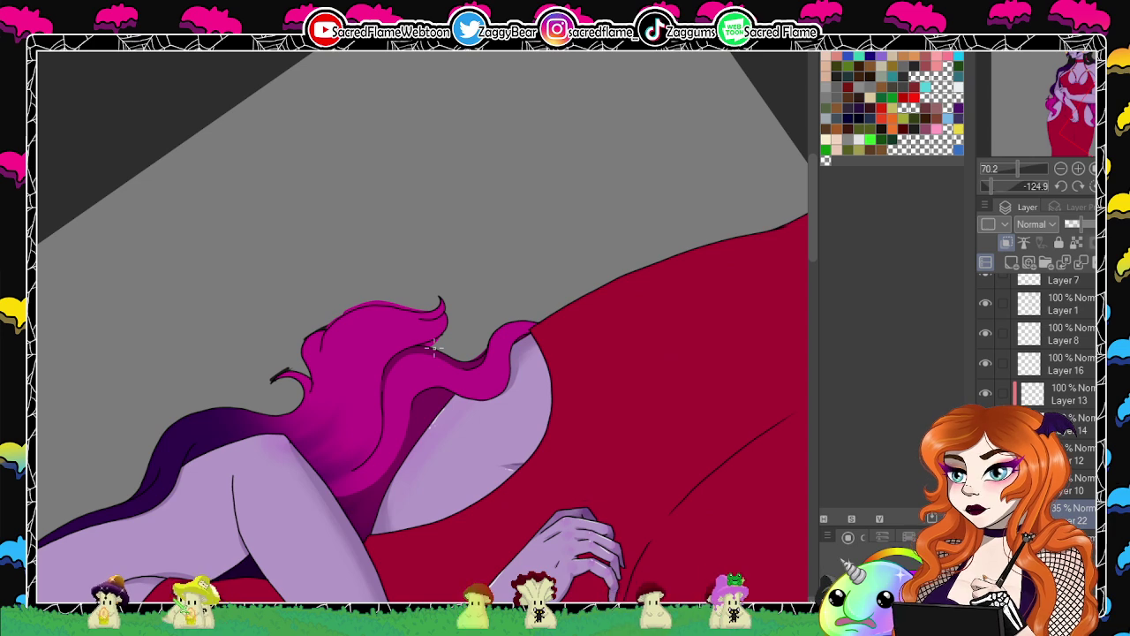
left_click(1005, 187)
left_click_drag(1005, 189, 1020, 188)
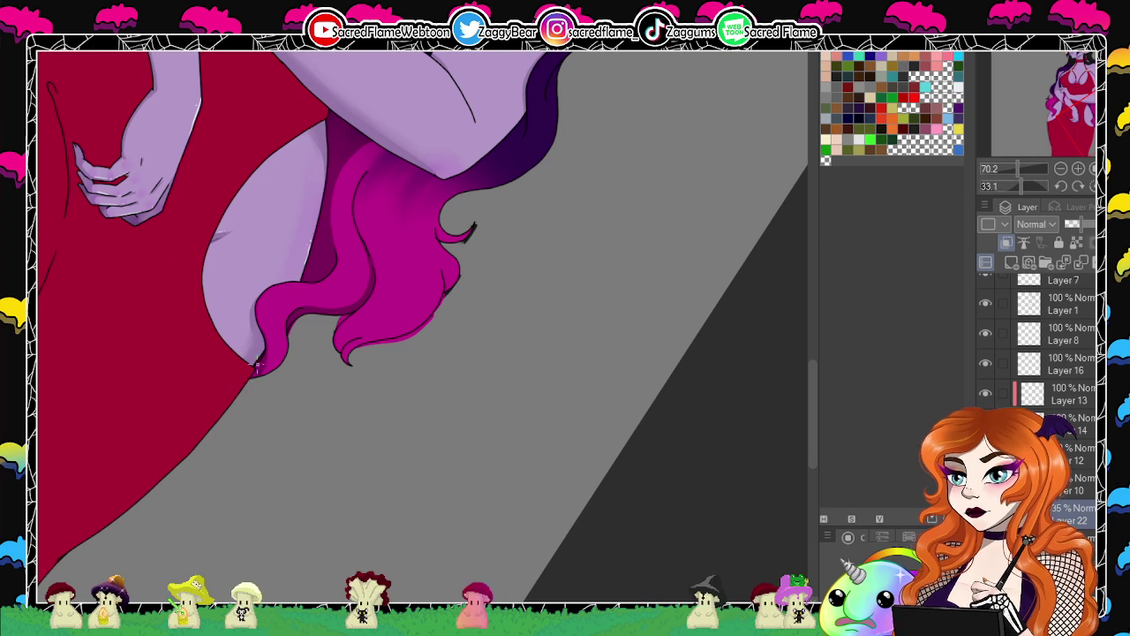
Add shadows to the curled tips and outer folds of the magenta hair below the bent elbow.
scroll(494, 366, "up", 2)
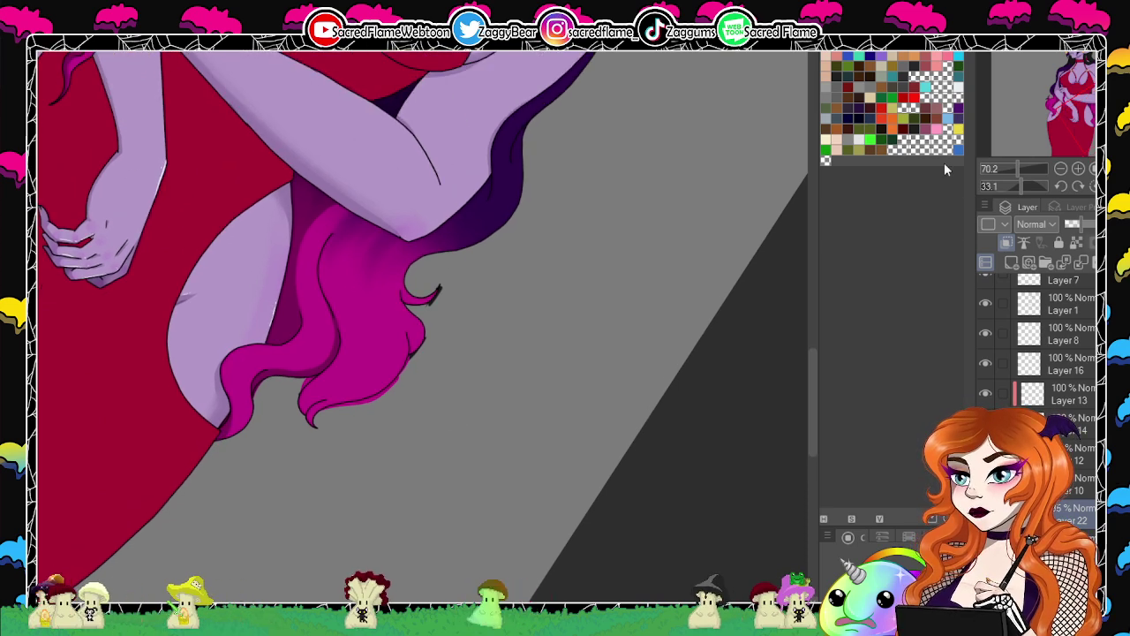
left_click_drag(1018, 184, 982, 186)
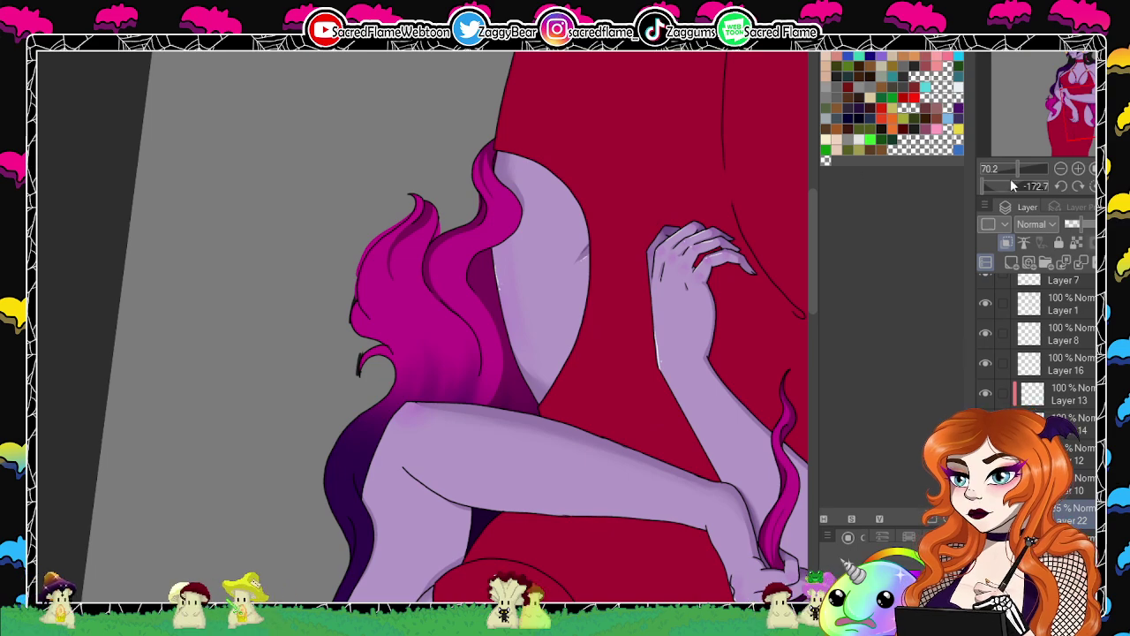
left_click_drag(986, 186, 1017, 187)
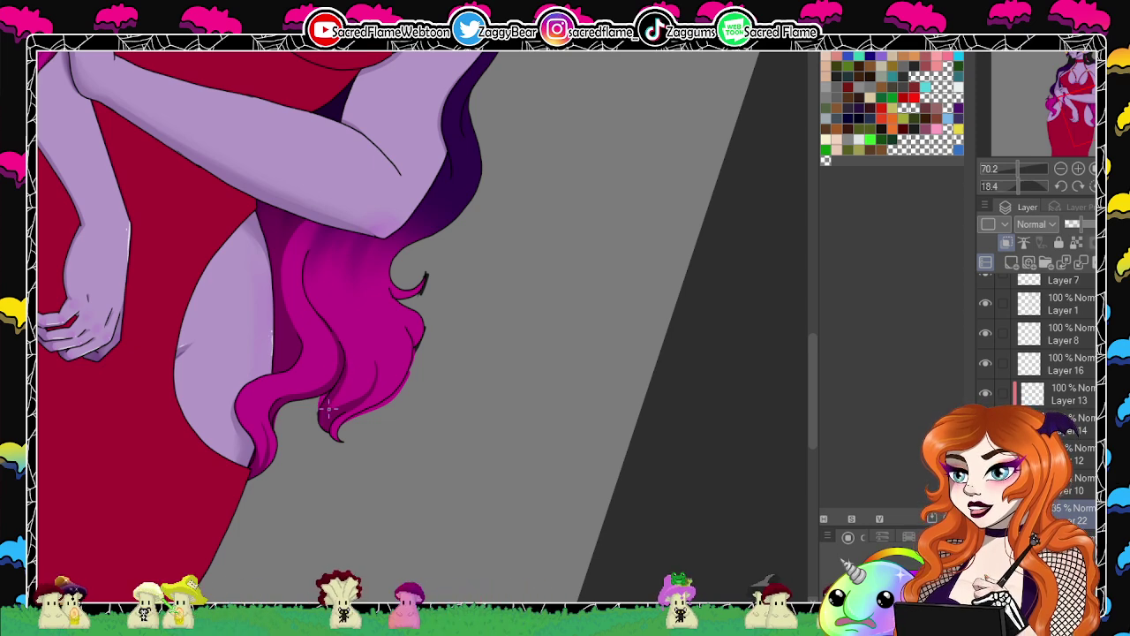
left_click_drag(1024, 185, 981, 185)
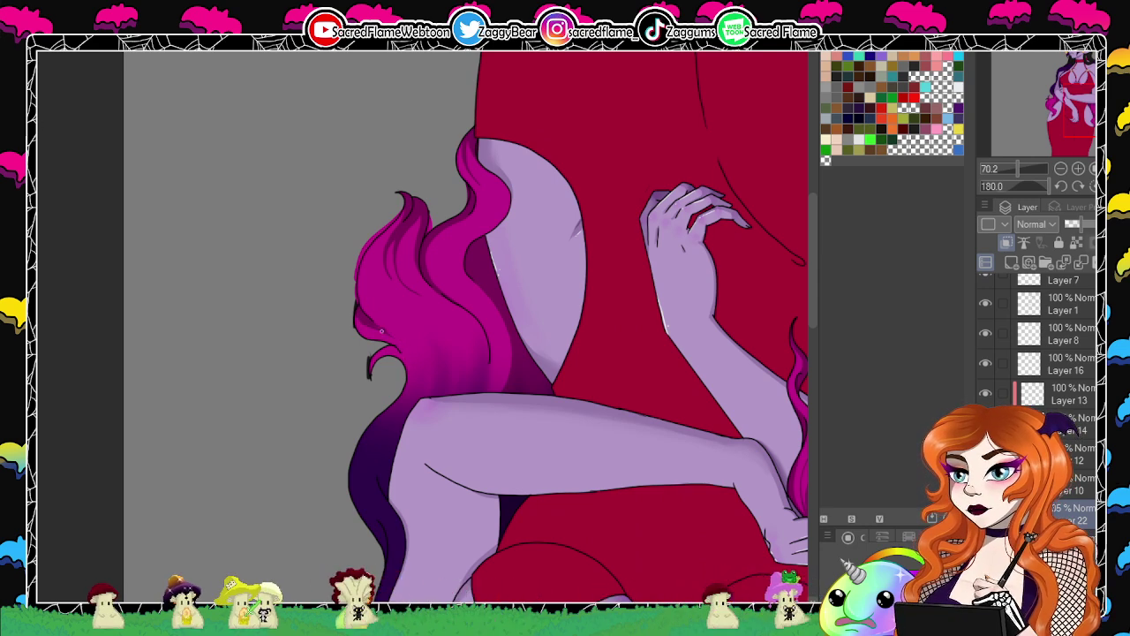
Examine which line-art layer holds the hair outlines by toggling layer visibility and selecting Layers 7 and 5.
left_click(1092, 186)
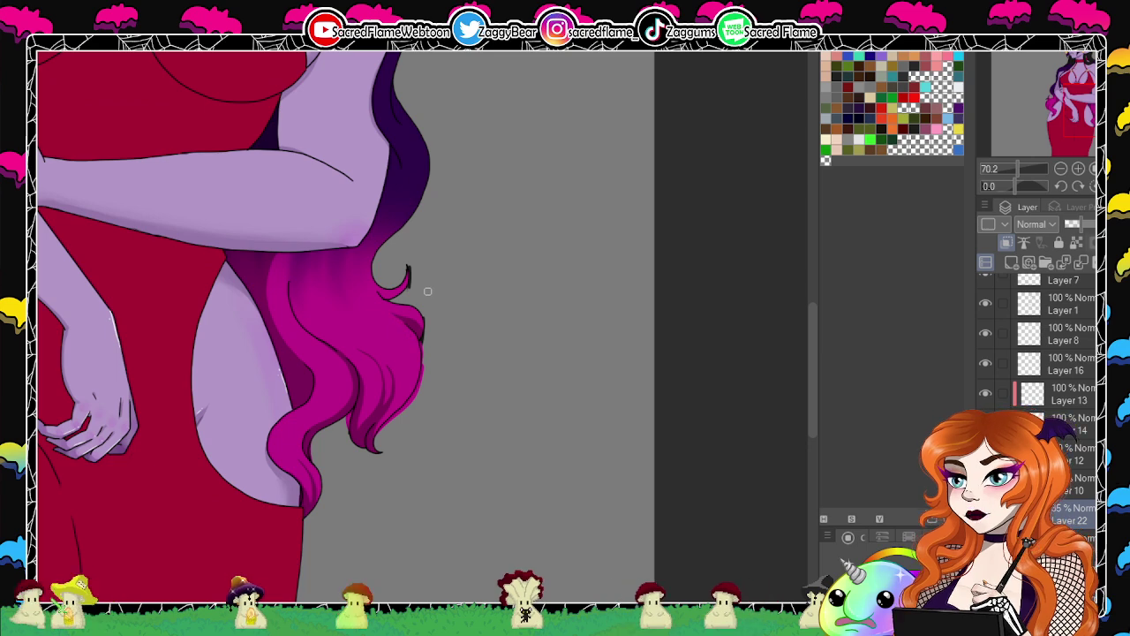
left_click_drag(511, 255, 460, 360)
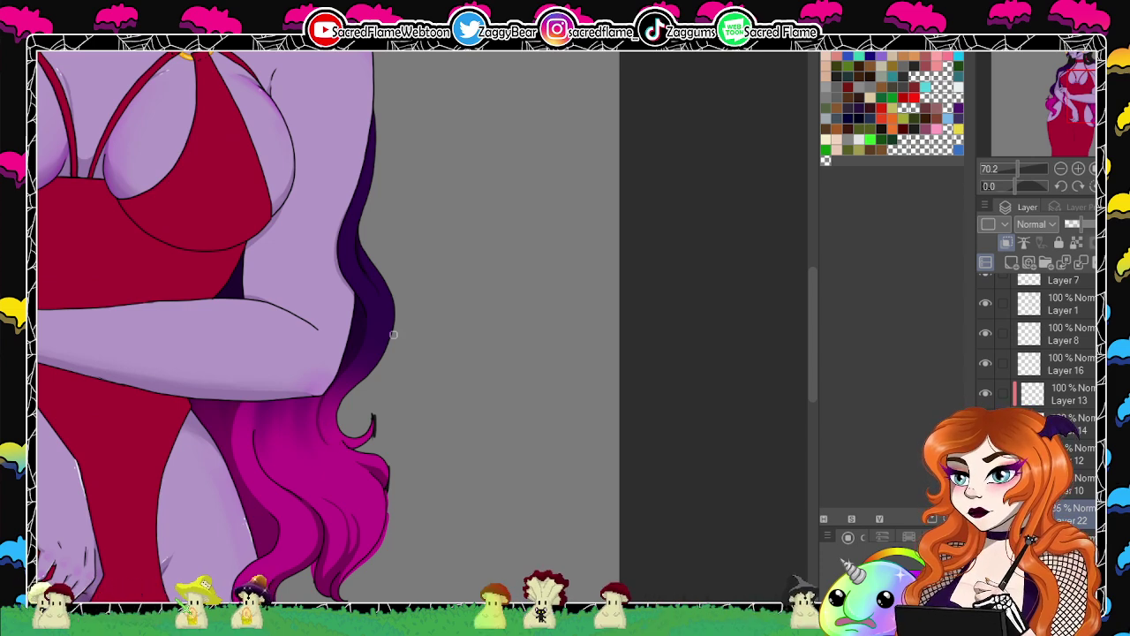
left_click_drag(1013, 184, 1031, 187)
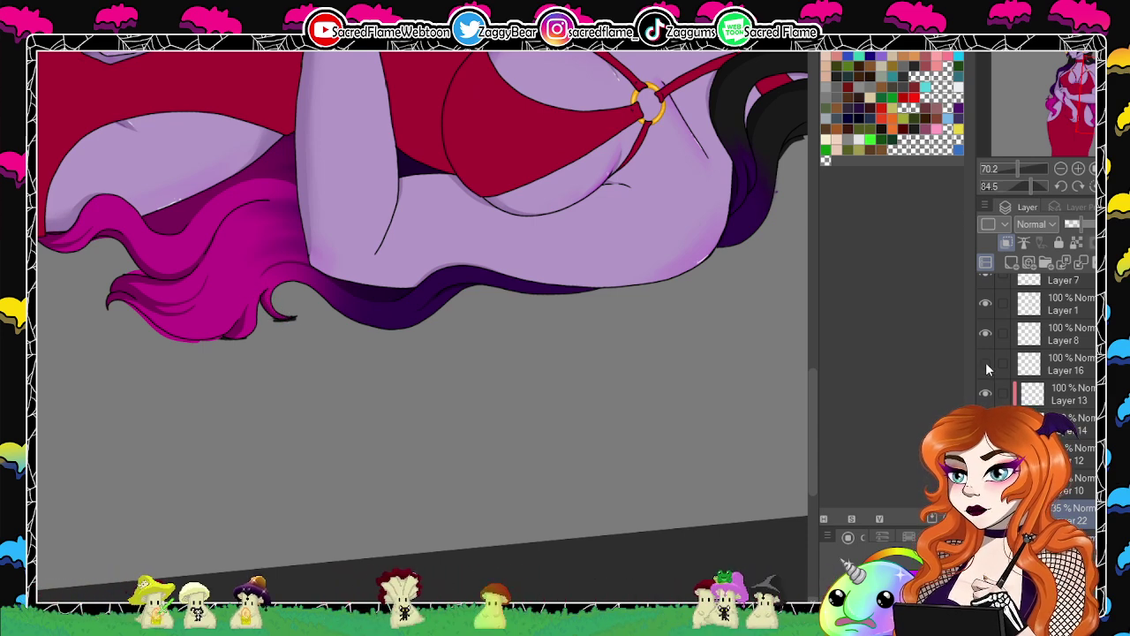
left_click(986, 303)
left_click(986, 303)
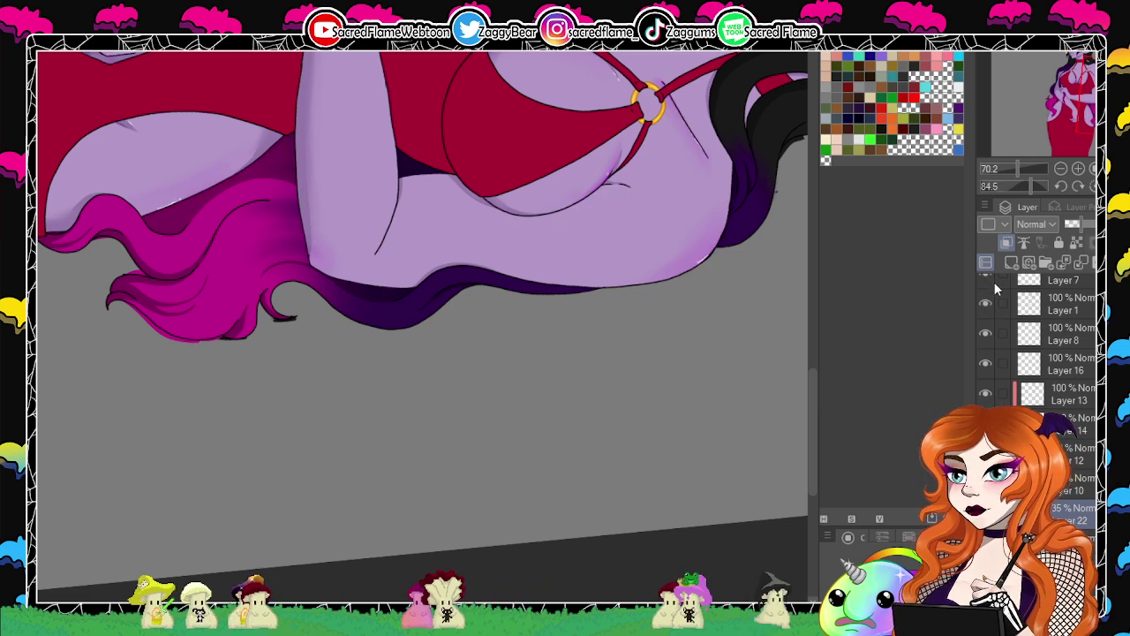
left_click(994, 282)
scroll(986, 380, "up", 3)
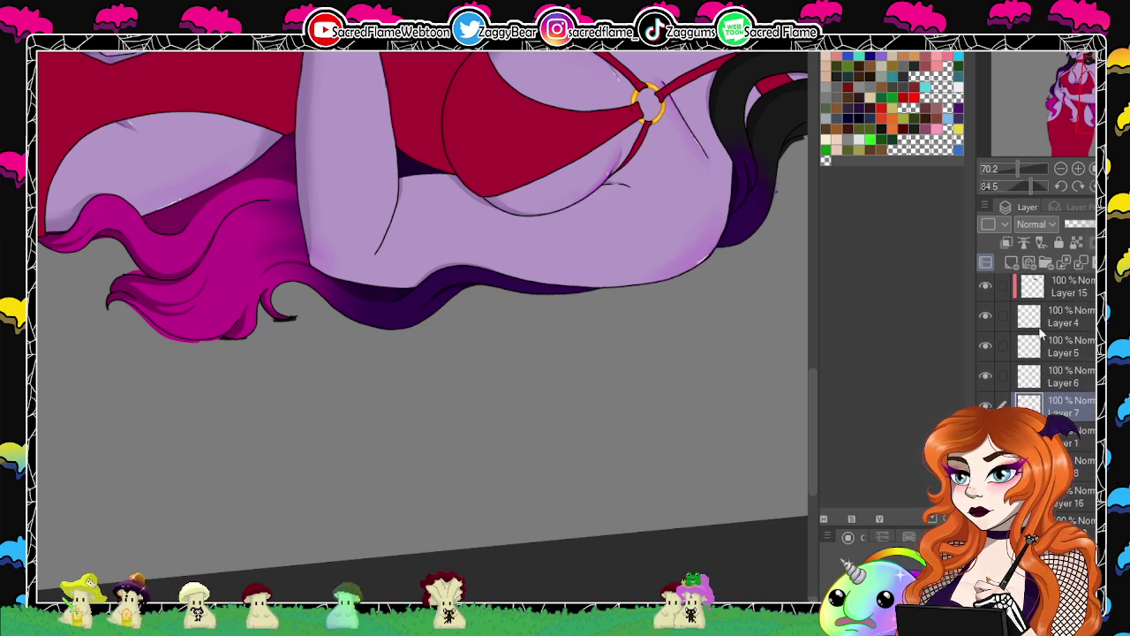
left_click(986, 378)
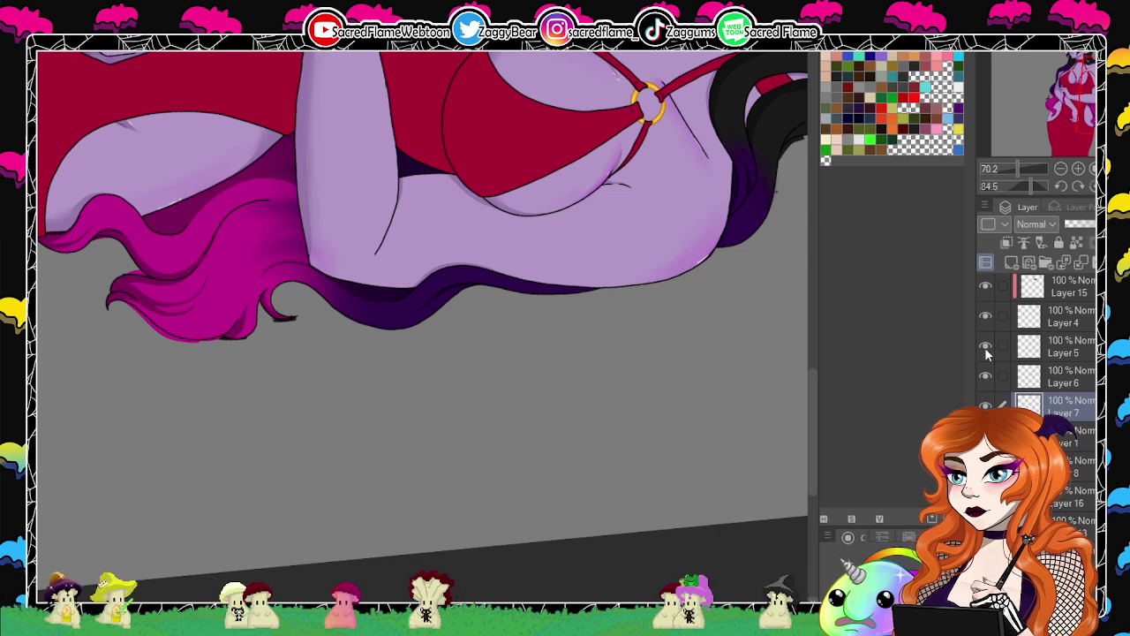
left_click(986, 348)
left_click(986, 348)
left_click(1068, 345)
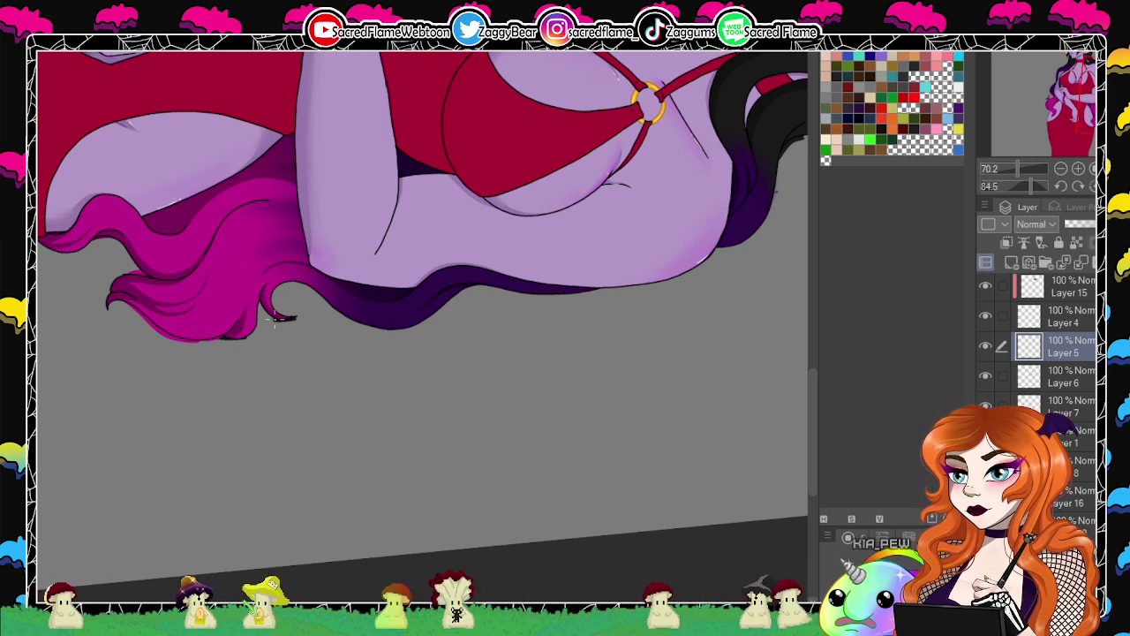
scroll(1042, 344, "down", 3)
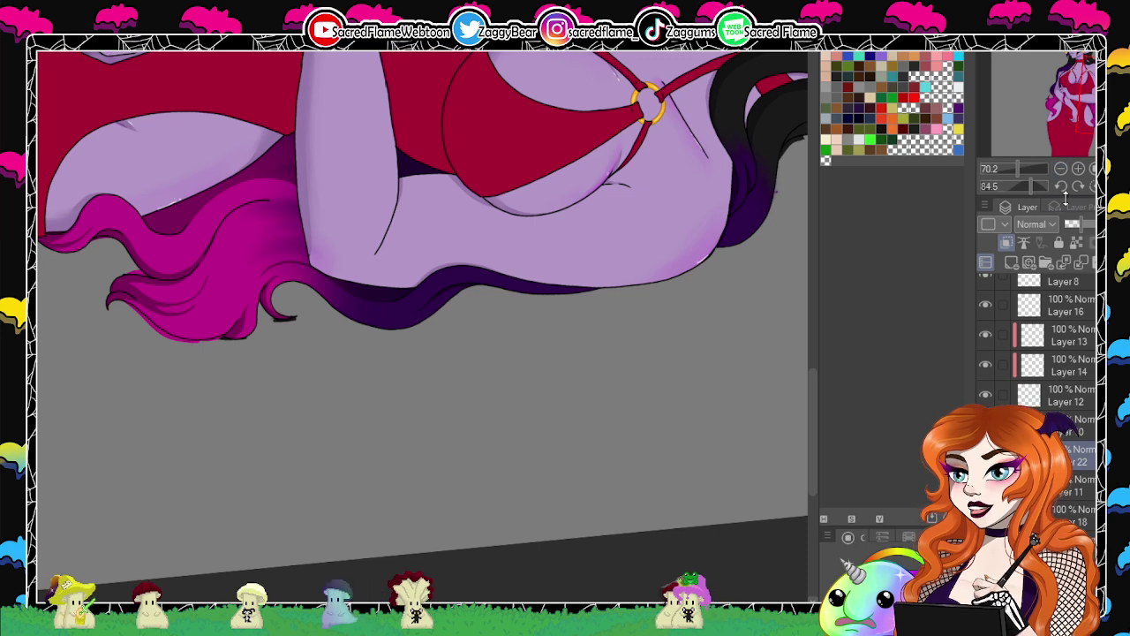
Merge the finished hair shadows down and set up a fresh layer clipped to the hair.
left_click_drag(1031, 186, 1003, 184)
left_click(1092, 186)
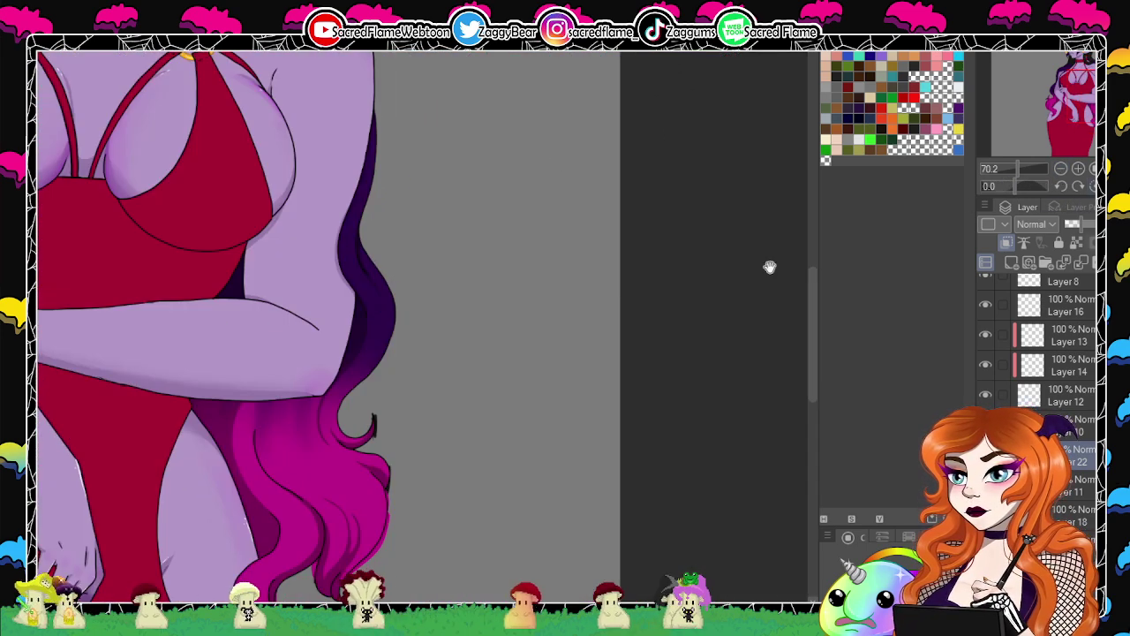
left_click_drag(381, 293, 422, 209)
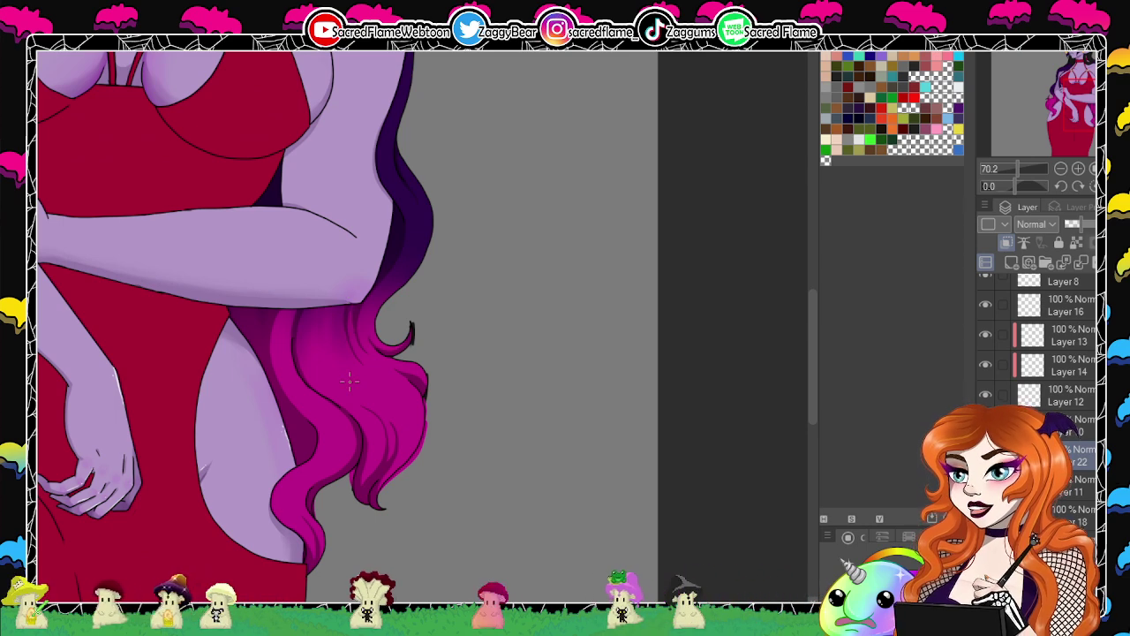
left_click_drag(1017, 168, 1012, 168)
left_click_drag(618, 308, 636, 462)
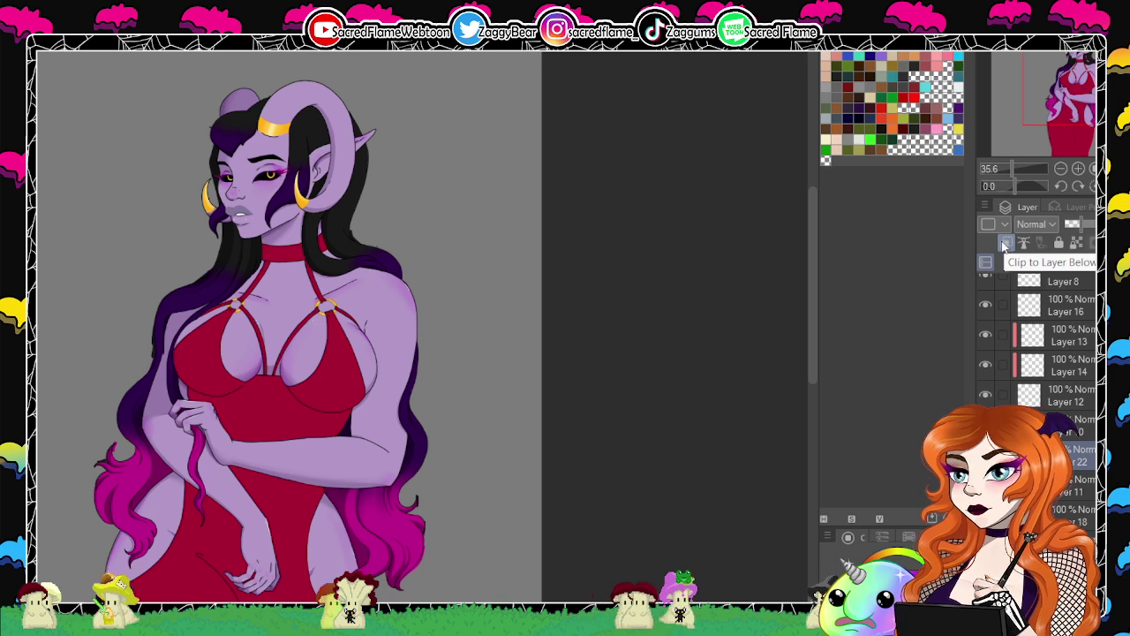
left_click(1005, 244)
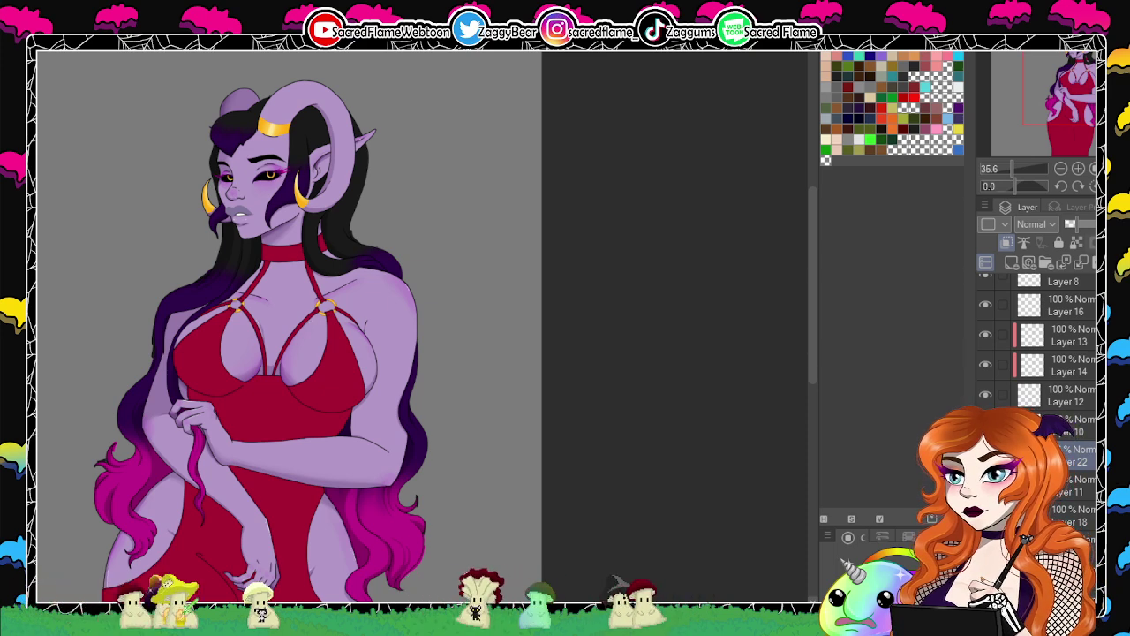
key("ctrl+e")
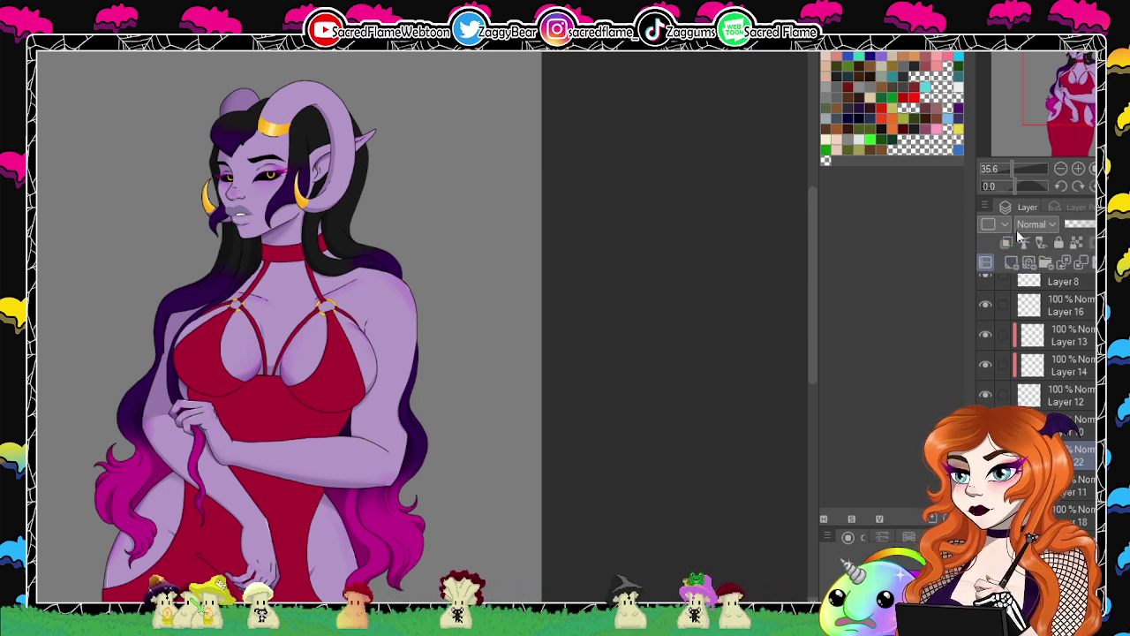
left_click(1018, 167)
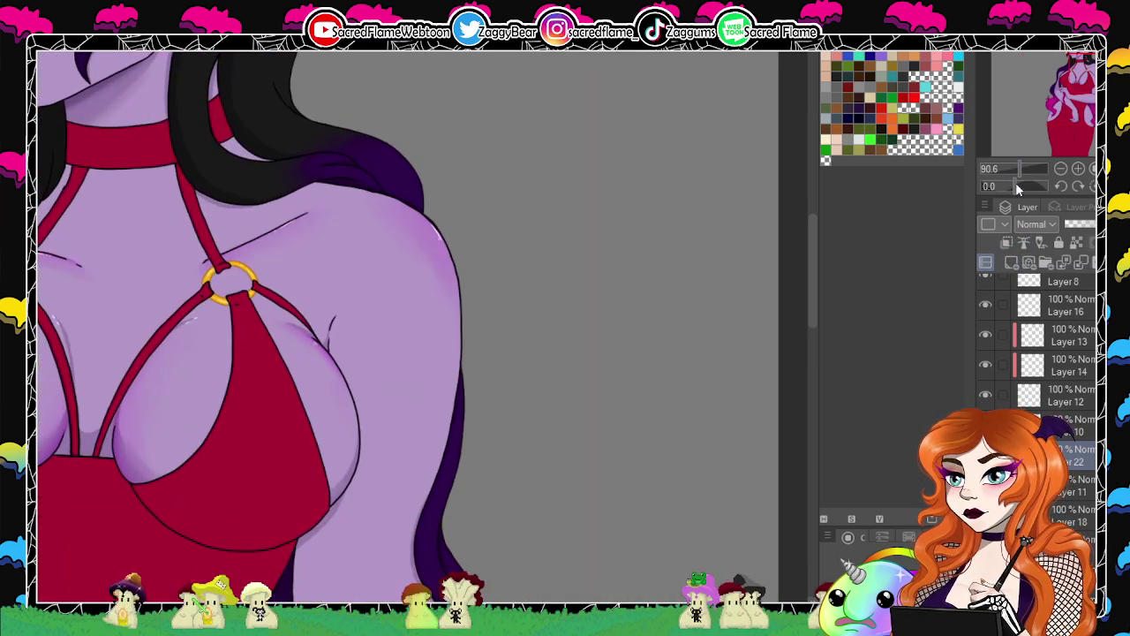
left_click(1006, 244)
left_click_drag(1079, 69, 1073, 53)
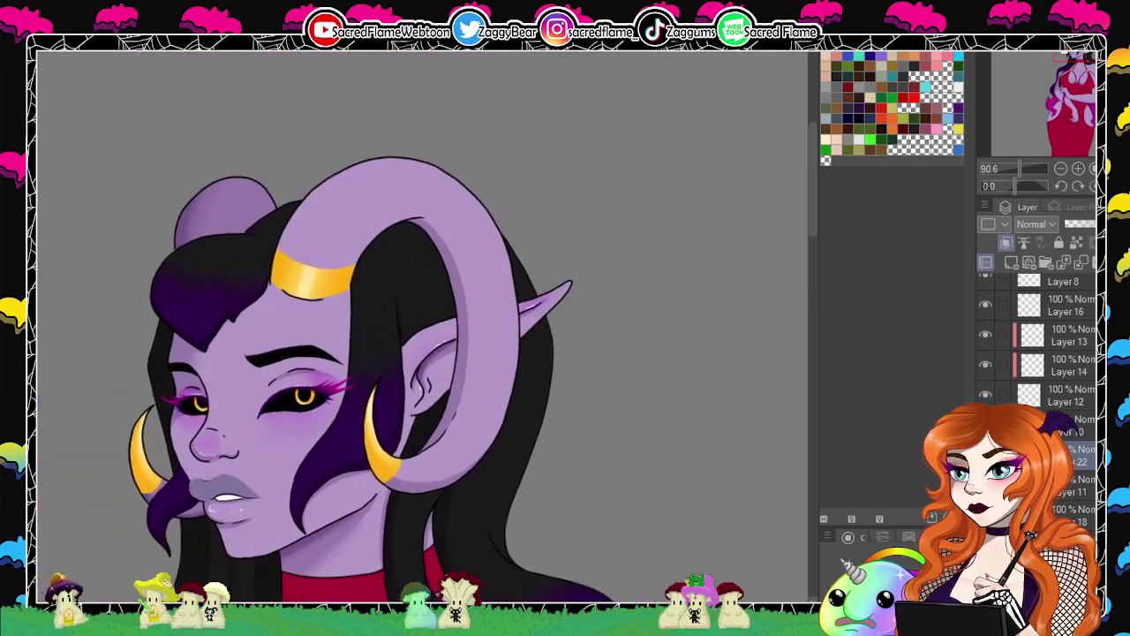
left_click_drag(1024, 167, 1020, 166)
left_click_drag(571, 399, 698, 316)
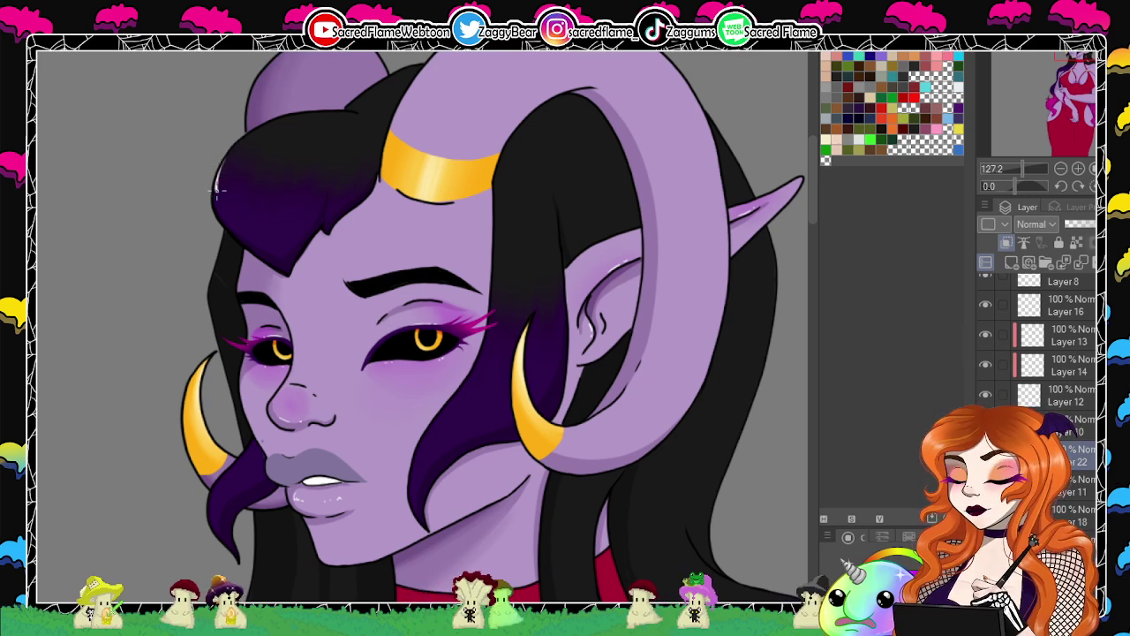
left_click_drag(218, 170, 235, 228)
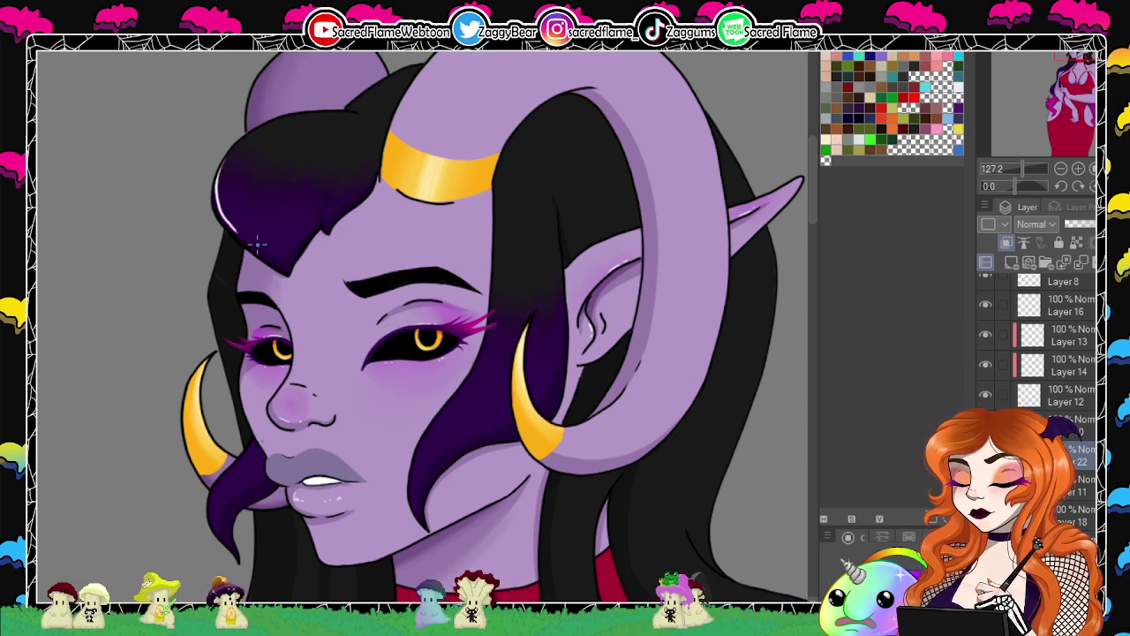
left_click_drag(1014, 186, 1022, 186)
key("ctrl+z")
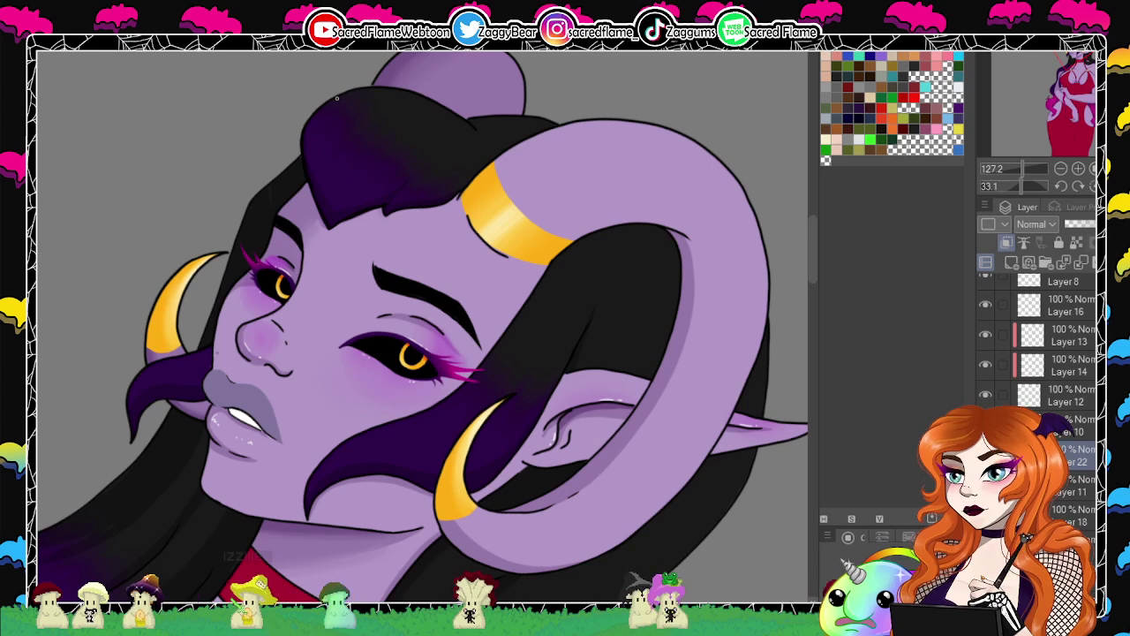
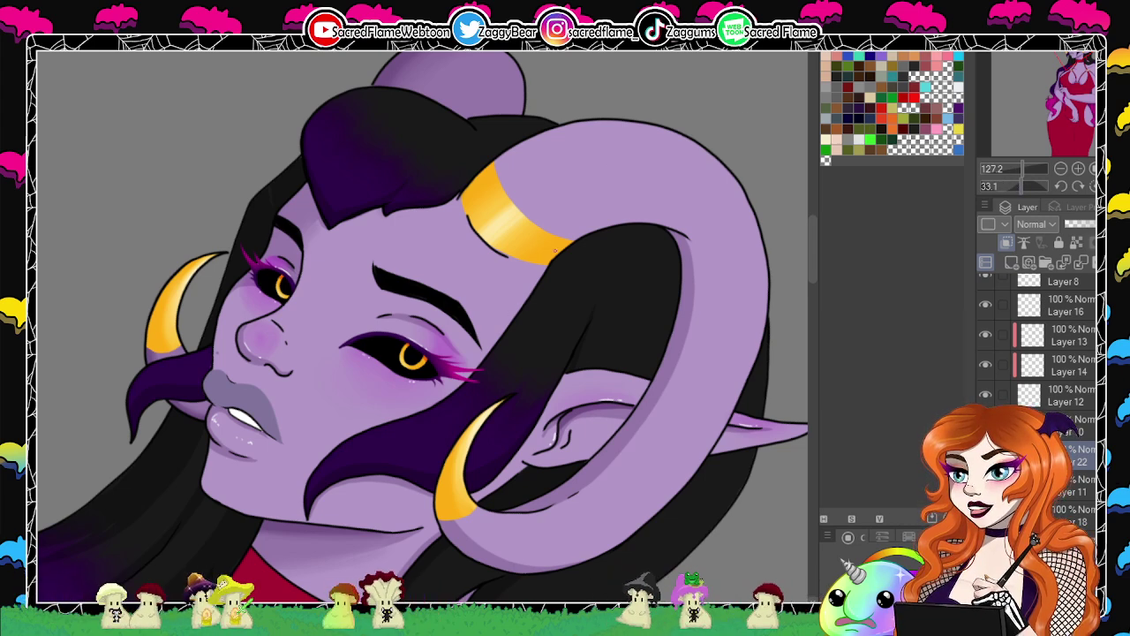
Paint a thin white highlight along the outer edge of the front forelock with short jagged strokes inside it.
left_click_drag(551, 239, 541, 279)
left_click(1025, 169)
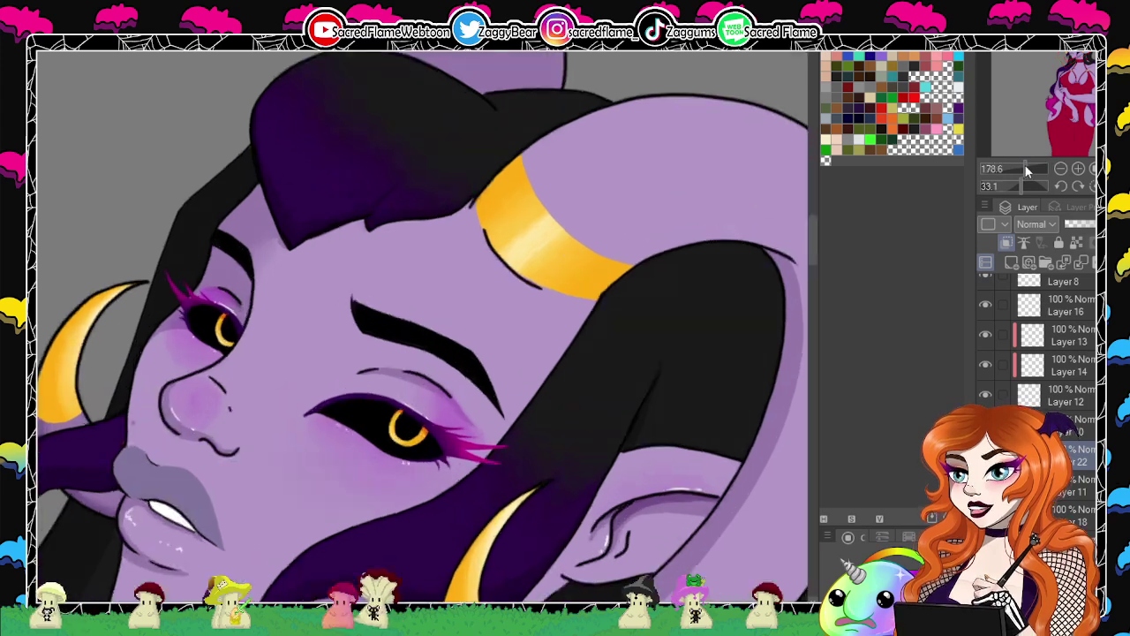
left_click_drag(1022, 184, 1019, 185)
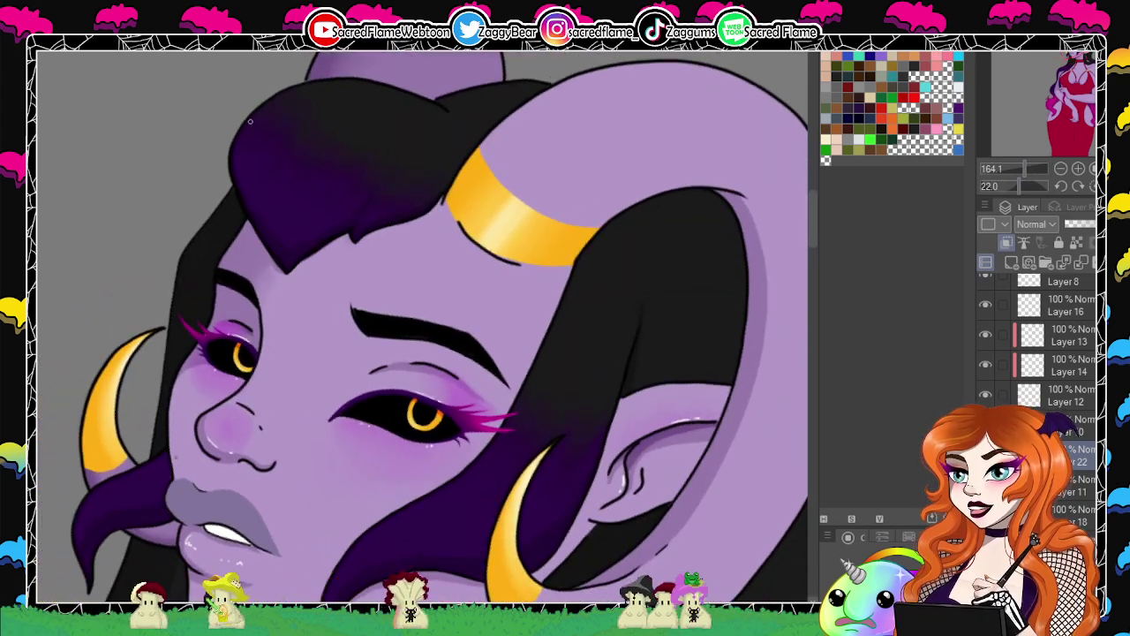
left_click_drag(236, 144, 254, 208)
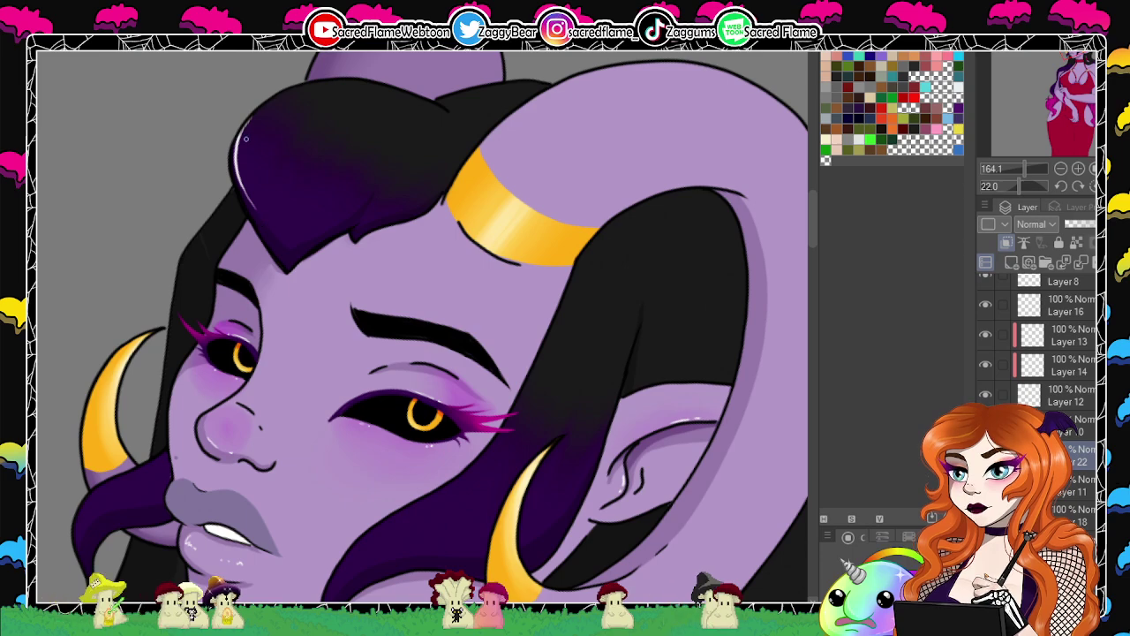
left_click_drag(241, 144, 243, 164)
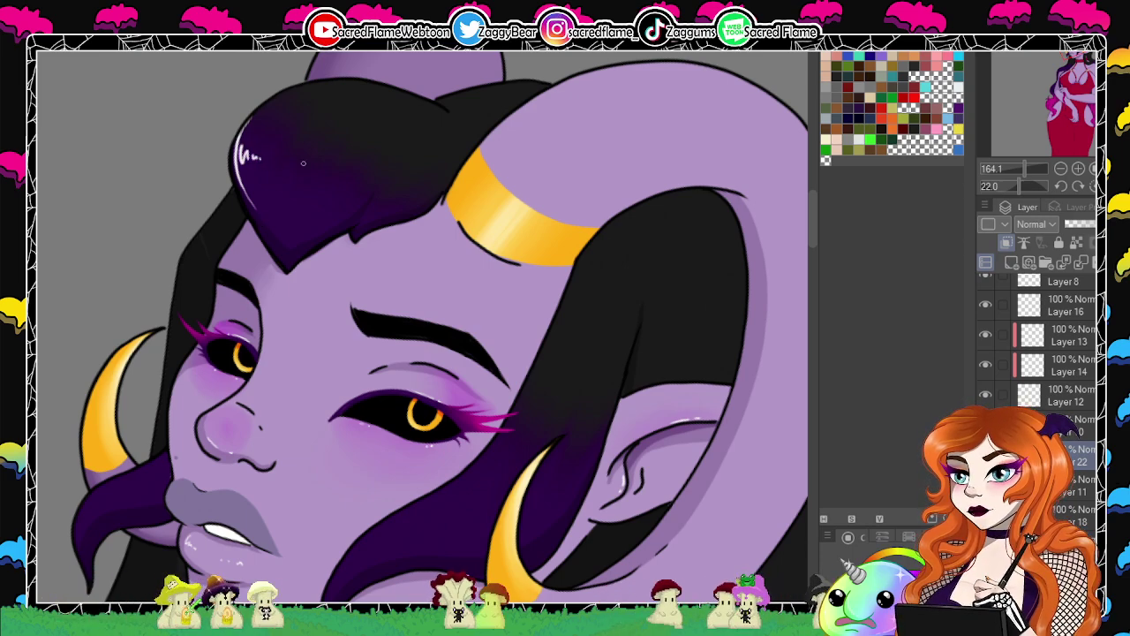
Paint a tapered white highlight with small dots on the forelock's opposite side, nearest the gold horn band.
left_click_drag(1015, 182, 981, 186)
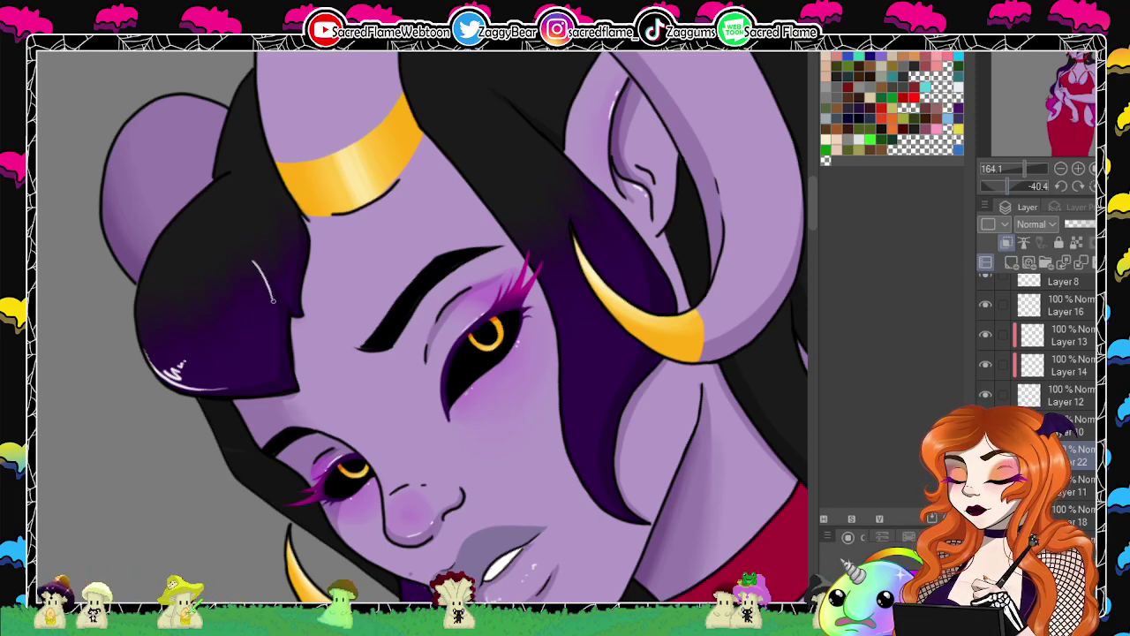
left_click_drag(254, 261, 273, 302)
left_click_drag(267, 292, 252, 273)
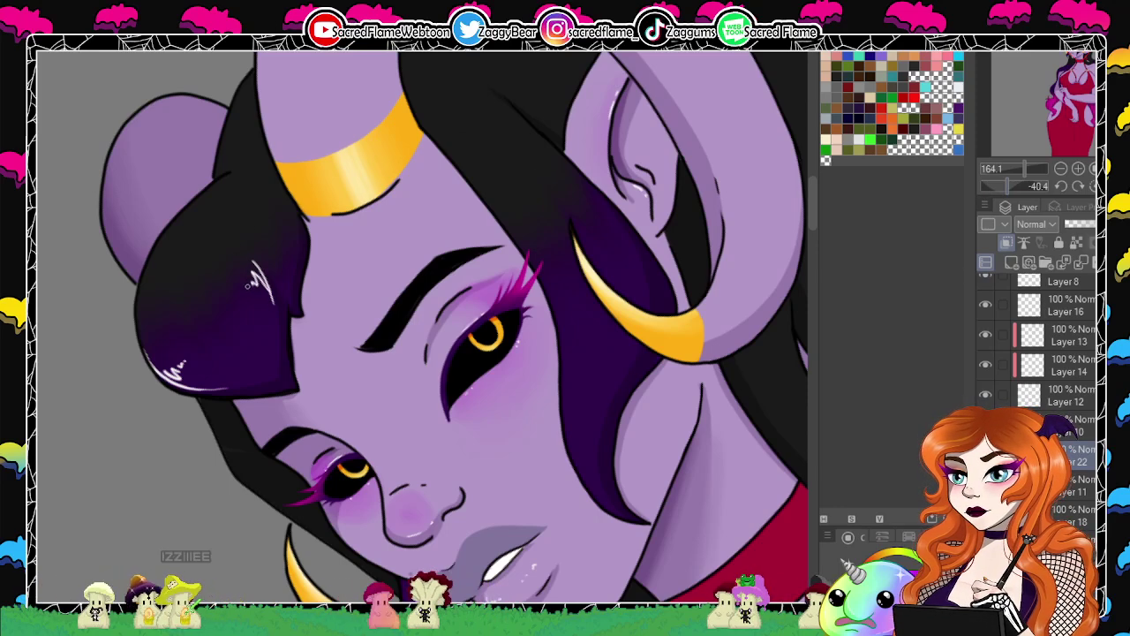
left_click(240, 297)
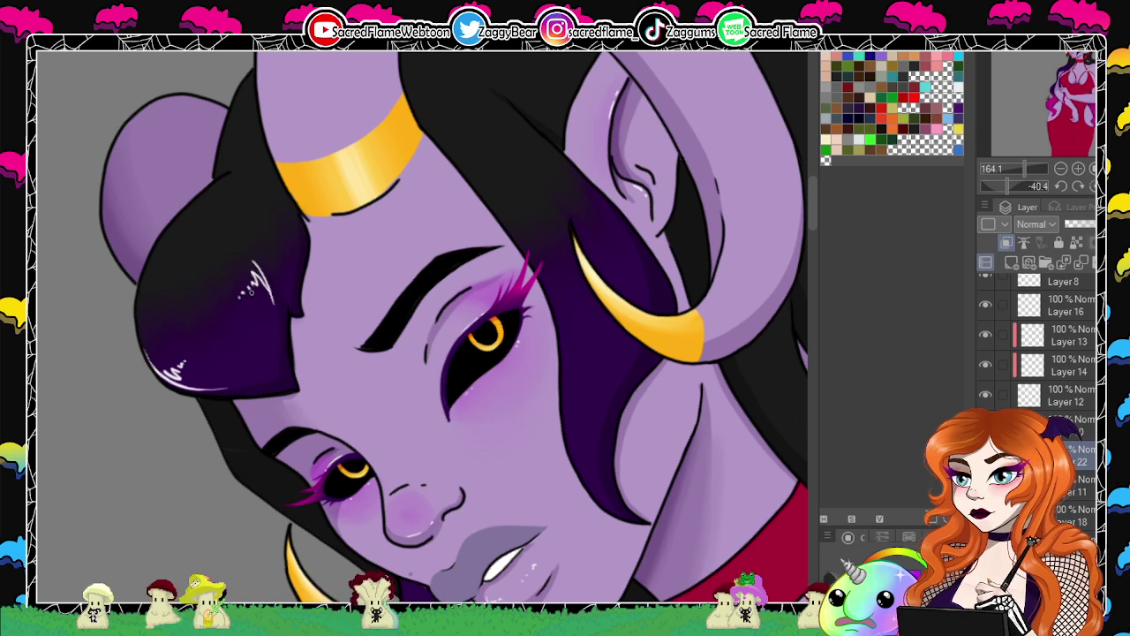
Link the two forelock highlights with small white marks across the lock and lower the highlight layer's opacity.
left_click(1092, 186)
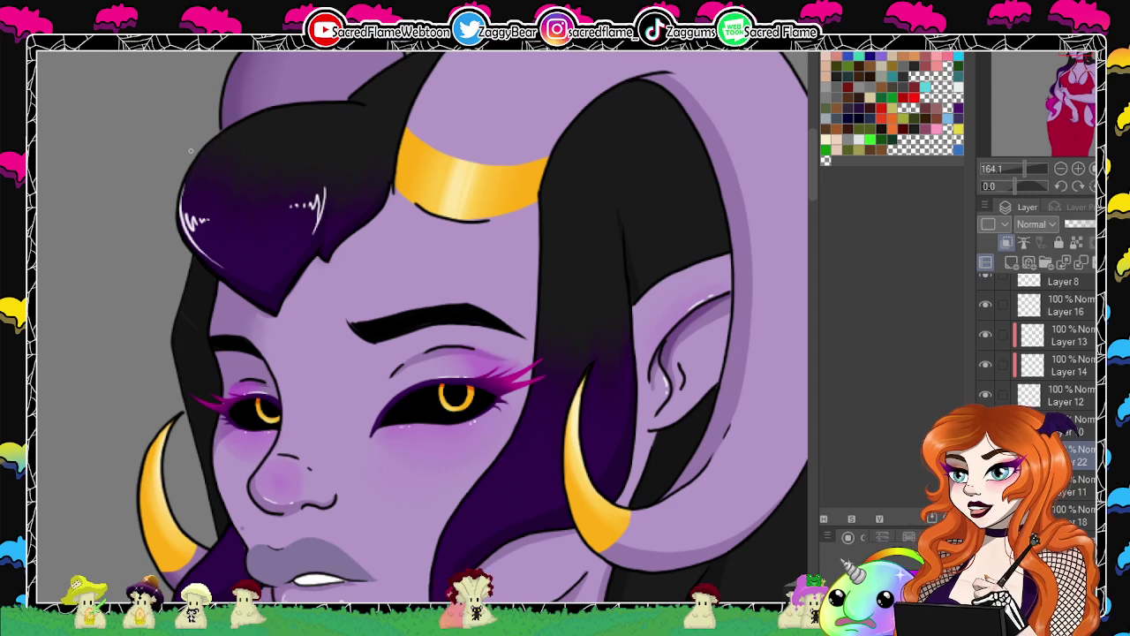
left_click_drag(225, 218, 241, 215)
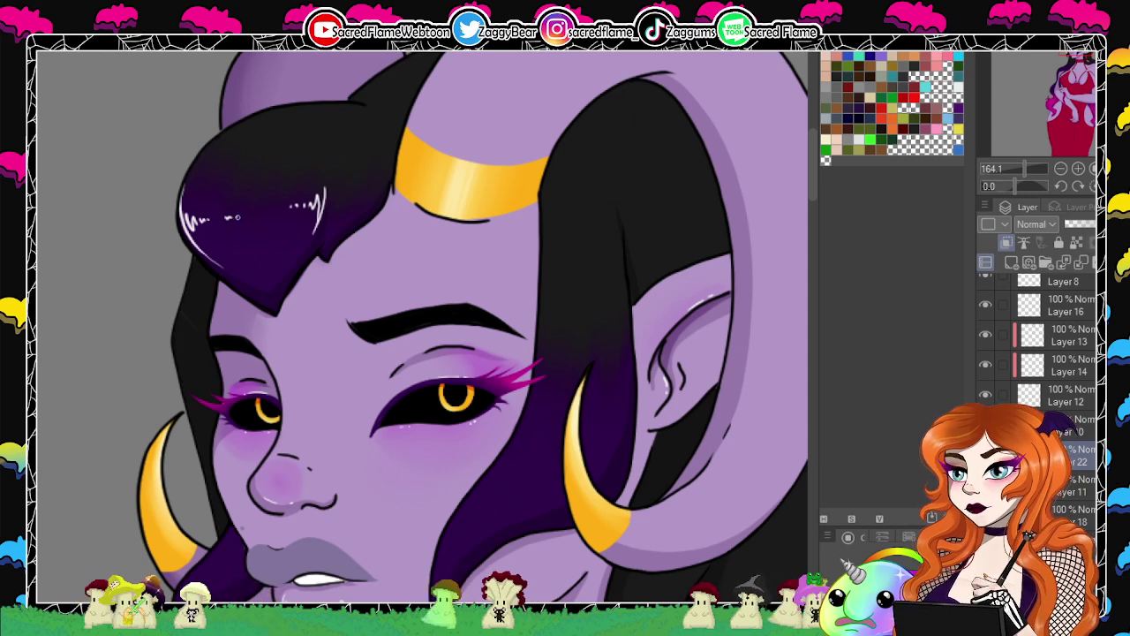
left_click(280, 211)
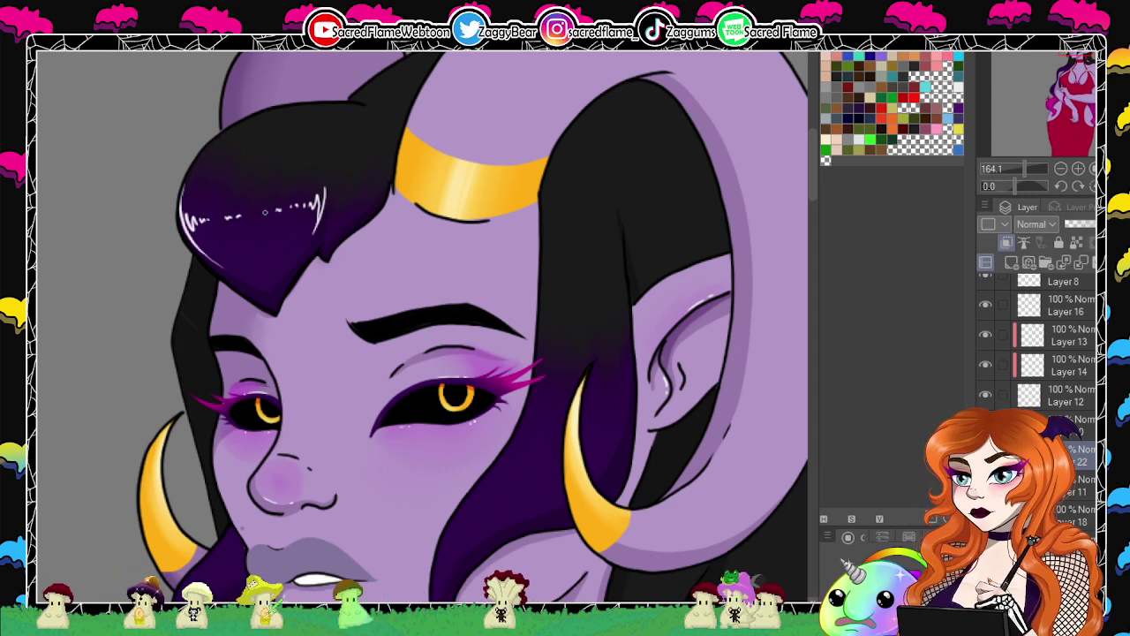
left_click(274, 212)
left_click(269, 214)
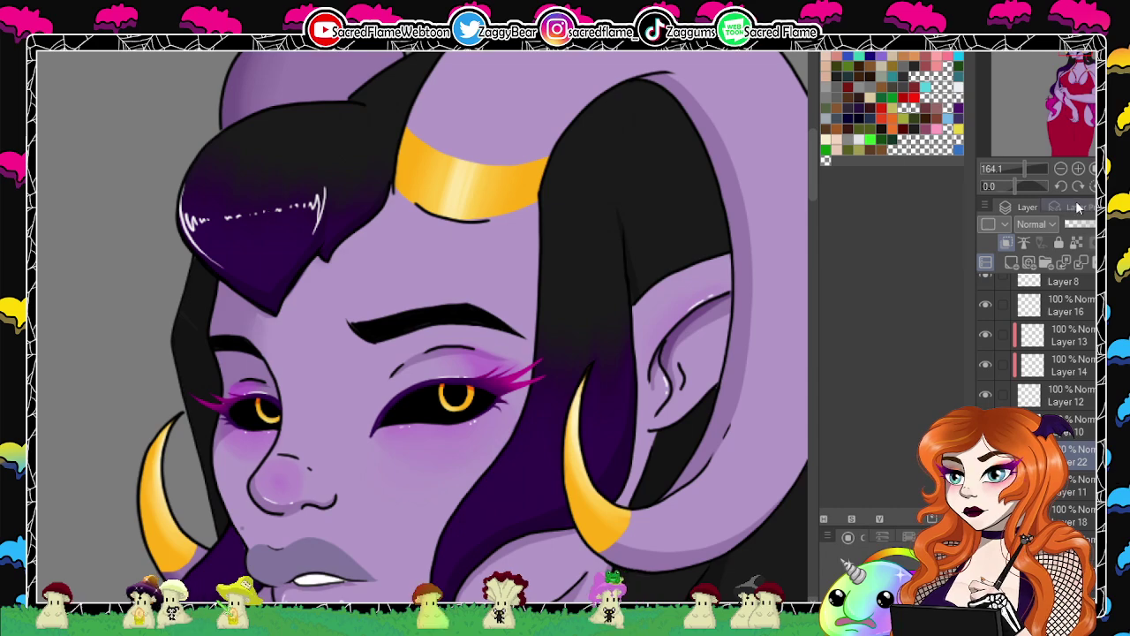
left_click_drag(1086, 223, 1080, 224)
mouse_move(1025, 169)
left_mouse_down()
mouse_move(1012, 169)
mouse_move(1026, 177)
left_mouse_up()
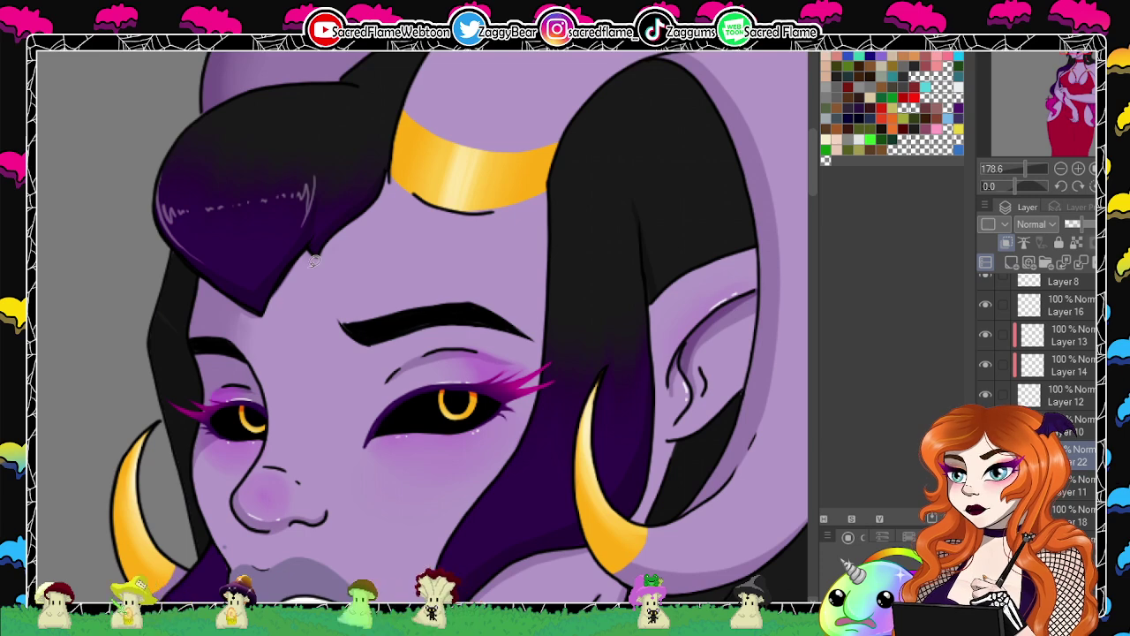
Lasso the forelock highlight nearest the horn band, rotate it slightly to follow the hair's curve, and deselect.
mouse_move(314, 259)
left_mouse_down()
mouse_move(319, 146)
mouse_move(234, 181)
mouse_move(262, 265)
mouse_move(307, 254)
left_mouse_up()
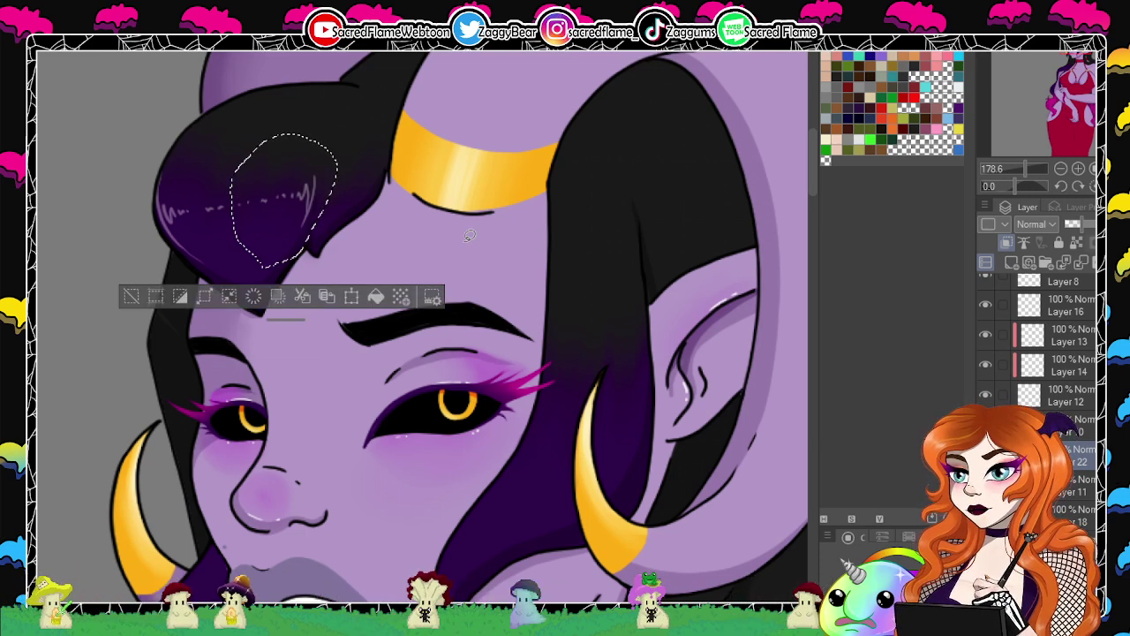
key("ctrl+t")
left_click_drag(373, 227, 314, 268)
left_click_drag(346, 221, 344, 226)
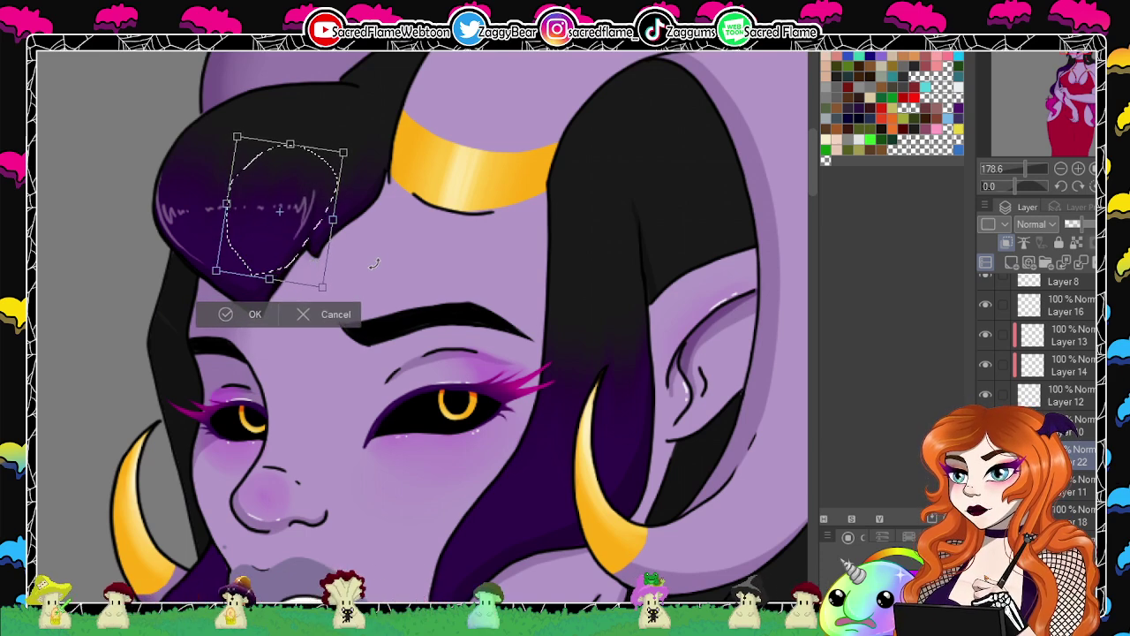
left_click(226, 316)
key("ctrl+d")
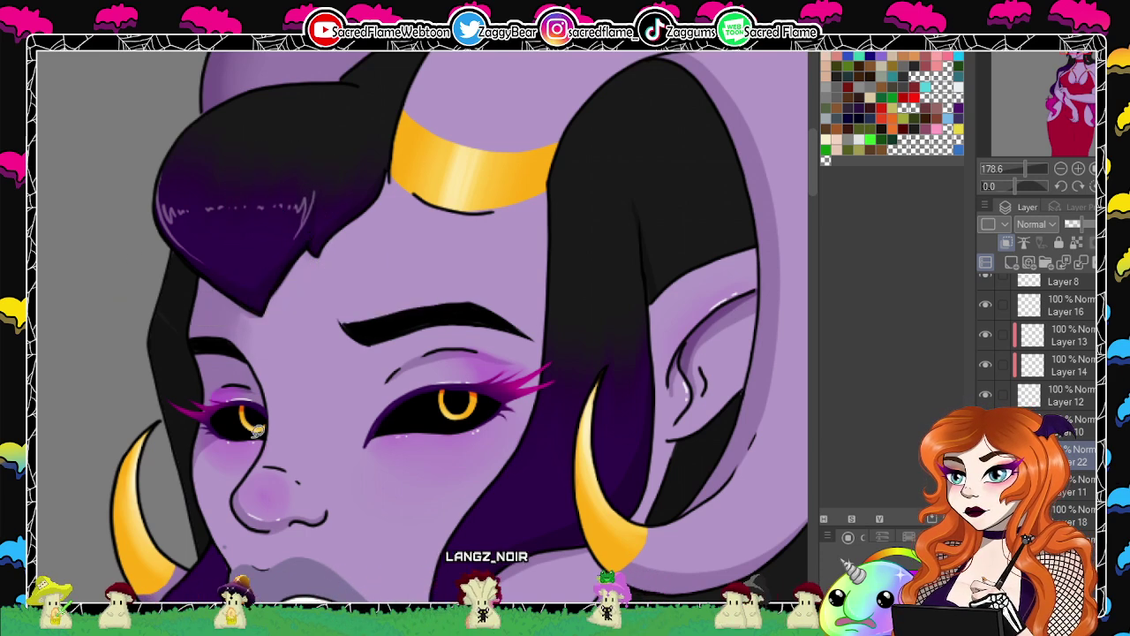
Paint jagged, dotted white highlights across the black hair framed by the large horn and the hair behind it beside the ear.
mouse_move(1024, 169)
left_mouse_down()
mouse_move(1012, 169)
mouse_move(1021, 171)
left_mouse_up()
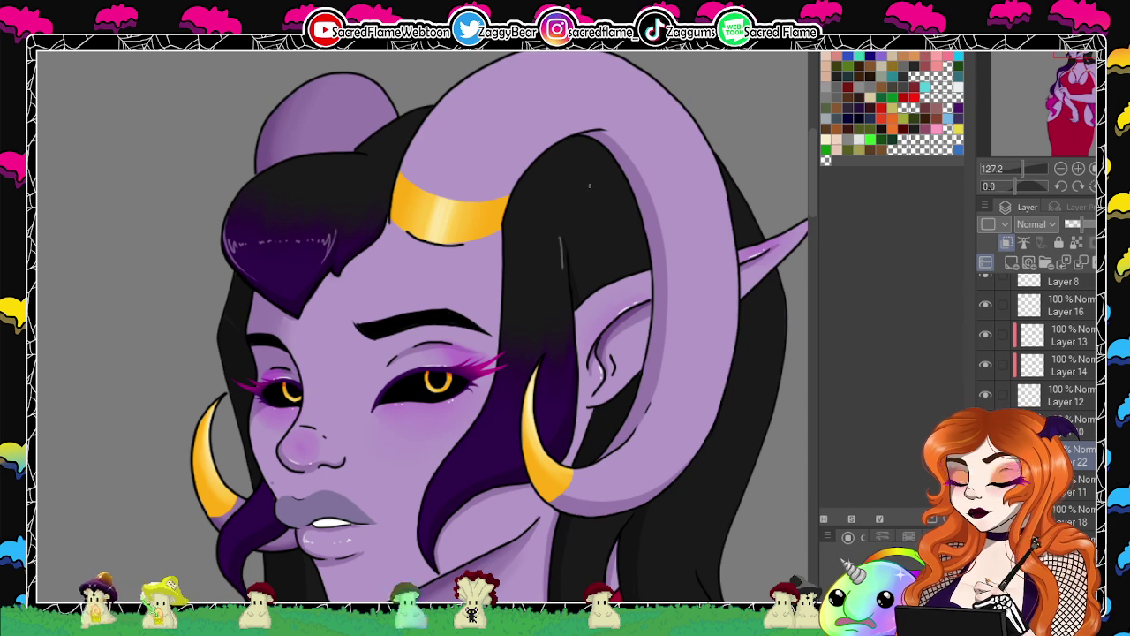
left_click_drag(649, 359, 533, 353)
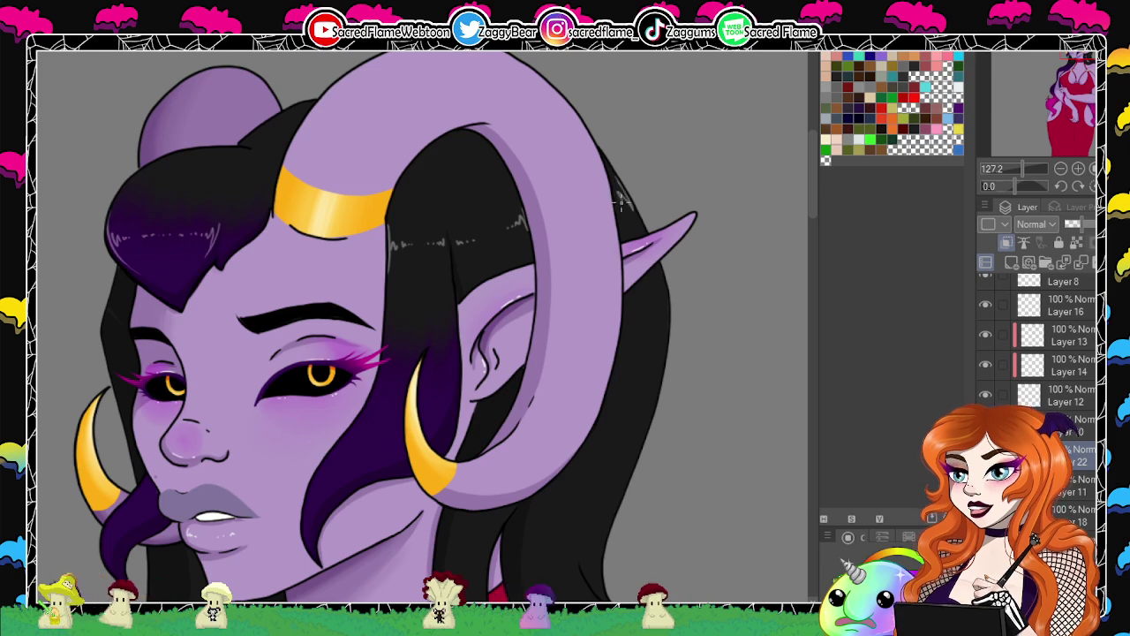
mouse_move(1022, 169)
left_mouse_down()
mouse_move(1013, 174)
mouse_move(1022, 159)
left_mouse_up()
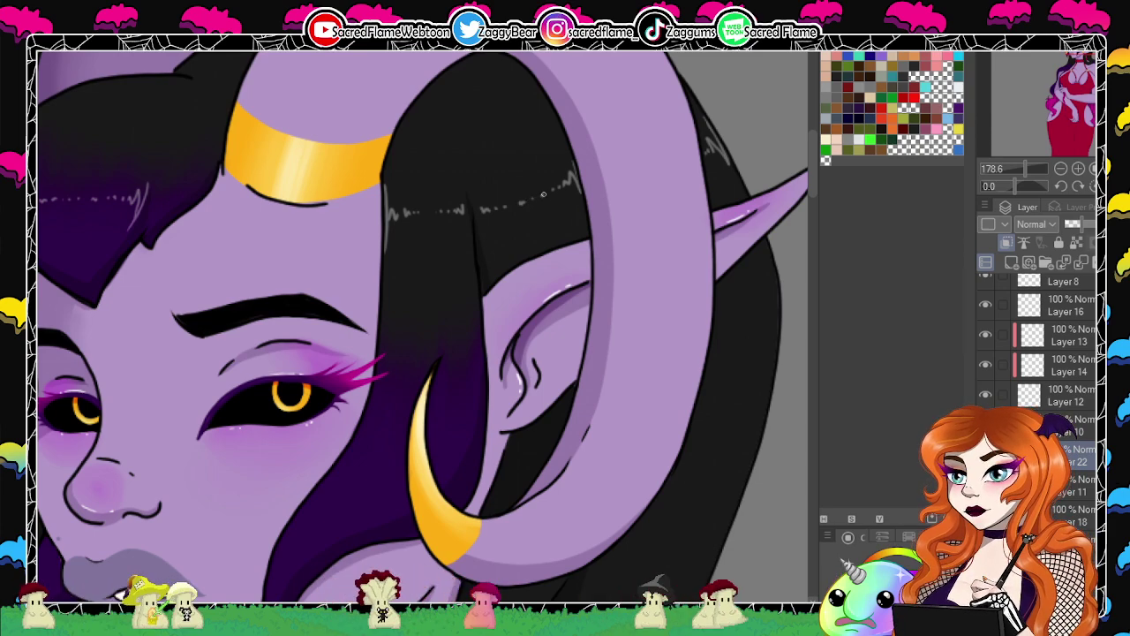
mouse_move(1023, 169)
left_mouse_down()
mouse_move(1010, 171)
mouse_move(1020, 172)
left_mouse_up()
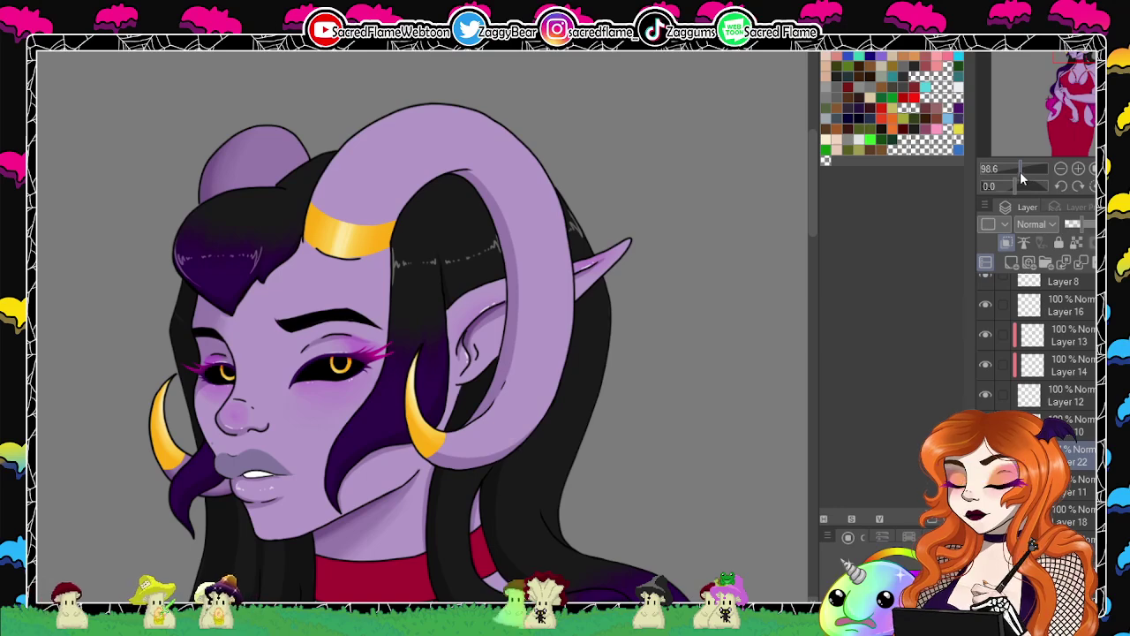
Paint small white highlights on the curved purple locks framing both sides of the face.
left_click_drag(554, 424, 598, 367)
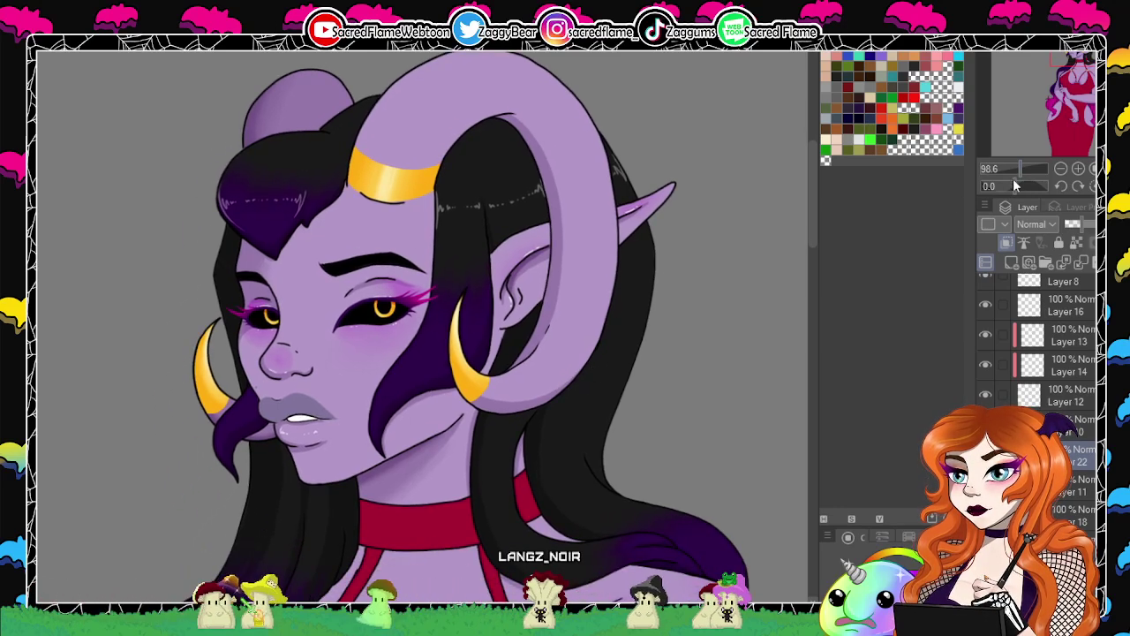
left_click_drag(1014, 183, 1010, 189)
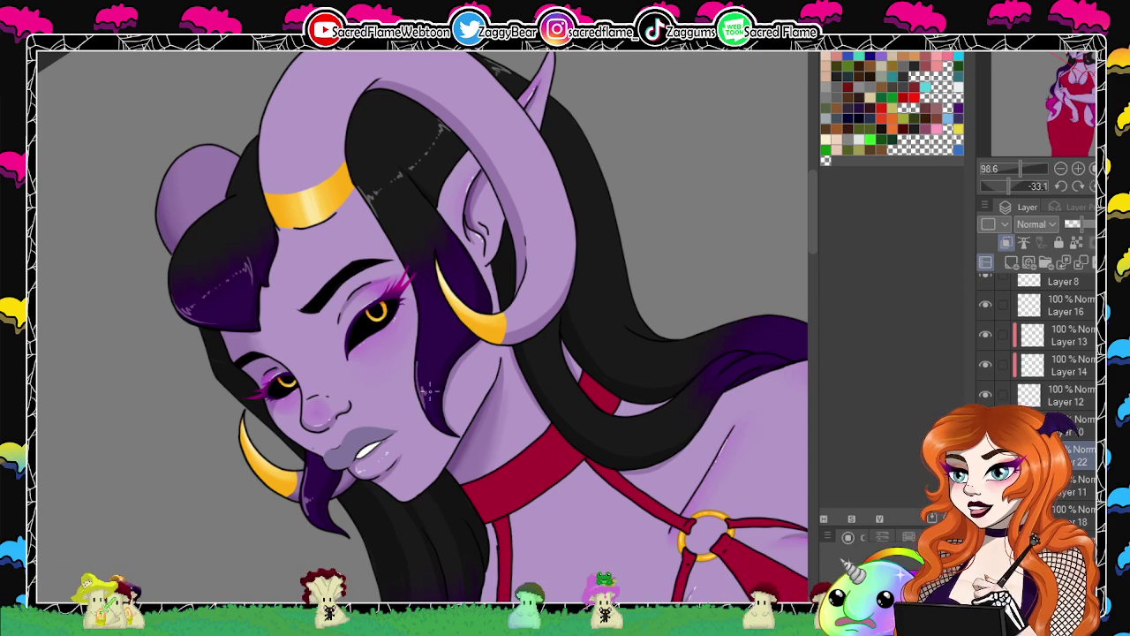
left_click(1056, 182)
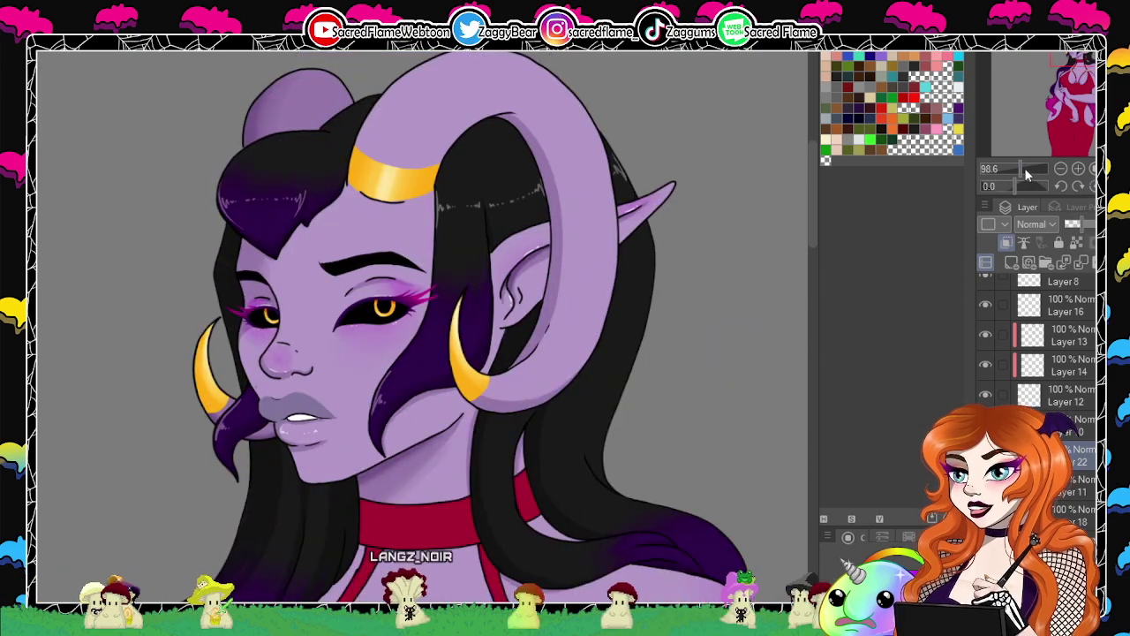
left_click_drag(1027, 174, 1018, 174)
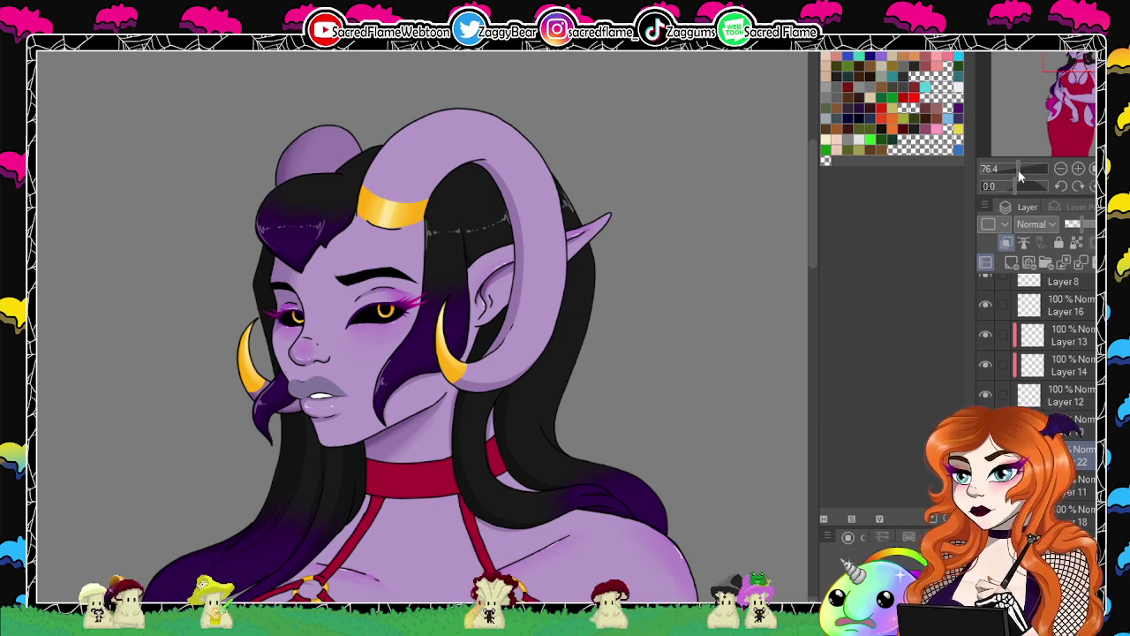
left_click_drag(1019, 173, 1007, 185)
Paint a thin white highlight along the outer edge of the black lock hanging in front of the red choker.
left_click_drag(692, 450, 590, 342)
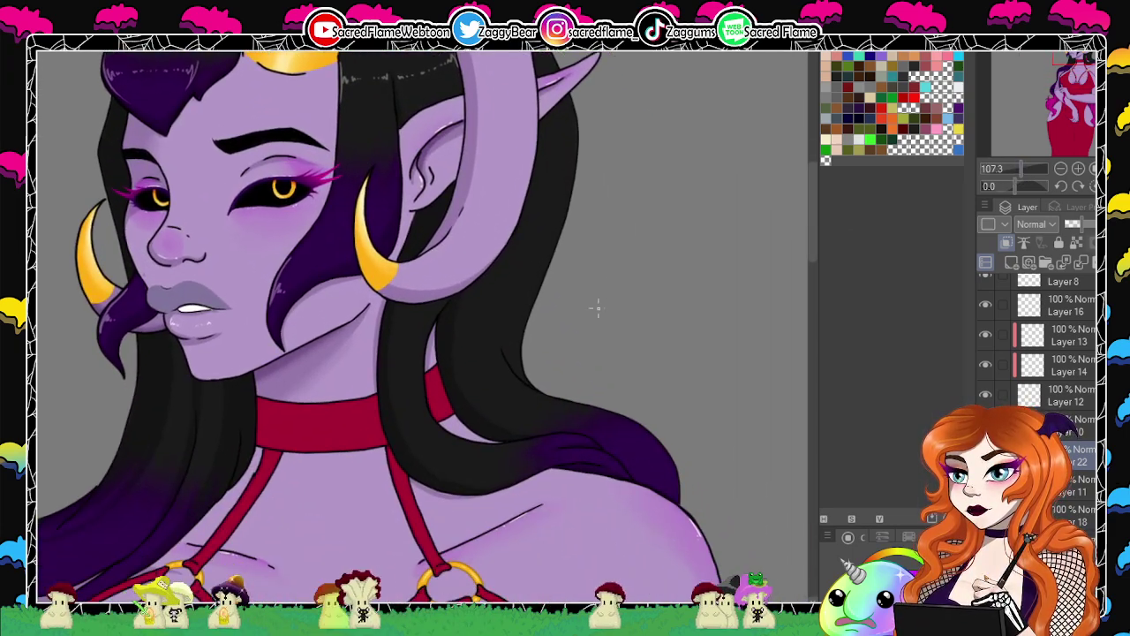
left_click_drag(1014, 186, 1020, 185)
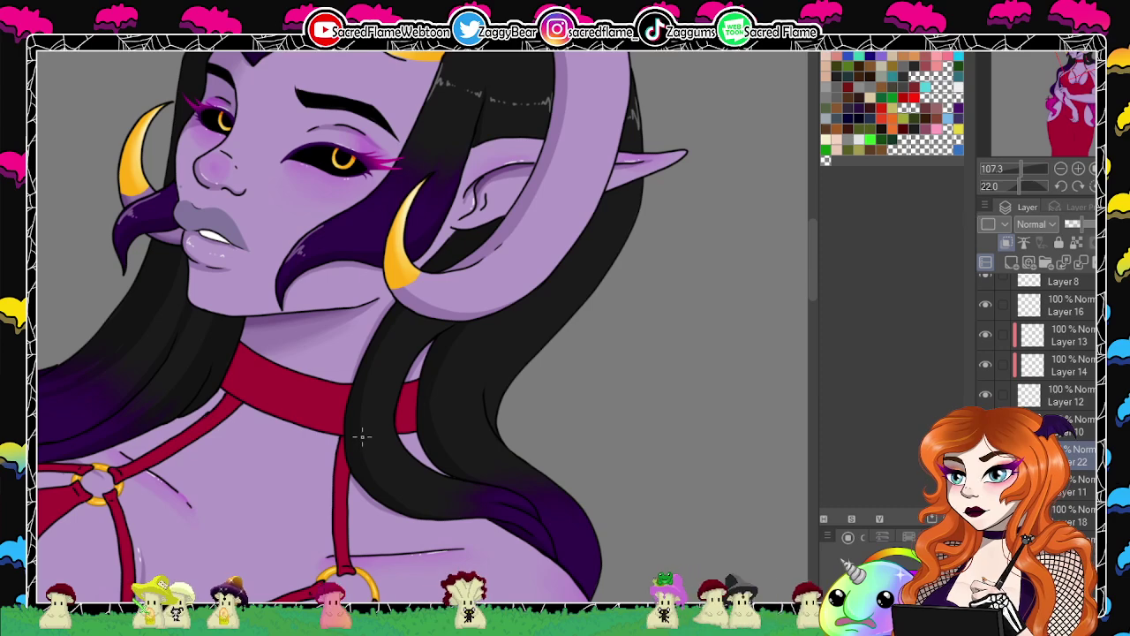
left_click_drag(365, 458, 378, 482)
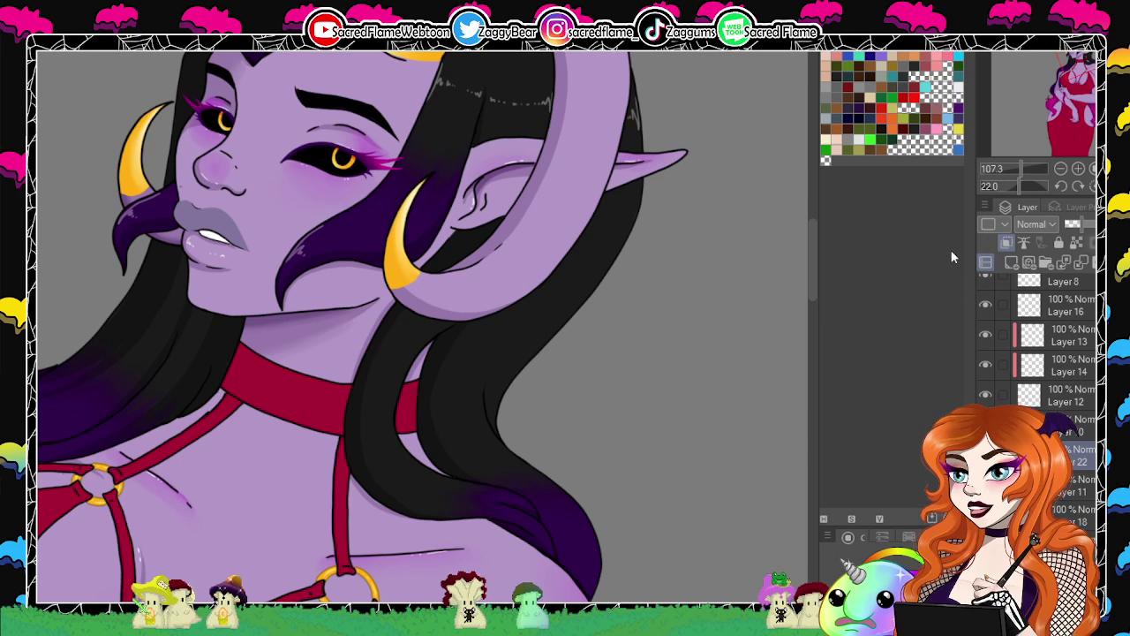
left_click(1021, 188)
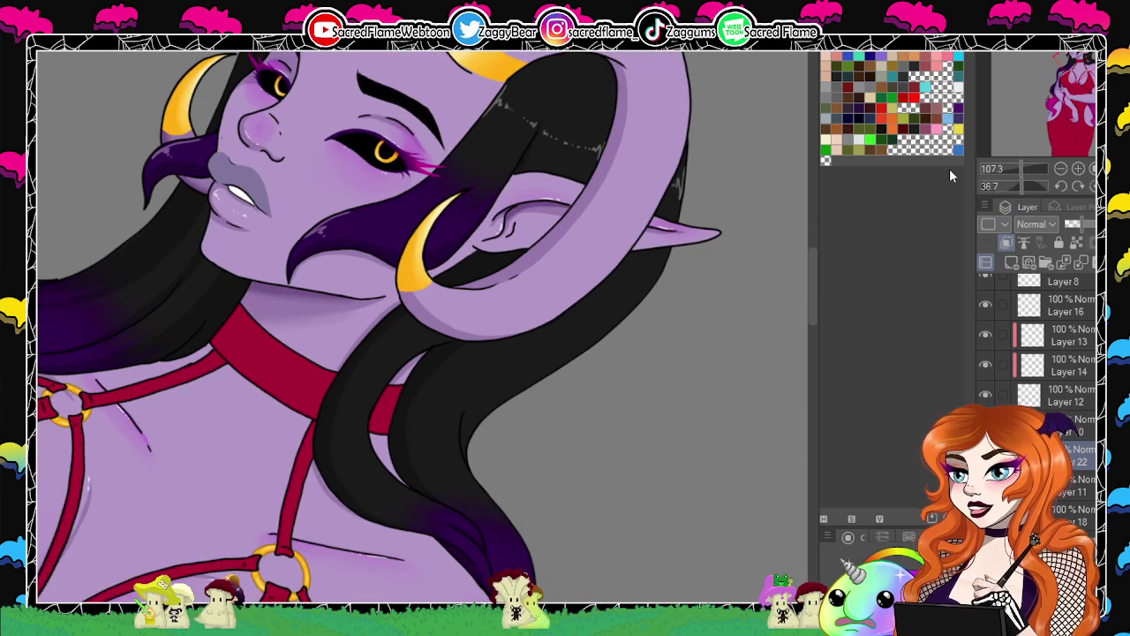
left_click_drag(338, 398, 332, 459)
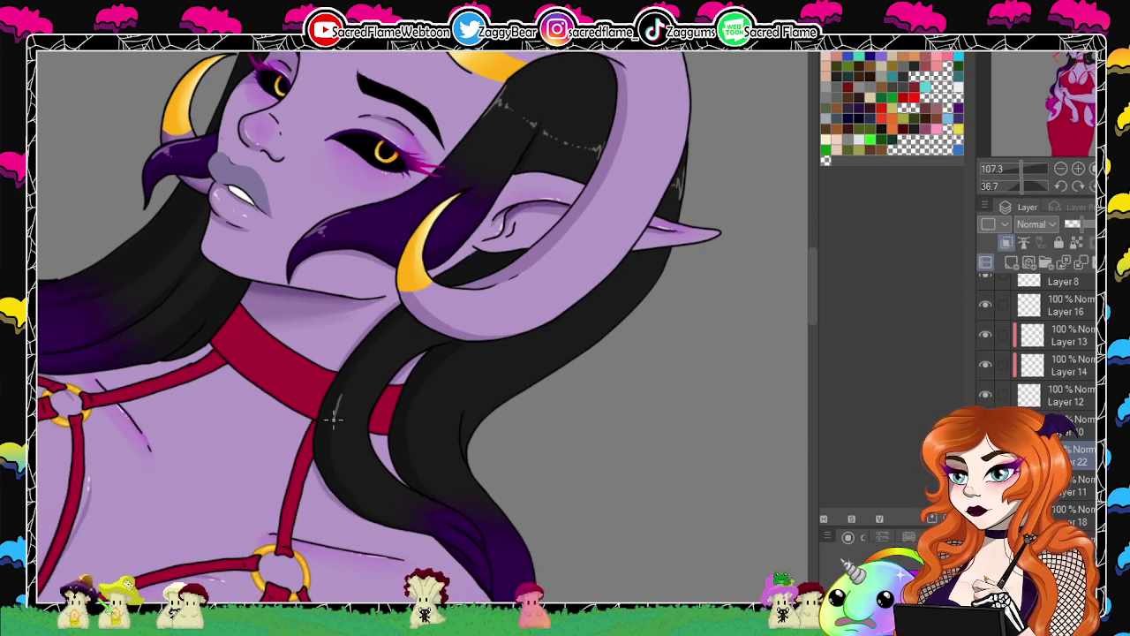
key("ctrl+z")
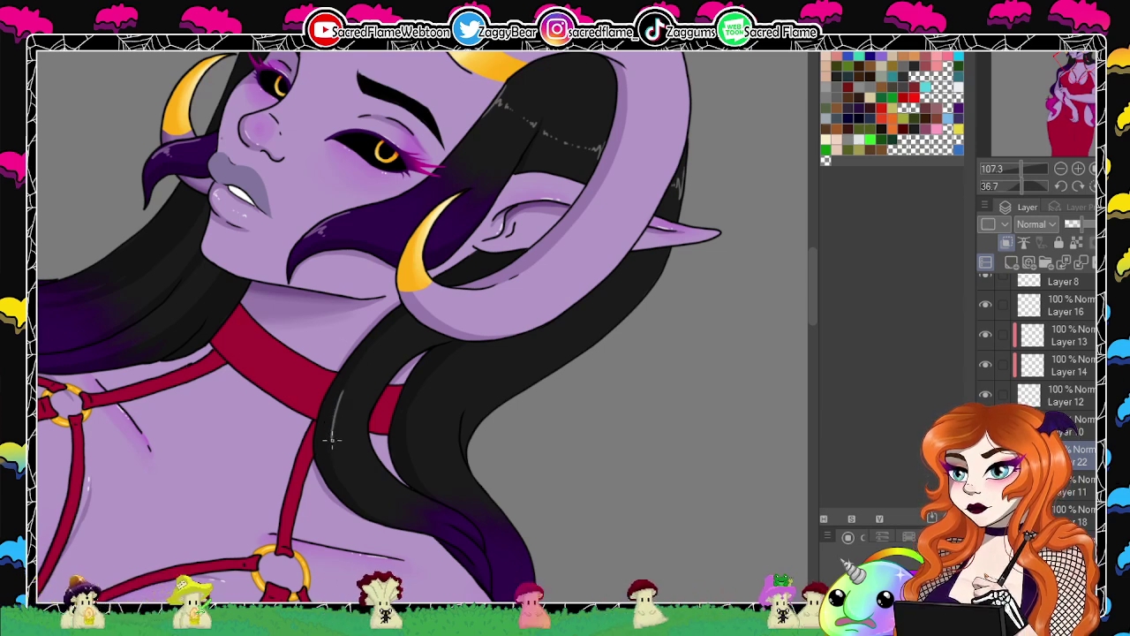
left_click_drag(338, 397, 332, 458)
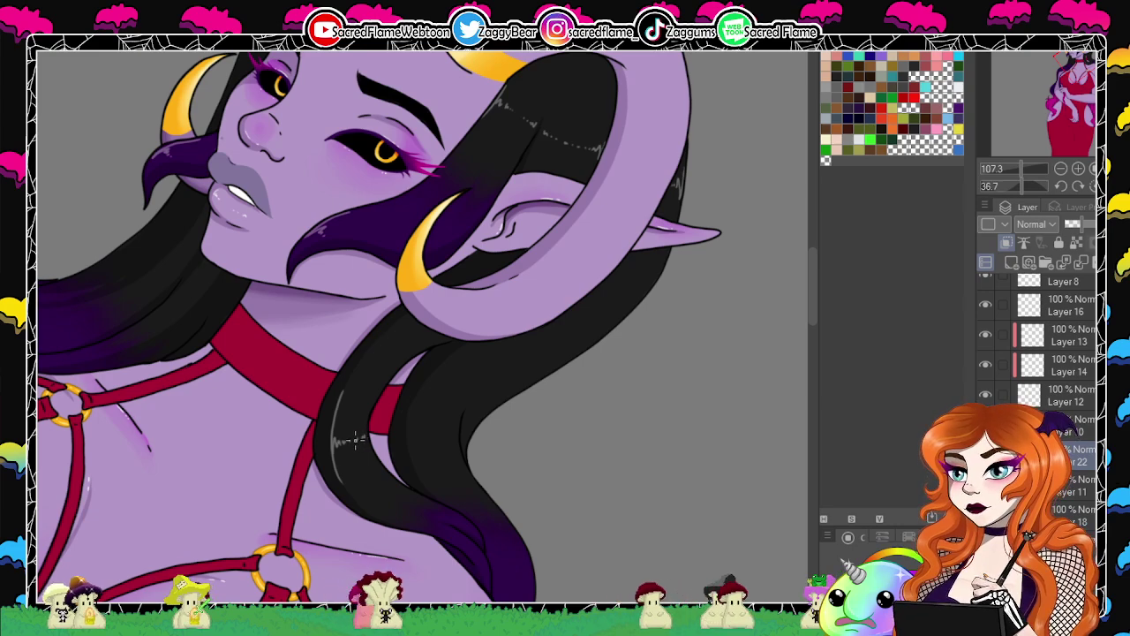
Finish the jagged highlight on the lock in front of the choker and paint a matching one on the black lock behind it.
left_click(1092, 186)
mouse_move(1022, 169)
left_mouse_down()
mouse_move(1012, 169)
mouse_move(1022, 186)
left_mouse_up()
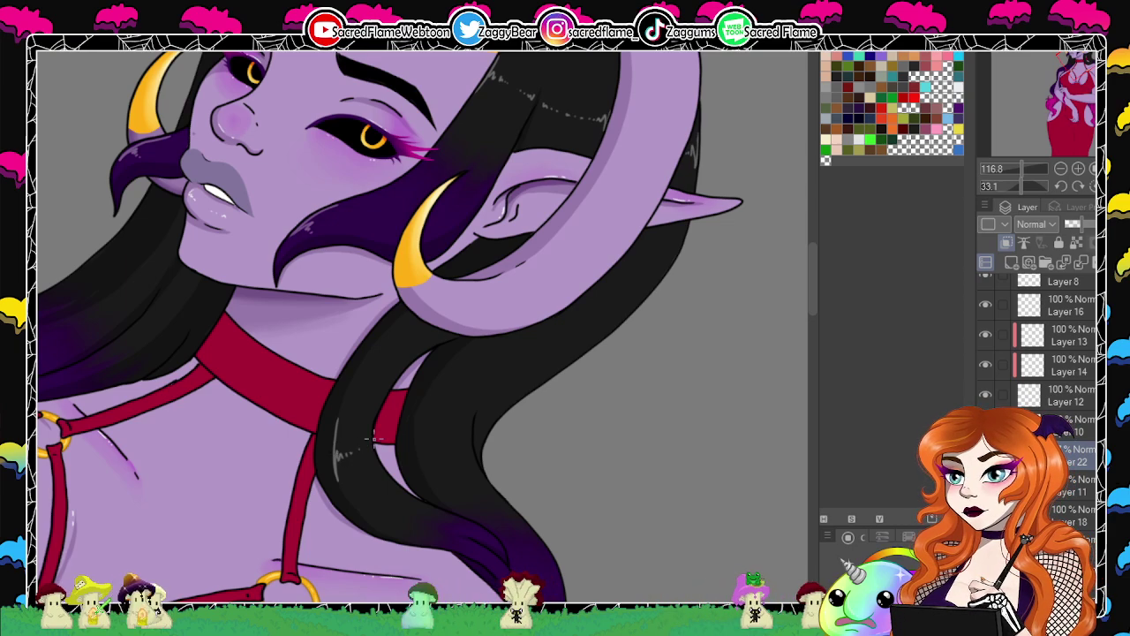
left_click(1092, 186)
left_click_drag(1022, 167, 1021, 185)
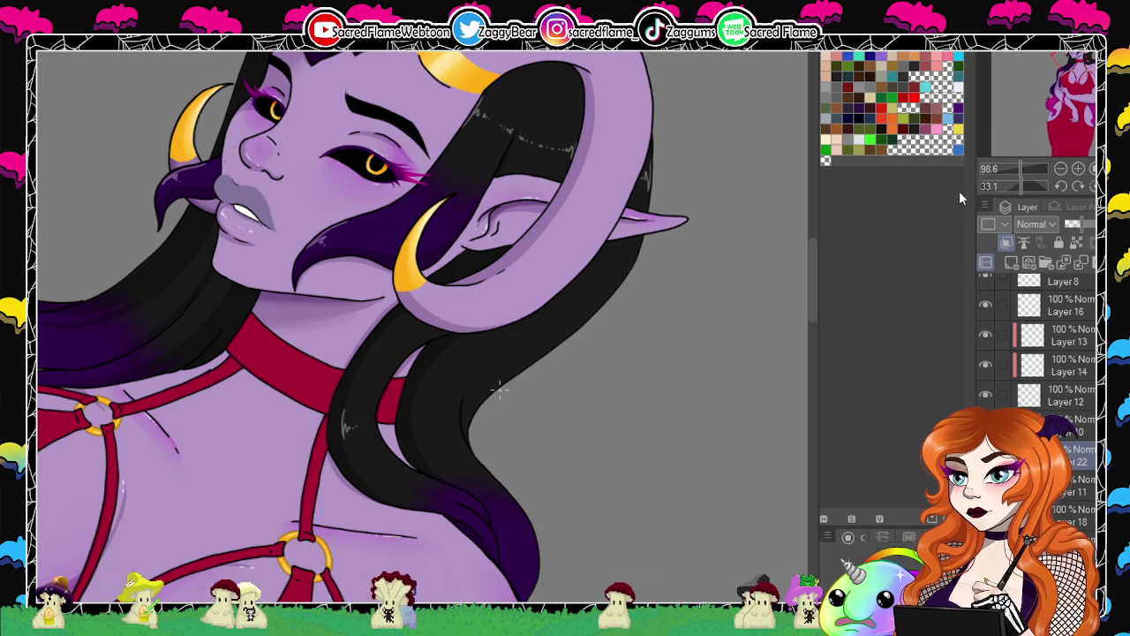
left_click(1015, 186)
mouse_move(1020, 170)
left_mouse_down()
mouse_move(1008, 172)
mouse_move(1021, 173)
left_mouse_up()
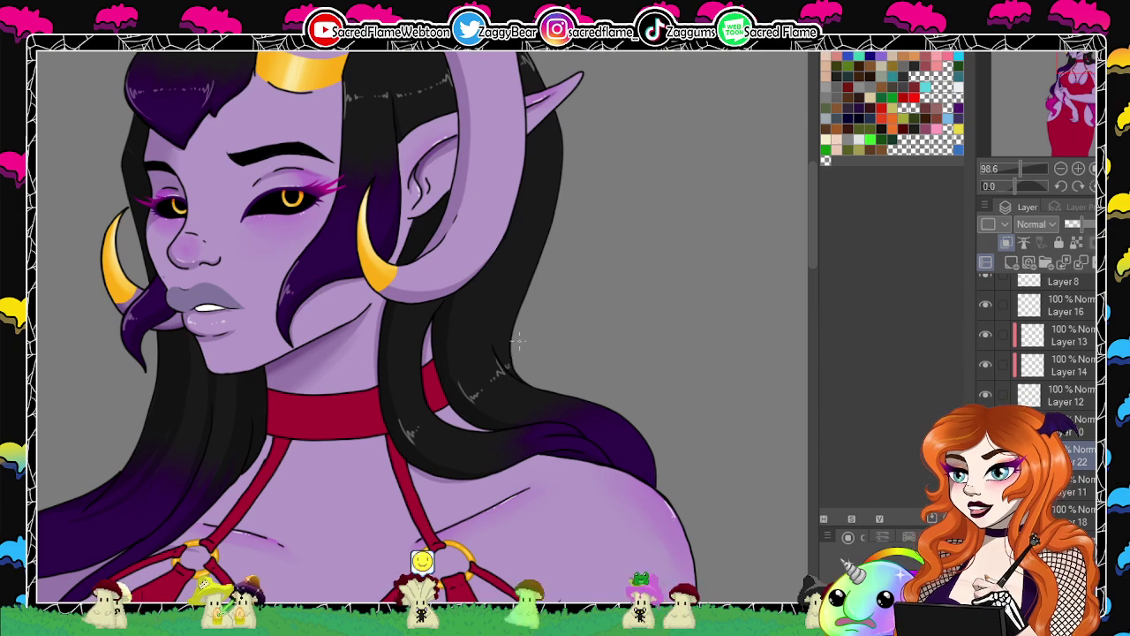
Paint jagged white highlights across the black strands on the opposite side of the neck, below the smaller earring.
left_click_drag(598, 403, 777, 300)
left_click_drag(1026, 185, 1009, 185)
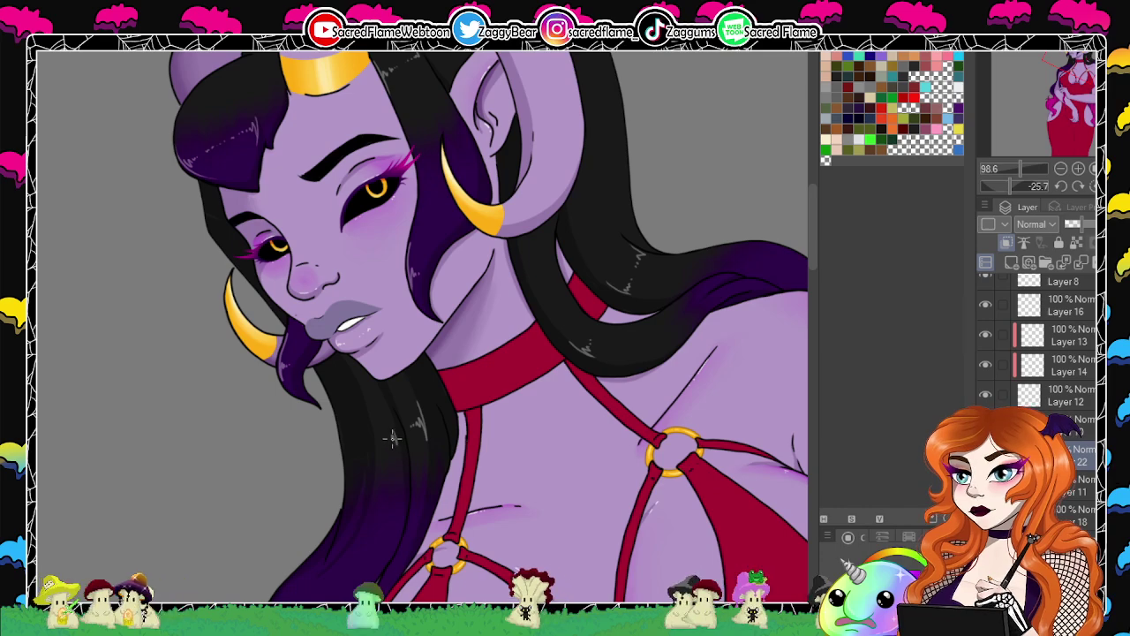
left_click(1092, 186)
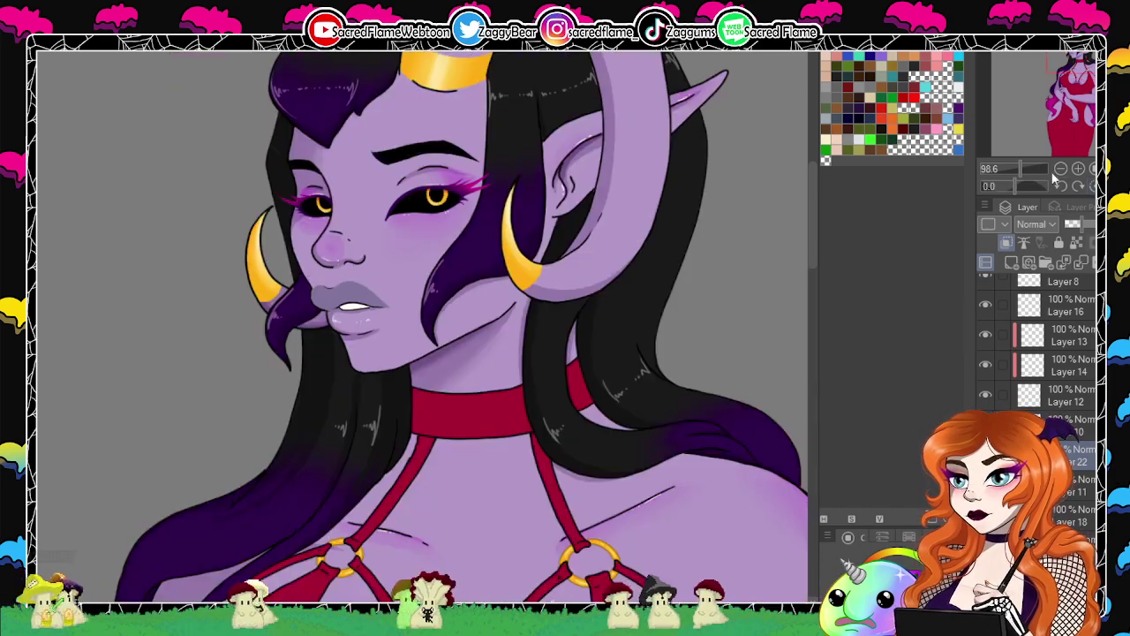
mouse_move(1022, 169)
left_mouse_down()
mouse_move(1009, 169)
mouse_move(1022, 170)
left_mouse_up()
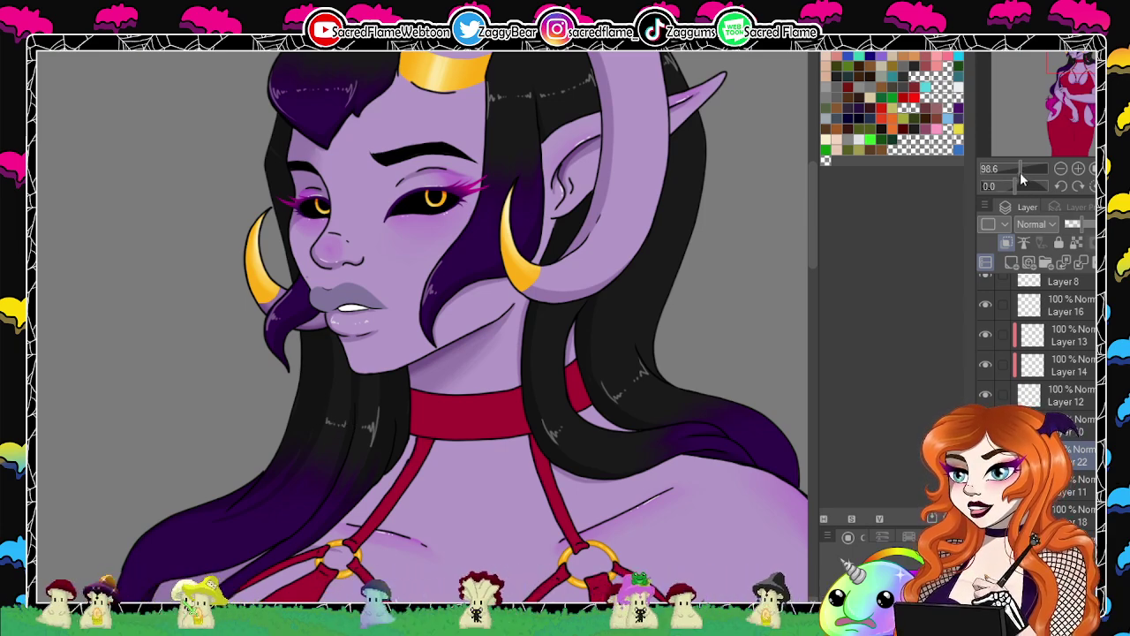
left_click_drag(1020, 172, 1011, 173)
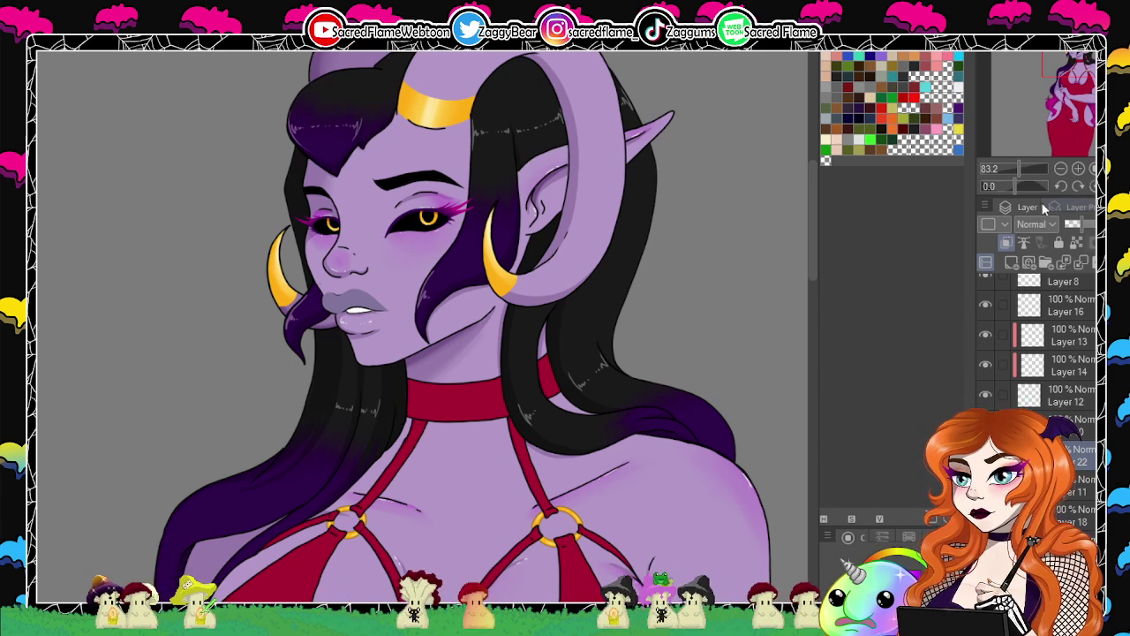
mouse_move(1021, 168)
left_mouse_down()
mouse_move(1009, 172)
mouse_move(1021, 173)
left_mouse_up()
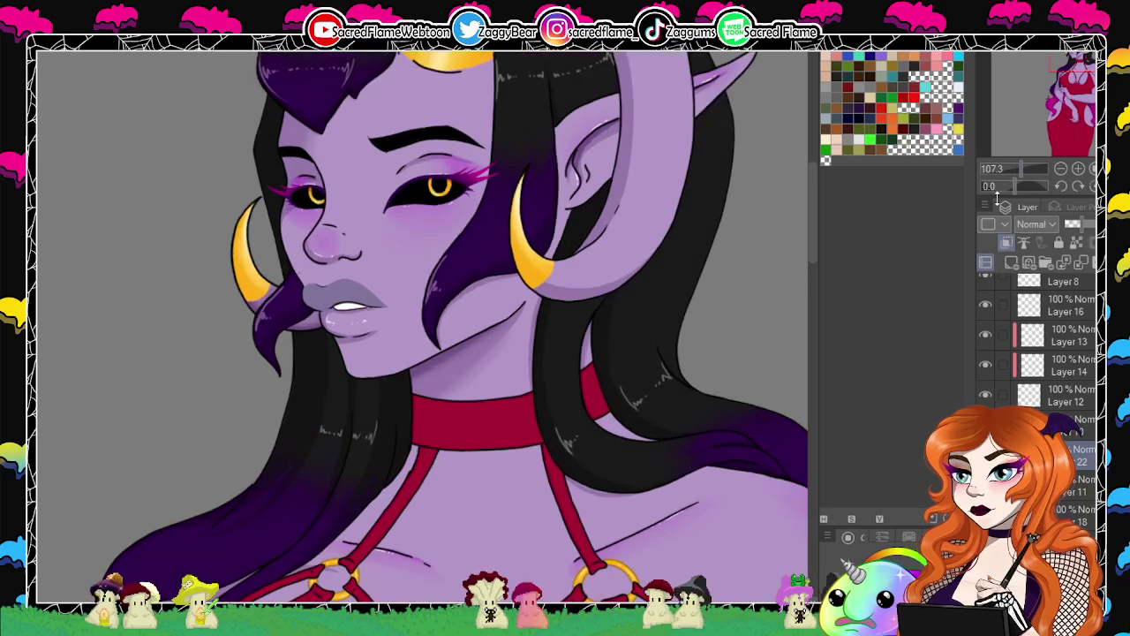
Paint small white highlights on the inner bend of the wide purple lock over the shoulder and on the thin lock beside it.
left_click_drag(580, 384, 514, 206)
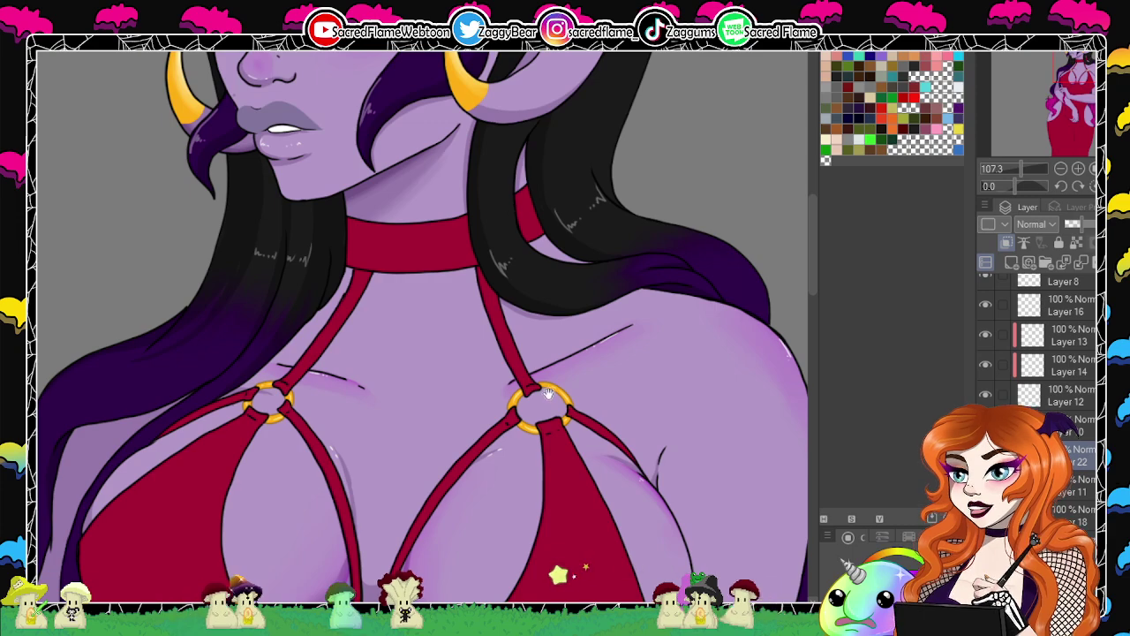
left_click_drag(545, 393, 598, 322)
left_click_drag(450, 433, 523, 347)
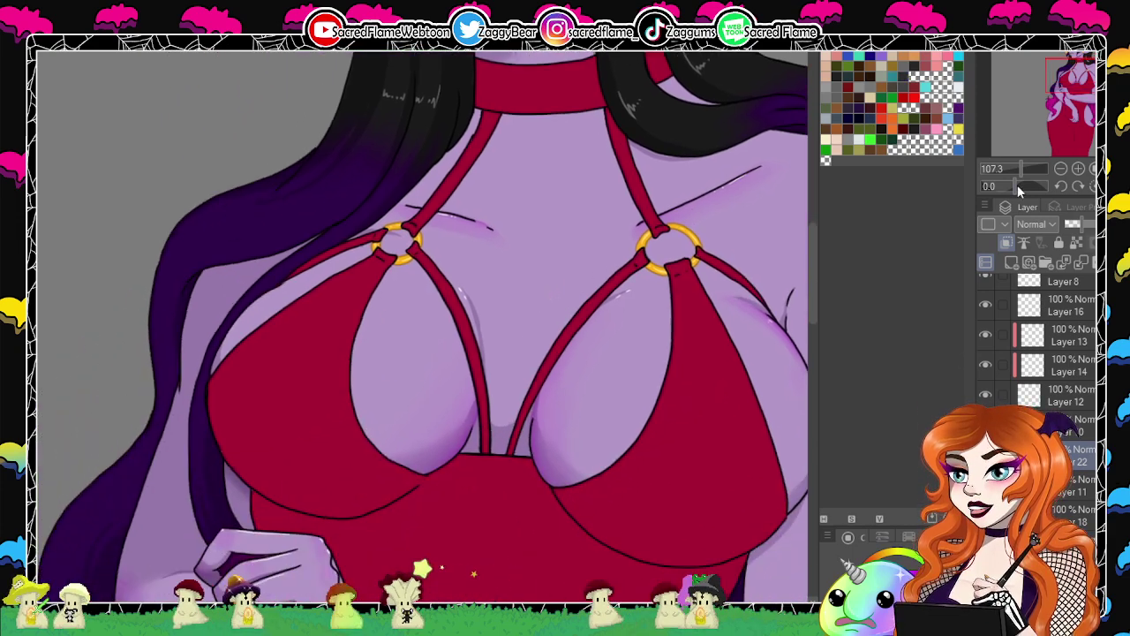
left_click_drag(1017, 185, 1006, 186)
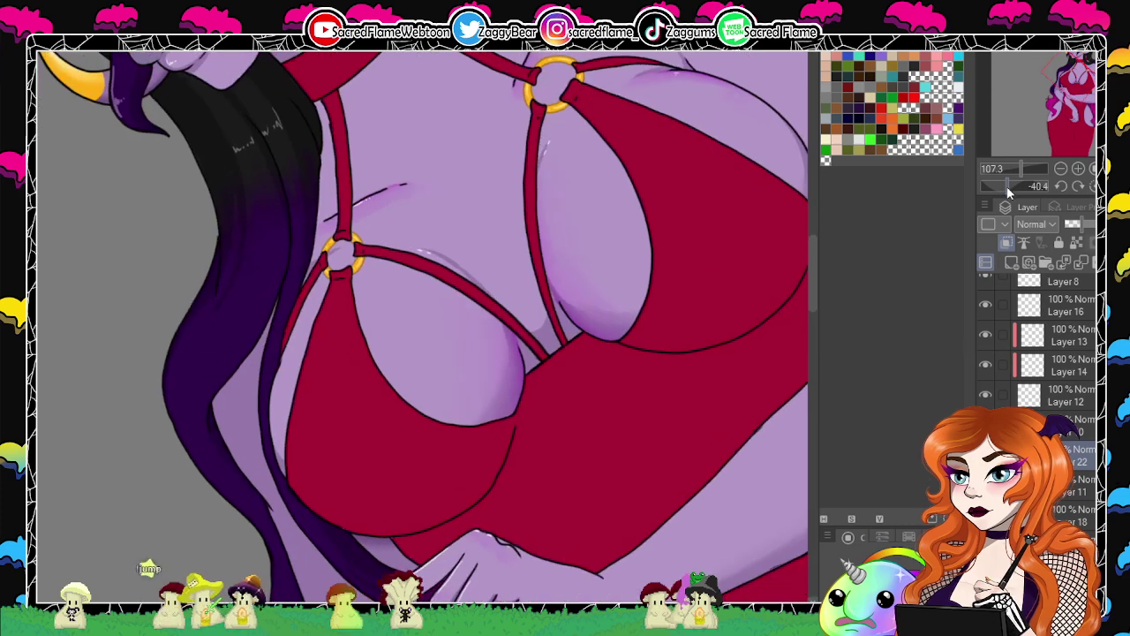
left_click_drag(486, 401, 521, 282)
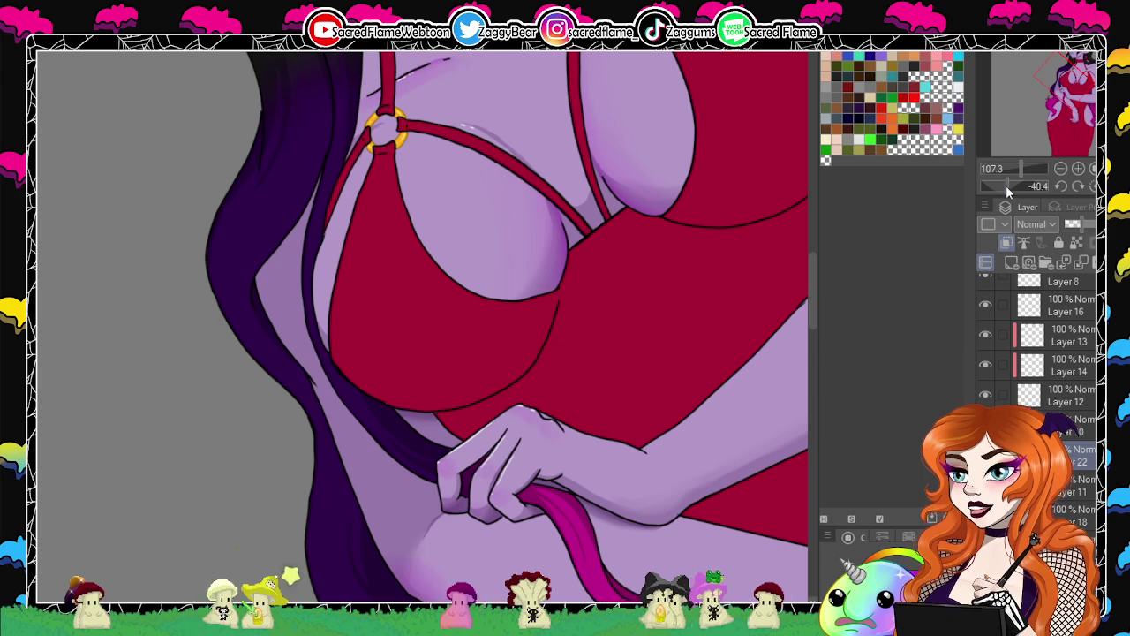
left_click_drag(1006, 185, 1001, 185)
left_click_drag(415, 356, 458, 432)
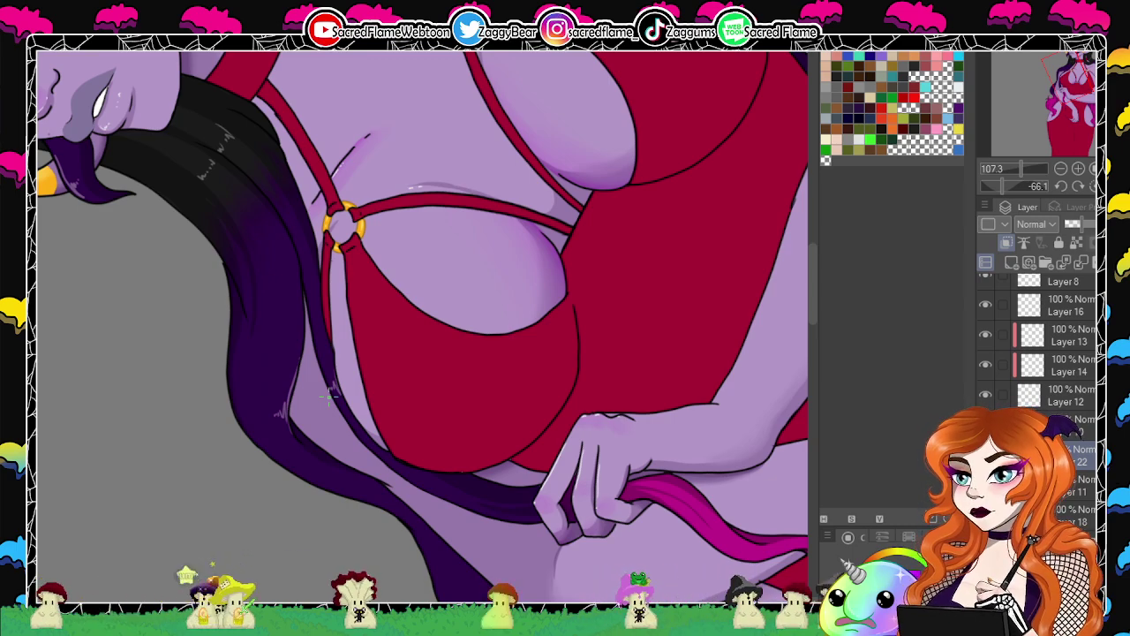
left_click(1092, 186)
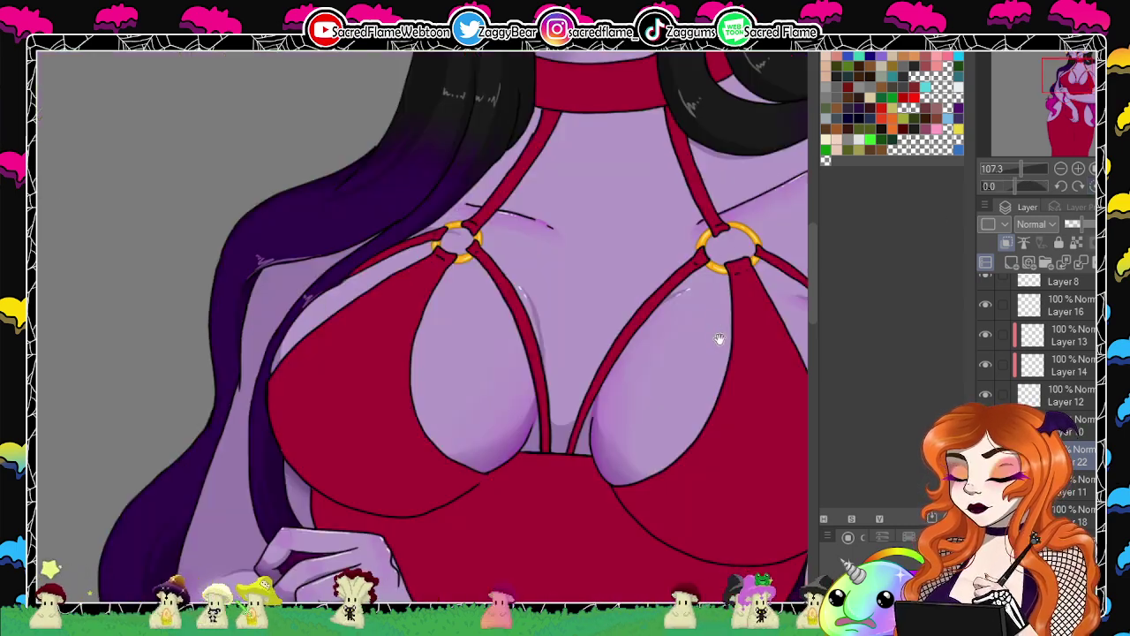
Extend the wide purple shoulder lock's highlight with jagged white strokes at its outer edge.
left_click_drag(720, 338, 558, 324)
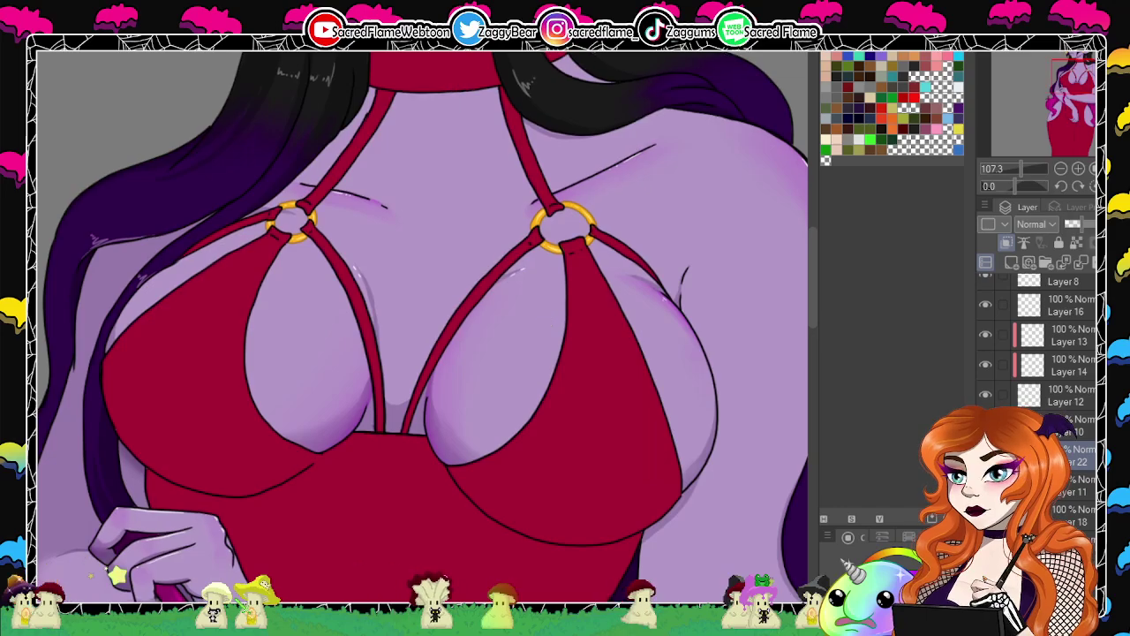
left_click_drag(1016, 185, 1003, 188)
left_click_drag(349, 337, 490, 243)
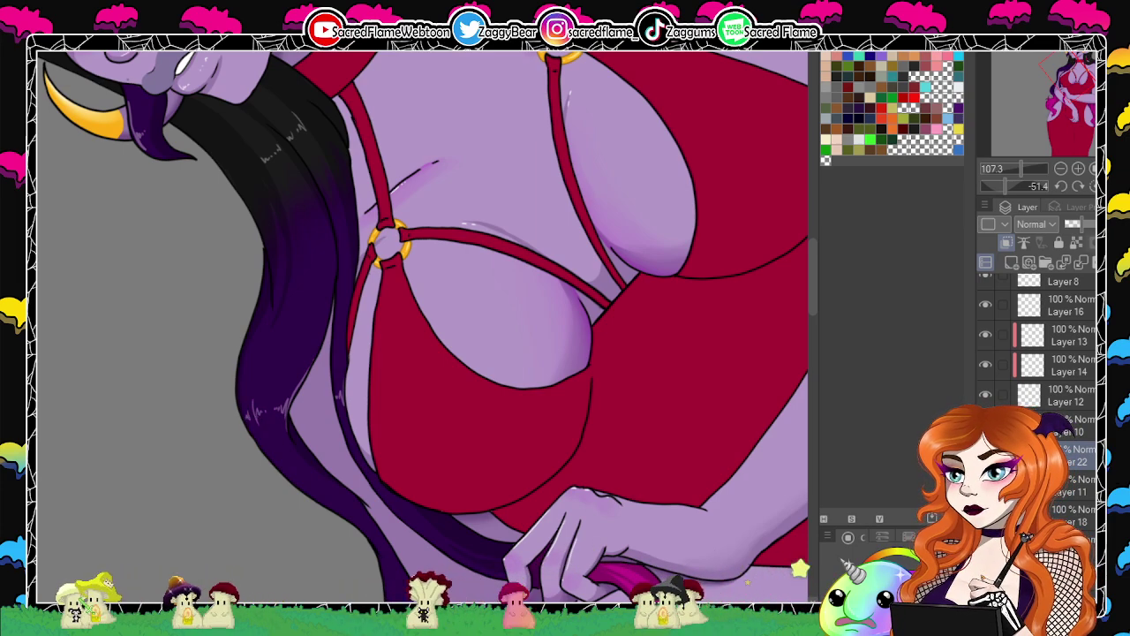
left_click(1092, 184)
mouse_move(1025, 171)
left_mouse_down()
mouse_move(1011, 173)
mouse_move(1020, 173)
left_mouse_up()
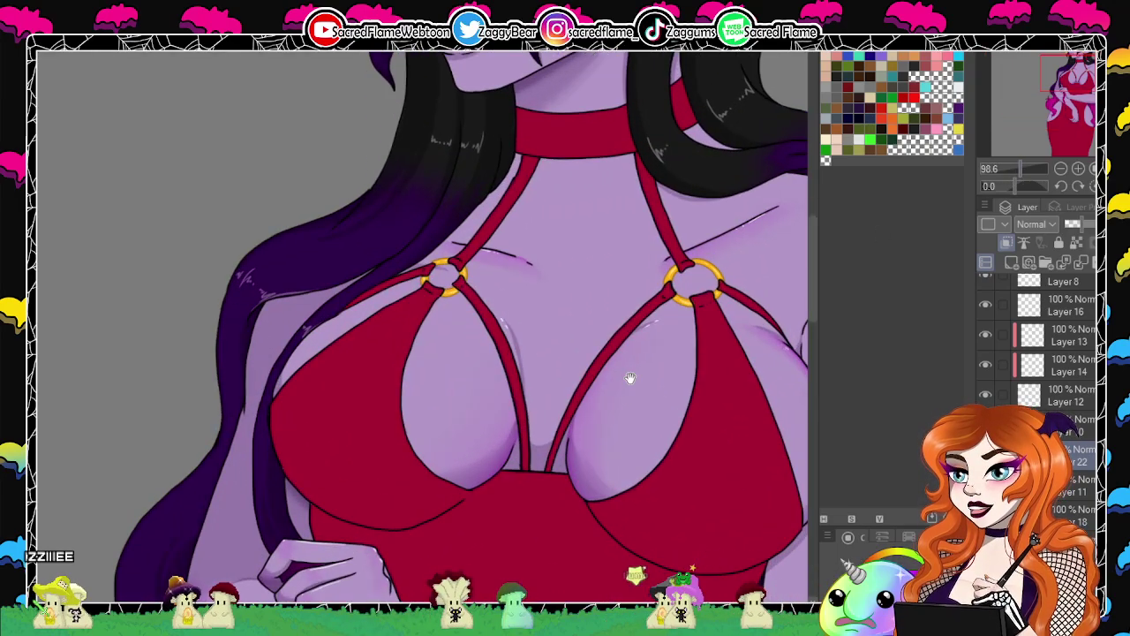
Paint jagged white highlights on the bend of the purple lock behind the elbow and across the outer magenta wave beneath it.
left_click_drag(629, 378, 283, 369)
left_click_drag(623, 280, 630, 244)
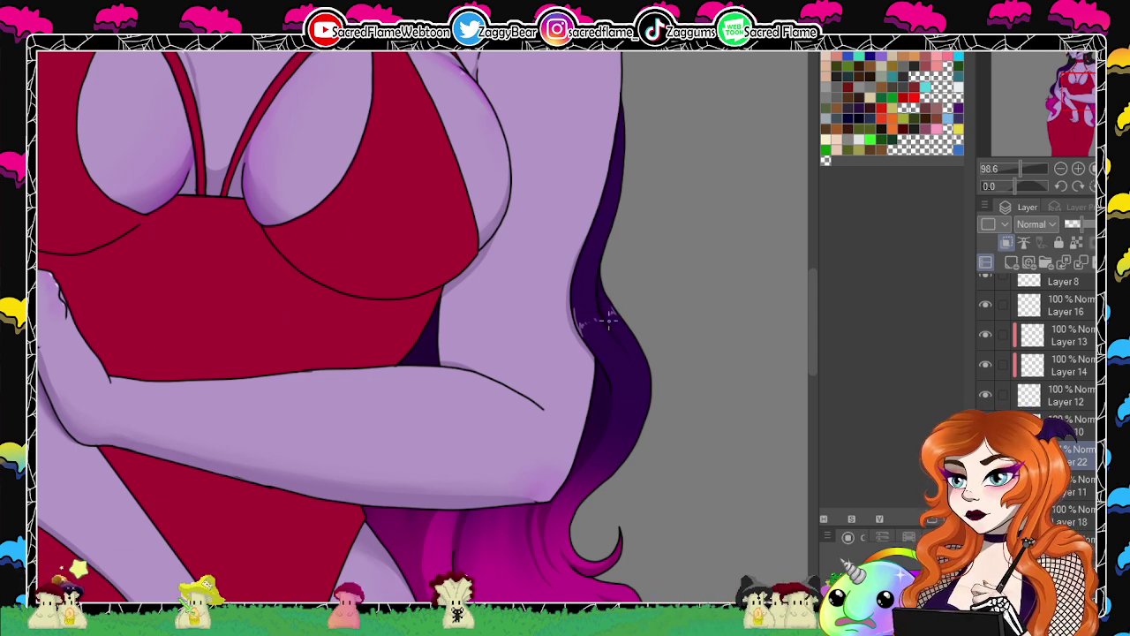
left_click_drag(581, 479, 515, 252)
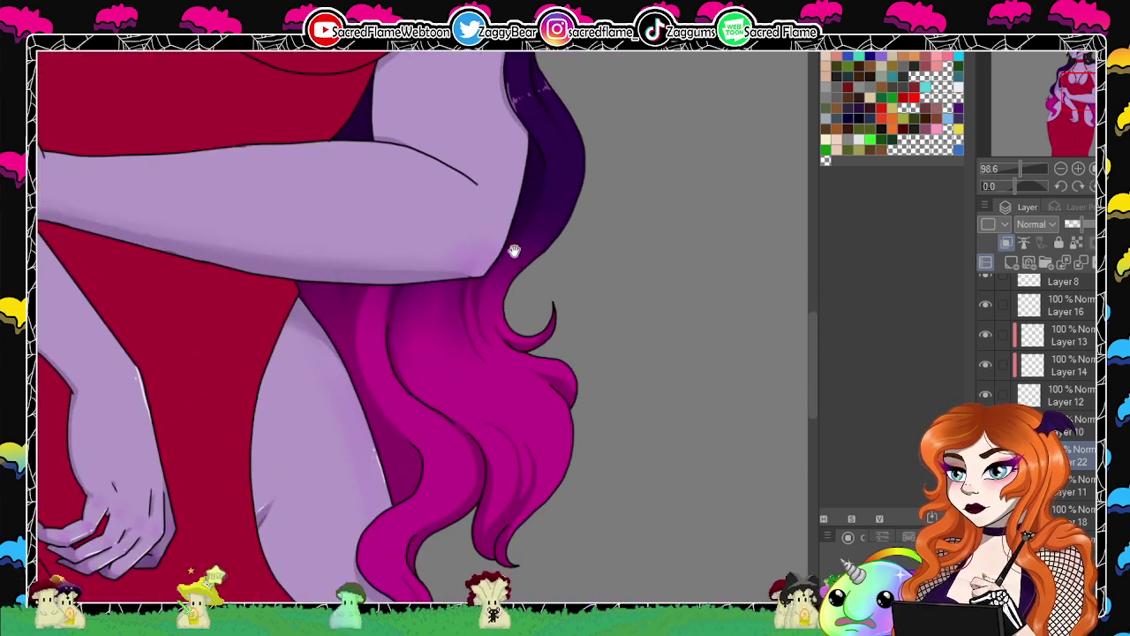
left_click(553, 430)
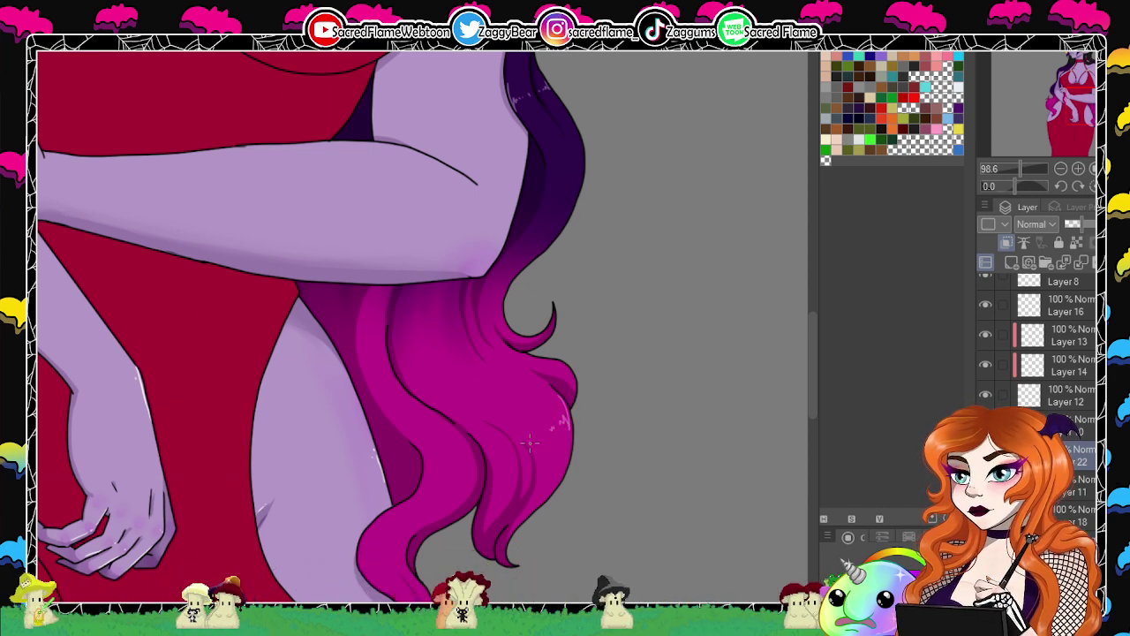
left_click_drag(530, 448, 546, 434)
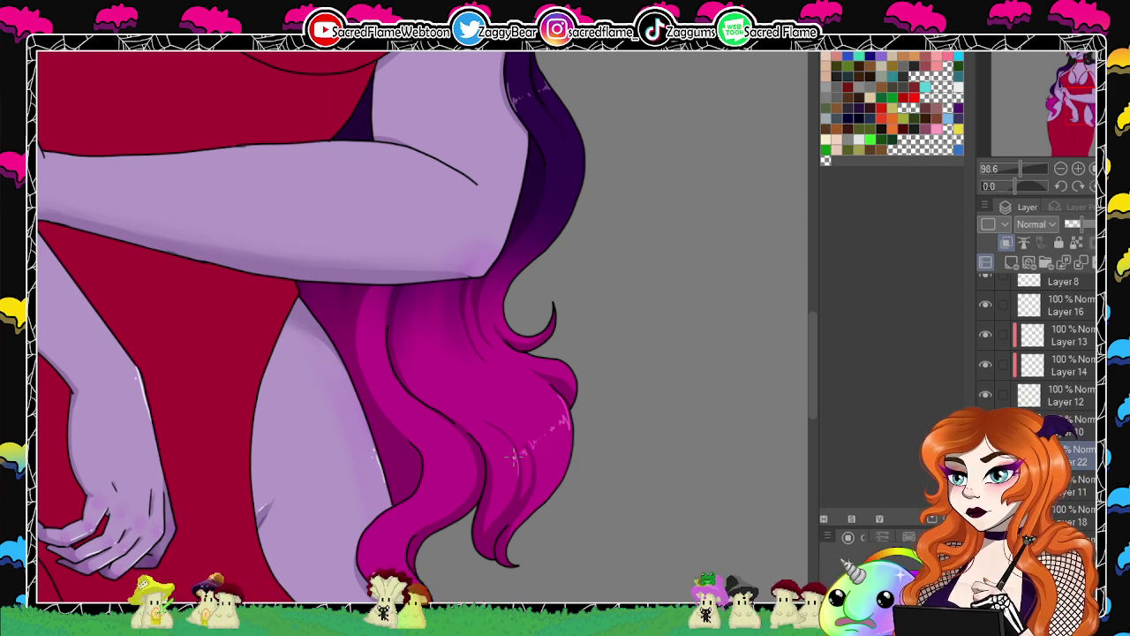
Paint a jagged white highlight across the inner magenta lock beside the hip, in line with the outer wave's highlight.
mouse_move(1026, 168)
left_mouse_down()
mouse_move(1009, 171)
mouse_move(1019, 171)
left_mouse_up()
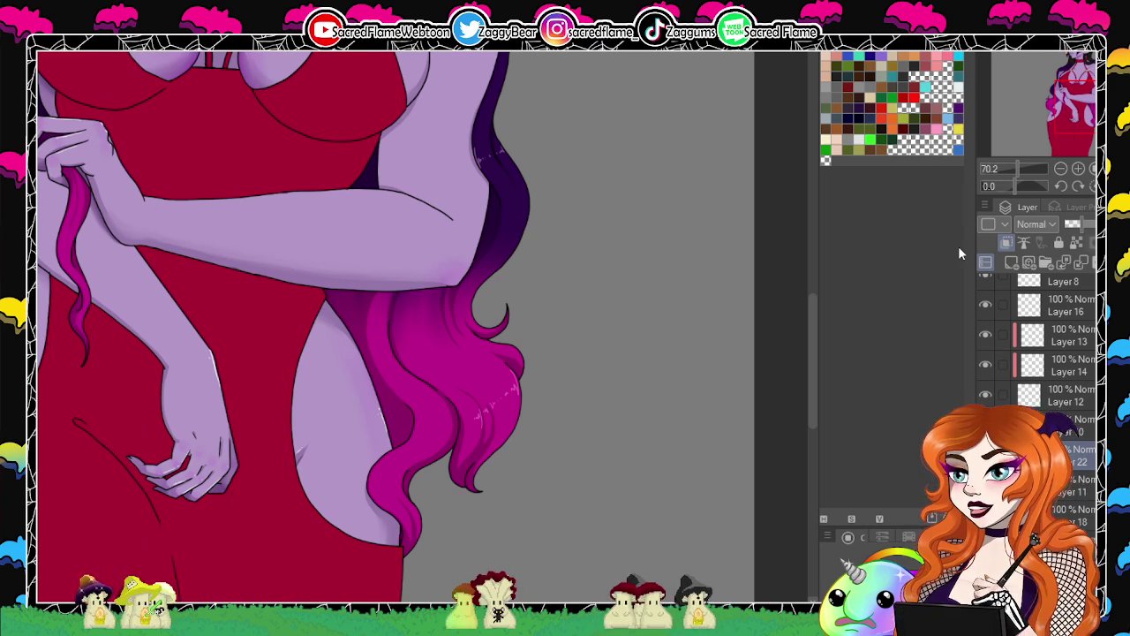
left_click_drag(1016, 168, 1018, 168)
left_click_drag(637, 390, 690, 356)
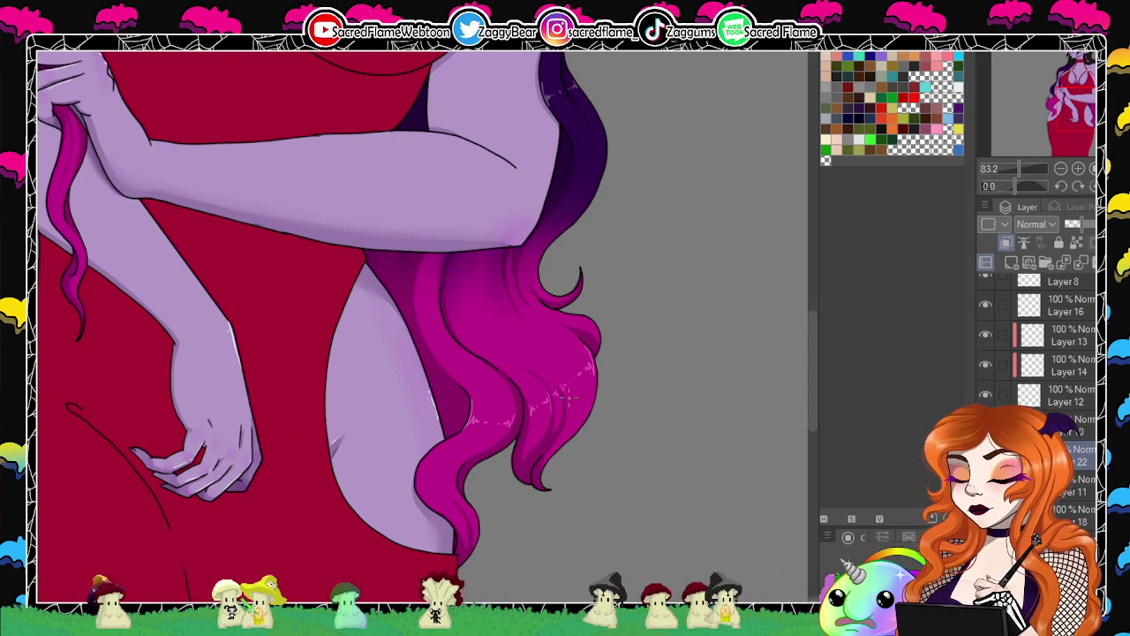
Paint small white highlights on the magenta strand held in the hand and on the outer bend of the purple lock beside that arm.
left_click_drag(615, 415, 720, 355)
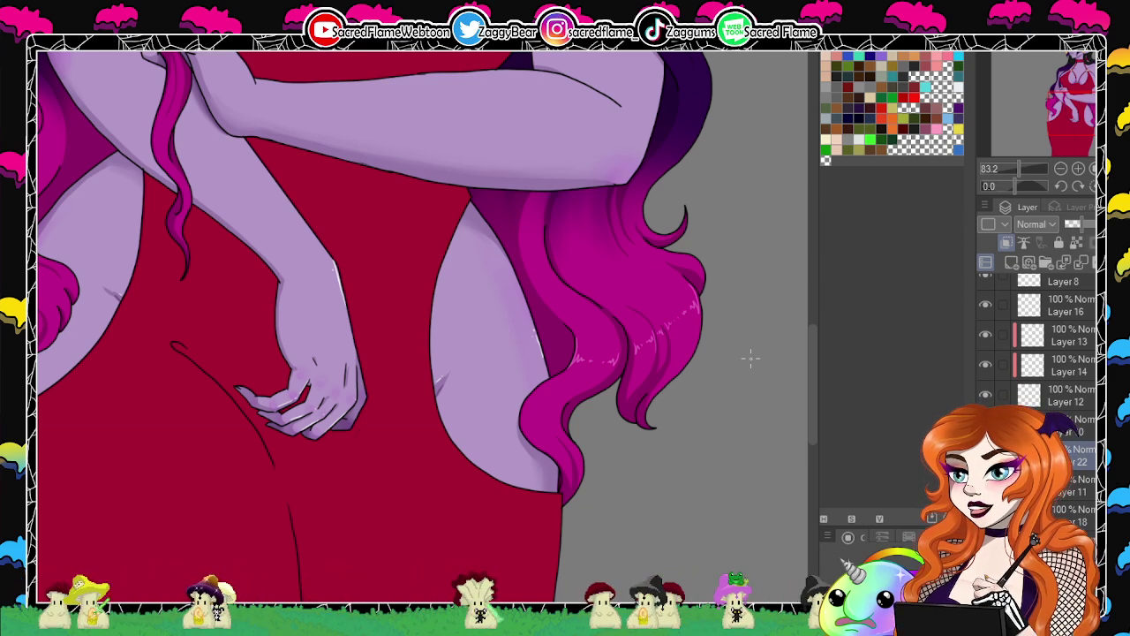
mouse_move(1020, 168)
left_mouse_down()
mouse_move(1011, 172)
mouse_move(1024, 168)
left_mouse_up()
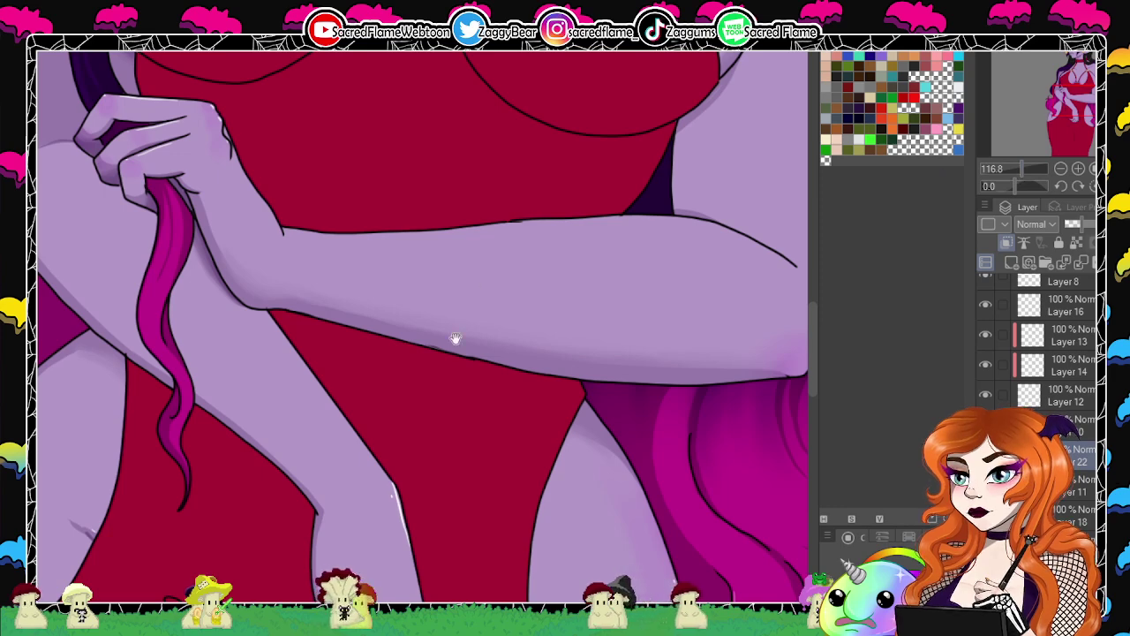
left_click_drag(454, 338, 596, 448)
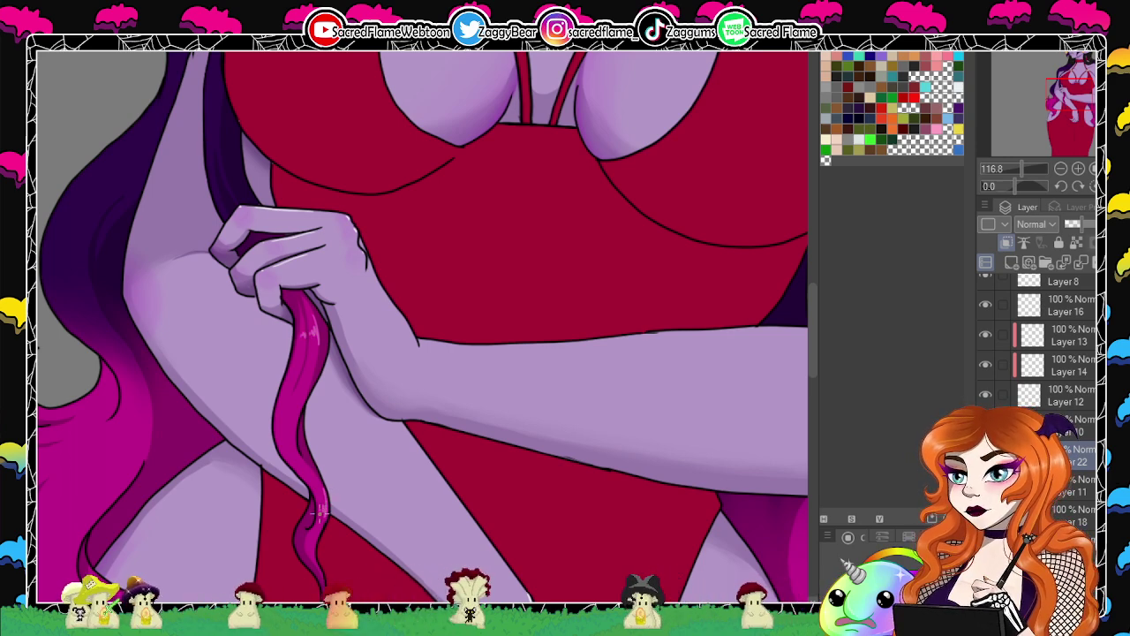
left_click_drag(1022, 168, 1020, 169)
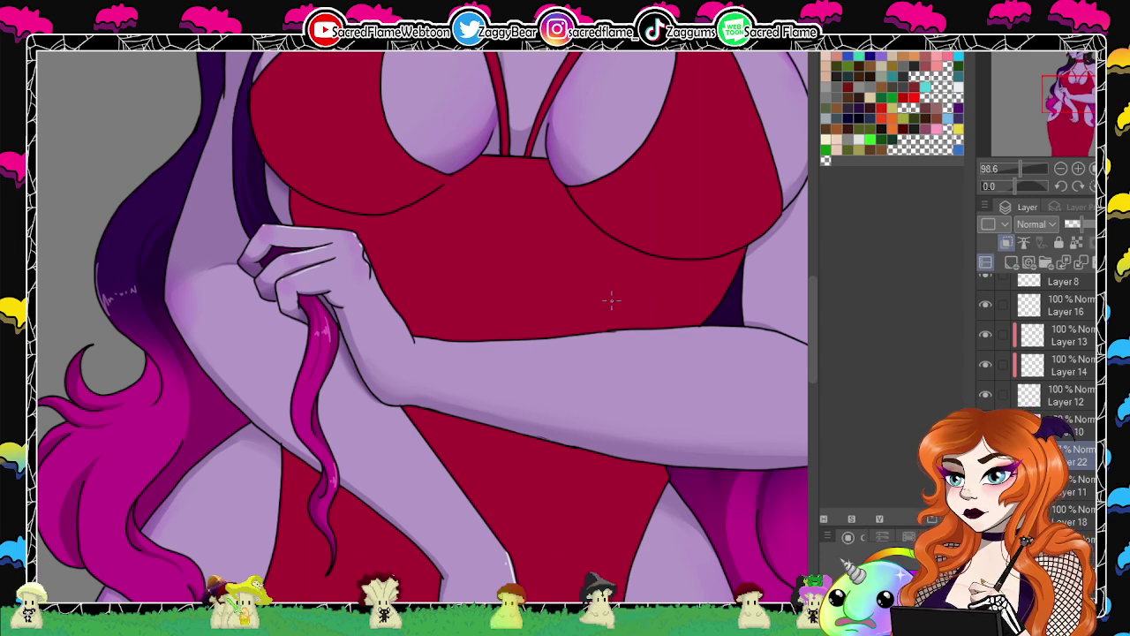
Paint jagged white highlights on the magenta waves and curled ends hanging over the thigh beneath the held strand.
left_click_drag(1021, 168, 1011, 170)
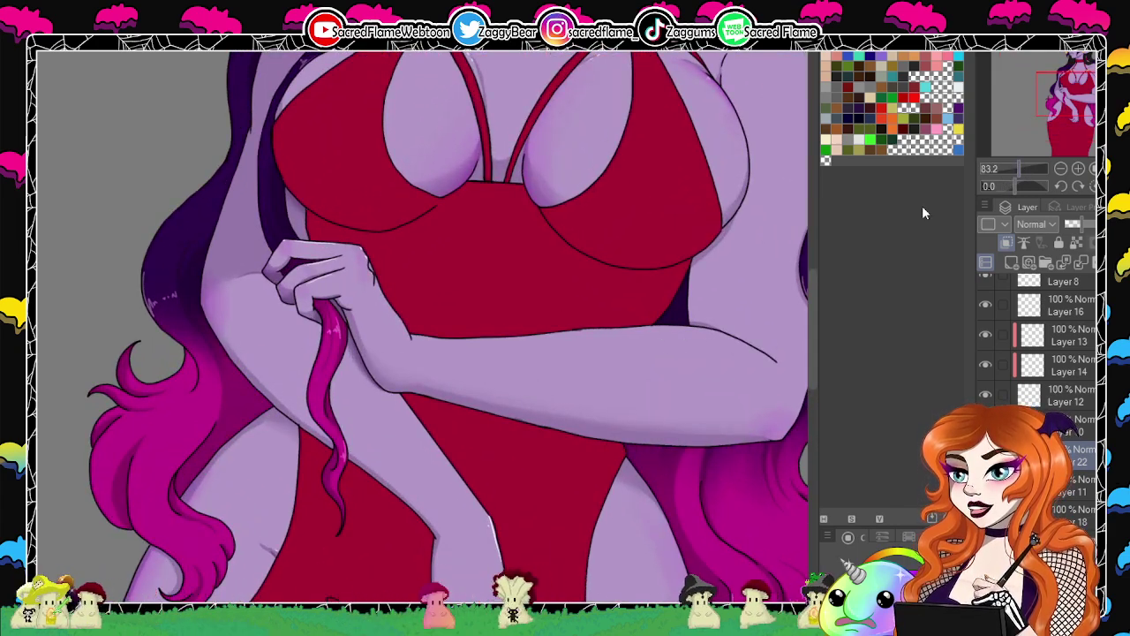
left_click_drag(391, 554, 482, 465)
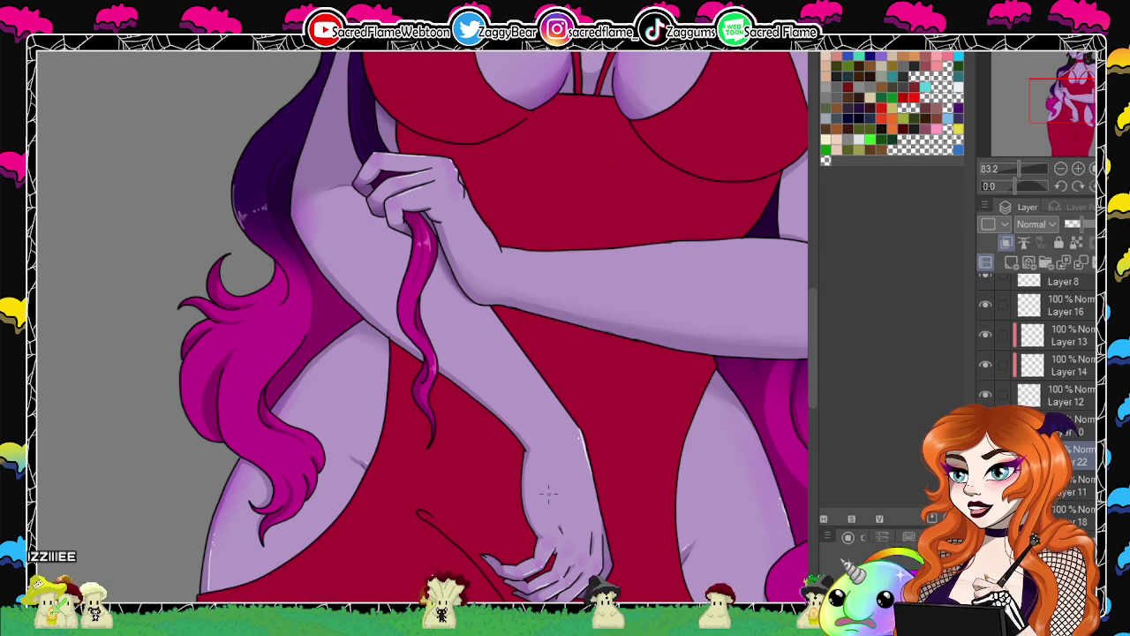
left_click_drag(449, 513, 469, 466)
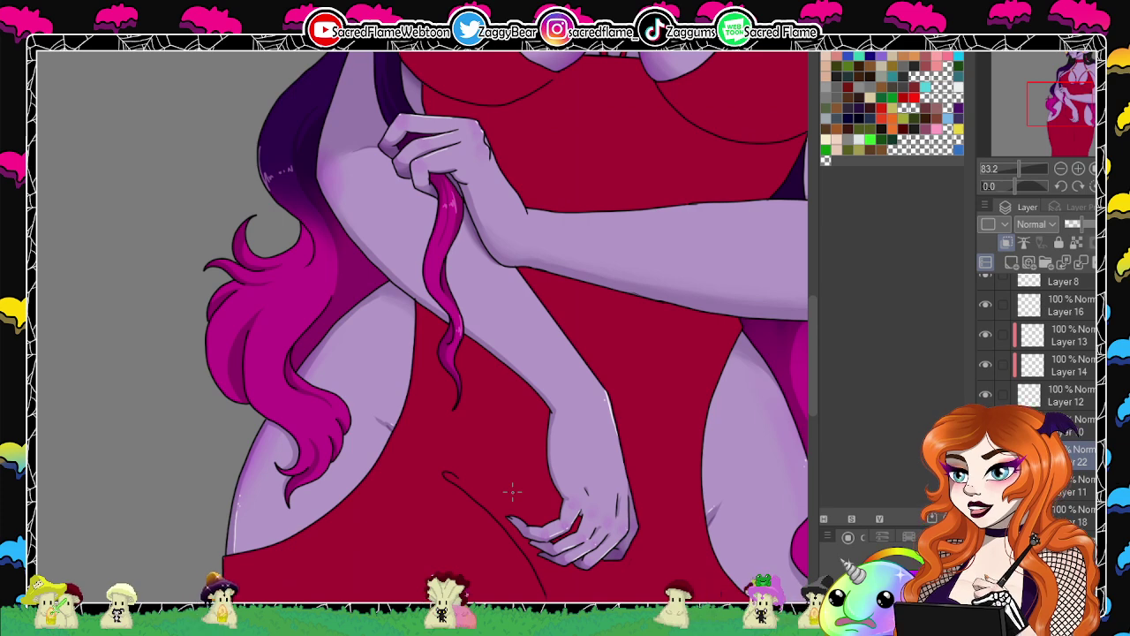
left_click_drag(479, 436, 488, 425)
left_click_drag(1020, 167, 1011, 185)
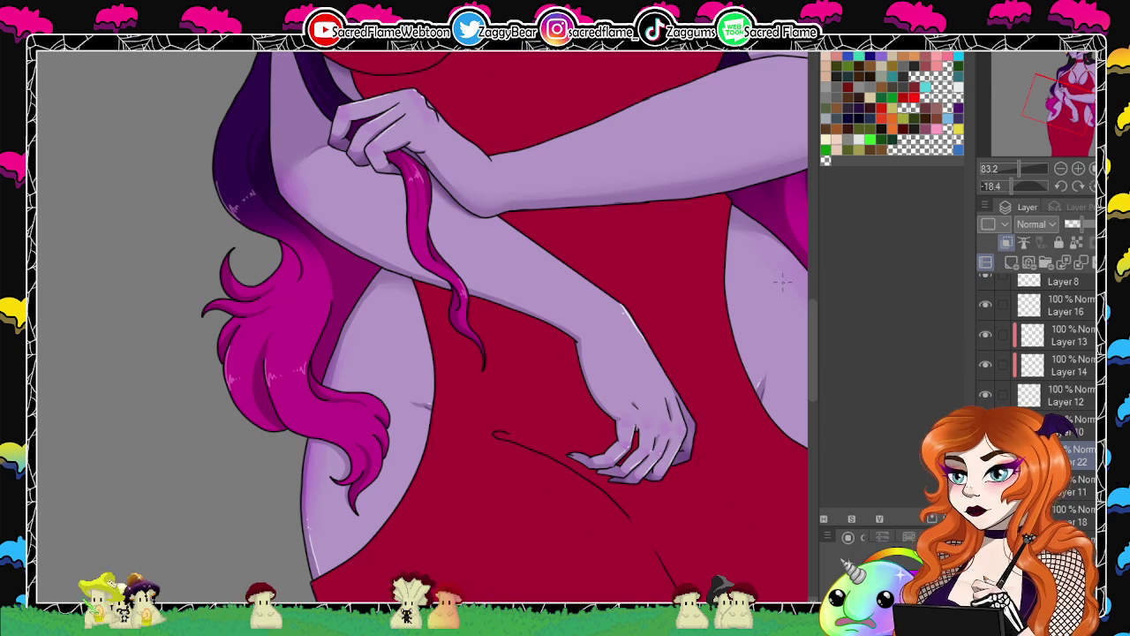
key("ctrl+at")
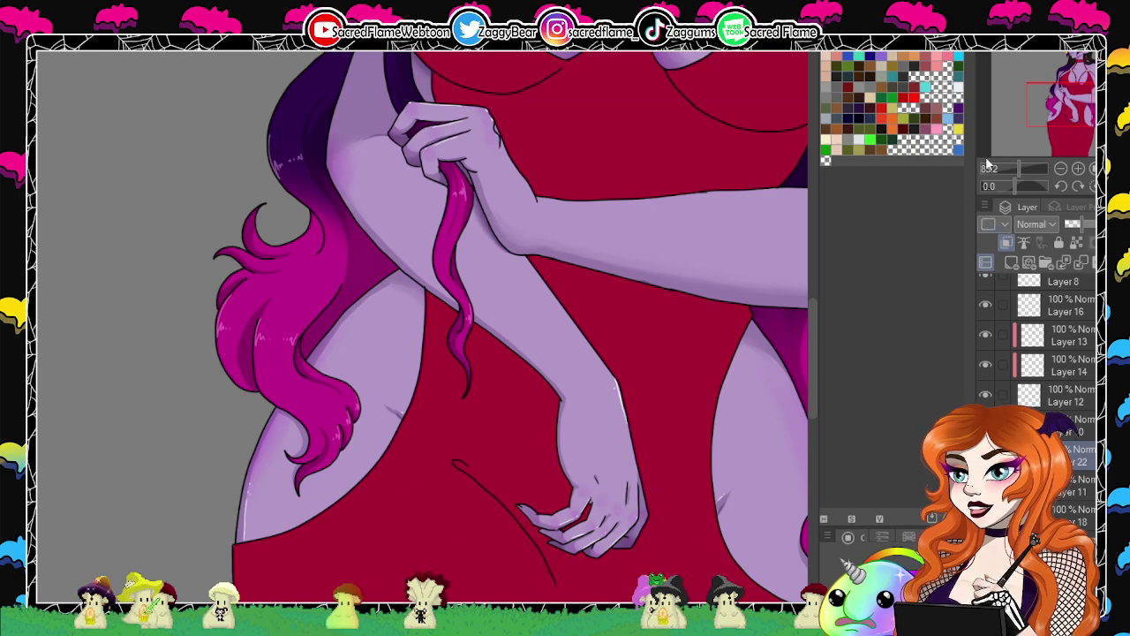
Check what Layer 4 and Layer 5 contain by switching their visibility off and on, and select Layer 5.
left_click_drag(1022, 168, 1013, 170)
mouse_move(1065, 101)
left_mouse_down()
mouse_move(1077, 74)
mouse_move(1071, 90)
left_mouse_up()
left_click_drag(1015, 169, 1019, 169)
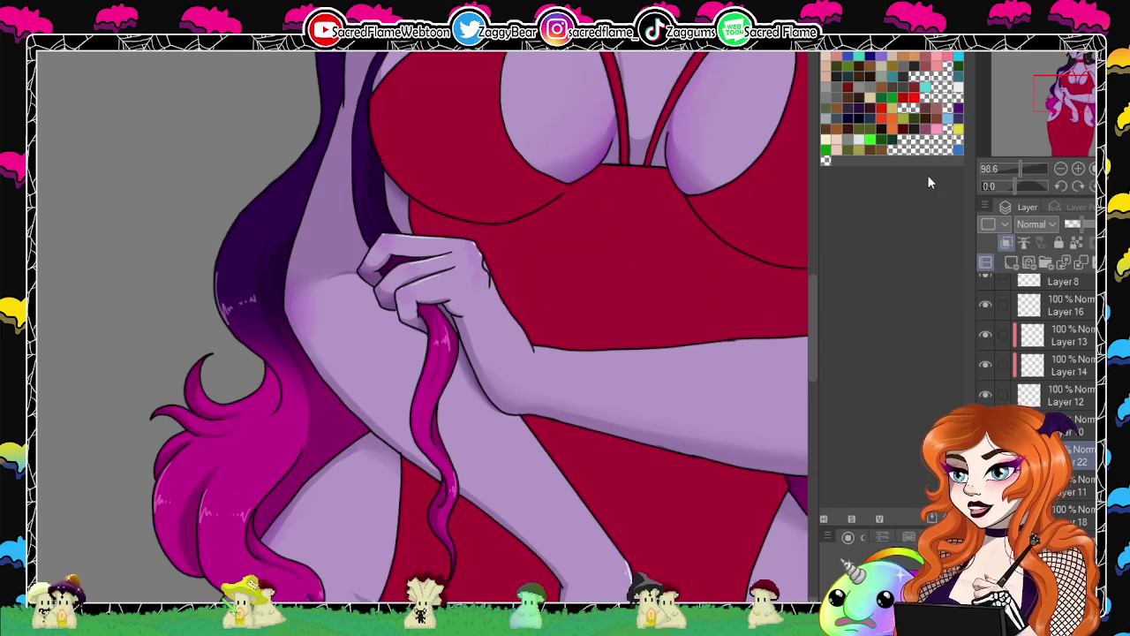
left_click_drag(548, 371, 595, 230)
scroll(1038, 371, "up", 3)
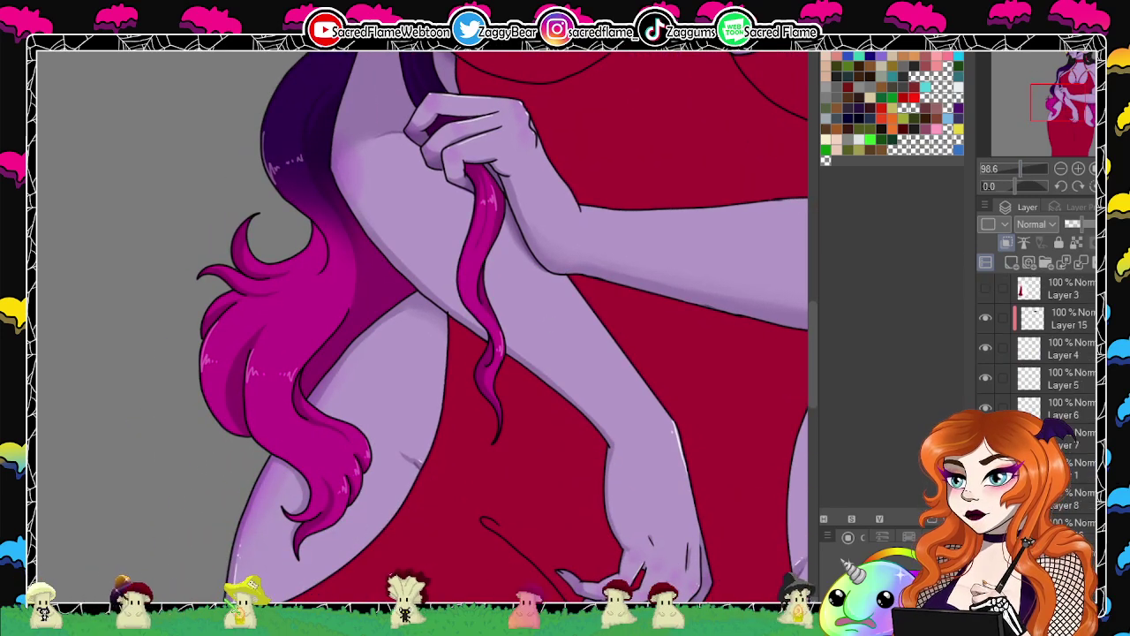
left_click(985, 348)
left_click(985, 348)
left_click(986, 376)
left_click(986, 376)
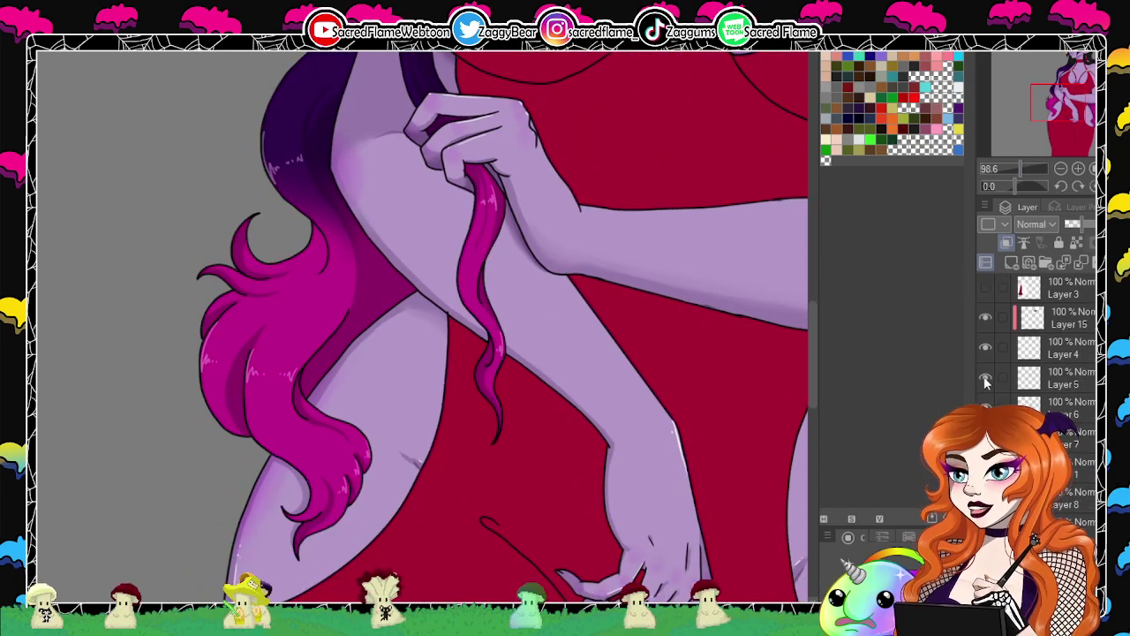
left_click(1029, 377)
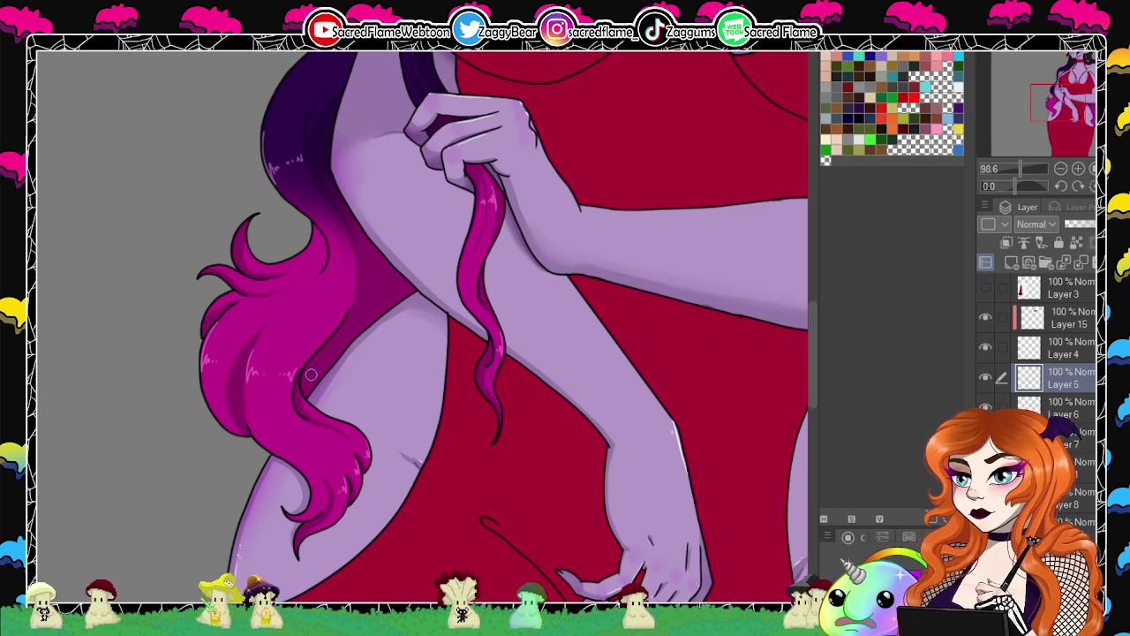
Add a clipped layer above Layer 11 and softly shade the pink hair ends beside the bare hip with a pink sampled from the hair.
scroll(1037, 353, "down", 3)
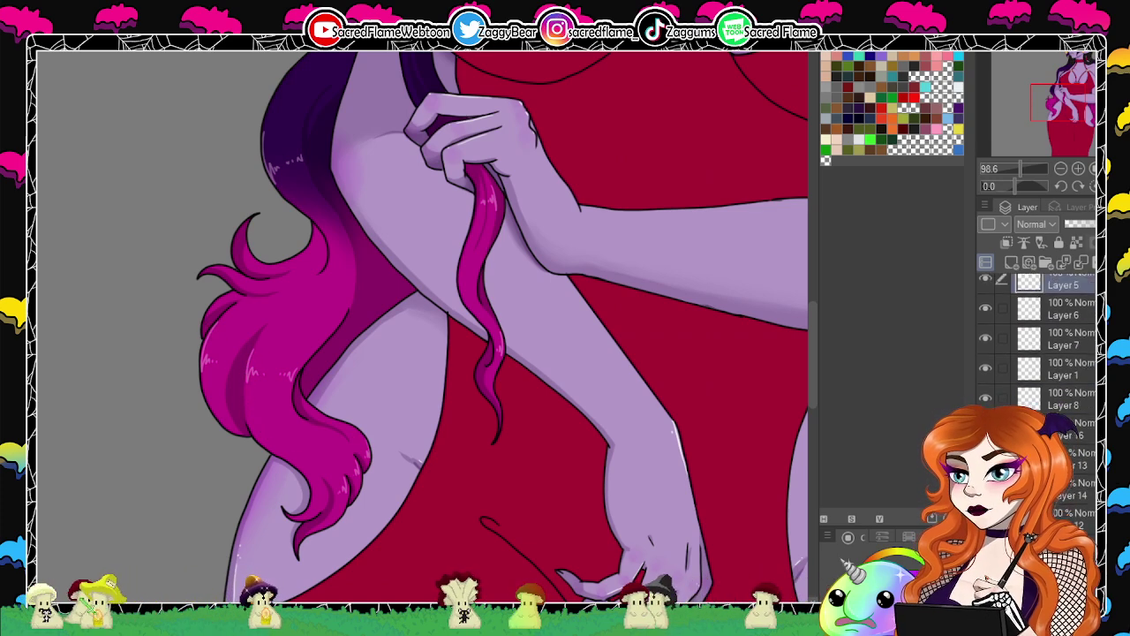
scroll(1033, 353, "down", 5)
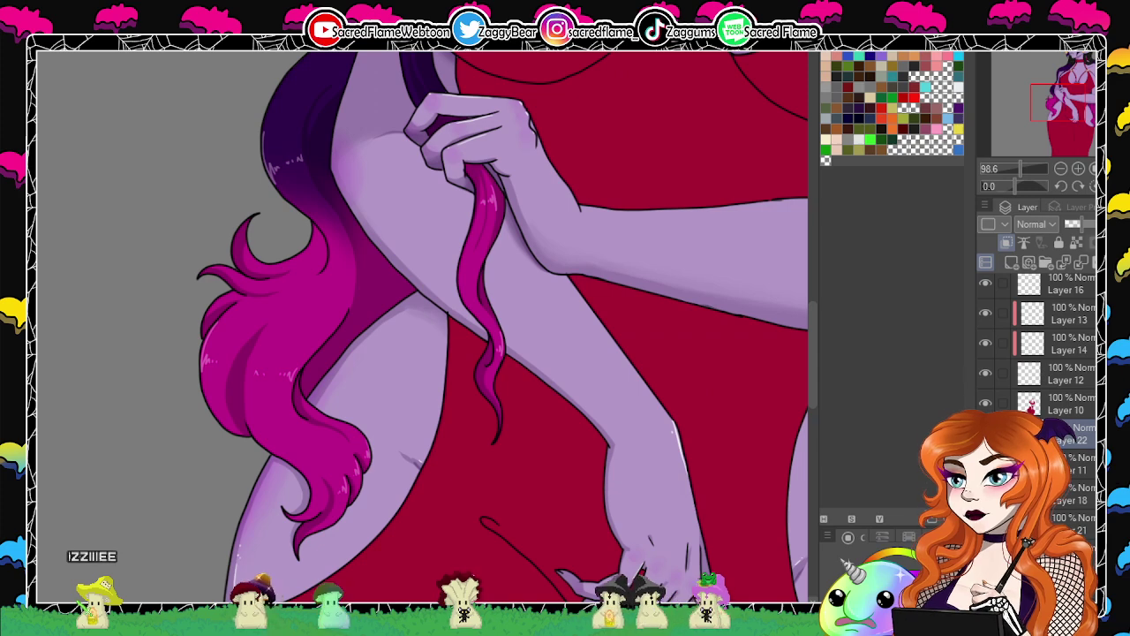
left_click(1084, 467)
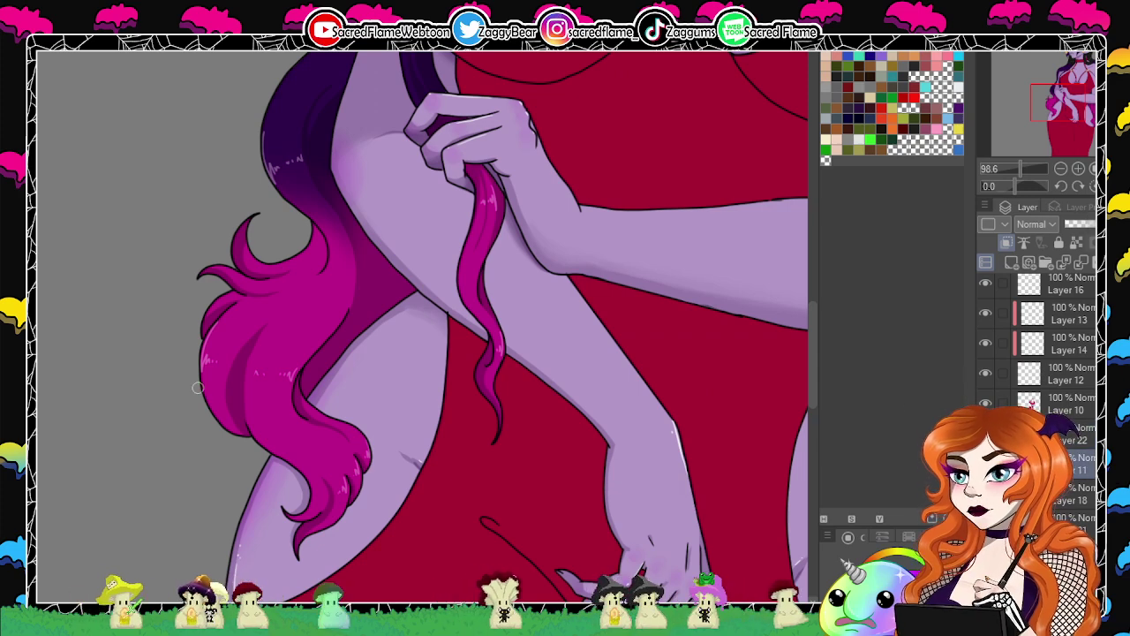
left_click(259, 401, "alt")
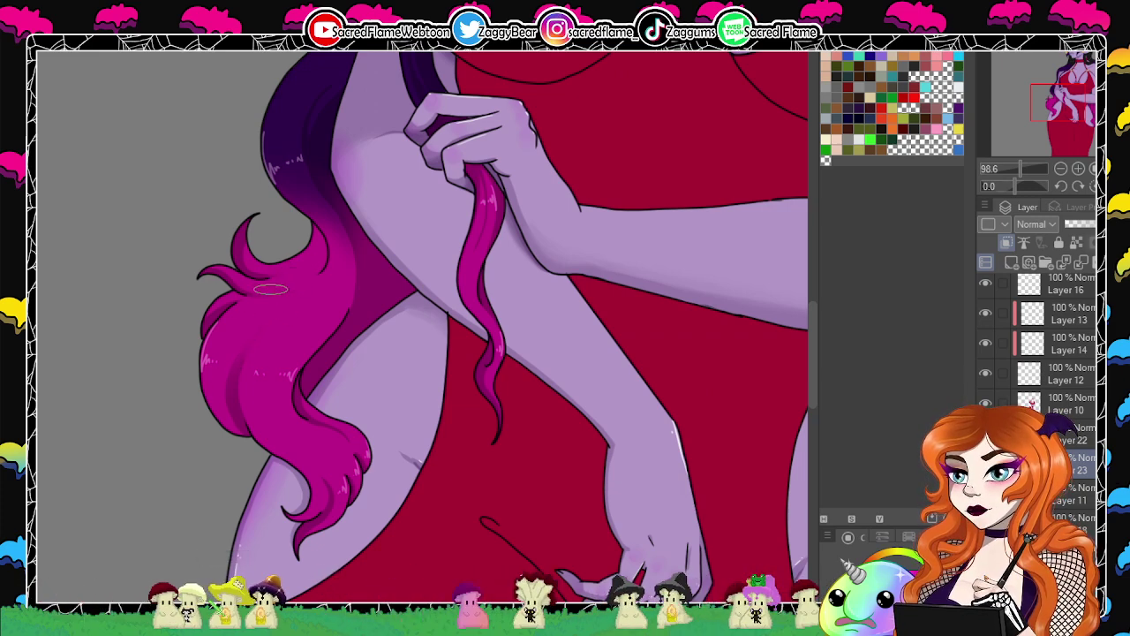
Continue the soft shading on the pink hair ends hanging below the figure's folded elbow.
left_click_drag(528, 412, 261, 330)
left_click_drag(684, 341, 460, 267)
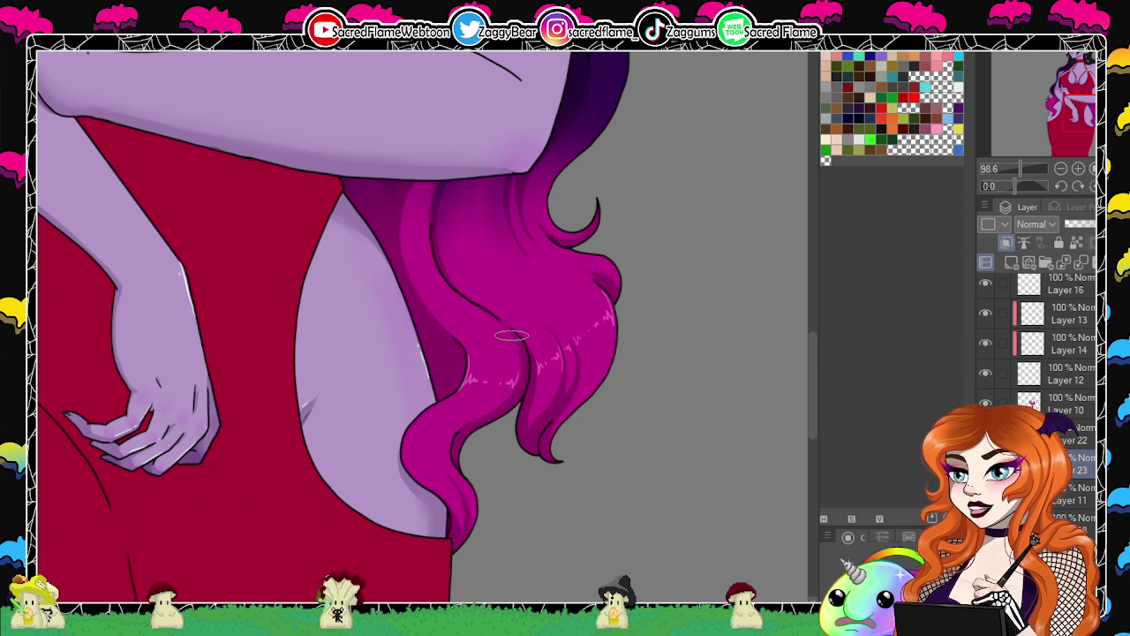
mouse_move(1019, 166)
left_mouse_down()
mouse_move(1009, 163)
mouse_move(1022, 166)
left_mouse_up()
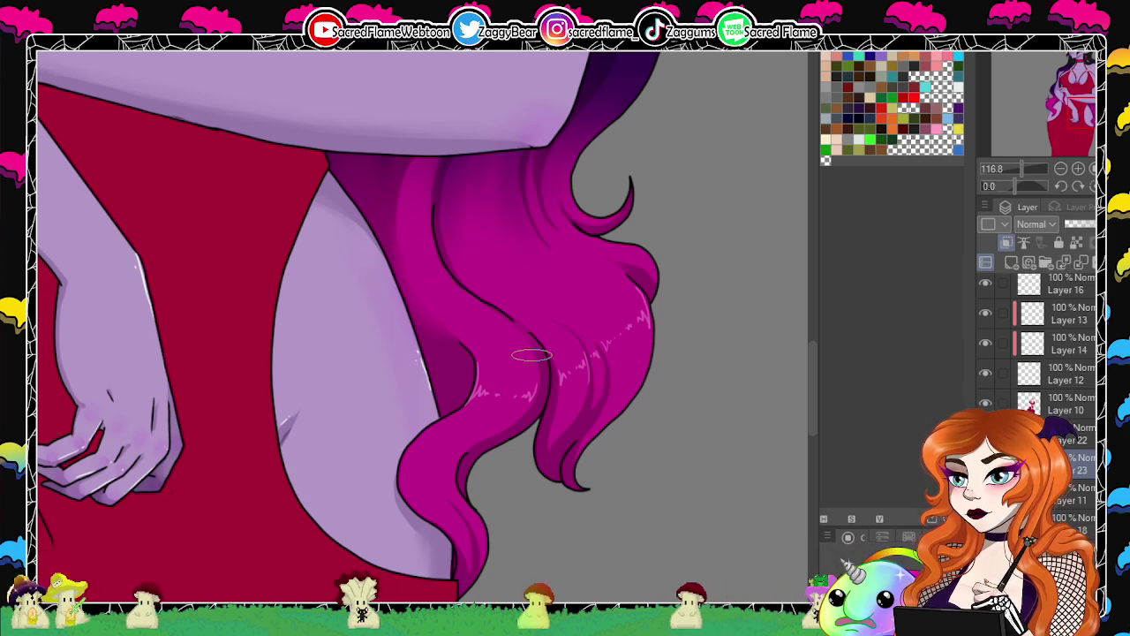
mouse_move(1028, 175)
left_mouse_down()
mouse_move(1011, 173)
mouse_move(1020, 172)
left_mouse_up()
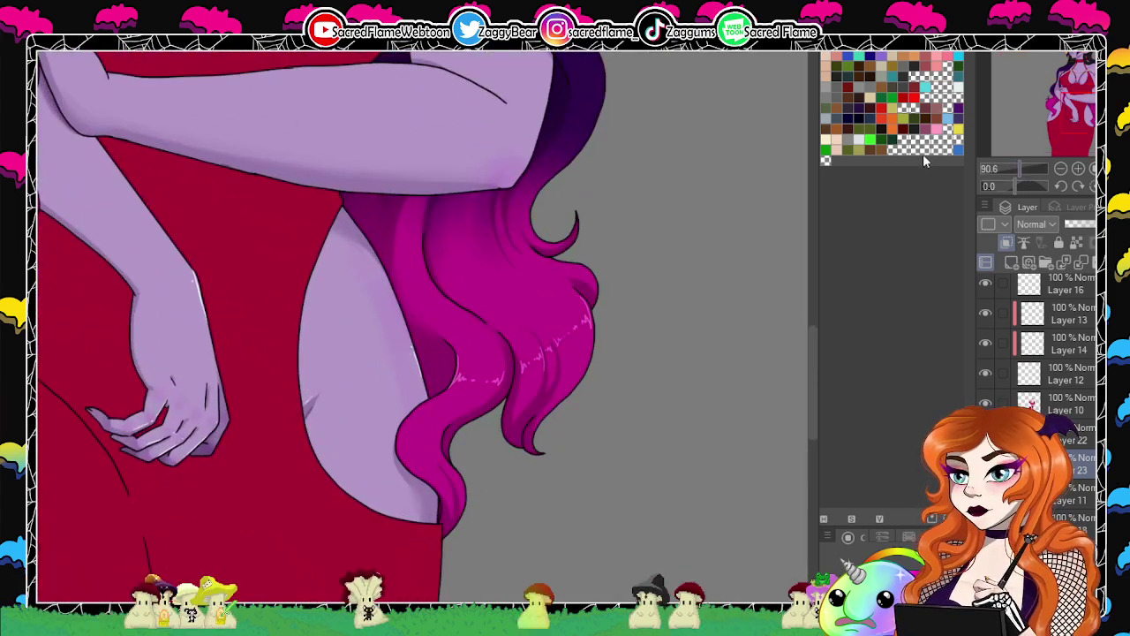
Review the hair shading on both sides and across the whole figure.
left_click_drag(385, 416, 783, 504)
left_click_drag(517, 371, 639, 506)
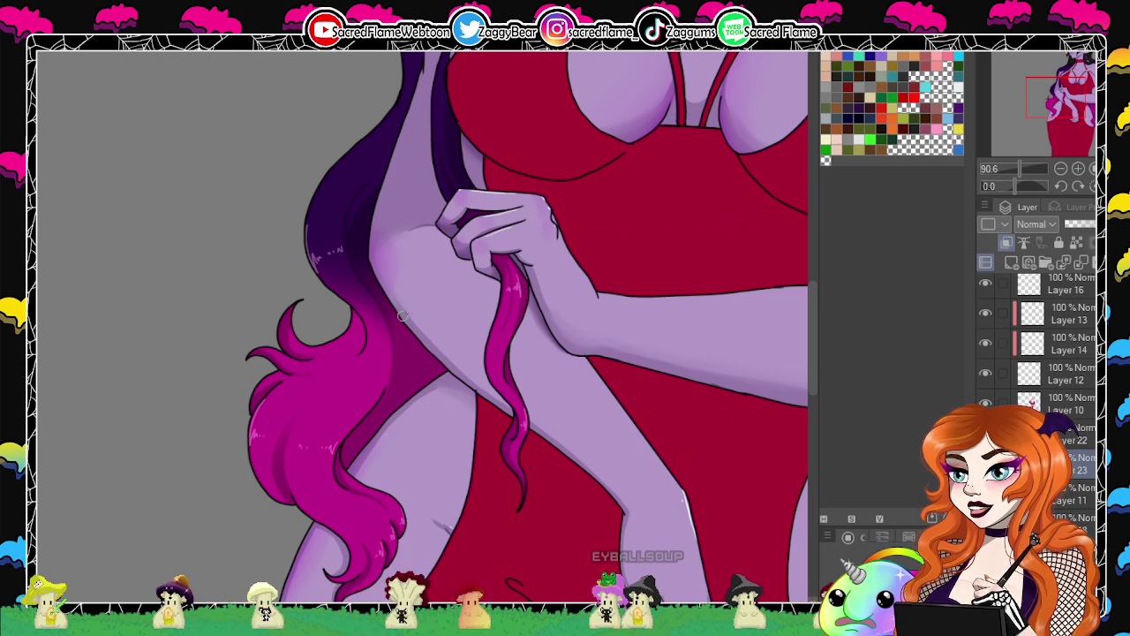
left_click_drag(1025, 170, 1010, 172)
left_click_drag(673, 291, 615, 431)
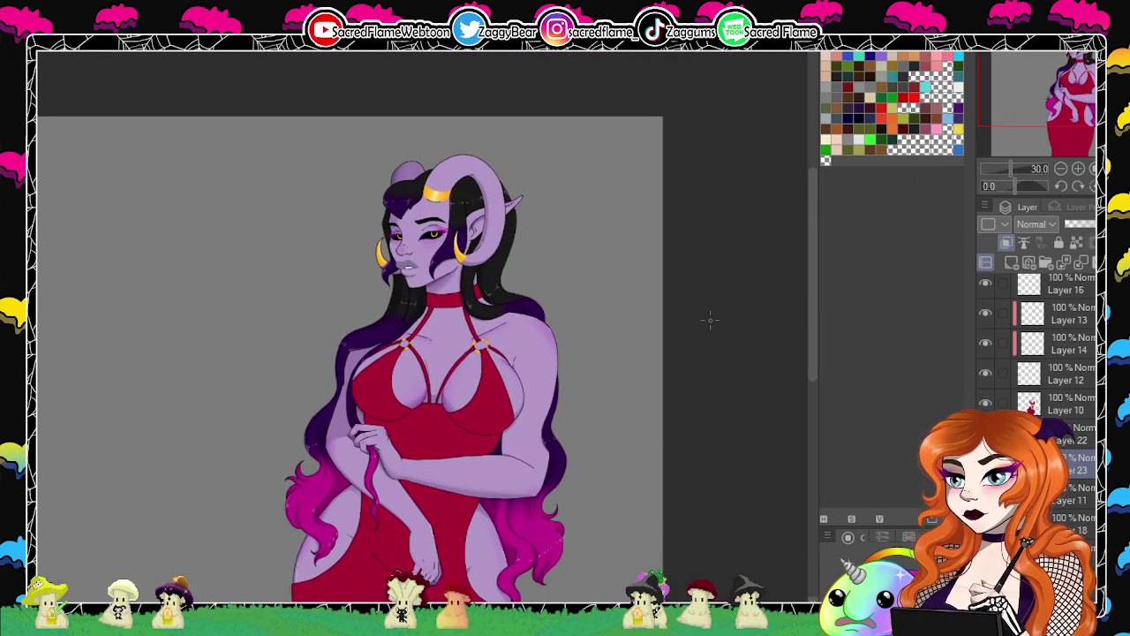
left_click_drag(813, 310, 814, 354)
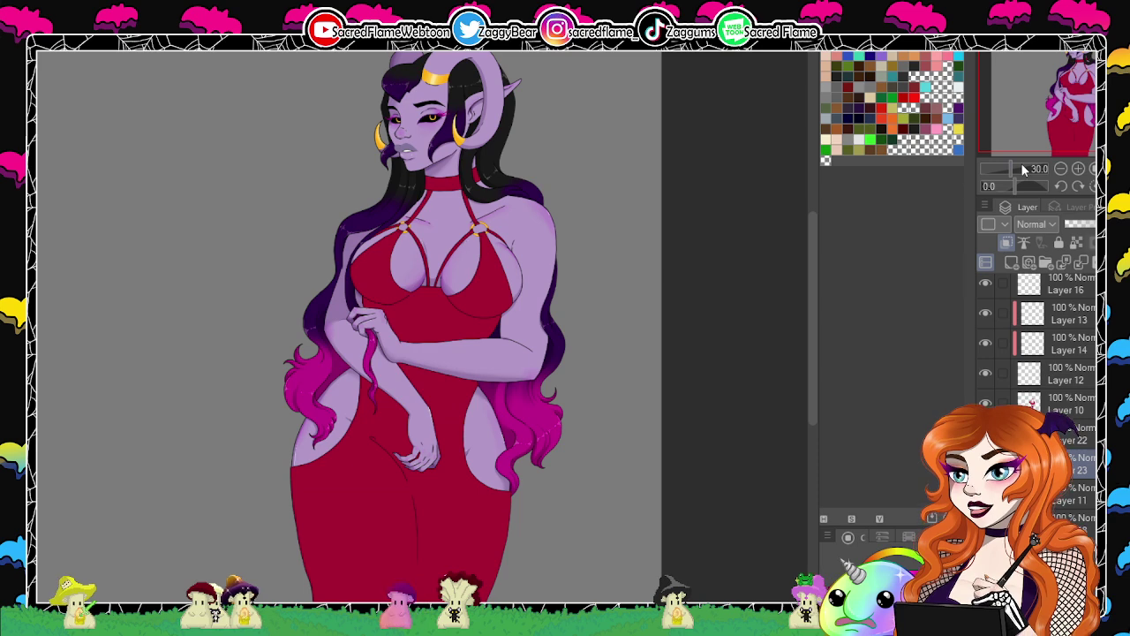
left_click_drag(1021, 167, 1012, 167)
left_click_drag(1065, 103, 1066, 94)
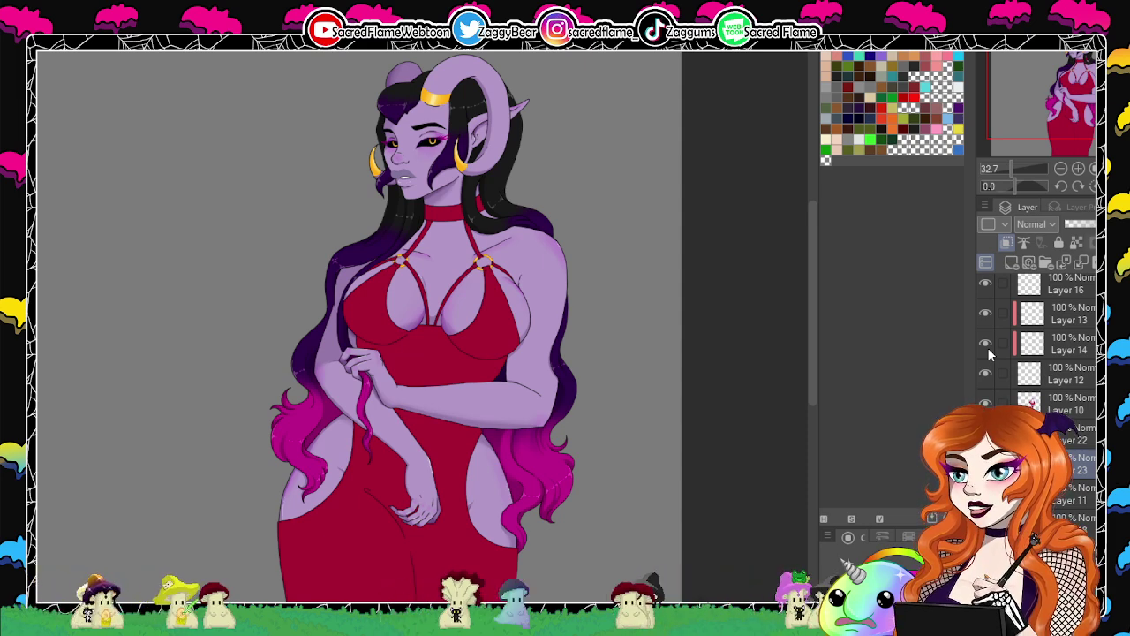
Show the dress reference photo on Layer 3 and add a new clipped layer above Layer 10 for shading the dress.
left_click(1062, 408)
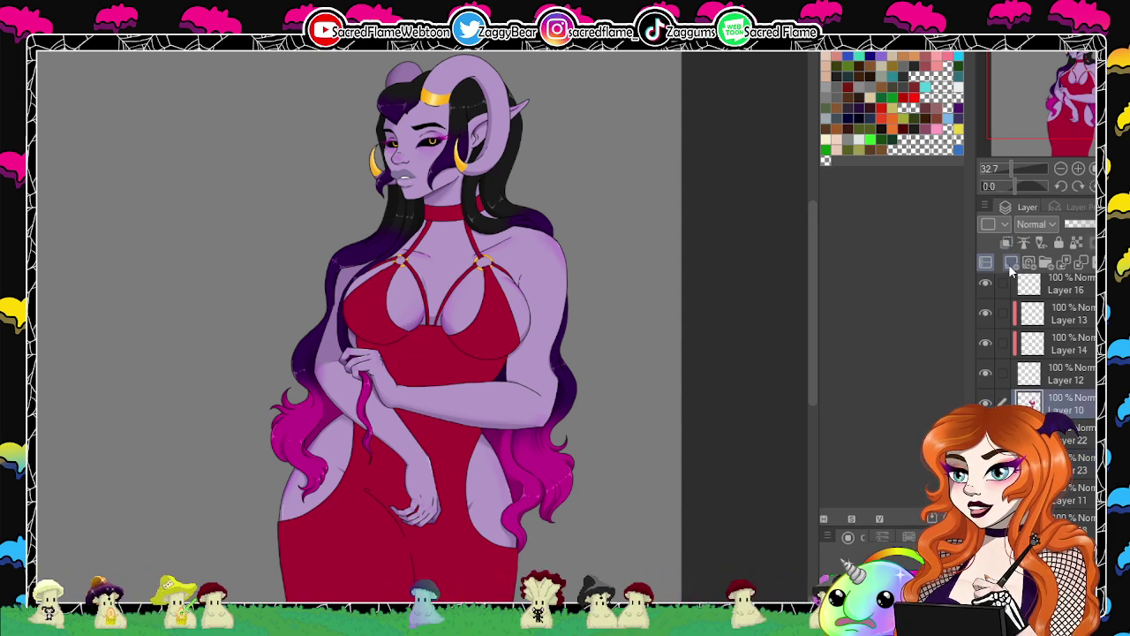
scroll(1038, 353, "down", 5)
left_click(986, 288)
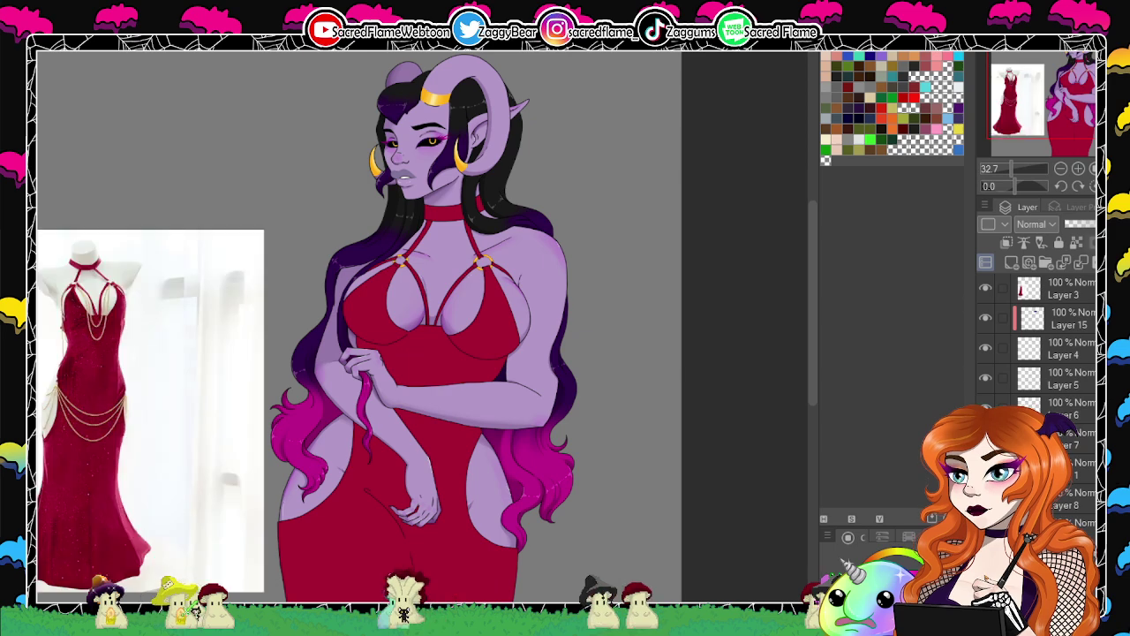
scroll(1014, 282, "down", 3)
left_click(1012, 264)
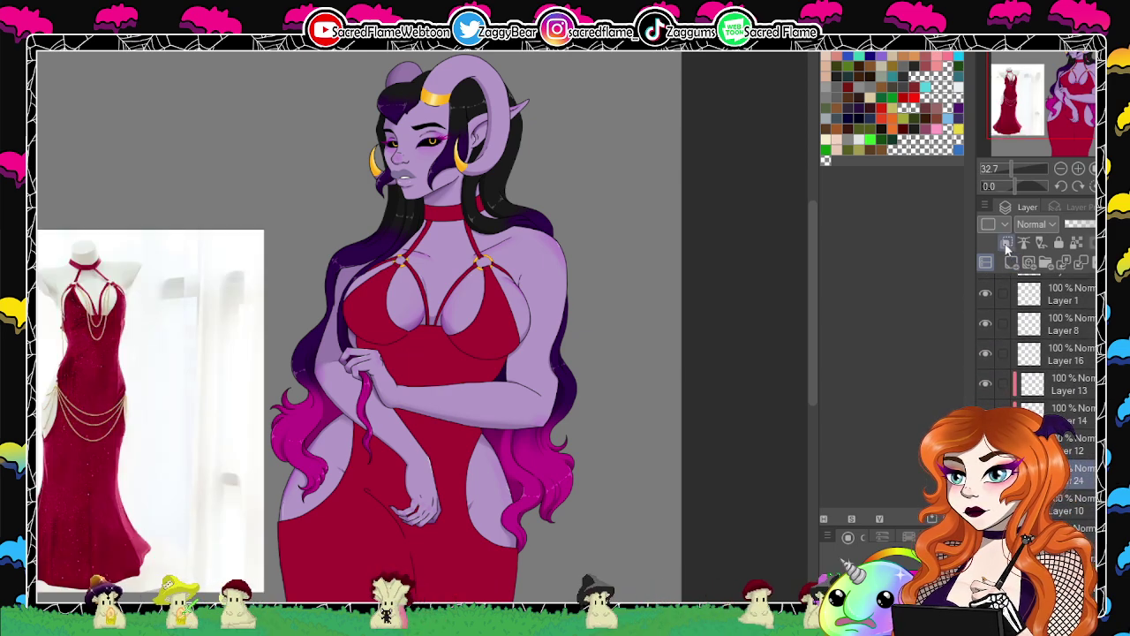
Outline and fill a dark red shadow along the underside of the dress cup nearest the hand holding the hair.
left_click_drag(584, 427, 607, 348)
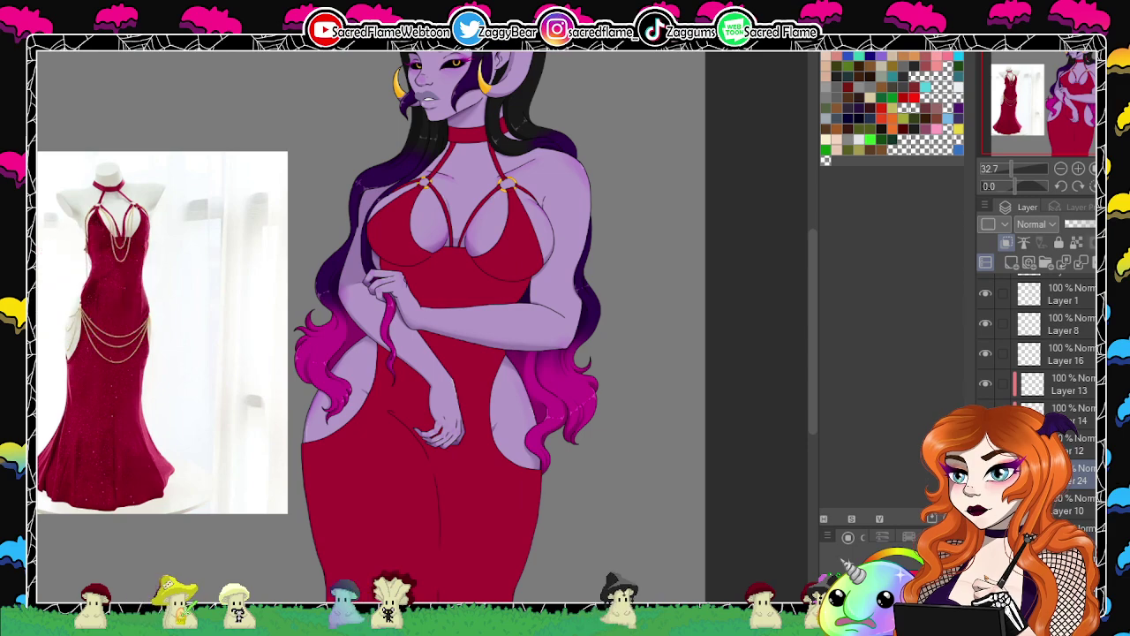
left_click_drag(1013, 167, 1016, 166)
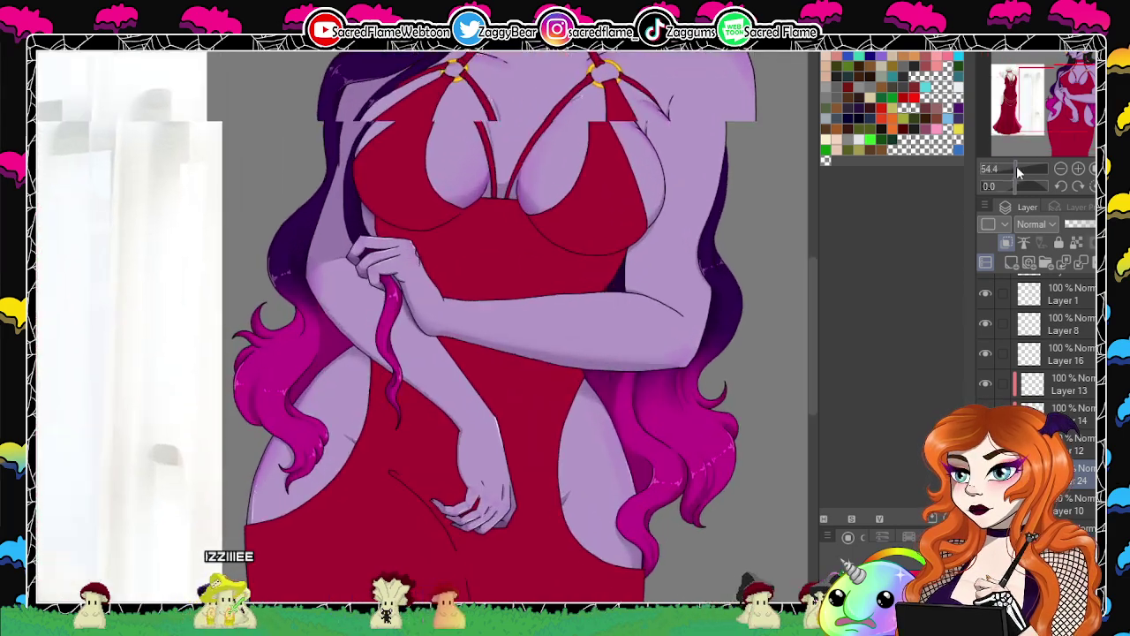
left_click_drag(1064, 88, 1072, 63)
left_click_drag(1015, 186, 1020, 185)
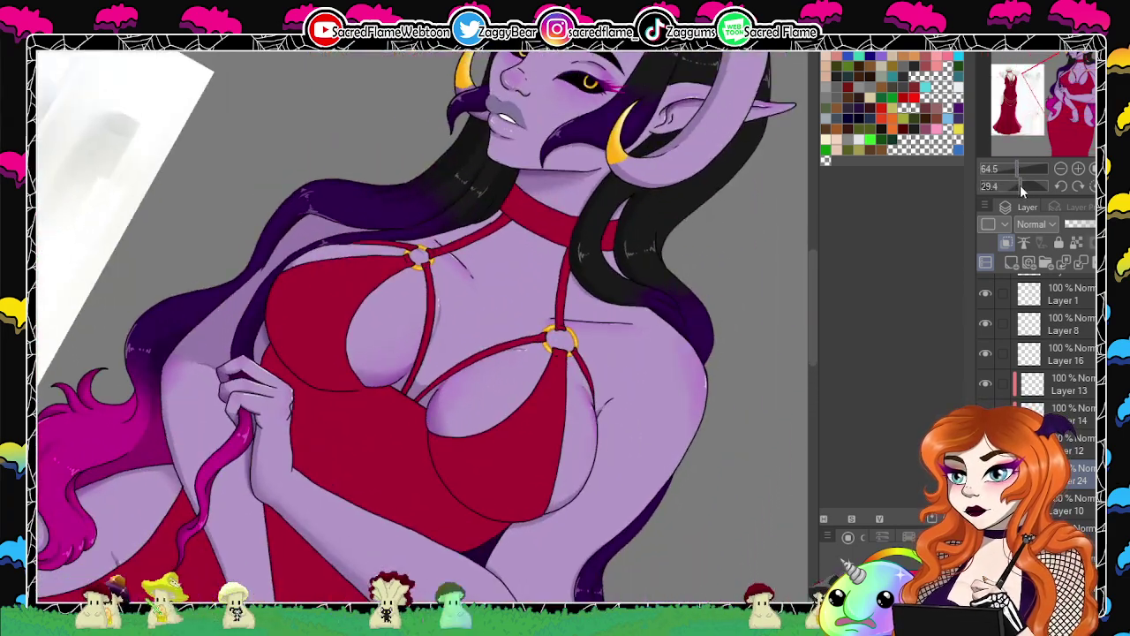
left_click_drag(454, 423, 496, 436)
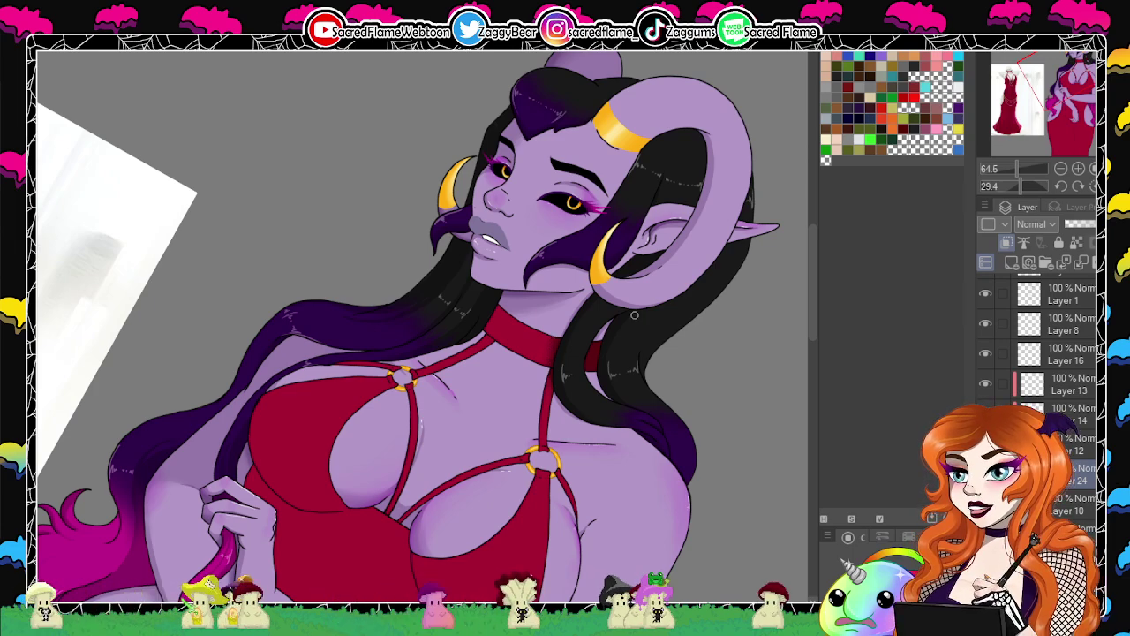
left_click_drag(1030, 186, 999, 187)
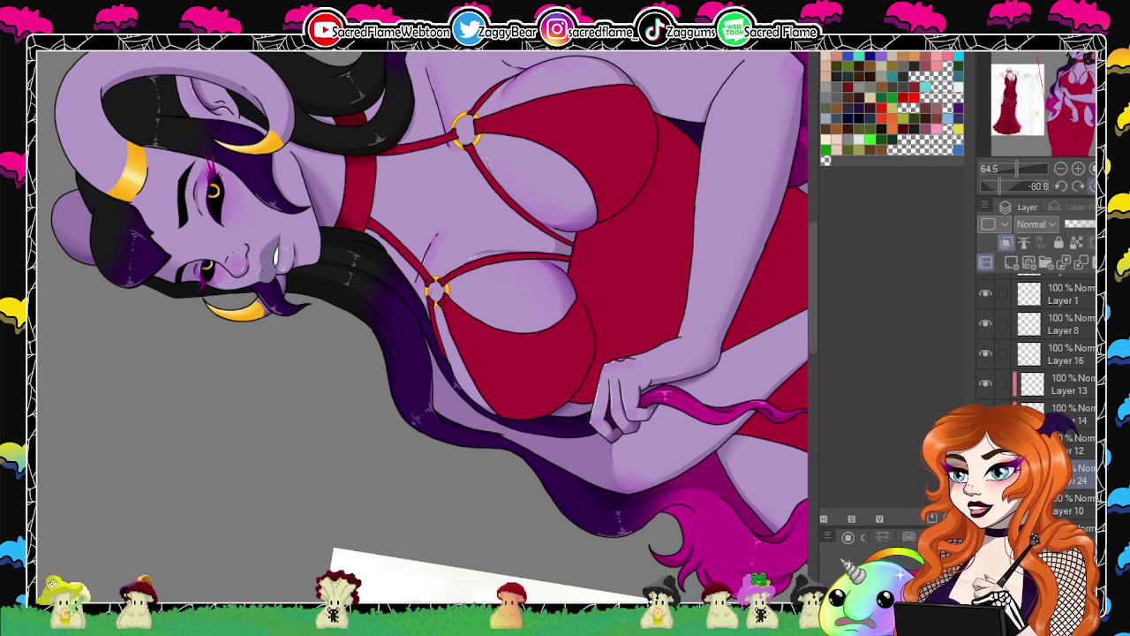
left_click(1093, 186)
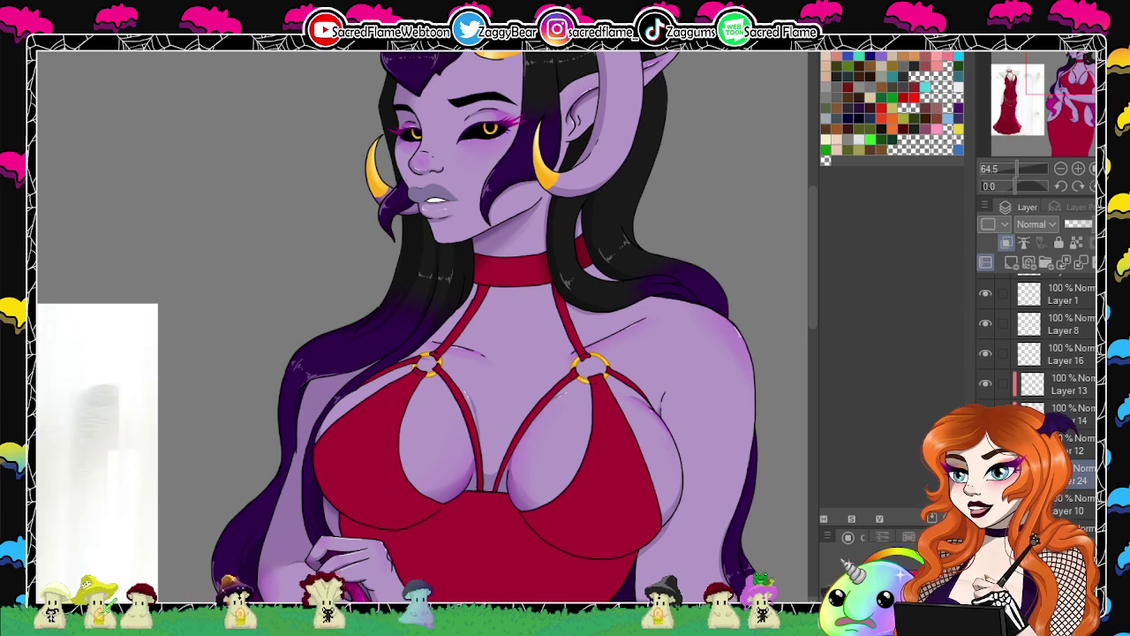
left_click_drag(664, 271, 642, 189)
left_click_drag(1017, 168, 1032, 188)
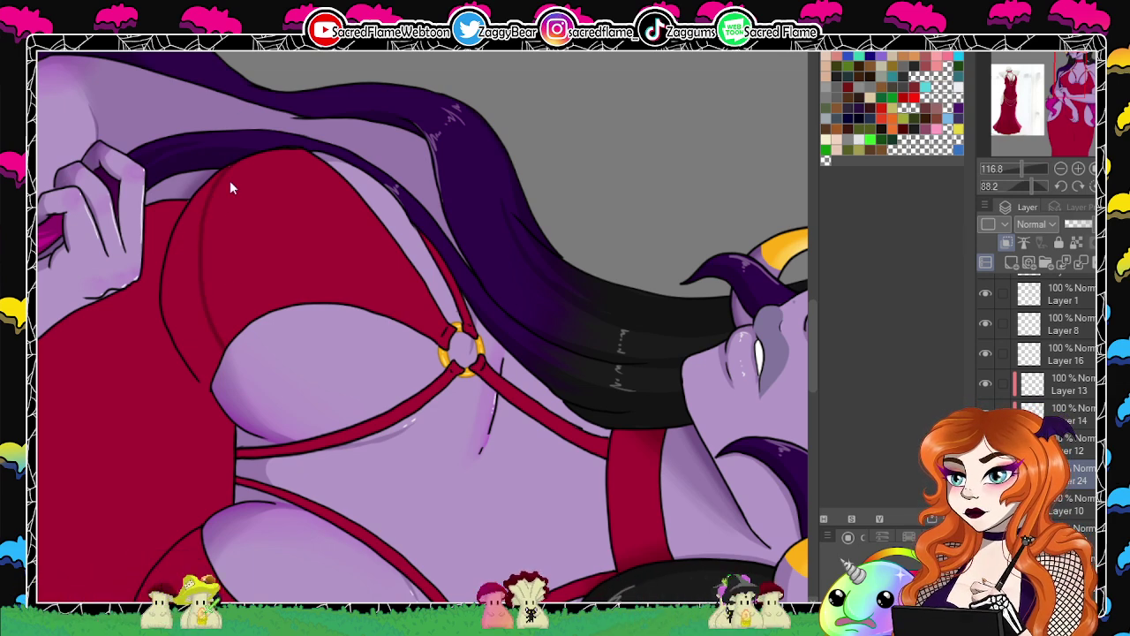
left_click(200, 326)
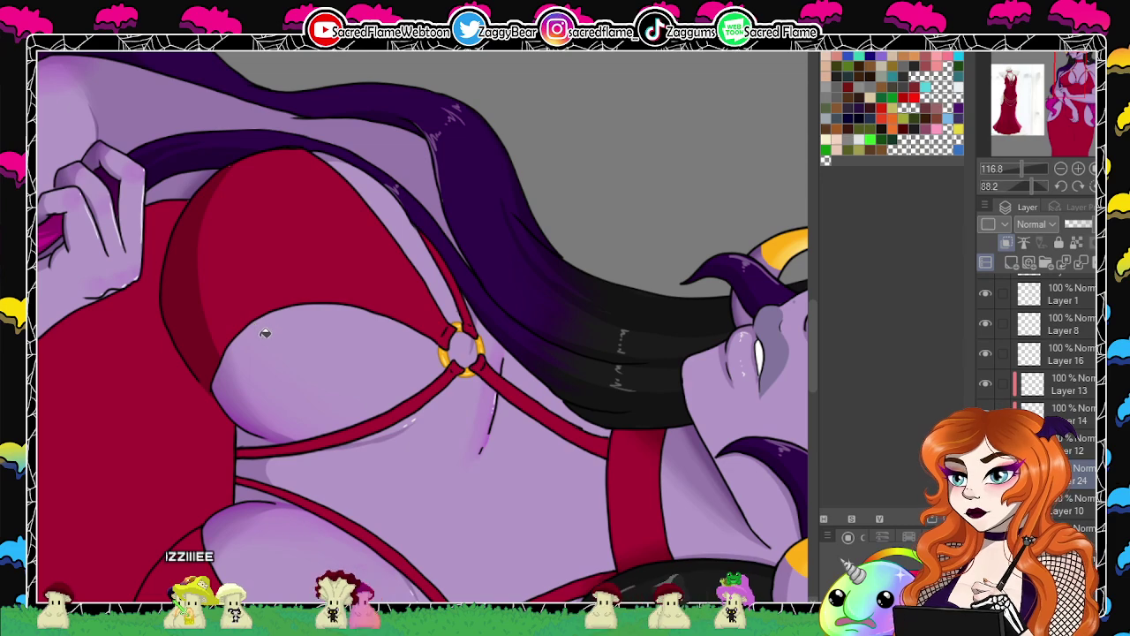
Draw a curved shadow edge on the other dress cup and fill its underside with dark red.
left_click_drag(310, 381, 425, 86)
key("p")
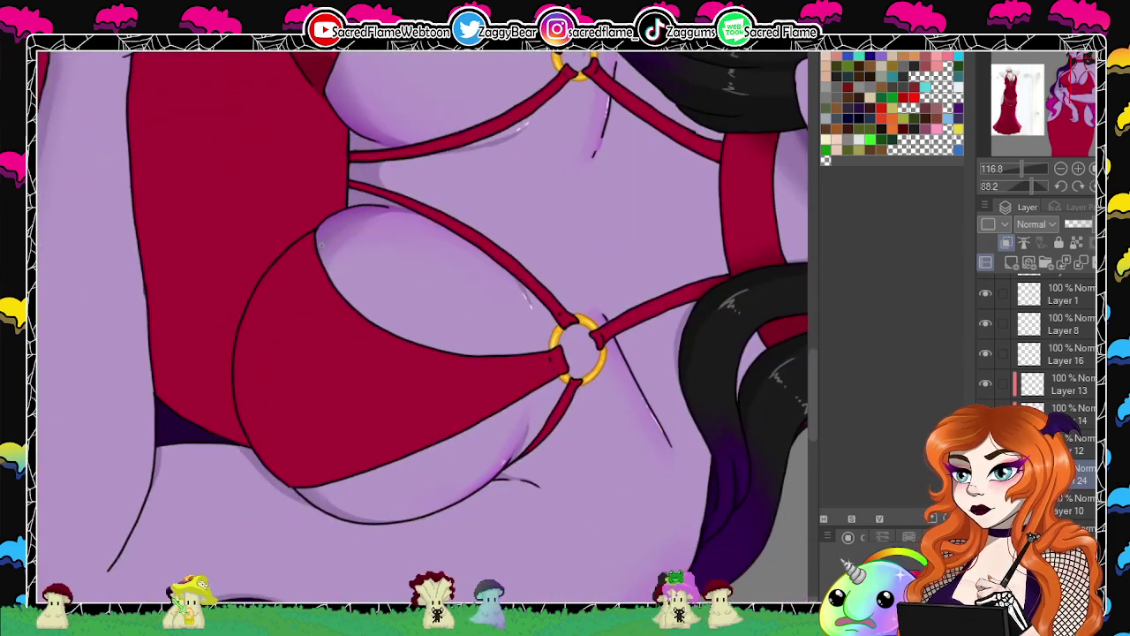
mouse_move(286, 315)
left_mouse_down()
mouse_move(286, 421)
mouse_move(336, 506)
left_mouse_up()
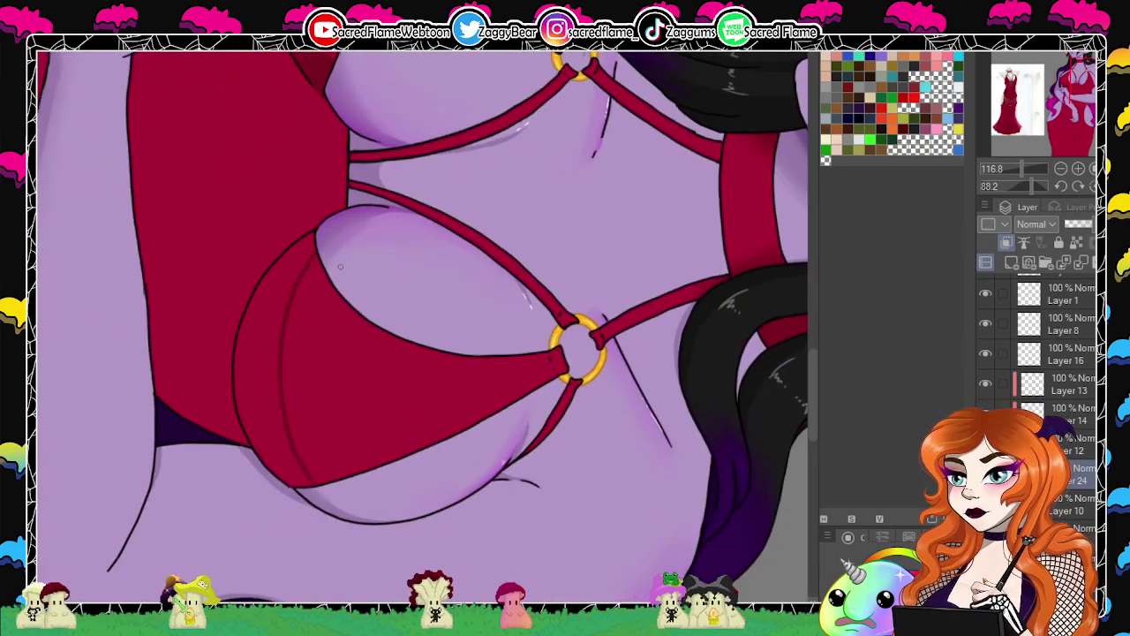
left_click(273, 413)
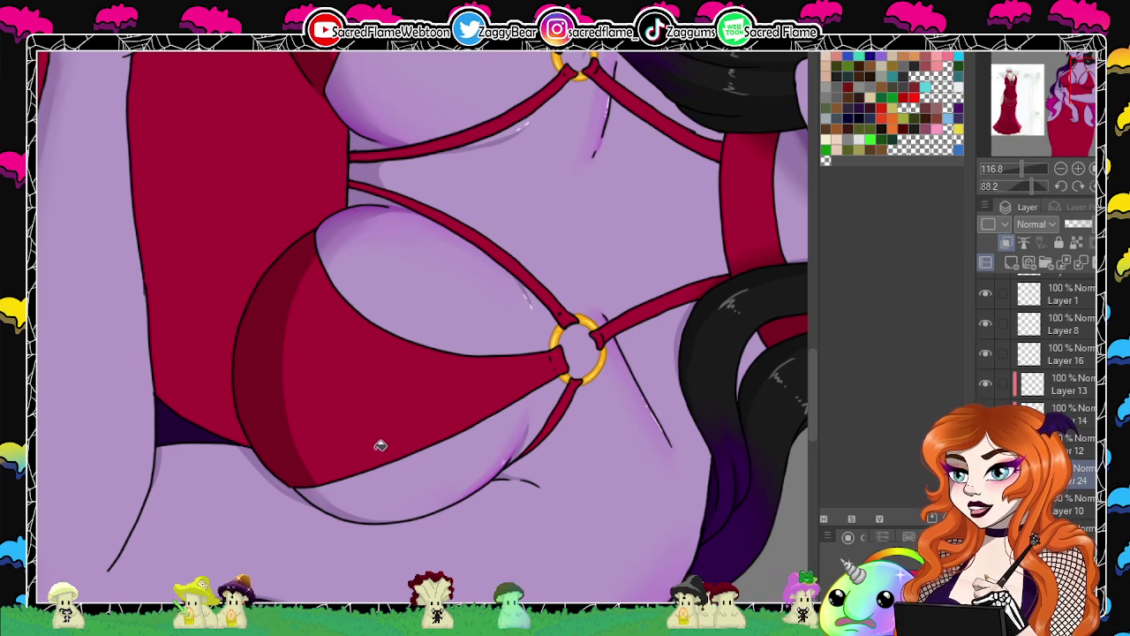
Outline and fill a dark red cast shadow on the dress torso directly beneath both cups.
left_click_drag(1033, 184, 989, 179)
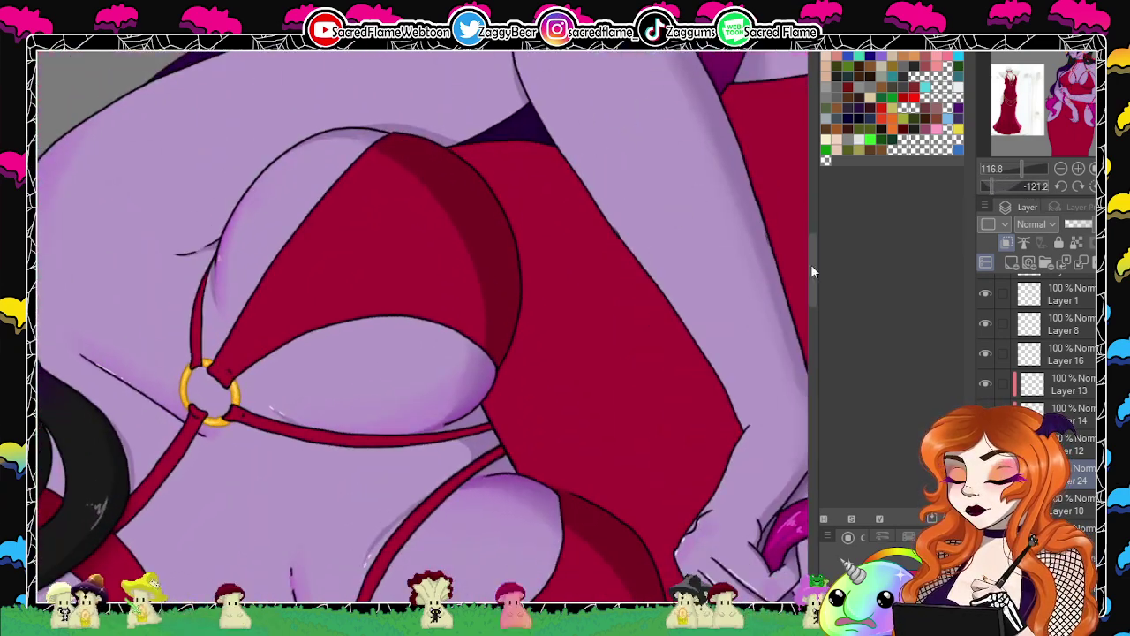
left_click_drag(590, 359, 343, 335)
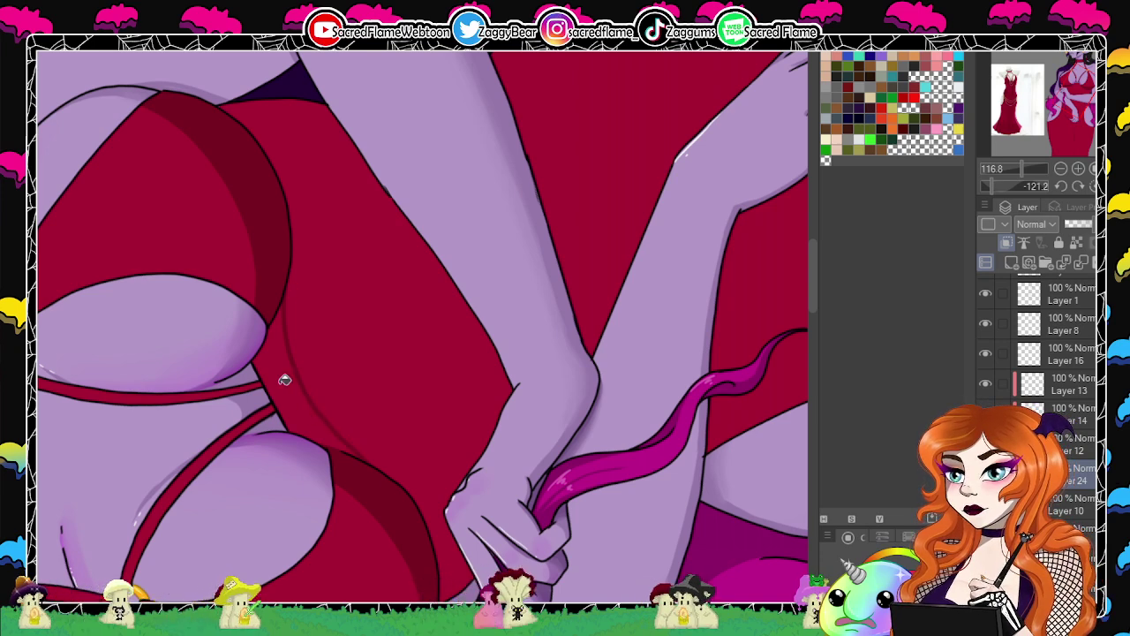
left_click_drag(284, 380, 389, 403)
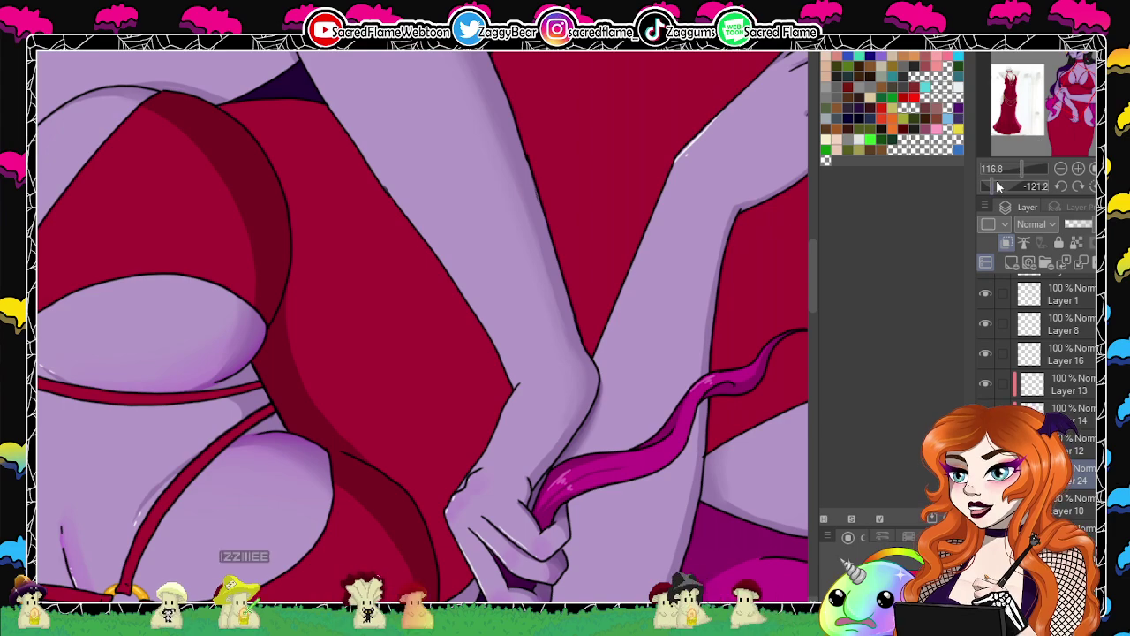
Blend the hard edges of the dark red shadows on the dress bodice into the base red.
left_click_drag(997, 183, 912, 296)
mouse_move(674, 472)
left_mouse_down()
mouse_move(353, 358)
mouse_move(382, 368)
left_mouse_up()
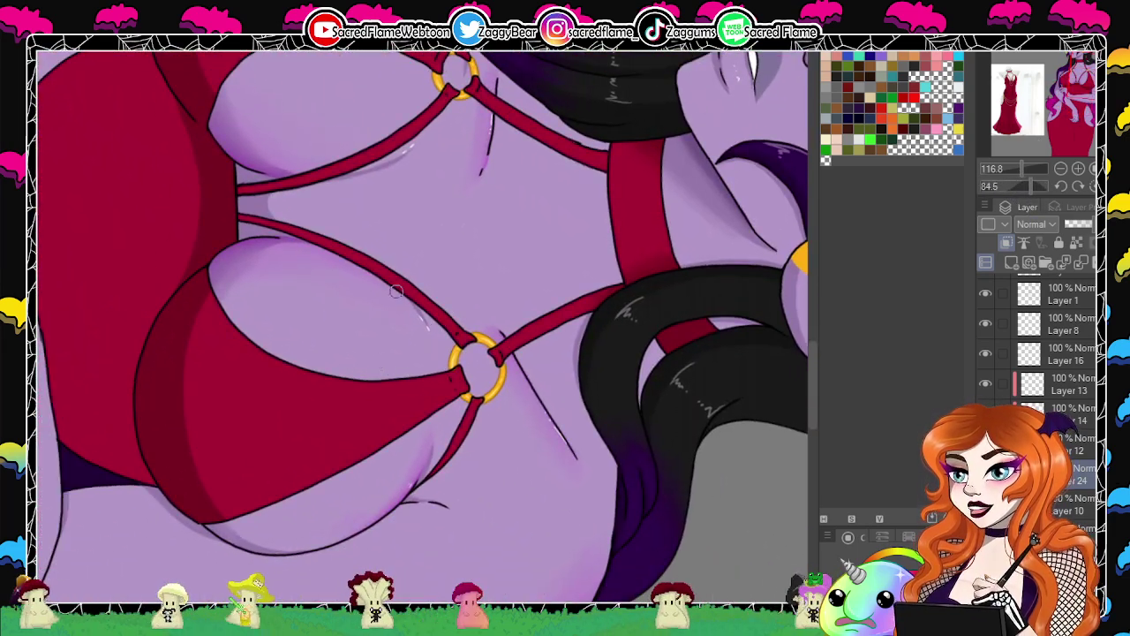
left_click_drag(1031, 185, 1038, 185)
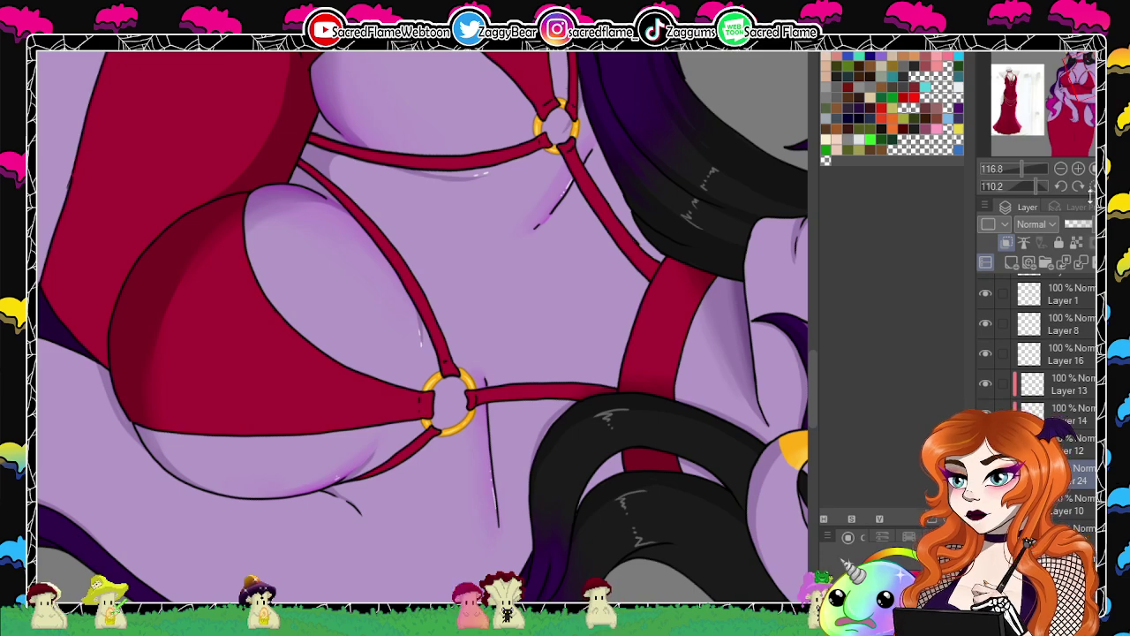
left_click(1061, 186)
mouse_move(1020, 168)
left_mouse_down()
mouse_move(1008, 168)
mouse_move(1033, 186)
left_mouse_up()
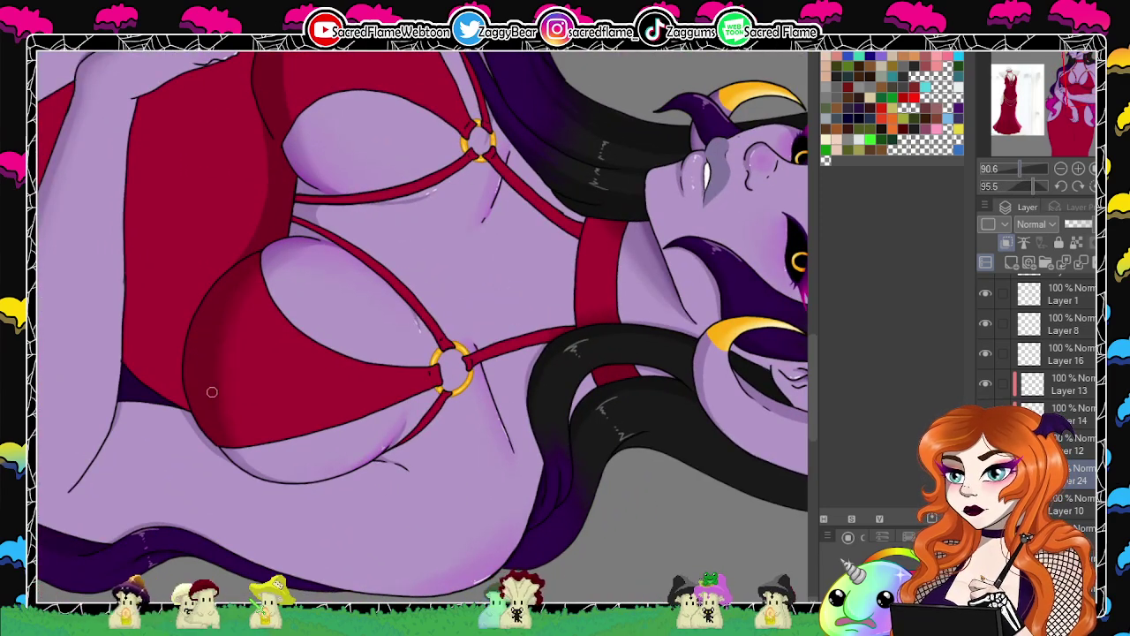
Soften the dark red shadows along the undersides of both dress cups into smooth gradients.
left_click_drag(360, 361, 388, 496)
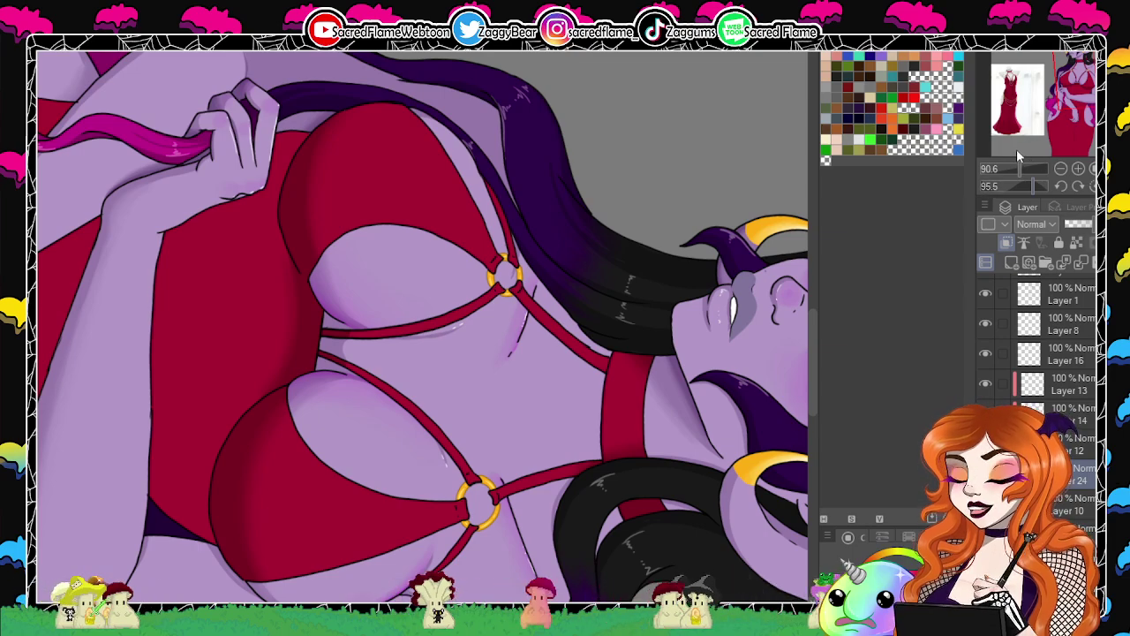
left_click_drag(1020, 185, 1002, 185)
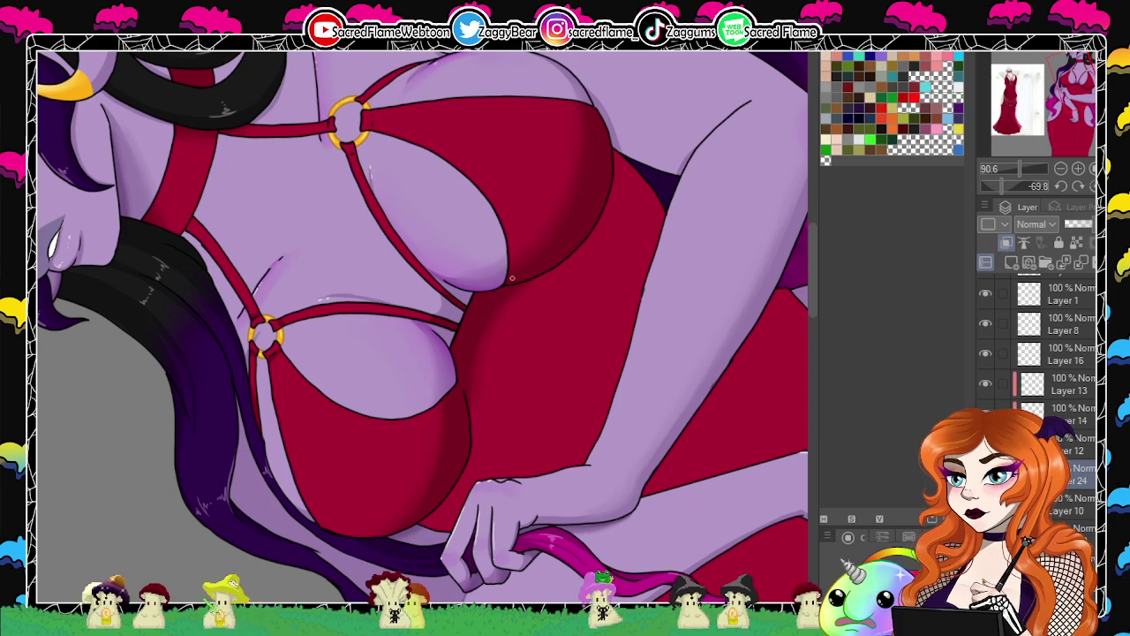
mouse_move(586, 270)
left_mouse_down()
mouse_move(593, 430)
mouse_move(609, 425)
left_mouse_up()
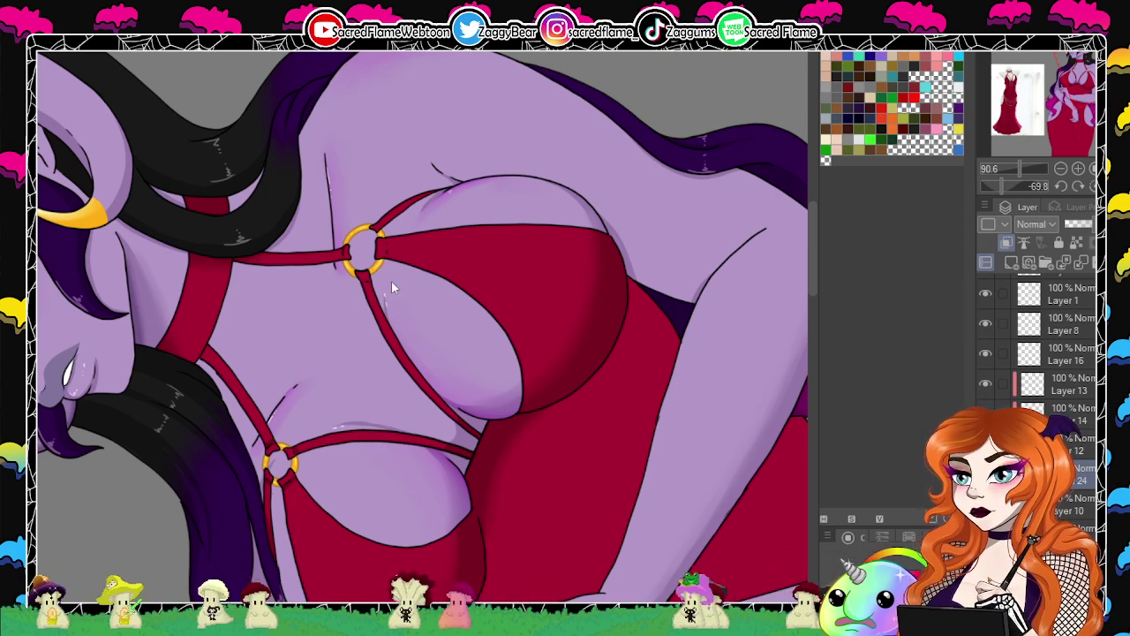
left_click_drag(1001, 186, 1019, 182)
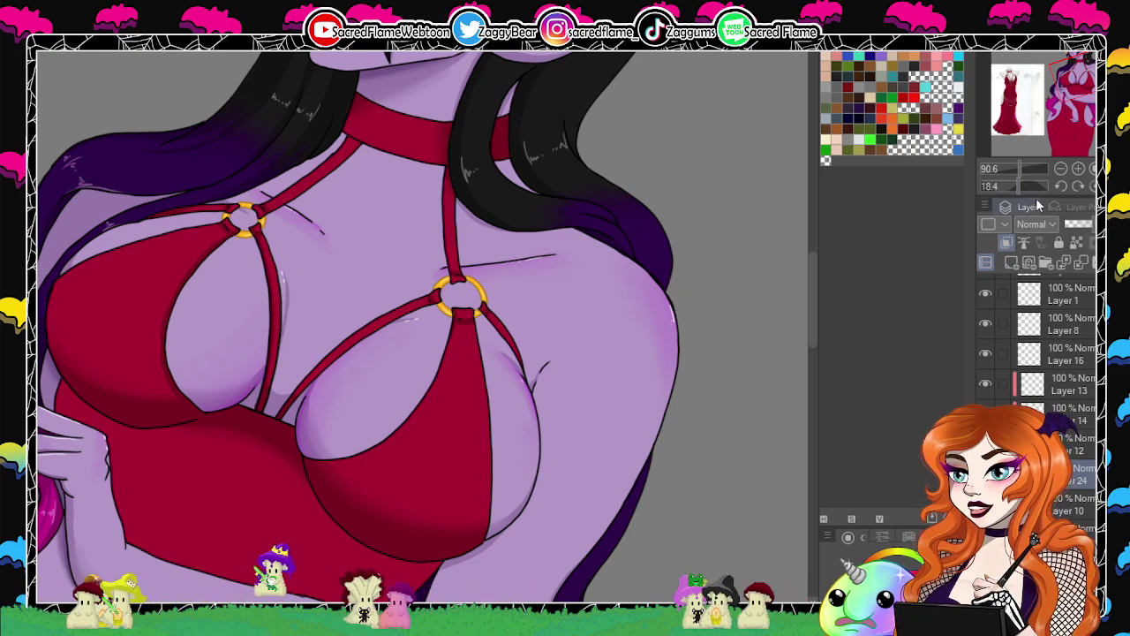
left_click_drag(1017, 184, 998, 183)
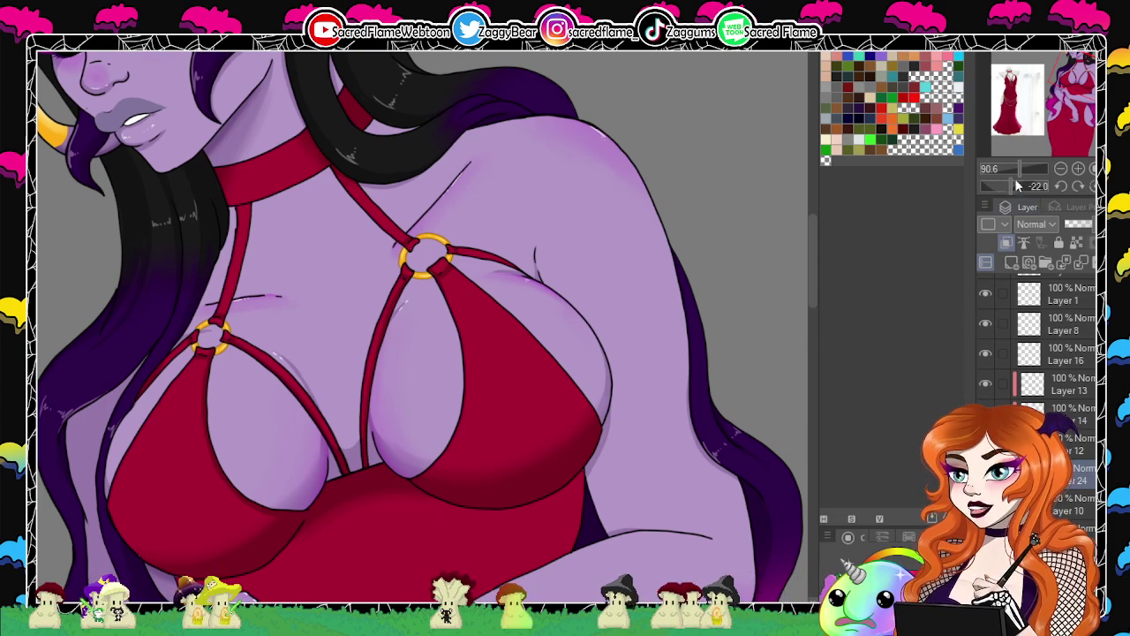
left_click_drag(1010, 183, 1045, 189)
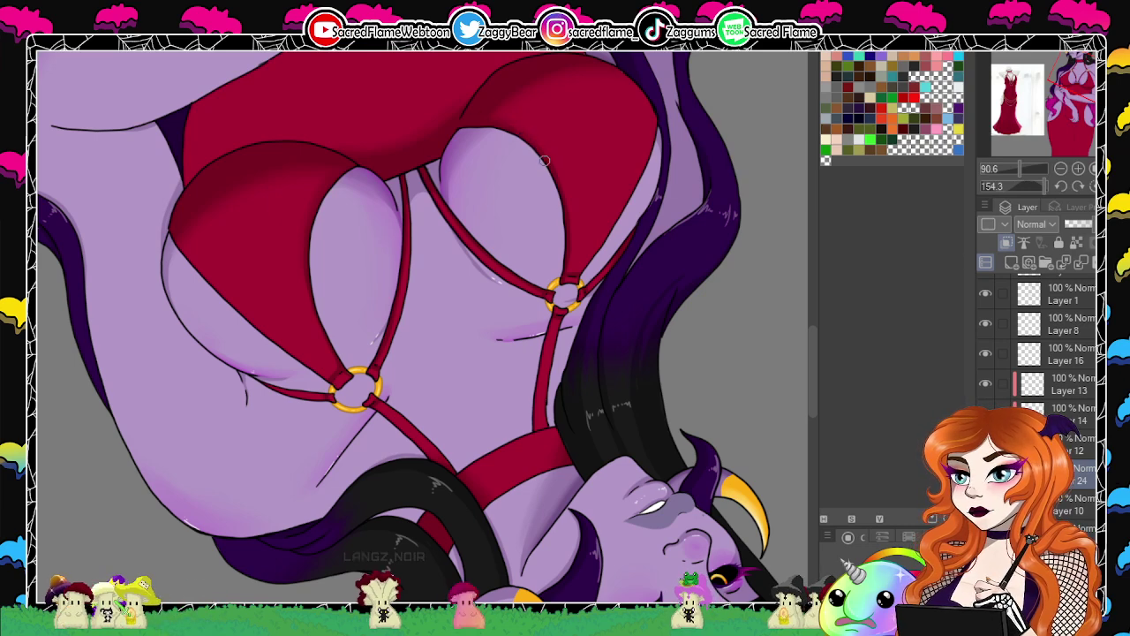
left_click(1078, 185)
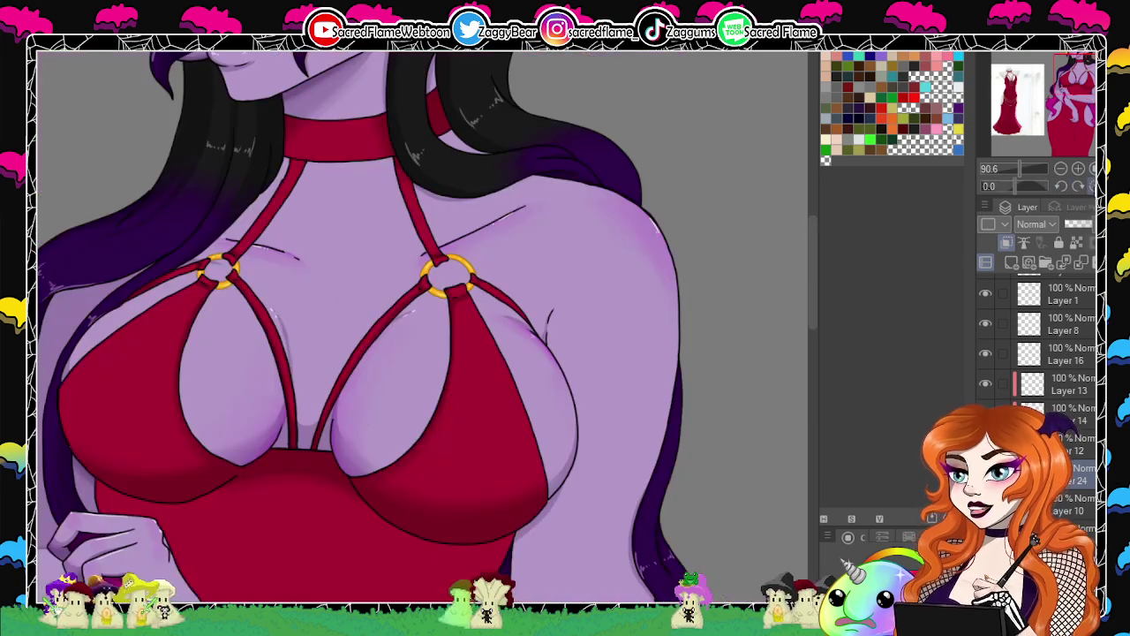
Shade the dress torso dark red between the cup and the hand holding the hair, and soften the shadow.
left_click_drag(1019, 168, 1013, 173)
left_click_drag(543, 341, 679, 231)
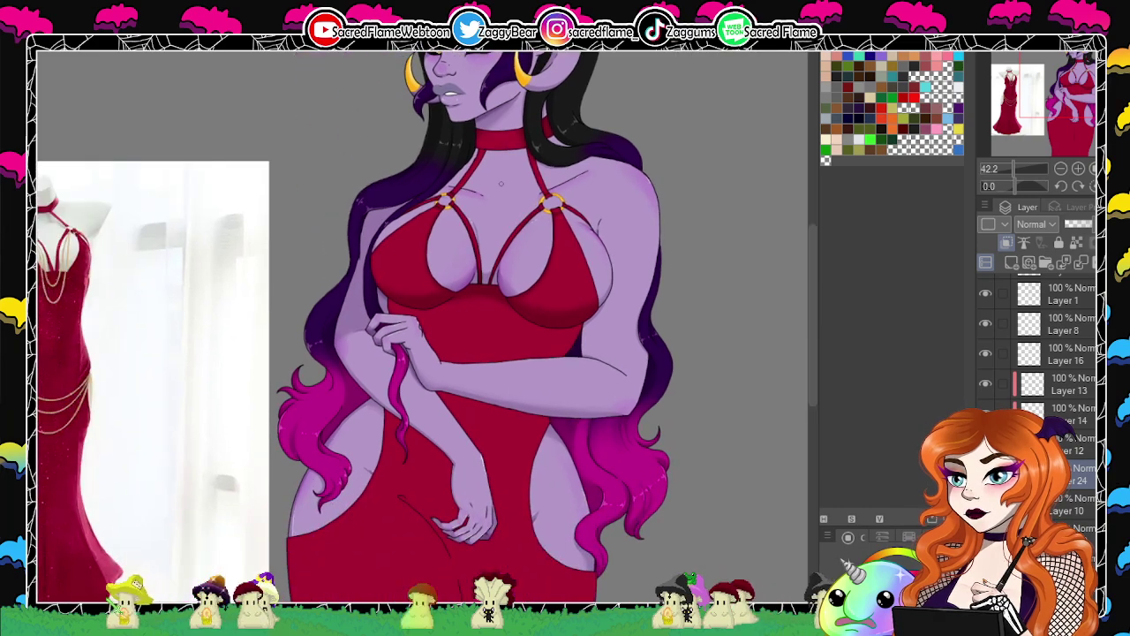
left_click_drag(1013, 170, 1005, 186)
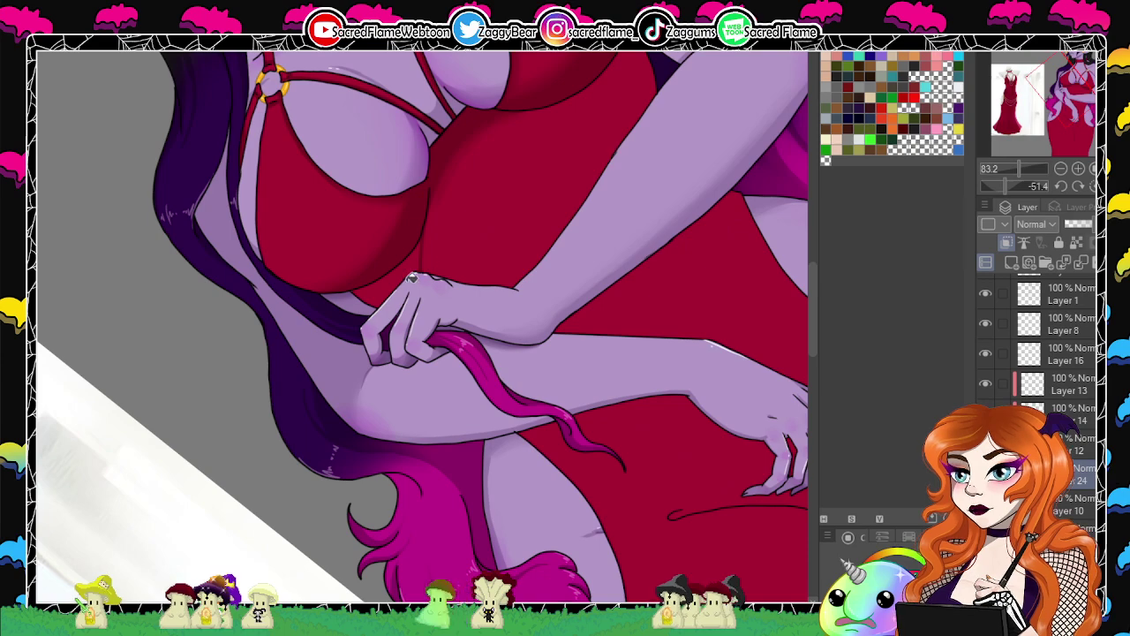
left_click_drag(598, 286, 610, 432)
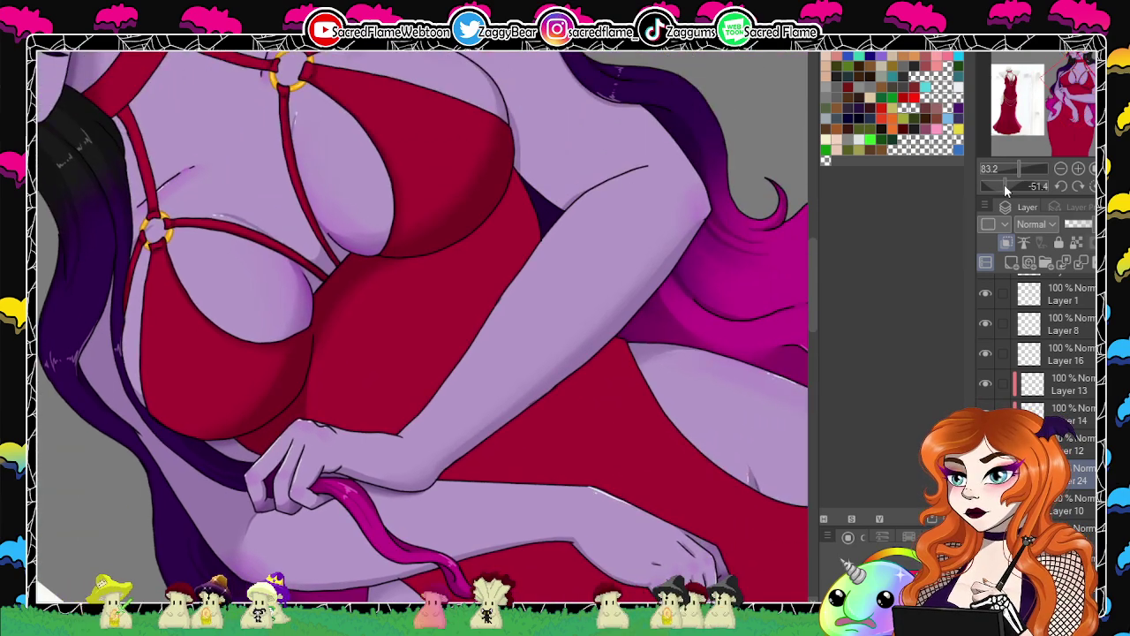
left_click_drag(1004, 184, 990, 180)
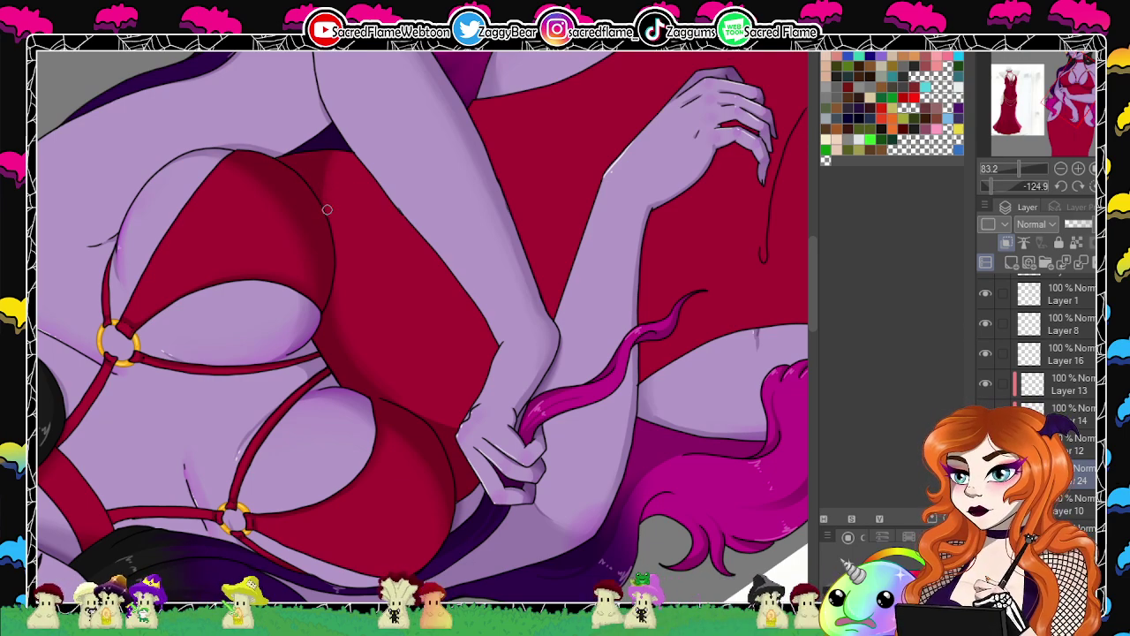
left_click_drag(1000, 184, 1006, 186)
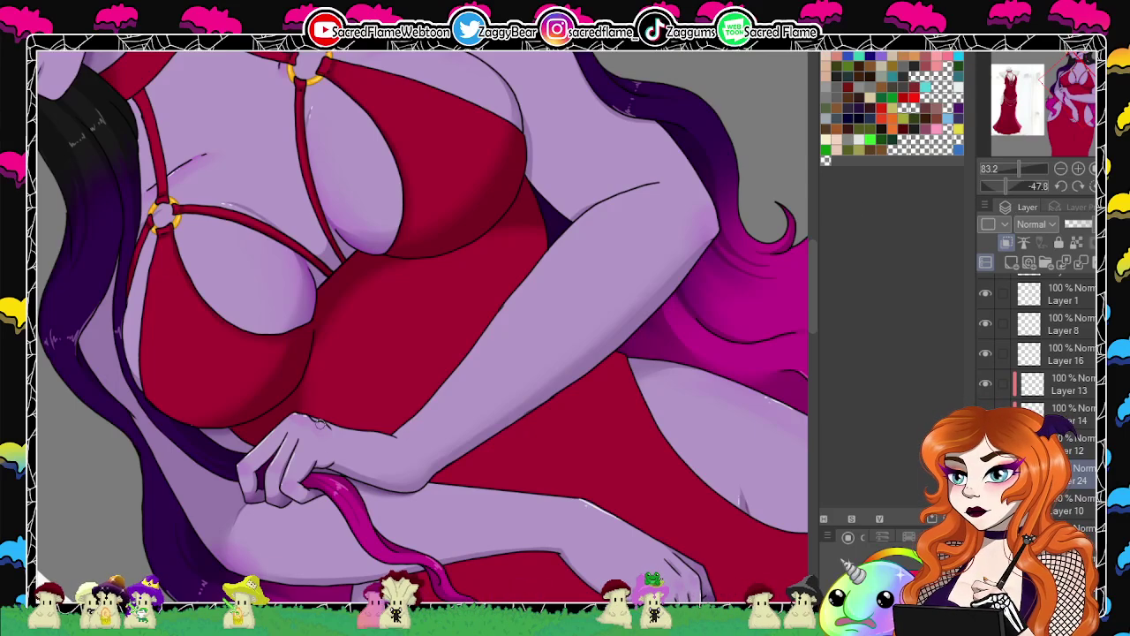
Draw a thin dark red shadow along the hip crease of the dress beside the lower hand.
left_click(1090, 186)
left_click(1016, 166)
left_click_drag(1016, 166, 1015, 166)
left_click_drag(524, 388, 435, 199)
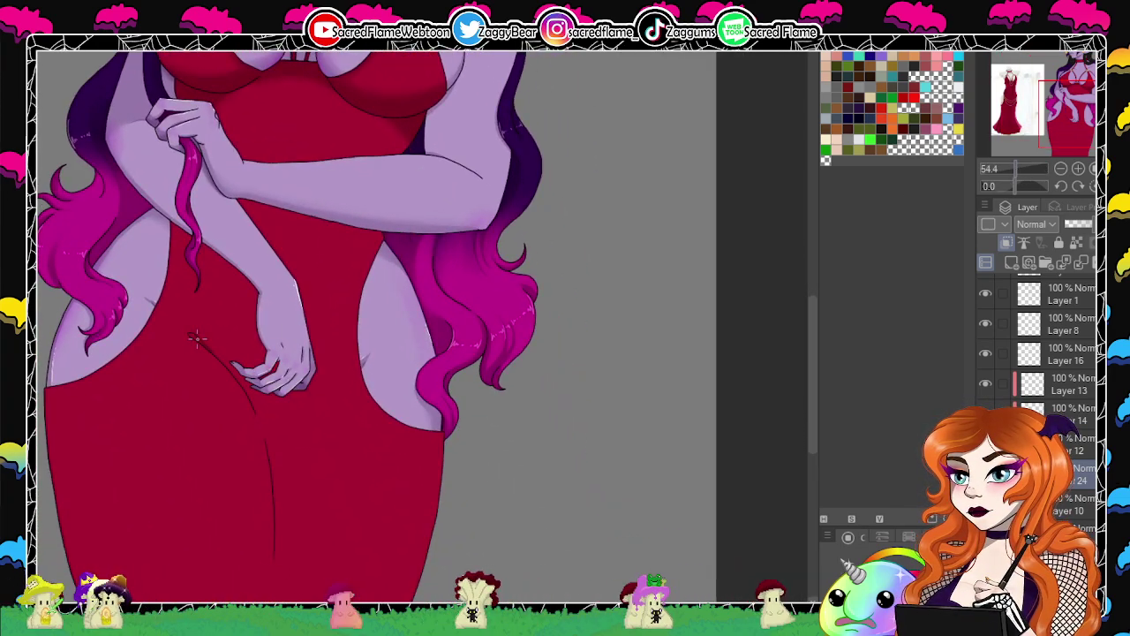
left_click_drag(195, 337, 219, 354)
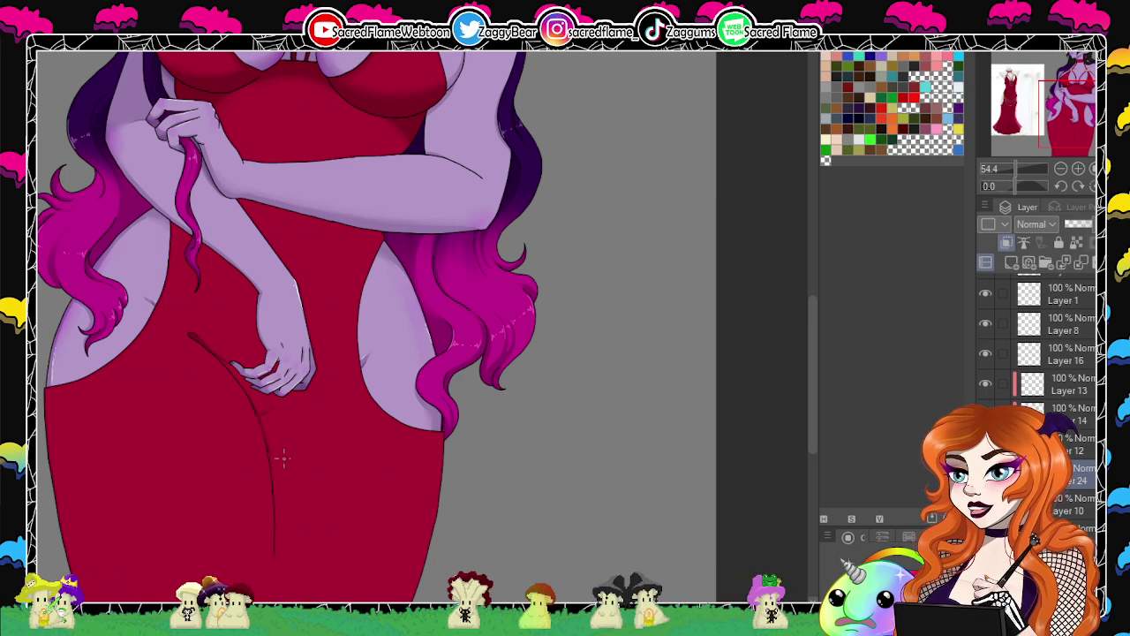
Outline and fill a dark red triangular shadow on the dress where the thighs meet, below the lower hand.
left_click_drag(1014, 187, 1000, 186)
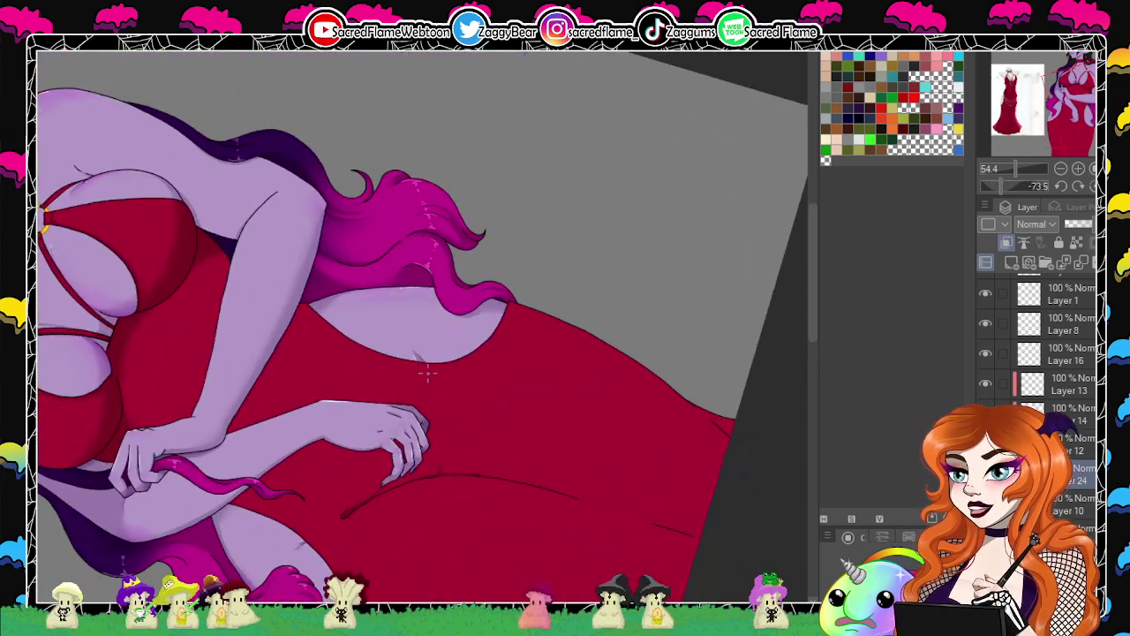
left_click_drag(423, 363, 442, 436)
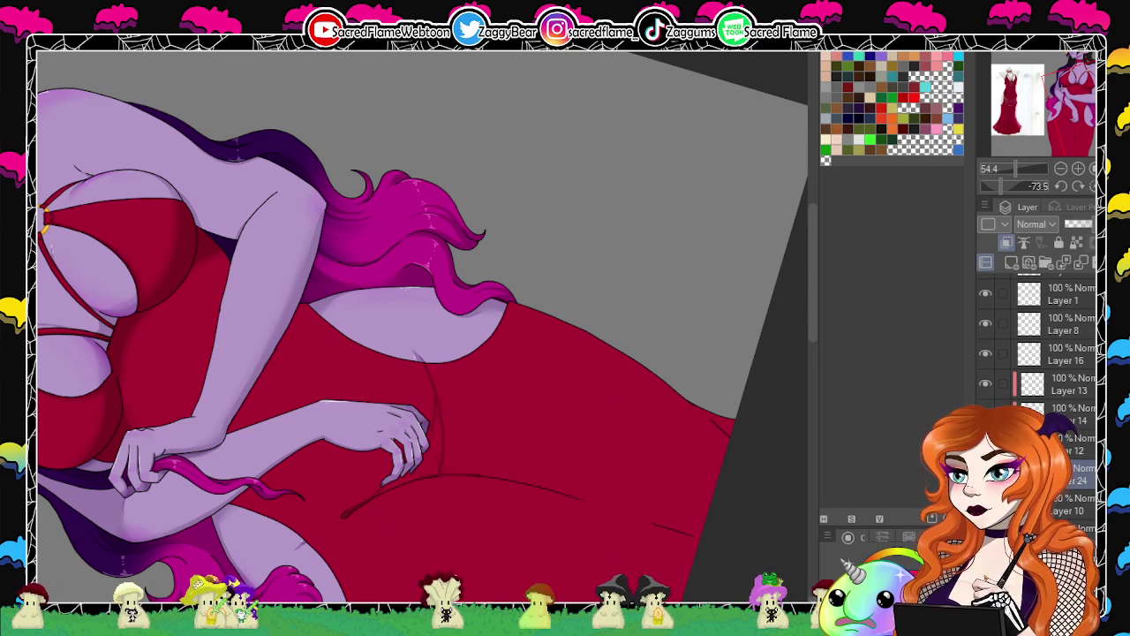
left_click(435, 452)
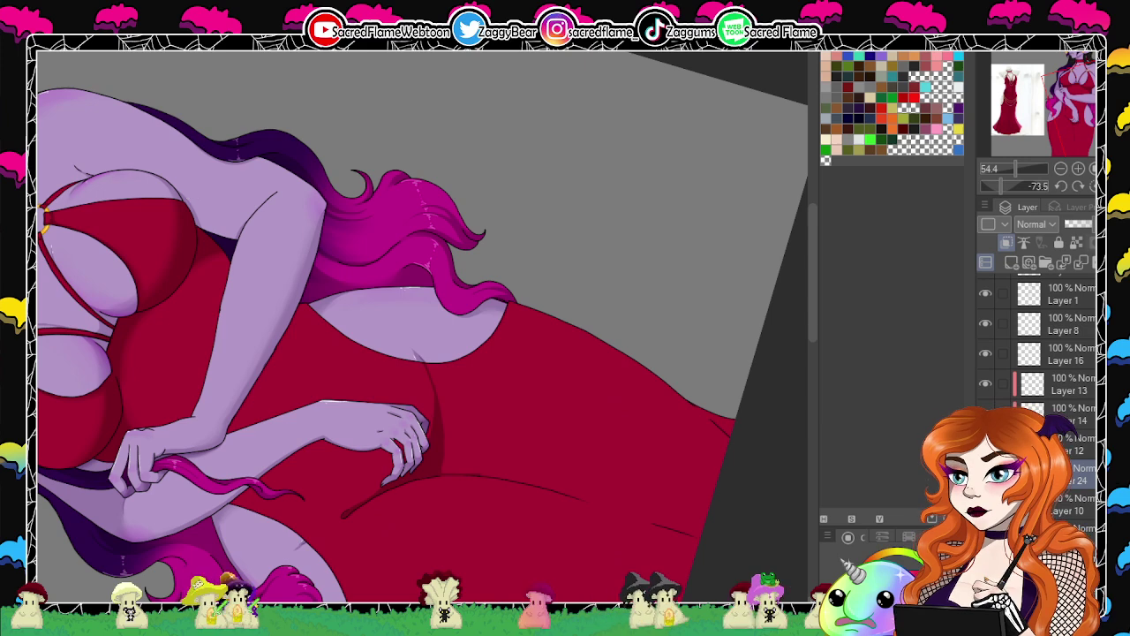
left_click_drag(438, 408, 474, 471)
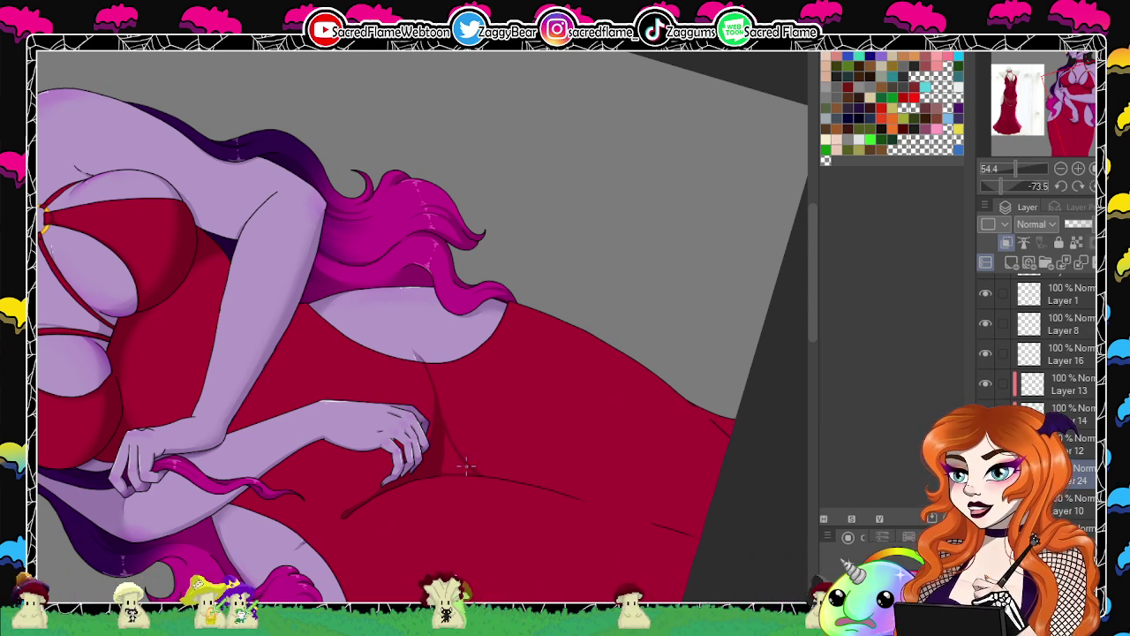
key("g")
left_click(456, 457)
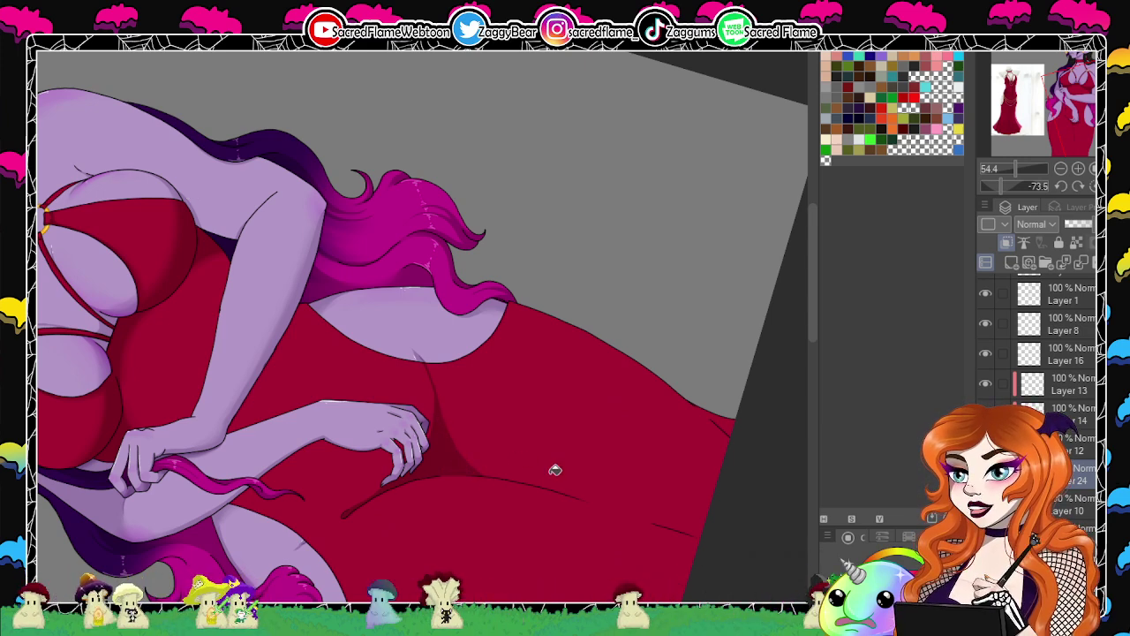
Add dark red shadows along the outer hip and in the folds at both lower edges of the skirt.
left_click(1003, 182)
left_click_drag(1004, 179, 1013, 176)
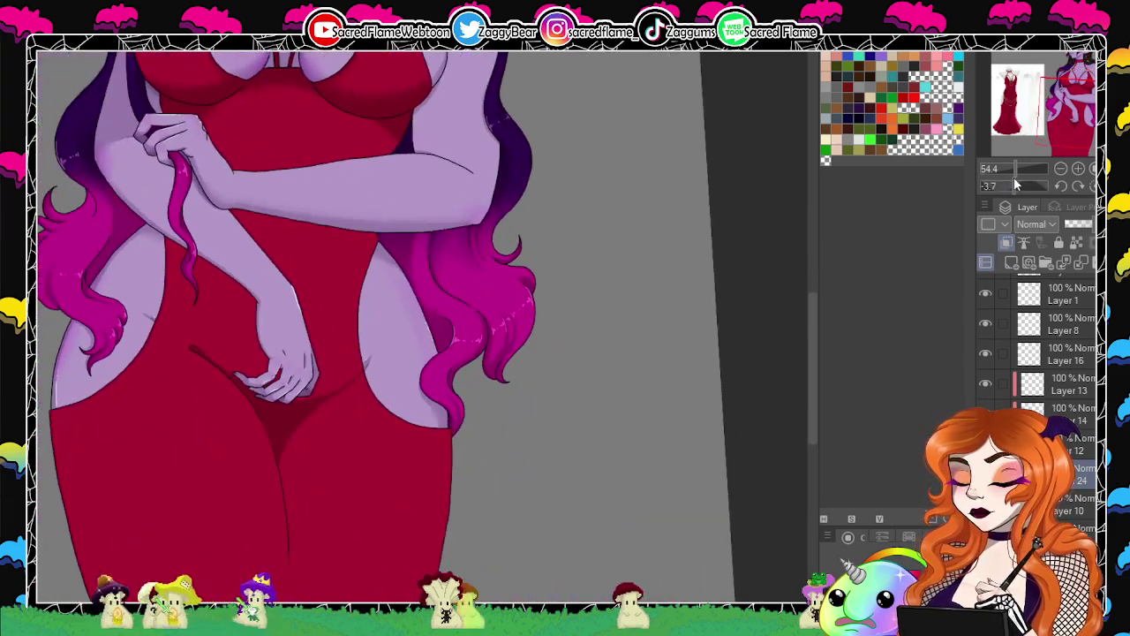
left_click_drag(489, 474, 613, 593)
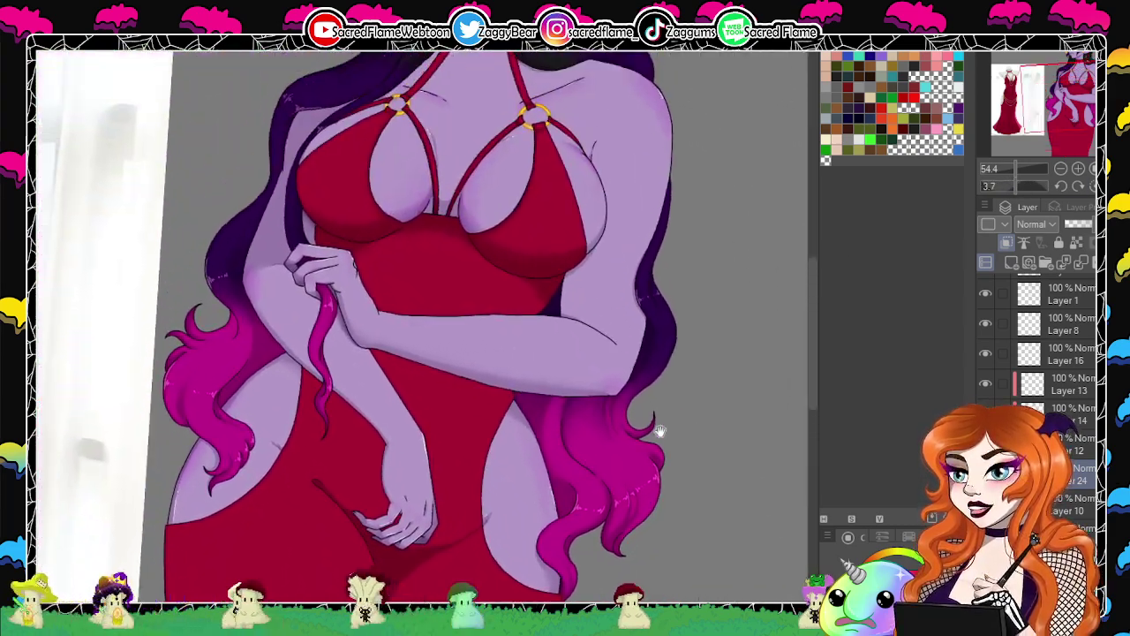
left_click_drag(659, 433, 686, 197)
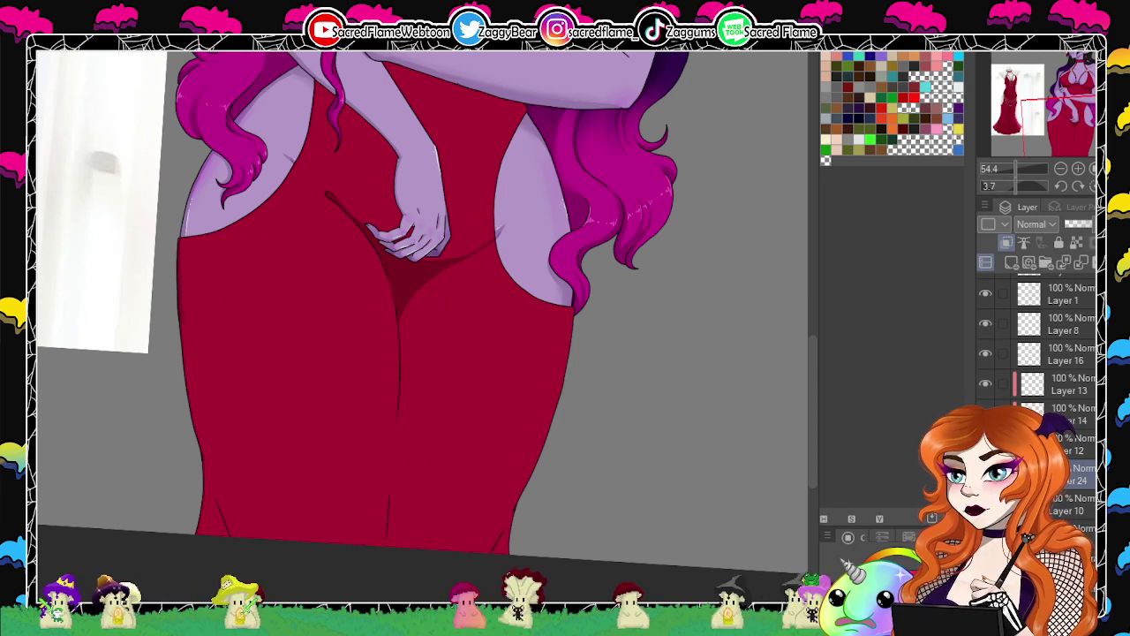
left_click_drag(209, 482, 221, 535)
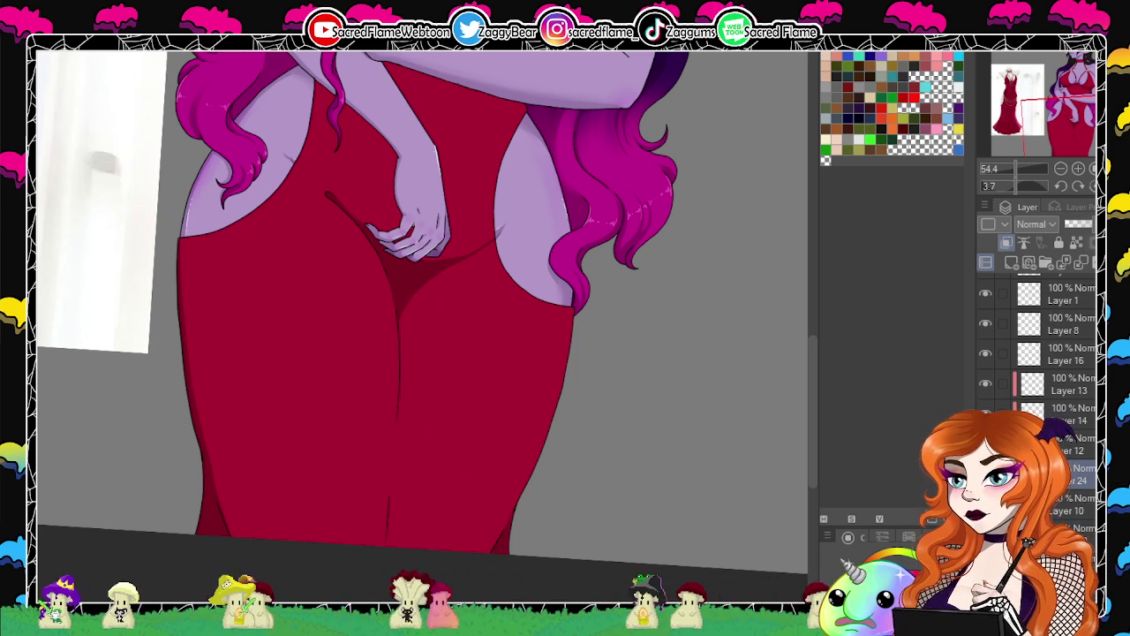
Paint dark red cast shadows on the dress beneath both forearms and blend their edges into the base red.
left_click_drag(533, 287, 417, 480)
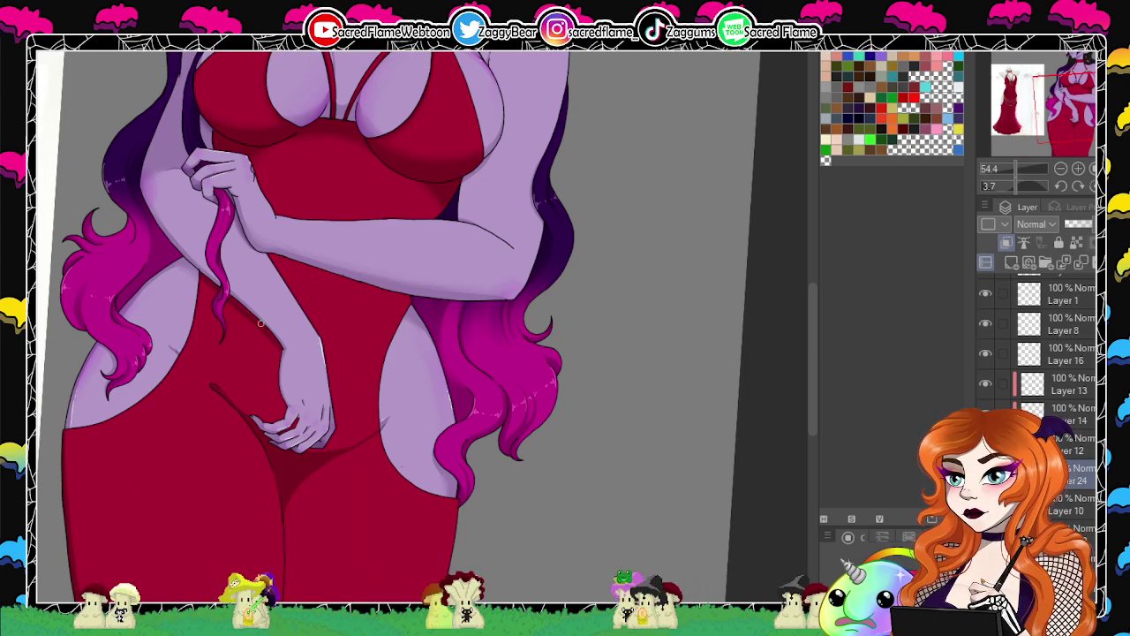
left_click_drag(1005, 185, 997, 180)
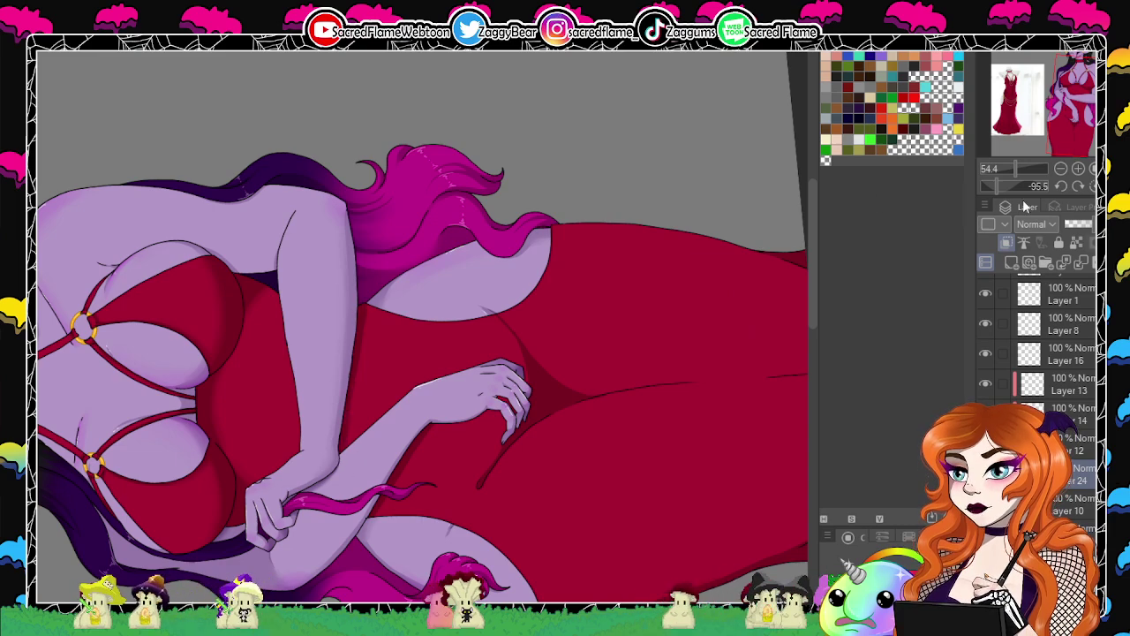
mouse_move(1034, 190)
left_mouse_down()
mouse_move(1007, 186)
mouse_move(1018, 186)
left_mouse_up()
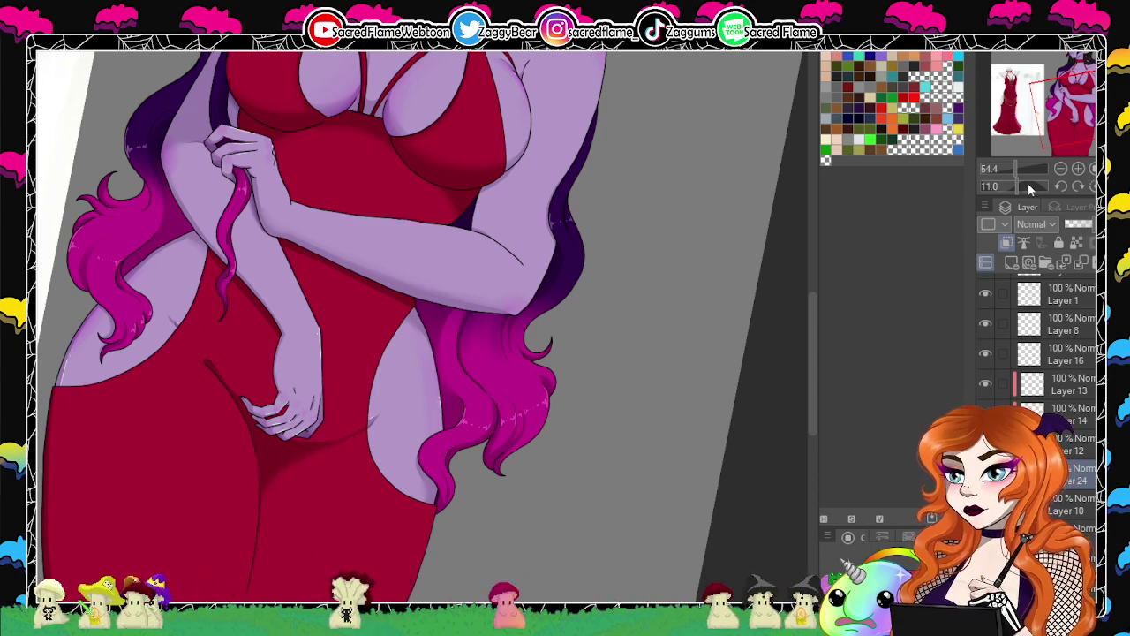
left_click_drag(1028, 182, 1036, 186)
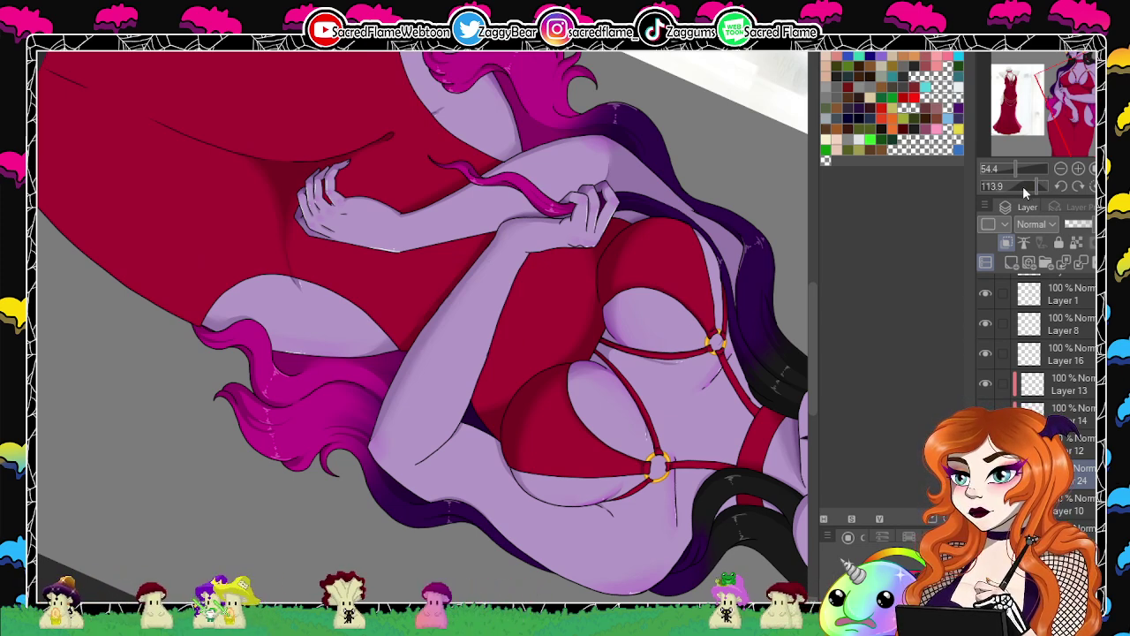
left_click_drag(1022, 186, 1018, 186)
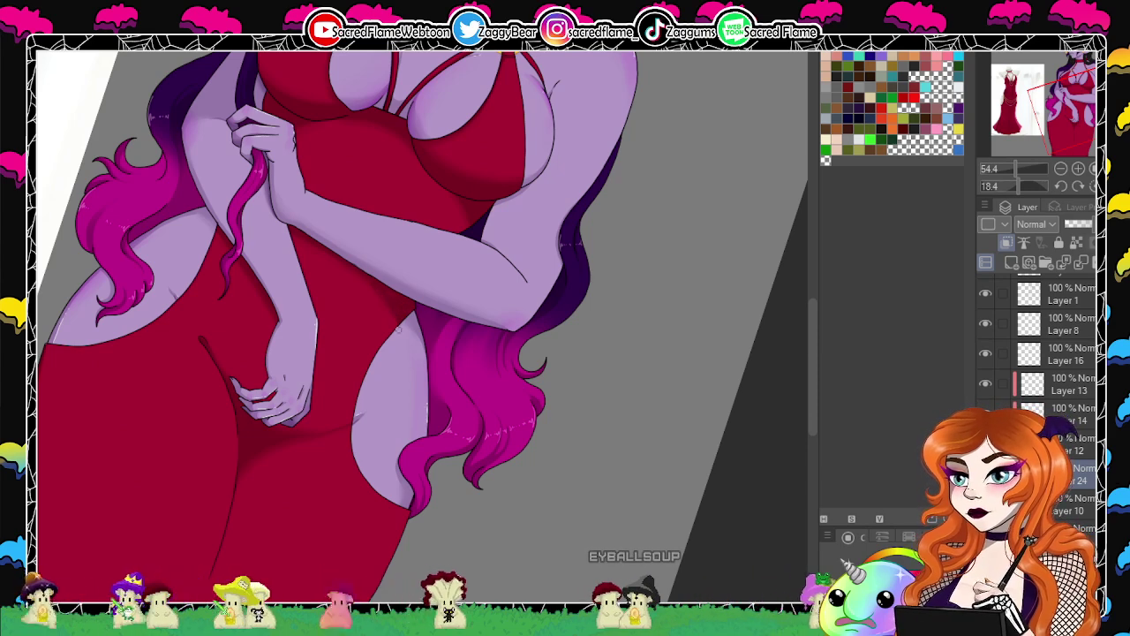
left_click(1092, 186)
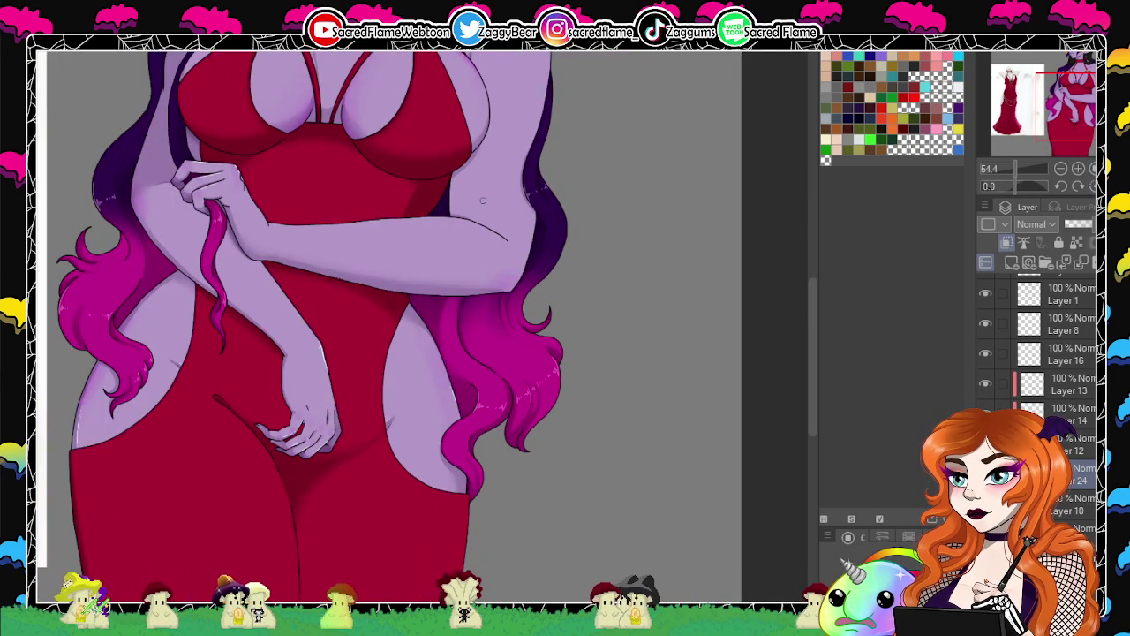
left_click_drag(1013, 186, 1047, 217)
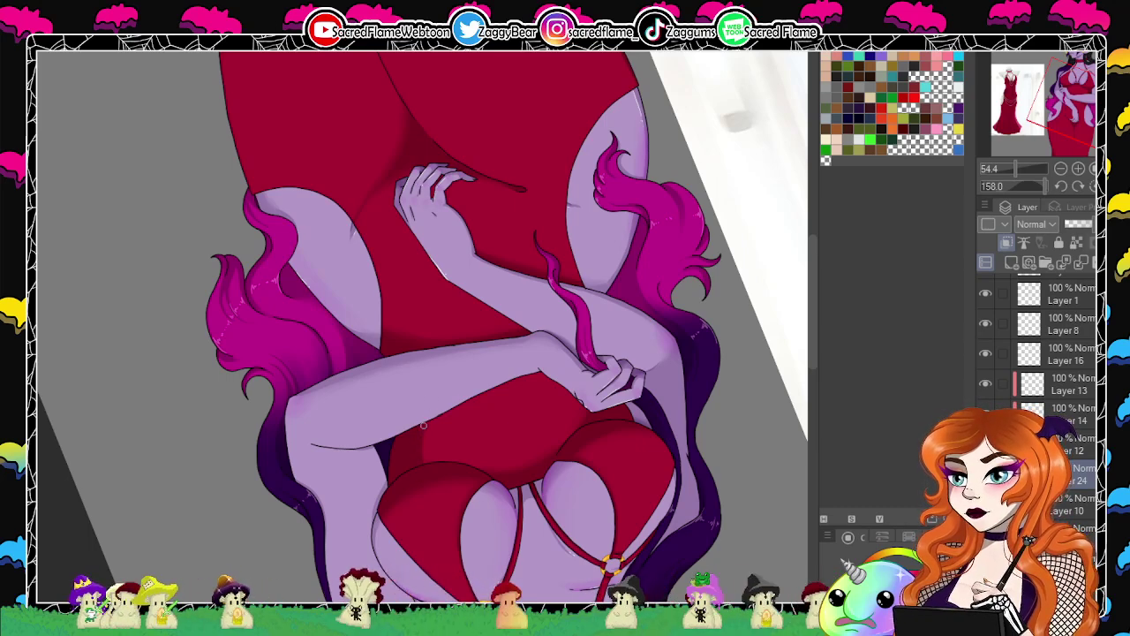
left_click(1016, 187)
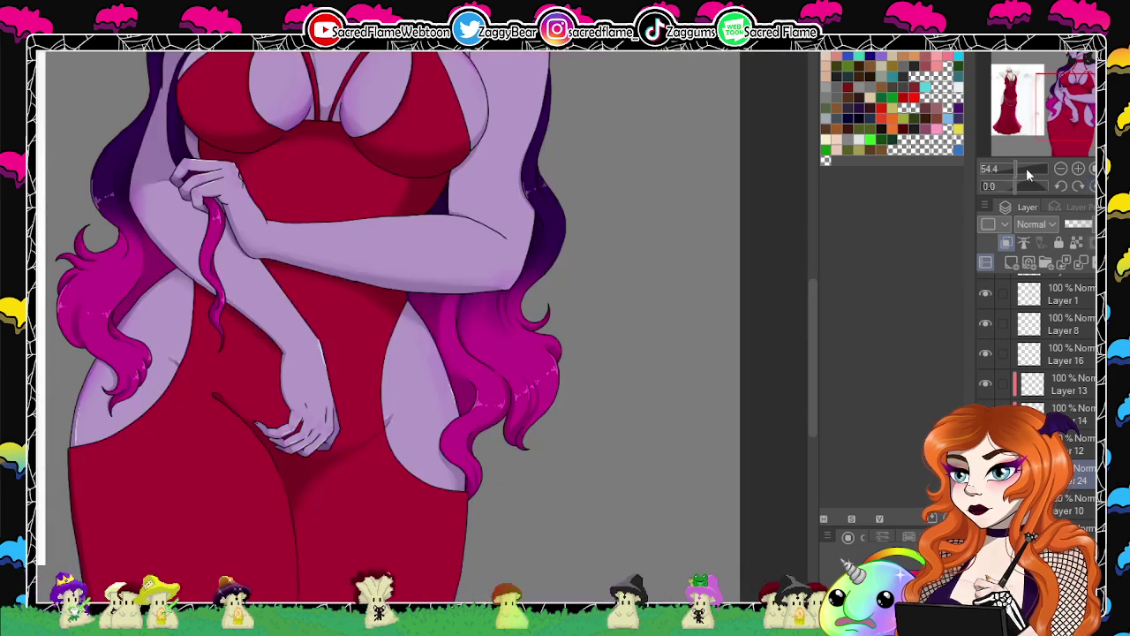
Reselect the dress shadow layer, Layer 24, and add a new layer clipped above it.
left_click_drag(1024, 171, 1011, 170)
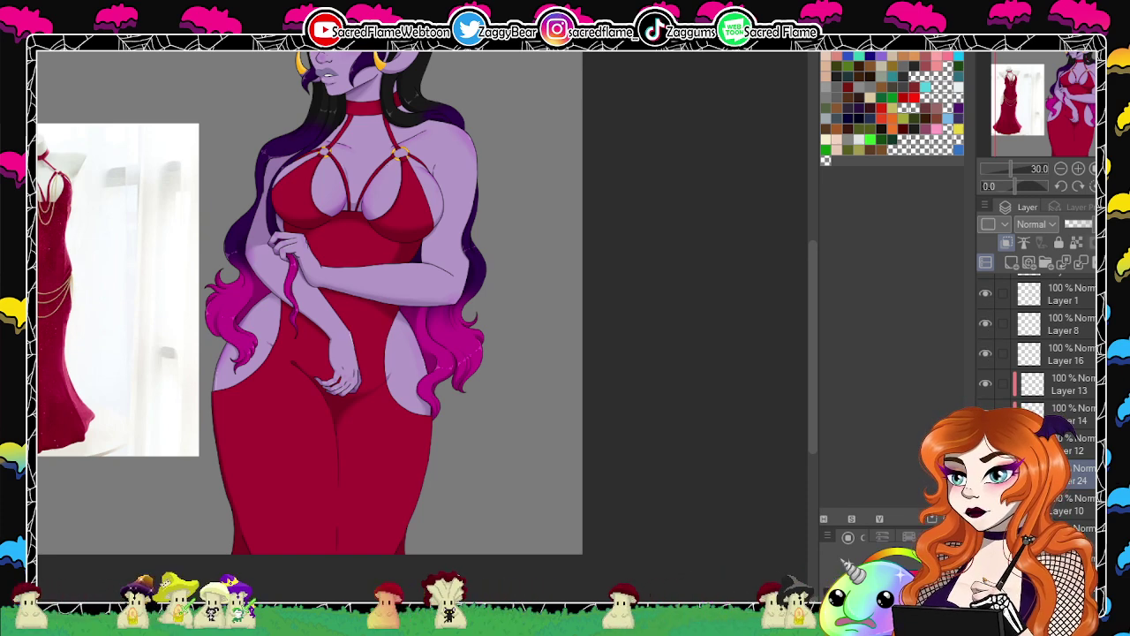
scroll(1011, 339, "up", 3)
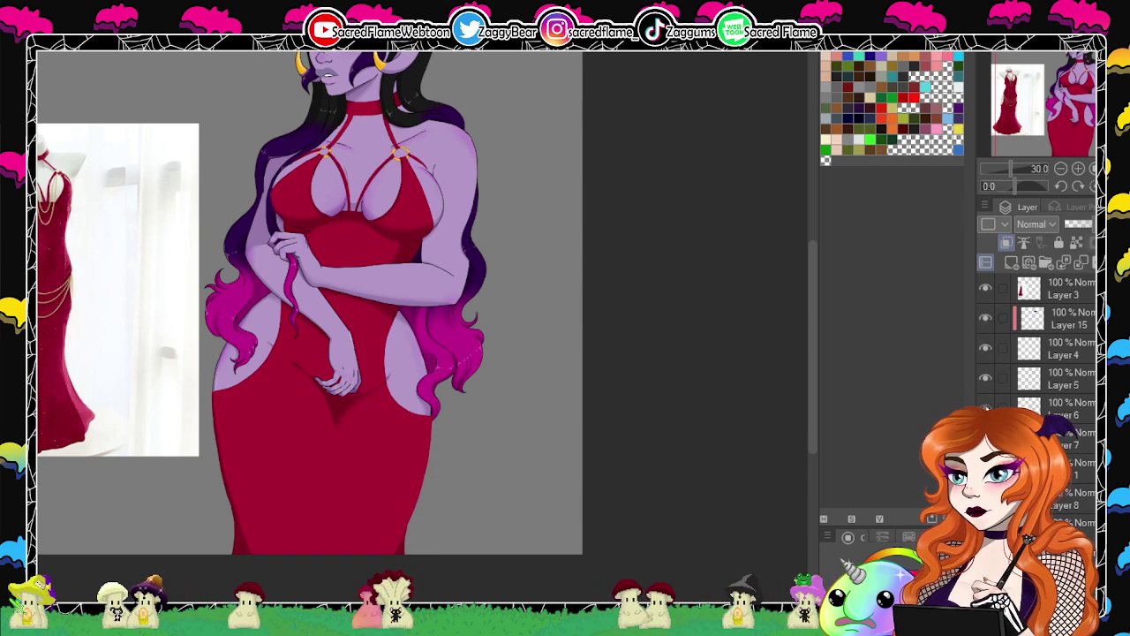
left_click(1051, 408)
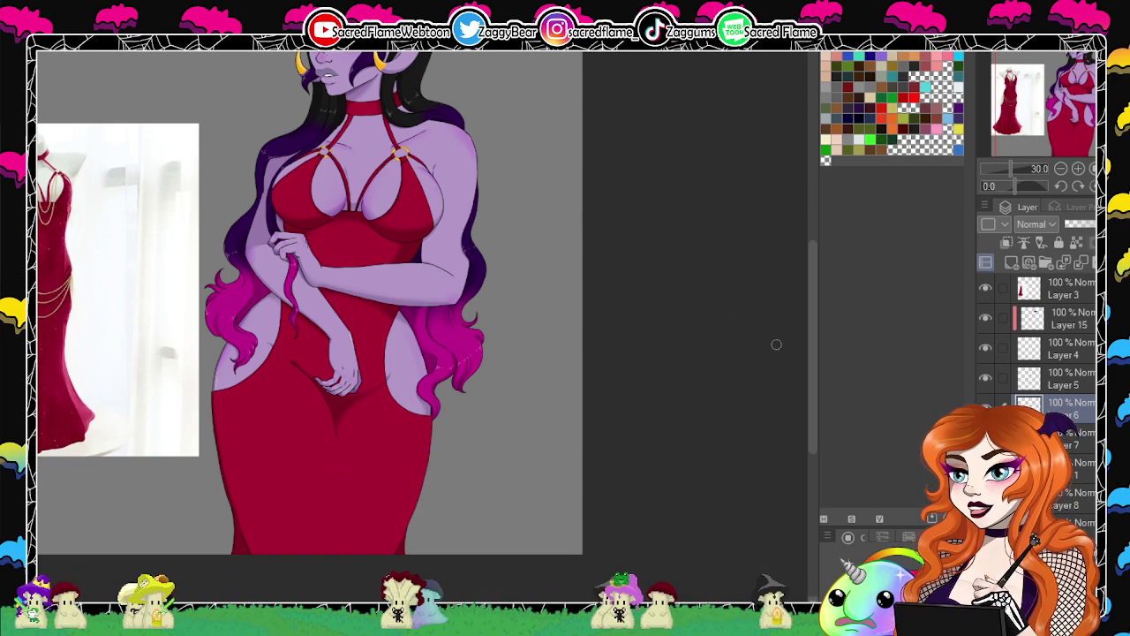
scroll(1037, 345, "down", 5)
scroll(1037, 344, "up", 1)
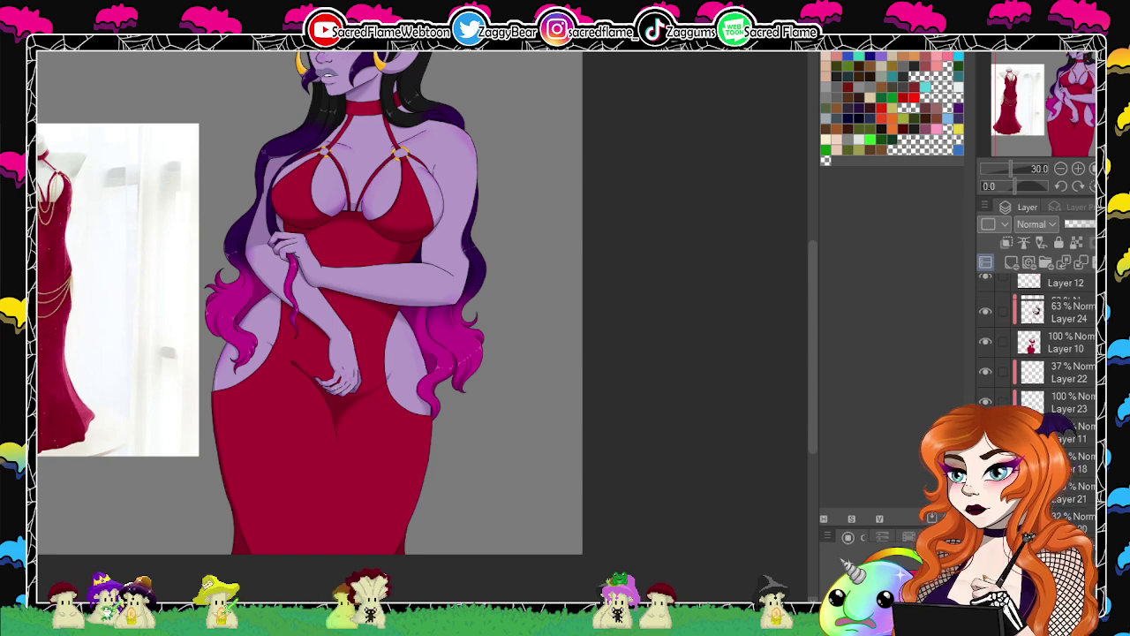
scroll(1038, 344, "up", 3)
left_click(1064, 412)
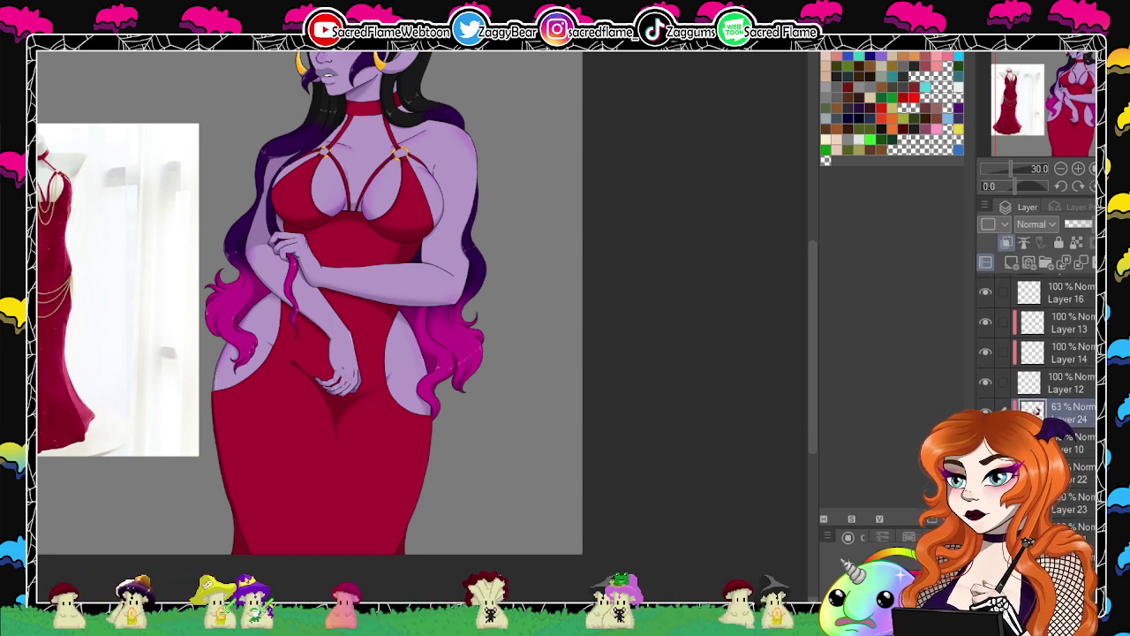
left_click_drag(505, 484, 490, 465)
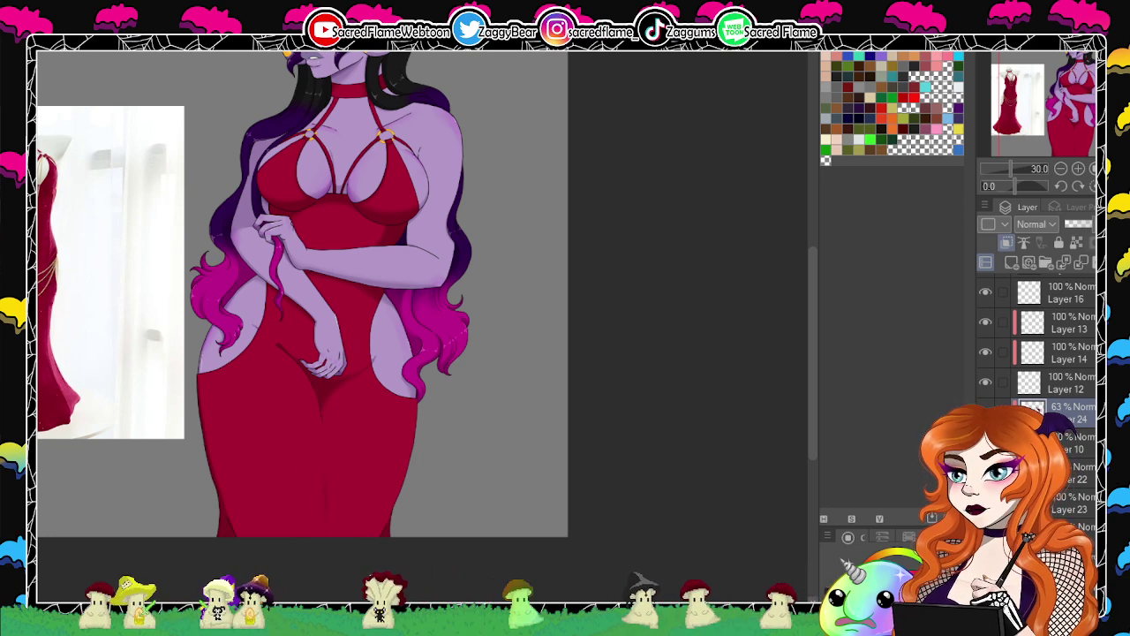
left_click_drag(558, 433, 600, 487)
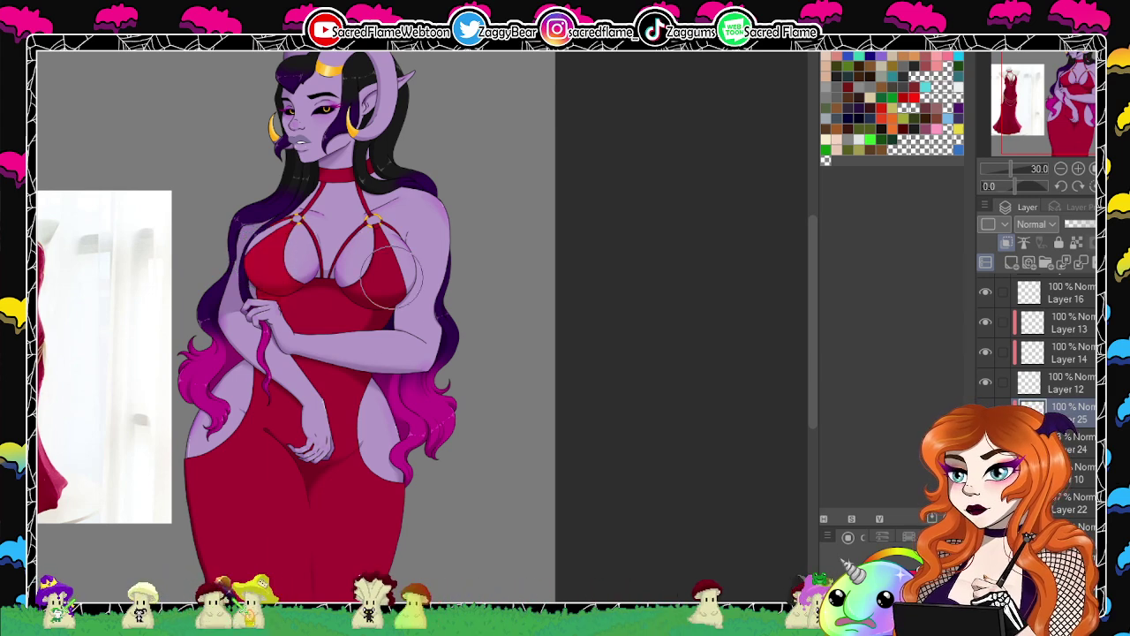
Try broad bright red highlights across the bust, waist and skirt of the dress at a layer opacity of 17%.
left_click_drag(391, 275, 388, 277)
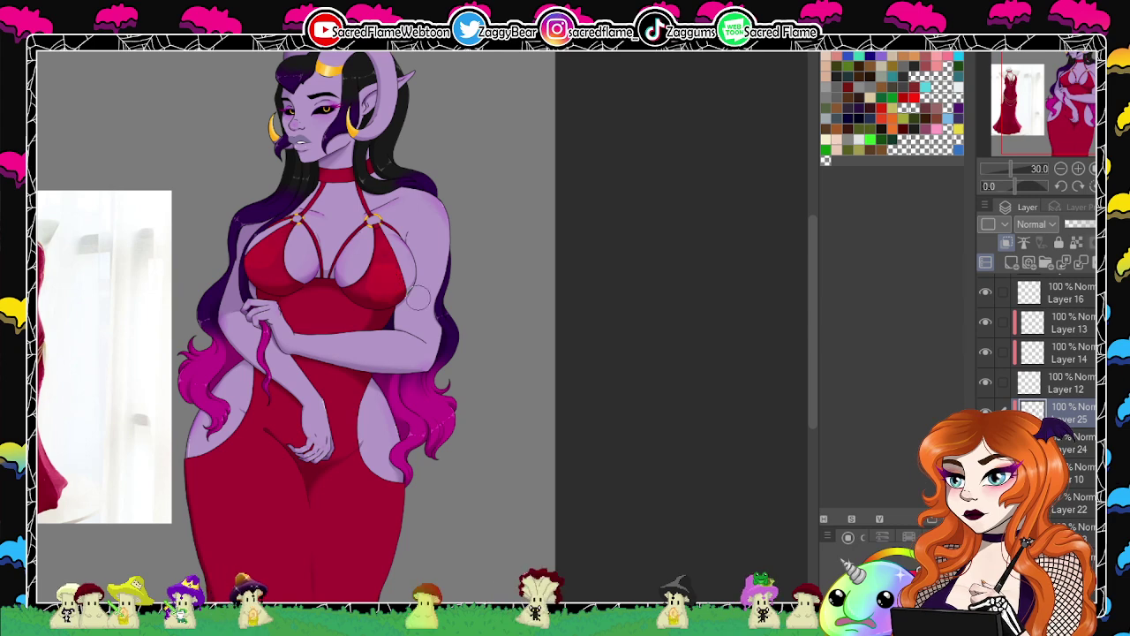
left_click_drag(1008, 185, 992, 185)
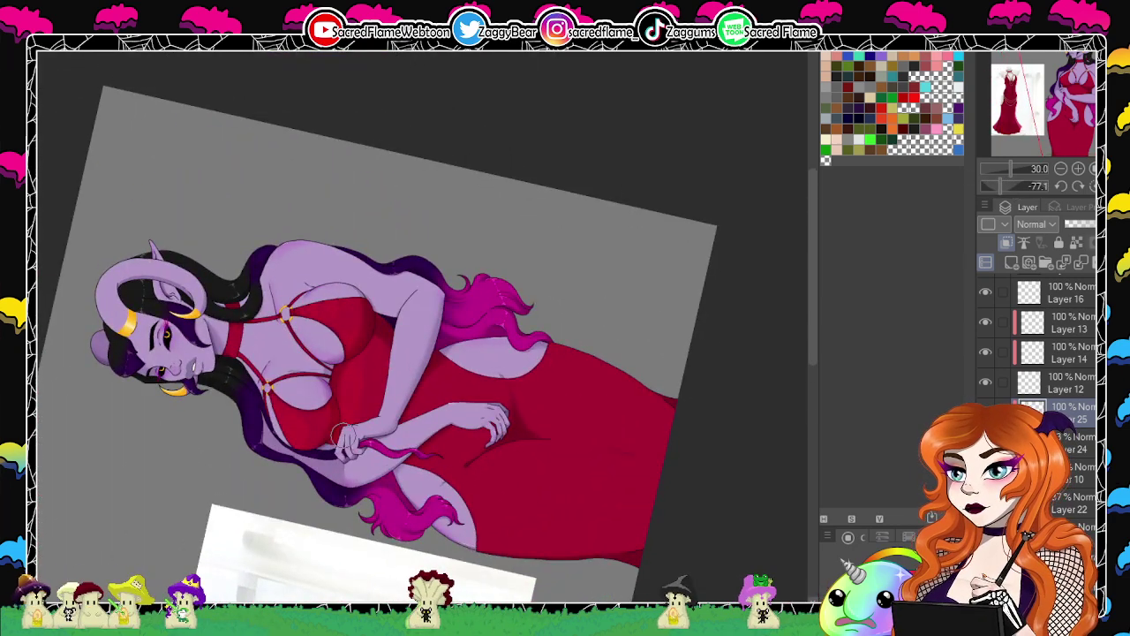
mouse_move(433, 504)
left_mouse_down()
mouse_move(478, 481)
mouse_move(530, 357)
mouse_move(529, 533)
mouse_move(612, 407)
mouse_move(658, 433)
left_mouse_up()
left_click(1095, 185)
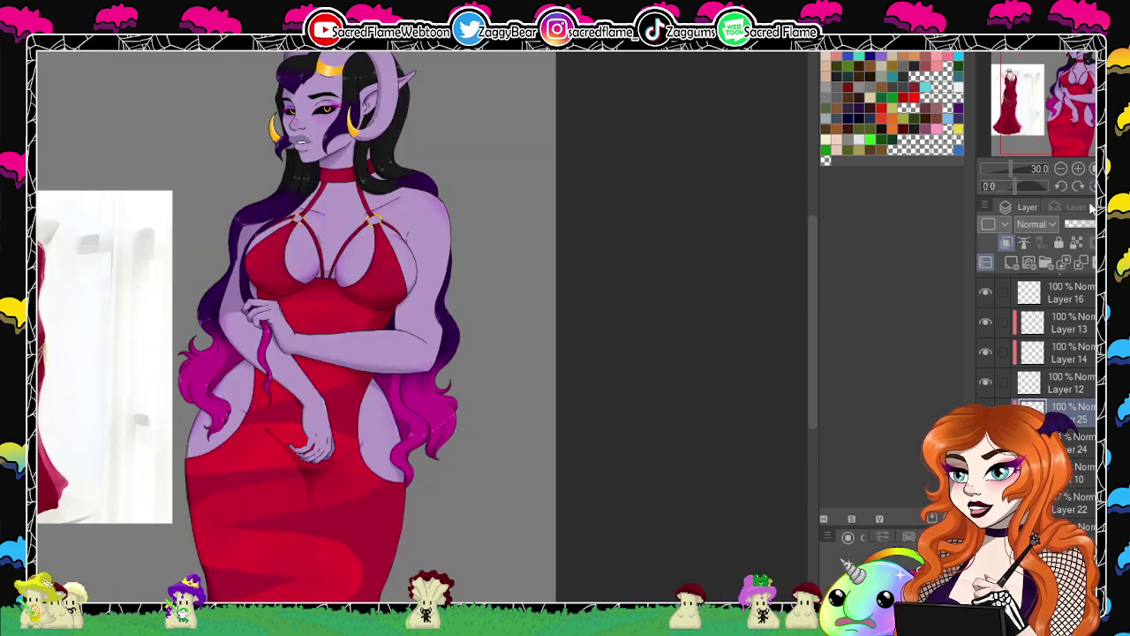
left_click(1078, 227)
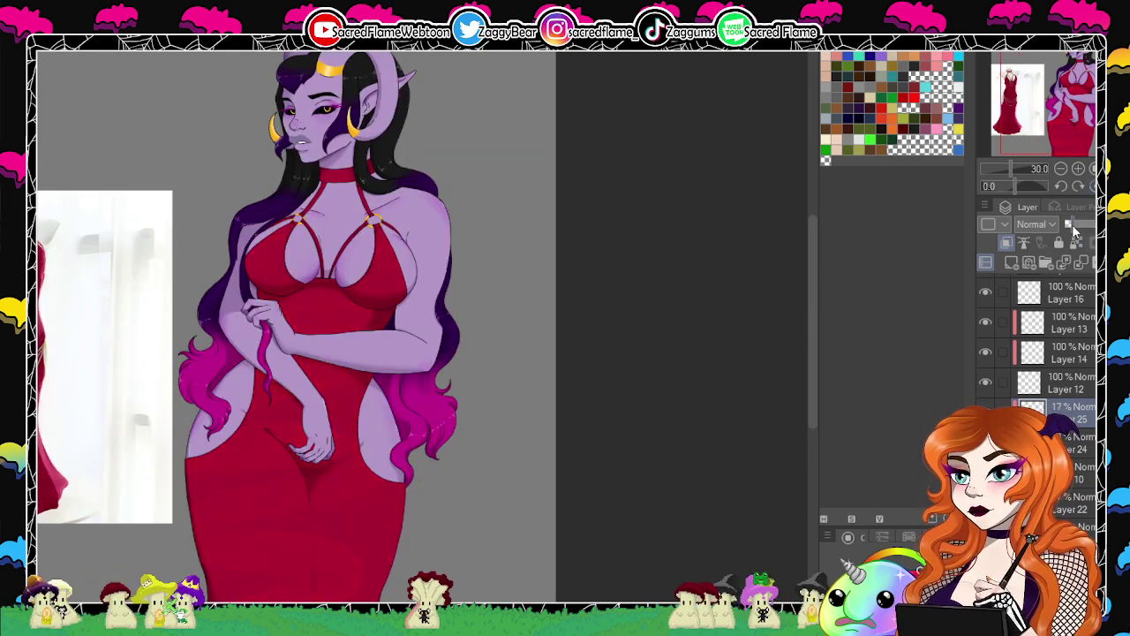
left_click_drag(1072, 224, 1099, 224)
On a fresh layer, draw thin bright red highlights along the outer edge and underside of the dress cup on the image's right.
left_click(1013, 265)
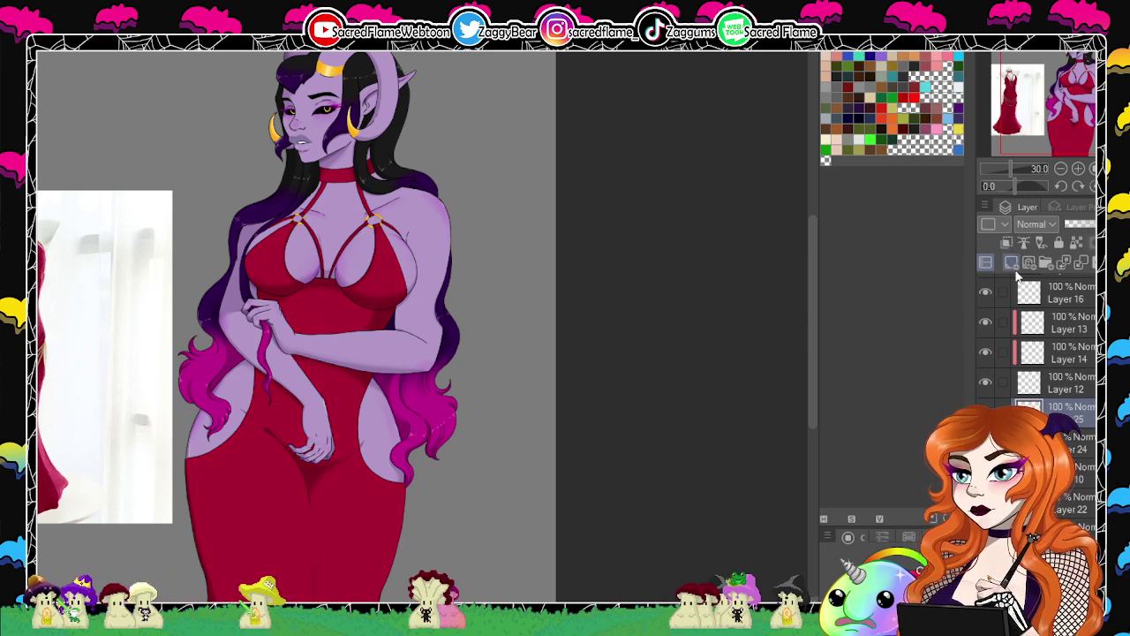
left_click_drag(1012, 167, 1021, 168)
left_click_drag(469, 188, 426, 334)
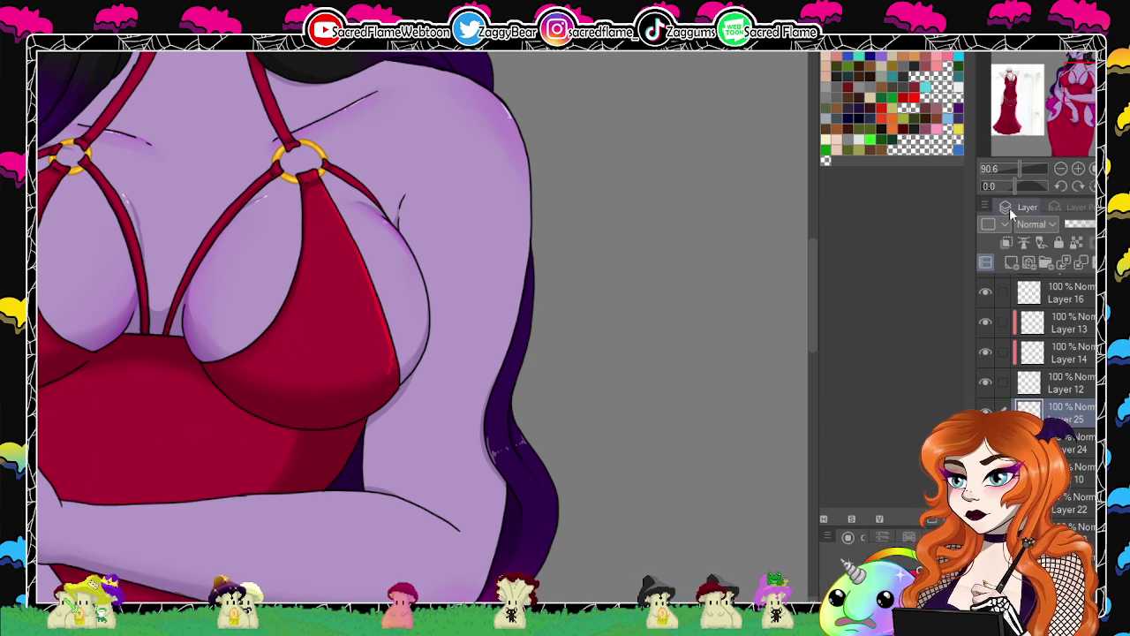
left_click_drag(1014, 186, 1003, 187)
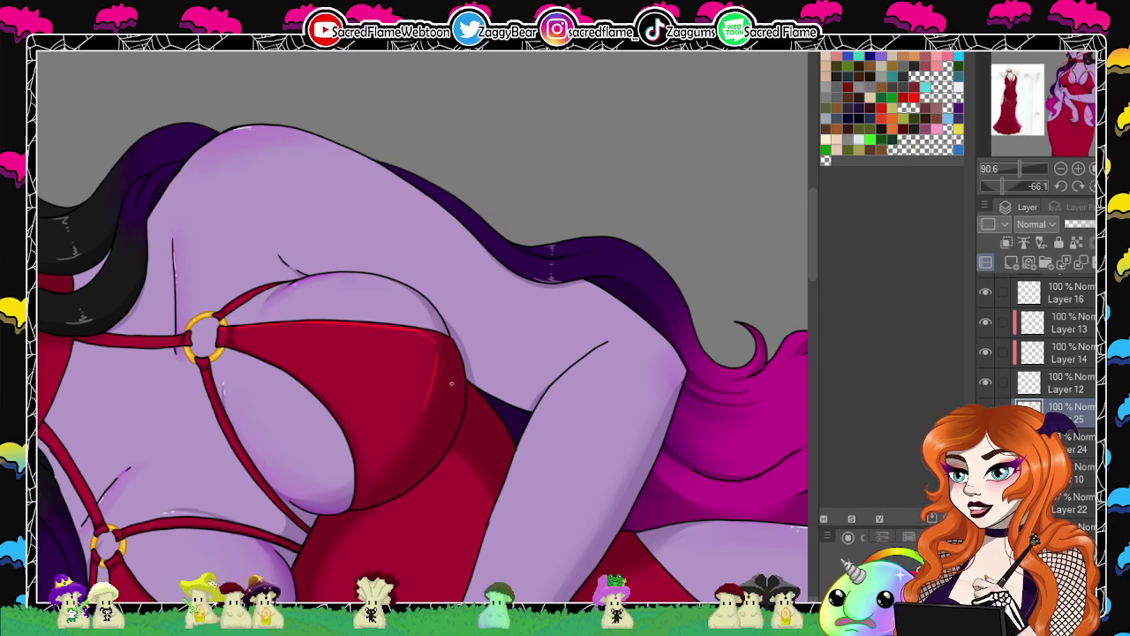
Lower the opacity of the highlight layer to 55%.
left_click(1091, 185)
left_click_drag(1020, 169, 1011, 173)
left_click(1088, 225)
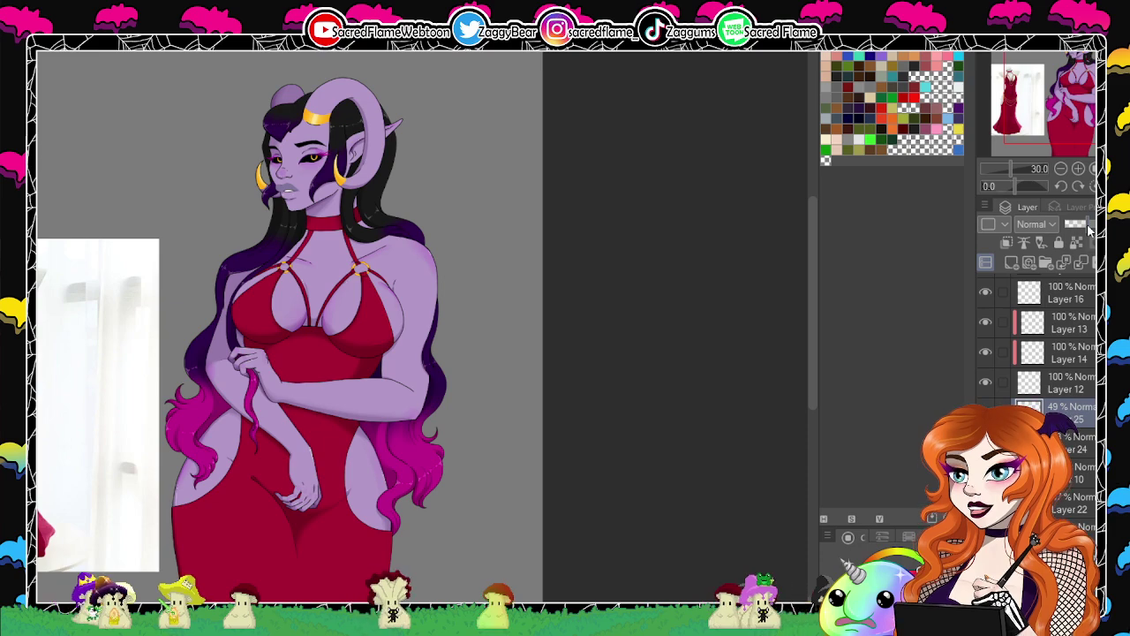
Add thin bright red highlights along the chest straps around the gold rings.
left_click_drag(1012, 169, 1025, 187)
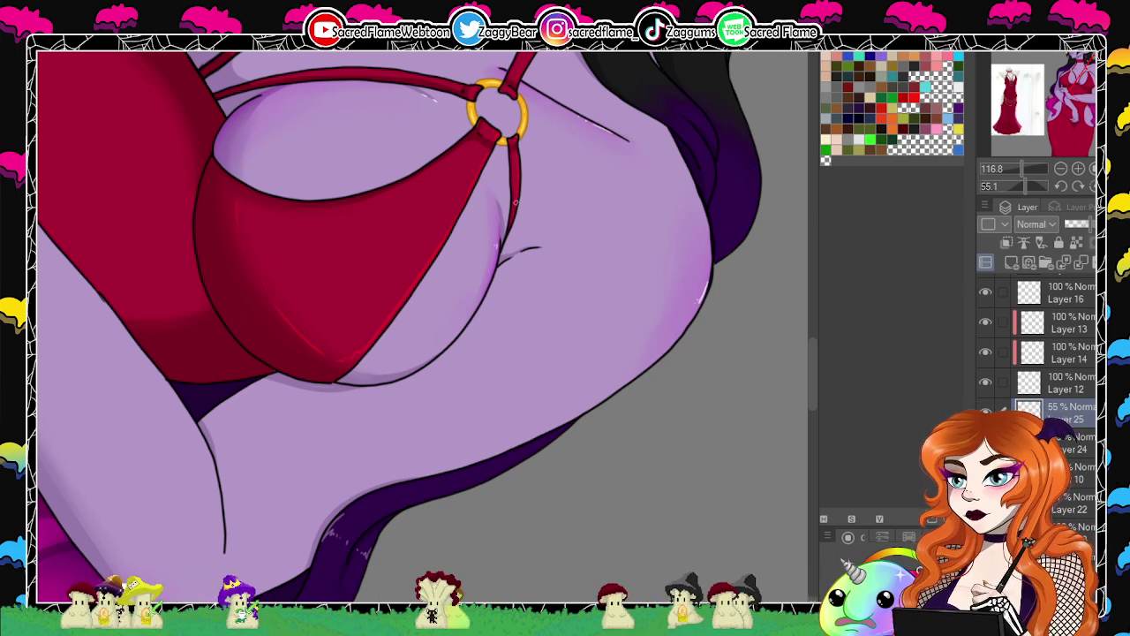
left_click(1093, 186)
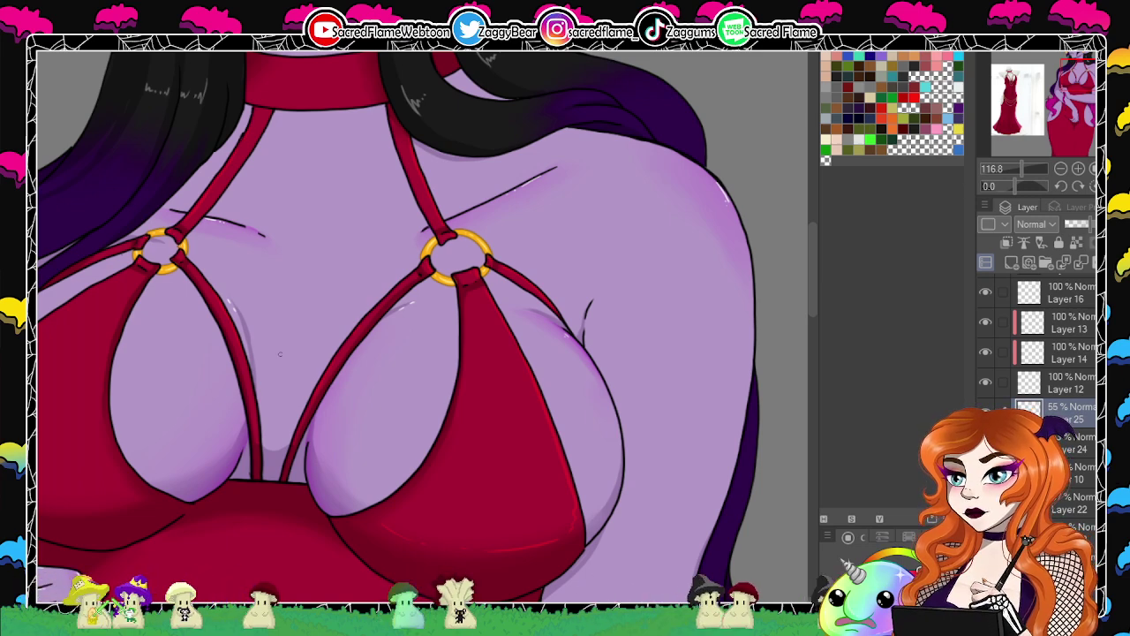
left_click_drag(350, 399, 523, 251)
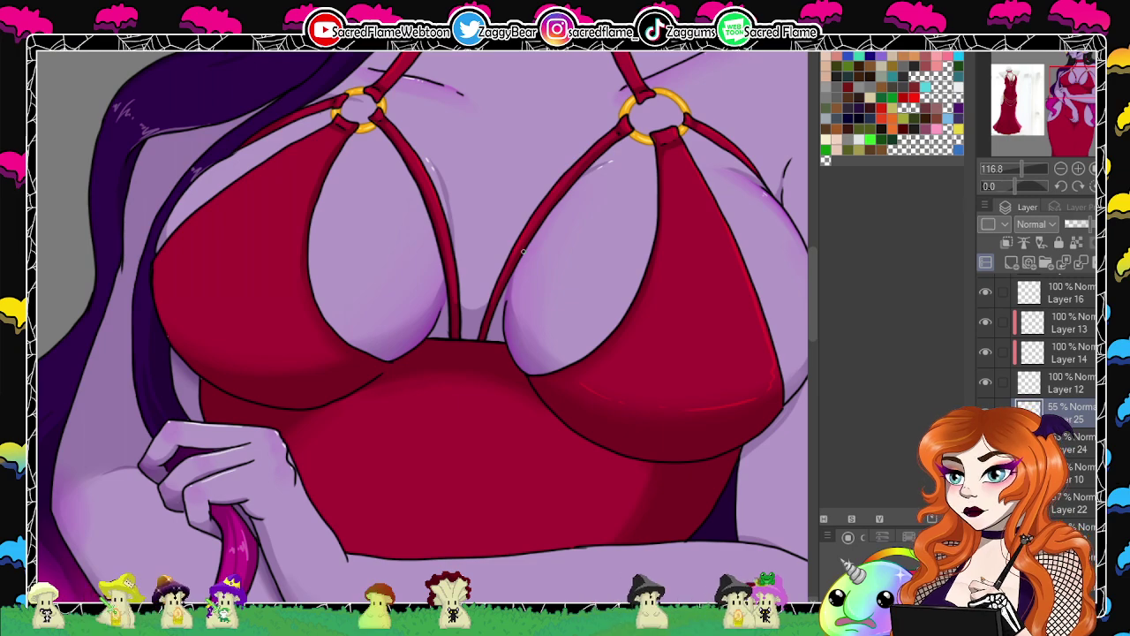
Draw thin bright red highlights along the upper outer edge and lower curve of the other dress cup.
left_click_drag(334, 343, 431, 466)
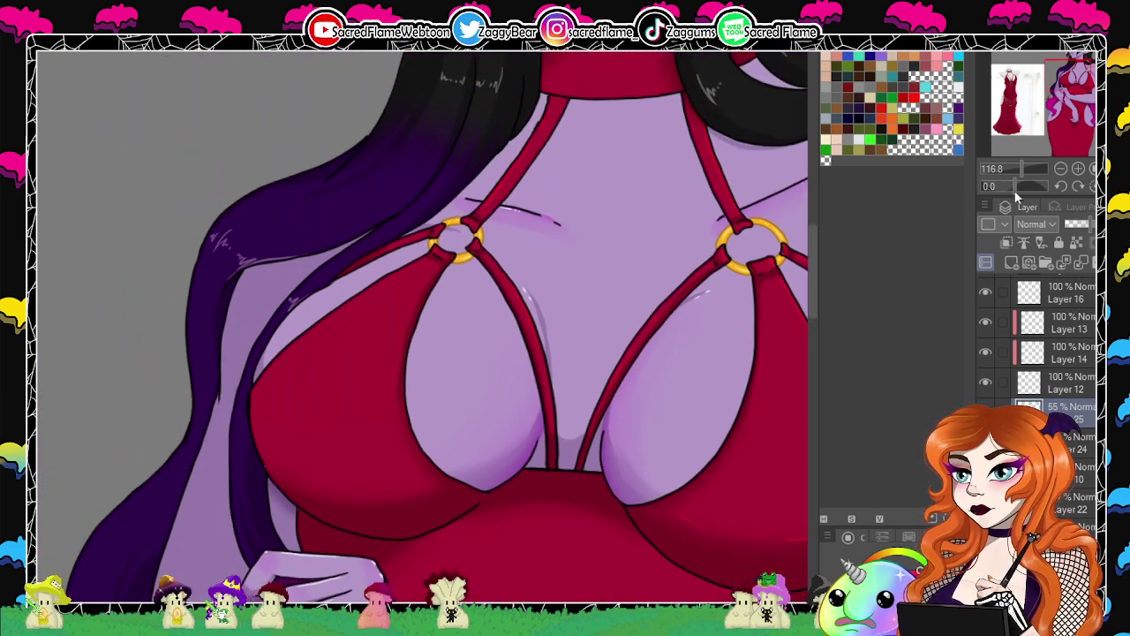
left_click_drag(1015, 186, 1004, 188)
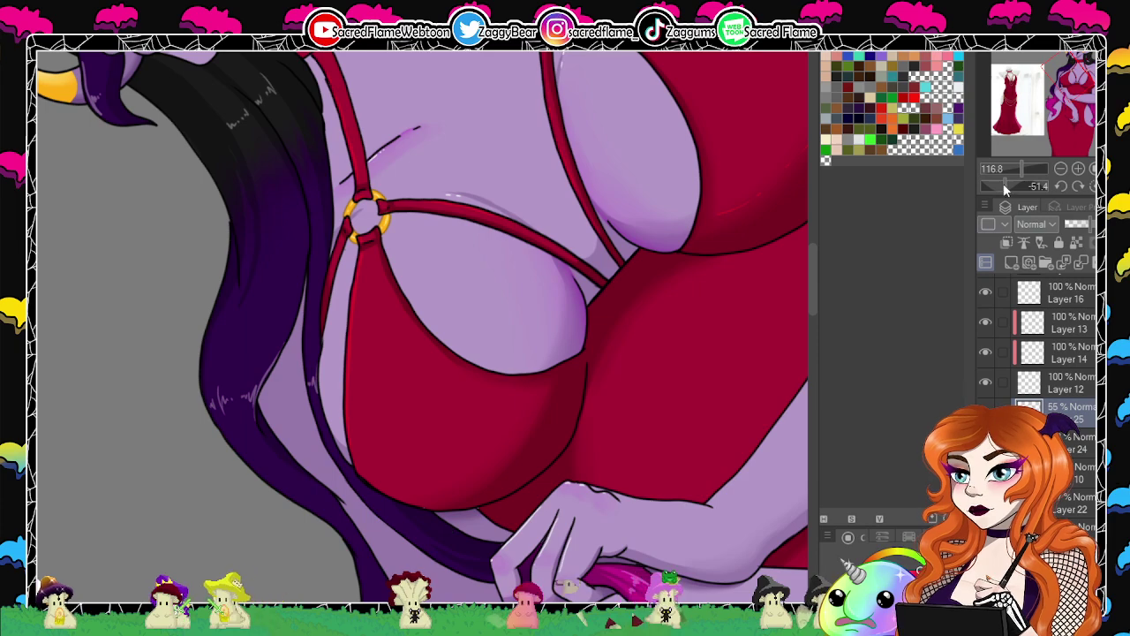
mouse_move(1003, 183)
left_mouse_down()
mouse_move(1014, 188)
mouse_move(1001, 185)
left_mouse_up()
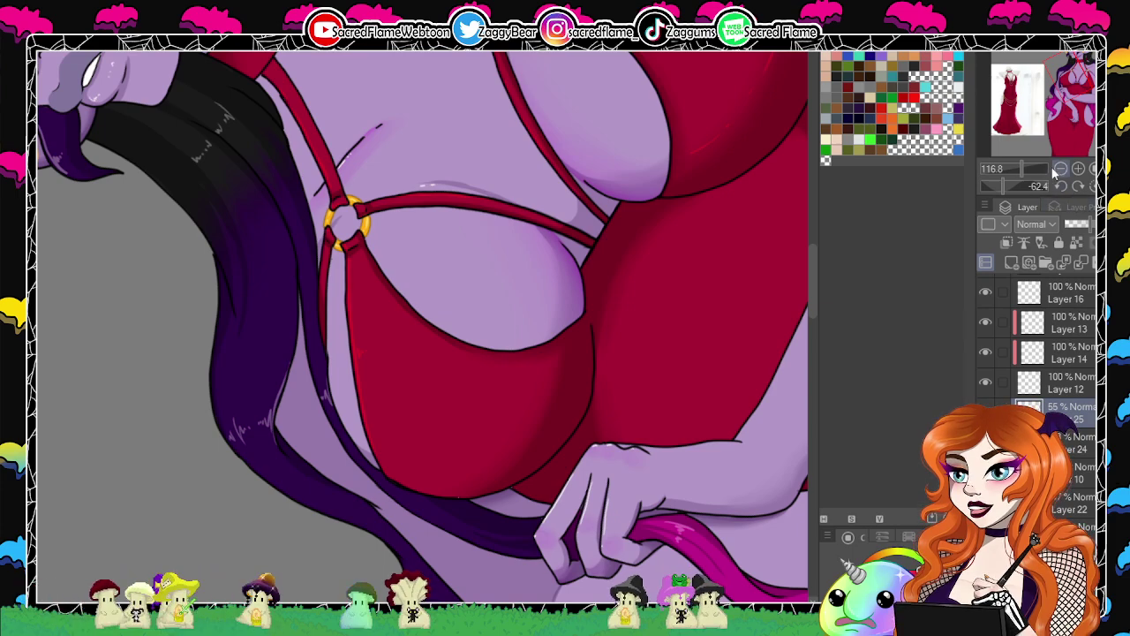
left_click_drag(1022, 182, 1006, 186)
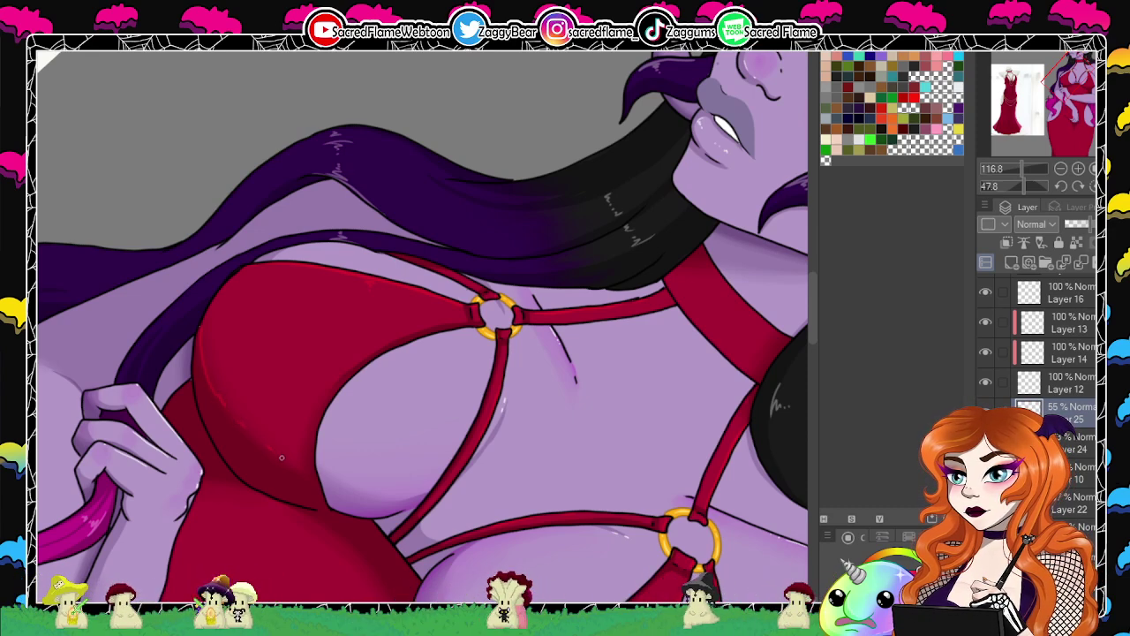
left_click(1093, 185)
left_click_drag(1019, 169, 1010, 170)
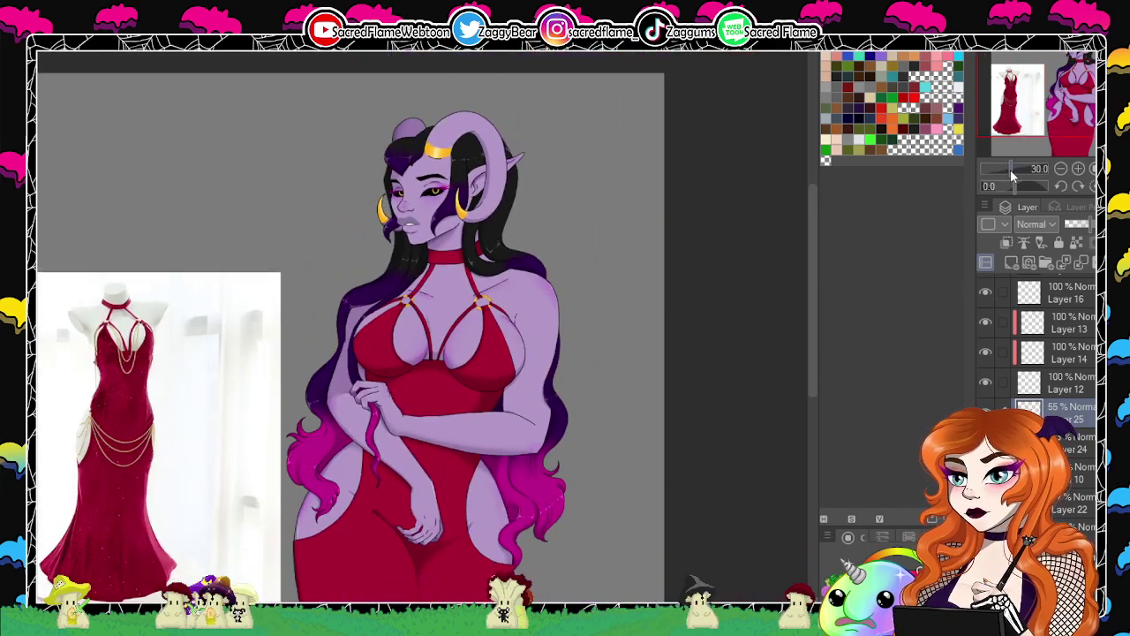
left_click_drag(1010, 169, 1021, 167)
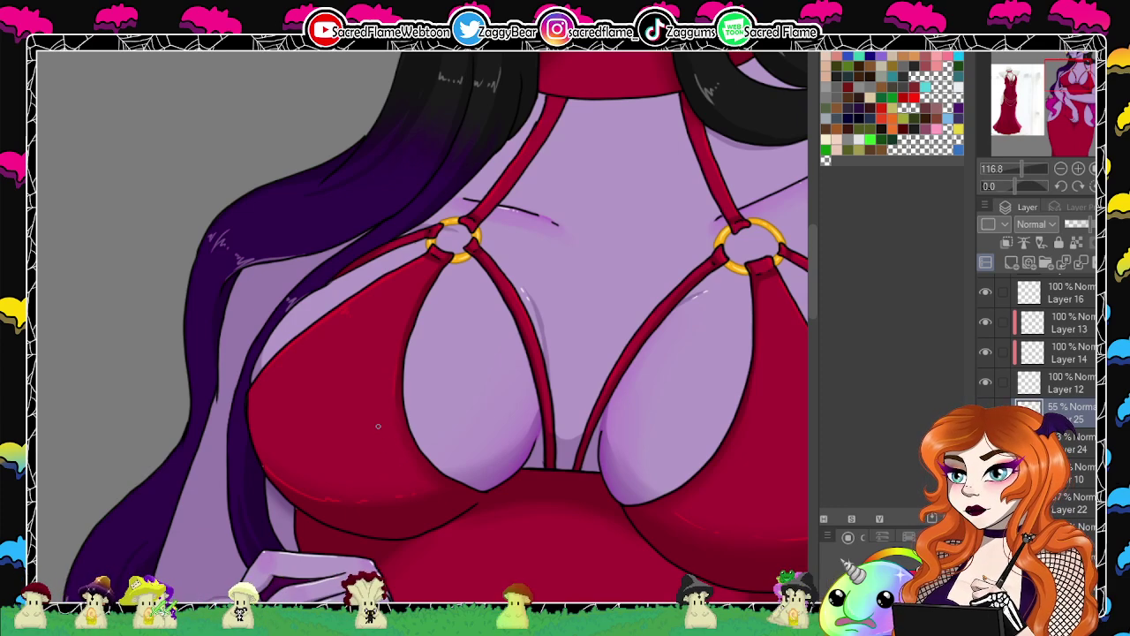
Draw thin bright red highlights at the waist above the forearm and down the torso beside the hip cutout.
mouse_move(1021, 168)
left_mouse_down()
mouse_move(1011, 172)
mouse_move(1024, 173)
left_mouse_up()
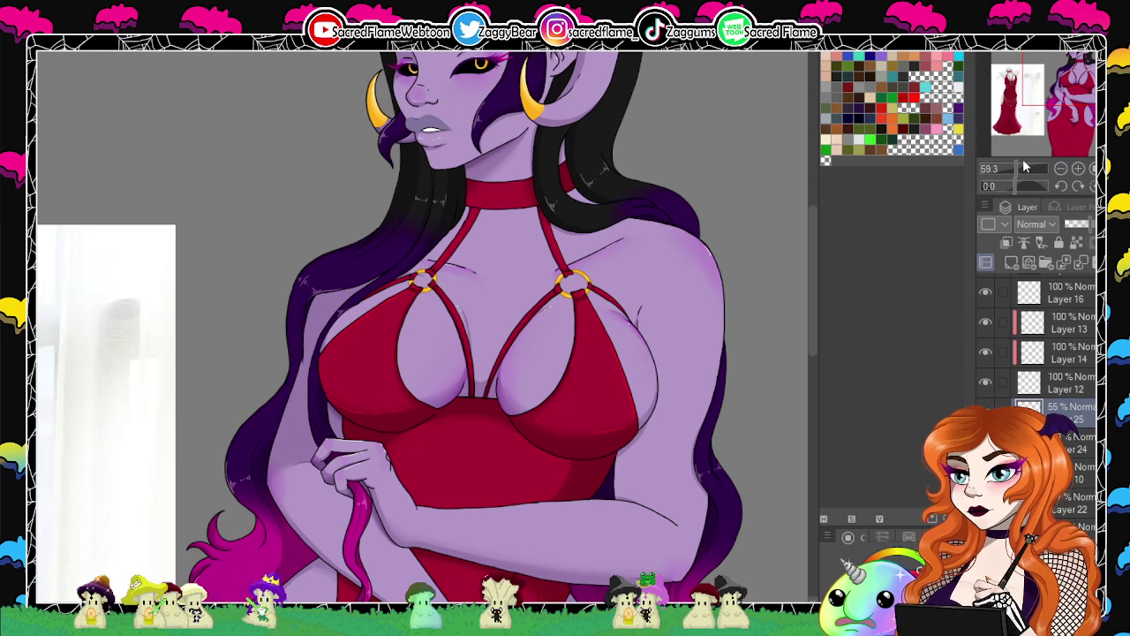
mouse_move(1022, 168)
left_mouse_down()
mouse_move(1010, 171)
mouse_move(1021, 171)
left_mouse_up()
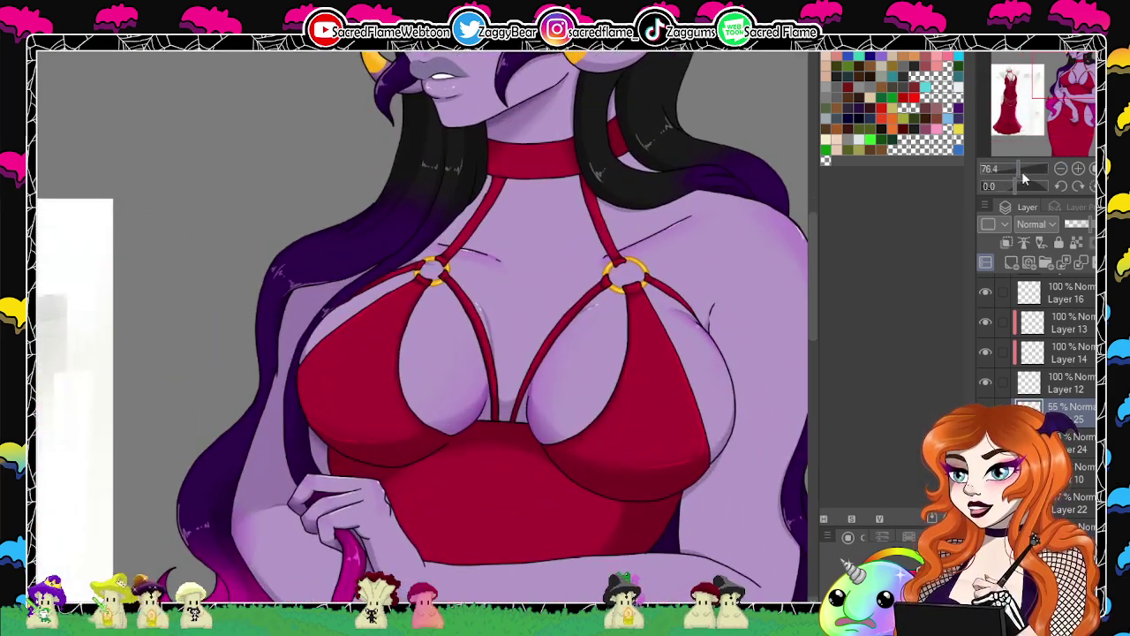
left_click_drag(678, 428, 684, 172)
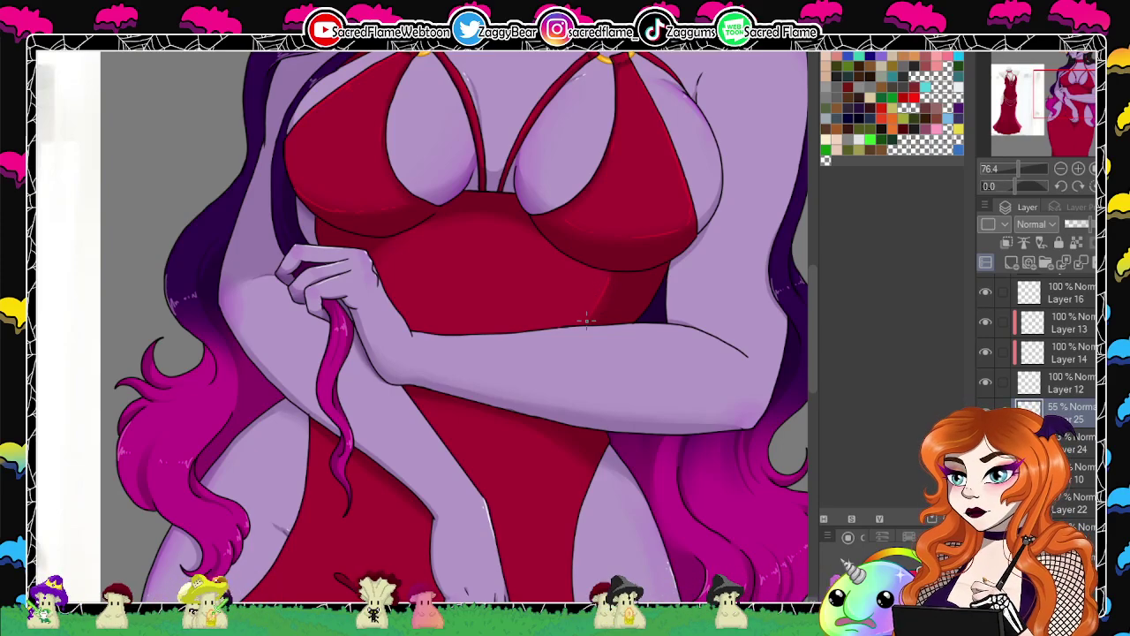
left_click_drag(1014, 183, 1002, 188)
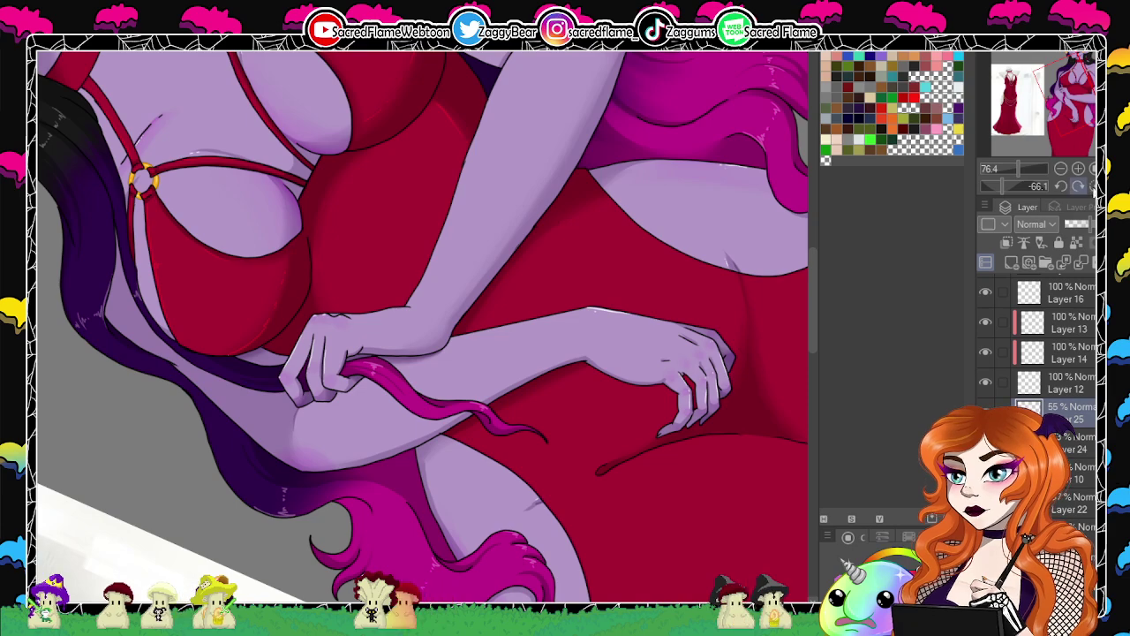
left_click(1092, 187)
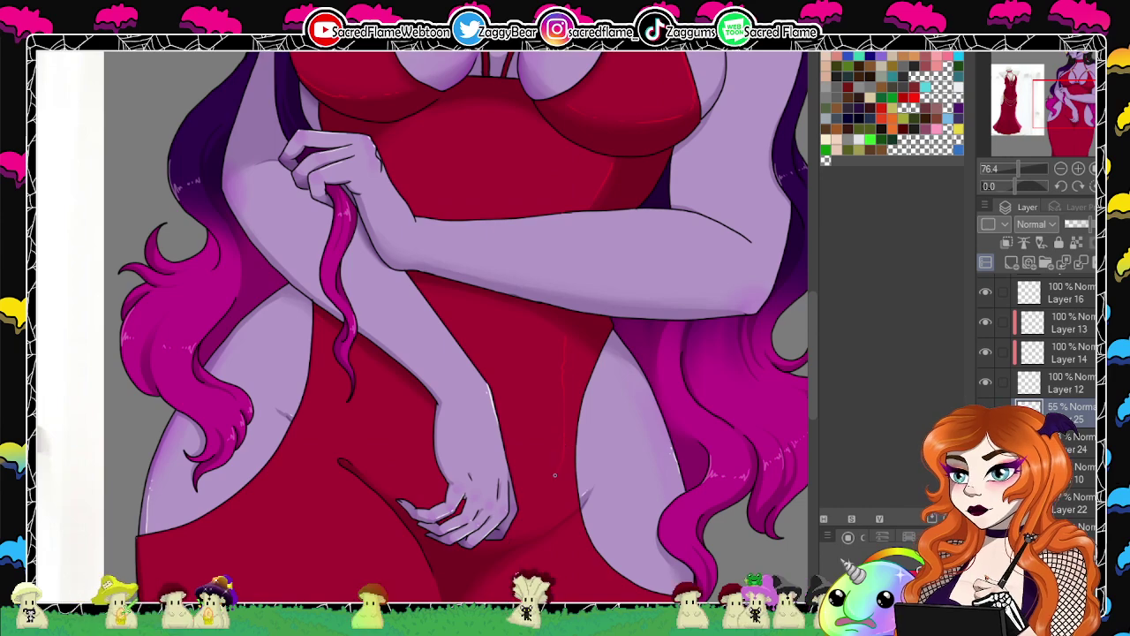
left_click(1009, 185)
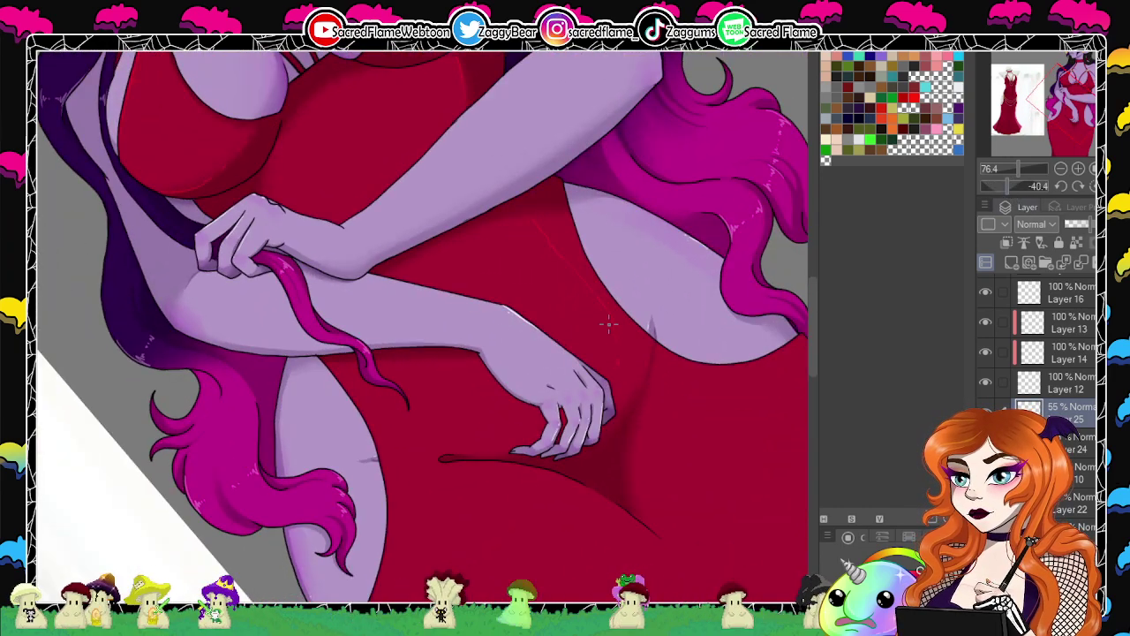
left_click(1015, 185)
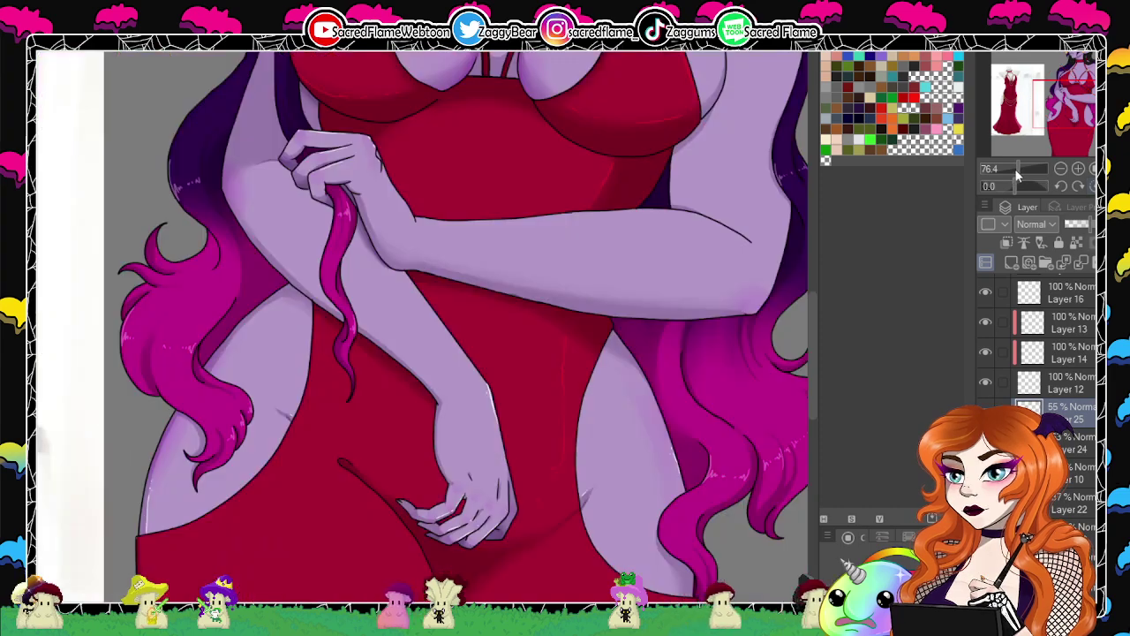
Extend the thin bright red highlights down the torso beside the hip cutout towards the lower hand.
left_click(1008, 170)
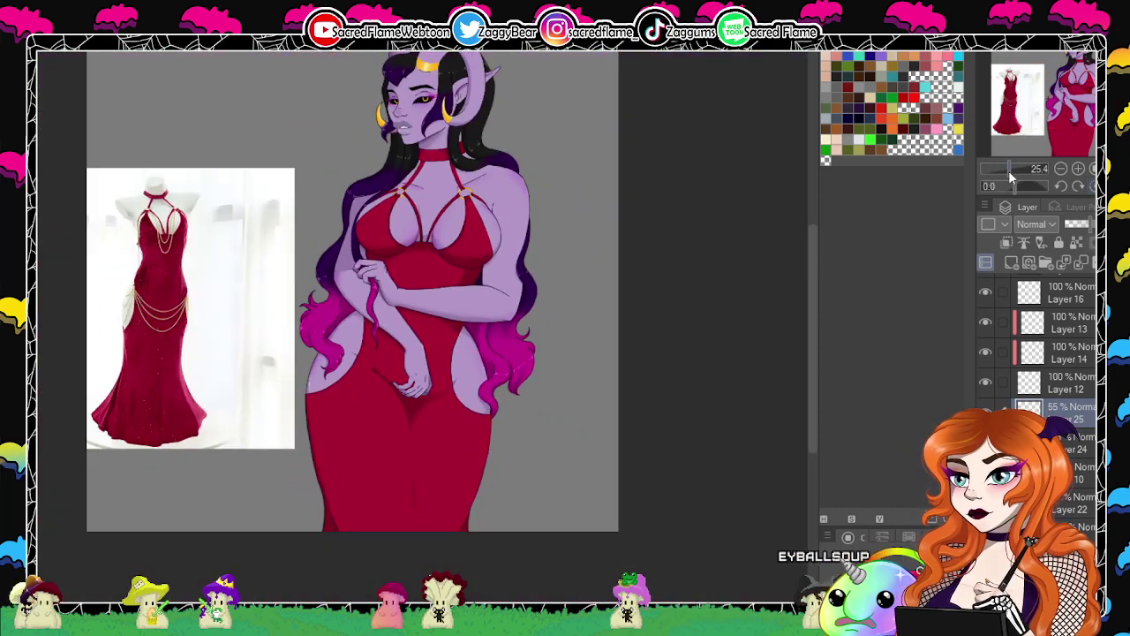
left_click_drag(1012, 170, 1015, 169)
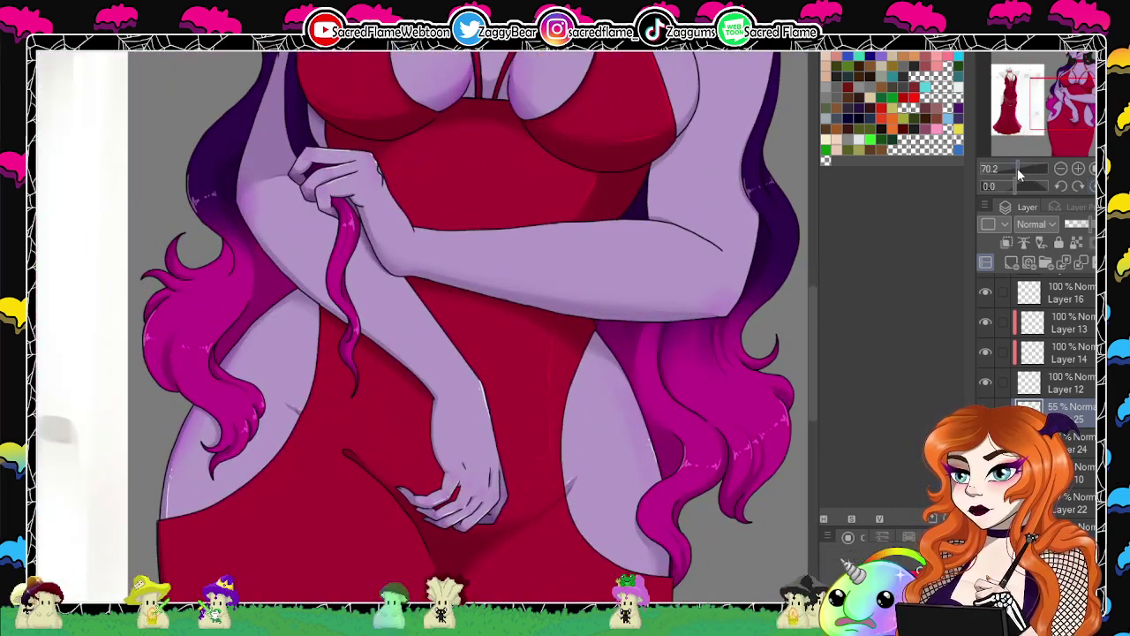
left_click_drag(611, 454, 571, 365)
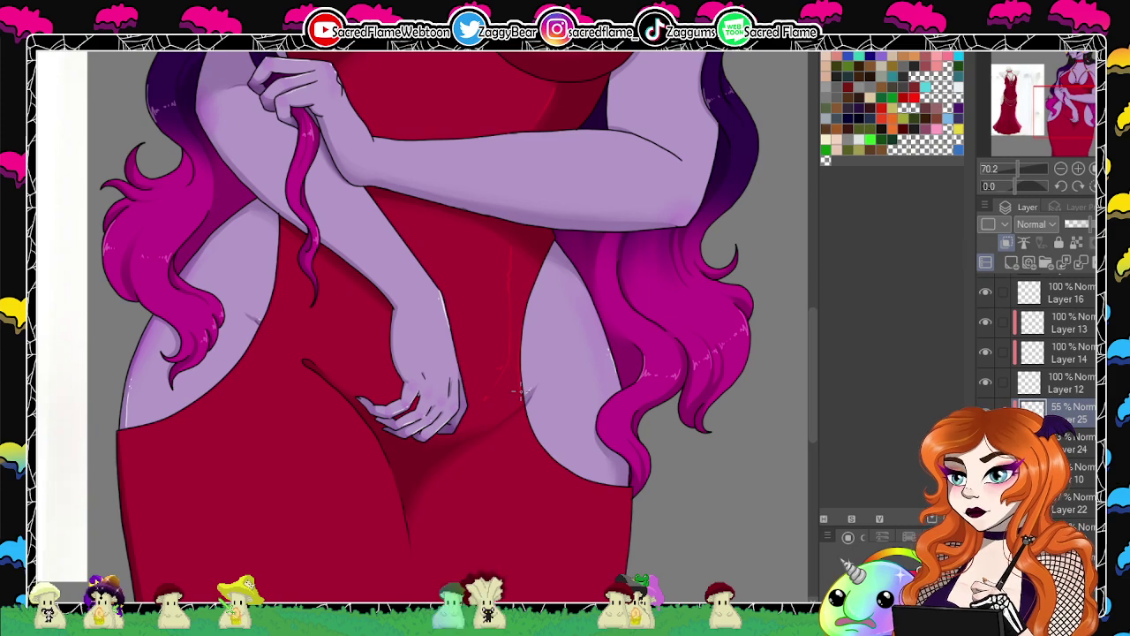
left_click(1019, 168)
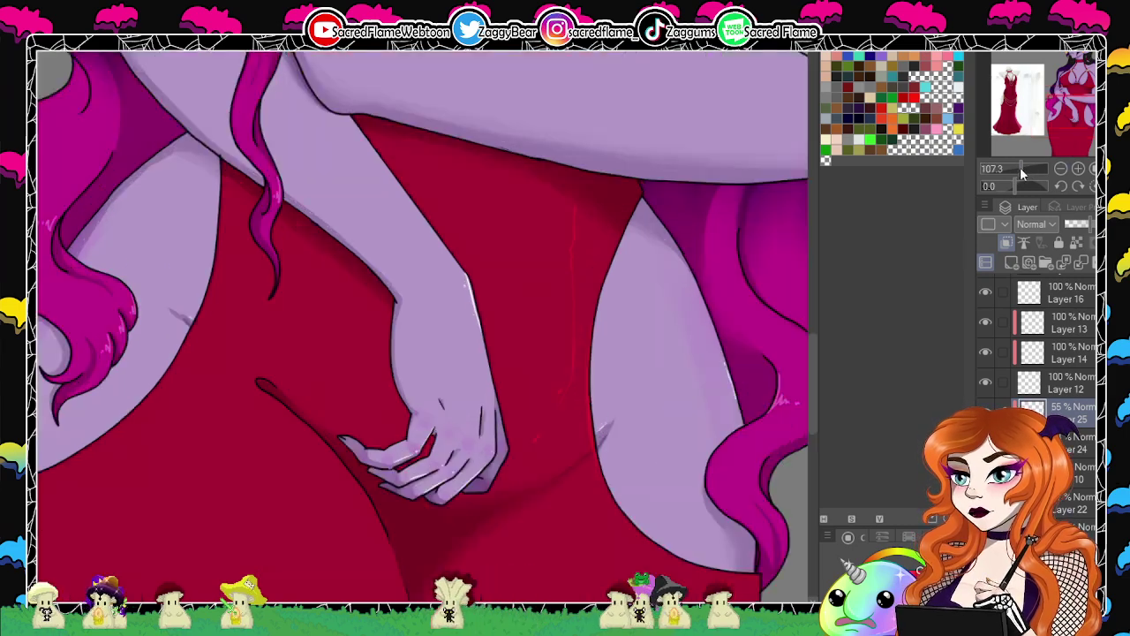
Draw thin bright red highlight lines down the skirt's outer thigh, below the hip cutout next to the long hair ends.
left_click(1010, 173)
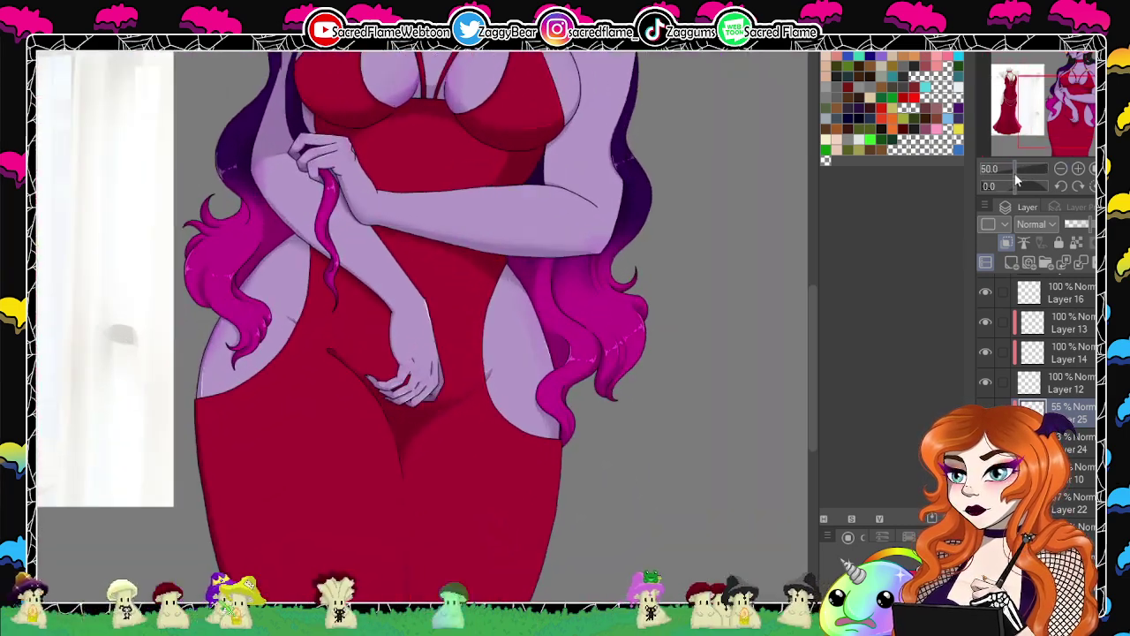
left_click(1016, 173)
left_click_drag(628, 429, 660, 278)
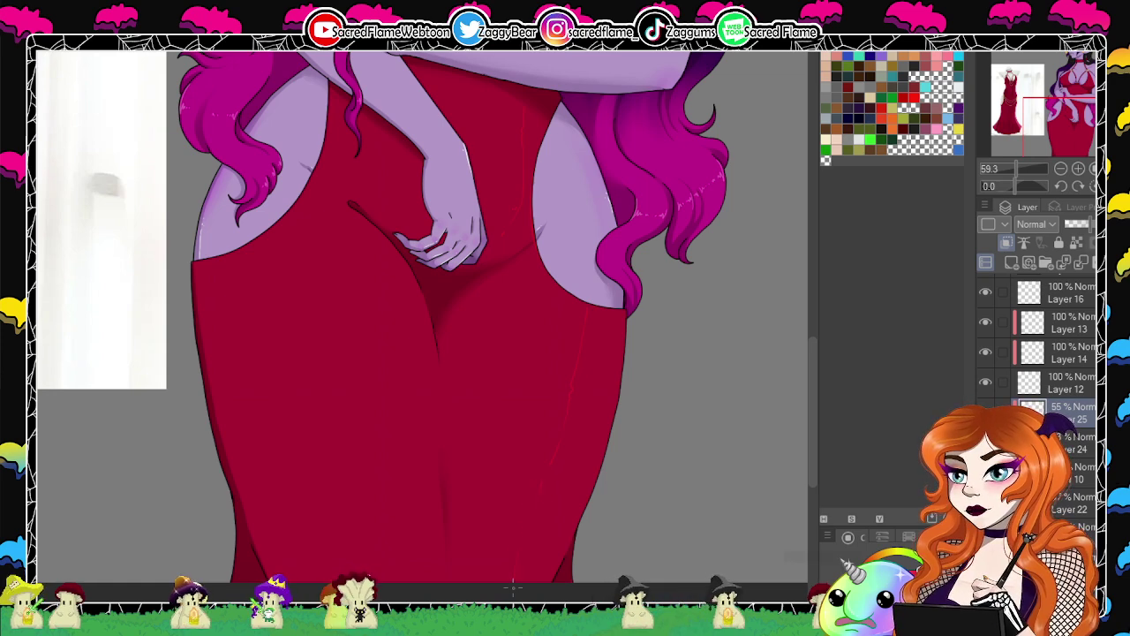
left_click(1017, 169)
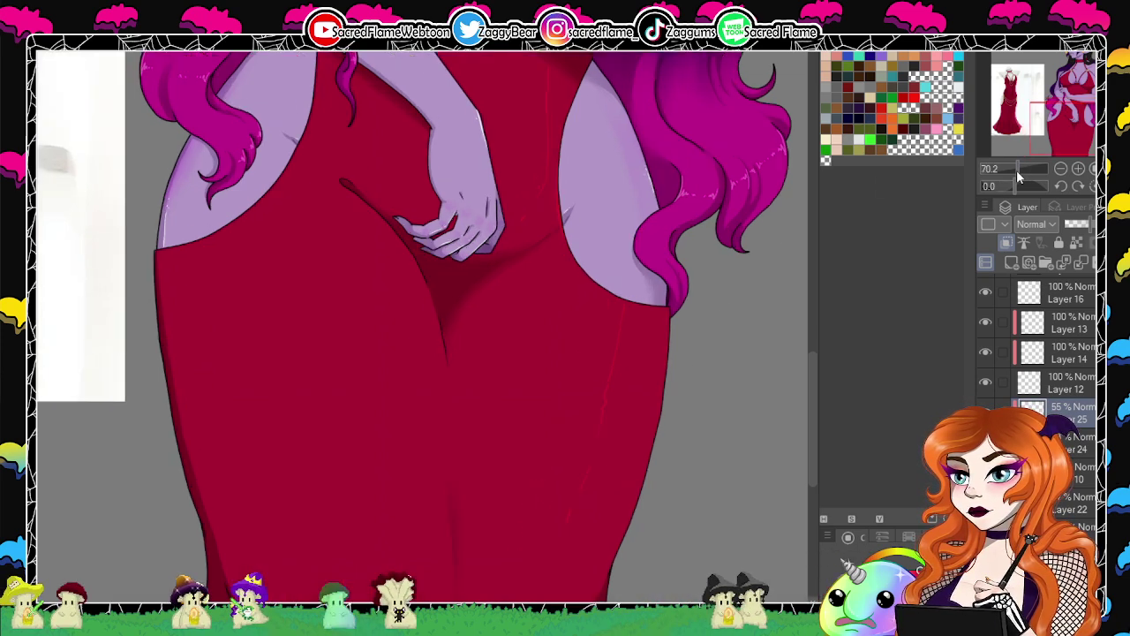
mouse_move(1017, 175)
left_mouse_down()
mouse_move(1009, 170)
mouse_move(1018, 172)
left_mouse_up()
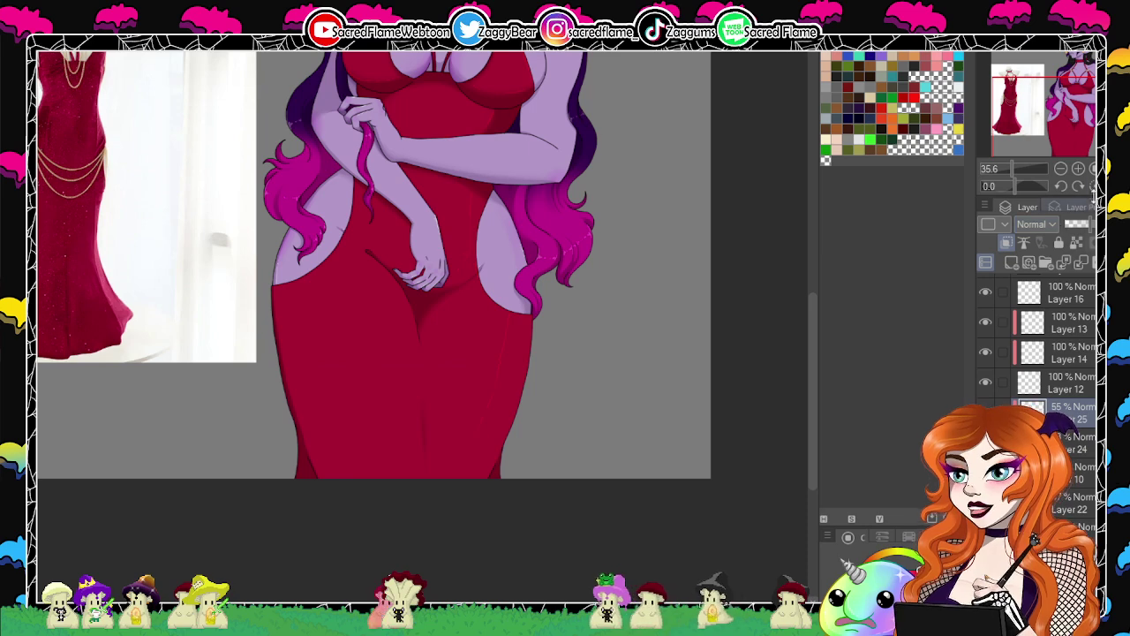
Draw broken bright red highlight lines down the opposite thigh of the skirt, starting below the other hip cutout.
left_click(1093, 169)
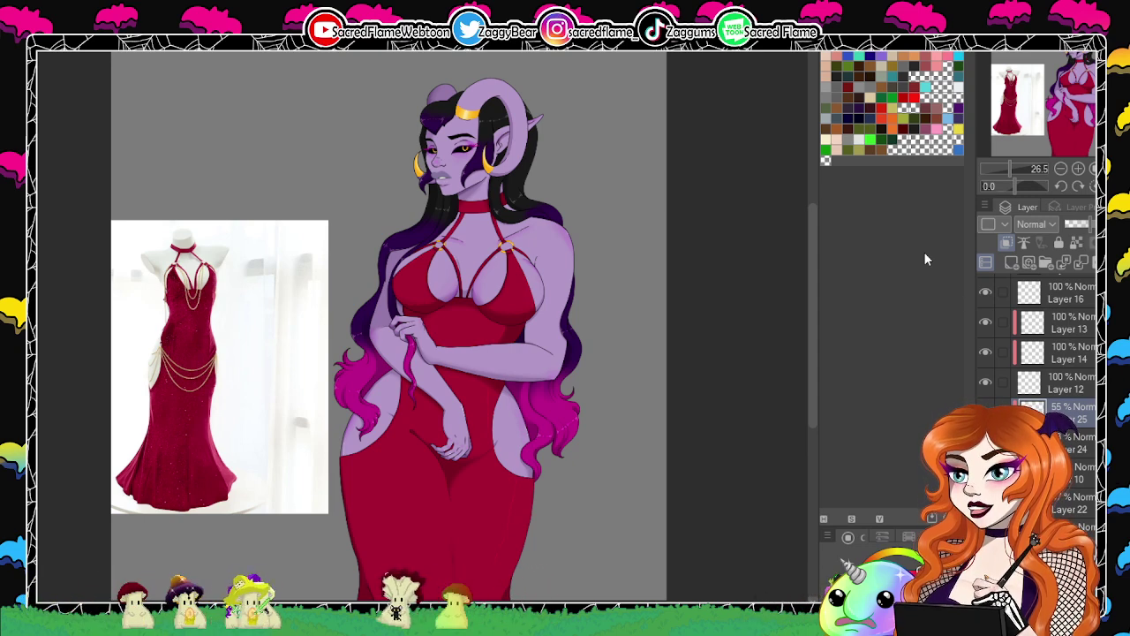
scroll(1013, 170, "up", 4)
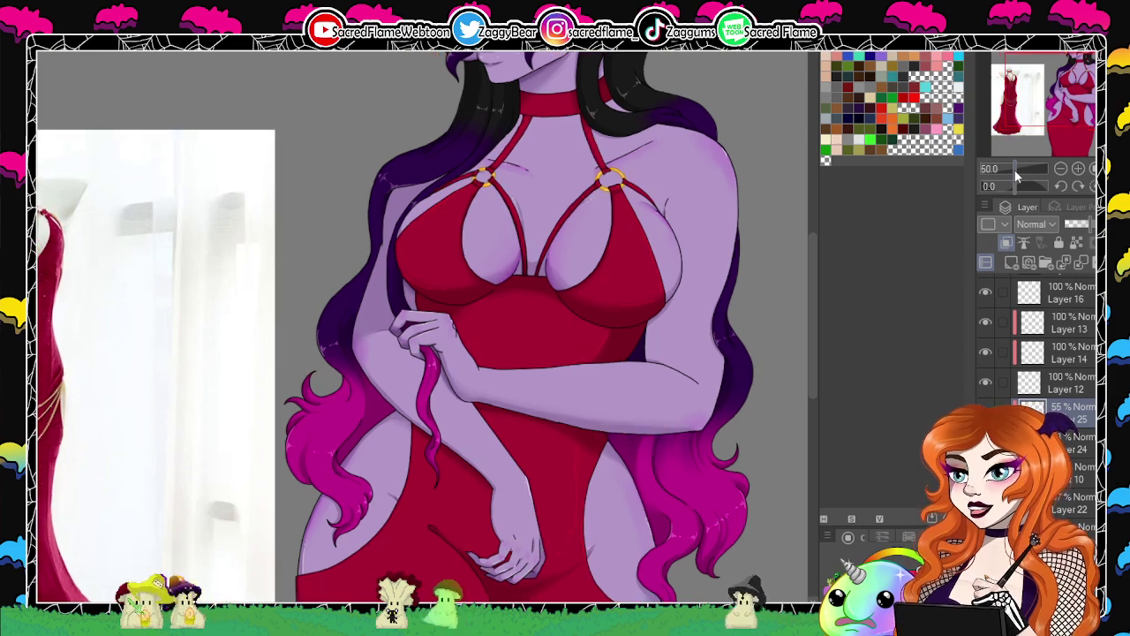
scroll(1012, 168, "down", 2)
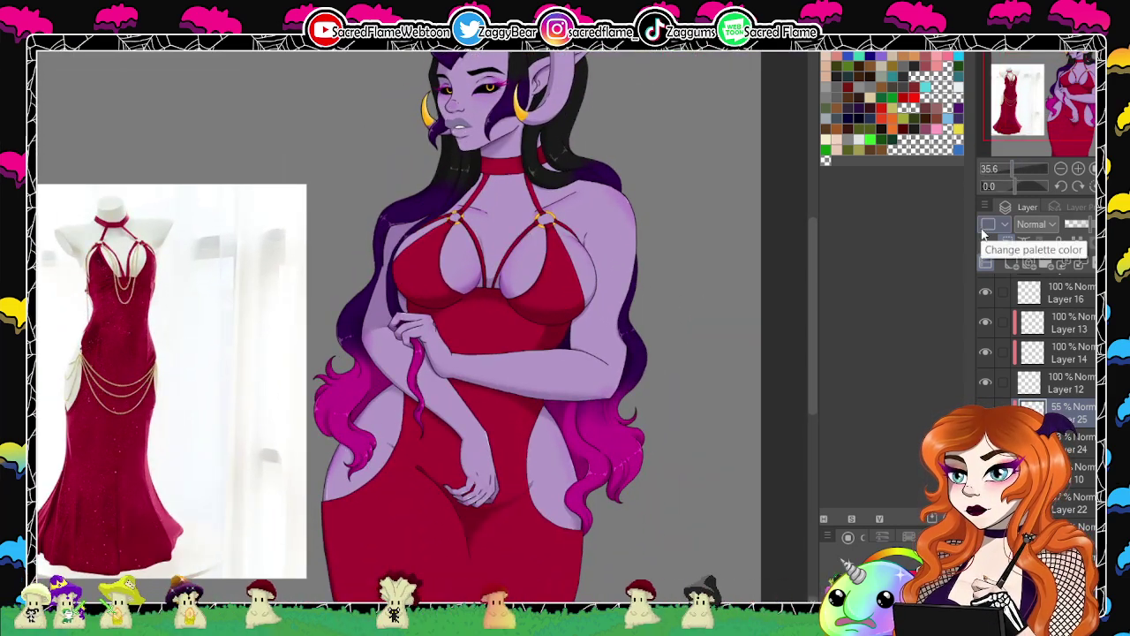
left_click_drag(661, 386, 659, 227)
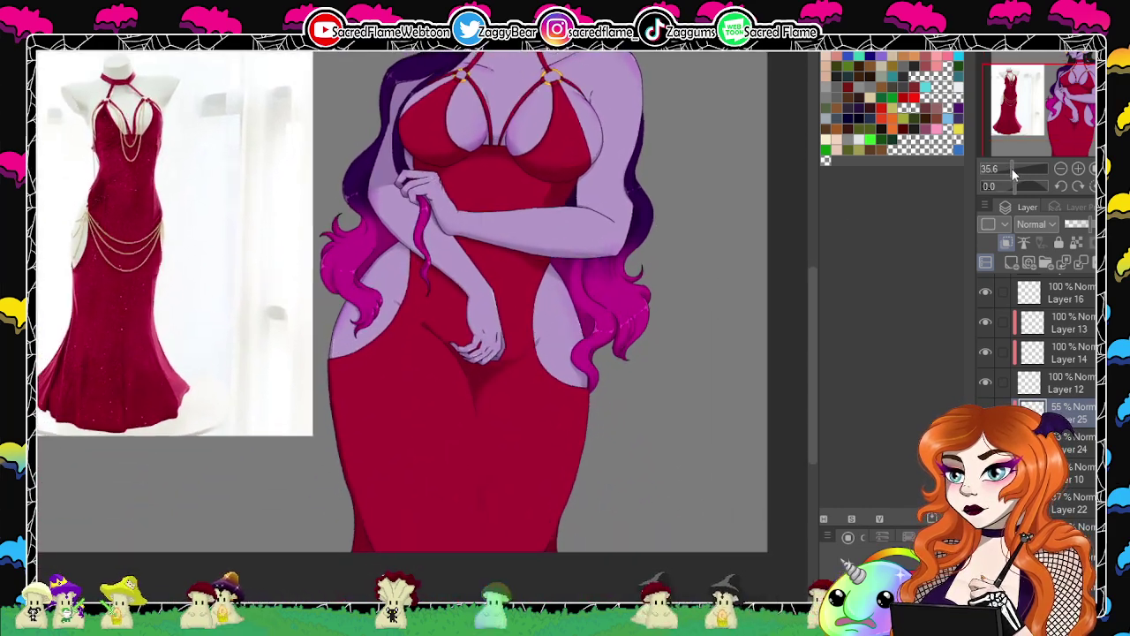
left_click_drag(1014, 169, 1016, 166)
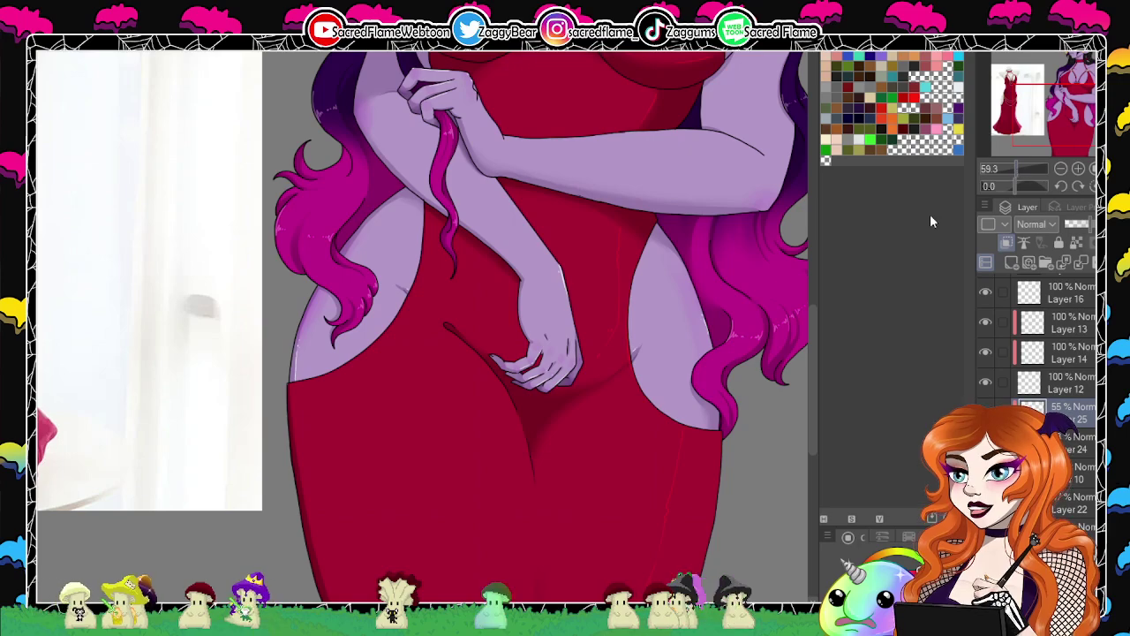
left_click_drag(566, 411, 484, 175)
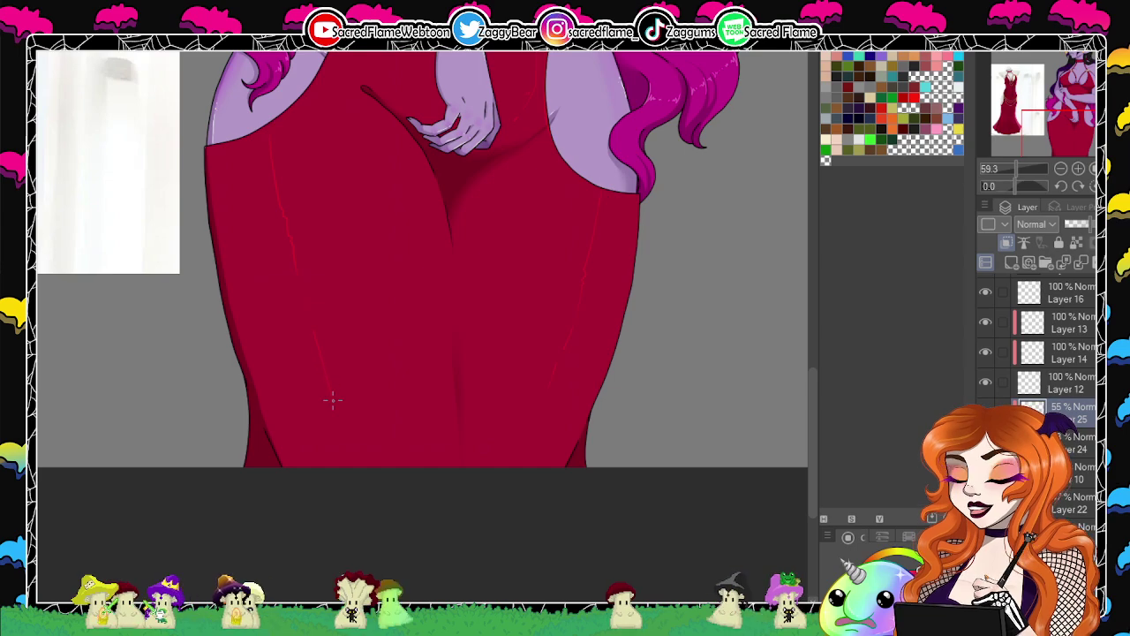
With the canvas rotated, add thin bright red highlights along the fabric crease beside the lower hand, then straighten the canvas.
left_click_drag(1013, 175, 991, 184)
left_click_drag(305, 429, 556, 303)
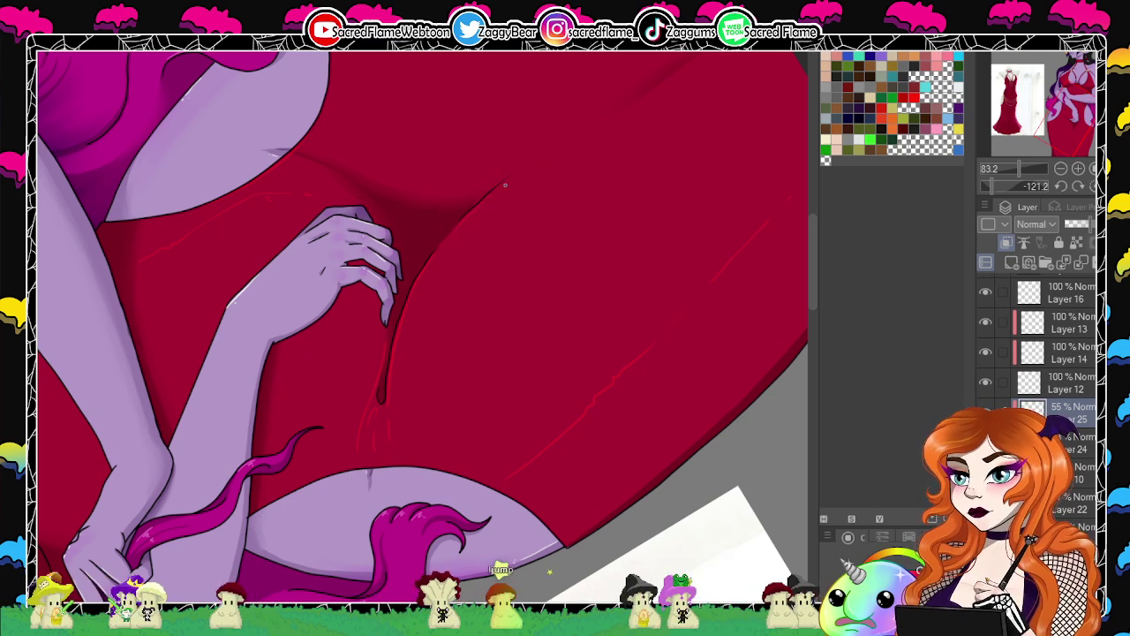
left_click(1093, 187)
left_click_drag(1012, 169, 1017, 177)
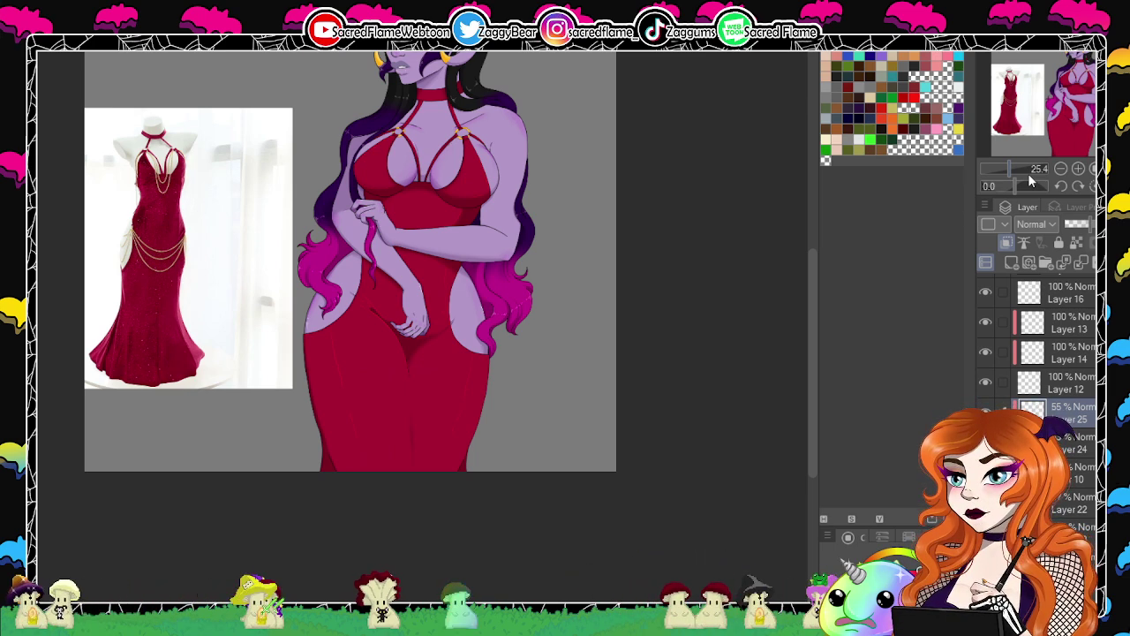
left_click_drag(1015, 167, 1018, 168)
left_click_drag(610, 229, 601, 413)
left_click_drag(693, 333, 711, 148)
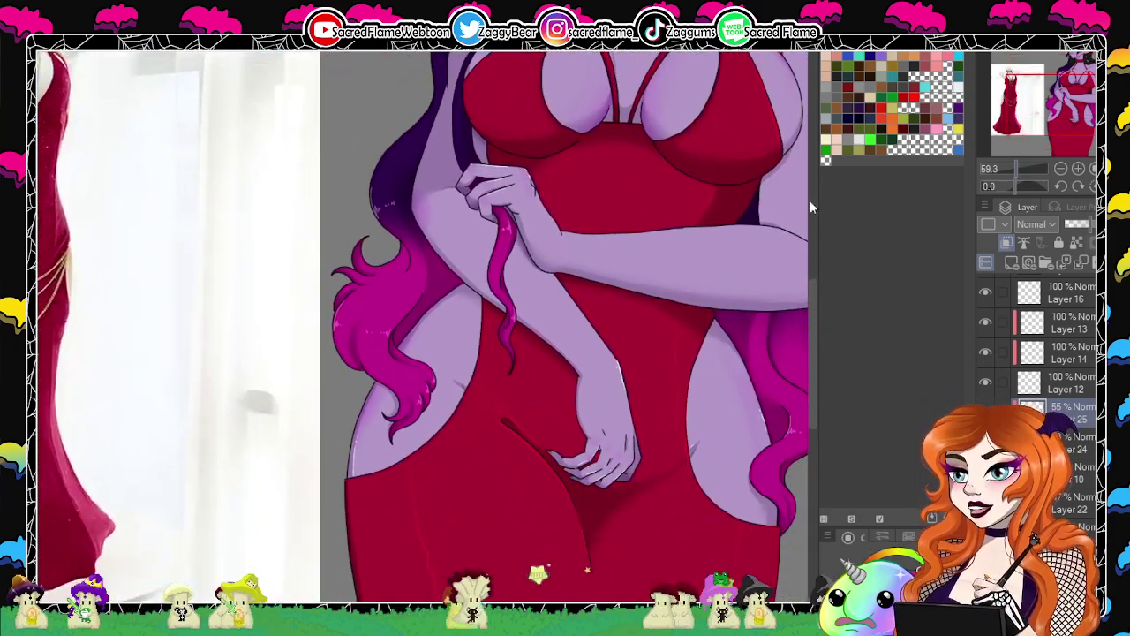
Refine the small bright red fold highlights between the crease tip and the hip cutout on a rotated canvas, then straighten it.
left_click_drag(1012, 186, 1026, 187)
left_click_drag(536, 420, 415, 246)
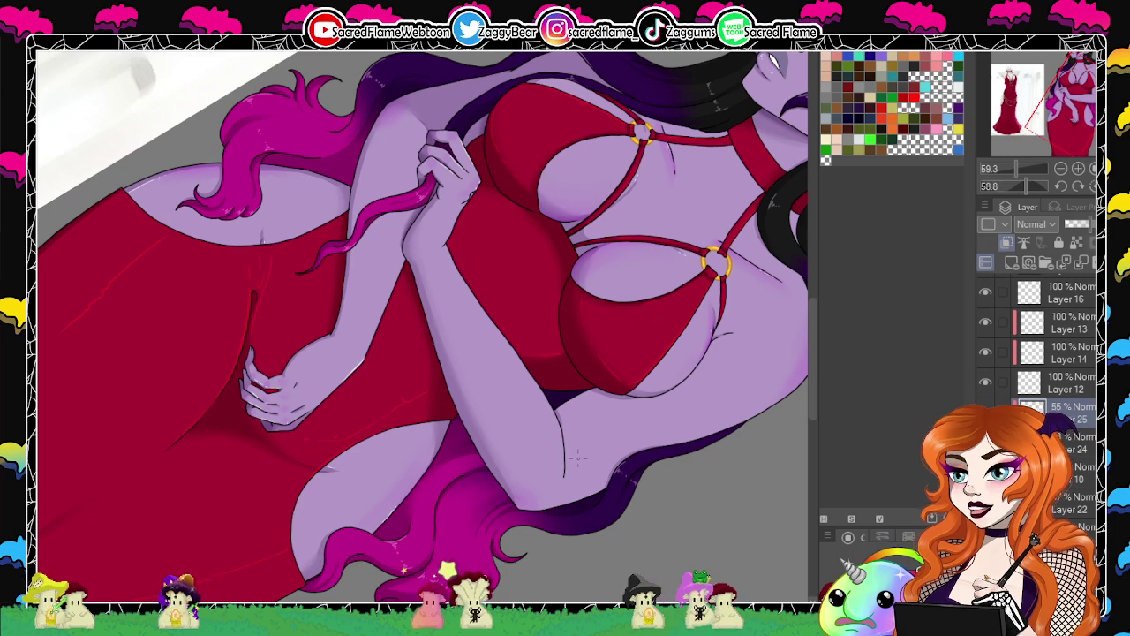
left_click(1092, 186)
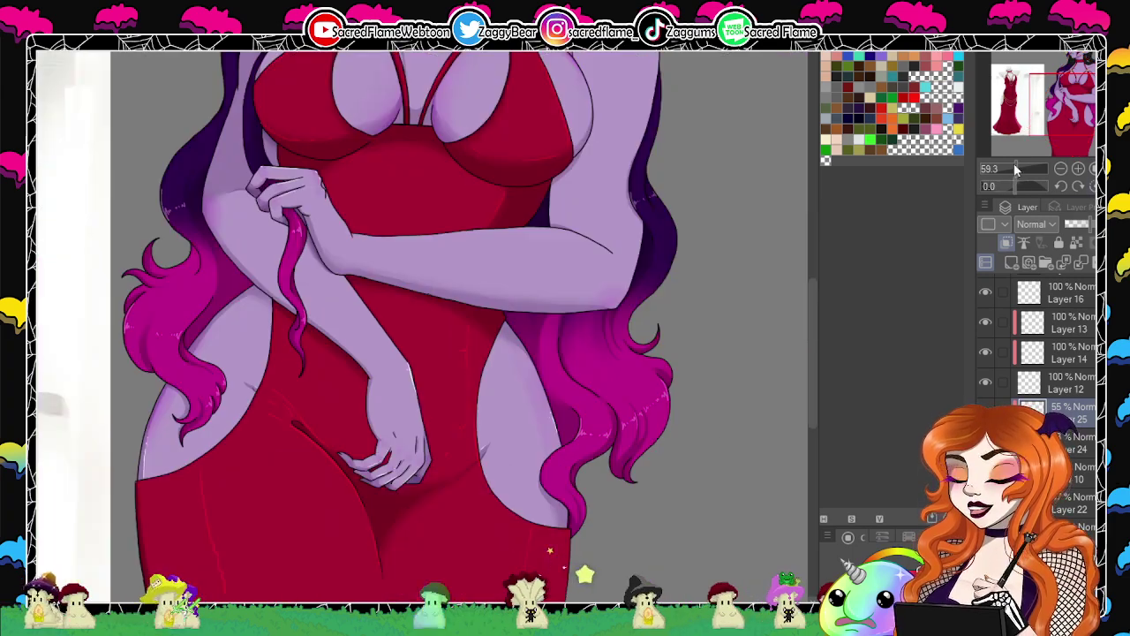
left_click_drag(1014, 169, 1016, 166)
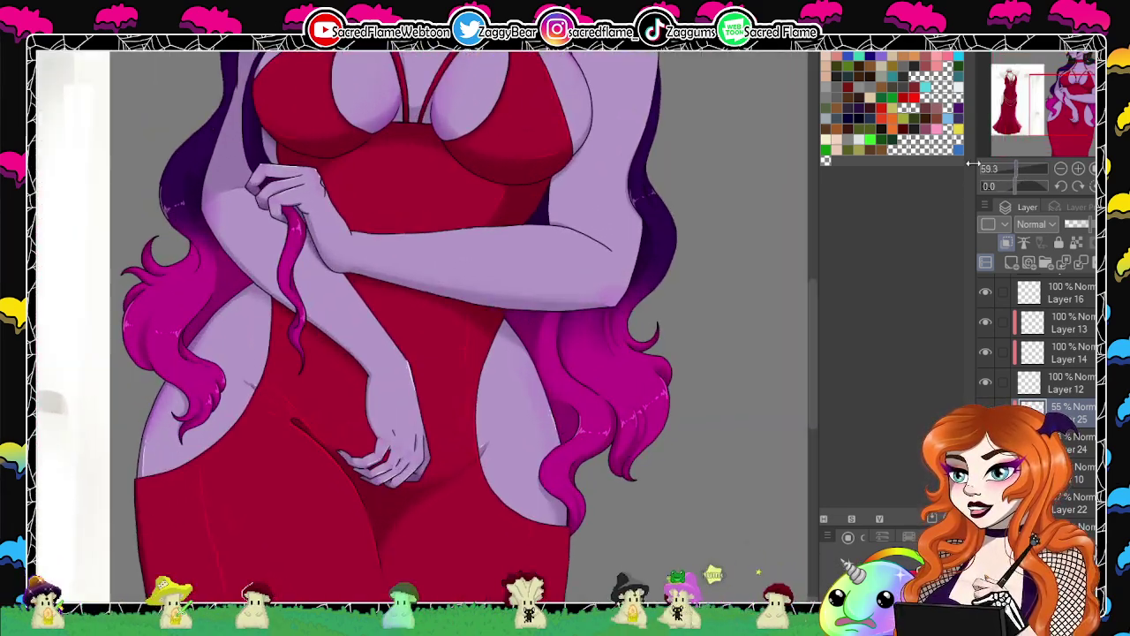
Add thin bright red highlights along the lower skirt edges near the hem, turning the canvas 180 degrees for the strokes.
left_click_drag(685, 344, 689, 200)
left_click_drag(579, 450, 607, 292)
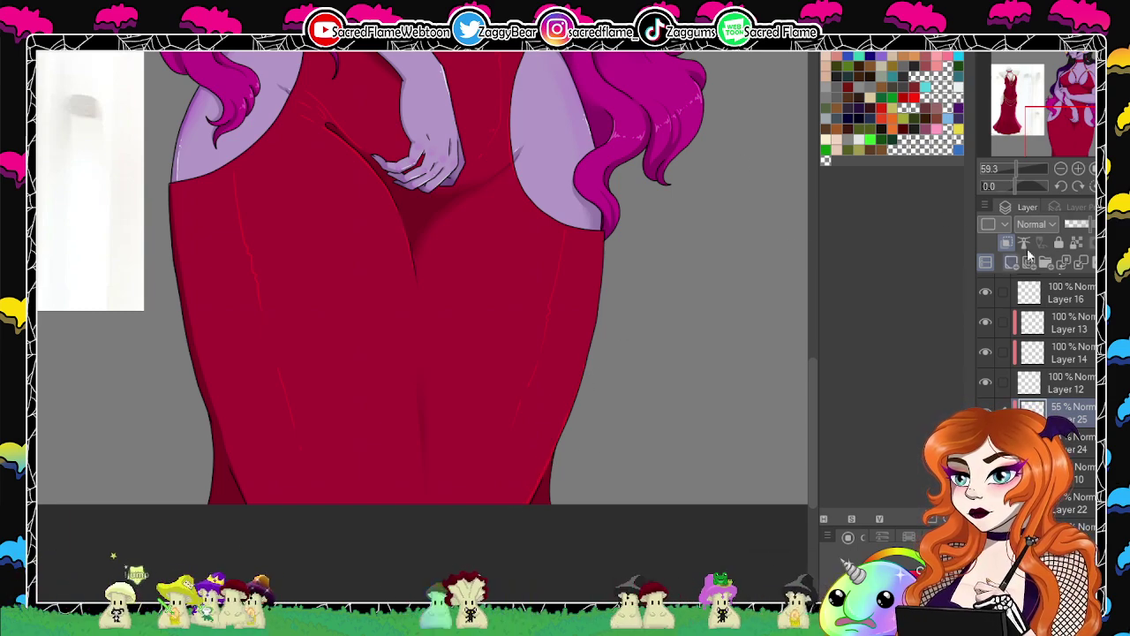
left_click_drag(1016, 185, 974, 183)
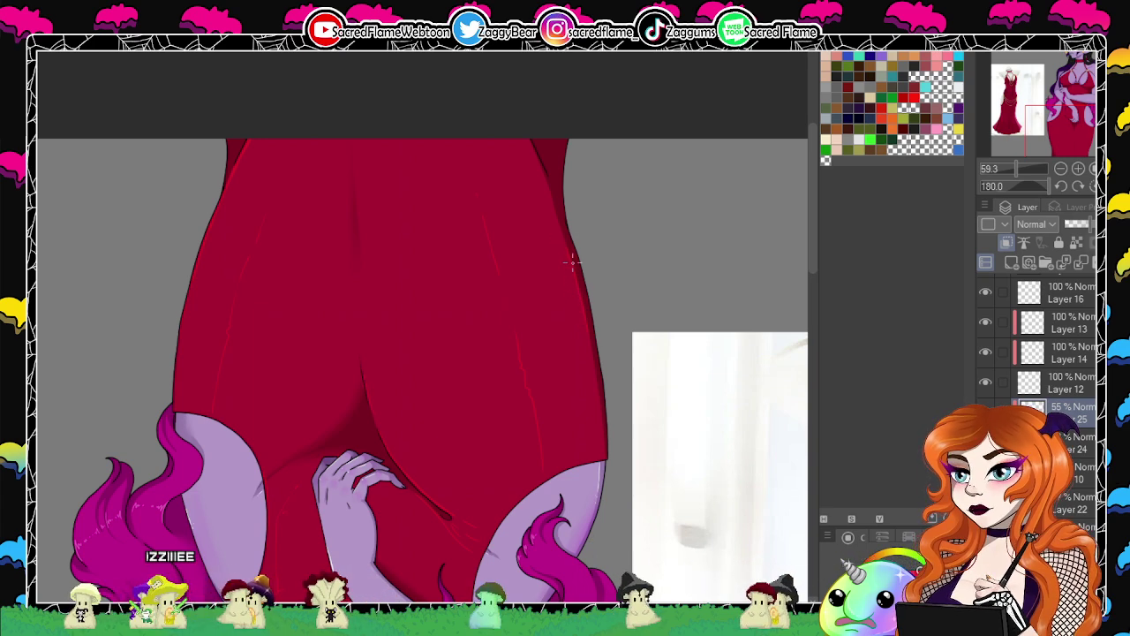
left_click(1091, 187)
Rotate the canvas sideways and strengthen the bright red highlights on the upper thigh and around the crease tip.
left_click(1019, 169)
left_click_drag(1019, 174, 1010, 172)
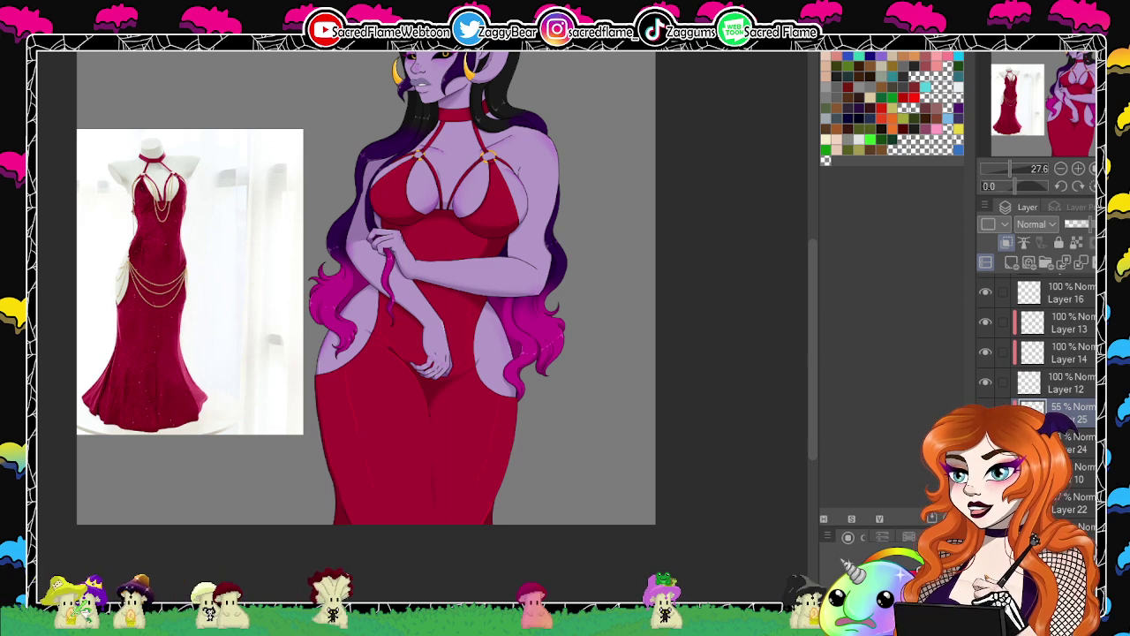
left_click_drag(1064, 87, 1065, 77)
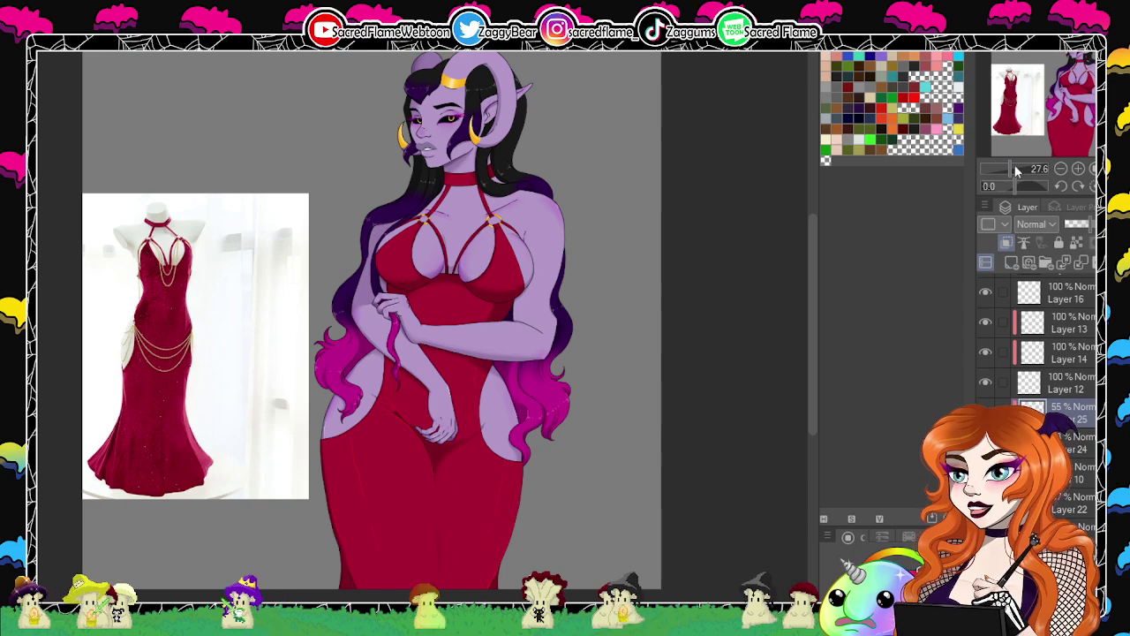
left_click_drag(1014, 166, 995, 185)
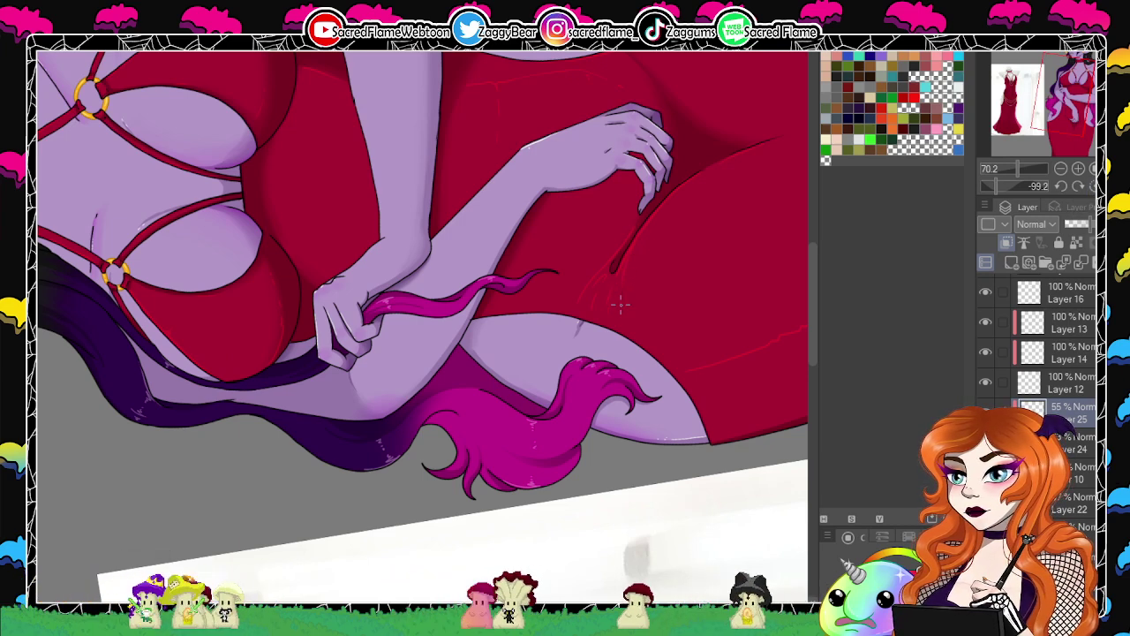
Paint a subtle mottled fabric texture over the whole red dress on a new layer below the highlights.
left_click(1092, 185)
left_click_drag(1018, 170, 1014, 175)
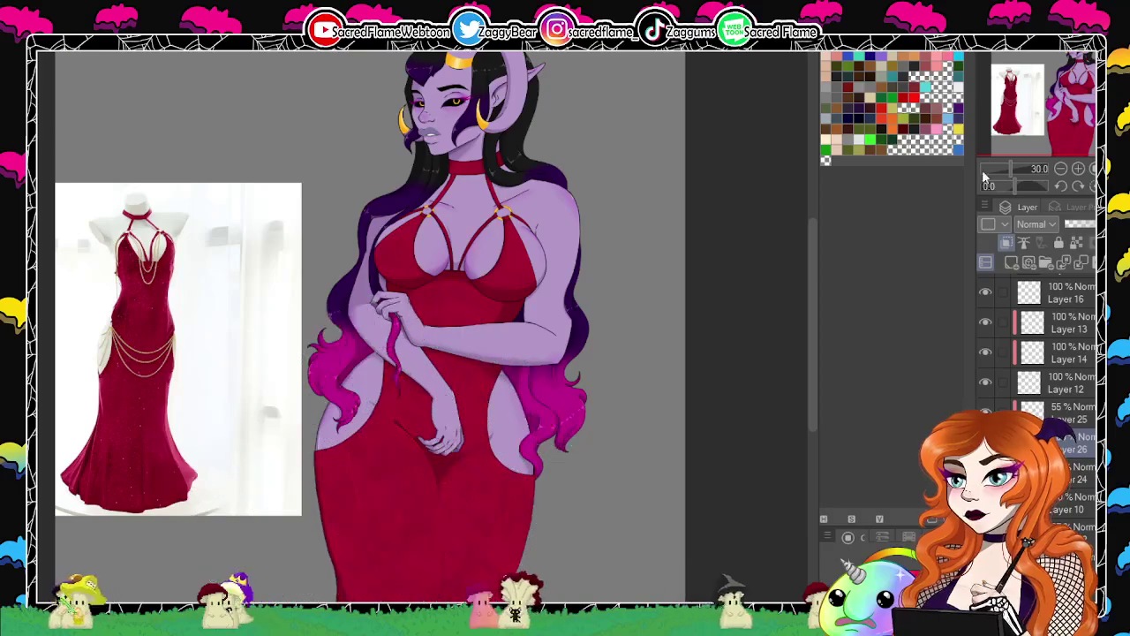
left_click_drag(1070, 117, 1070, 129)
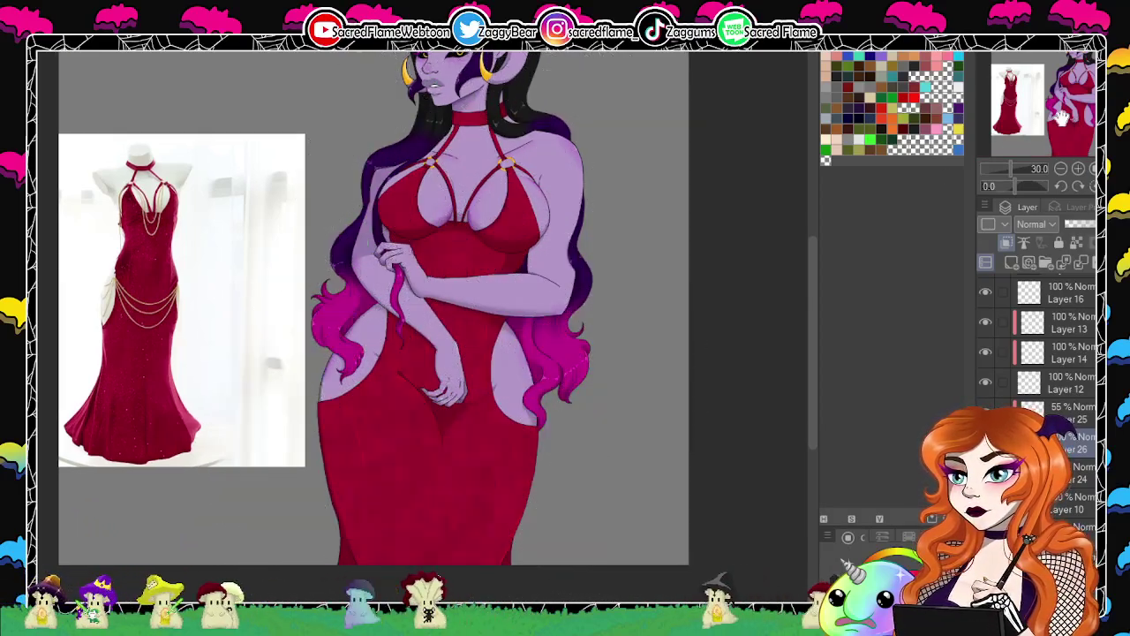
left_click_drag(1075, 114, 1068, 109)
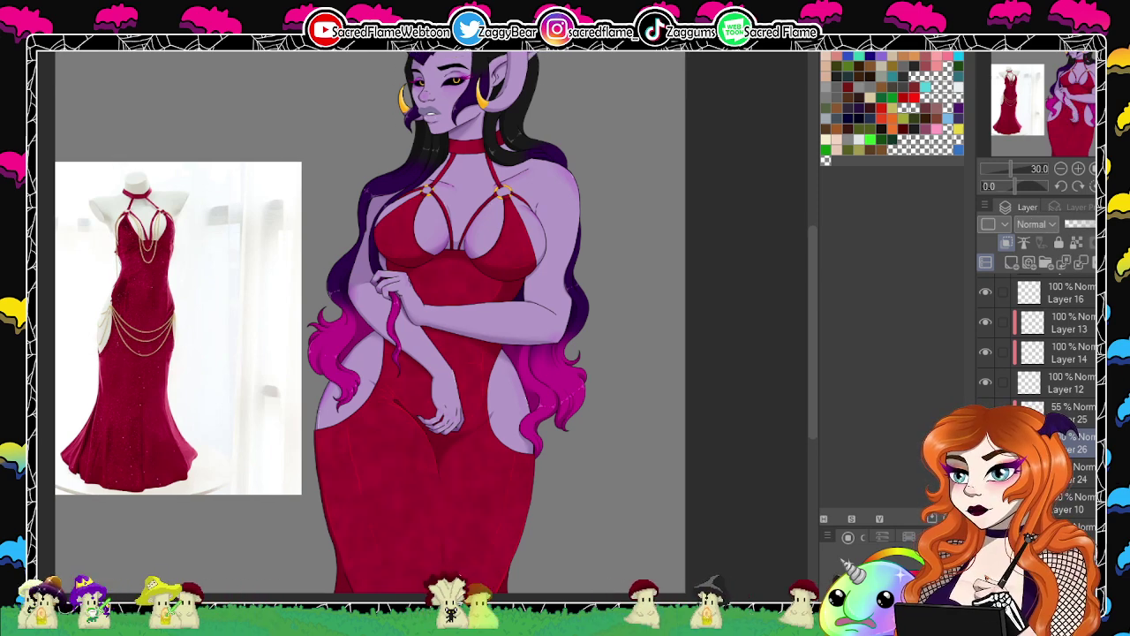
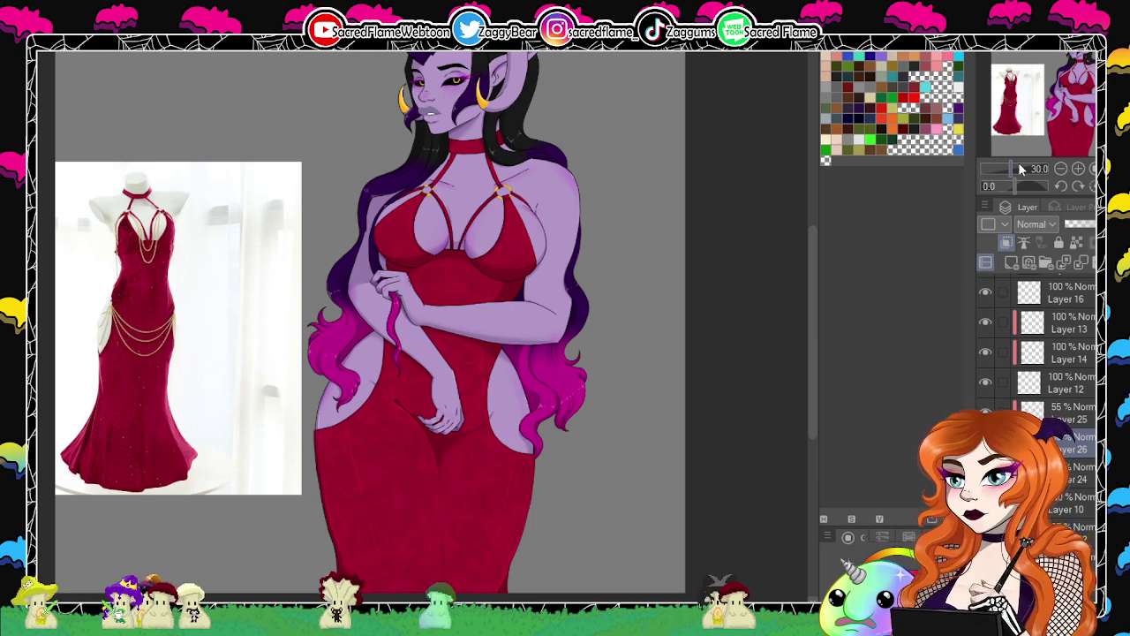
left_click(1005, 166)
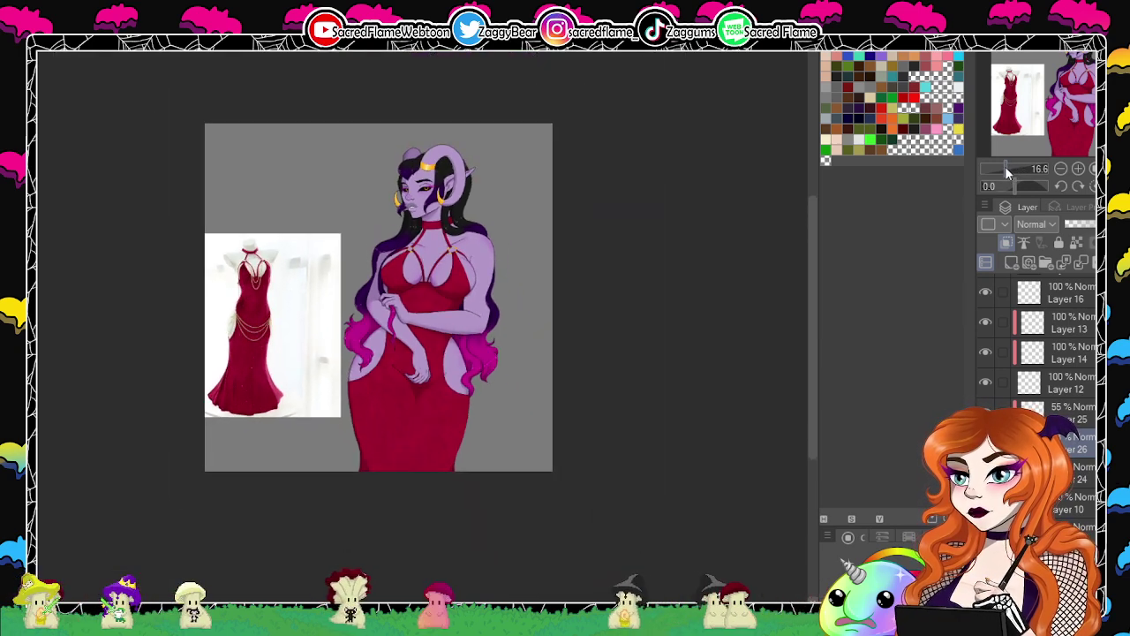
left_click_drag(1005, 166, 1011, 167)
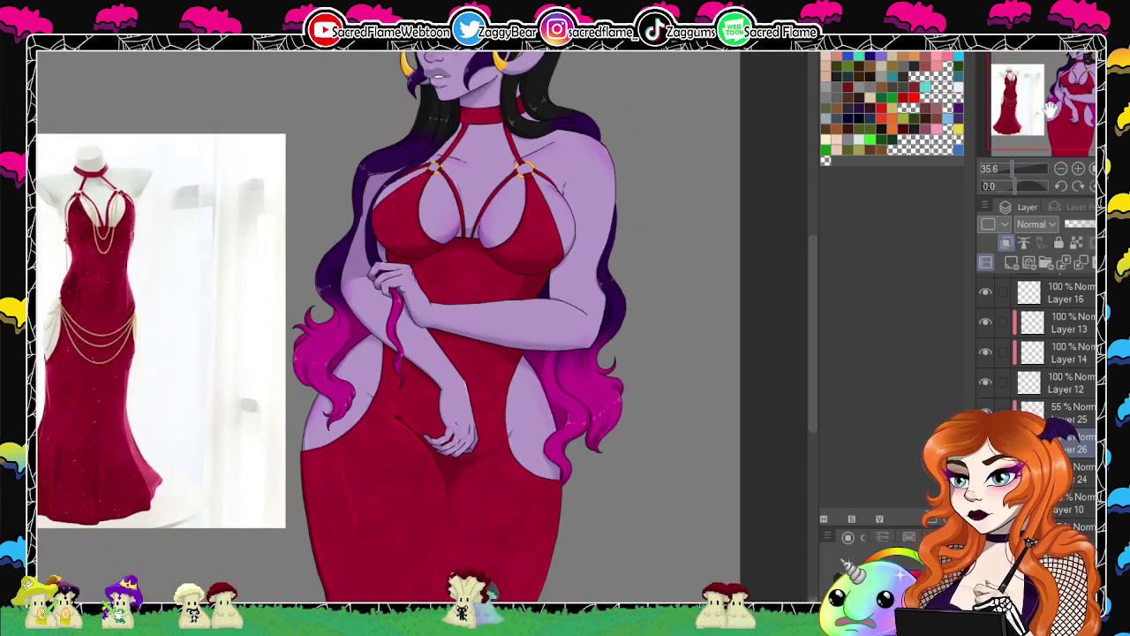
mouse_move(1049, 108)
left_mouse_down()
mouse_move(1046, 88)
mouse_move(1046, 104)
left_mouse_up()
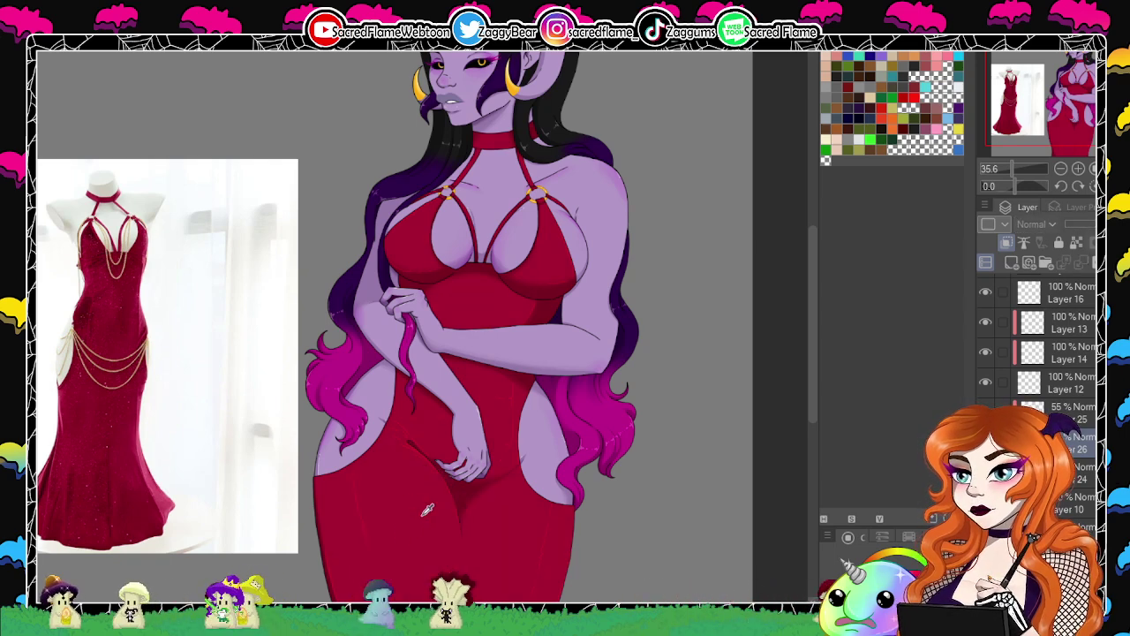
Spray a second subtle fabric texture over the entire red dress, from choker to hem, on a new layer above the mottled one.
left_click(1011, 261)
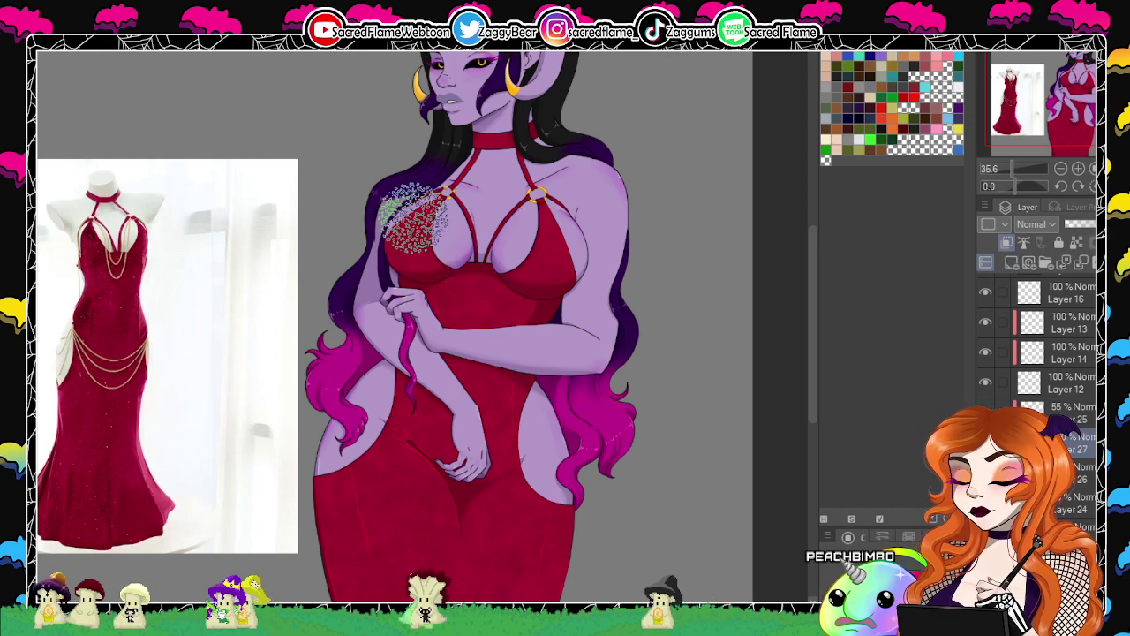
left_click_drag(480, 334, 521, 78)
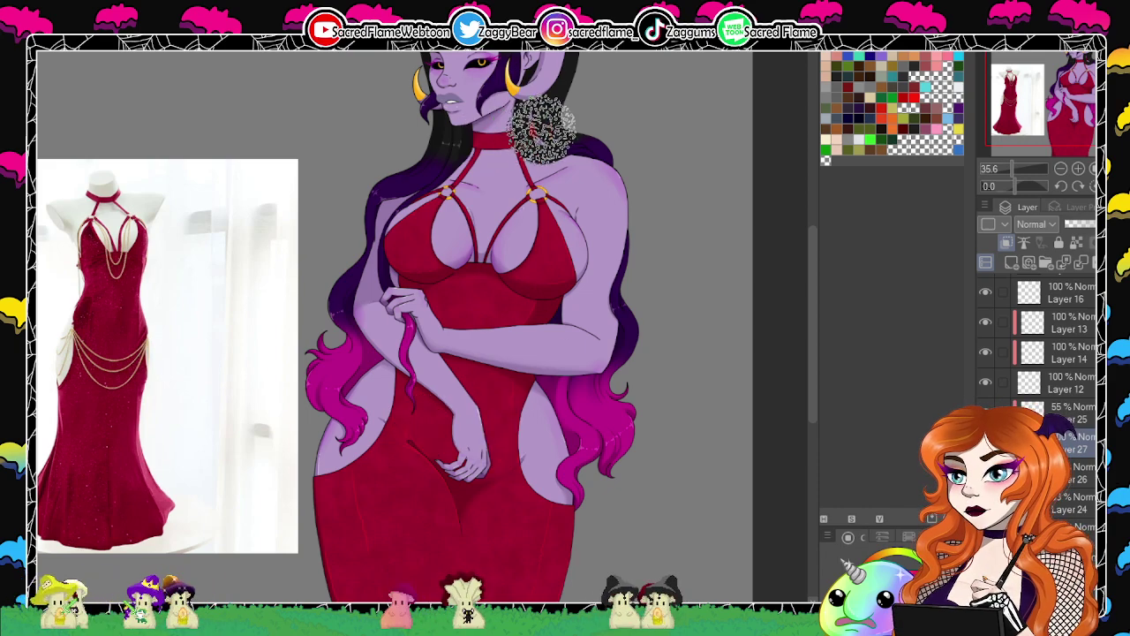
left_click_drag(625, 263, 606, 146)
left_click_drag(362, 353, 530, 375)
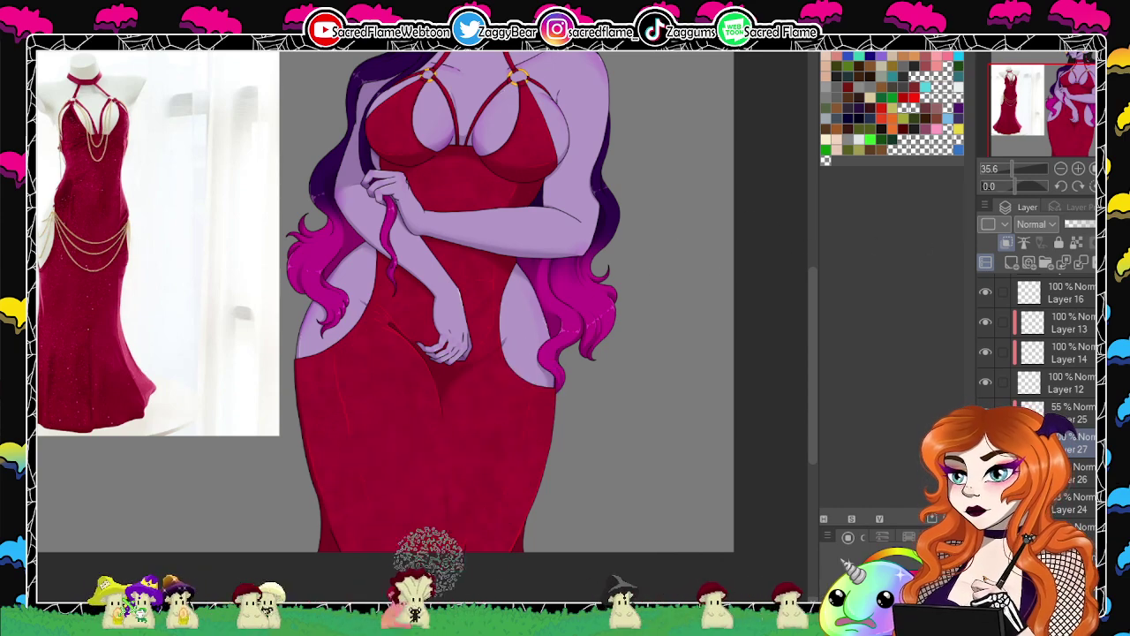
Cover the whole red dress with a fine speckled grain texture on another new layer.
left_click(1010, 260)
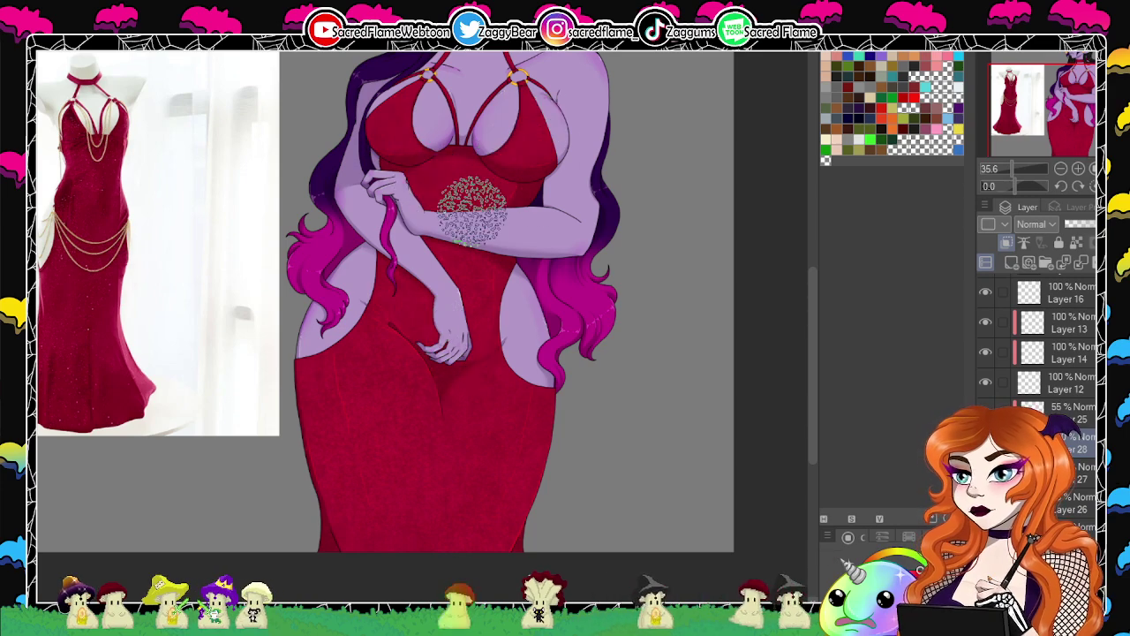
scroll(384, 309, "up", 3)
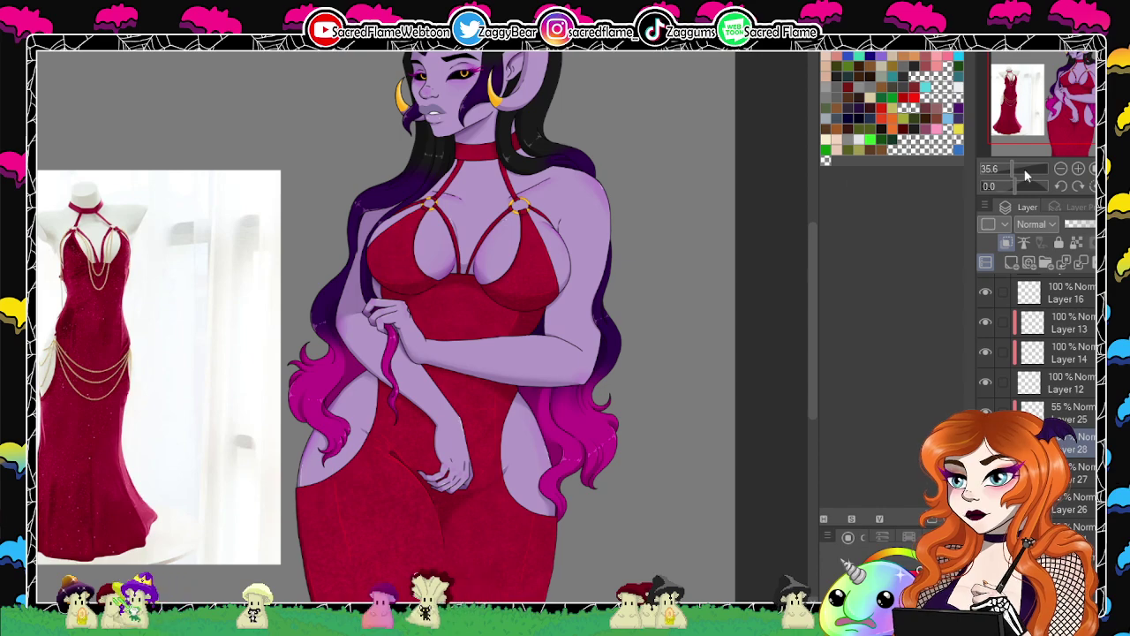
left_click_drag(1024, 169, 1011, 175)
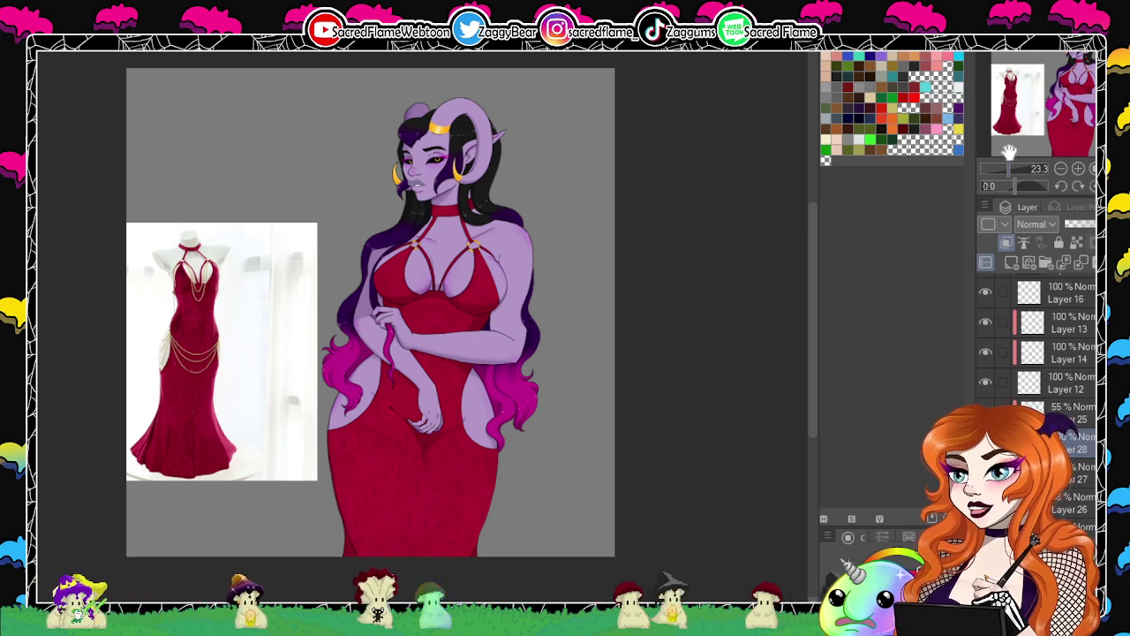
left_click(1012, 167)
left_click(1012, 167)
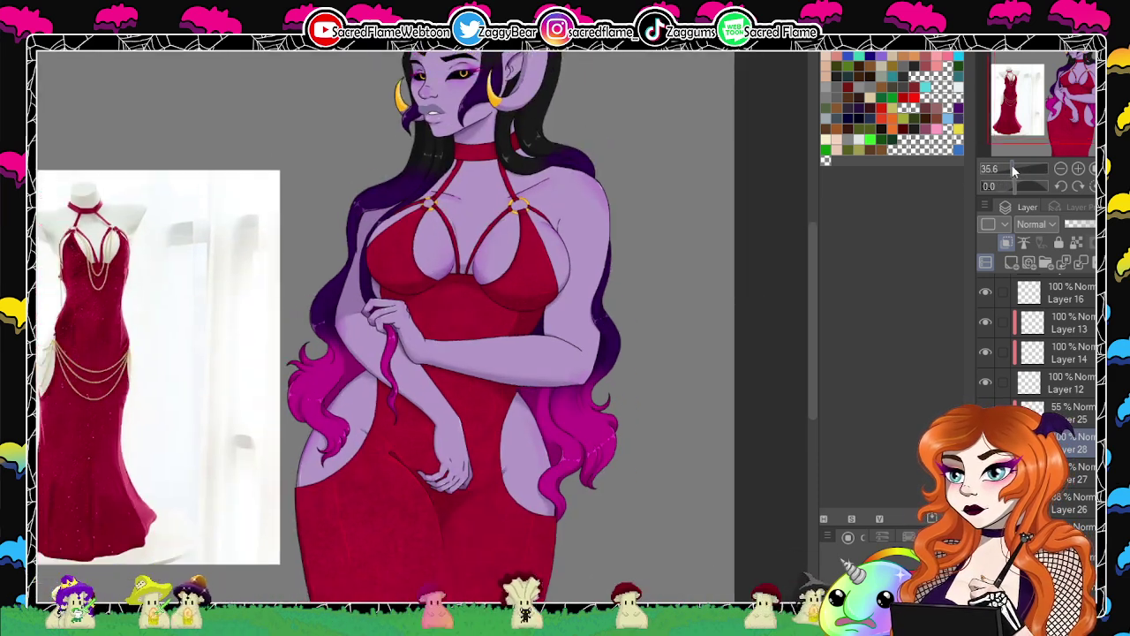
Scatter white star-shaped sparkles across the dress and choker on a new layer and adjust the sparkle layer's opacity.
left_click_drag(1013, 168, 1011, 168)
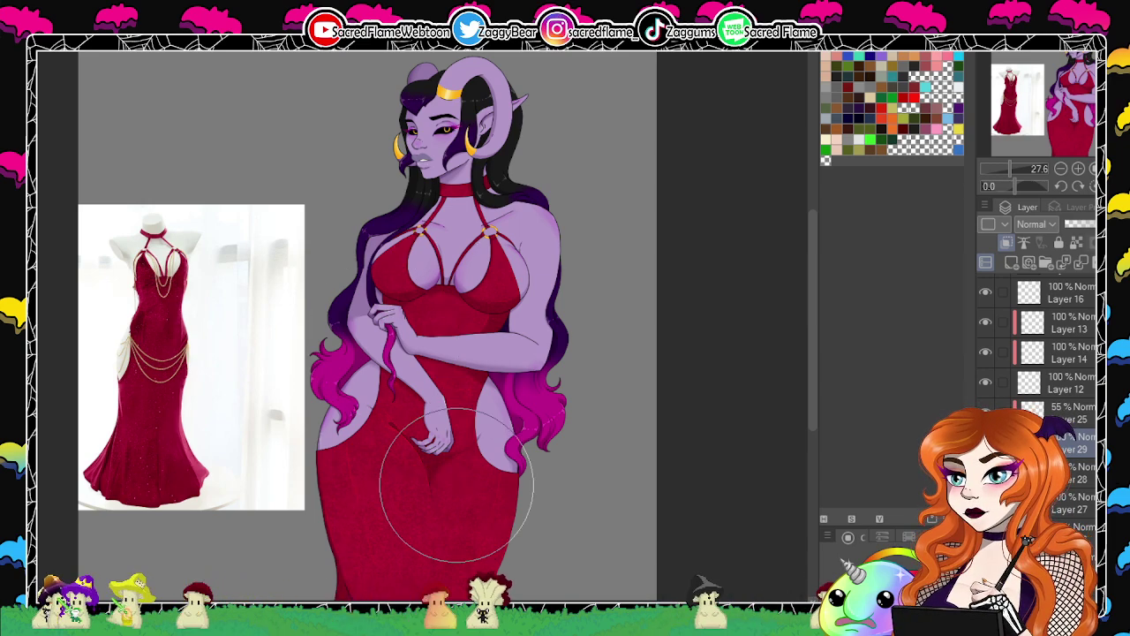
left_click_drag(612, 424, 596, 404)
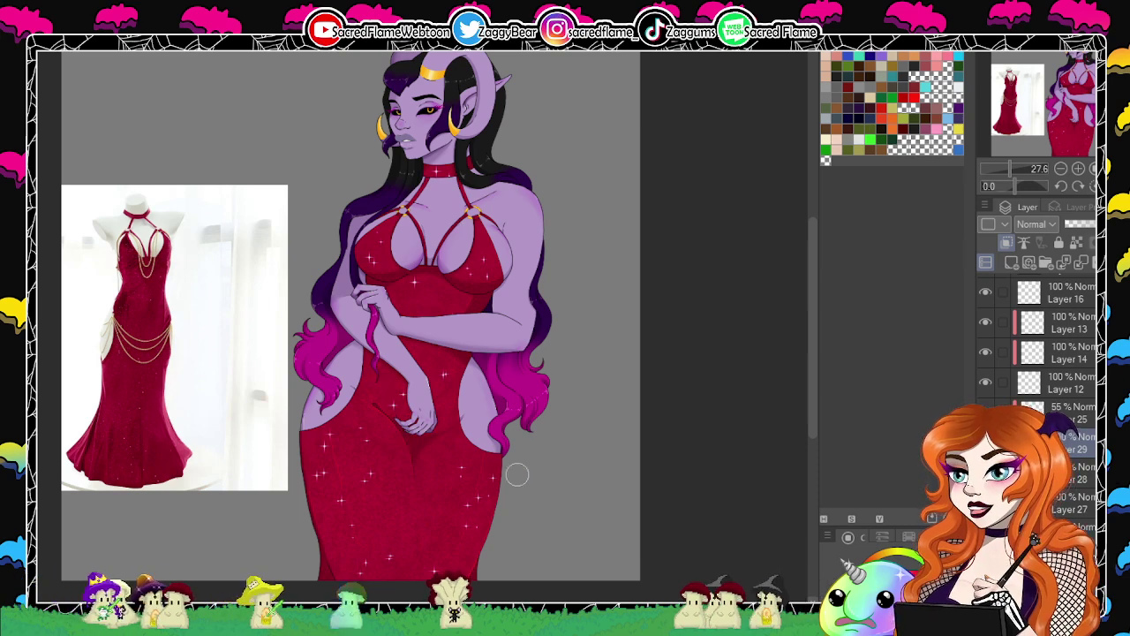
left_click_drag(657, 316, 660, 344)
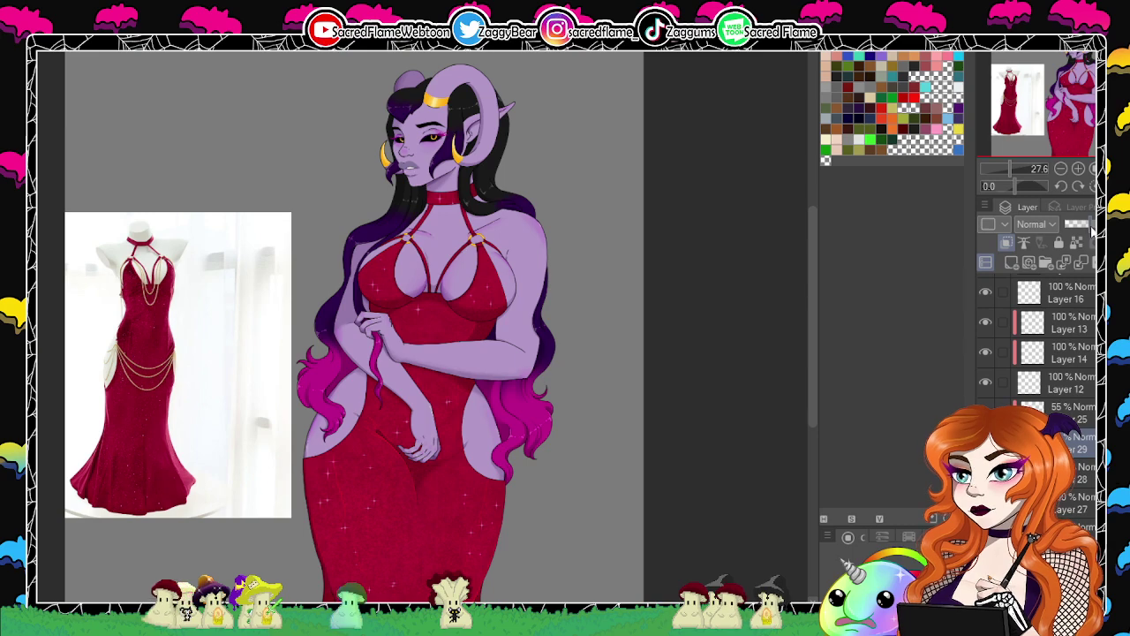
left_click(1009, 170)
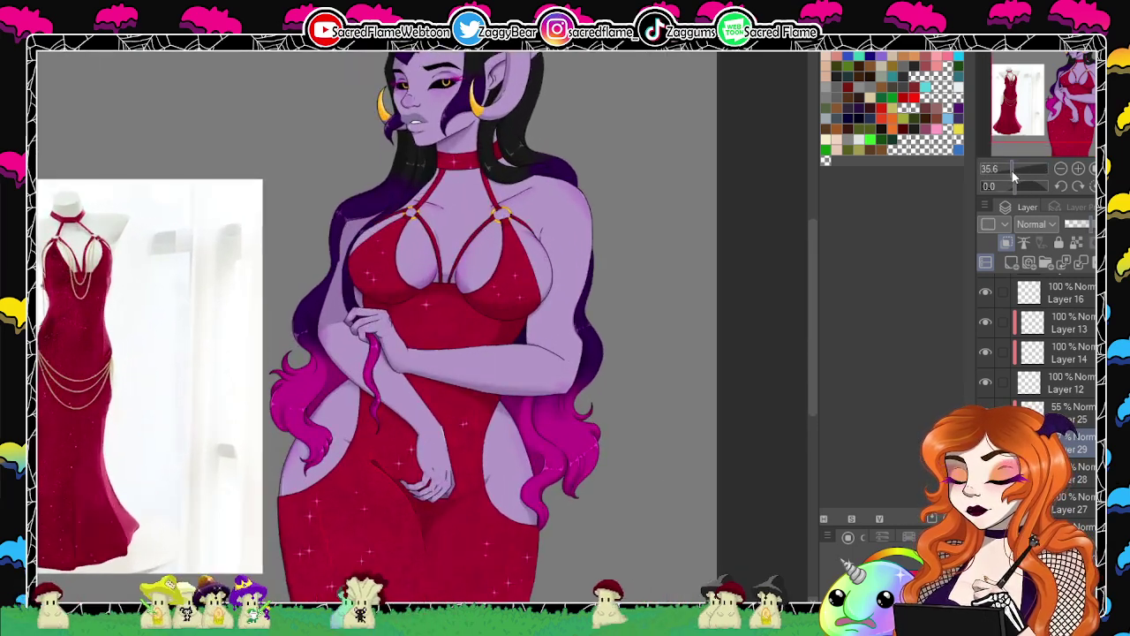
left_click(1014, 170)
left_click_drag(623, 422, 663, 358)
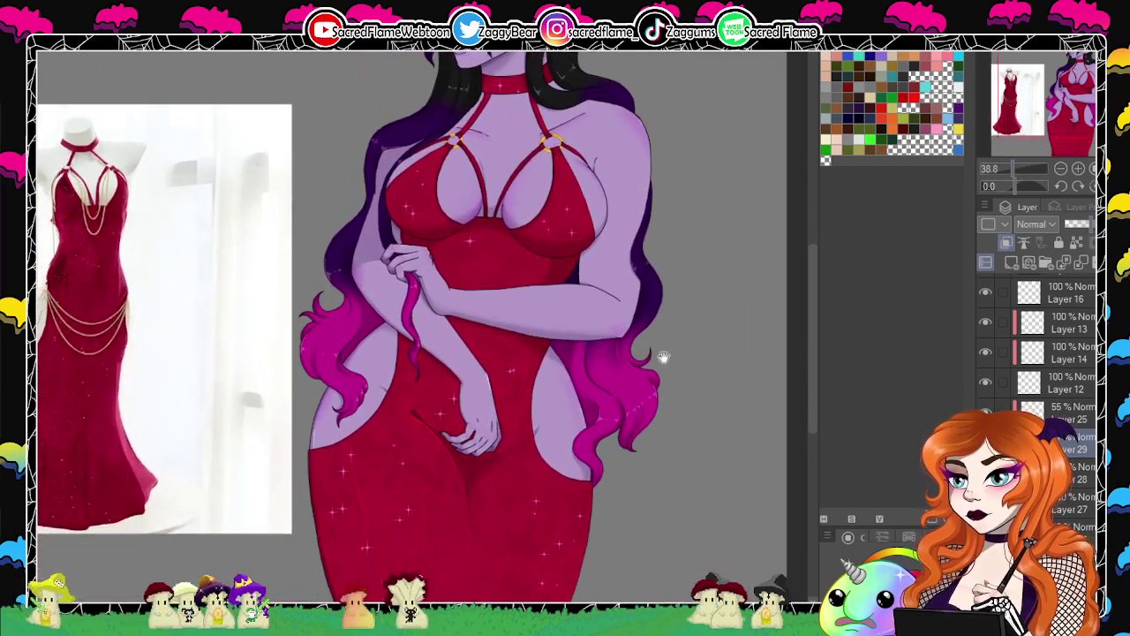
Dust tiny white glitter specks over the dress on a new layer, then balance the opacity of the star and speck layers.
left_click(1010, 171)
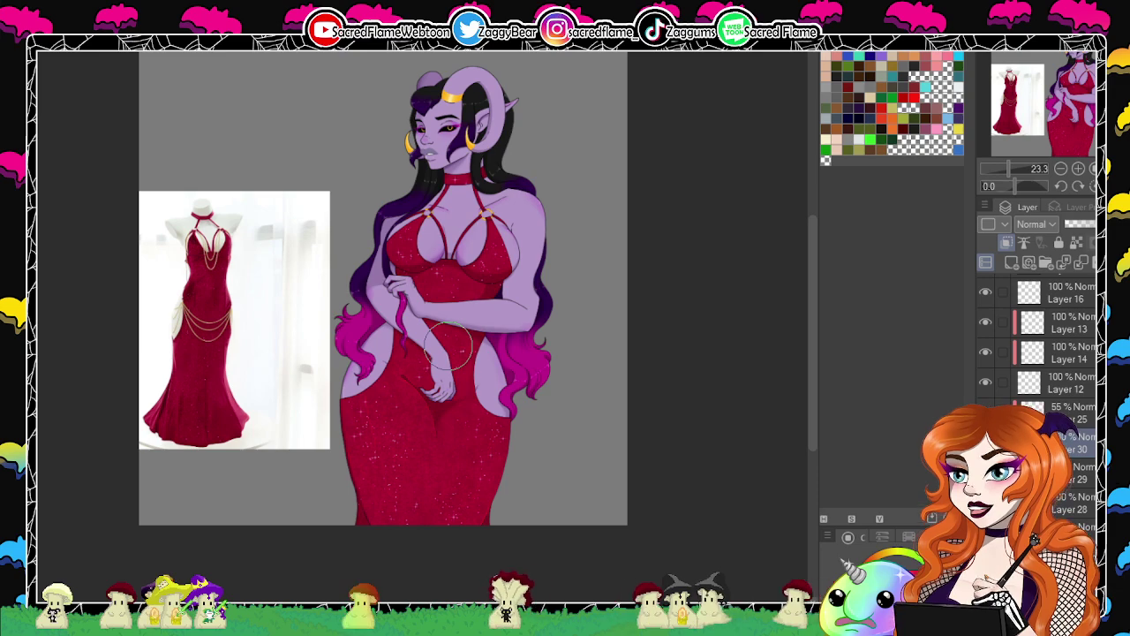
left_click(1013, 166)
left_click_drag(1012, 162, 1011, 159)
left_click(1073, 472)
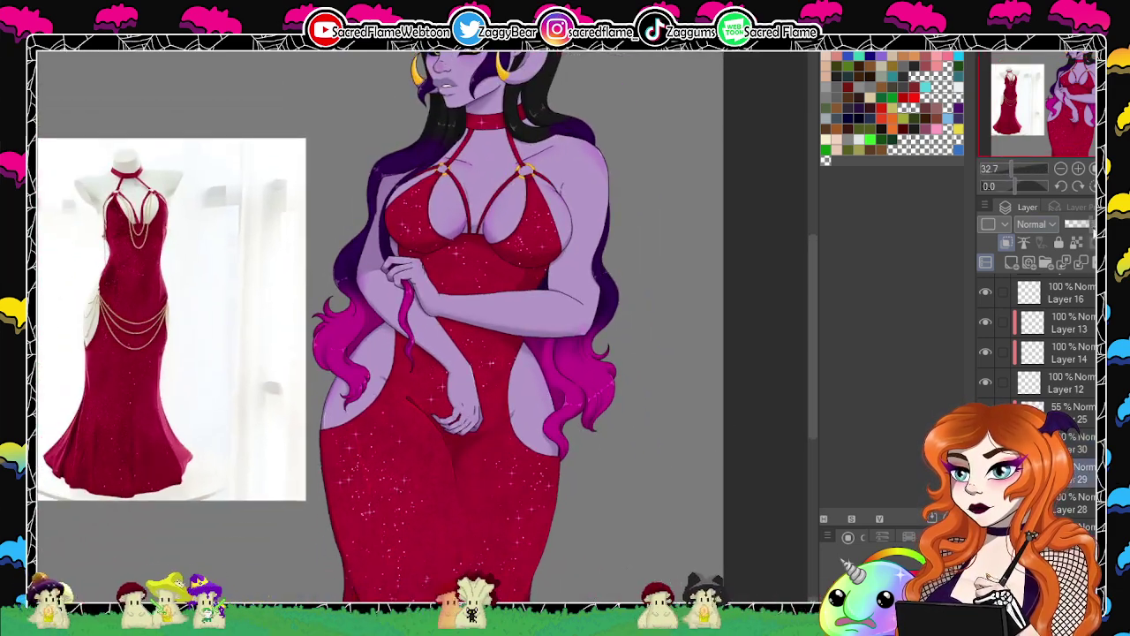
left_click(1069, 451)
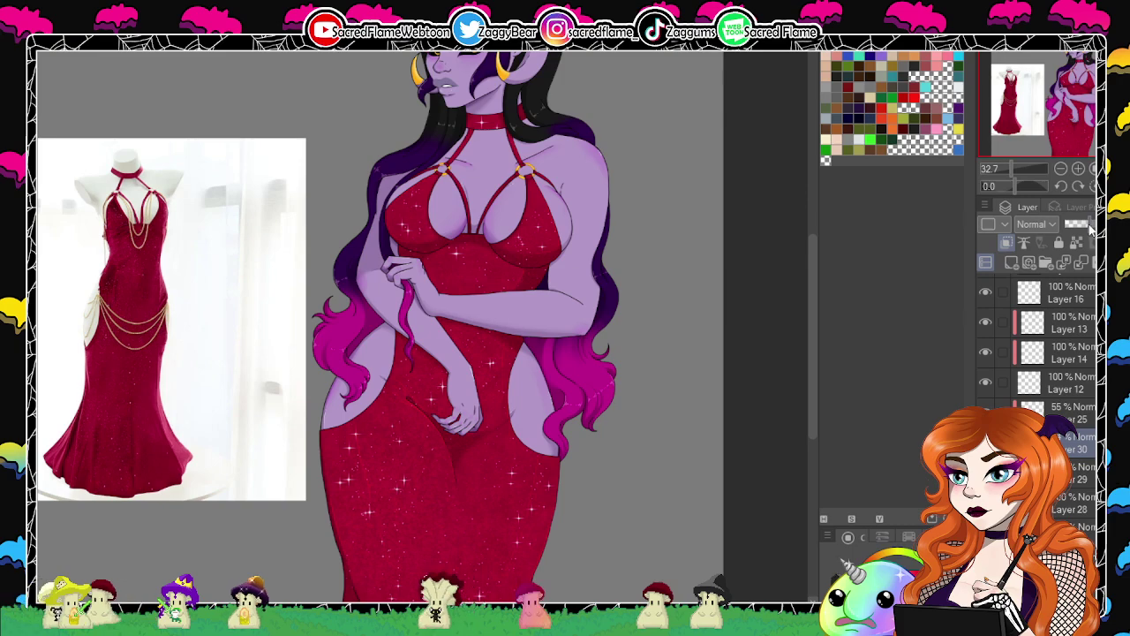
left_click(1013, 172)
left_click_drag(1012, 169, 1010, 168)
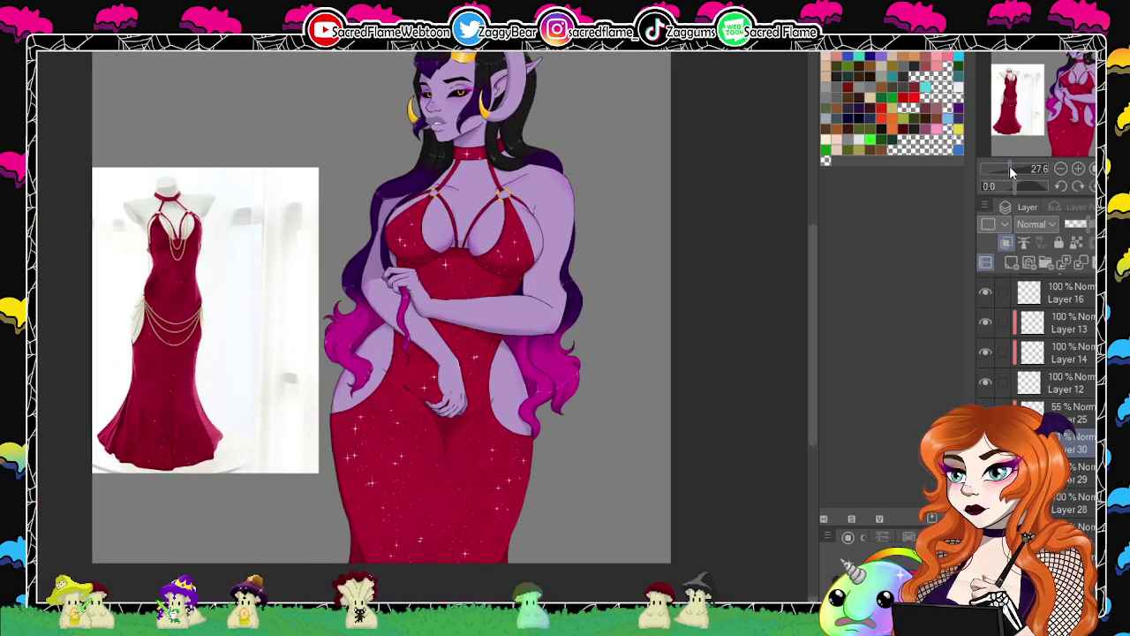
left_click_drag(654, 403, 647, 429)
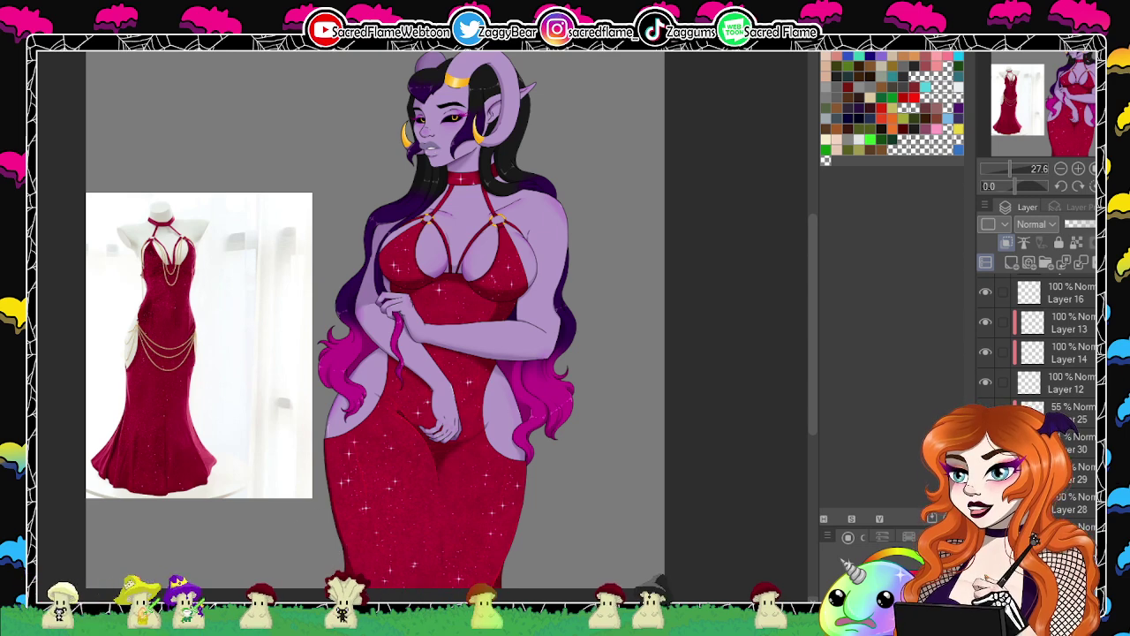
Touch up the dress's soft shading around the crease below the hand with the texture and sparkles hidden, then show them again.
key("ctrl+z")
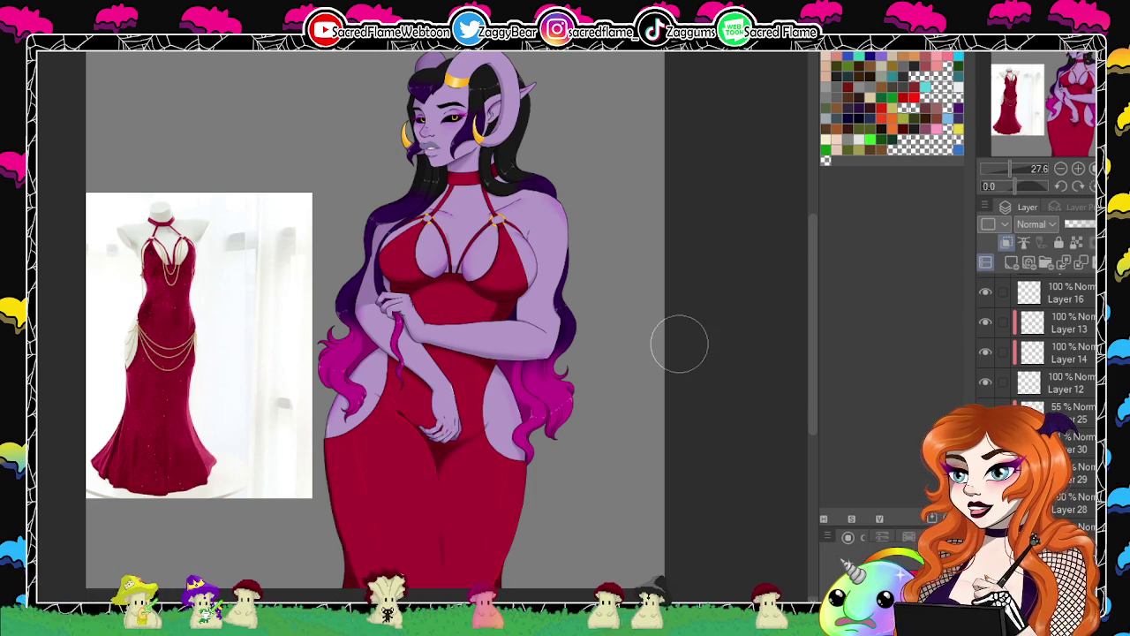
left_click(438, 451, "alt")
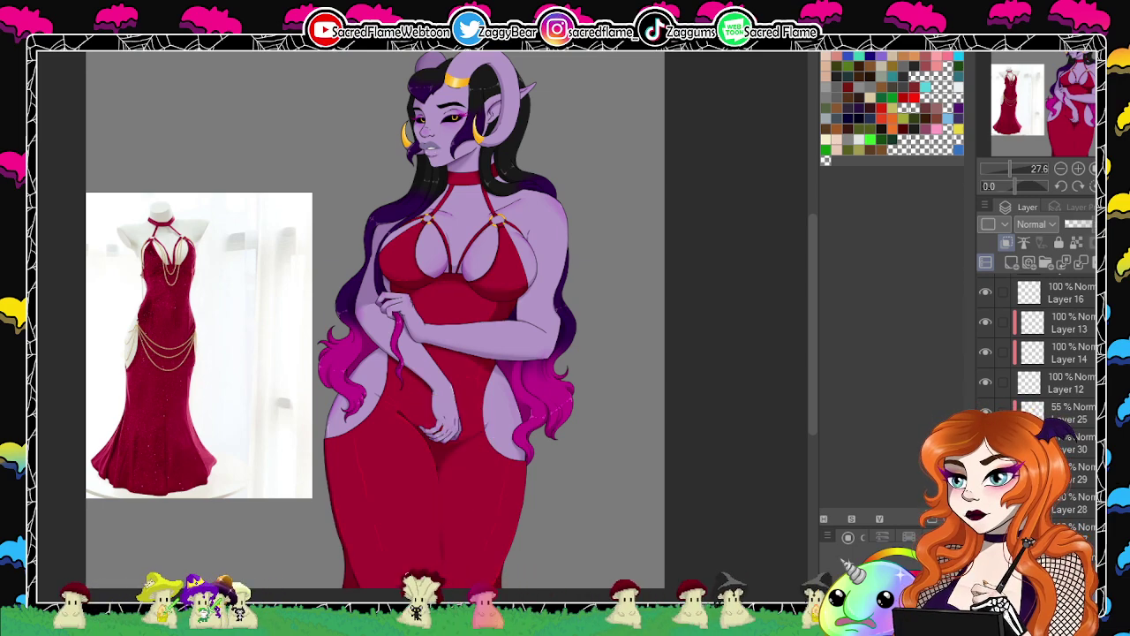
key("ctrl+y")
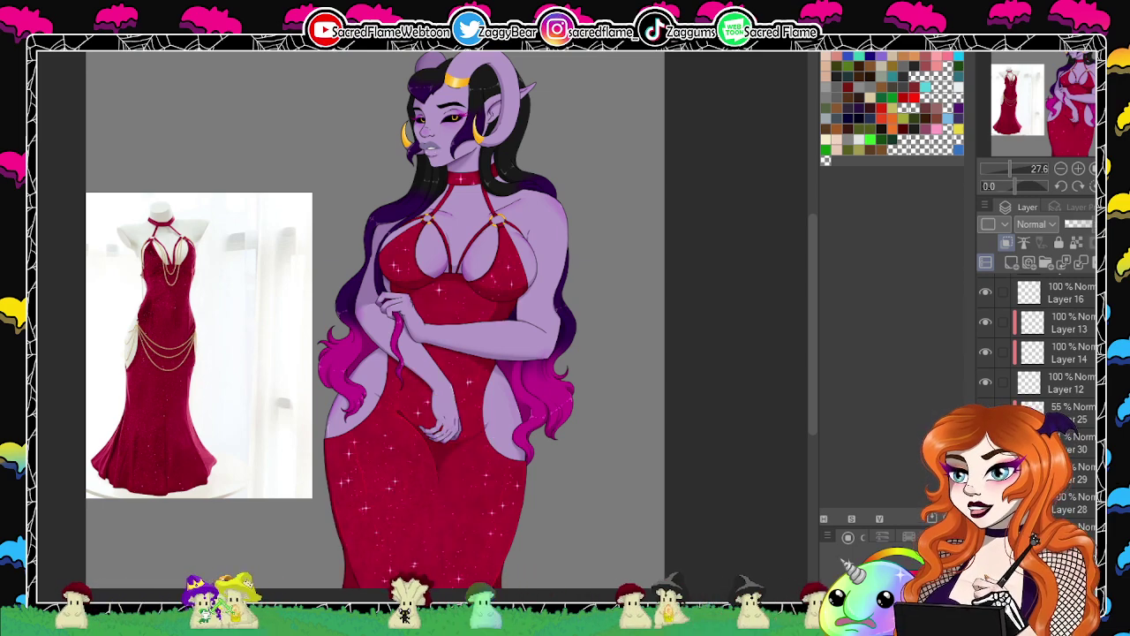
Paint a soft dark fold shadow down the middle of the skirt between the legs, reaching the lower canvas edge.
left_click_drag(1009, 168, 1018, 167)
left_click_drag(1063, 110, 1068, 144)
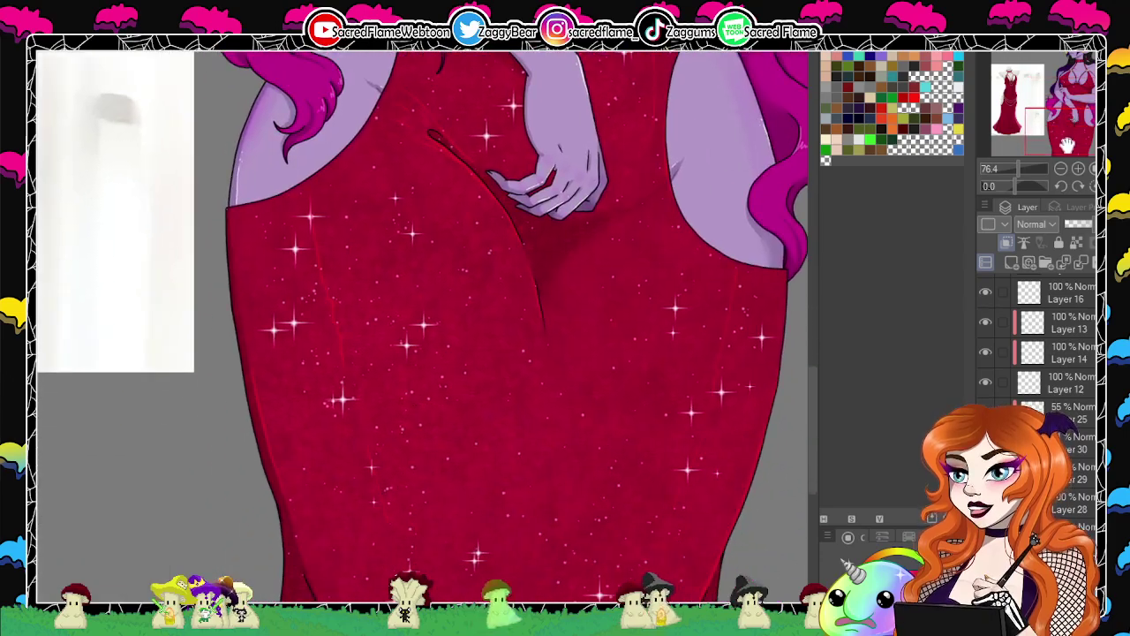
left_click_drag(368, 318, 94, 93)
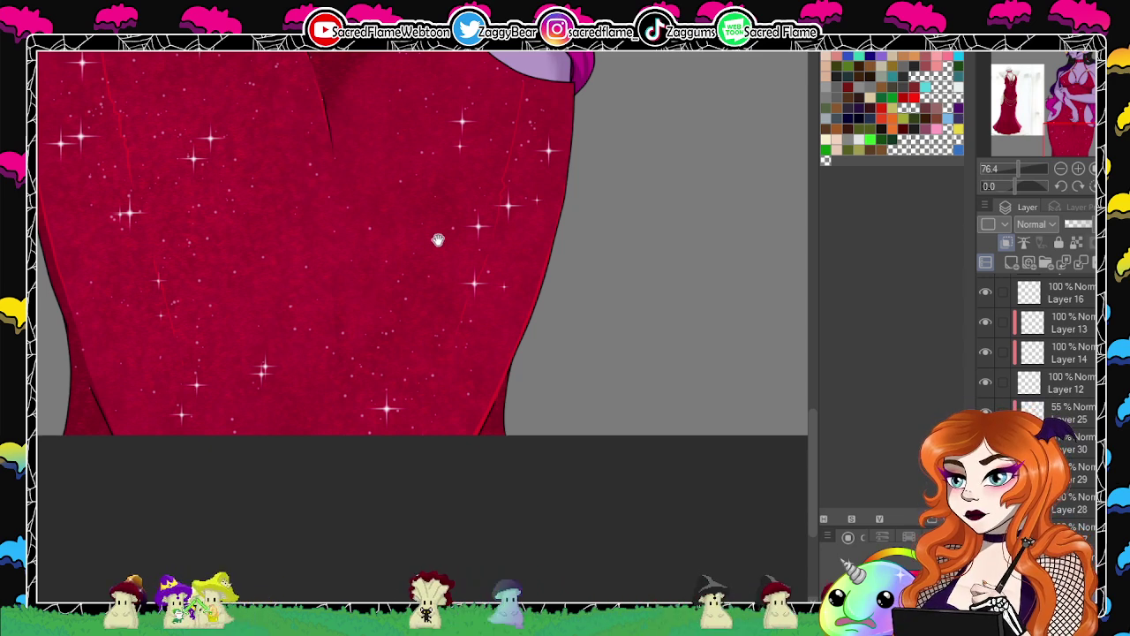
left_click_drag(437, 239, 419, 266)
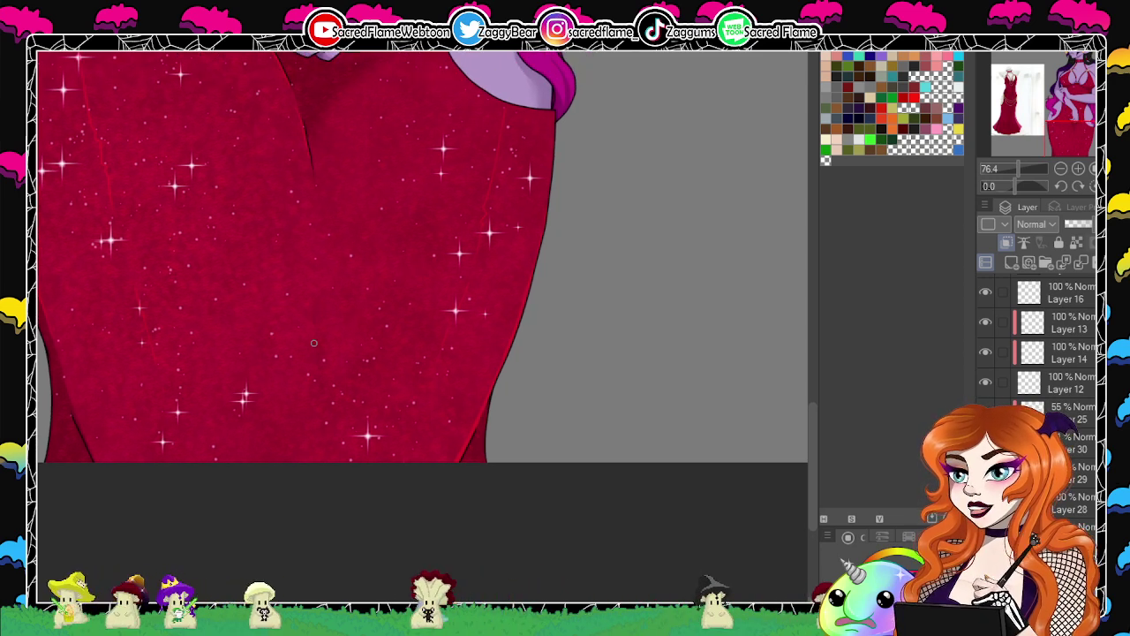
left_click_drag(314, 298, 314, 378)
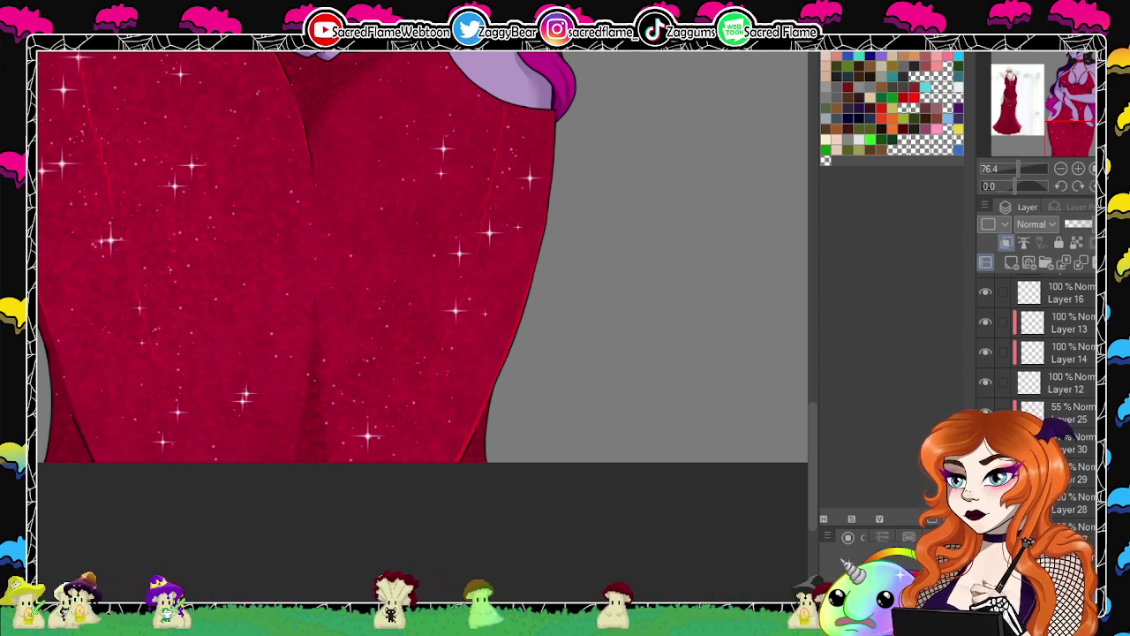
left_click_drag(1014, 166, 1008, 170)
key("space")
left_click_drag(702, 278, 686, 429)
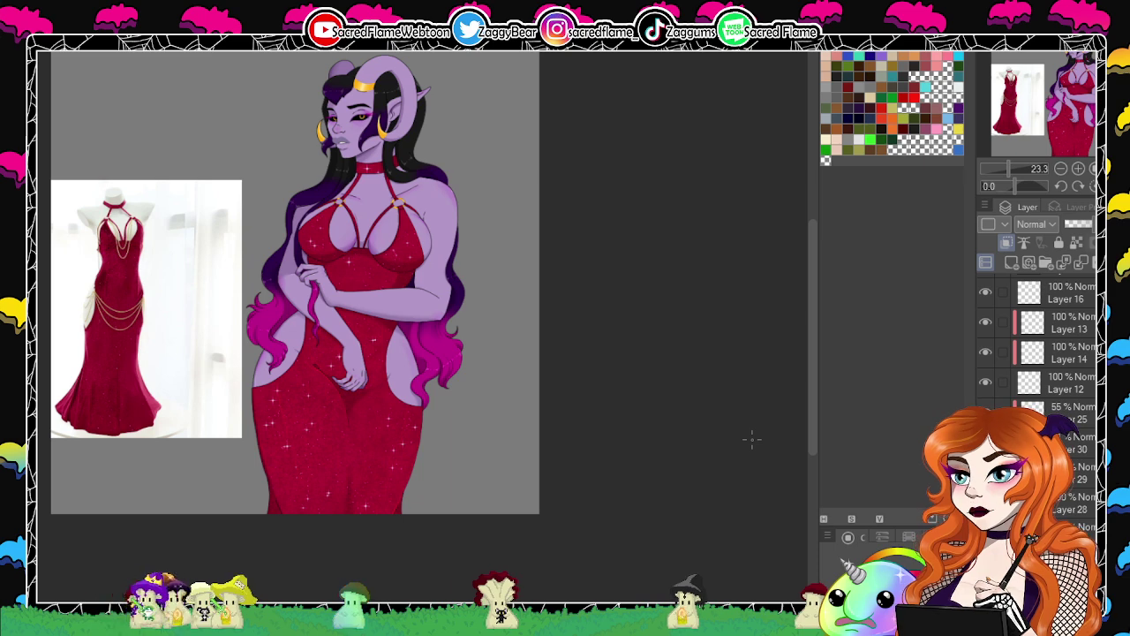
Add a new layer above Layer 15 and paint small white glints in both eyes on a rotated canvas.
left_click_drag(1009, 166, 1011, 166)
left_click_drag(1053, 74, 1052, 59)
scroll(1042, 353, "down", 5)
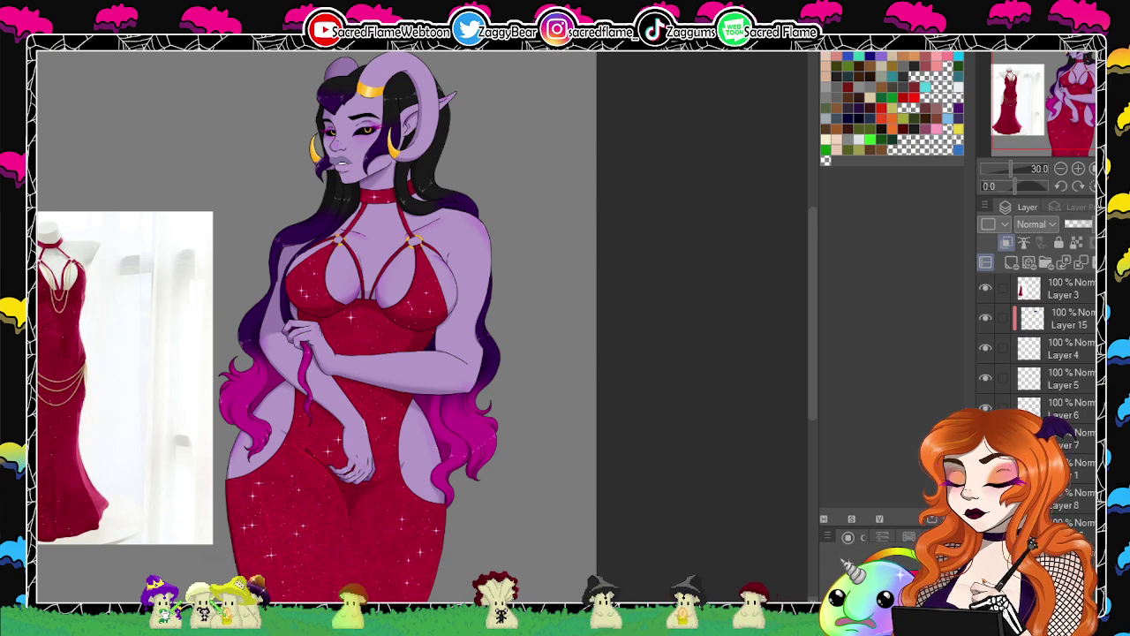
left_click(1059, 318)
left_click(1015, 263)
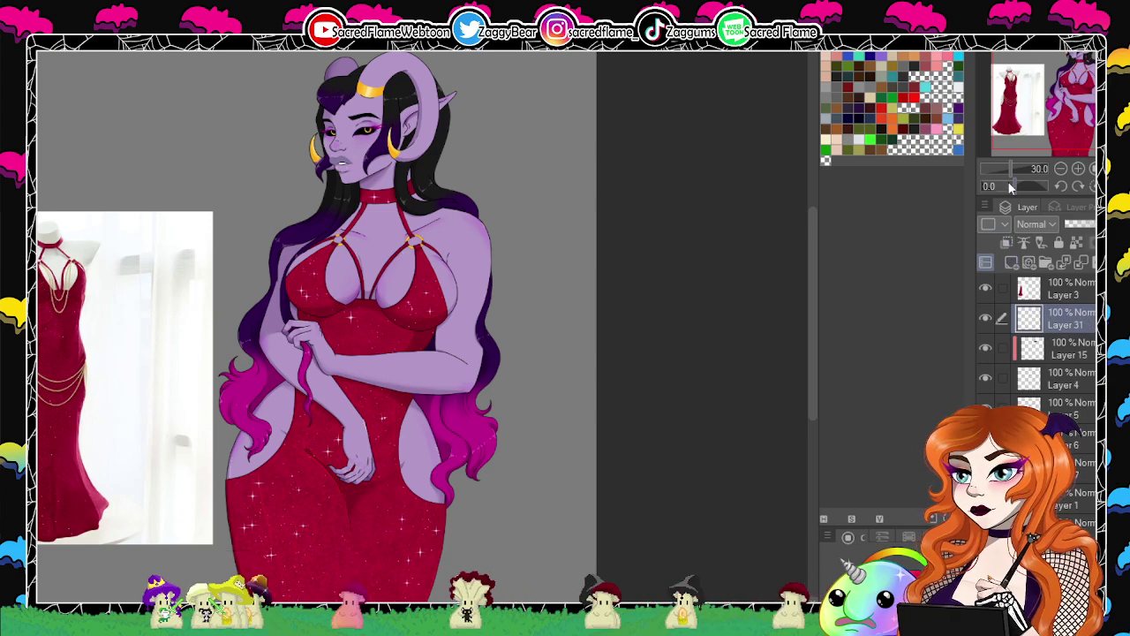
scroll(1015, 165, "up", 5)
scroll(1016, 163, "up", 1)
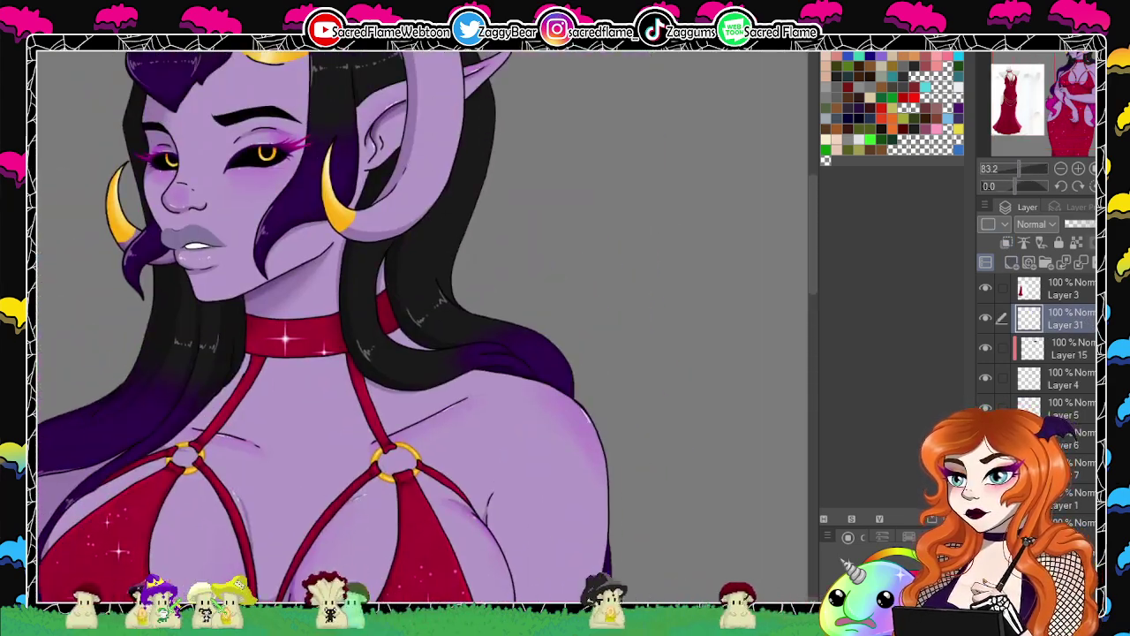
scroll(1018, 168, "up", 4)
left_click_drag(1085, 59, 1085, 51)
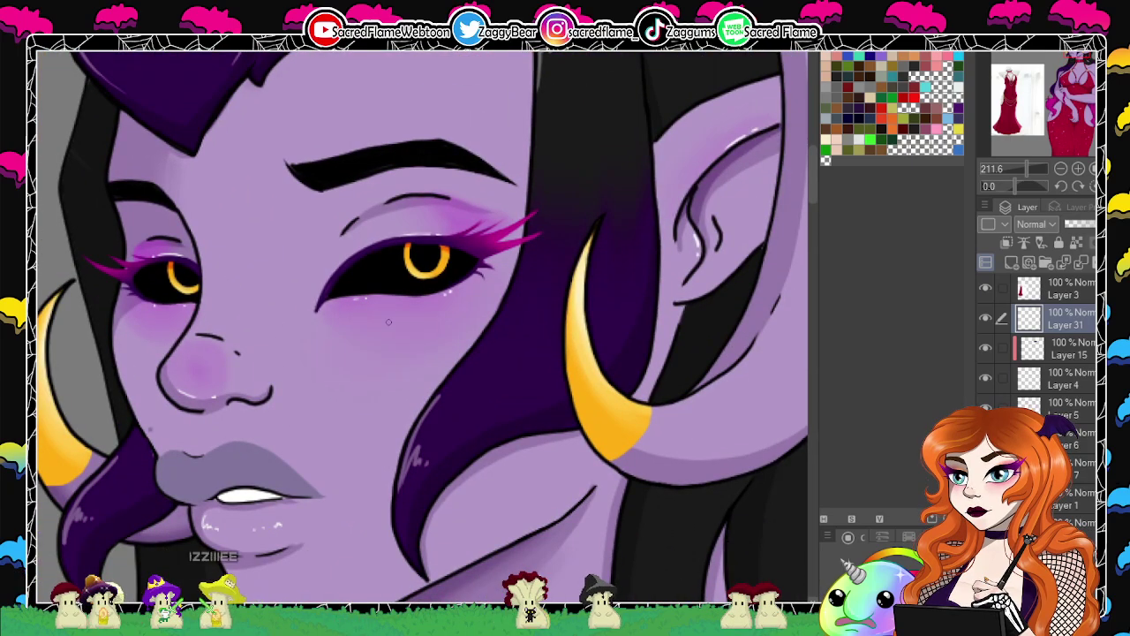
left_click_drag(1010, 185, 911, 175)
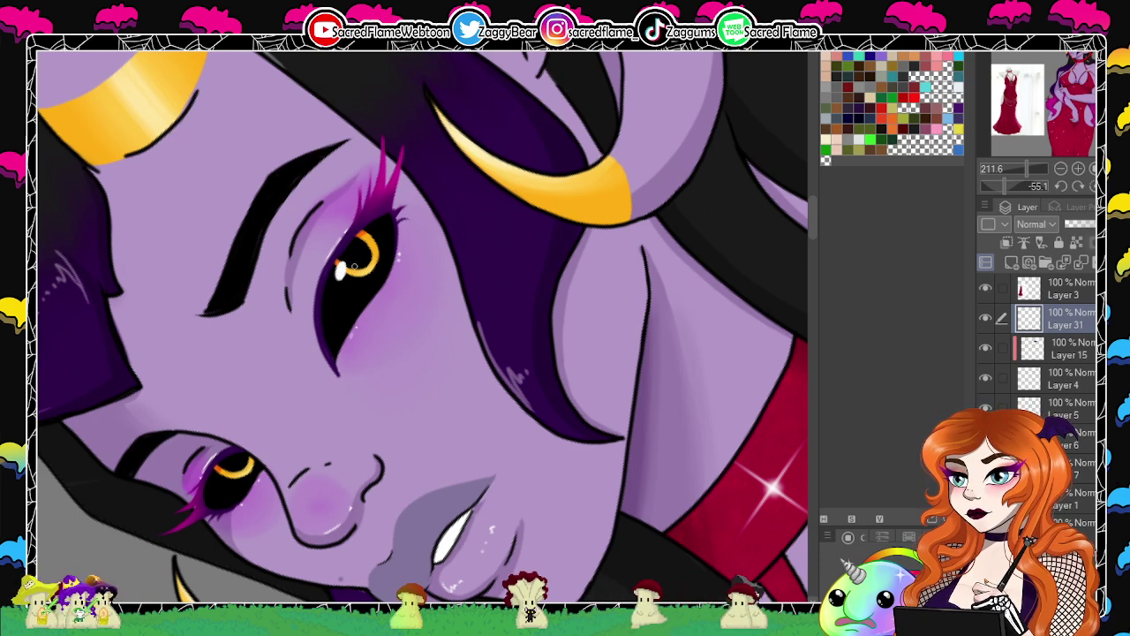
left_click(378, 243)
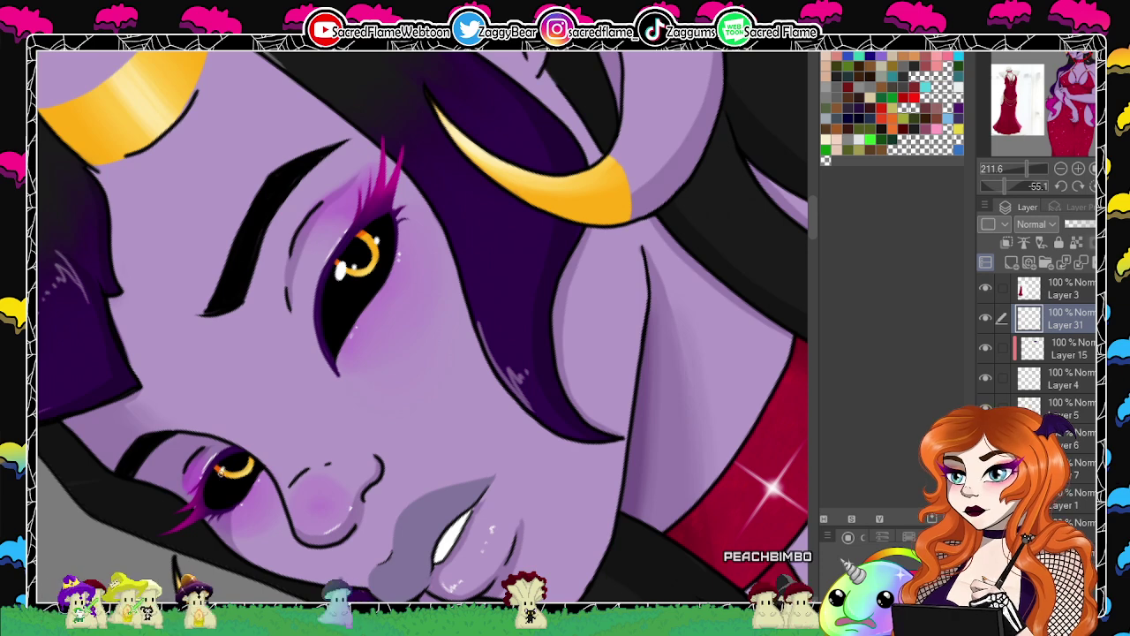
left_click_drag(219, 467, 223, 477)
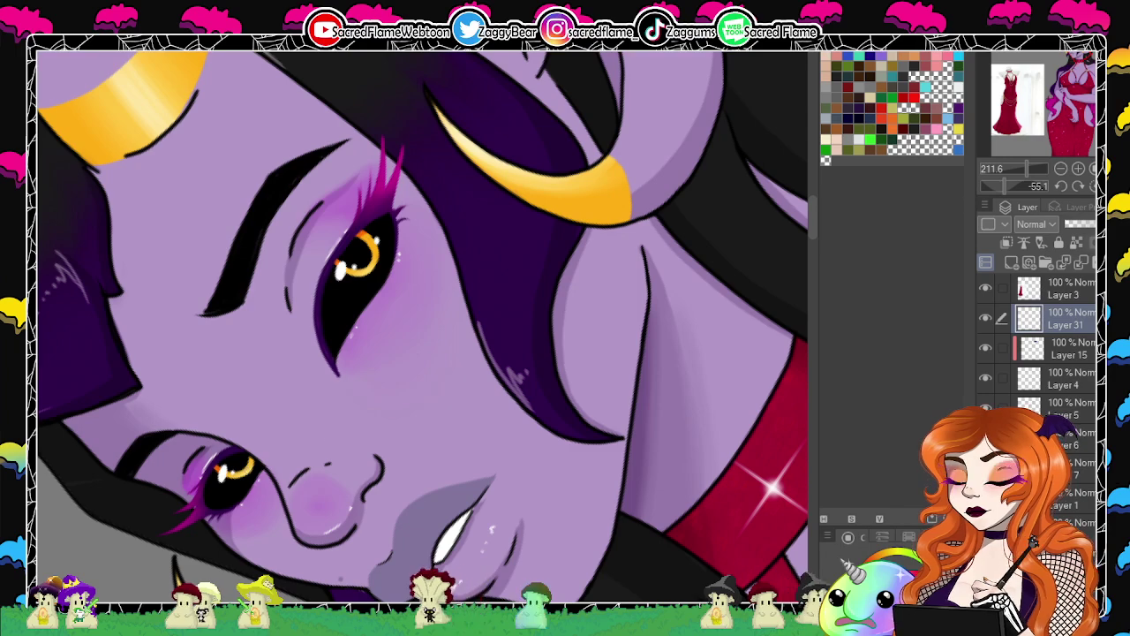
Straighten the canvas and paint a soft yellow glow around both irises on a new layer below the eye glints.
left_click(1029, 181)
mouse_move(1030, 170)
left_mouse_down()
mouse_move(1010, 170)
mouse_move(1025, 169)
left_mouse_up()
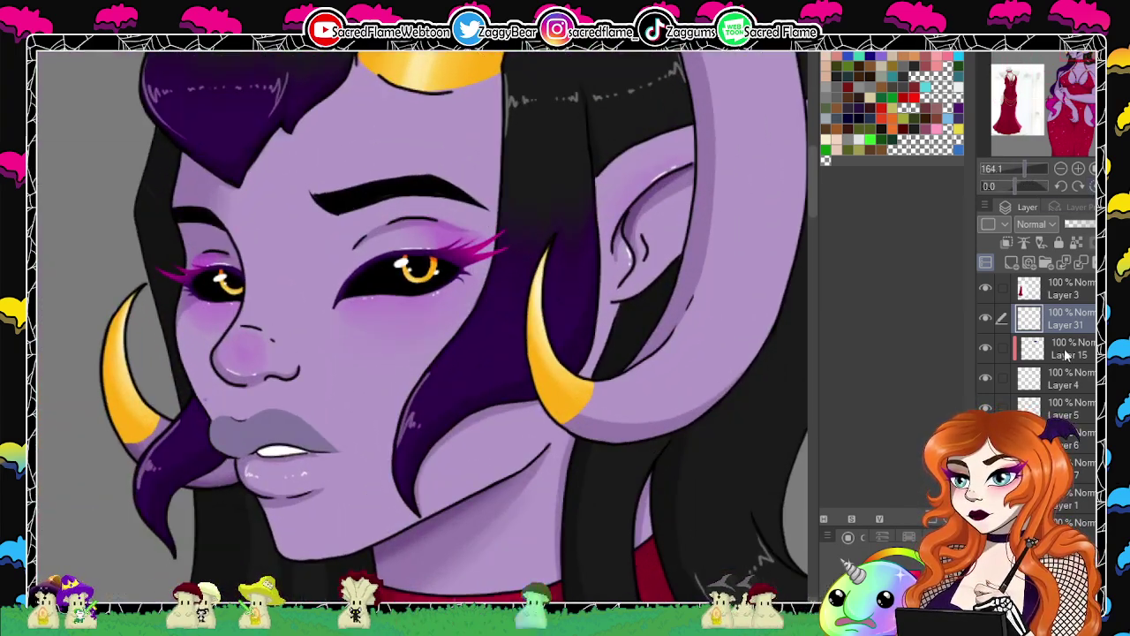
left_click(1007, 258)
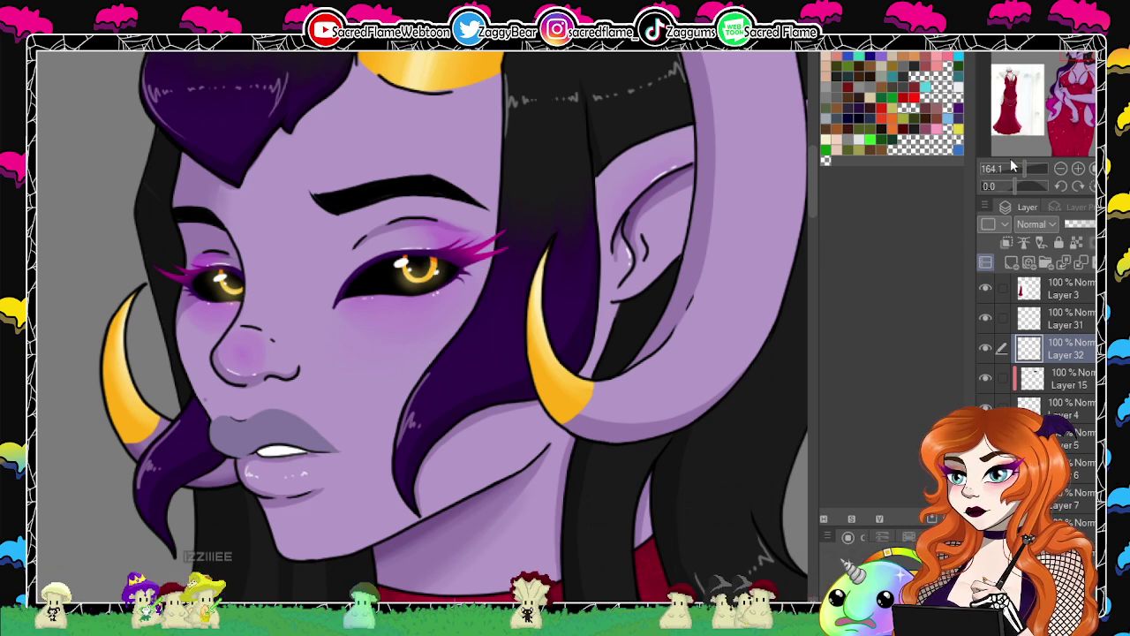
left_click_drag(1019, 168, 1012, 168)
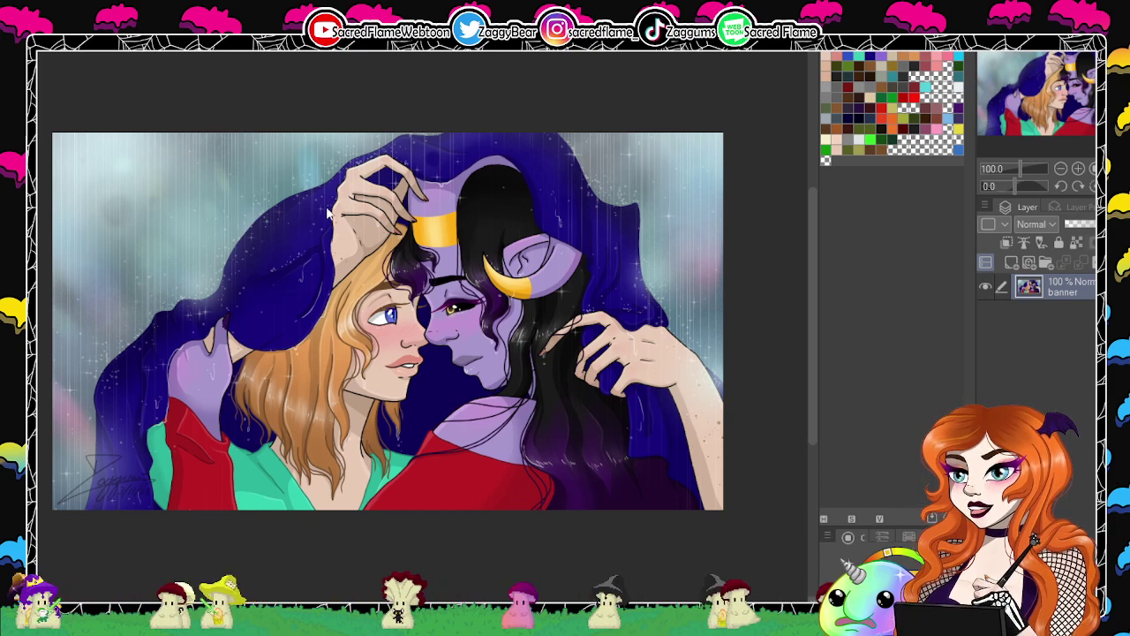
Look over the finished banner, Luna, Season 2 cover and Lunathirst illustrations in the other open documents.
scroll(456, 304, "up", 2)
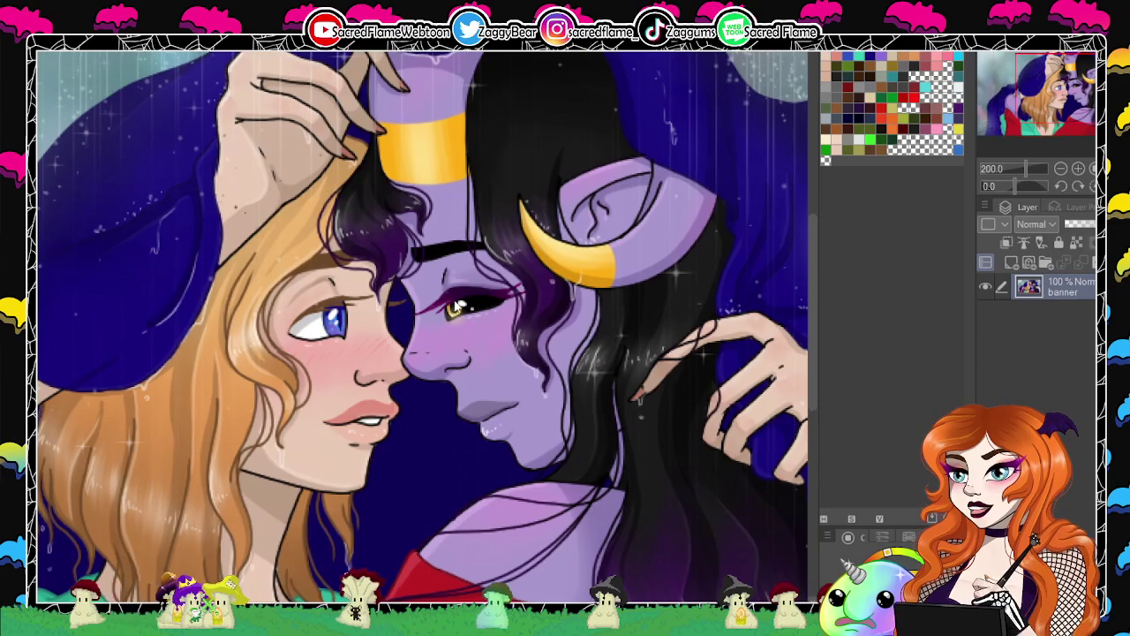
scroll(265, 246, "down", 2)
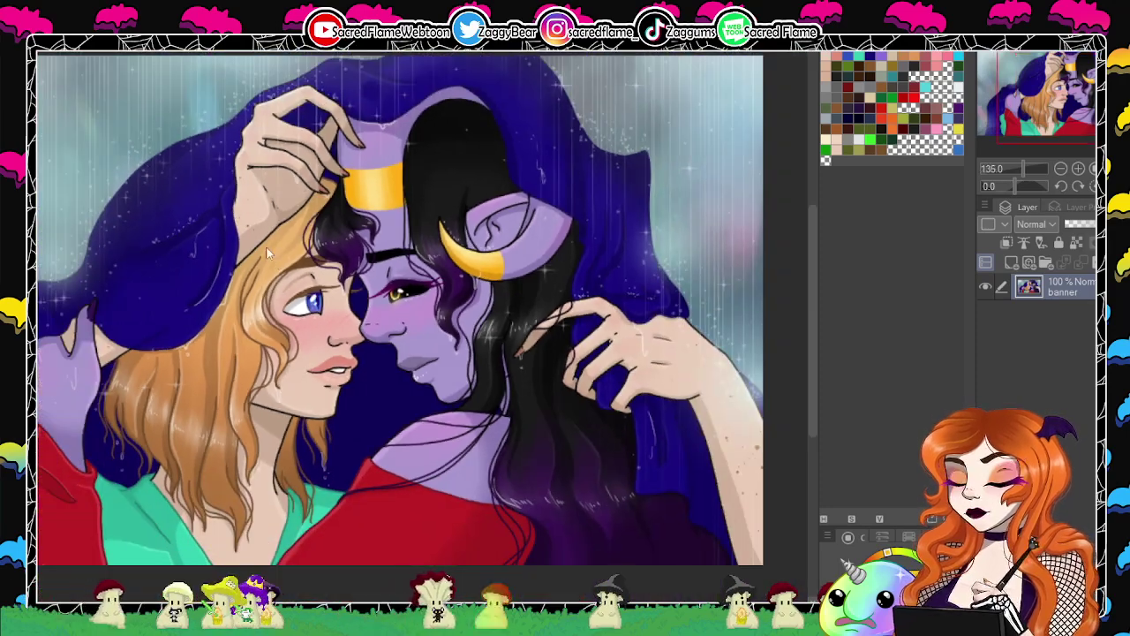
scroll(453, 91, "down", 1)
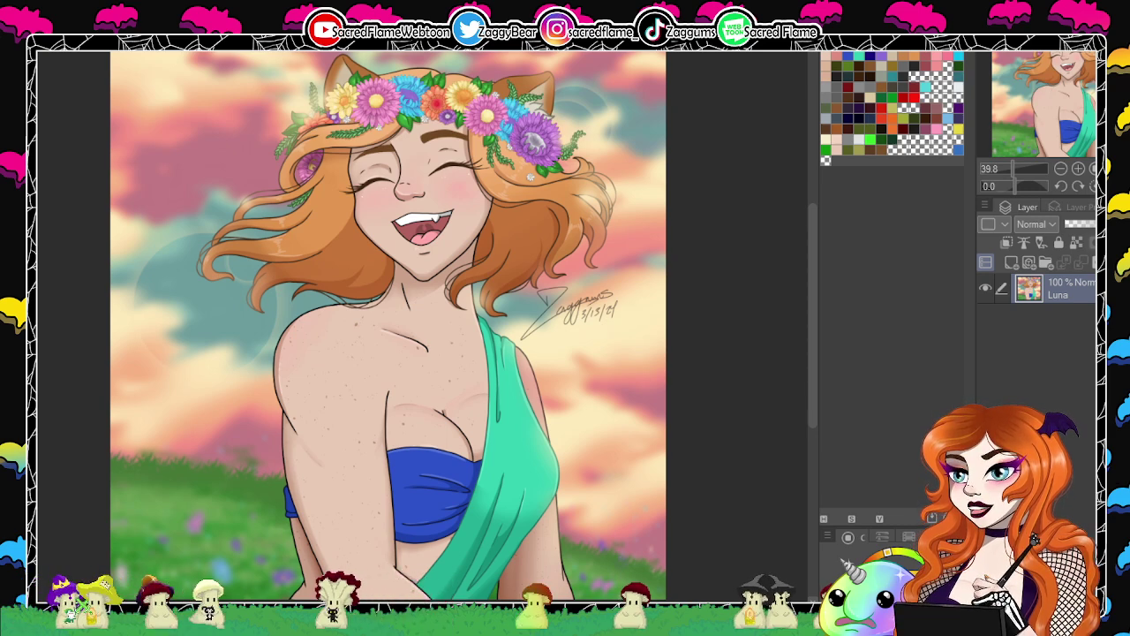
key("ctrl+Tab")
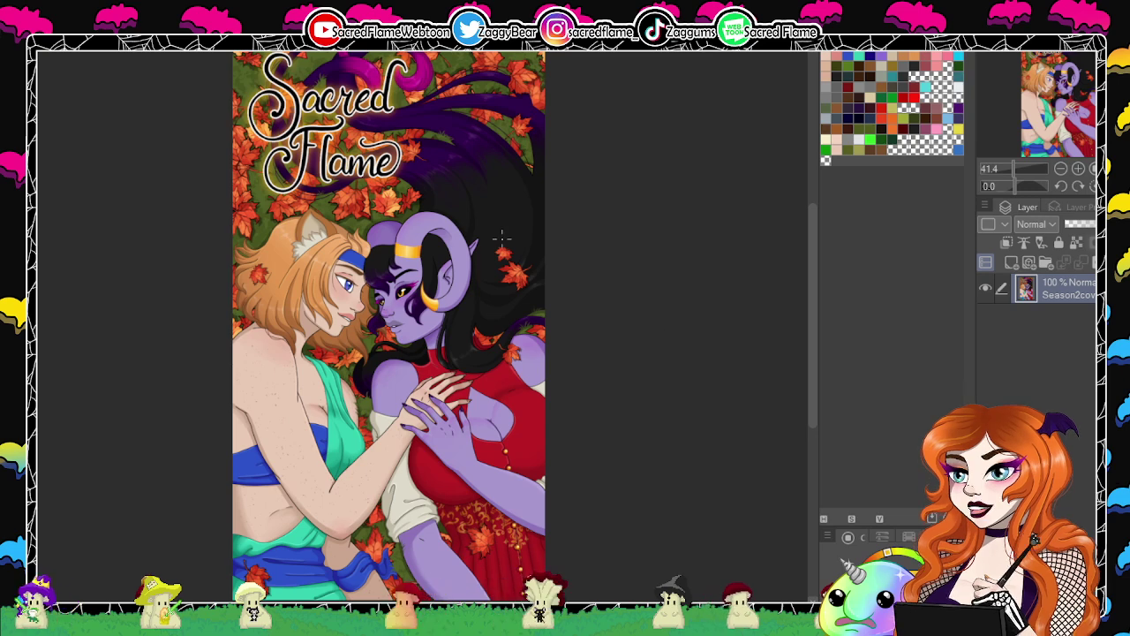
key("ctrl+Tab")
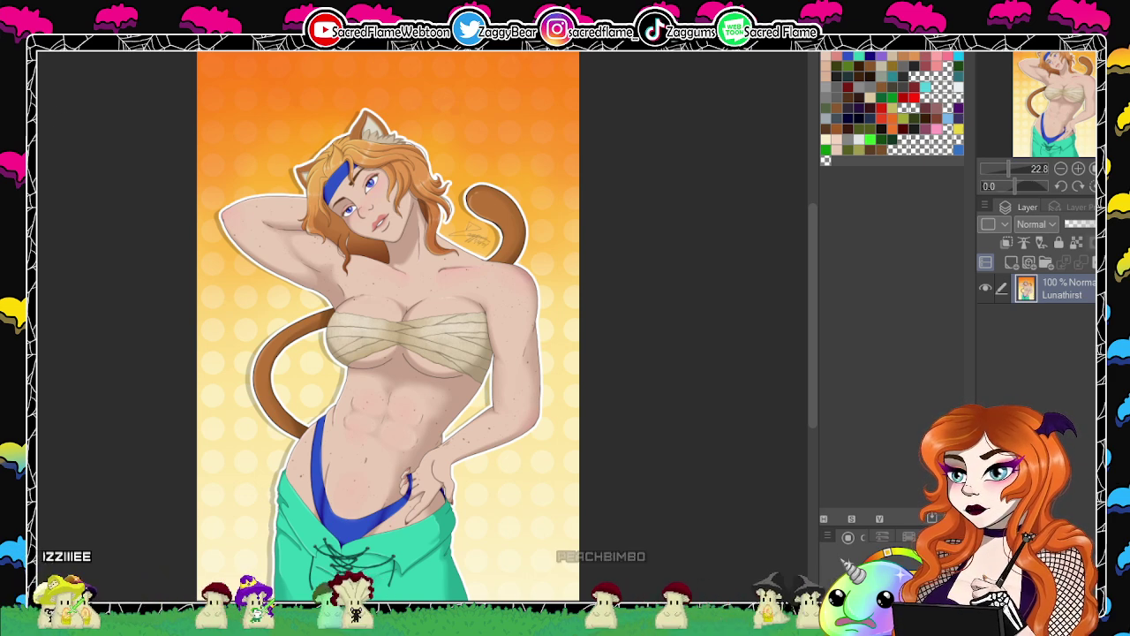
key("ctrl+Tab")
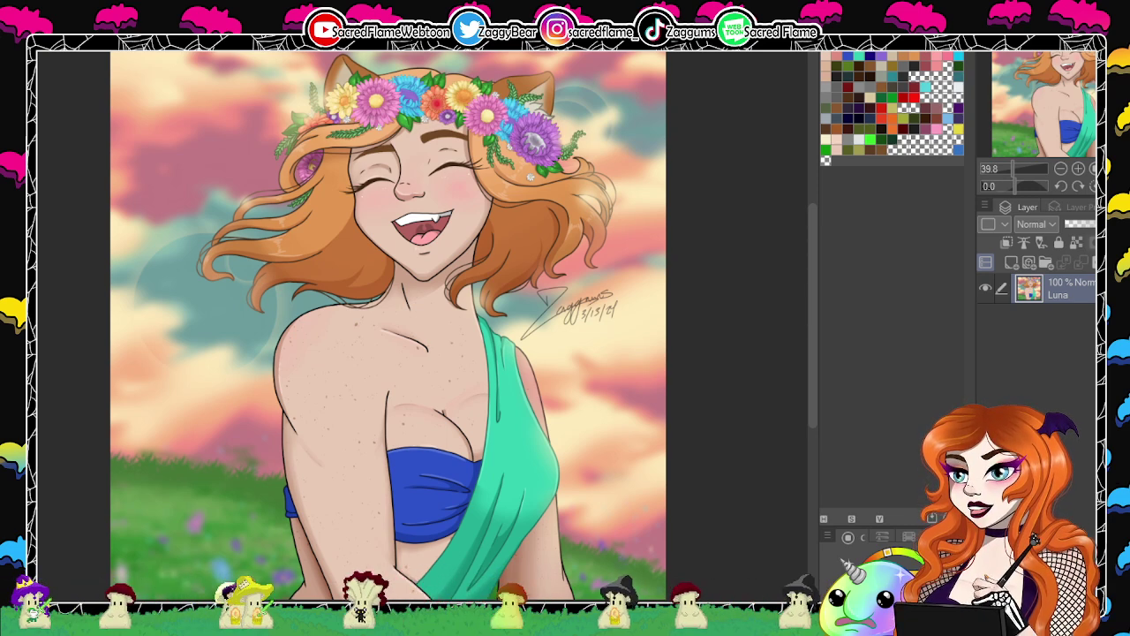
key("ctrl+Tab")
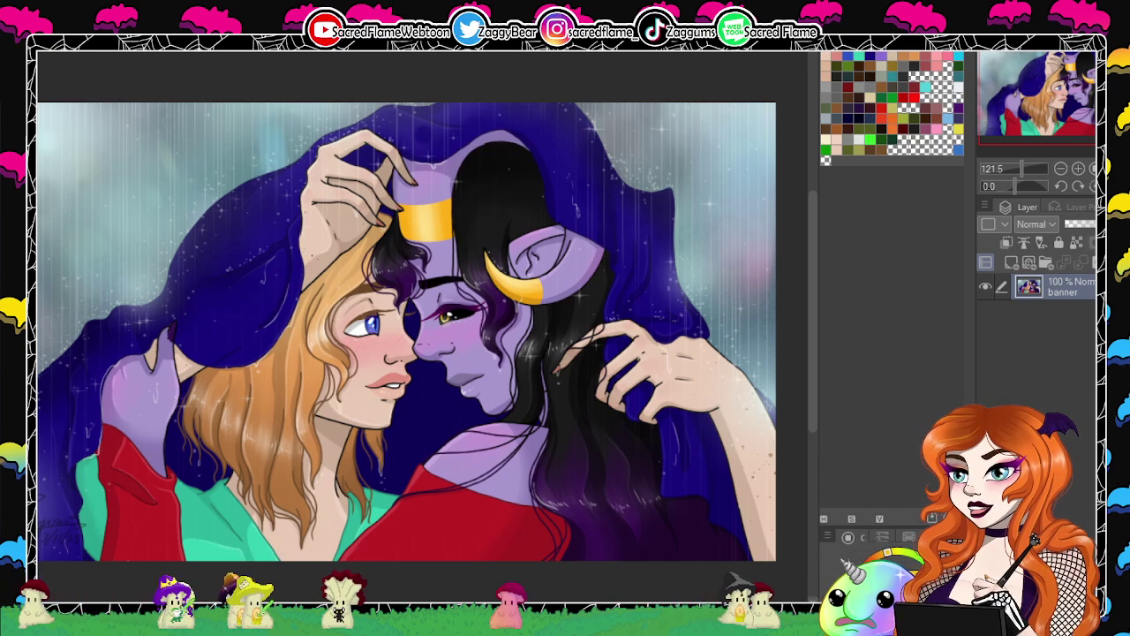
key("ctrl+Tab")
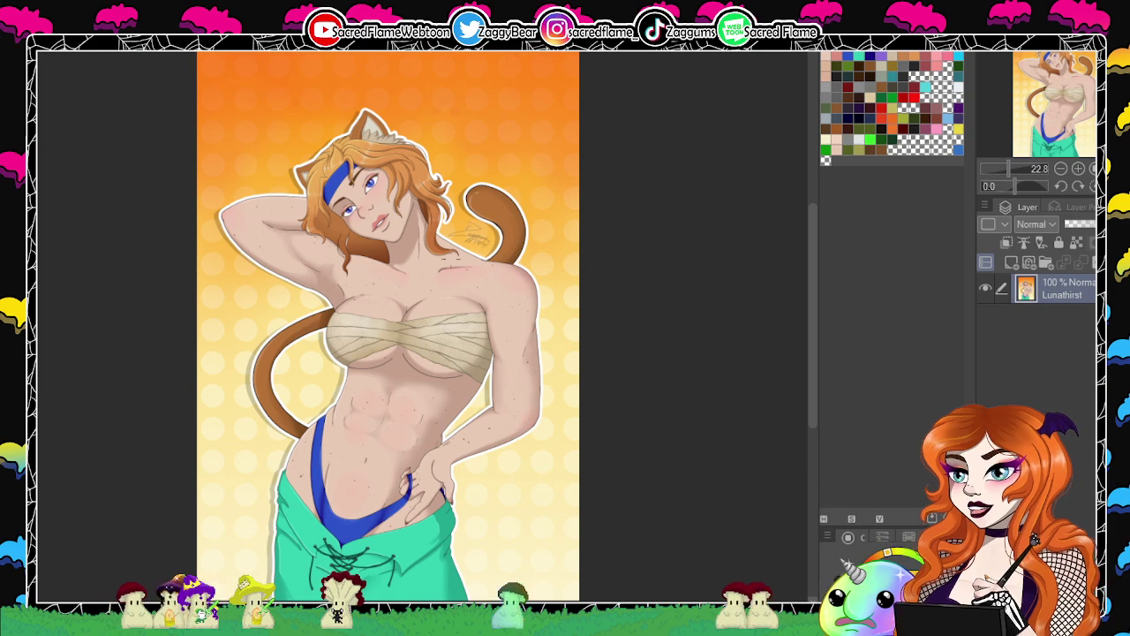
Return to the horned character's drawing and frame her figure together with the red dress reference photo.
key("ctrl+Tab")
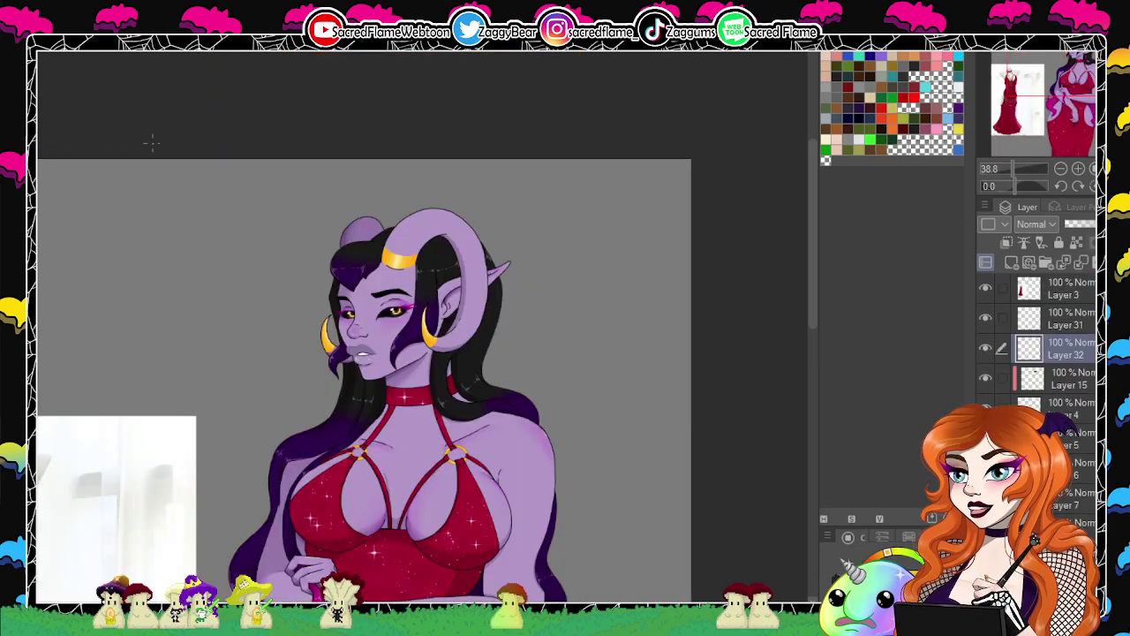
scroll(300, 213, "down", 3)
scroll(353, 291, "up", 1)
scroll(332, 309, "up", 2)
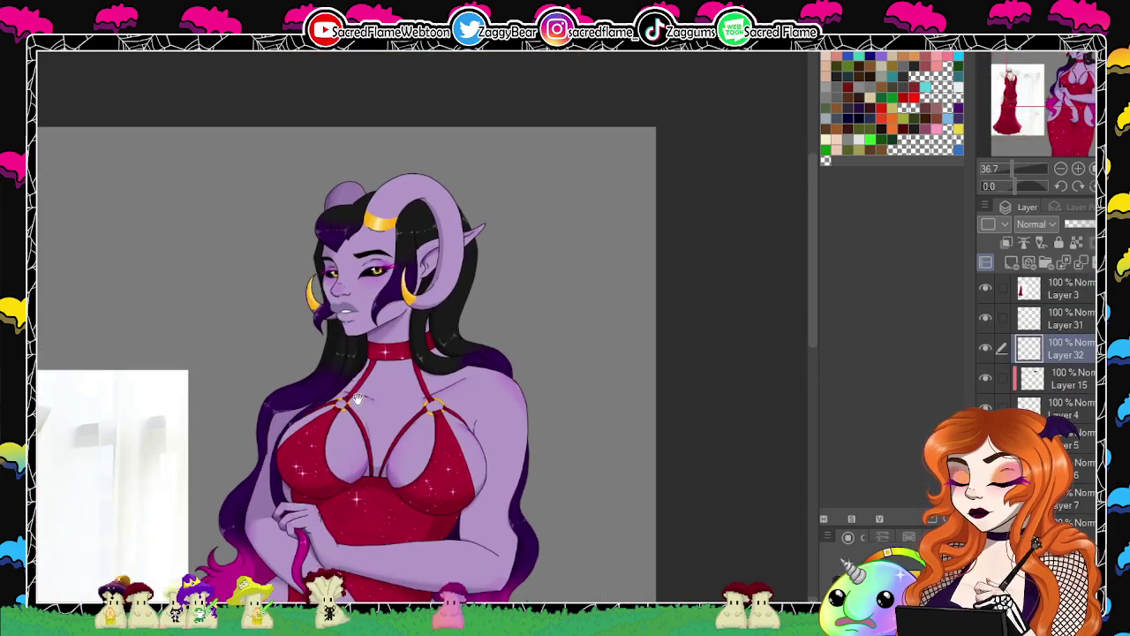
left_click_drag(359, 401, 366, 241)
scroll(367, 199, "down", 3)
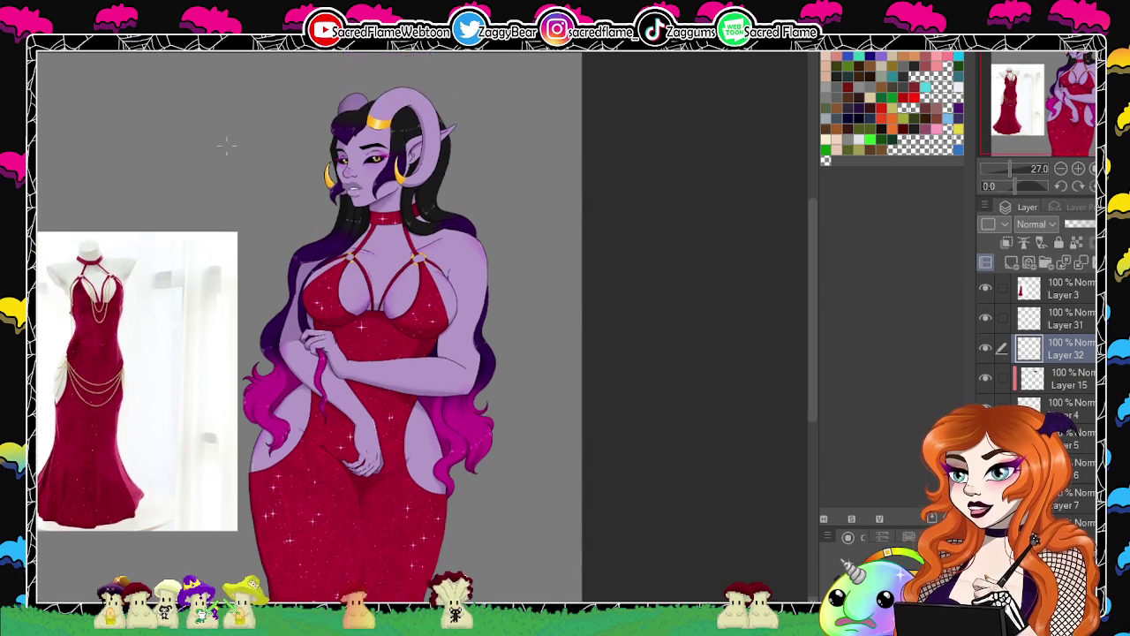
Browse the artwork folder for an earlier drawing of the dress and open the flattened dejmameme image.
key("alt+f")
key("ctrl+o")
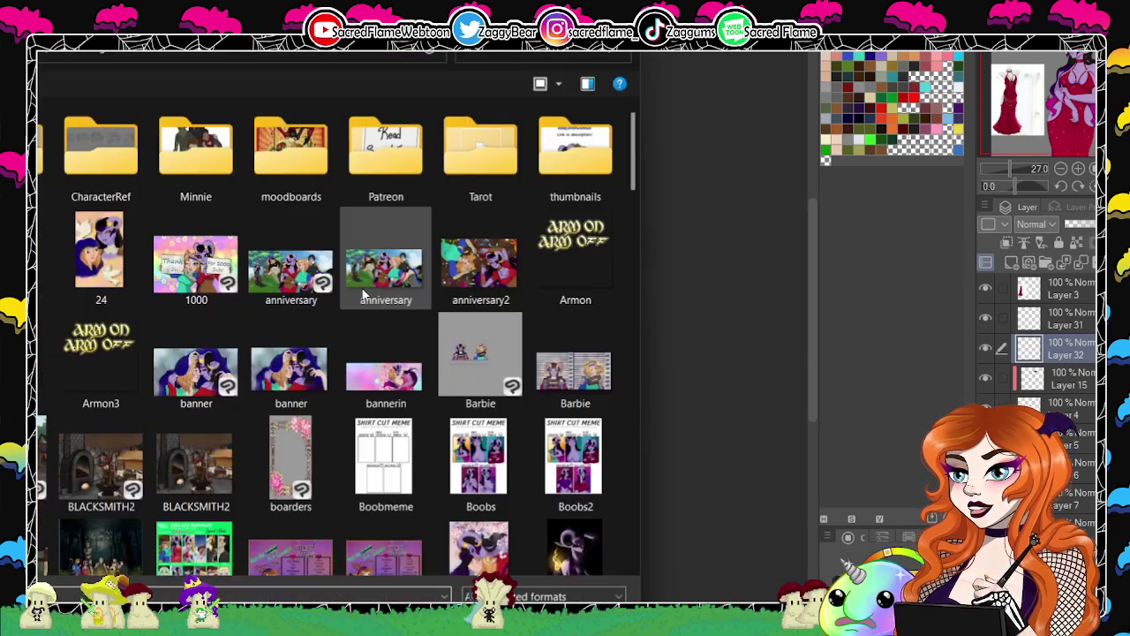
scroll(351, 369, "down", 3)
scroll(318, 309, "down", 3)
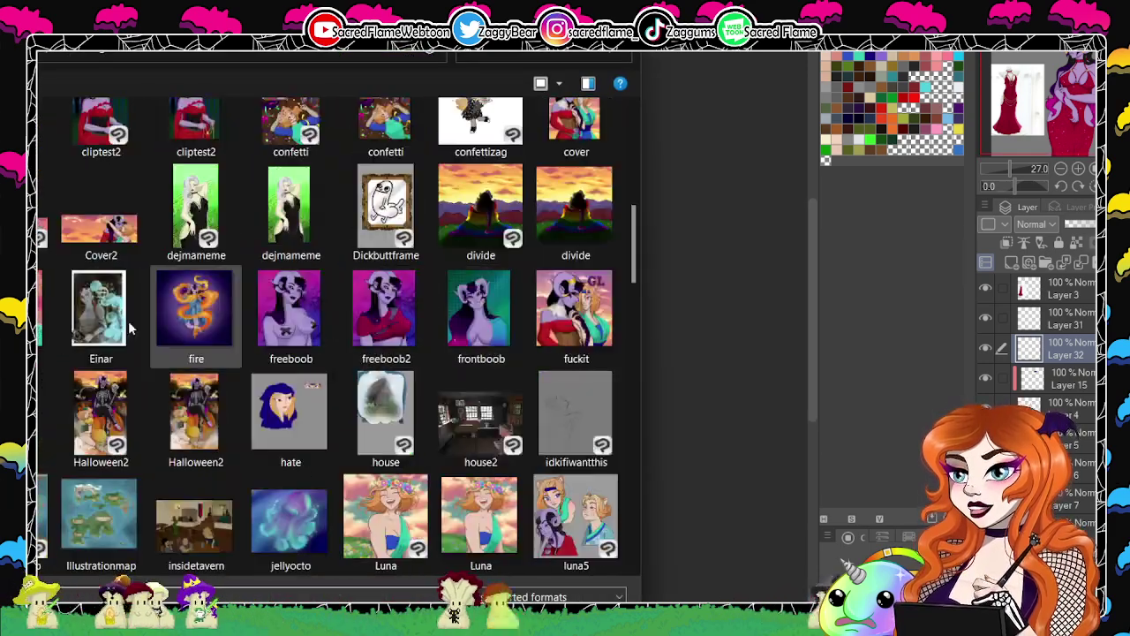
scroll(247, 414, "down", 5)
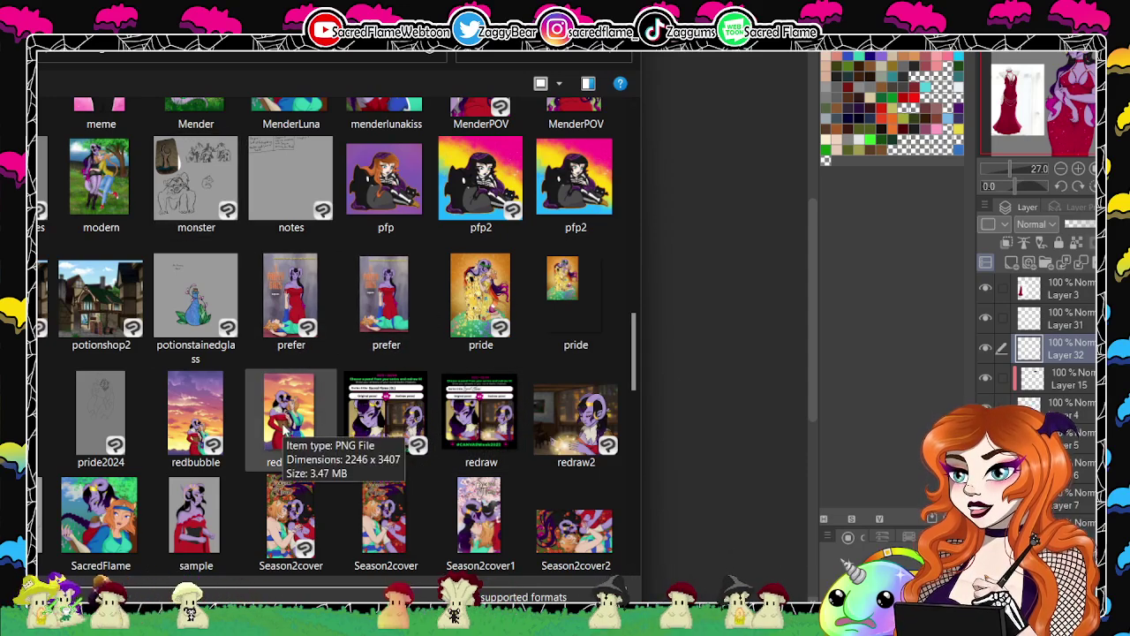
scroll(284, 430, "down", 3)
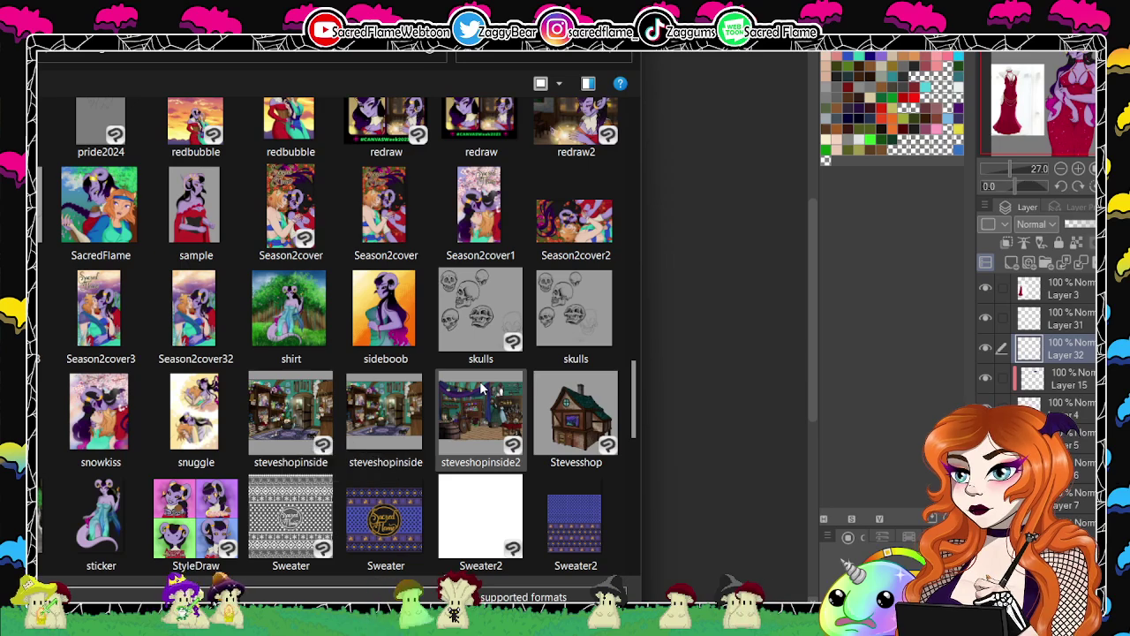
scroll(479, 385, "down", 3)
scroll(480, 384, "down", 3)
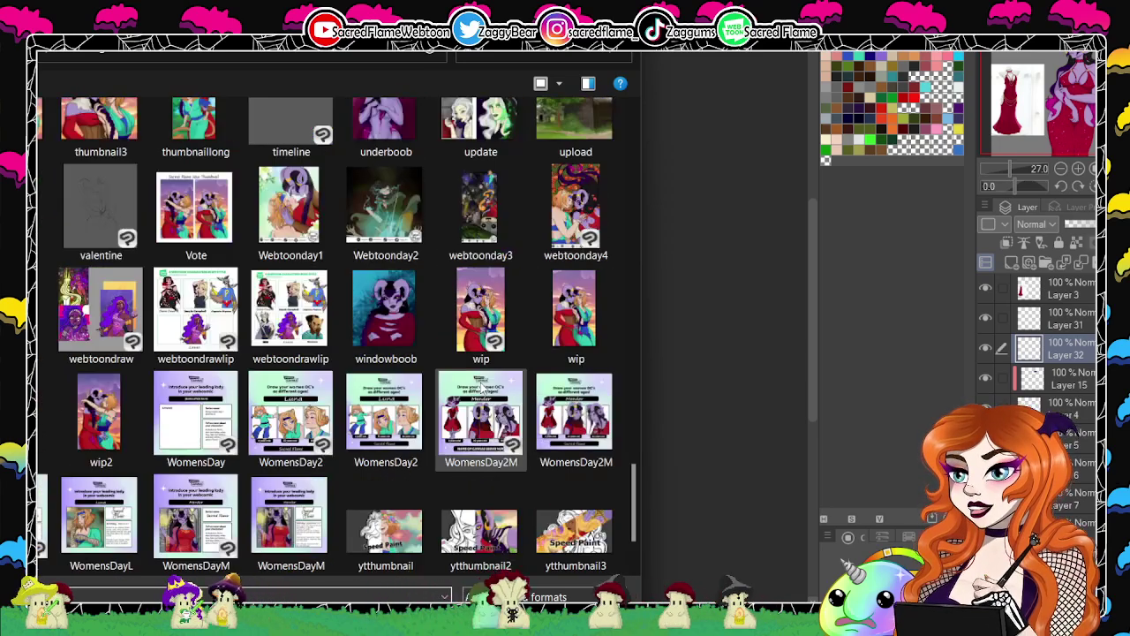
scroll(482, 389, "down", 2)
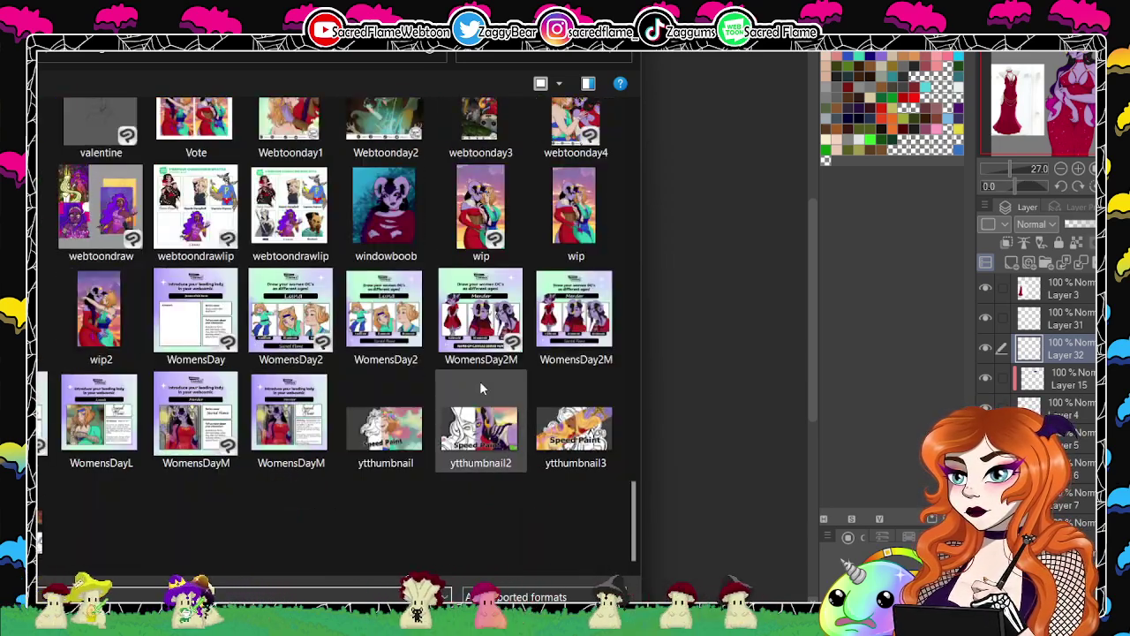
scroll(481, 389, "up", 7)
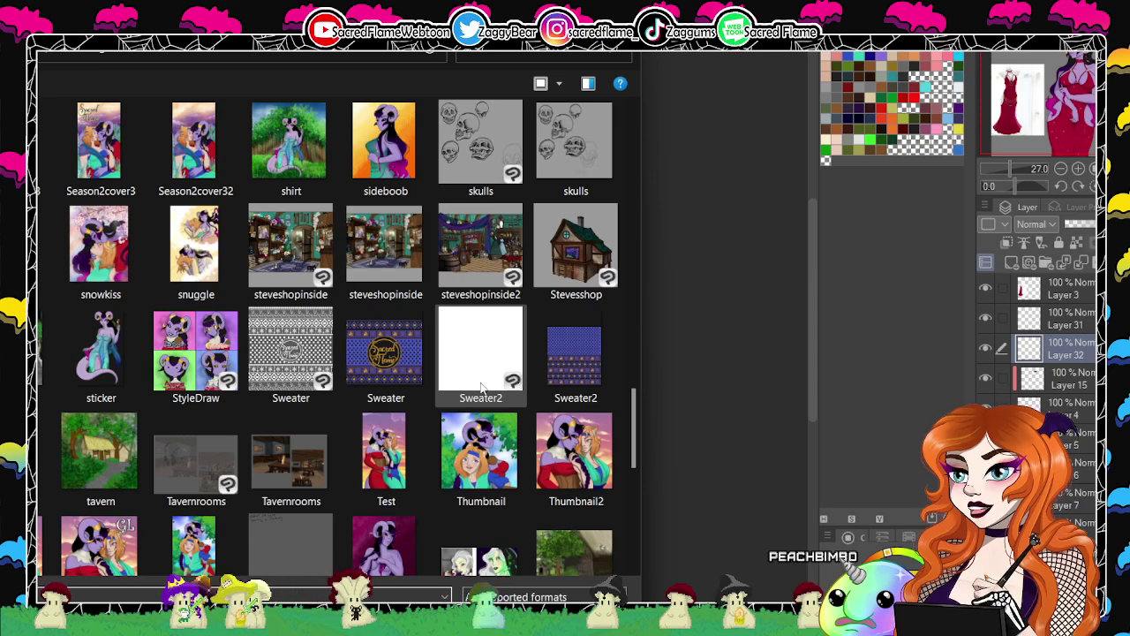
scroll(481, 388, "up", 3)
scroll(481, 388, "up", 3)
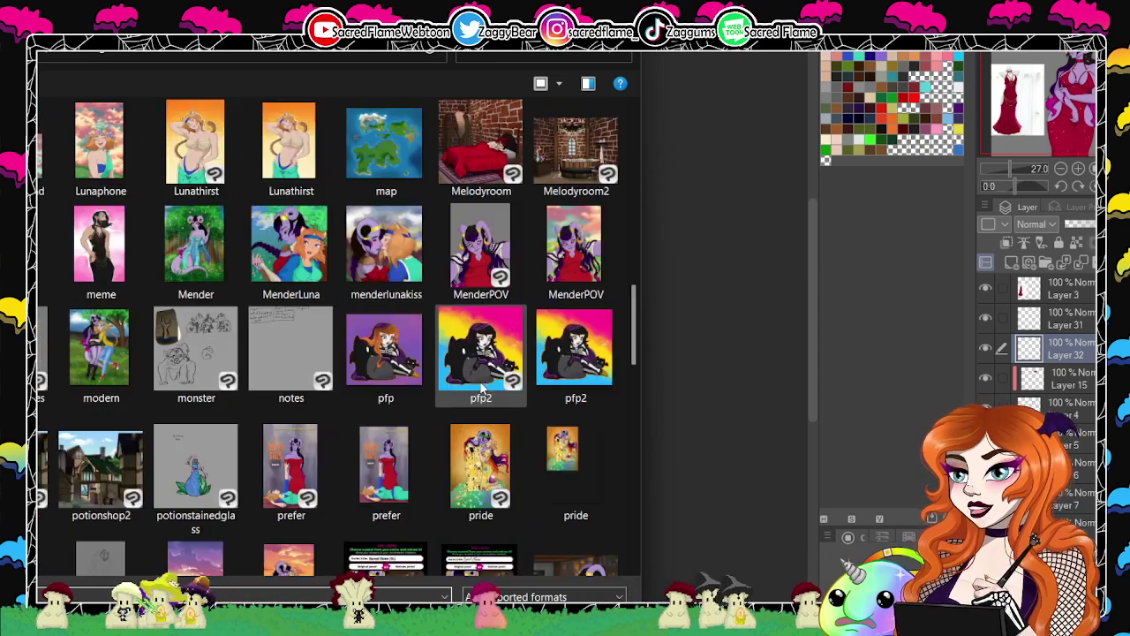
scroll(481, 388, "up", 3)
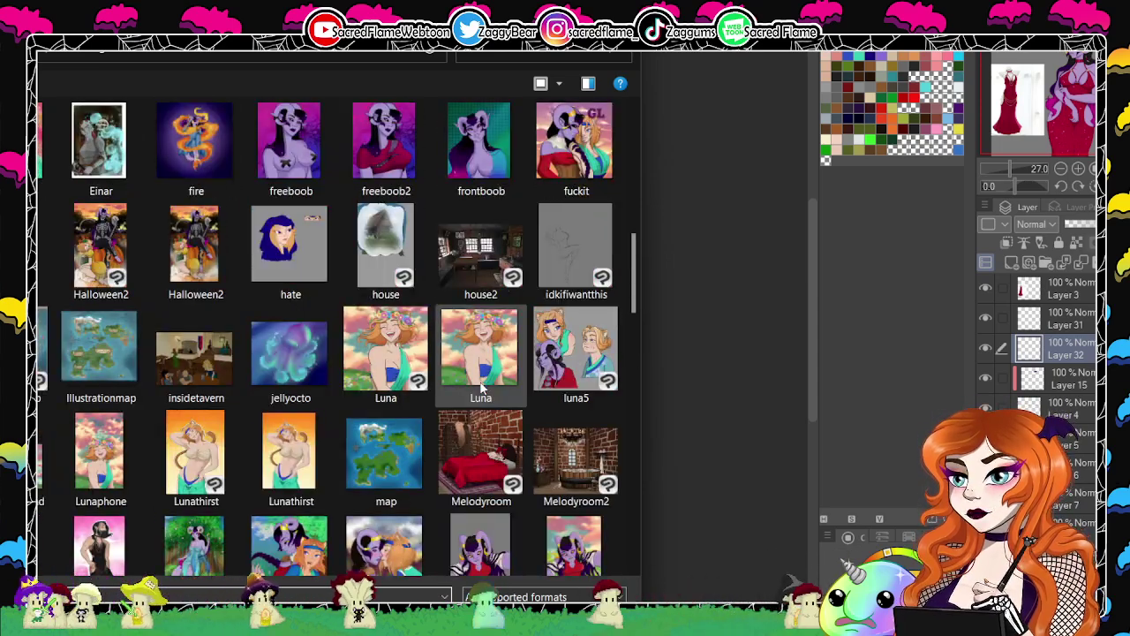
scroll(481, 389, "up", 5)
scroll(481, 389, "up", 1)
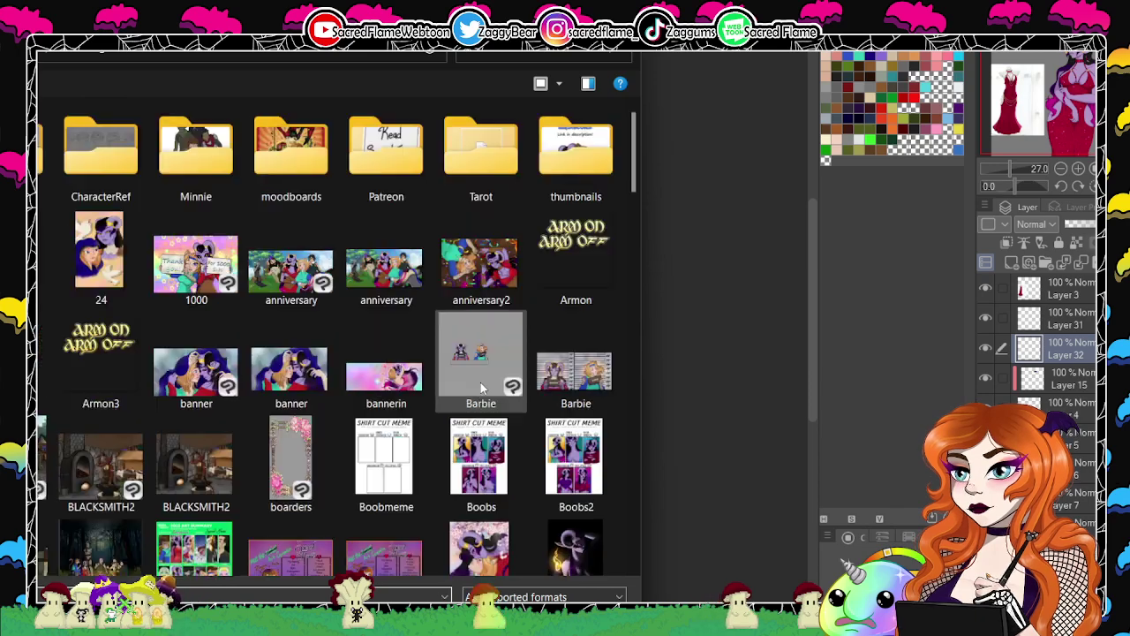
scroll(481, 388, "down", 3)
scroll(481, 388, "down", 3)
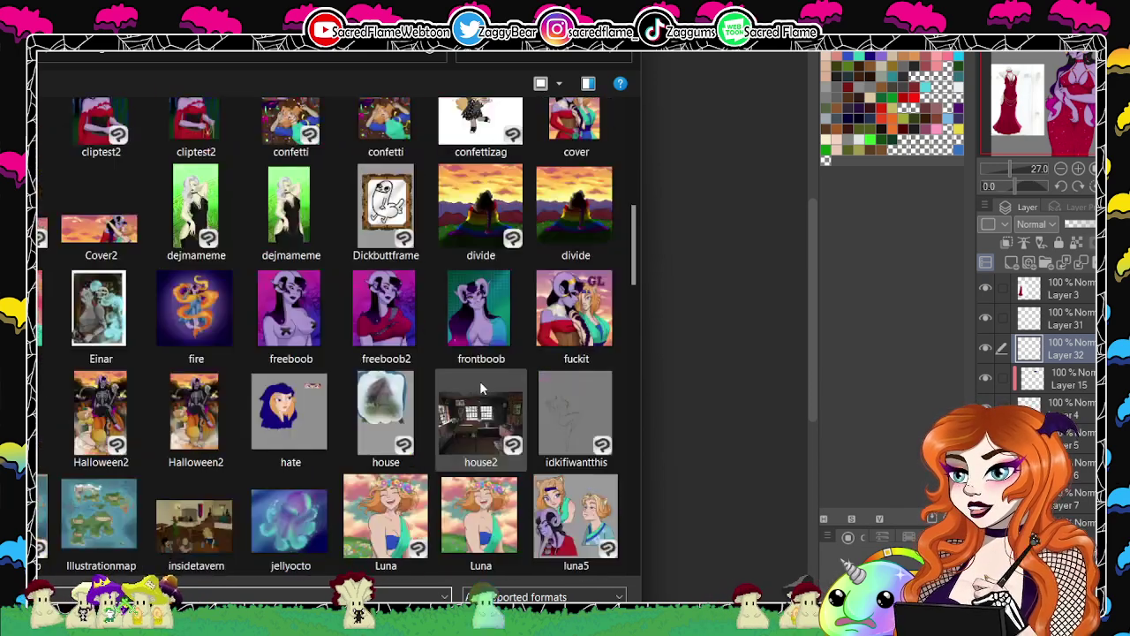
double_click(290, 212)
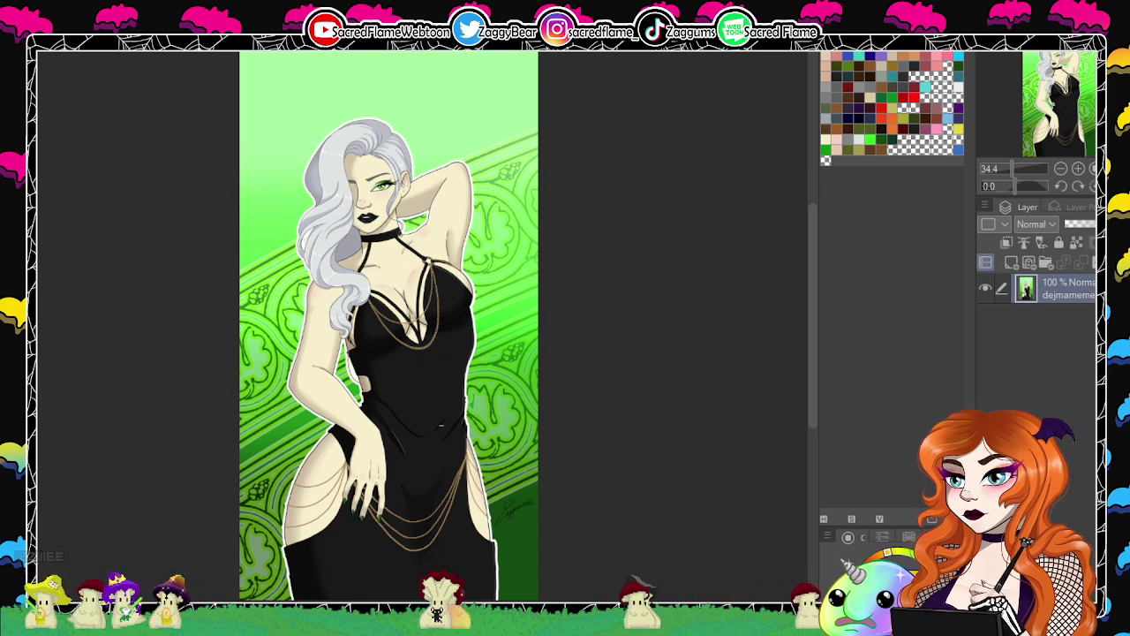
Examine the black dress's straps and gold chains up close and then the whole dejmameme figure.
scroll(403, 198, "up", 11)
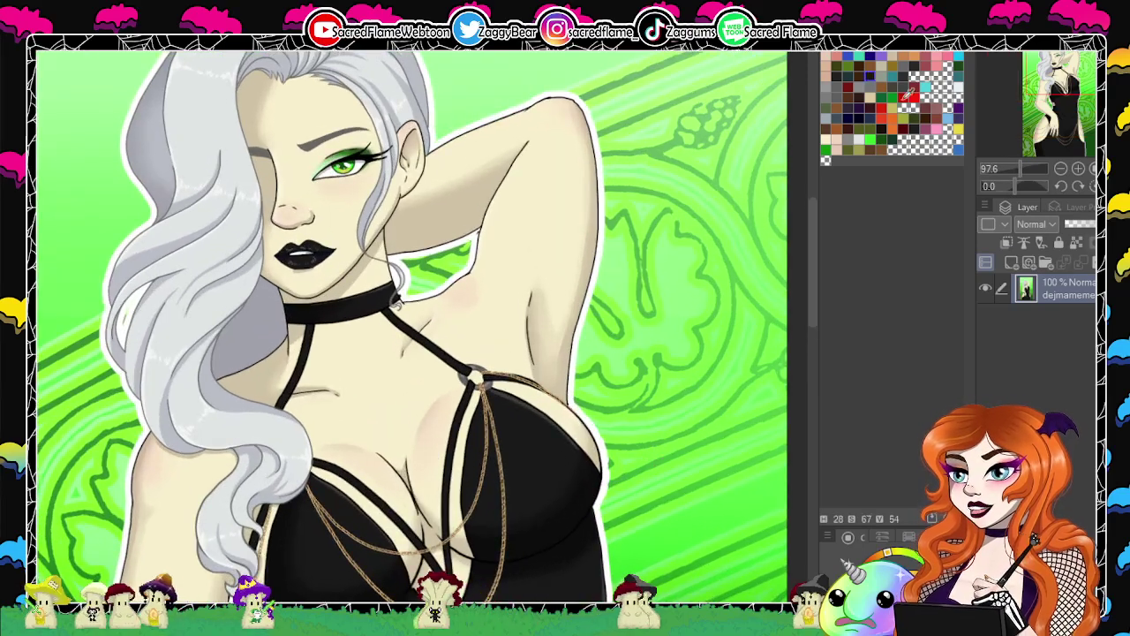
scroll(357, 316, "down", 10)
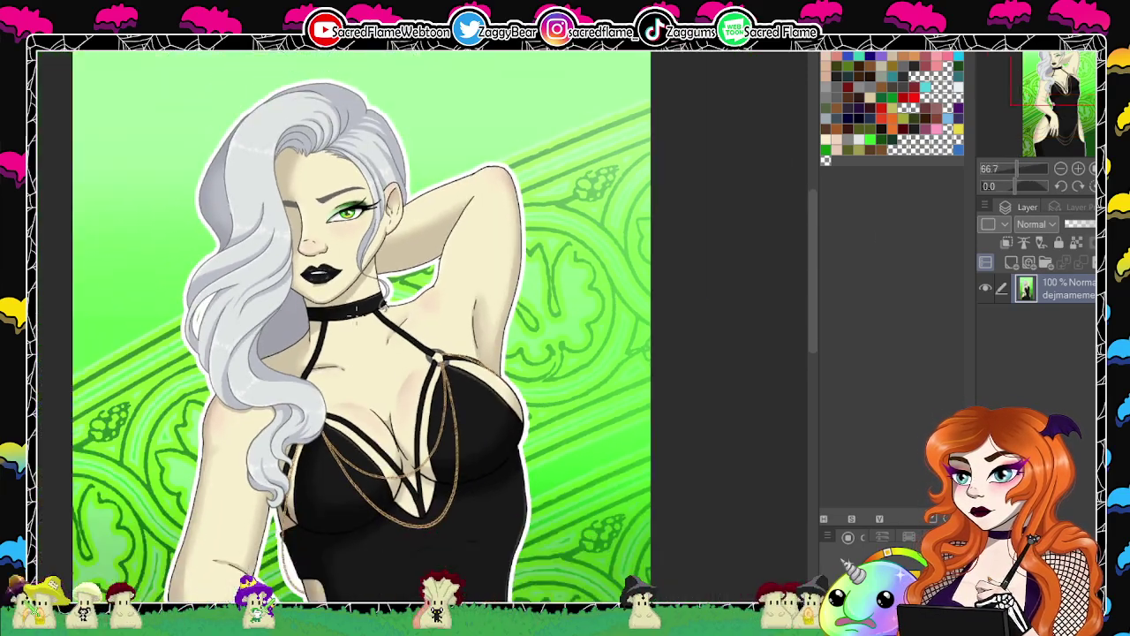
left_click_drag(1080, 100, 1080, 114)
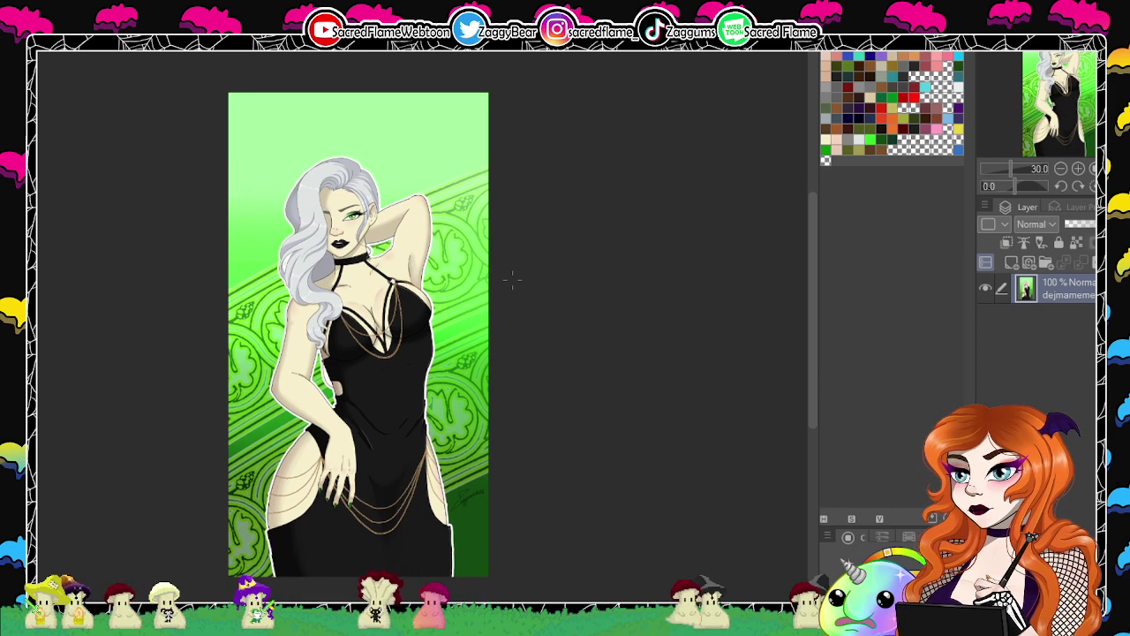
Open the meme image of the bearded character in the black dress from the artwork folder.
key("alt+f")
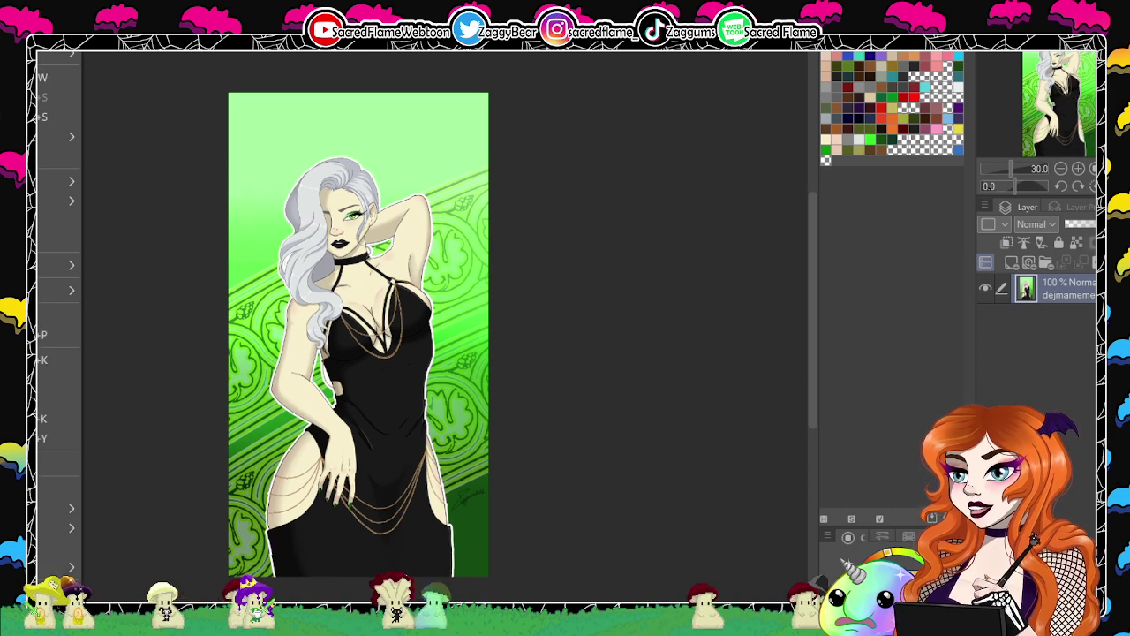
key("ctrl+o")
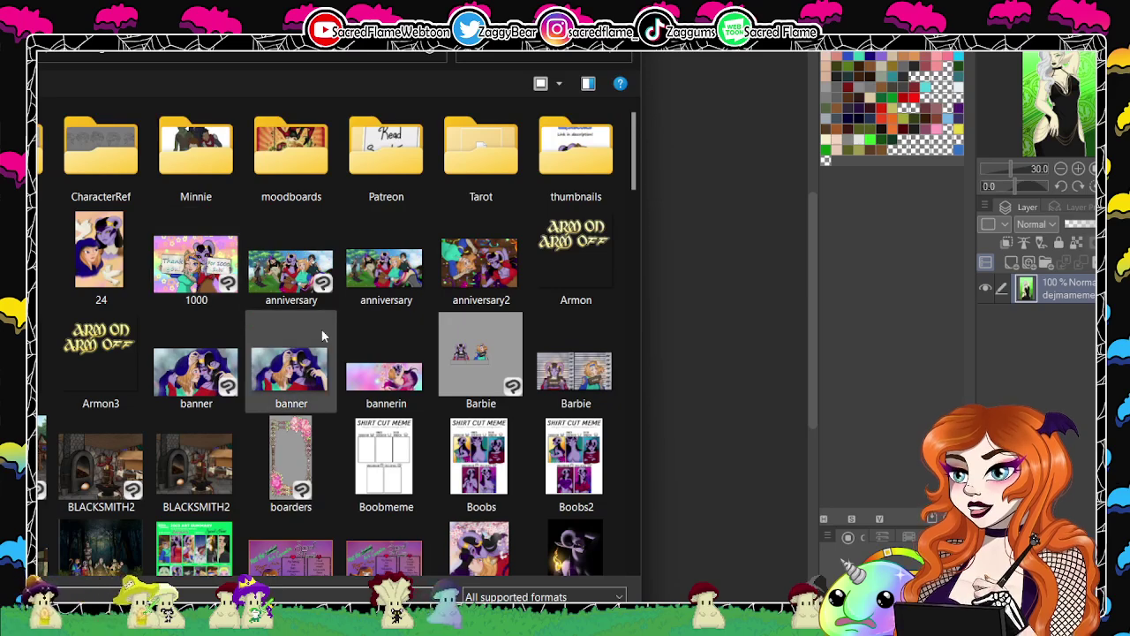
scroll(323, 332, "down", 3)
scroll(324, 333, "down", 3)
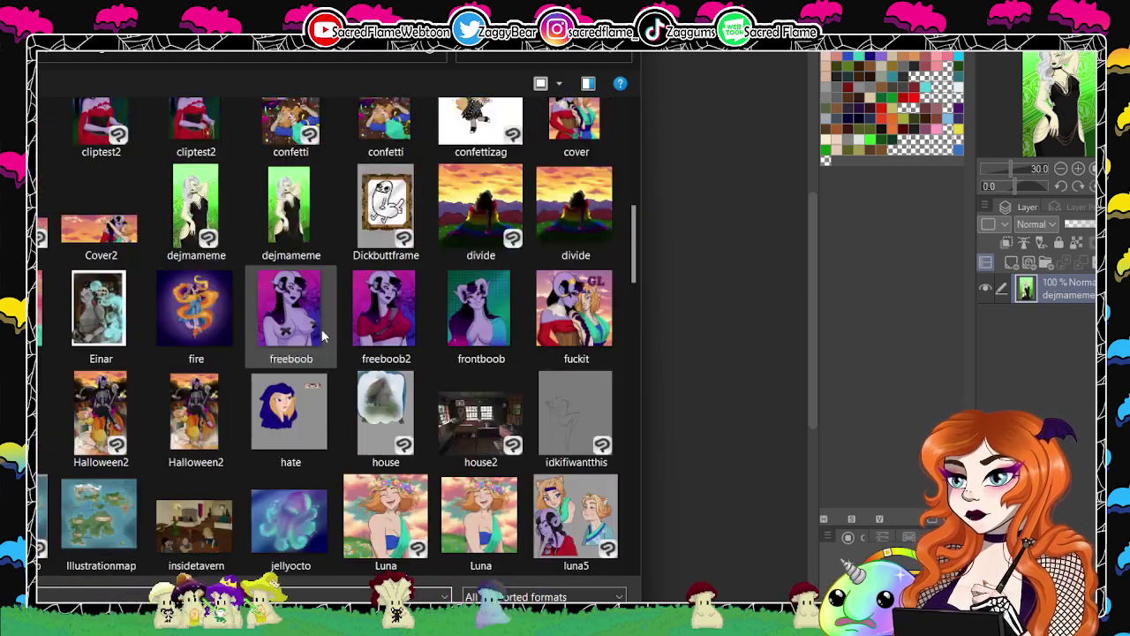
scroll(323, 334, "down", 3)
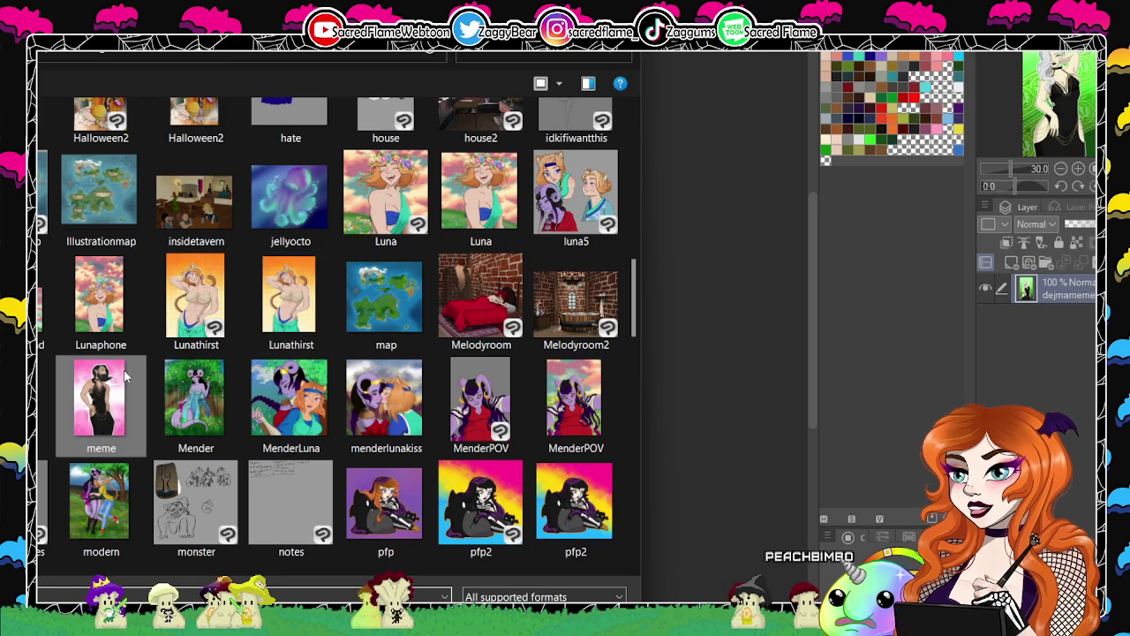
double_click(100, 397)
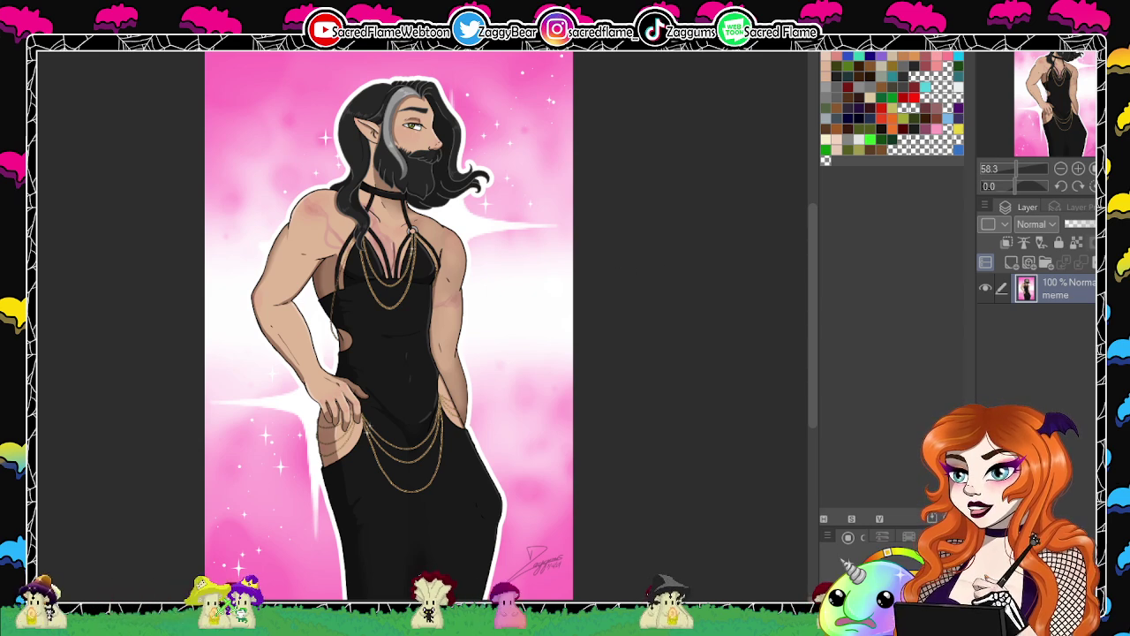
Compare the dejmameme and meme illustrations, then go back to the horned character's drawing.
key("ctrl+Tab")
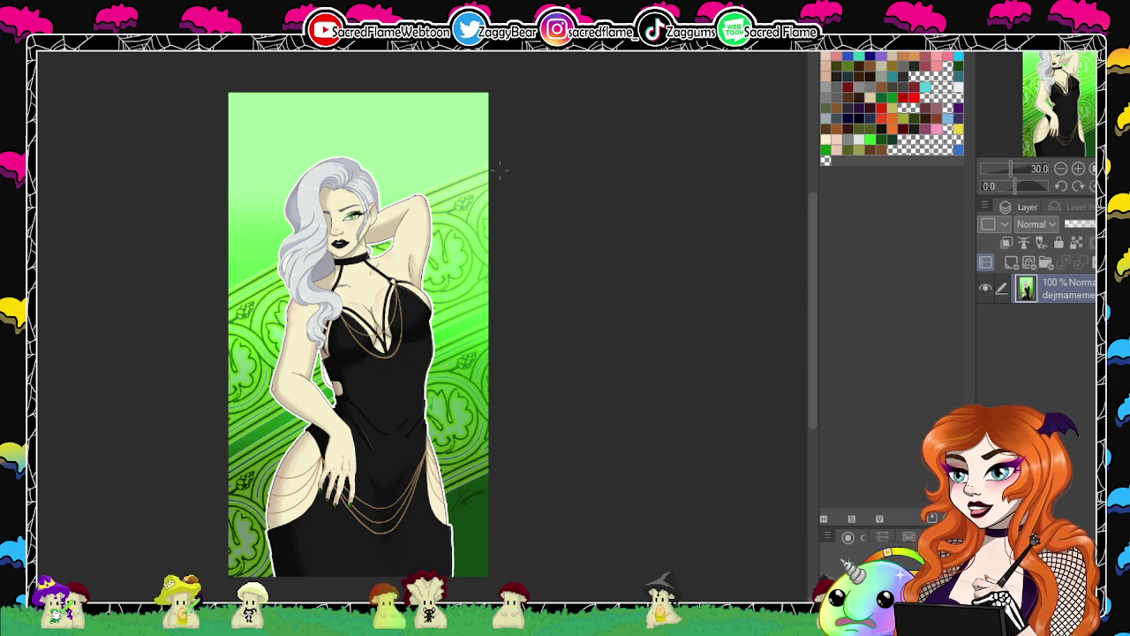
key("ctrl+Tab")
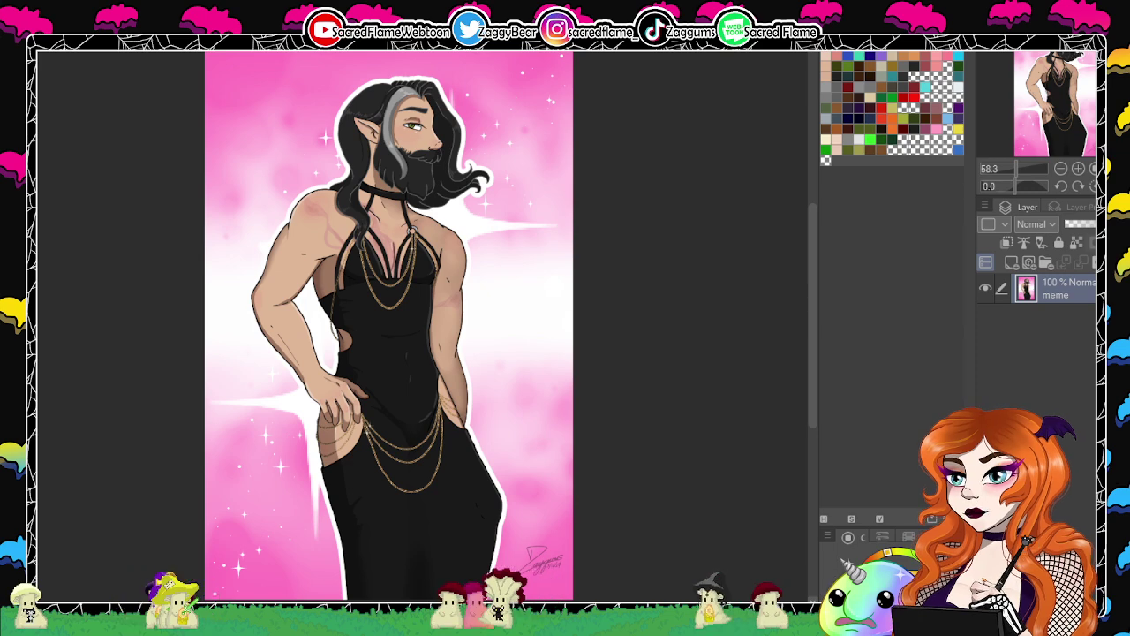
key("ctrl+Tab")
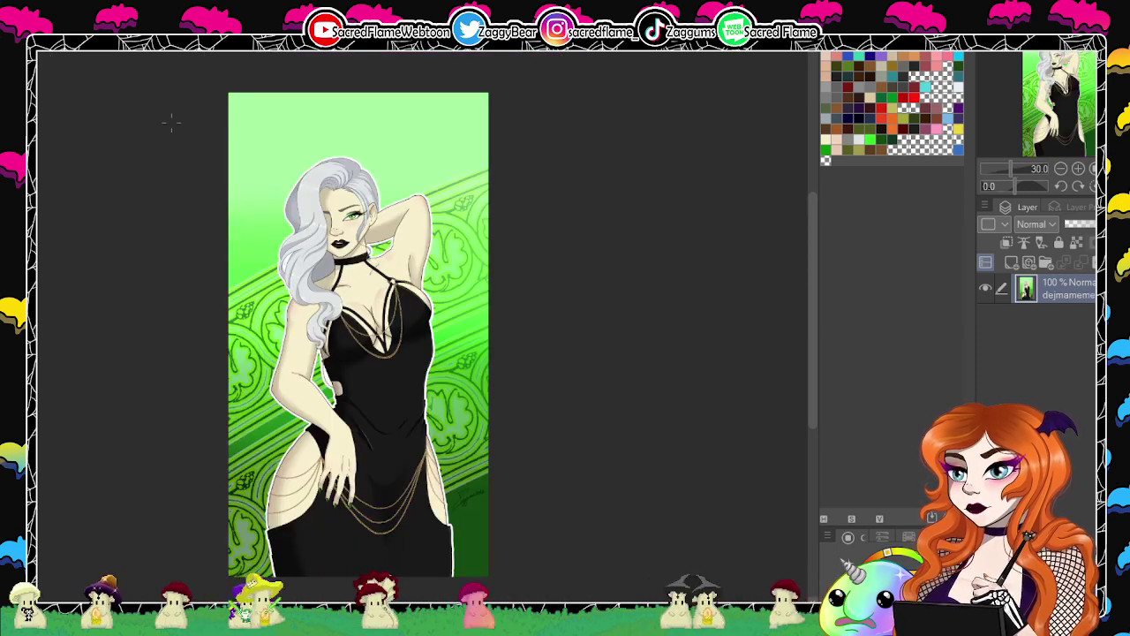
key("ctrl+Tab")
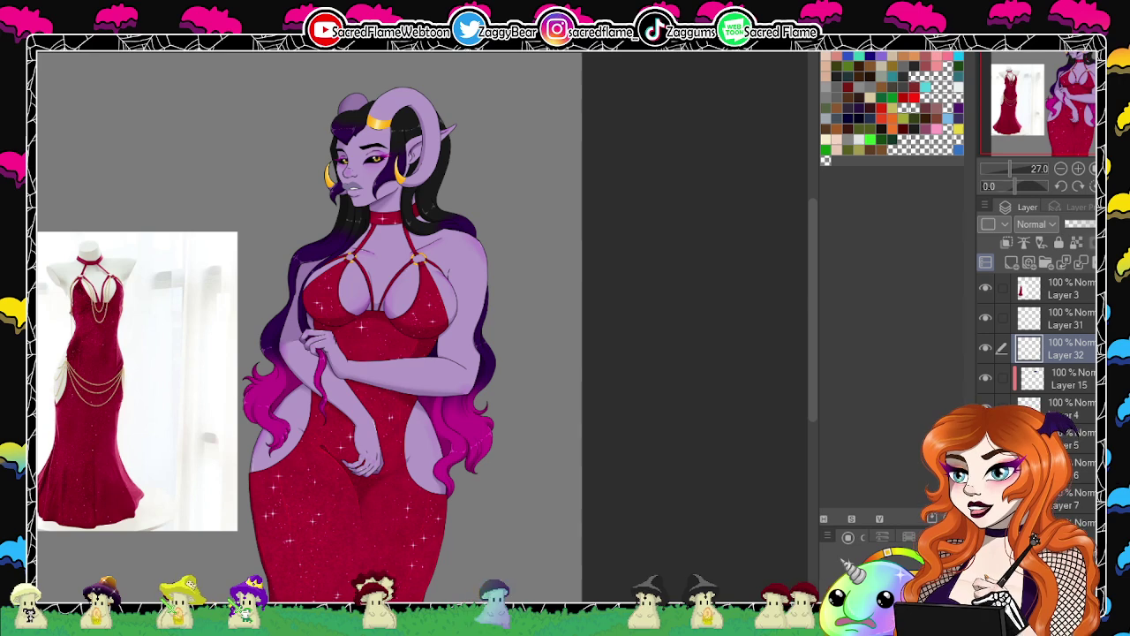
Merge Layer 31 with Layer 32 and add a new layer above the result.
left_click_drag(1093, 122, 1086, 127)
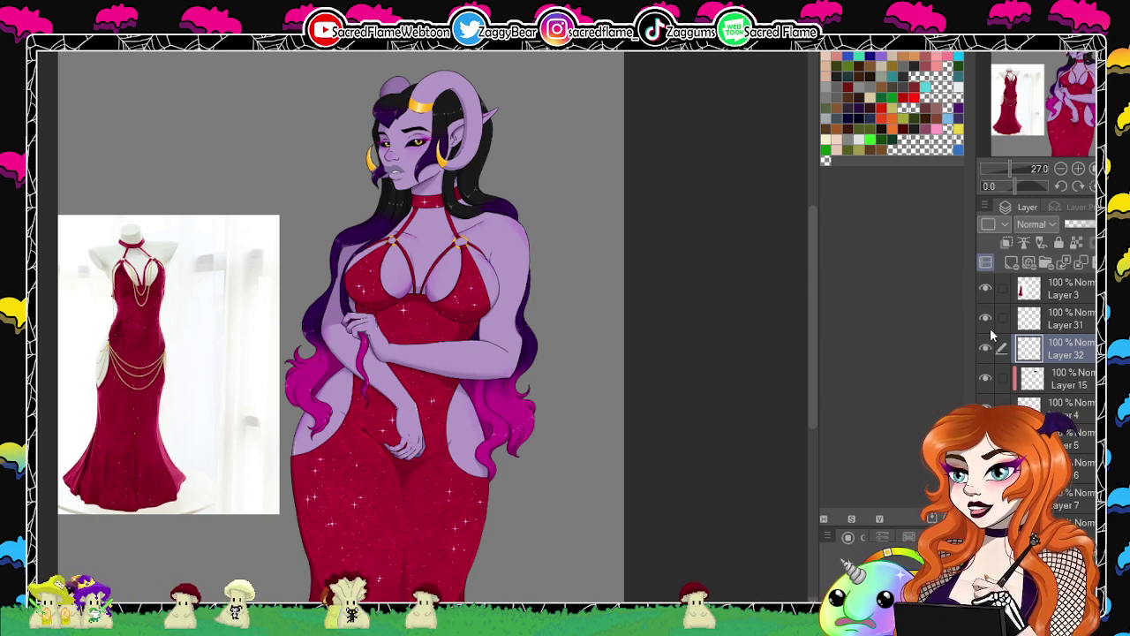
left_click(1061, 322)
key("ctrl+e")
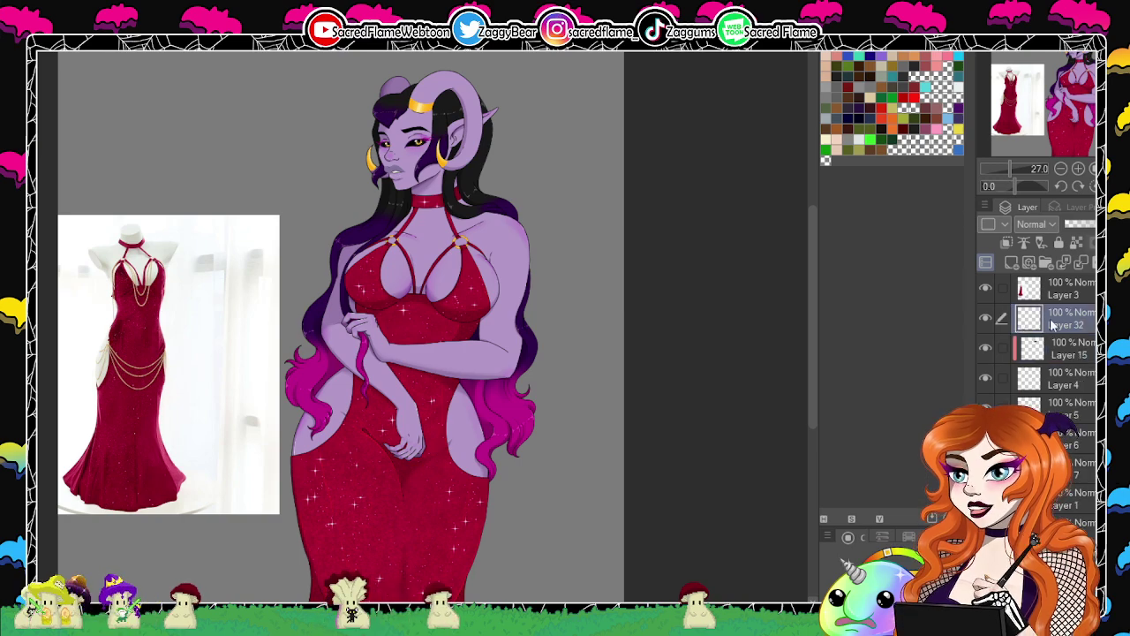
left_click(1012, 263)
Try out gold chain strokes across the bodice and hanging from each of the strap rings.
left_click_drag(1010, 168, 1017, 166)
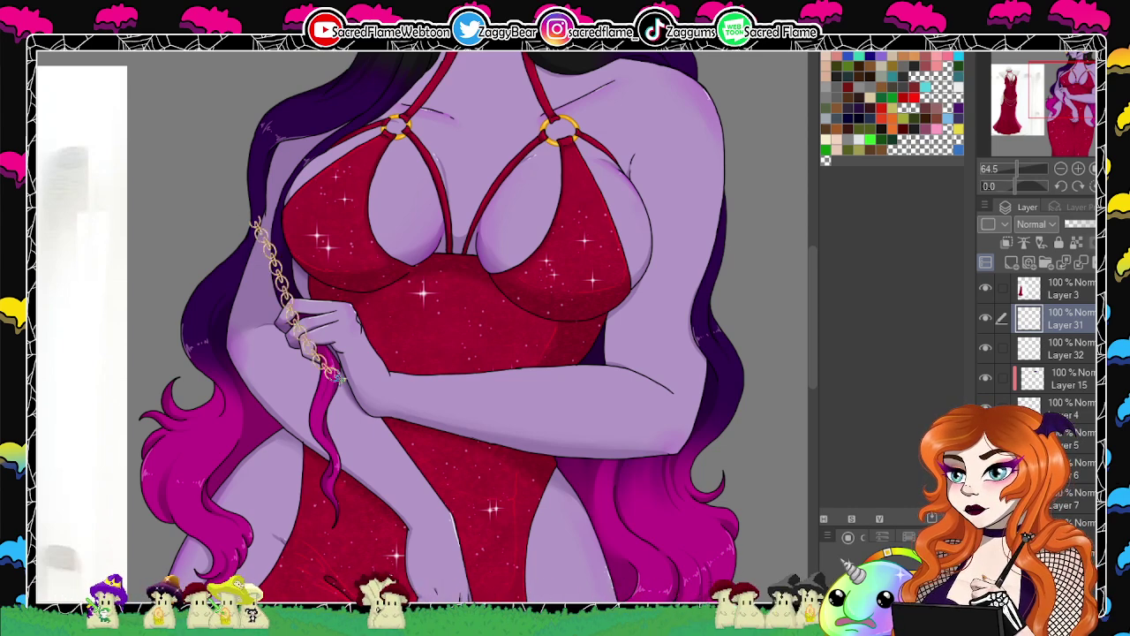
left_click_drag(335, 378, 477, 402)
key("ctrl+z")
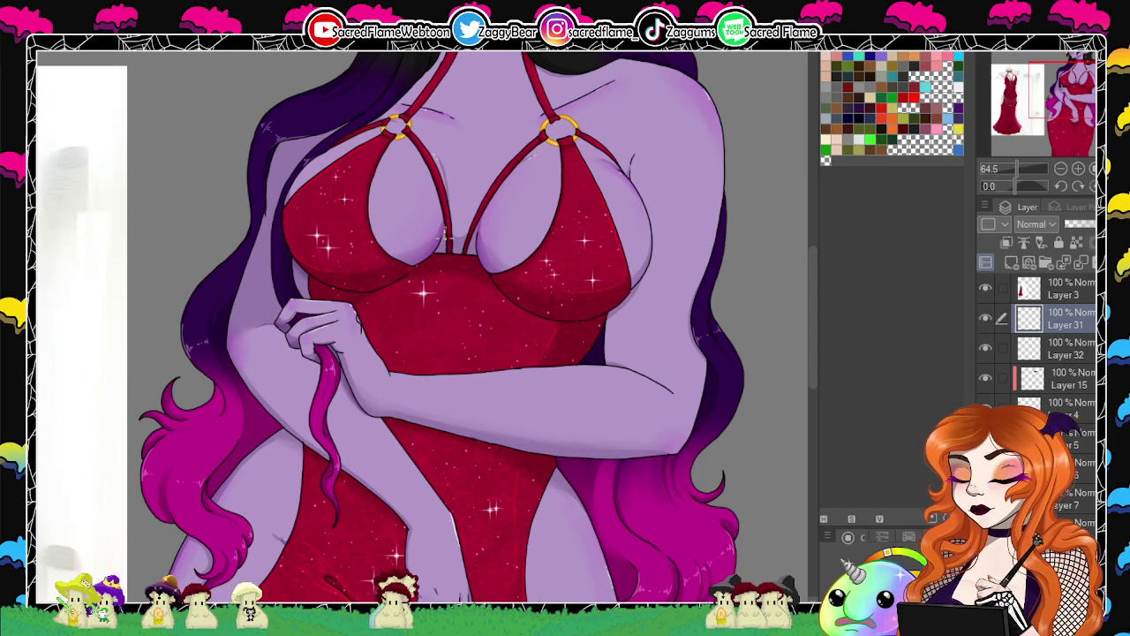
left_click_drag(447, 248, 459, 376)
key("ctrl+z")
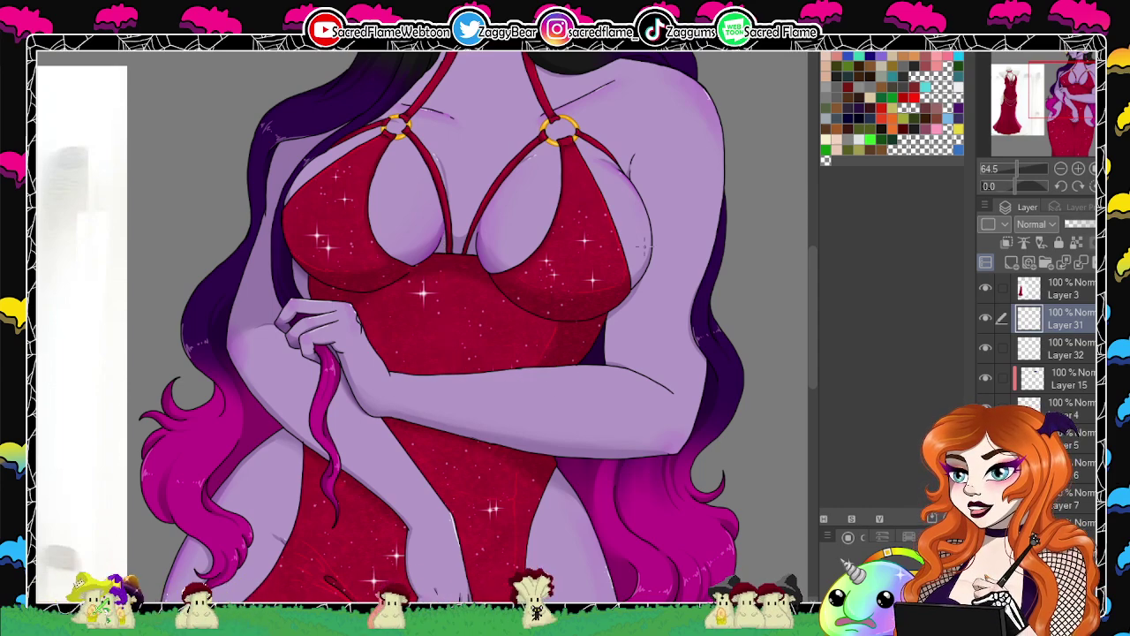
mouse_move(1071, 99)
left_mouse_down()
mouse_move(1044, 98)
mouse_move(1078, 94)
left_mouse_up()
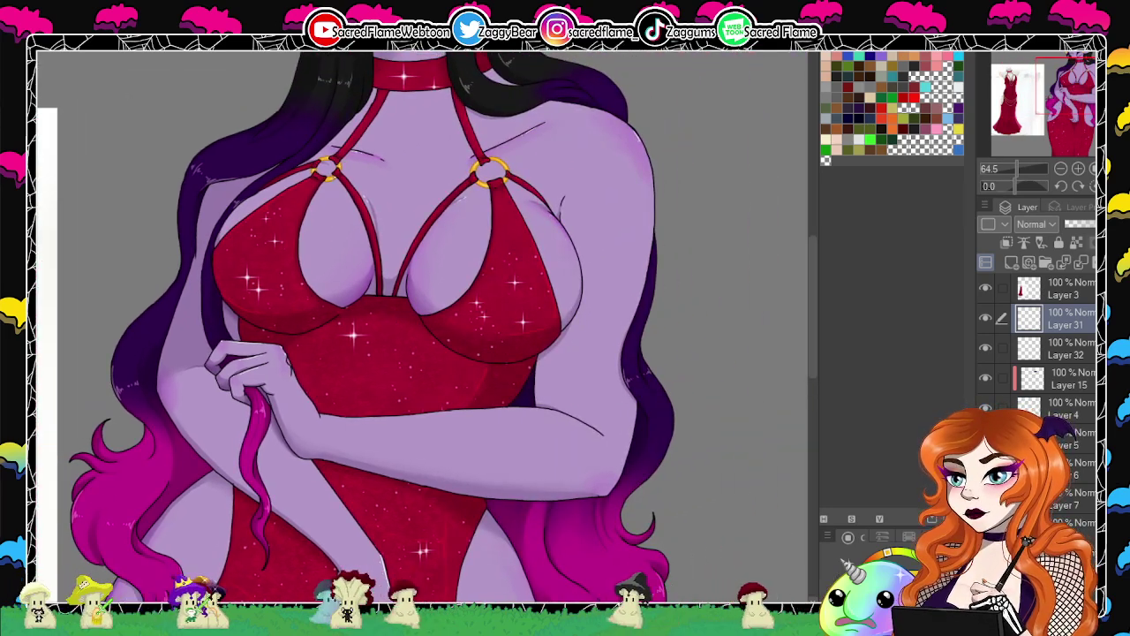
left_click_drag(297, 306, 355, 346)
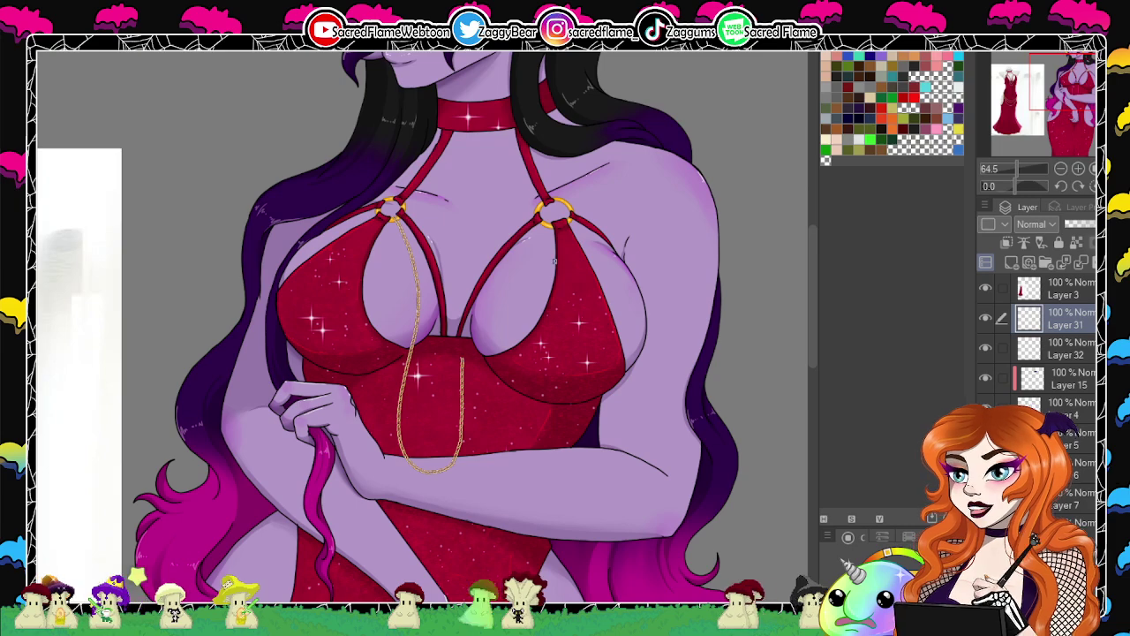
mouse_move(548, 222)
left_mouse_down()
mouse_move(498, 299)
mouse_move(500, 391)
left_mouse_up()
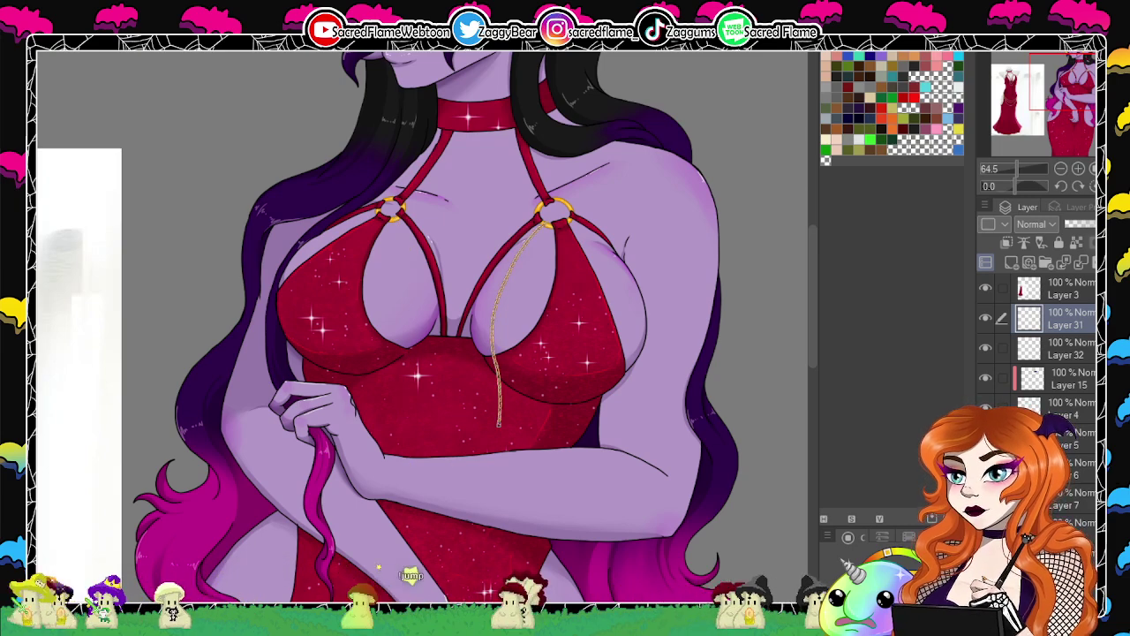
Draw a long gold chain looping down the torso from one strap ring to the other.
left_click_drag(406, 382, 618, 373)
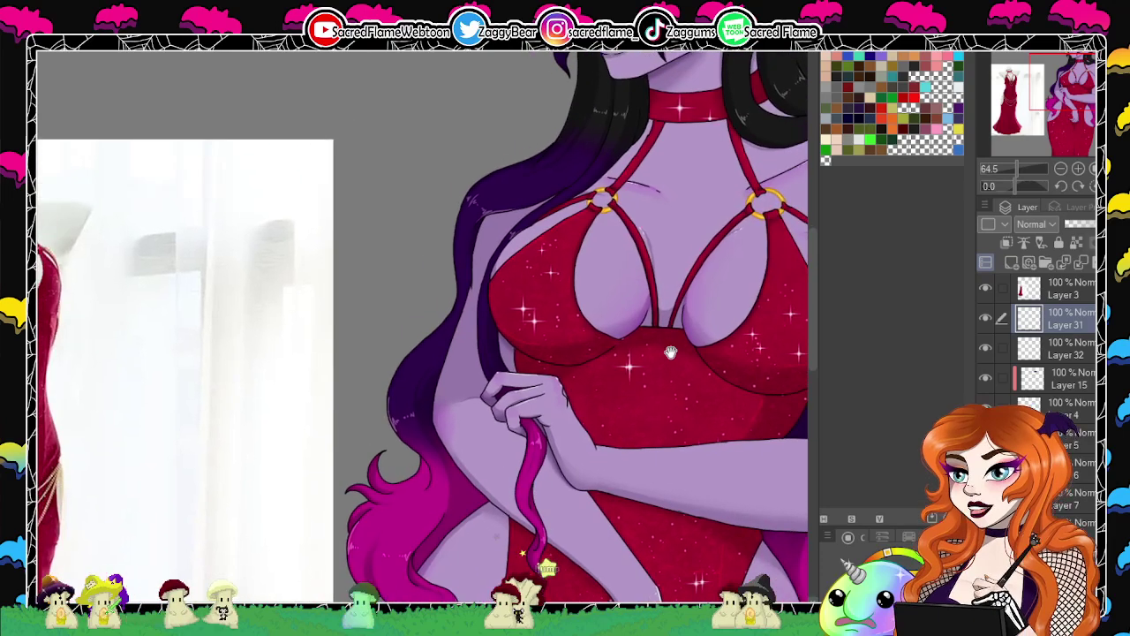
left_click_drag(1019, 170, 1015, 168)
left_click_drag(593, 395, 577, 387)
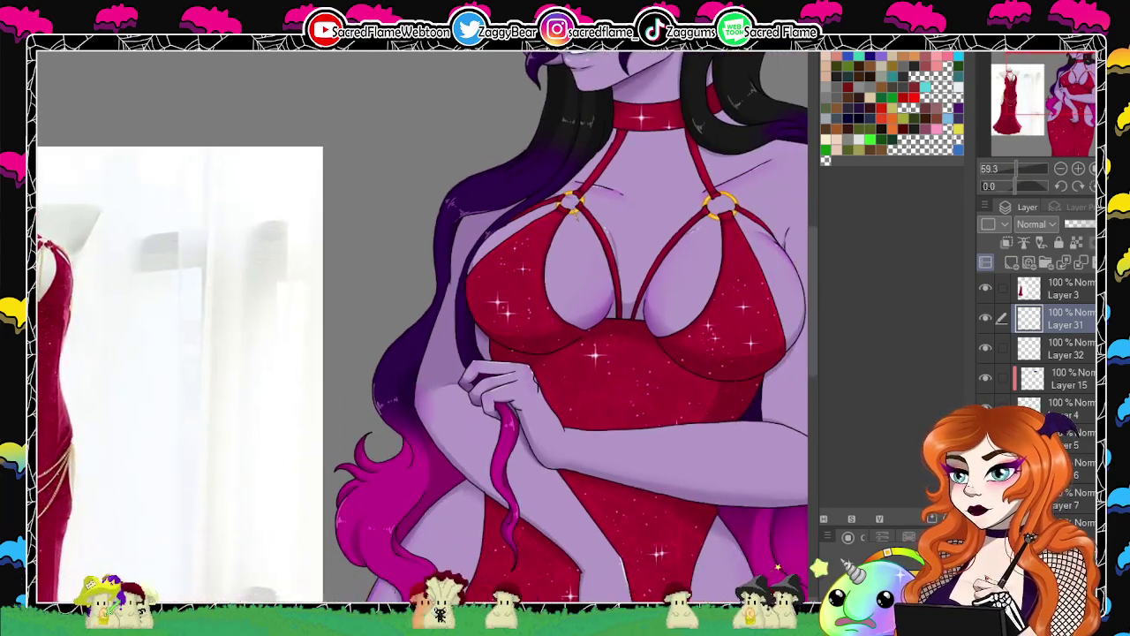
mouse_move(591, 274)
left_mouse_down()
mouse_move(585, 391)
mouse_move(625, 430)
left_mouse_up()
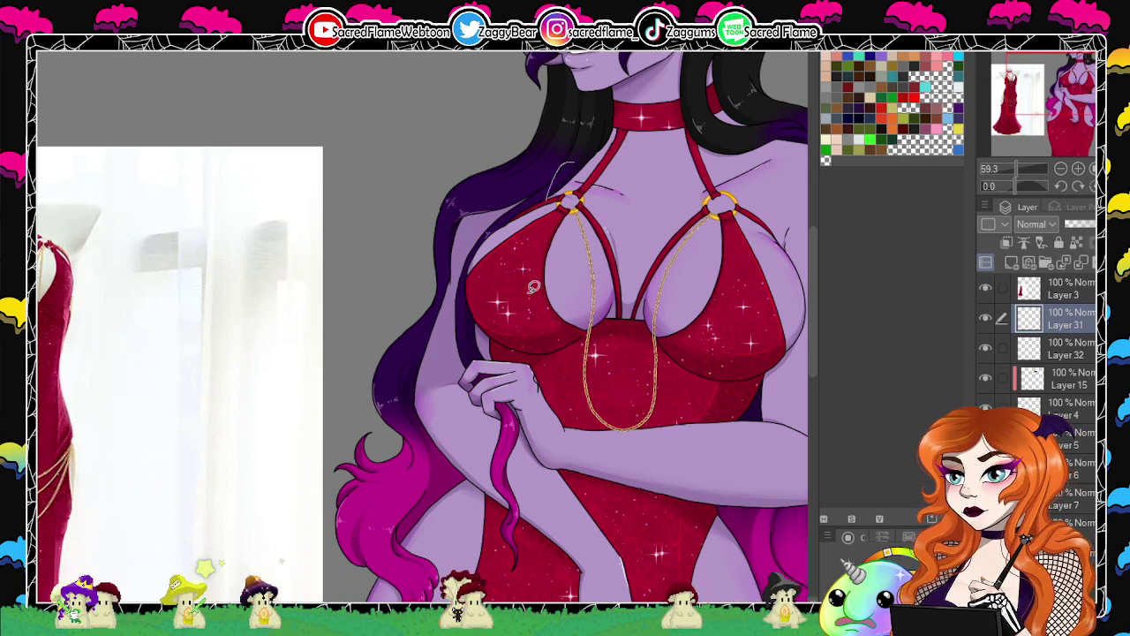
Lasso the gold chain loop, stretch it slightly downward with a transform, and deselect it.
left_click_drag(533, 286, 548, 196)
key("ctrl+t")
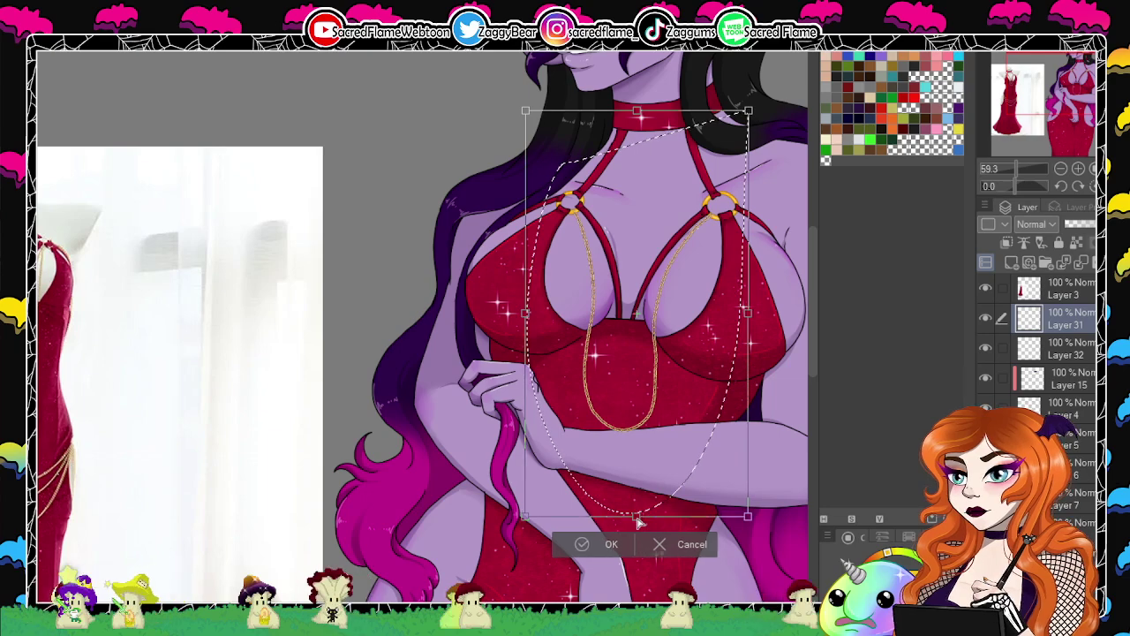
left_click_drag(638, 522, 633, 533)
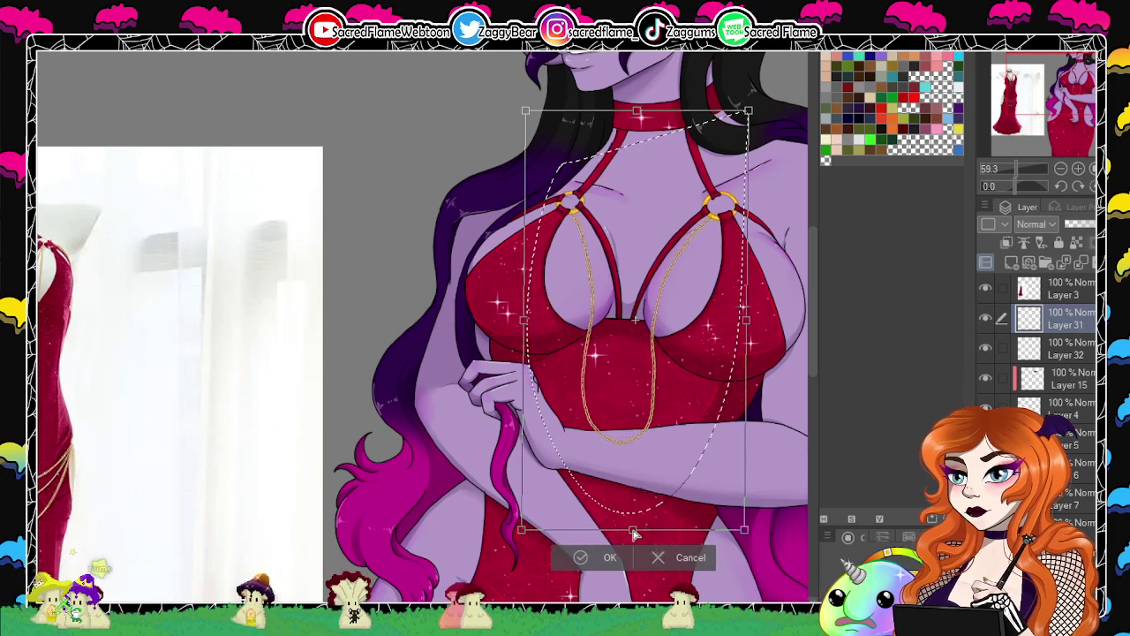
key("Return")
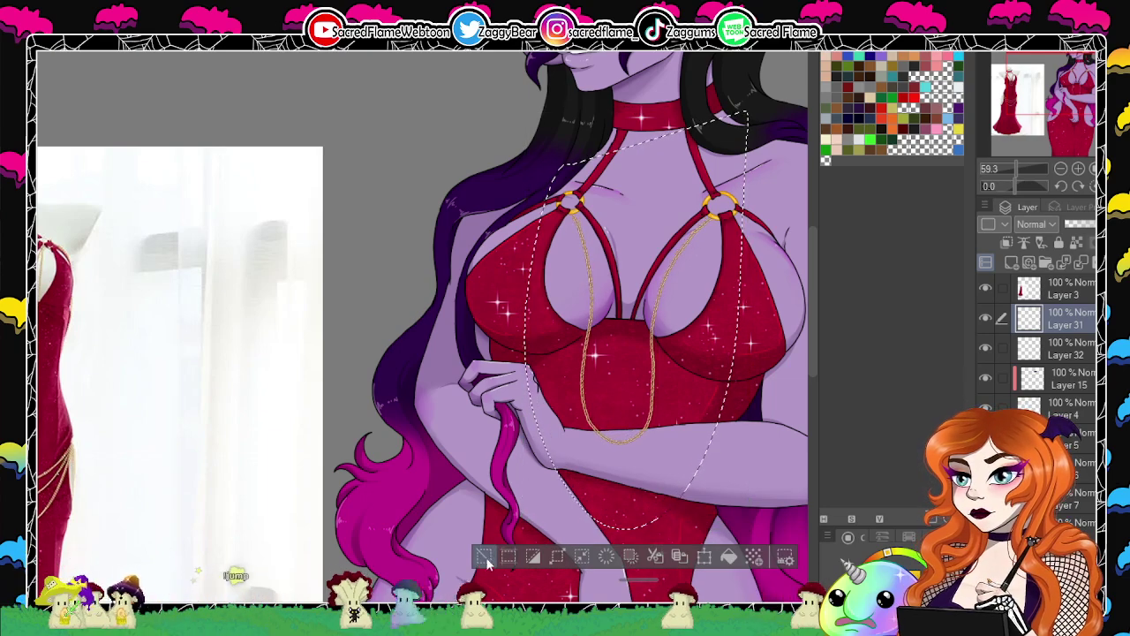
left_click(485, 556)
Erase the bottom of the gold chain where it overlaps the crossed forearm.
left_click_drag(1015, 169, 1020, 168)
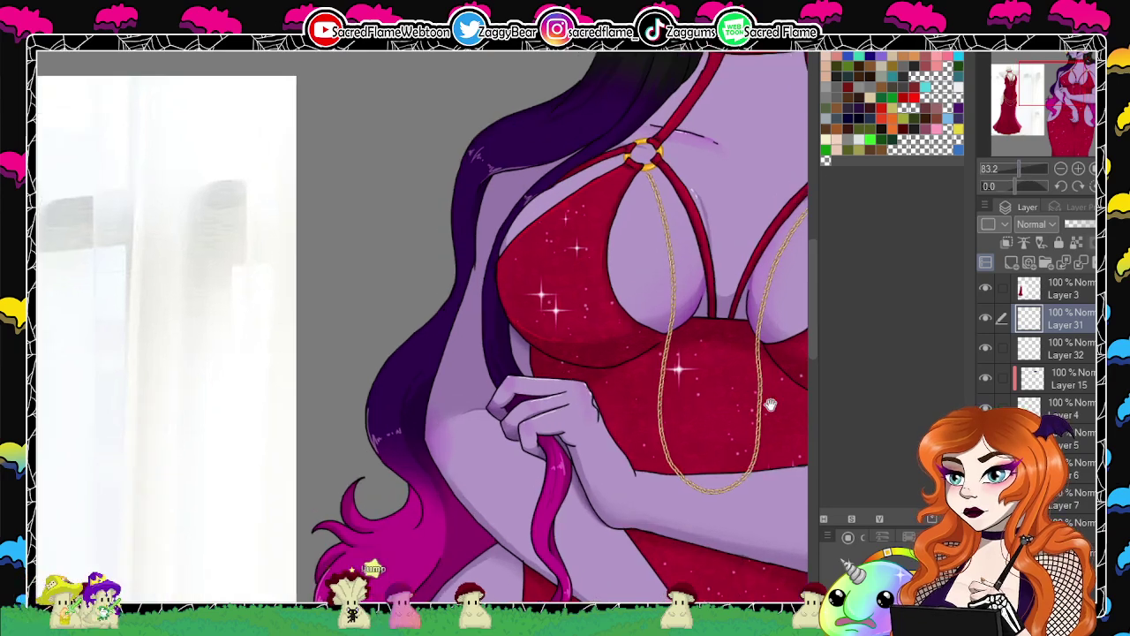
left_click_drag(771, 404, 655, 327)
left_click_drag(1018, 186, 1007, 186)
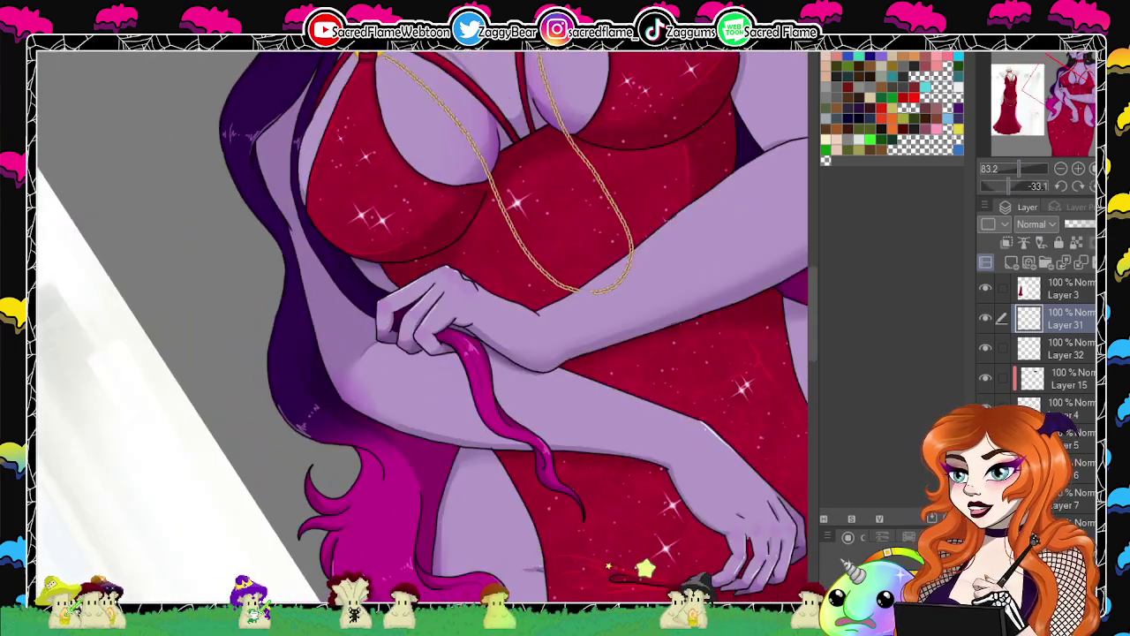
left_click_drag(535, 399, 472, 397)
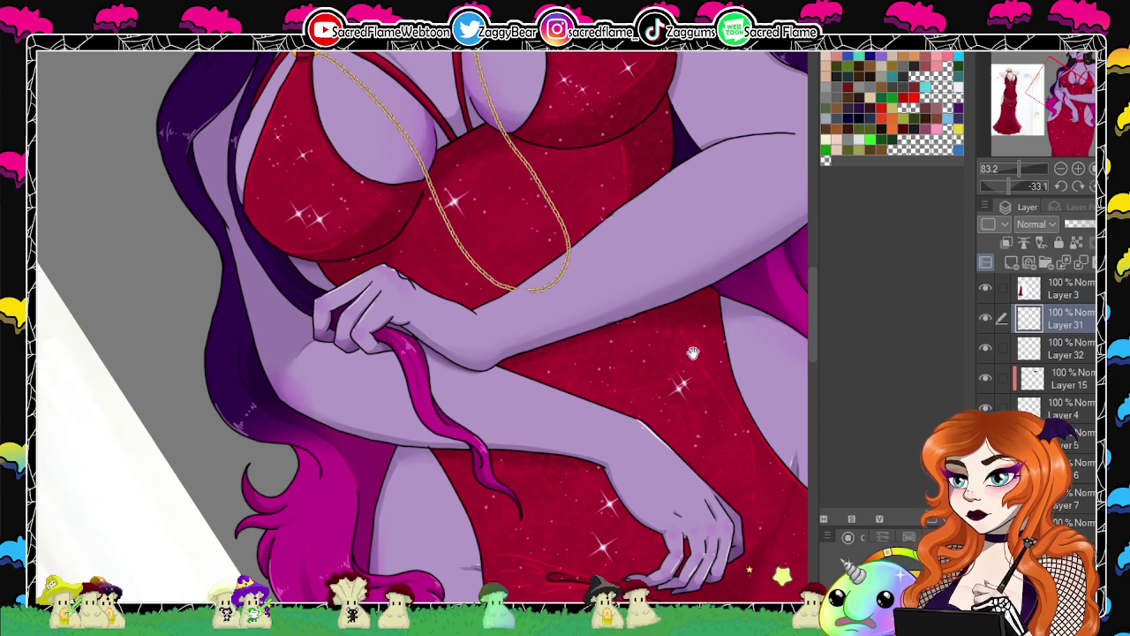
left_click_drag(544, 381, 504, 387)
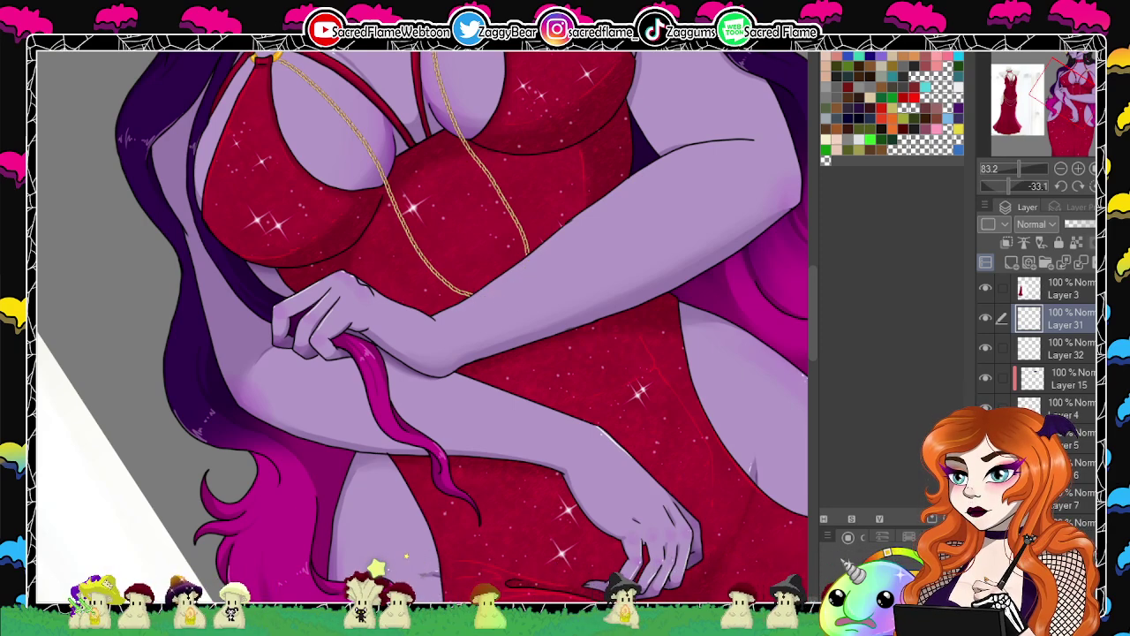
Add a new layer, draw a short curved chain segment over the forearm to close the loop, and check it against the figure.
left_click(1011, 262)
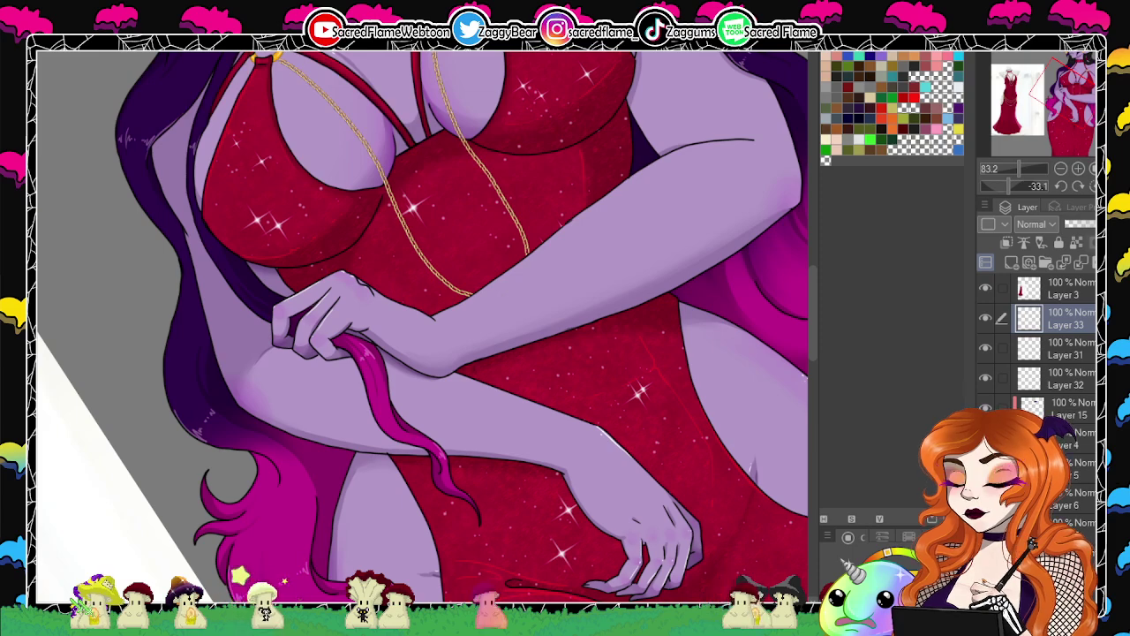
left_click(1093, 187)
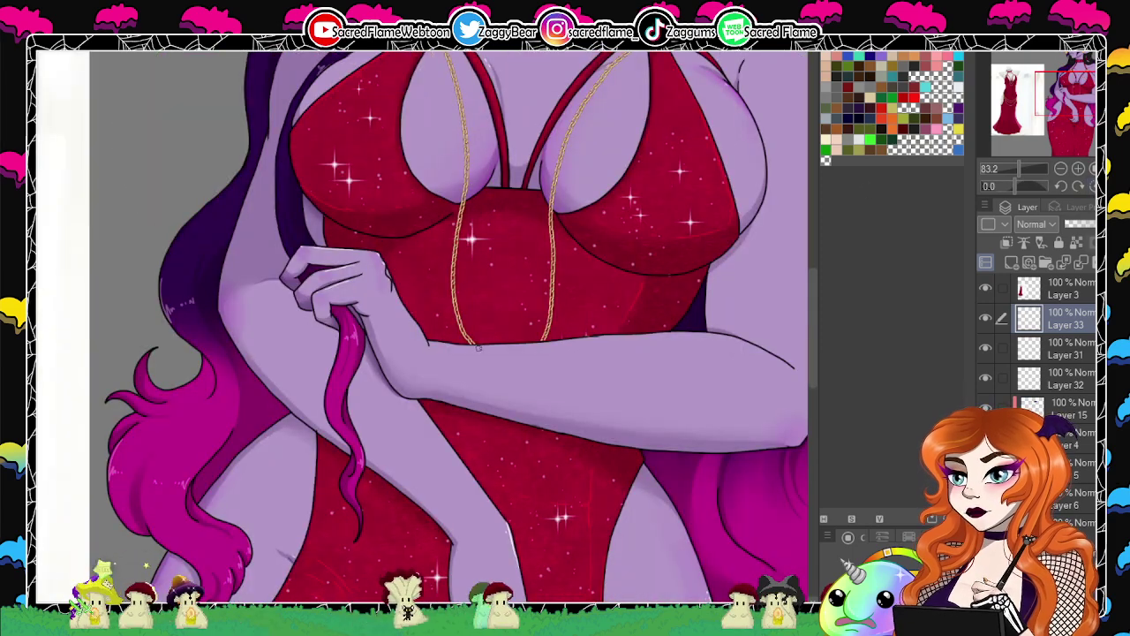
left_click_drag(487, 351, 491, 366)
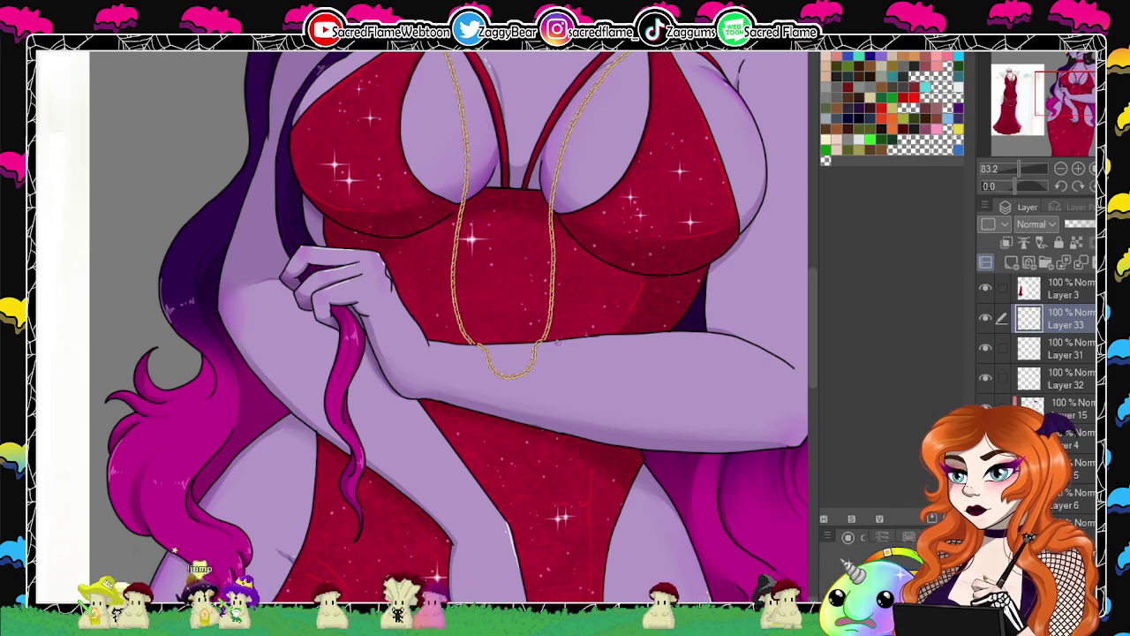
left_click_drag(1027, 165, 1010, 173)
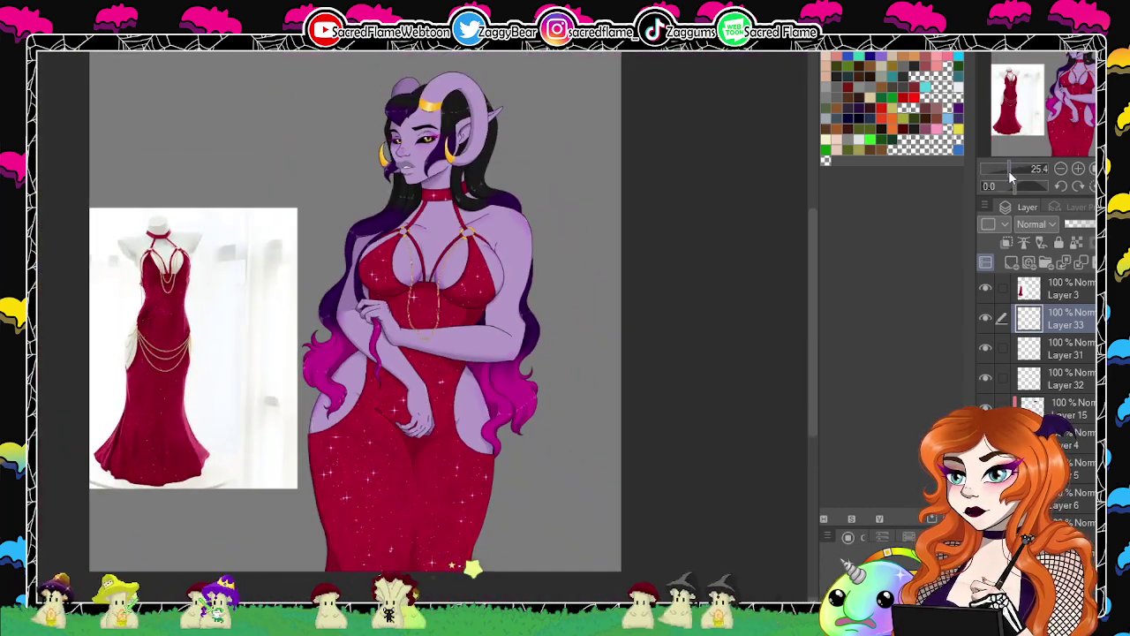
left_click_drag(1008, 170, 1014, 170)
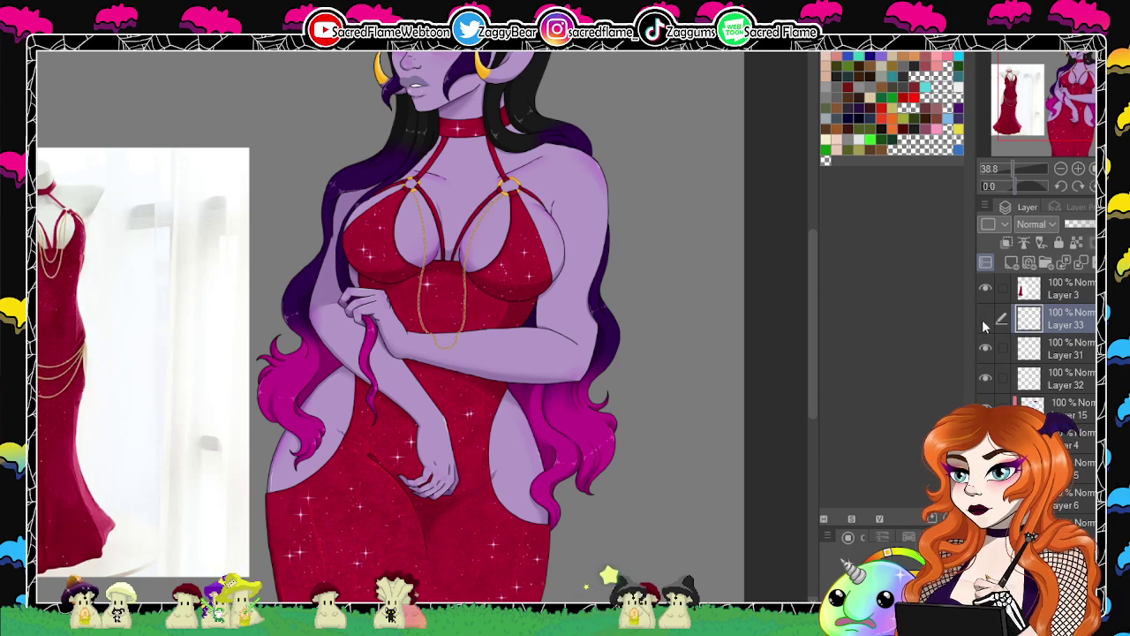
left_click(985, 320)
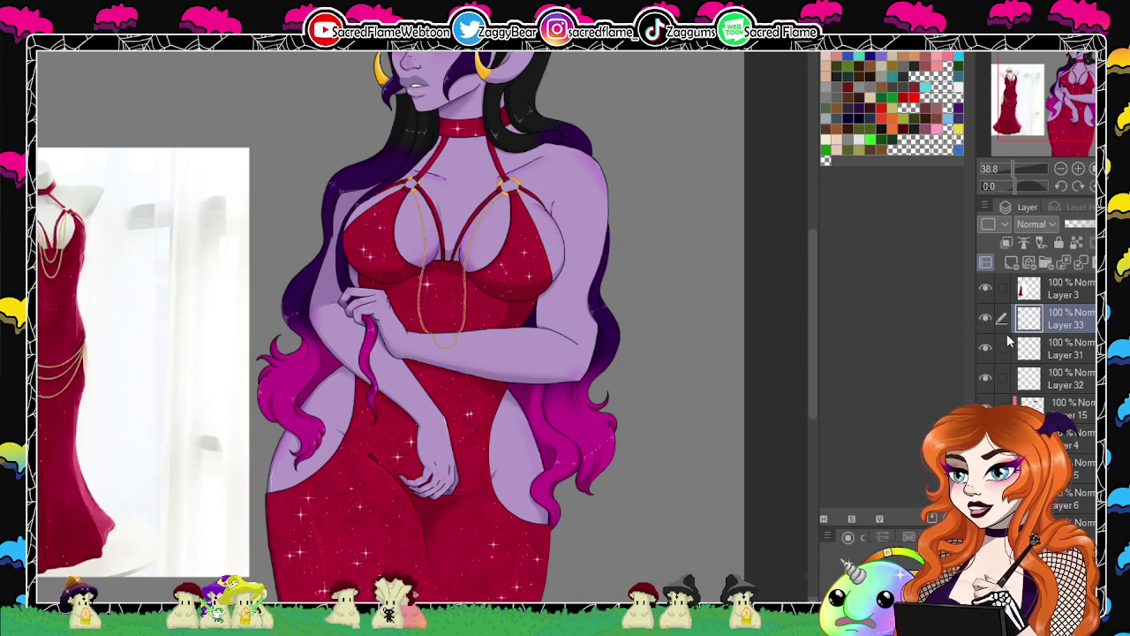
Try to transform the forearm chain segment so its end meets the torso chain at the arm's edge.
left_click_drag(1012, 170, 1018, 171)
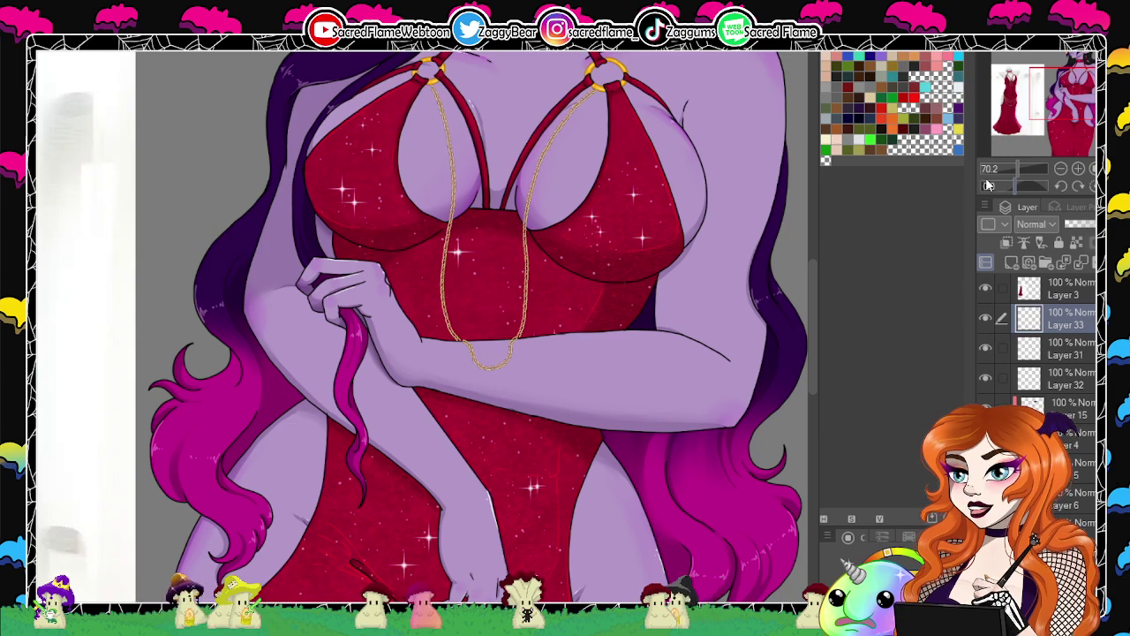
left_click_drag(735, 352, 684, 357)
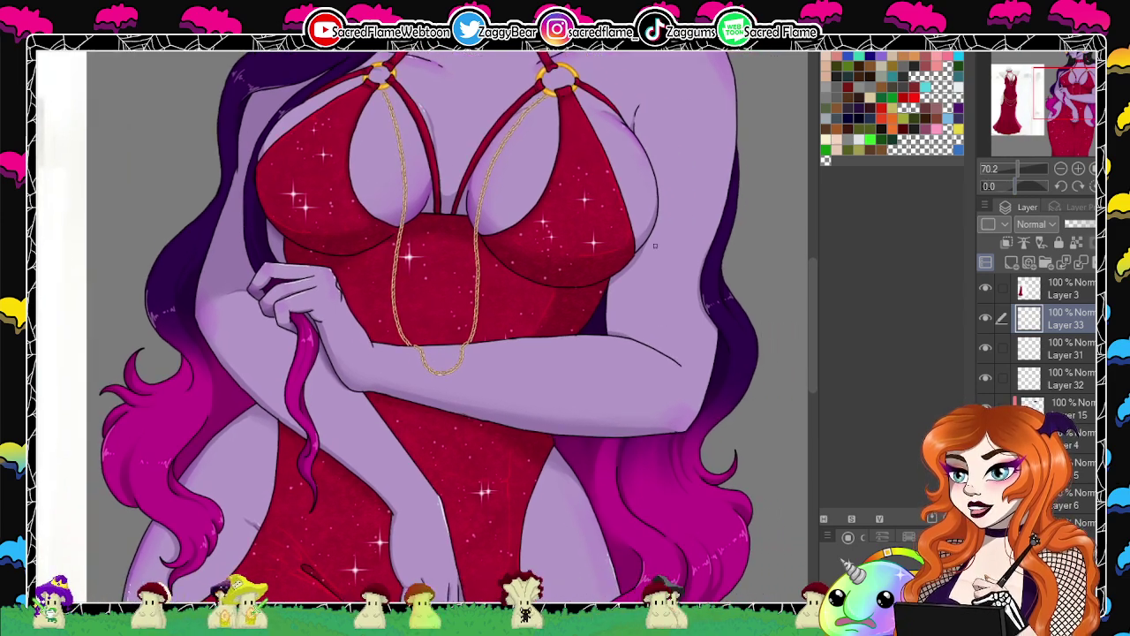
left_click_drag(1018, 168, 1025, 168)
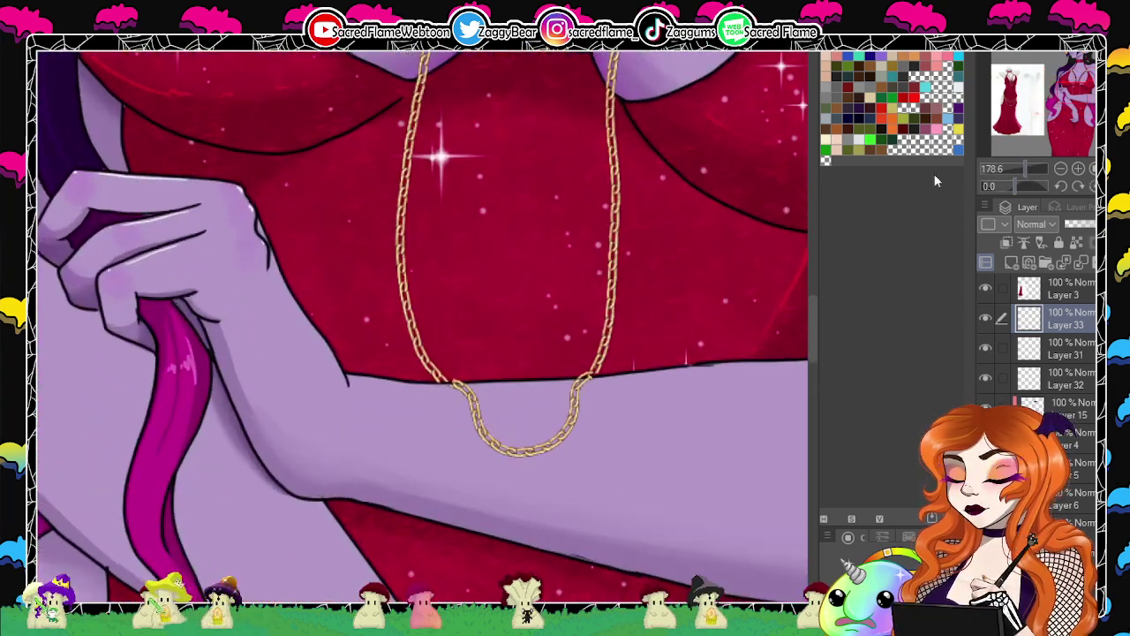
key("ctrl+t")
left_click_drag(451, 375, 446, 377)
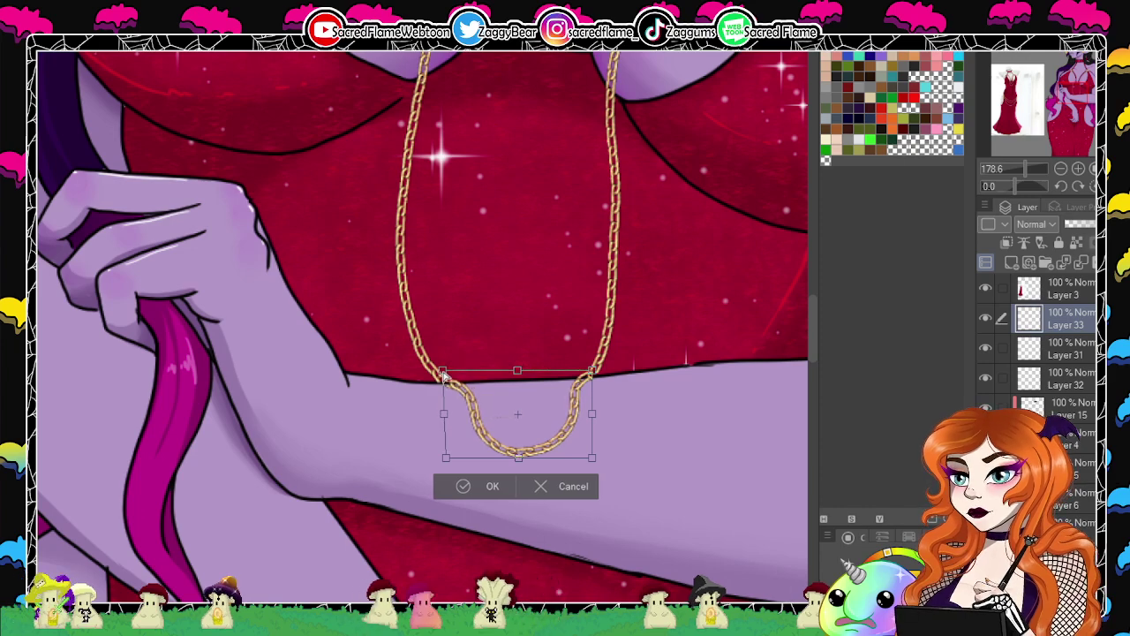
left_click(468, 491)
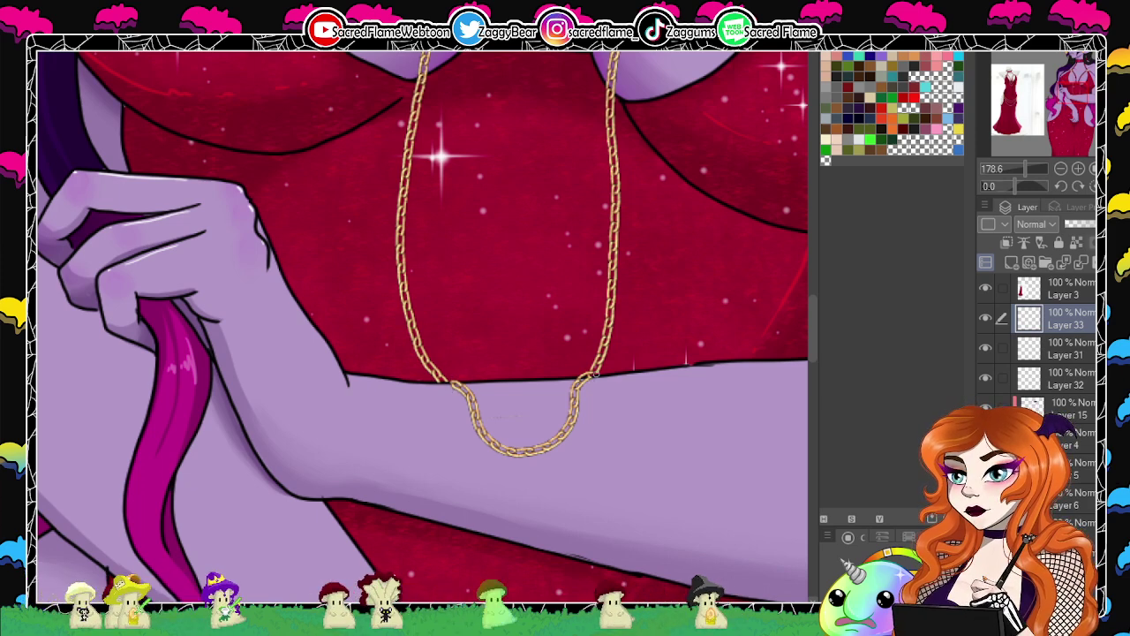
Touch up the chain joint on Layer 31 and merge the forearm segment's layer into it.
left_click(1065, 352)
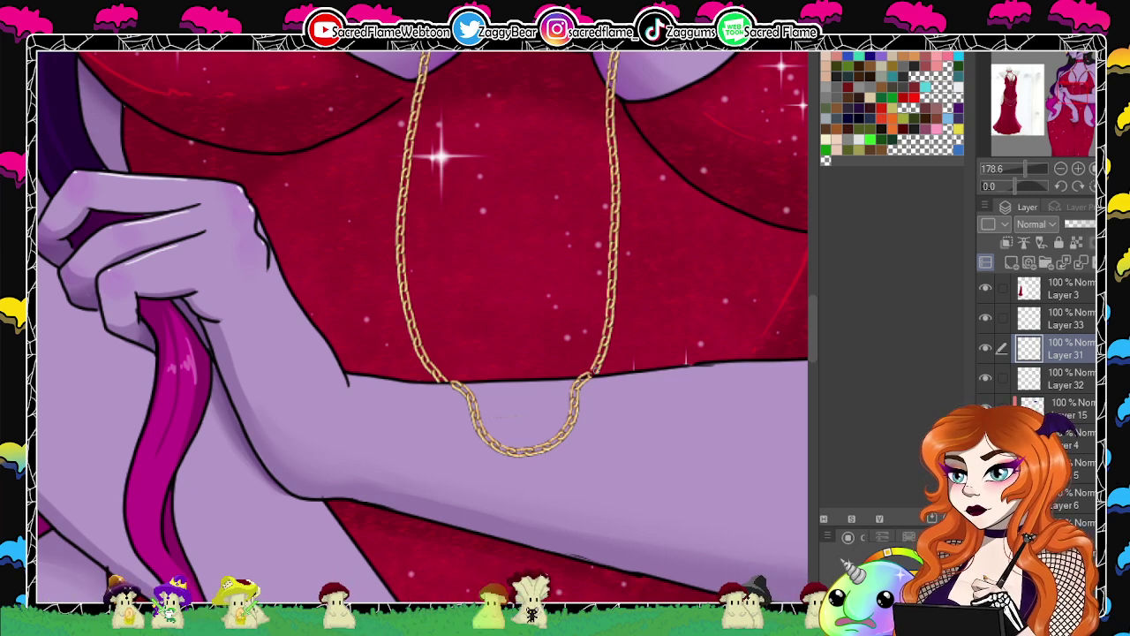
left_click(593, 363)
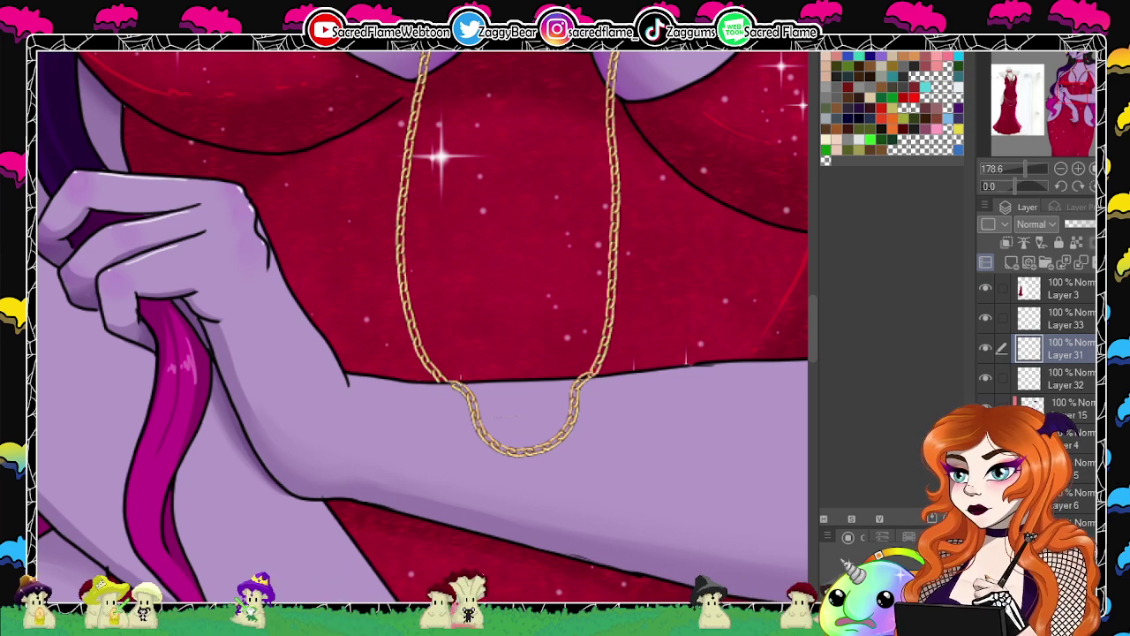
left_click(1033, 321)
key("ctrl+e")
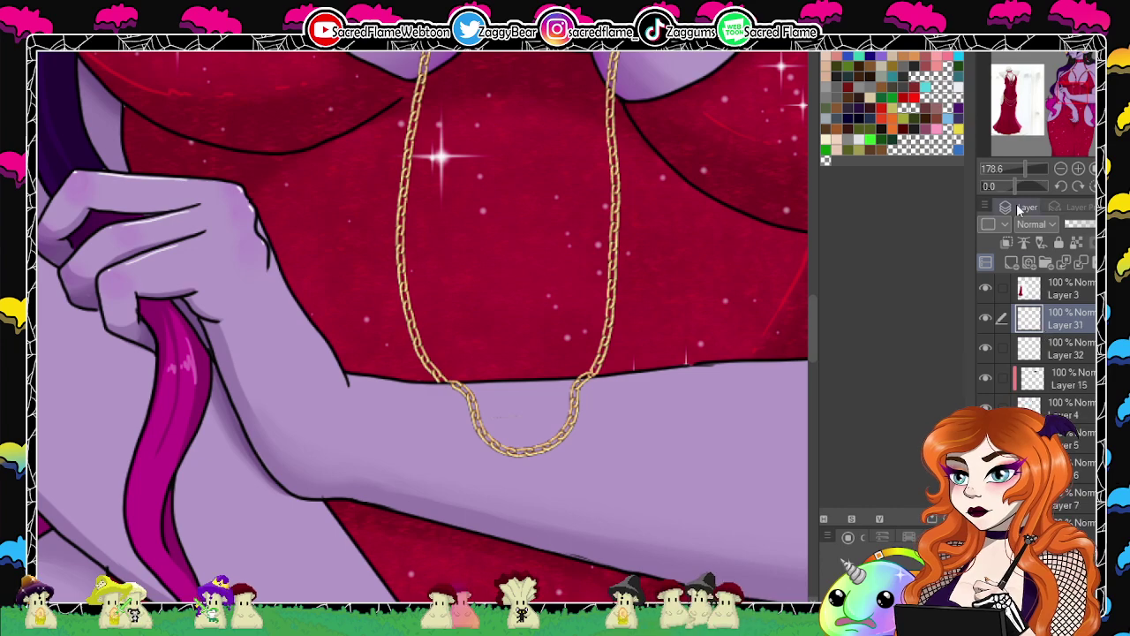
Draw a shorter second gold chain between the strap rings, inside the long loop, on a new layer.
left_click_drag(1015, 190, 962, 171)
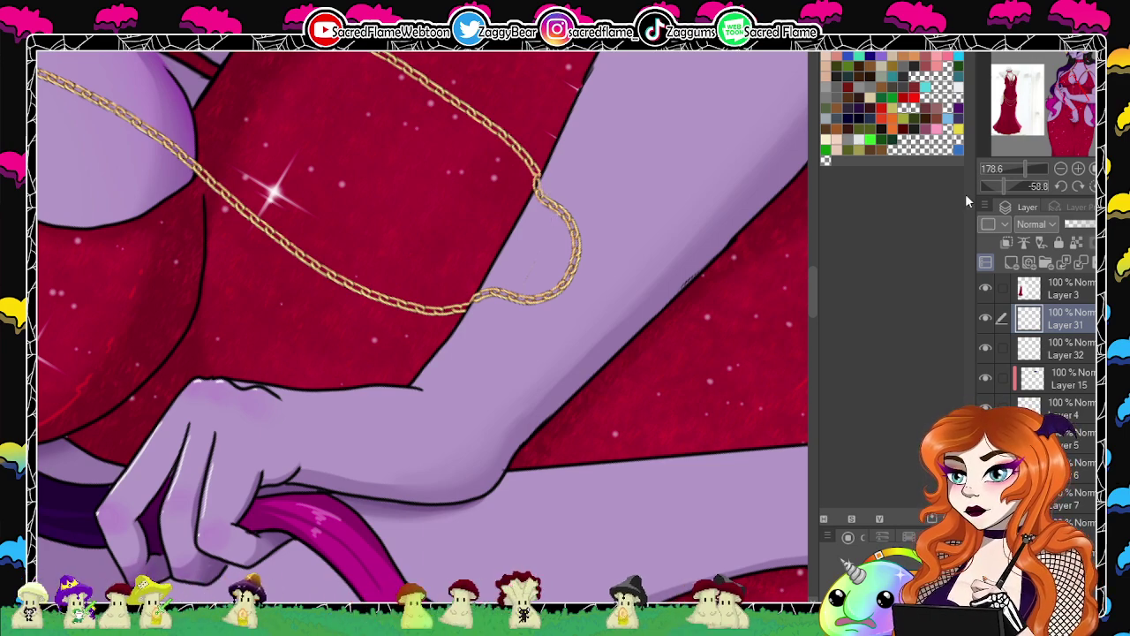
left_click(1014, 185)
left_click_drag(1024, 169, 1011, 171)
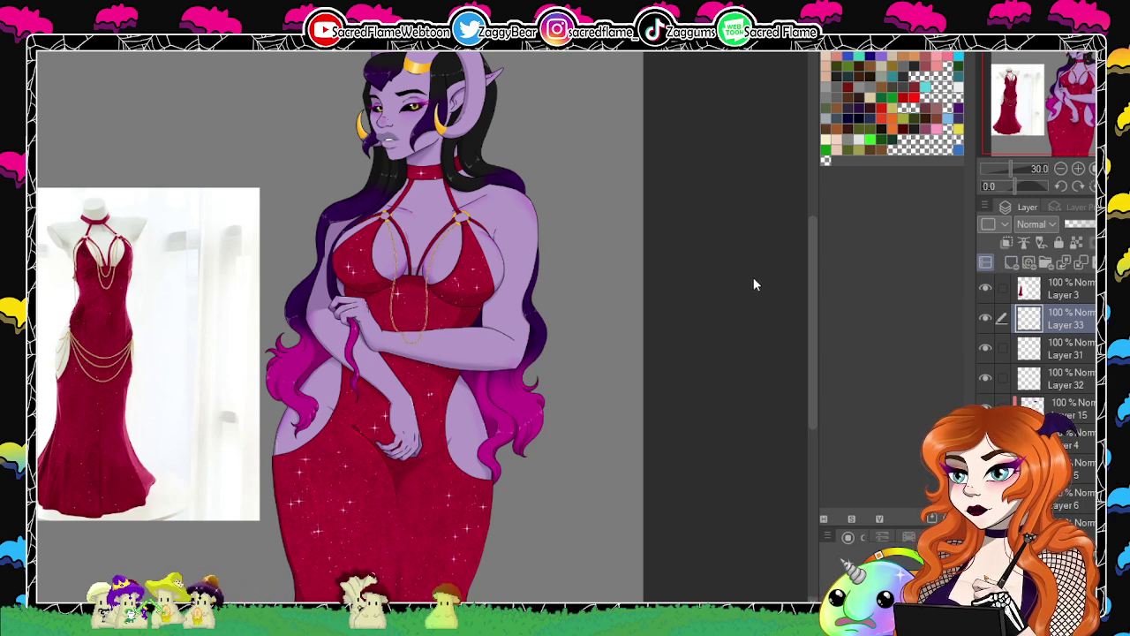
left_click(1016, 169)
left_click_drag(1015, 168, 1014, 167)
left_click_drag(499, 374, 534, 481)
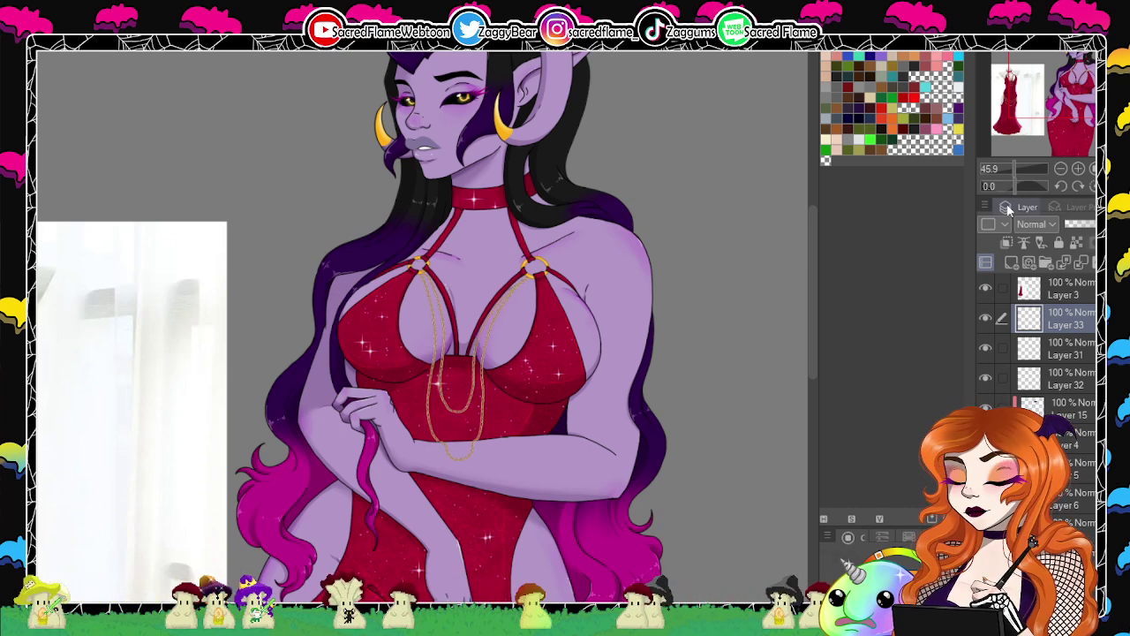
left_click(1018, 168)
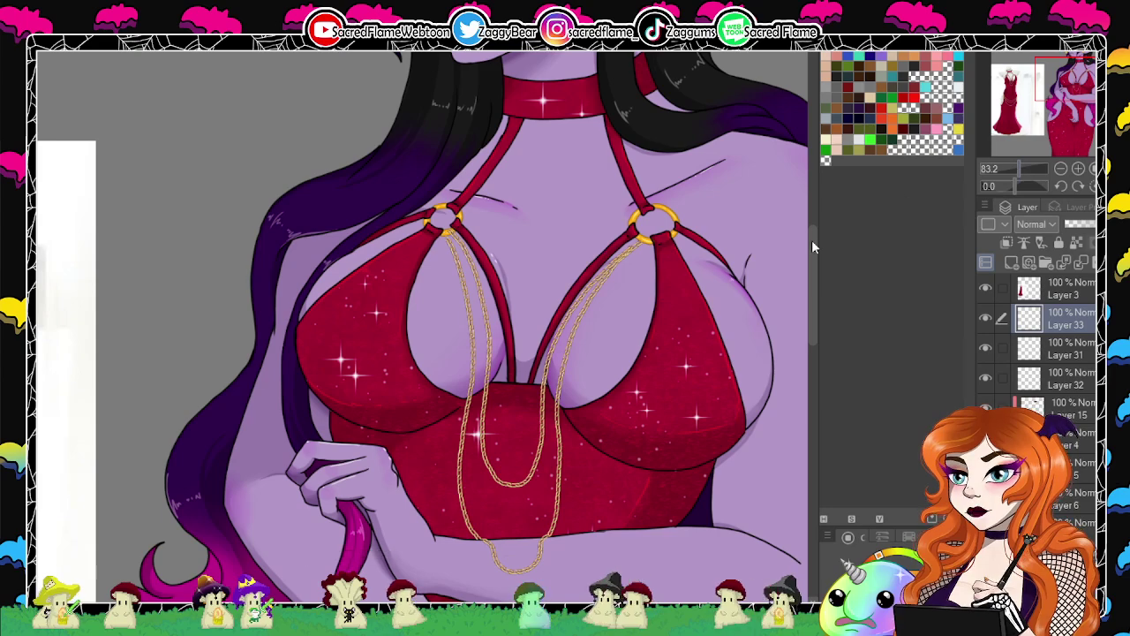
key("ctrl+t")
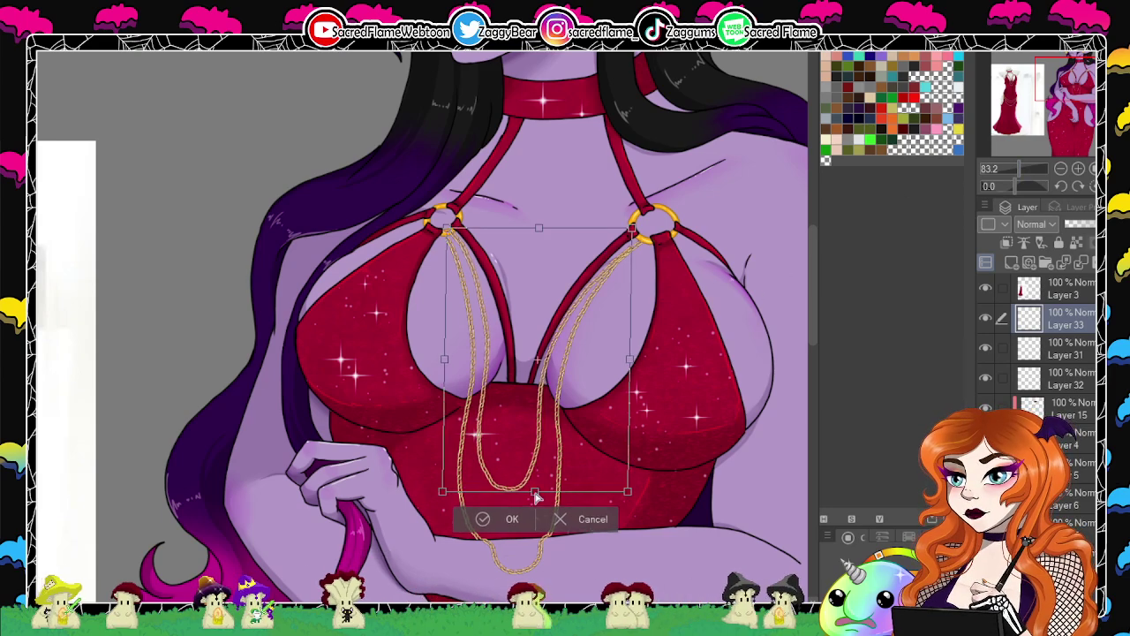
left_click_drag(632, 362, 628, 359)
left_click_drag(446, 228, 440, 229)
left_click_drag(629, 225, 633, 229)
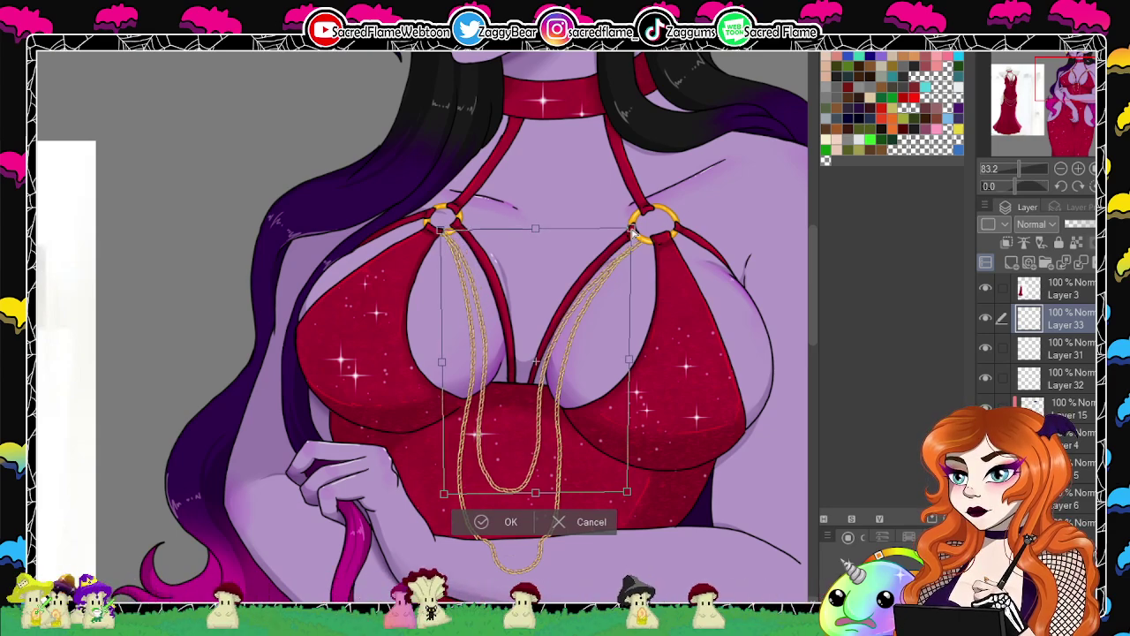
left_click(565, 523)
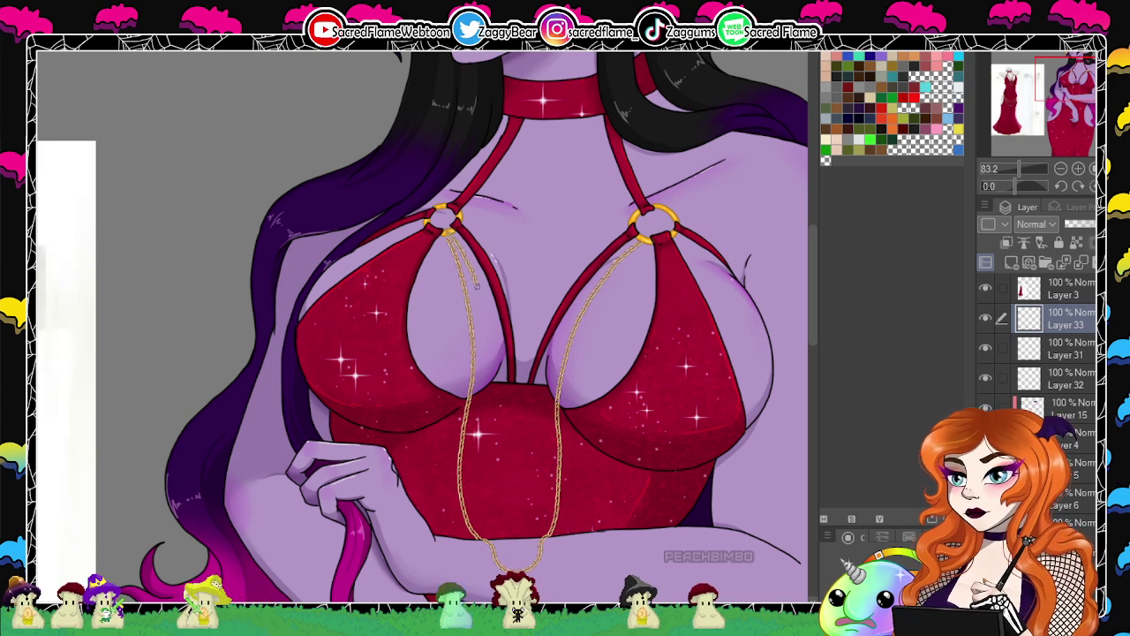
Redraw the shorter gold chain between the two strap rings and stretch it downward inside the long loop.
left_click_drag(477, 286, 484, 355)
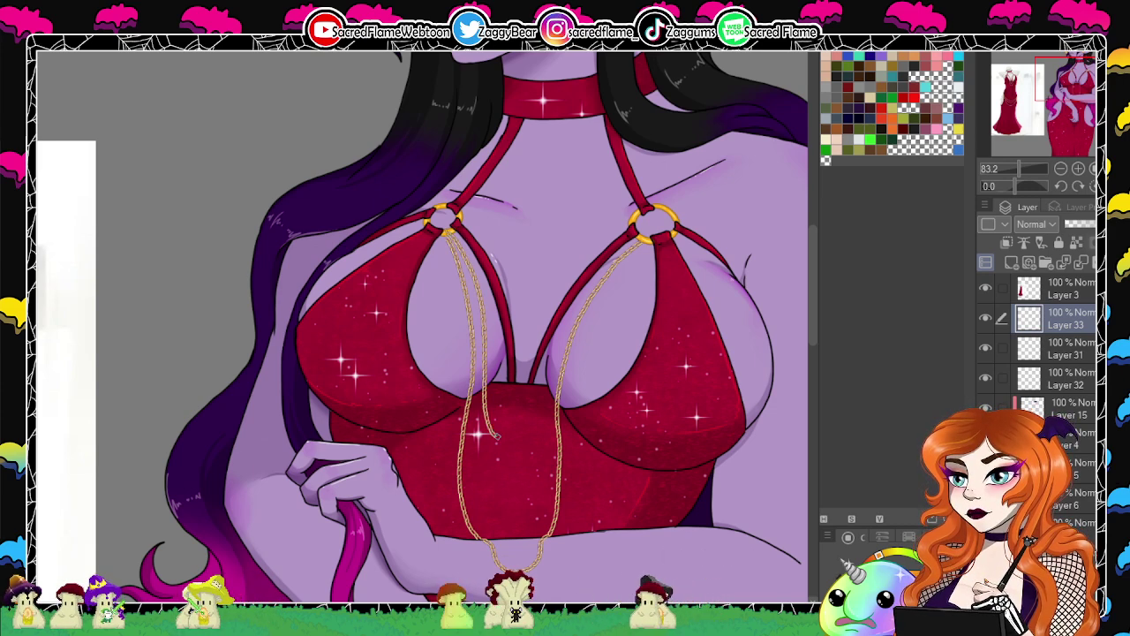
left_click_drag(484, 398, 548, 351)
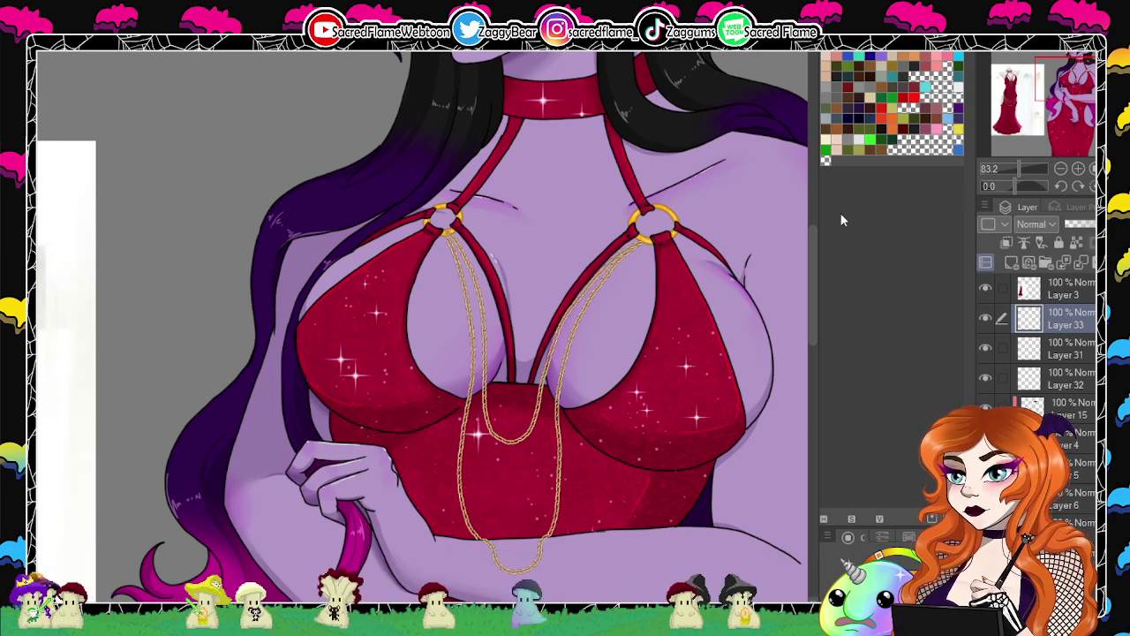
key("ctrl+t")
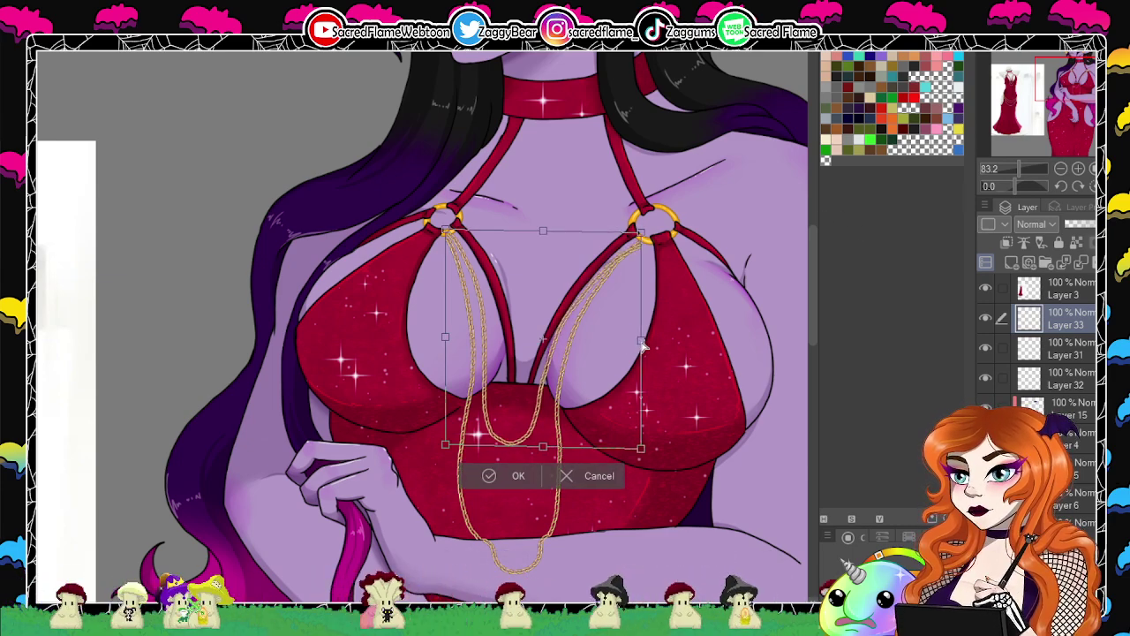
left_click_drag(544, 448, 541, 494)
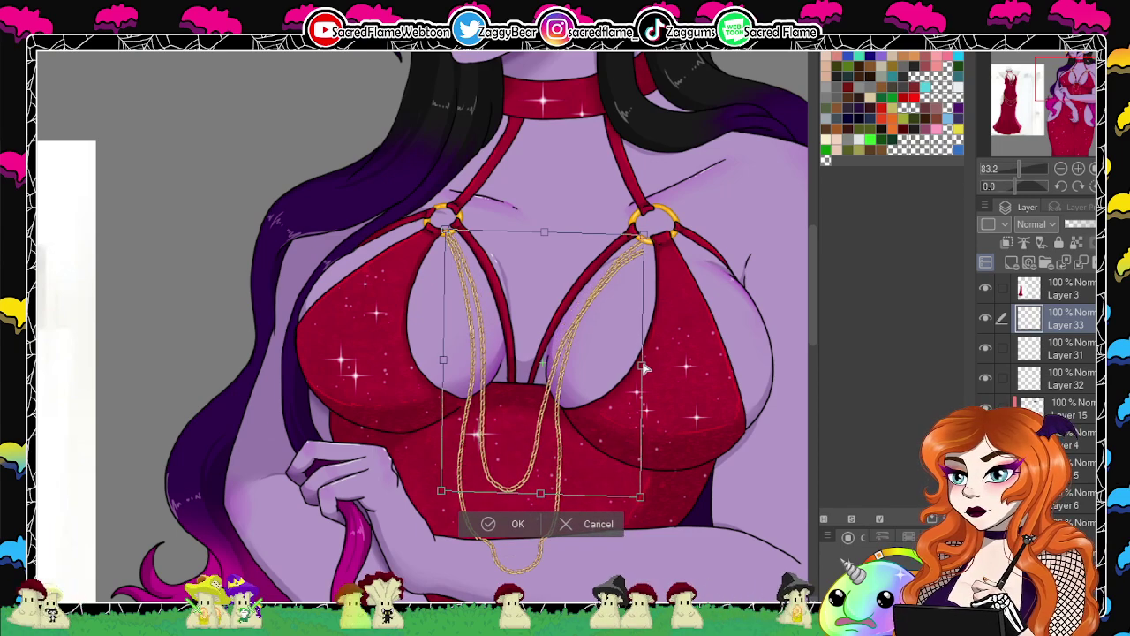
left_click_drag(641, 367, 640, 356)
key("Return")
Transform the inner chain so its curve hangs centred inside the long loop, and merge it into the chain layer below.
left_click_drag(331, 456, 395, 476)
left_click_drag(661, 310, 587, 317)
key("ctrl+t")
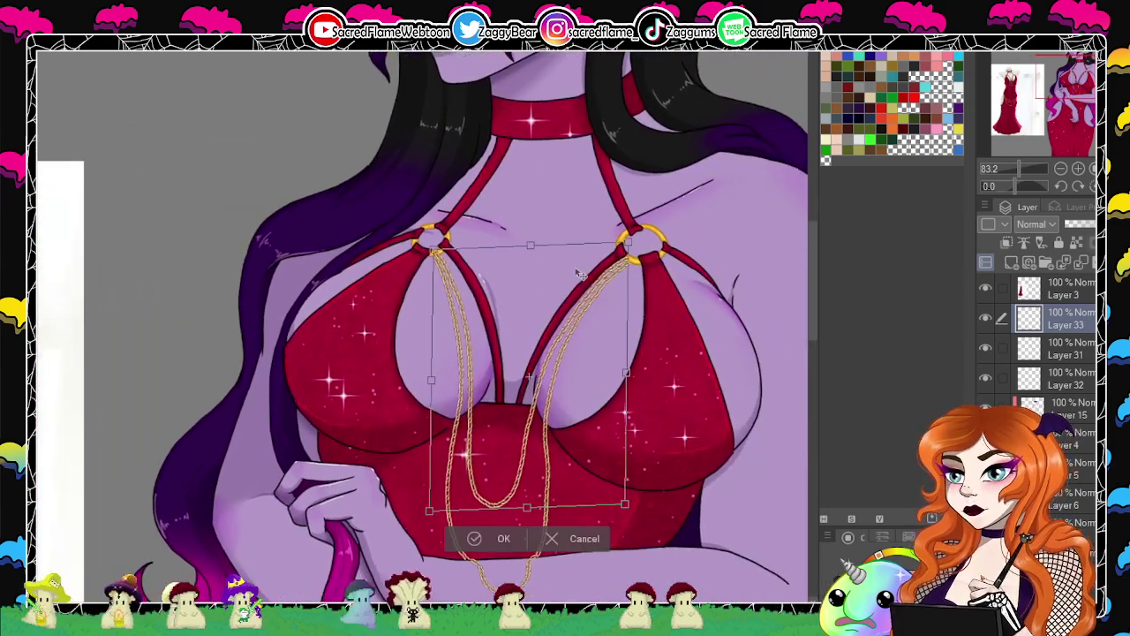
left_click_drag(530, 512, 540, 501)
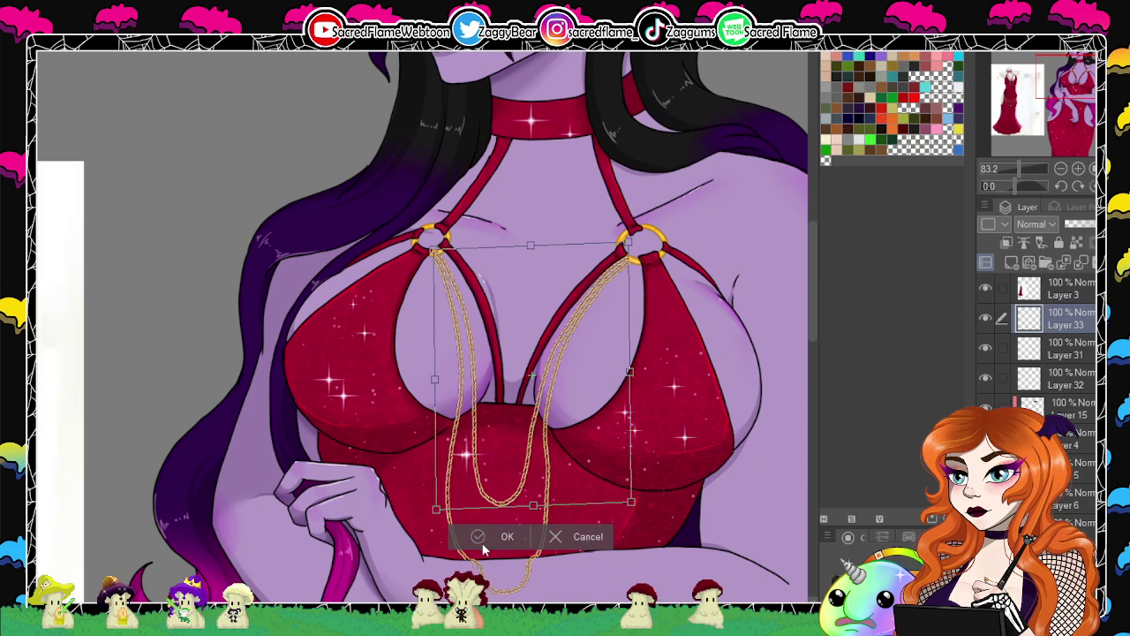
key("Return")
key("ctrl+e")
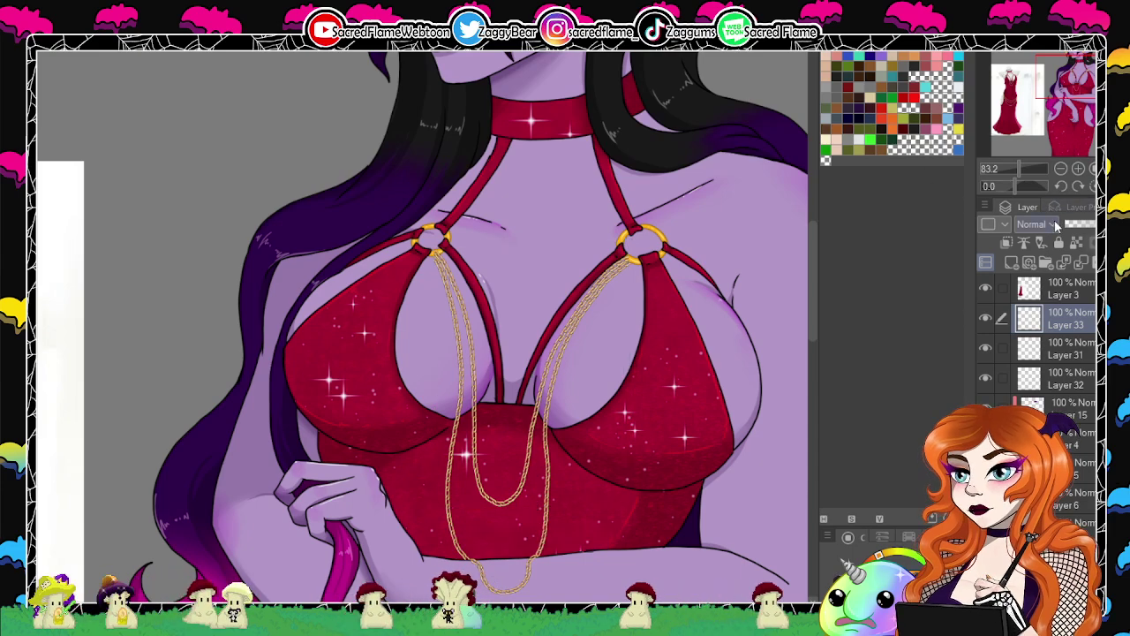
Add a new layer and try a chain running from the ring beside the hair down along the bust's outer edge.
mouse_move(1029, 177)
left_mouse_down()
mouse_move(1010, 173)
mouse_move(1022, 172)
left_mouse_up()
left_click(1012, 261)
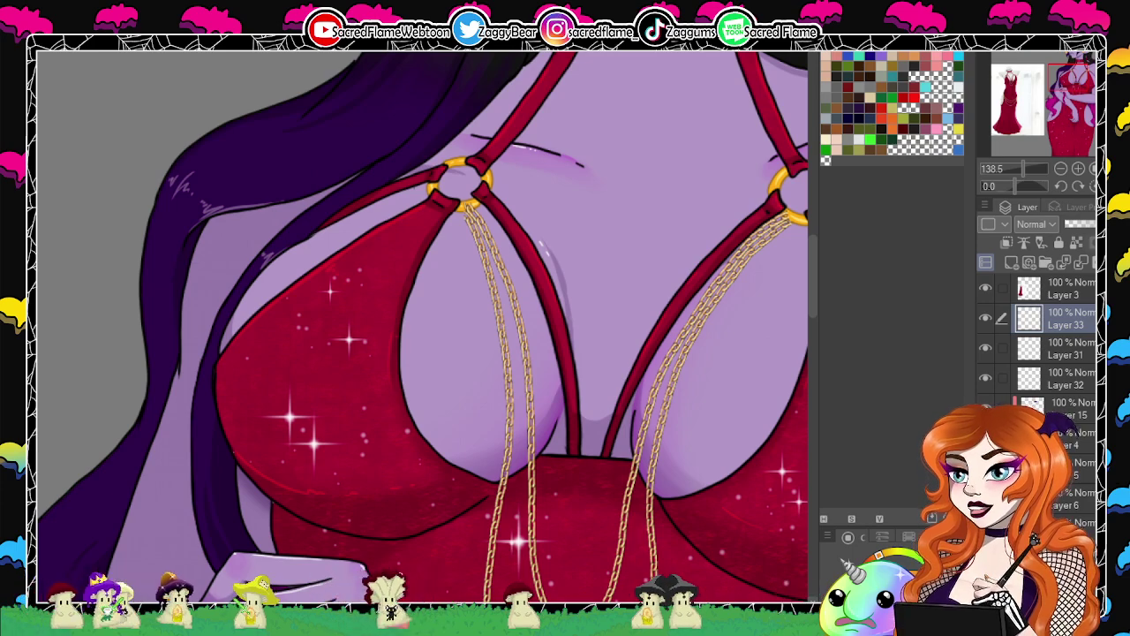
left_click_drag(1014, 185, 1000, 185)
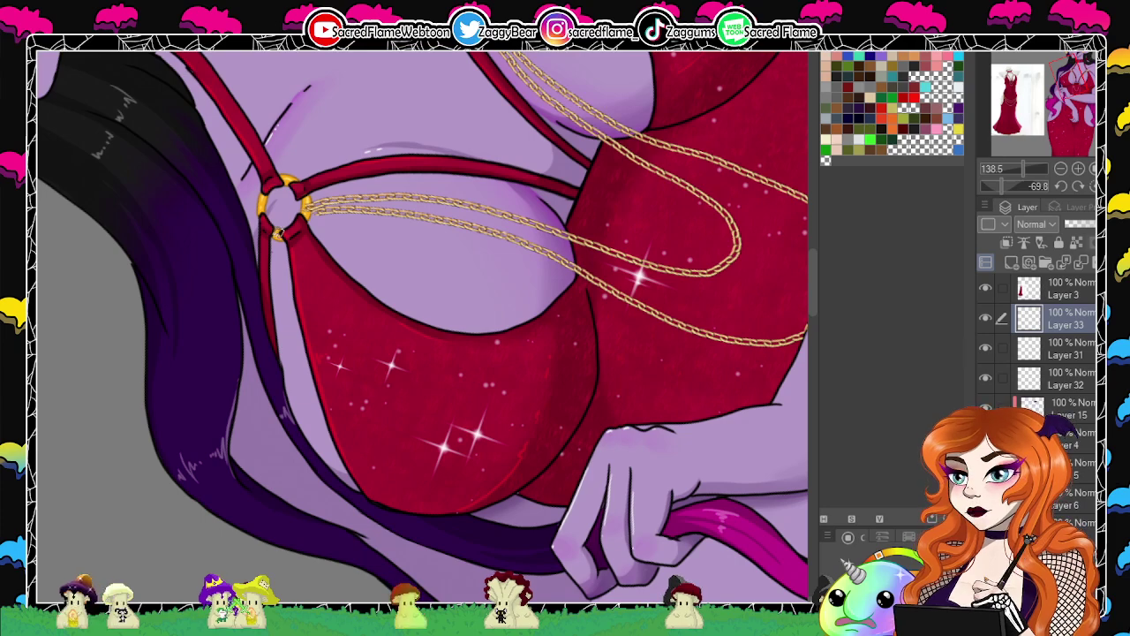
left_click_drag(280, 265, 281, 378)
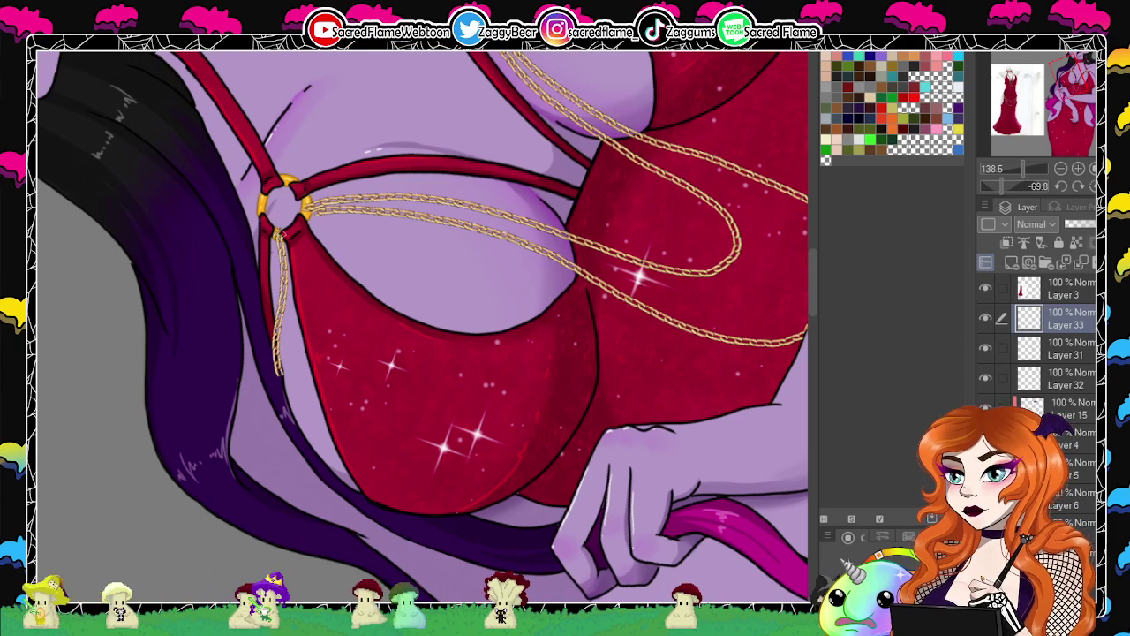
key("ctrl+z")
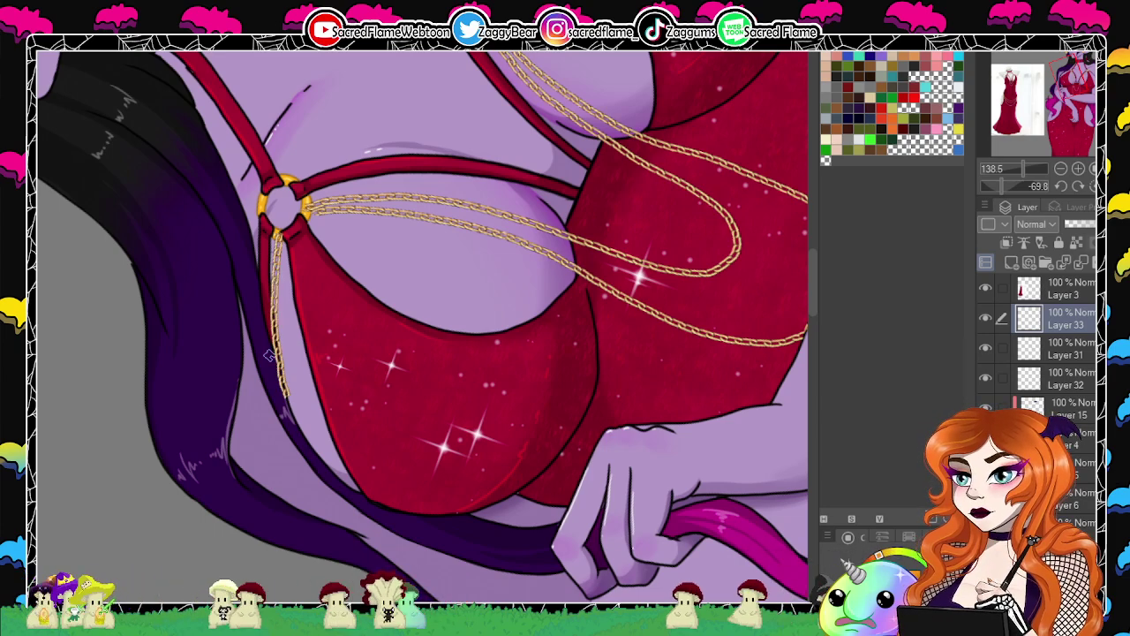
left_click_drag(274, 348, 286, 398)
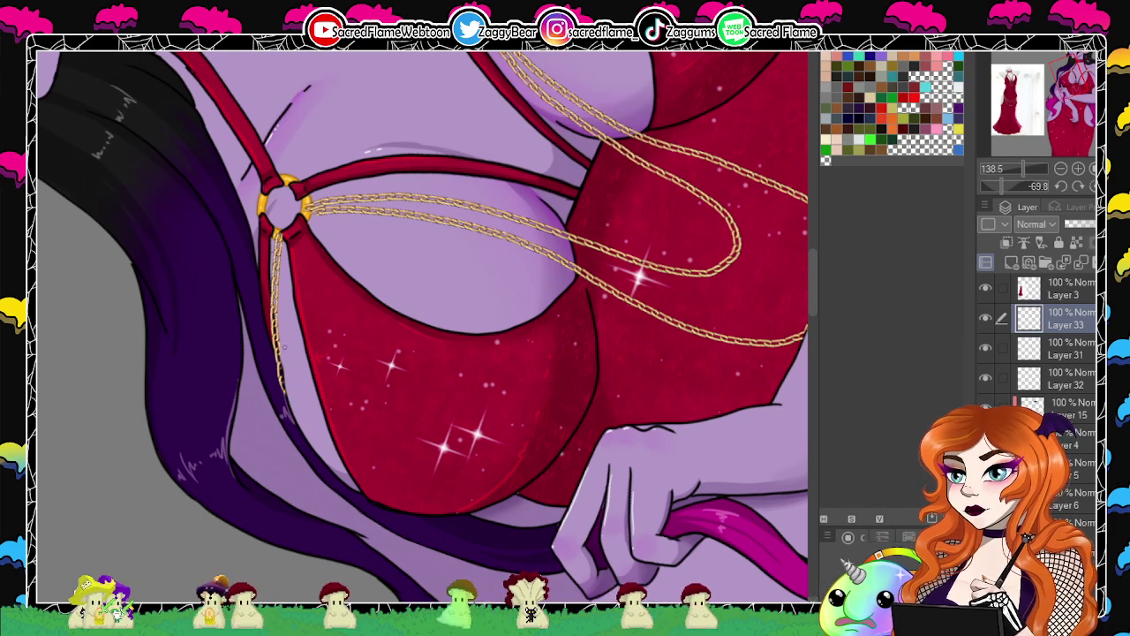
Draw a short gold chain from the ring beside the hair, following the outer side strap until it meets the hair.
left_click(1091, 186)
left_click_drag(1021, 167, 1019, 179)
left_click_drag(759, 360, 328, 354)
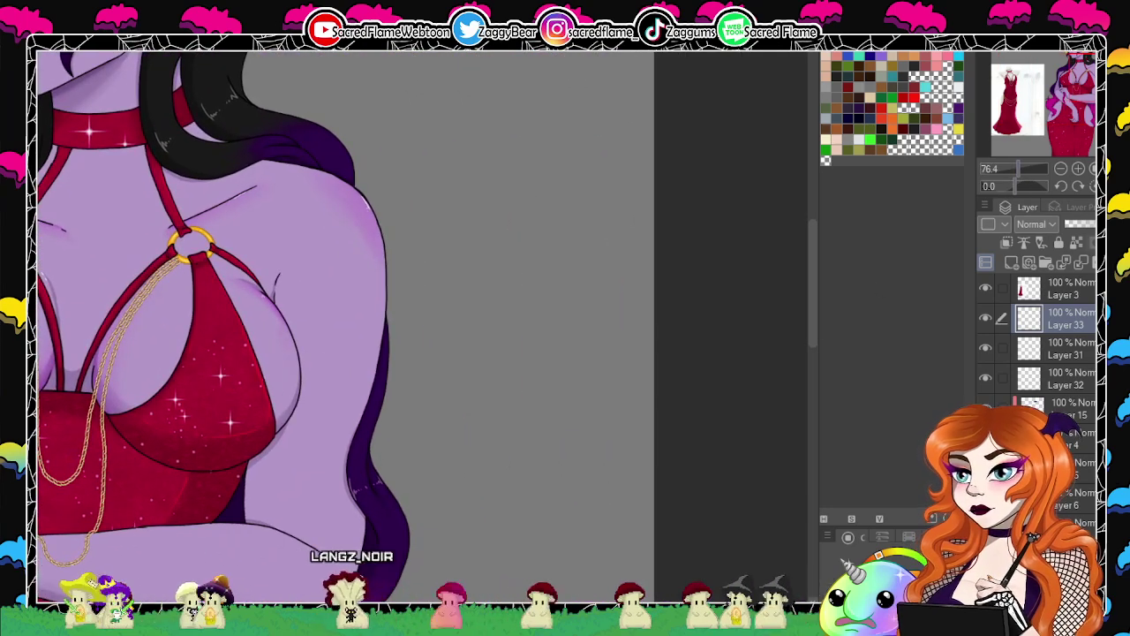
left_click_drag(248, 307, 800, 356)
left_click_drag(418, 472, 484, 381)
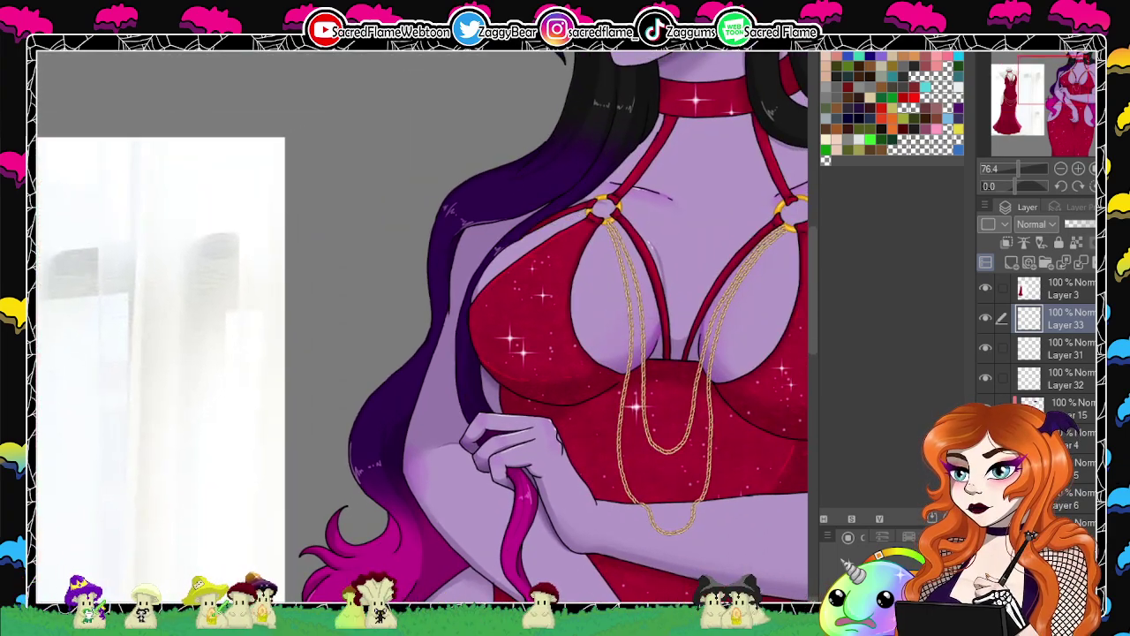
left_click_drag(1017, 185, 991, 188)
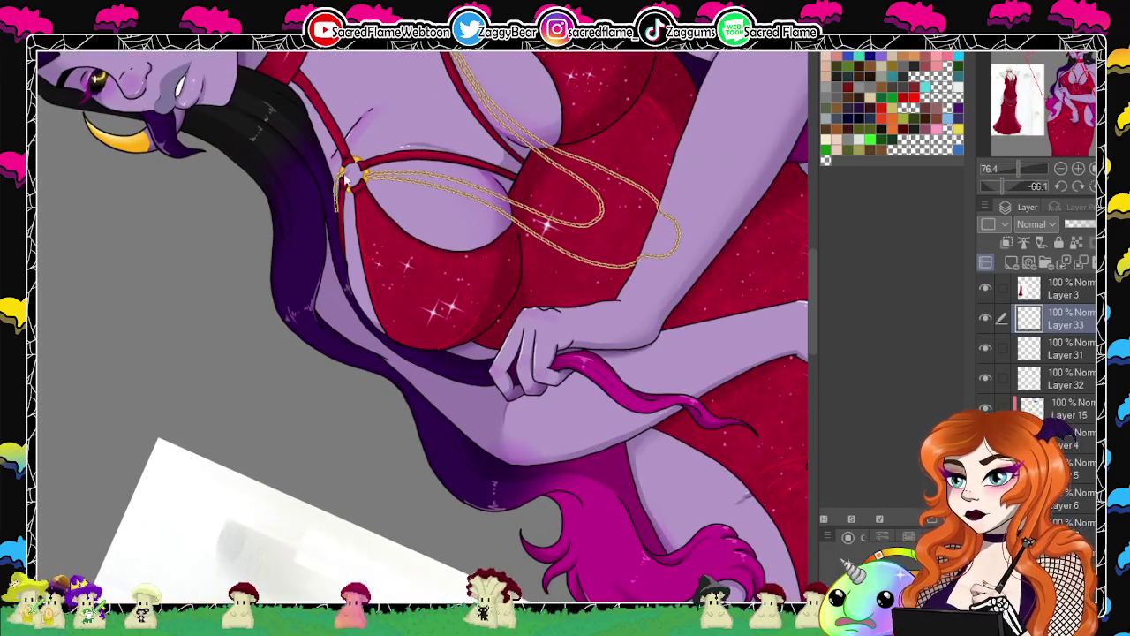
mouse_move(331, 432)
left_mouse_down()
mouse_move(431, 259)
mouse_move(424, 532)
mouse_move(371, 600)
mouse_move(376, 290)
mouse_move(472, 110)
mouse_move(412, 373)
mouse_move(80, 415)
left_mouse_up()
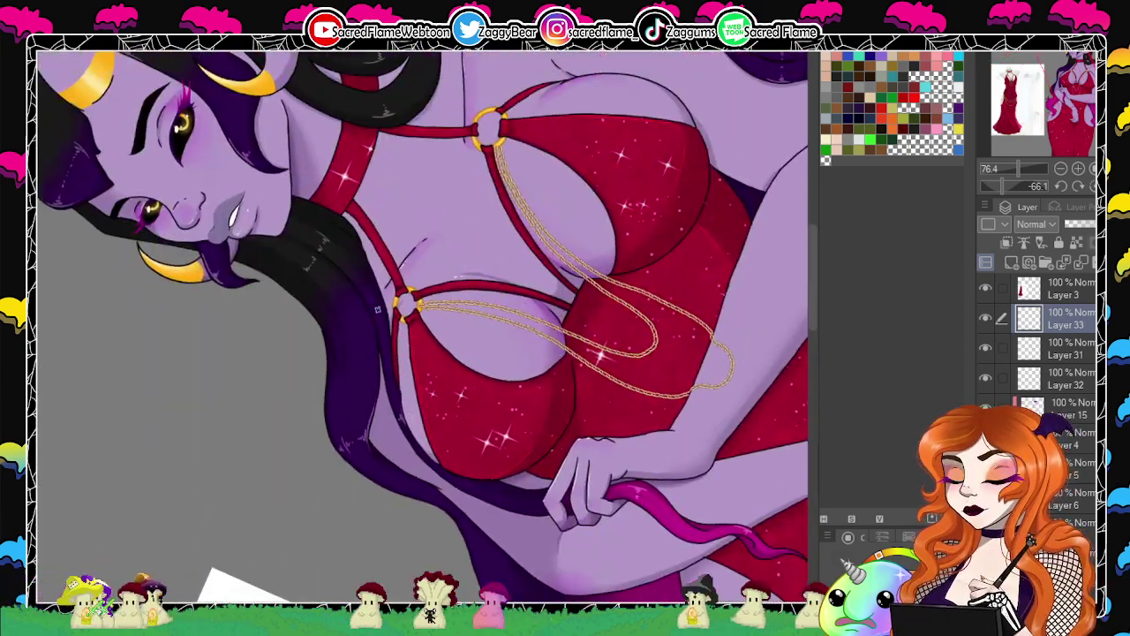
left_click_drag(396, 300, 389, 338)
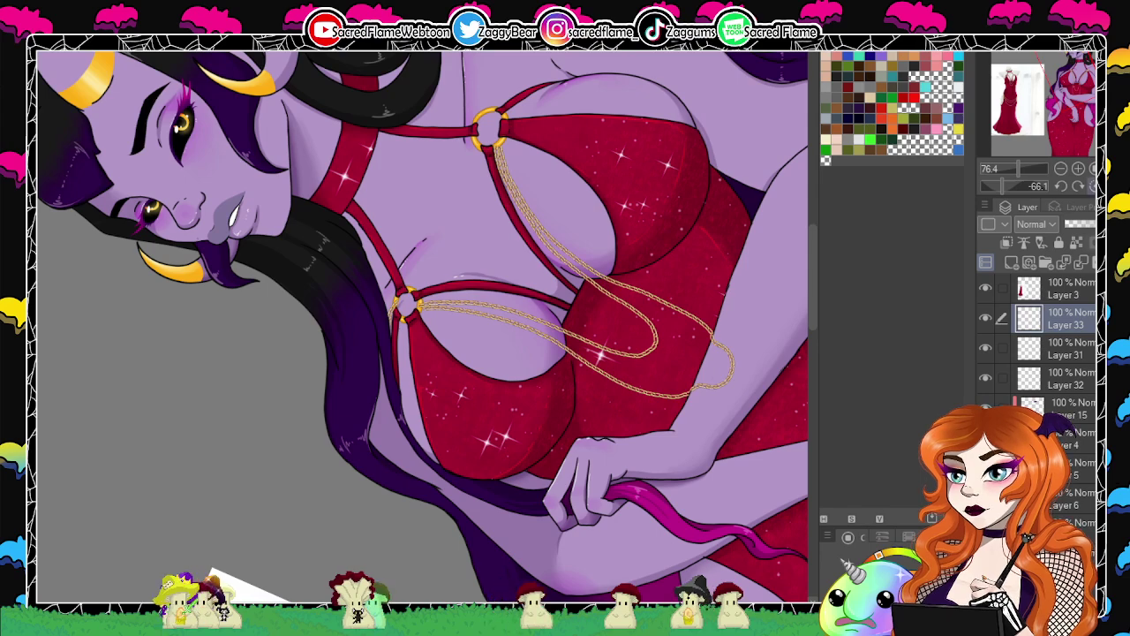
left_click(1093, 186)
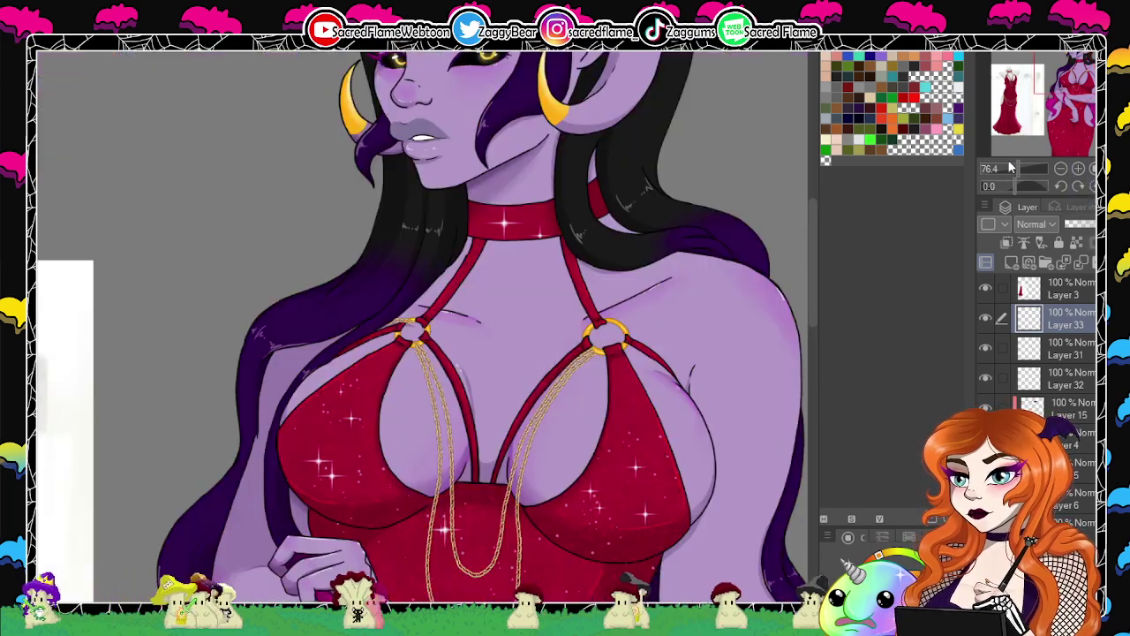
left_click_drag(1017, 167, 1006, 186)
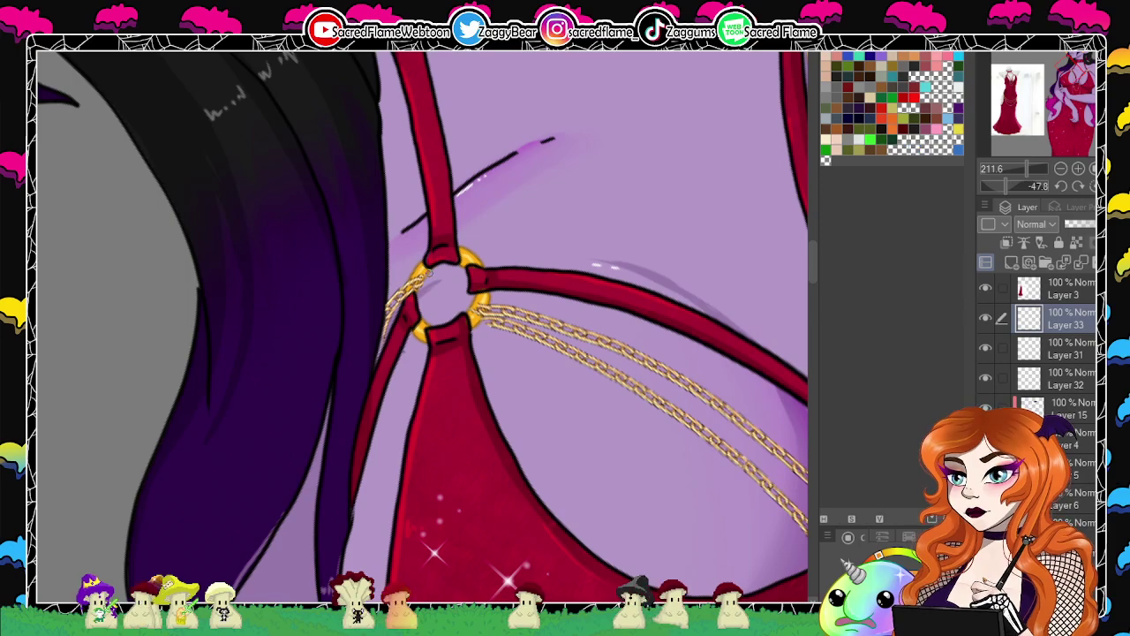
left_click(1091, 186)
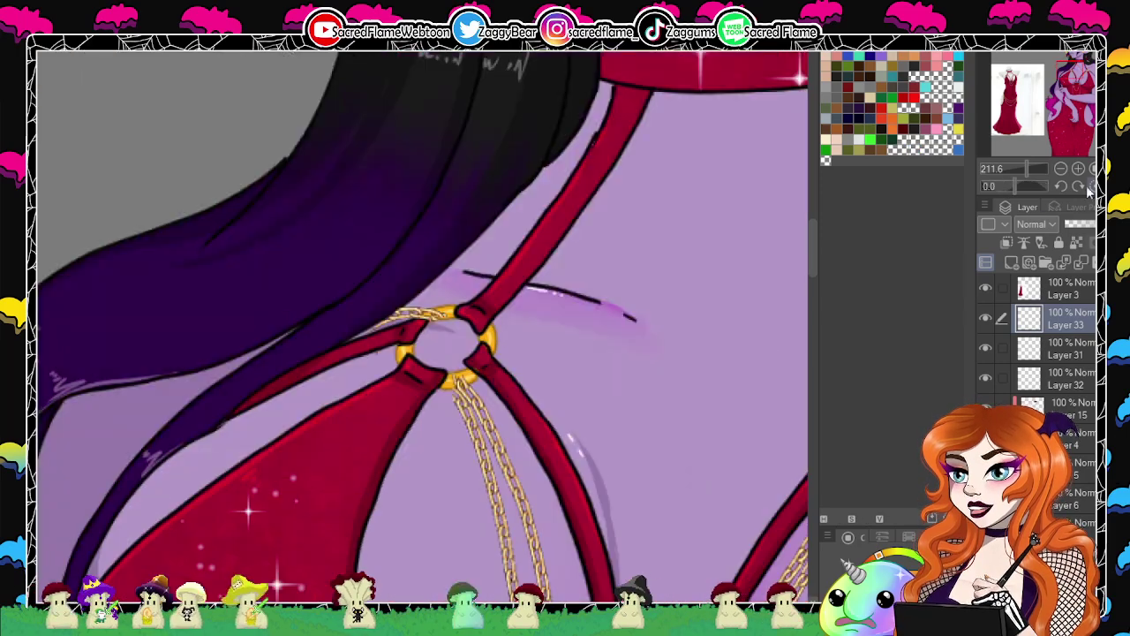
Draw a matching gold chain from the other ring, following its outer side strap to the armpit.
left_click_drag(1027, 168, 1016, 167)
left_click_drag(547, 371, 204, 344)
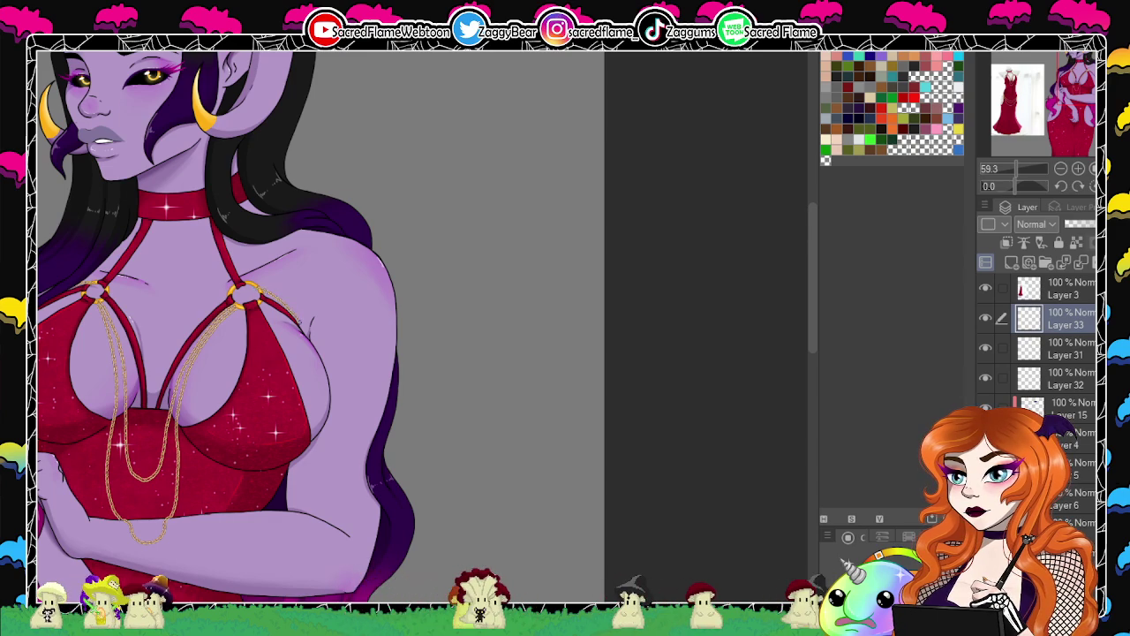
left_click_drag(384, 440, 743, 314)
left_click_drag(424, 424, 289, 470)
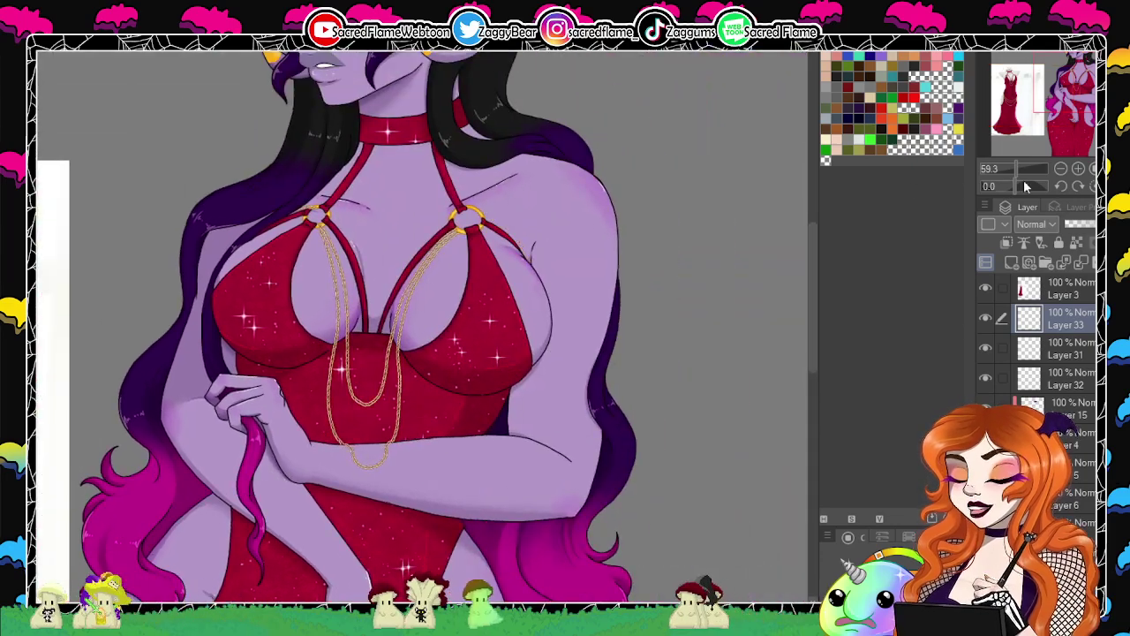
left_click_drag(1024, 182, 993, 185)
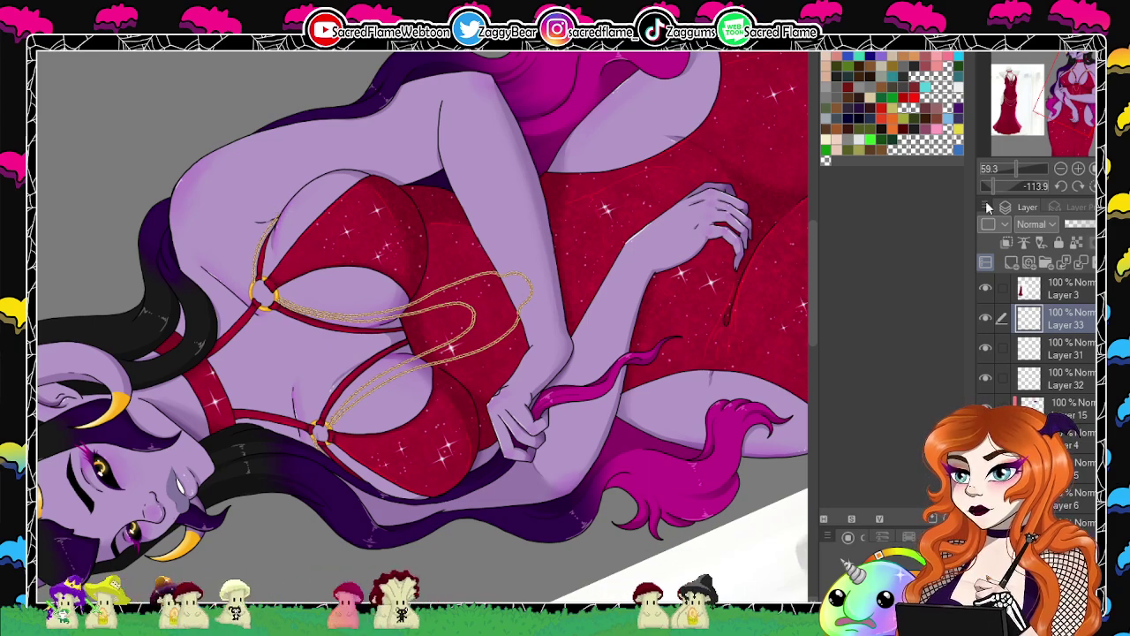
left_click(1080, 186)
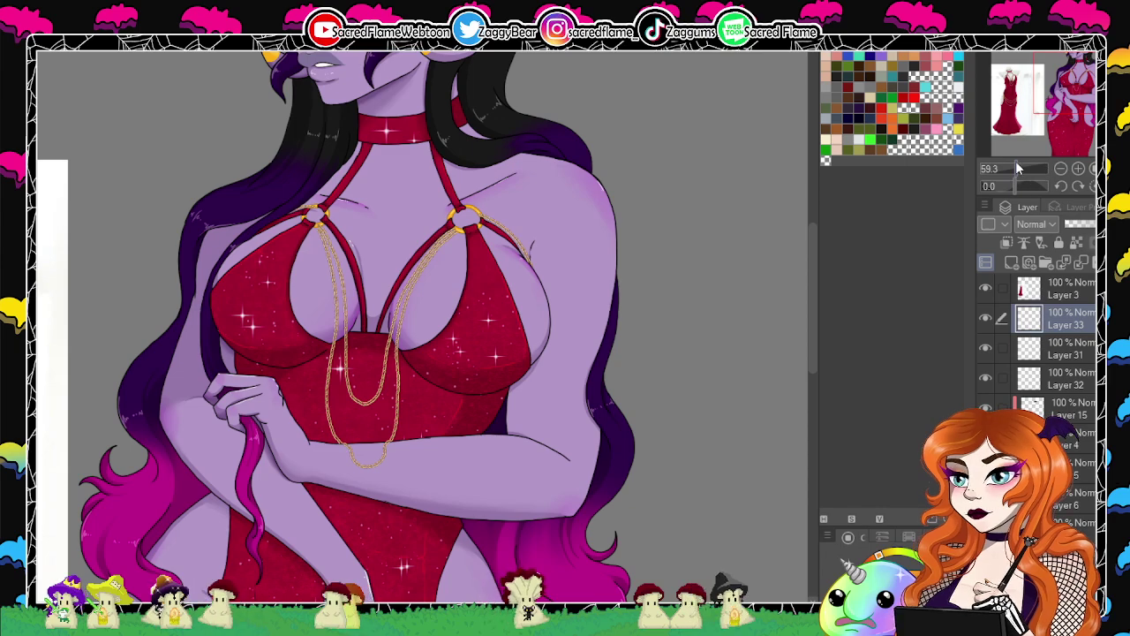
Merge the side strap chains into the chain layer below and toggle its visibility to check the result.
left_click_drag(1015, 168, 1018, 172)
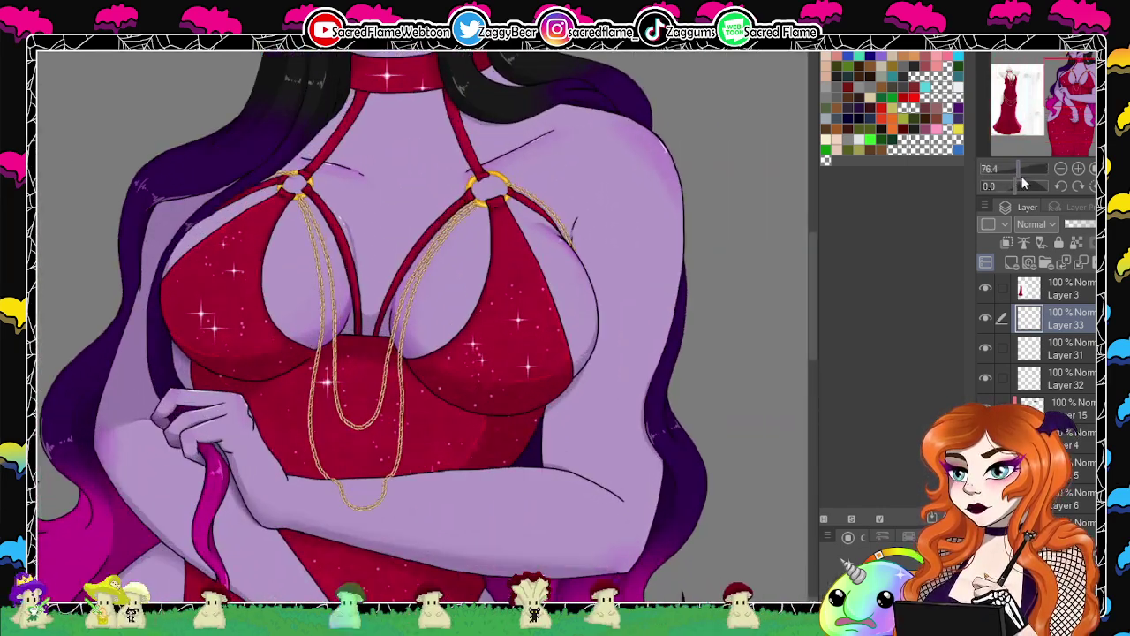
key("ctrl+e")
left_click(985, 317)
left_click(986, 318)
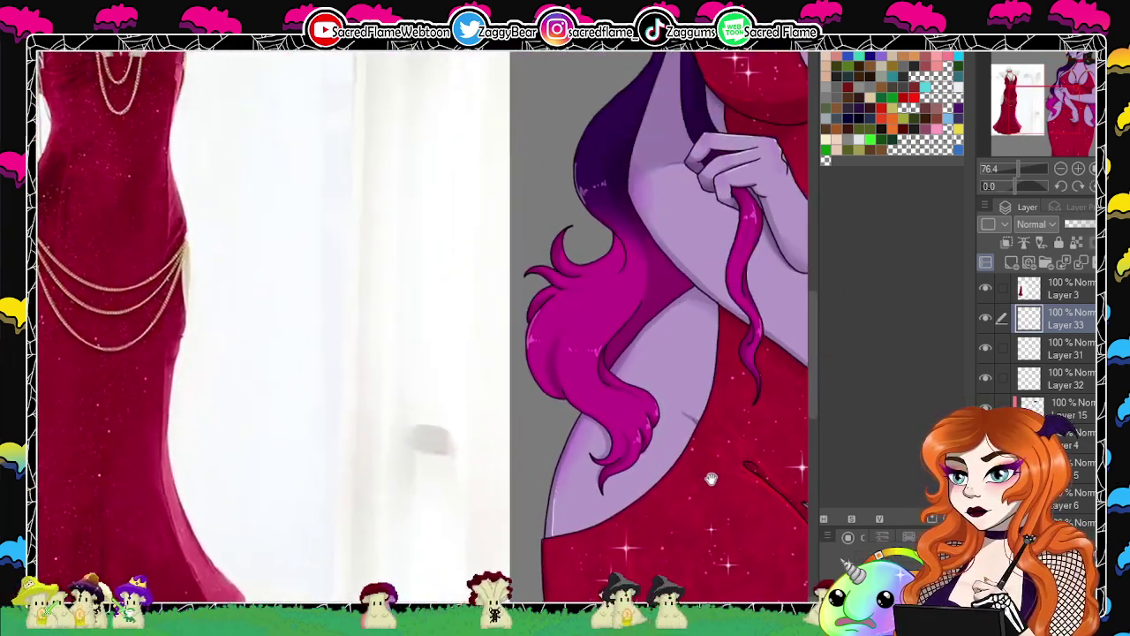
Draw a curved gold chain across the bare hip below the elbow, following the hip chains on the reference dress.
left_click_drag(711, 478, 603, 479)
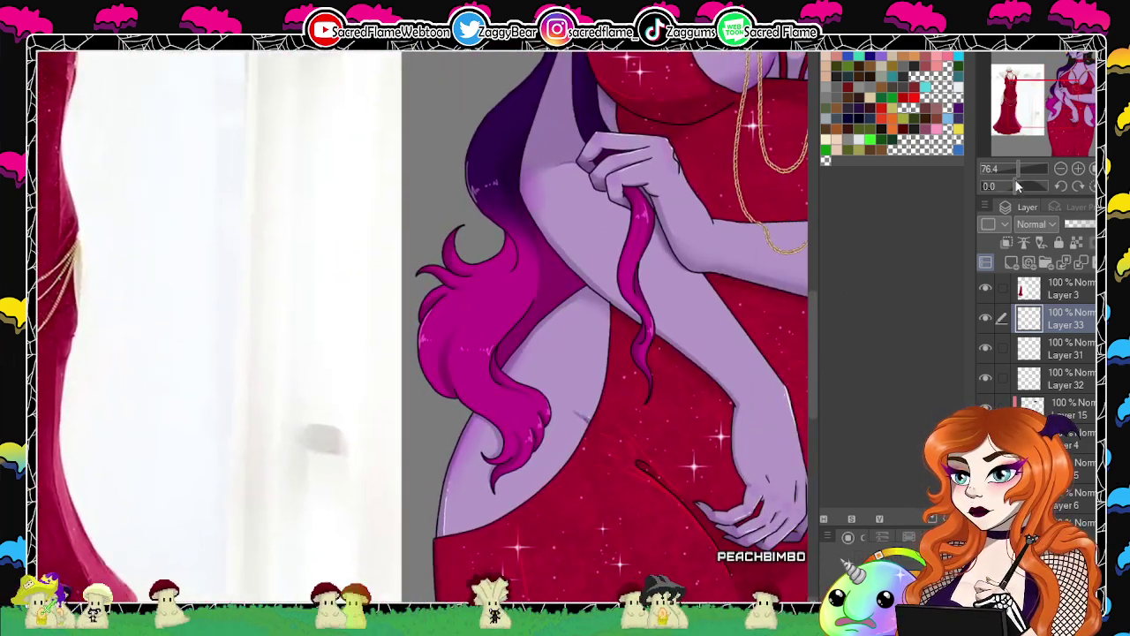
left_click_drag(1018, 168, 998, 185)
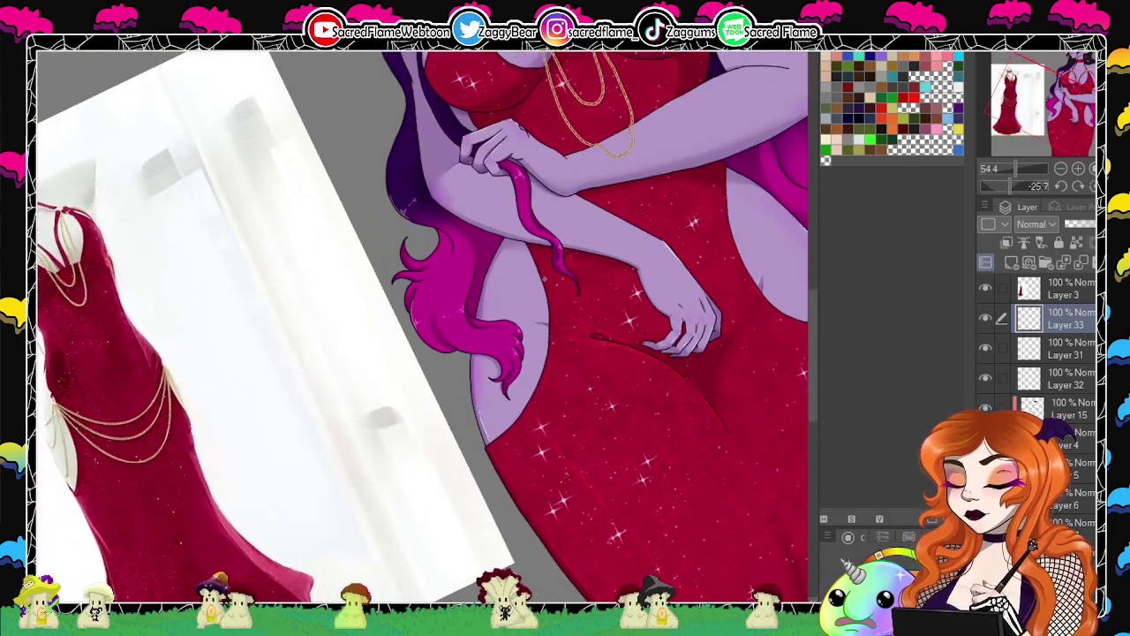
mouse_move(541, 301)
left_mouse_down()
mouse_move(523, 347)
mouse_move(483, 362)
left_mouse_up()
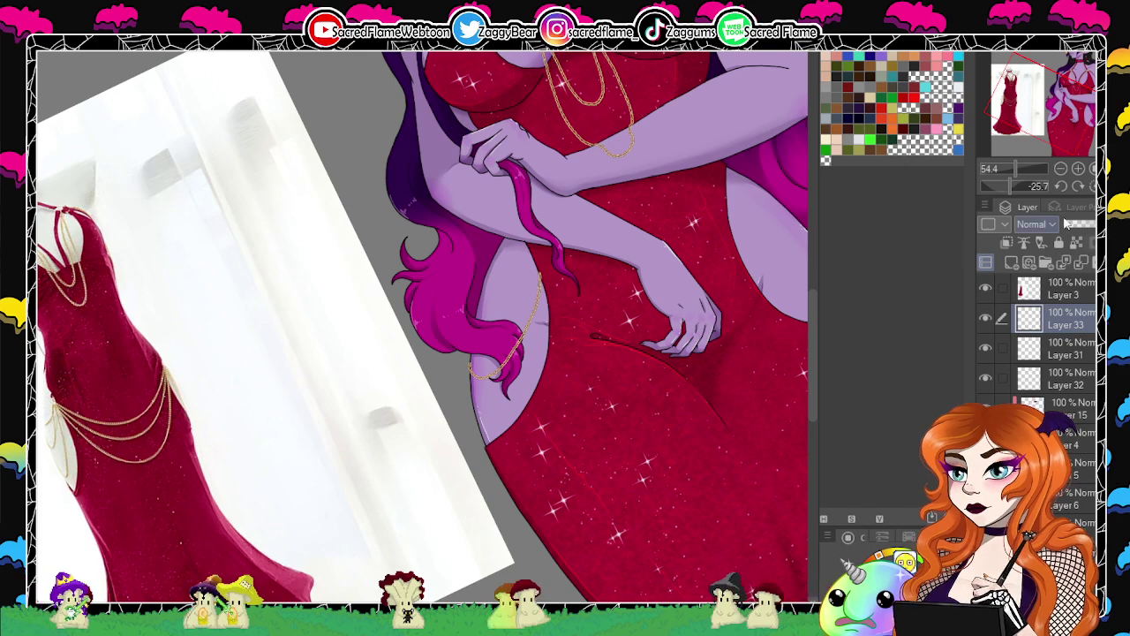
Skew the gold hip chain so its ends fit the bare hip from its outer edge to the dress edge.
left_click(1091, 186)
left_click_drag(689, 421, 621, 357)
left_click_drag(1017, 167, 1021, 168)
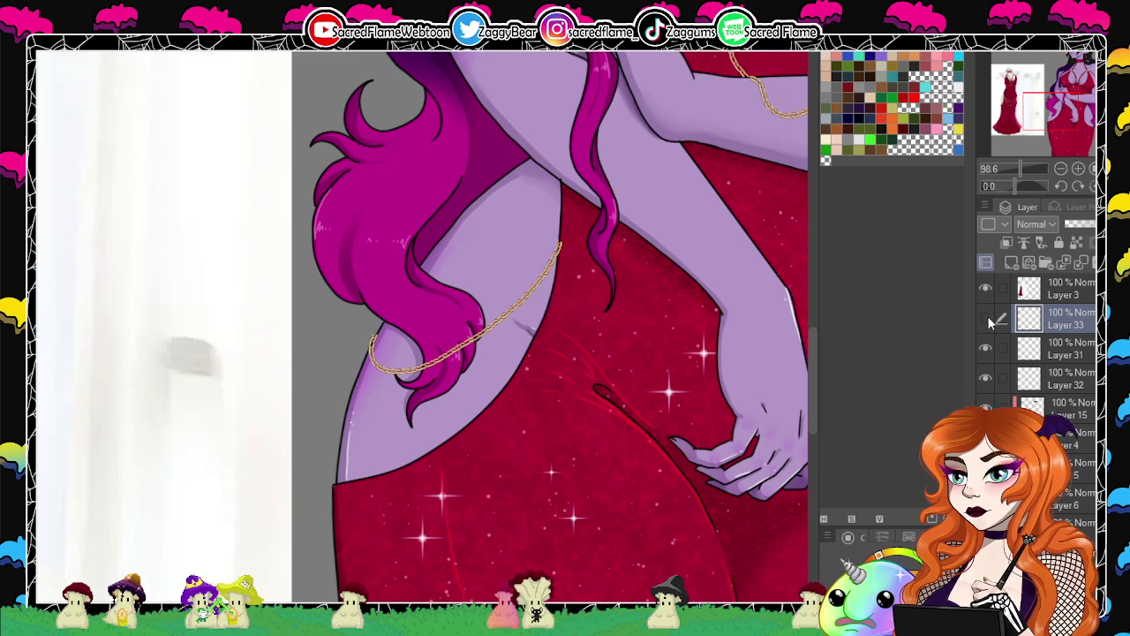
key("ctrl+t")
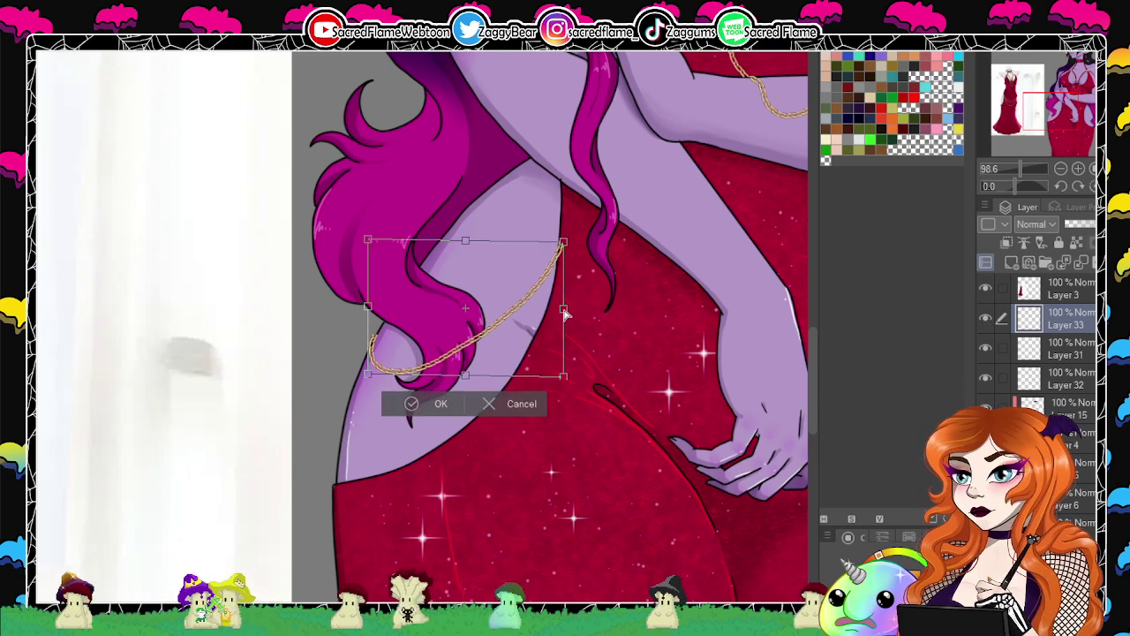
left_click_drag(558, 328, 557, 329)
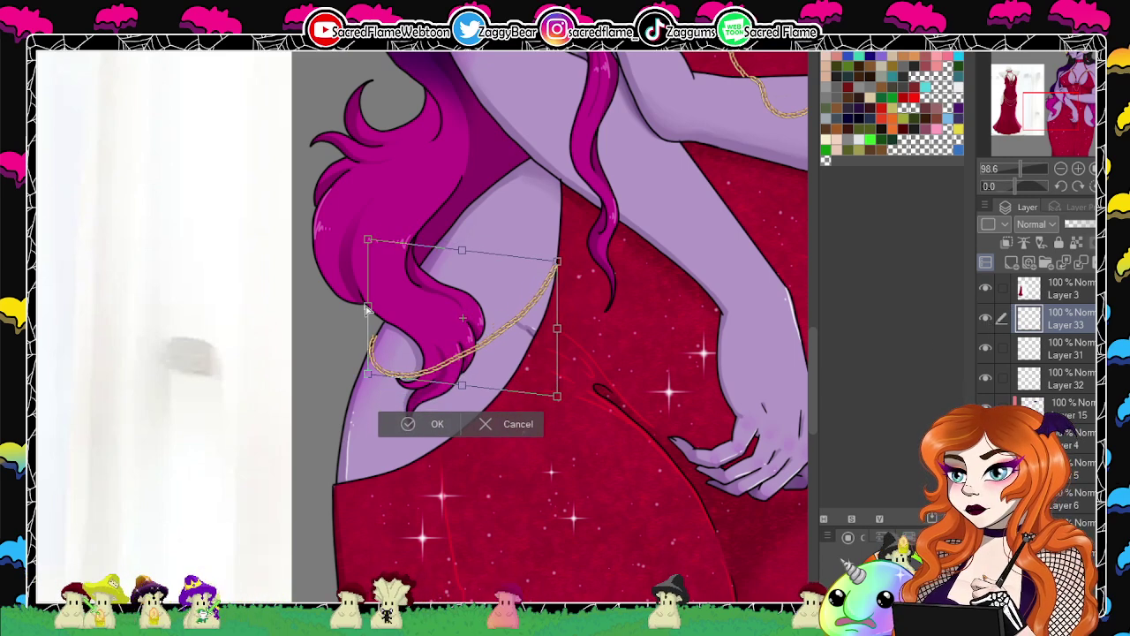
left_click_drag(368, 309, 363, 311)
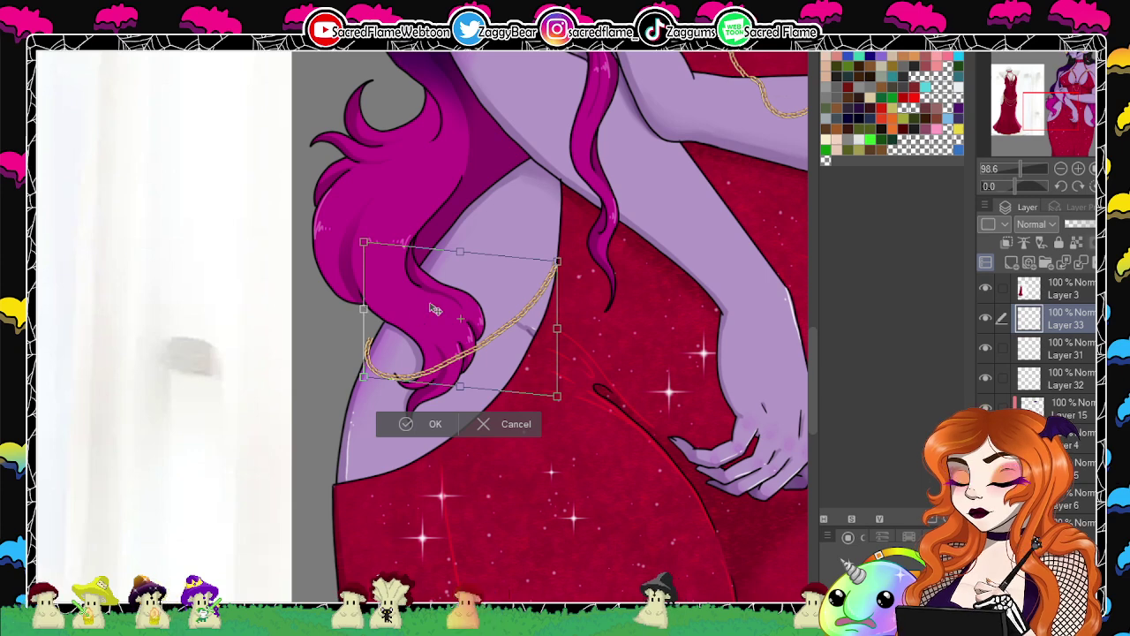
key("Return")
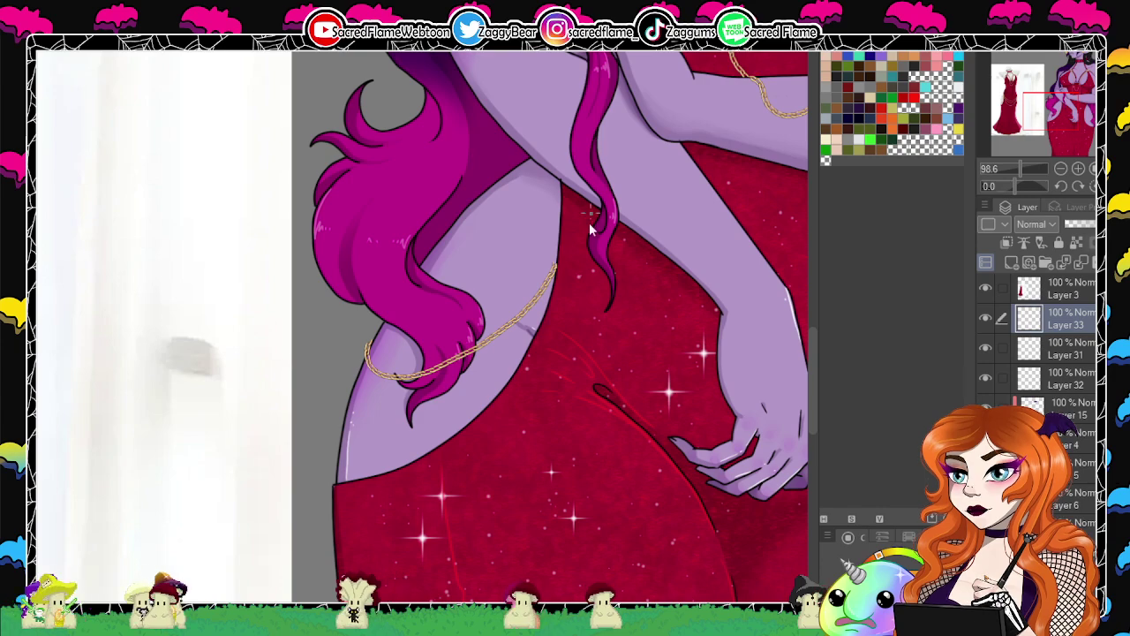
key("ctrl+t")
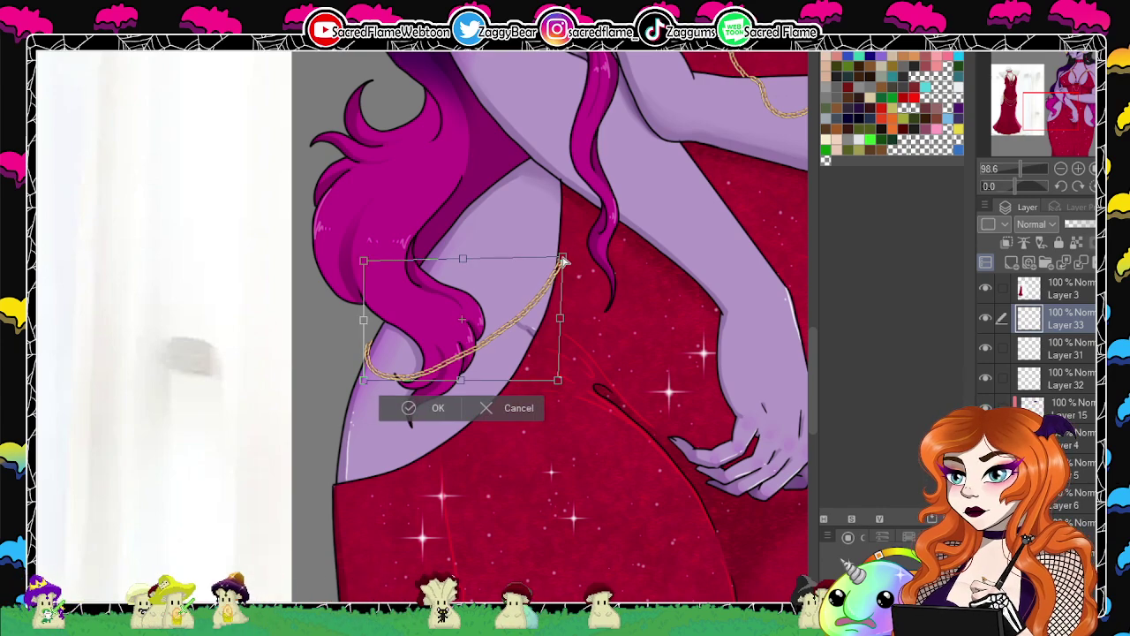
left_click(409, 415)
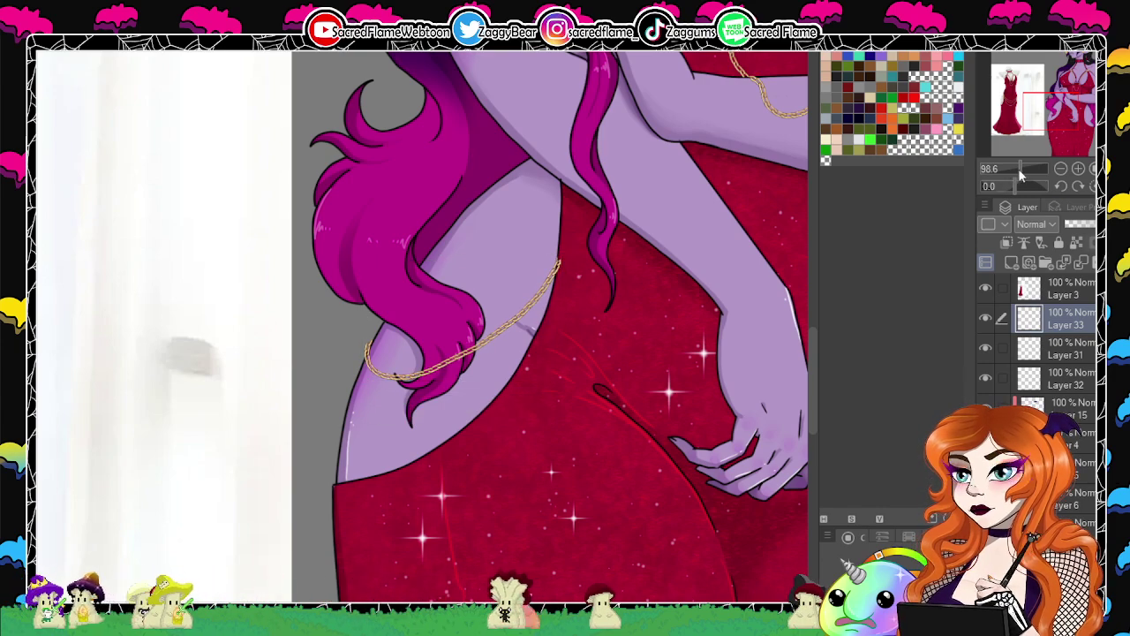
Duplicate the hip chain, place the slightly rotated copy just above the original, and merge it down.
left_click_drag(1021, 175, 1020, 175)
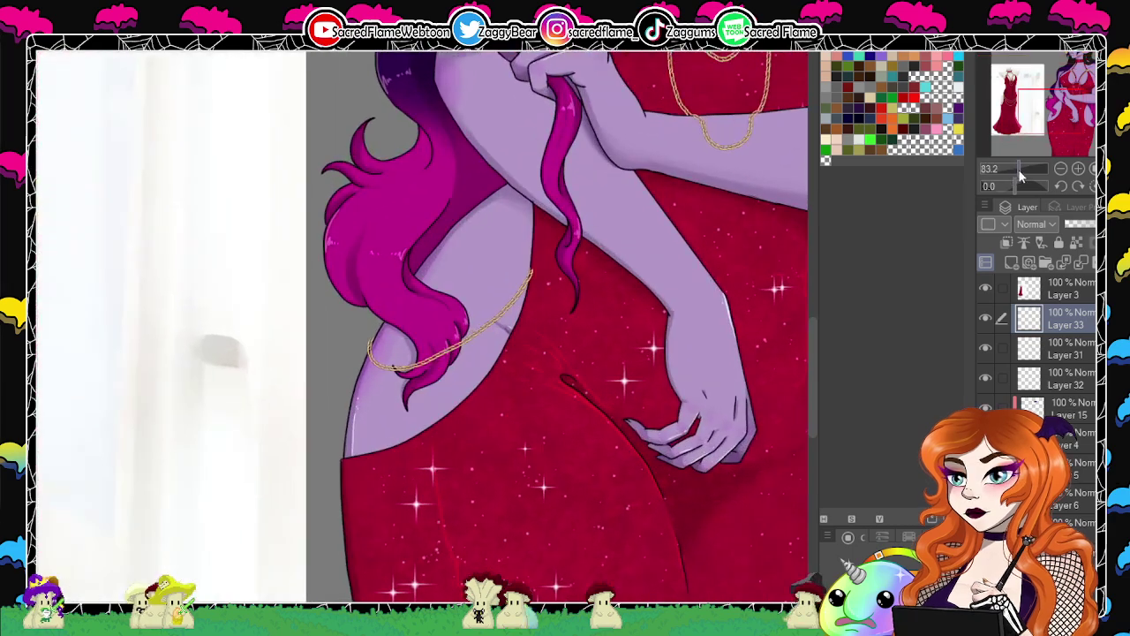
key("ctrl+c")
key("ctrl+v")
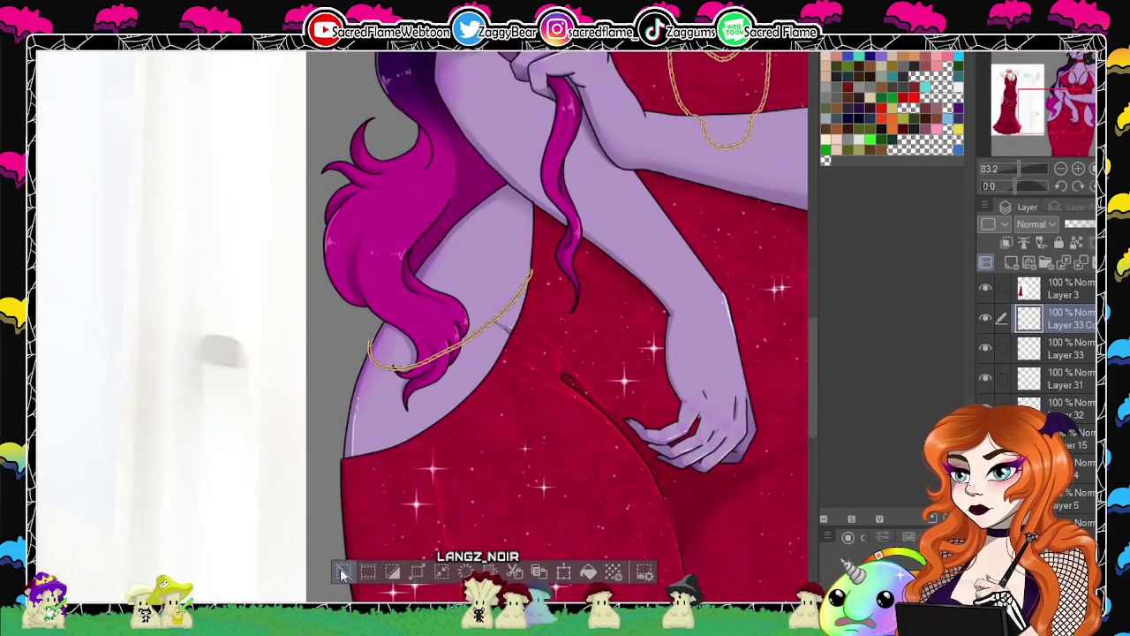
left_click_drag(573, 296, 587, 270)
key("ctrl+shift+t")
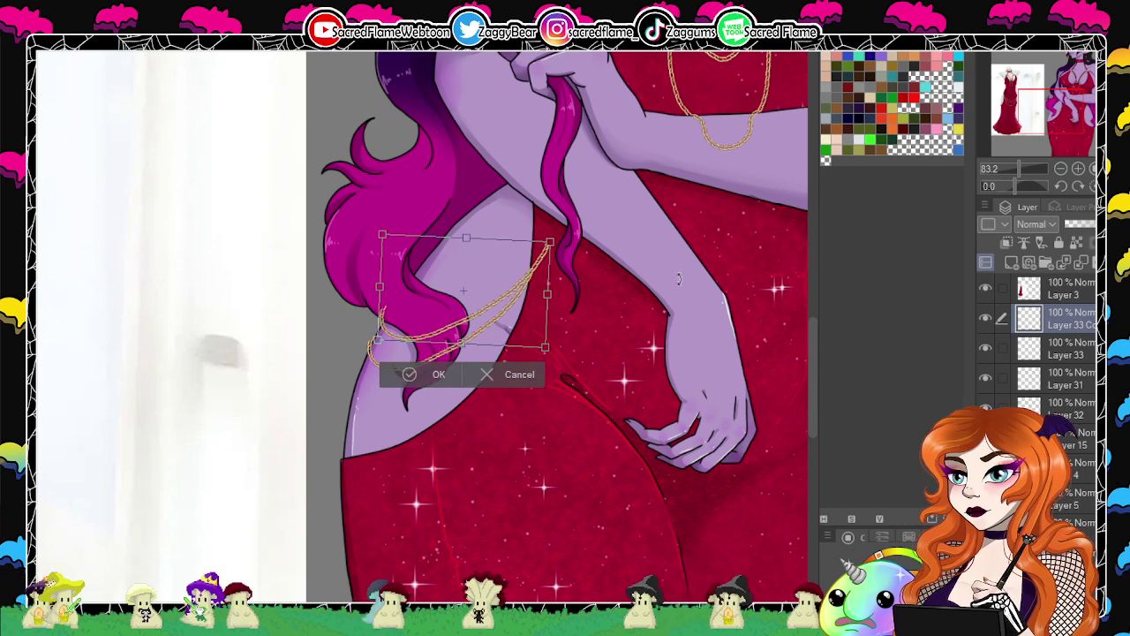
left_click_drag(494, 338, 497, 327)
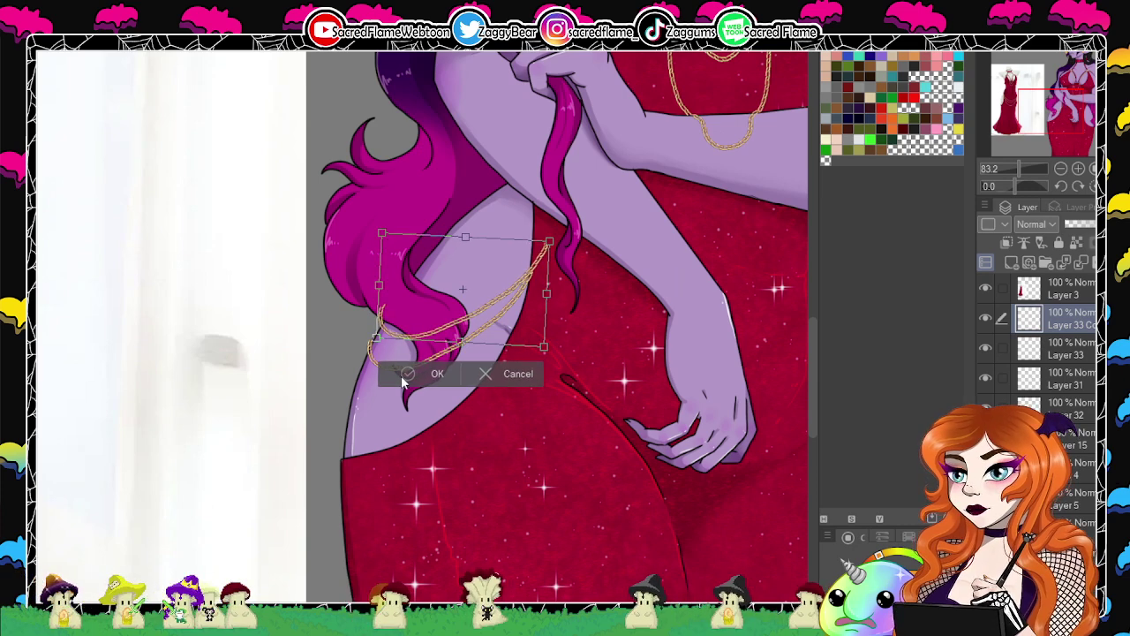
key("Return")
key("ctrl+e")
Add a third hip chain by pasting a copy, reshaping it to hang below the others, and merging it into the hip chain layer.
key("ctrl+v")
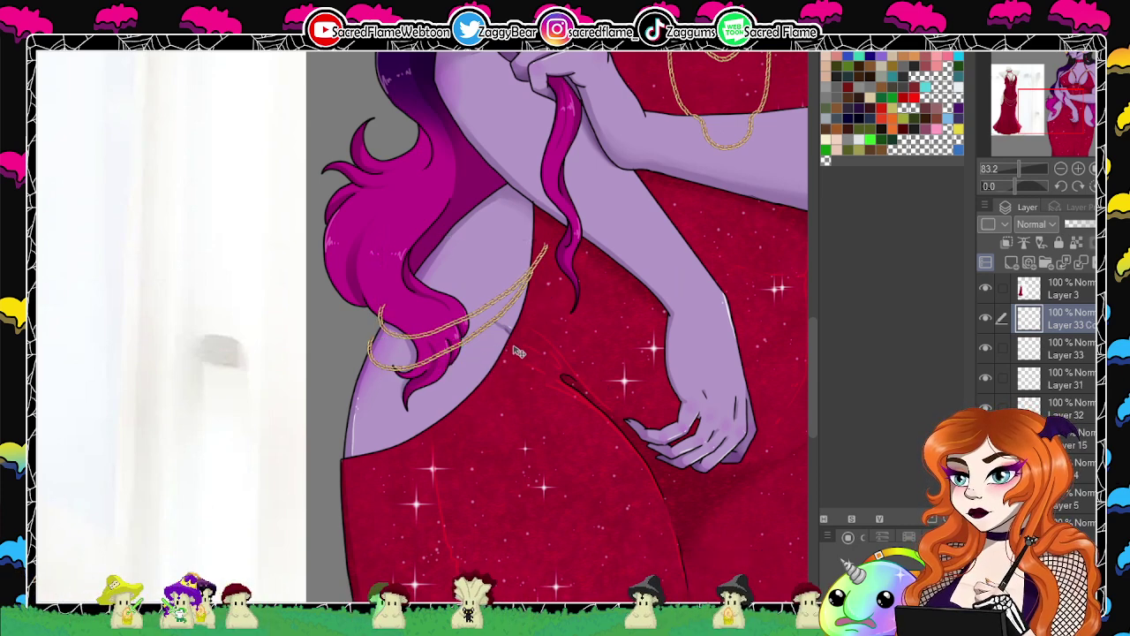
left_click_drag(512, 339, 481, 385)
key("ctrl+t")
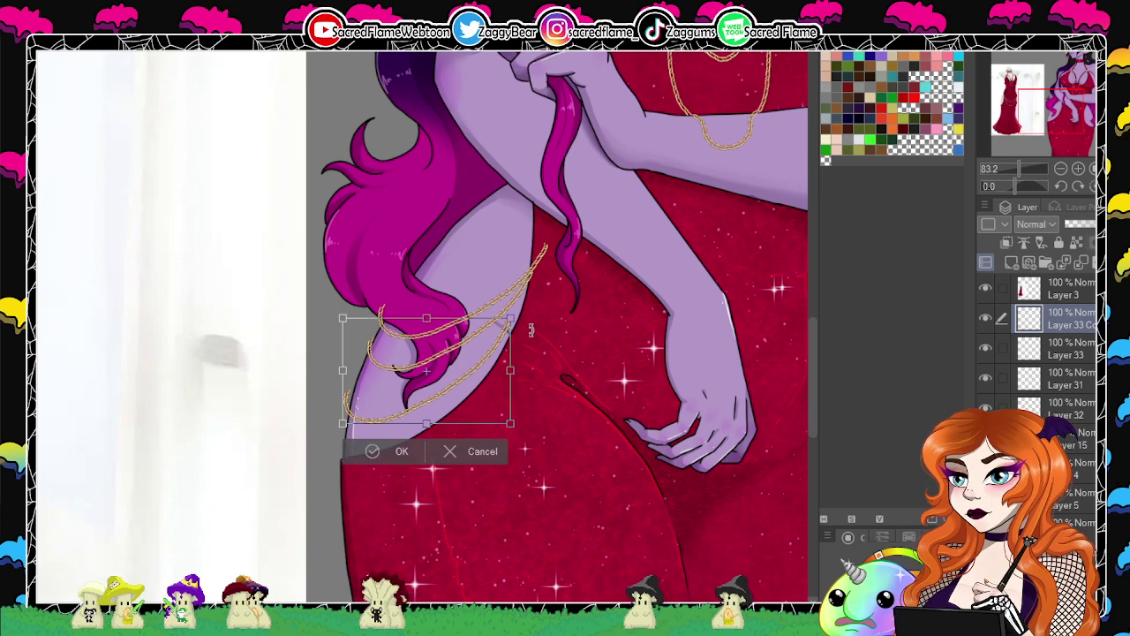
mouse_move(513, 322)
left_mouse_down()
mouse_move(540, 272)
mouse_move(520, 302)
left_mouse_up()
left_click_drag(510, 423, 510, 387)
left_click_drag(532, 303, 531, 282)
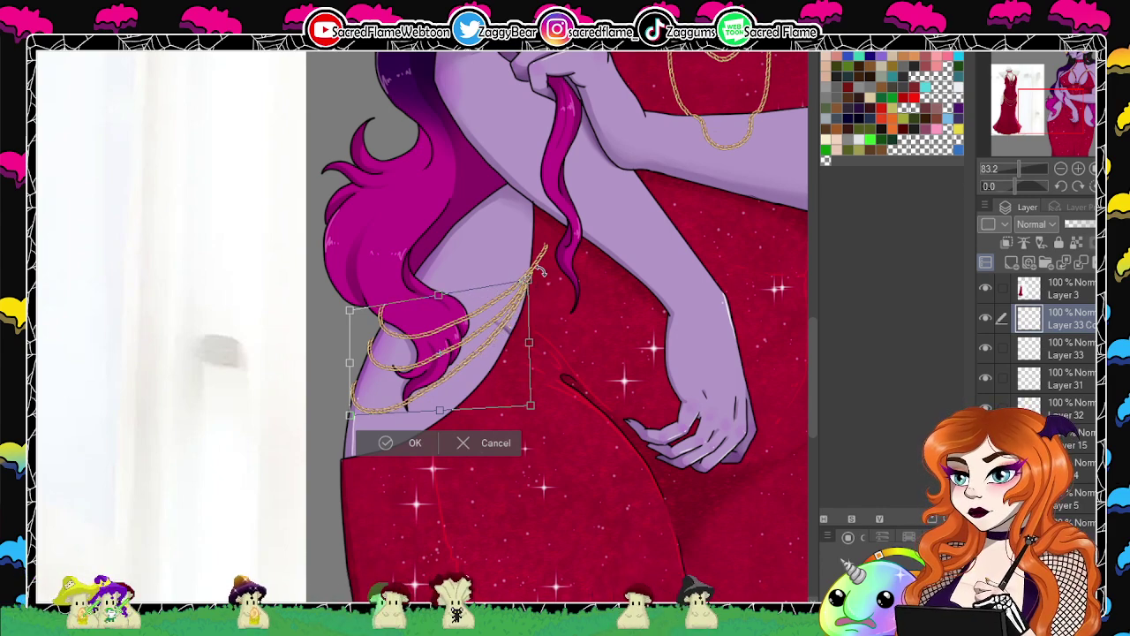
left_click(385, 445)
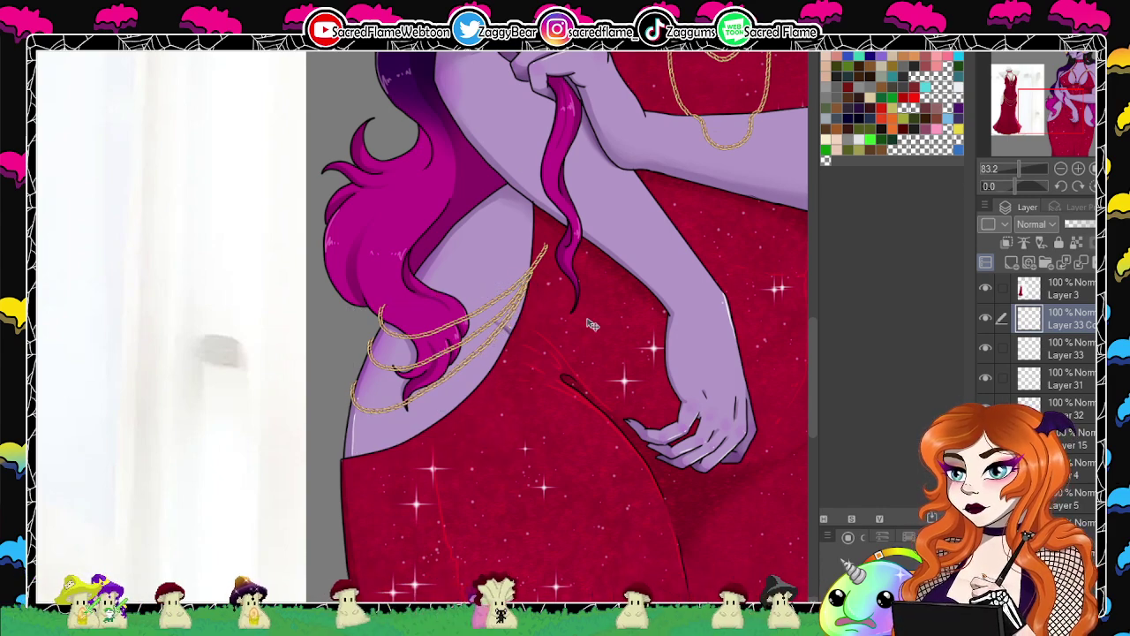
left_click_drag(1016, 165, 1015, 165)
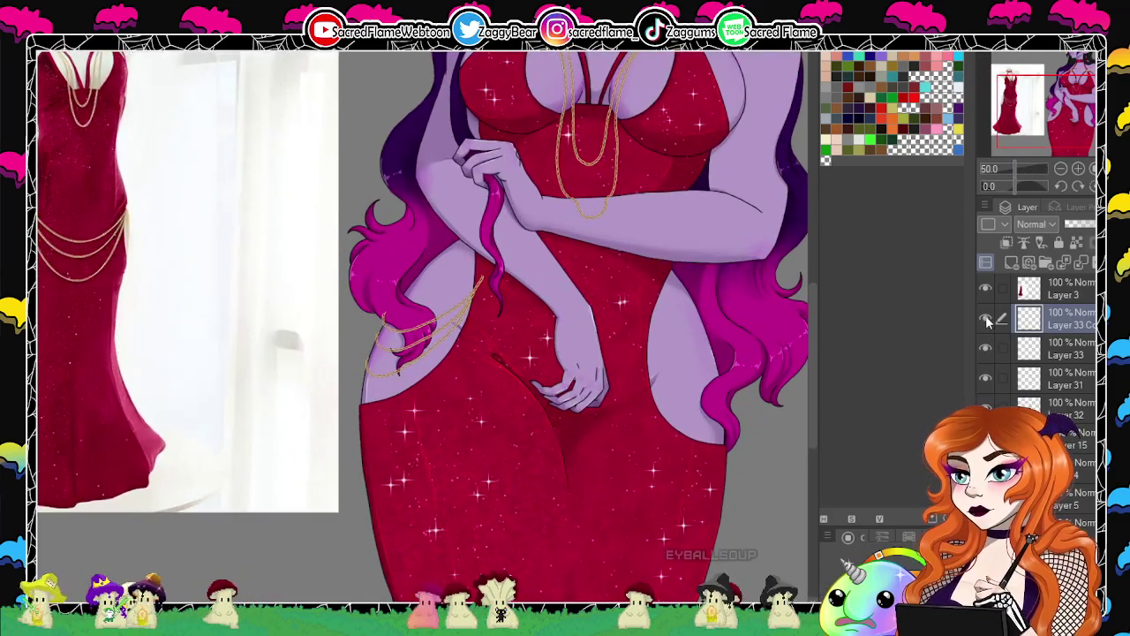
key("ctrl+e")
key("ctrl+a")
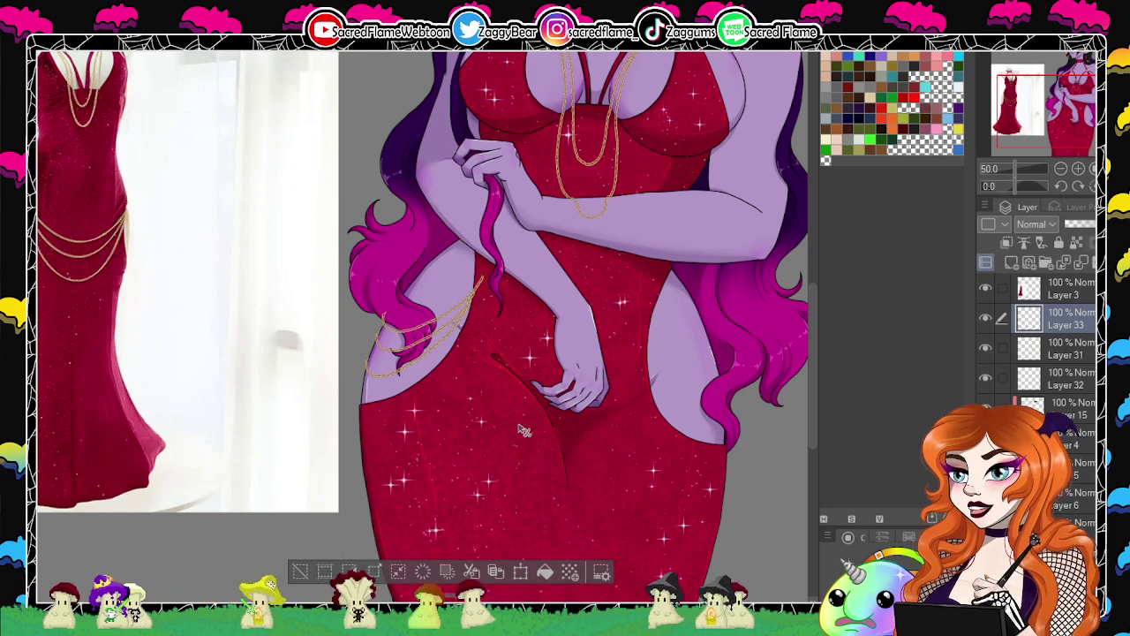
key("ctrl+t")
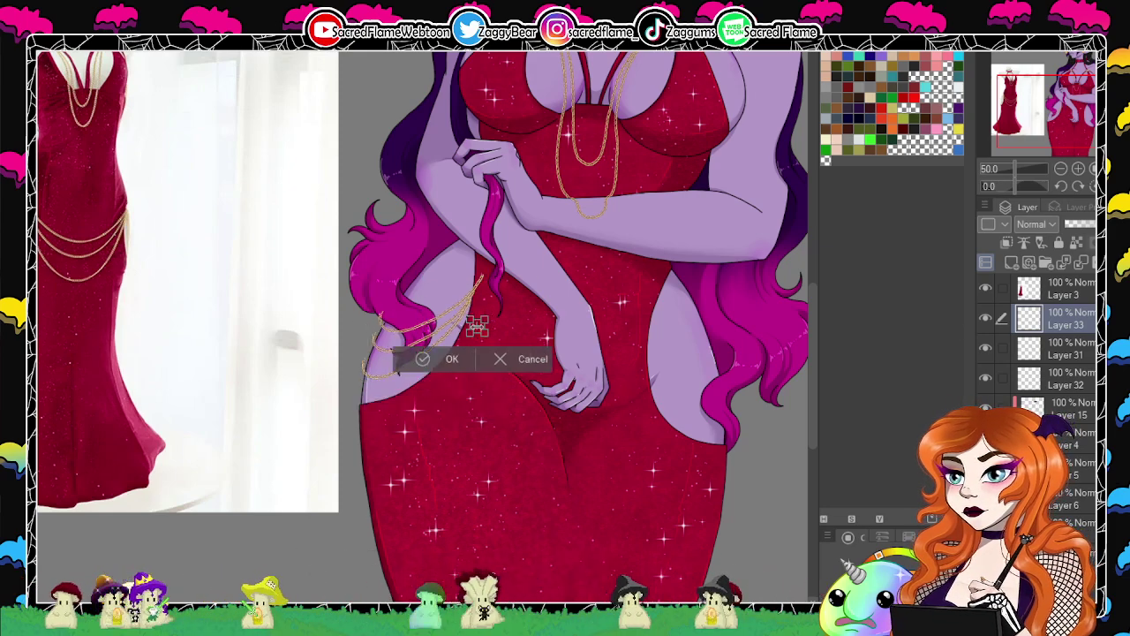
left_click_drag(477, 326, 593, 327)
left_click(575, 394)
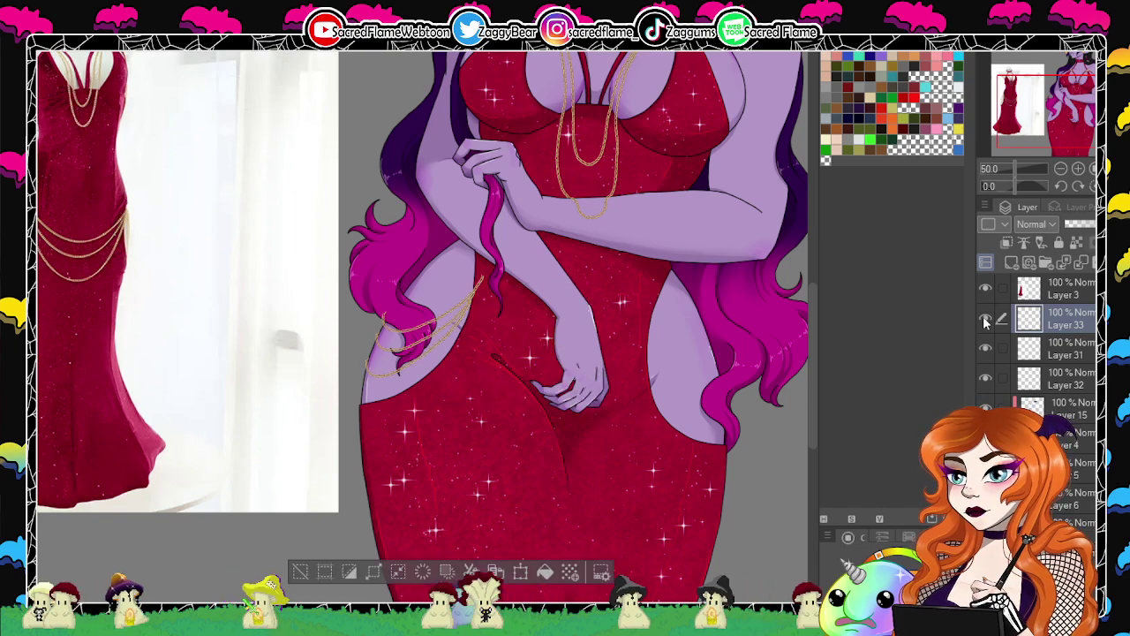
Try to mirror a copy of the three hip chains onto the opposite bare hip, rotating and narrowing it to fit.
key("ctrl+t")
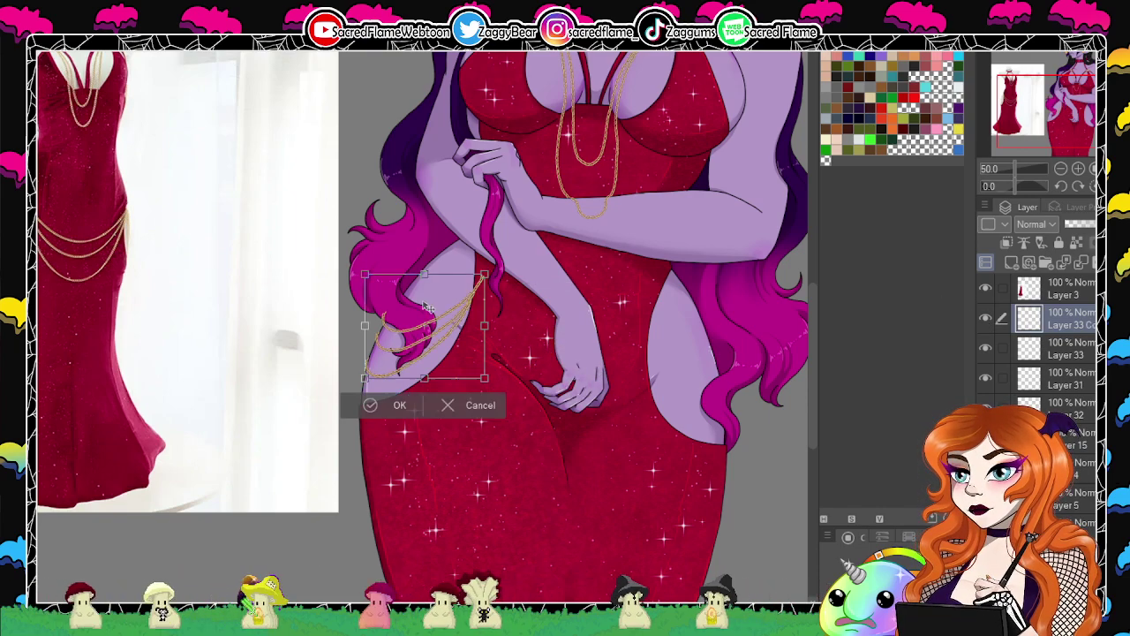
left_click_drag(429, 309, 706, 314)
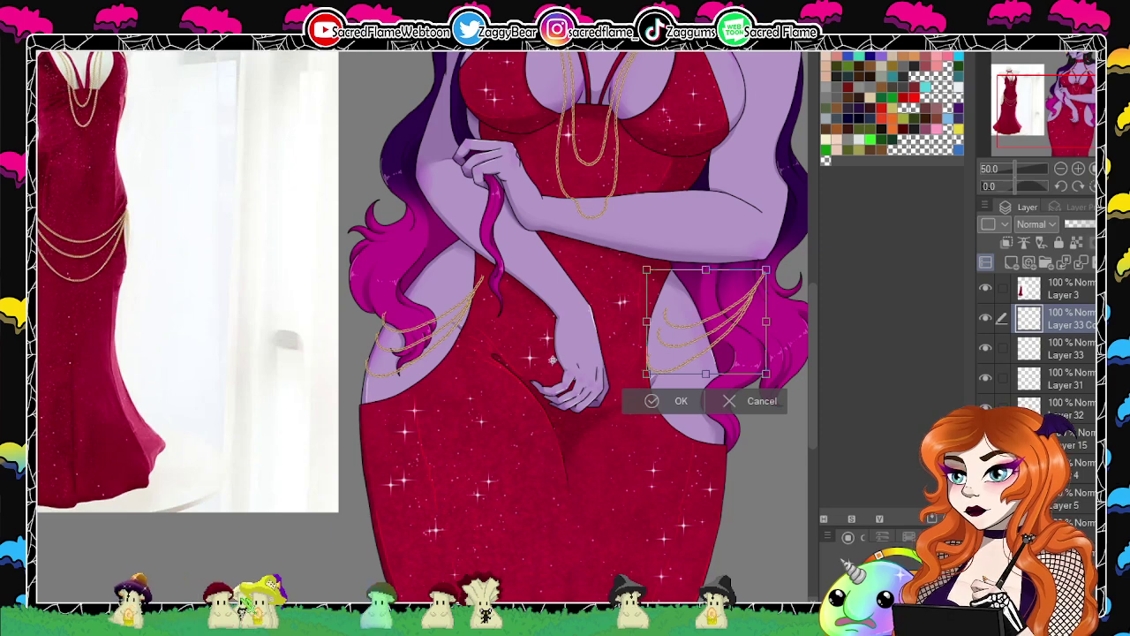
left_click_drag(551, 360, 408, 404)
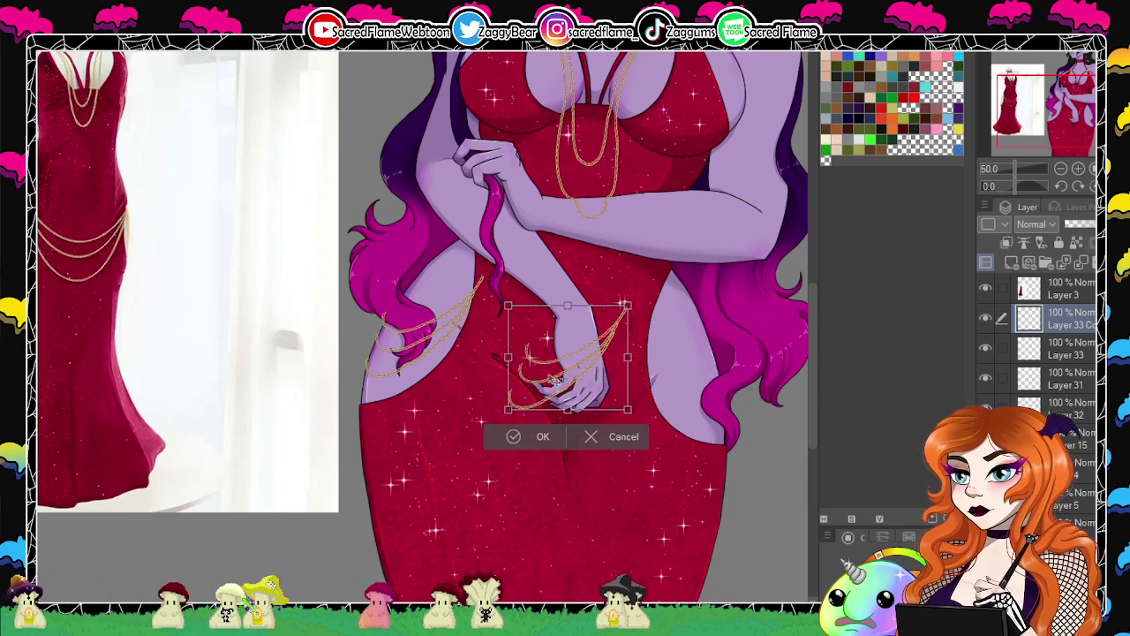
left_click_drag(509, 357, 747, 357)
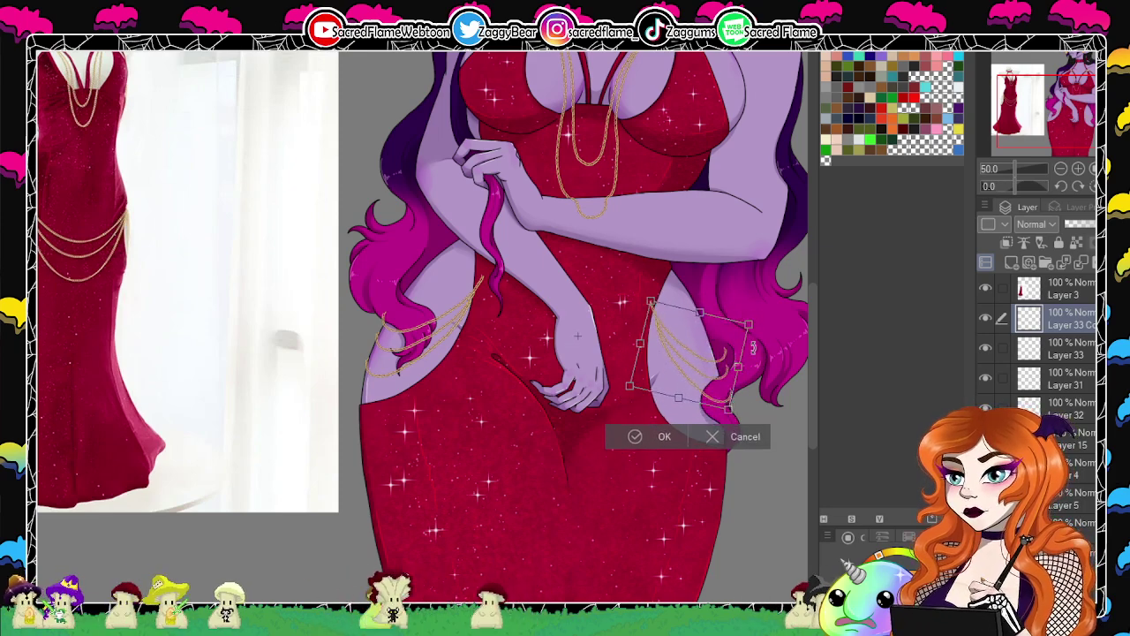
left_click_drag(712, 399, 735, 371)
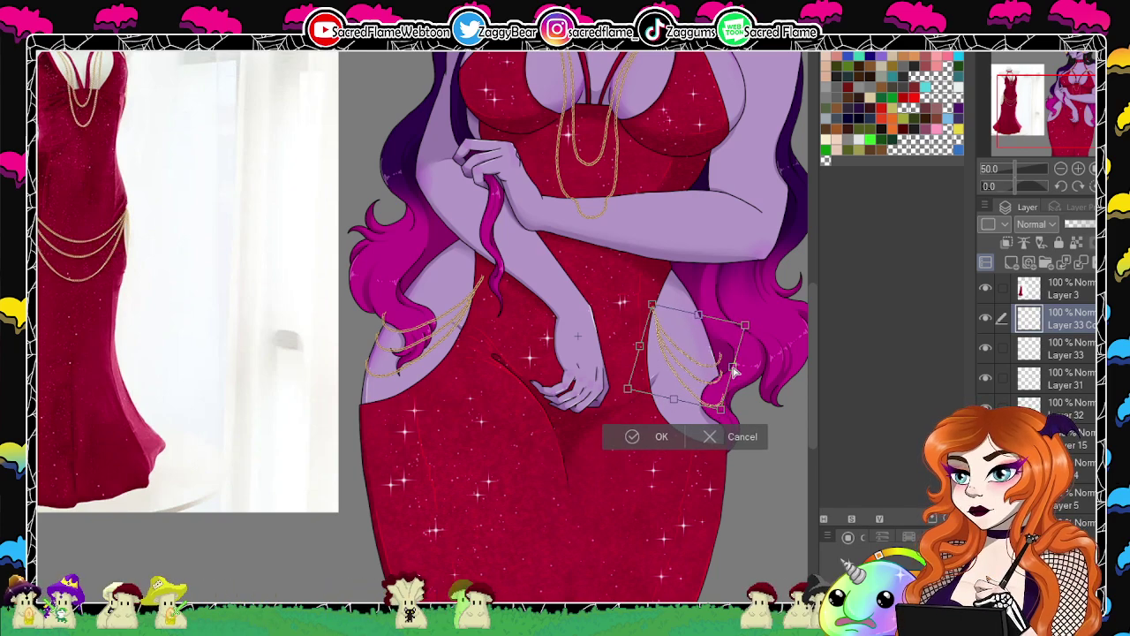
left_click_drag(744, 325, 735, 331)
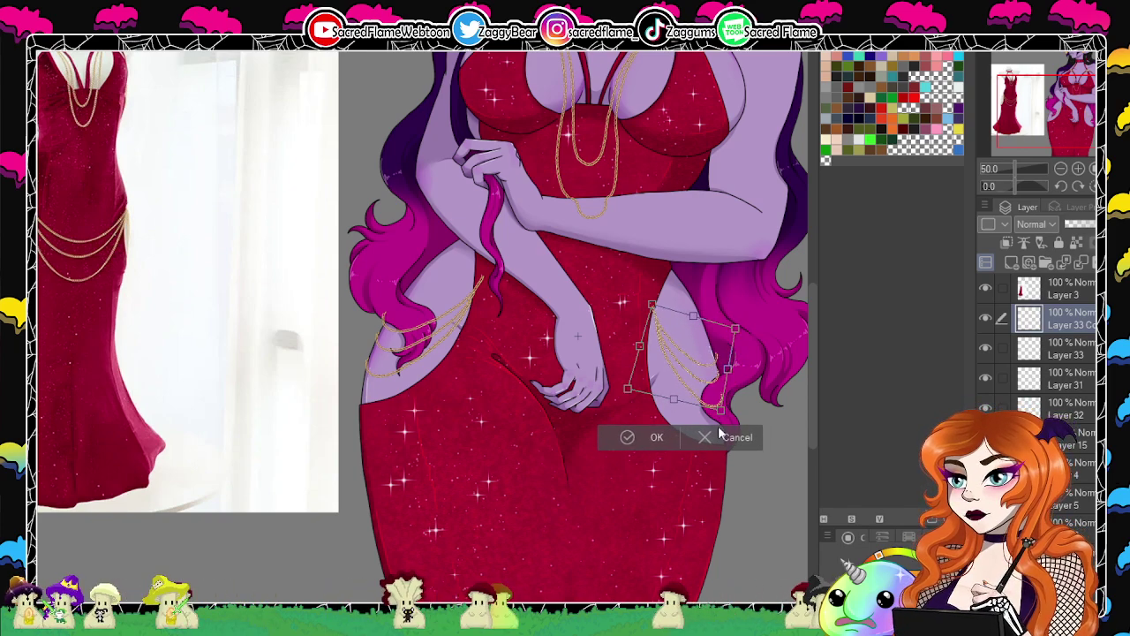
left_click(720, 436)
Erase the upper ends of the three hip chains where they extend over the dress beyond the bare hip.
left_click_drag(773, 395, 570, 346)
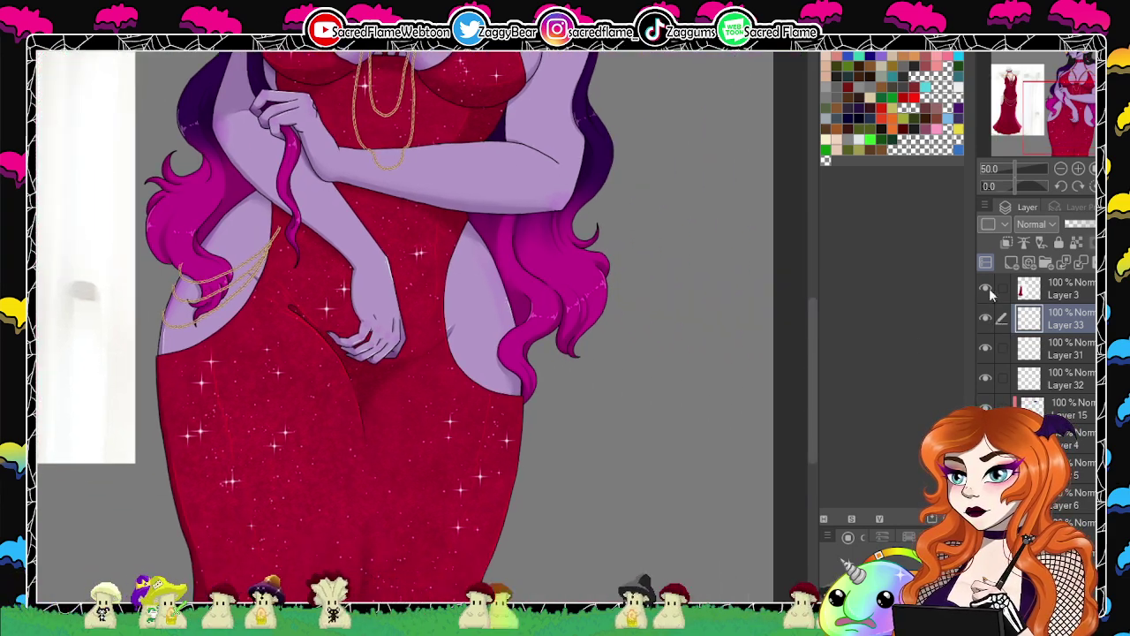
left_click_drag(1016, 169, 1020, 169)
left_click_drag(362, 413, 709, 449)
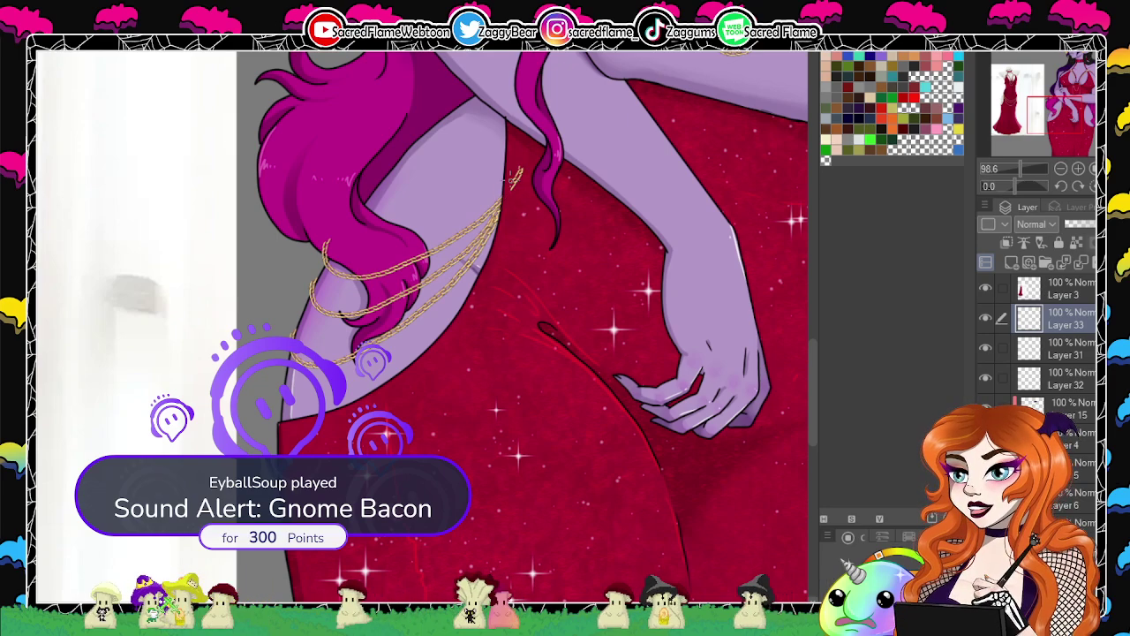
mouse_move(517, 181)
left_mouse_down()
mouse_move(512, 199)
mouse_move(521, 172)
left_mouse_up()
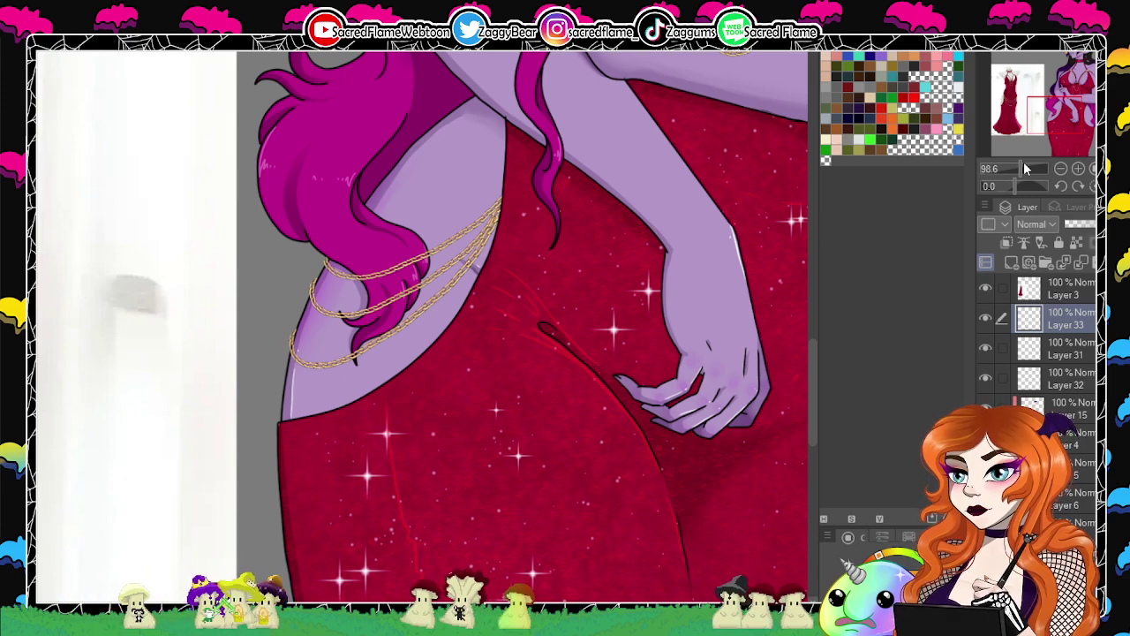
Erase the hip chain sections crossing the magenta hair lock and the excess past the hip outline, so the chains pass behind the hair.
left_click_drag(1022, 167, 1029, 167)
left_click_drag(155, 169, 282, 193)
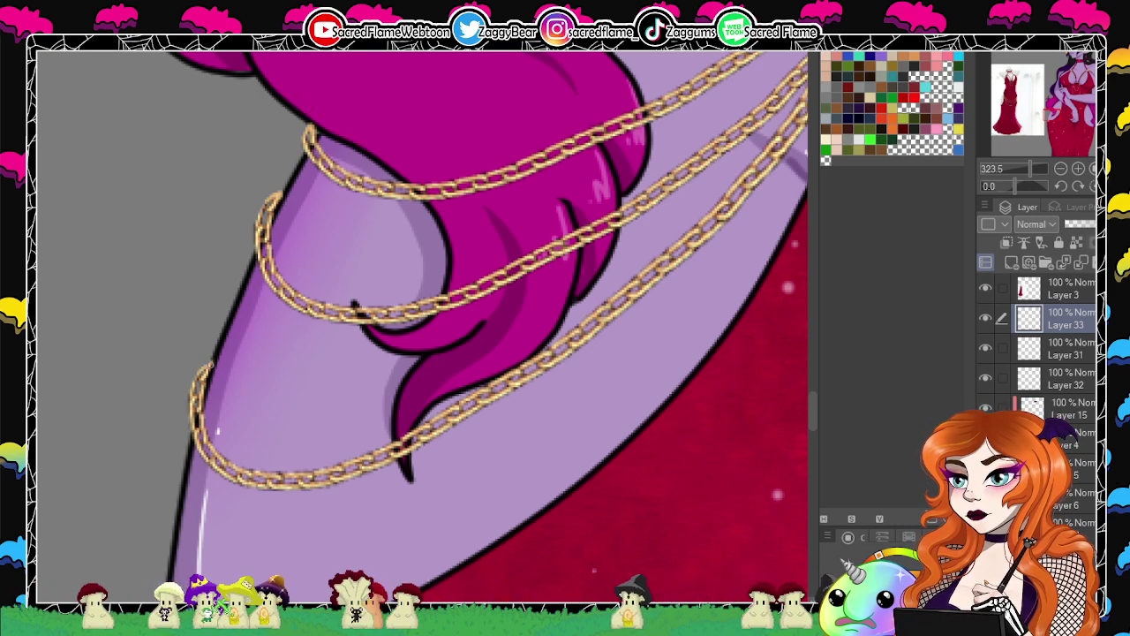
left_click_drag(656, 222, 532, 306)
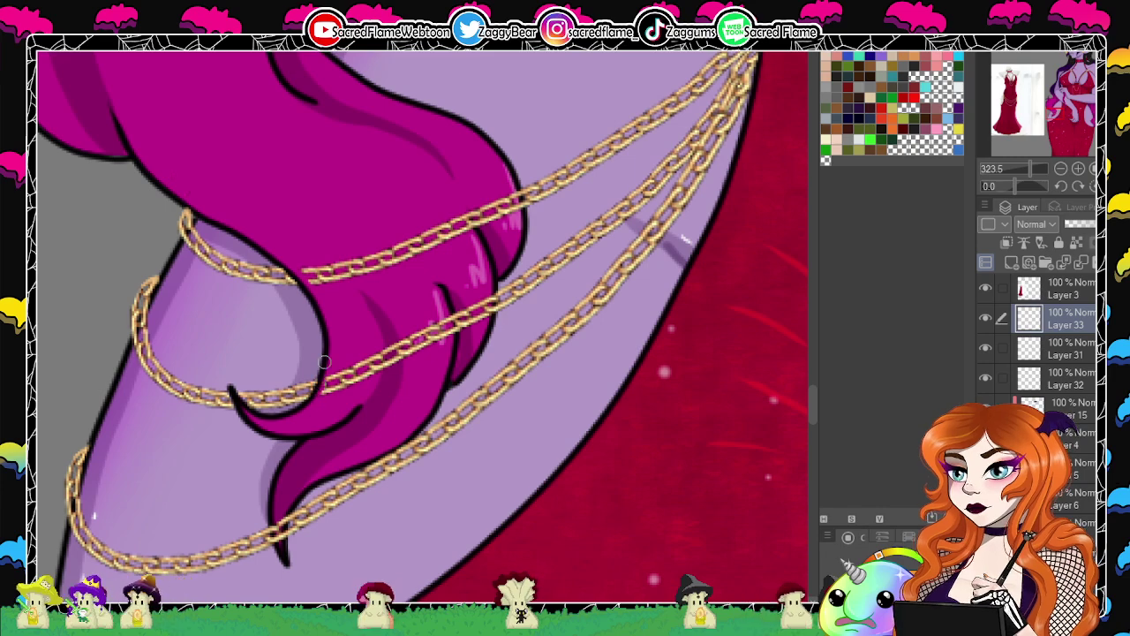
left_click_drag(514, 185, 521, 209)
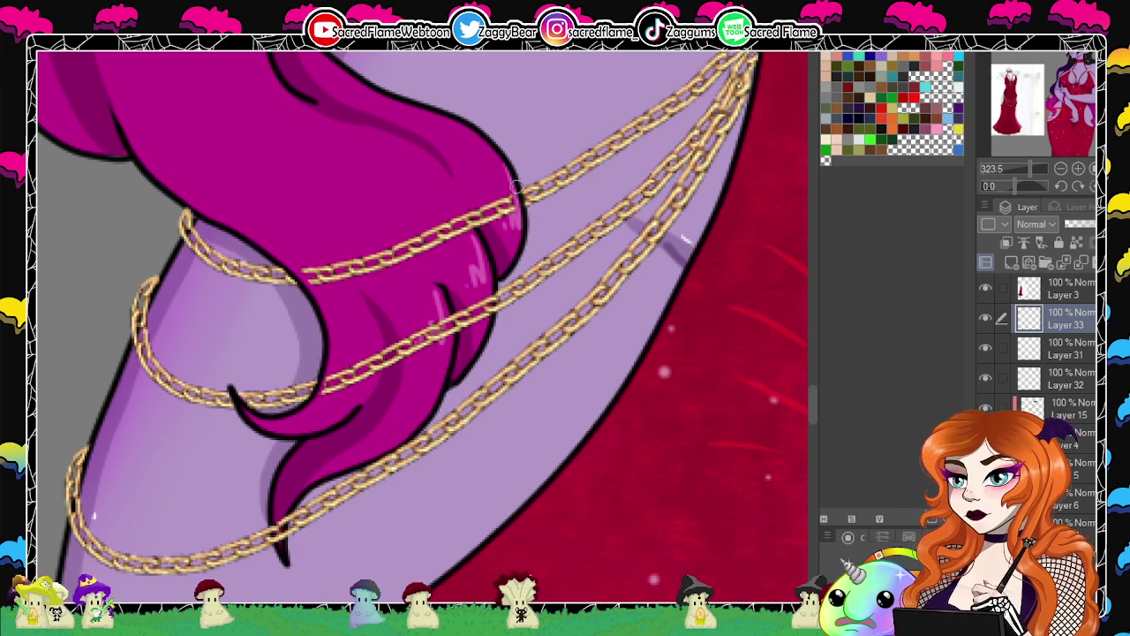
mouse_move(488, 293)
left_mouse_down()
mouse_move(496, 310)
mouse_move(512, 166)
left_mouse_up()
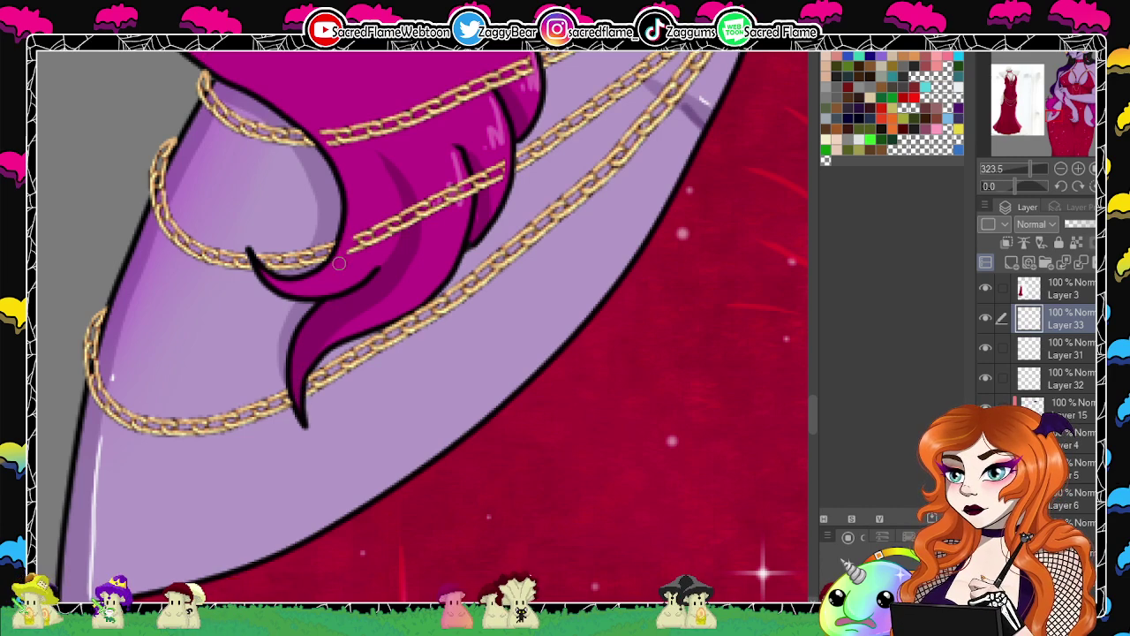
left_click_drag(386, 231, 484, 177)
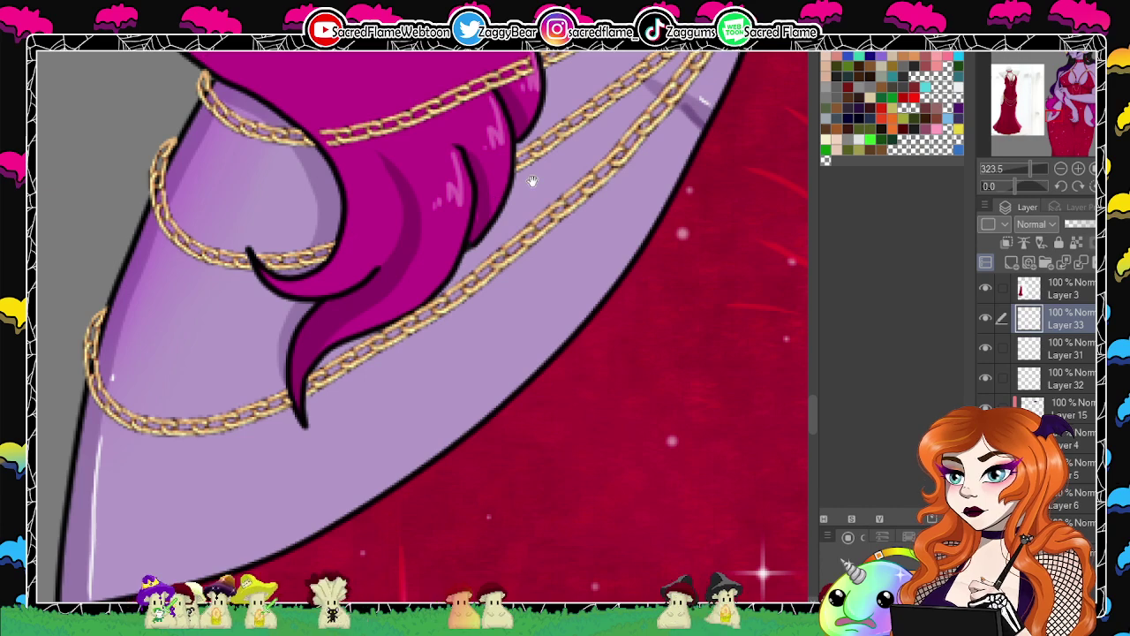
mouse_move(371, 155)
left_mouse_down()
mouse_move(322, 327)
mouse_move(331, 292)
mouse_move(446, 279)
left_mouse_up()
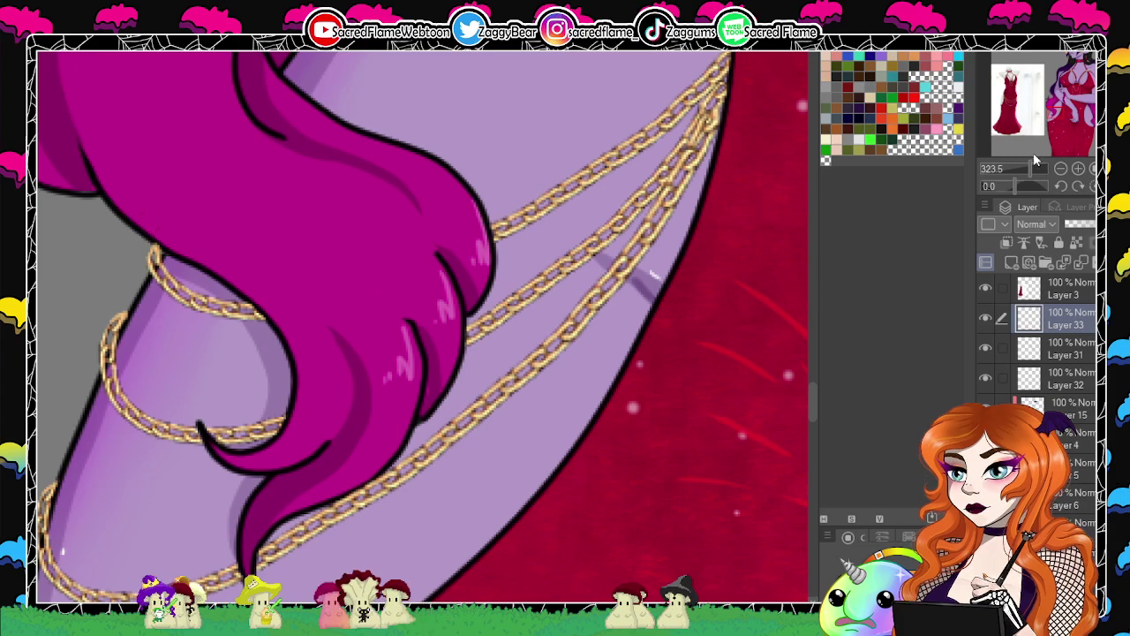
mouse_move(1038, 163)
left_mouse_down()
mouse_move(1011, 171)
mouse_move(1020, 167)
left_mouse_up()
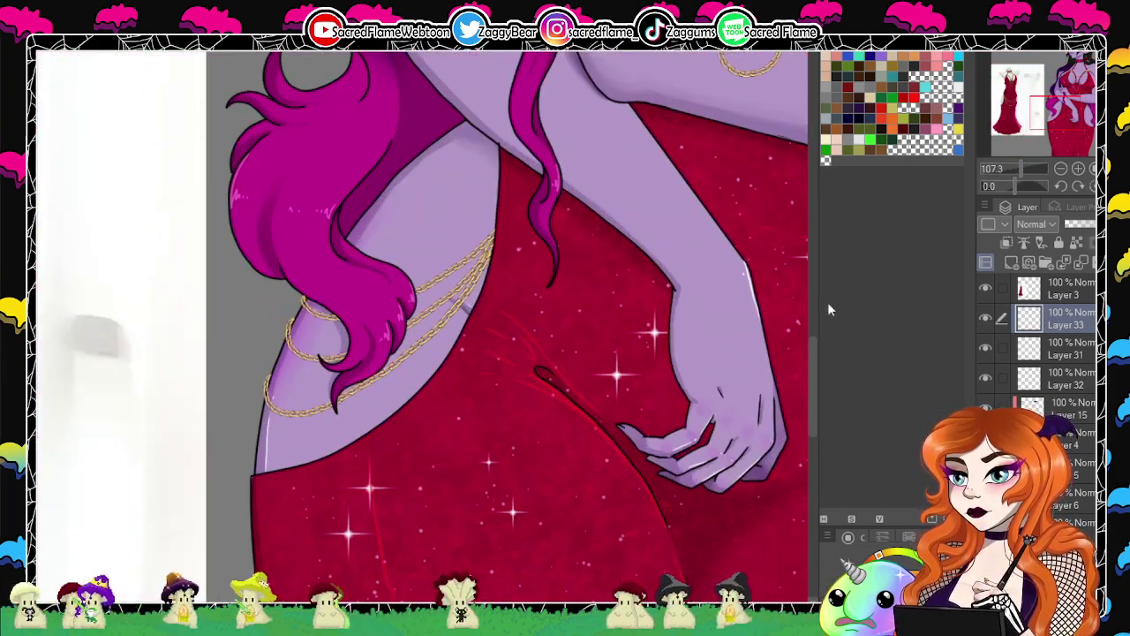
Try drawing gold chain strands with the chain brush from the dress edge across the other bare hip, undoing each attempt.
left_click_drag(724, 332, 527, 336)
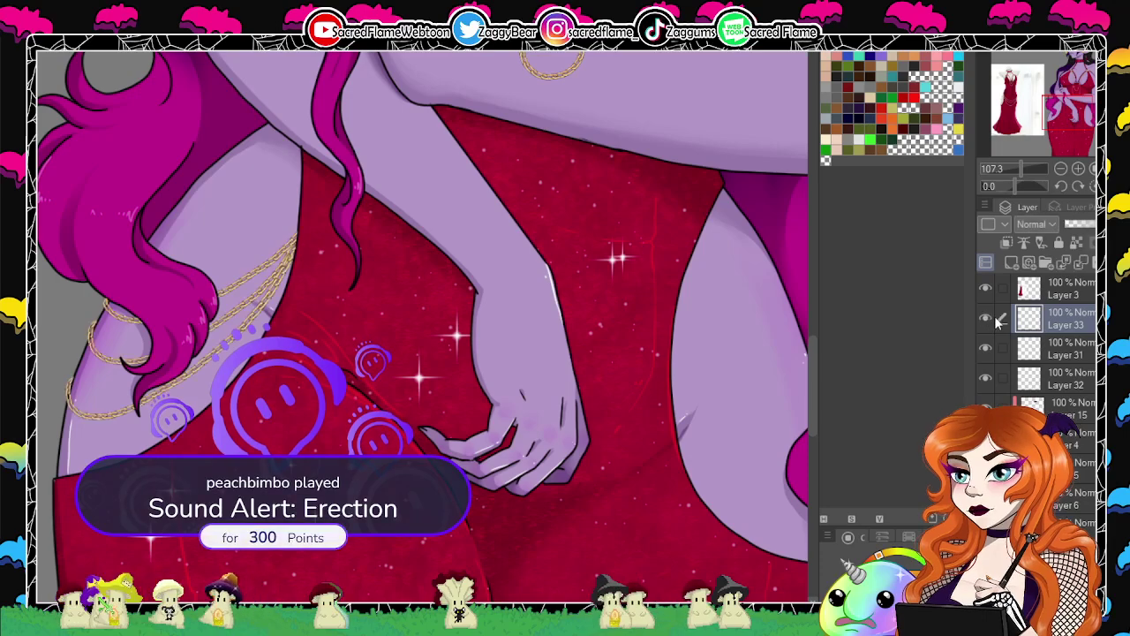
left_click(1012, 264)
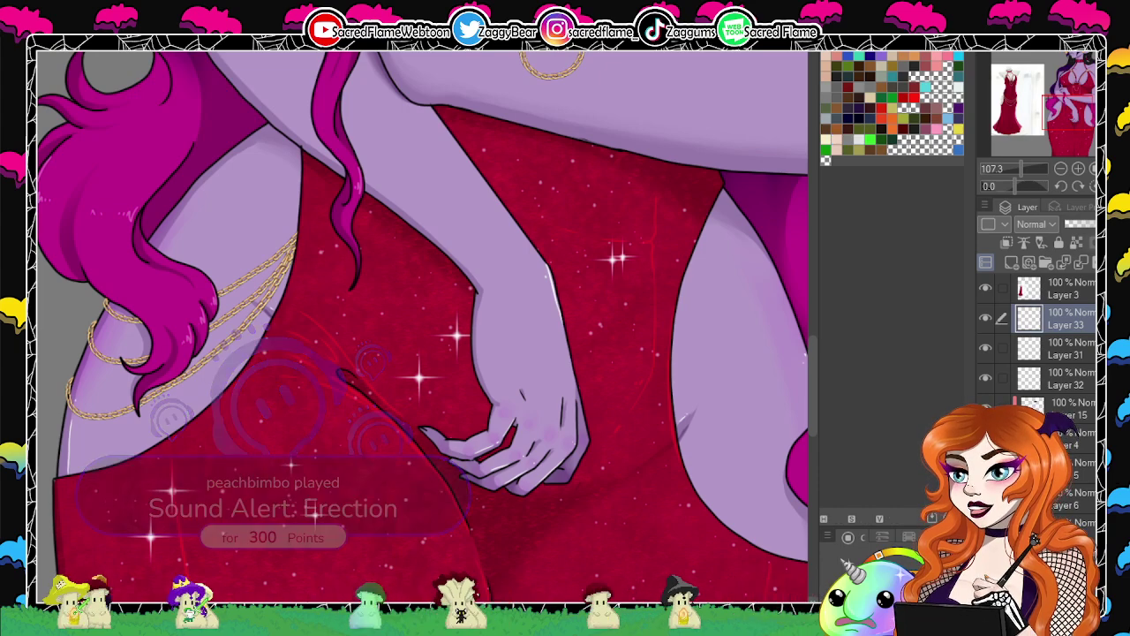
left_click_drag(726, 383, 417, 362)
mouse_move(428, 284)
left_mouse_down()
mouse_move(498, 260)
mouse_move(420, 248)
mouse_move(452, 320)
left_mouse_up()
mouse_move(491, 366)
left_mouse_down()
mouse_move(523, 380)
mouse_move(565, 355)
left_mouse_up()
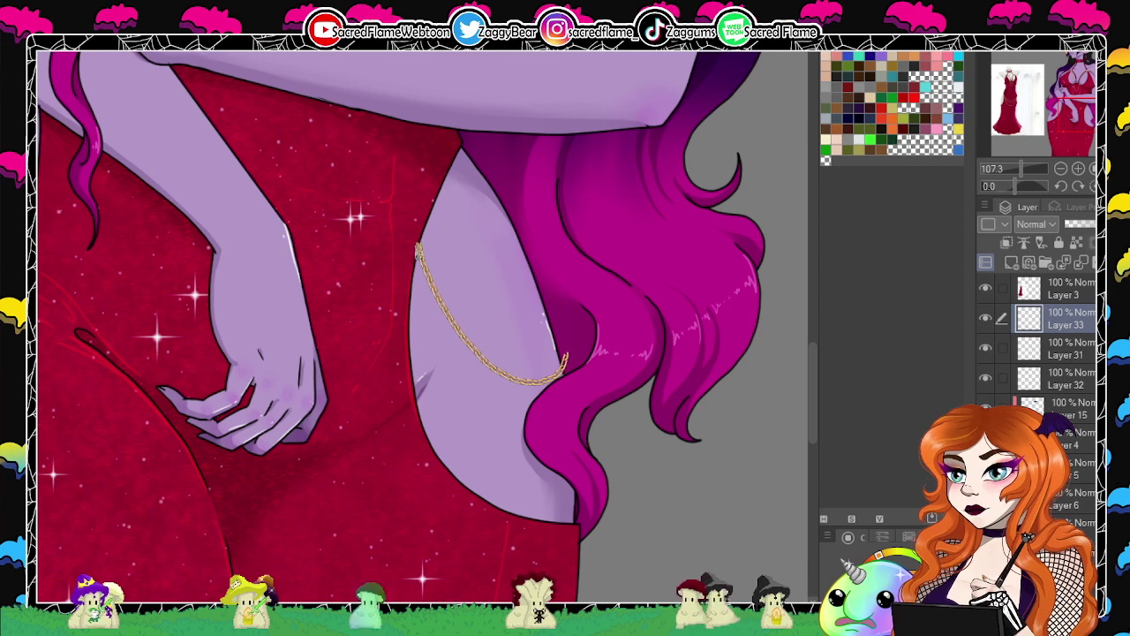
left_click_drag(419, 247, 457, 384)
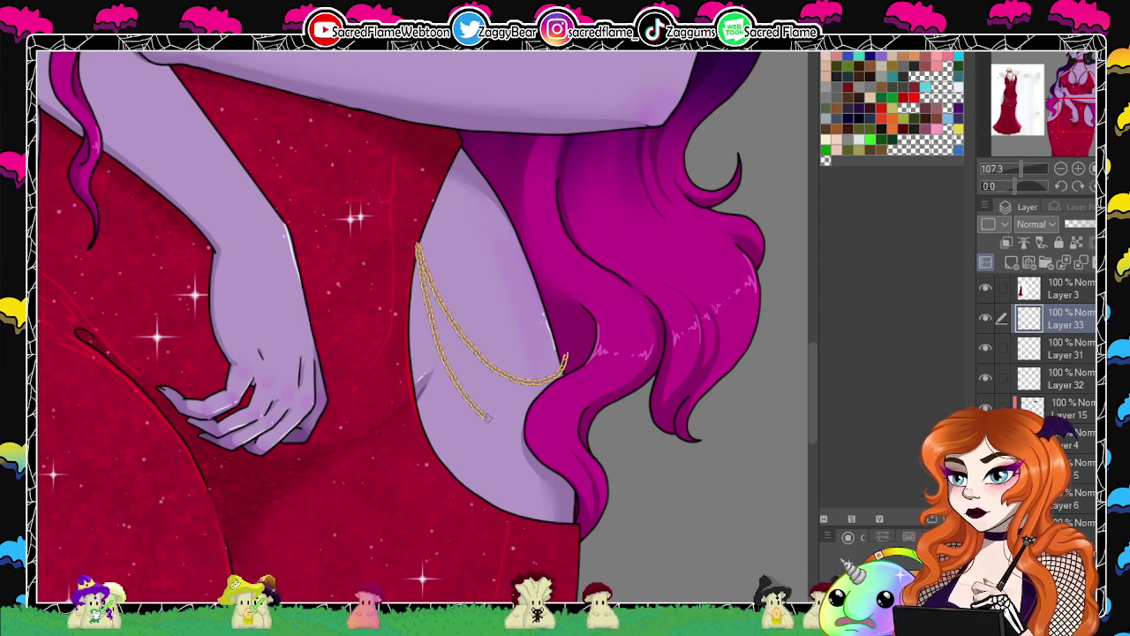
key("ctrl+z")
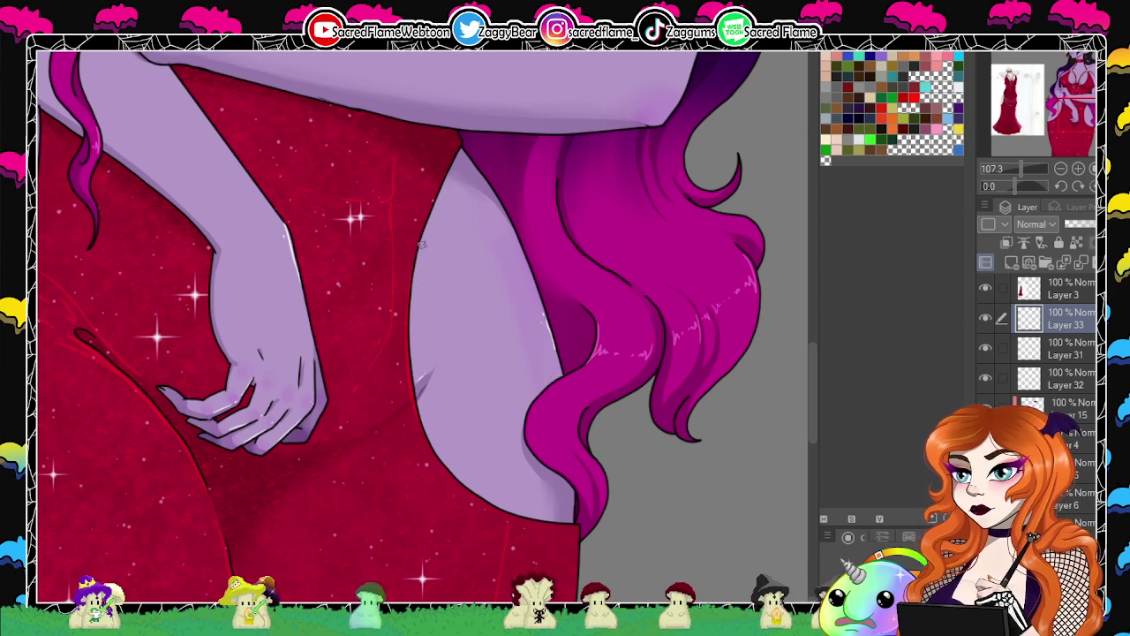
left_click_drag(418, 243, 425, 259)
left_click_drag(448, 301, 487, 347)
key("ctrl+z")
mouse_move(418, 244)
left_mouse_down()
mouse_move(478, 327)
mouse_move(503, 341)
mouse_move(558, 336)
left_mouse_up()
key("ctrl+z")
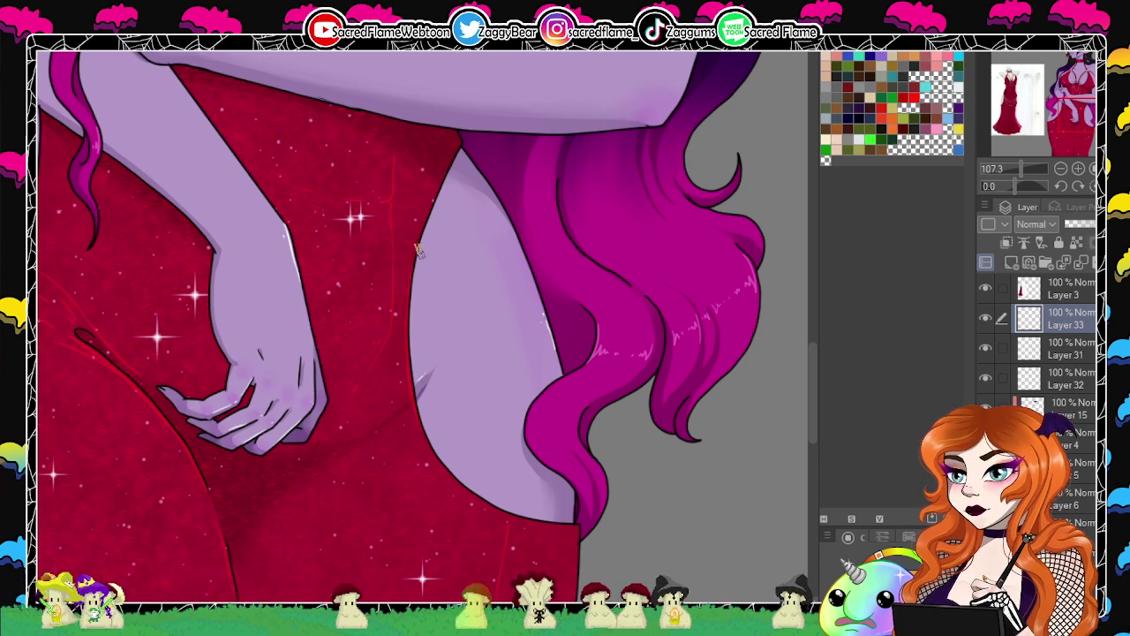
mouse_move(420, 251)
left_mouse_down()
mouse_move(457, 318)
mouse_move(522, 343)
left_mouse_up()
key("ctrl+z")
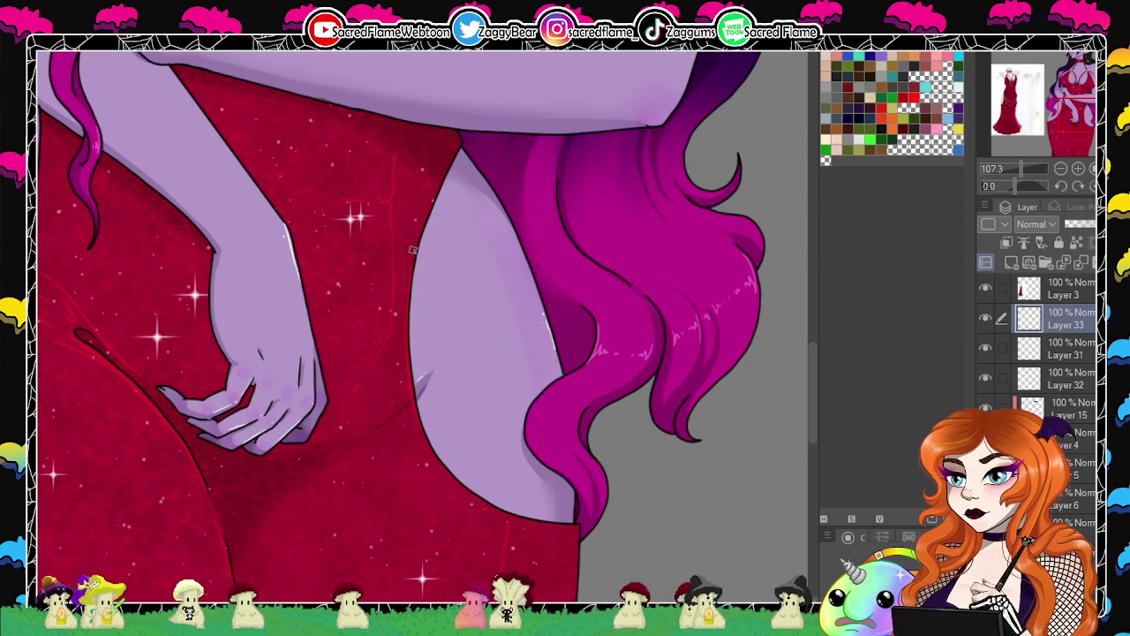
Draw three gold chains fanning from one point on the dress edge across the bare hip, each hanging lower than the last.
mouse_move(411, 250)
left_mouse_down()
mouse_move(455, 300)
mouse_move(530, 331)
mouse_move(558, 327)
left_mouse_up()
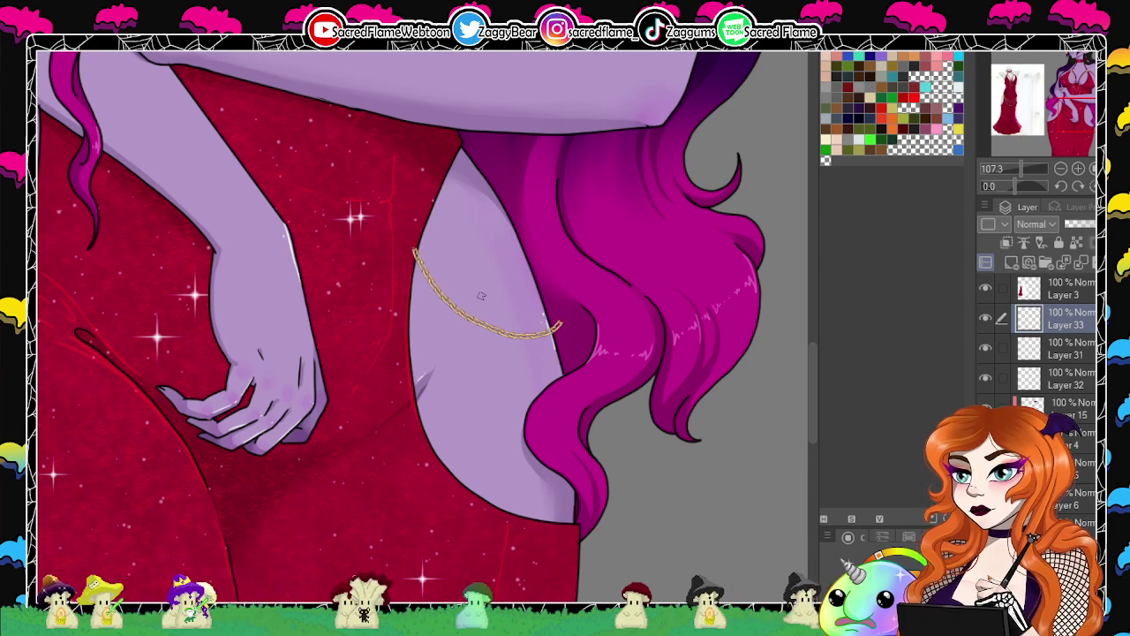
left_click_drag(412, 249, 485, 367)
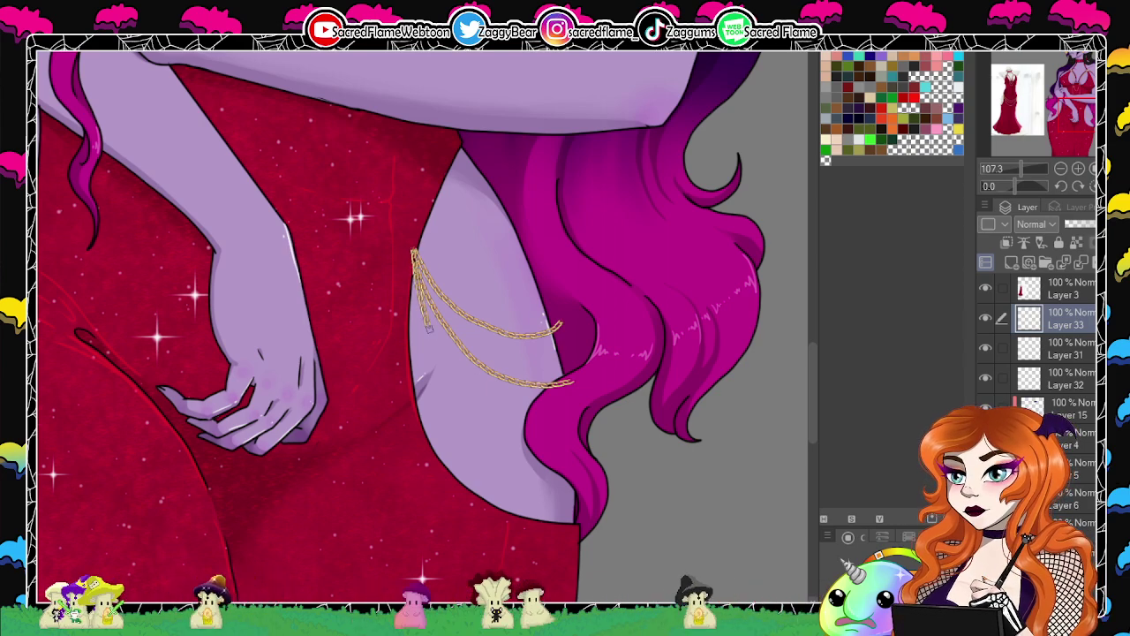
mouse_move(415, 257)
left_mouse_down()
mouse_move(579, 449)
mouse_move(759, 419)
mouse_move(787, 400)
mouse_move(600, 373)
mouse_move(580, 359)
left_mouse_up()
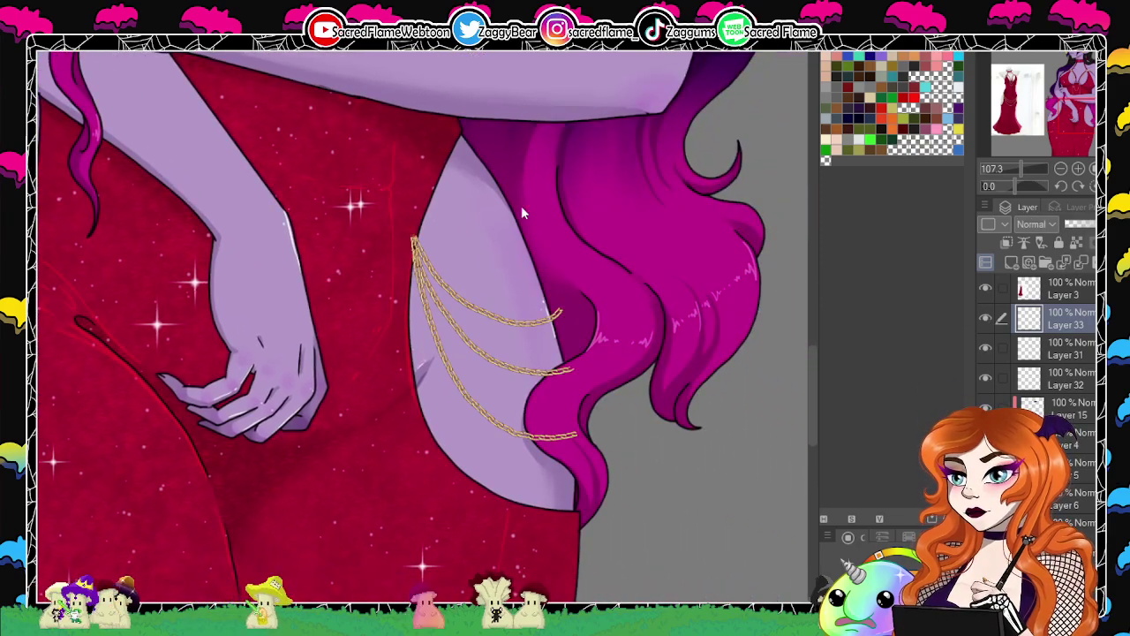
Transform the three new hip chains, rotating, reshaping and nudging them so their shared origin meets the dress edge.
key("ctrl+t")
left_click_drag(641, 300, 639, 331)
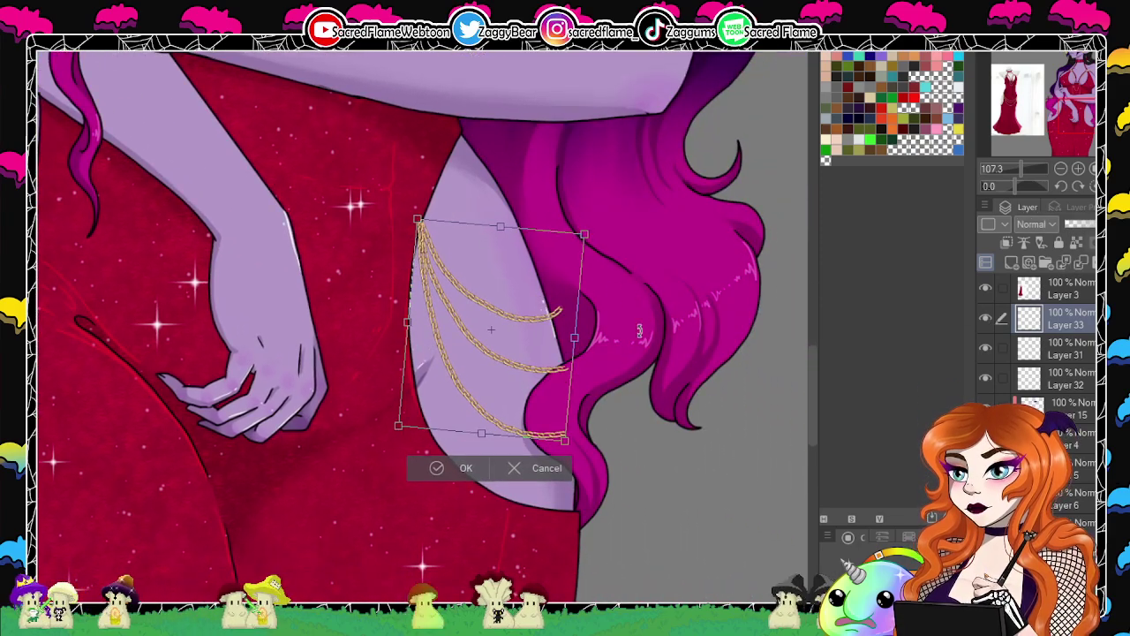
left_click_drag(566, 441, 569, 429)
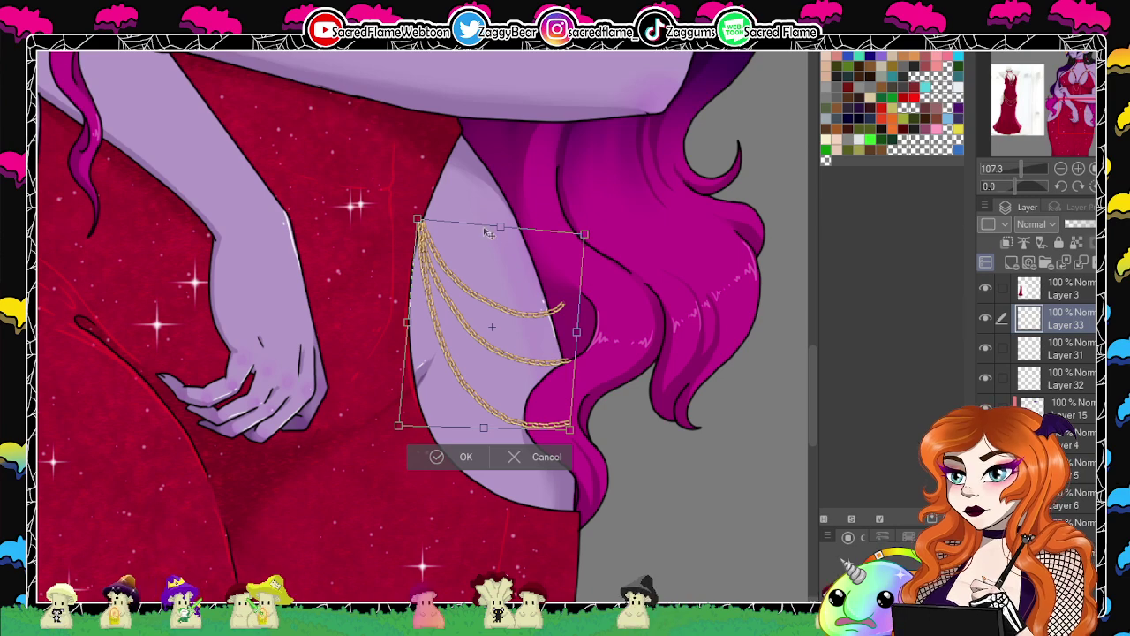
left_click_drag(484, 231, 482, 235)
left_click_drag(582, 239, 578, 244)
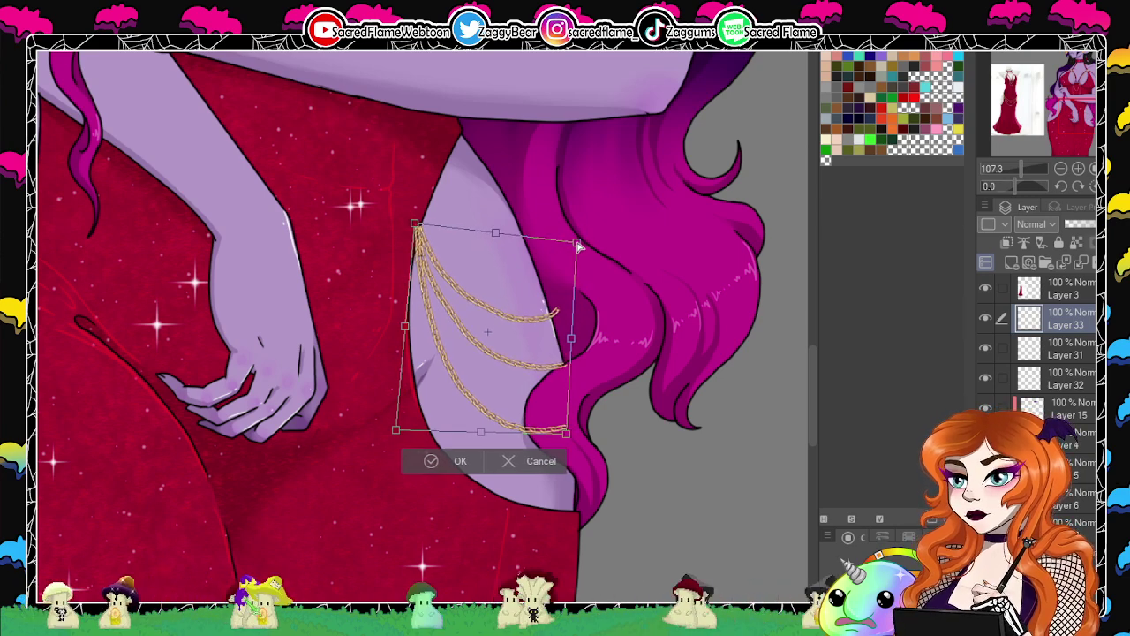
left_click(426, 461)
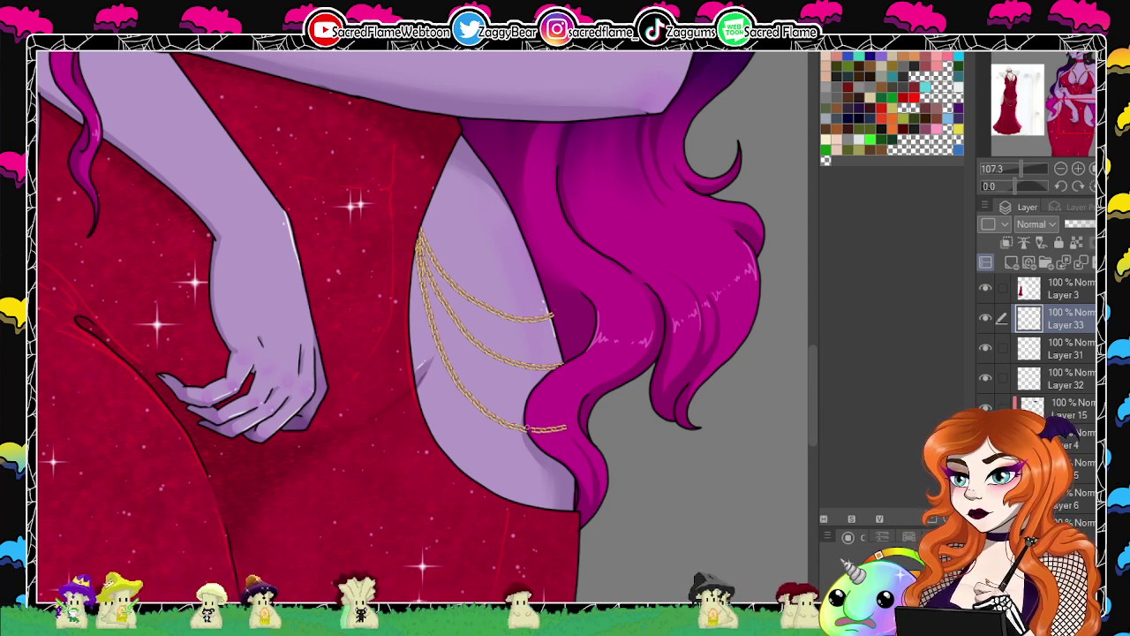
Erase the end of the lowest new chain where it crosses the magenta hair, so it passes behind the lock.
left_click_drag(528, 428, 566, 421)
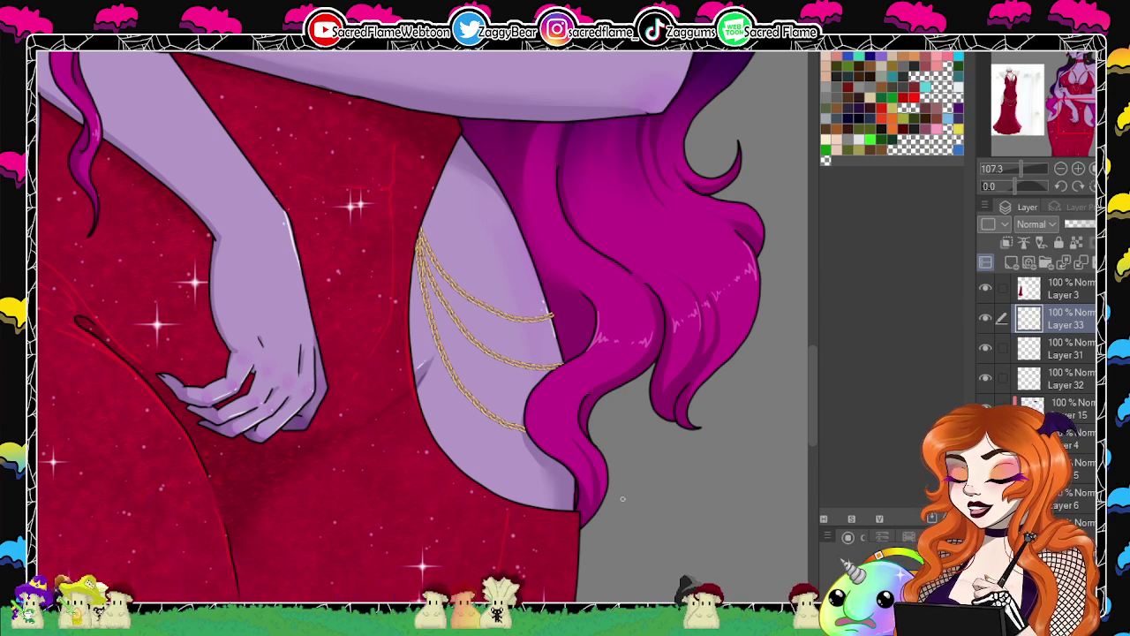
left_click_drag(1022, 169, 1025, 168)
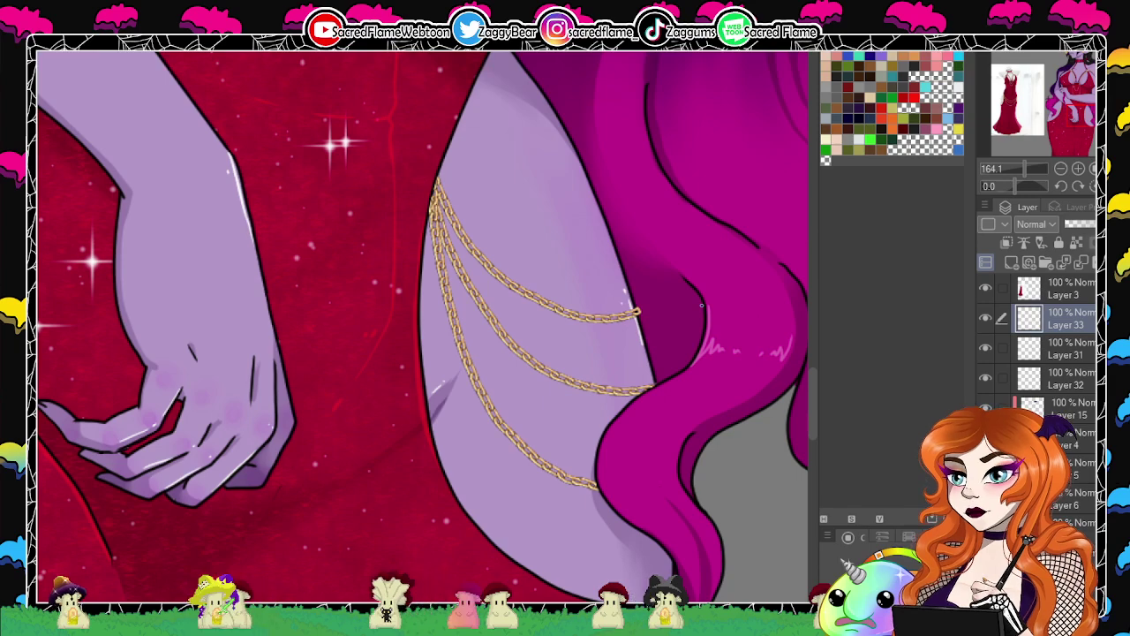
Toggle the hip chain layer's visibility to compare the whole figure with and without the chains.
left_click_drag(1020, 176, 1012, 181)
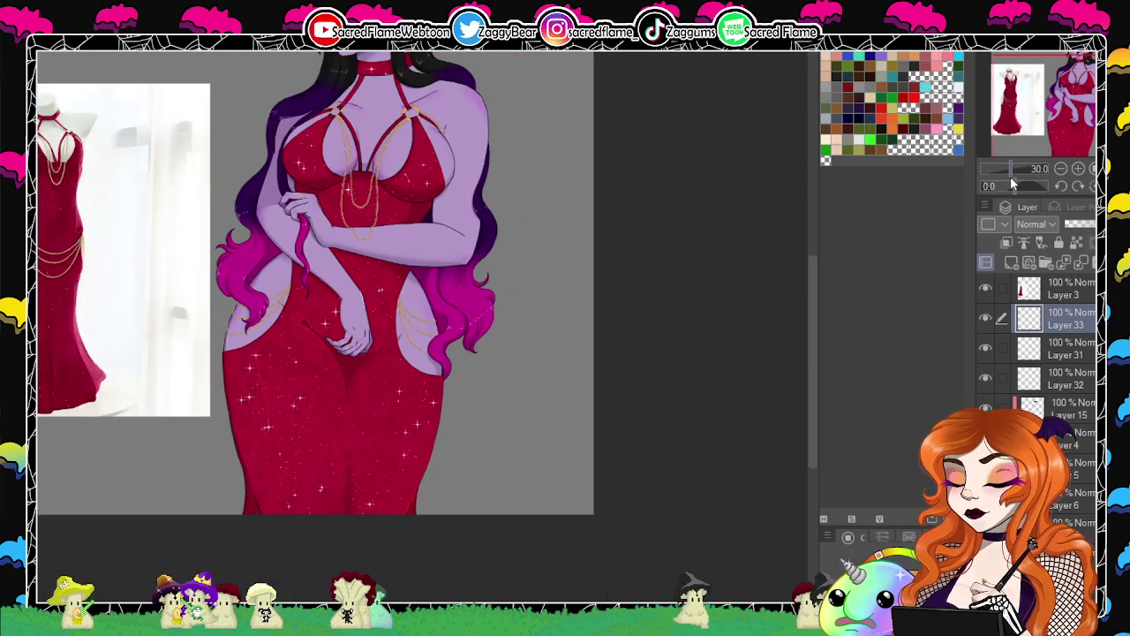
left_click_drag(1010, 176, 1014, 175)
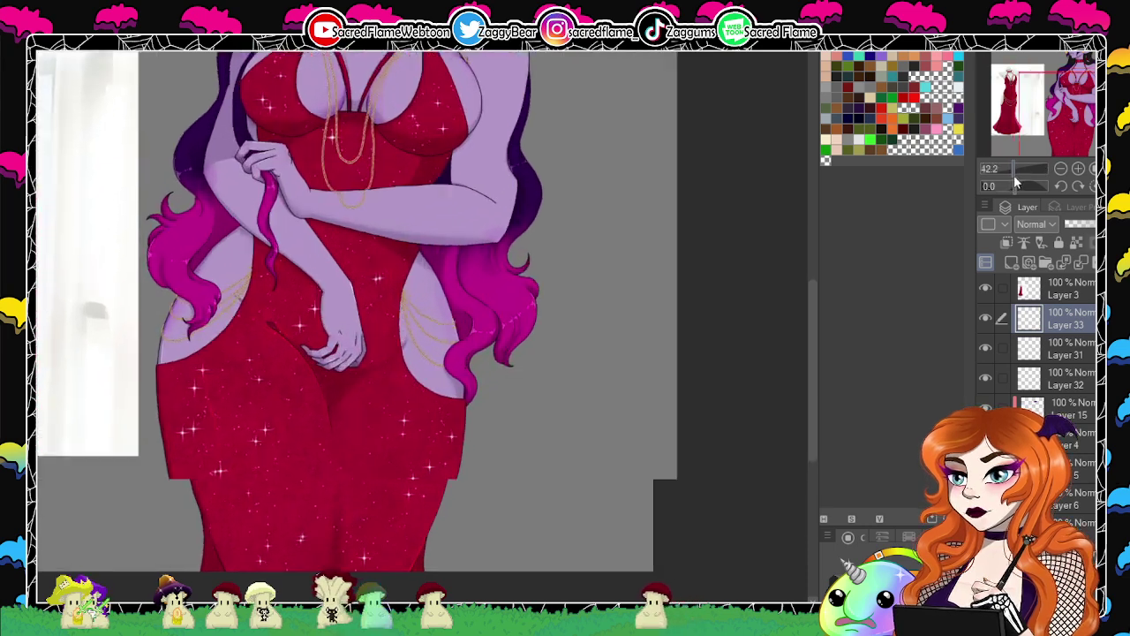
left_click(984, 318)
left_click(984, 318)
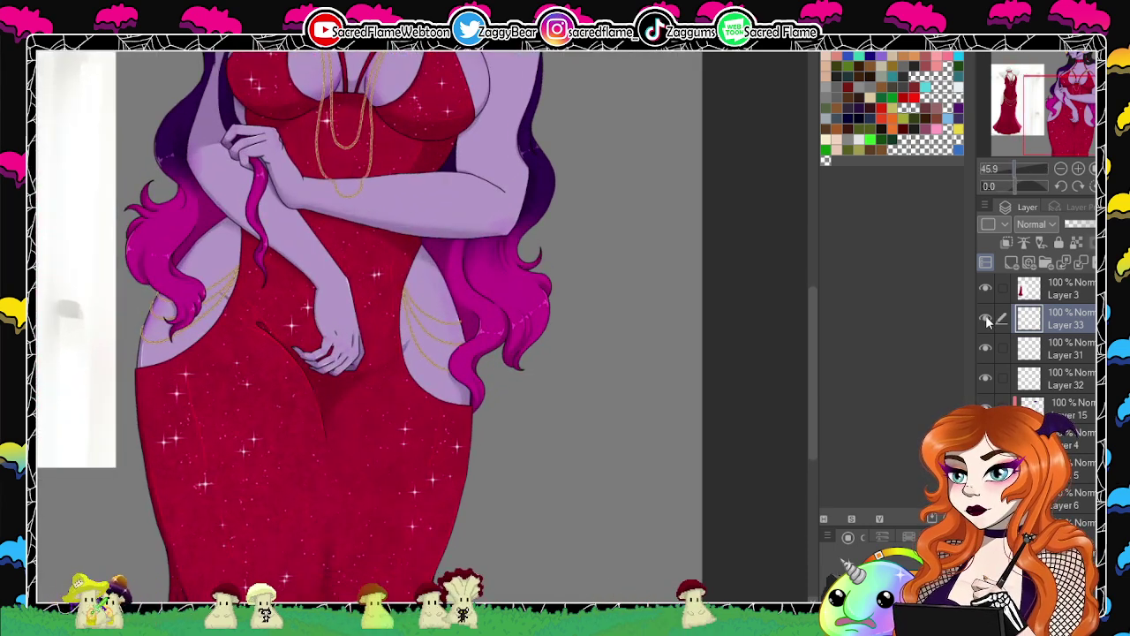
key("Delete")
left_click(986, 318)
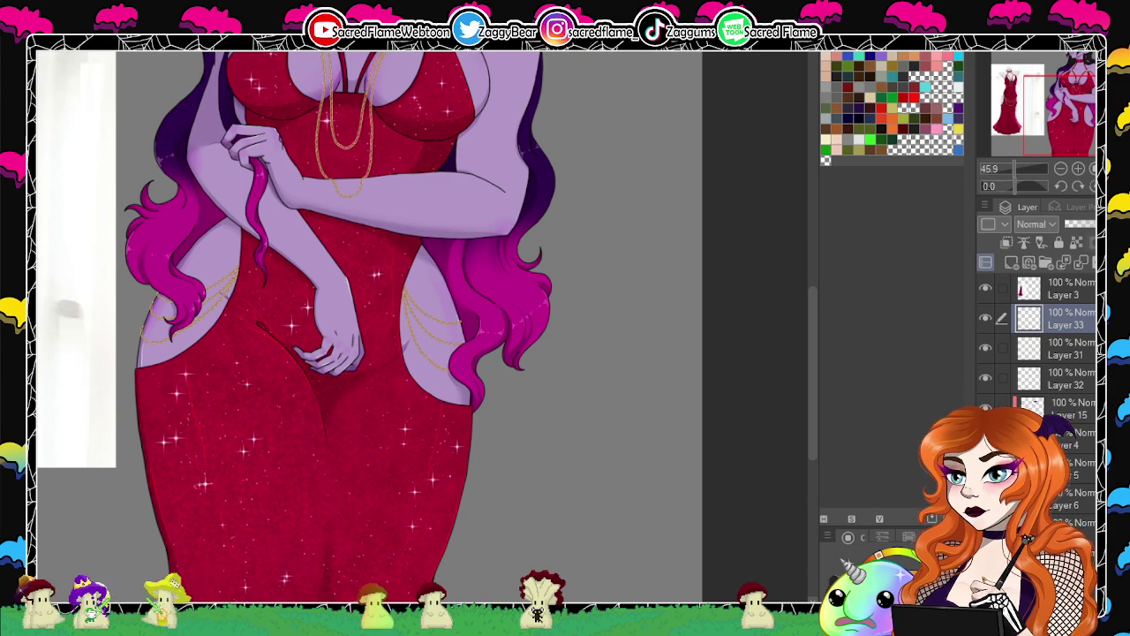
Try to draw a gold chain across the front of the dress between the two hip cutouts.
mouse_move(524, 328)
left_mouse_down()
mouse_move(716, 259)
mouse_move(736, 291)
mouse_move(542, 369)
left_mouse_up()
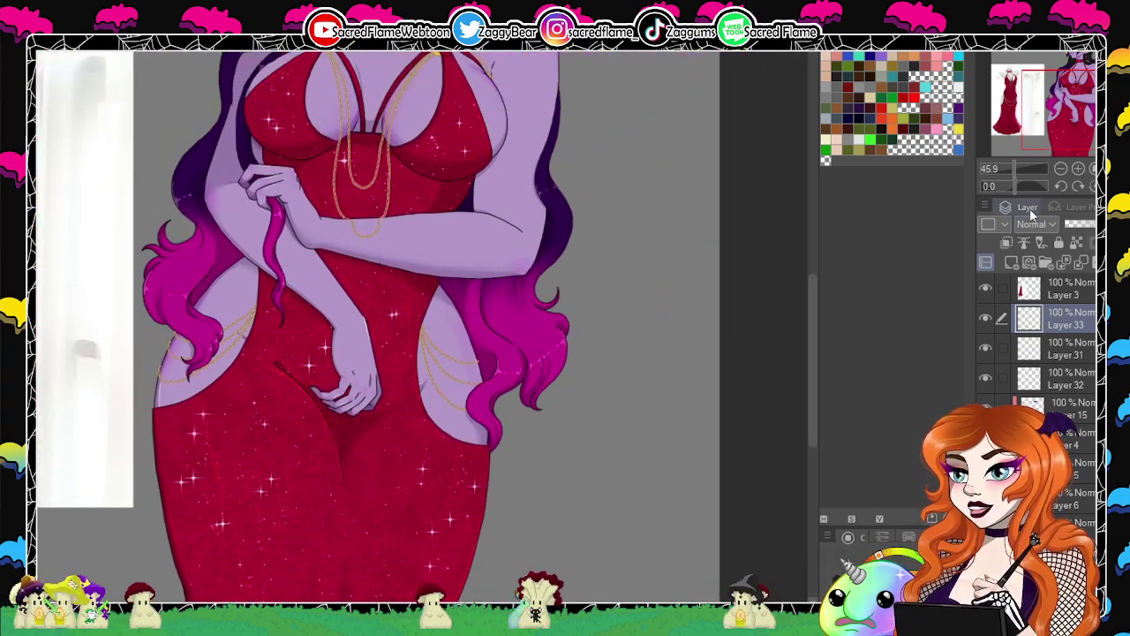
left_click_drag(1011, 168, 1016, 169)
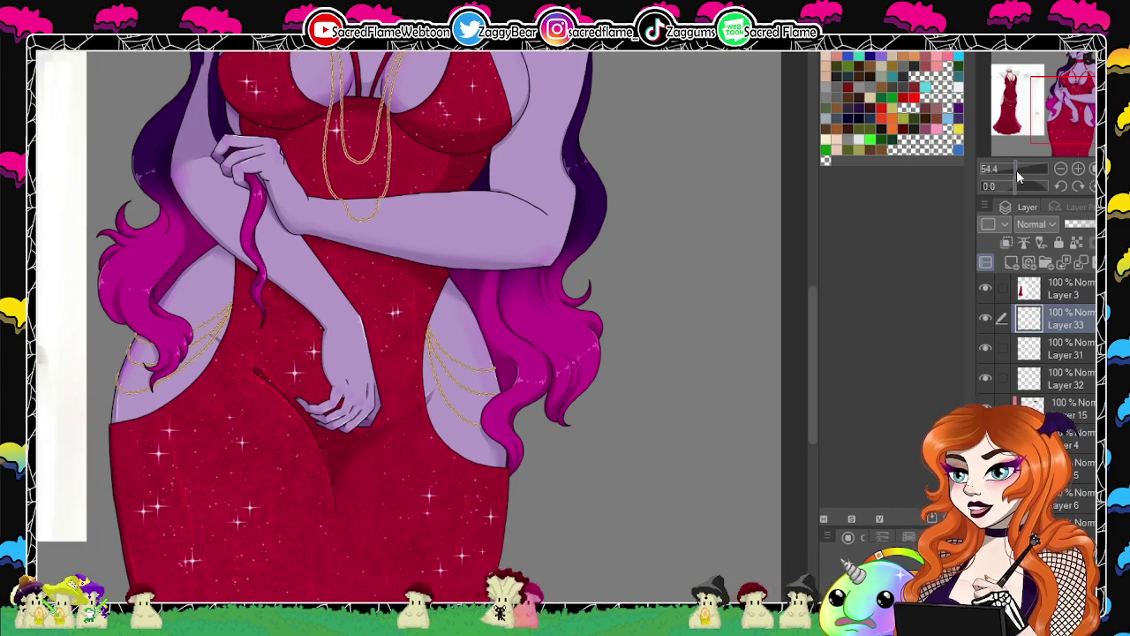
left_click_drag(564, 345, 591, 357)
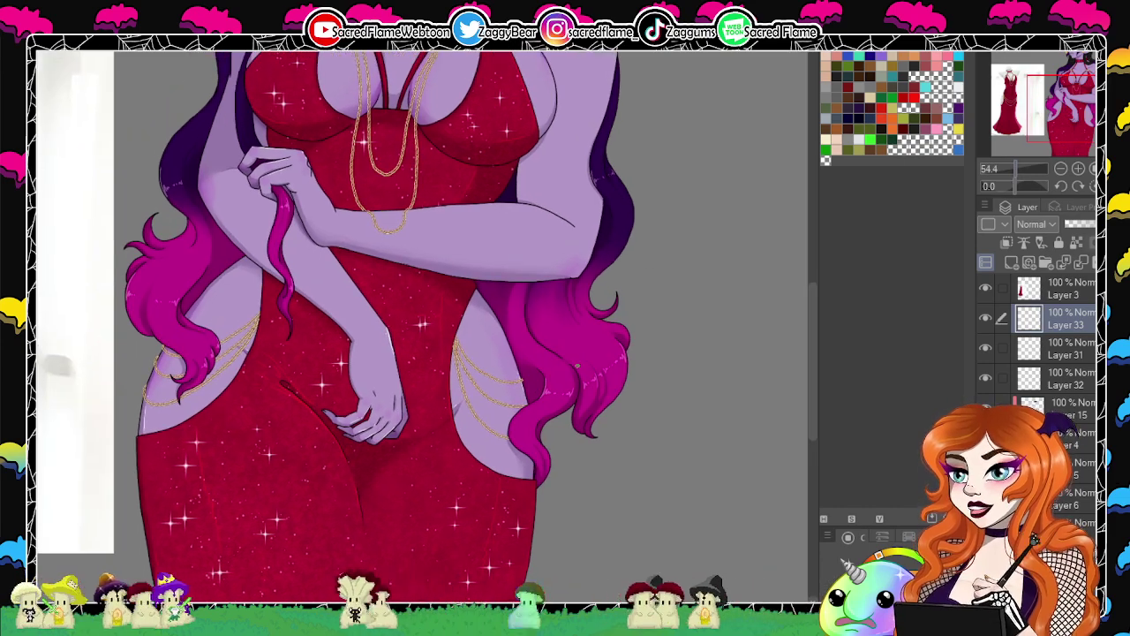
left_click_drag(575, 479, 550, 439)
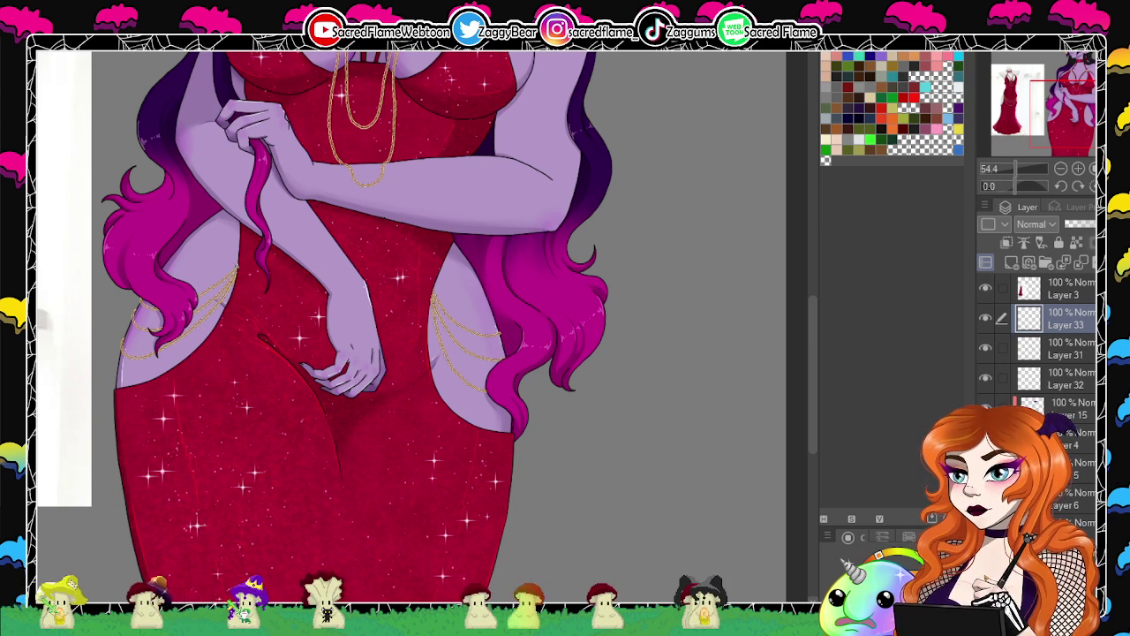
key("ctrl+z")
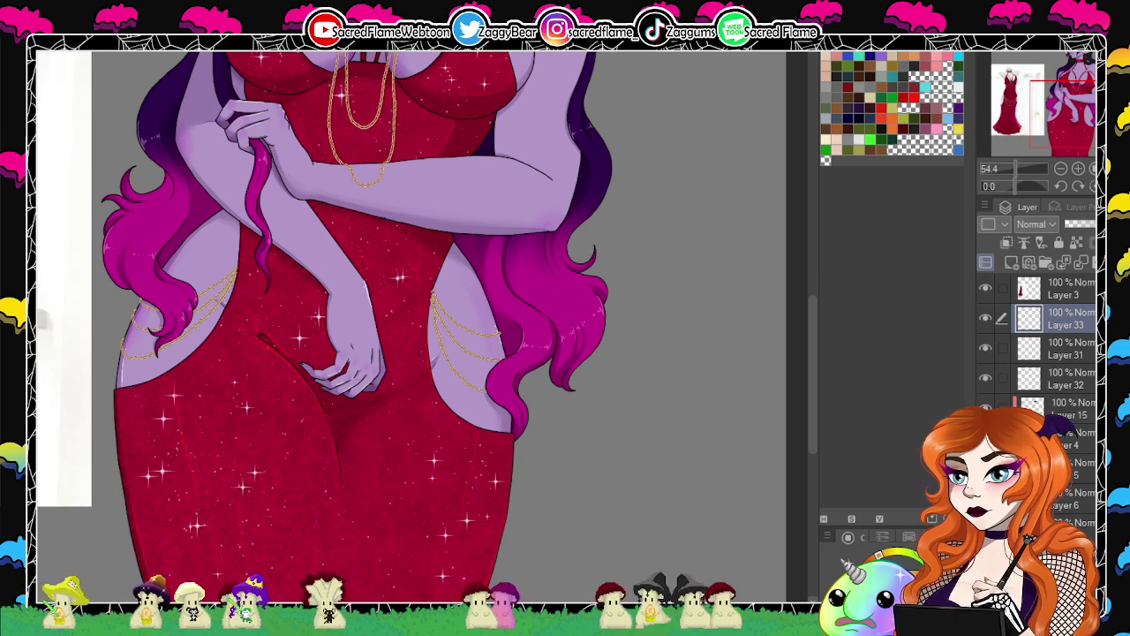
mouse_move(431, 297)
left_mouse_down()
mouse_move(376, 370)
mouse_move(313, 360)
mouse_move(238, 271)
left_mouse_up()
left_click_drag(1015, 168, 1020, 168)
key("ctrl+z")
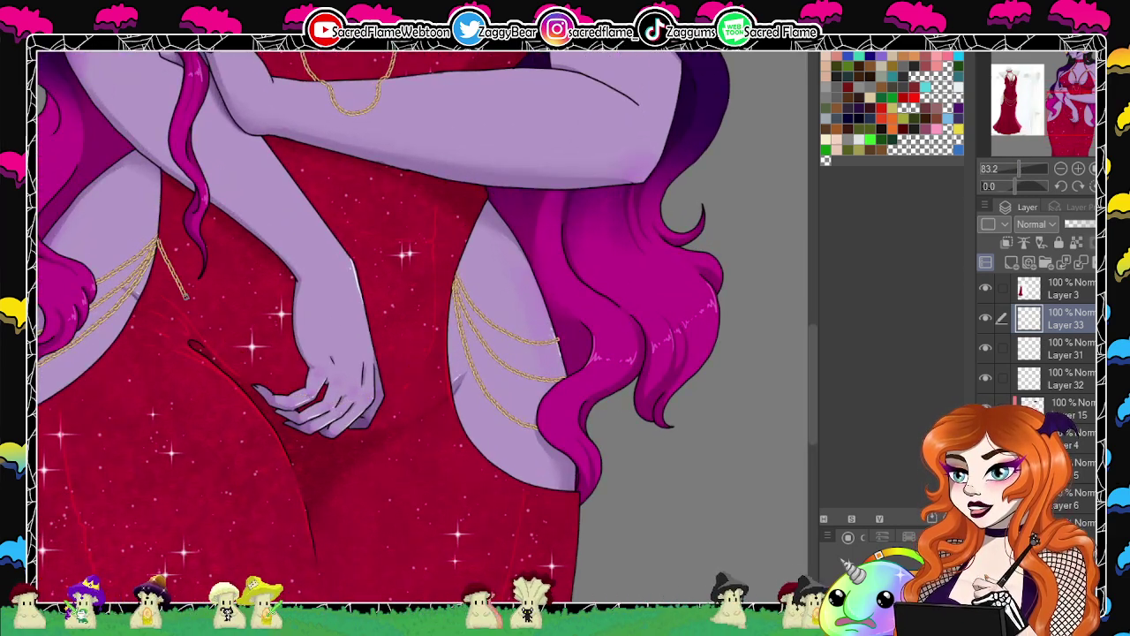
Try several deeper-hanging curves for the gold chain, passing beneath the figure's lower hand, and undo them.
mouse_move(157, 240)
left_mouse_down()
mouse_move(265, 388)
mouse_move(364, 446)
mouse_move(422, 366)
left_mouse_up()
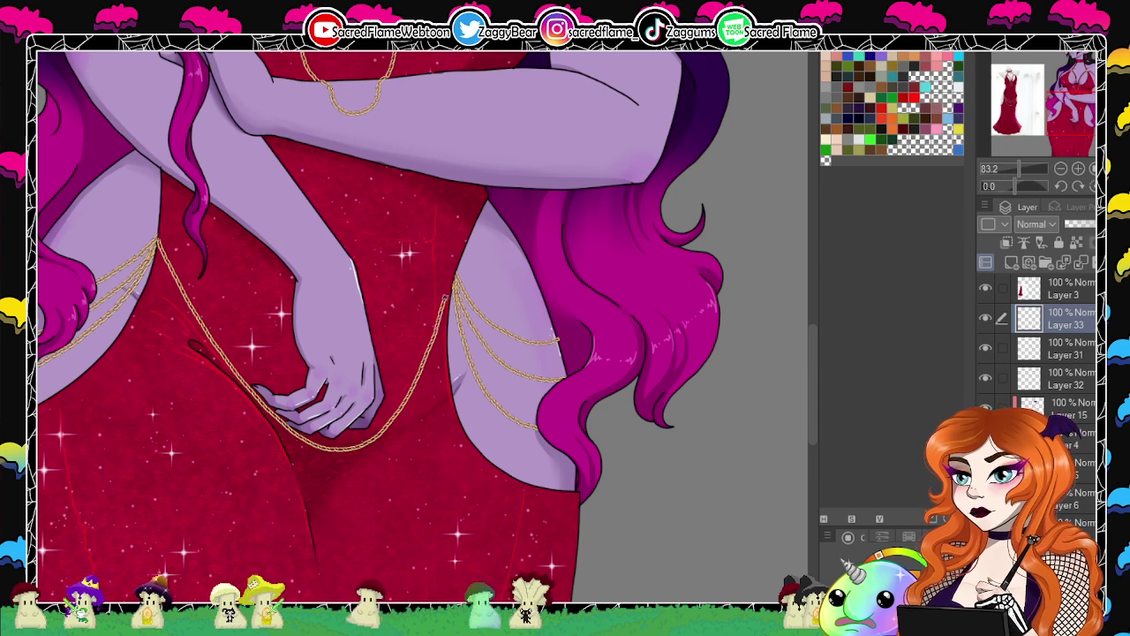
key("ctrl+z")
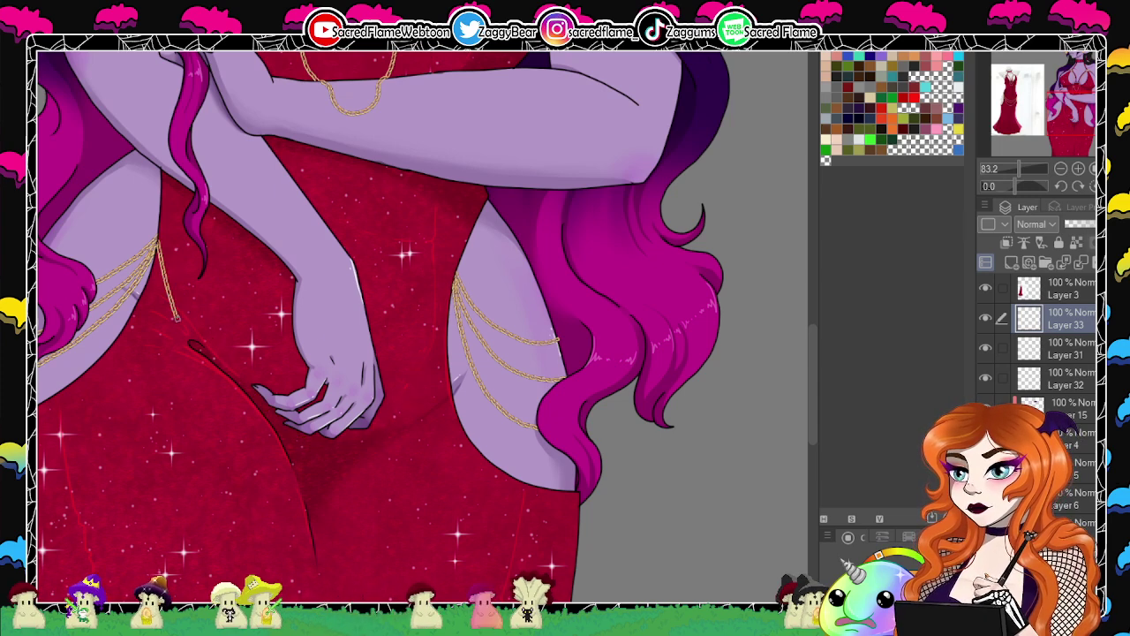
left_click_drag(157, 243, 285, 448)
key("ctrl+z")
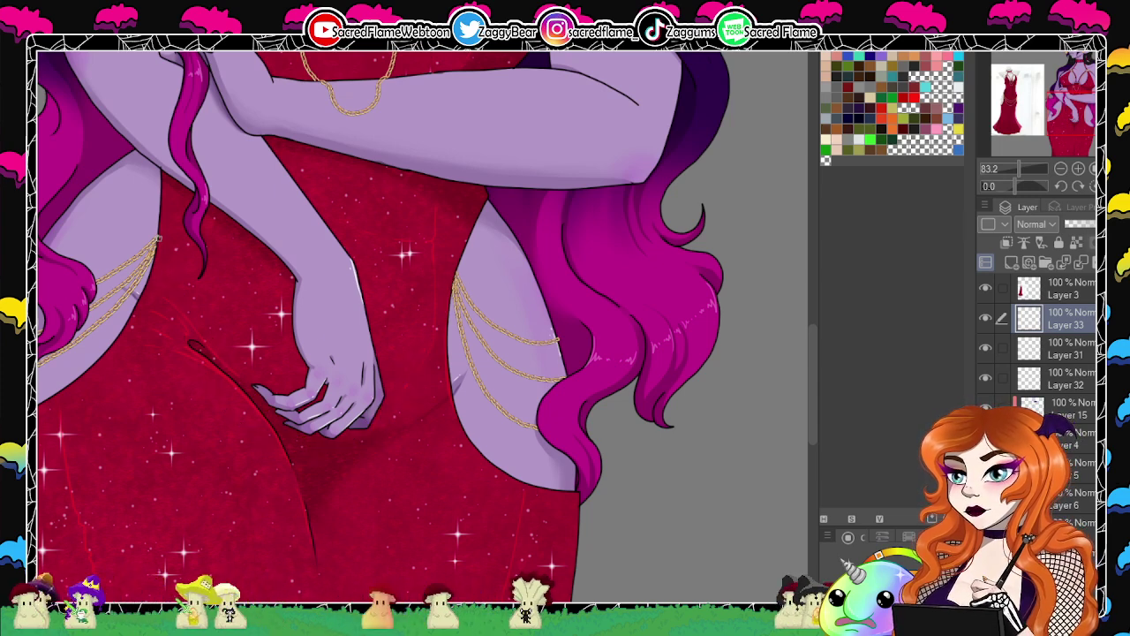
left_click_drag(207, 342, 303, 457)
left_click_drag(359, 427, 412, 359)
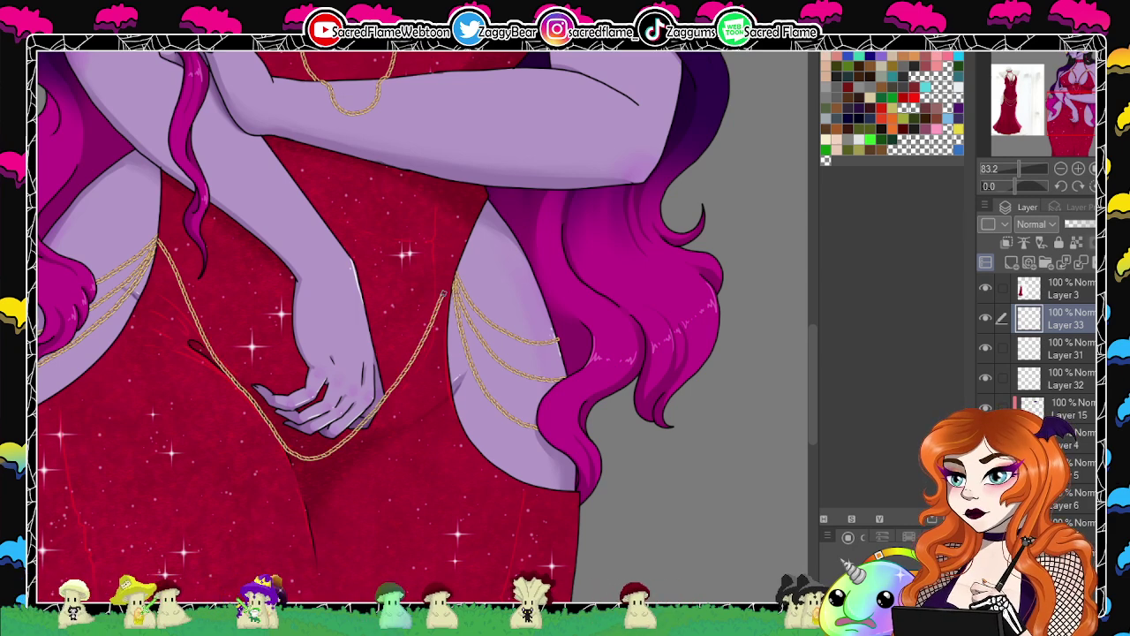
key("ctrl+z")
key("ctrl+z")
key("ctrl+z")
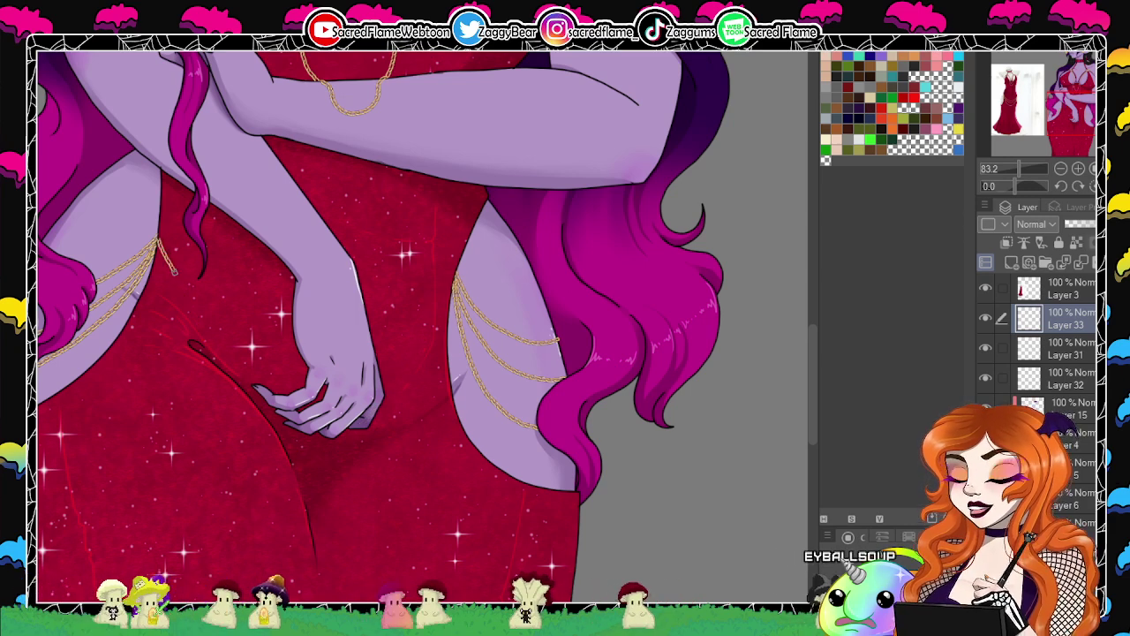
Draw a gold chain across the front of the dress, curving over the lower hand between the side chains' attachment points.
mouse_move(175, 272)
left_mouse_down()
mouse_move(217, 326)
mouse_move(312, 371)
mouse_move(407, 348)
mouse_move(450, 287)
left_mouse_up()
key("ctrl+z")
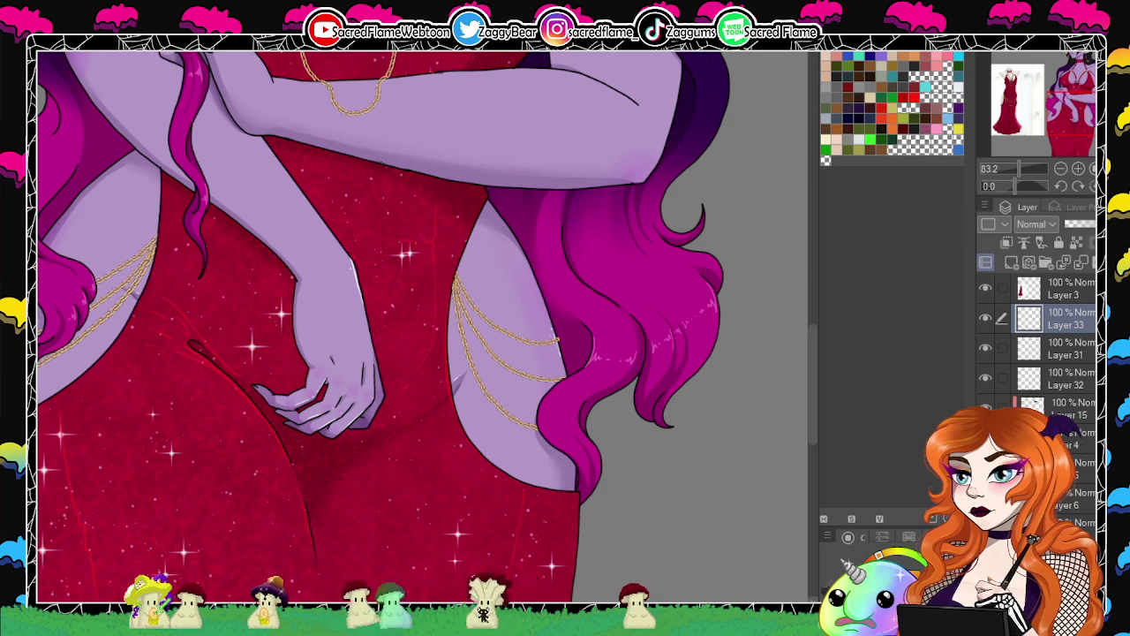
key("ctrl+y")
key("ctrl+y")
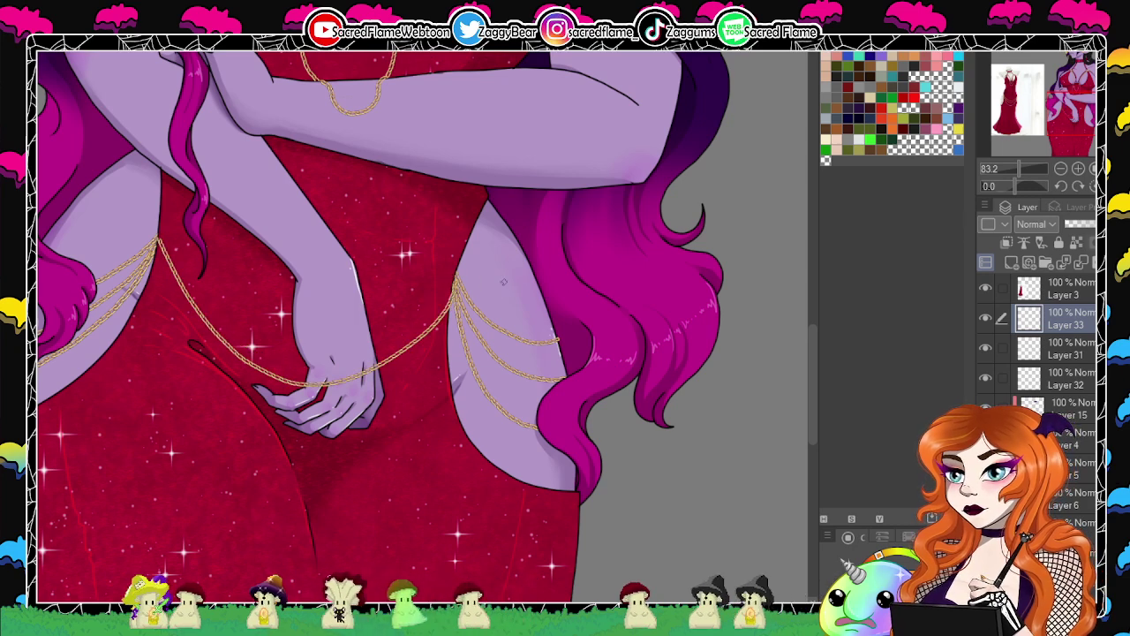
Transform the front chain by adjusting its corners so both ends meet the chains at the hip cutouts.
key("ctrl+t")
left_click_drag(455, 387, 451, 374)
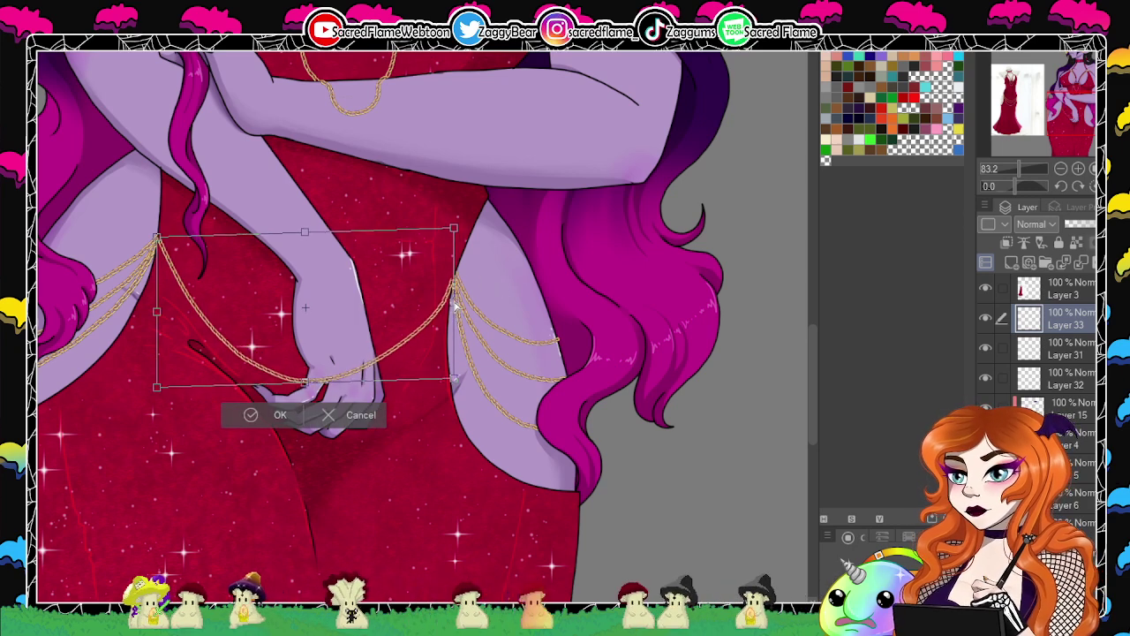
mouse_move(454, 237)
left_mouse_down()
mouse_move(450, 223)
mouse_move(464, 220)
mouse_move(454, 231)
left_mouse_up()
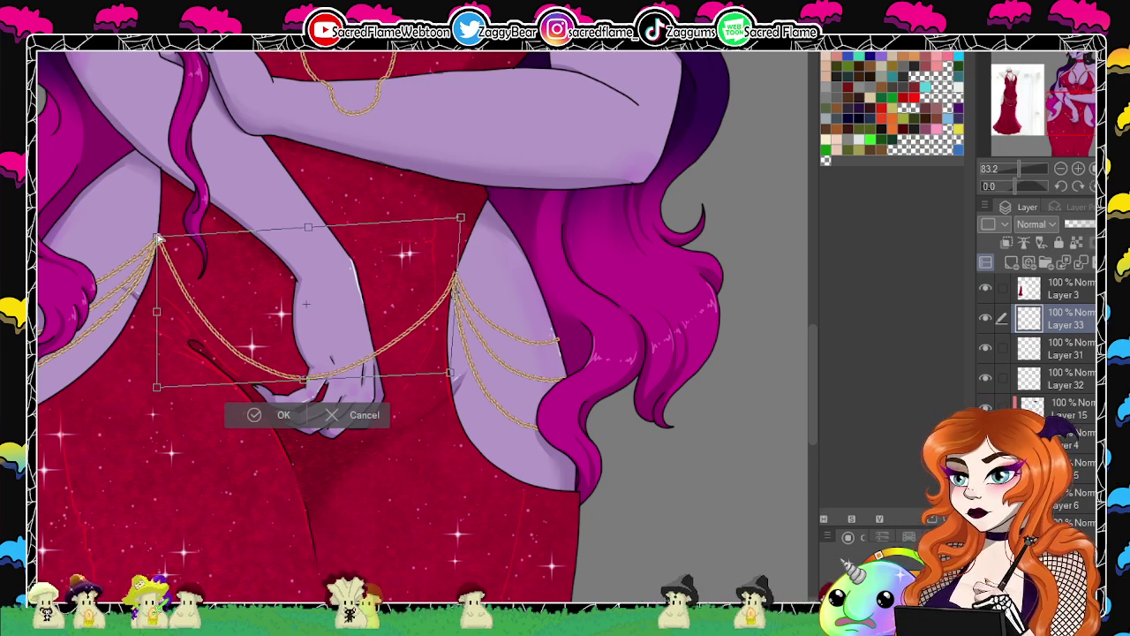
left_click_drag(158, 231, 157, 238)
key("Return")
key("ctrl+t")
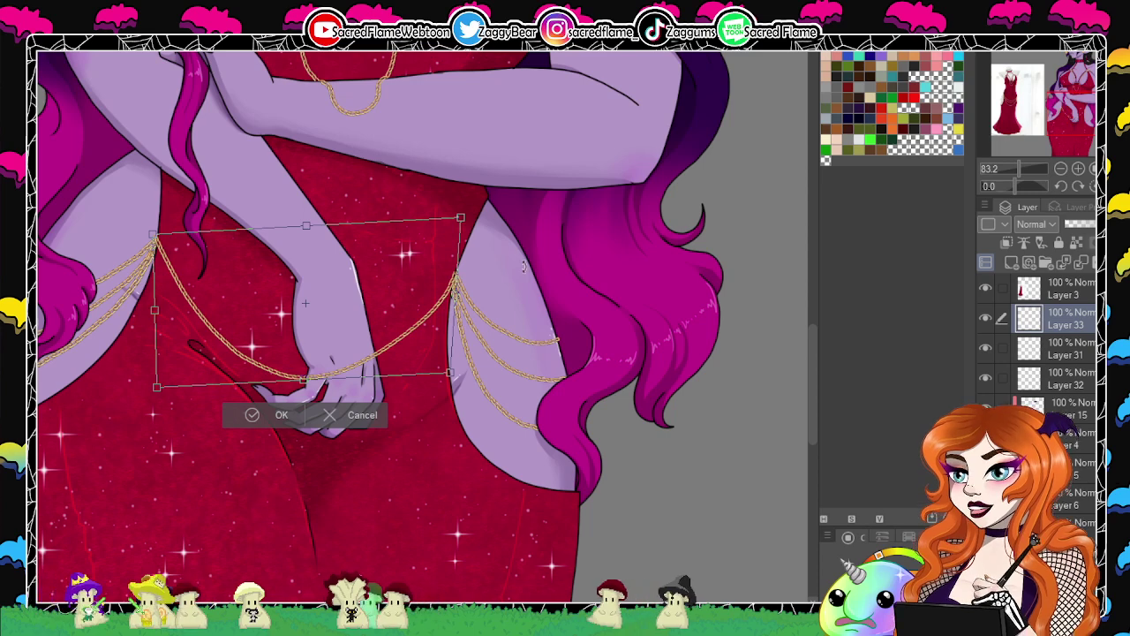
key("Return")
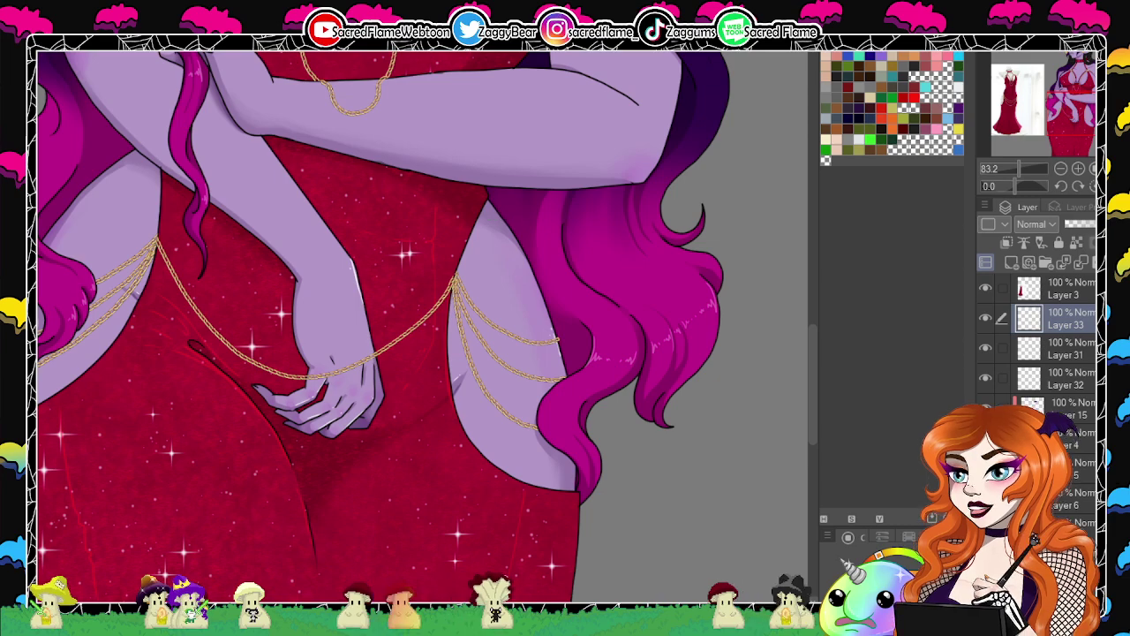
Add a new layer and draw a second, lower gold chain hanging beneath the hand between the hip cutouts.
left_click(1018, 168)
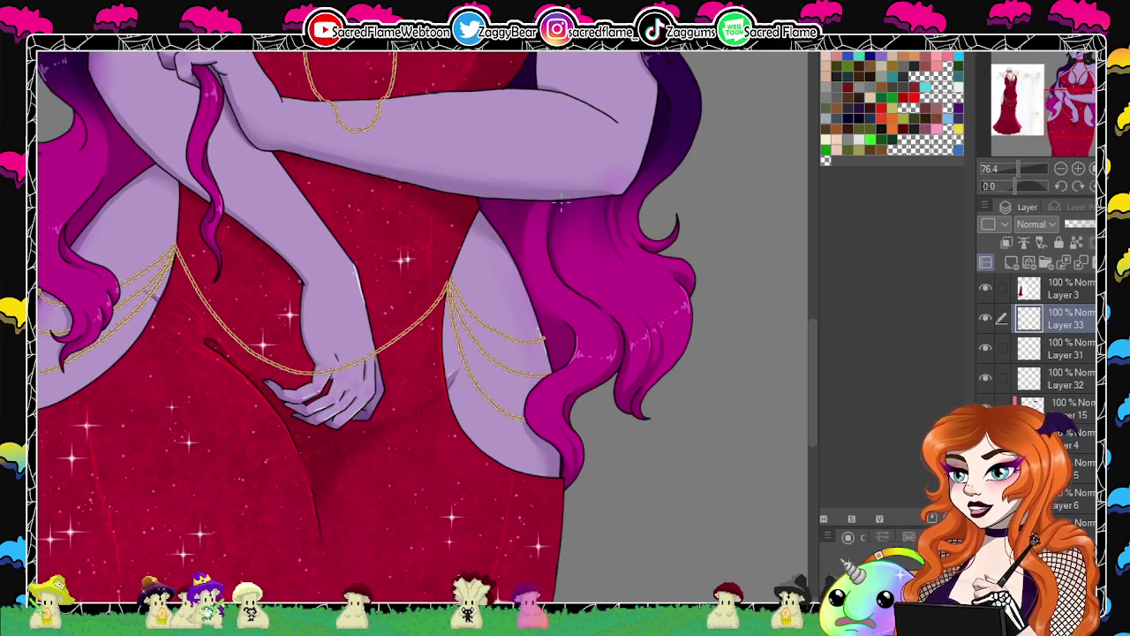
left_click_drag(1018, 168, 1022, 168)
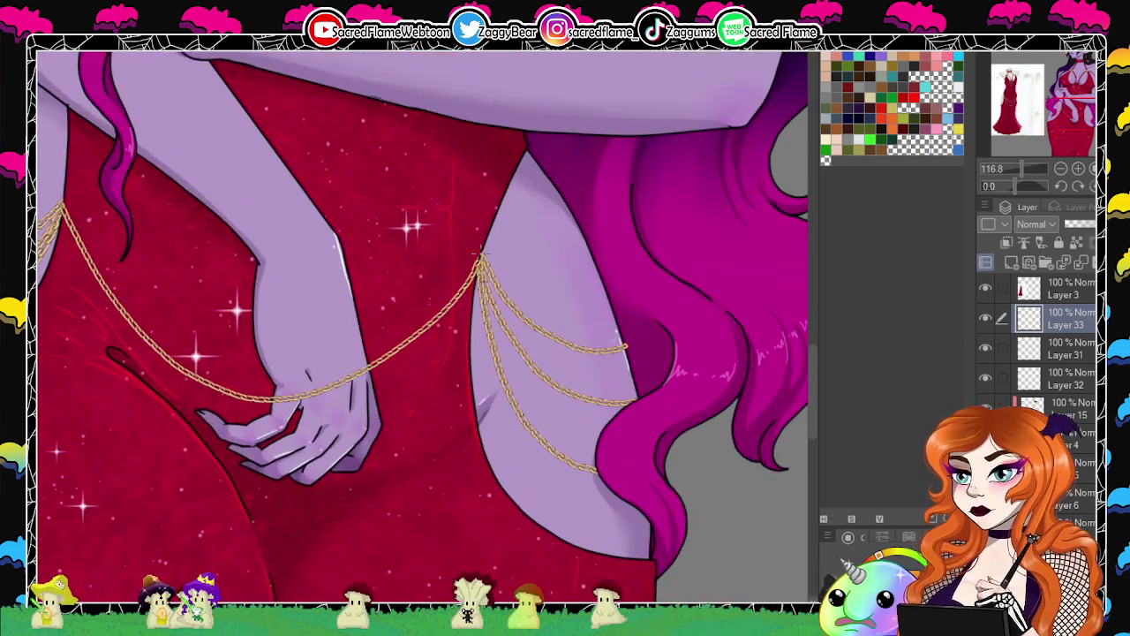
scroll(506, 278, "down", 2)
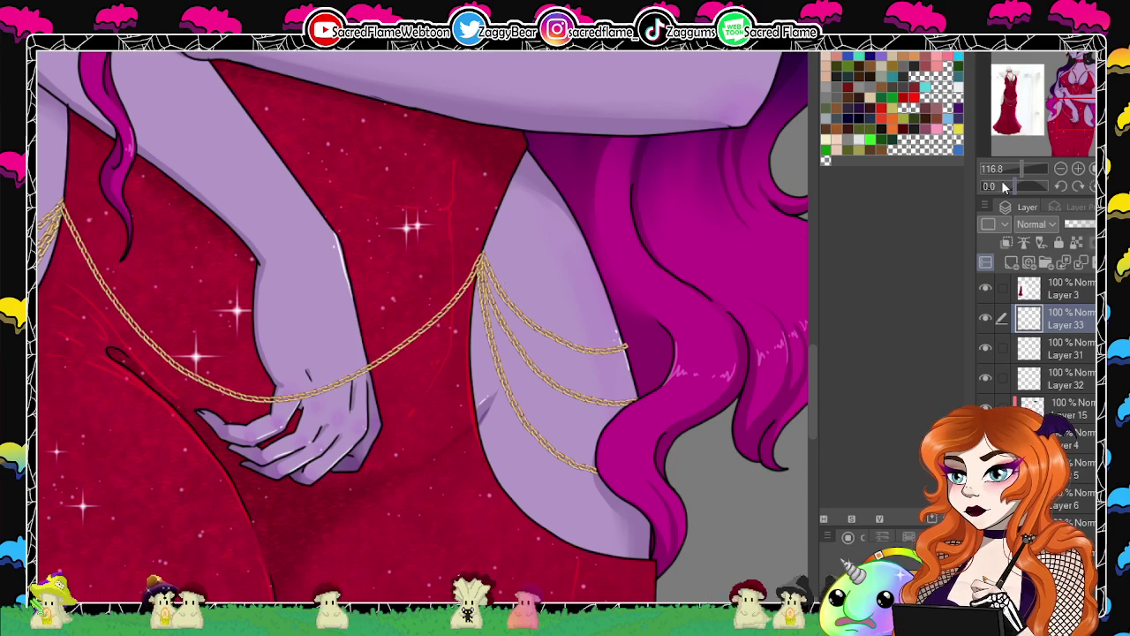
left_click_drag(1024, 168, 1014, 171)
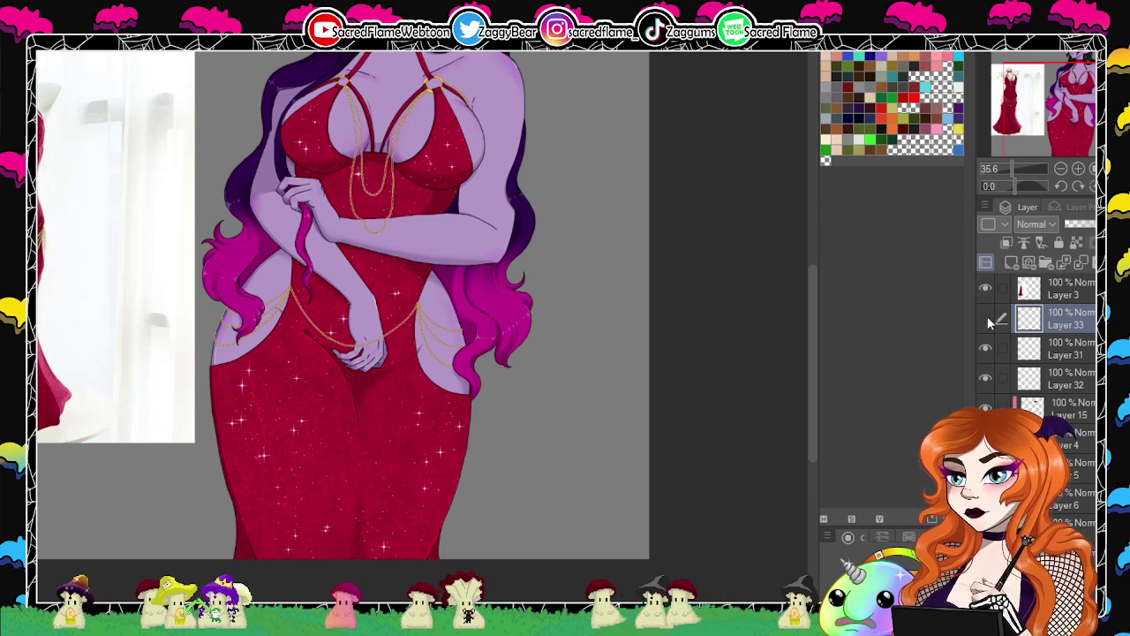
left_click(1011, 263)
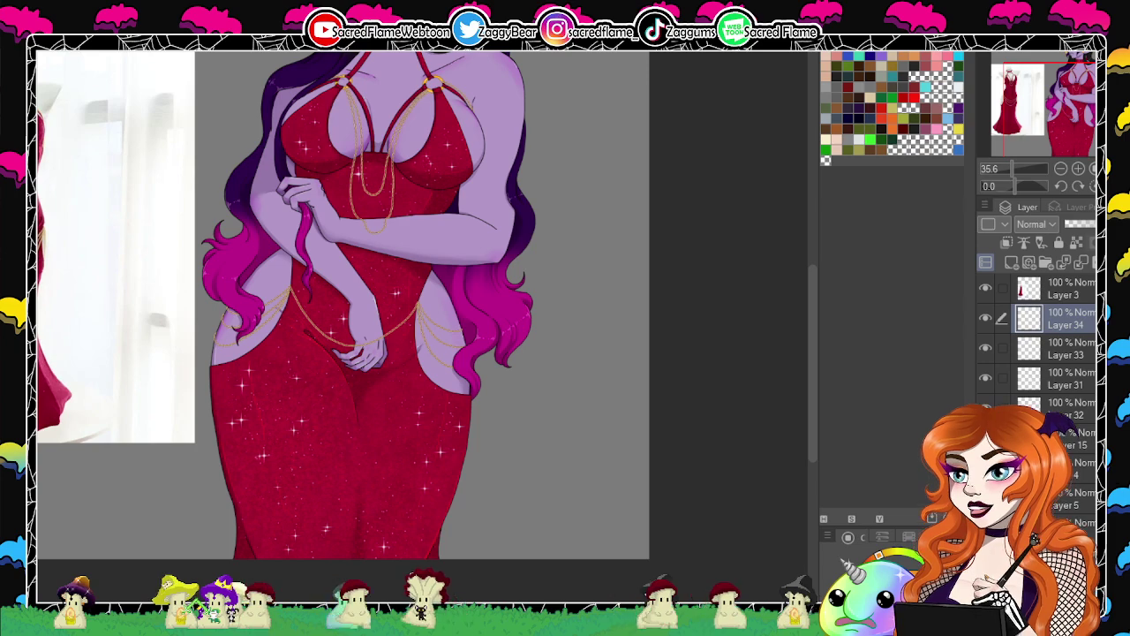
left_click_drag(1009, 169, 1020, 167)
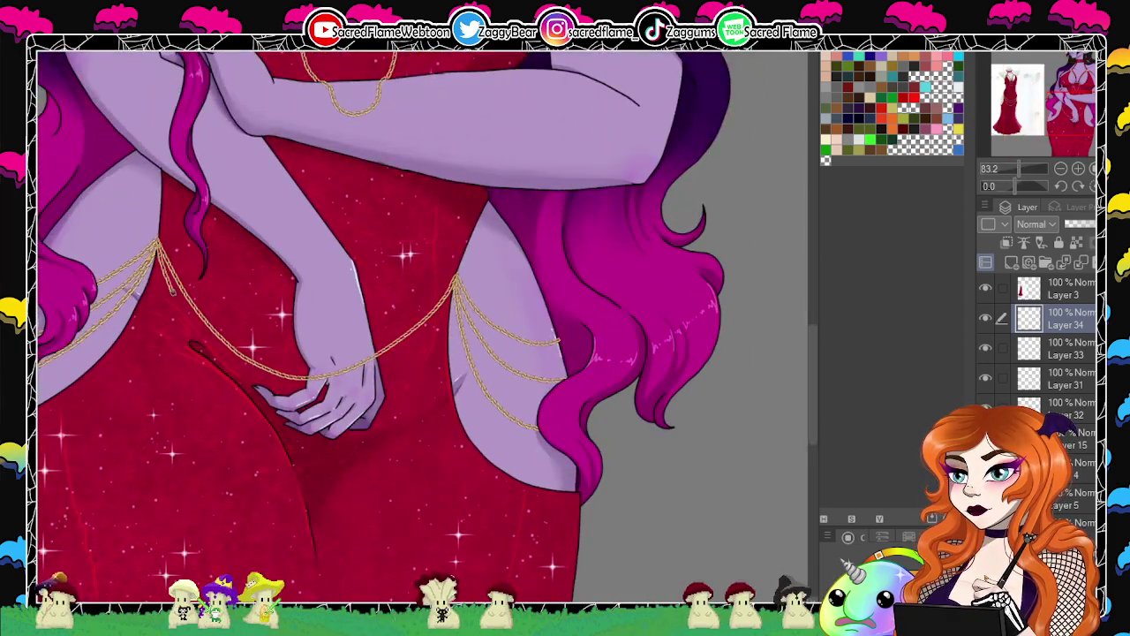
left_click_drag(157, 240, 191, 332)
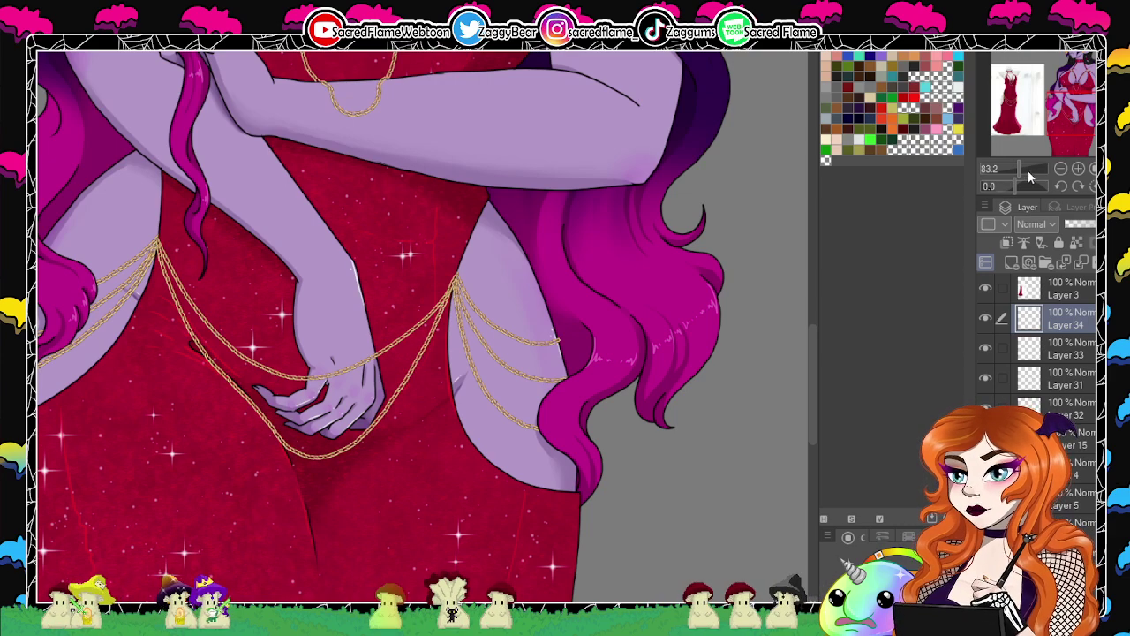
Erase the section of the lower chain that passes along the dress fold beside the hand.
left_click_drag(1029, 177, 1029, 170)
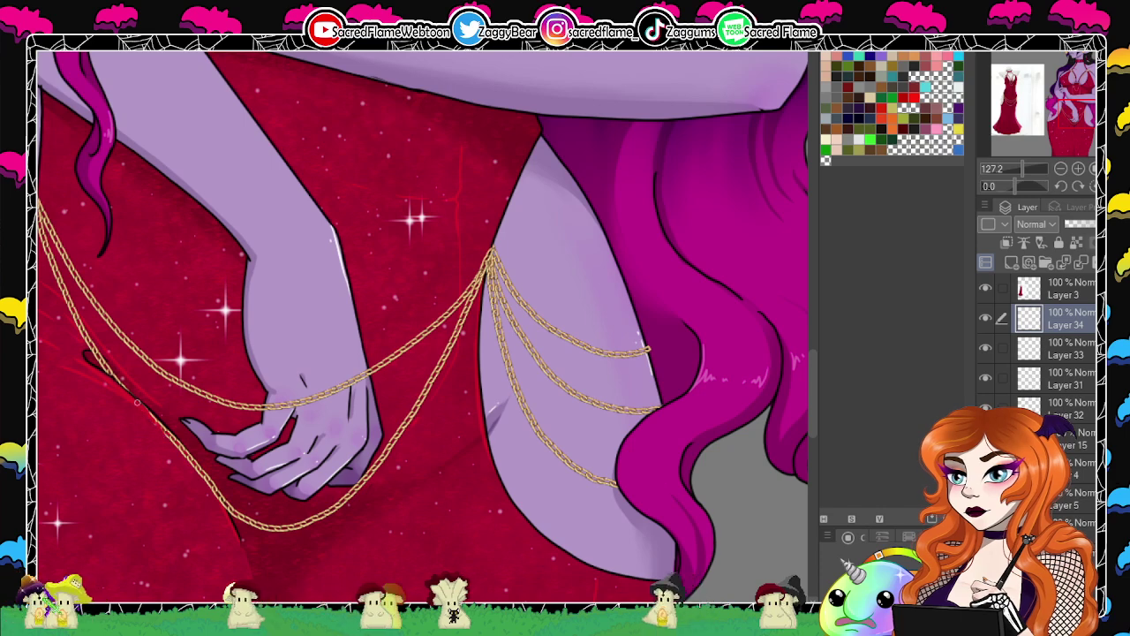
left_click_drag(137, 402, 205, 477)
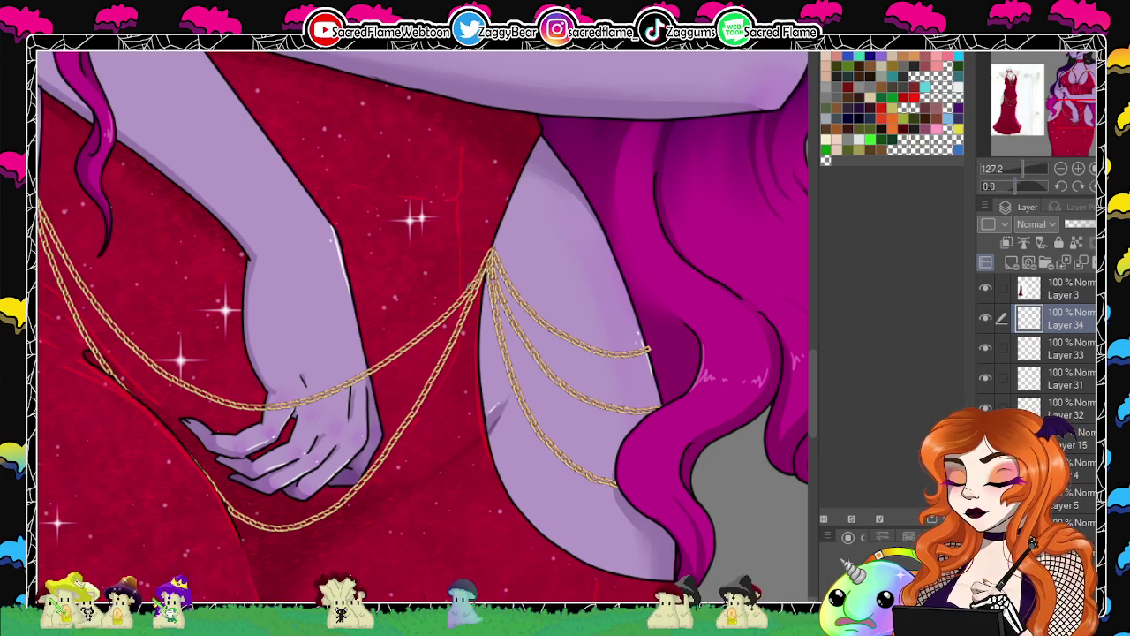
Merge the lower chain's layer into Layer 33 and toggle the merged layer's visibility to check the chains.
mouse_move(1020, 168)
left_mouse_down()
mouse_move(1007, 173)
mouse_move(1017, 172)
left_mouse_up()
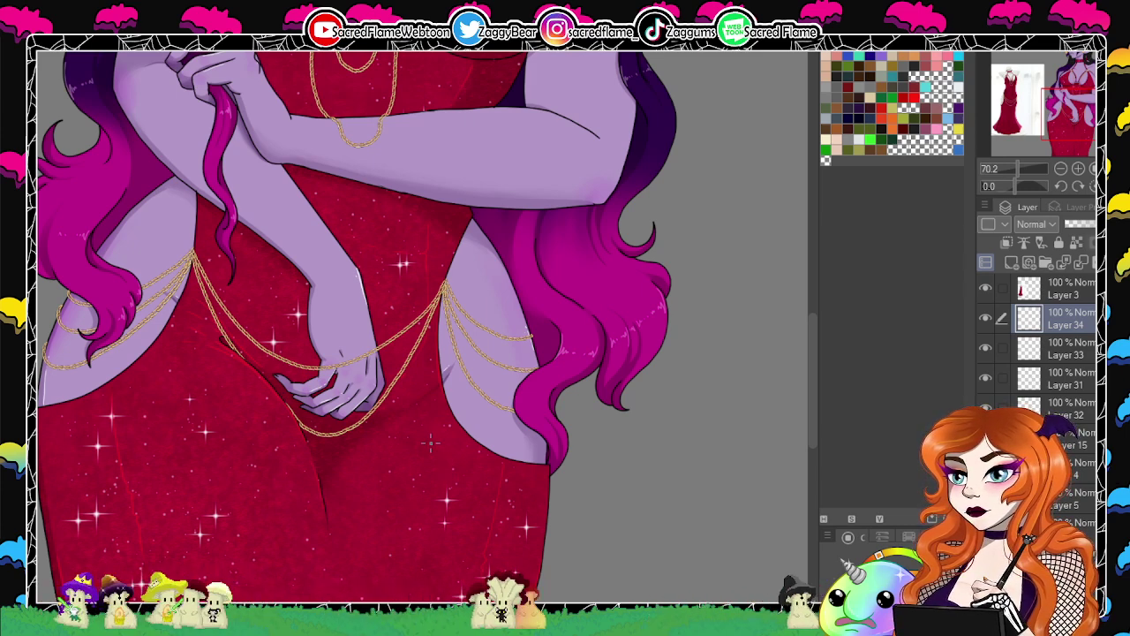
left_click(989, 323)
left_click(991, 325)
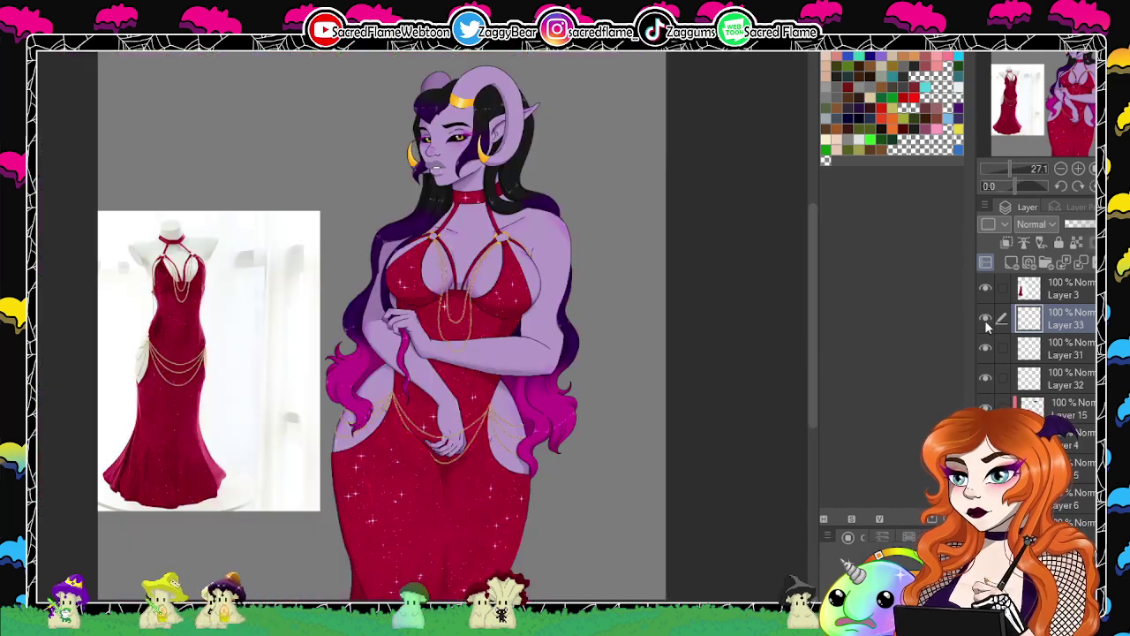
left_click(985, 320)
left_click(986, 320)
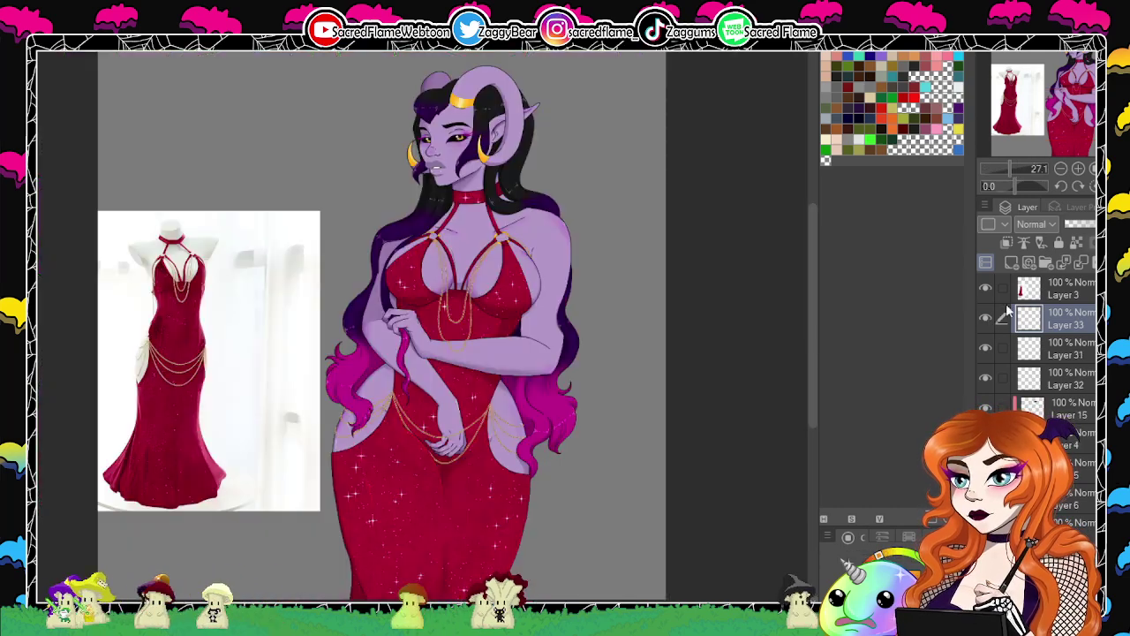
Add a new layer above Layer 33 and try to draw a third gold chain hanging below the other two.
left_click(1011, 263)
left_click_drag(1009, 168, 1015, 171)
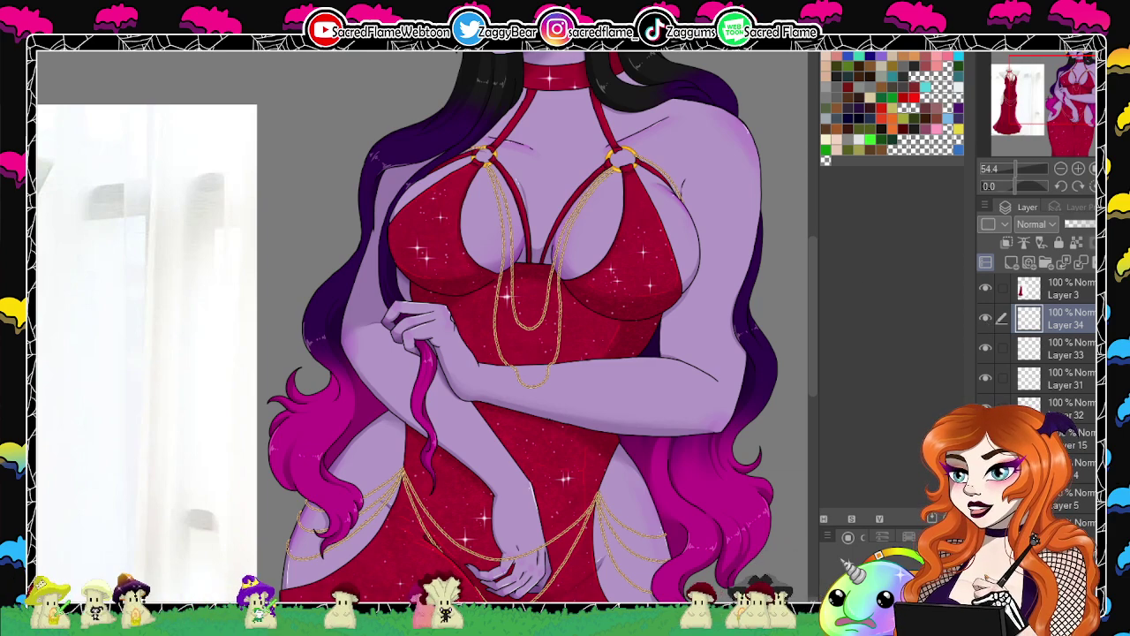
left_click_drag(624, 338, 533, 67)
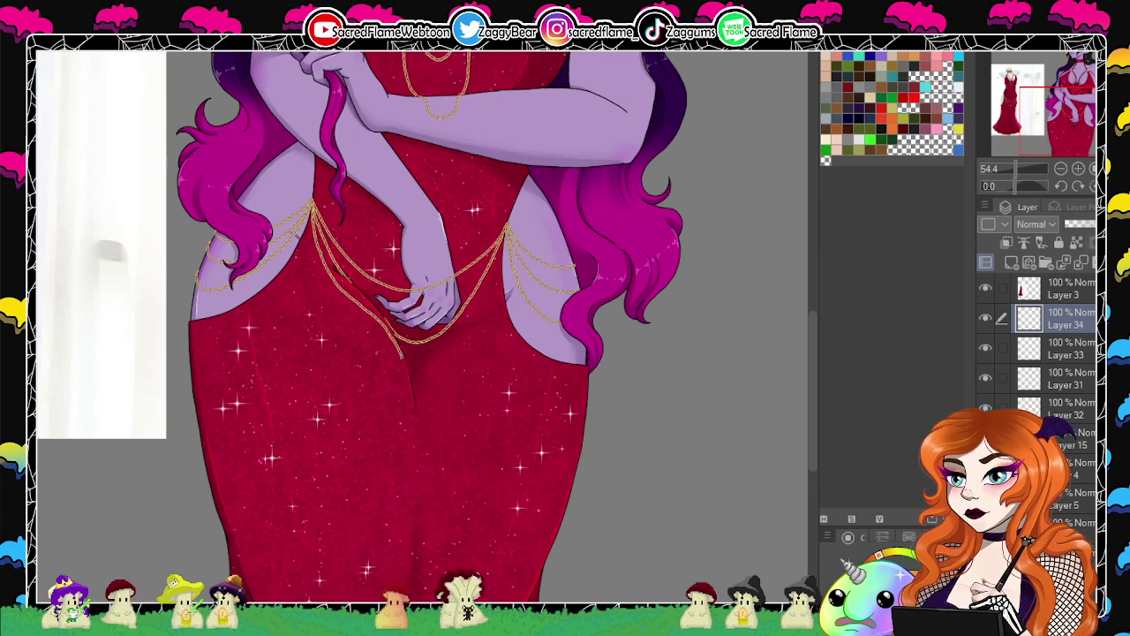
left_click_drag(410, 342, 417, 368)
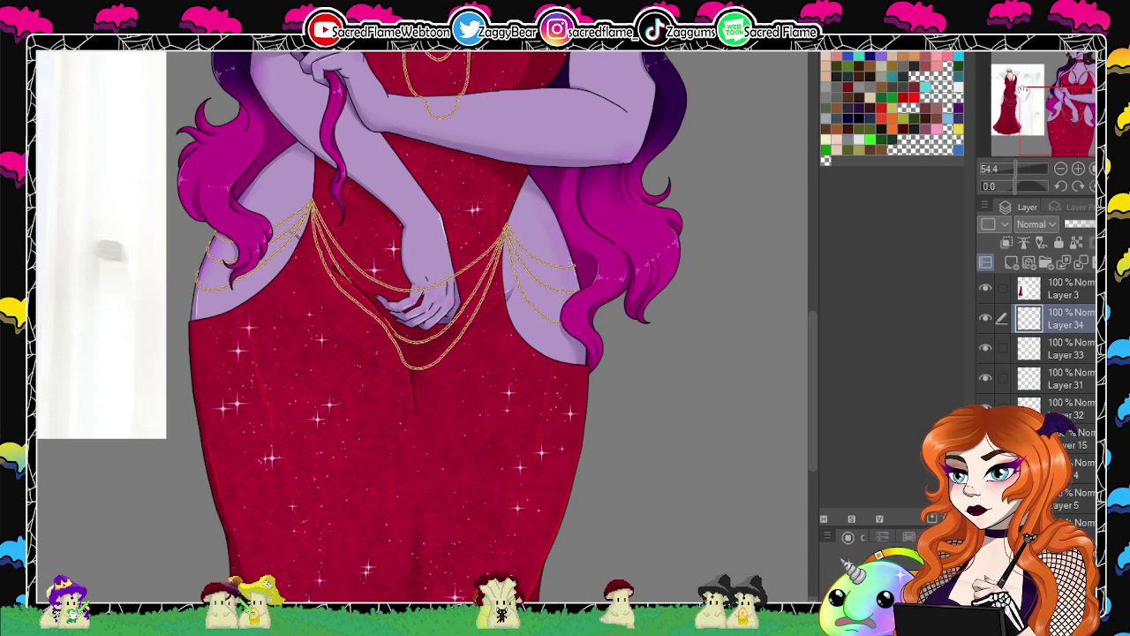
key("ctrl+z")
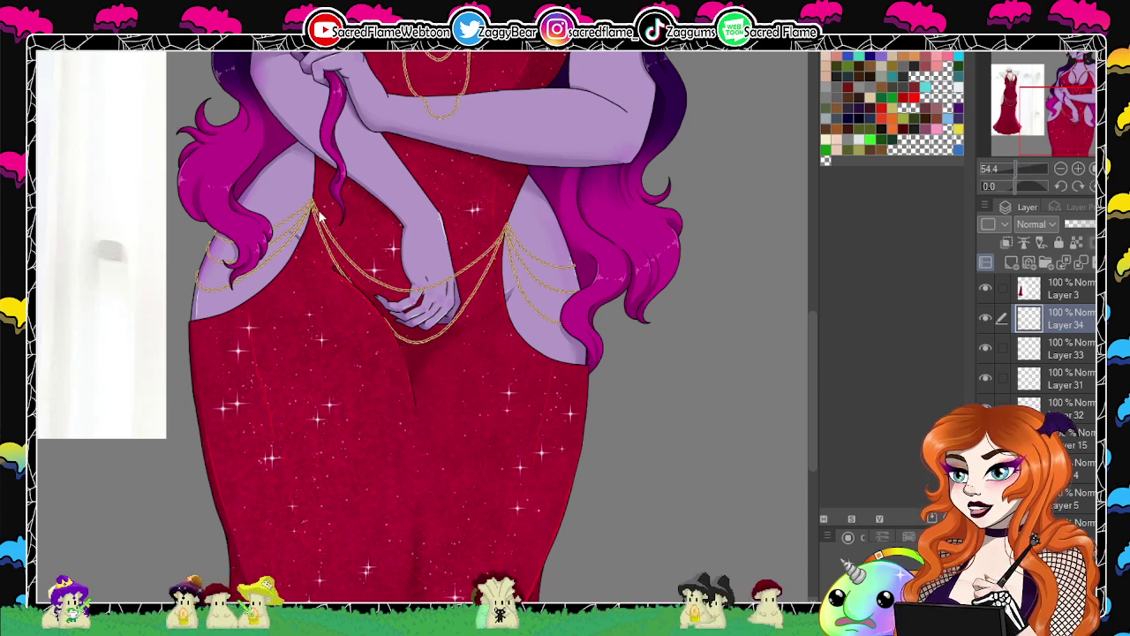
Draw the third gold chain hanging below the hand and the other two chains, between the two hip cutouts.
left_click_drag(314, 208, 332, 279)
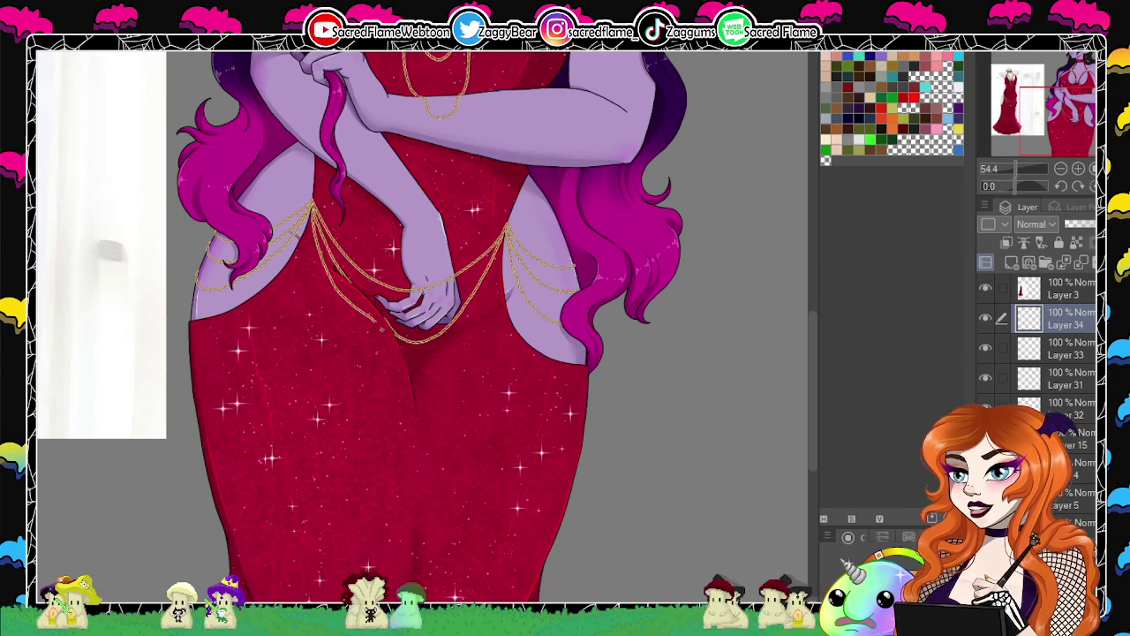
left_click(1010, 185)
left_click_drag(1009, 185, 1006, 186)
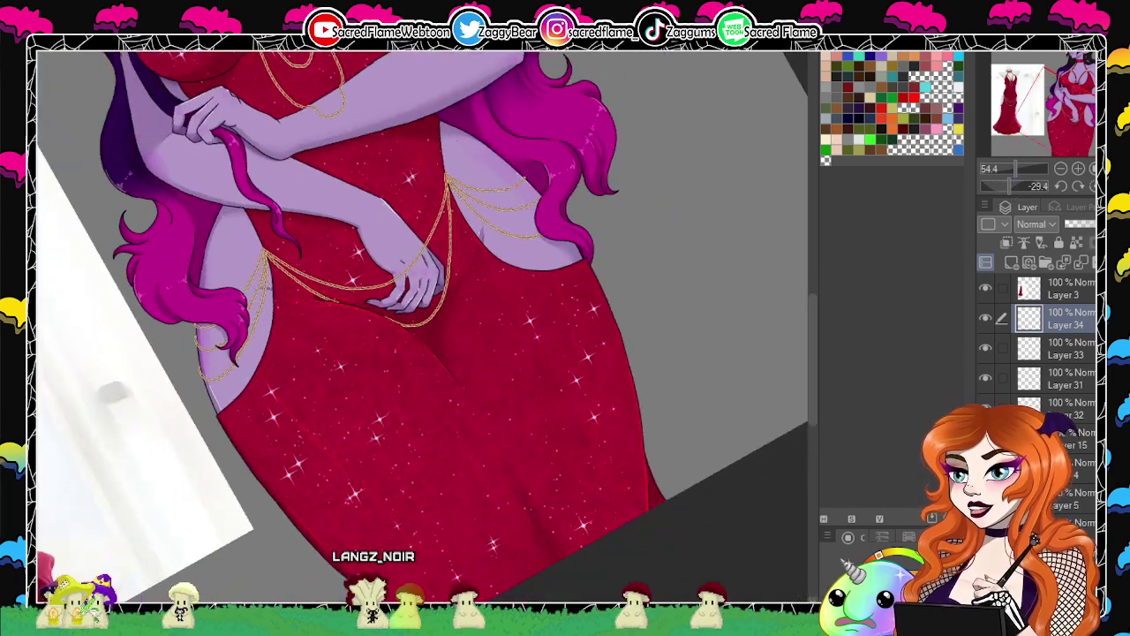
left_click(1024, 187)
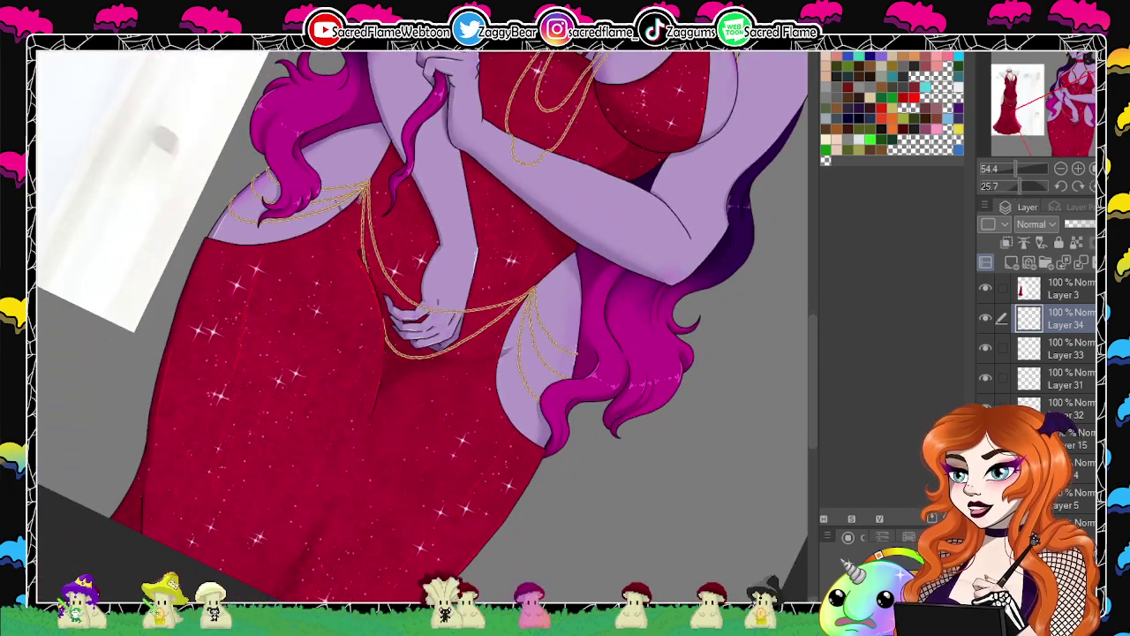
mouse_move(357, 299)
left_mouse_down()
mouse_move(381, 367)
mouse_move(408, 379)
mouse_move(448, 371)
left_mouse_up()
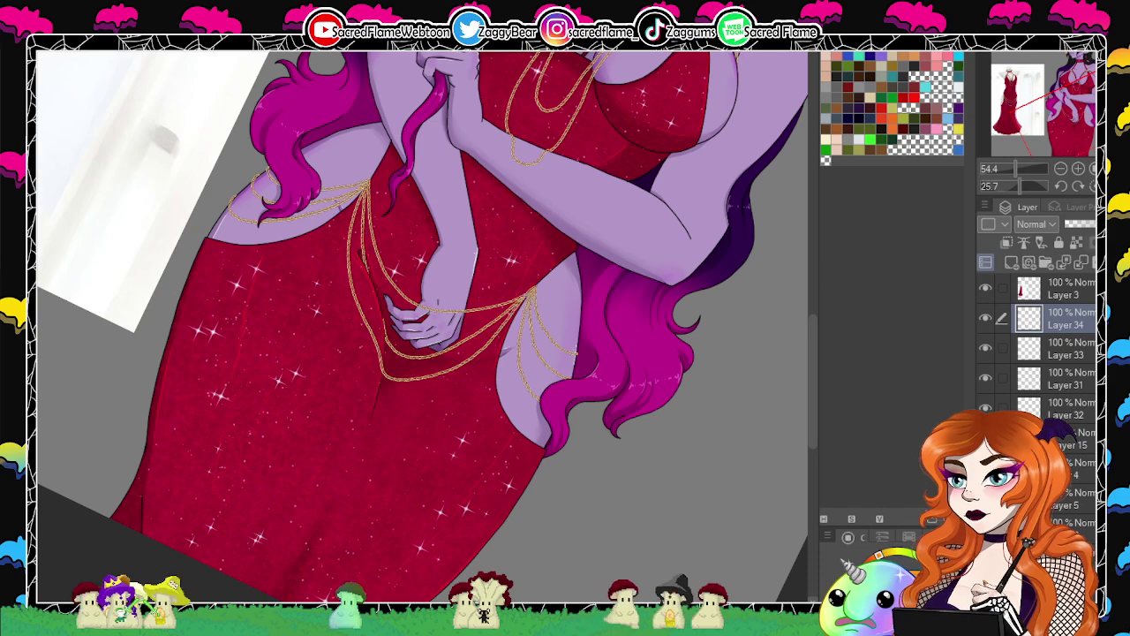
left_click(1093, 186)
scroll(379, 316, "up", 2)
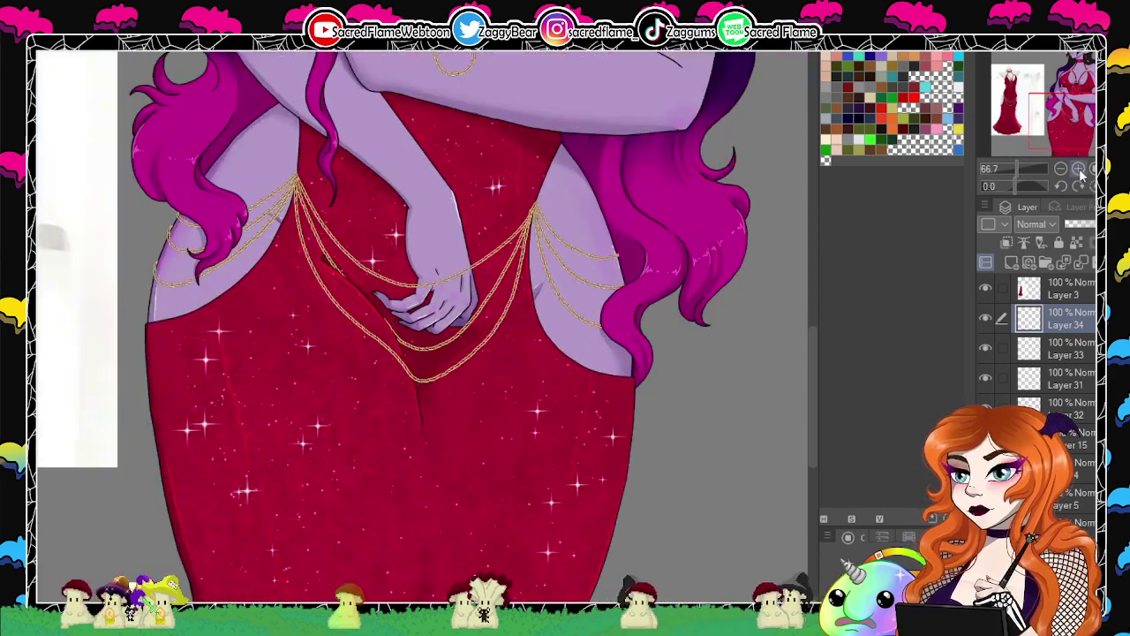
Adjust the third chain's shape with a free transform, shifting its lower edge slightly sideways, and apply it.
key("ctrl+t")
left_click_drag(607, 266, 611, 271)
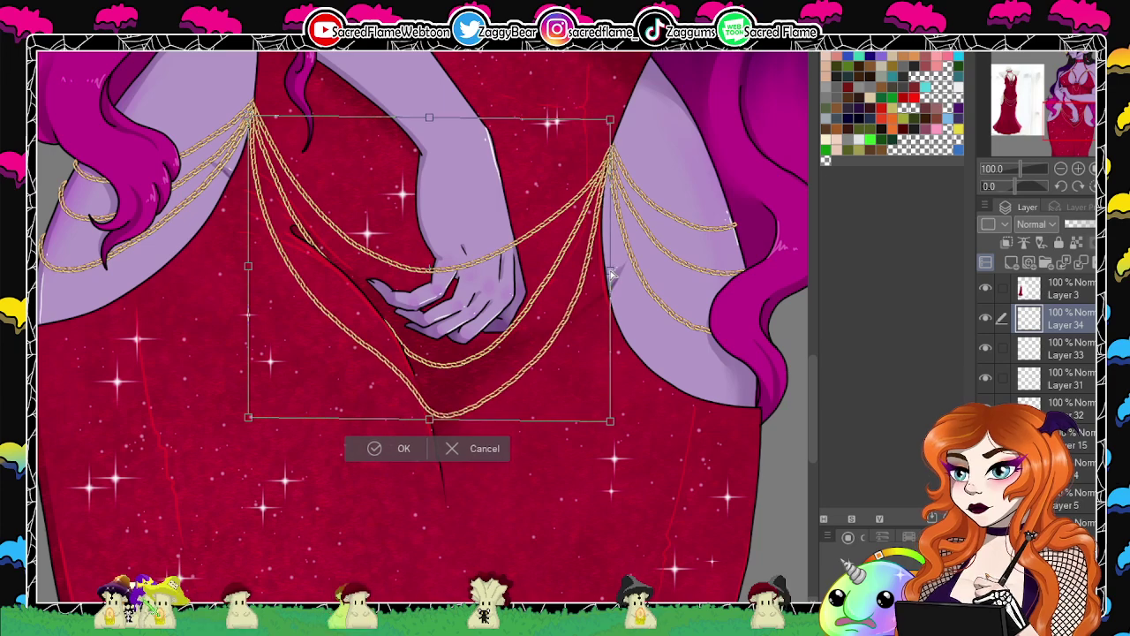
left_click_drag(610, 424, 605, 448)
left_click_drag(429, 434, 435, 426)
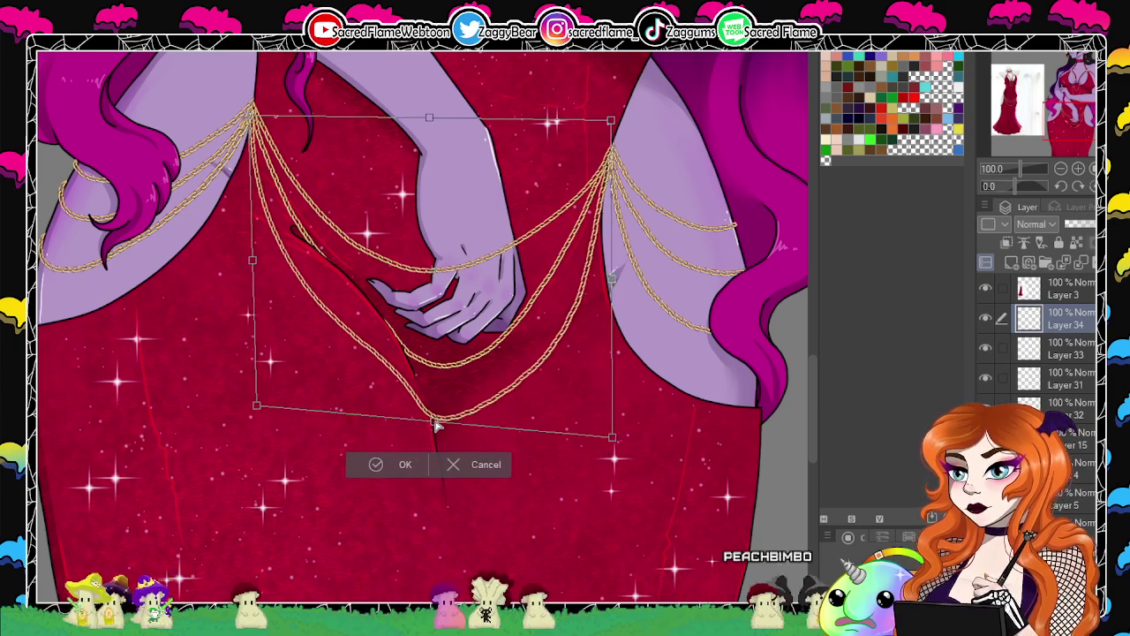
left_click_drag(628, 432, 618, 429)
left_click(406, 460)
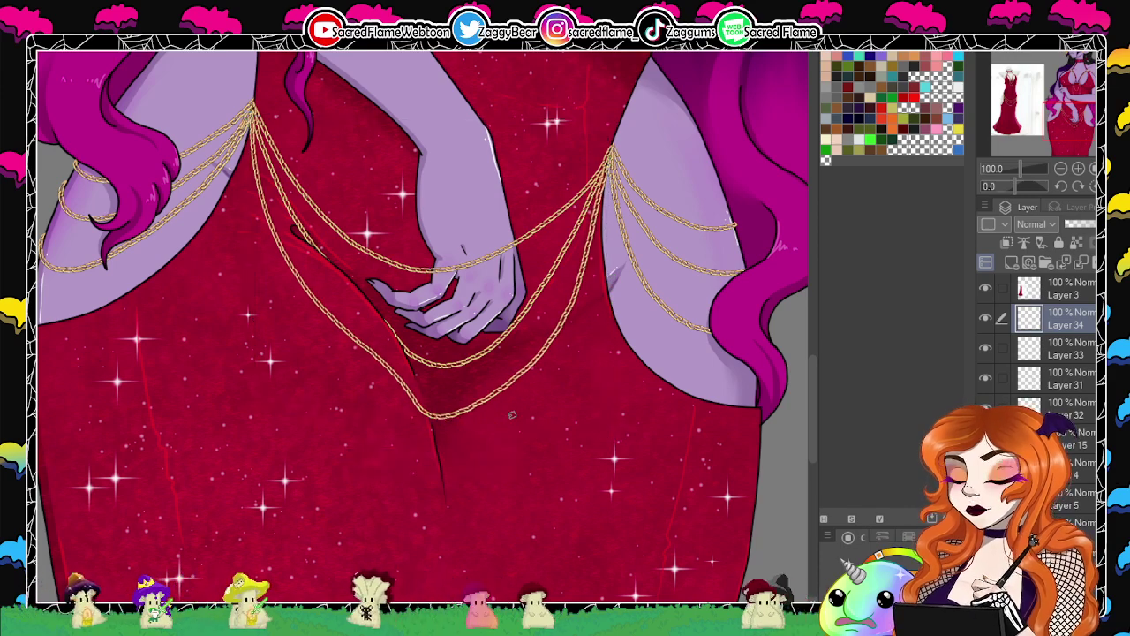
key("ctrl+t")
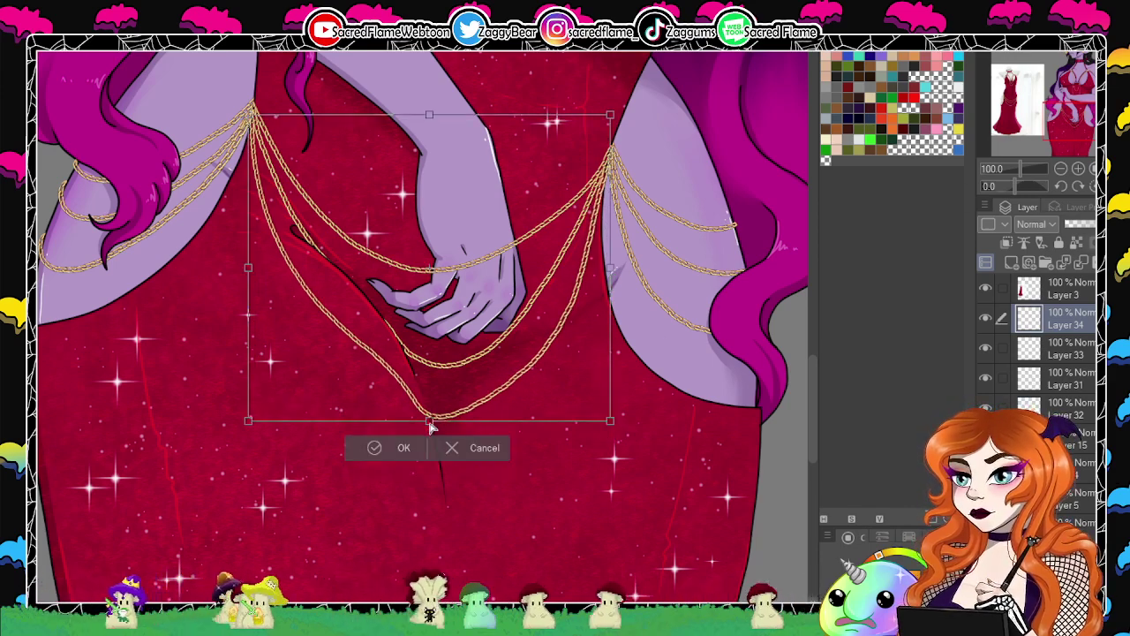
left_click_drag(432, 427, 440, 468)
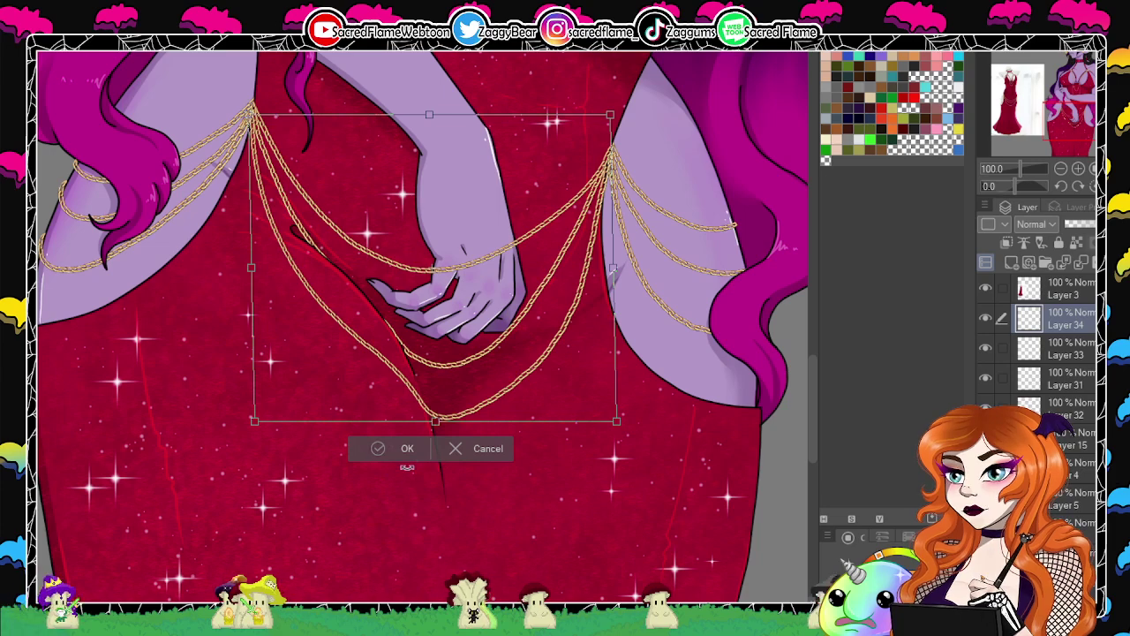
left_click(378, 454)
Compare the chains with the reference gown, merge the third chain's layer into Layer 33 and toggle its visibility to check it.
left_click_drag(1020, 170, 1007, 173)
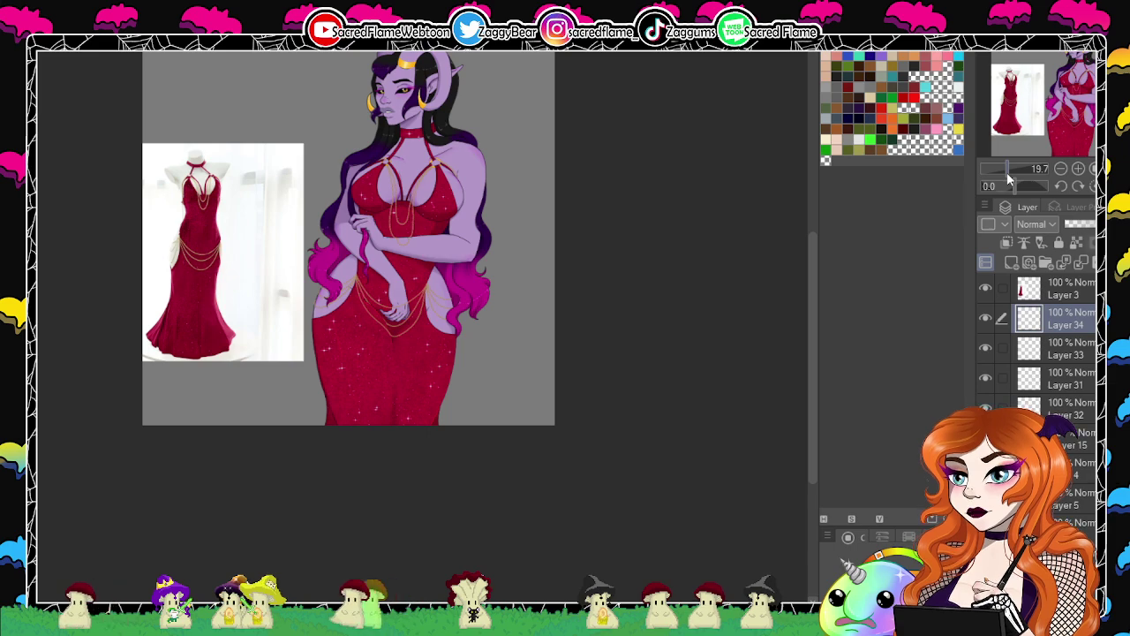
left_click_drag(1009, 177, 1011, 178)
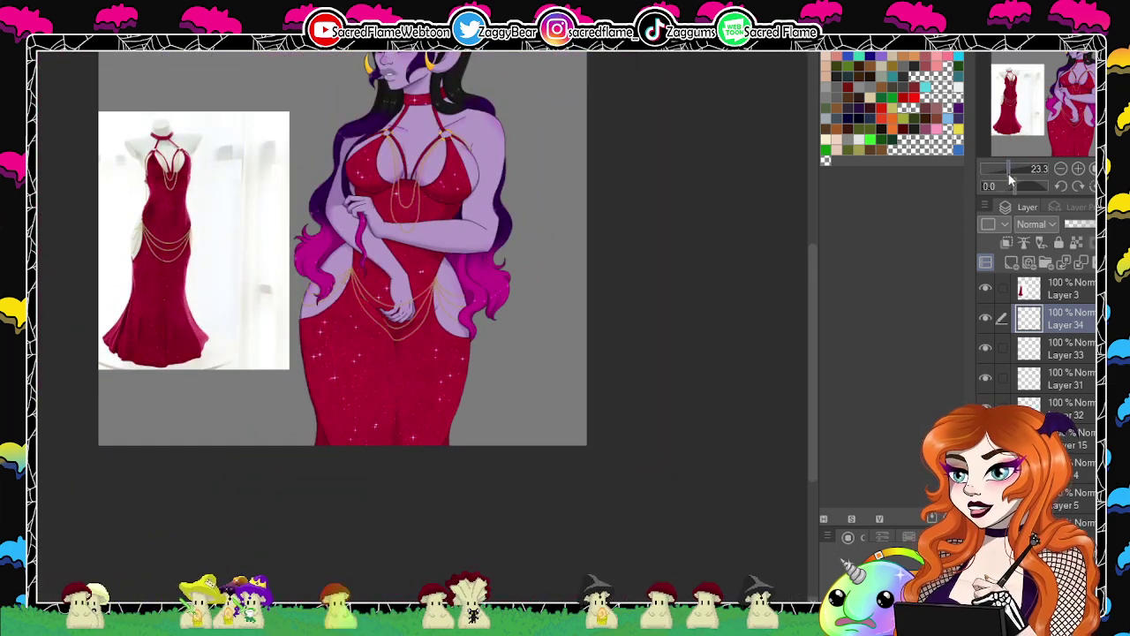
left_click_drag(1013, 178, 1014, 172)
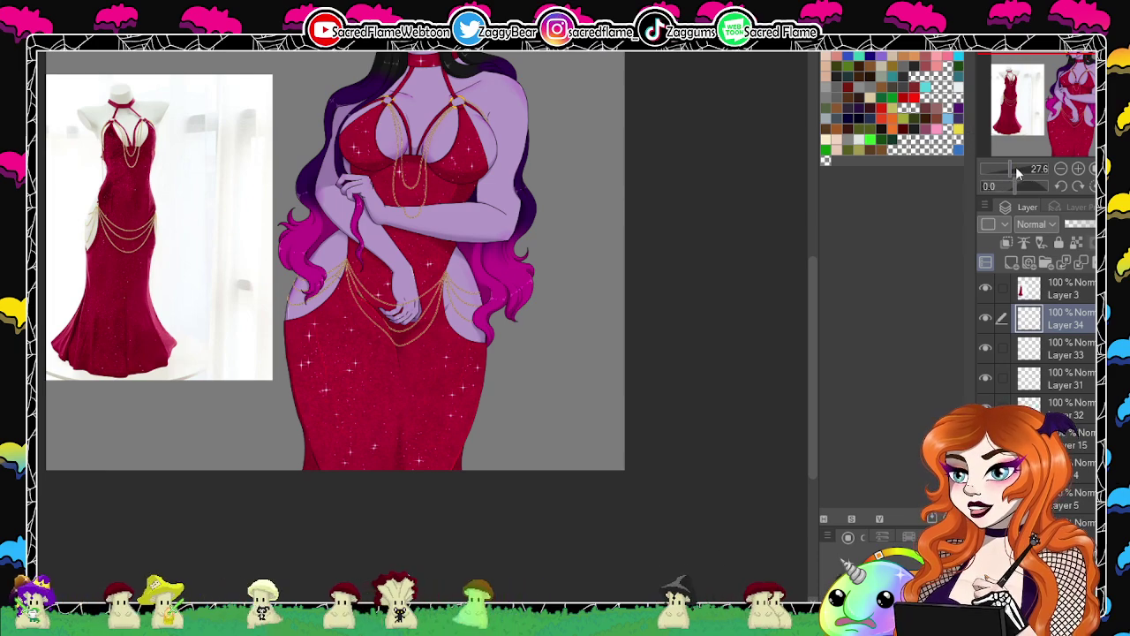
left_click_drag(1017, 172, 1027, 179)
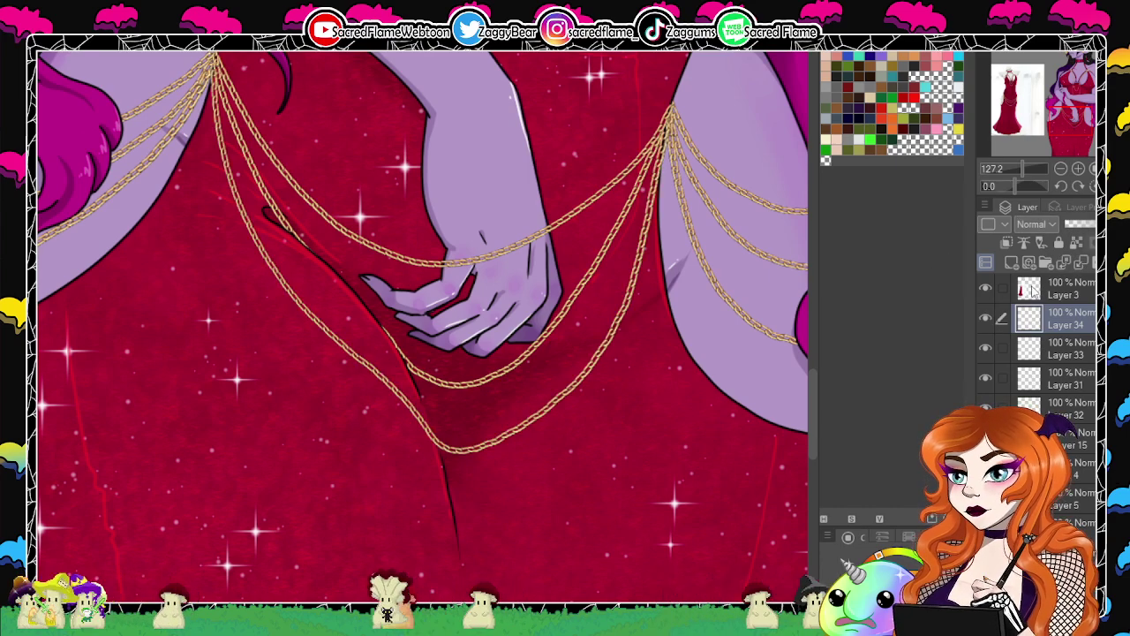
key("ctrl+e")
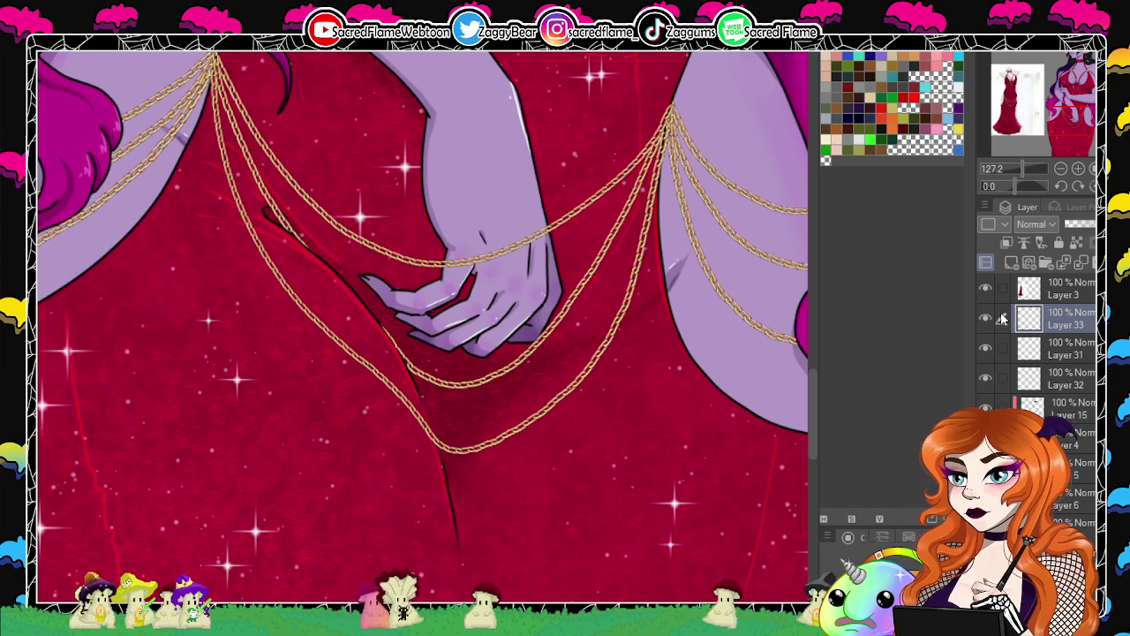
left_click(988, 317)
left_click(988, 318)
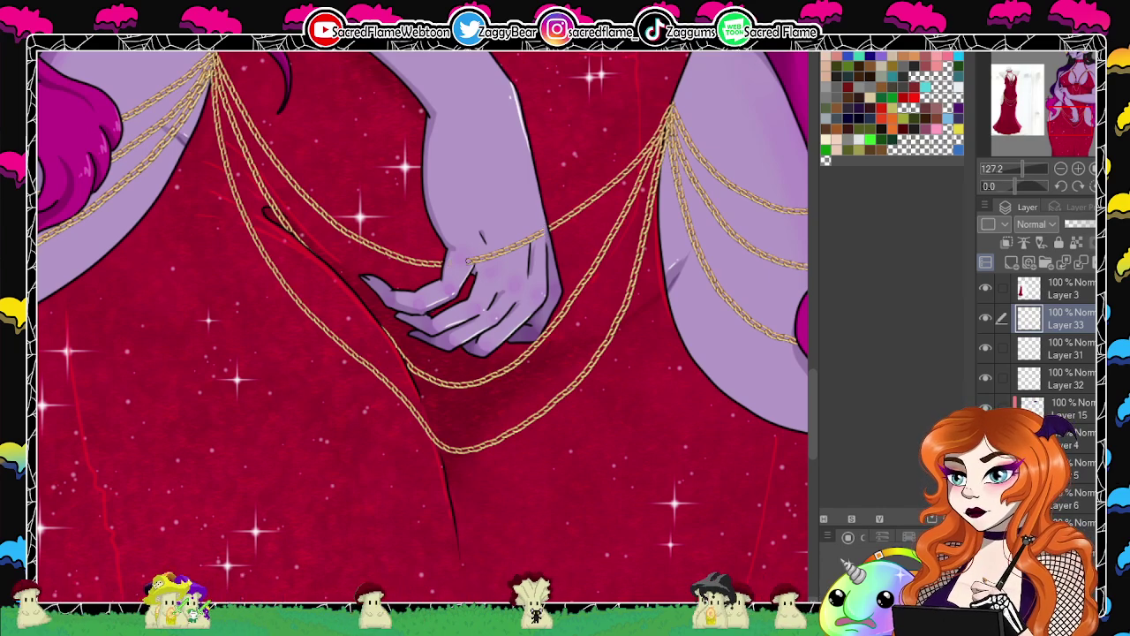
Erase the part of the top chain that crosses the hand and toggle Layer 33's visibility to check the result.
left_click_drag(468, 261, 493, 265)
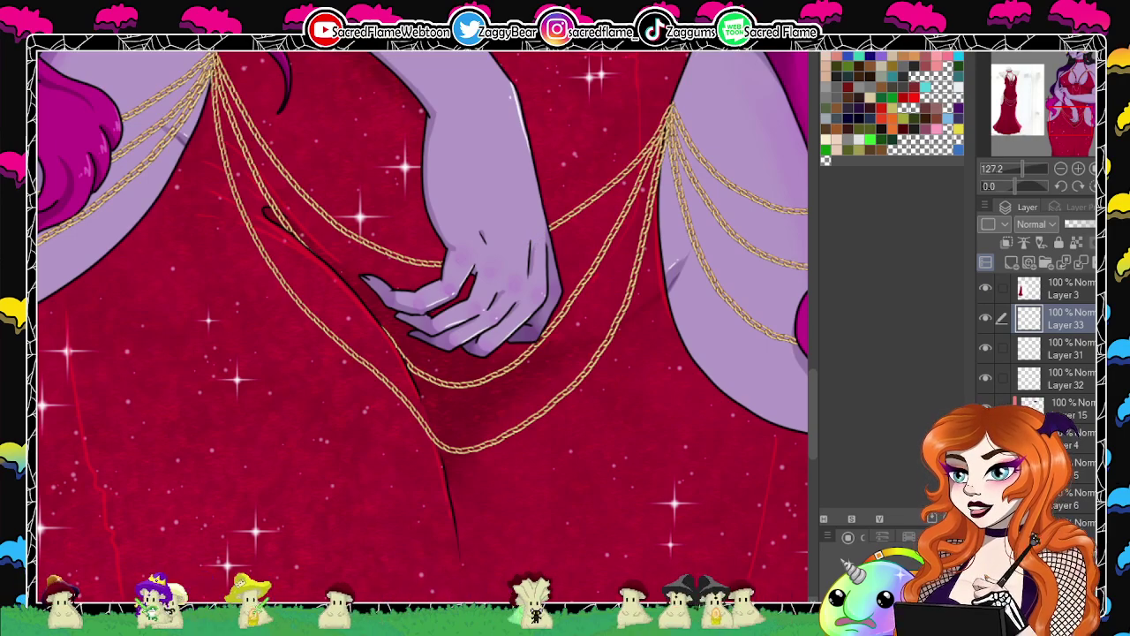
left_click(986, 321)
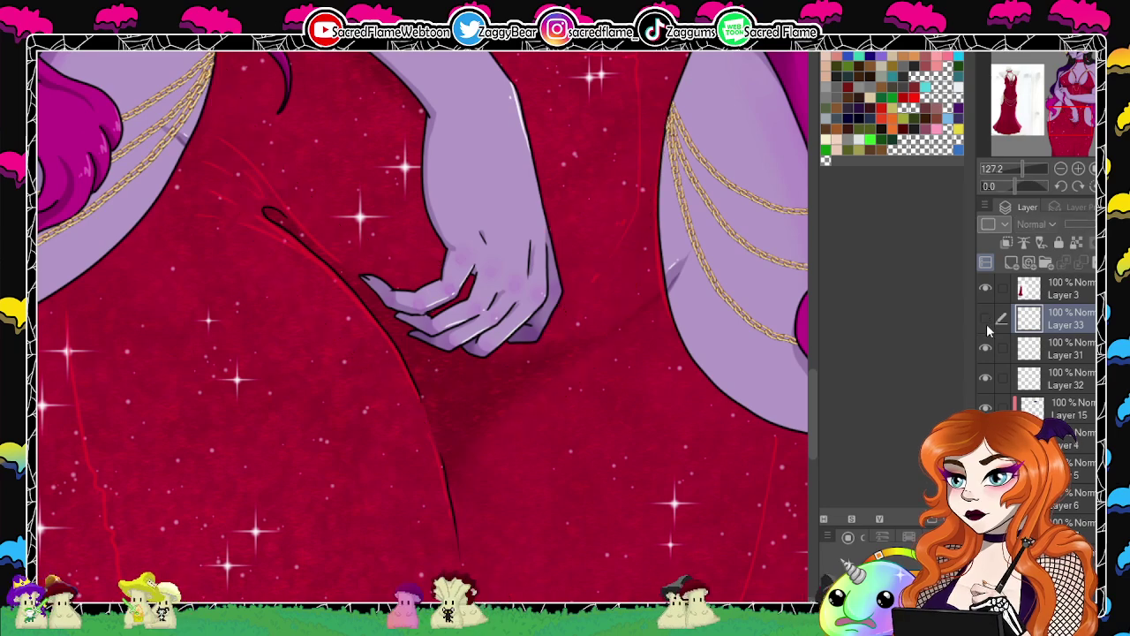
left_click(986, 323)
left_click(986, 325)
left_click(986, 327)
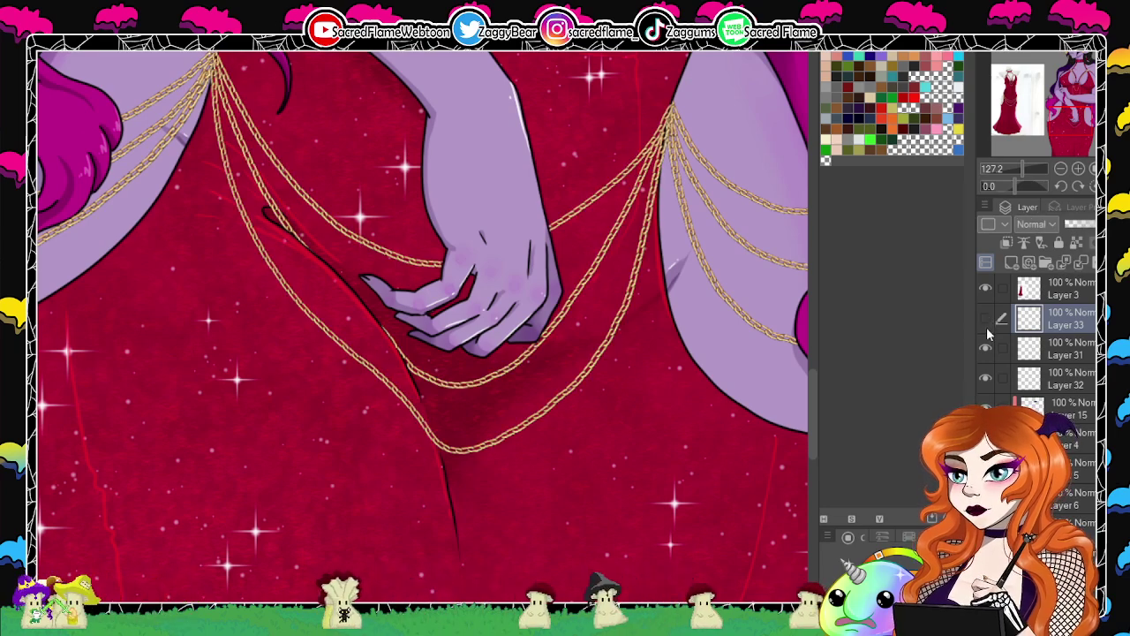
left_click(986, 327)
left_click(986, 327)
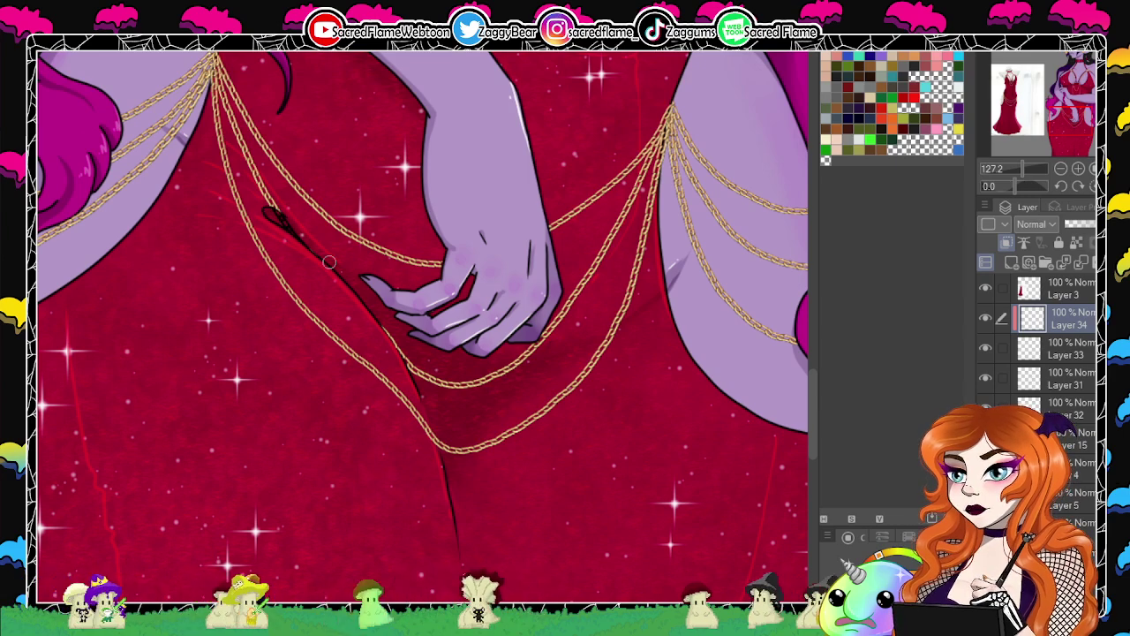
Paint black shadows over the chains near the hand and dress fold on a clipped Layer 34, and set its opacity to 28%.
mouse_move(405, 358)
left_mouse_down()
mouse_move(384, 327)
mouse_move(426, 400)
mouse_move(406, 347)
mouse_move(462, 405)
mouse_move(508, 369)
left_mouse_up()
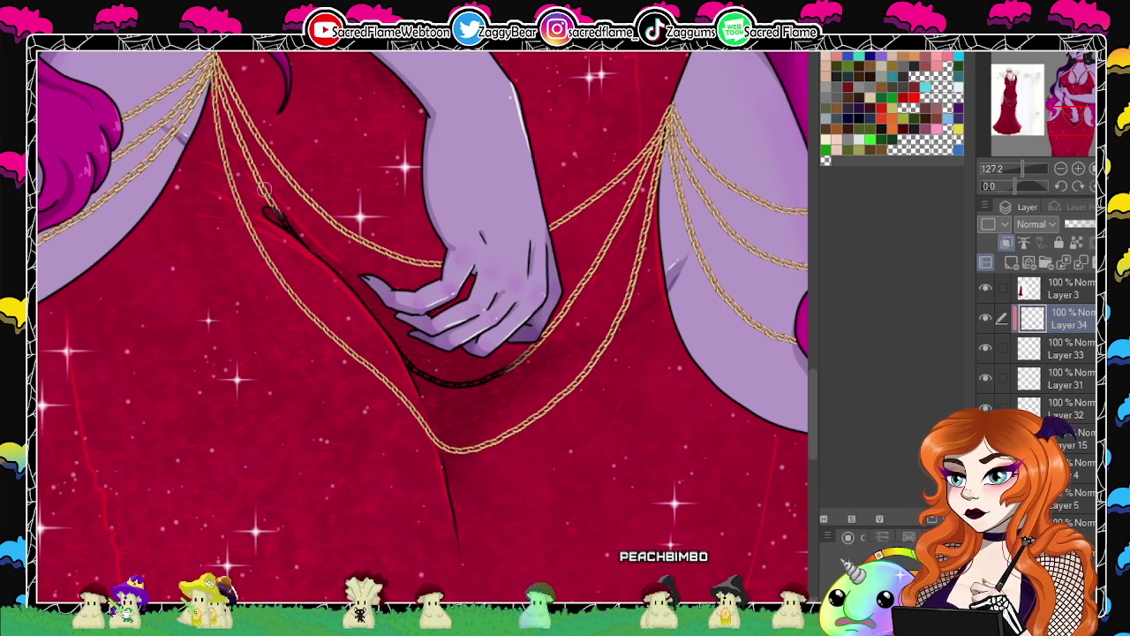
left_click_drag(1100, 224, 1087, 229)
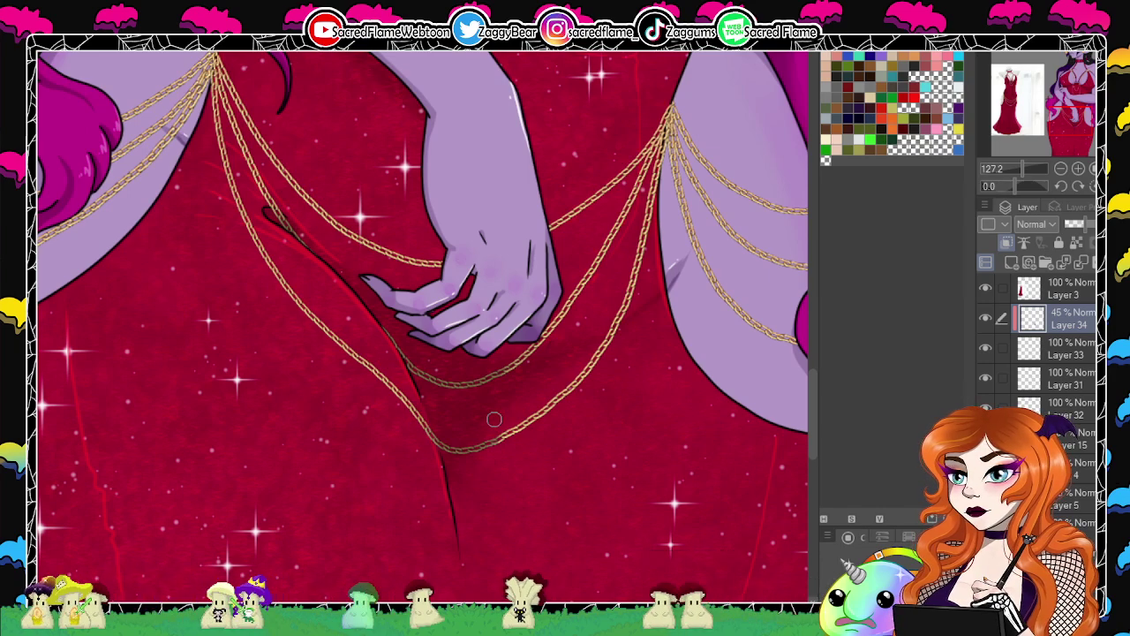
left_click_drag(1087, 224, 1076, 226)
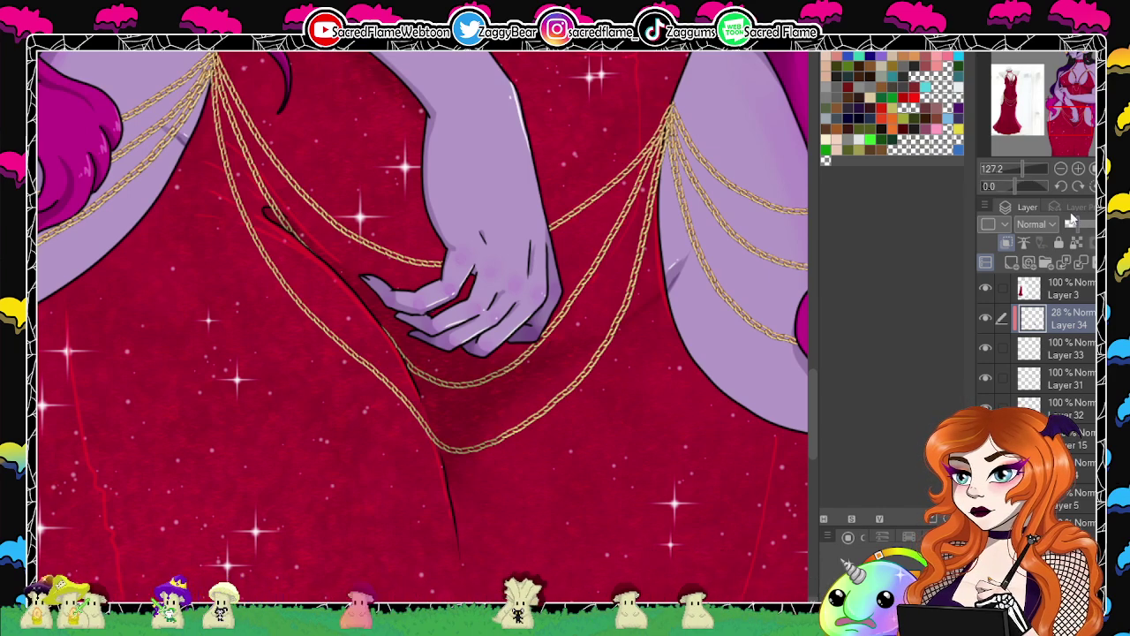
left_click_drag(1024, 168, 1010, 167)
left_click_drag(632, 405, 649, 521)
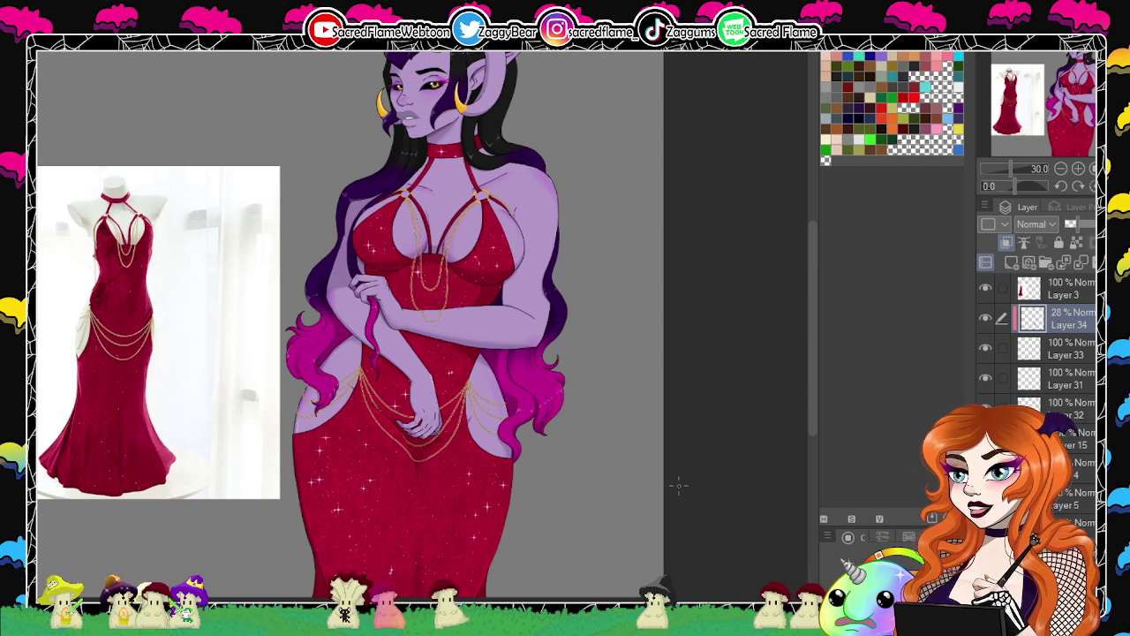
Cover the unclipped, full-opacity shadow layer with a clipped Layer 35, merge it into Layer 34, and set the re-clipped result to 65% opacity.
left_click(1093, 223)
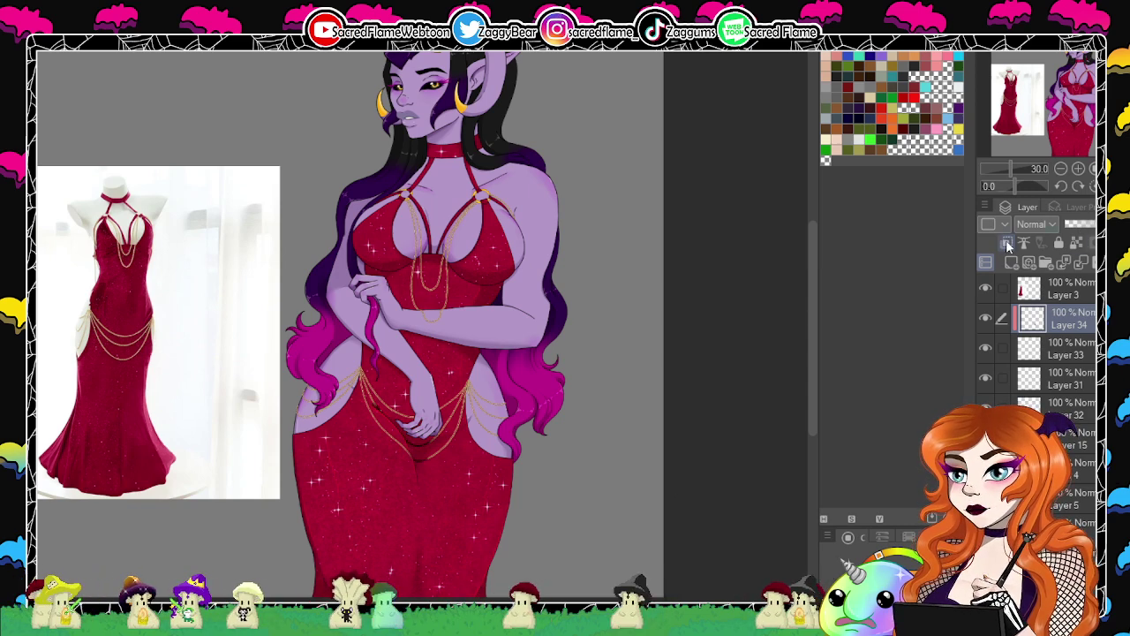
left_click(1006, 243)
left_click(1010, 261)
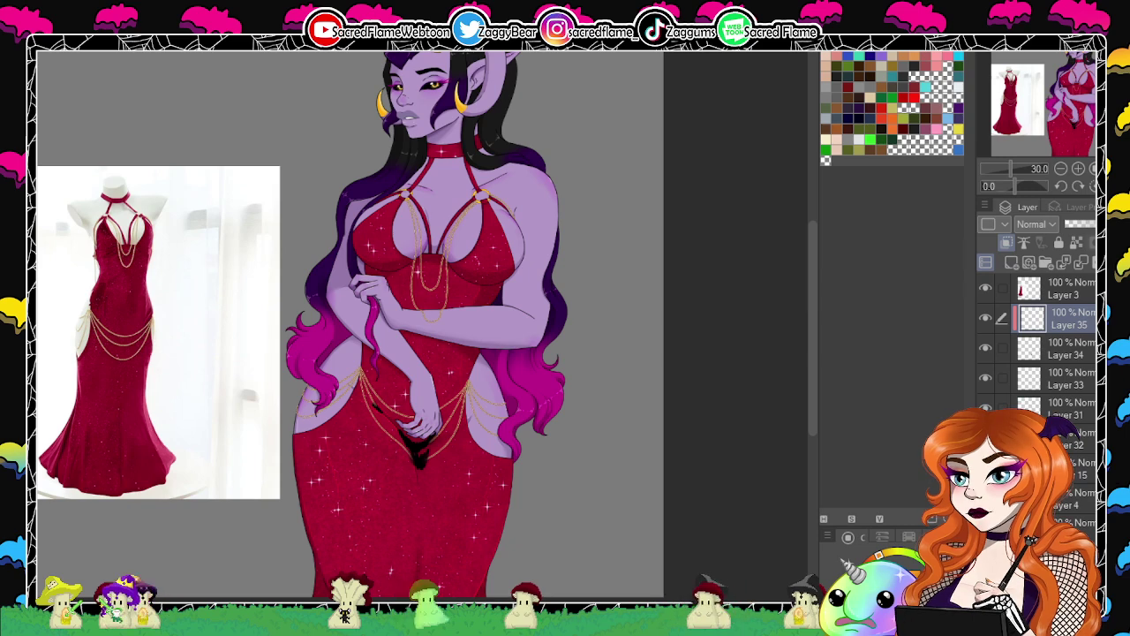
key("ctrl+a")
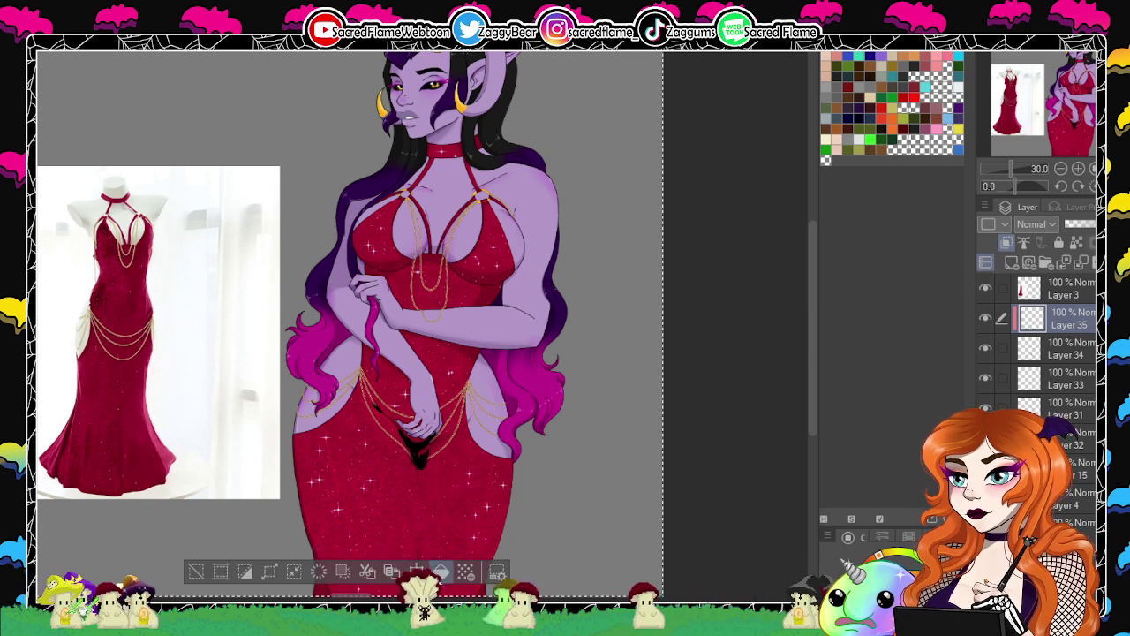
left_click(199, 571)
left_click(1079, 263)
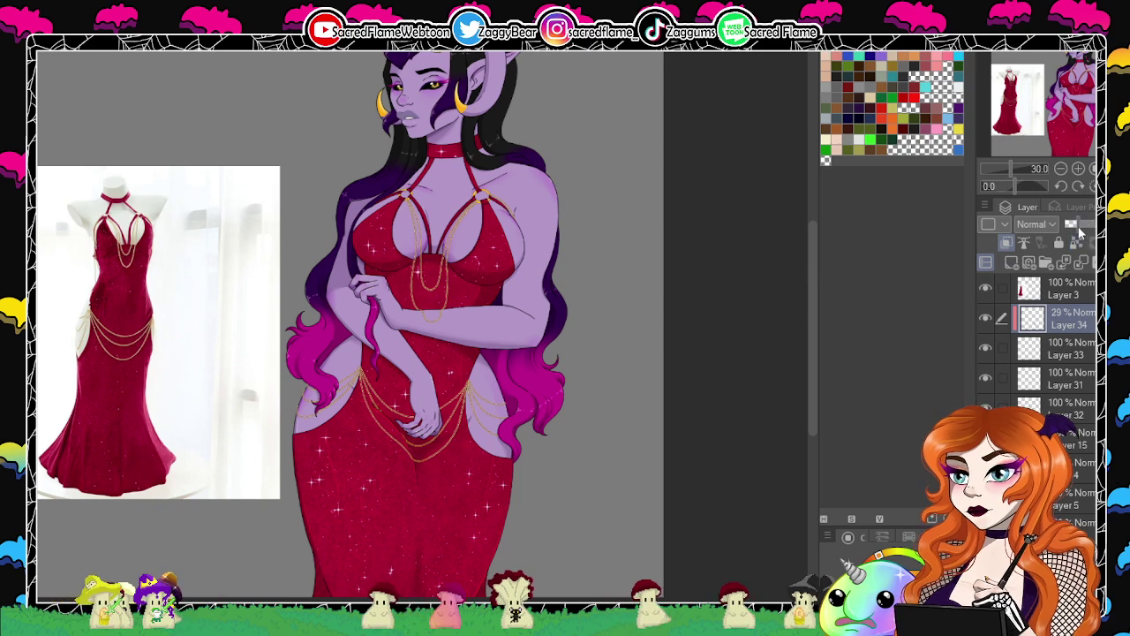
left_click_drag(1080, 225, 1110, 226)
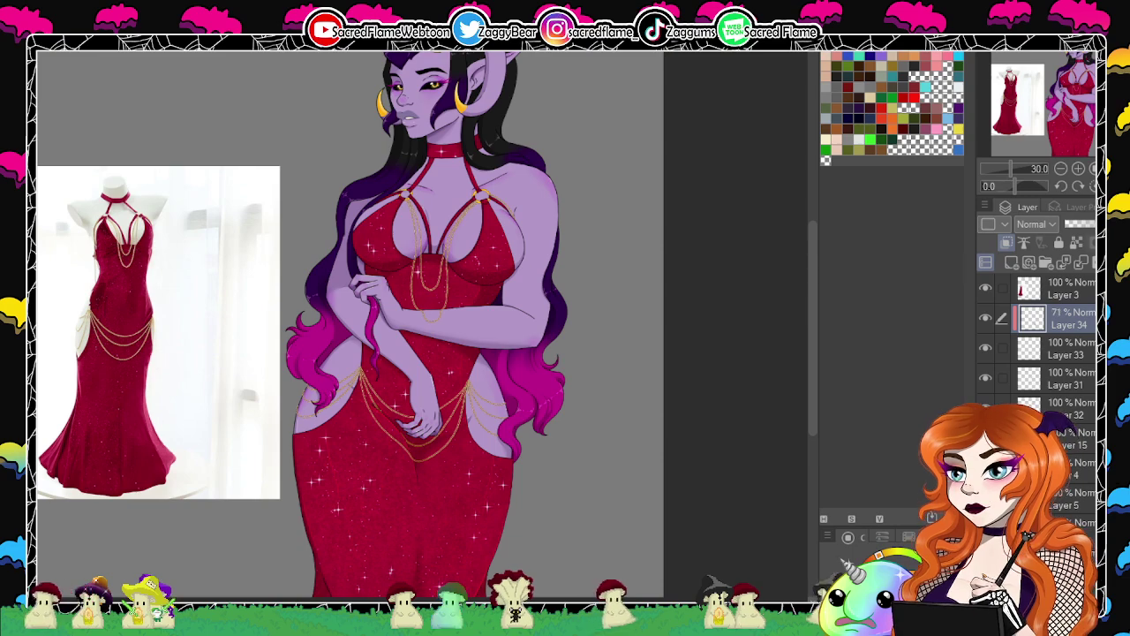
left_click_drag(707, 422, 723, 461)
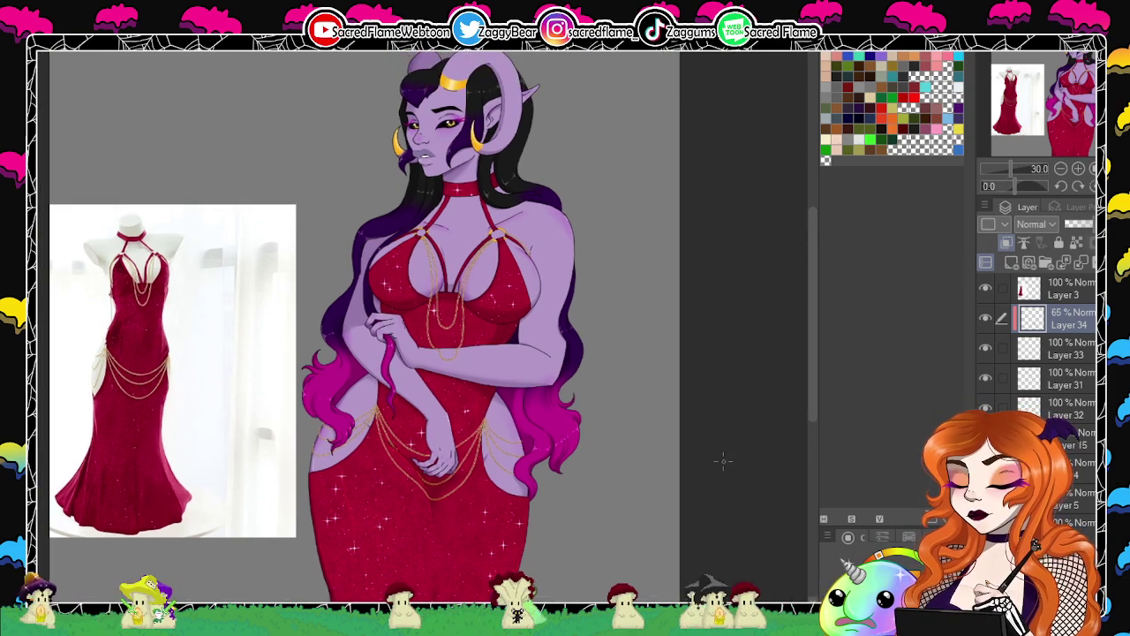
Merge the front chains on Layer 33 into Layer 31 and select the clipped shadow layer, Layer 34, again.
left_click_drag(1015, 169, 1021, 169)
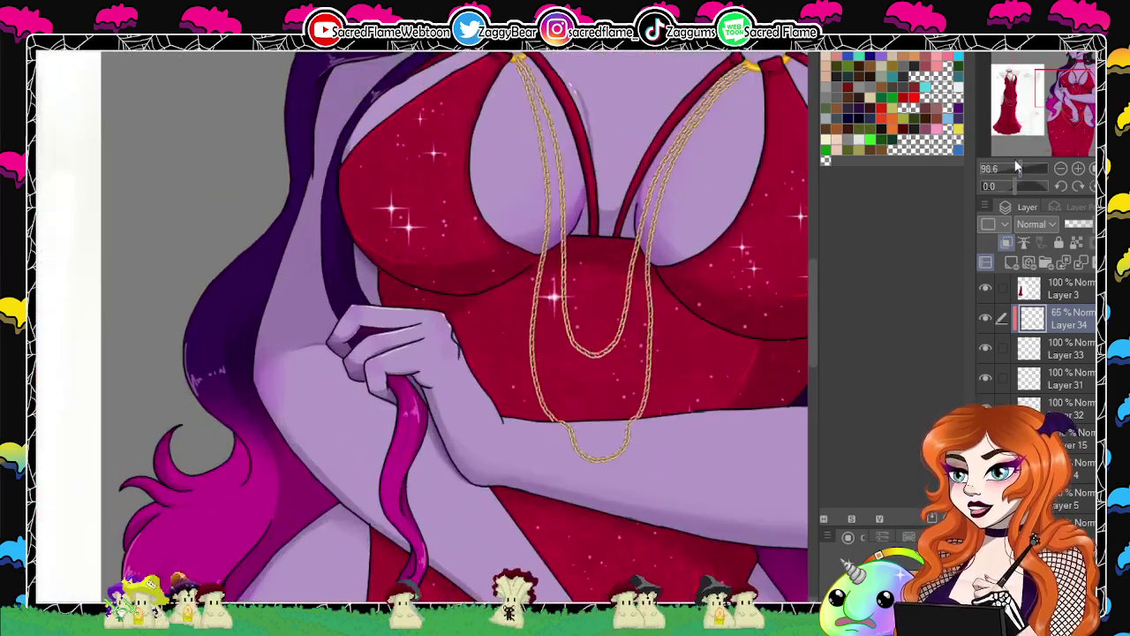
left_click_drag(558, 368, 652, 36)
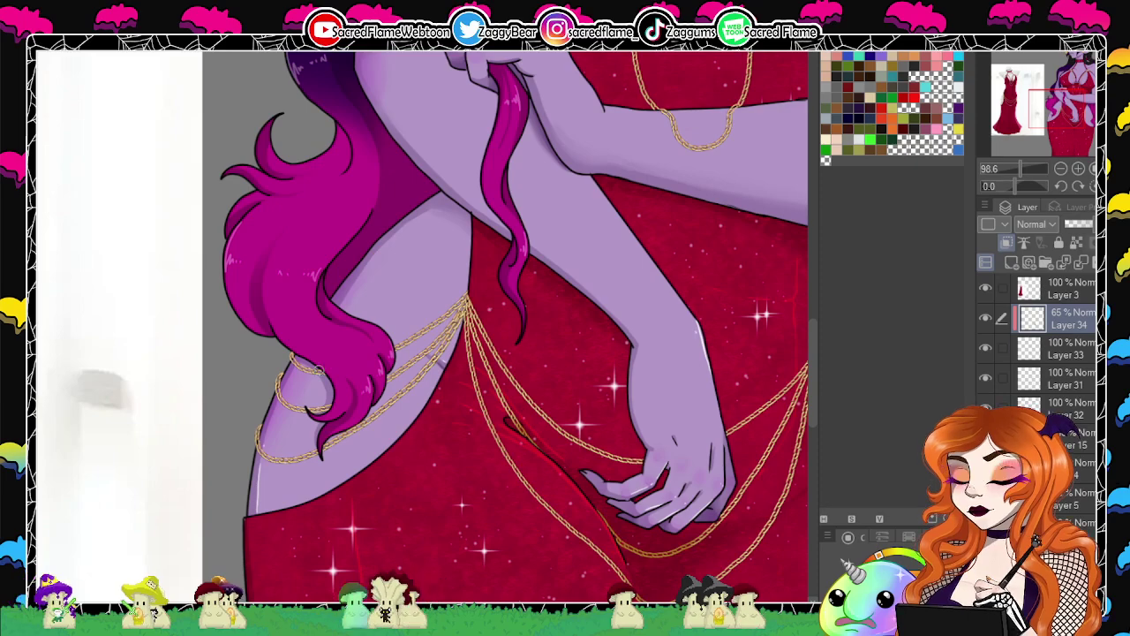
left_click(1066, 355)
left_click(989, 352)
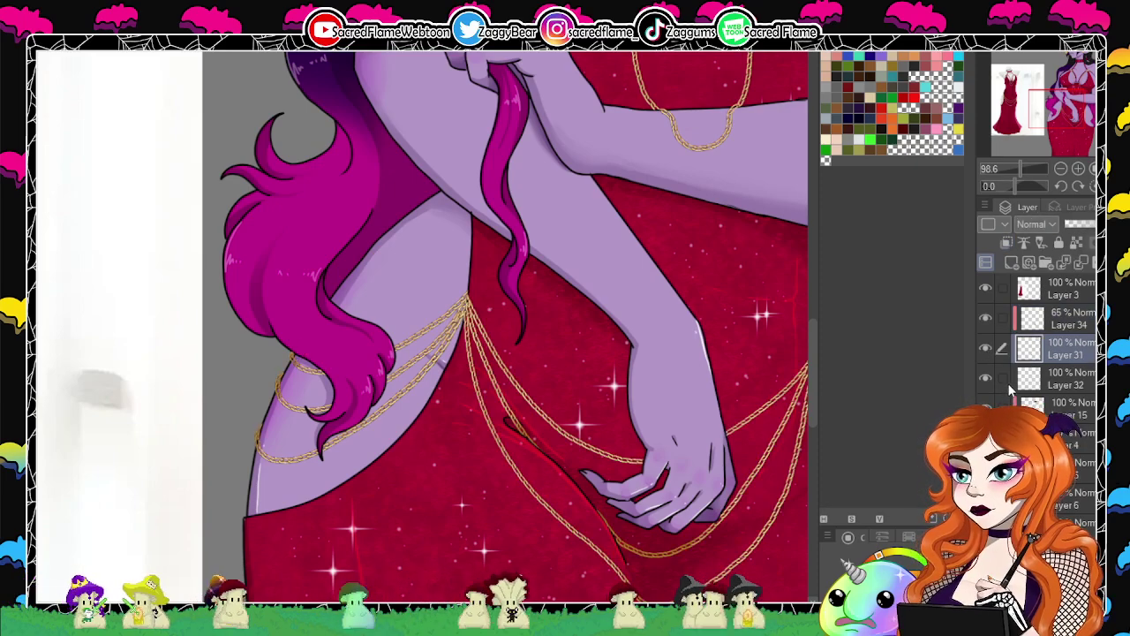
left_click(1080, 321)
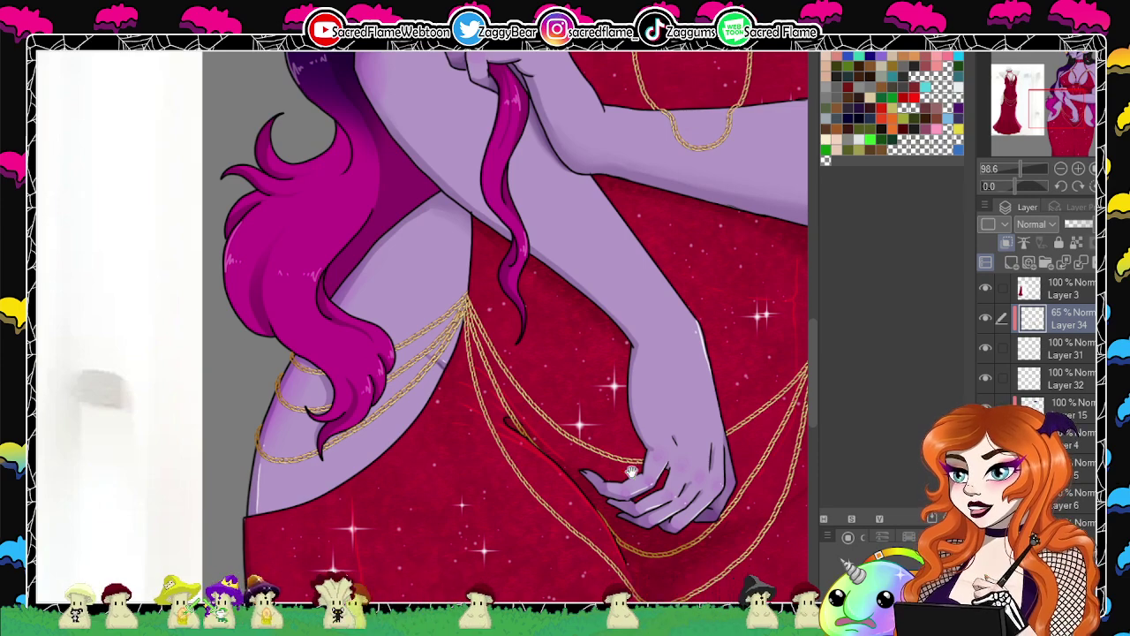
left_click_drag(633, 472, 409, 411)
left_click_drag(706, 434, 523, 379)
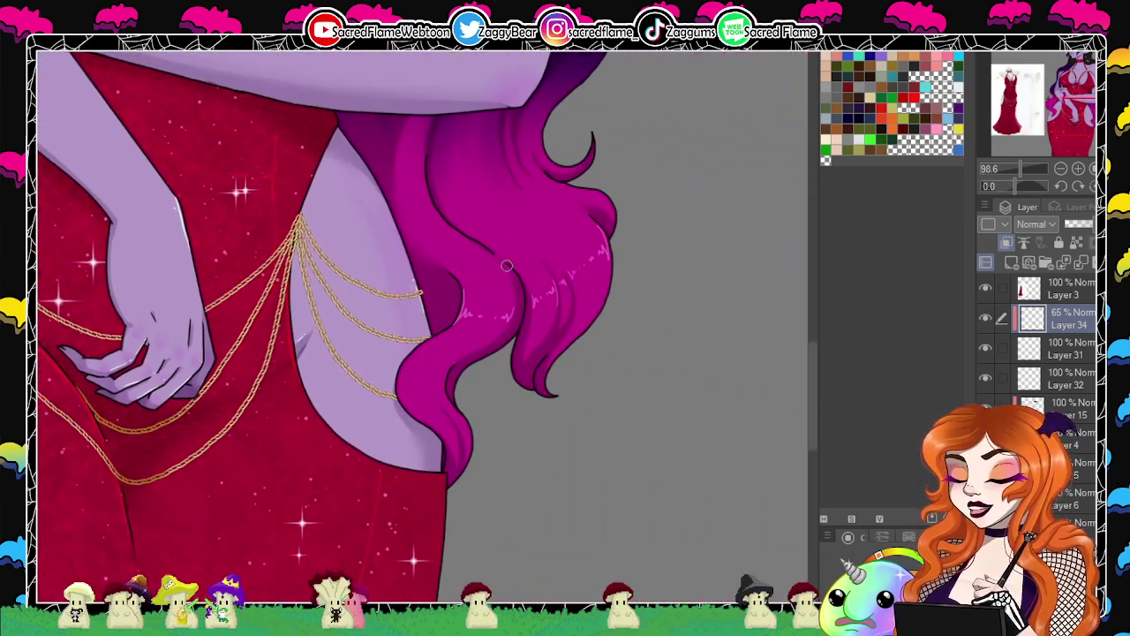
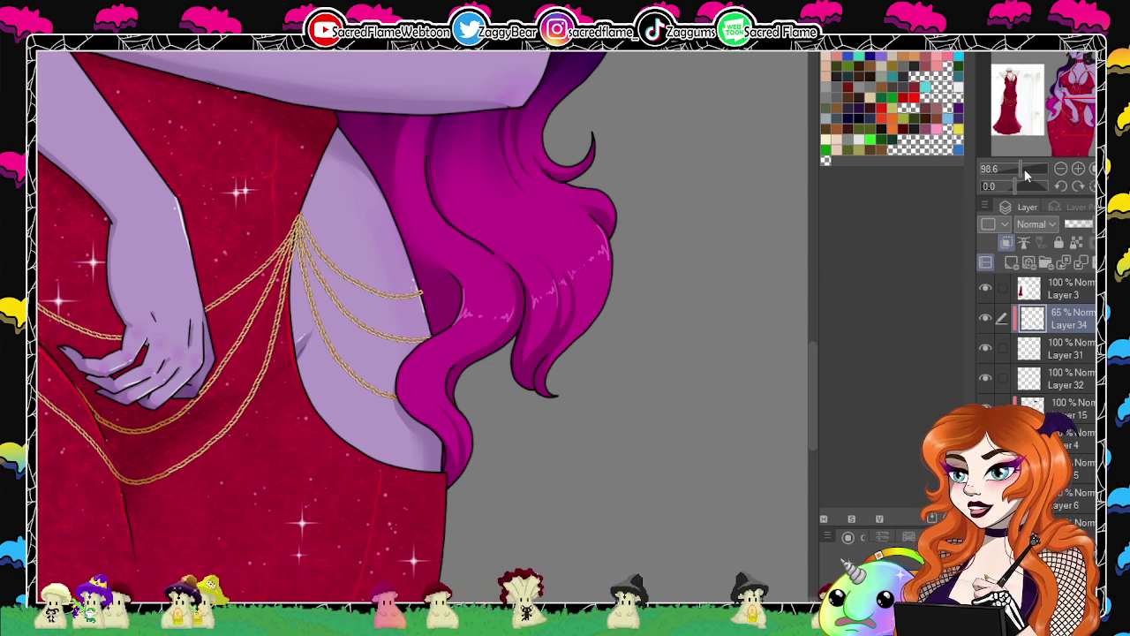
Examine the gold chest and hip chains up close and as a whole, and compare them with the open white-haired character artwork.
mouse_move(1025, 169)
left_mouse_down()
mouse_move(1009, 171)
mouse_move(1023, 168)
left_mouse_up()
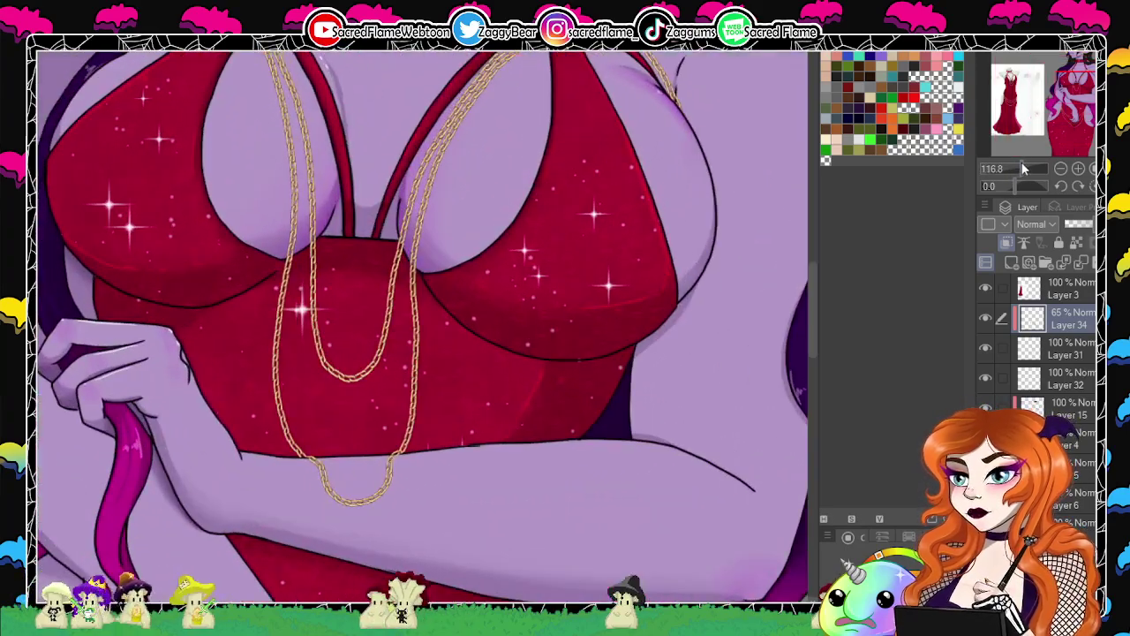
left_click_drag(694, 213, 668, 351)
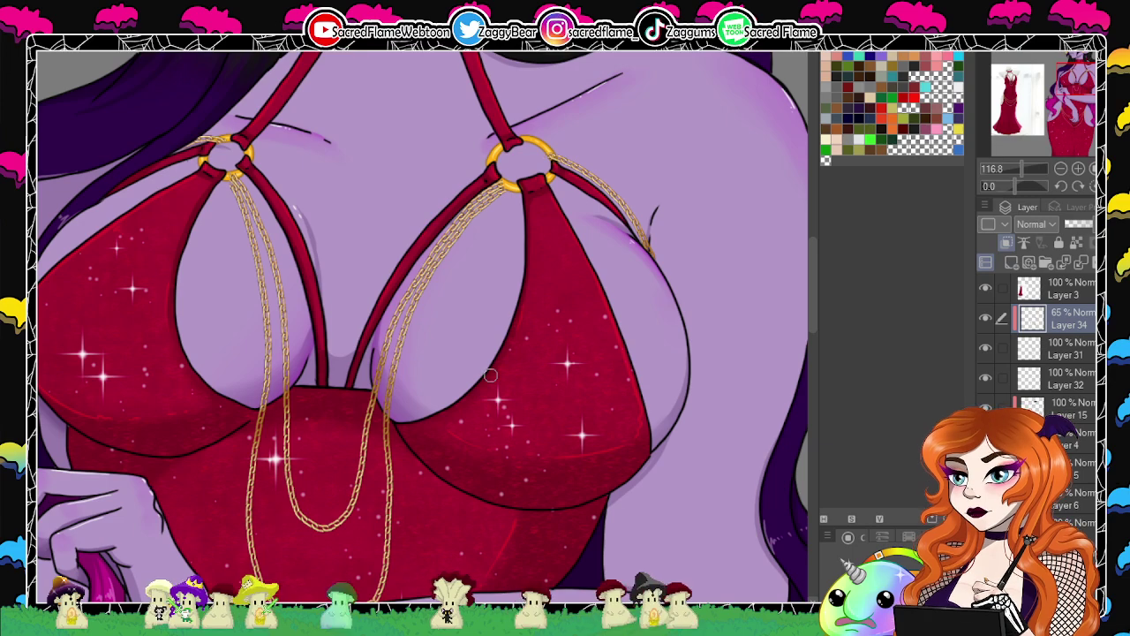
left_click_drag(1022, 168, 1009, 172)
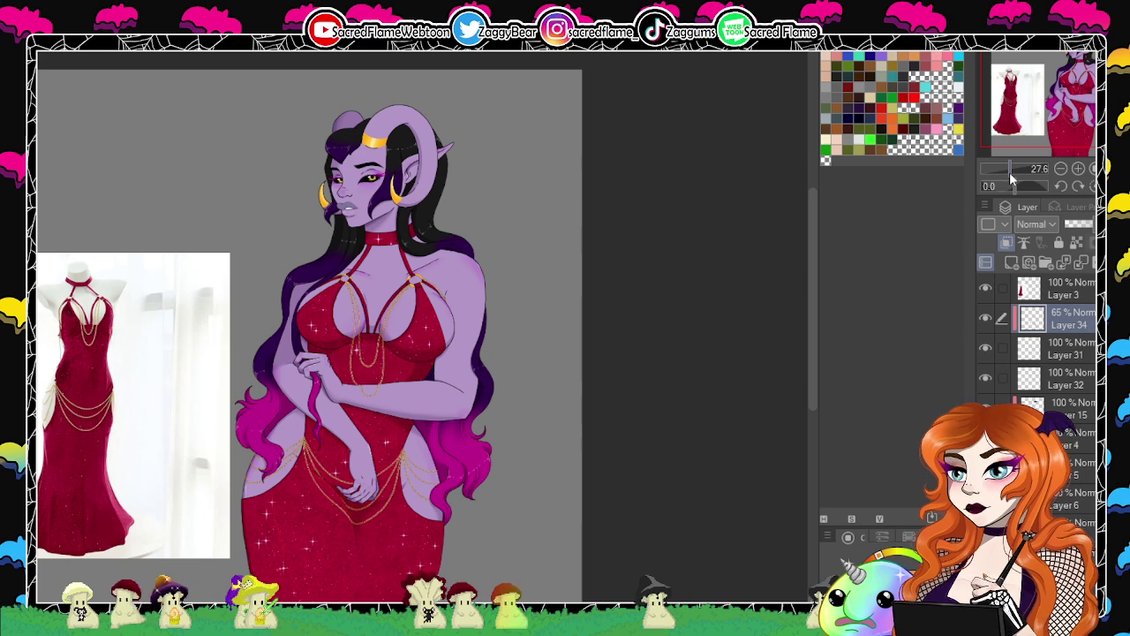
left_click_drag(1010, 172, 1012, 173)
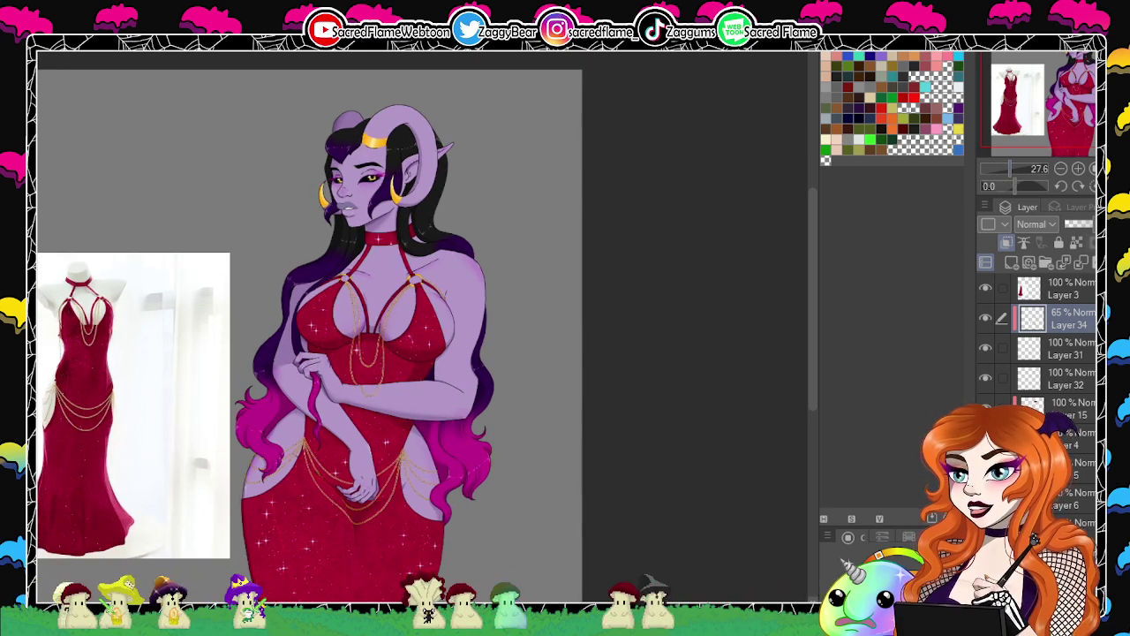
left_click(583, 45)
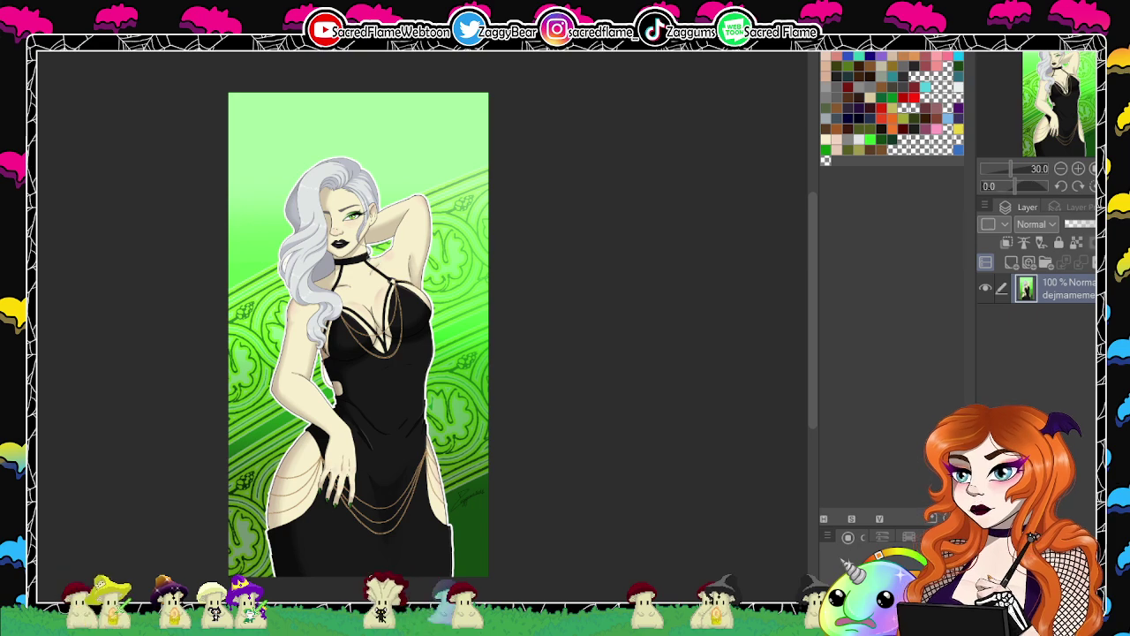
key("ctrl+Tab")
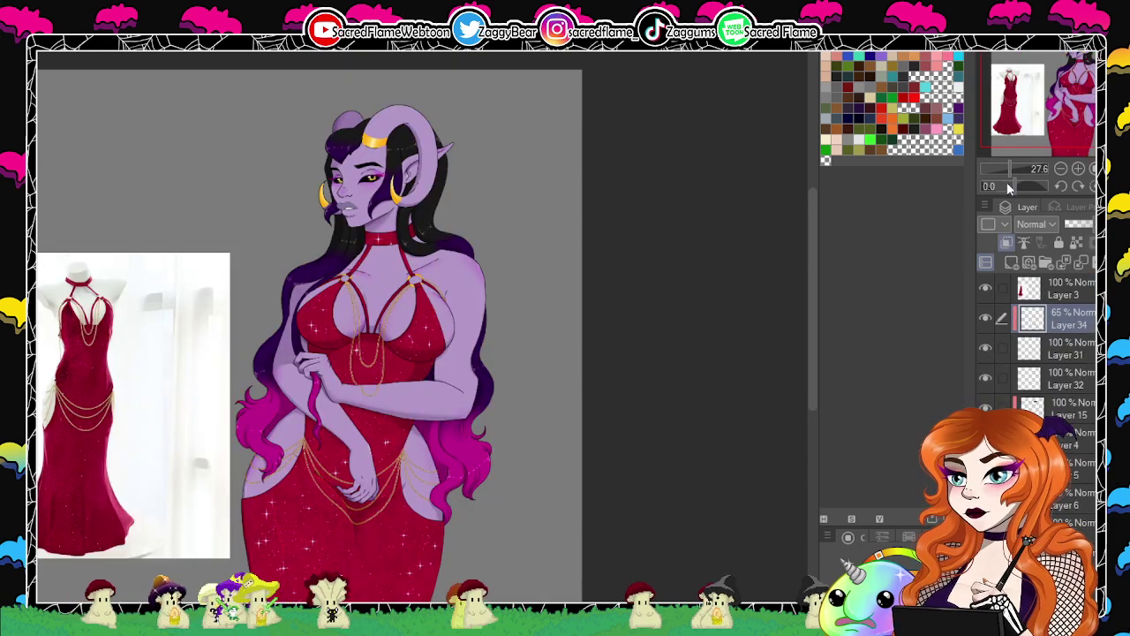
left_click_drag(1009, 168, 1011, 169)
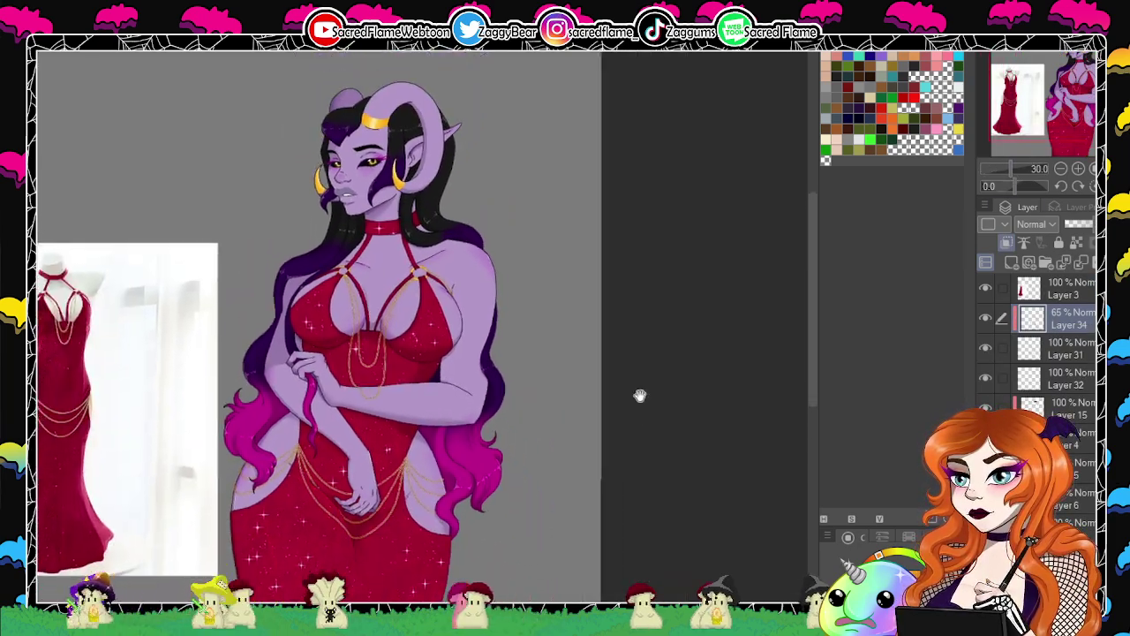
left_click_drag(640, 395, 663, 331)
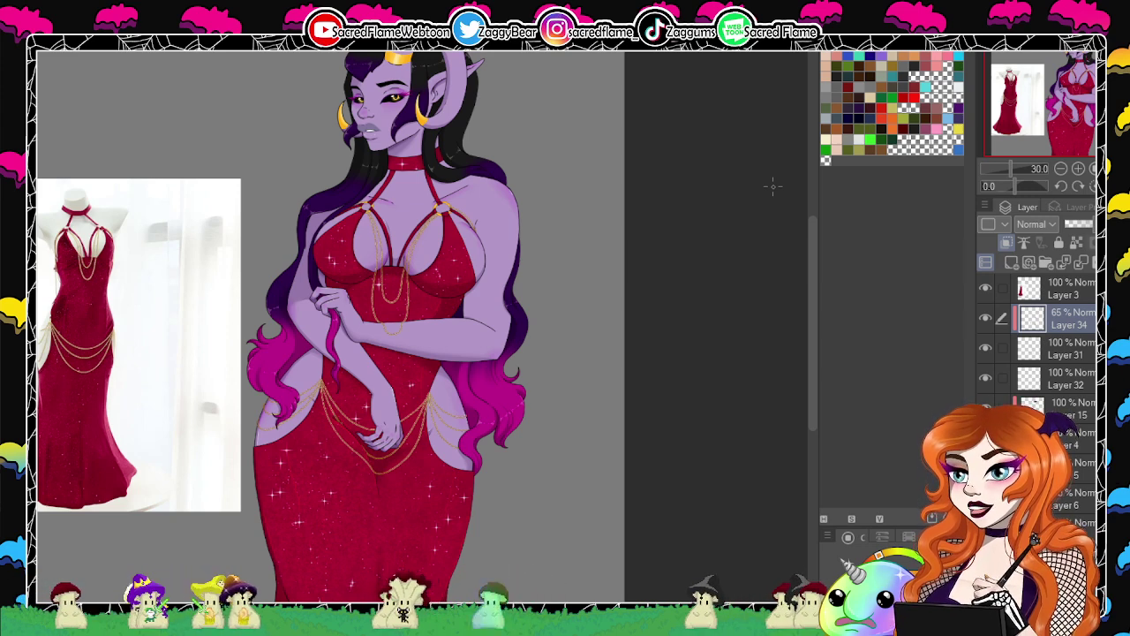
Add white sparkles to the left chest chain and the right strap ring on a new Layer 33, merging the duplicated sparkles into it.
left_click(1016, 263)
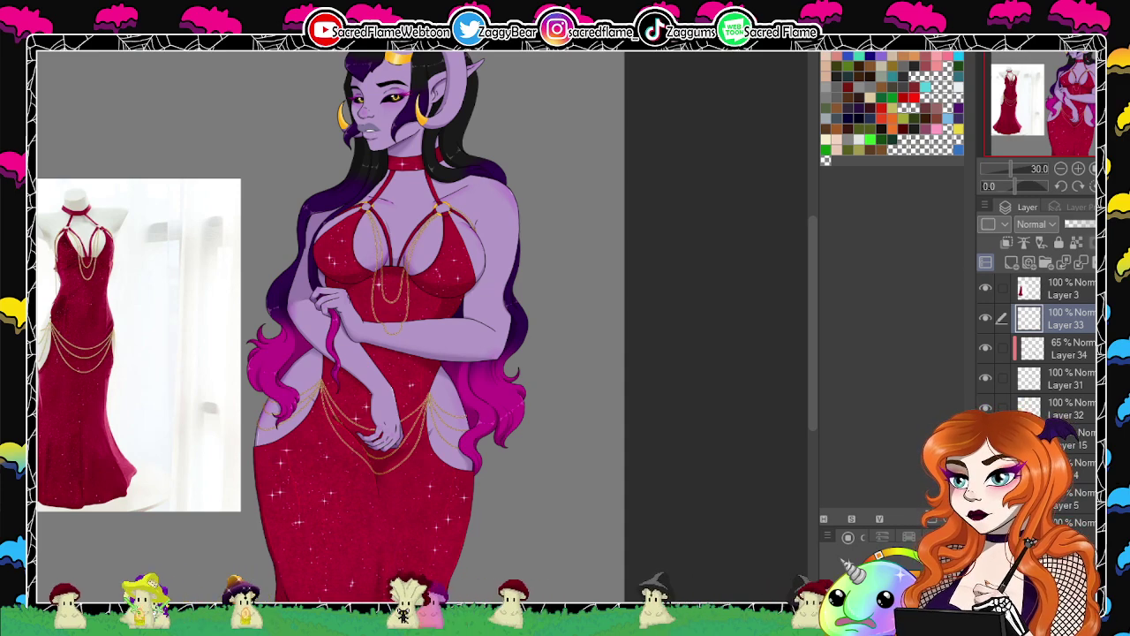
left_click_drag(1010, 169, 1020, 168)
left_click(348, 268)
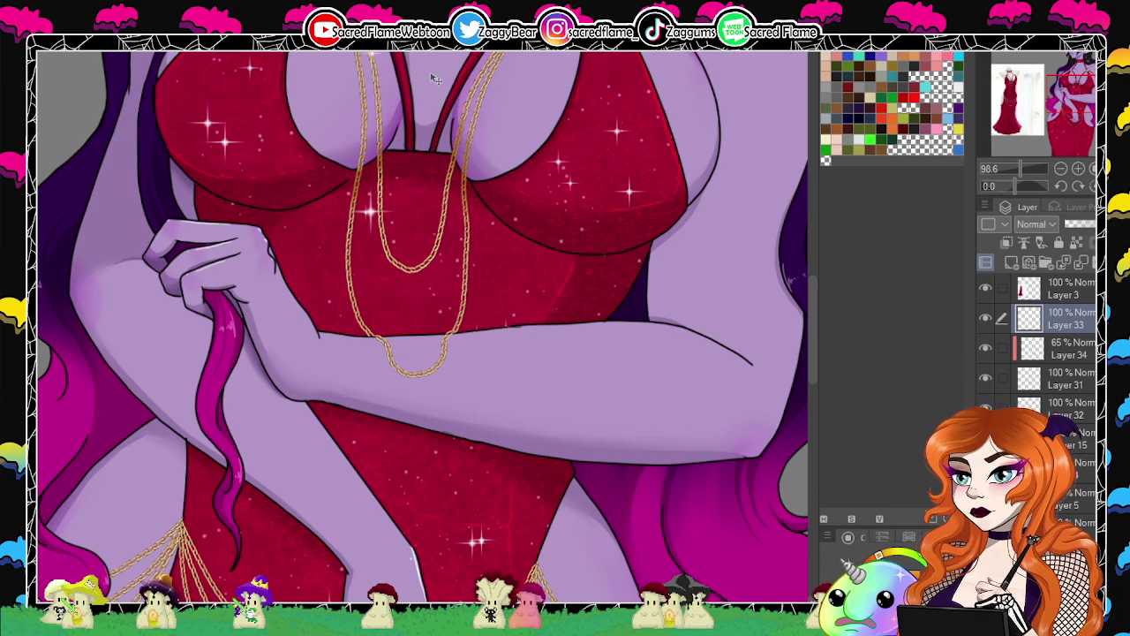
left_click_drag(478, 149, 418, 420)
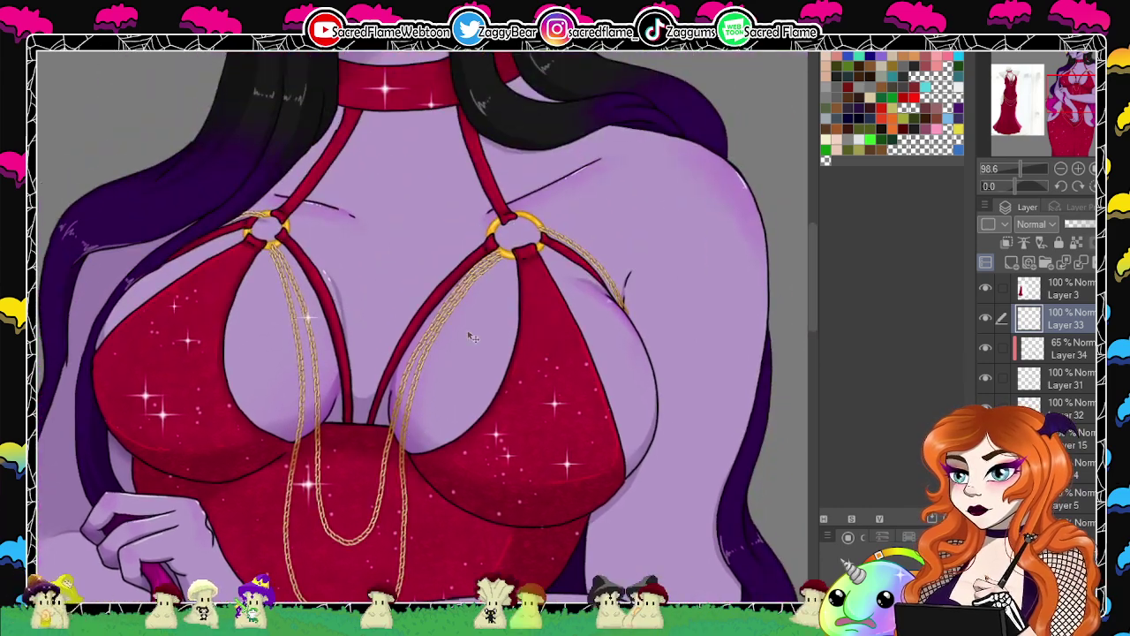
key("ctrl+j")
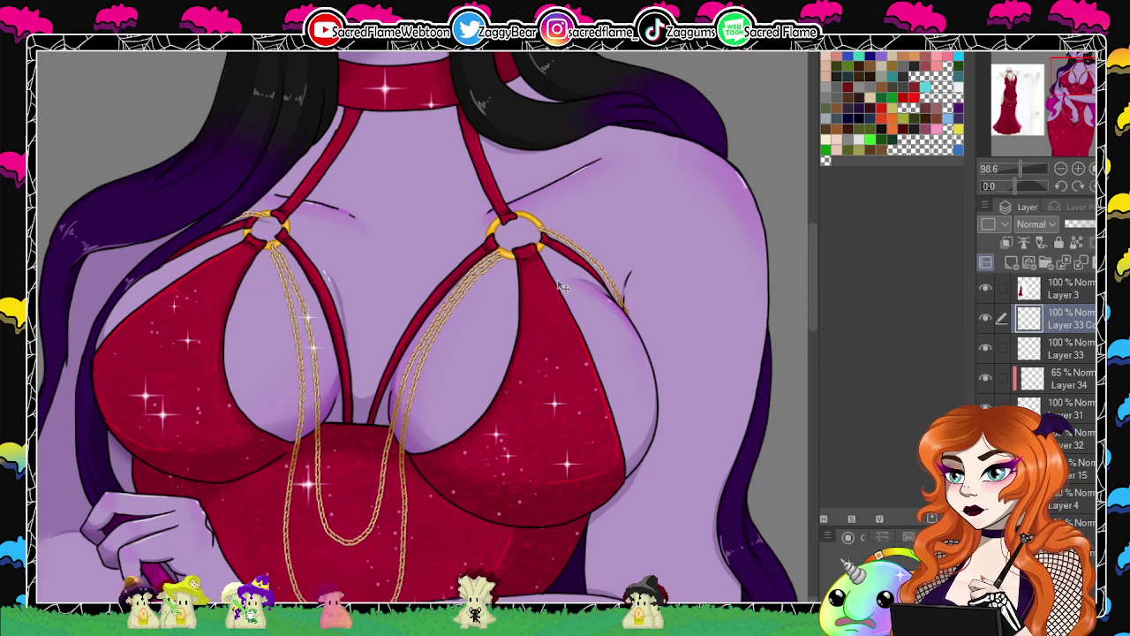
key("ctrl+j")
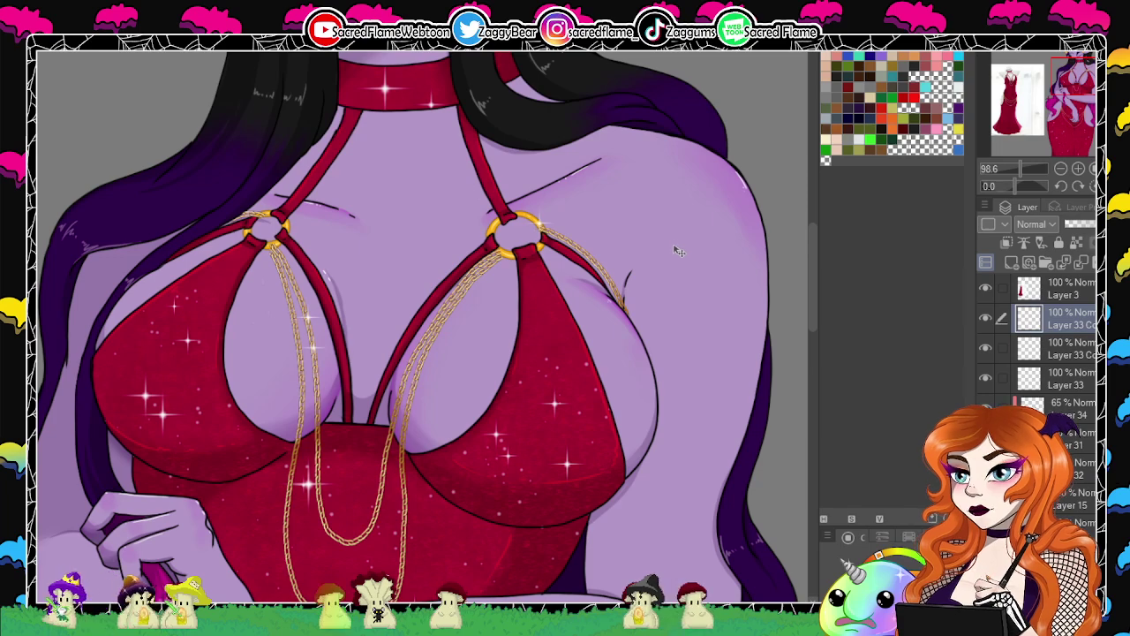
key("ctrl+e")
key("ctrl+e")
Place a copied white sparkle on the uppermost hip chain over the right-hand thigh cutout, and merge the copy into Layer 33.
mouse_move(1021, 168)
left_mouse_down()
mouse_move(1011, 183)
mouse_move(1022, 175)
left_mouse_up()
key("ctrl+c")
key("ctrl+v")
left_click_drag(482, 489, 544, 157)
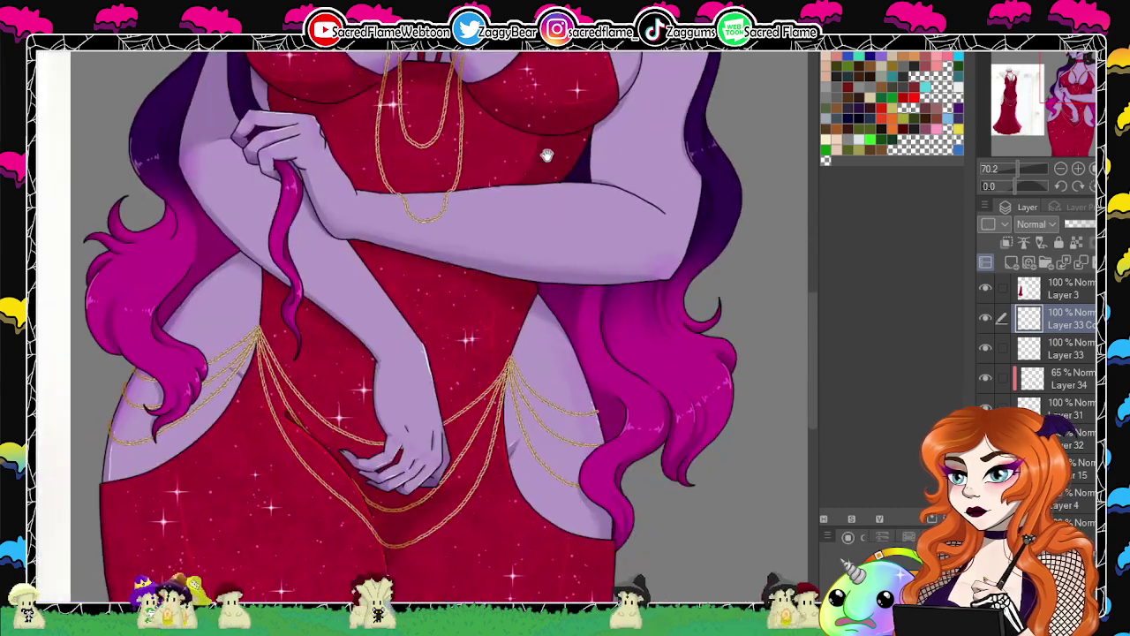
scroll(467, 471, "down", 5)
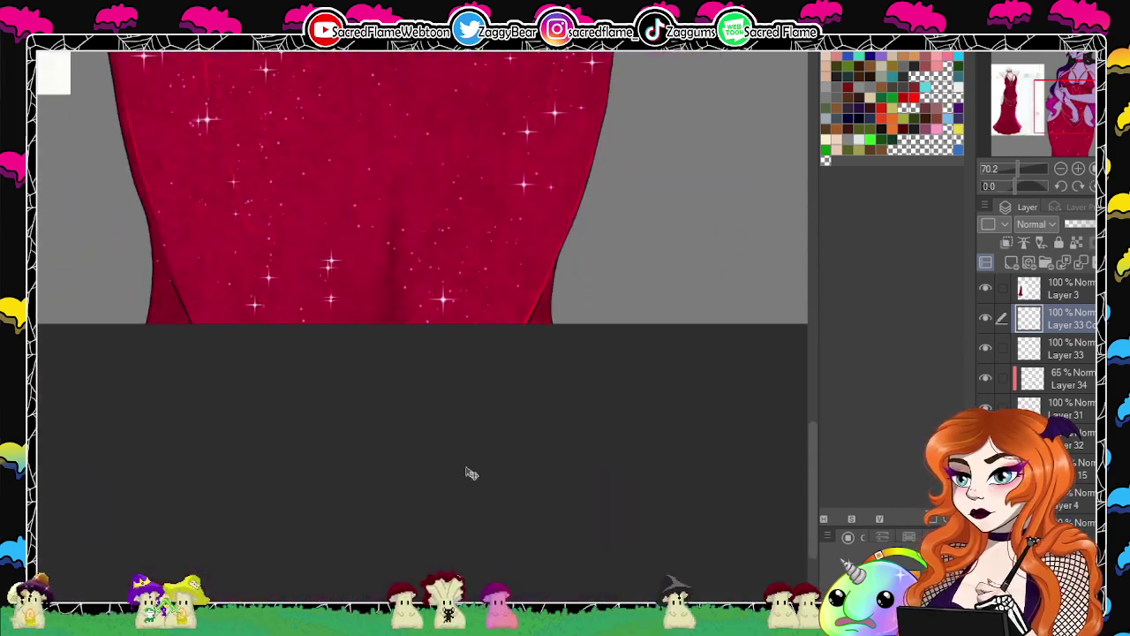
left_click_drag(507, 242, 462, 557)
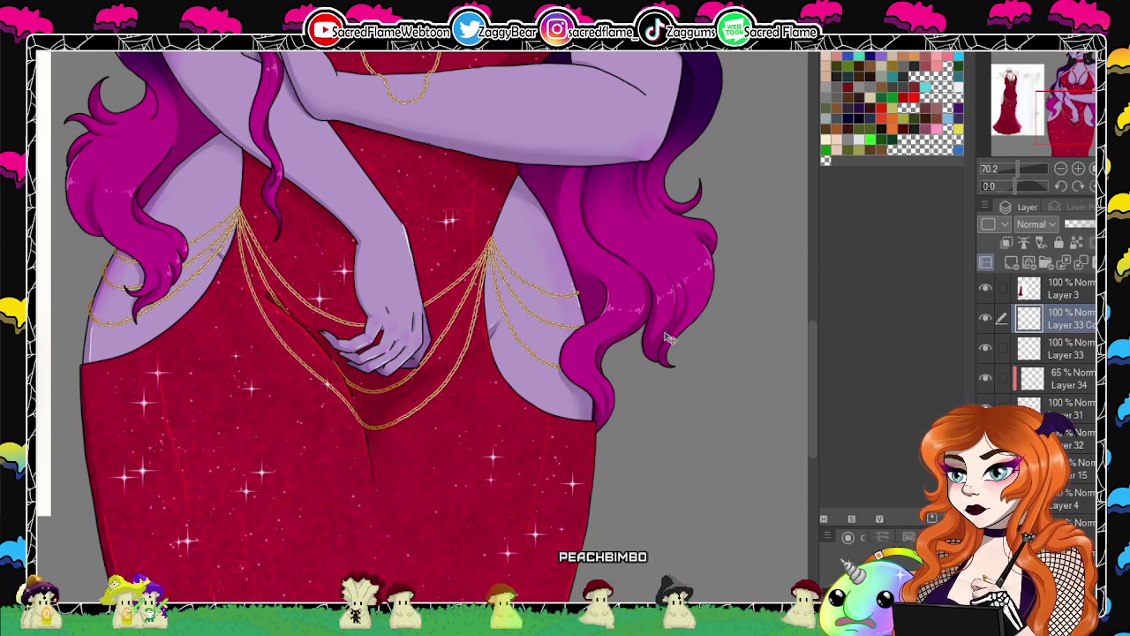
key("ctrl+e")
key("ctrl+z")
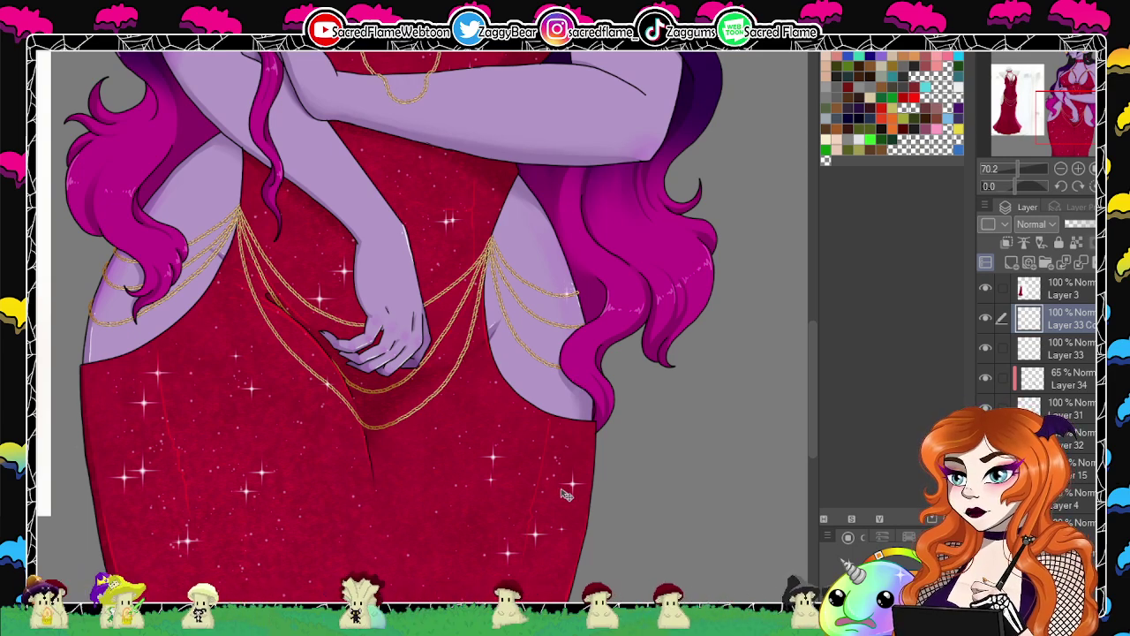
key("ctrl+e")
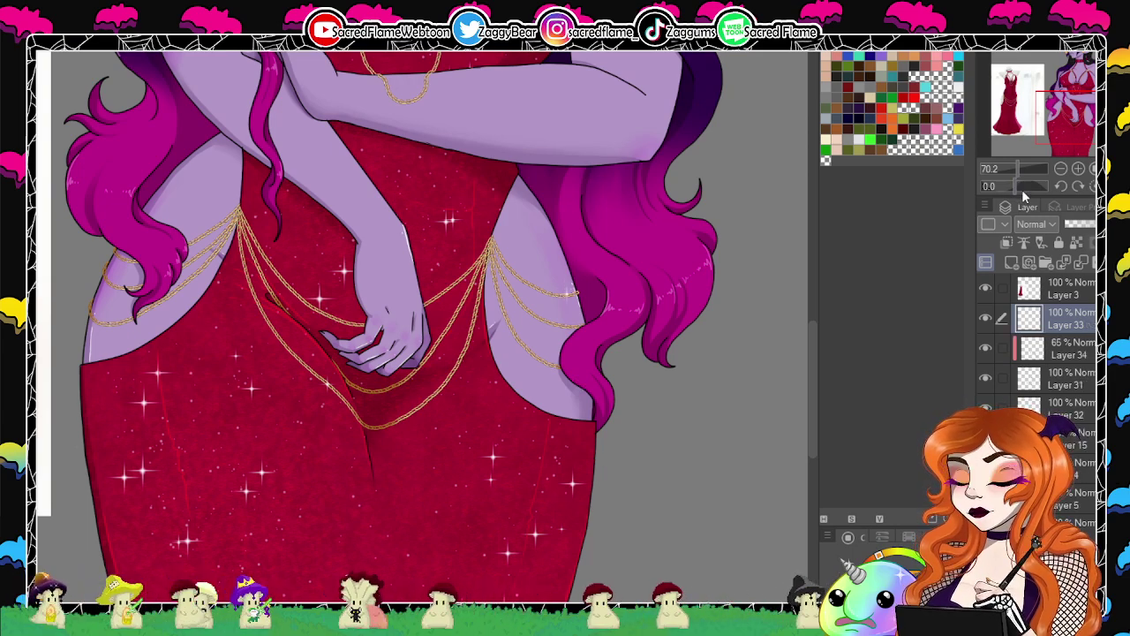
Hide the dress reference photo on Layer 3 and create a new clipped layer directly above Layer 5.
left_click_drag(1018, 168, 1008, 168)
left_click_drag(664, 293, 681, 424)
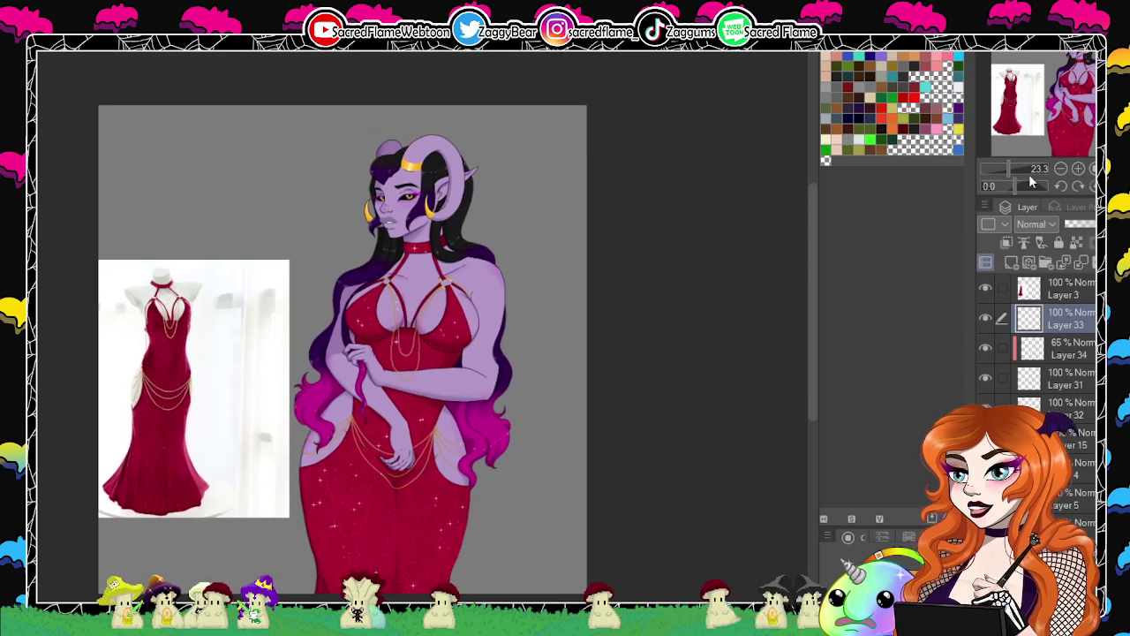
left_click_drag(1009, 169, 1013, 169)
scroll(1036, 353, "down", 1)
scroll(987, 338, "down", 3)
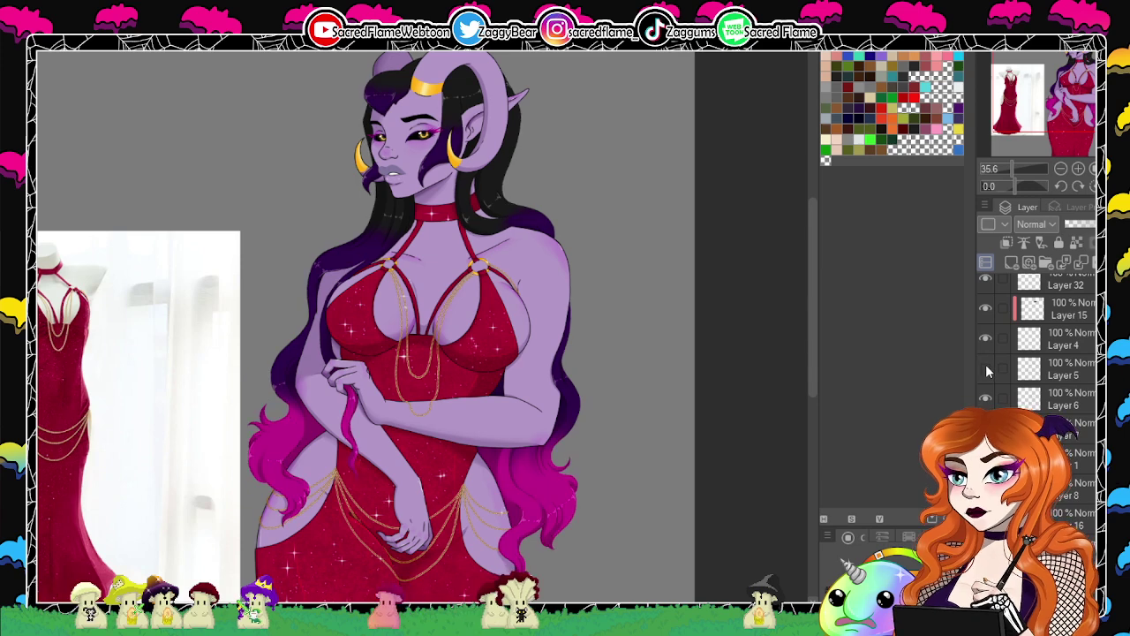
left_click(989, 364)
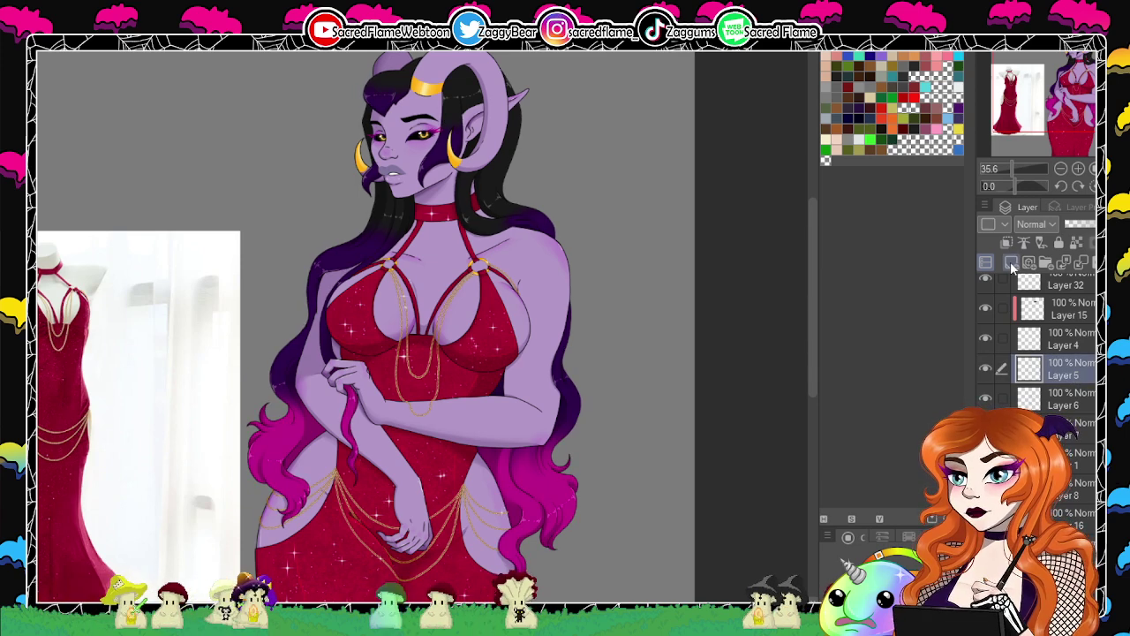
scroll(1008, 295, "up", 4)
left_click(986, 290)
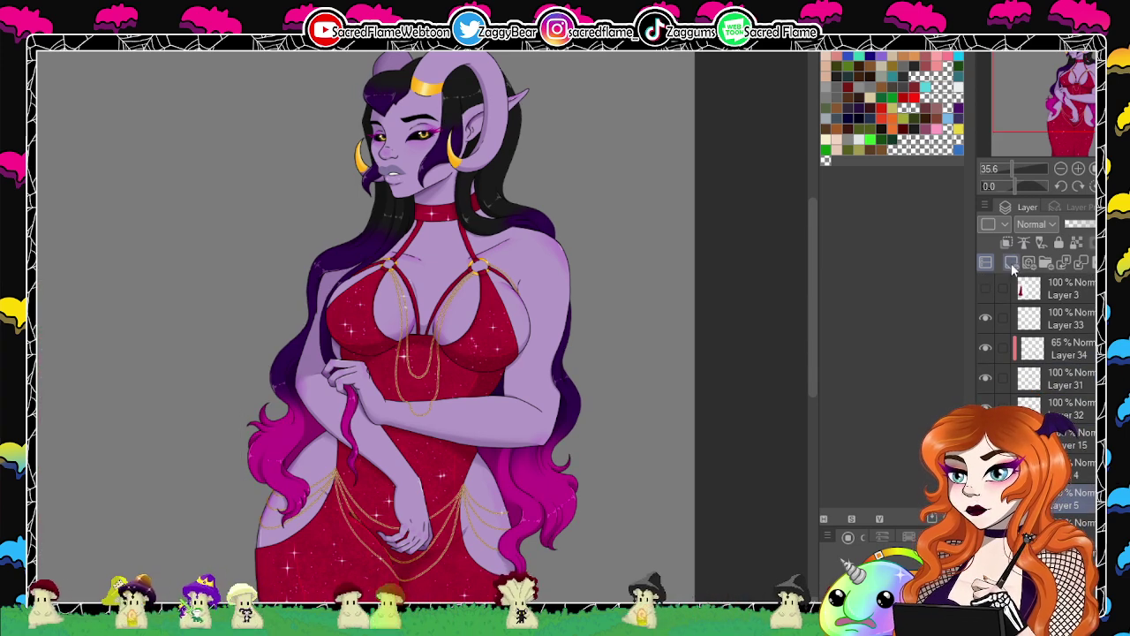
left_click(1011, 263)
left_click(1005, 243)
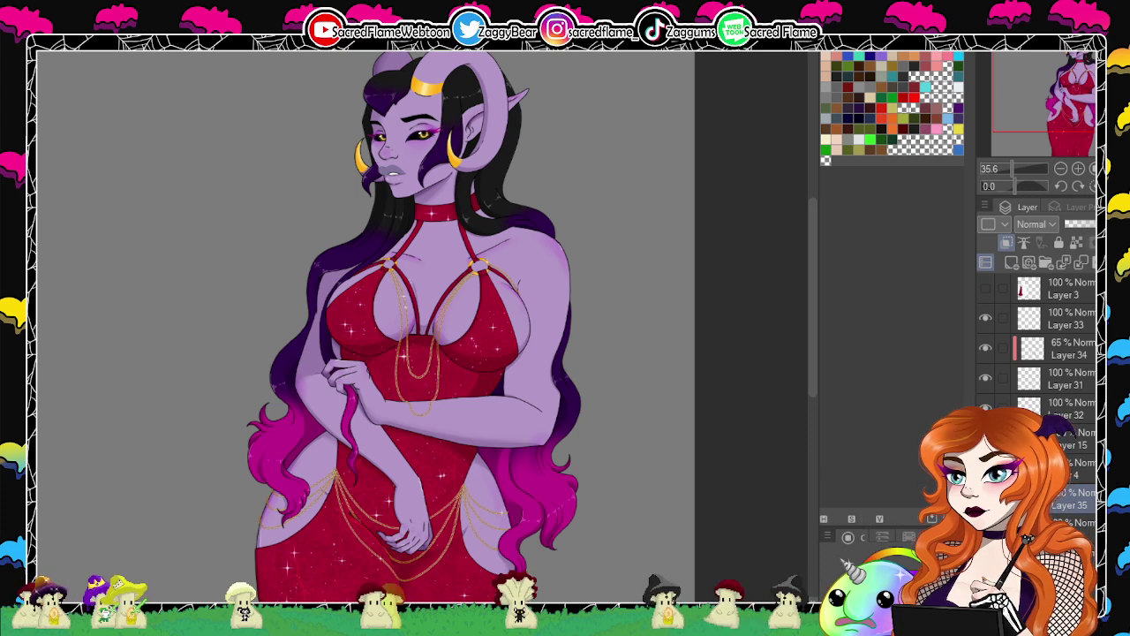
Recolour the black outlines of the purple hair beside the left-hand shoulder with dark purple on Layer 35.
left_click(1019, 169)
left_click_drag(1018, 170, 1022, 169)
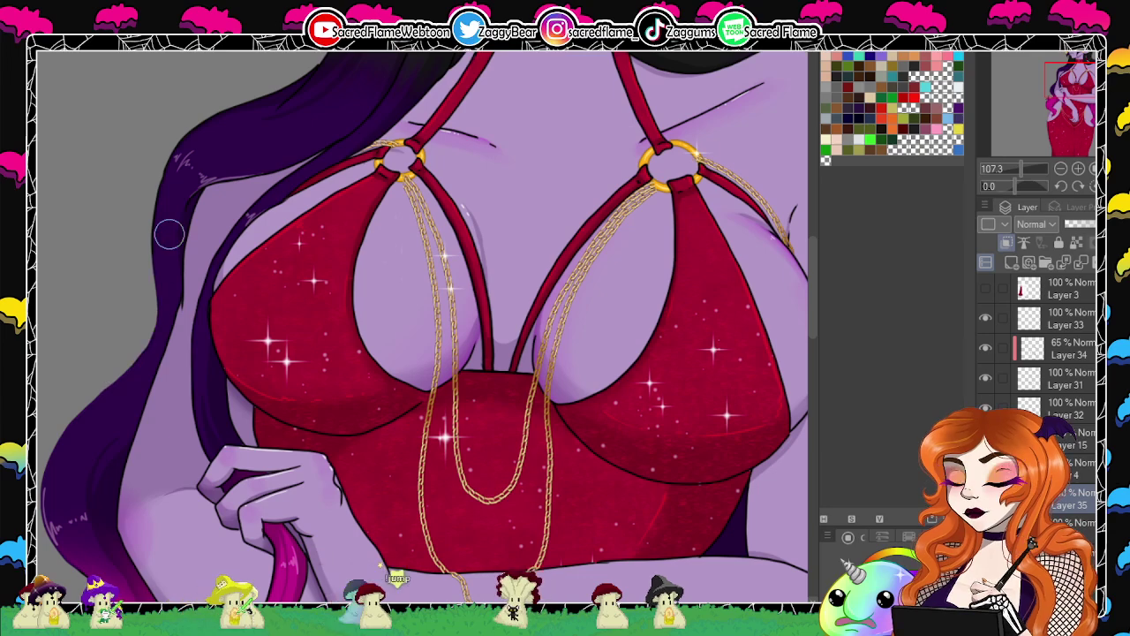
left_click_drag(242, 154, 297, 430)
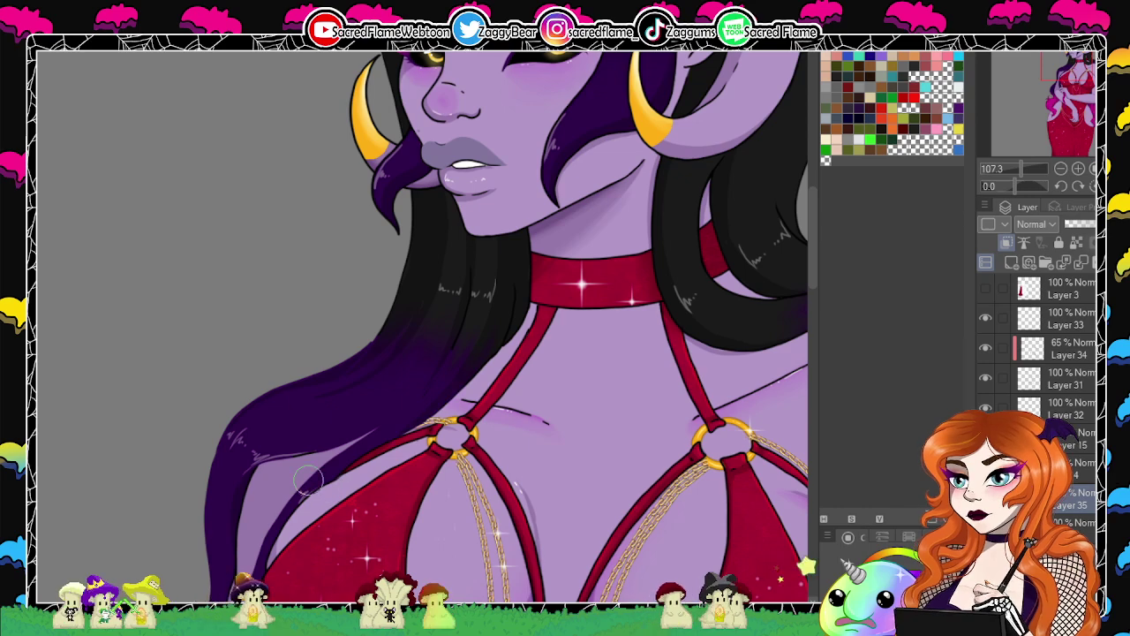
left_click_drag(484, 290, 417, 462)
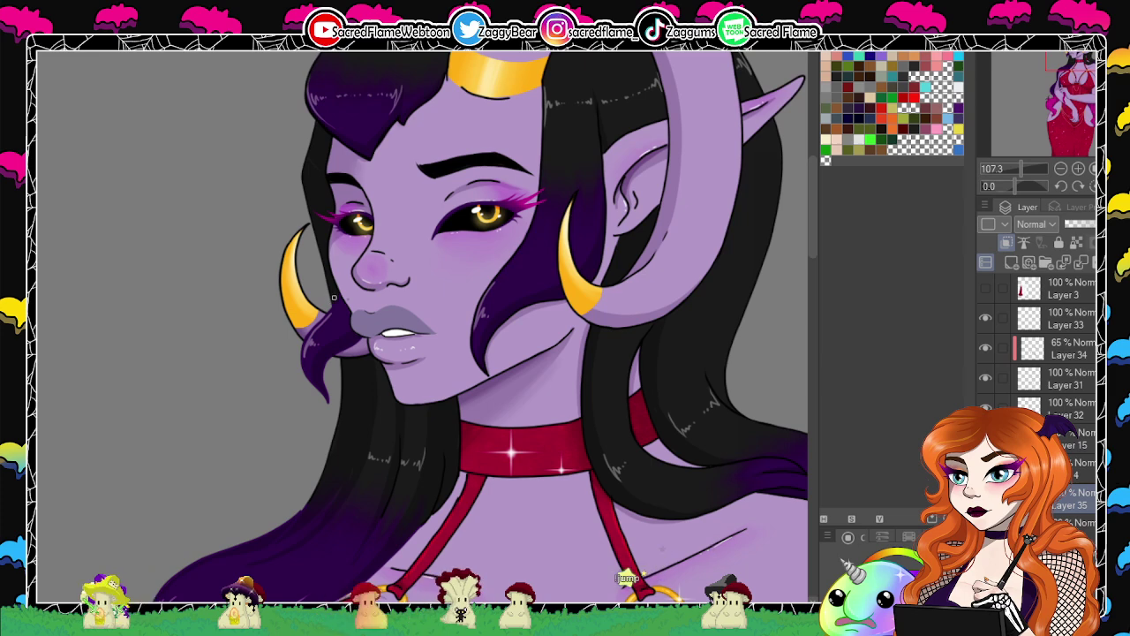
left_click_drag(589, 424, 520, 386)
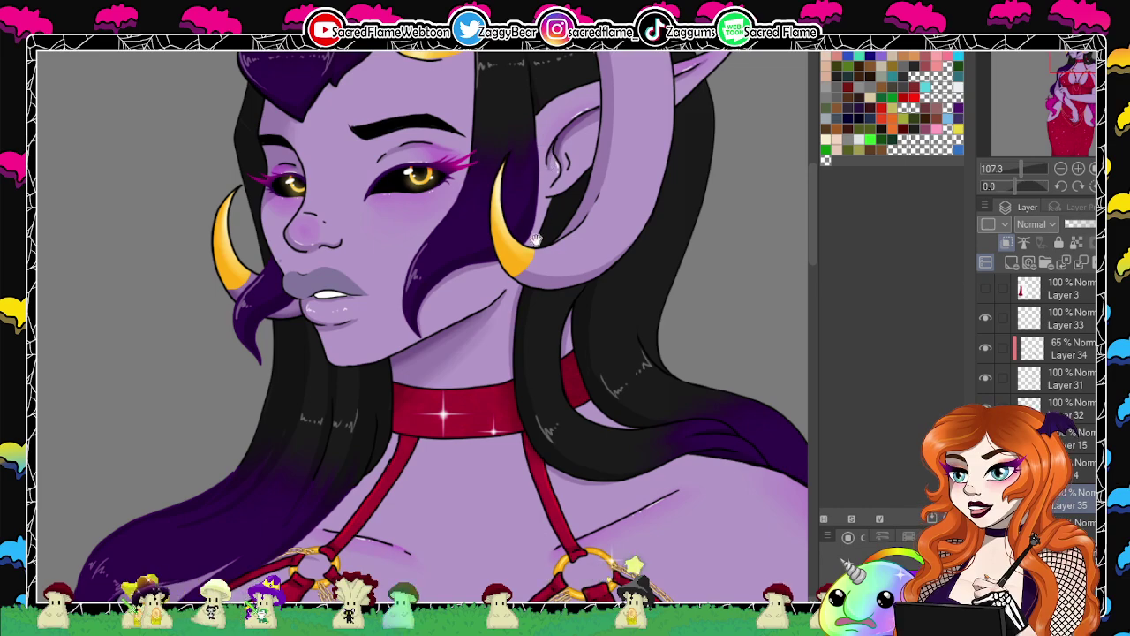
Tint the outlines of the purple forelock and the strands framing the face dark purple.
left_click_drag(536, 239, 586, 454)
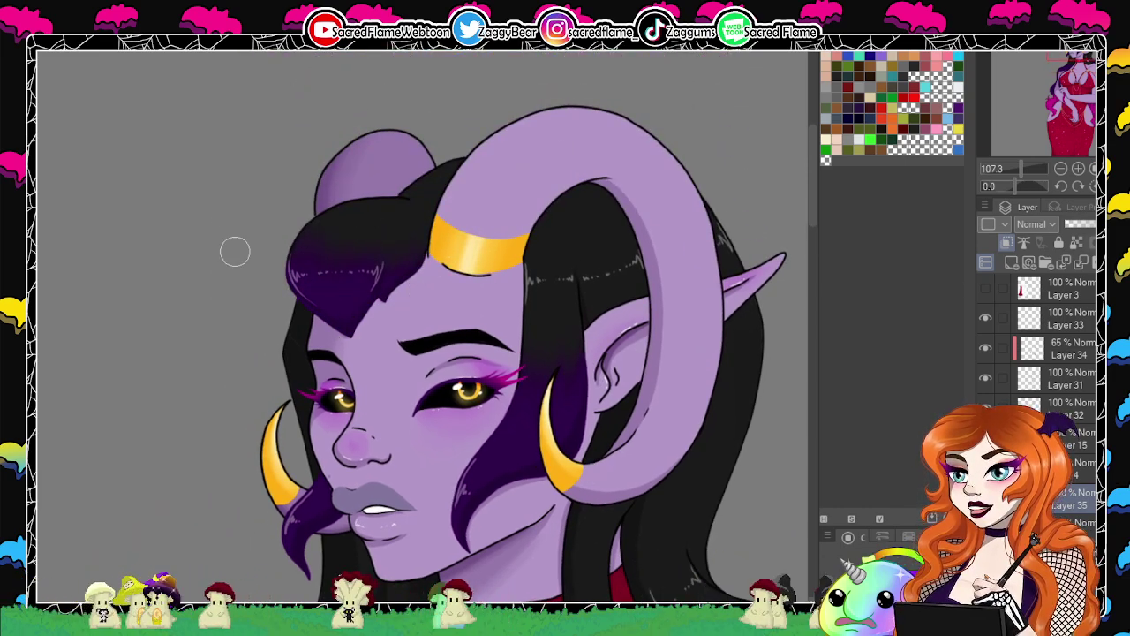
scroll(235, 251, "up", 2)
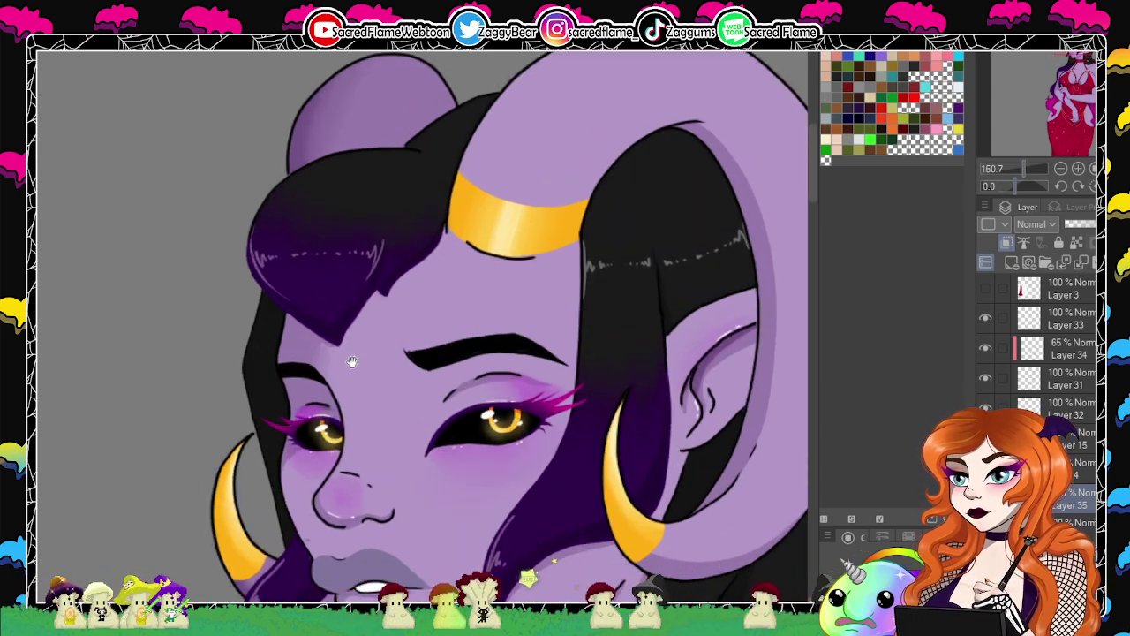
left_click_drag(607, 441, 573, 236)
left_click_drag(671, 452, 512, 328)
left_click_drag(684, 256, 650, 416)
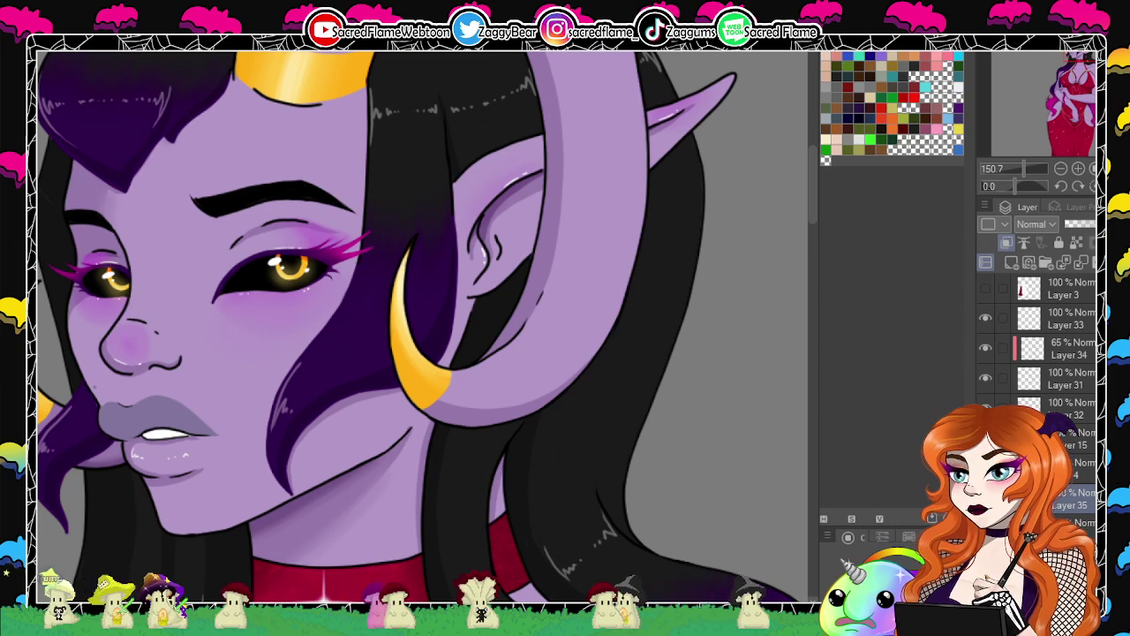
Paint dark purple over the outlines of the hair crossing the right-hand shoulder and running down behind that arm.
left_click_drag(770, 600, 634, 342)
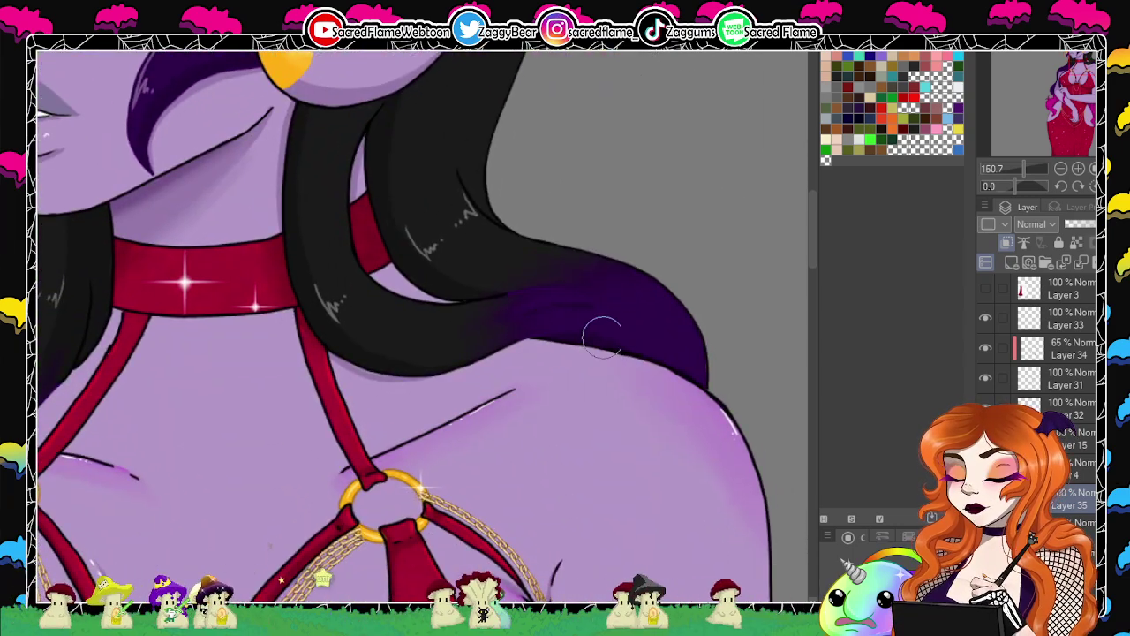
left_click_drag(711, 334, 695, 190)
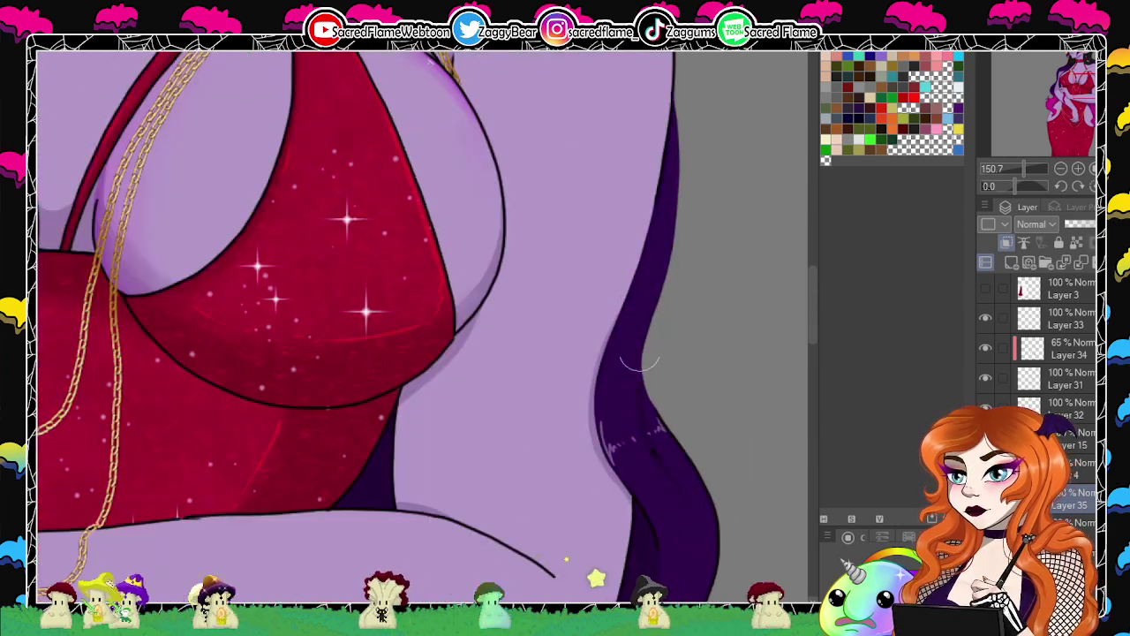
left_click_drag(671, 555, 592, 299)
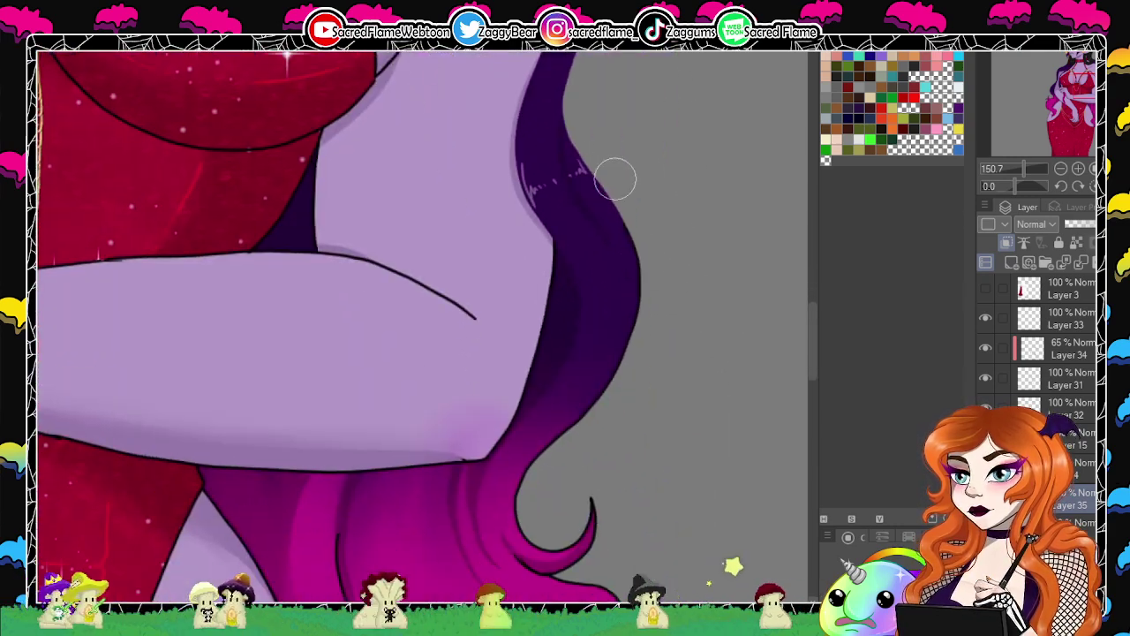
Recolour the outlines of the upper magenta curls beside the left-hand elbow to match the hair.
left_click_drag(77, 456, 527, 411)
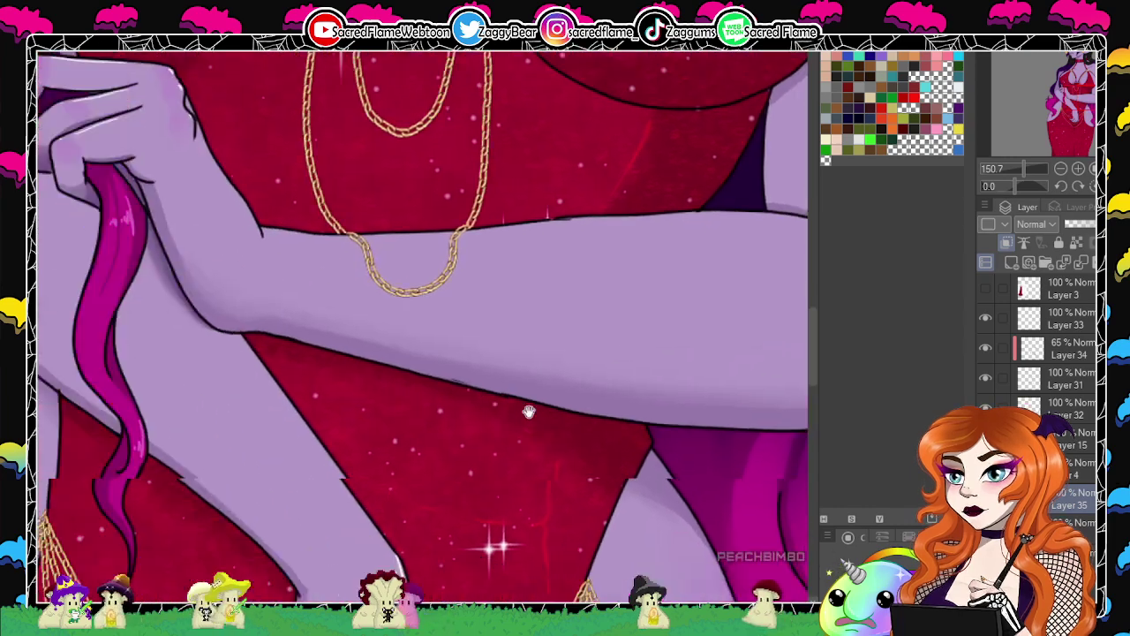
left_click_drag(280, 285, 585, 504)
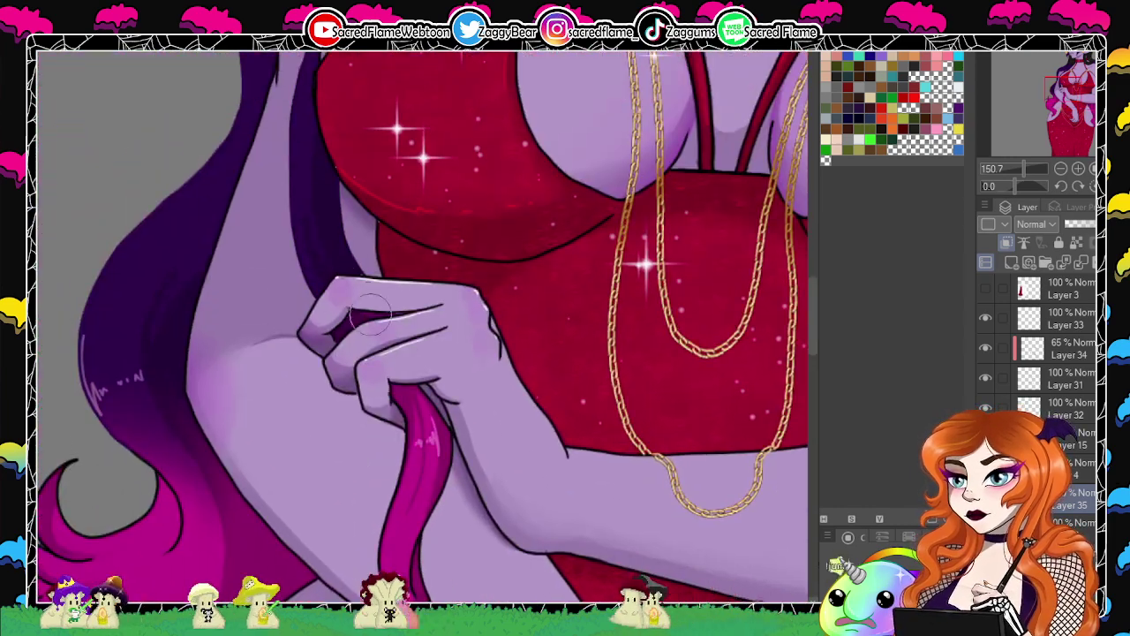
left_click_drag(359, 161, 566, 175)
left_click_drag(434, 357, 423, 233)
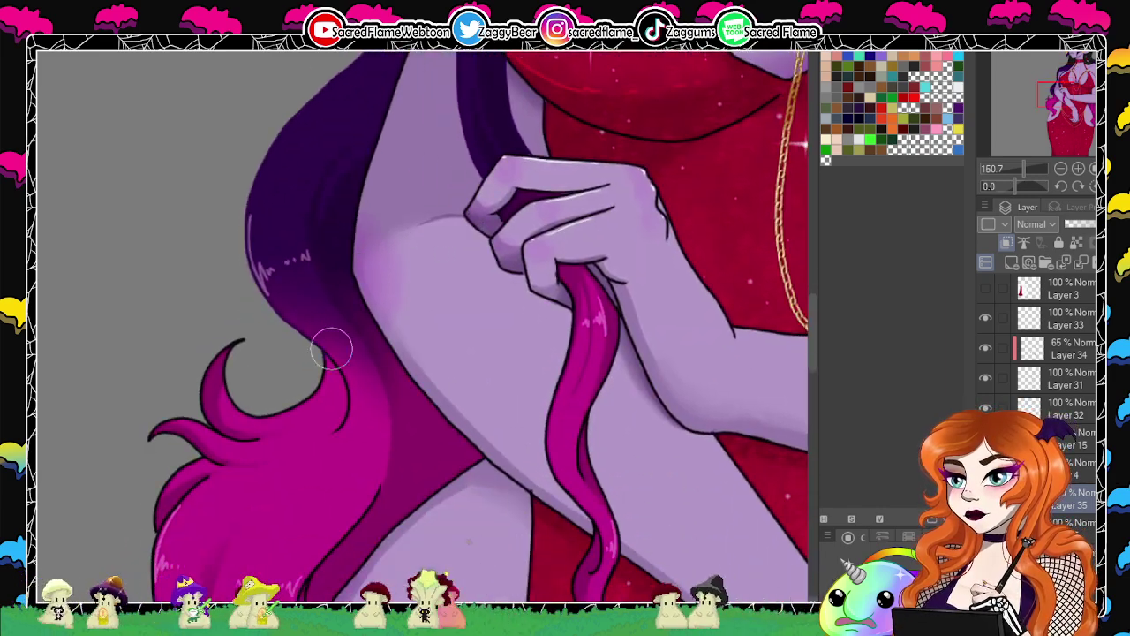
left_click_drag(231, 353, 250, 448)
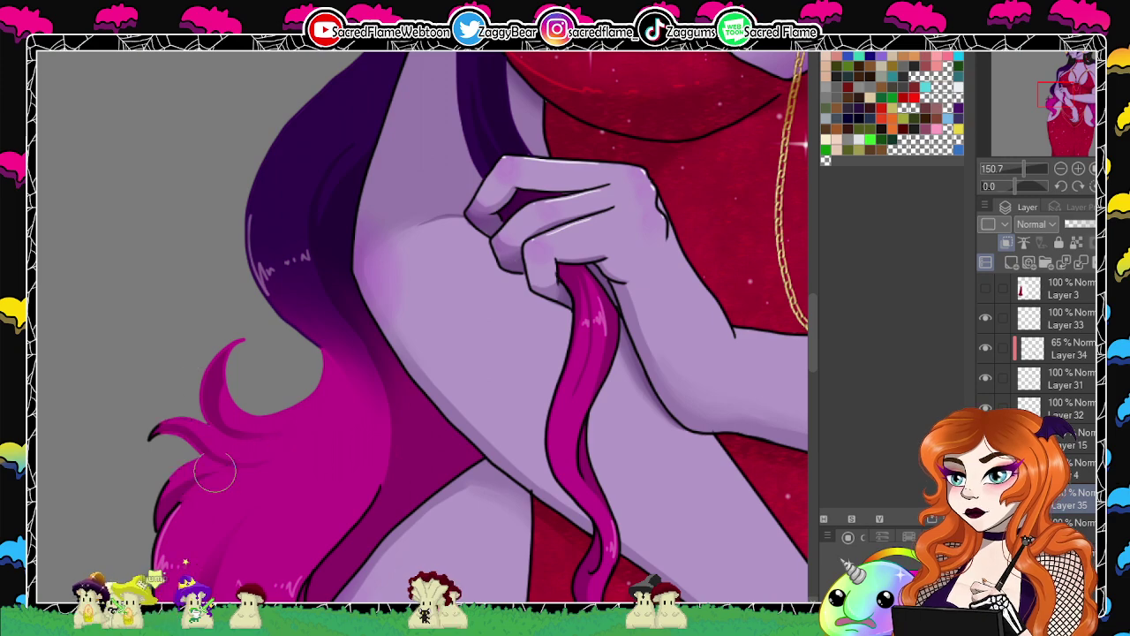
Tint the outlines of the lower magenta curls over the left-hand hip chains and of the strand held in the hand.
left_click_drag(305, 402, 284, 183)
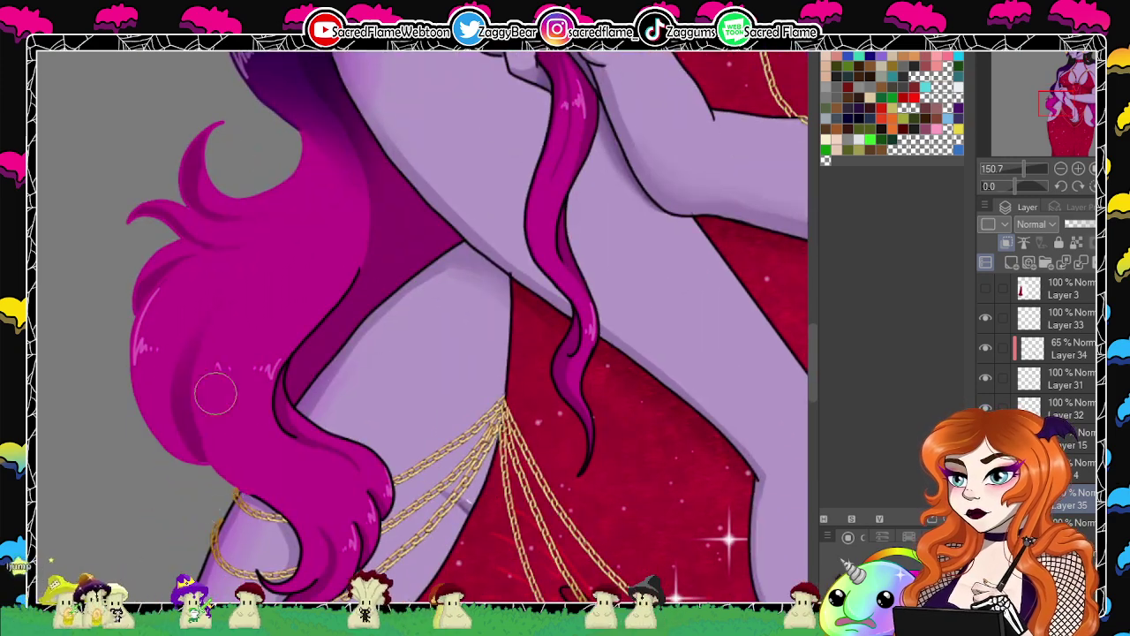
left_click_drag(300, 569, 368, 395)
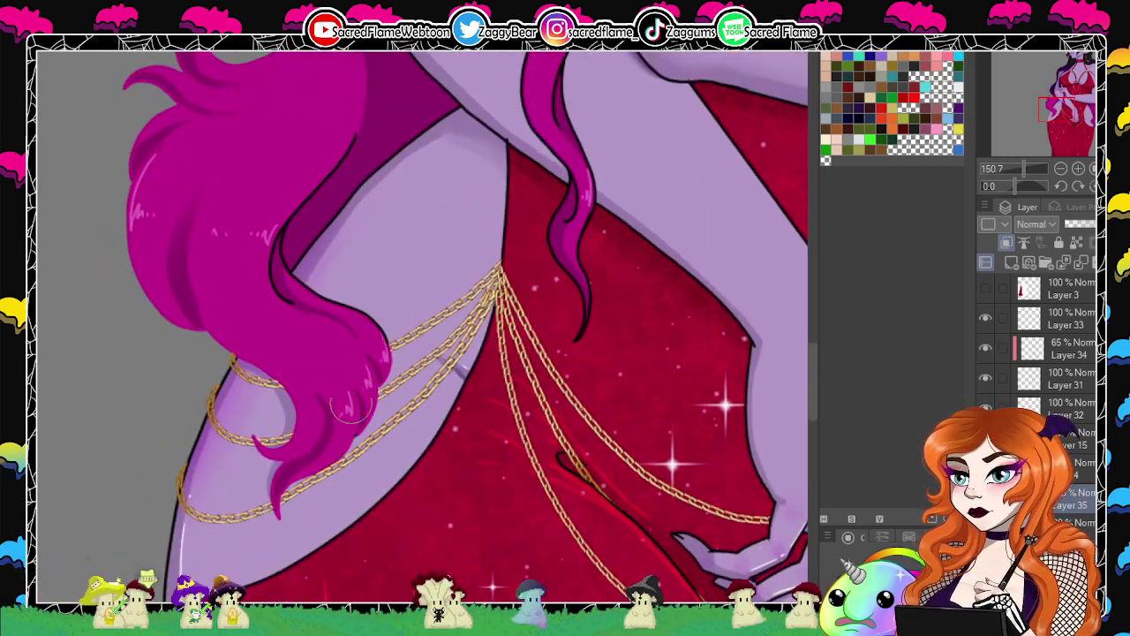
left_click_drag(296, 221, 300, 291)
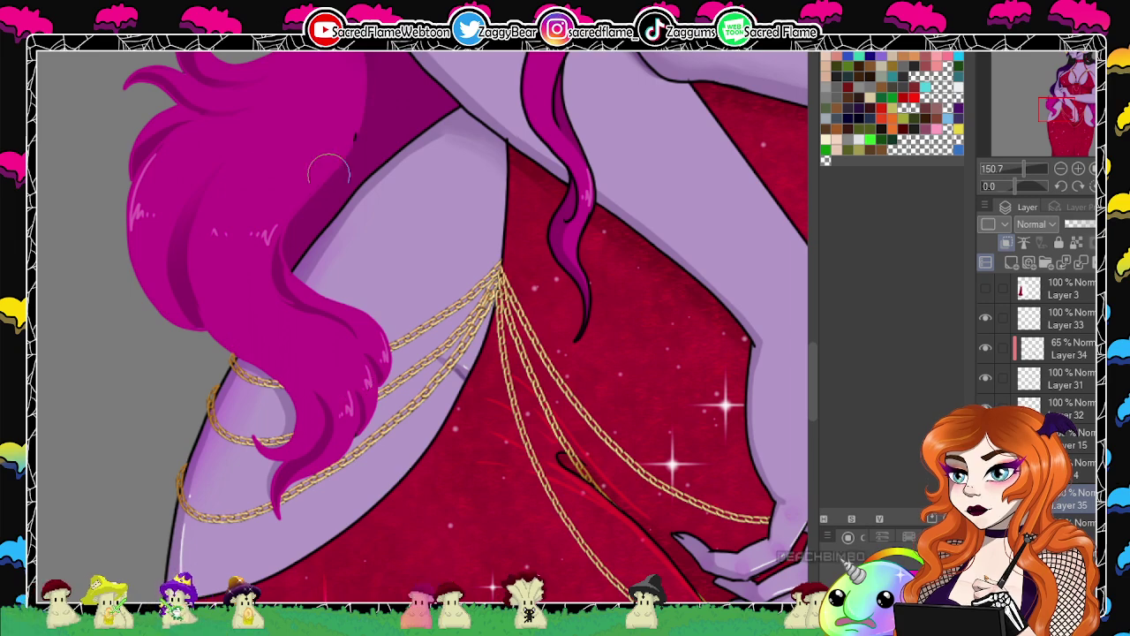
left_click_drag(776, 220, 434, 252)
mouse_move(248, 413)
left_mouse_down()
mouse_move(199, 222)
mouse_move(255, 300)
mouse_move(258, 389)
left_mouse_up()
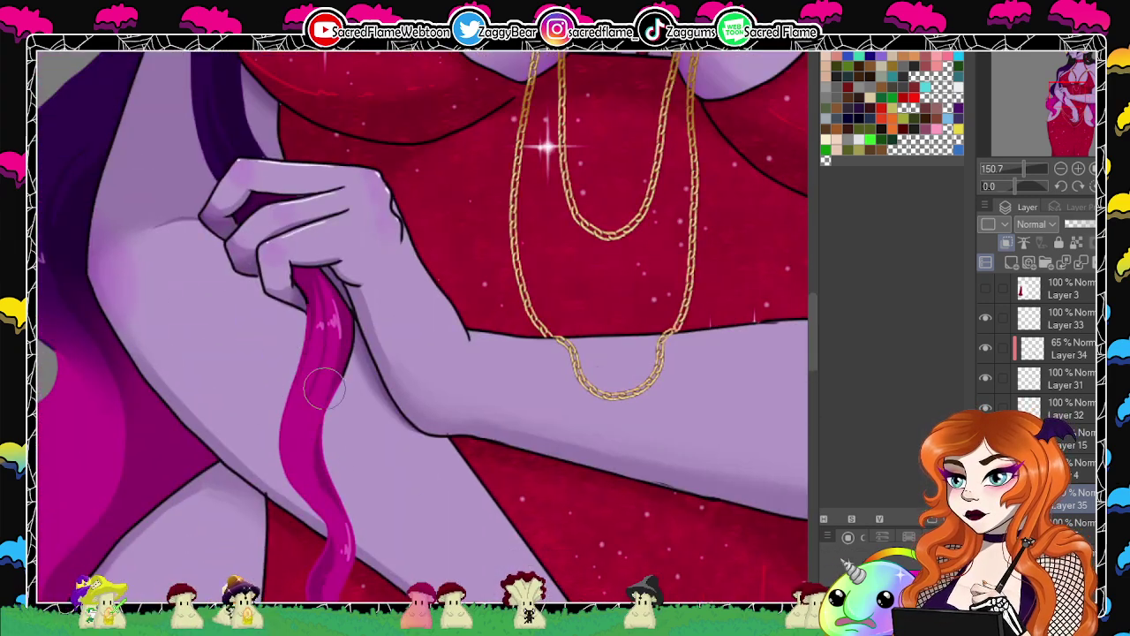
Recolour the outer outlines, inner strand lines and tips of the magenta hair beside the right-hand thigh in magenta.
left_click_drag(563, 395, 187, 338)
left_click_drag(694, 253, 414, 129)
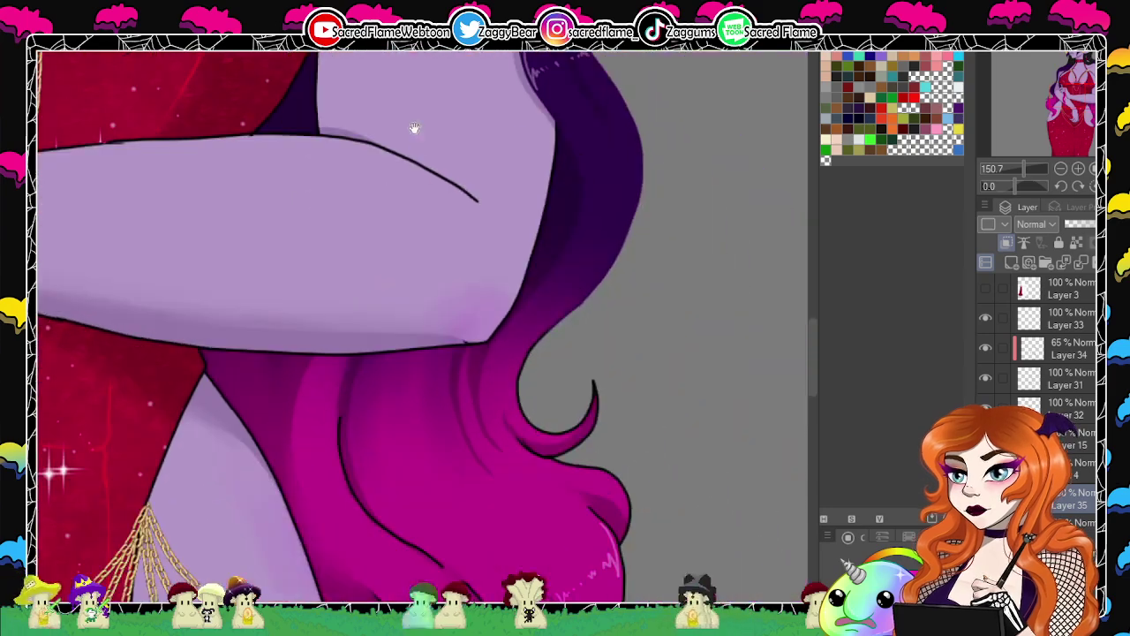
mouse_move(598, 339)
left_mouse_down()
mouse_move(546, 186)
mouse_move(466, 227)
left_mouse_up()
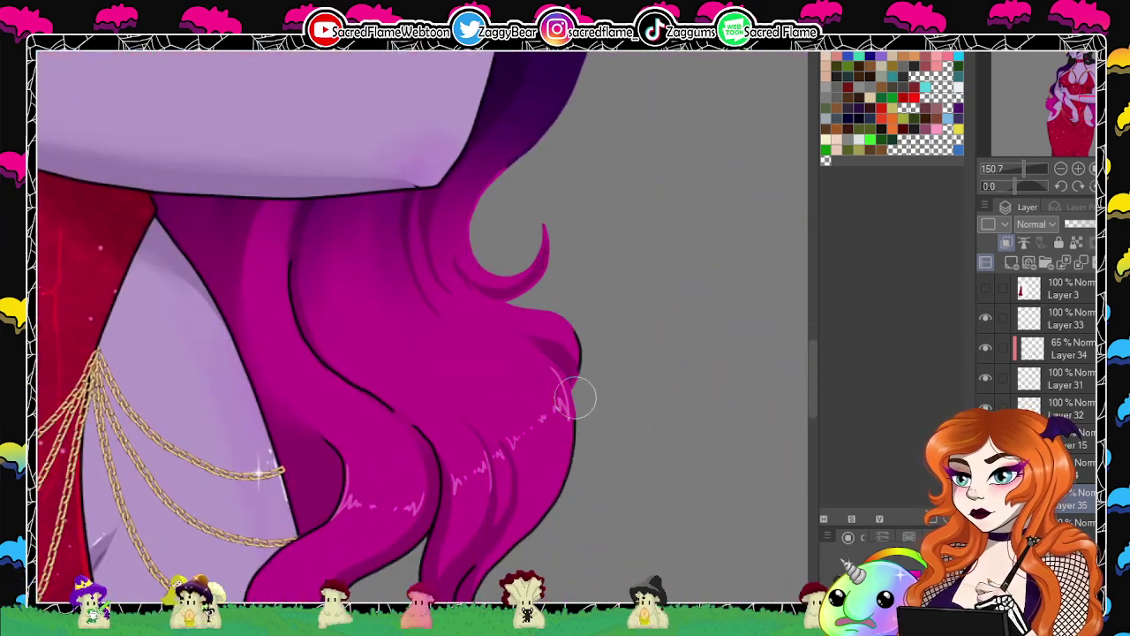
mouse_move(285, 270)
left_mouse_down()
mouse_move(349, 414)
mouse_move(405, 421)
left_mouse_up()
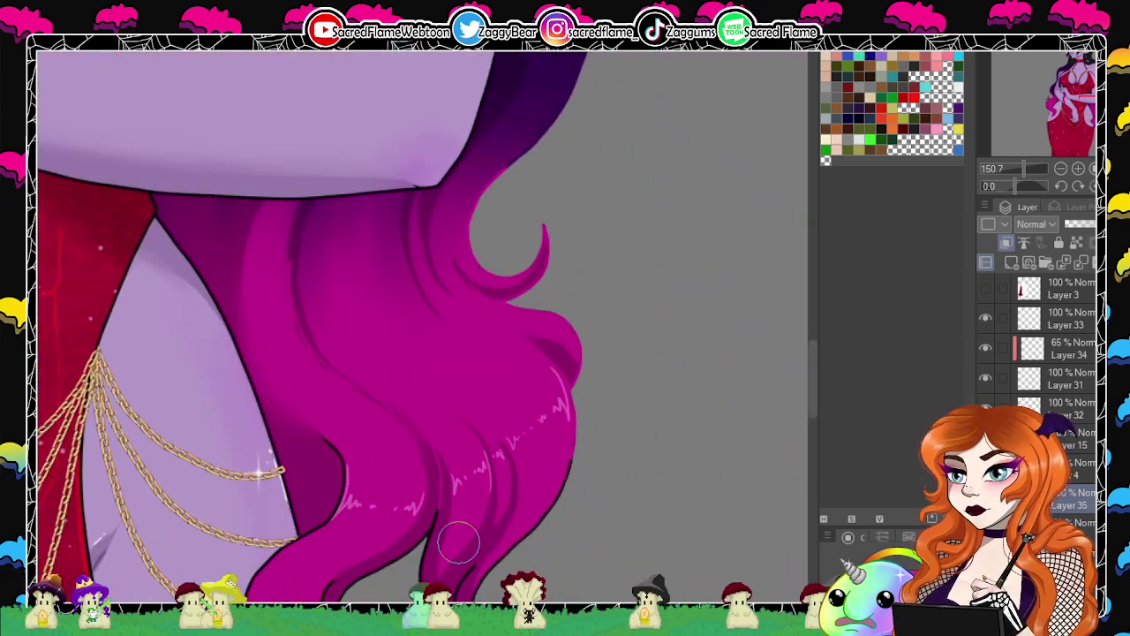
left_click_drag(459, 541, 446, 212)
mouse_move(361, 275)
left_mouse_down()
mouse_move(340, 418)
mouse_move(408, 510)
left_mouse_up()
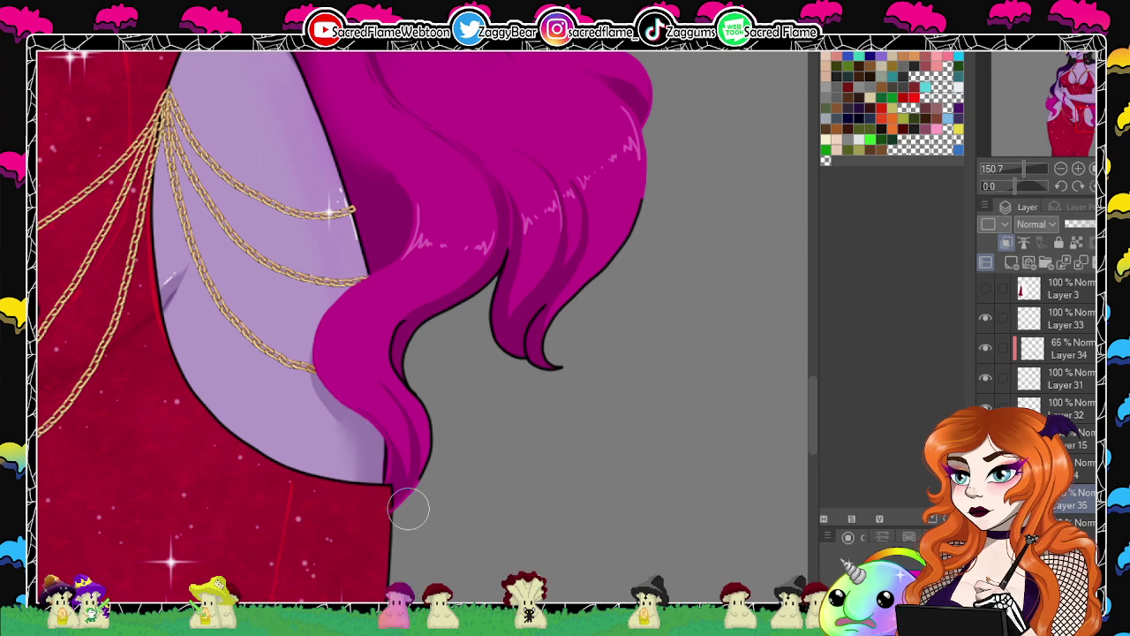
Touch up the outline colour at the purple-to-magenta transitions on both sides and on the tip of the held strand.
mouse_move(424, 412)
left_mouse_down()
mouse_move(469, 231)
mouse_move(489, 213)
mouse_move(549, 325)
mouse_move(621, 328)
mouse_move(643, 261)
mouse_move(609, 201)
left_mouse_up()
left_click_drag(628, 55, 666, 342)
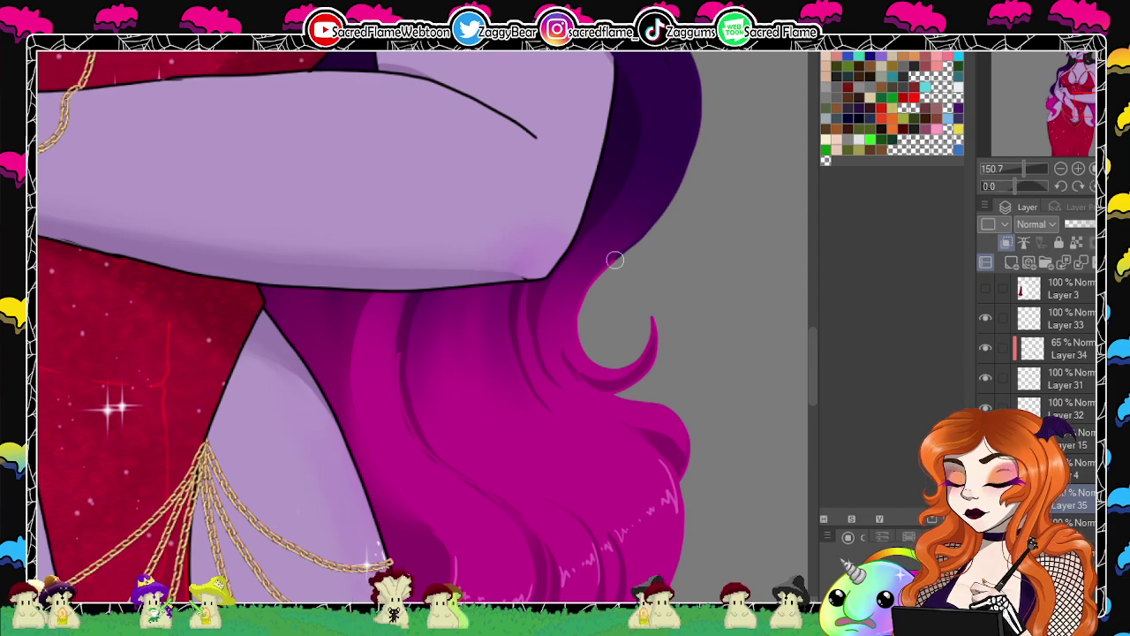
left_click_drag(519, 346, 920, 342)
left_click_drag(312, 381, 461, 452)
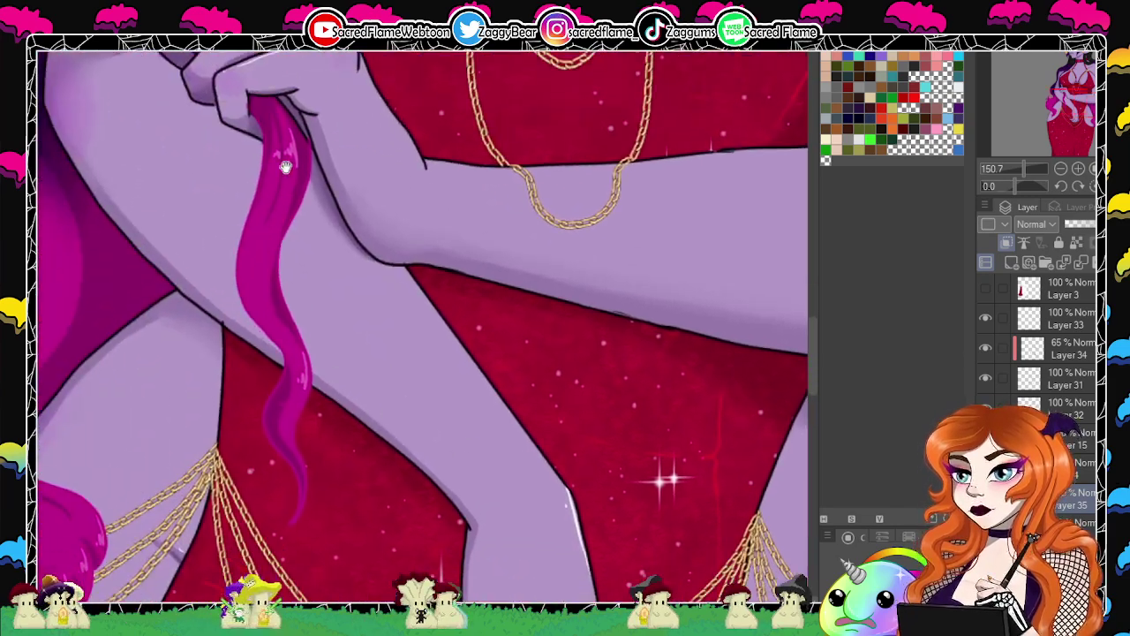
left_click_drag(285, 161, 344, 474)
left_click_drag(139, 409, 269, 278)
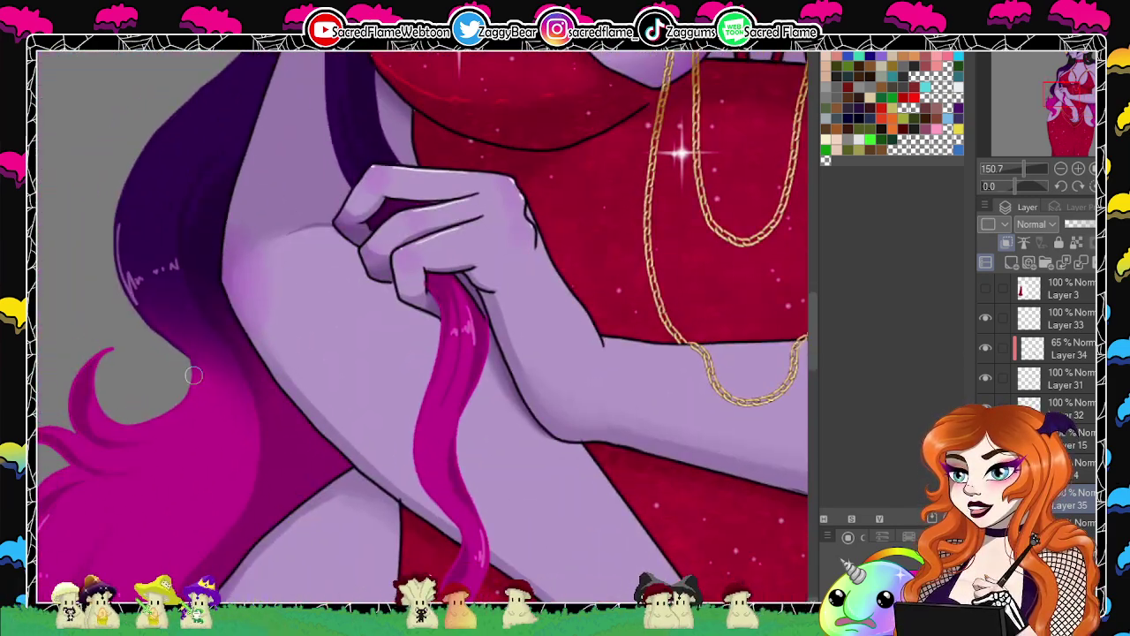
Lower the opacity of the hair outline colouring on Layer 35 and select the layer below it.
left_click_drag(535, 138, 447, 486)
left_click_drag(599, 80, 247, 583)
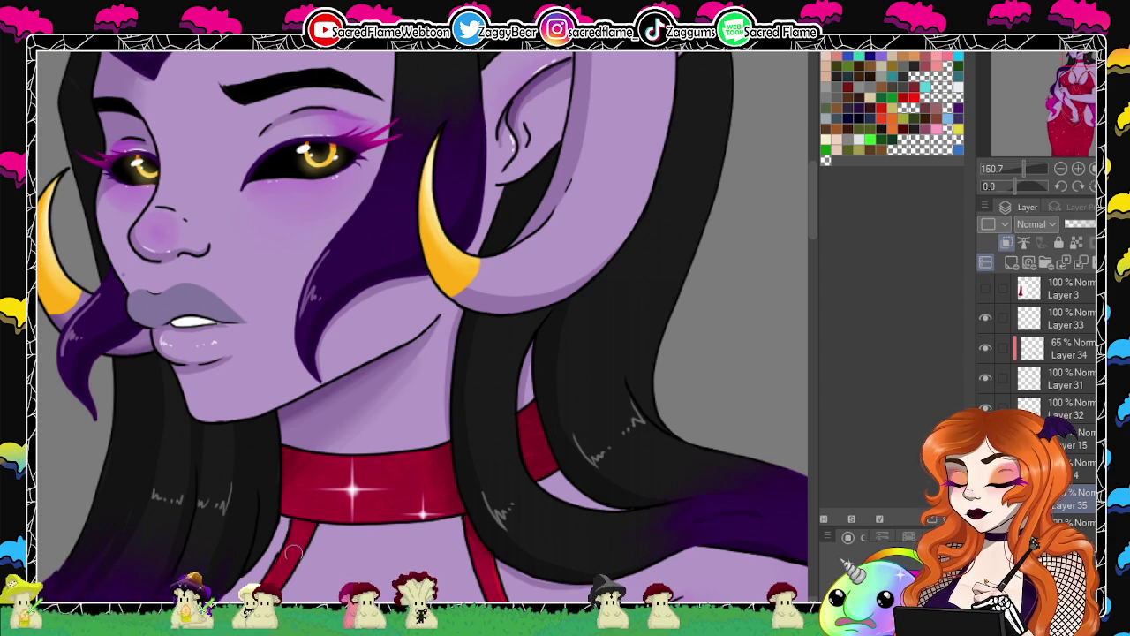
left_click_drag(294, 553, 455, 336)
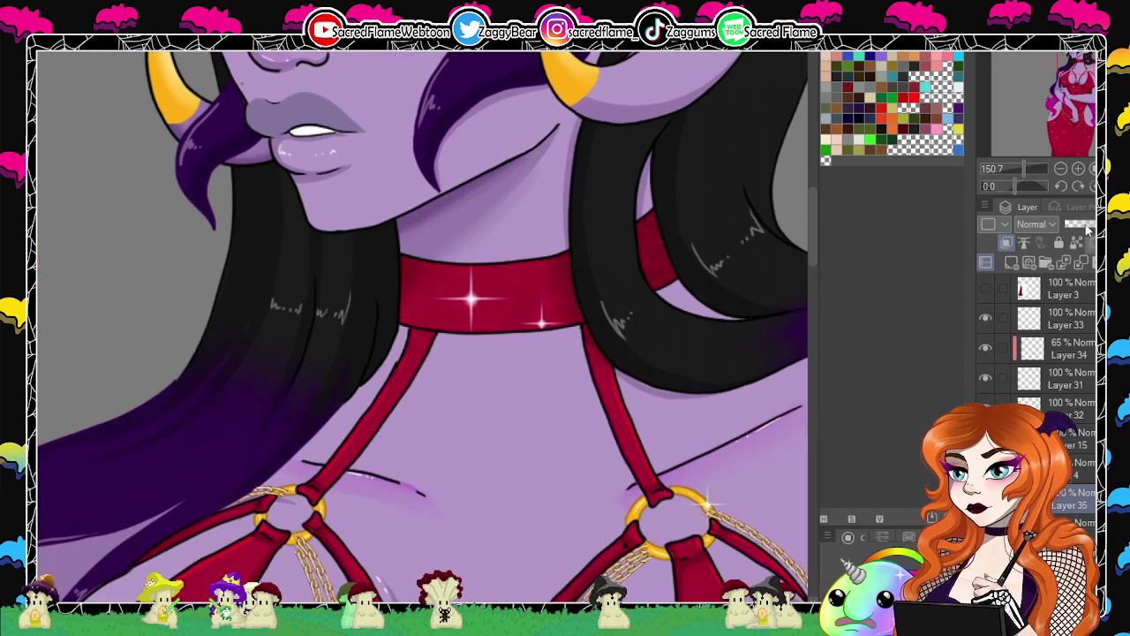
left_click_drag(1088, 61, 1066, 102)
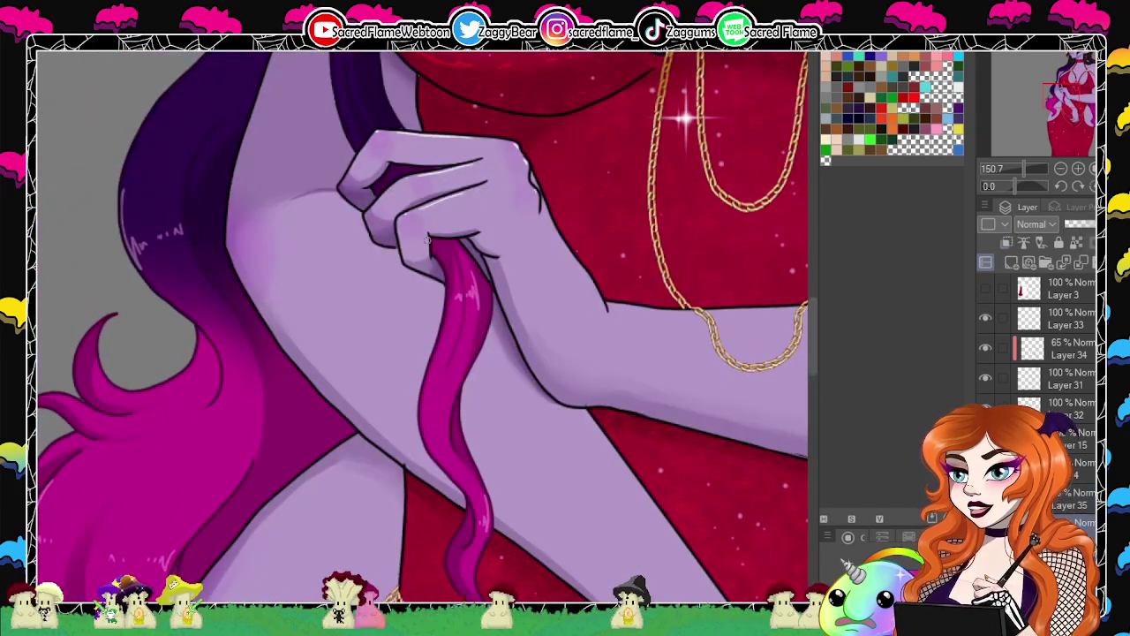
Examine the recoloured hair outlines along the held strand, the hip curls and the right-hand side up to the shoulder.
left_click_drag(558, 453, 498, 189)
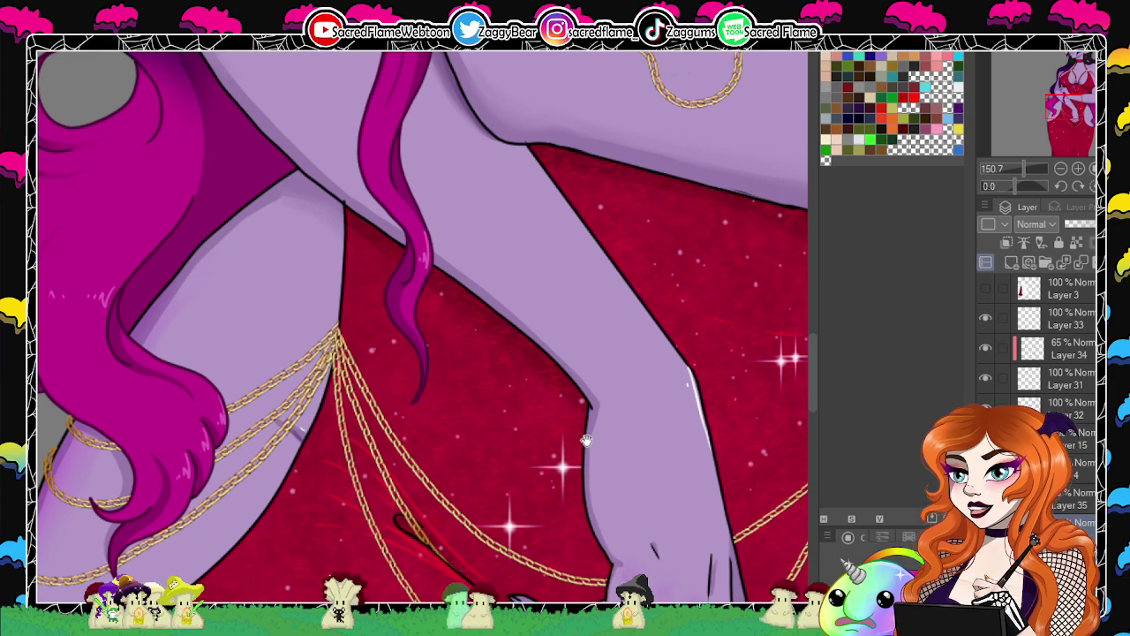
left_click_drag(682, 459, 399, 424)
left_click_drag(616, 318, 395, 251)
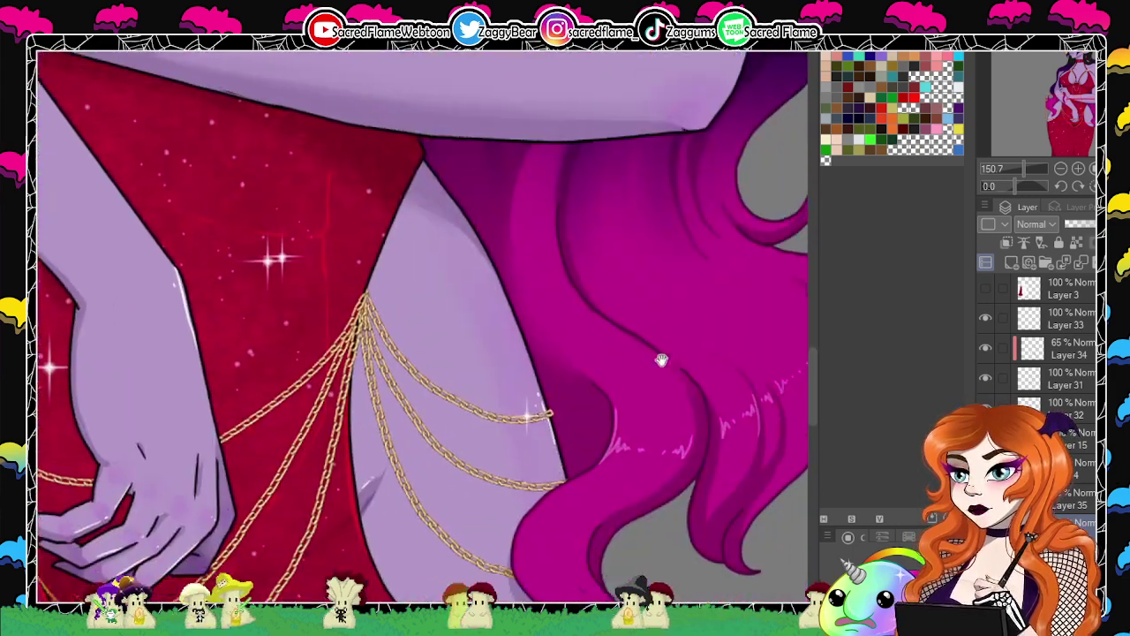
left_click_drag(662, 359, 506, 208)
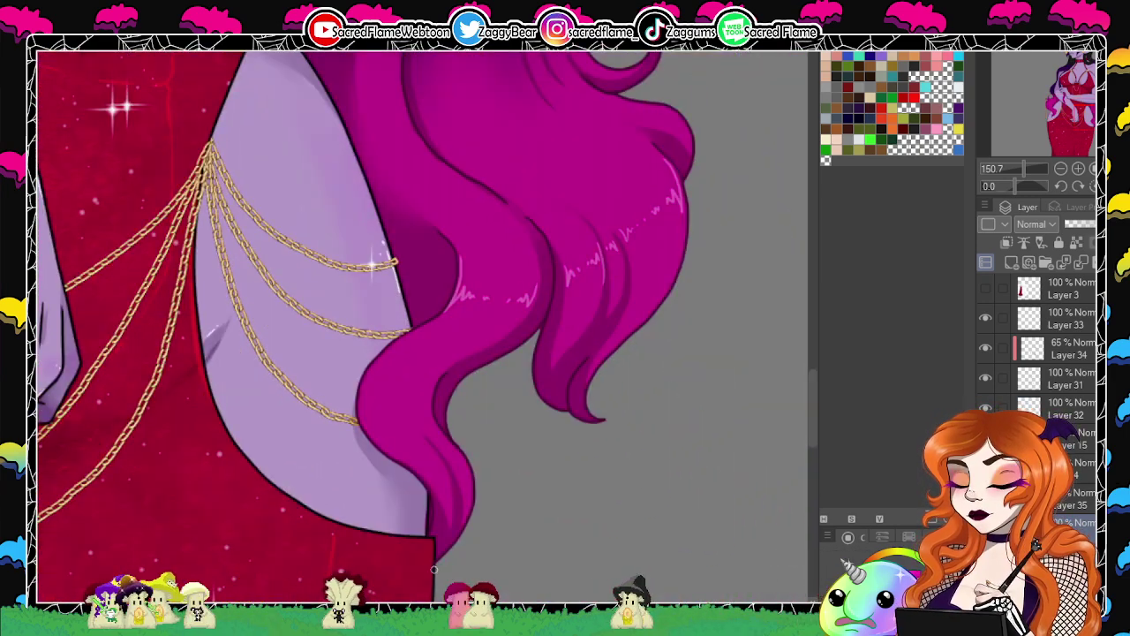
left_click_drag(754, 125, 588, 396)
left_click_drag(621, 279, 648, 461)
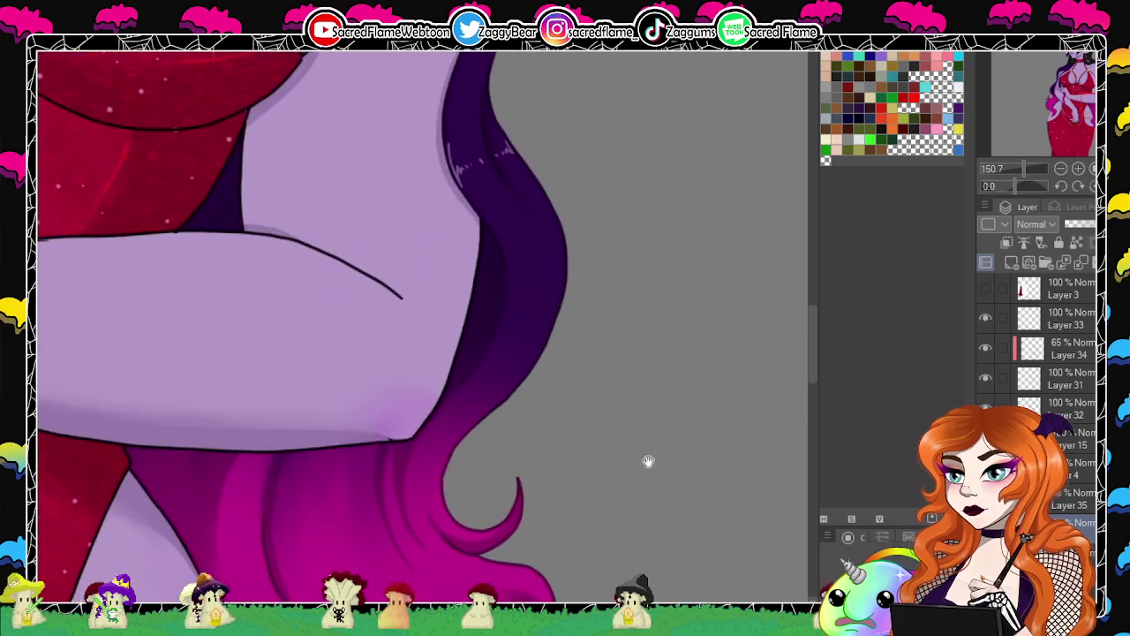
scroll(613, 363, "down", 5)
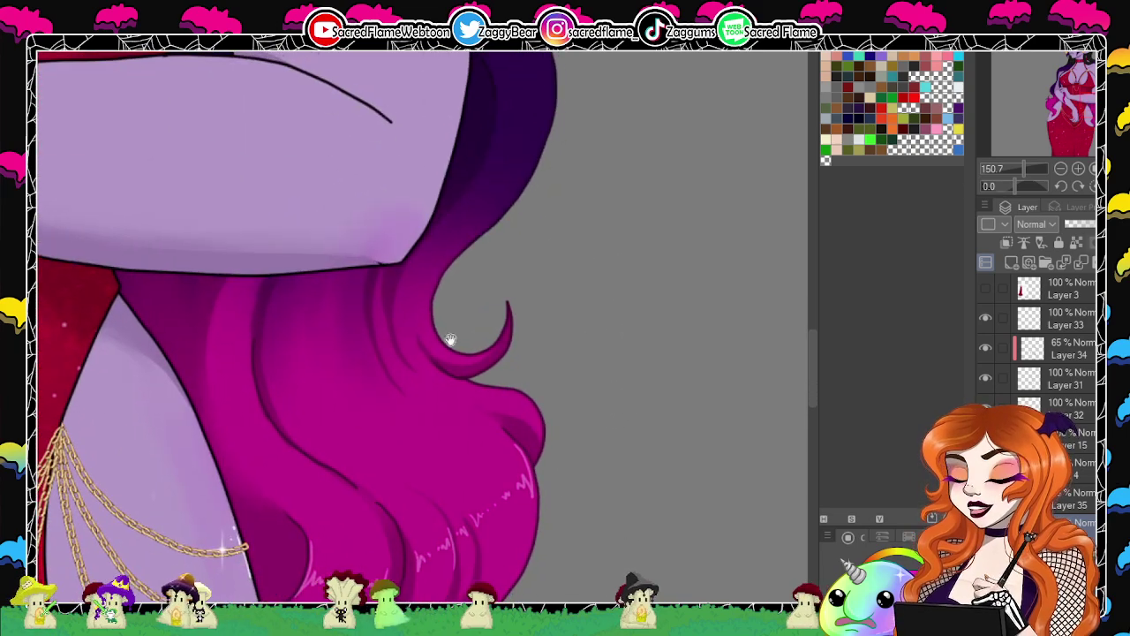
scroll(524, 335, "up", 10)
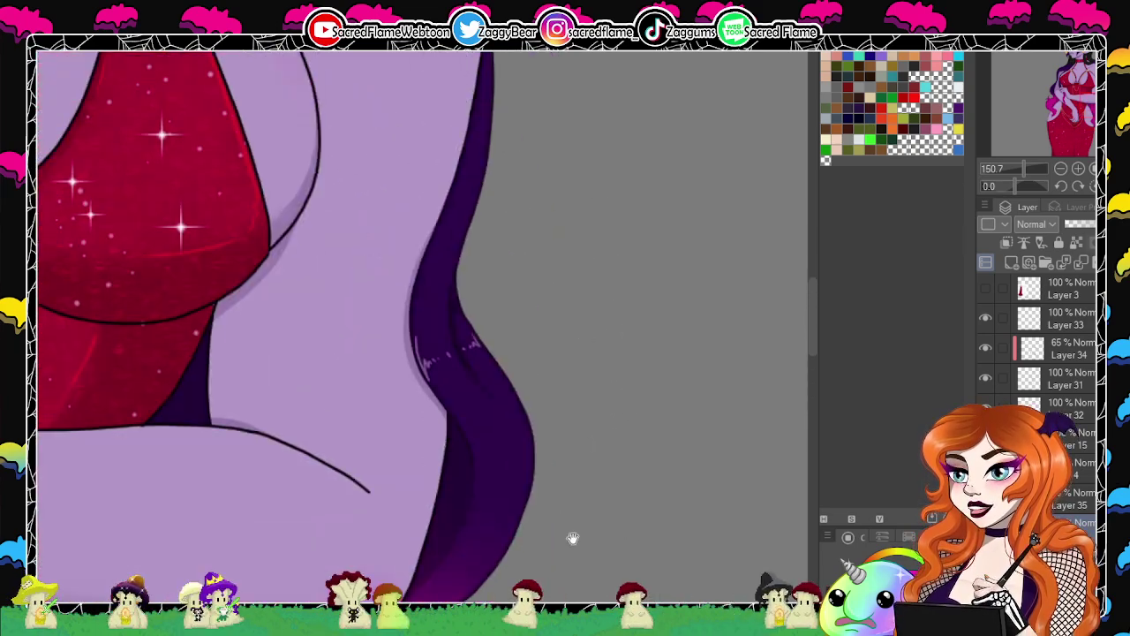
left_click_drag(656, 479, 661, 485)
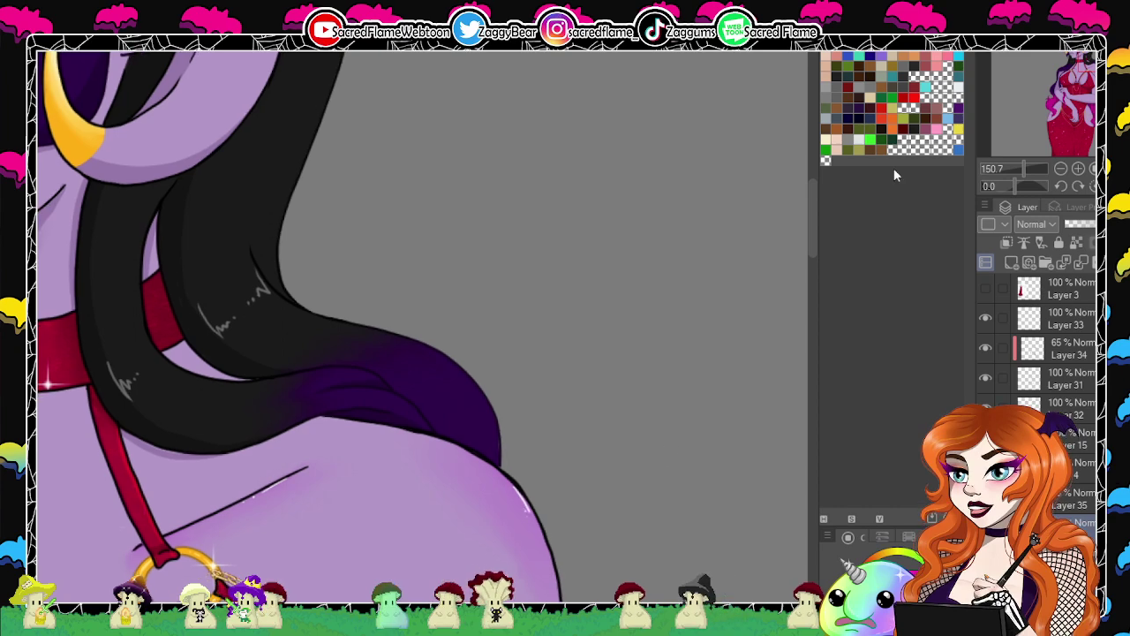
Tint the red gown's line art with a flat fill on a clipped layer and adjust that layer's opacity.
left_click_drag(1024, 169, 1013, 170)
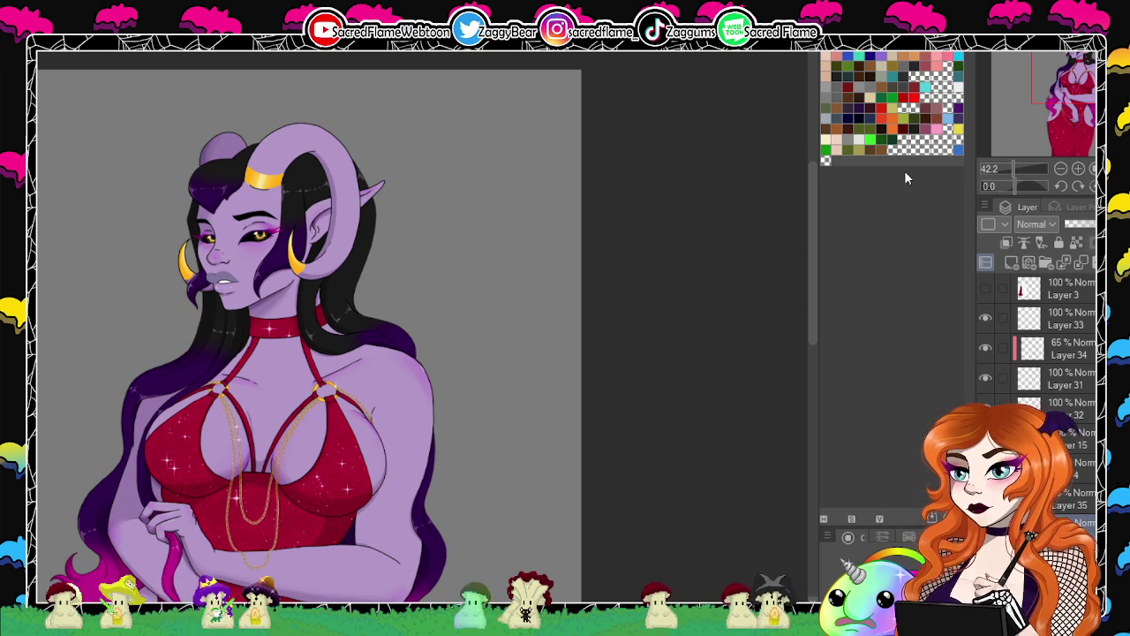
left_click_drag(604, 356, 739, 320)
scroll(740, 355, "down", 5)
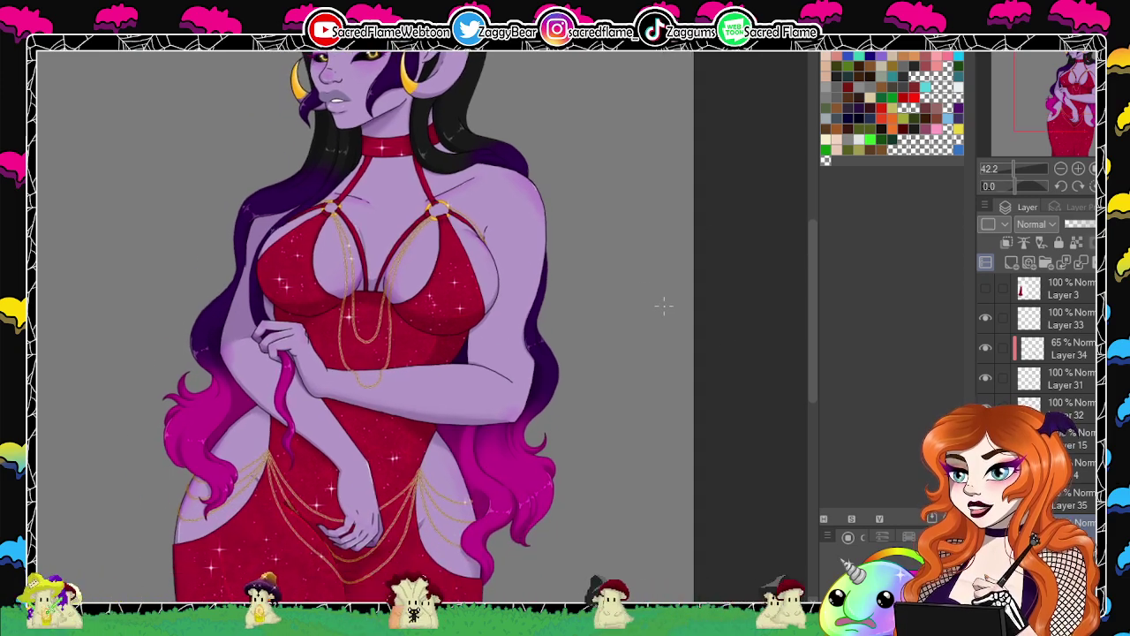
left_click_drag(707, 321, 731, 299)
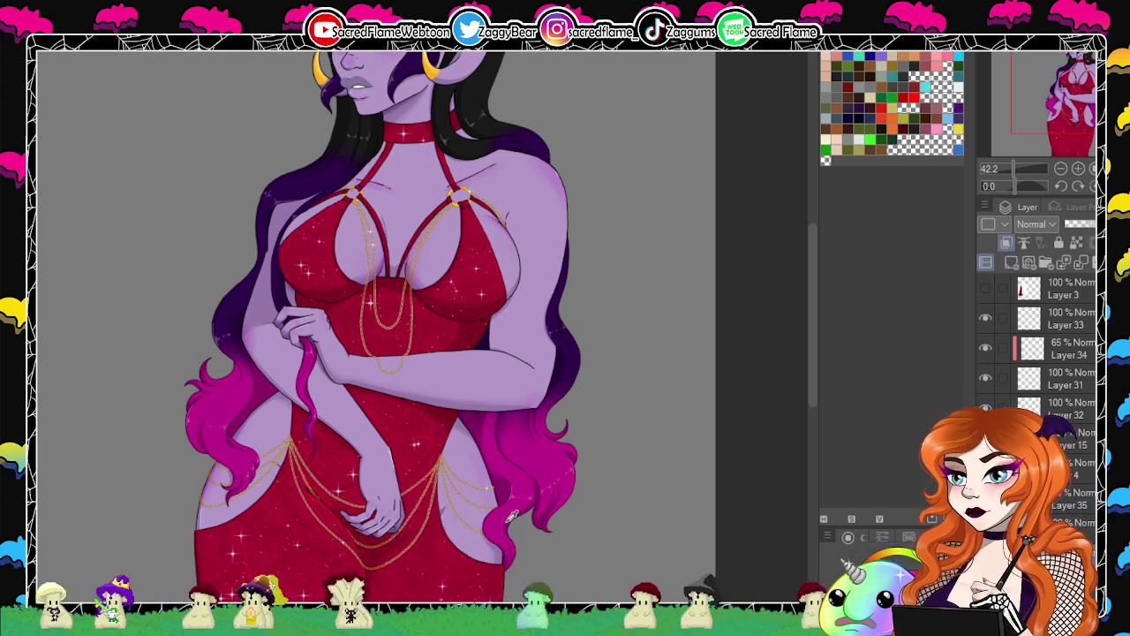
key("ctrl+a")
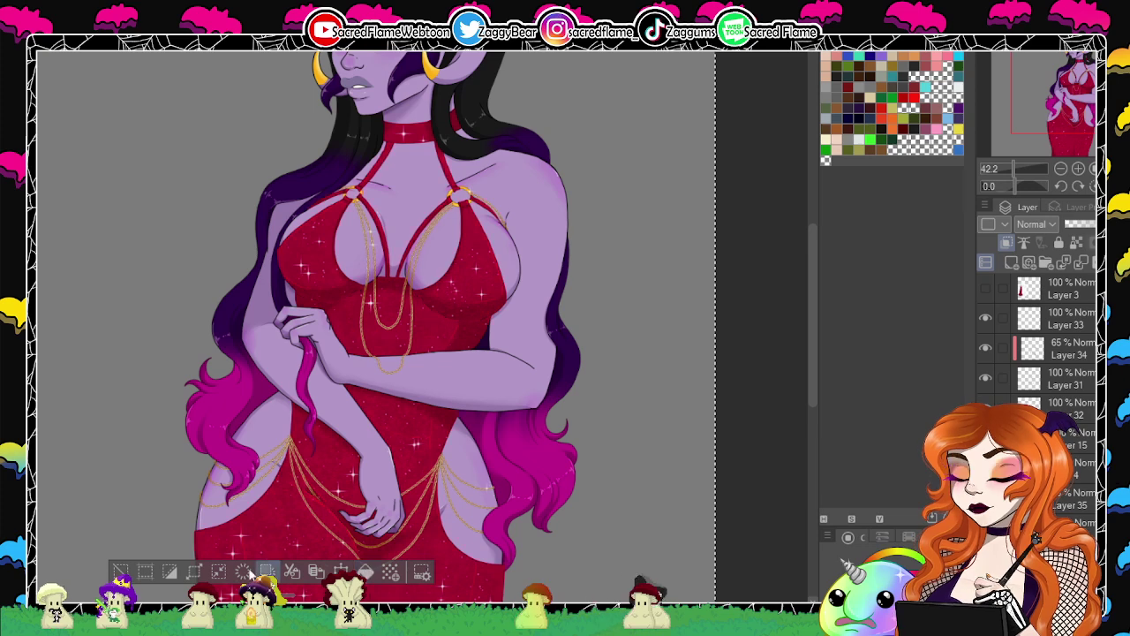
left_click(127, 573)
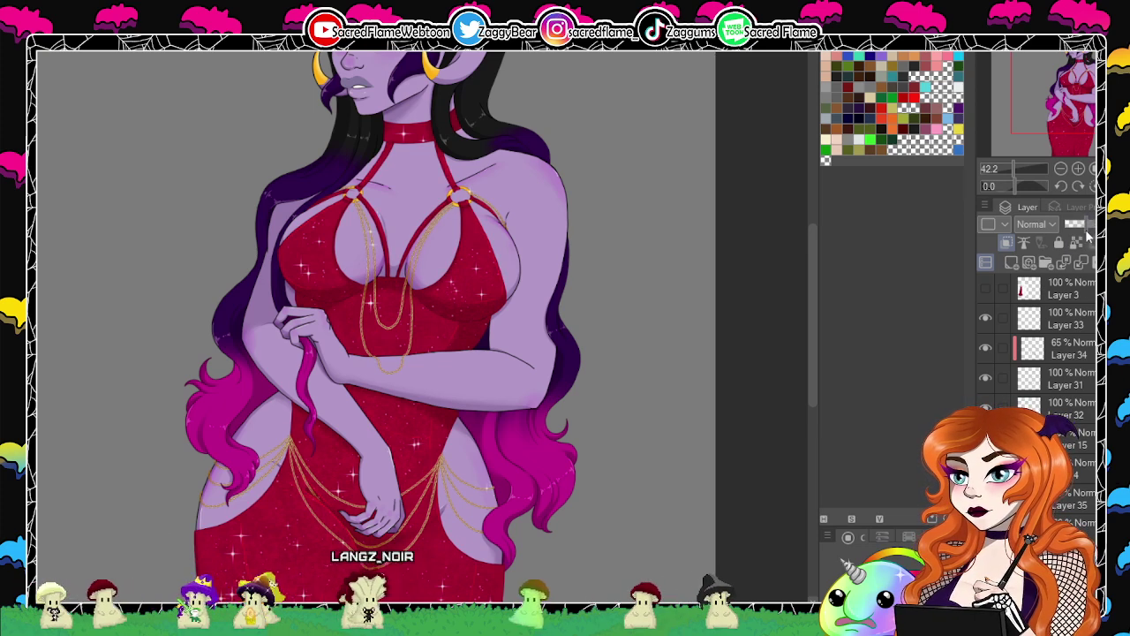
Add a clipped layer over the horn line art and recolour the black outline of the gold horn tip beside the cheek in gold.
left_click_drag(1021, 167, 1013, 173)
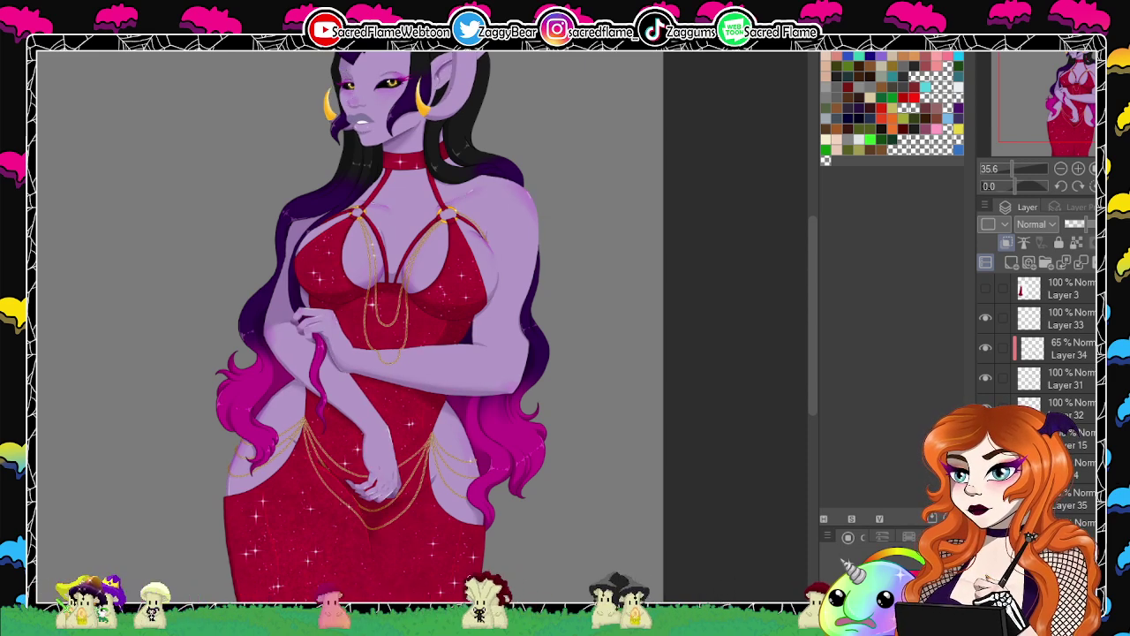
left_click(1059, 582)
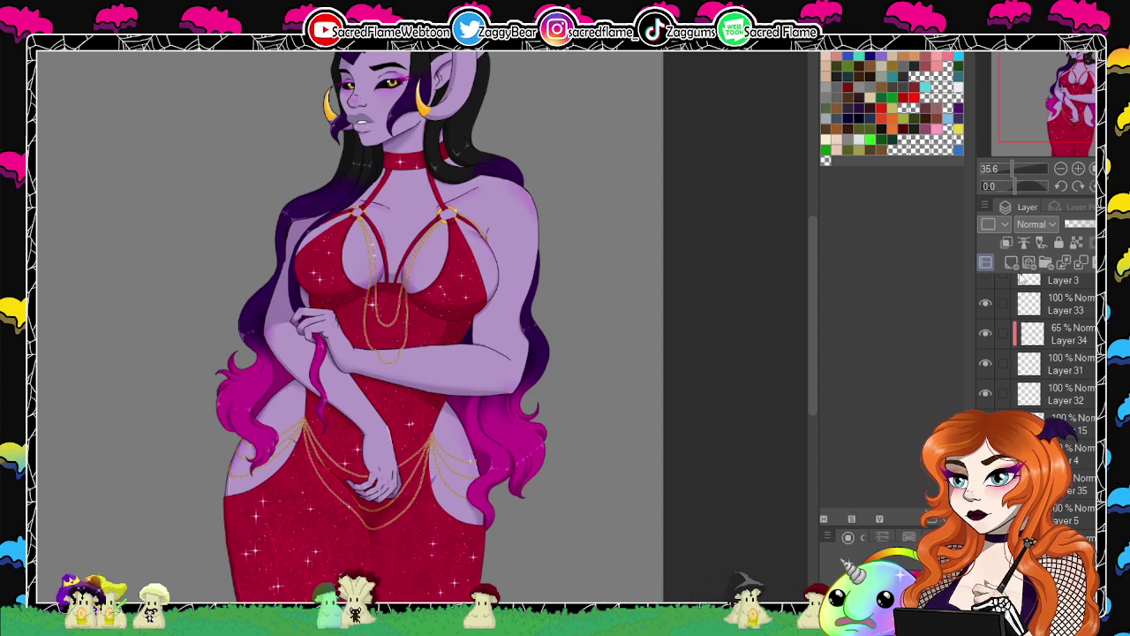
left_click_drag(1012, 168, 1029, 169)
left_click_drag(583, 312, 592, 578)
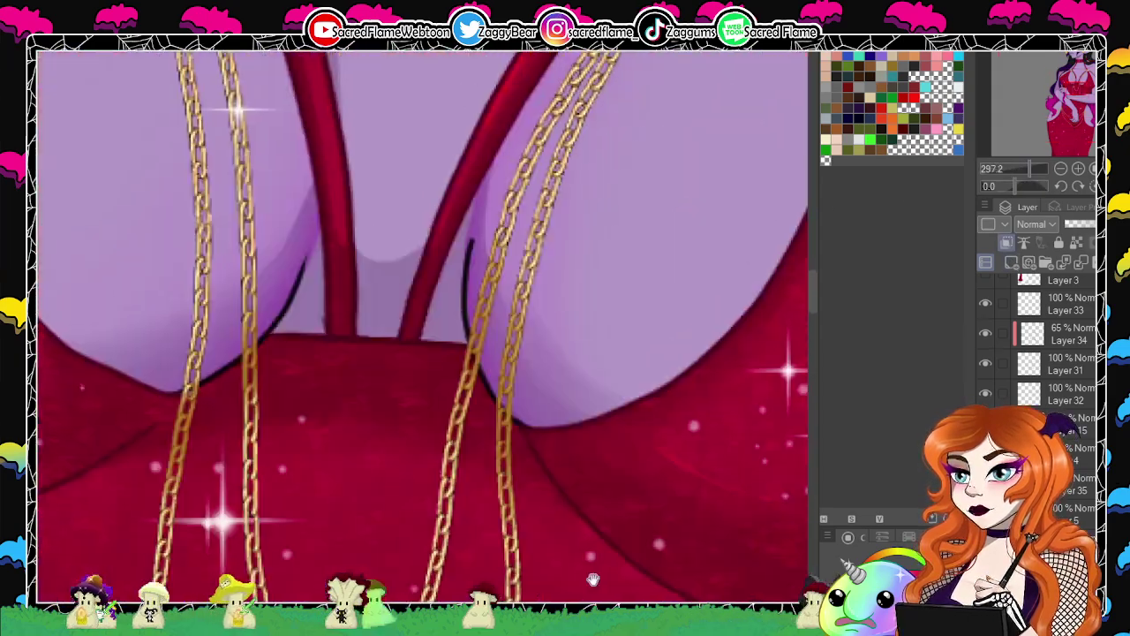
left_click_drag(609, 150, 618, 586)
left_click_drag(537, 176, 608, 496)
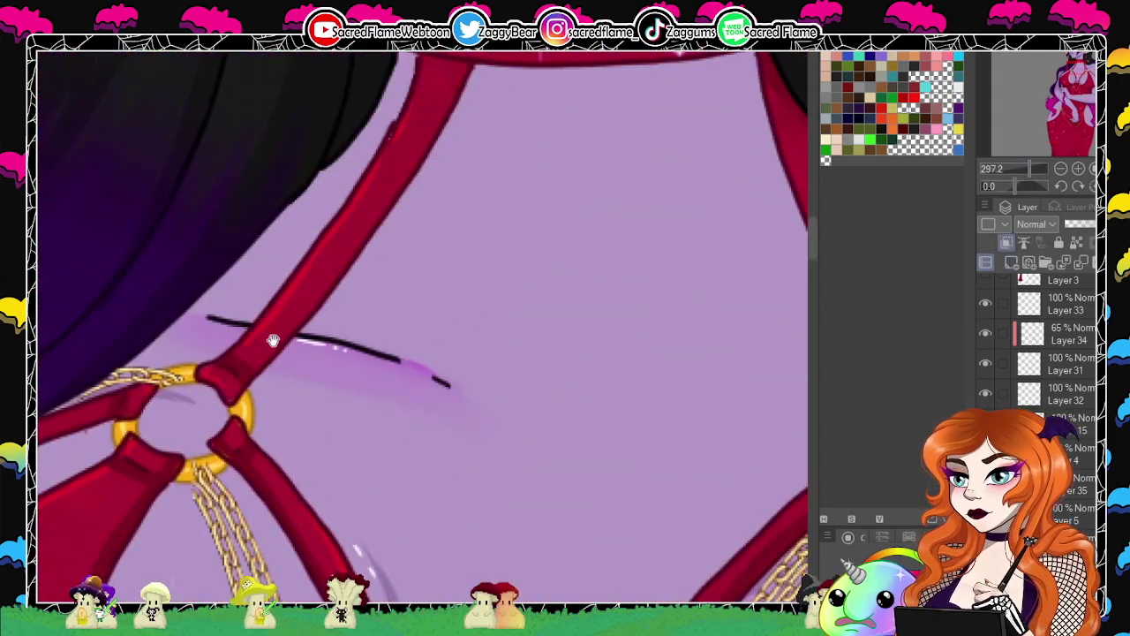
left_click_drag(272, 340, 312, 554)
left_click_drag(399, 202, 432, 591)
left_click_drag(389, 292, 491, 598)
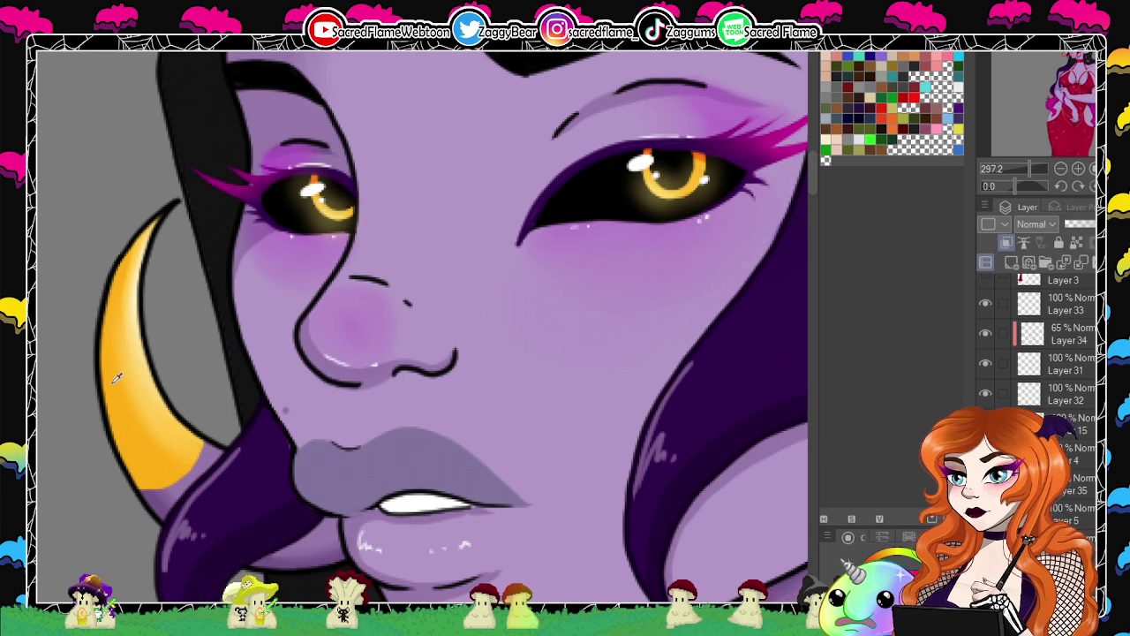
mouse_move(176, 205)
left_mouse_down()
mouse_move(186, 261)
mouse_move(123, 277)
mouse_move(93, 338)
left_mouse_up()
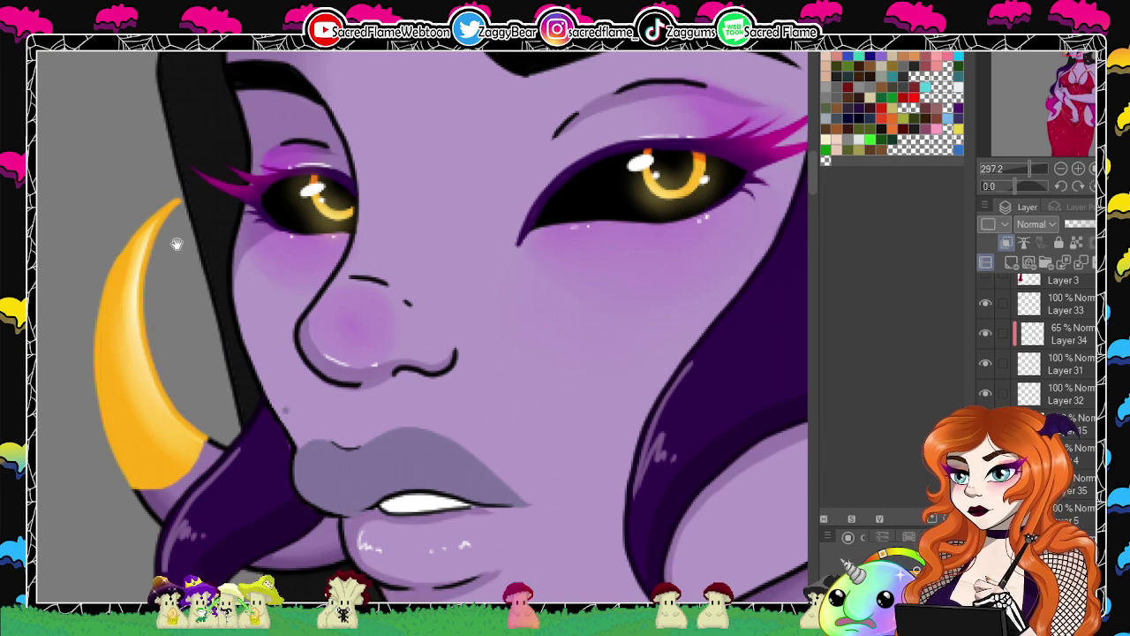
Recolour the outline of the other gold horn tip, below the pointed ear, in the same gold.
mouse_move(602, 280)
left_mouse_down()
mouse_move(277, 222)
mouse_move(100, 284)
left_mouse_up()
mouse_move(413, 125)
left_mouse_down()
mouse_move(368, 308)
mouse_move(409, 434)
left_mouse_up()
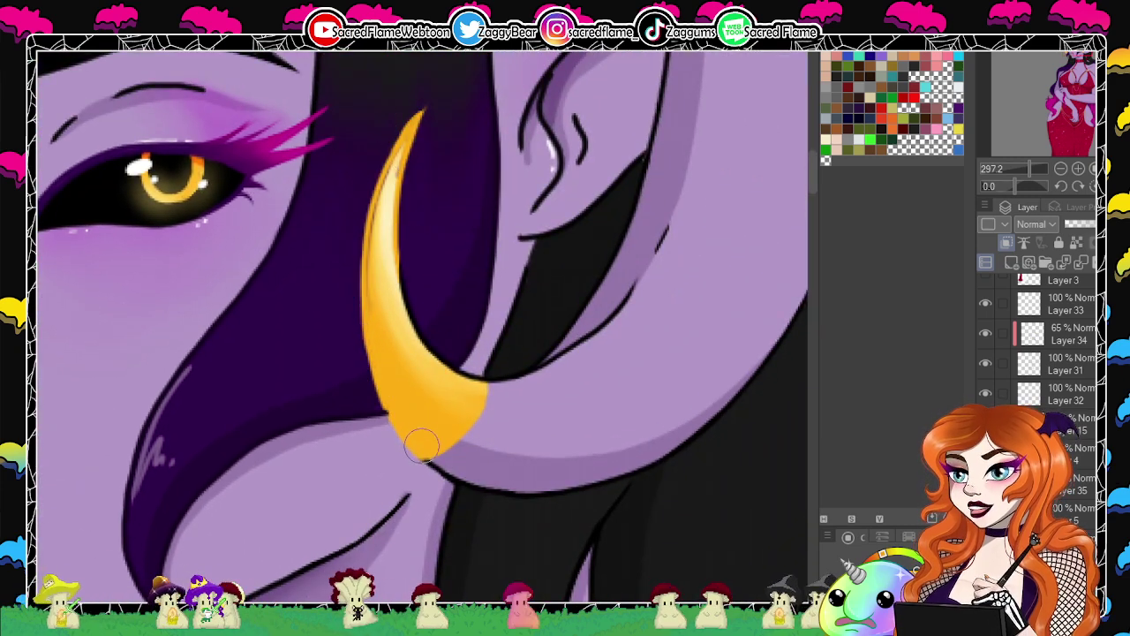
left_click_drag(449, 362, 402, 258)
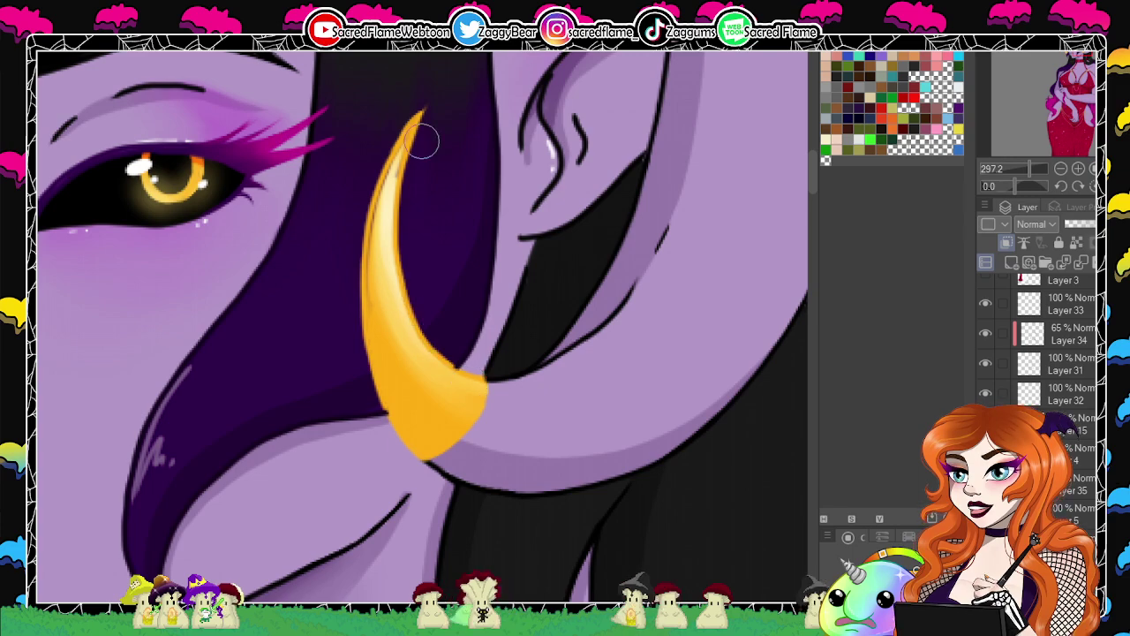
Recolour the lower edge and both side outlines of the gold band around the large horn in gold.
left_click_drag(651, 135, 669, 462)
left_click_drag(527, 84, 544, 378)
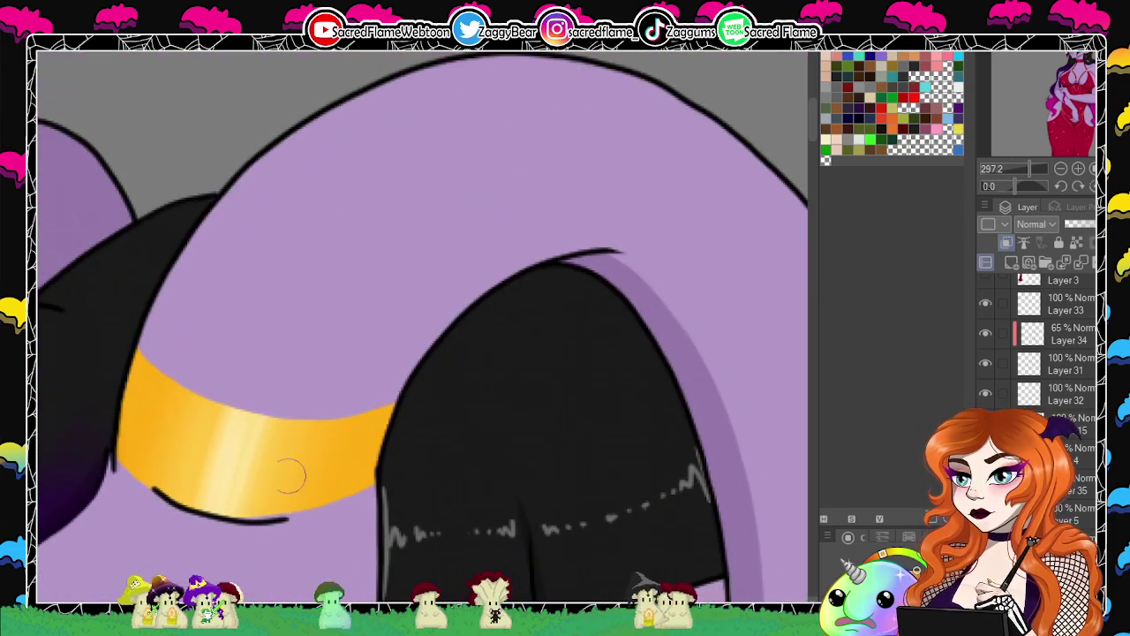
mouse_move(158, 482)
left_mouse_down()
mouse_move(227, 522)
mouse_move(313, 512)
left_mouse_up()
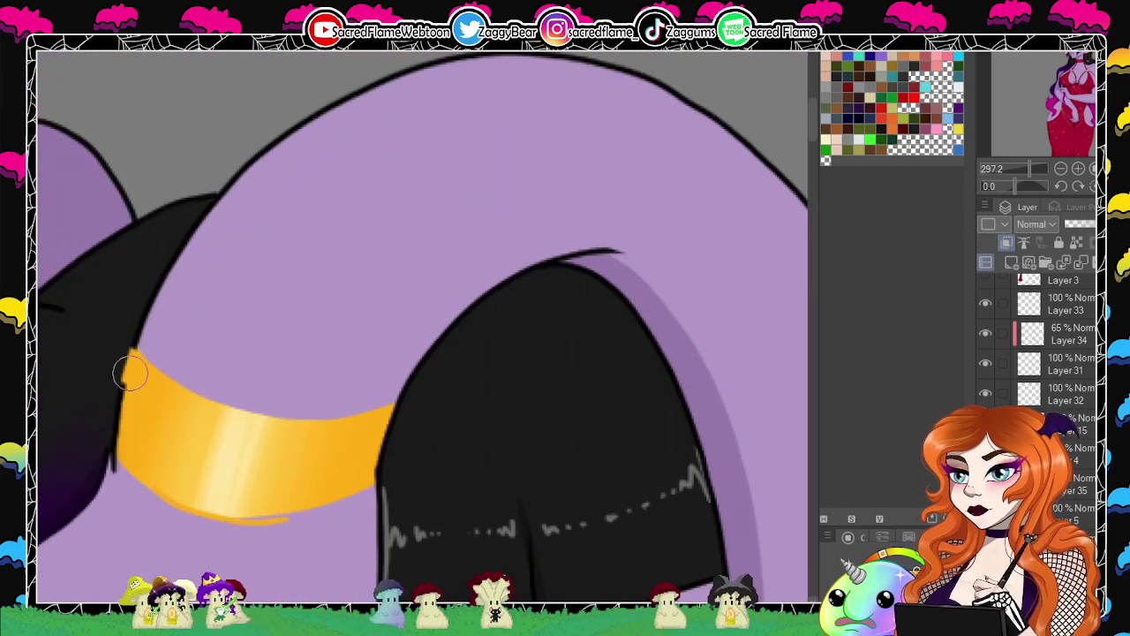
mouse_move(127, 365)
left_mouse_down()
mouse_move(118, 353)
mouse_move(113, 459)
left_mouse_up()
left_click_drag(378, 470, 403, 419)
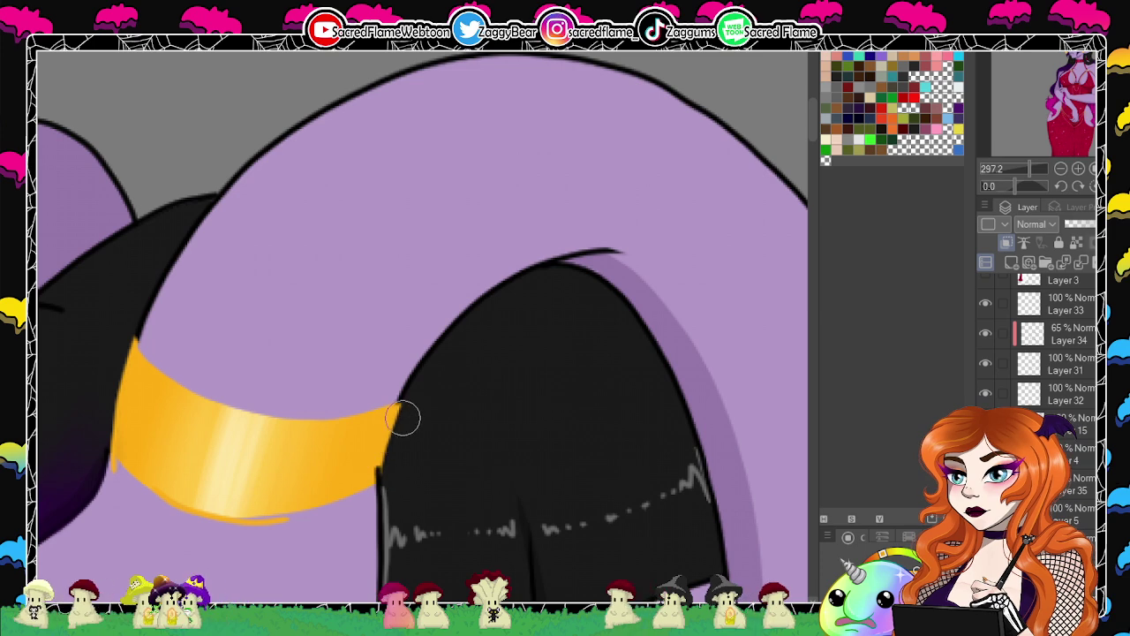
Lower the opacity of the gold outline colouring so the dark line shows through, and review the head and figure.
left_click_drag(515, 413, 532, 371)
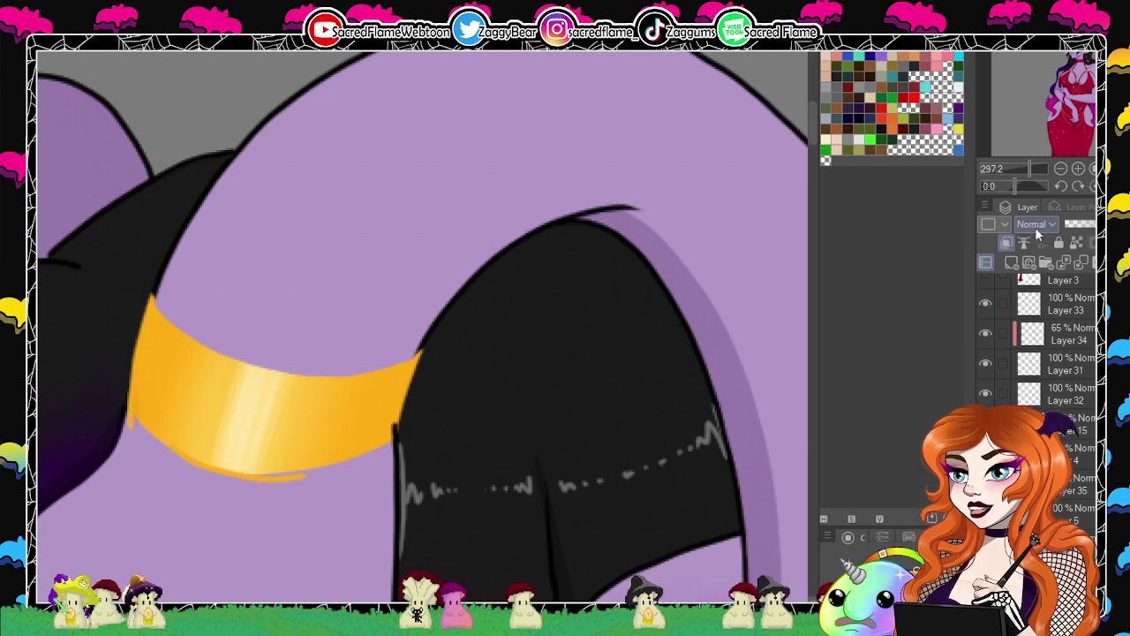
left_click_drag(1016, 186, 1030, 187)
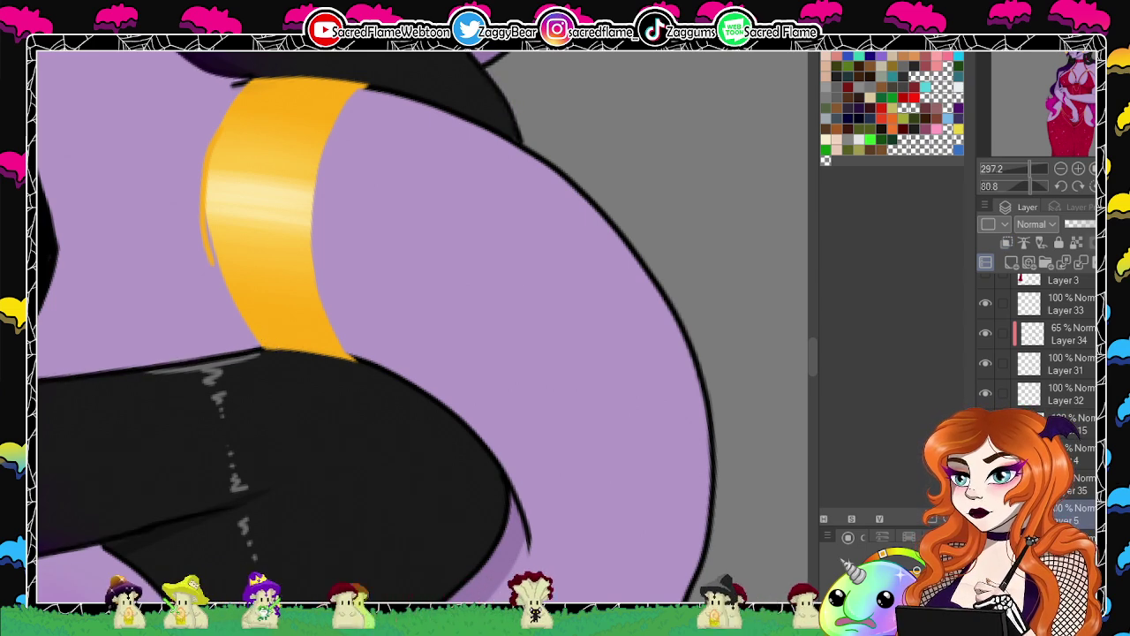
left_click(1089, 225)
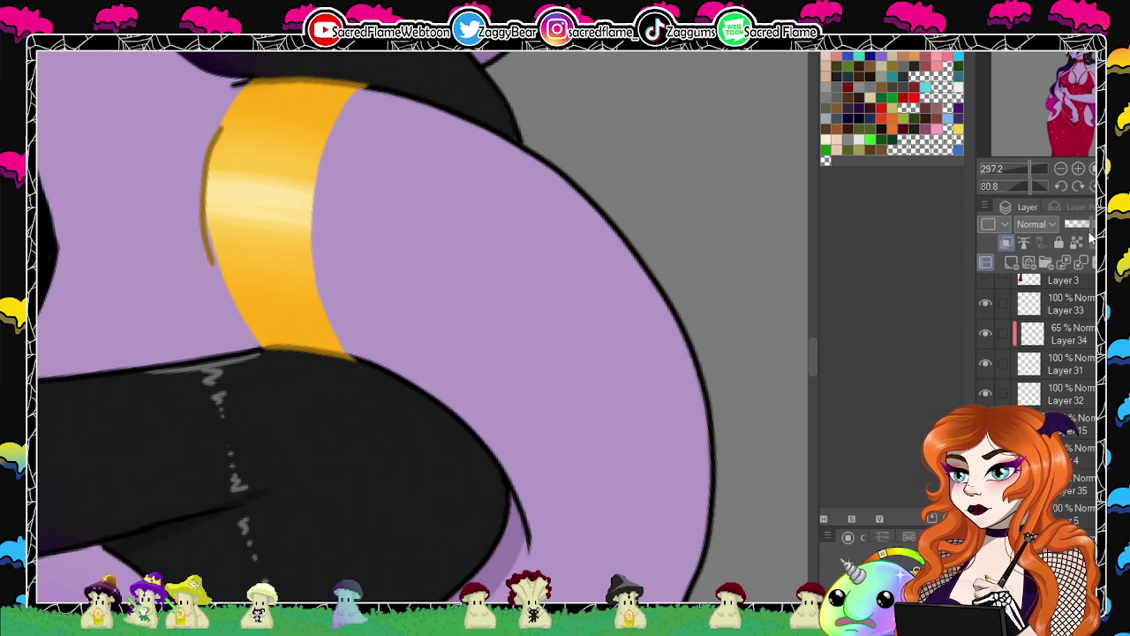
left_click(1092, 187)
left_click_drag(1030, 169, 1017, 168)
left_click_drag(635, 483, 704, 268)
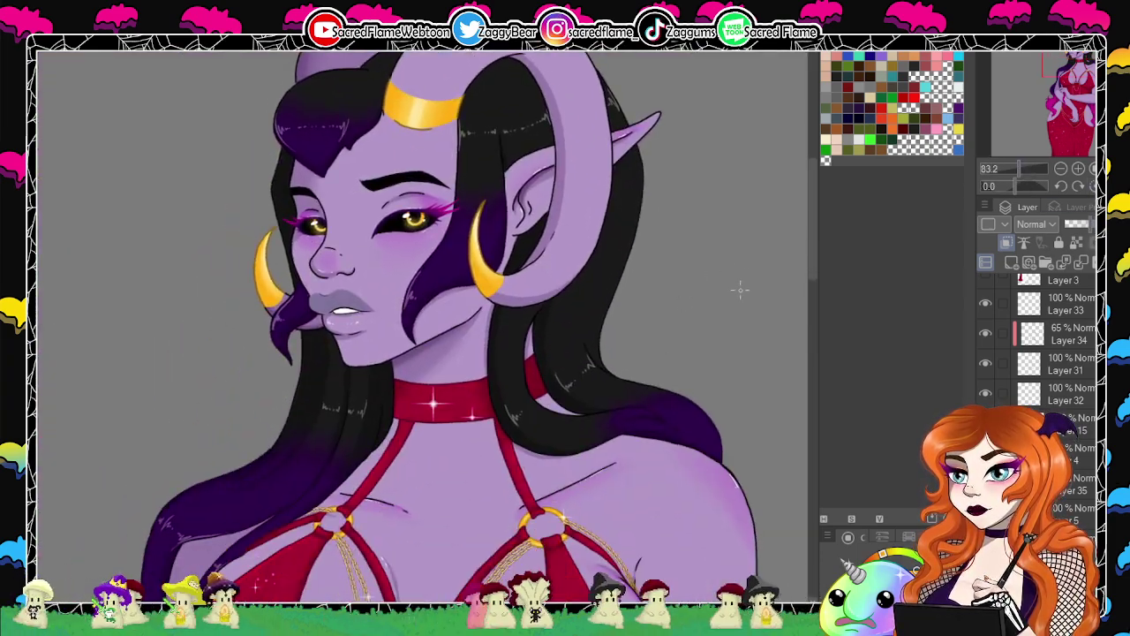
left_click_drag(1019, 169, 1011, 174)
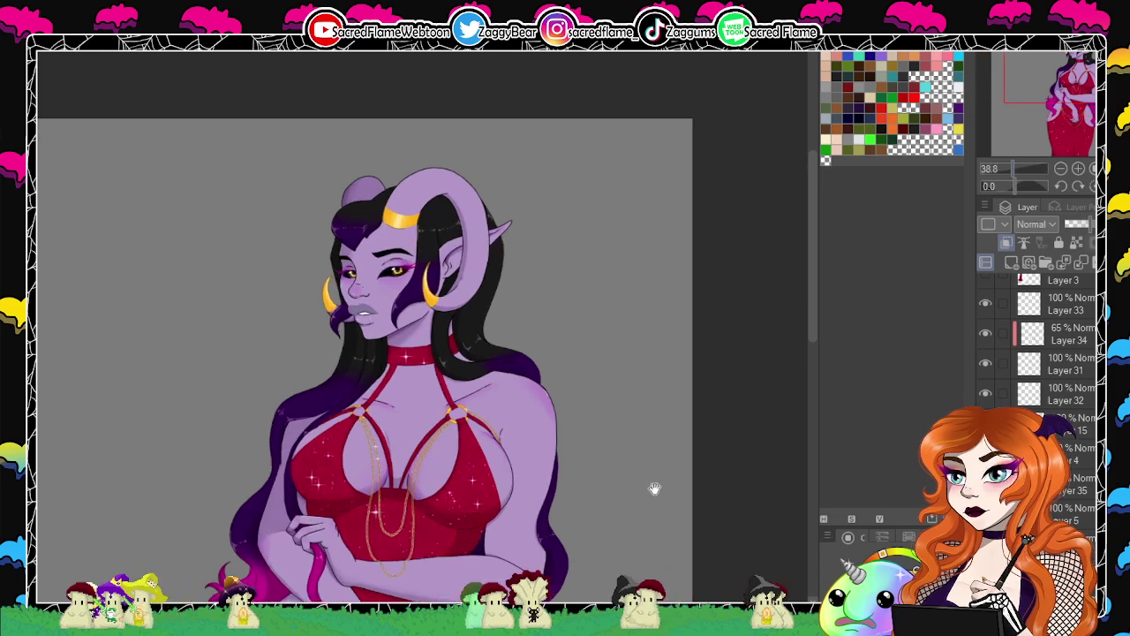
left_click_drag(651, 486, 698, 355)
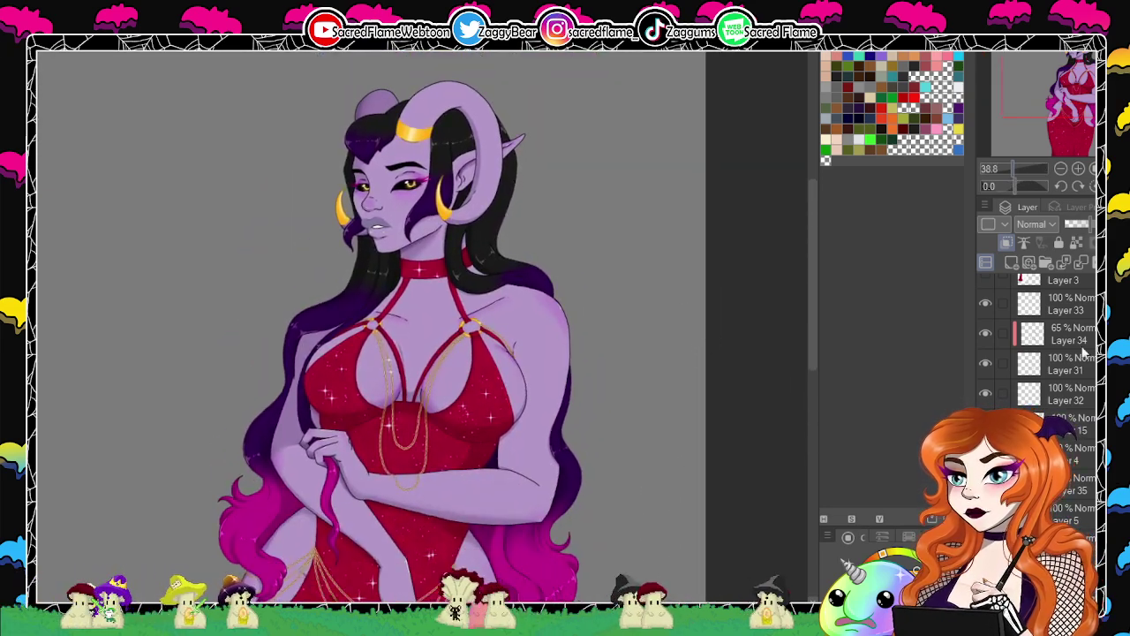
Add a clipped layer above the body chains on Layer 31, fill it with golden orange and reduce its opacity to 52%.
scroll(1073, 283, "up", 1)
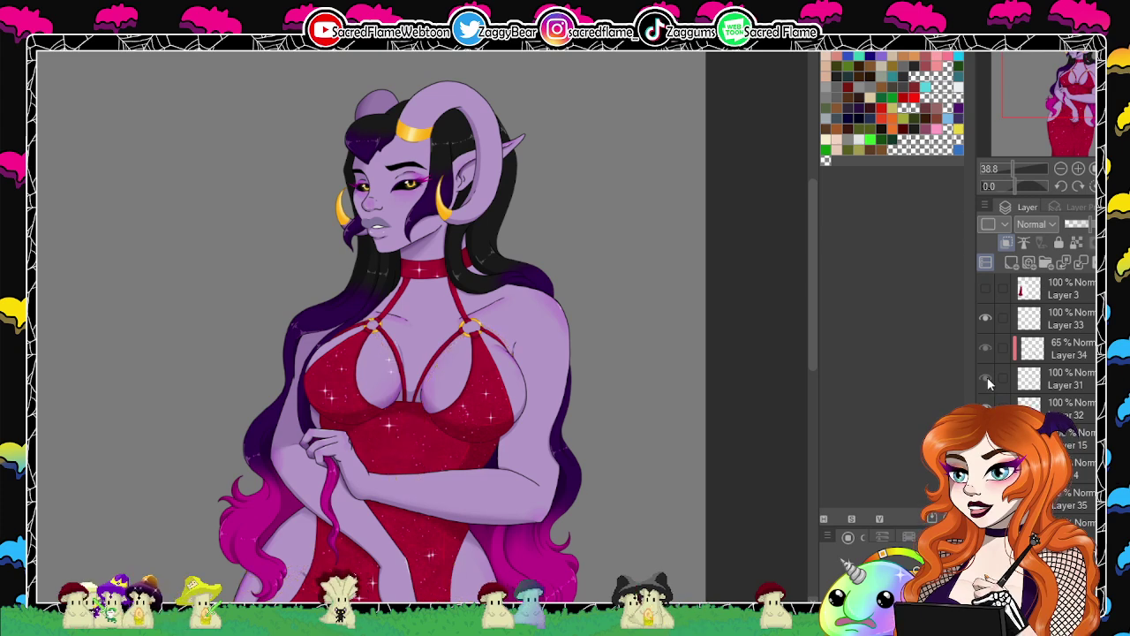
left_click(1059, 374)
left_click(1007, 242)
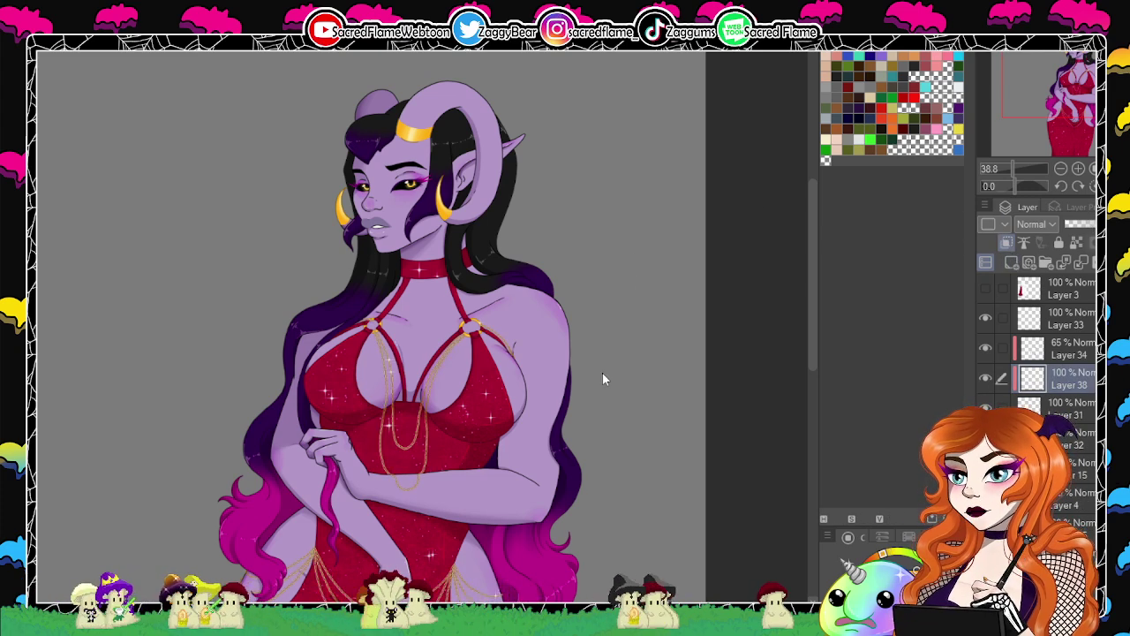
key("ctrl+a")
key("alt+BackSpace")
left_click(147, 572)
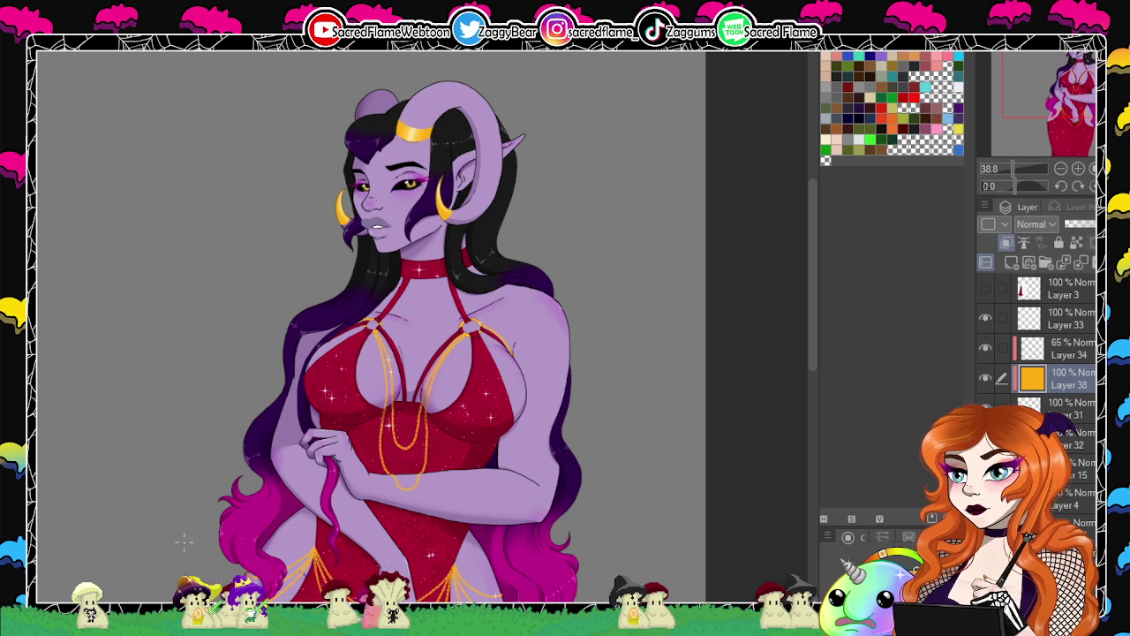
left_click(1089, 224)
left_click_drag(1089, 233, 1092, 235)
Add another clipped layer above the golden orange fill and go over the body chains from the bust down to the hips.
left_click(1012, 262)
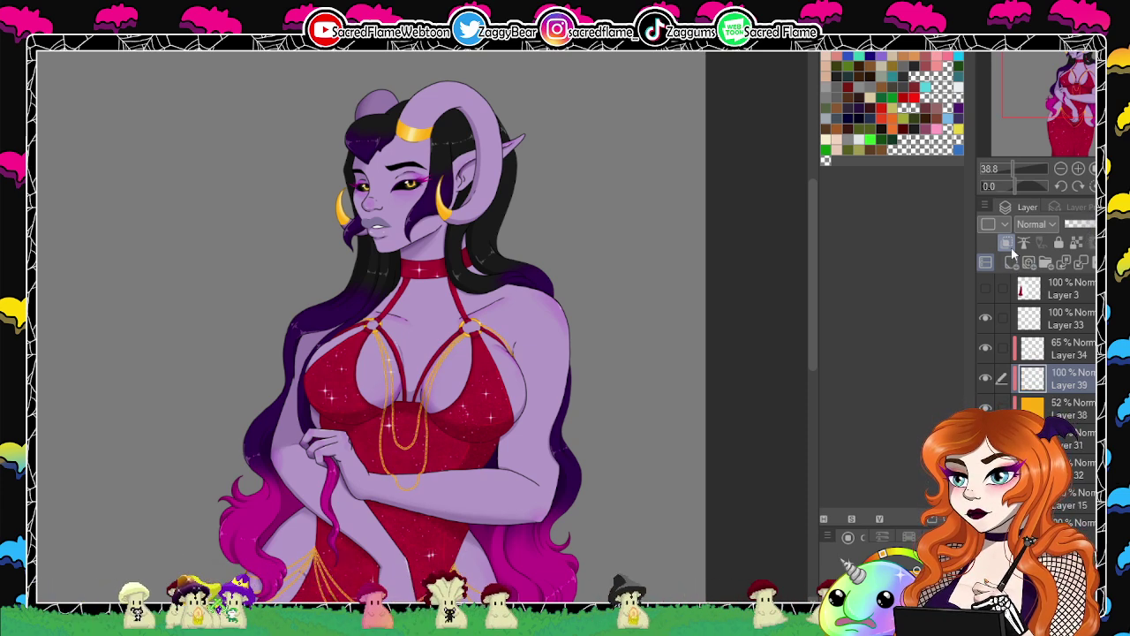
left_click_drag(1014, 167, 1021, 168)
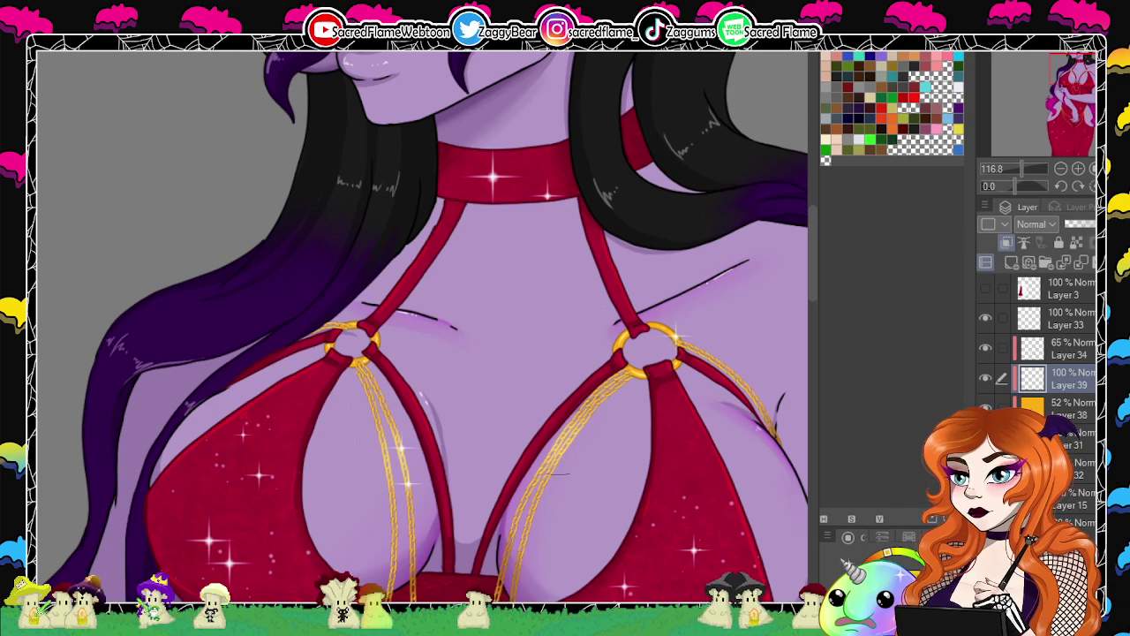
left_click_drag(626, 472, 383, 256)
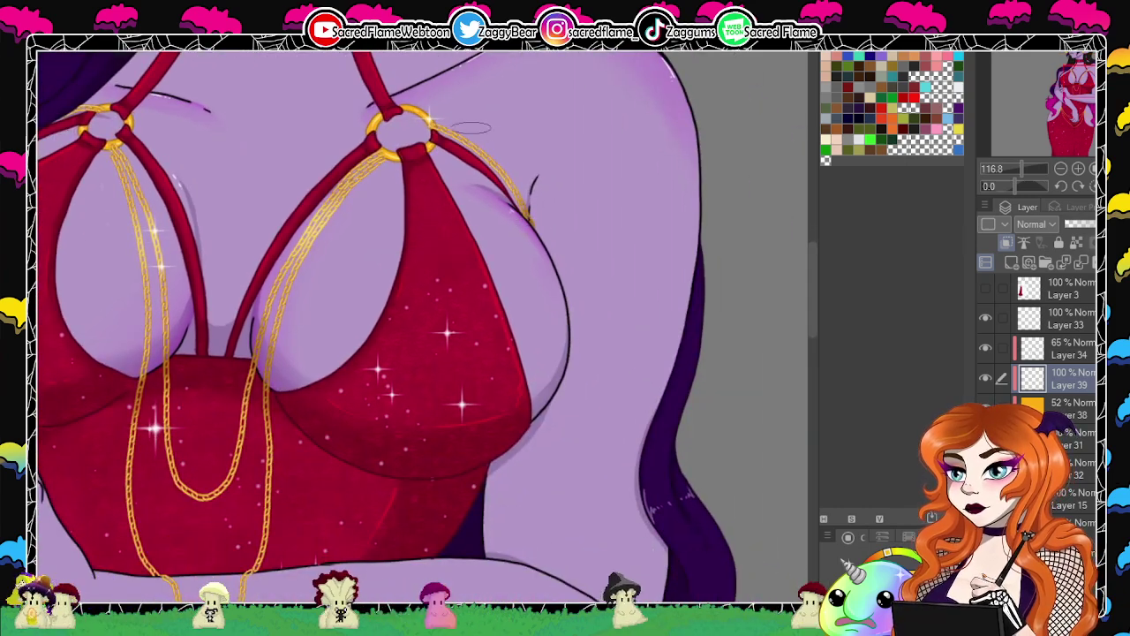
left_click_drag(327, 326, 435, 369)
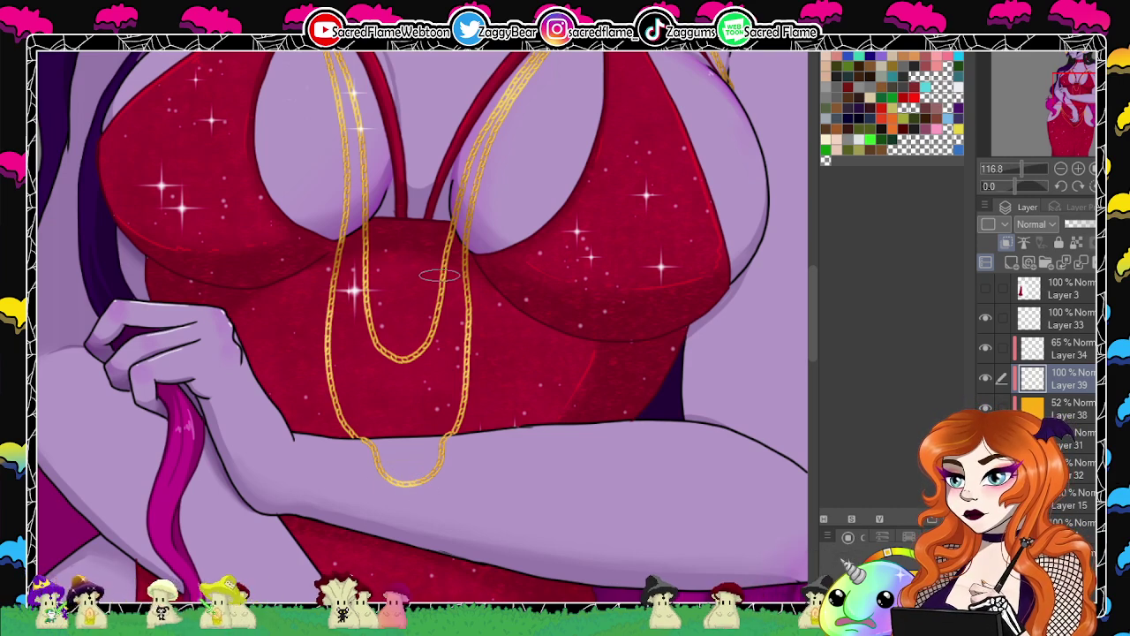
left_click_drag(392, 481, 653, 119)
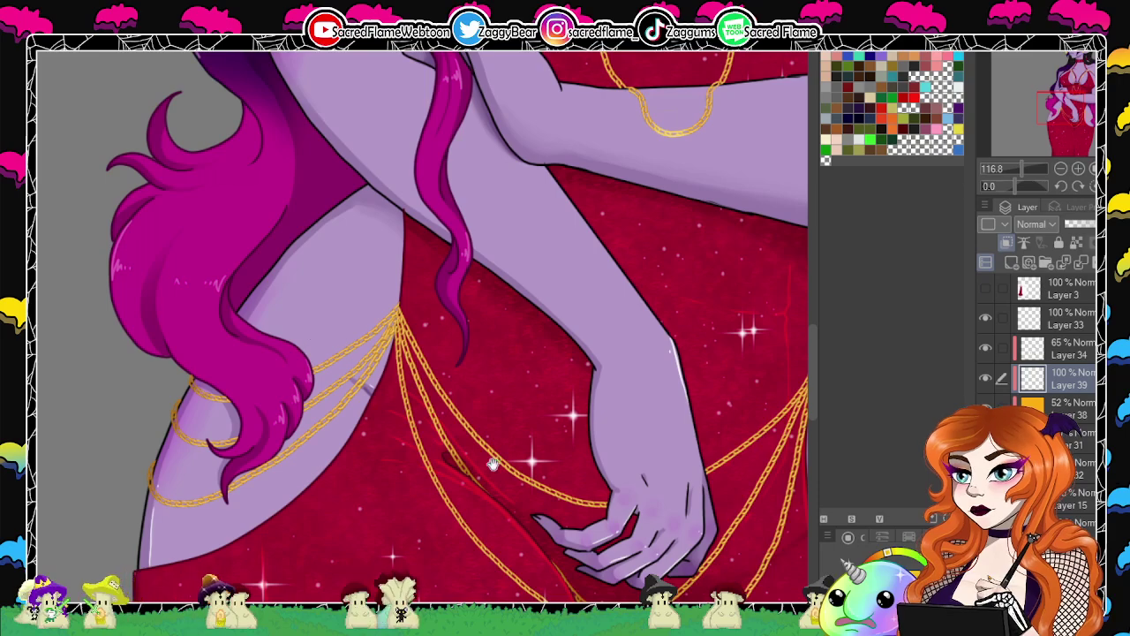
left_click_drag(493, 464, 321, 374)
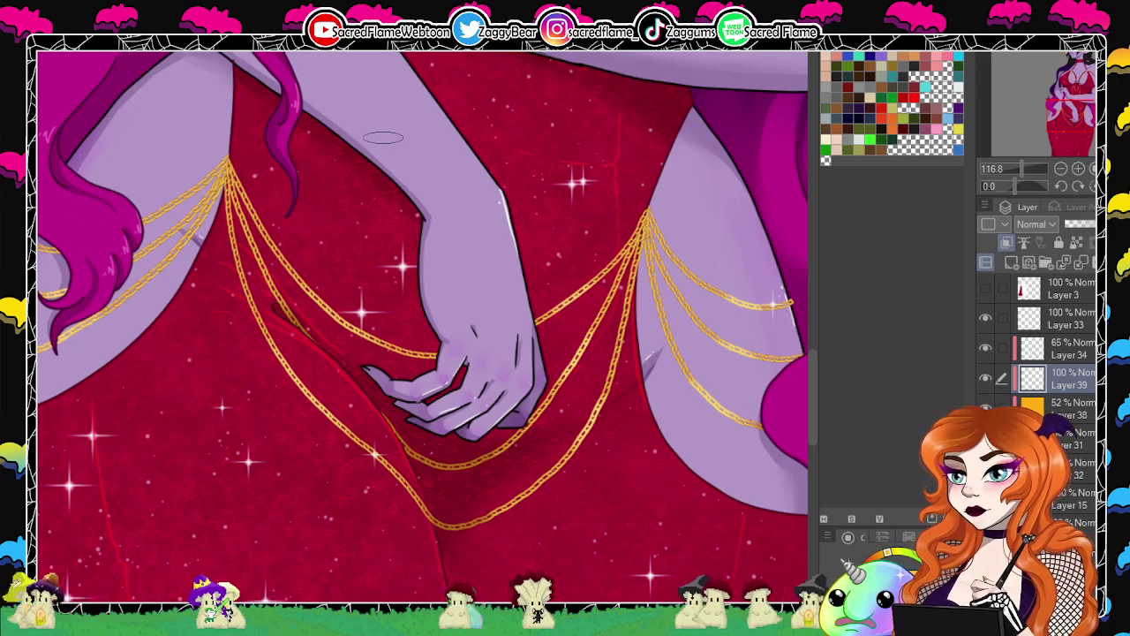
Examine the gold body chains up close, from the bust rings and shoulder chain down to the hips.
left_click_drag(1022, 171, 1010, 171)
left_click_drag(655, 263, 617, 411)
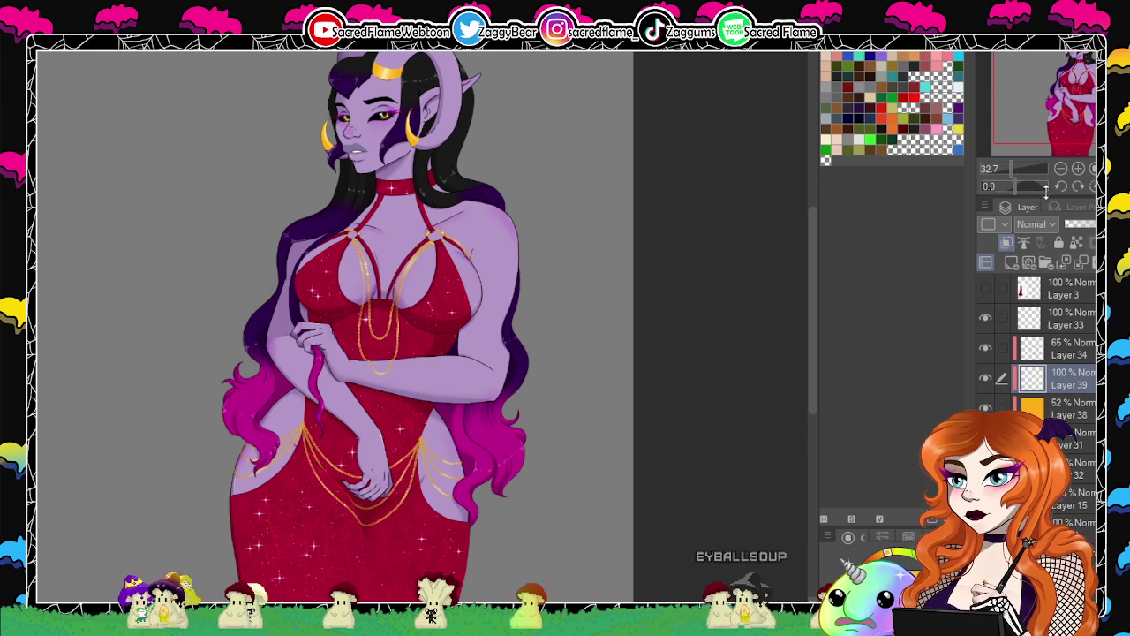
left_click_drag(1015, 172, 1025, 188)
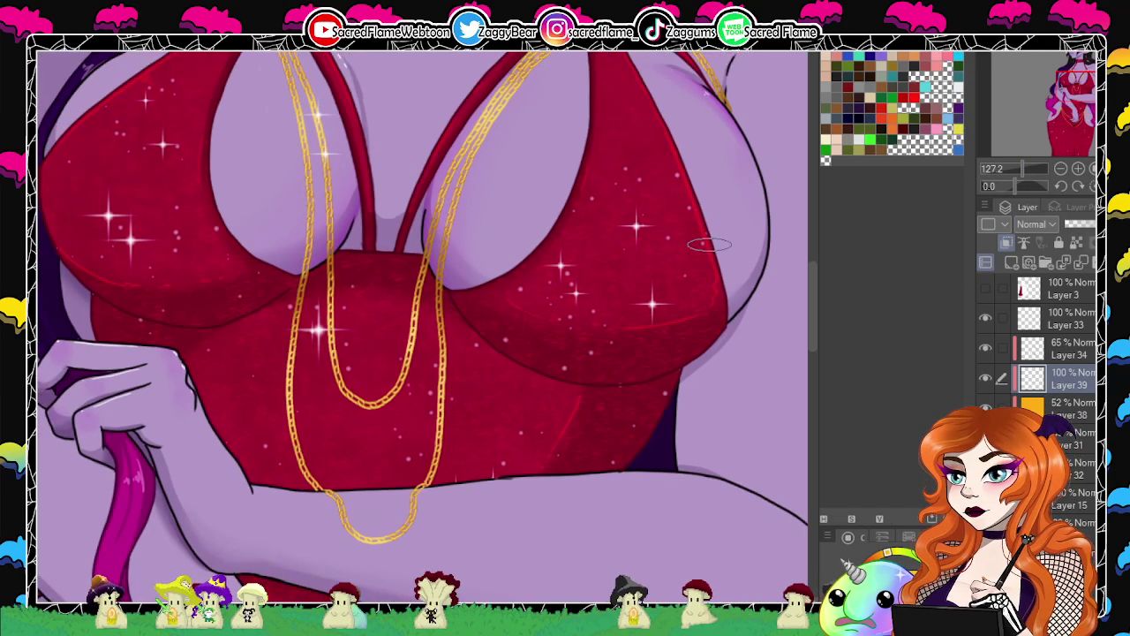
left_click_drag(720, 237, 726, 466)
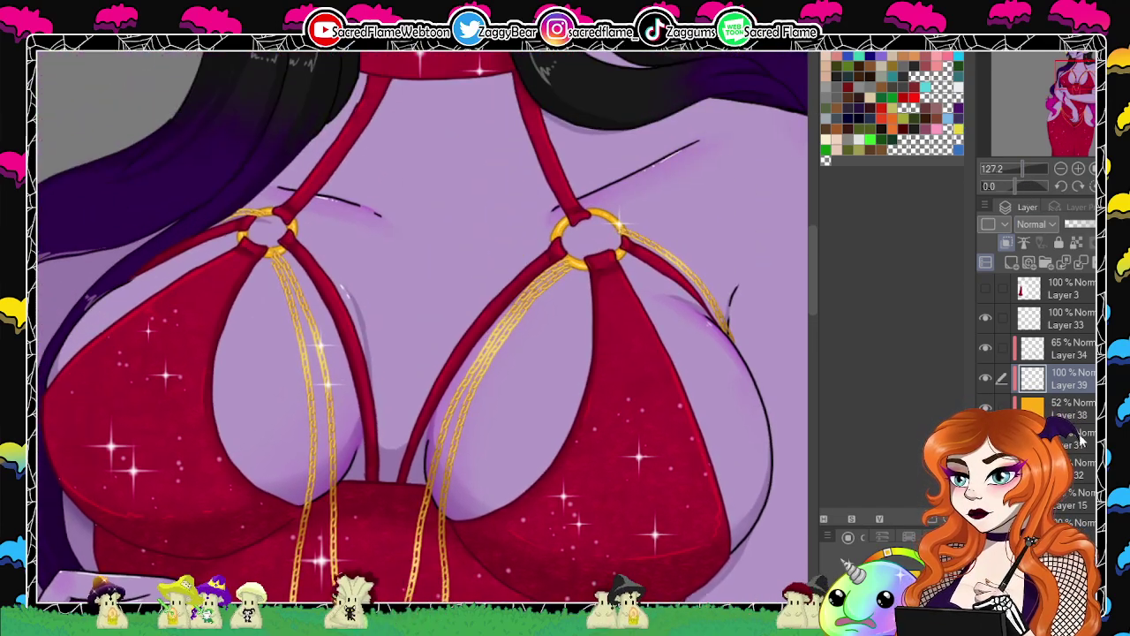
left_click_drag(1022, 169, 1028, 170)
mouse_move(583, 435)
left_mouse_down()
mouse_move(595, 482)
mouse_move(648, 570)
left_mouse_up()
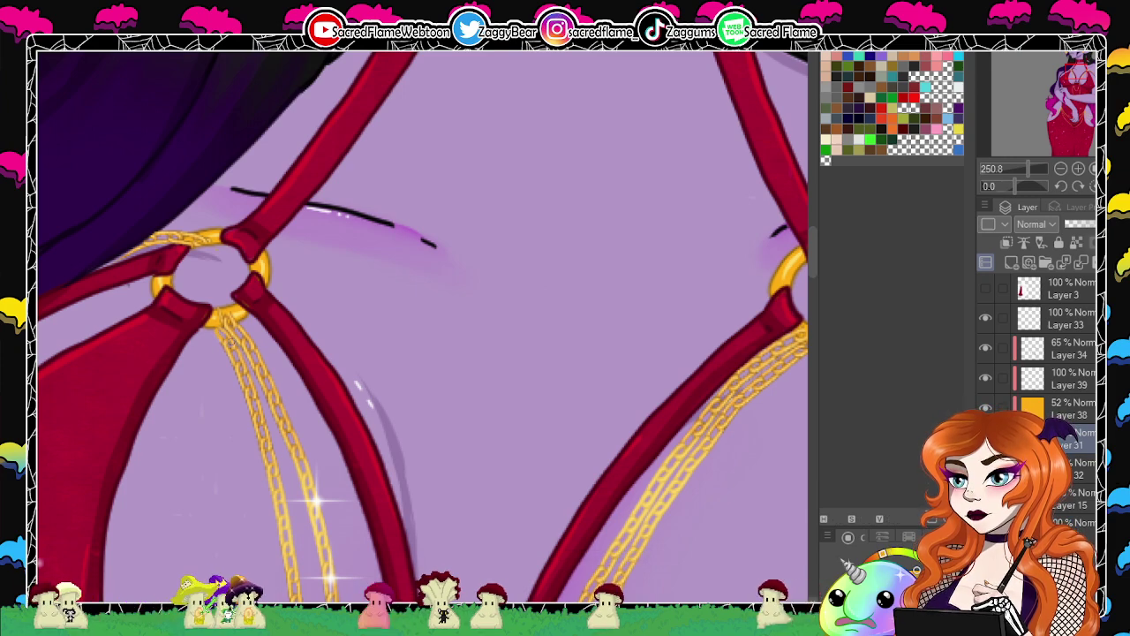
left_click(1022, 187)
left_click_drag(1023, 187, 972, 186)
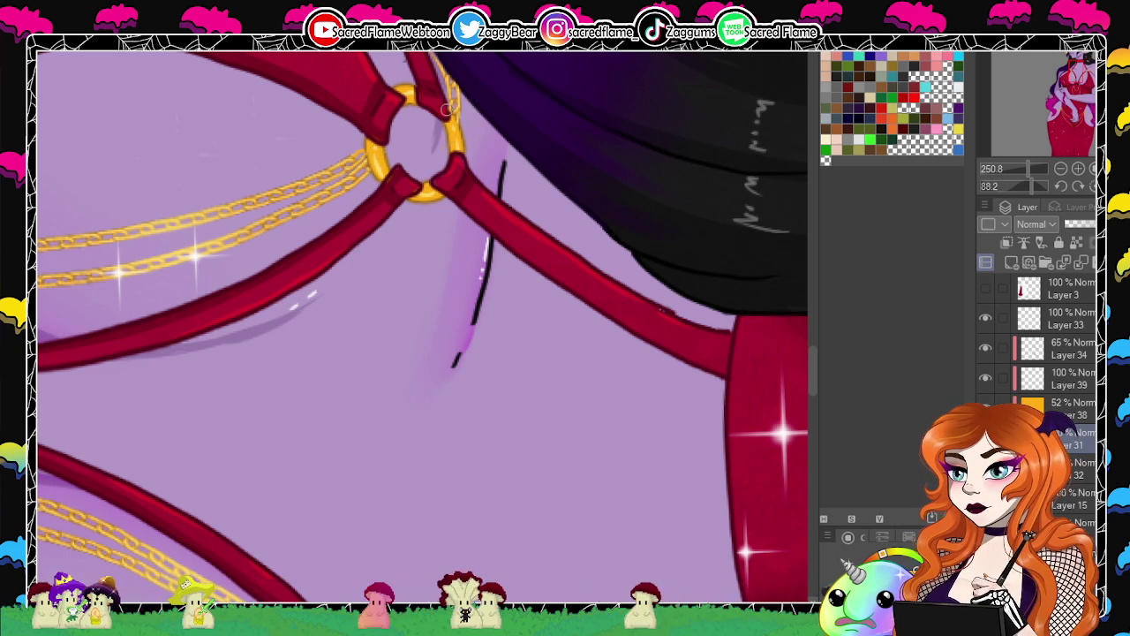
left_click_drag(471, 508, 486, 277)
left_click_drag(512, 495, 531, 267)
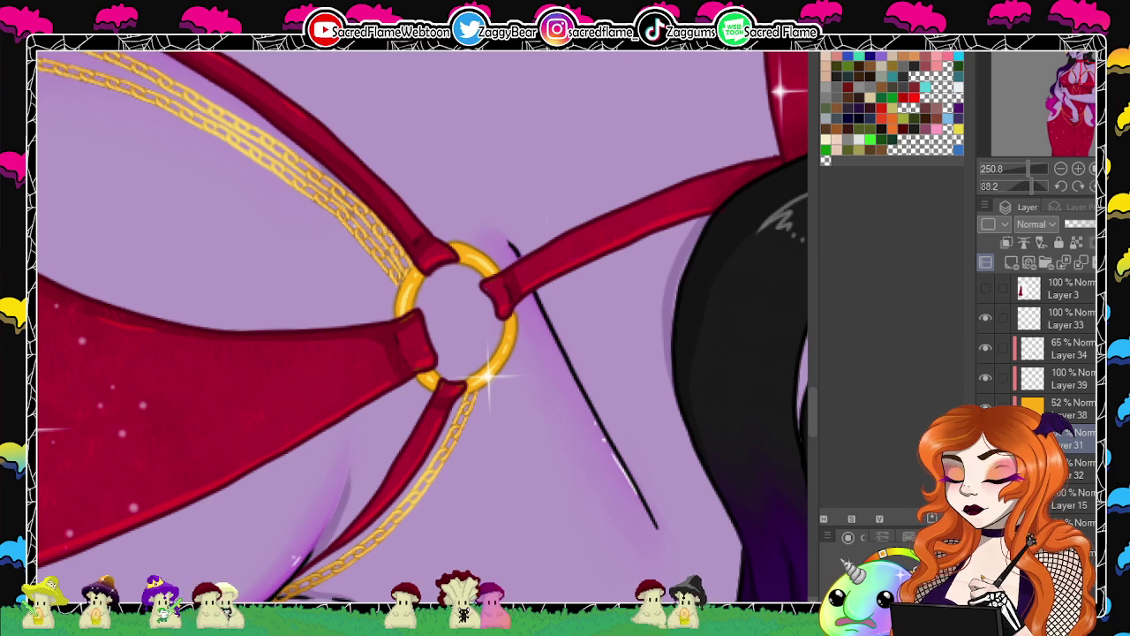
key("ctrl+@")
left_click_drag(710, 405, 656, 305)
left_click_drag(719, 428, 744, 295)
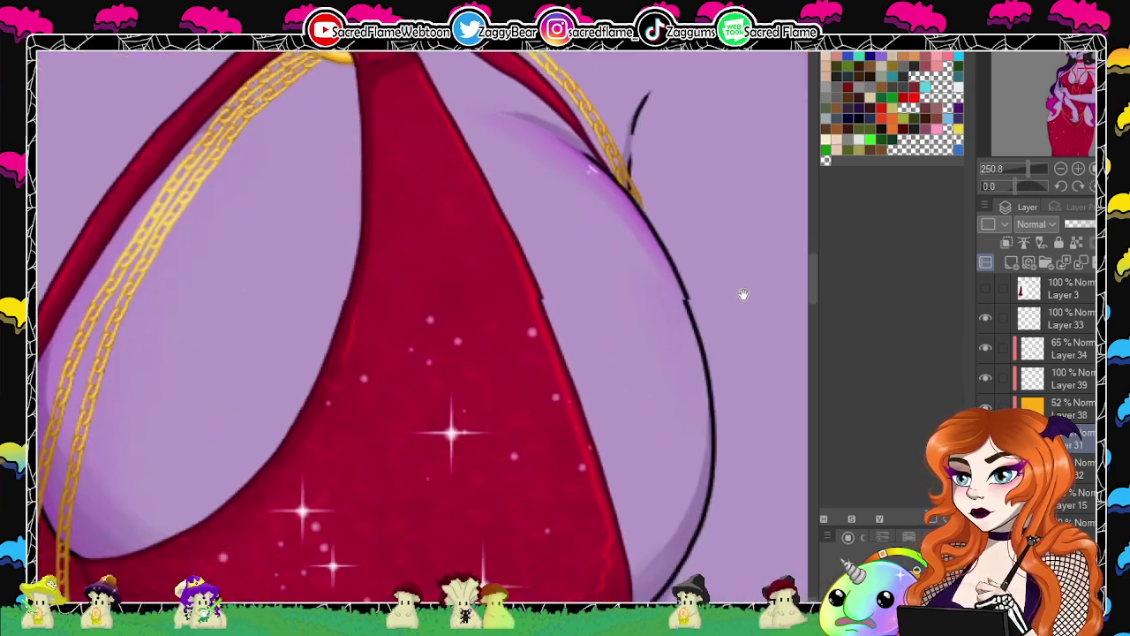
left_click_drag(394, 499, 544, 356)
scroll(543, 356, "down", 10)
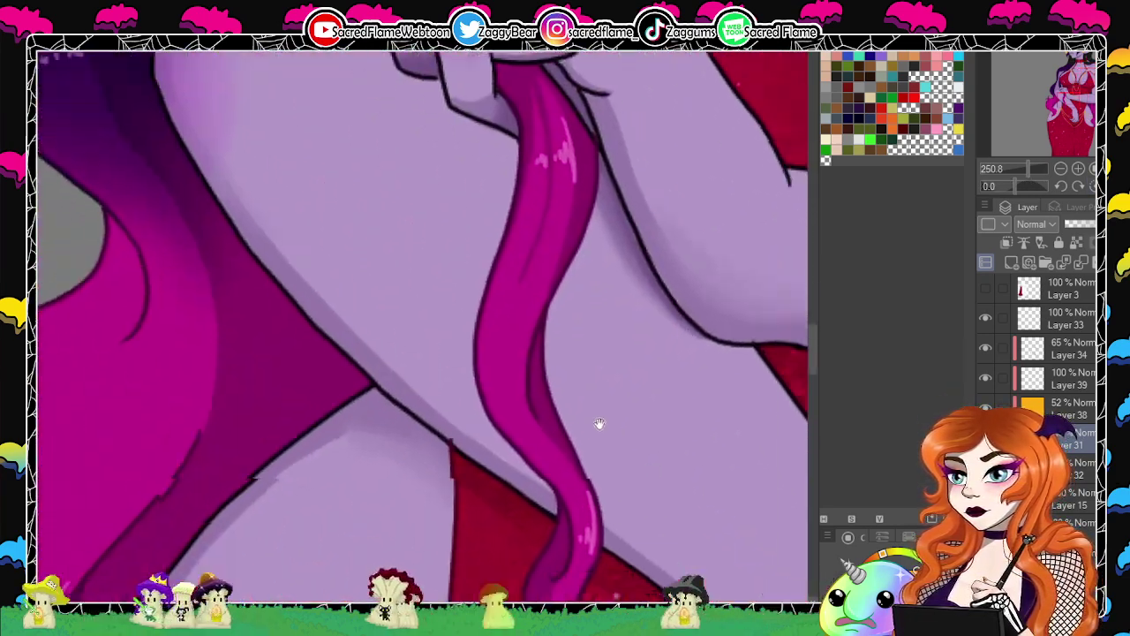
left_click_drag(600, 423, 712, 169)
left_click_drag(671, 313, 504, 182)
left_click_drag(738, 329, 485, 469)
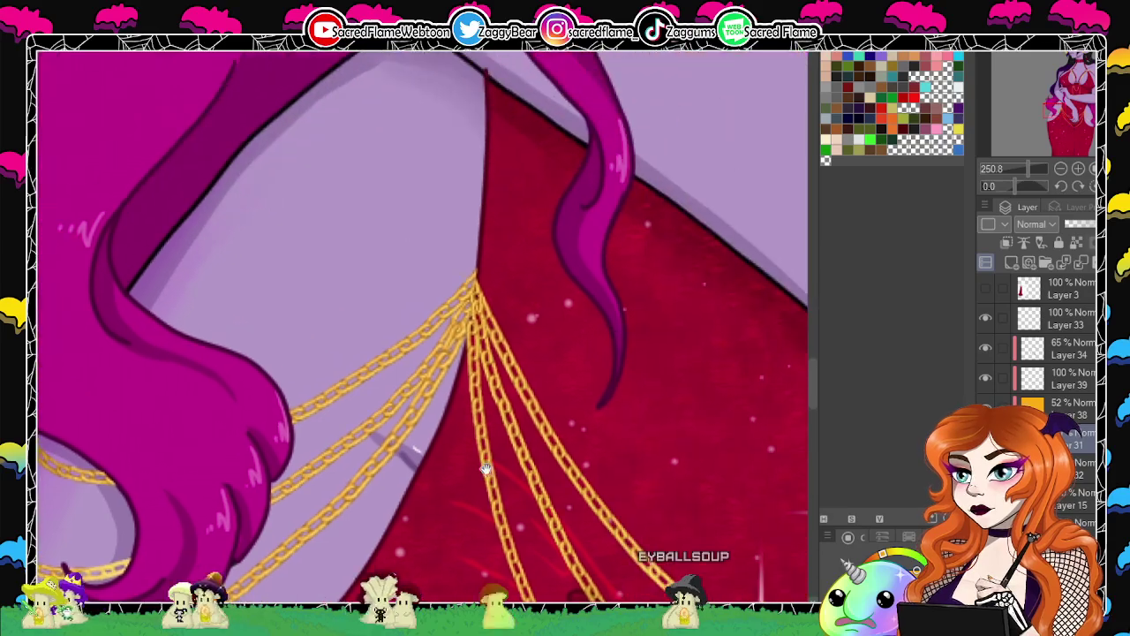
Review the whole figure and add a new empty layer directly above Layer 33.
left_click_drag(1030, 170, 1015, 176)
left_click_drag(686, 313, 613, 578)
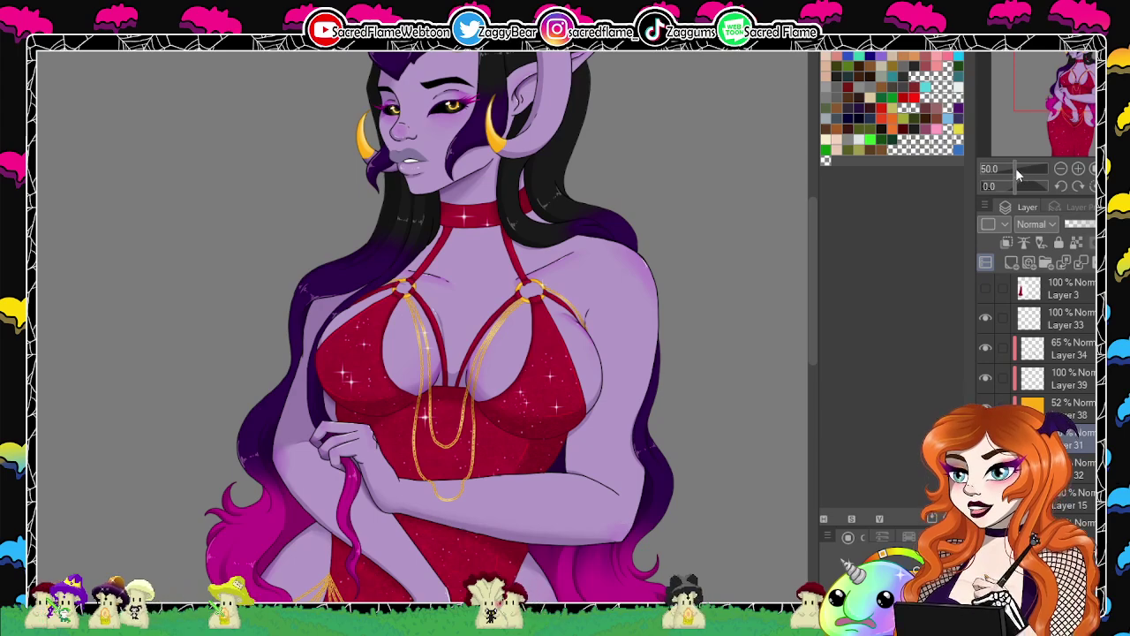
left_click_drag(1016, 171, 1010, 171)
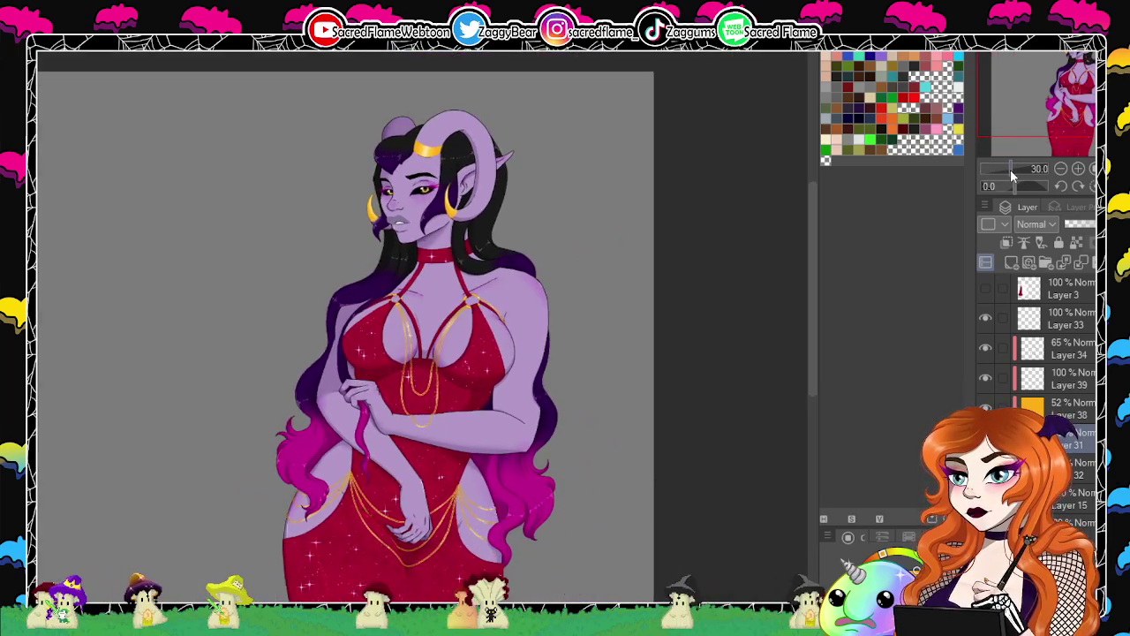
left_click_drag(608, 450, 601, 333)
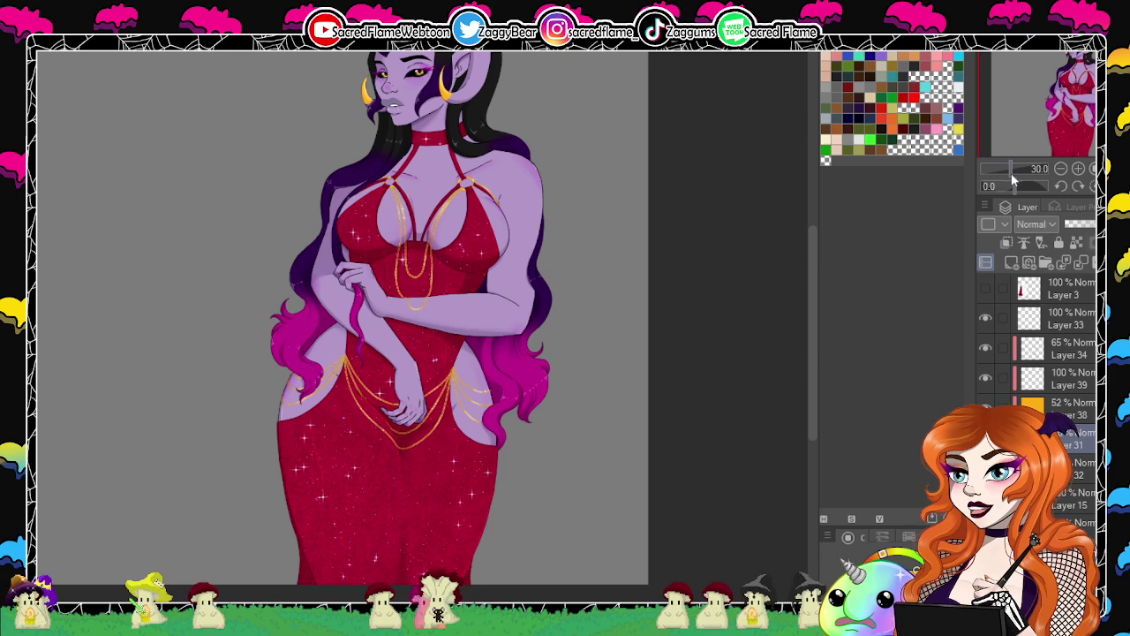
left_click_drag(1062, 103, 1055, 84)
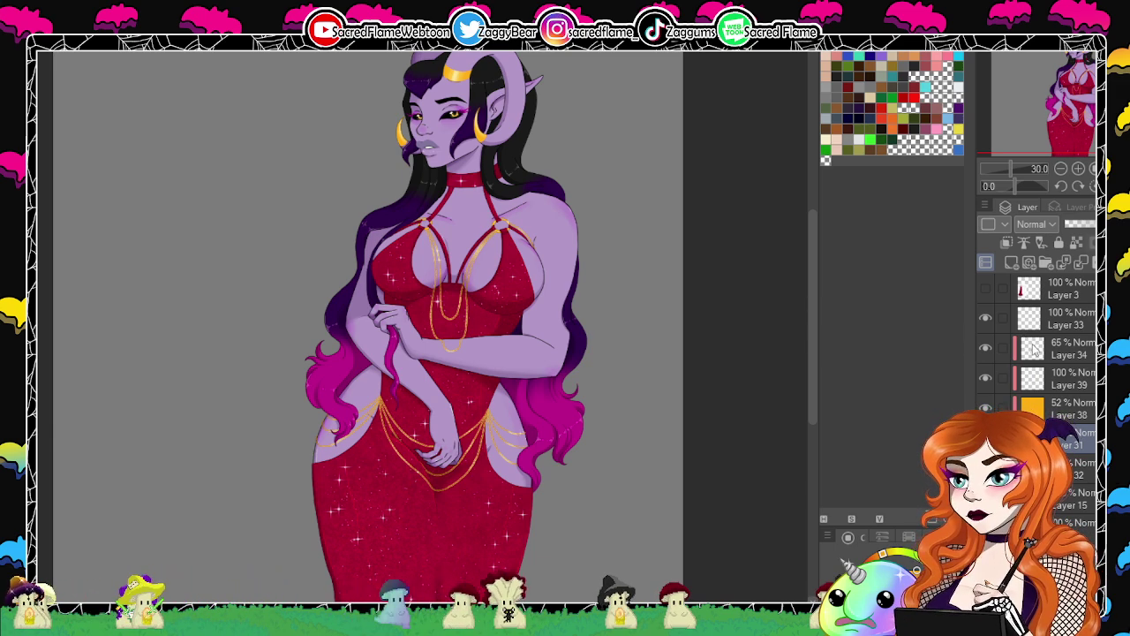
left_click(1079, 327)
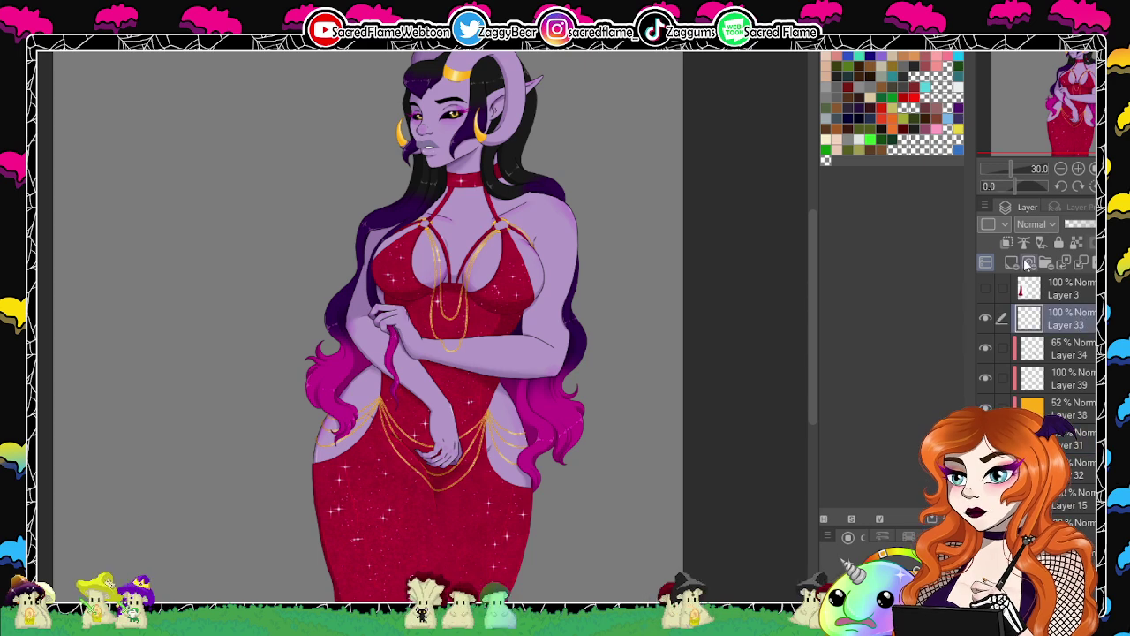
left_click(1011, 262)
left_click_drag(1023, 165, 1012, 164)
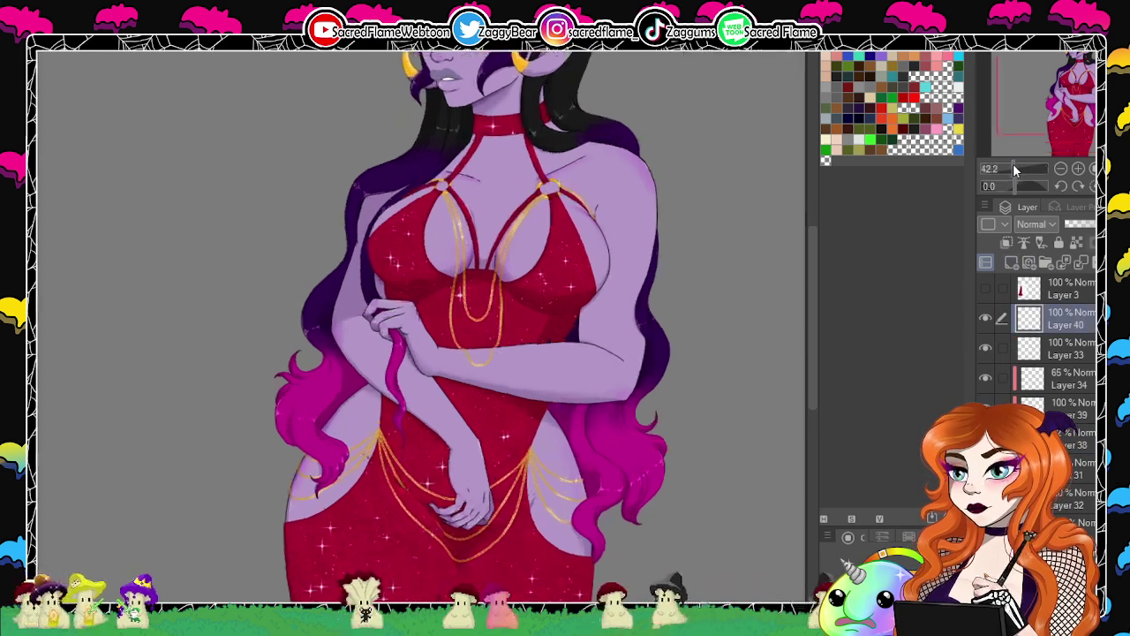
left_click_drag(677, 342, 652, 477)
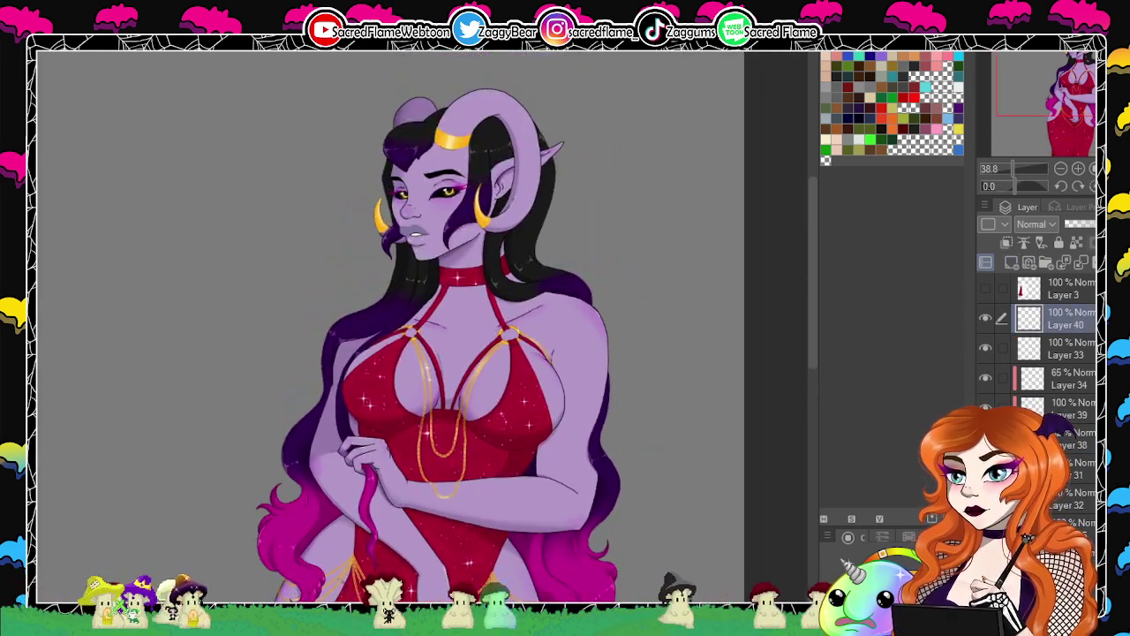
left_click_drag(1024, 166, 971, 164)
left_click_drag(706, 283, 530, 495)
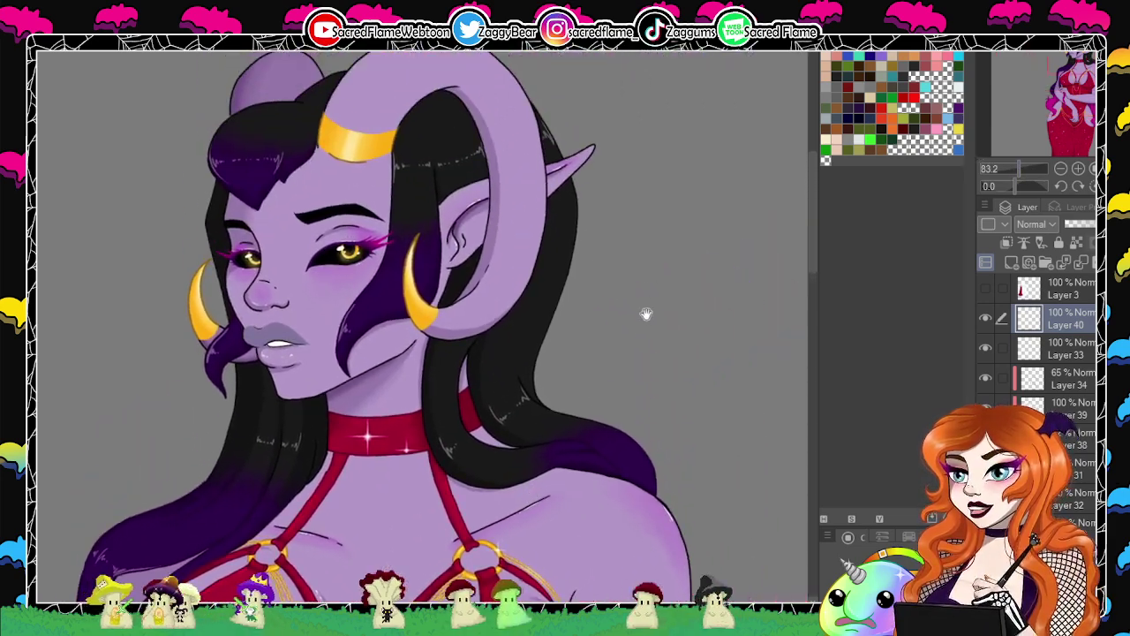
left_click_drag(609, 291, 632, 325)
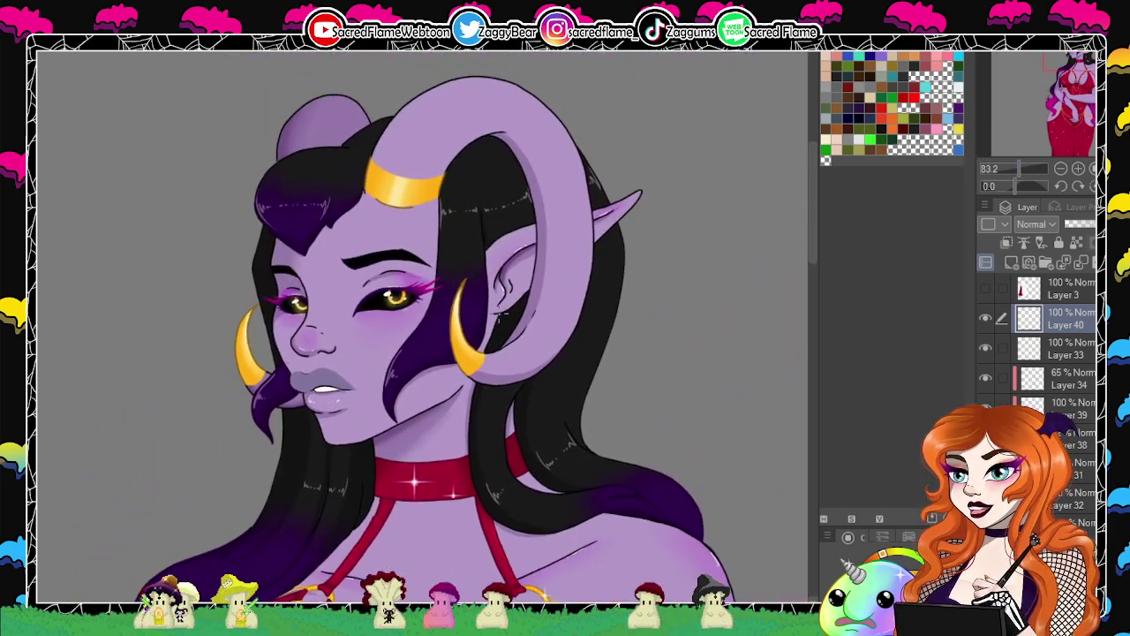
left_click_drag(468, 461, 491, 519)
left_click_drag(1016, 186, 1025, 185)
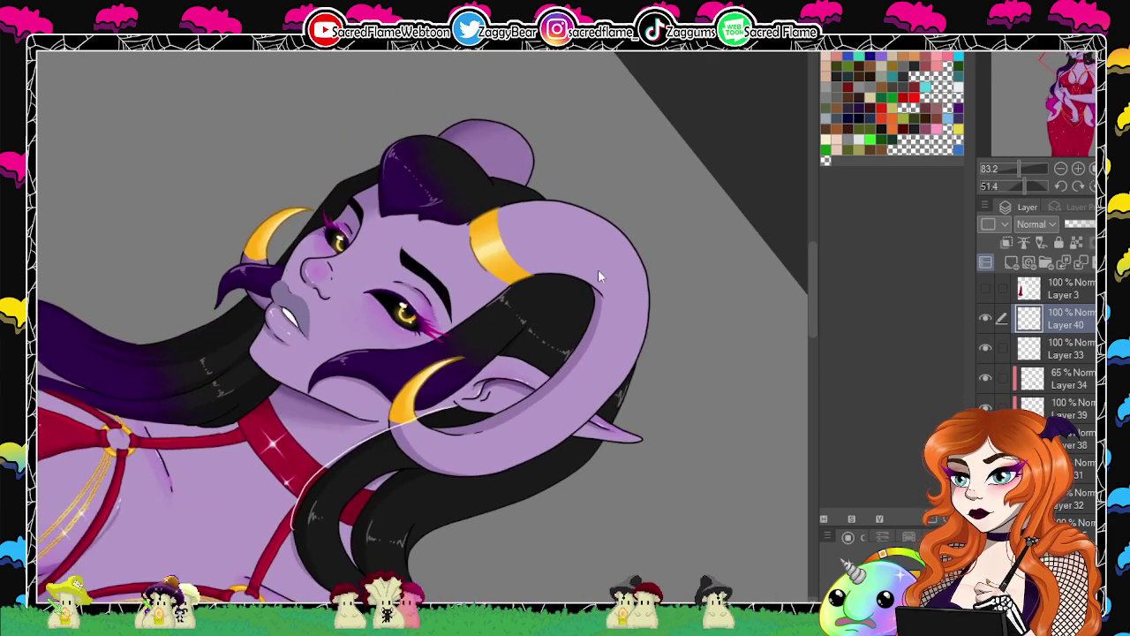
key("ctrl+z")
mouse_move(597, 269)
left_mouse_down()
mouse_move(516, 203)
mouse_move(436, 93)
left_mouse_up()
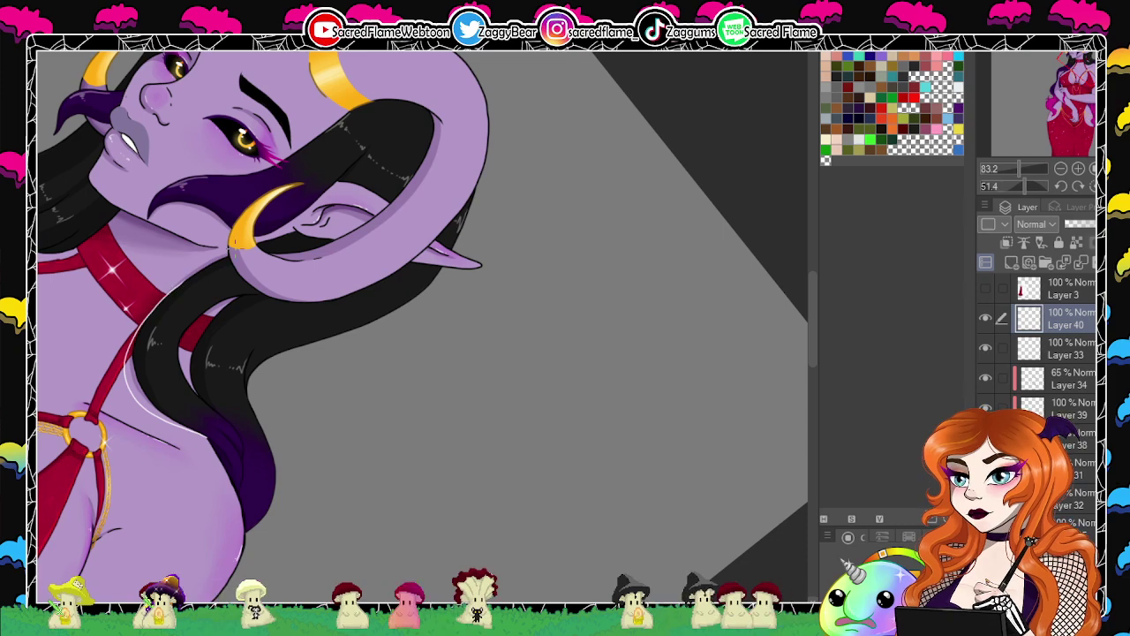
left_click_drag(1022, 167, 1012, 184)
left_click_drag(627, 407, 706, 103)
key("ctrl+z")
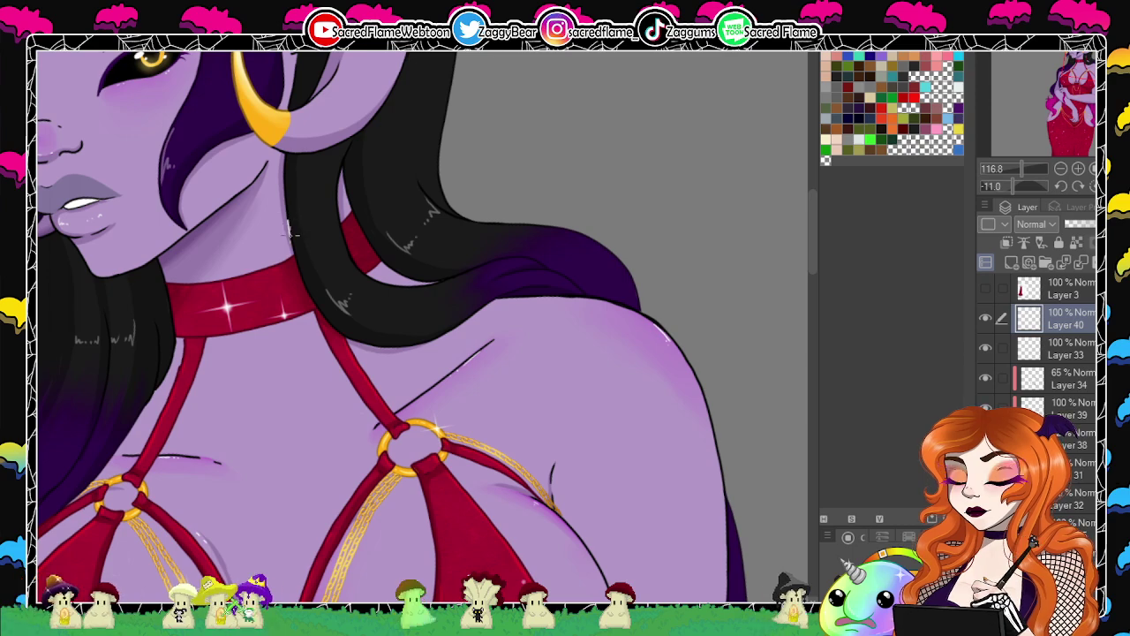
Draw two thin white loose strands curving below the black hair lock, from the neck across the choker strap to the shoulder.
left_click_drag(287, 221, 315, 307)
left_click_drag(393, 371, 459, 348)
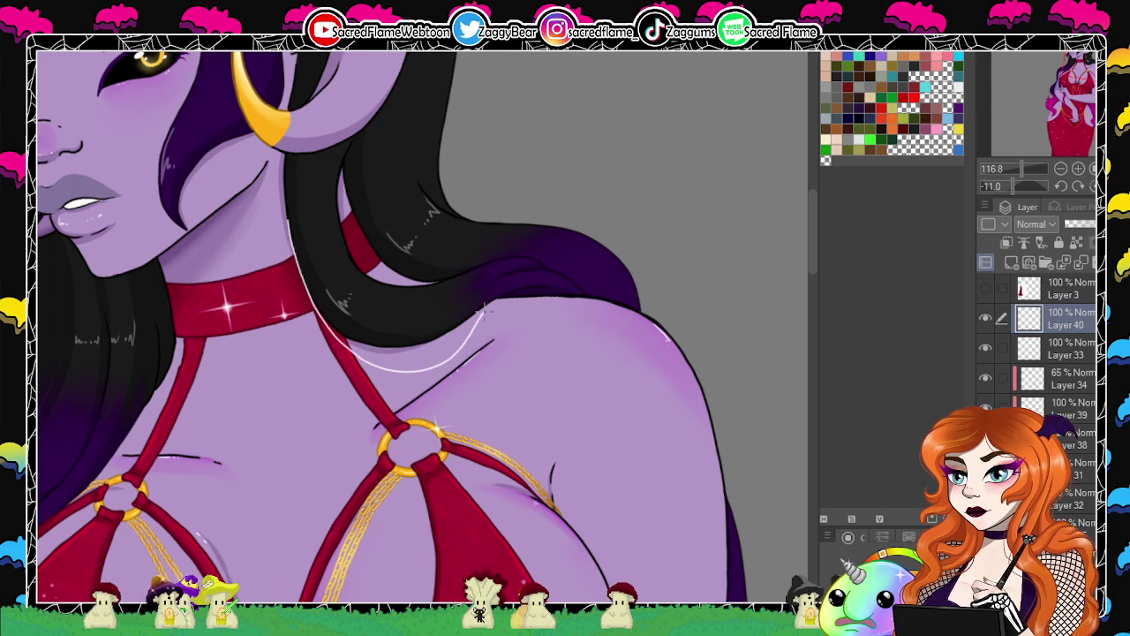
left_click_drag(483, 310, 495, 295)
left_click_drag(1023, 188, 1034, 193)
mouse_move(397, 263)
left_mouse_down()
mouse_move(353, 313)
mouse_move(339, 367)
mouse_move(351, 412)
left_mouse_up()
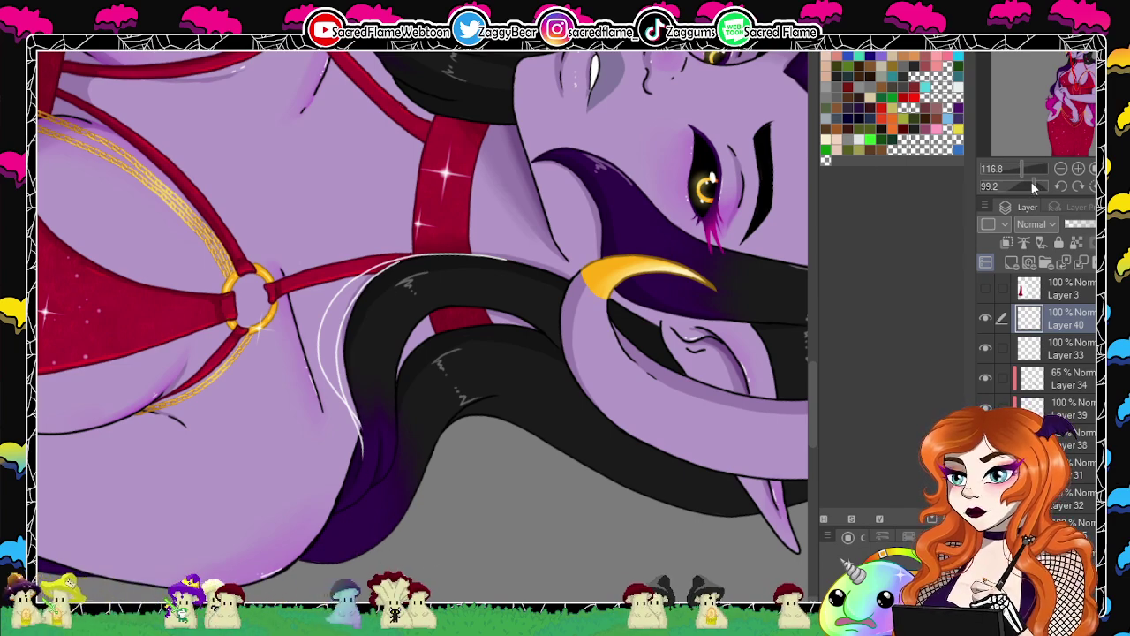
left_click_drag(1034, 187, 990, 182)
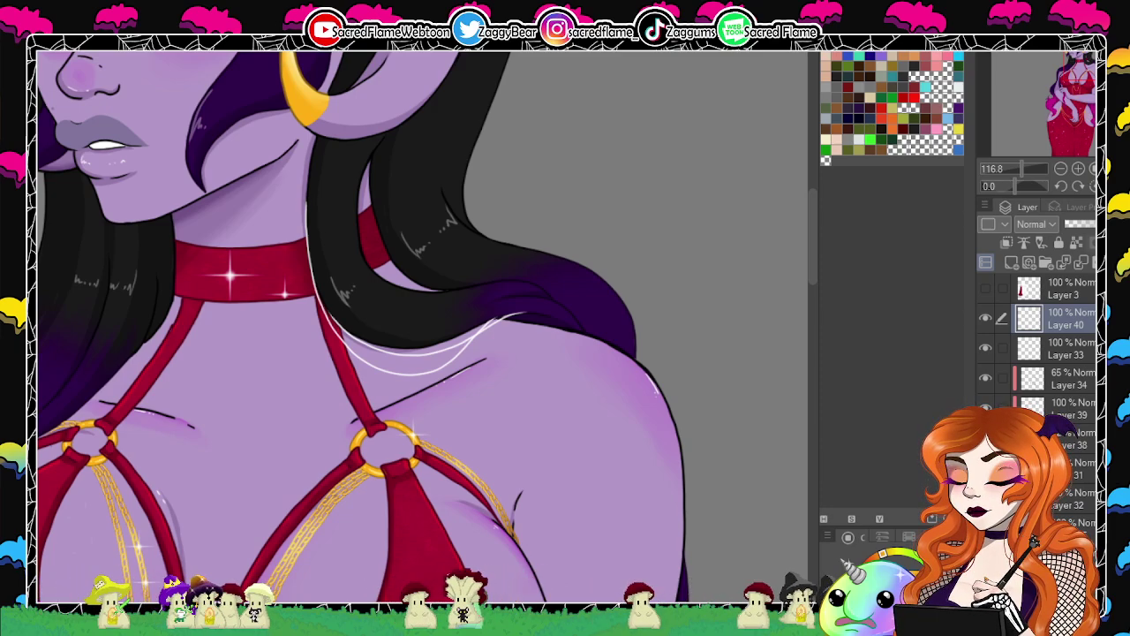
left_click_drag(437, 256, 529, 294)
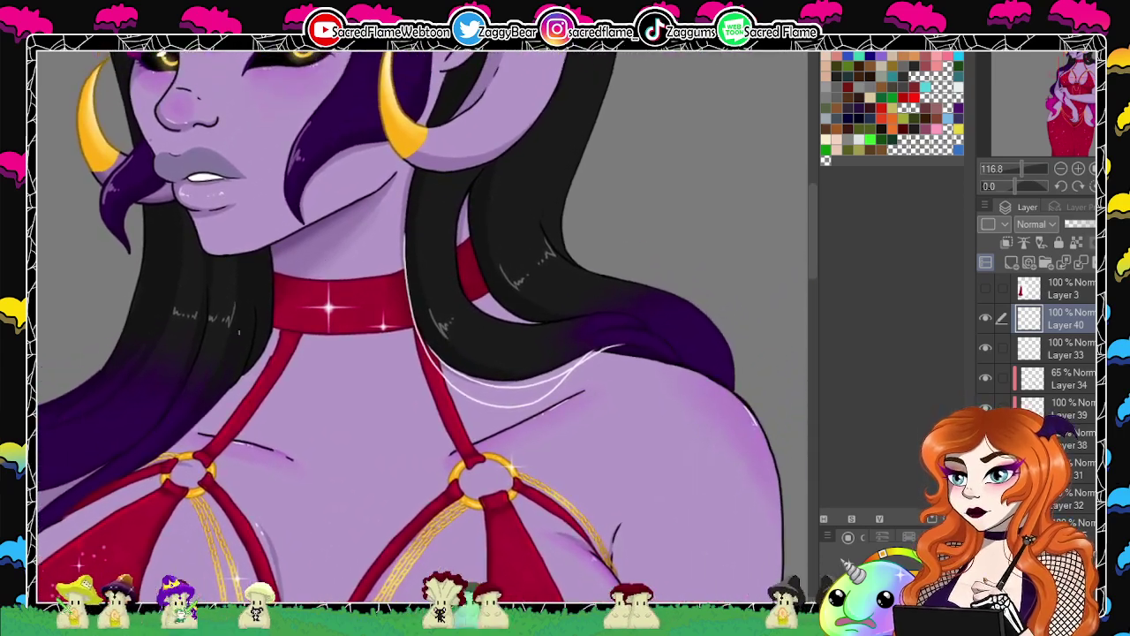
Draw thin white loose strands along the inner edge of the opposite hair lock, from beside the choker past the gold ring.
left_click_drag(1012, 186, 1046, 239)
left_click_drag(532, 255, 347, 409)
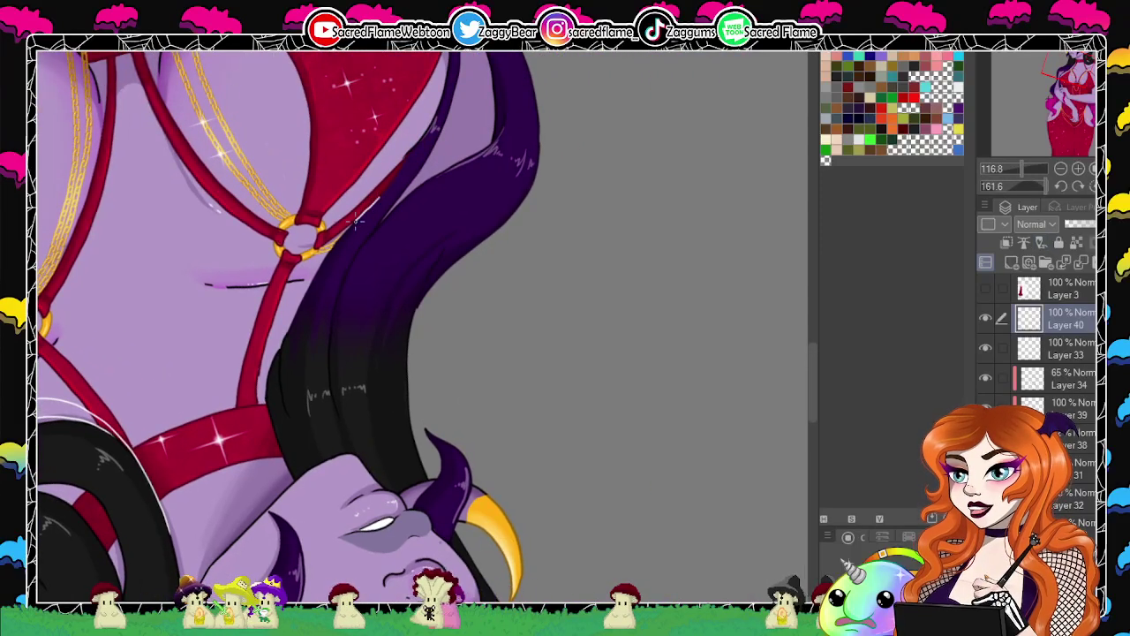
left_click_drag(281, 357, 283, 383)
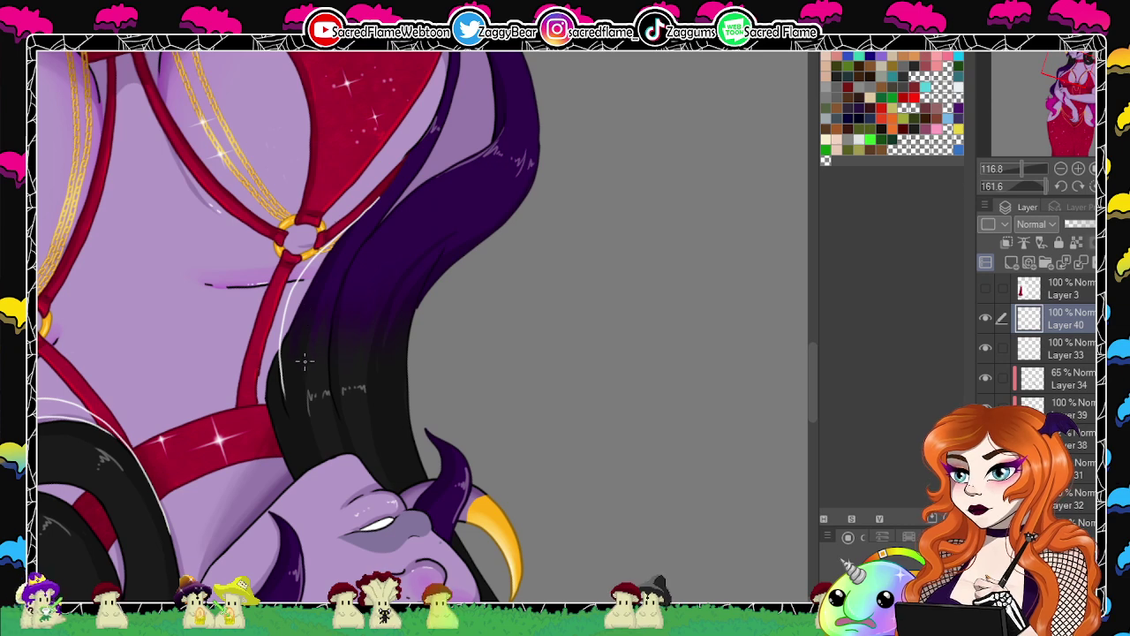
left_click_drag(354, 222, 380, 202)
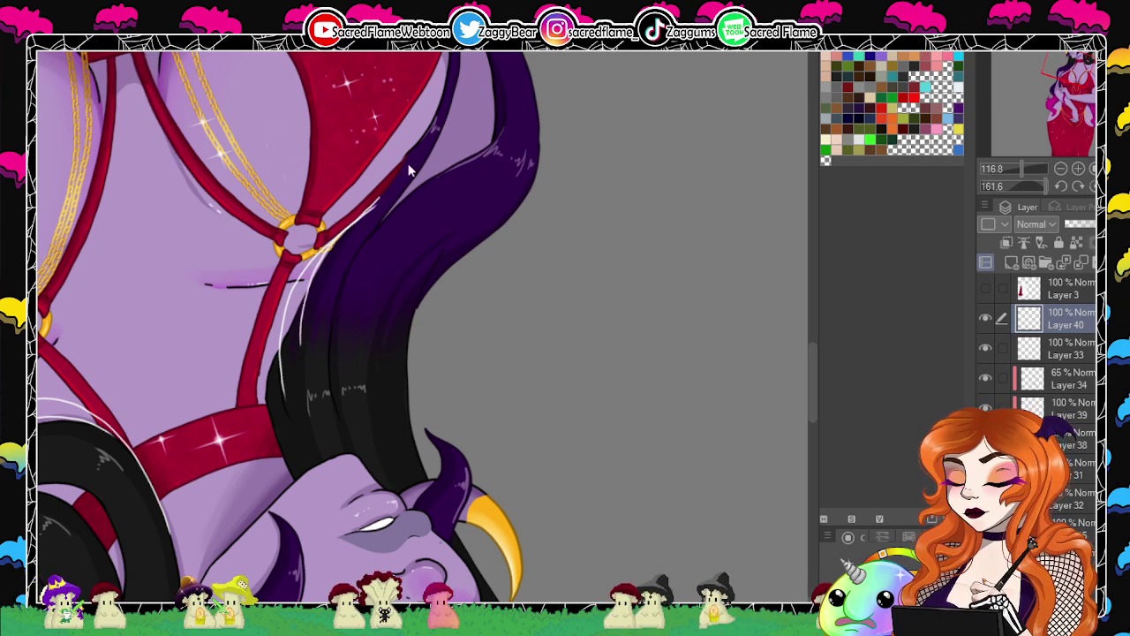
key("ctrl+z")
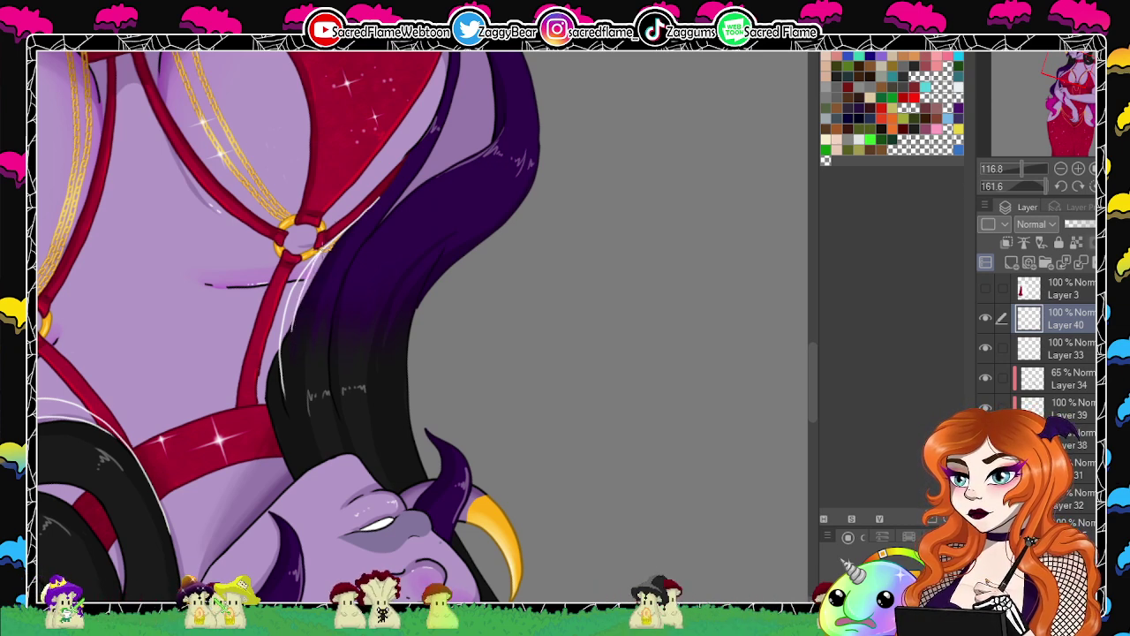
left_click_drag(372, 193, 405, 165)
key("ctrl+z")
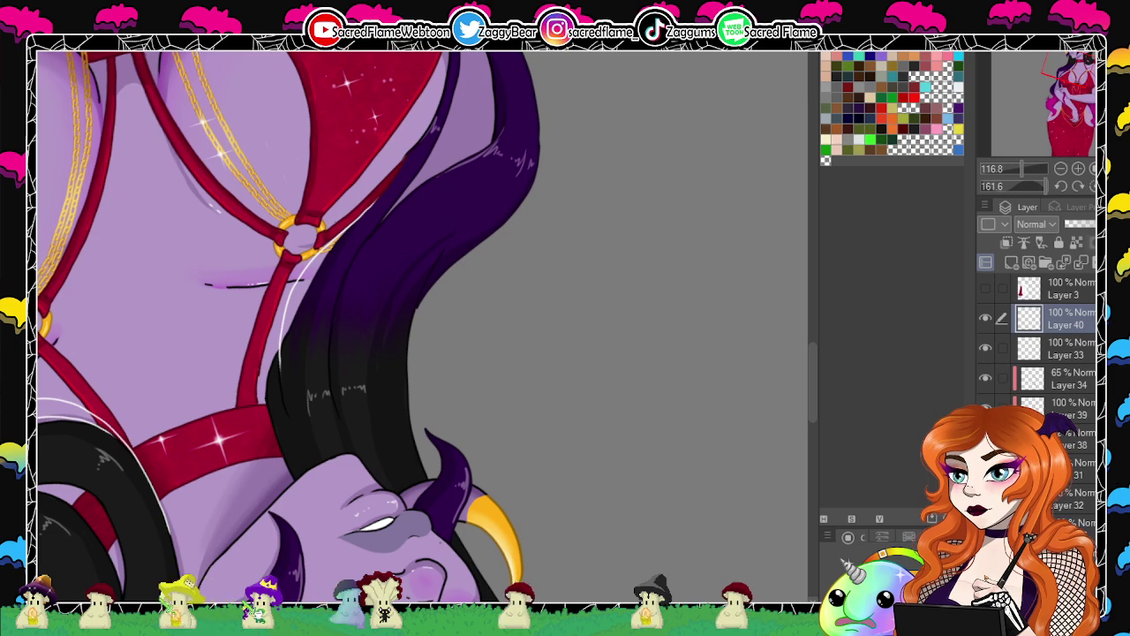
left_click_drag(1040, 183, 879, 184)
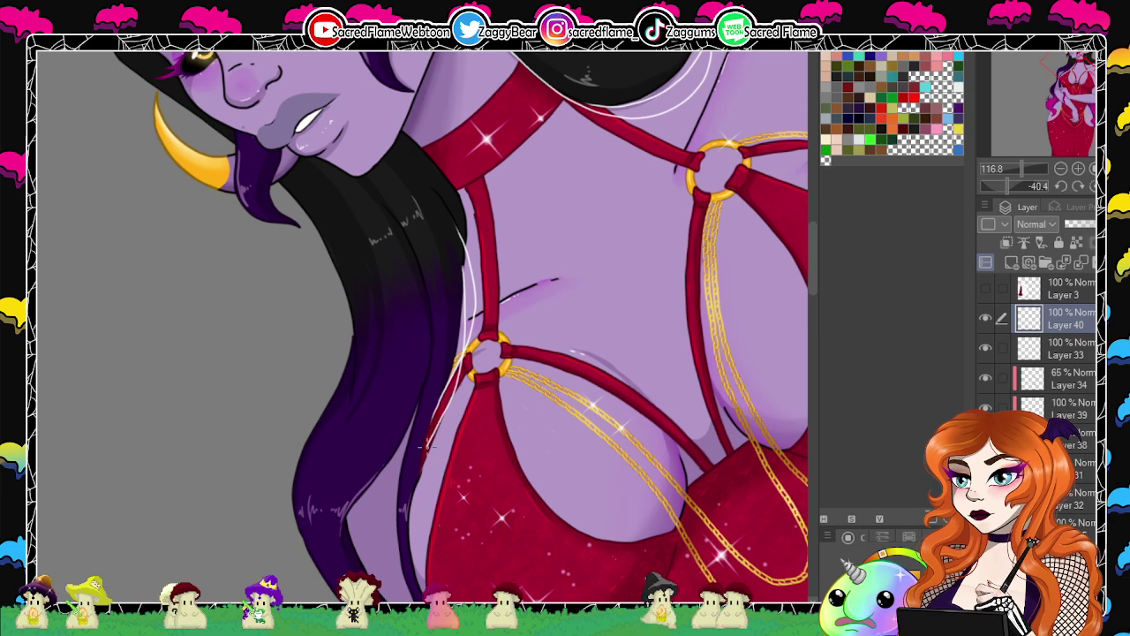
left_click_drag(427, 447, 411, 498)
key("ctrl+z")
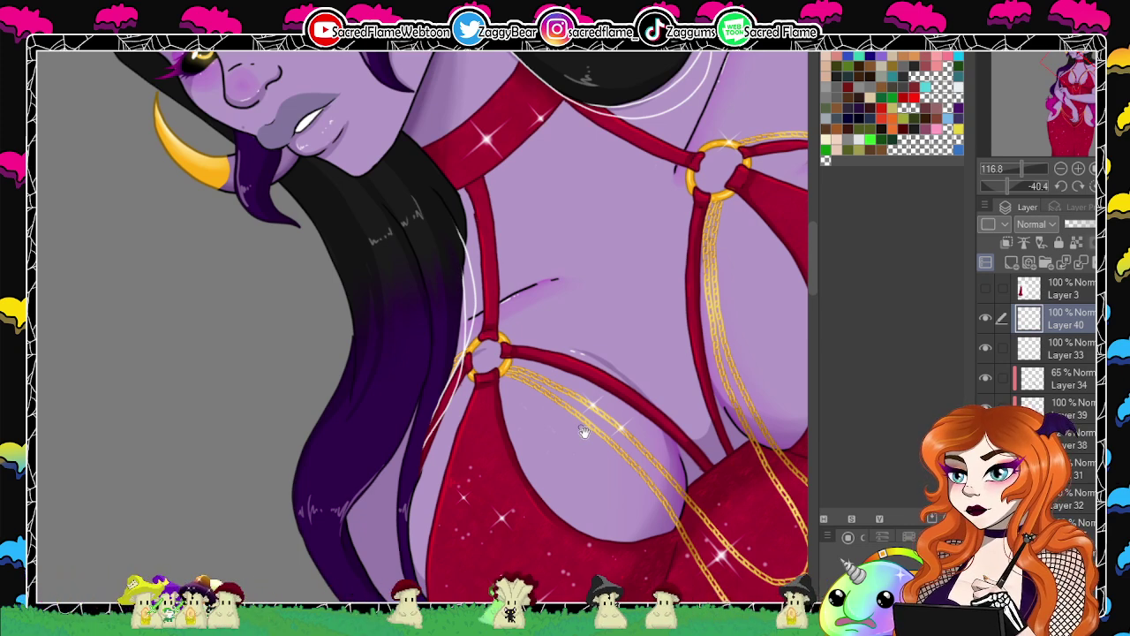
Try to draw thin white loose strands across the skin gap between the two purple hair locks beside the bust.
left_click_drag(586, 434, 557, 219)
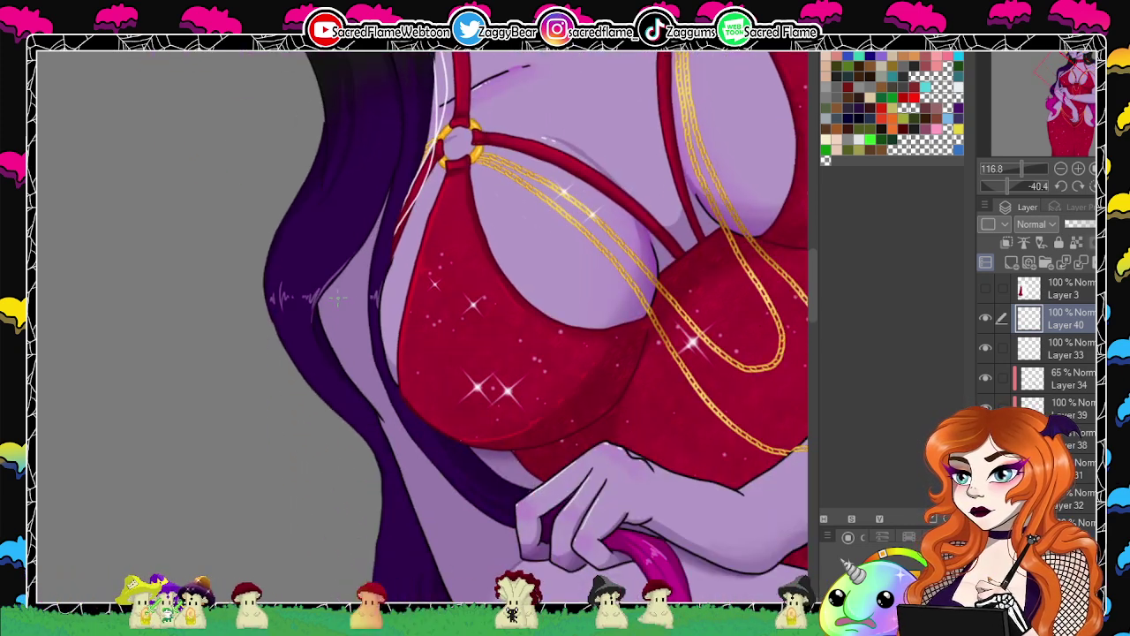
left_click_drag(313, 328, 387, 199)
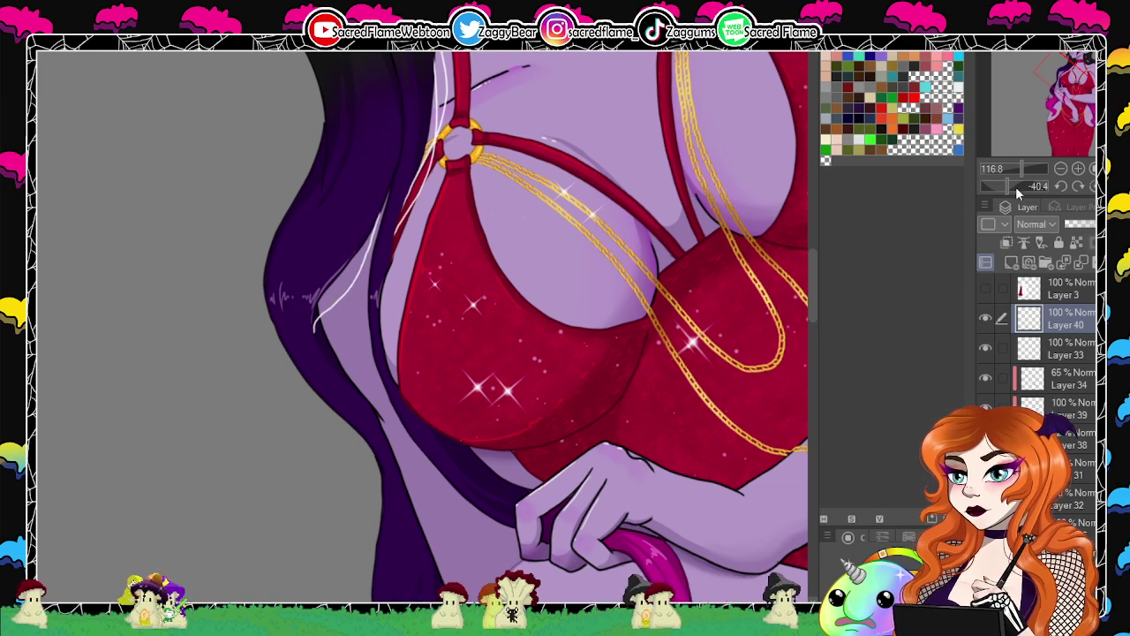
left_click_drag(1015, 186, 996, 185)
key("ctrl+z")
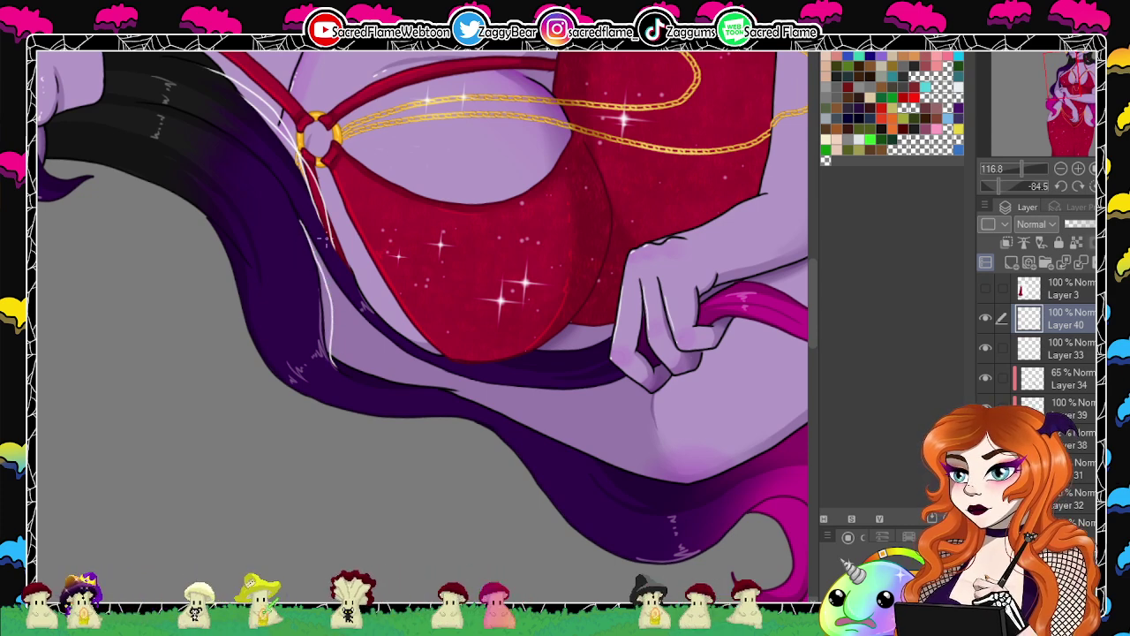
left_click_drag(320, 258, 336, 311)
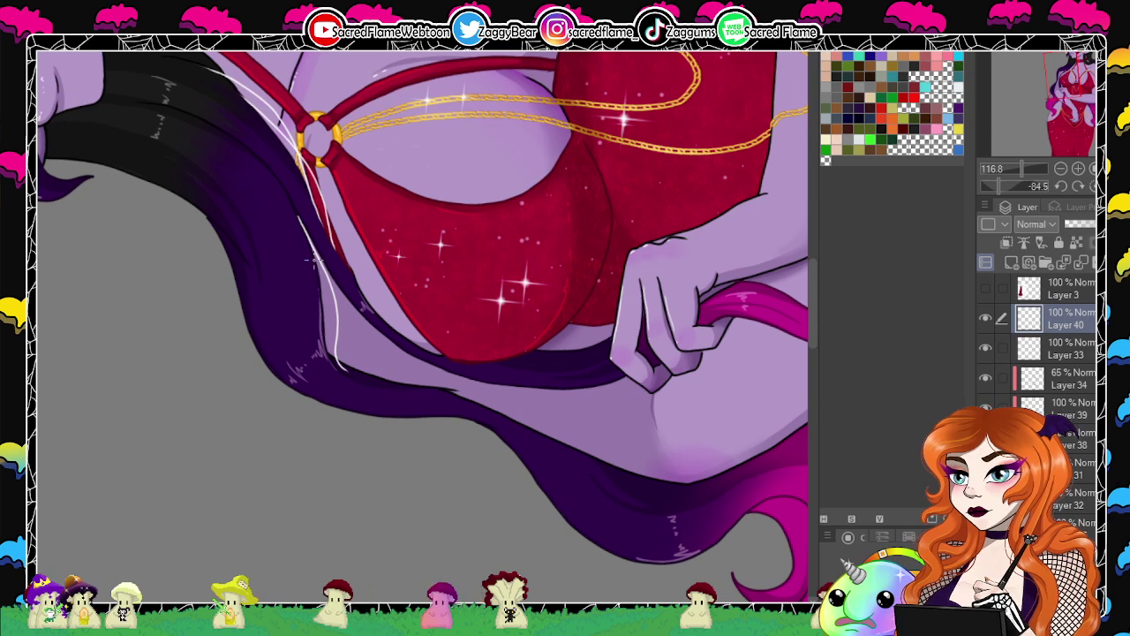
left_click_drag(344, 337, 348, 362)
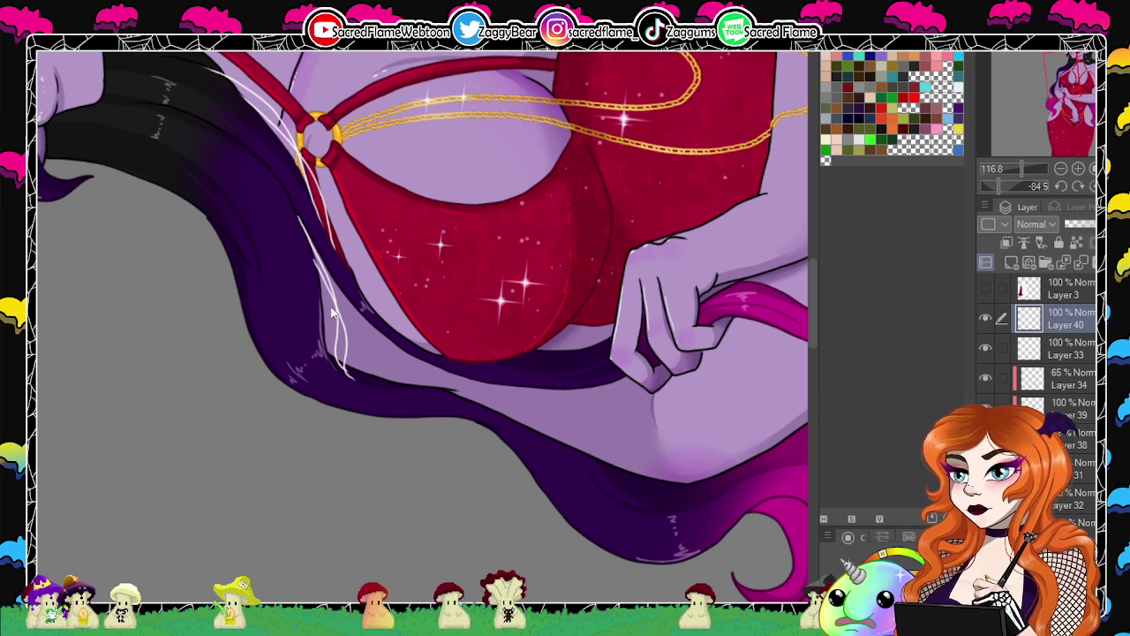
key("ctrl+z")
key("ctrl+z")
key("ctrl+z")
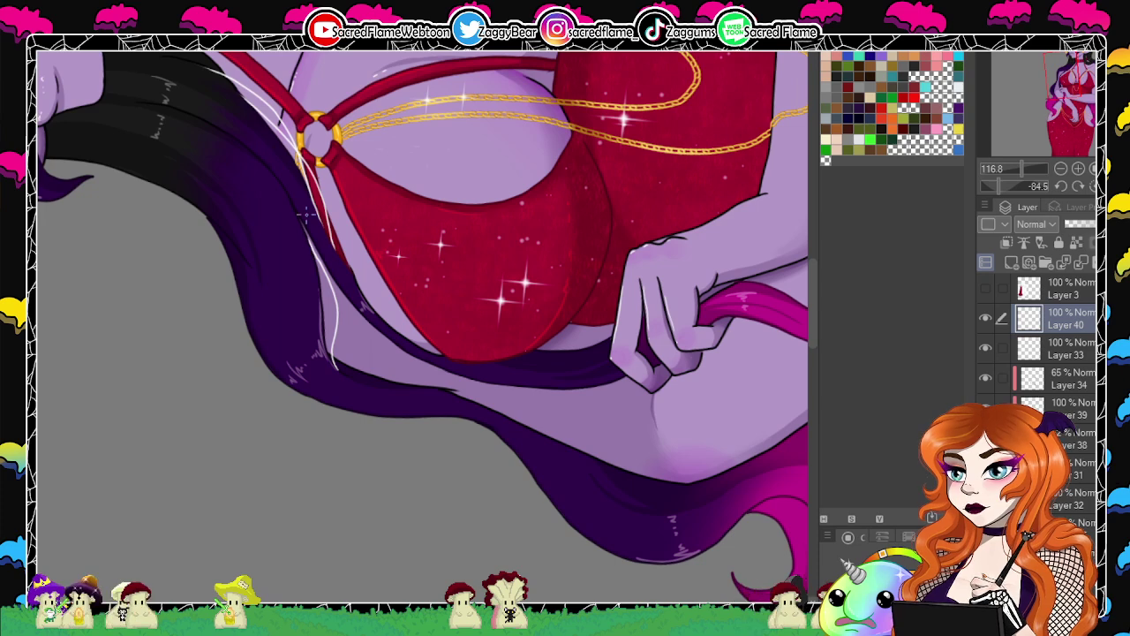
key("ctrl+z")
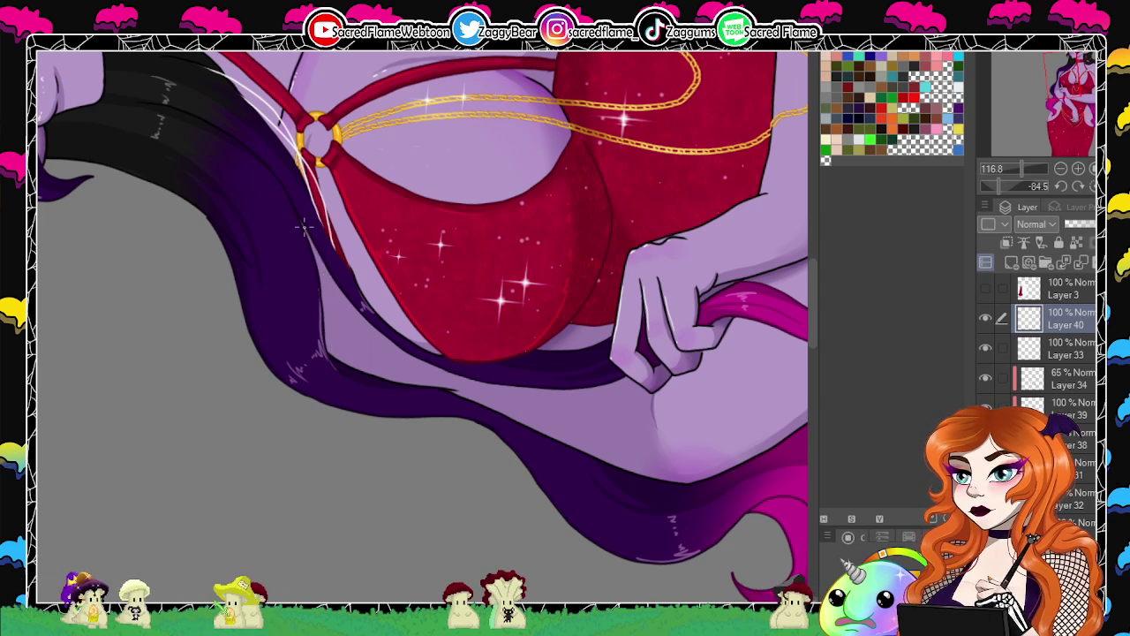
Draw thin white crossing loose strands over the skin gap between the two purple hair locks beside the bust.
left_click_drag(302, 222, 332, 358)
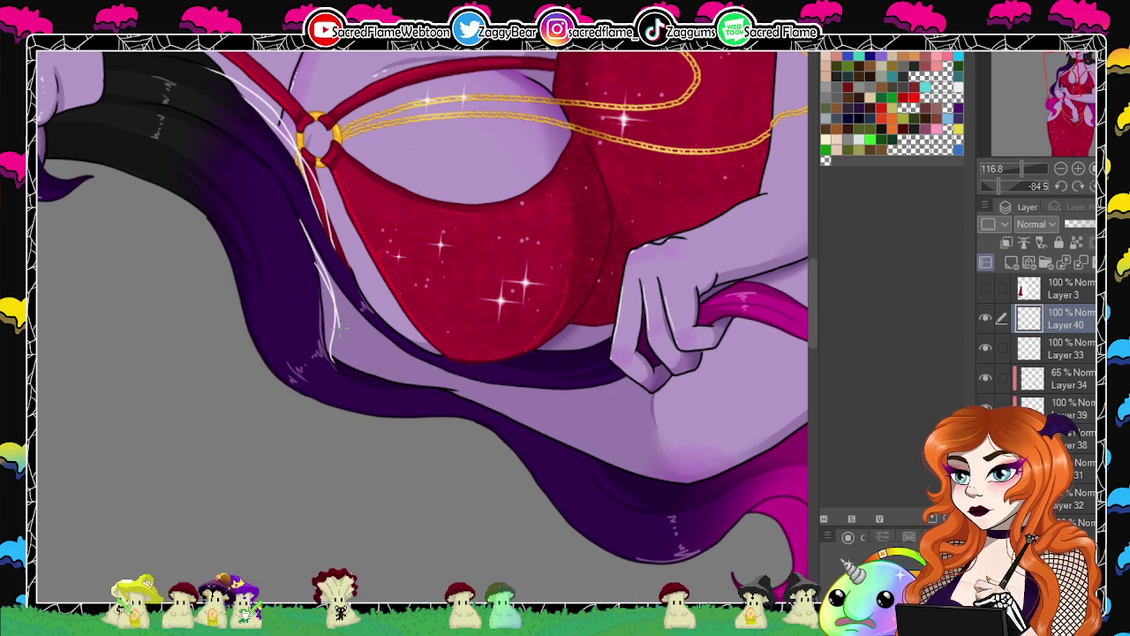
left_click_drag(315, 257, 339, 365)
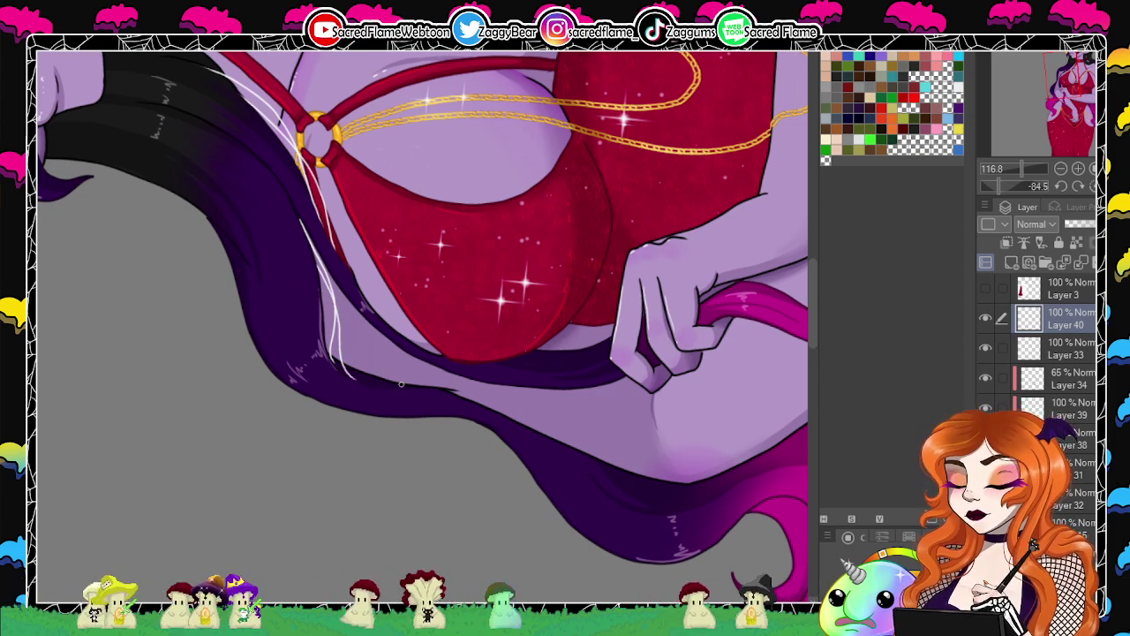
left_click(1092, 186)
left_click_drag(1024, 168, 1000, 186)
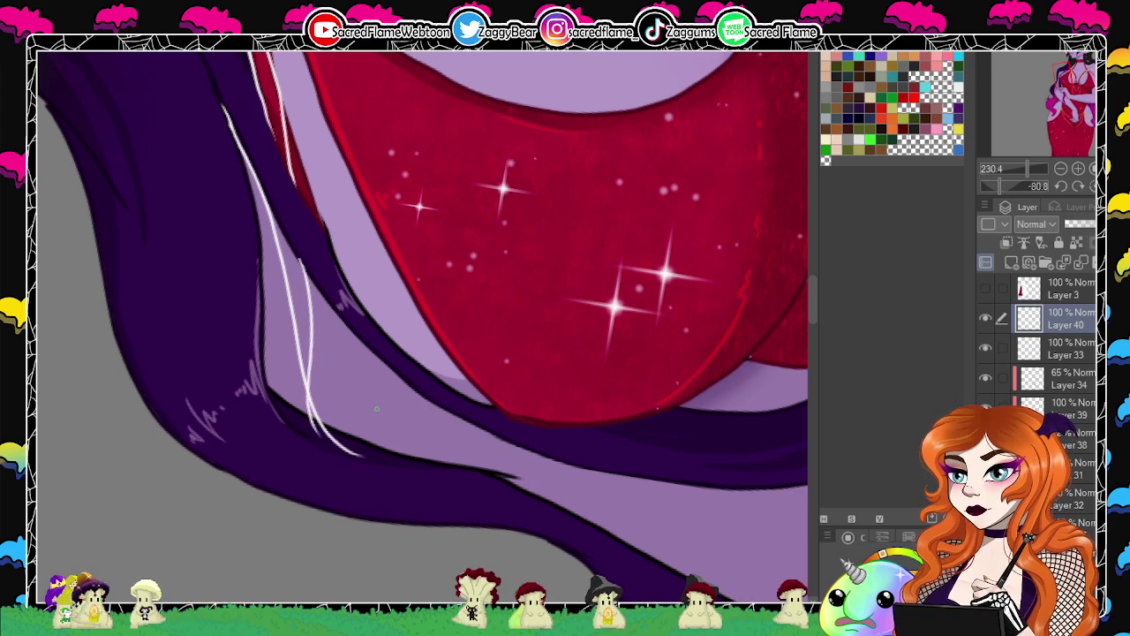
Draw two thin white loose strands curving along the outer edge of the purple lock, just above its fade to magenta.
left_click(1091, 186)
mouse_move(1036, 168)
left_mouse_down()
mouse_move(1011, 168)
mouse_move(1024, 166)
left_mouse_up()
left_click_drag(398, 432, 633, 76)
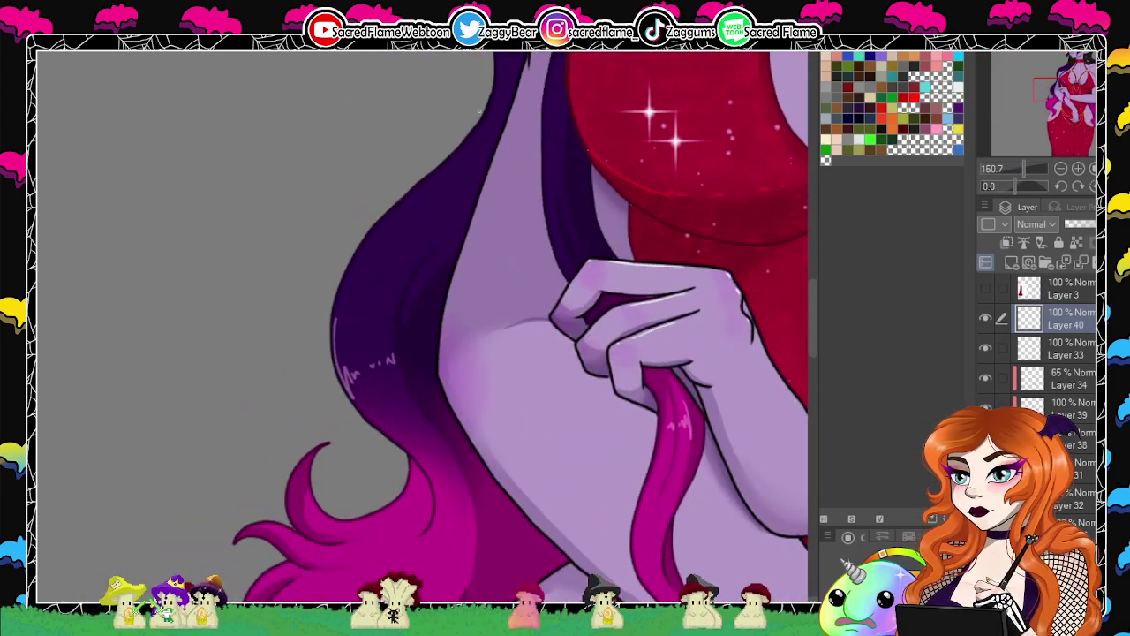
mouse_move(486, 106)
left_mouse_down()
mouse_move(350, 242)
mouse_move(322, 292)
mouse_move(314, 348)
mouse_move(349, 393)
left_mouse_up()
mouse_move(351, 253)
left_mouse_down()
mouse_move(323, 350)
mouse_move(326, 389)
mouse_move(351, 415)
left_mouse_up()
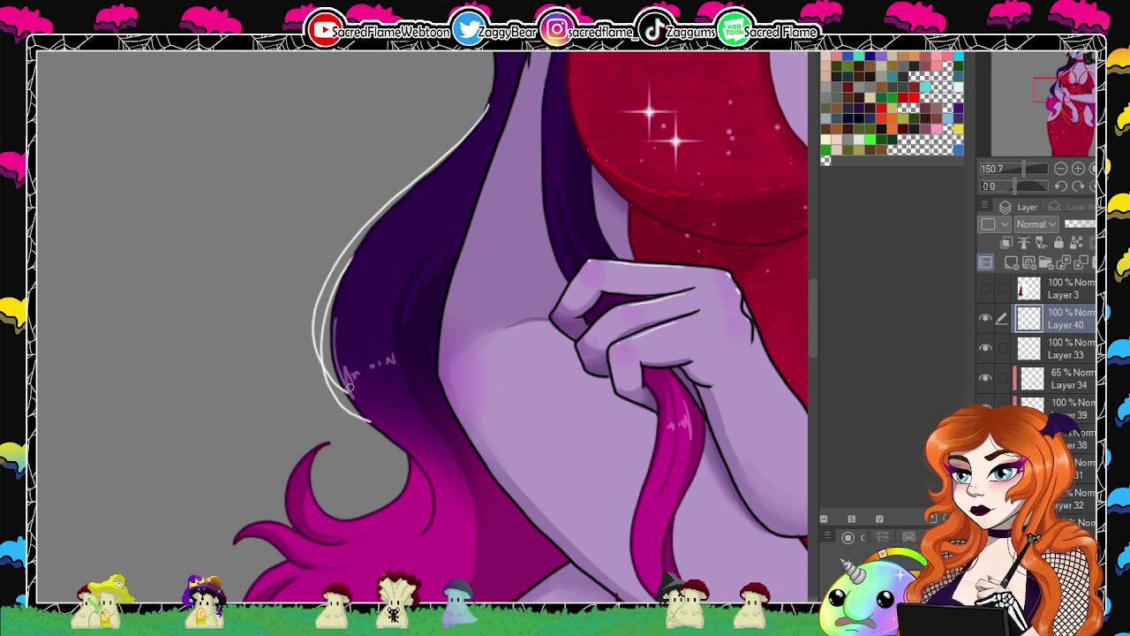
Draw a thin white loose strand outside the magenta hair mass and two more along its inner edge over the thigh.
left_click_drag(508, 433, 463, 133)
left_click_drag(431, 267, 468, 137)
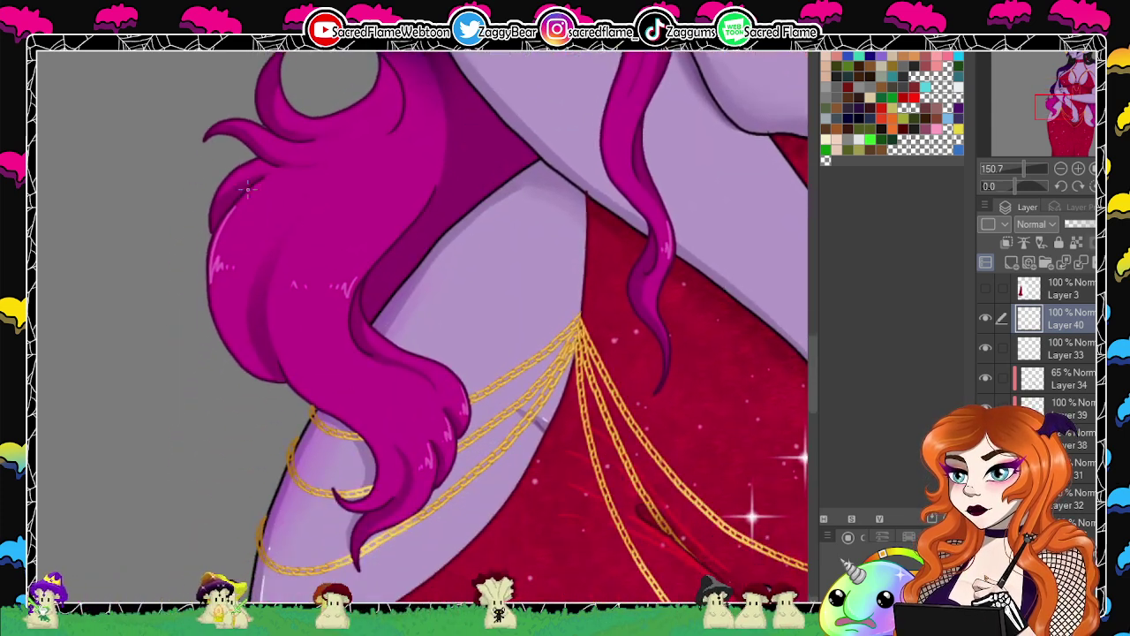
mouse_move(259, 180)
left_mouse_down()
mouse_move(203, 238)
mouse_move(192, 280)
left_mouse_up()
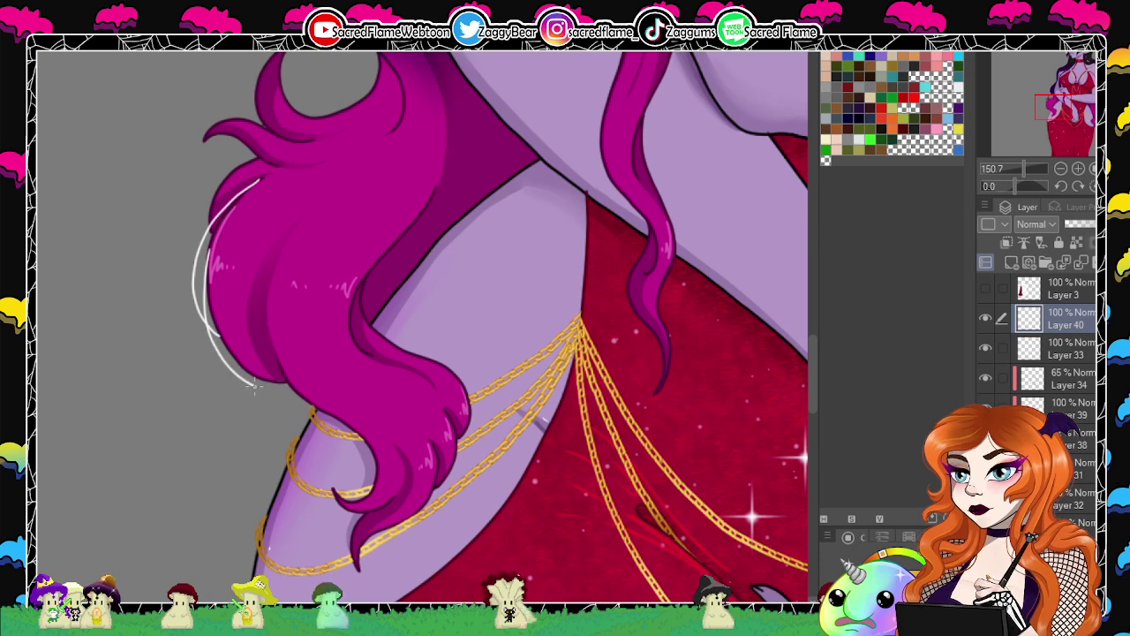
key("ctrl+z")
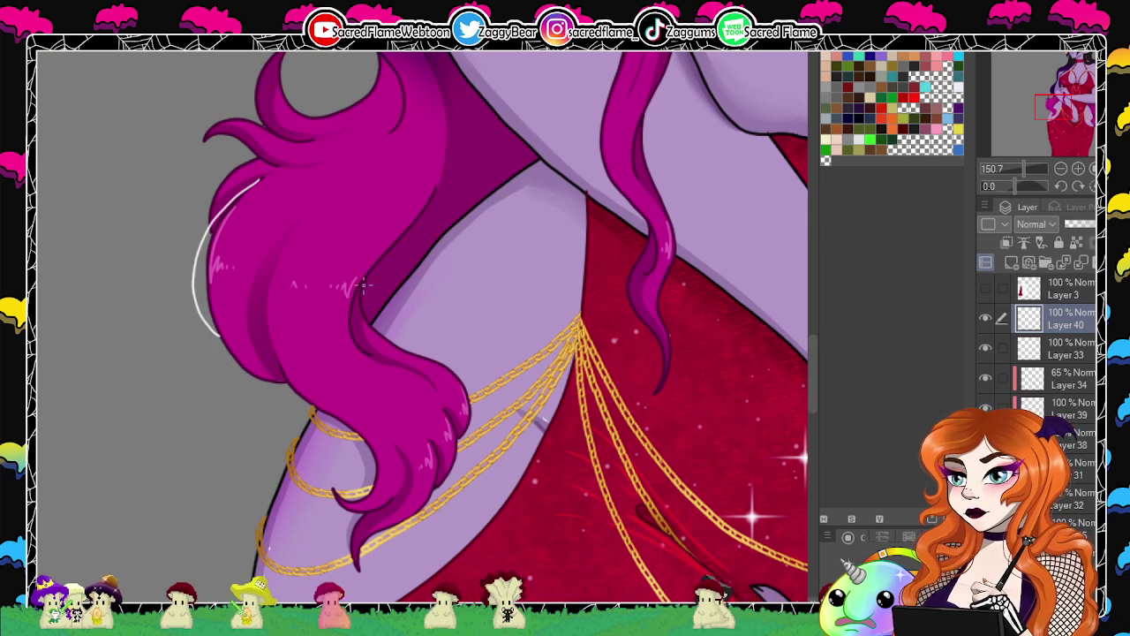
mouse_move(362, 284)
left_mouse_down()
mouse_move(363, 300)
mouse_move(457, 356)
mouse_move(460, 376)
left_mouse_up()
mouse_move(384, 338)
left_mouse_down()
mouse_move(443, 358)
mouse_move(473, 402)
left_mouse_up()
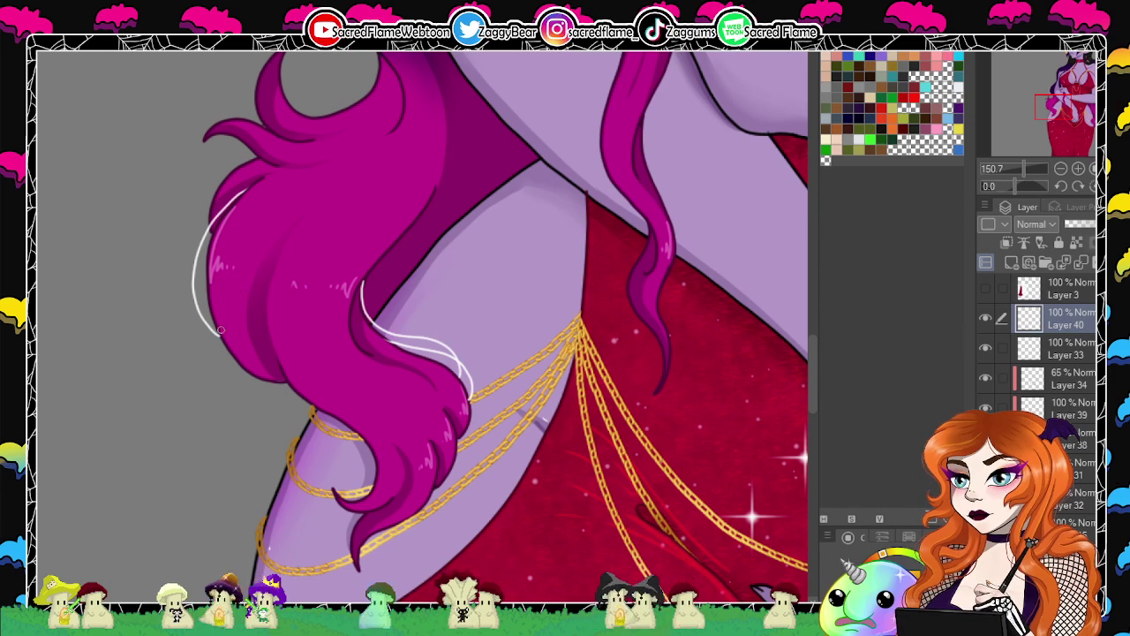
Draw thin white loose strands beside the curled magenta hair tip that overlaps the gold thigh chains.
left_click_drag(663, 356, 469, 295)
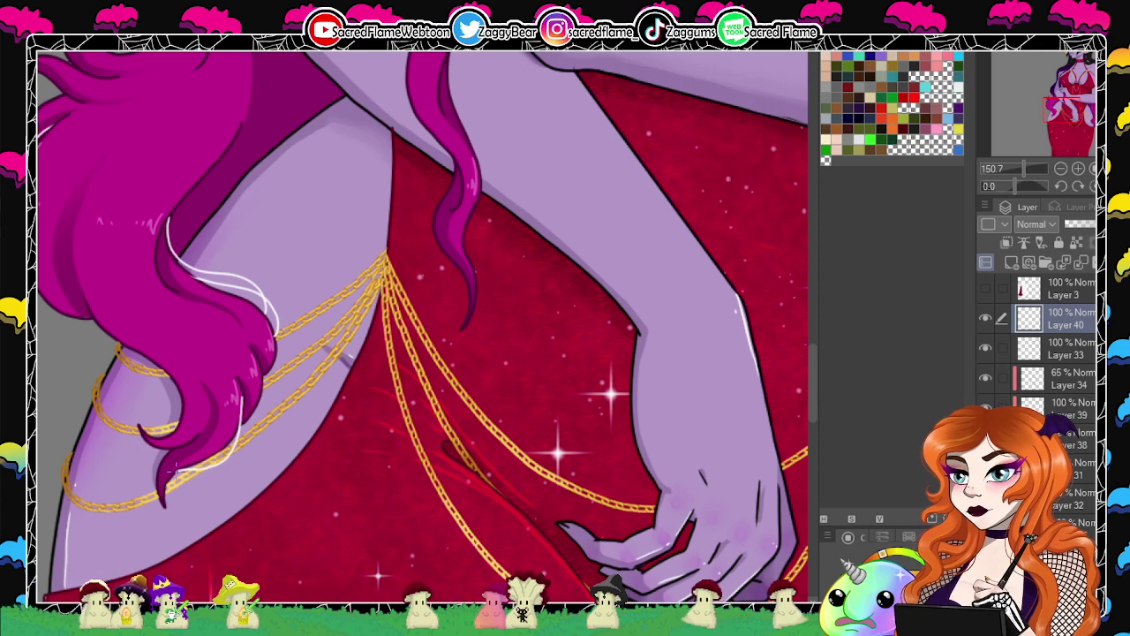
left_click_drag(520, 383, 710, 230)
left_click_drag(1015, 186, 1000, 188)
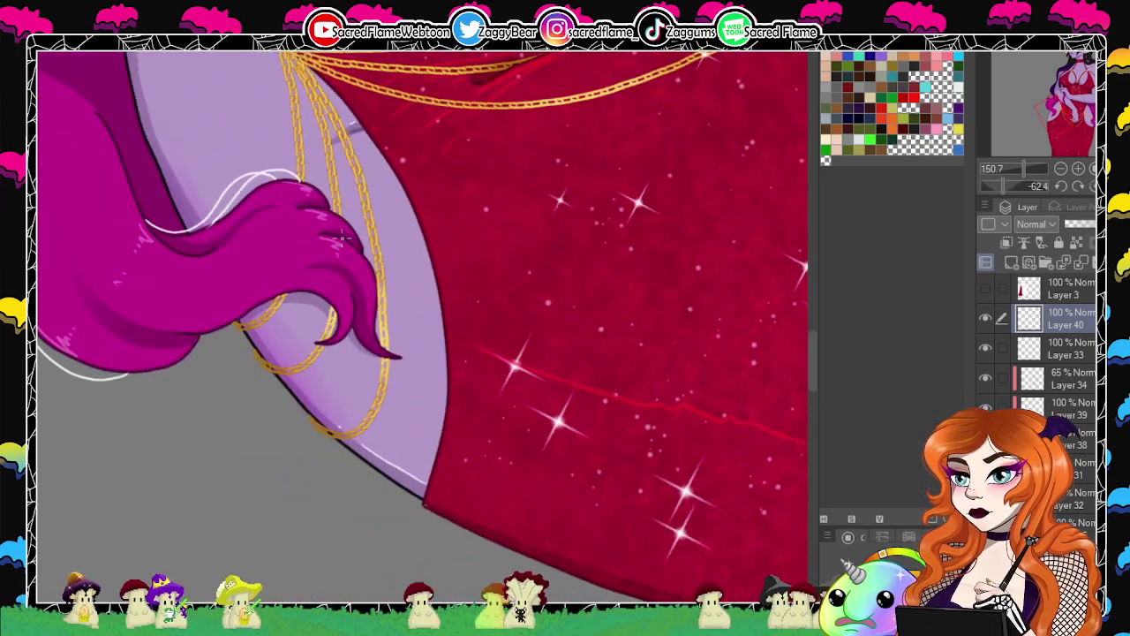
mouse_move(345, 237)
left_mouse_down()
mouse_move(379, 275)
mouse_move(379, 348)
left_mouse_up()
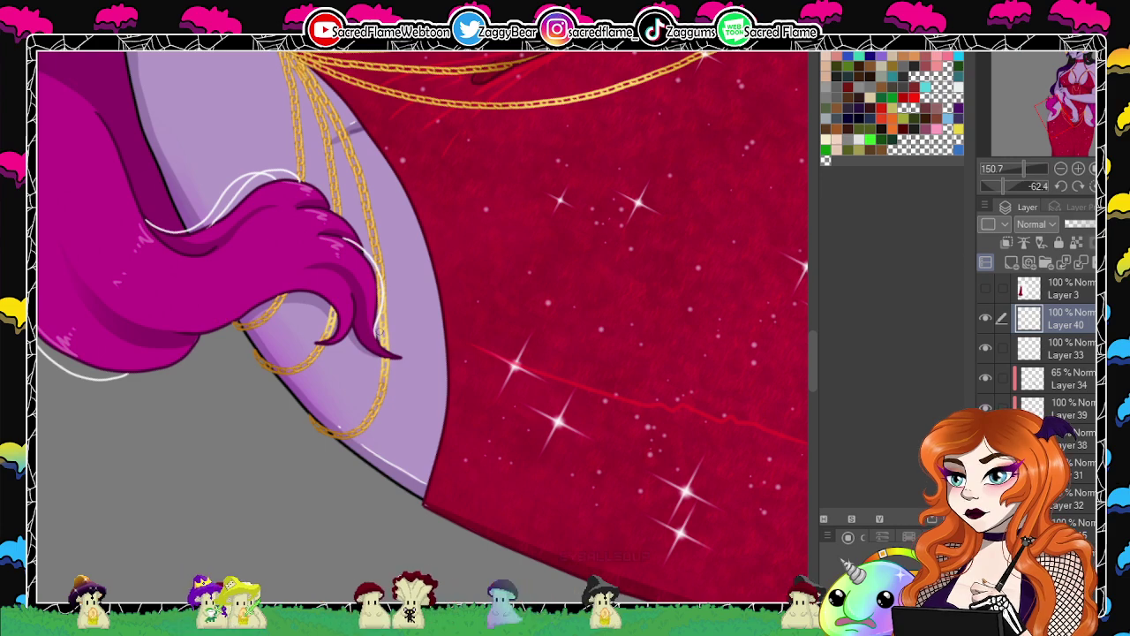
left_click_drag(428, 369, 397, 477)
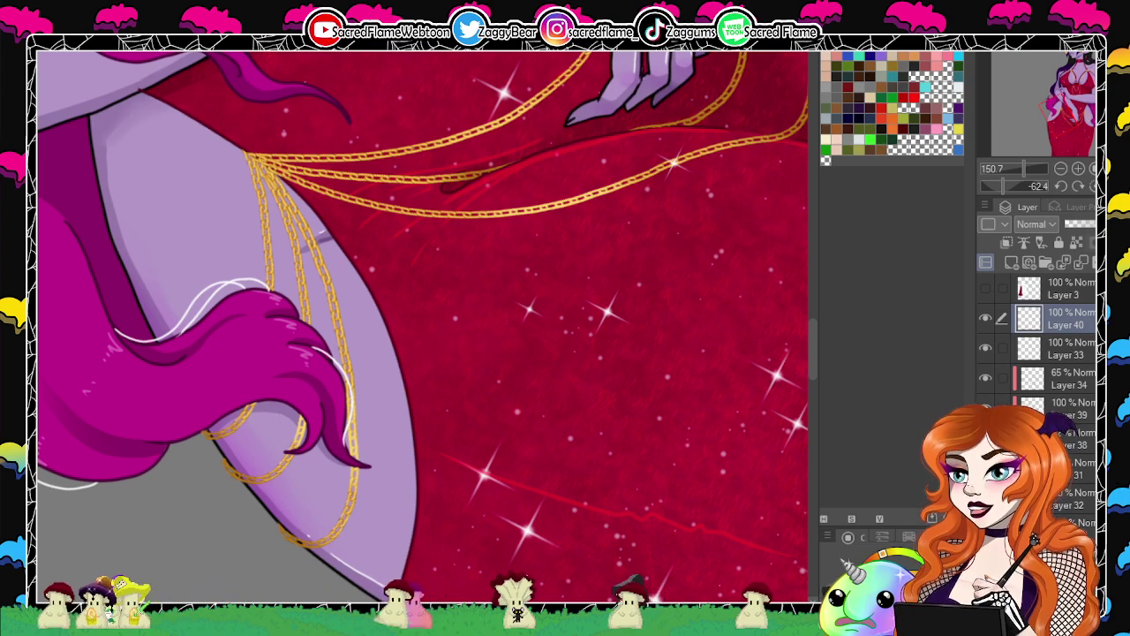
Draw thin white loose strands beside the lock held in the hand, above the fingers and along both sides of its magenta end.
left_click(1093, 186)
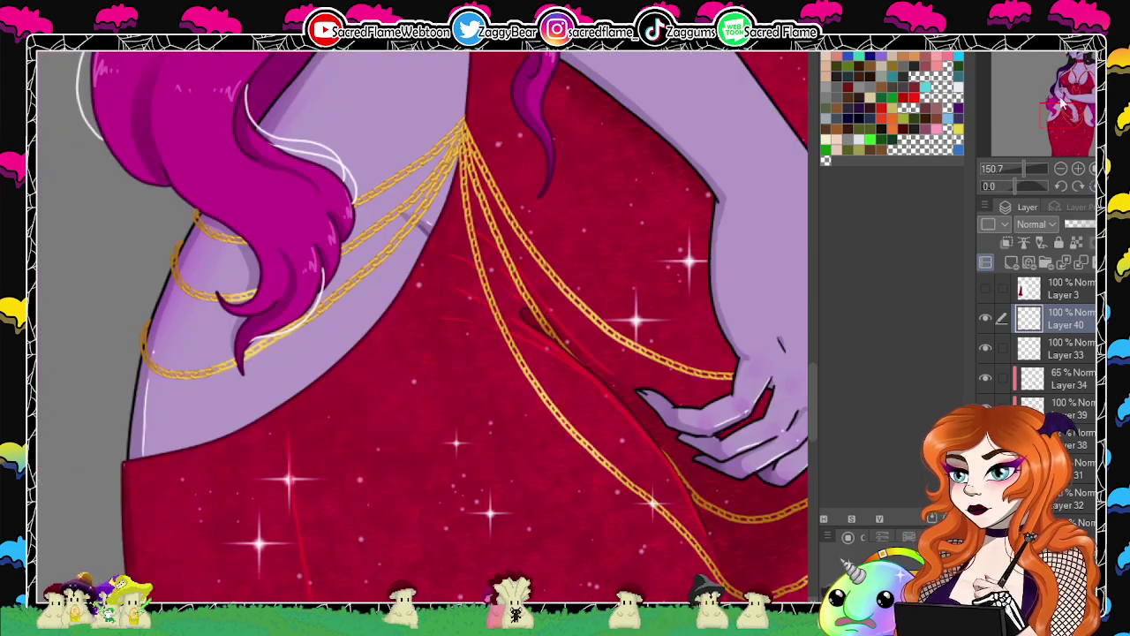
mouse_move(1062, 104)
left_mouse_down()
mouse_move(1058, 82)
mouse_move(1061, 97)
left_mouse_up()
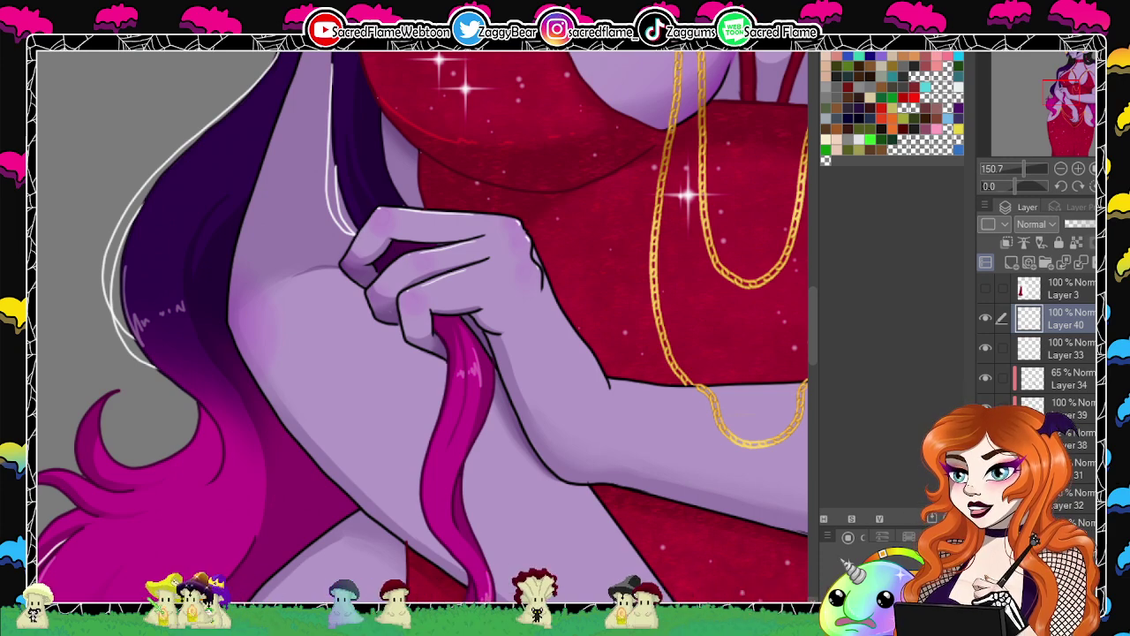
left_click_drag(513, 275, 442, 96)
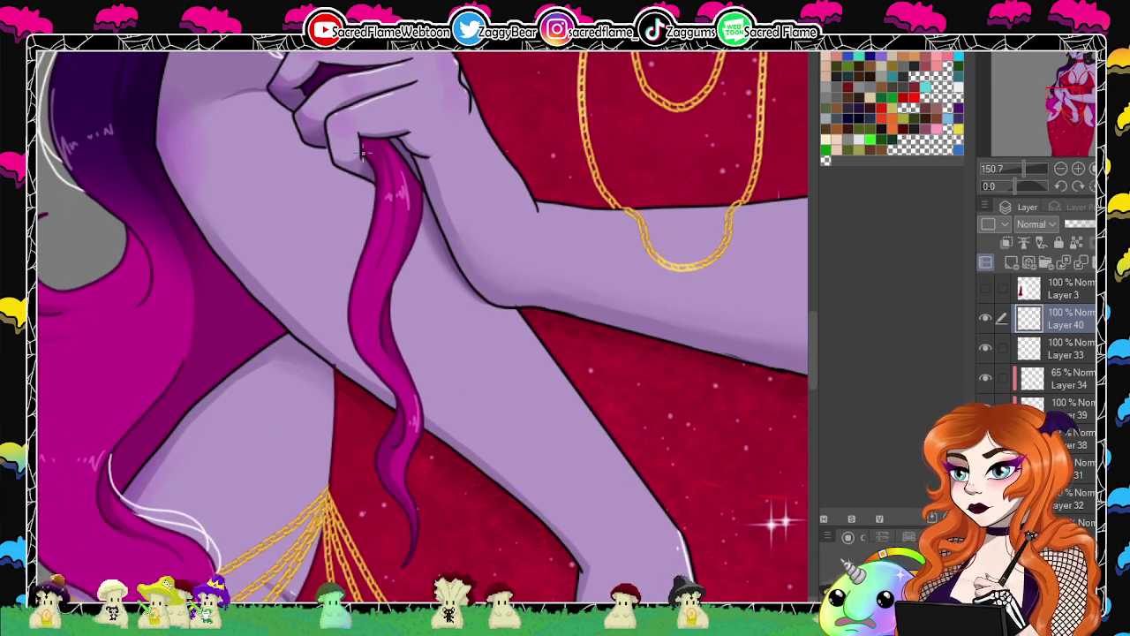
left_click_drag(364, 162, 357, 348)
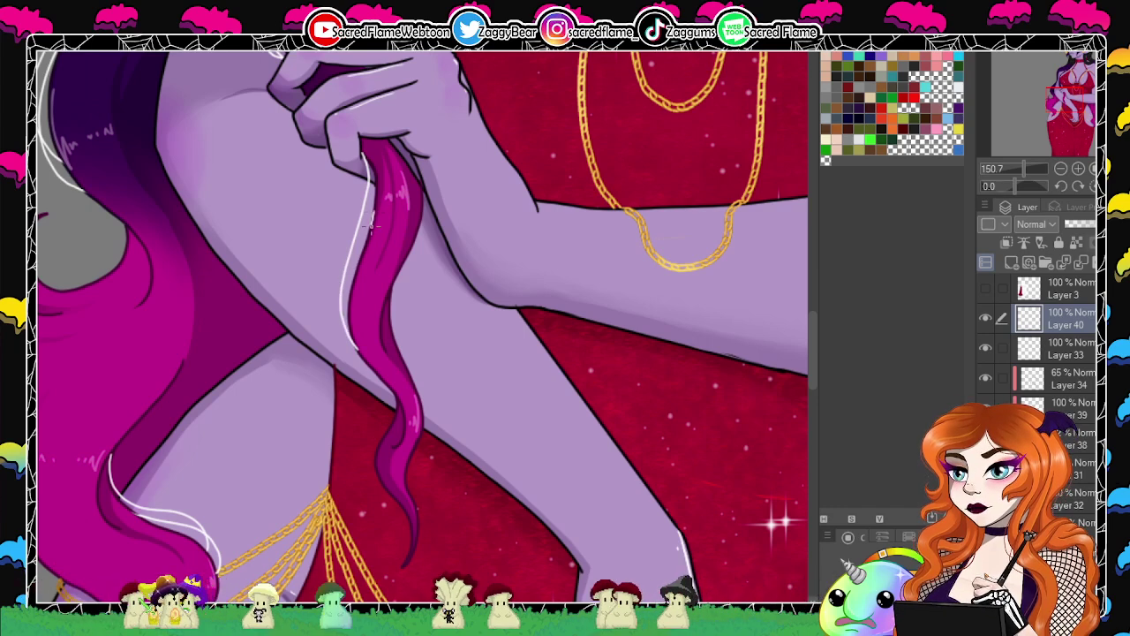
left_click_drag(365, 378, 395, 410)
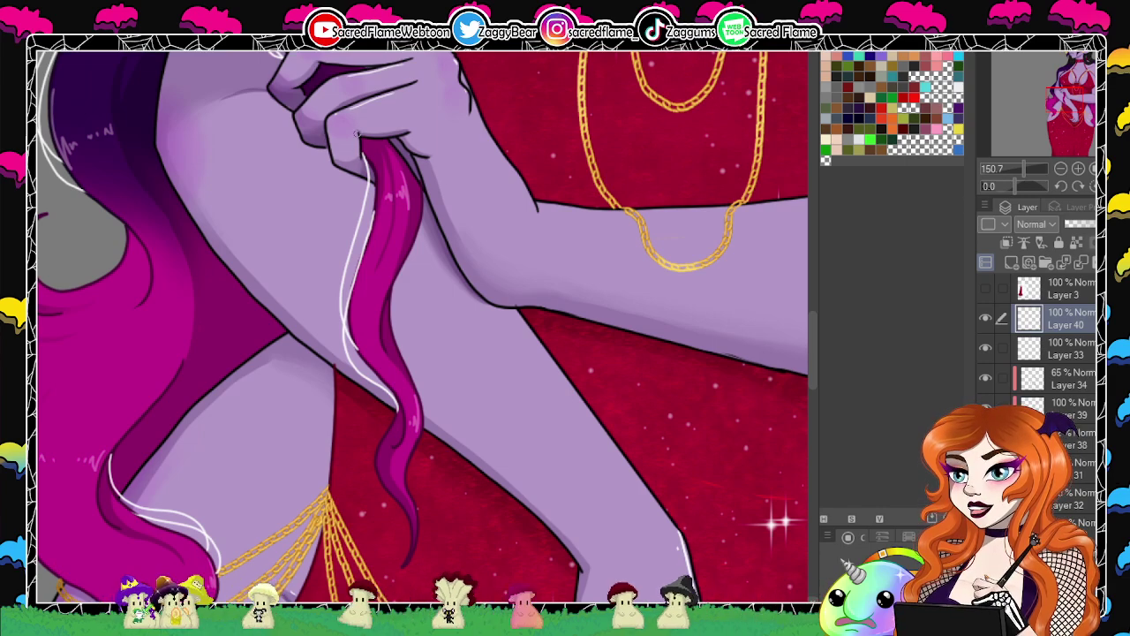
scroll(427, 279, "down", 3)
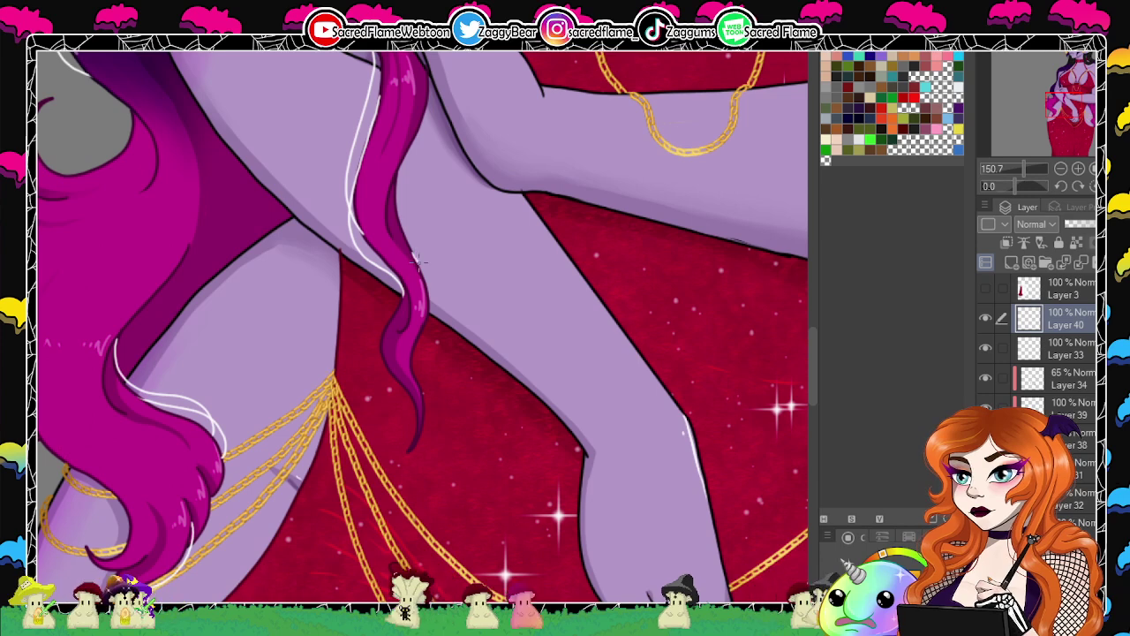
left_click_drag(429, 290, 415, 376)
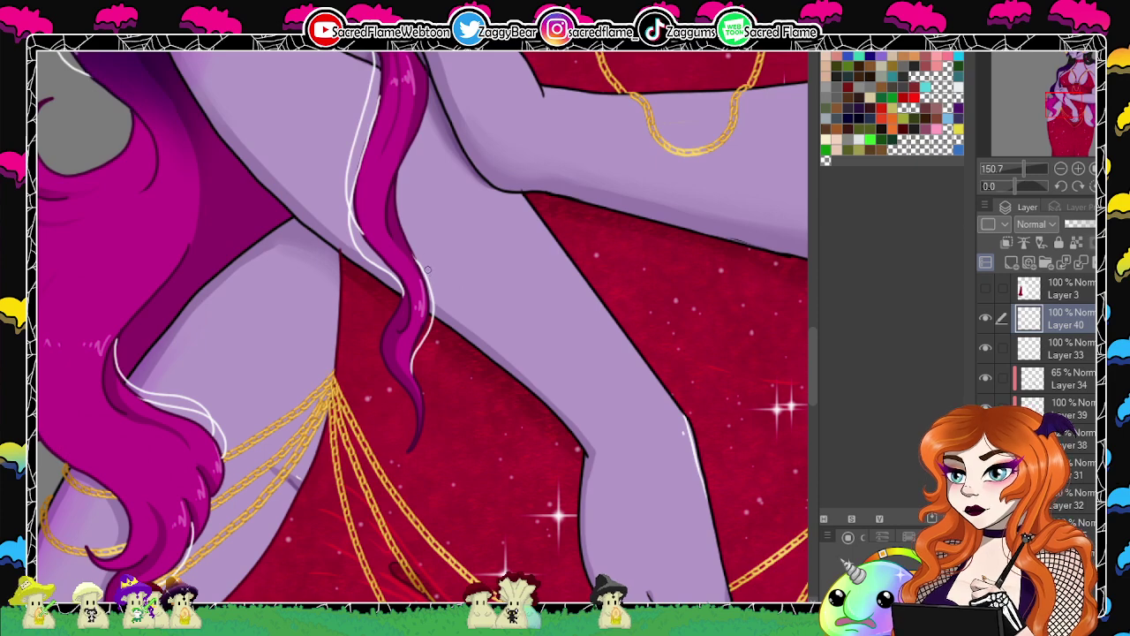
Draw thin white loose strands along both edges of the lowest magenta lock on the opposite hip, ending at the dress edge.
left_click_drag(572, 227, 302, 437)
left_click_drag(683, 274, 374, 55)
left_click_drag(554, 432, 371, 66)
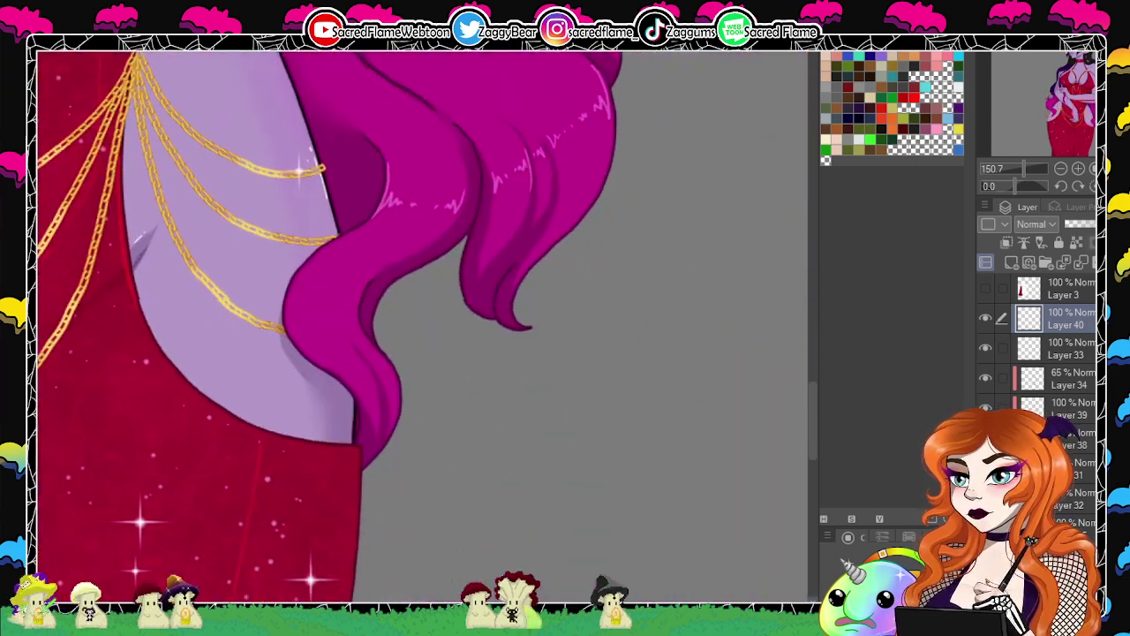
left_click_drag(398, 265, 440, 219)
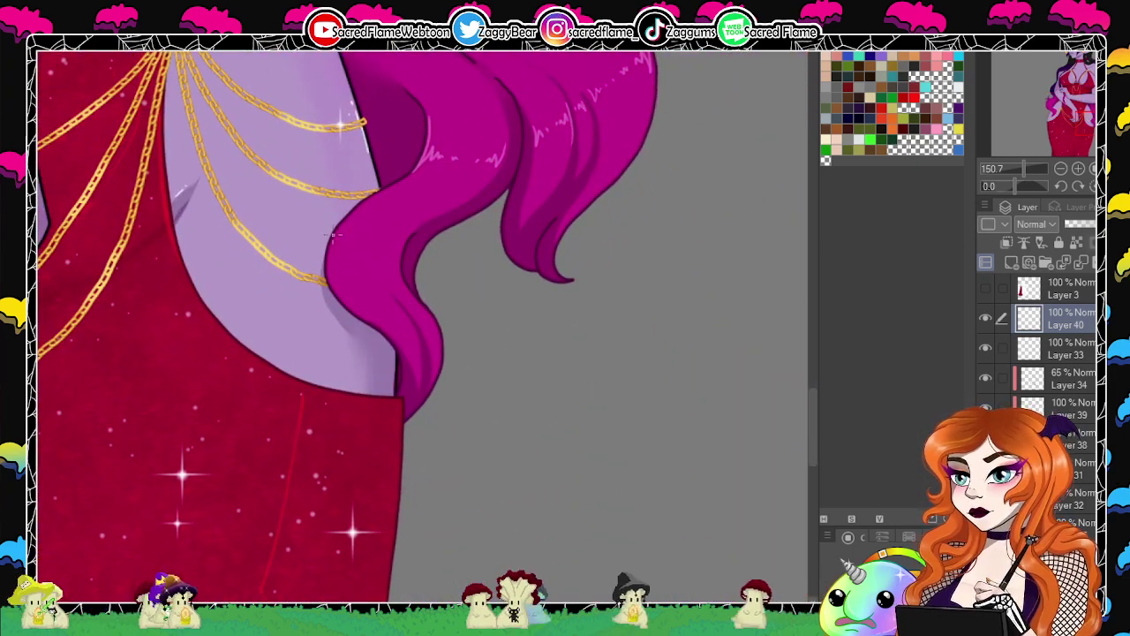
mouse_move(330, 241)
left_mouse_down()
mouse_move(325, 278)
mouse_move(340, 315)
mouse_move(393, 345)
left_mouse_up()
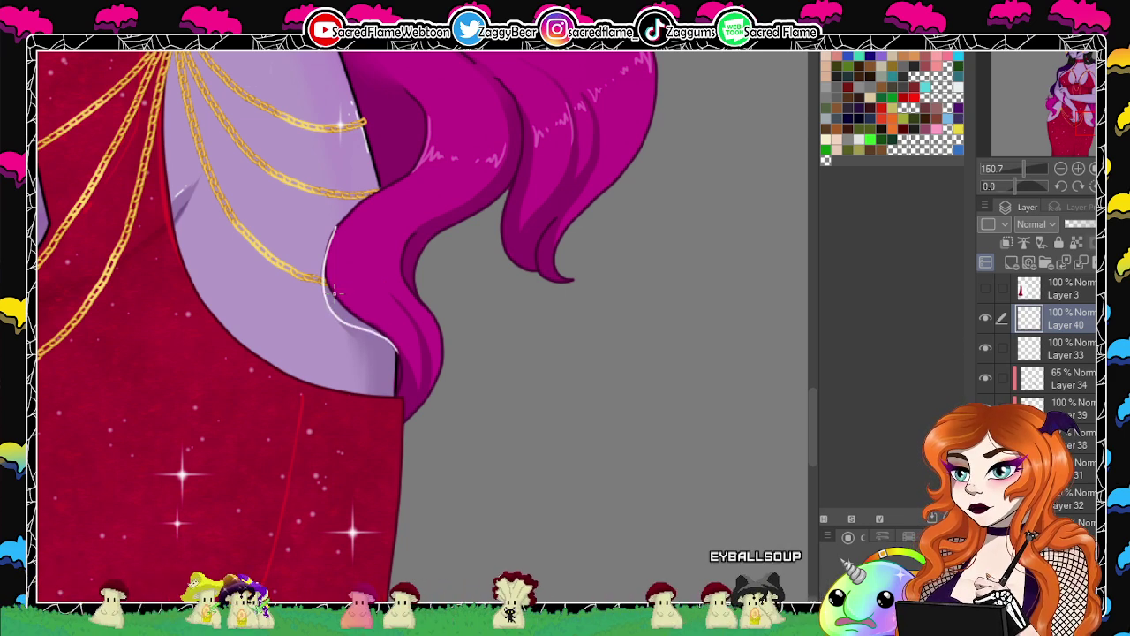
left_click_drag(334, 293, 402, 381)
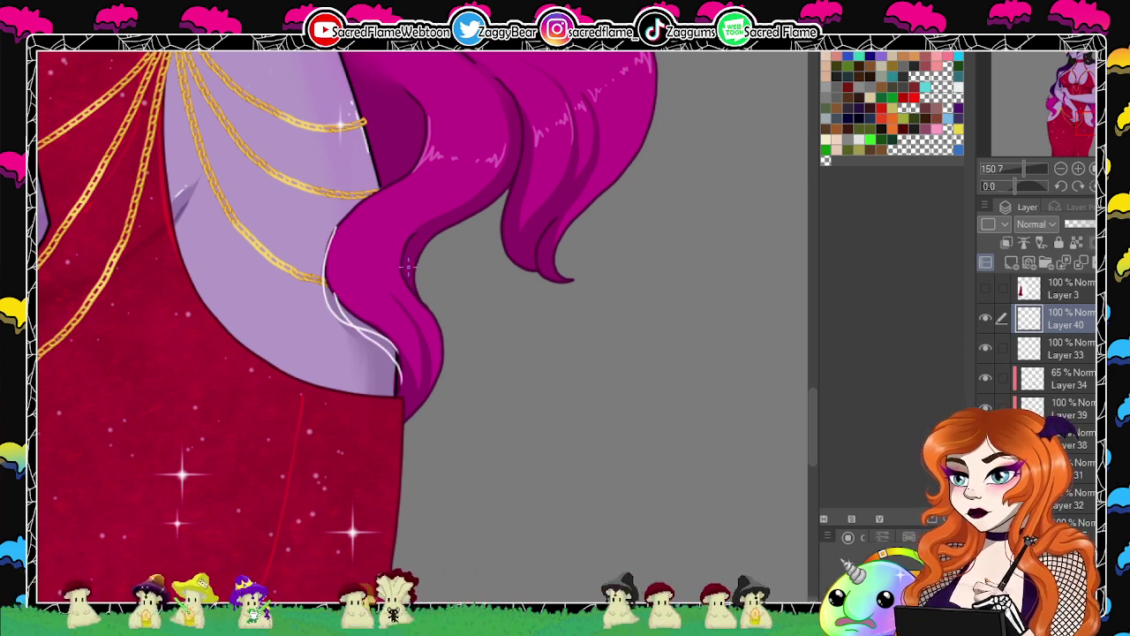
left_click_drag(416, 267, 433, 306)
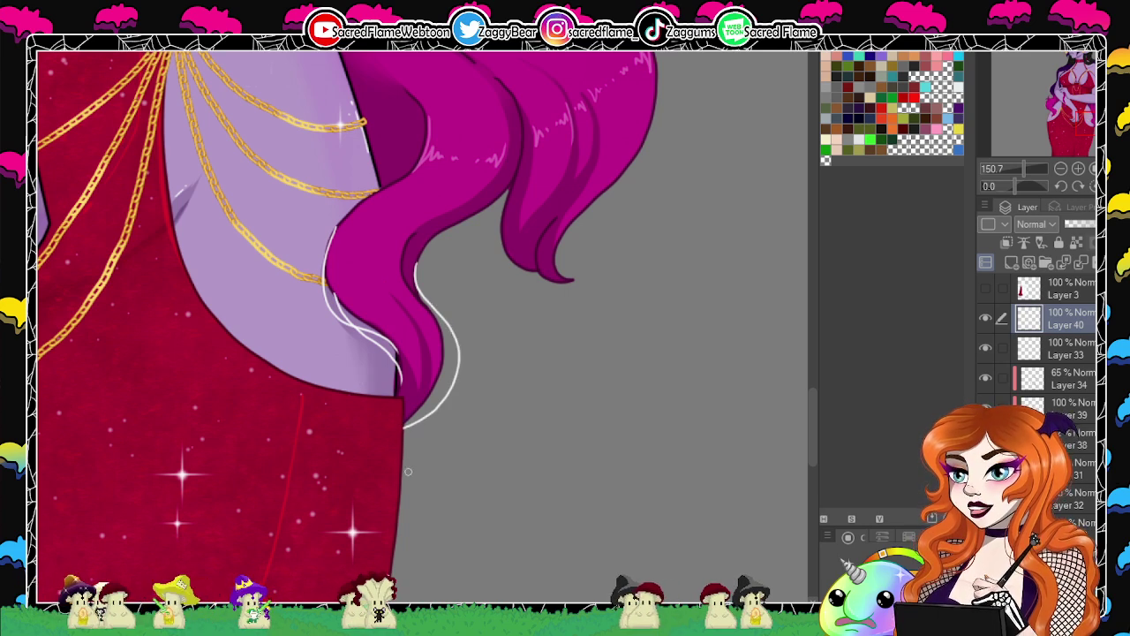
Draw two overlapping thin white loose strands along the outer bulge of the large magenta hair mass, ending near its hooked tip.
left_click_drag(588, 377, 486, 398)
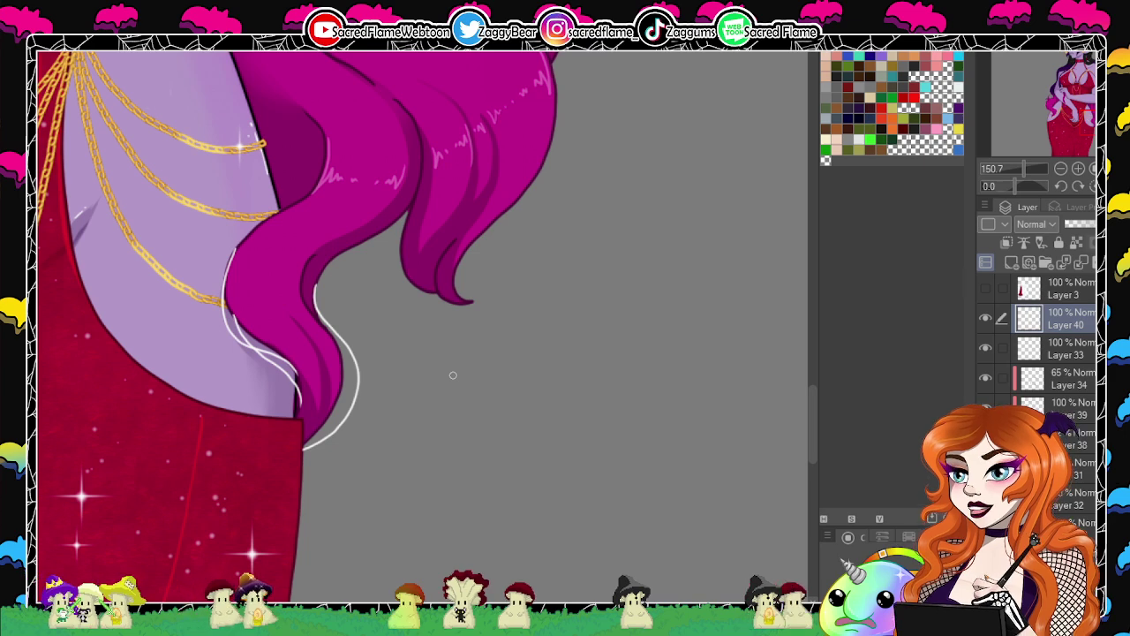
mouse_move(703, 246)
left_mouse_down()
mouse_move(710, 267)
mouse_move(686, 407)
left_mouse_up()
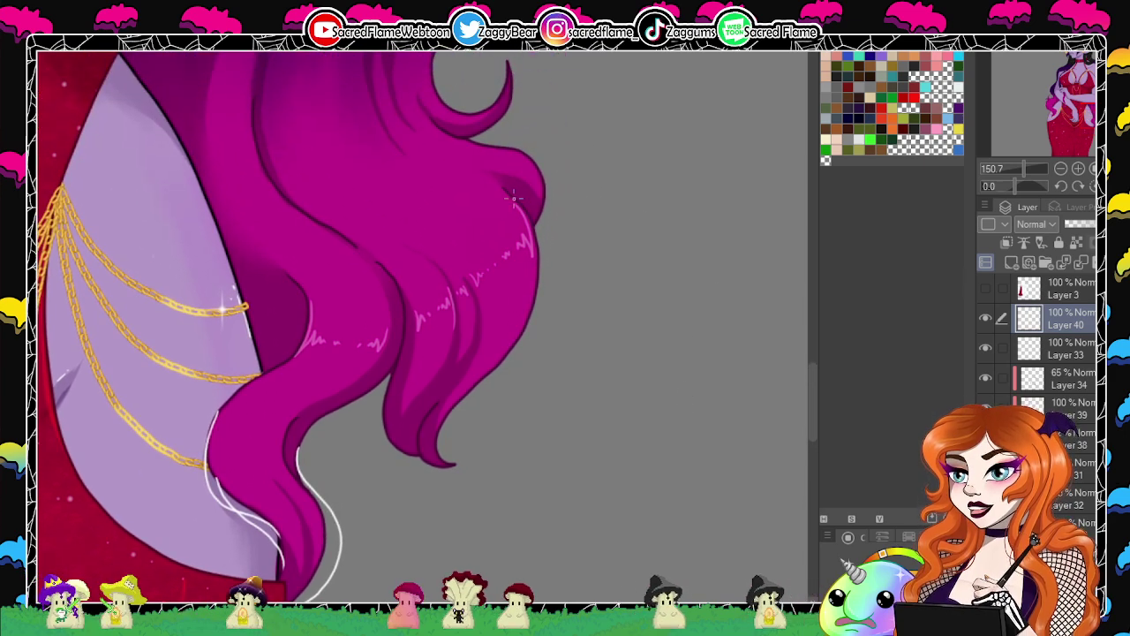
left_click_drag(545, 238, 549, 297)
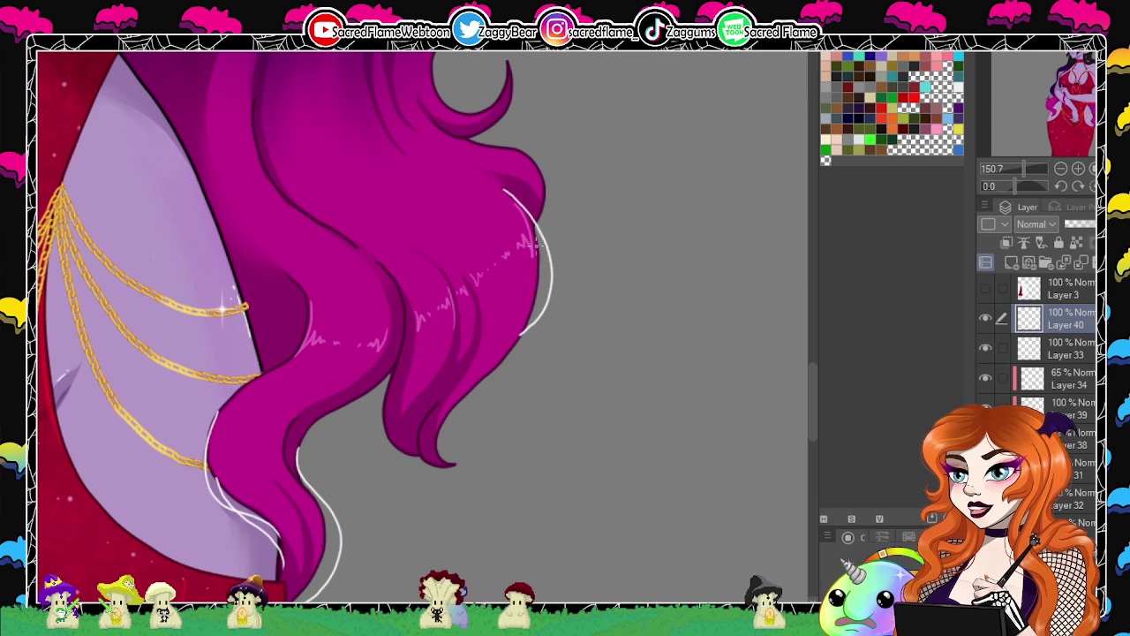
left_click_drag(486, 386, 438, 426)
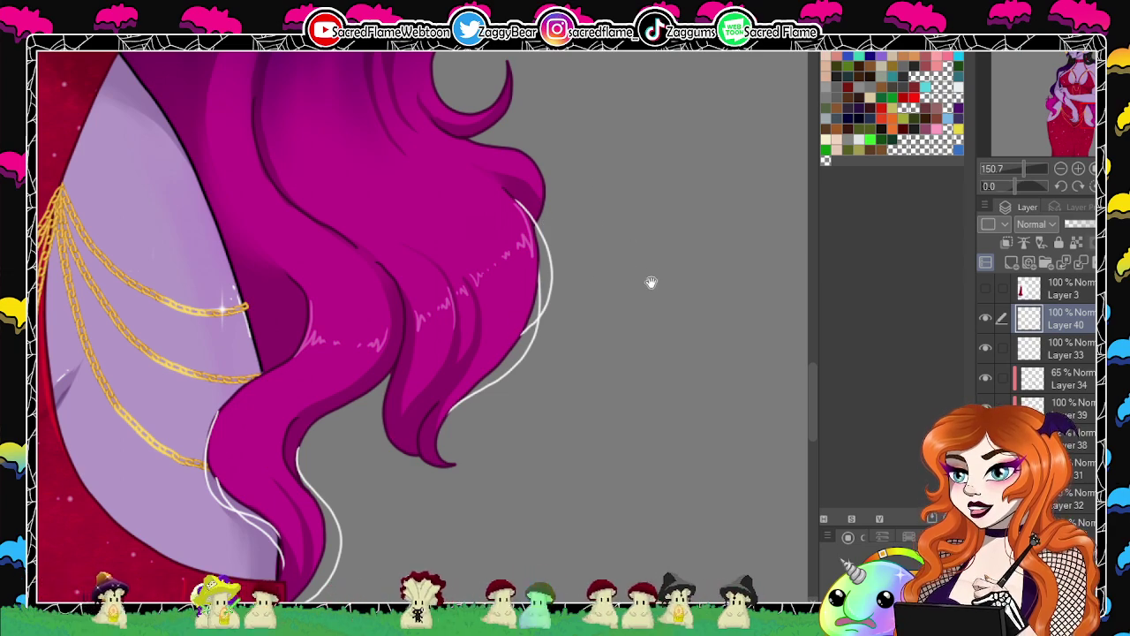
Draw two thin white loose strands along the inner edge of the dark purple lock that hangs over the upper arm.
scroll(650, 283, "up", 5)
mouse_move(1028, 165)
left_mouse_down()
mouse_move(1007, 172)
mouse_move(1022, 173)
left_mouse_up()
left_click_drag(622, 266, 535, 574)
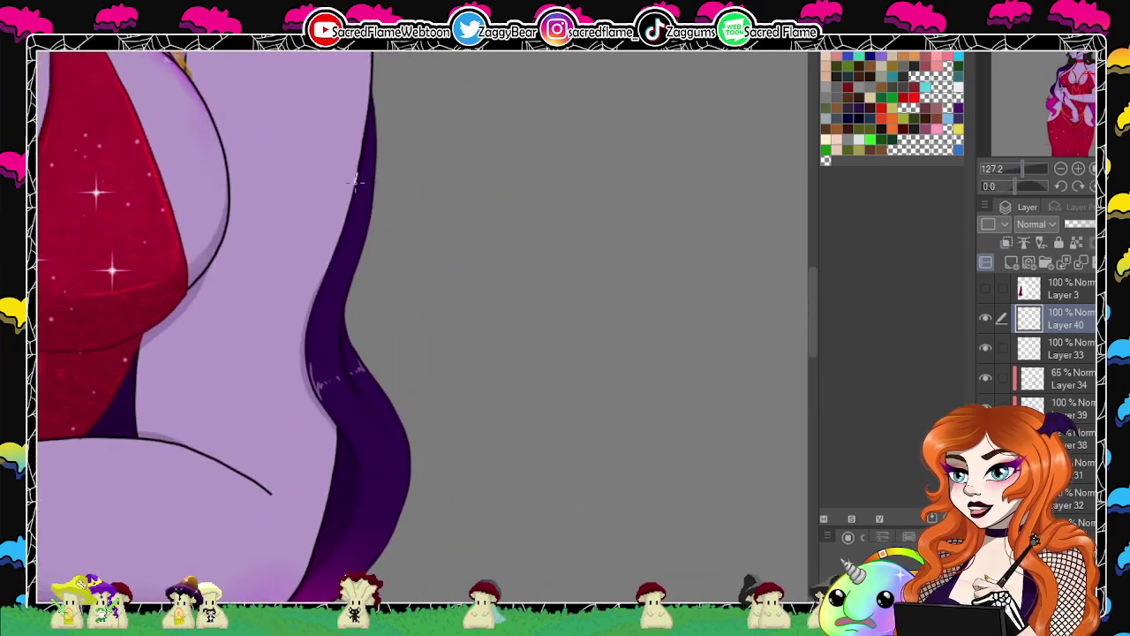
mouse_move(358, 173)
left_mouse_down()
mouse_move(294, 329)
mouse_move(301, 376)
mouse_move(325, 408)
left_mouse_up()
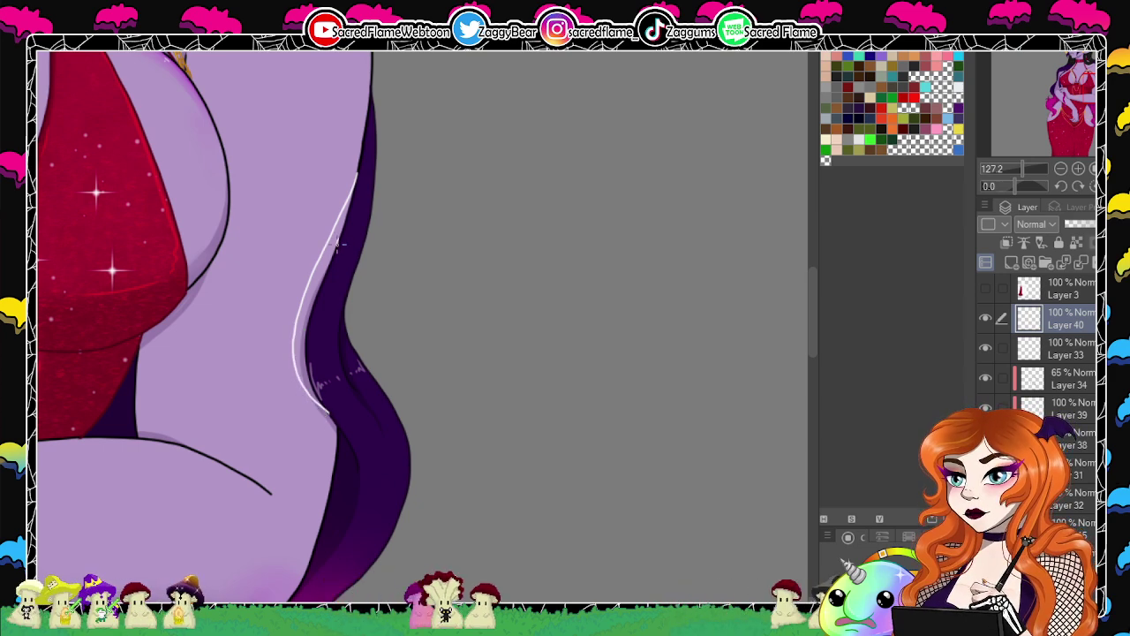
left_click_drag(318, 420, 347, 452)
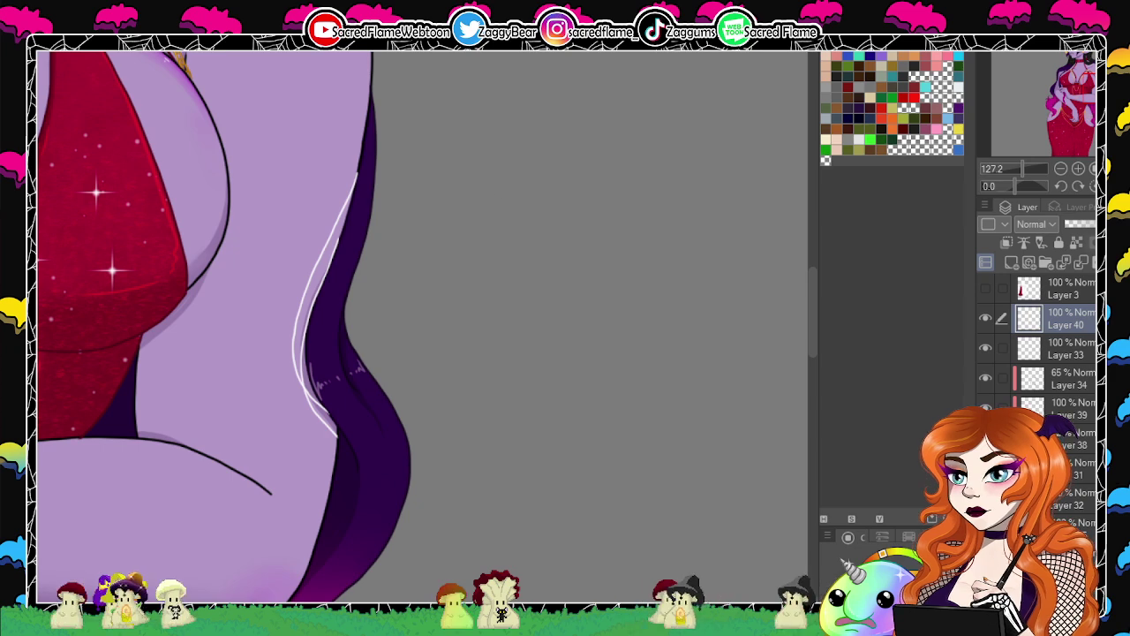
Draw two thin white loose strands along the outer edge of the same purple lock, around its bulge beside the elbow.
mouse_move(544, 367)
left_mouse_down()
mouse_move(520, 231)
mouse_move(598, 315)
left_mouse_up()
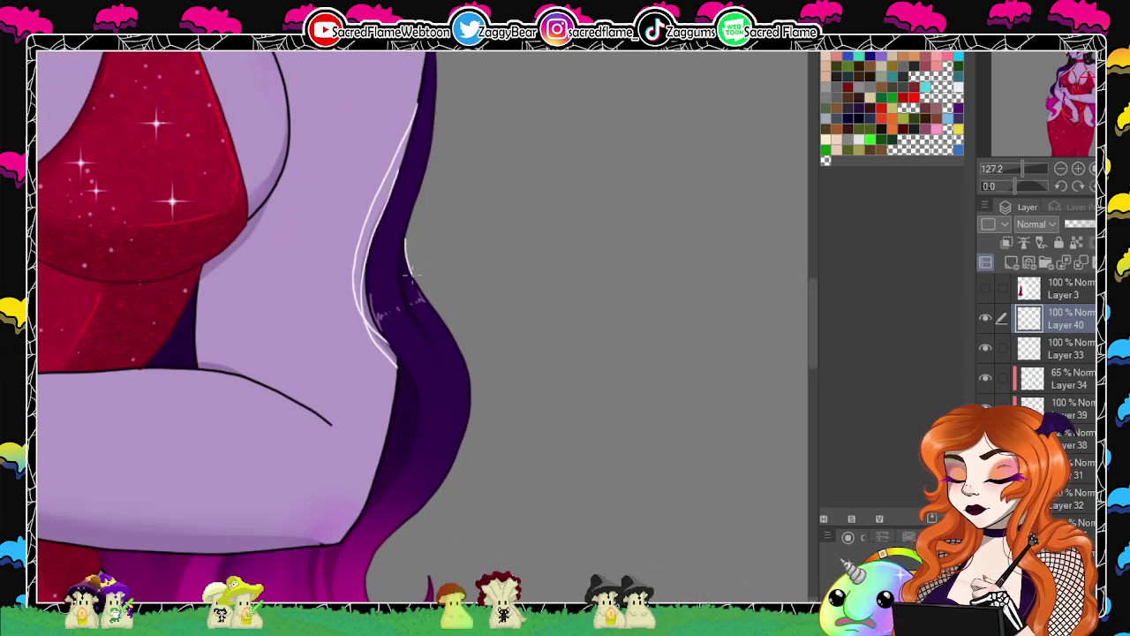
left_click_drag(473, 353, 473, 387)
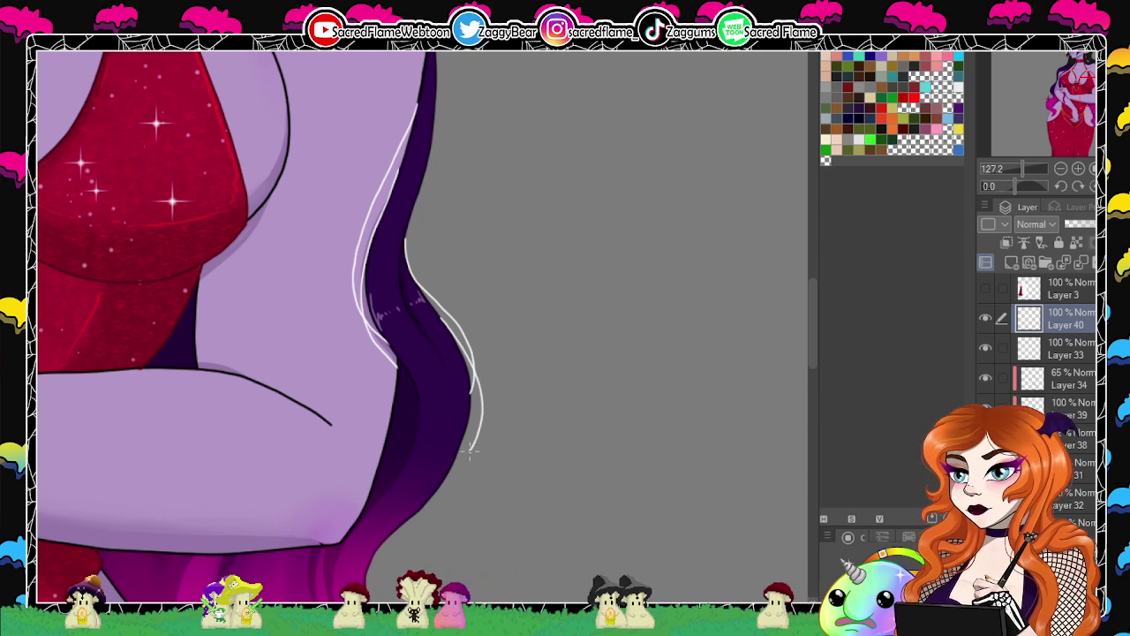
left_click_drag(473, 389, 450, 472)
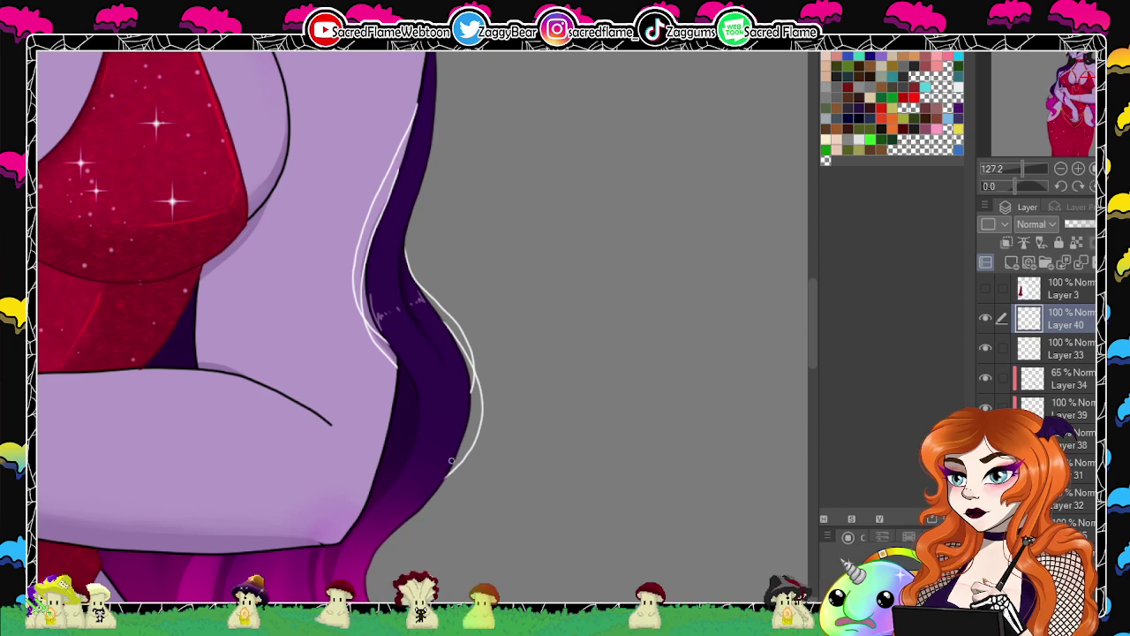
Draw two thin white loose strands along the cheek-side edge of the purple lock that frames the face.
mouse_move(1022, 168)
left_mouse_down()
mouse_move(1009, 172)
mouse_move(1019, 168)
left_mouse_up()
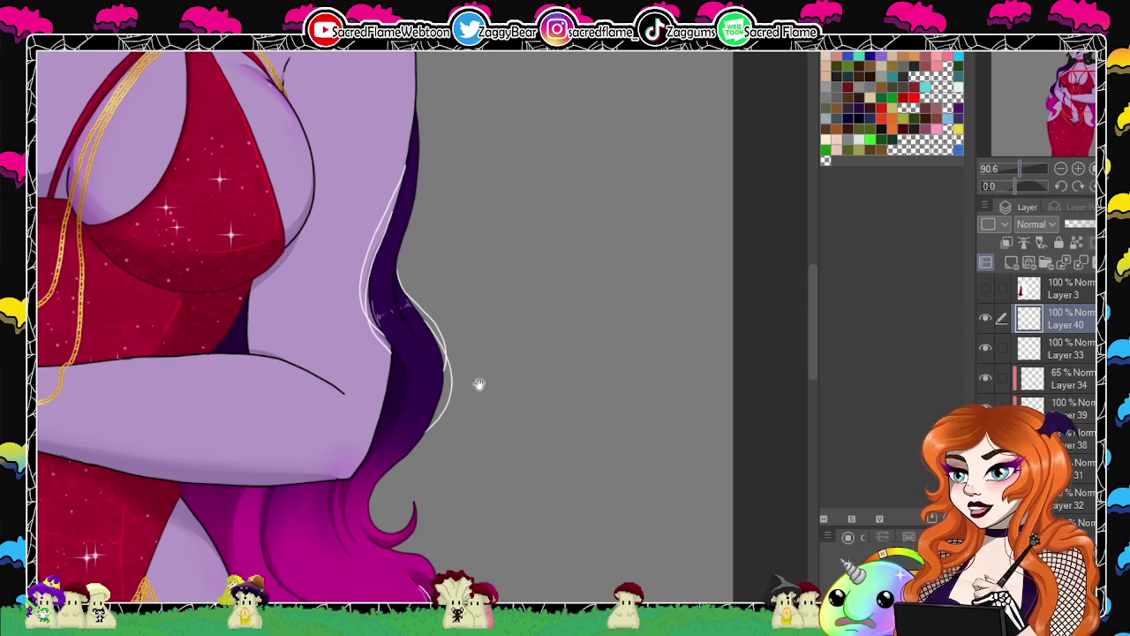
left_click_drag(479, 384, 582, 609)
left_click_drag(521, 353, 664, 614)
left_click_drag(666, 419, 604, 477)
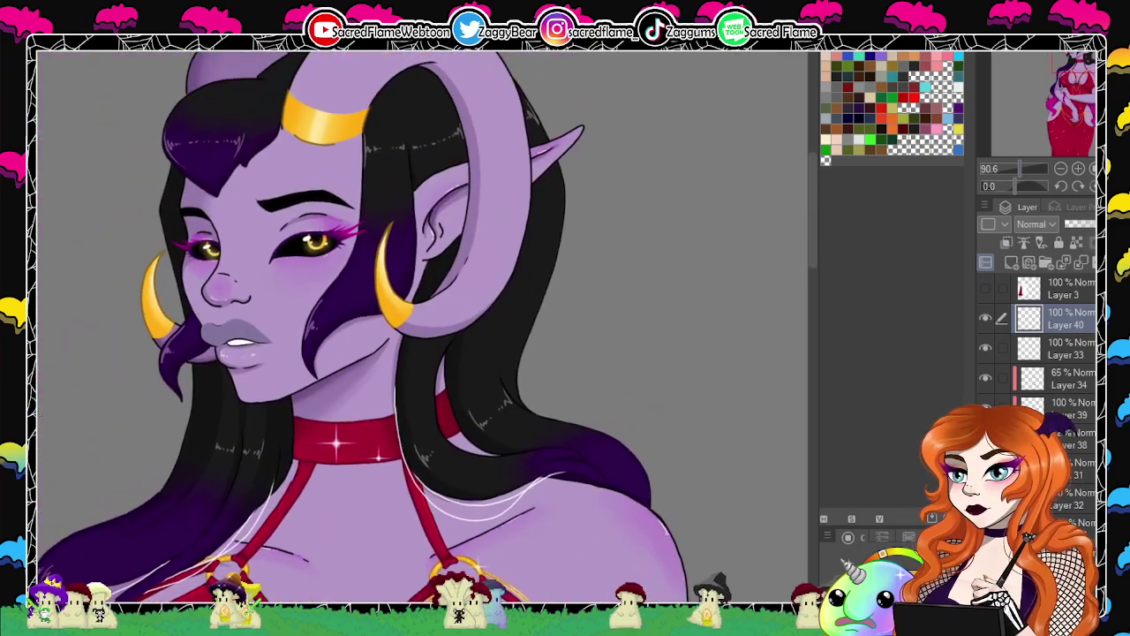
left_click_drag(1016, 183, 1004, 186)
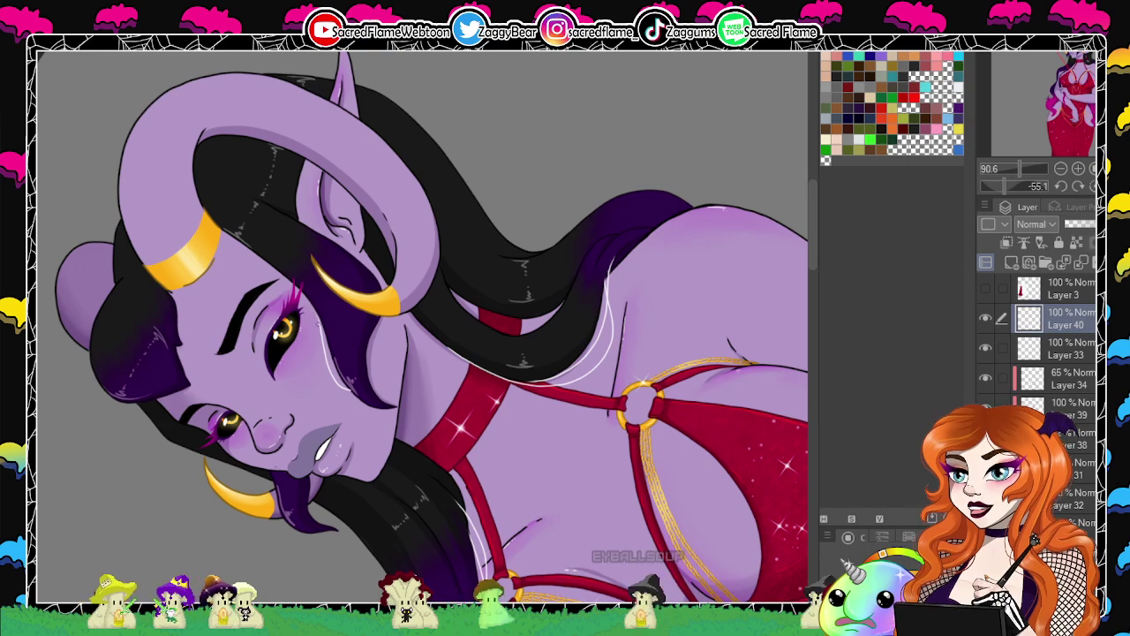
key("ctrl+z")
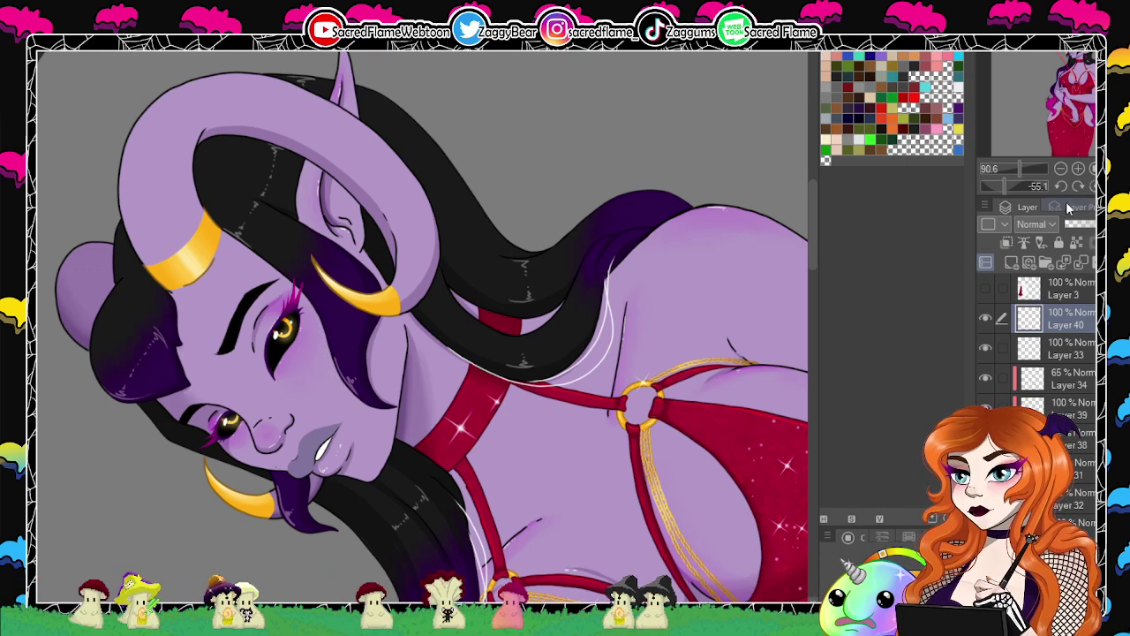
left_click(1013, 185)
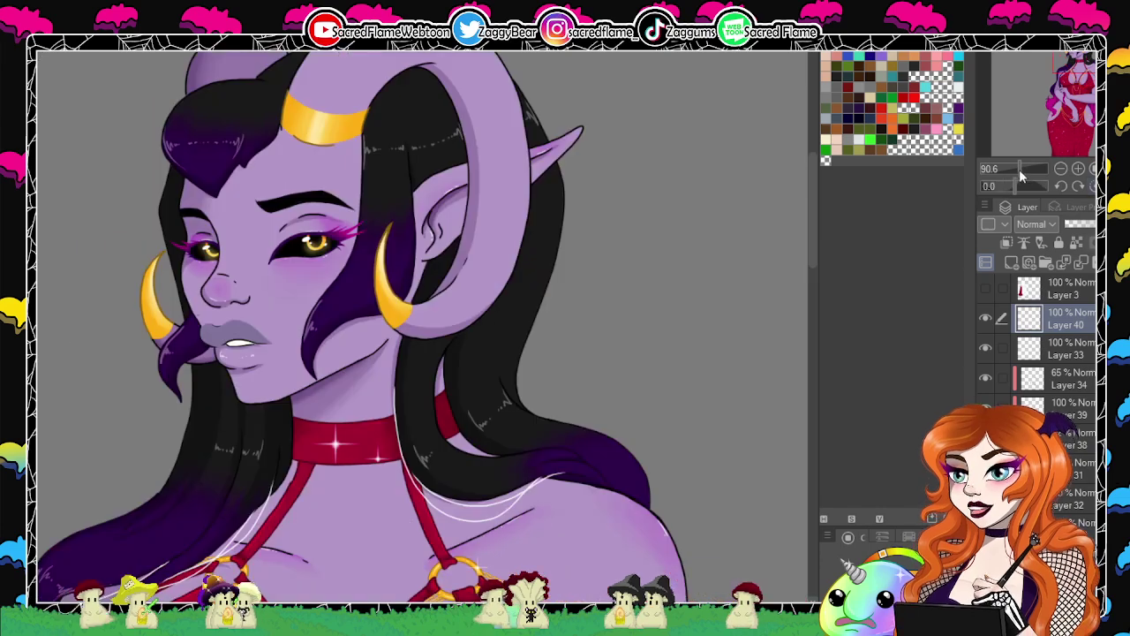
left_click_drag(1020, 169, 1028, 169)
left_click_drag(1012, 184, 1010, 186)
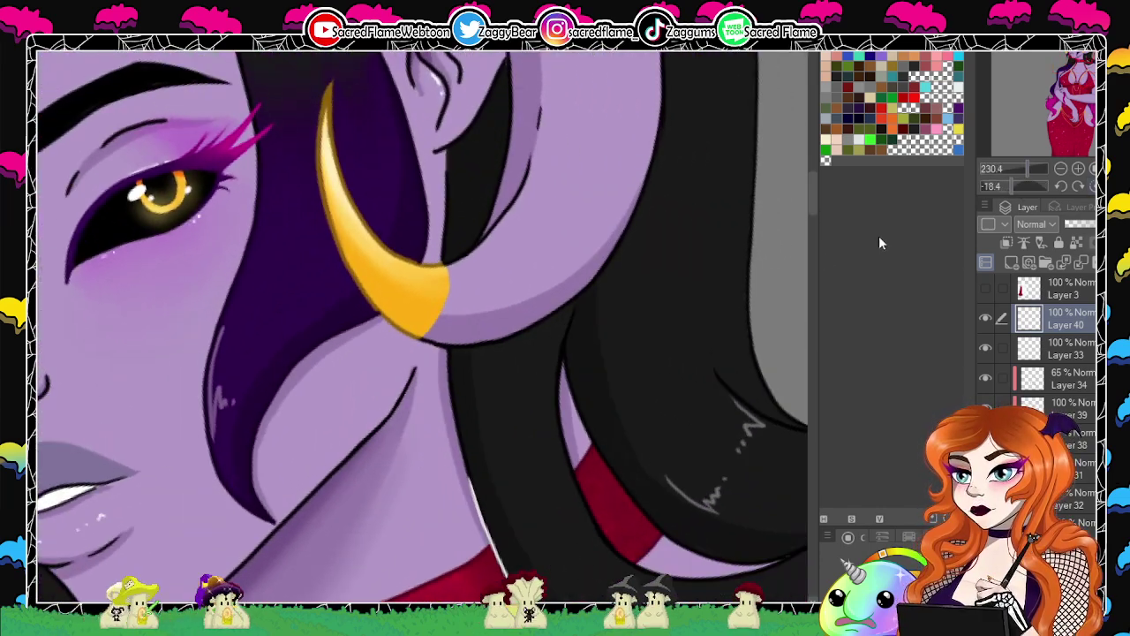
left_click_drag(533, 407, 671, 374)
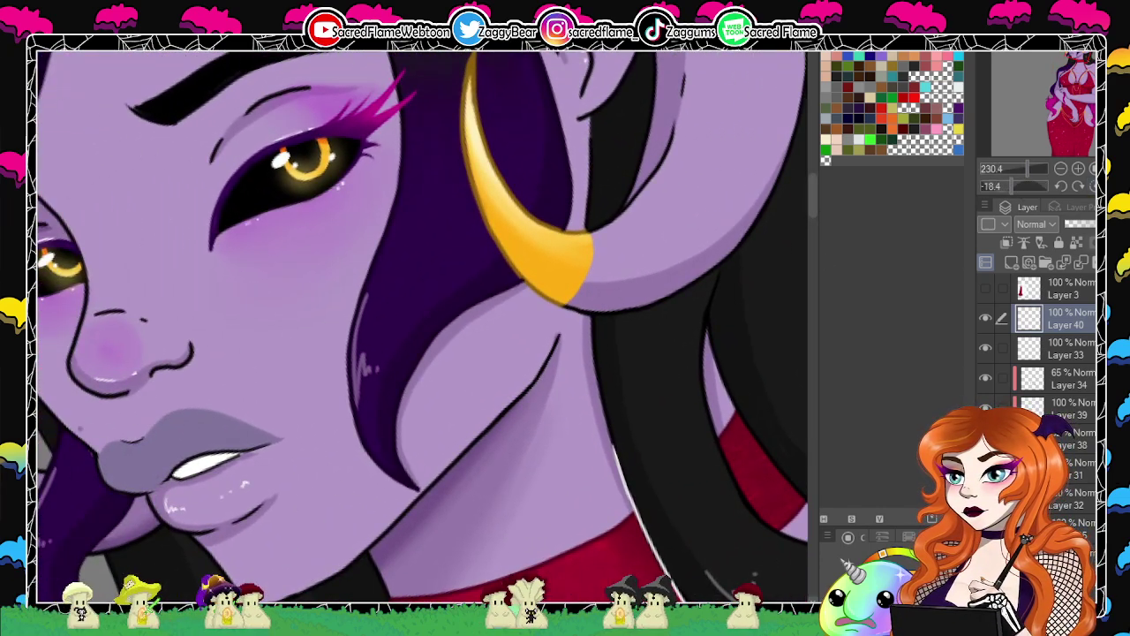
mouse_move(401, 158)
left_mouse_down()
mouse_move(343, 289)
mouse_move(336, 341)
left_mouse_up()
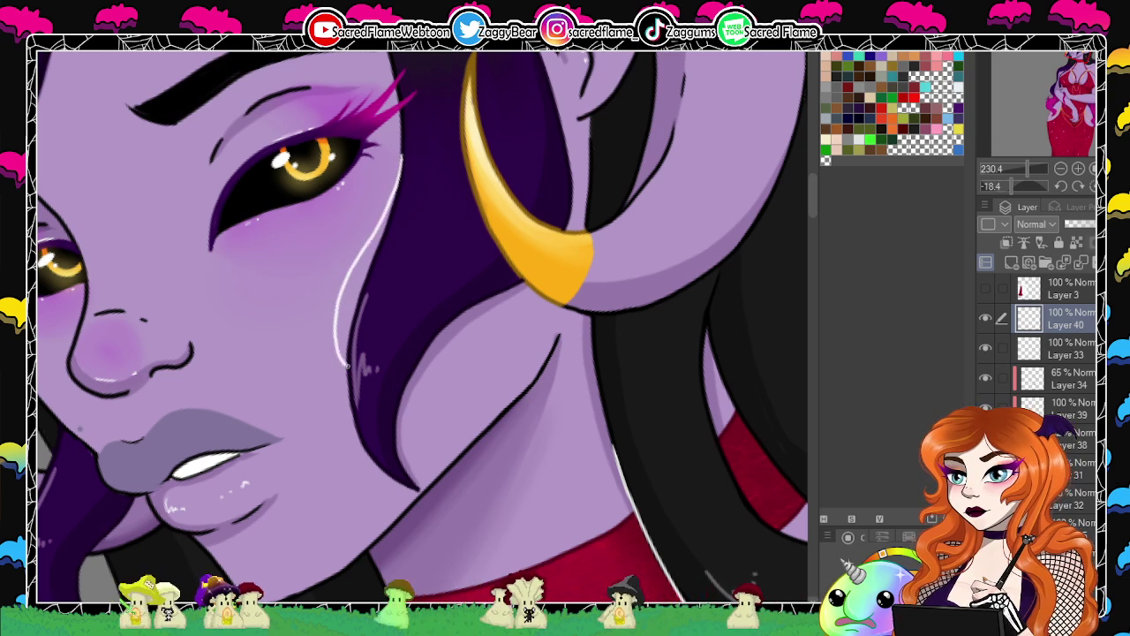
mouse_move(353, 300)
left_mouse_down()
mouse_move(329, 356)
mouse_move(361, 430)
left_mouse_up()
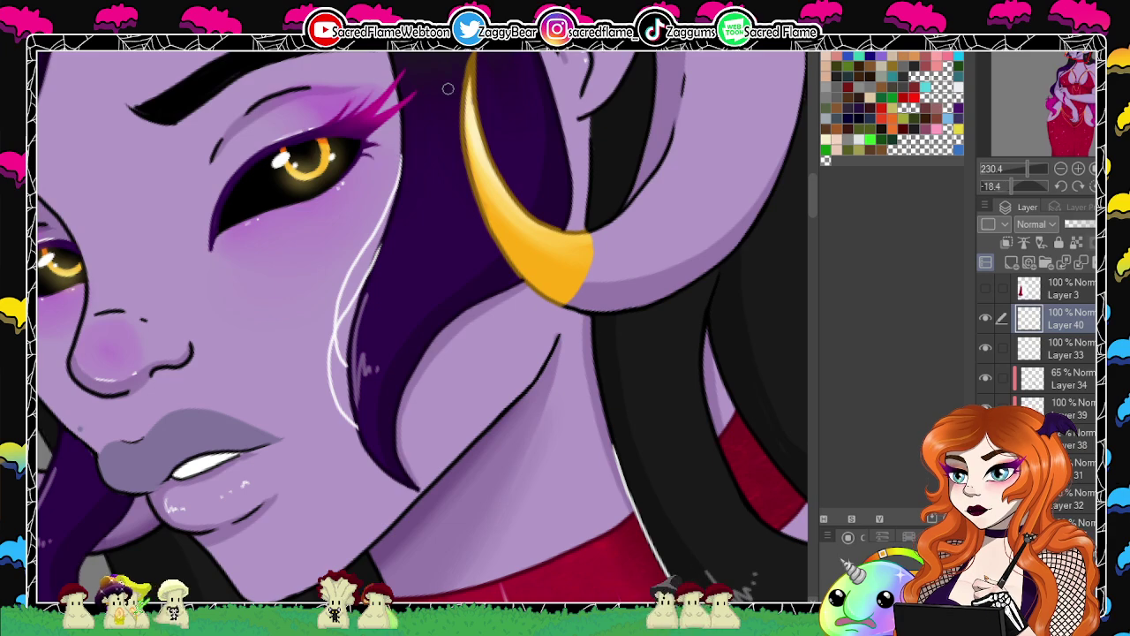
Add a new layer clipped to the loose-strands layer and fill it with black.
left_click(1092, 187)
left_click_drag(1029, 169, 1016, 171)
left_click(1011, 261)
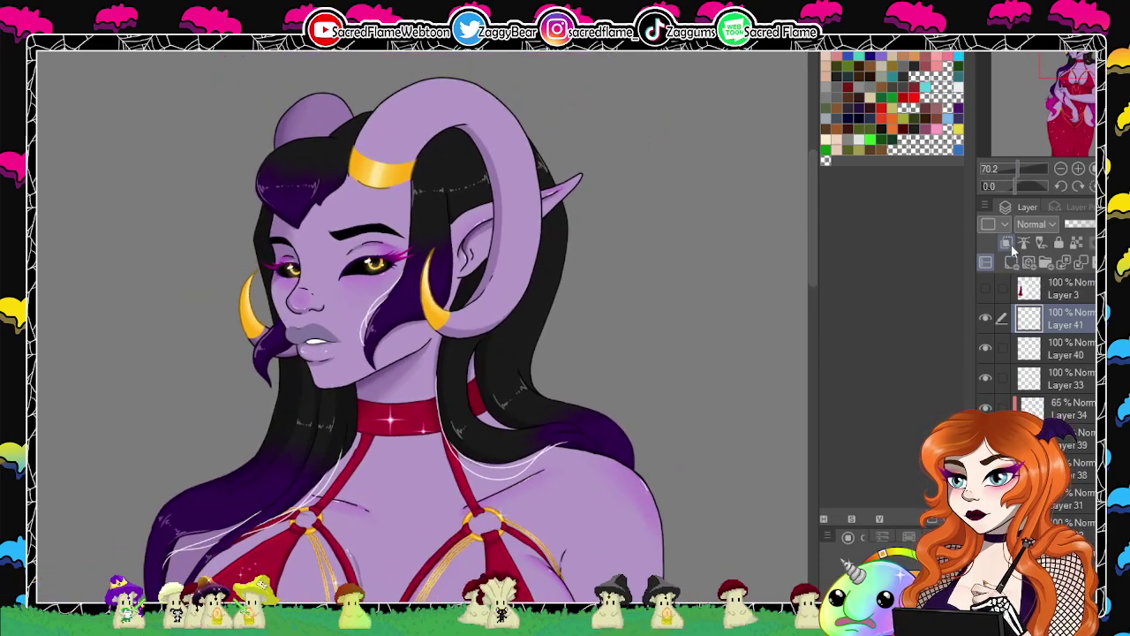
left_click(1009, 247)
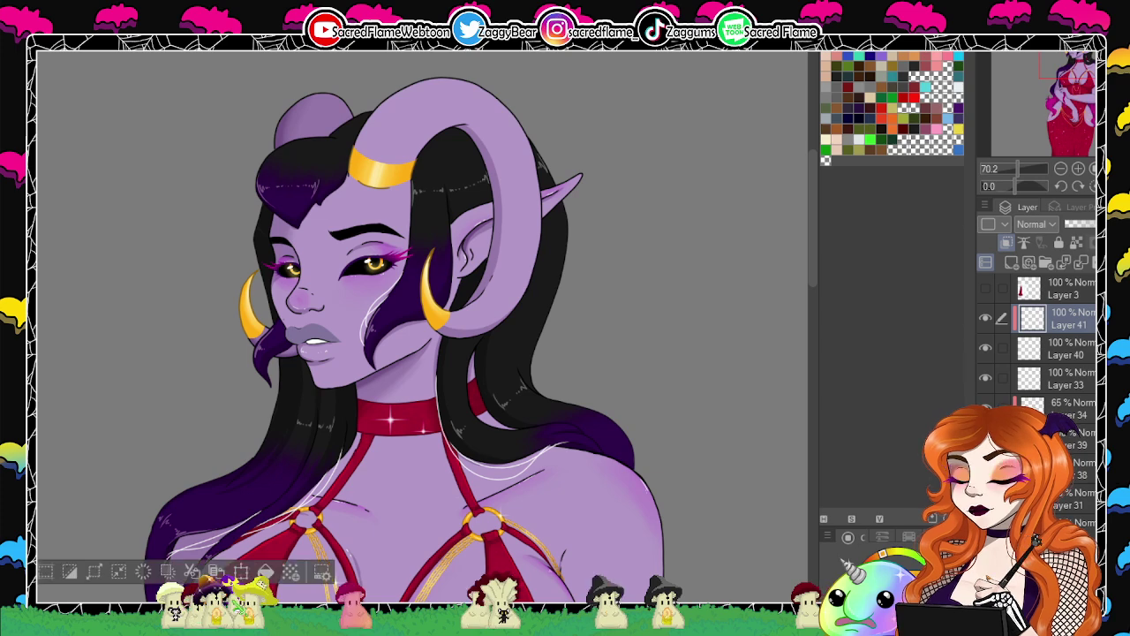
left_click(291, 572)
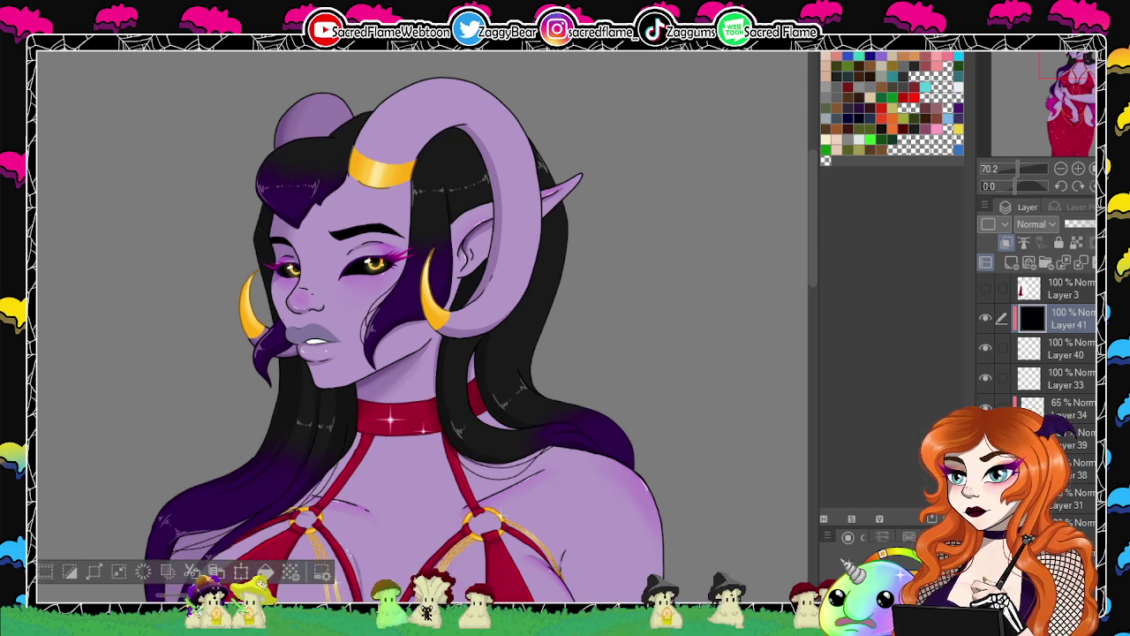
Merge the black fill down into the strands layer and add another layer clipped above it.
key("ctrl+d")
key("ctrl+e")
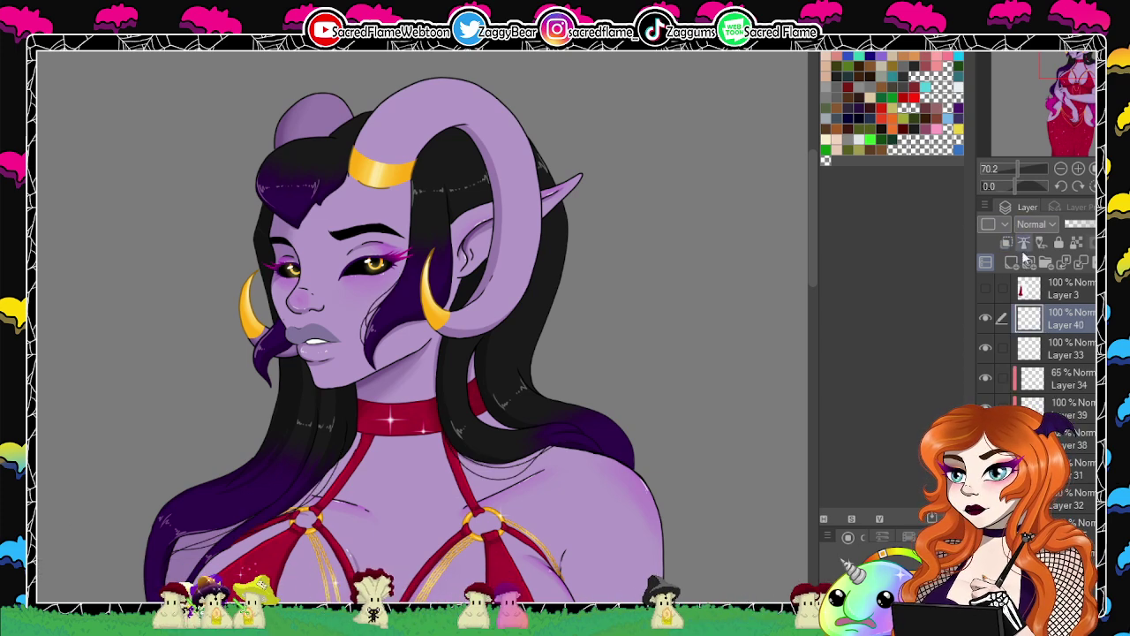
left_click(1006, 243)
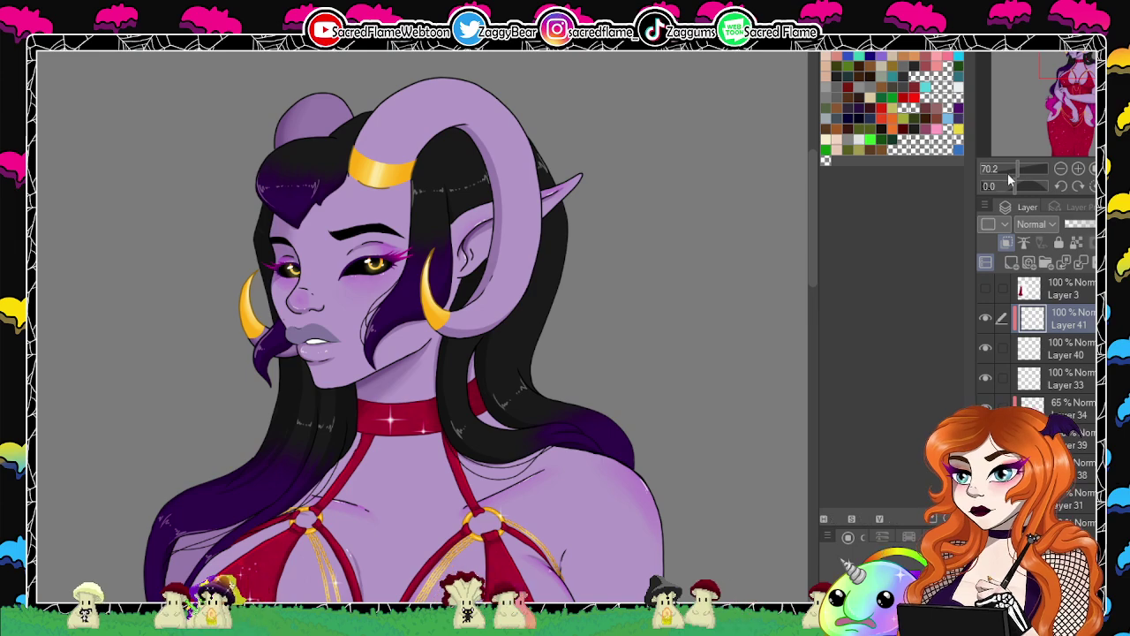
Examine the black loose strands up close from the face lock across the shoulder and down the upper-arm lock to the magenta mass.
left_click_drag(1008, 173, 1029, 169)
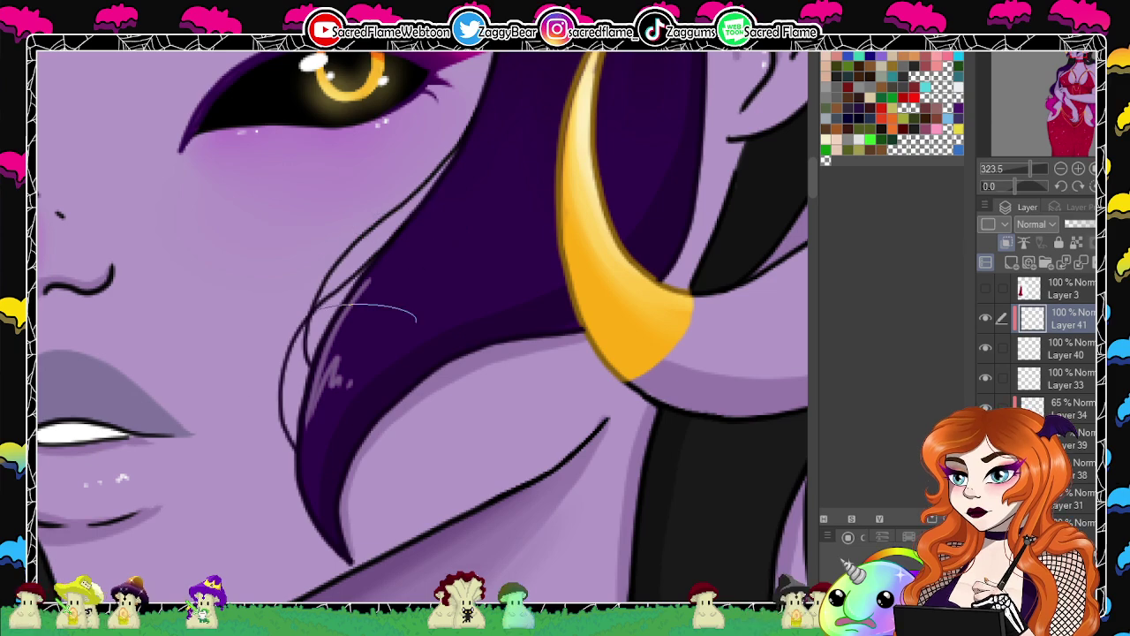
left_click_drag(709, 394, 330, 434)
scroll(612, 321, "down", 5)
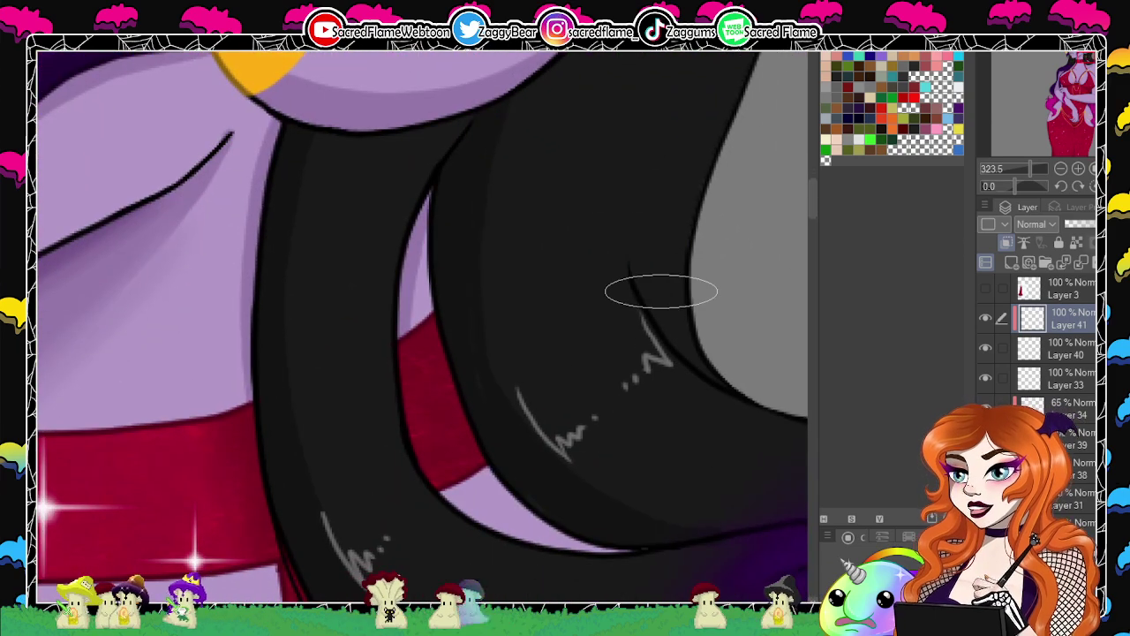
left_click_drag(766, 463, 174, 66)
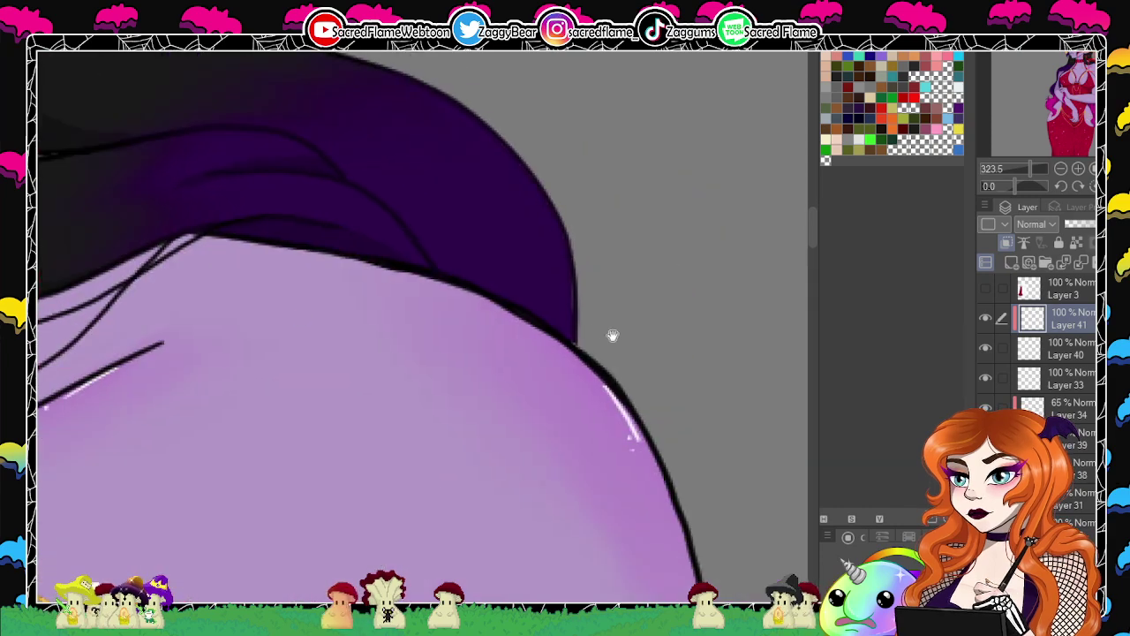
left_click_drag(490, 219, 818, 209)
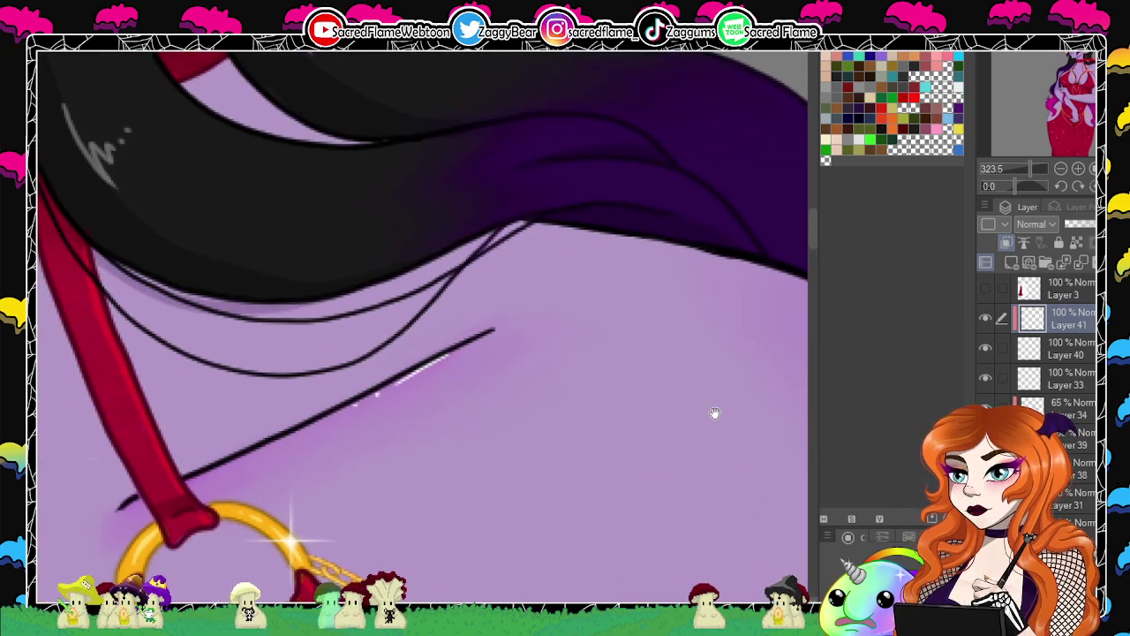
left_click_drag(693, 486, 207, 453)
left_click_drag(741, 600, 623, 121)
left_click_drag(543, 600, 592, 287)
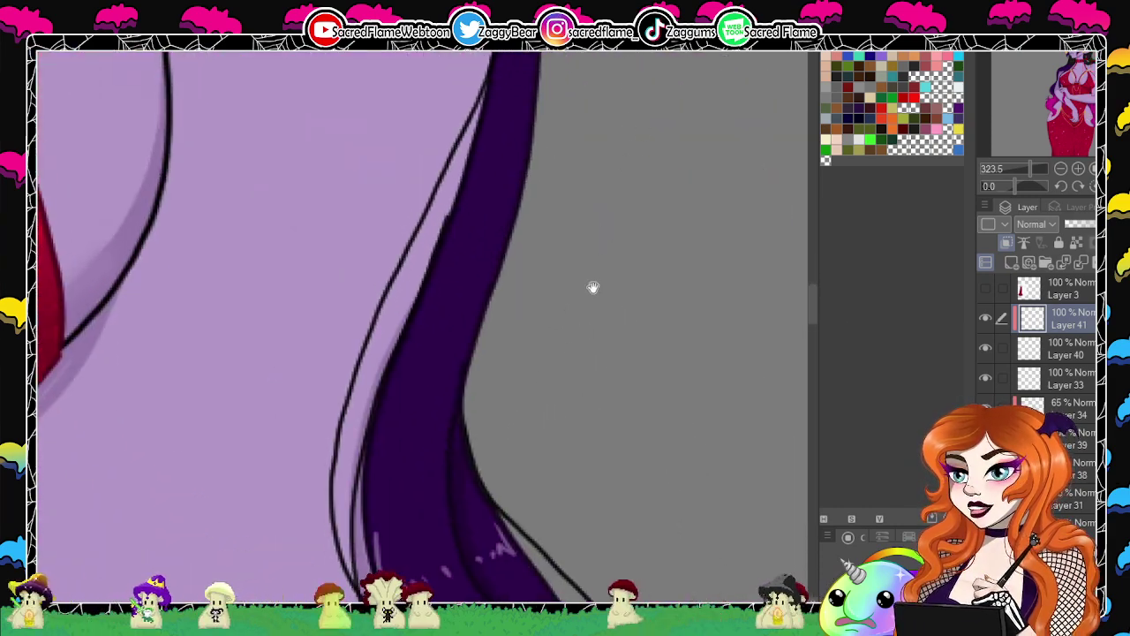
scroll(593, 287, "down", 3)
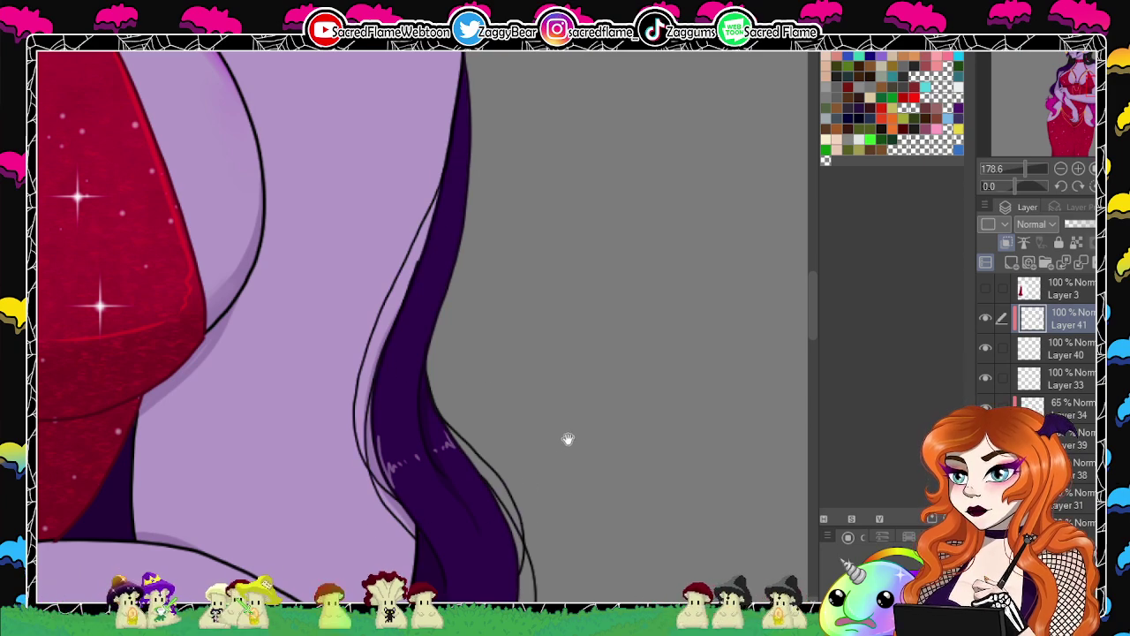
left_click_drag(568, 438, 548, 182)
left_click_drag(516, 448, 629, 123)
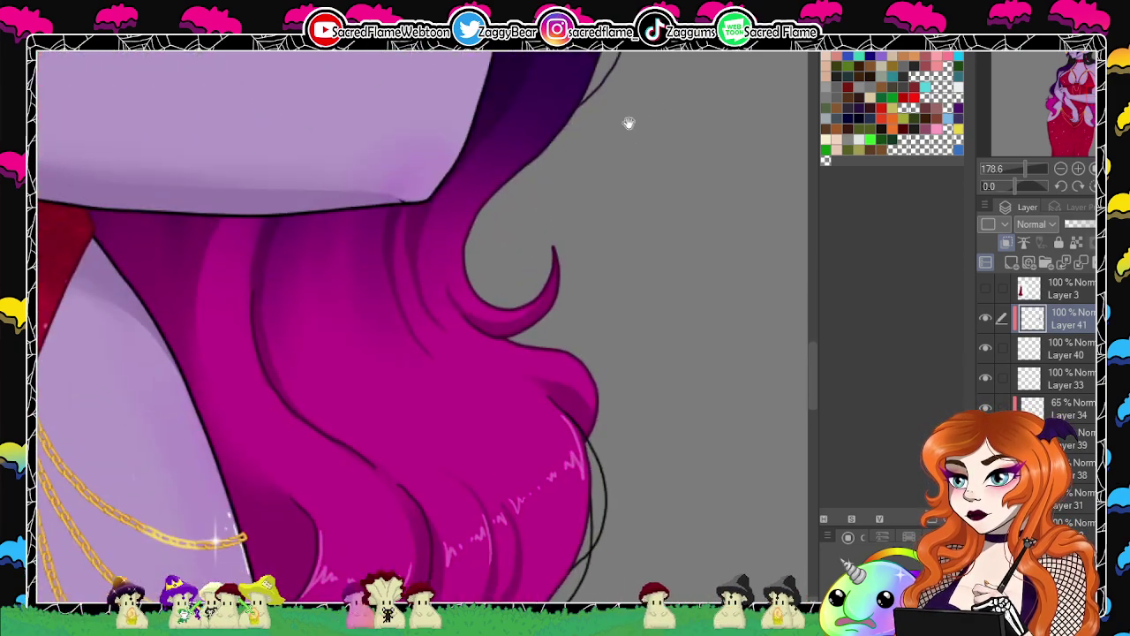
Examine the black loose strands beside the hand-held lock, along the chest and neck locks, and by the gold thigh chains.
left_click_drag(534, 417, 741, 247)
left_click_drag(88, 340, 641, 295)
mouse_move(127, 215)
left_mouse_down()
mouse_move(472, 352)
mouse_move(609, 600)
left_mouse_up()
left_click_drag(527, 197, 313, 601)
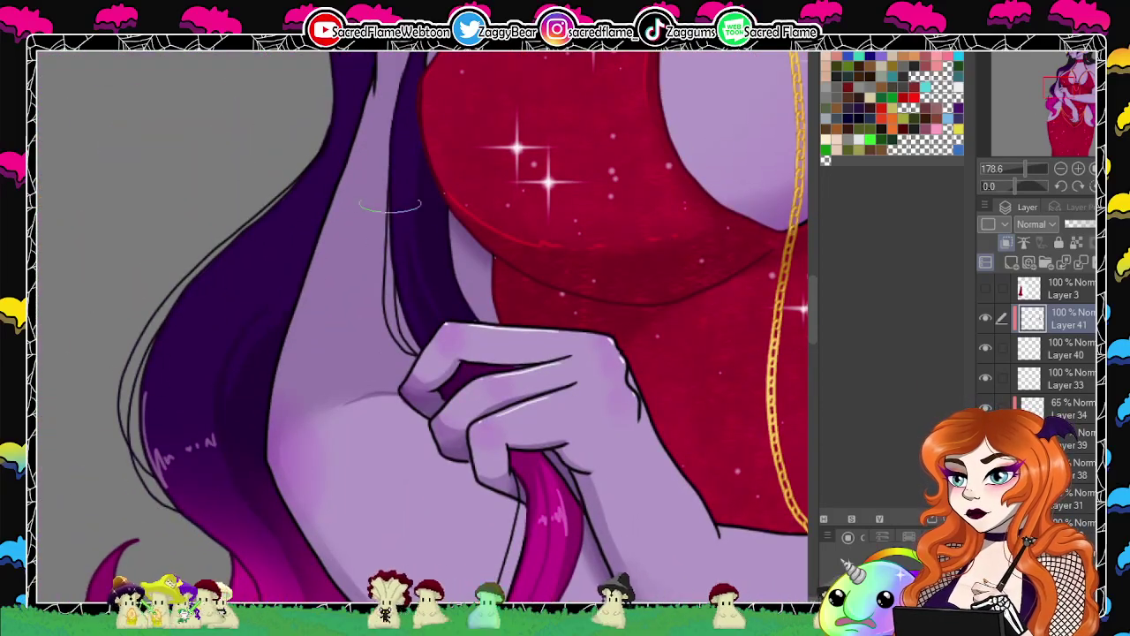
left_click_drag(580, 407, 537, 156)
left_click_drag(568, 194, 521, 574)
left_click_drag(516, 192, 449, 521)
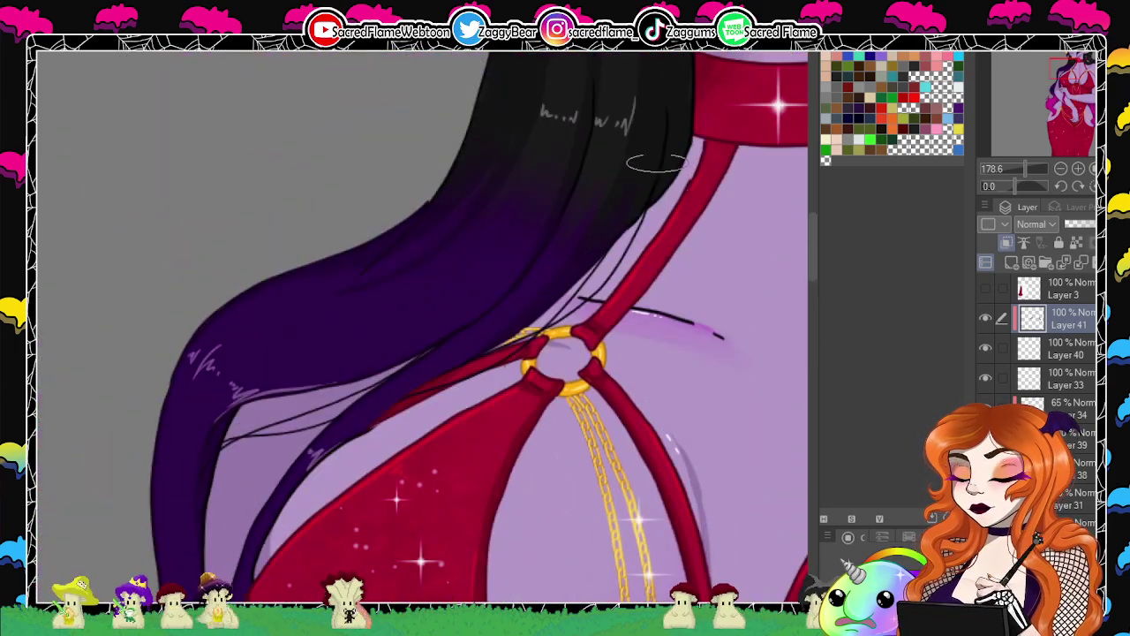
left_click_drag(705, 275, 247, 542)
left_click_drag(449, 413, 627, 201)
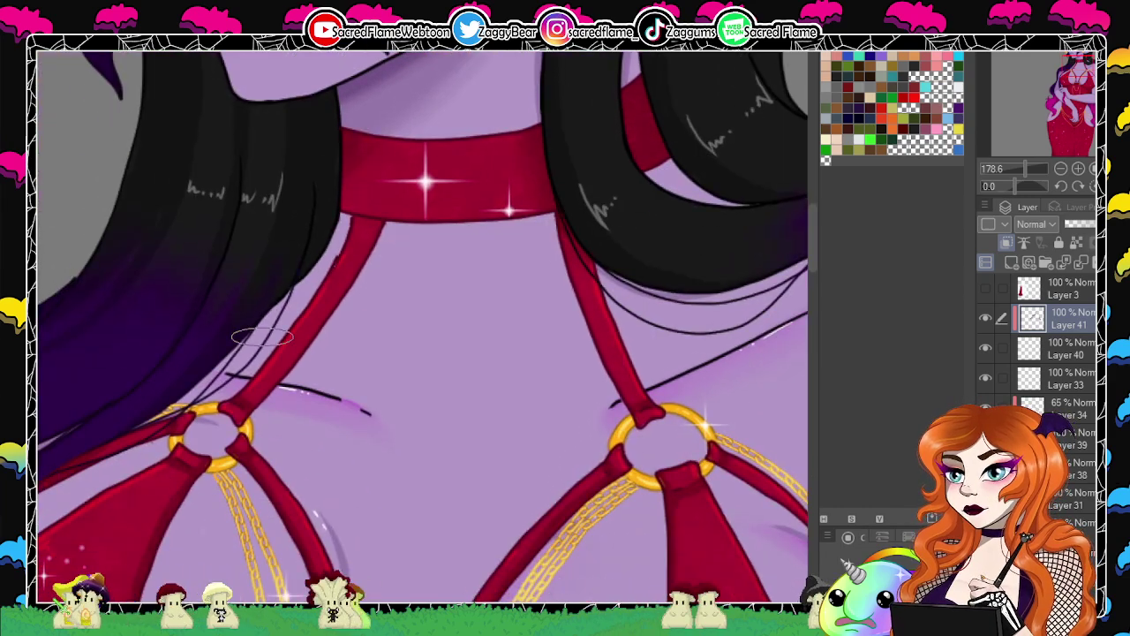
left_click_drag(1064, 106, 1054, 114)
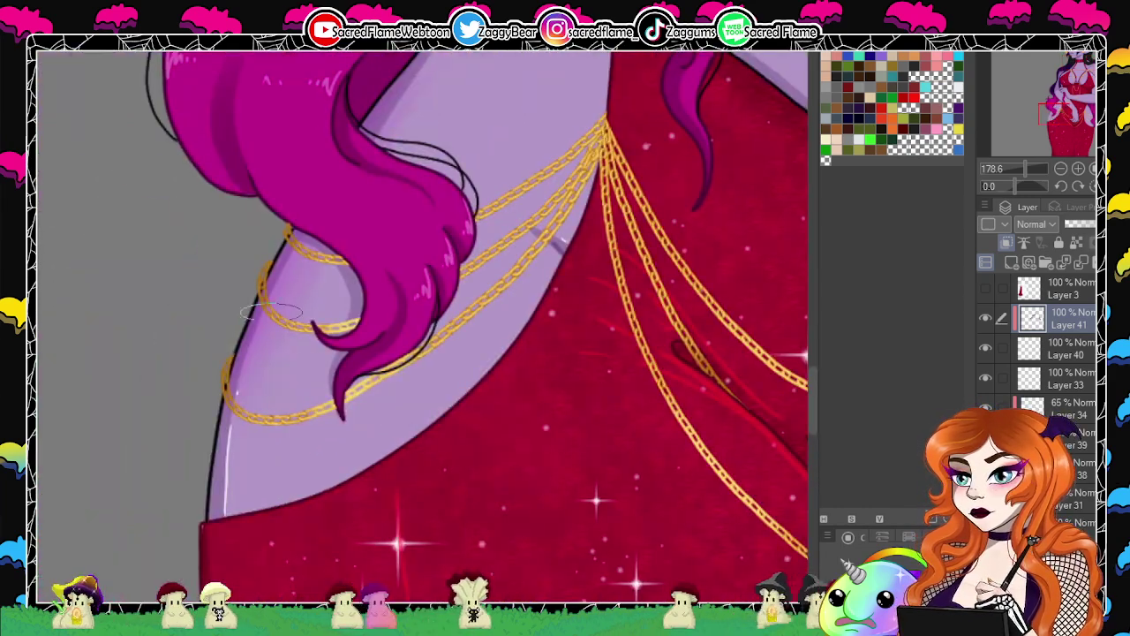
Recolour the black loose strands dark magenta on the clipped layer along the hand-held lock and the magenta lock ends.
left_click(353, 349, "alt")
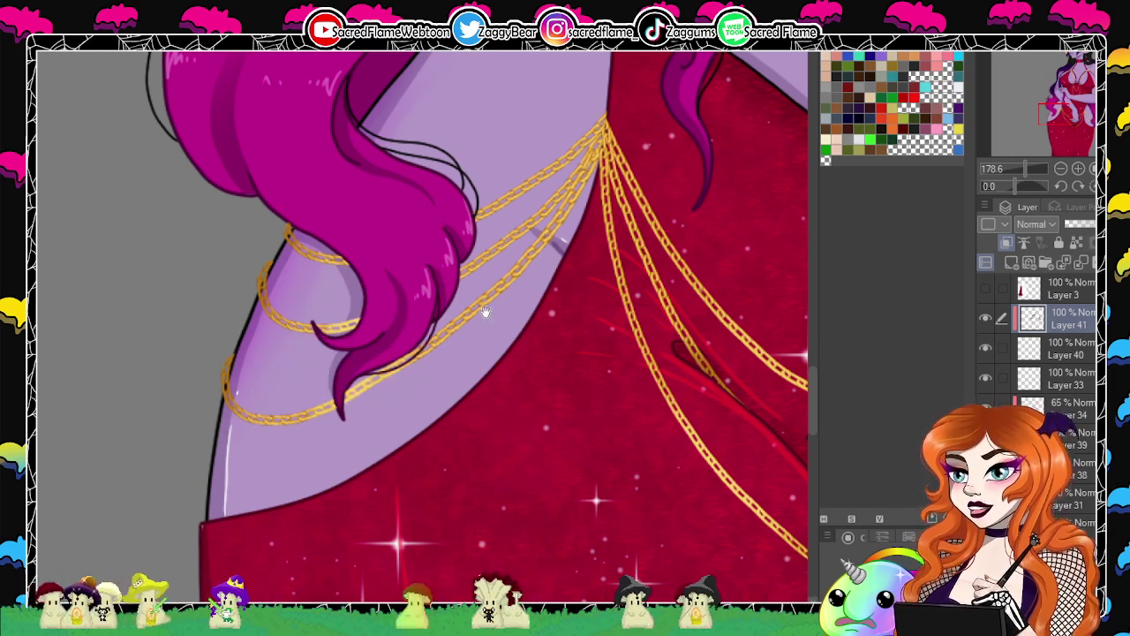
left_click_drag(485, 311, 357, 567)
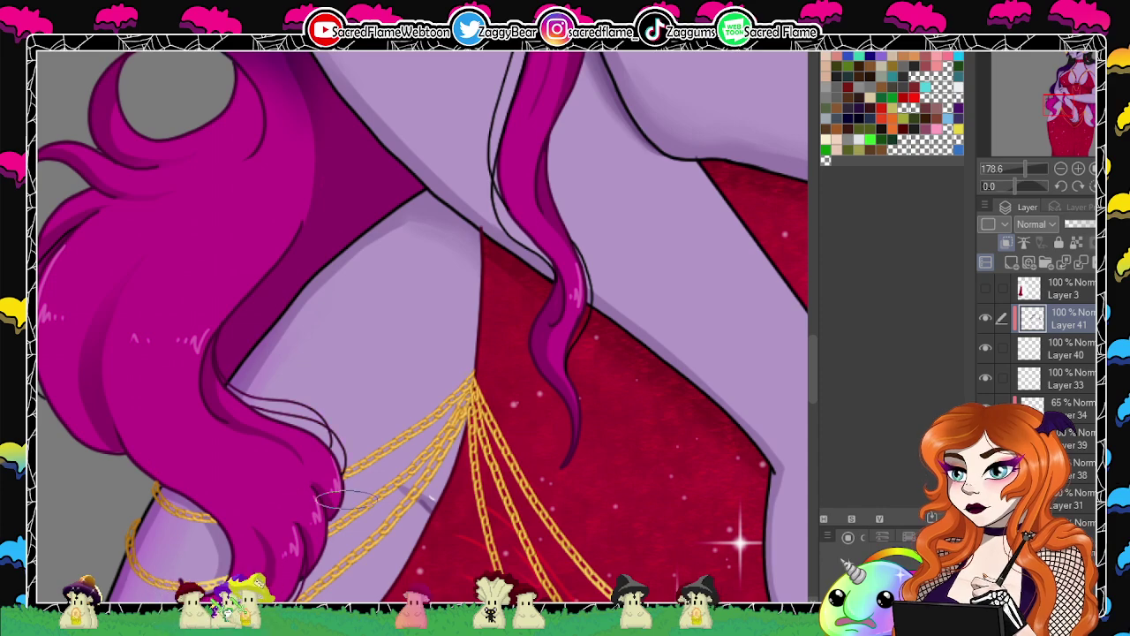
left_click_drag(785, 353, 539, 480)
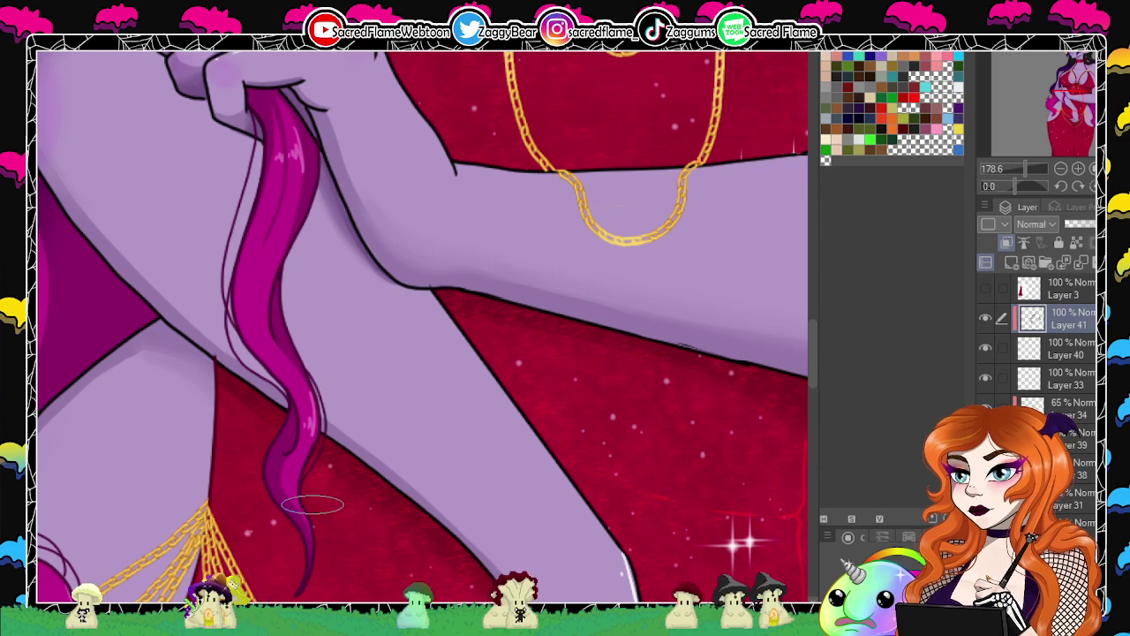
left_click_drag(611, 398, 426, 355)
mouse_move(751, 353)
left_mouse_down()
mouse_move(535, 315)
mouse_move(342, 211)
left_mouse_up()
left_click_drag(684, 365, 454, 145)
left_click_drag(663, 268, 593, 220)
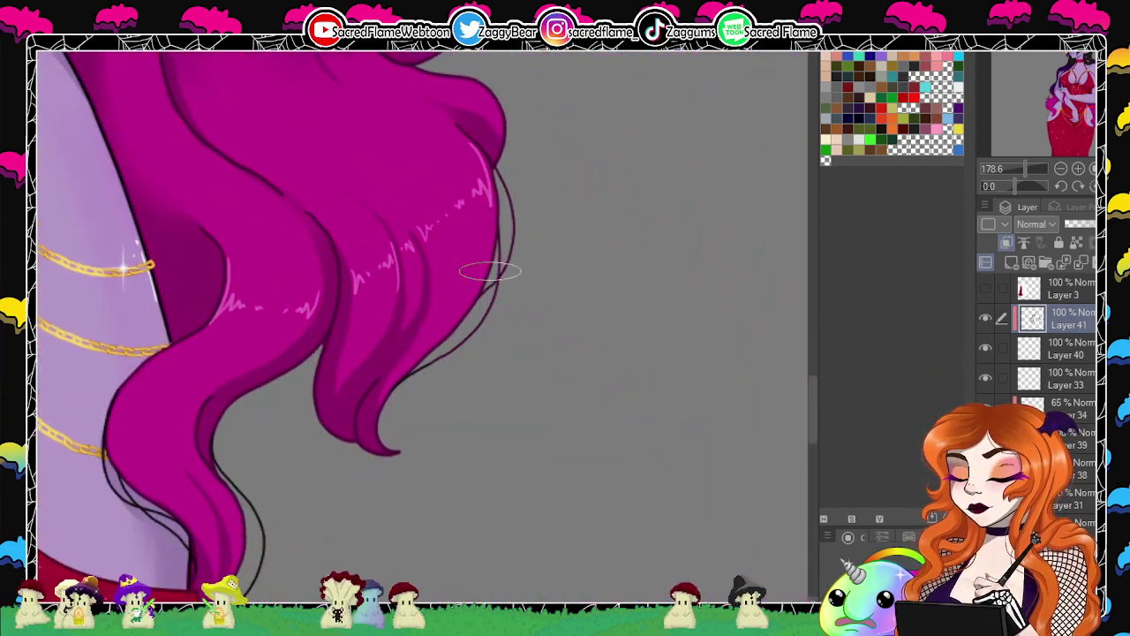
left_click_drag(342, 464, 505, 271)
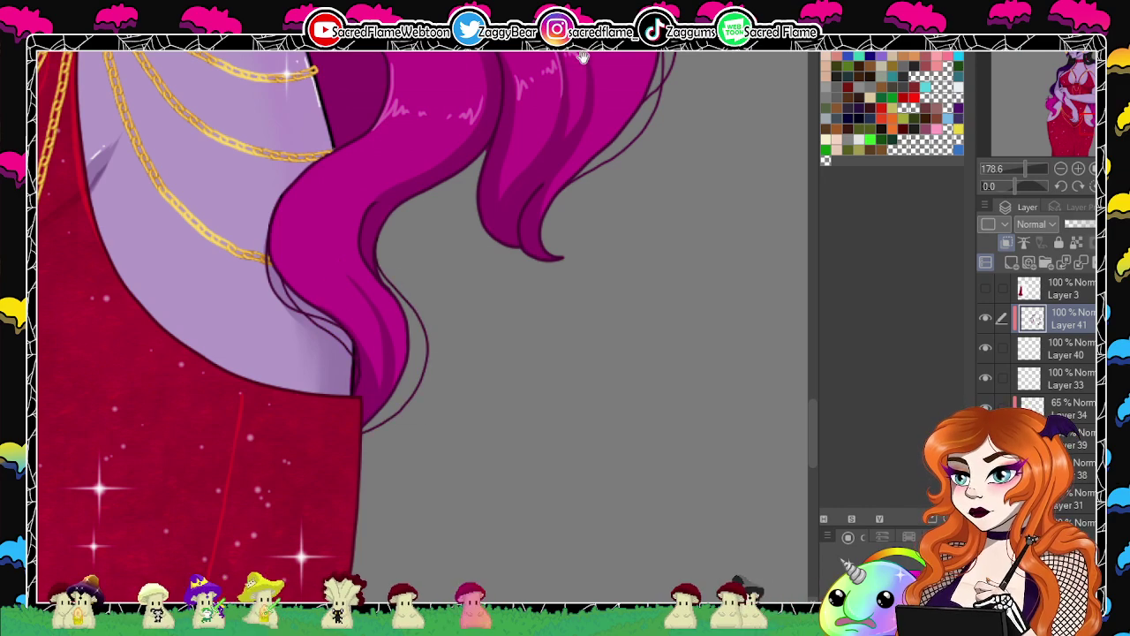
left_click_drag(583, 60, 572, 406)
left_click_drag(575, 214, 560, 409)
left_click_drag(709, 226, 641, 360)
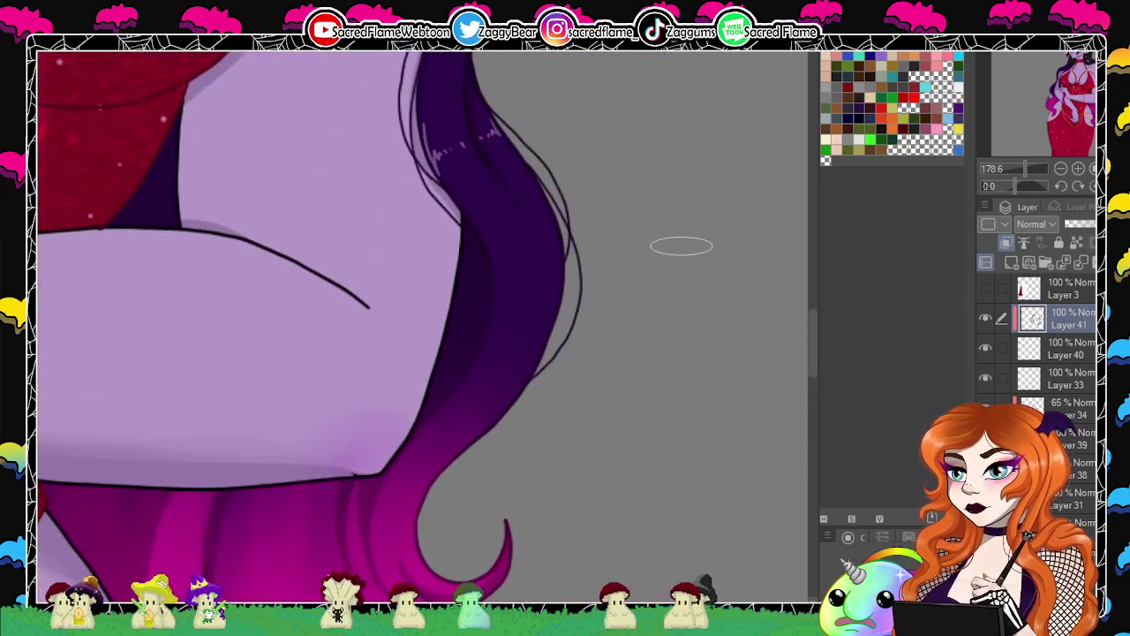
Examine the whole character and the recoloured loose strands from the full-figure view to the upper body.
left_click_drag(1030, 166, 1010, 170)
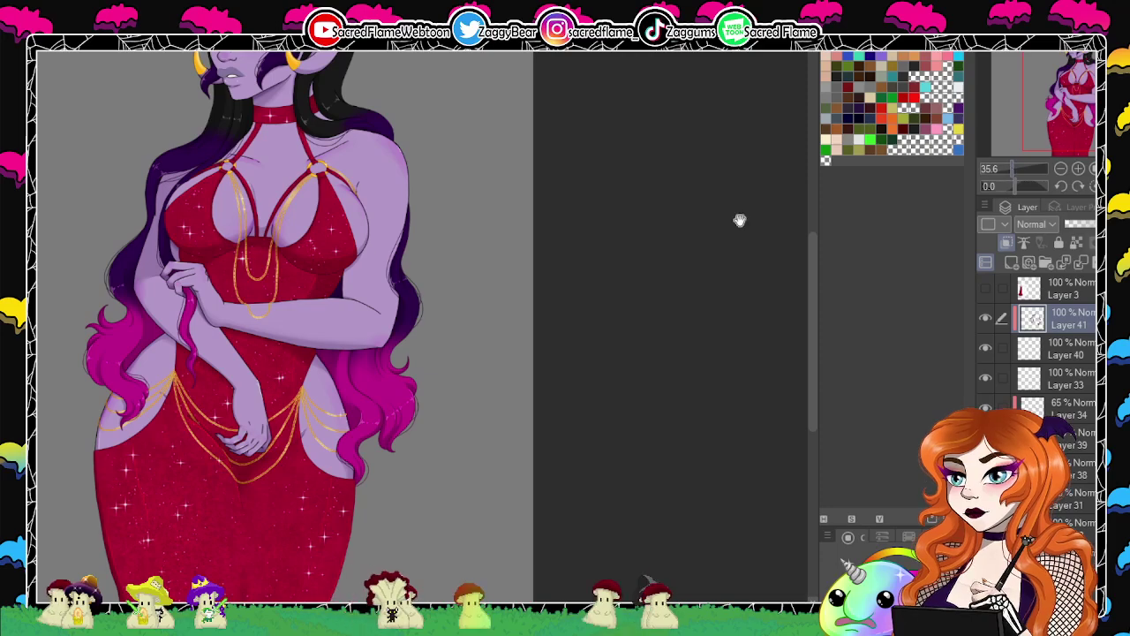
left_click_drag(483, 364, 565, 514)
left_click_drag(1009, 166, 1010, 171)
left_click_drag(578, 434, 603, 410)
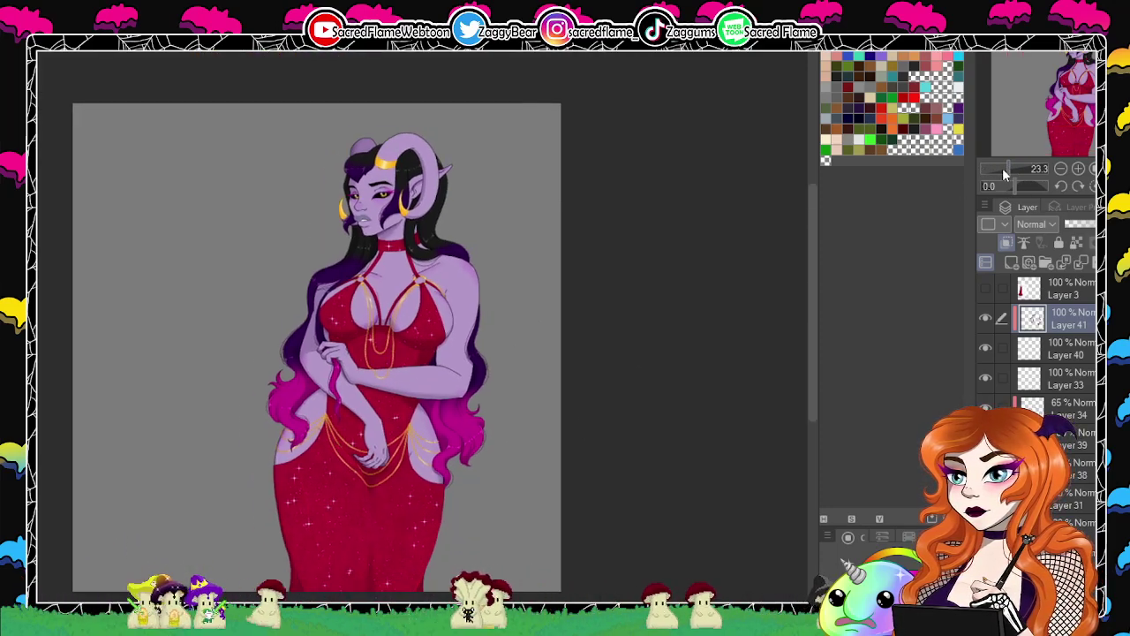
left_click_drag(1003, 170, 1012, 165)
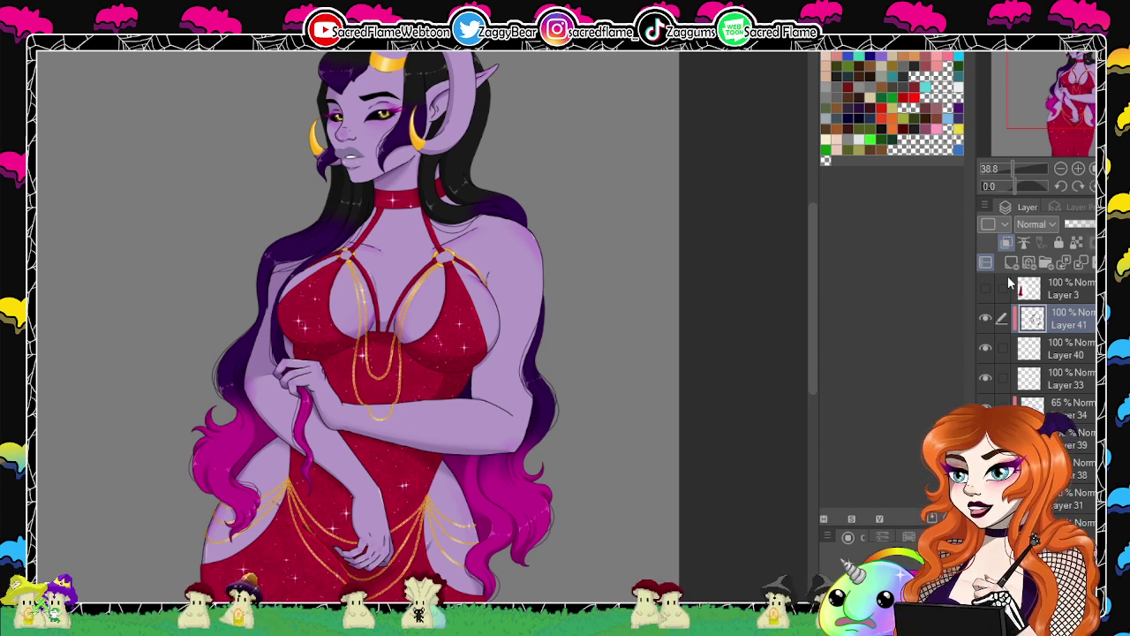
mouse_move(1016, 168)
left_mouse_down()
mouse_move(998, 168)
mouse_move(1009, 169)
left_mouse_up()
left_click_drag(1059, 94, 1060, 102)
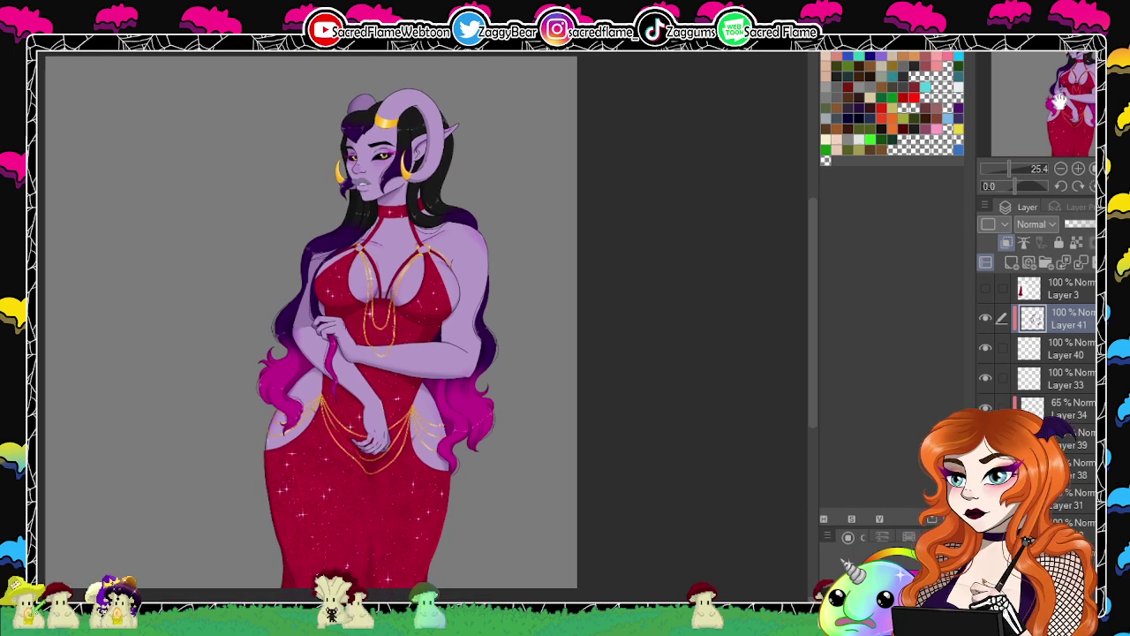
Select a tall rectangle framing the character and fill it behind her with yellow, H 46, S 57, V 99.
scroll(1042, 353, "down", 5)
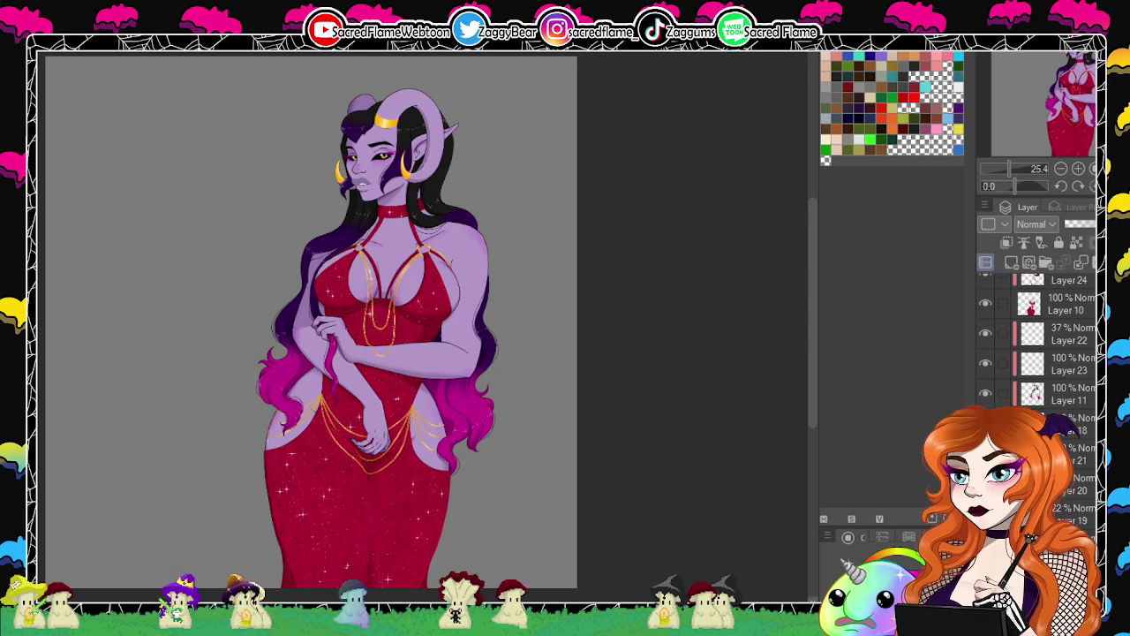
left_click_drag(214, 77, 536, 560)
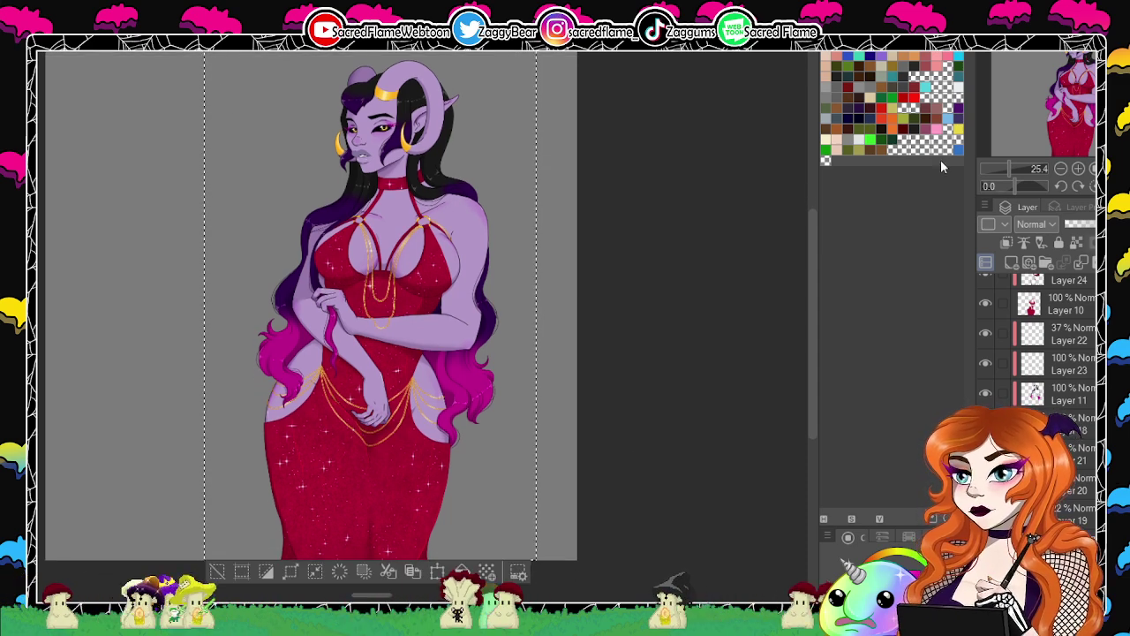
left_click_drag(1048, 118, 1054, 109)
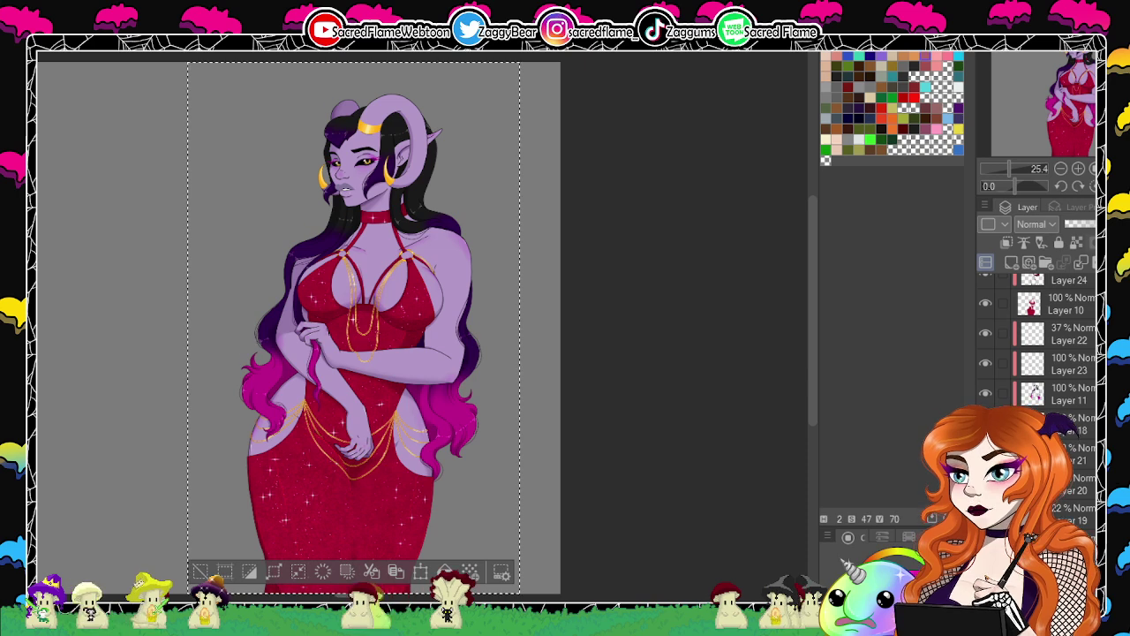
left_click(925, 46)
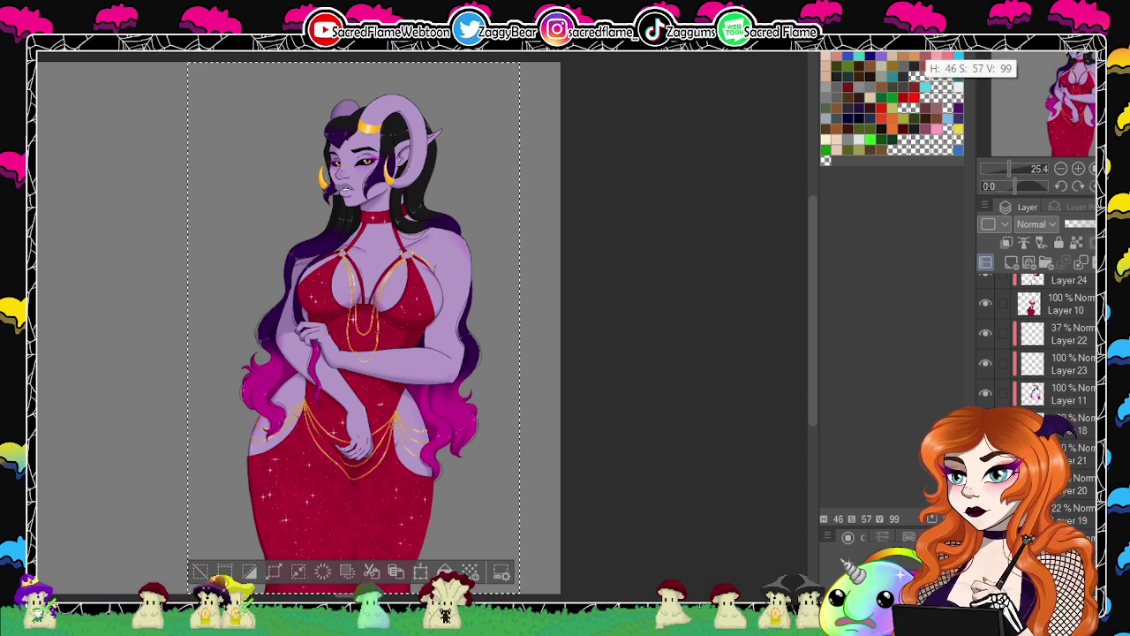
key("alt+Delete")
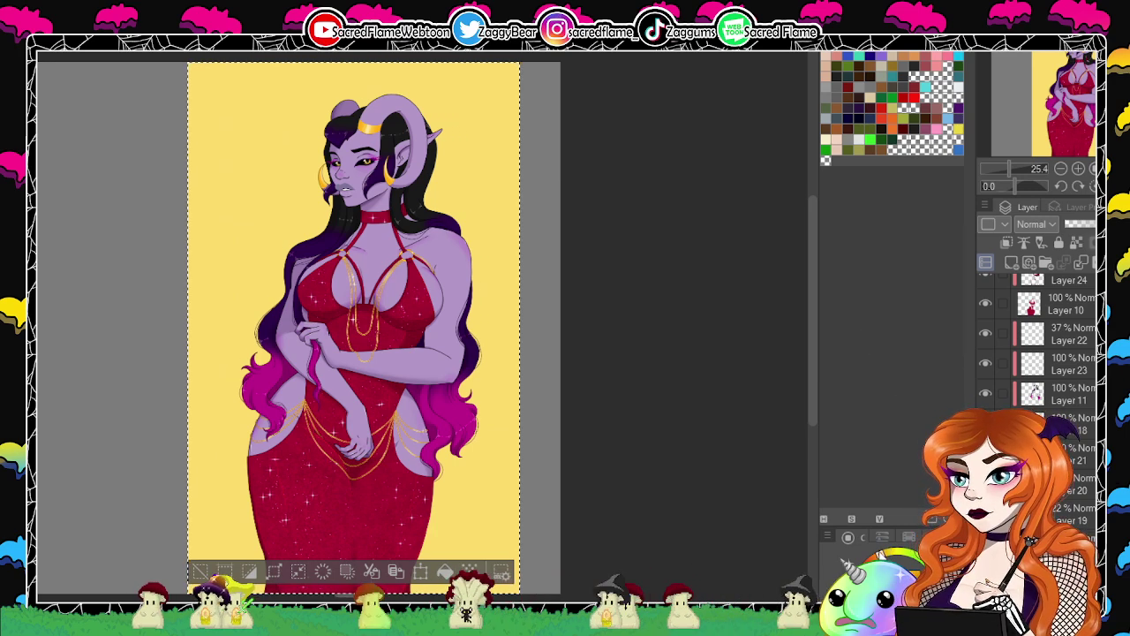
Refill the background rectangle with yellow-orange, then a deeper orange, and clear the selection.
left_click(447, 573)
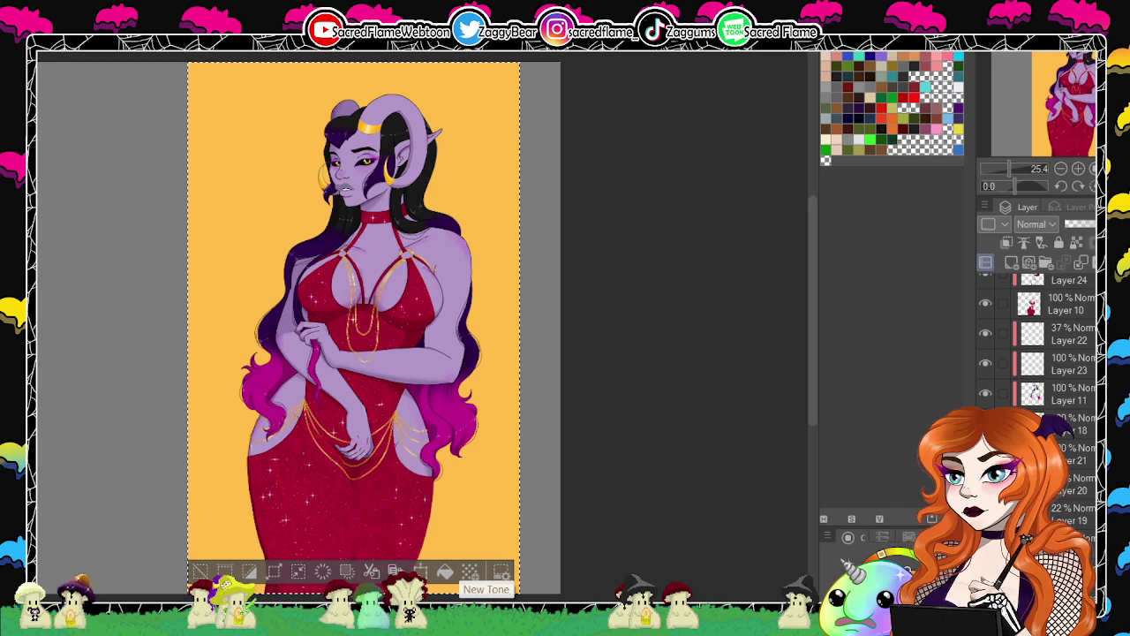
left_click(446, 572)
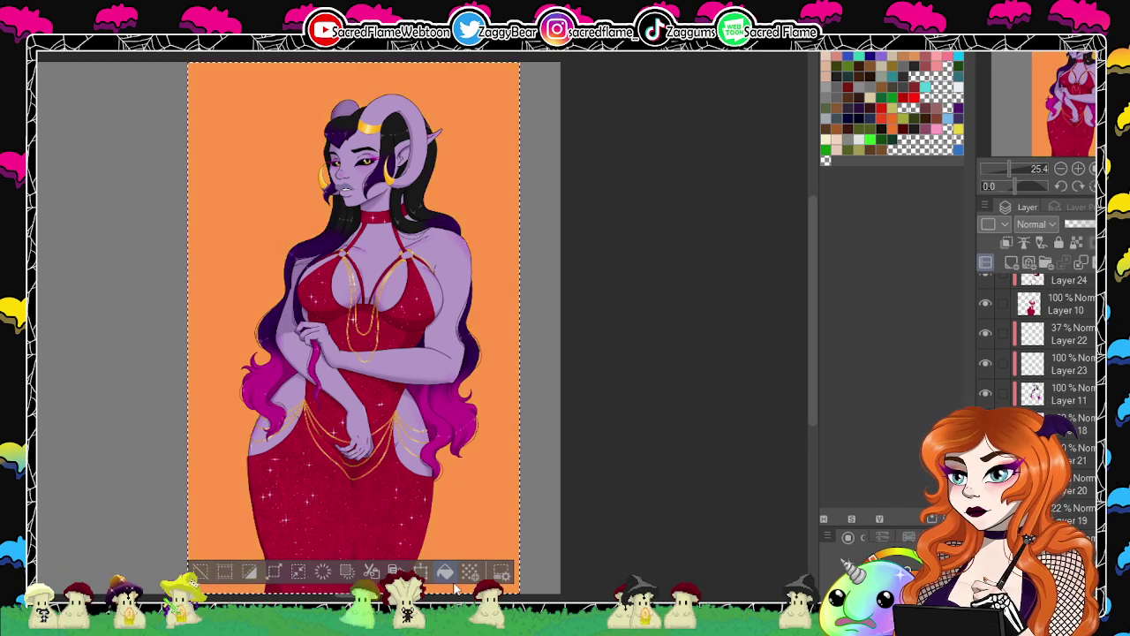
left_click(200, 573)
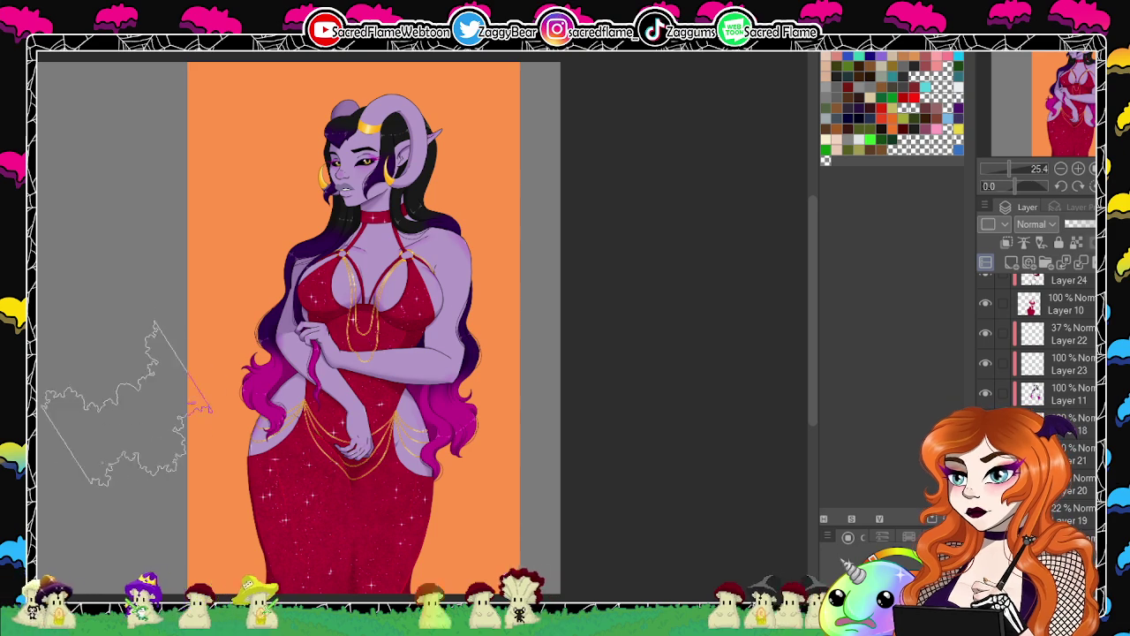
left_click(71, 468)
left_click(612, 137, "shift")
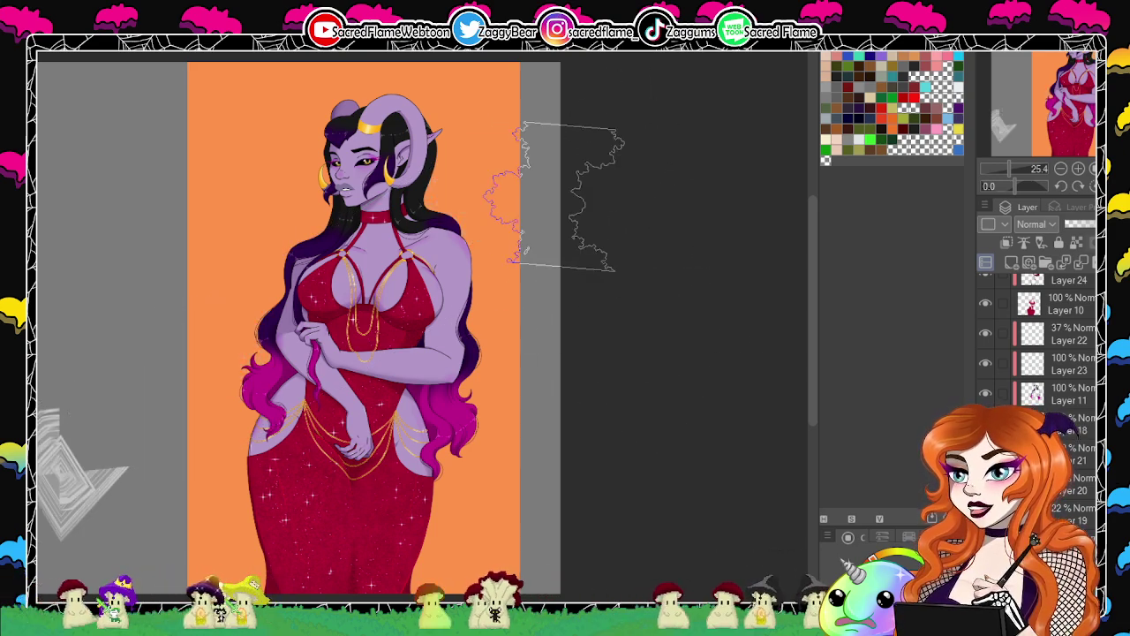
key("ctrl+z")
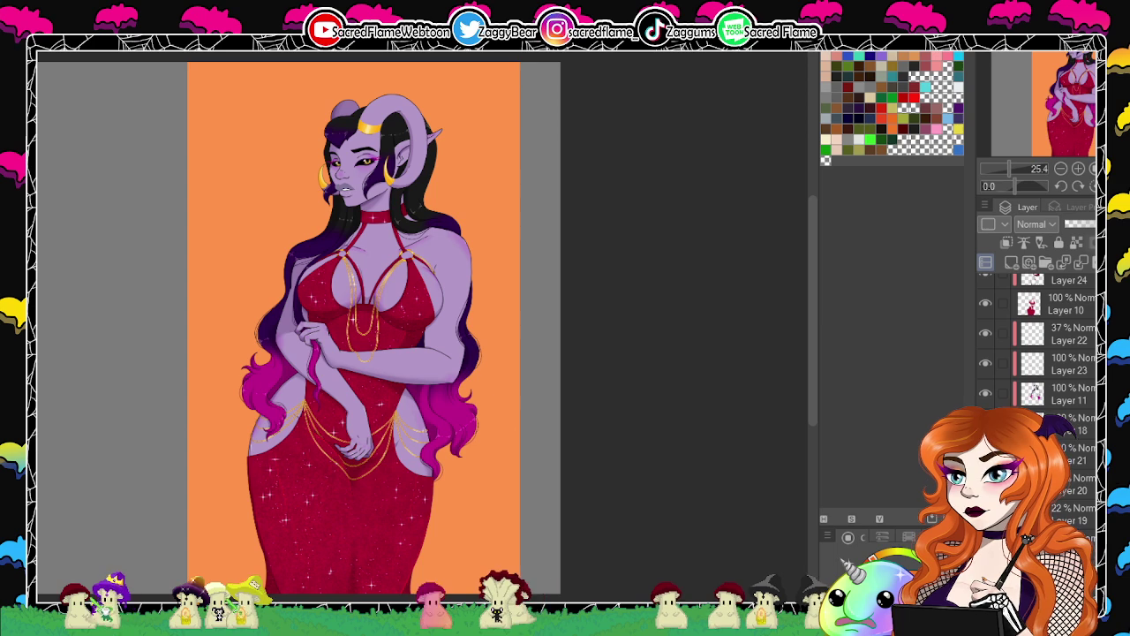
mouse_move(135, 441)
left_mouse_down()
mouse_move(265, 319)
mouse_move(565, 124)
left_mouse_up()
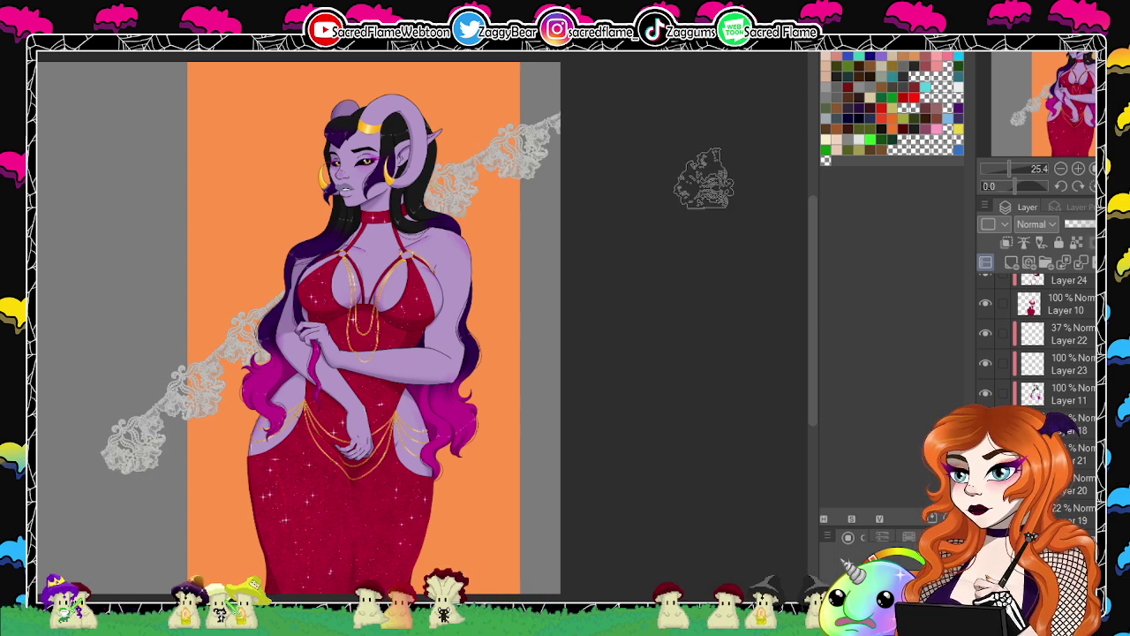
key("ctrl+z")
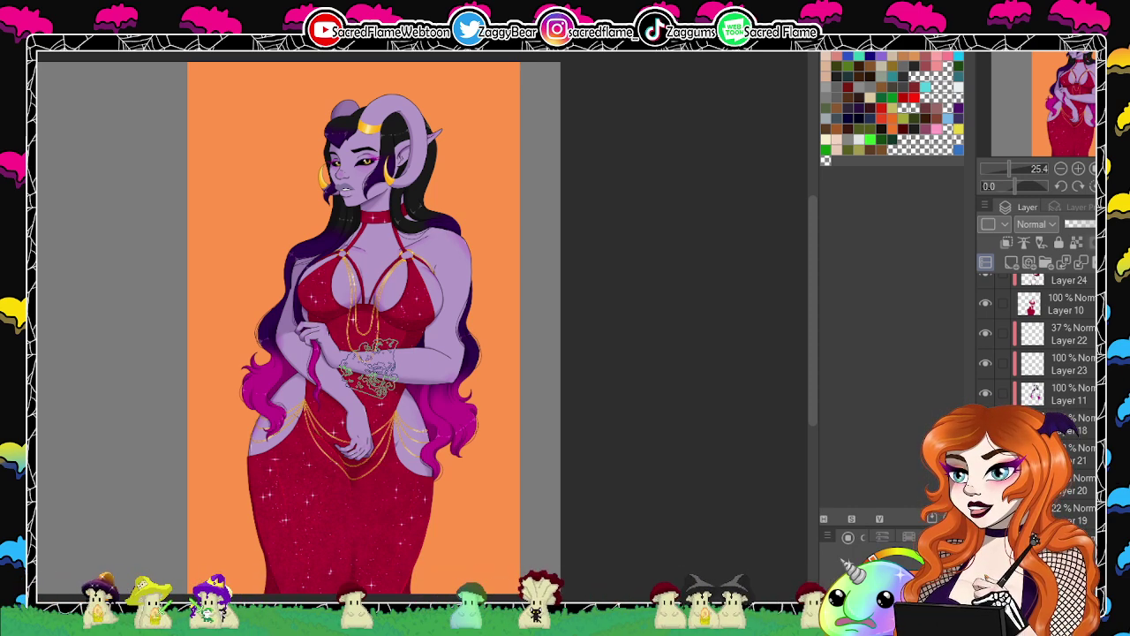
key("ctrl+z")
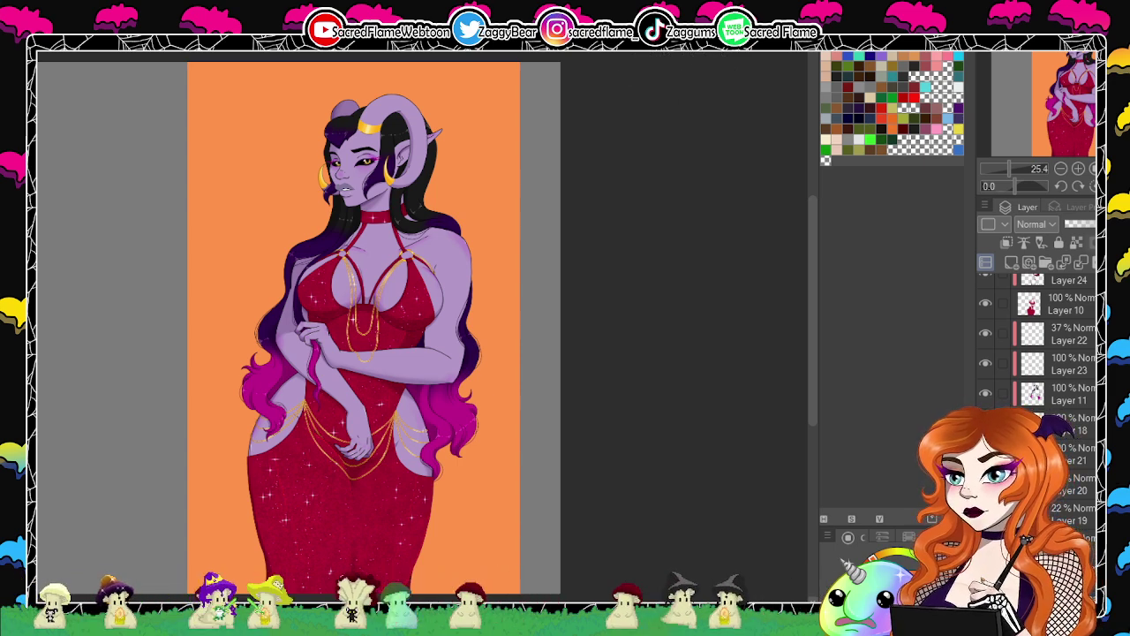
Paint soft, cloudy pale and yellow blotches over the orange background around the character.
mouse_move(514, 300)
left_mouse_down()
mouse_move(666, 313)
mouse_move(668, 327)
mouse_move(633, 215)
mouse_move(644, 305)
mouse_move(652, 278)
left_mouse_up()
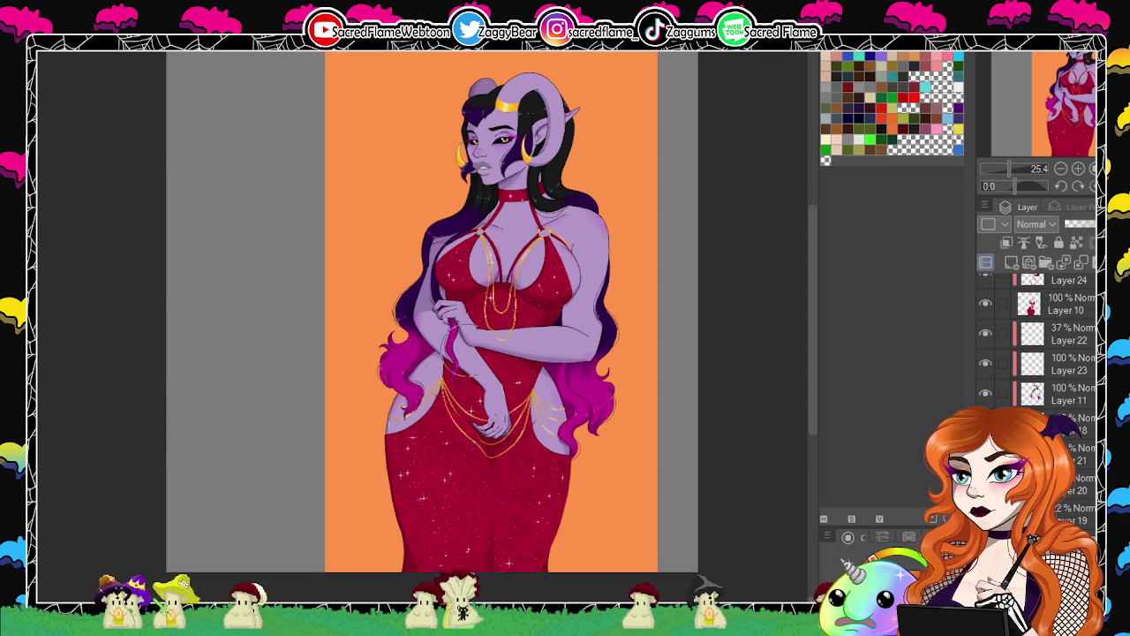
left_click(1080, 113)
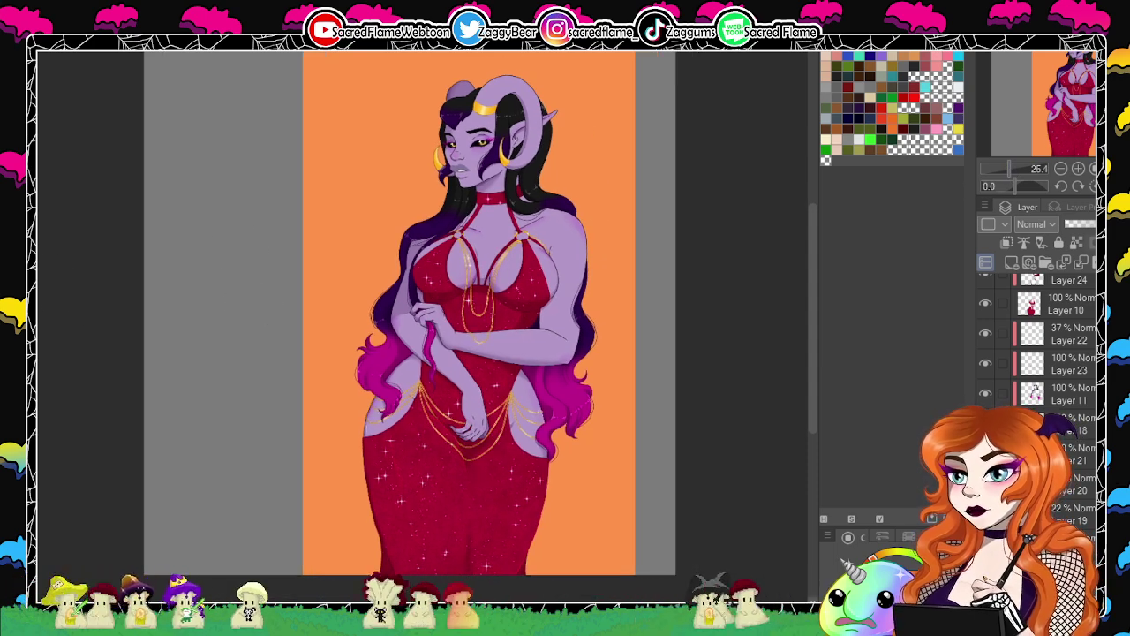
mouse_move(354, 539)
left_mouse_down()
mouse_move(299, 460)
mouse_move(368, 548)
mouse_move(469, 535)
mouse_move(653, 322)
mouse_move(624, 278)
mouse_move(594, 477)
mouse_move(394, 481)
mouse_move(365, 282)
mouse_move(587, 340)
mouse_move(606, 139)
left_mouse_up()
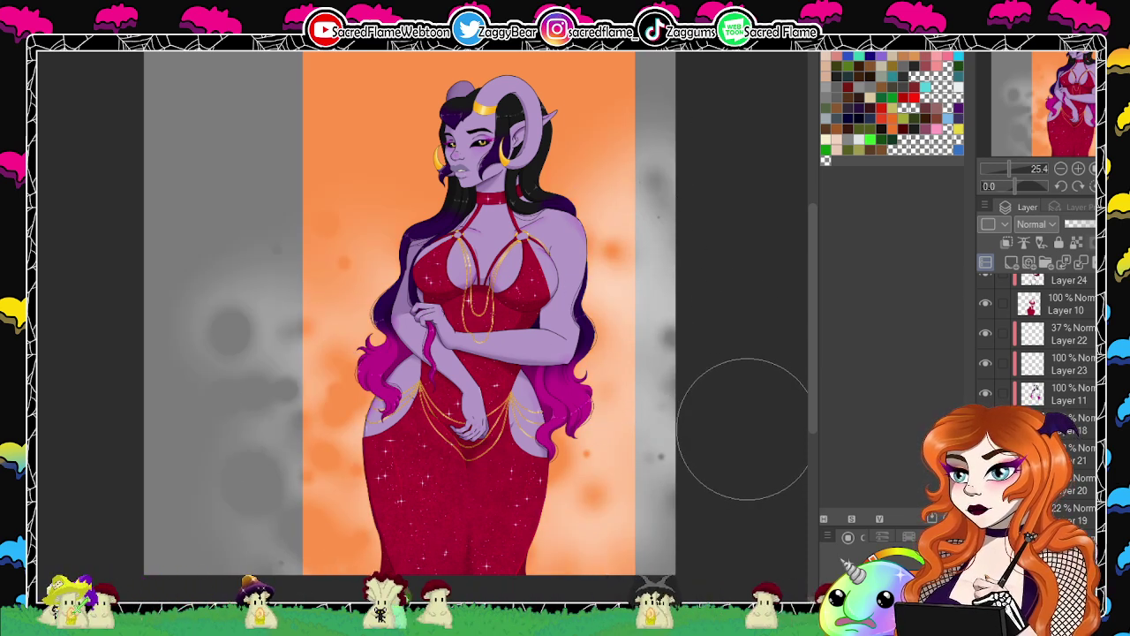
scroll(1011, 277, "down", 2)
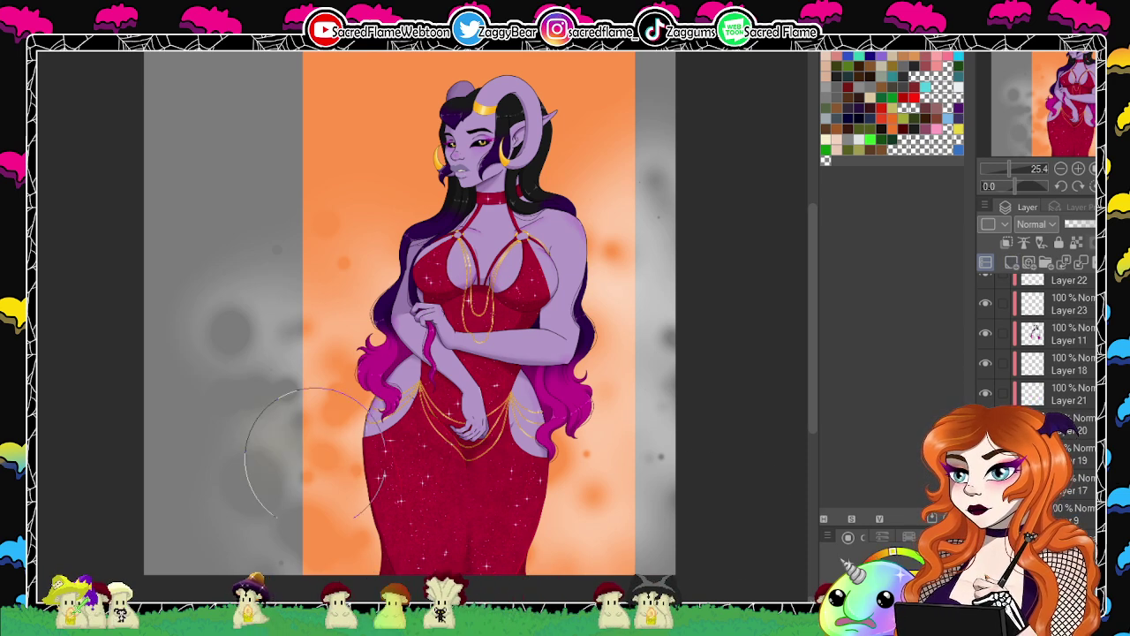
mouse_move(320, 459)
left_mouse_down()
mouse_move(573, 509)
mouse_move(554, 539)
mouse_move(297, 395)
mouse_move(513, 483)
mouse_move(632, 346)
mouse_move(351, 243)
mouse_move(474, 331)
mouse_move(558, 108)
mouse_move(527, 214)
mouse_move(256, 317)
mouse_move(413, 197)
mouse_move(440, 548)
mouse_move(422, 574)
mouse_move(458, 552)
mouse_move(381, 549)
mouse_move(608, 490)
mouse_move(601, 543)
mouse_move(337, 445)
mouse_move(324, 488)
mouse_move(365, 477)
left_mouse_up()
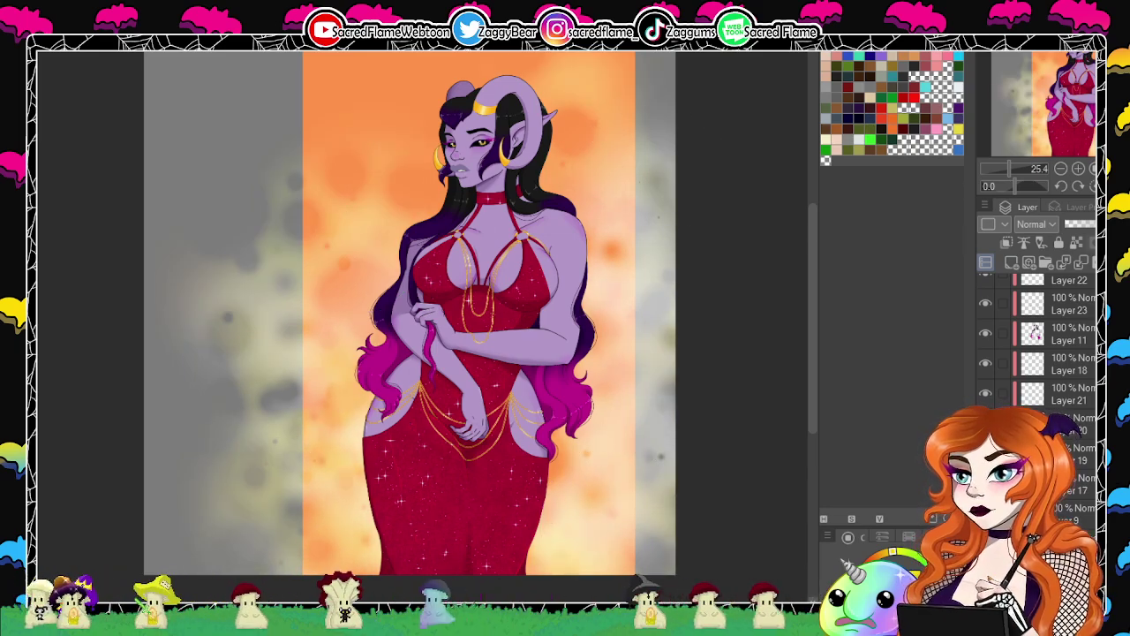
key("ctrl+z")
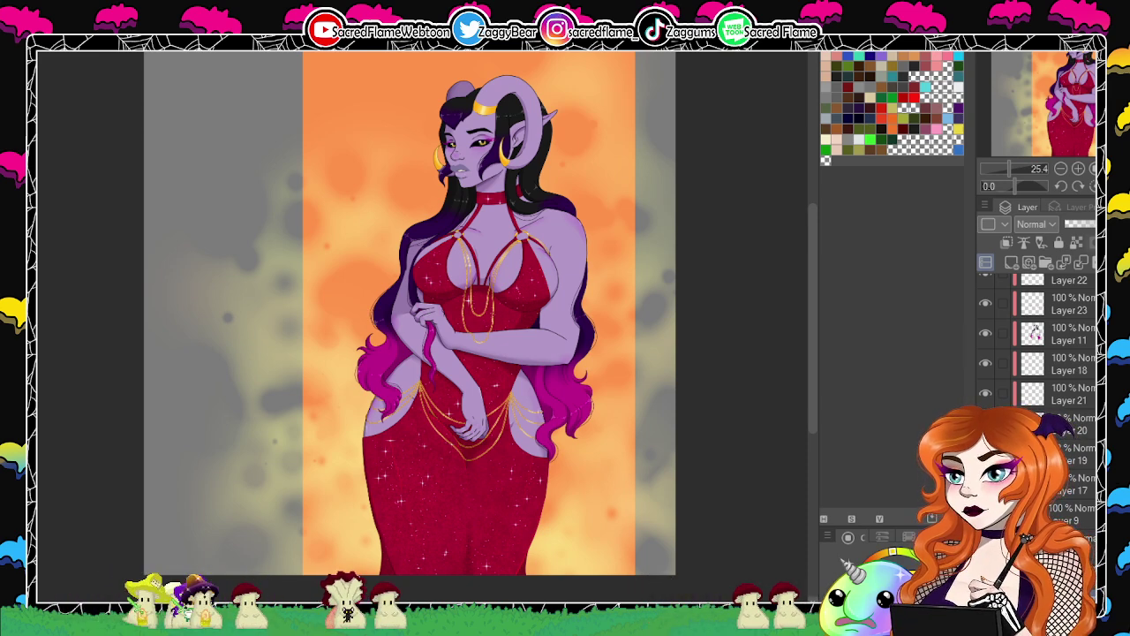
Shift the orange background's hue to -31 and clip the painted blotches to the rectangle.
left_click_drag(1038, 108, 1049, 105)
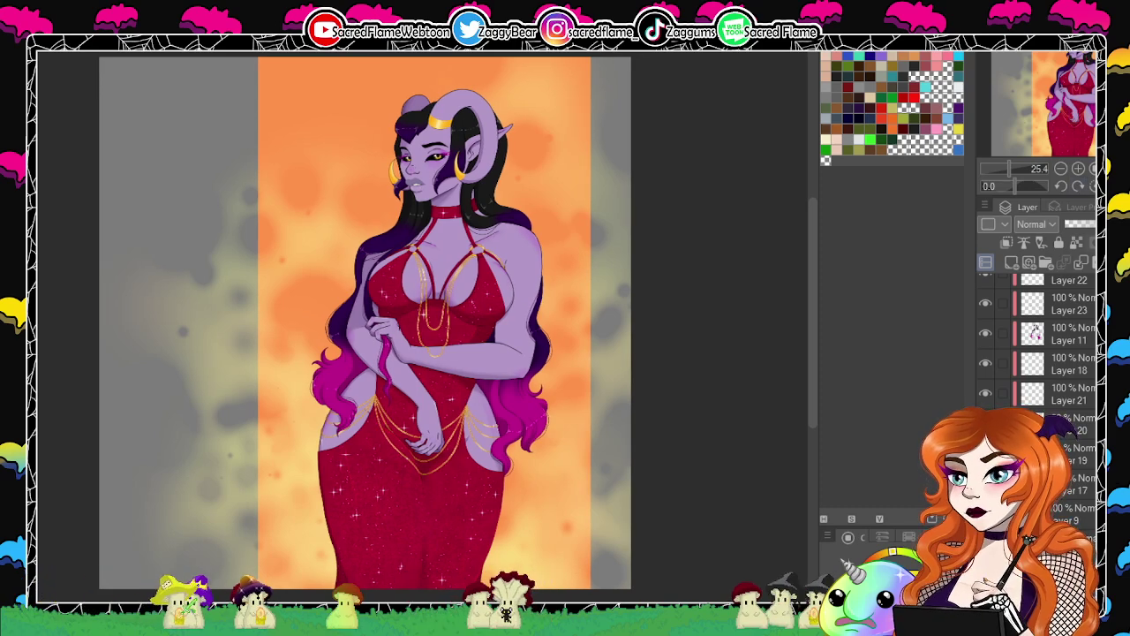
key("ctrl+u")
left_click_drag(716, 419, 791, 434)
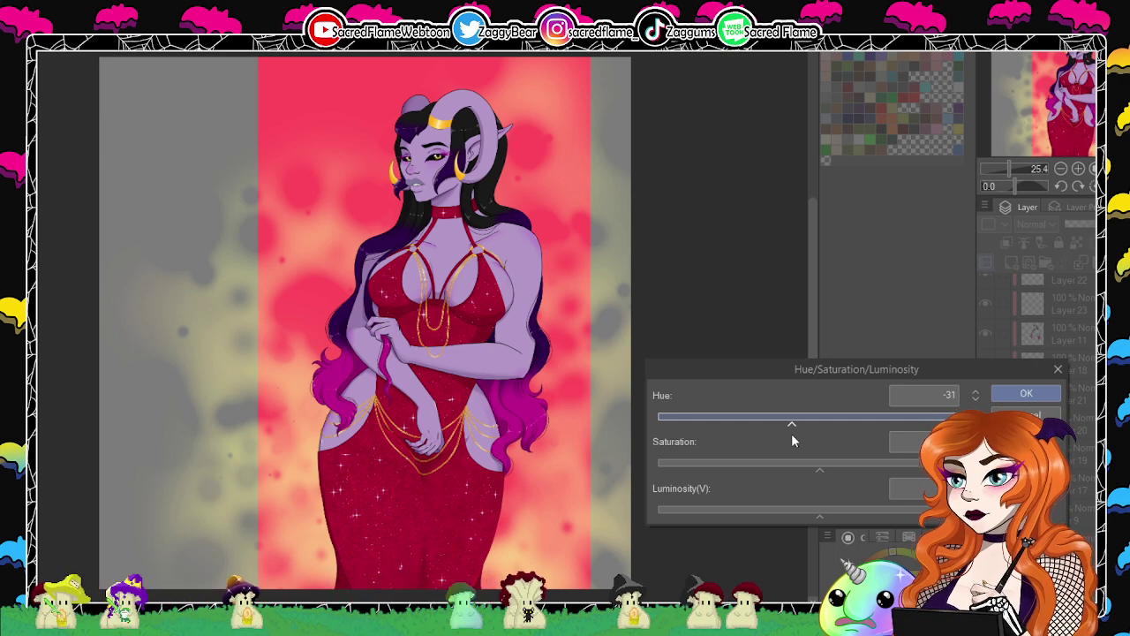
left_click(1026, 394)
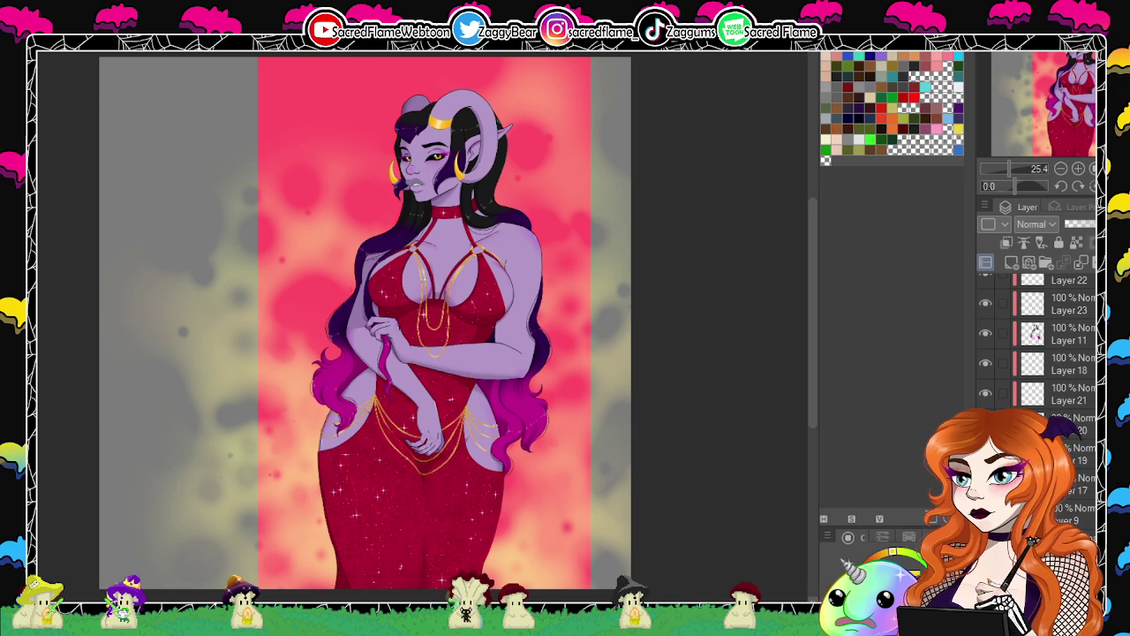
left_click(1005, 242)
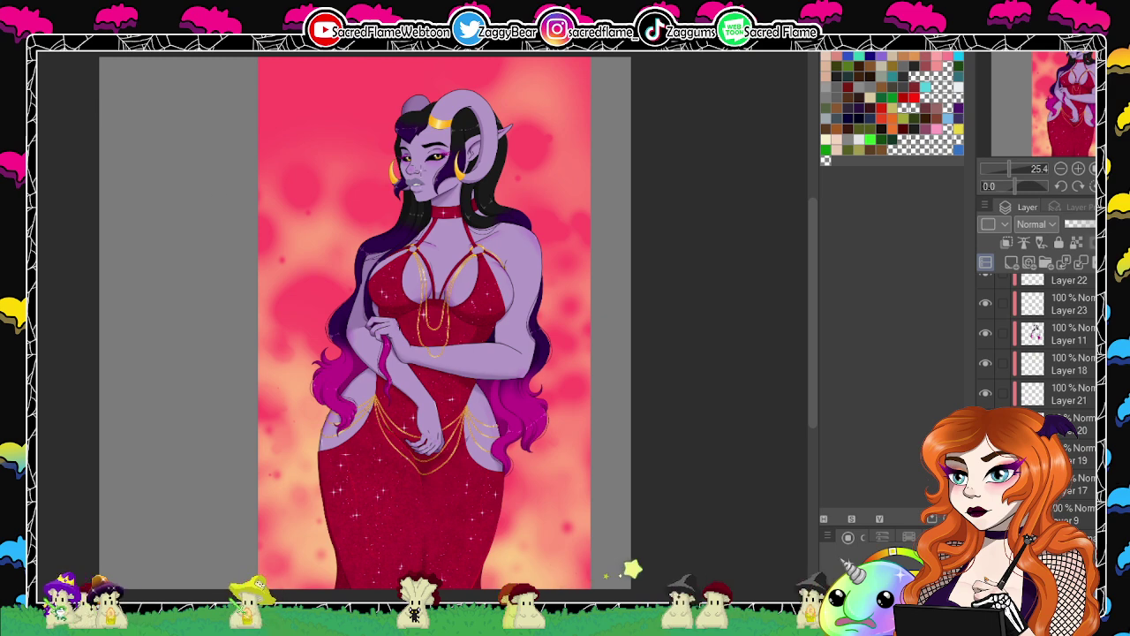
Draw a pale sunburst halo of fine radiating lines behind the character's horned head.
left_click_drag(307, 76, 542, 260)
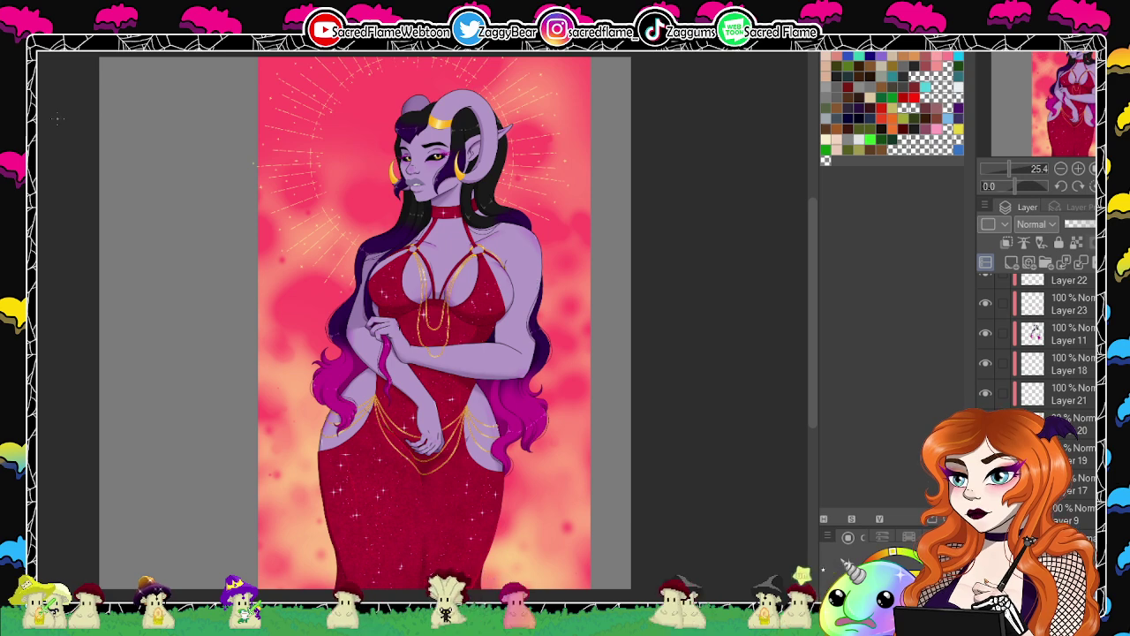
key("ctrl+z")
key("ctrl+z")
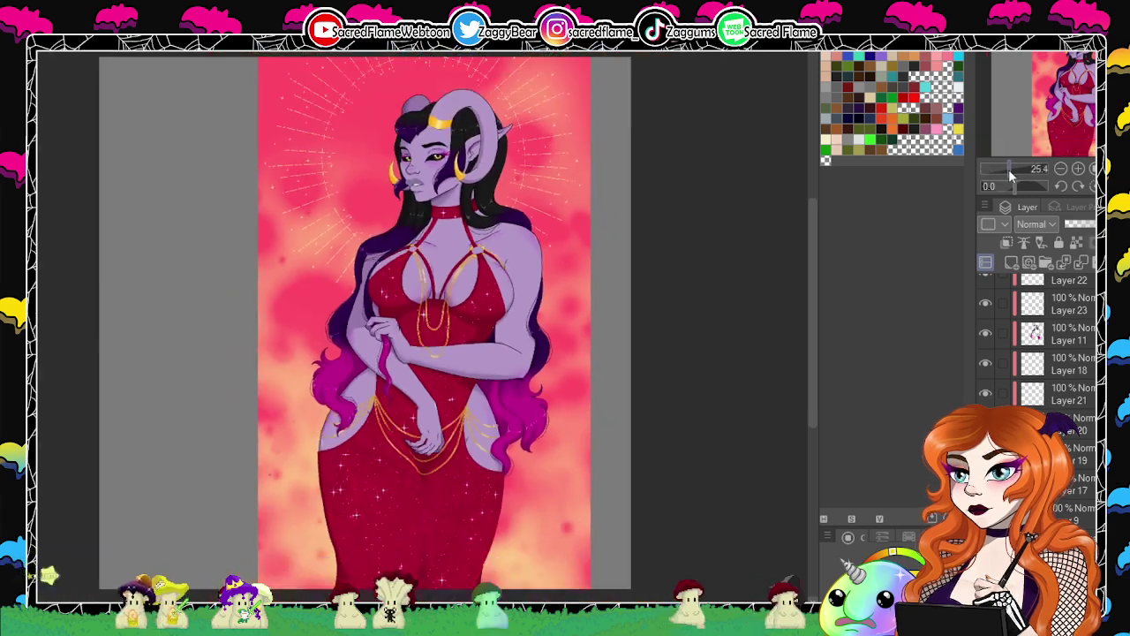
Fill a rectangle across the lower background, from about the character's waist down, with dark magenta and clear the selection.
left_click_drag(1008, 169, 1007, 170)
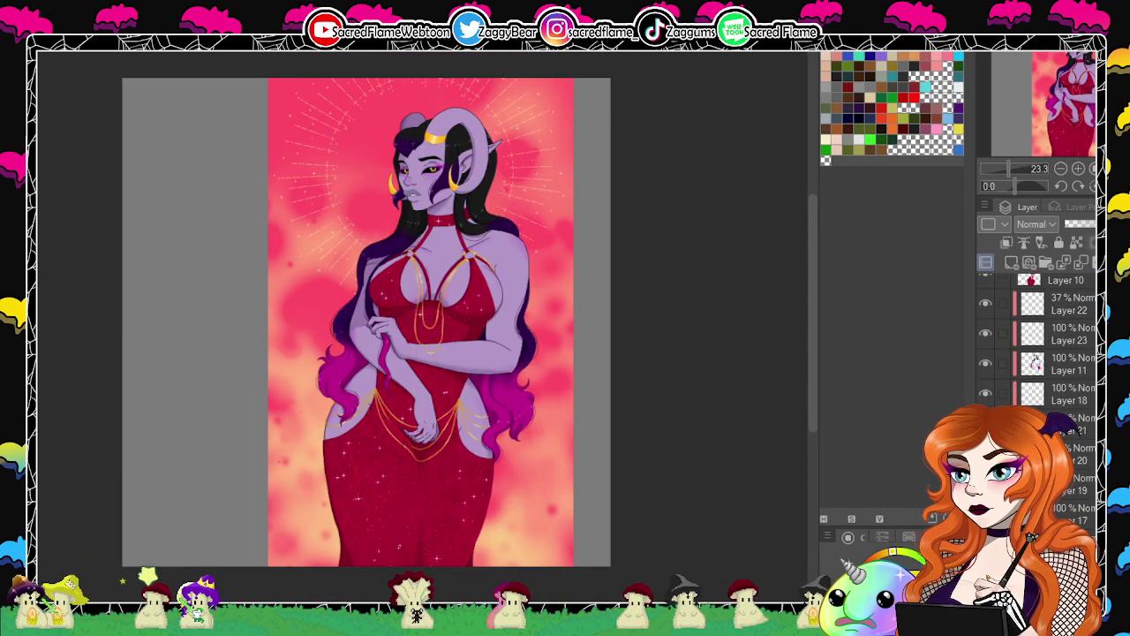
scroll(1042, 353, "down", 2)
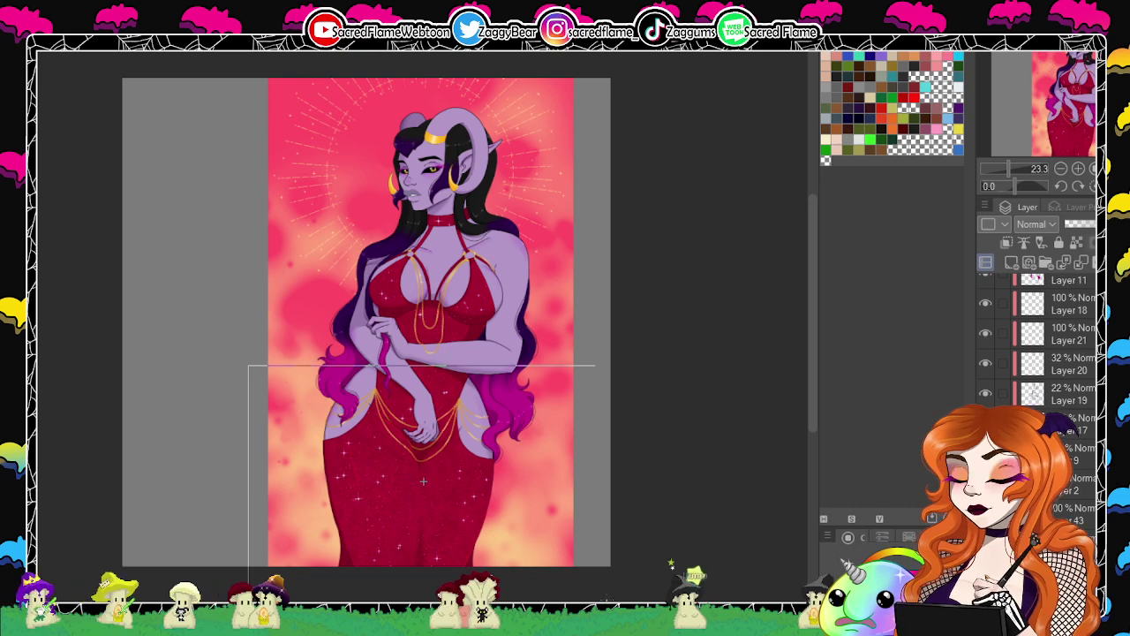
left_click_drag(422, 481, 609, 565)
left_click(521, 573)
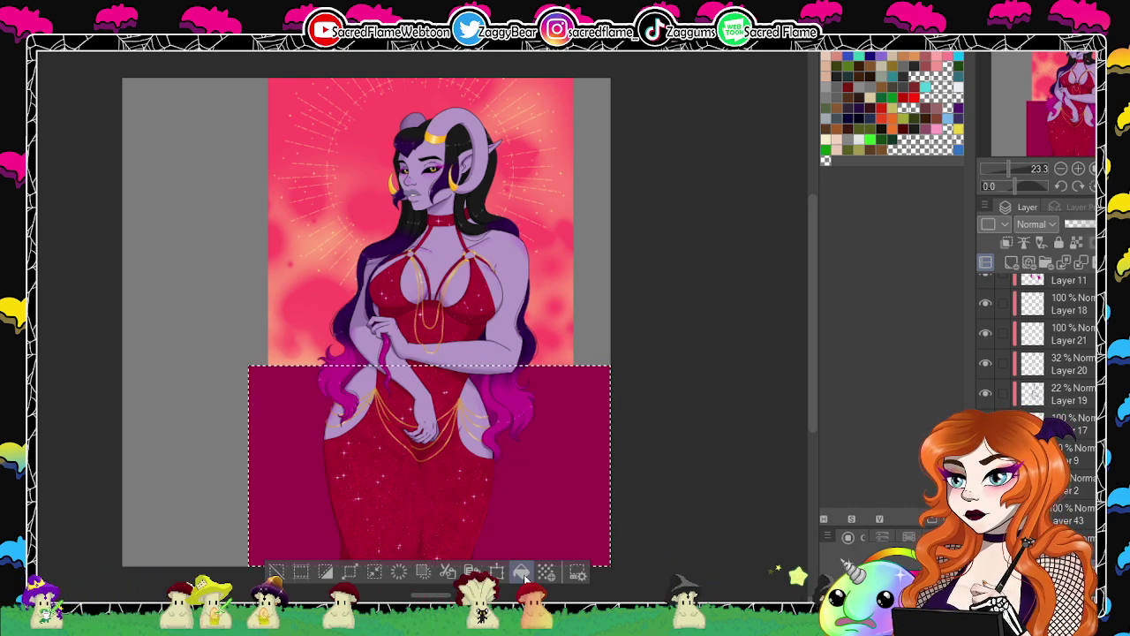
left_click(282, 571)
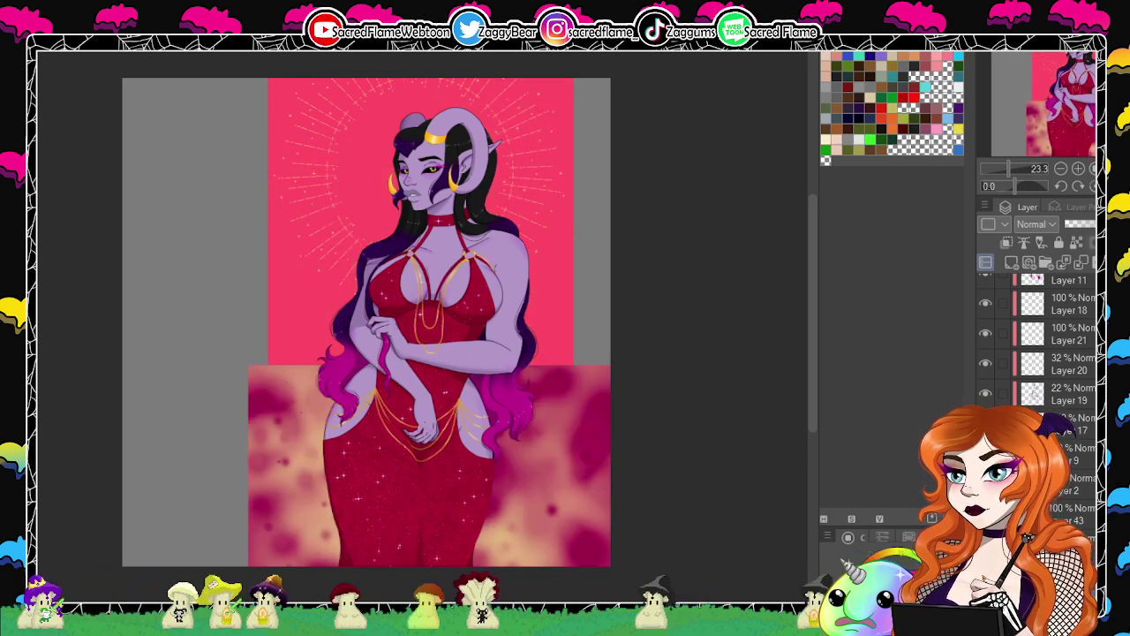
Clip the dark magenta fill to the background rectangle and blur its hard upper edge with a filter.
left_click(1005, 243)
left_click(93, 7)
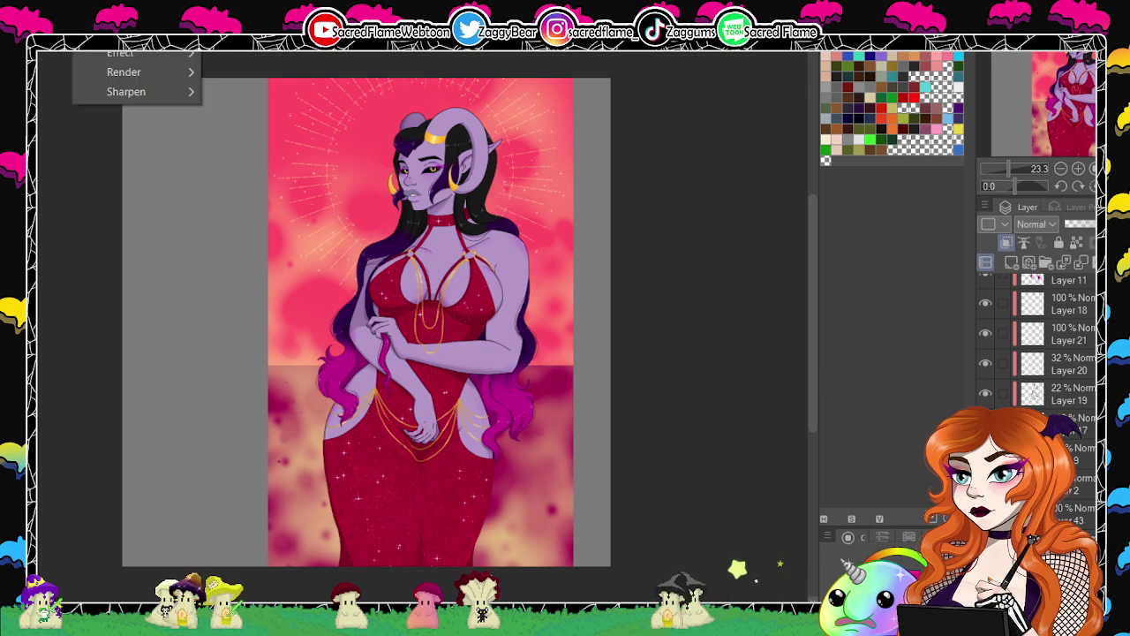
mouse_move(133, 18)
left_click(247, 37)
left_click_drag(714, 332, 849, 342)
left_click(1040, 315)
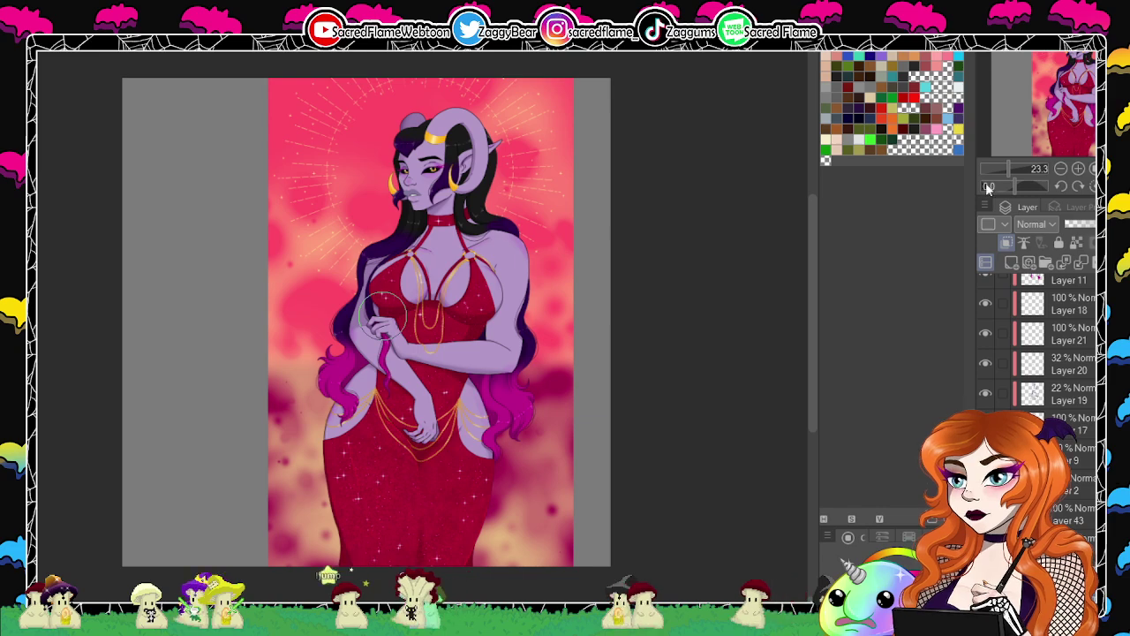
Softly blend the dark magenta lower area into the pink and orange blotches above it, rotating the canvas to paint.
left_click_drag(1015, 185, 1040, 185)
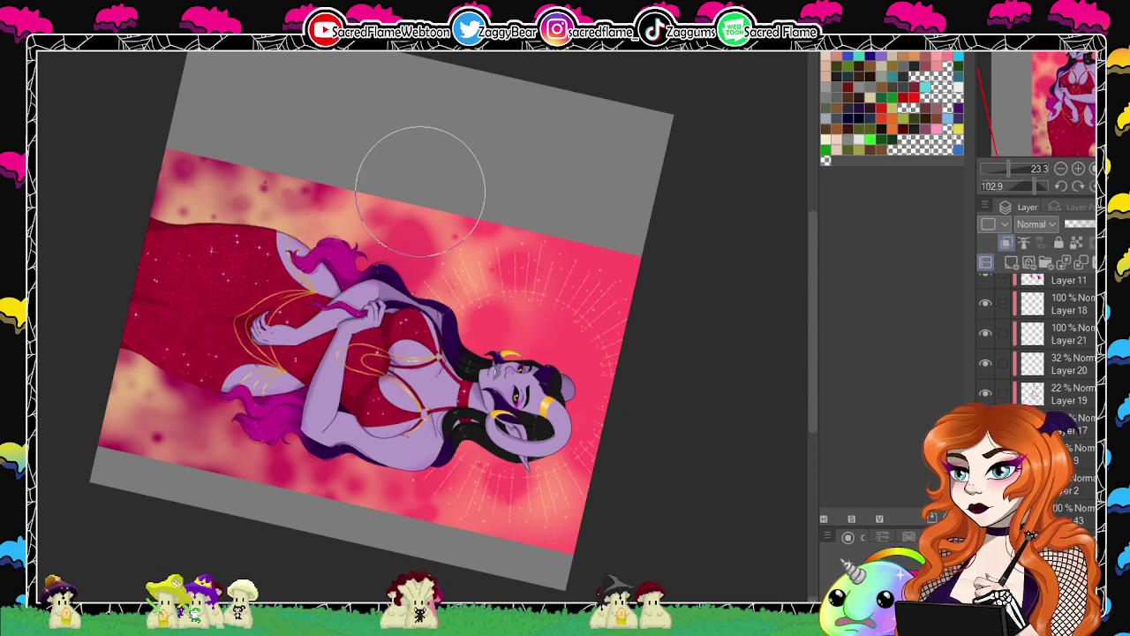
left_click(1093, 186)
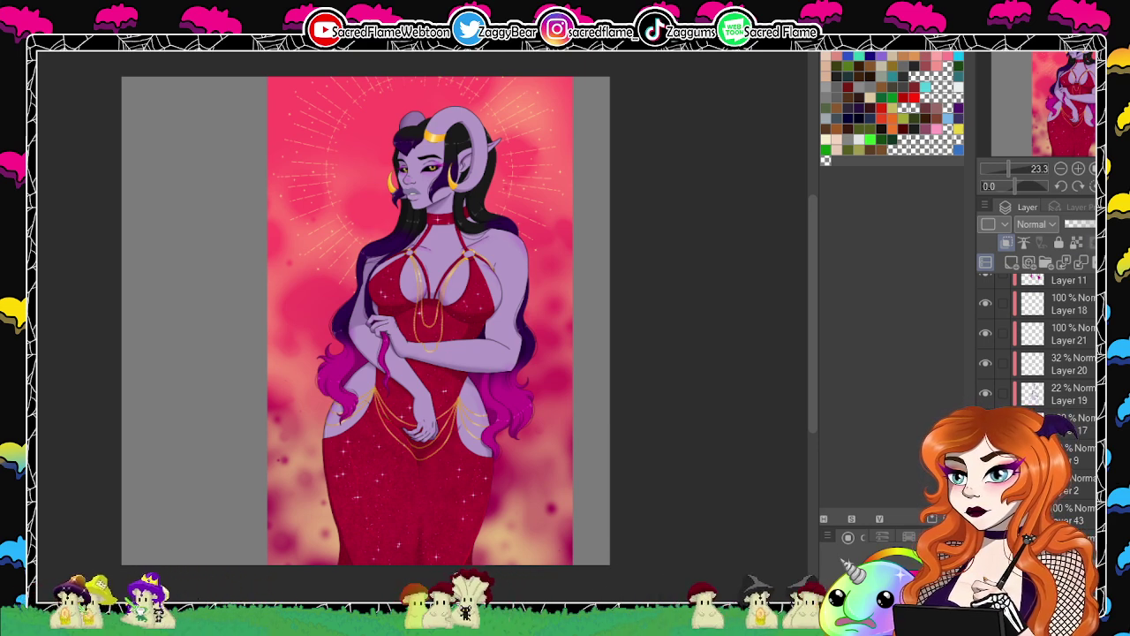
key("ctrl+z")
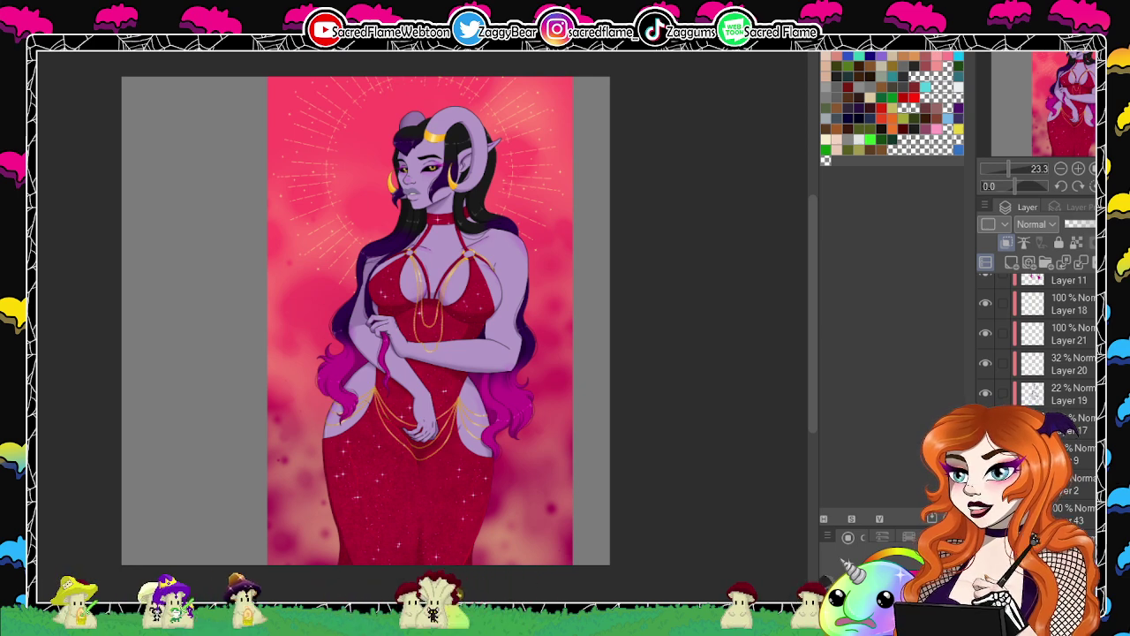
Create a new layer above the artwork's lighting layers for the artist's signature.
scroll(1037, 345, "up", 5)
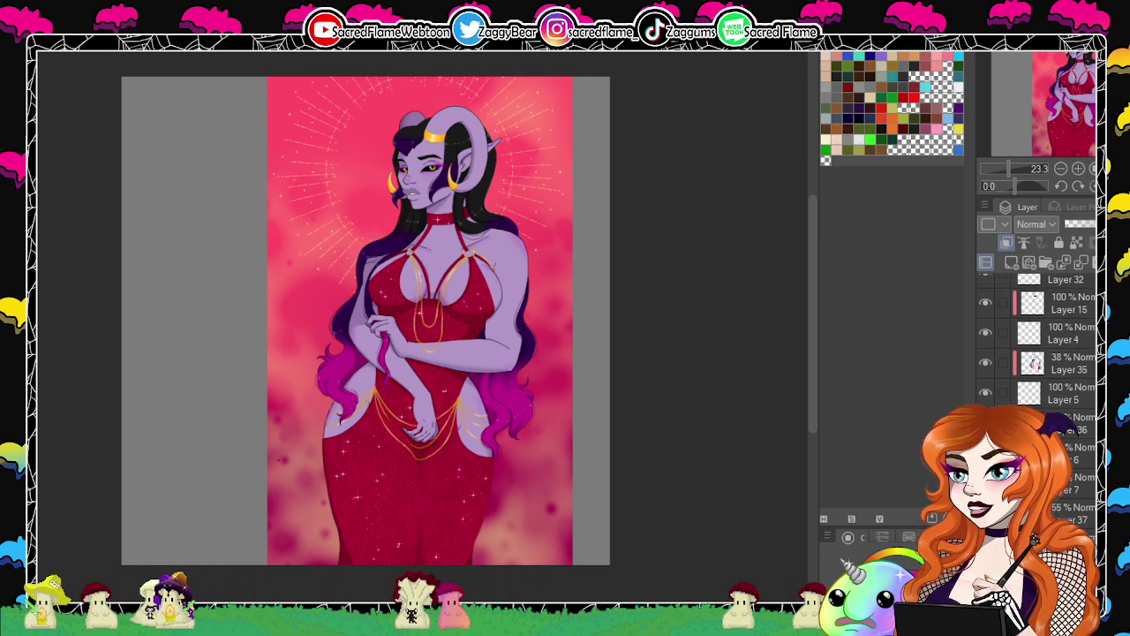
left_click(1062, 313)
left_click(1013, 263)
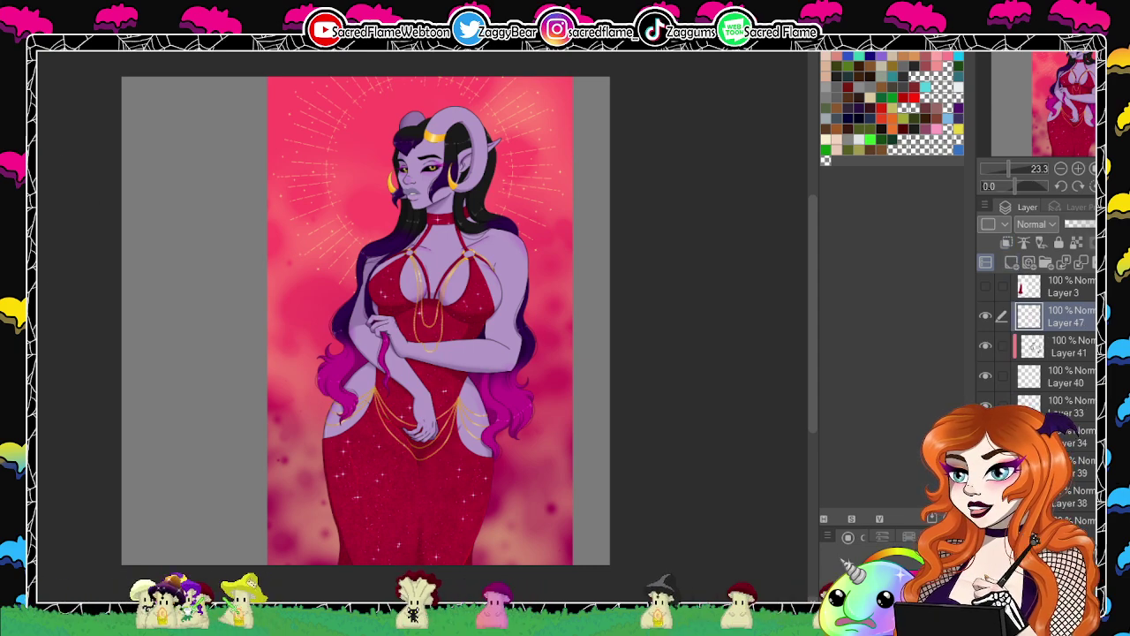
left_click_drag(1007, 168, 1017, 166)
Handwrite the artist's signature in thin black strokes on the pink background beside the face and date it 6/20/24.
left_click_drag(424, 79, 605, 572)
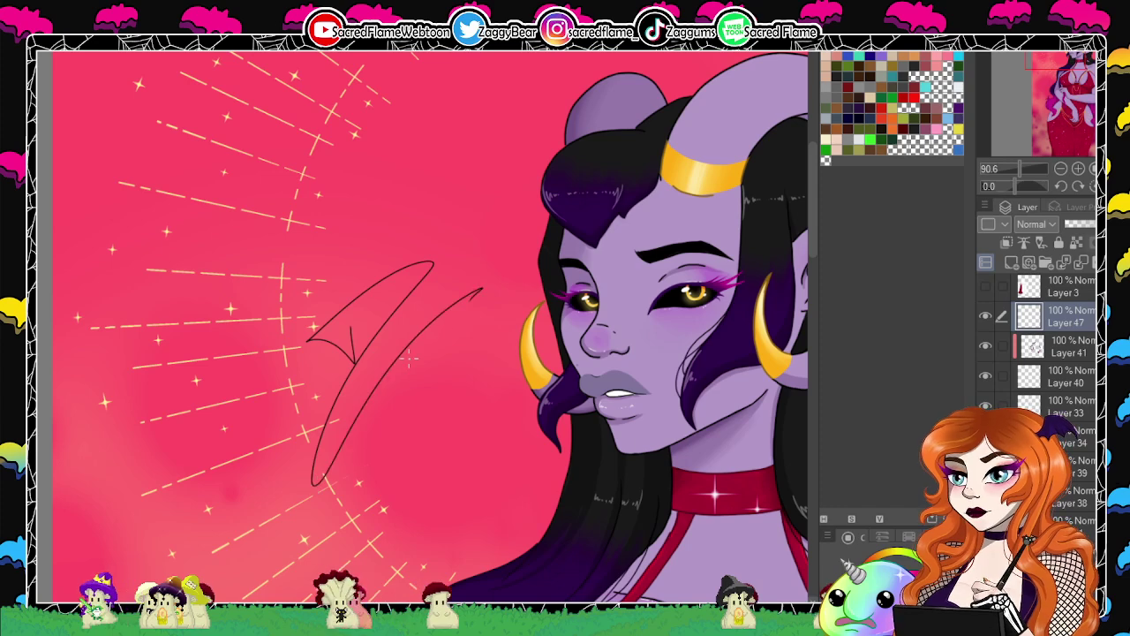
key("Delete")
left_click_drag(306, 322, 322, 359)
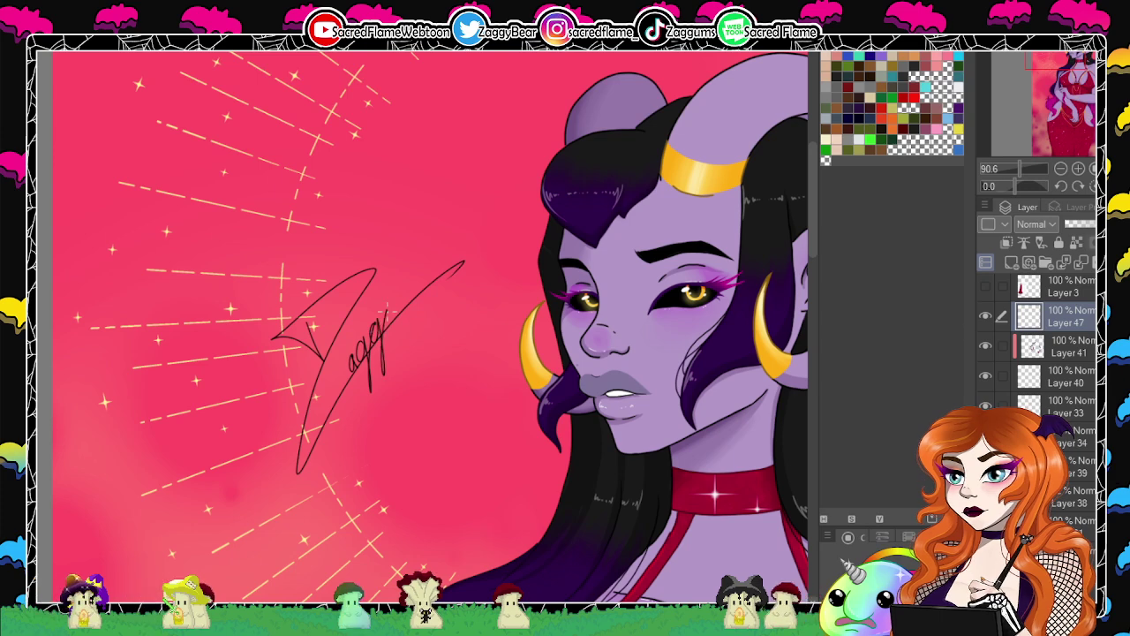
left_click_drag(392, 320, 411, 297)
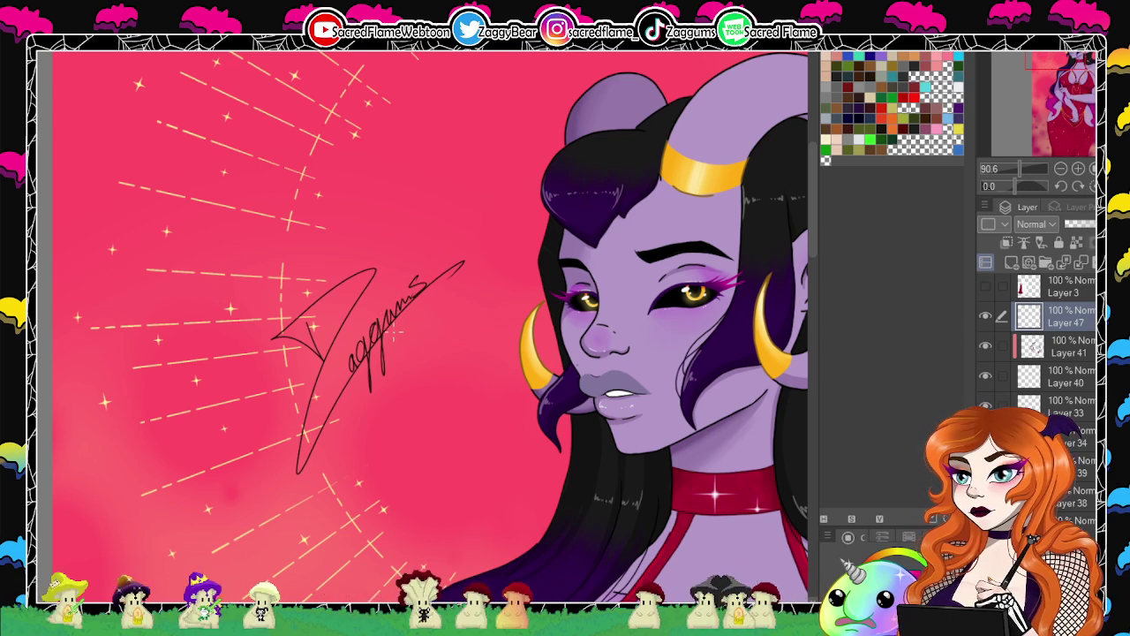
mouse_move(409, 325)
left_mouse_down()
mouse_move(404, 344)
mouse_move(412, 339)
left_mouse_up()
mouse_move(415, 326)
left_mouse_down()
mouse_move(427, 298)
mouse_move(423, 349)
left_mouse_up()
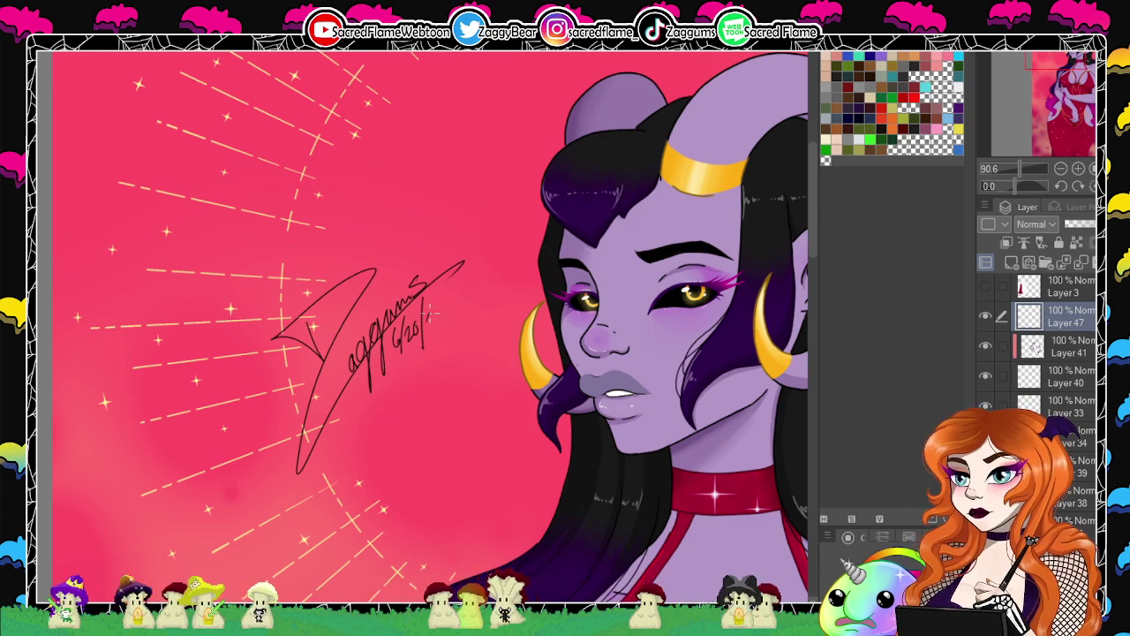
Rotate the signature clockwise until it reads nearly level, move it down beside the hair, and set its layer opacity to 68%.
key("ctrl+t")
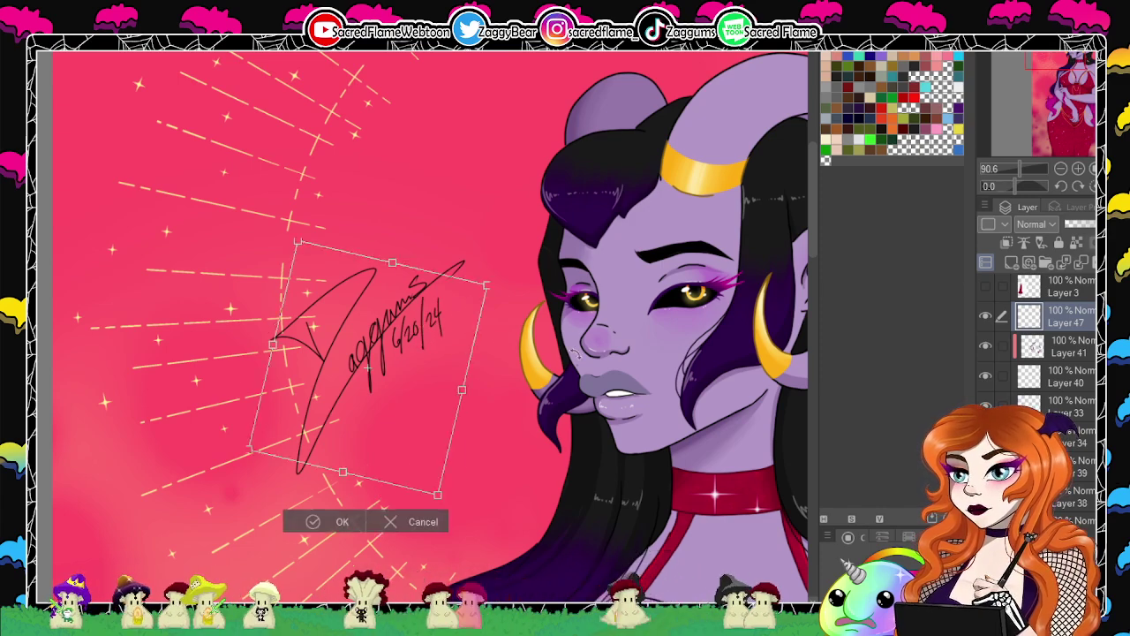
mouse_move(441, 310)
left_mouse_down()
mouse_move(454, 382)
mouse_move(424, 459)
mouse_move(512, 488)
left_mouse_up()
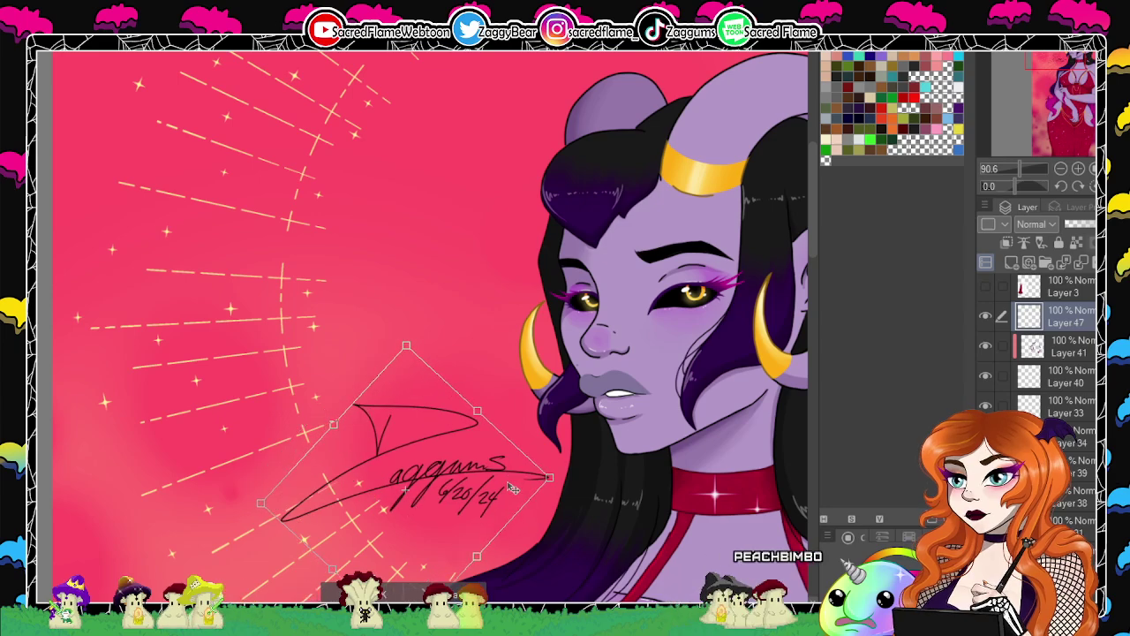
key("Return")
left_click(1090, 224)
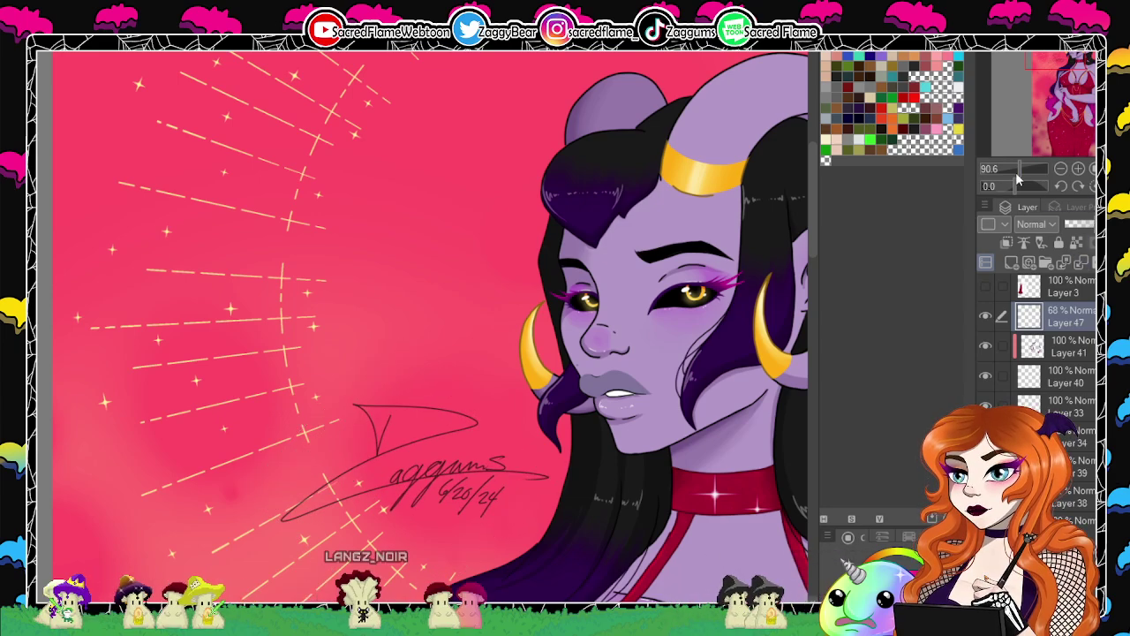
left_click_drag(1016, 174, 1009, 171)
left_click_drag(676, 473, 666, 335)
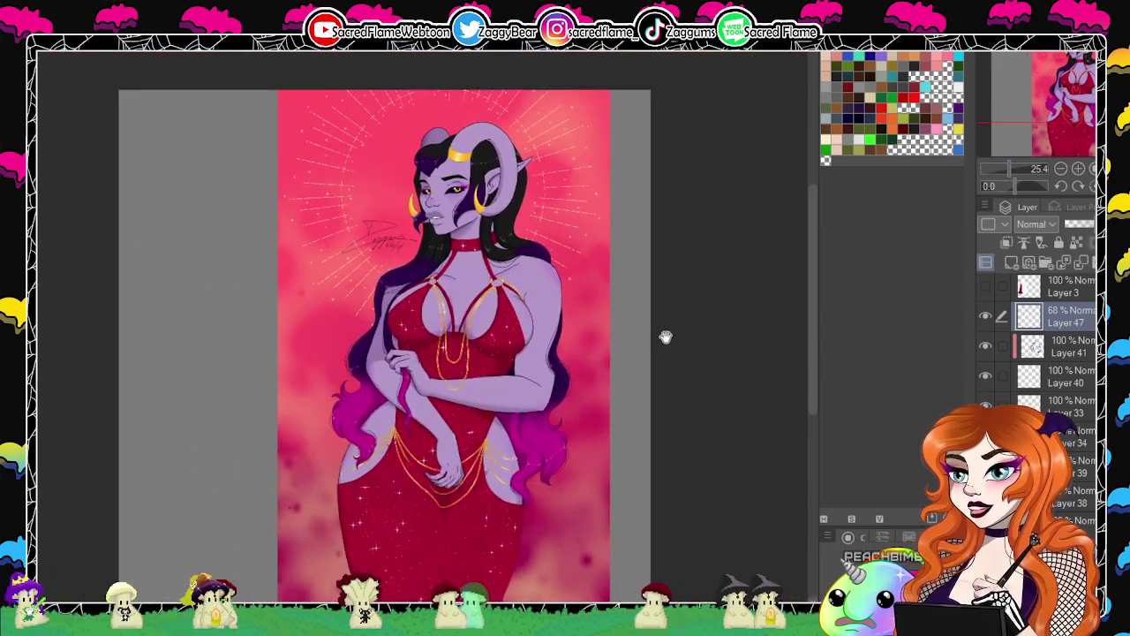
left_click_drag(714, 419, 681, 379)
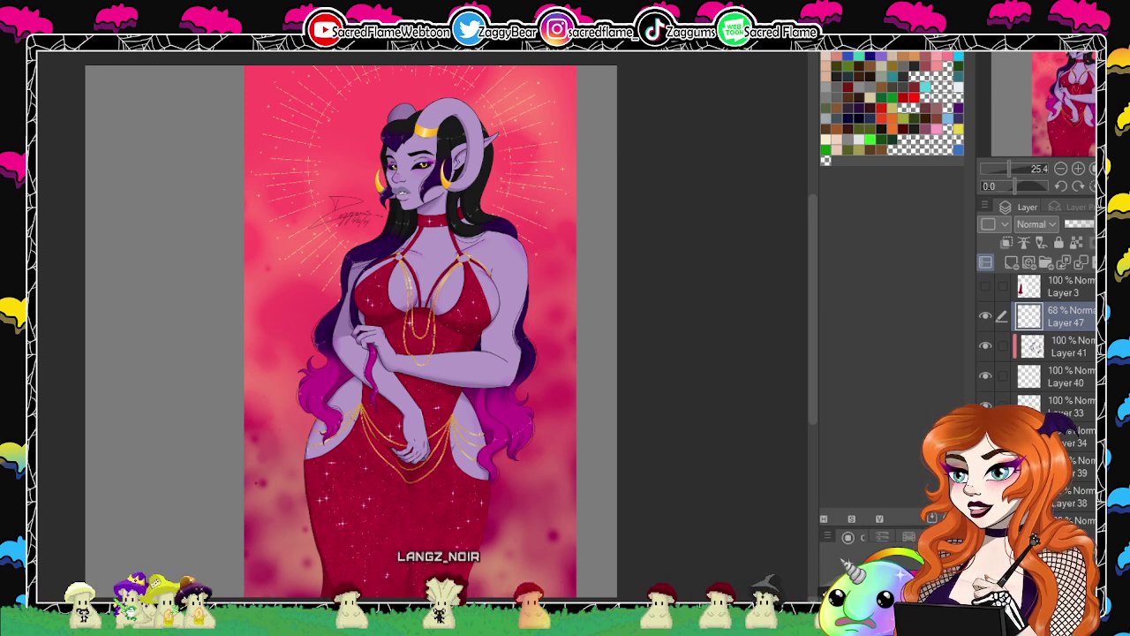
left_click(40, 44)
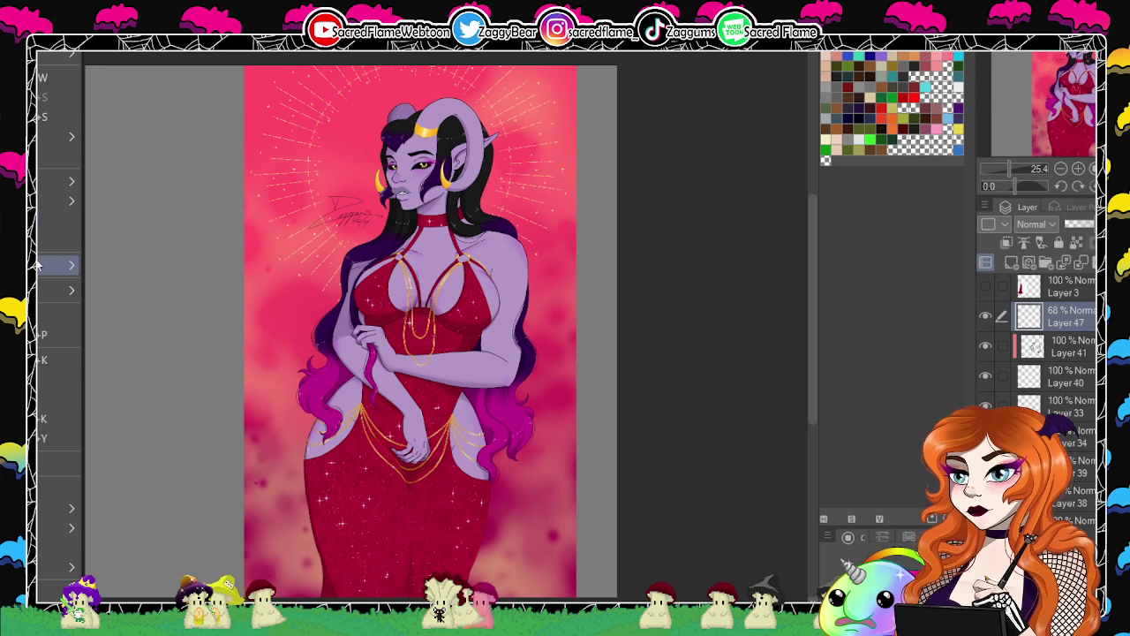
mouse_move(72, 265)
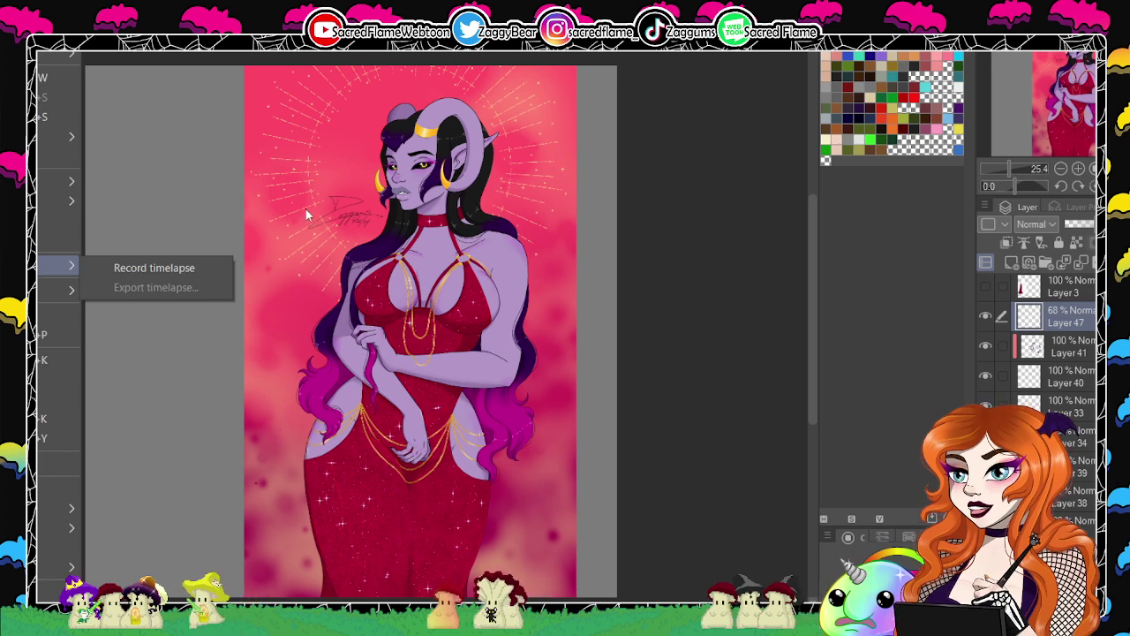
left_click(724, 269)
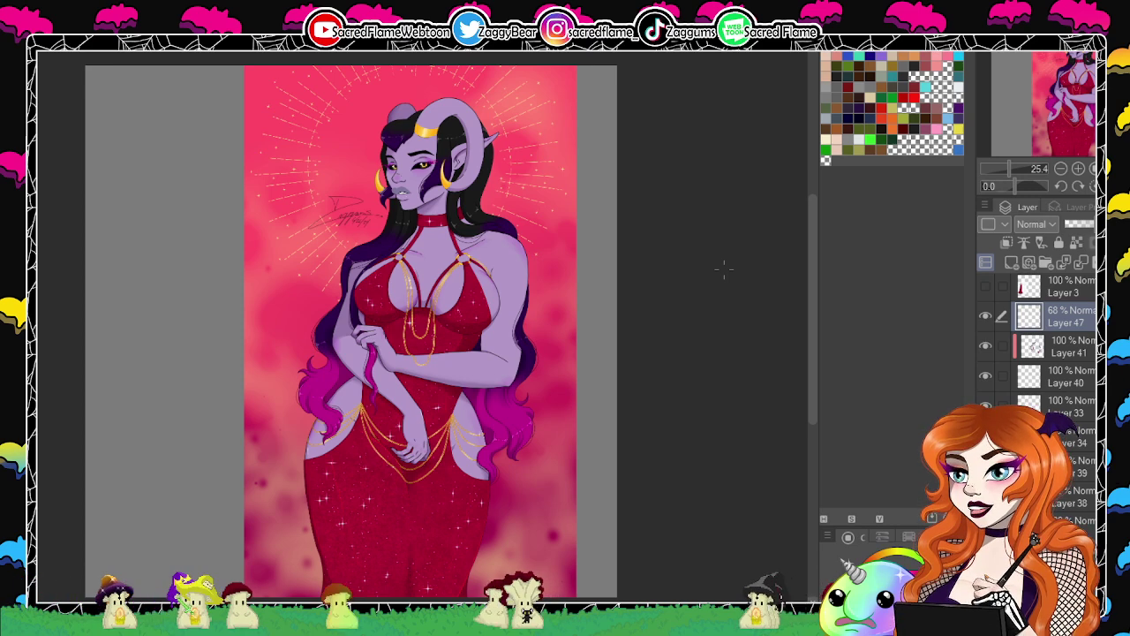
Merge the painted background layers down and remove the grey backdrop surrounding the pink rectangle.
scroll(1037, 353, "down", 1)
scroll(1038, 344, "down", 5)
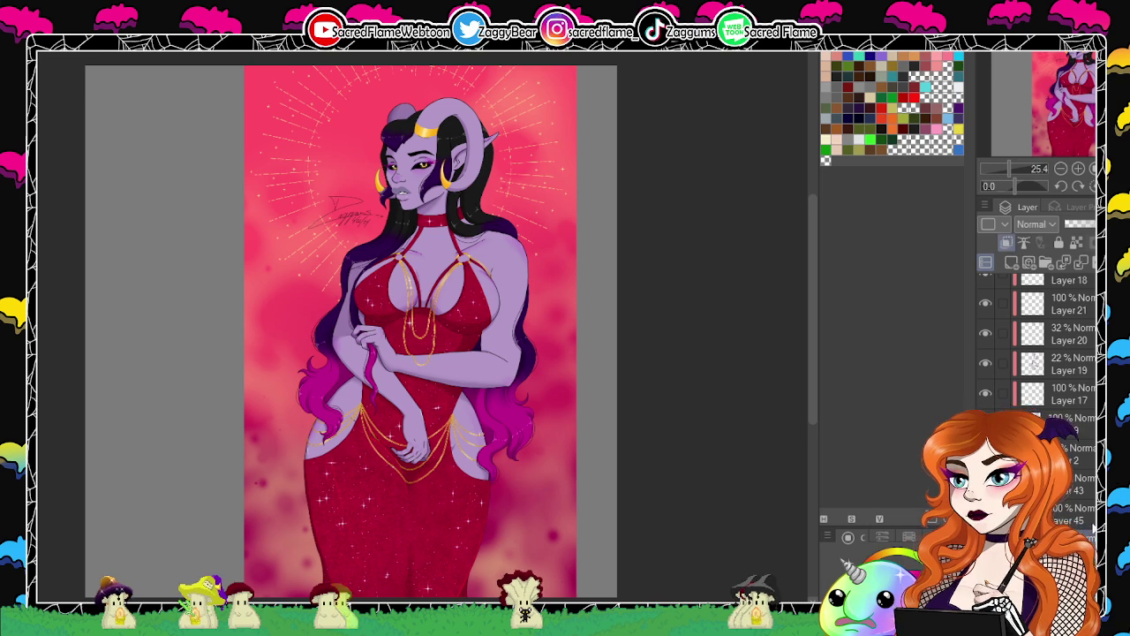
key("ctrl+e")
key("ctrl+e")
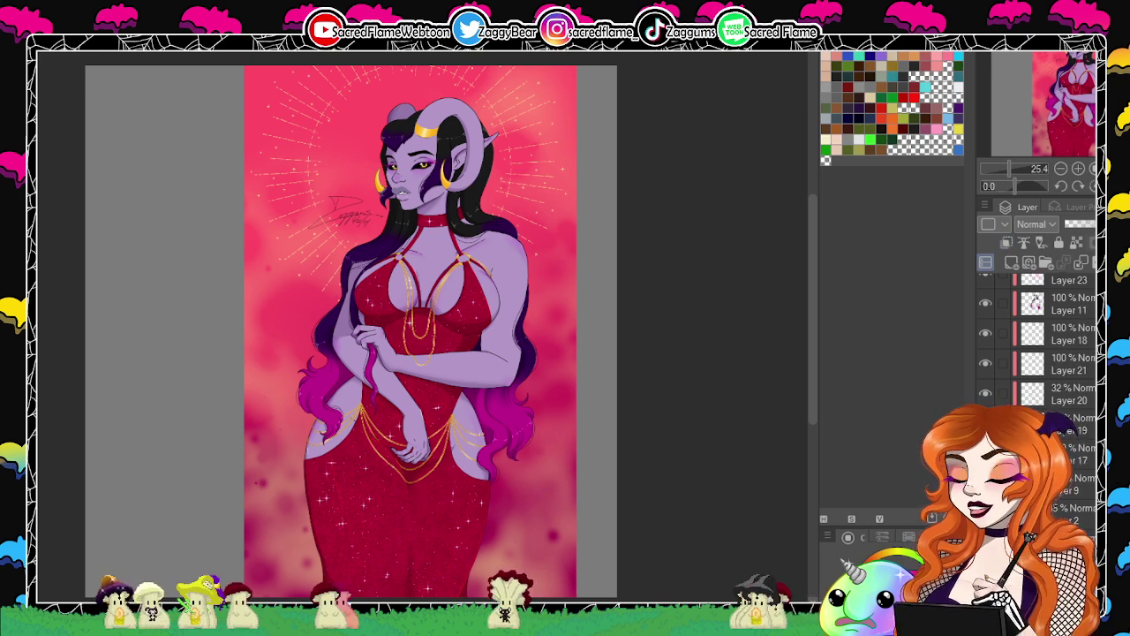
key("Delete")
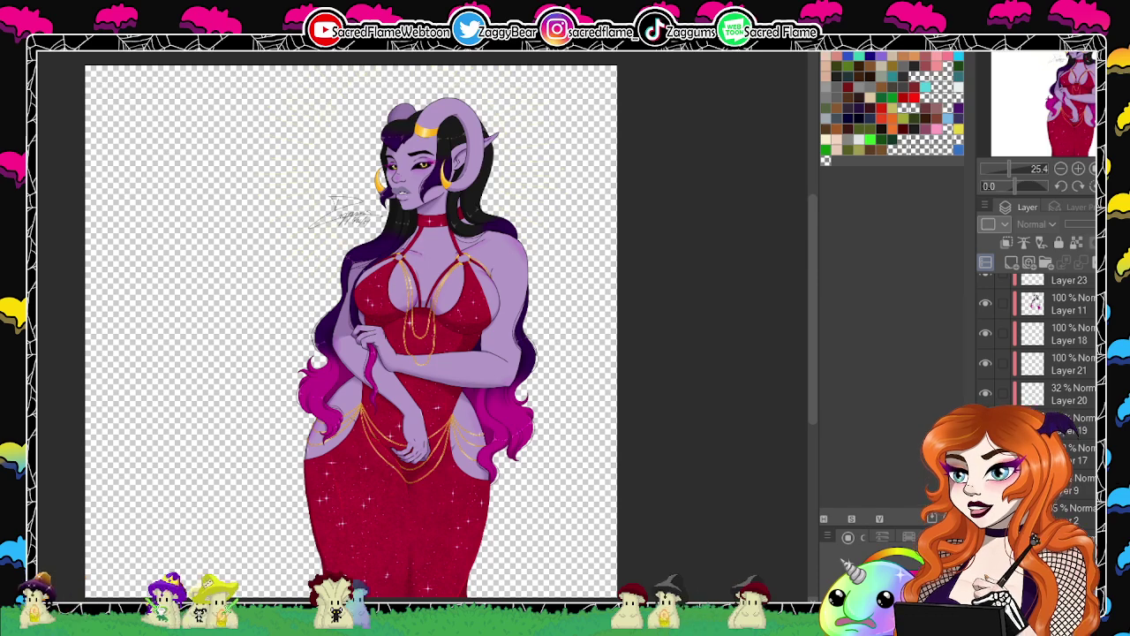
key("ctrl+z")
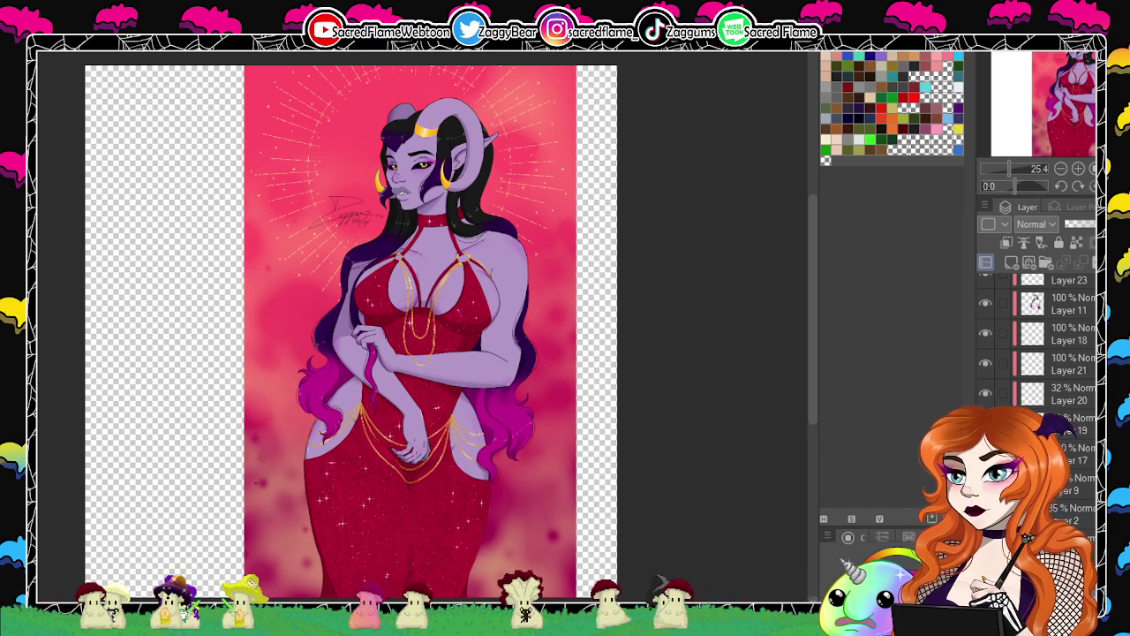
Examine the character's head, sunburst halo and signature up close.
scroll(415, 245, "up", 1)
scroll(439, 264, "up", 2)
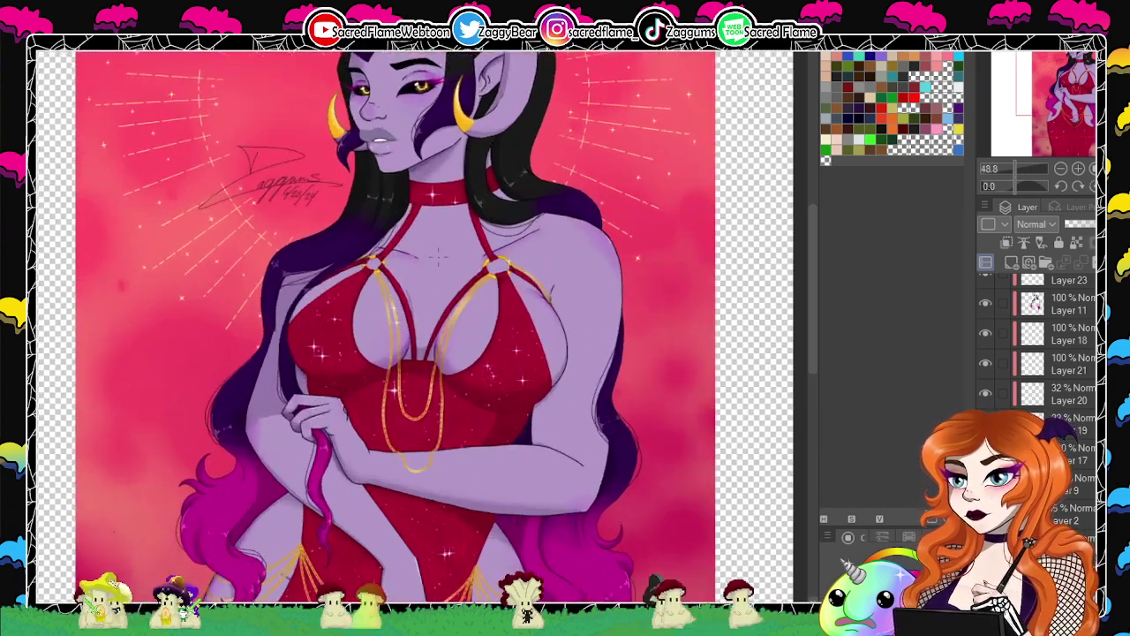
left_click_drag(1066, 108, 1060, 87)
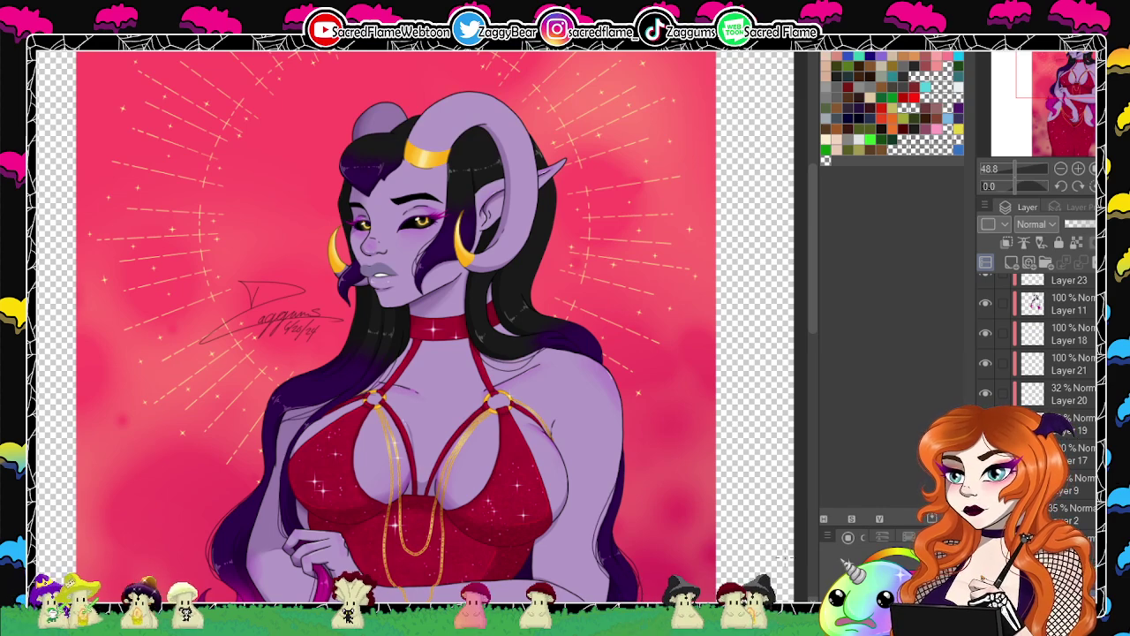
scroll(781, 558, "down", 2)
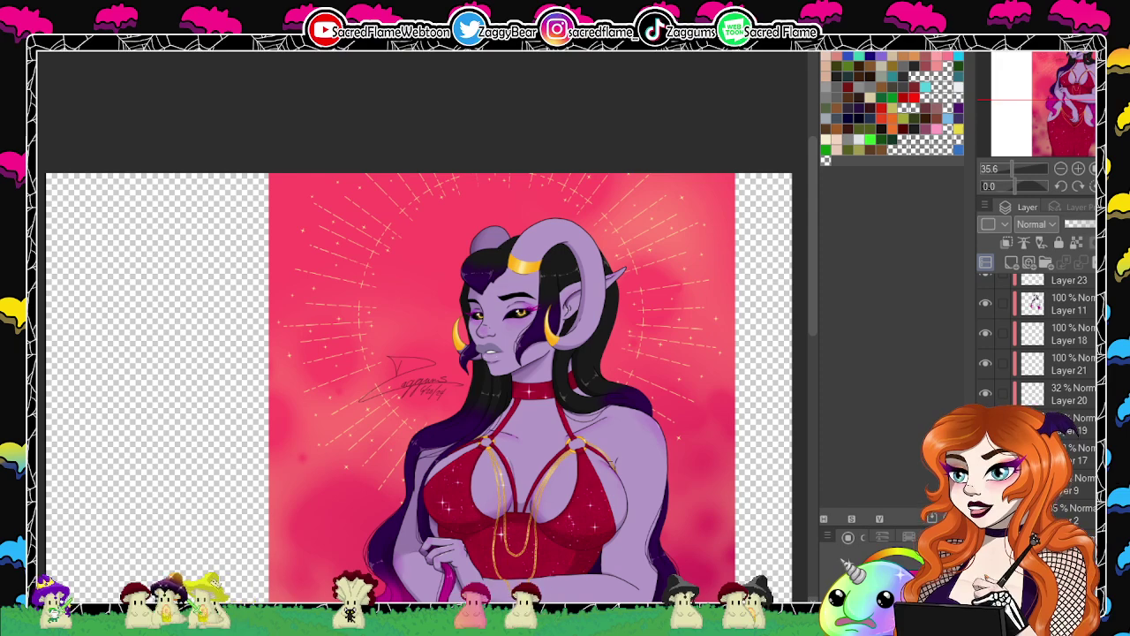
scroll(616, 459, "up", 2)
left_click_drag(740, 435, 665, 381)
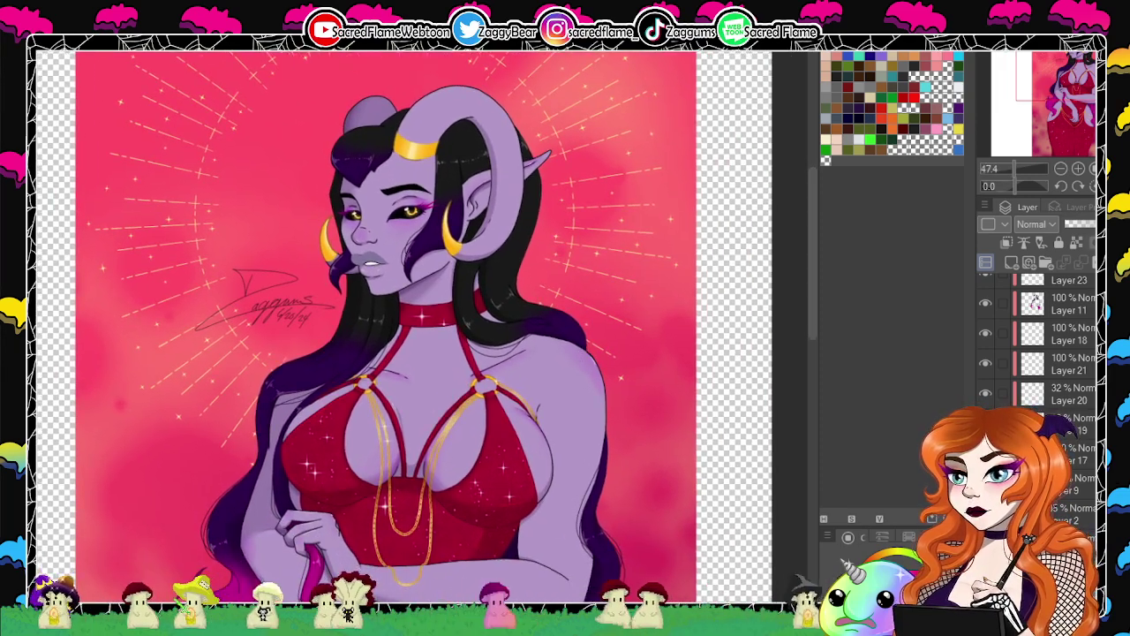